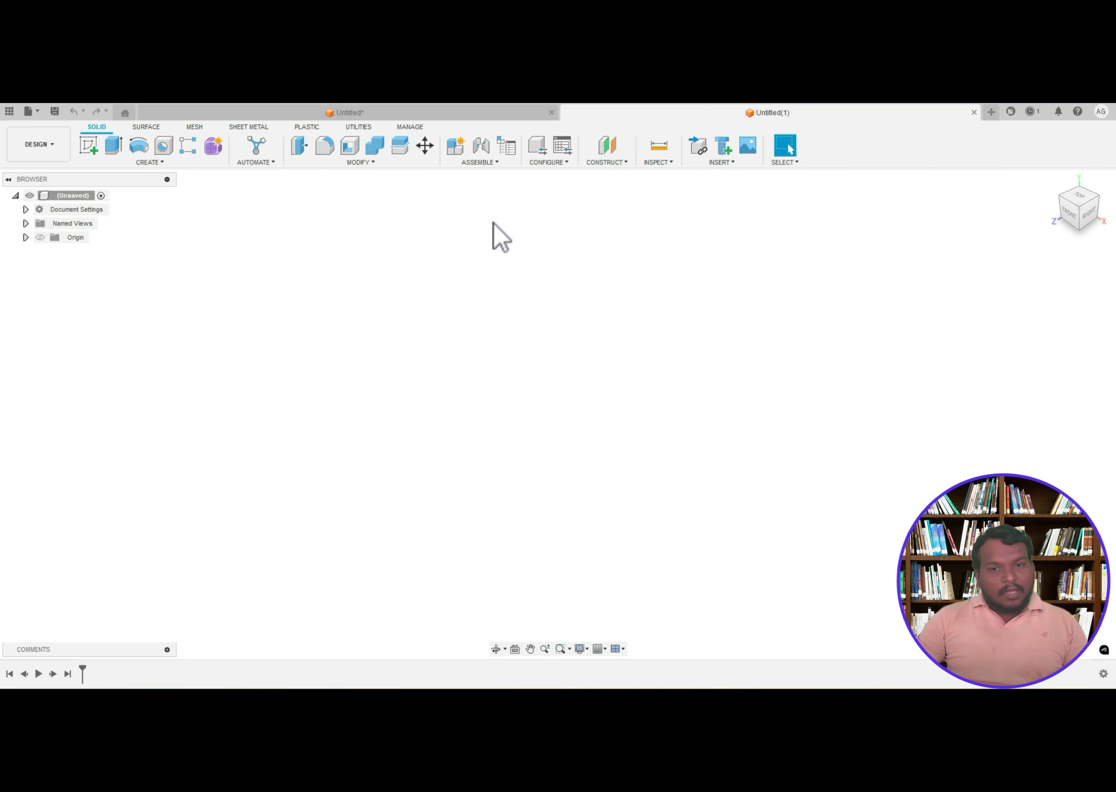
- Start an offset construction plane from the XY origin plane and pull it 120 mm forward using a distance extent
{"action": "left_click", "coordinate": [624, 165]}
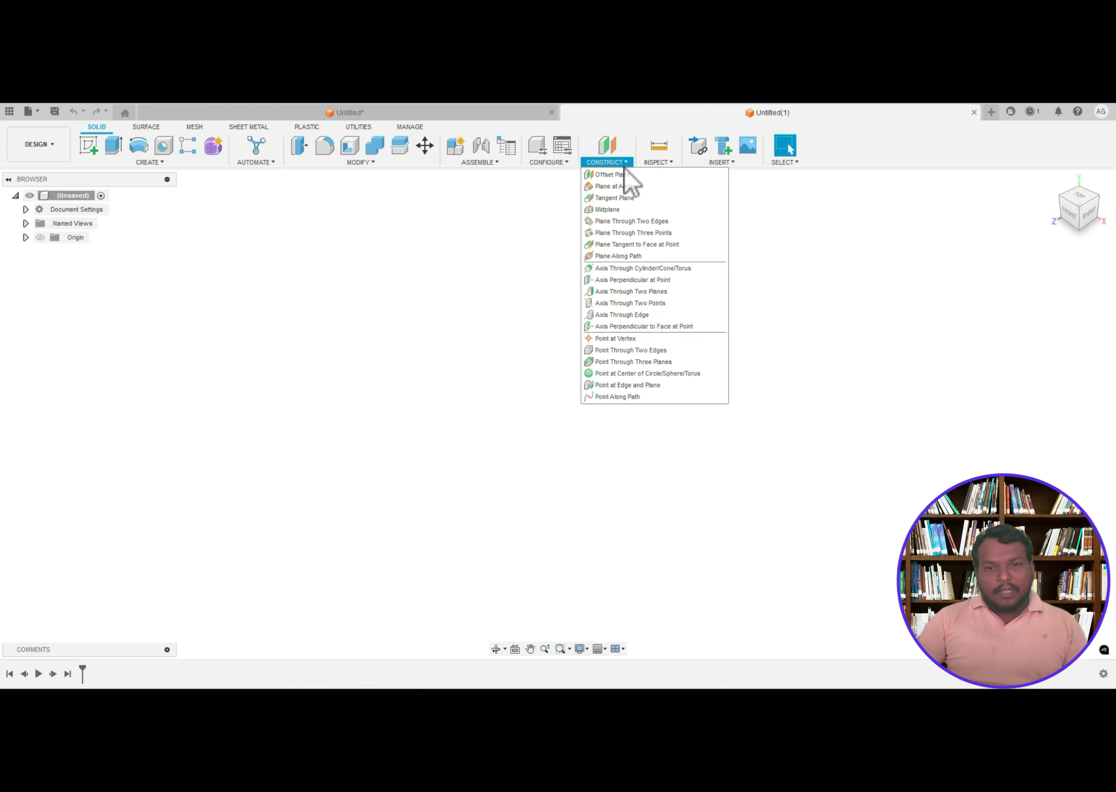
{"action": "left_click", "coordinate": [630, 175]}
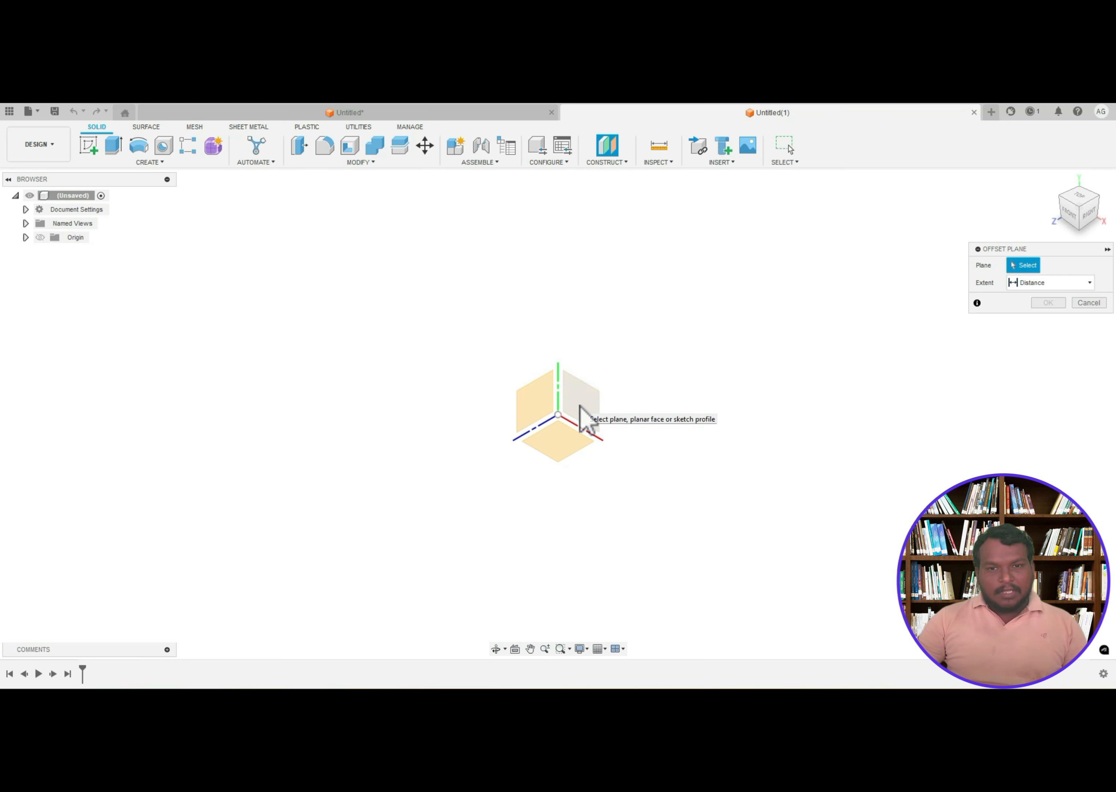
{"action": "left_click", "coordinate": [604, 162]}
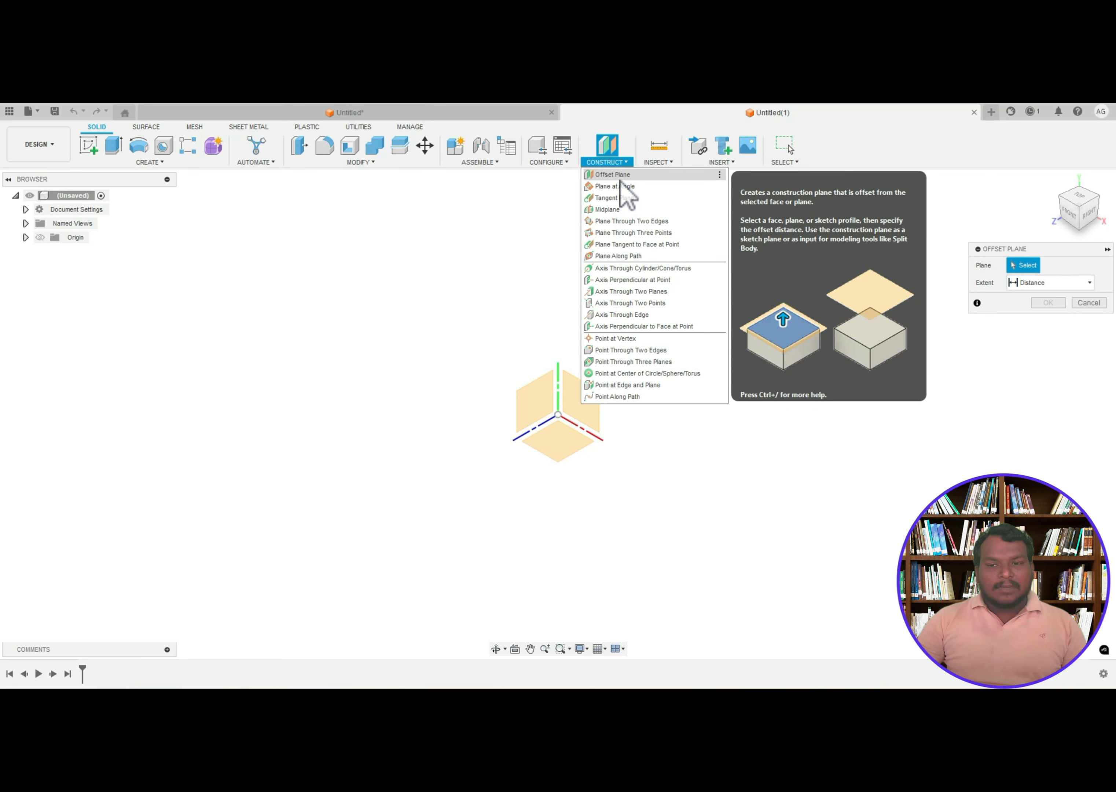
{"action": "left_click", "coordinate": [619, 178]}
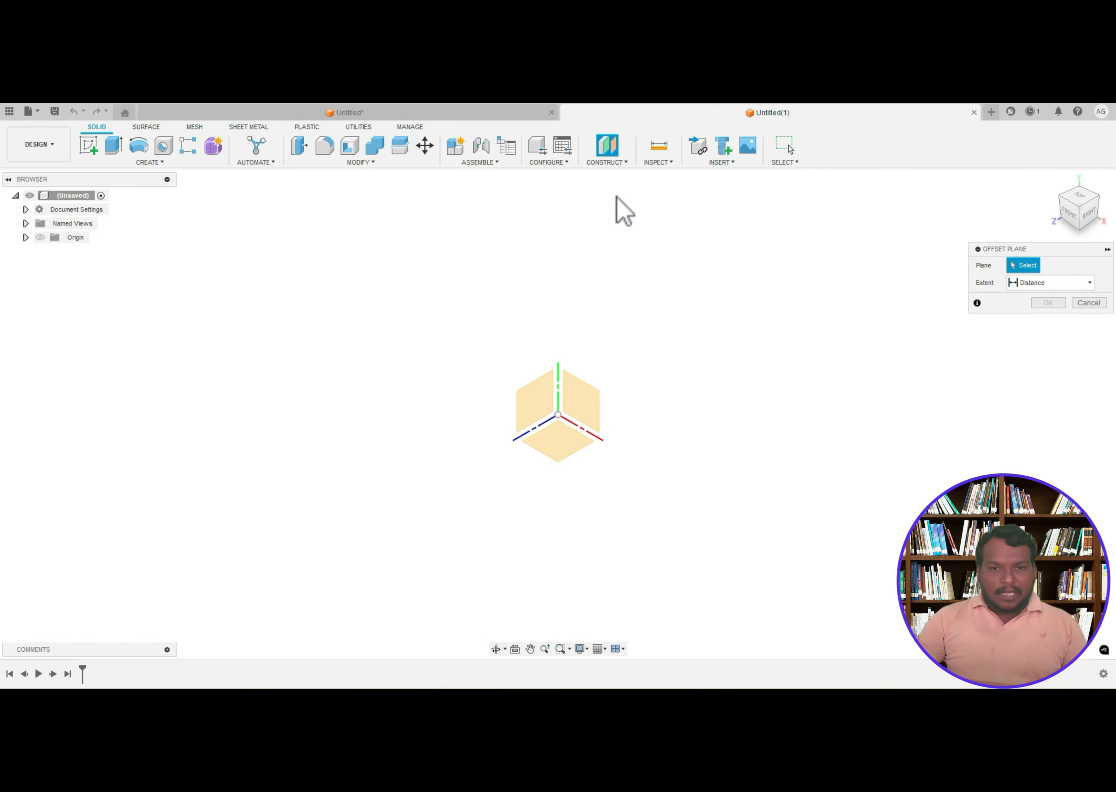
{"action": "left_click", "coordinate": [609, 163]}
{"action": "left_click", "coordinate": [626, 177]}
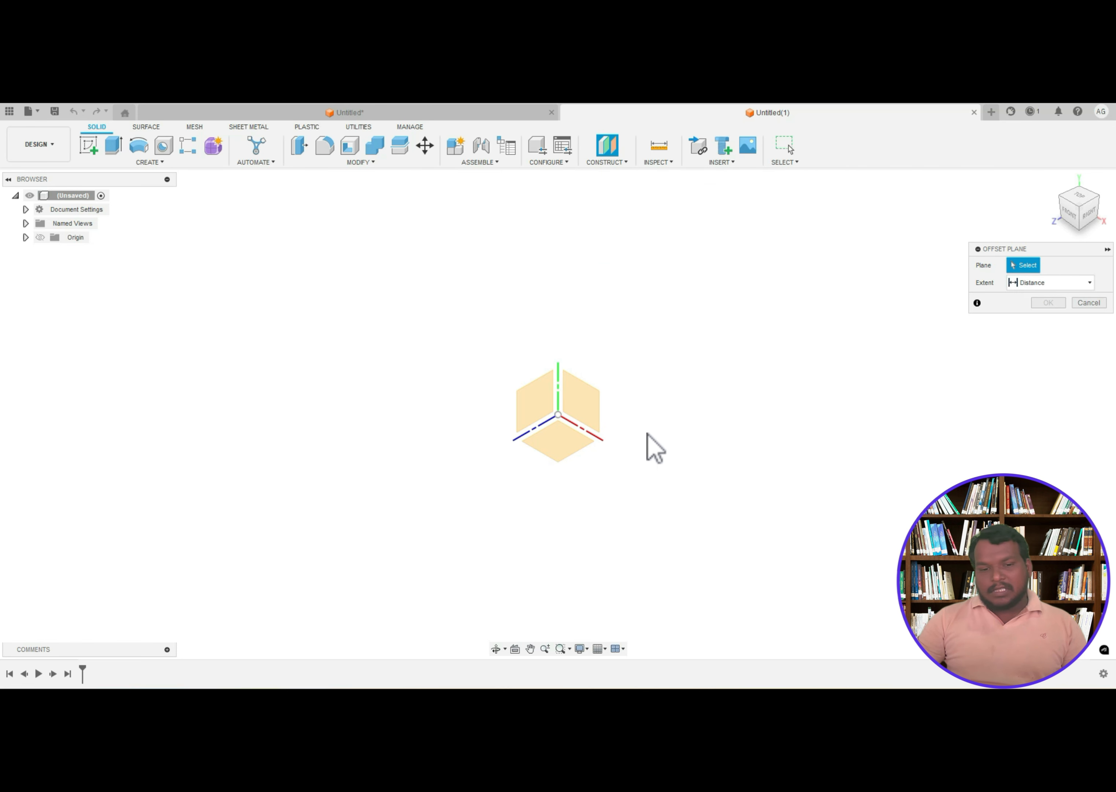
{"action": "left_click", "coordinate": [590, 407]}
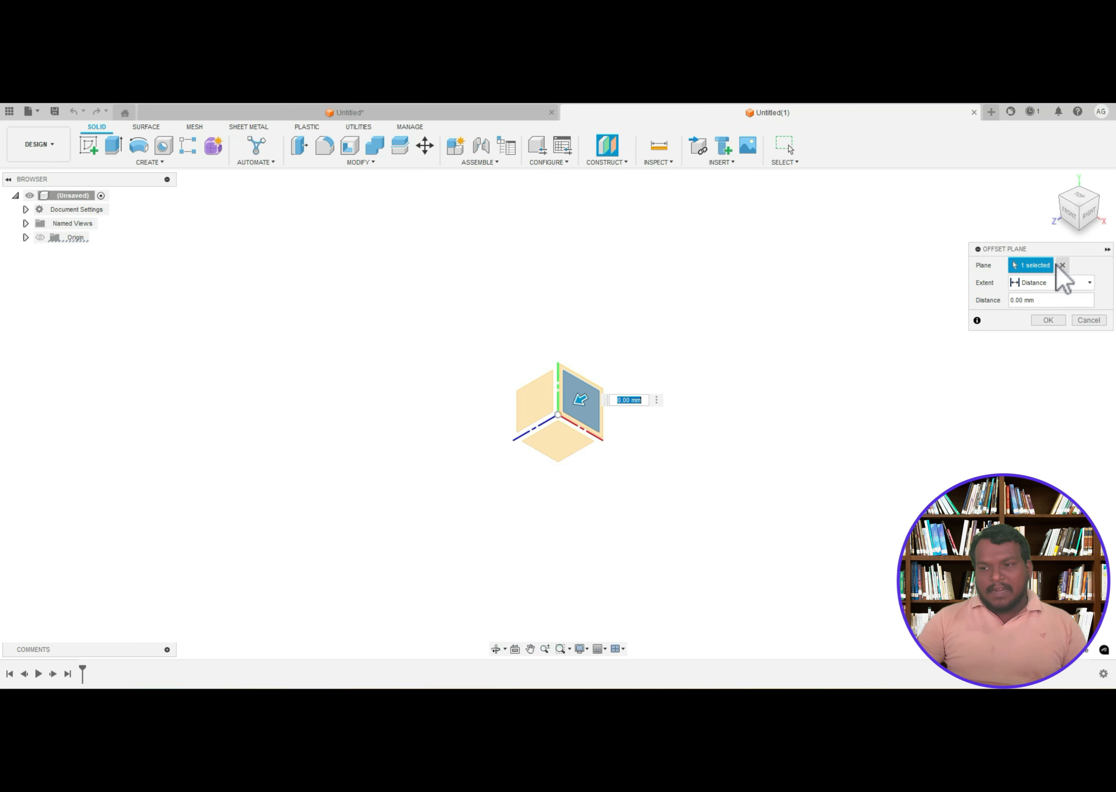
{"action": "left_click", "coordinate": [1031, 282]}
{"action": "left_click", "coordinate": [1033, 296]}
{"action": "left_click", "coordinate": [1031, 284]}
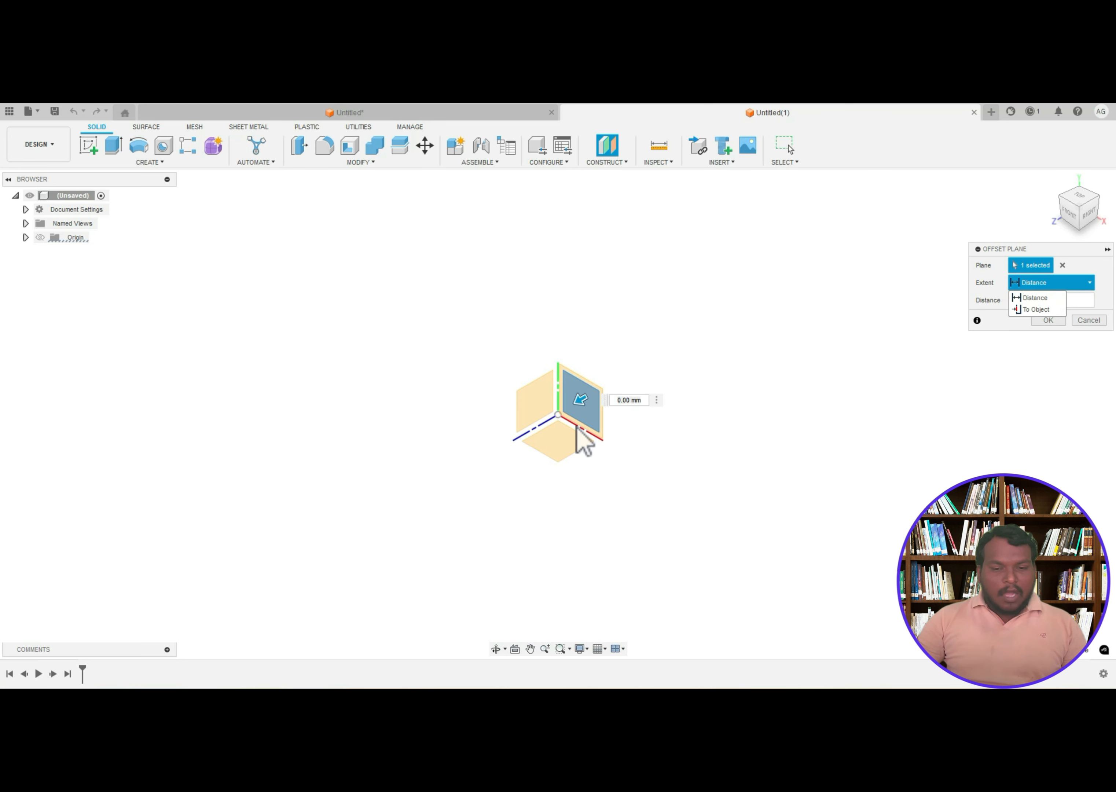
{"action": "left_click_drag", "start_coordinate": [580, 399], "coordinate": [346, 534]}
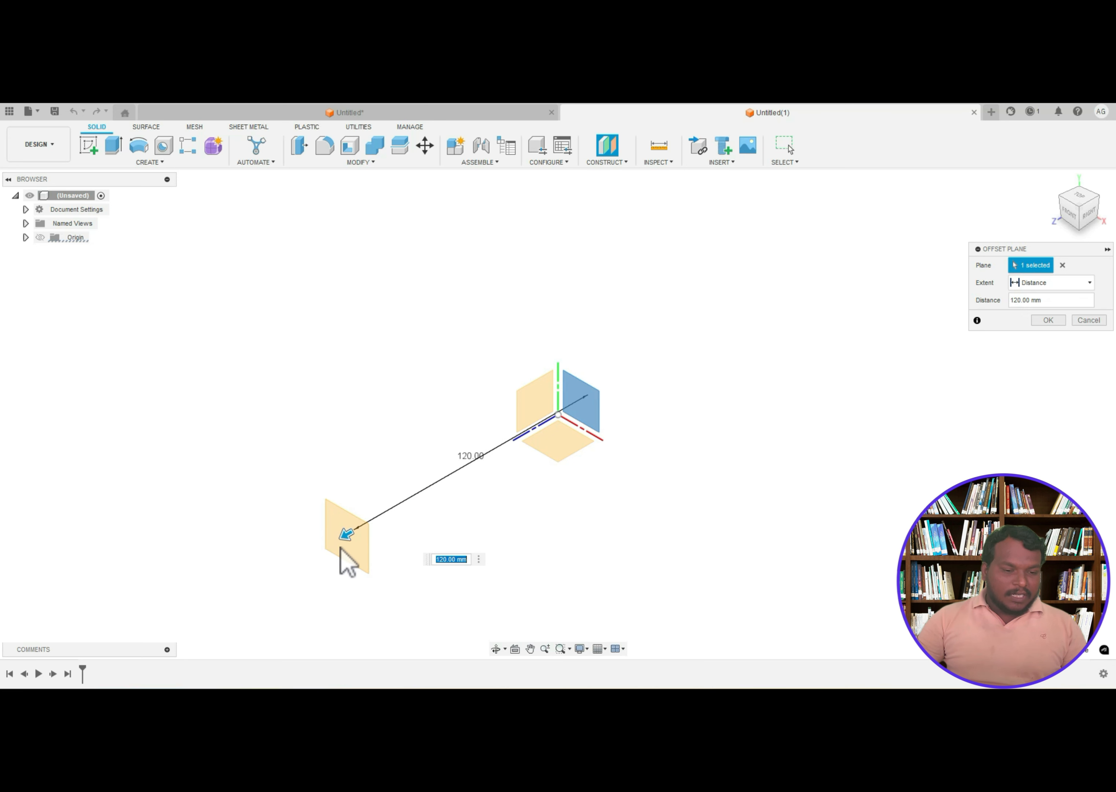
- Keep the extent as Distance, reduce the plane's offset to 95 mm and create the construction plane
{"action": "left_click", "coordinate": [1055, 283]}
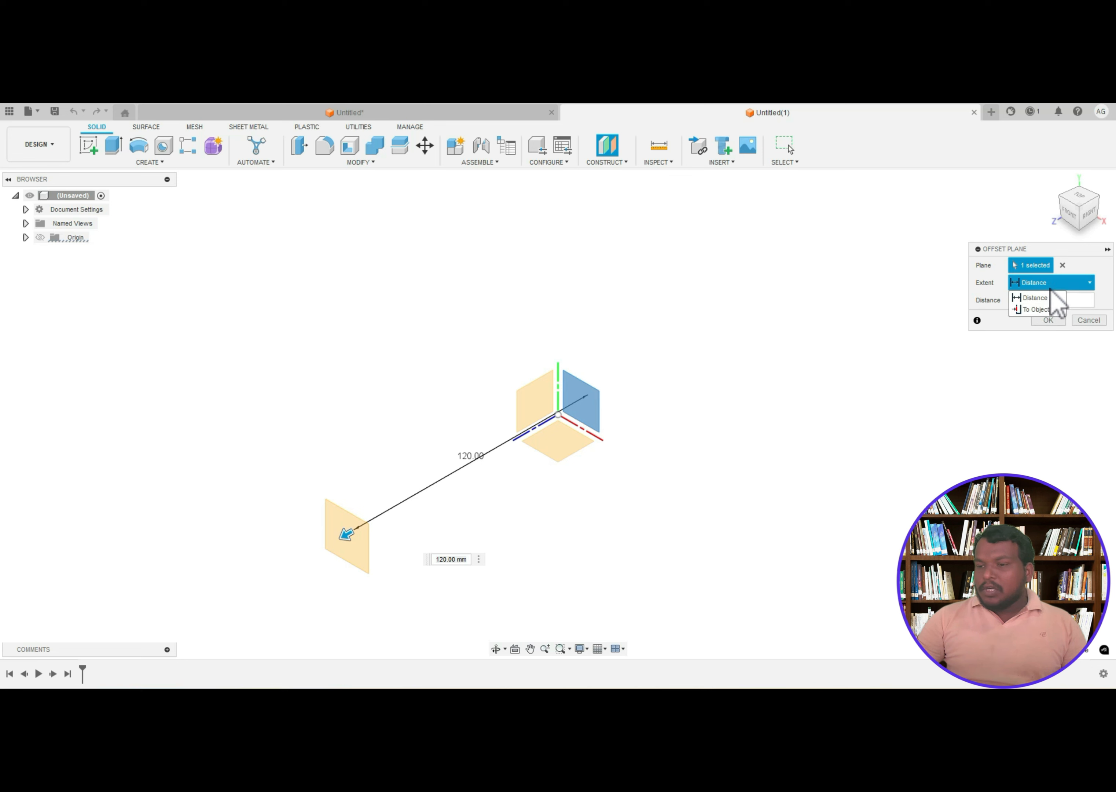
{"action": "left_click", "coordinate": [1033, 298]}
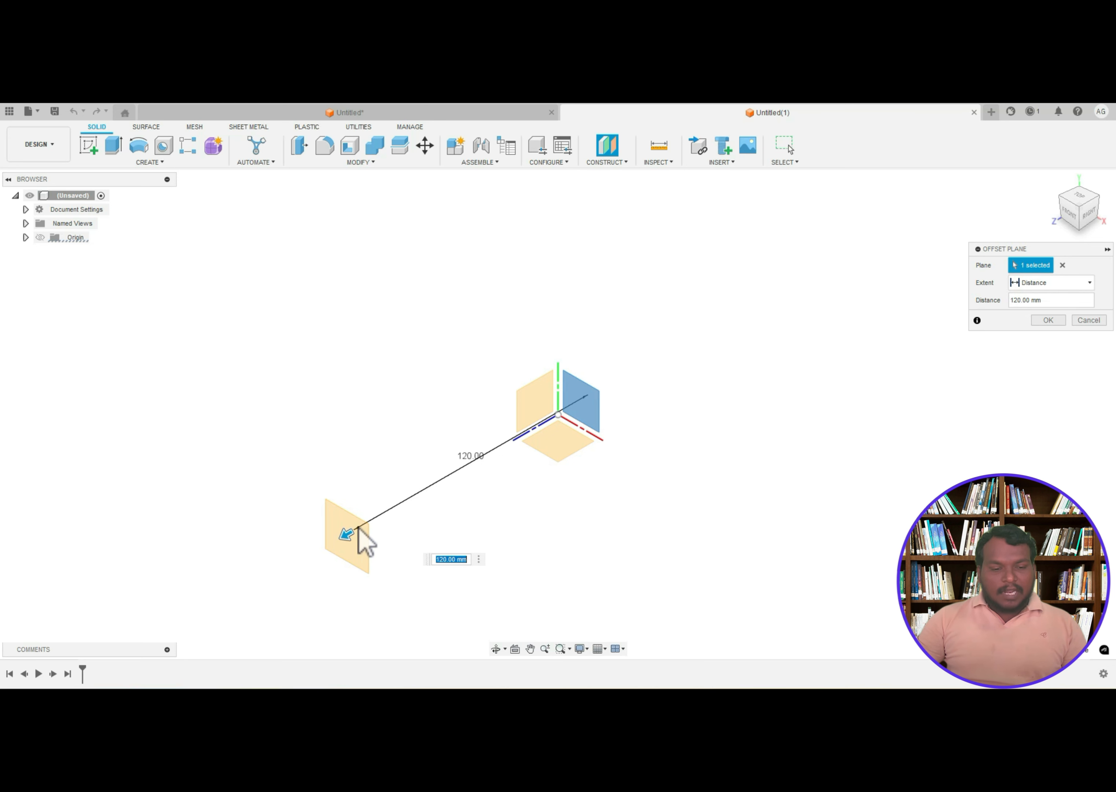
{"action": "left_click_drag", "start_coordinate": [348, 531], "coordinate": [404, 506]}
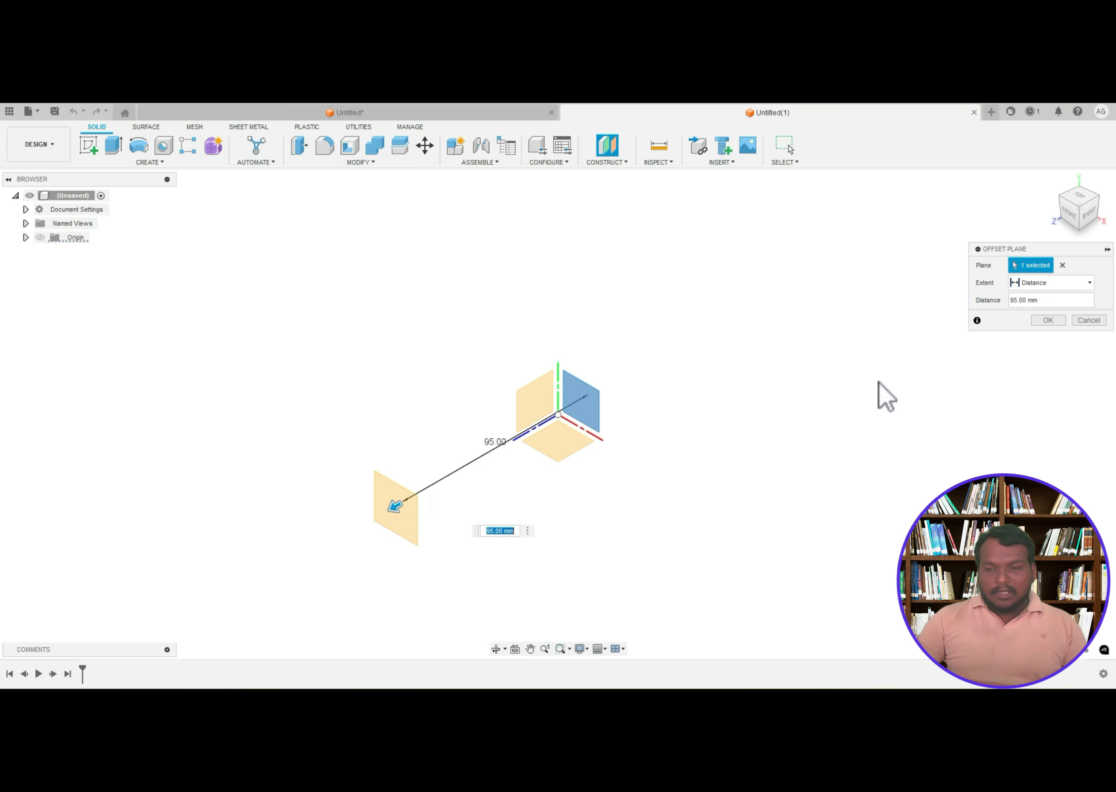
{"action": "left_click", "coordinate": [1048, 320]}
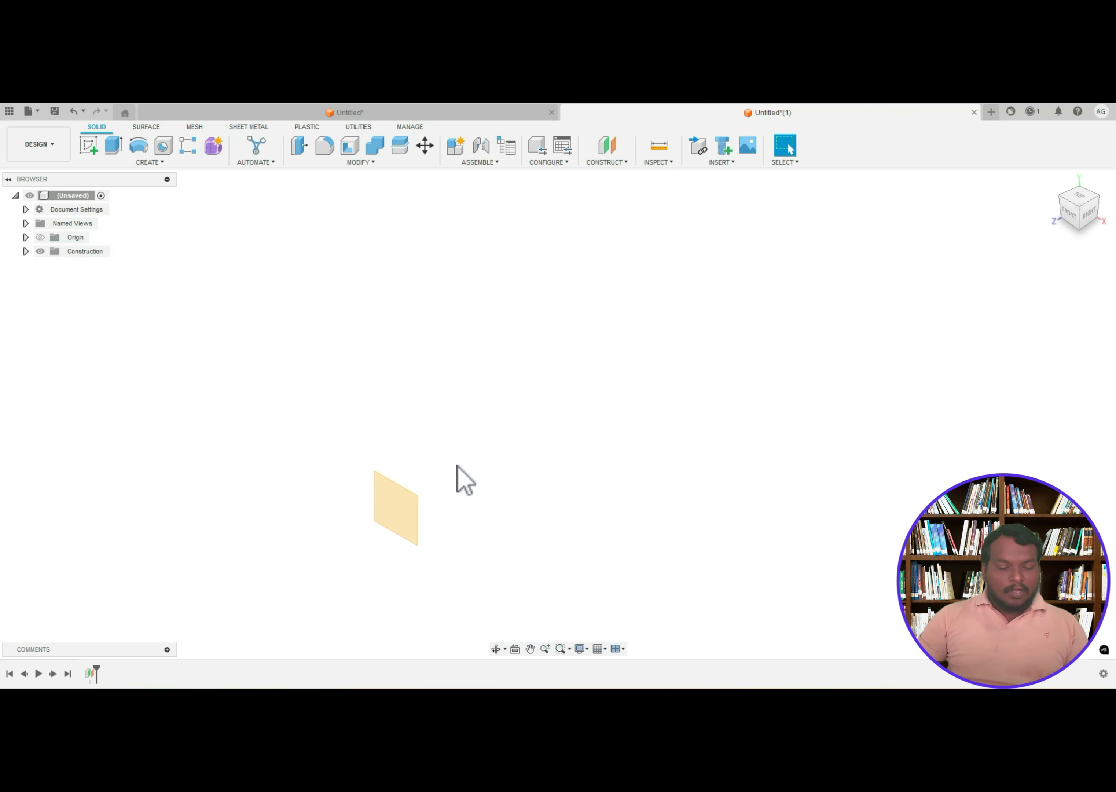
- Create a sketch on the YZ origin plane and finish it without drawing any geometry
{"action": "left_click", "coordinate": [90, 146]}
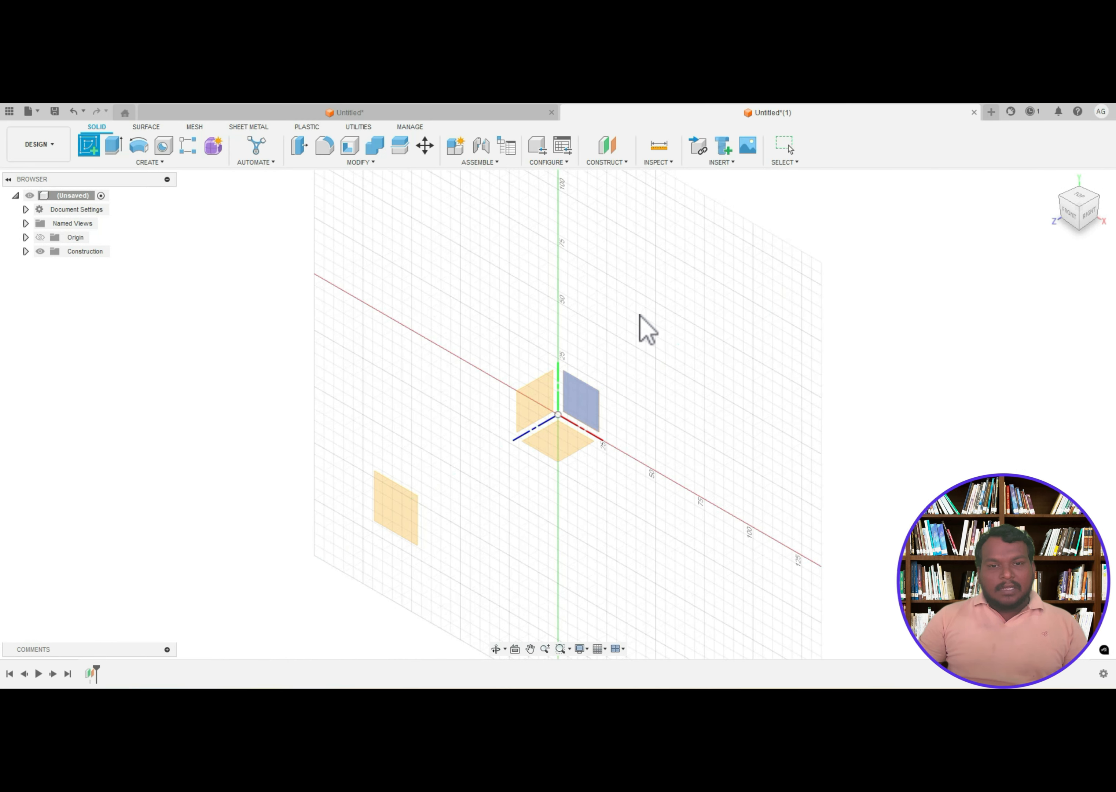
{"action": "left_click", "coordinate": [204, 257]}
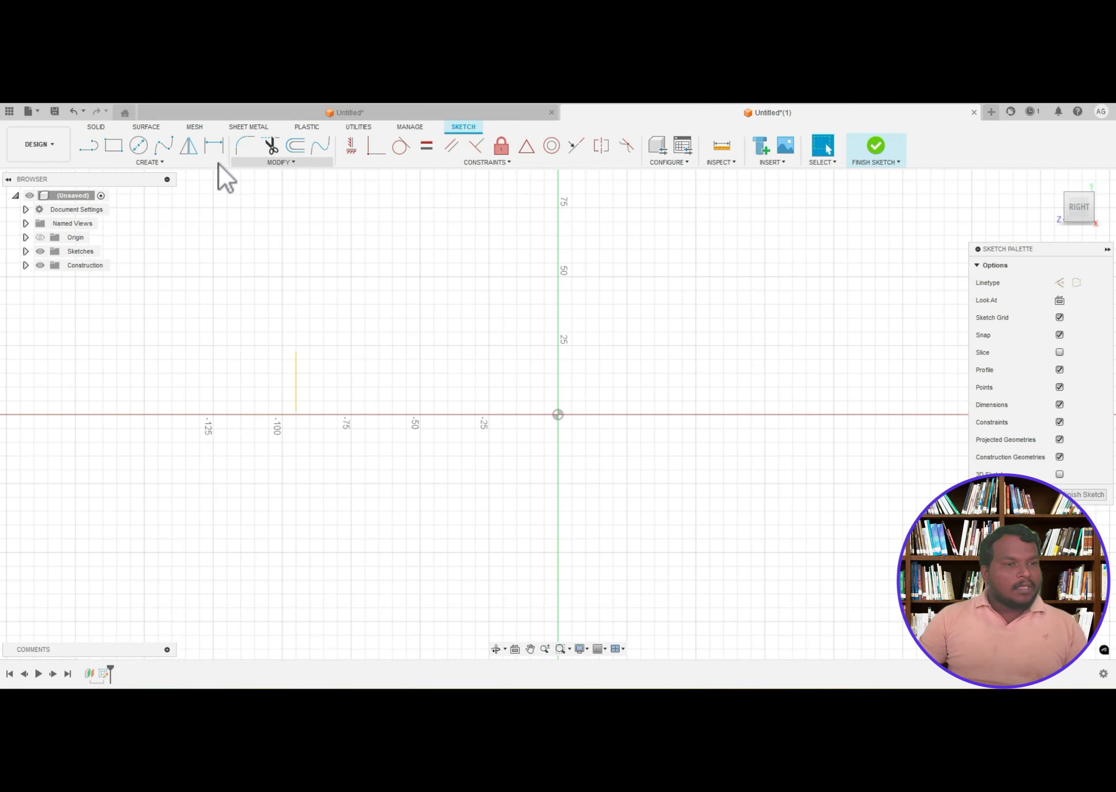
{"action": "left_click", "coordinate": [875, 145]}
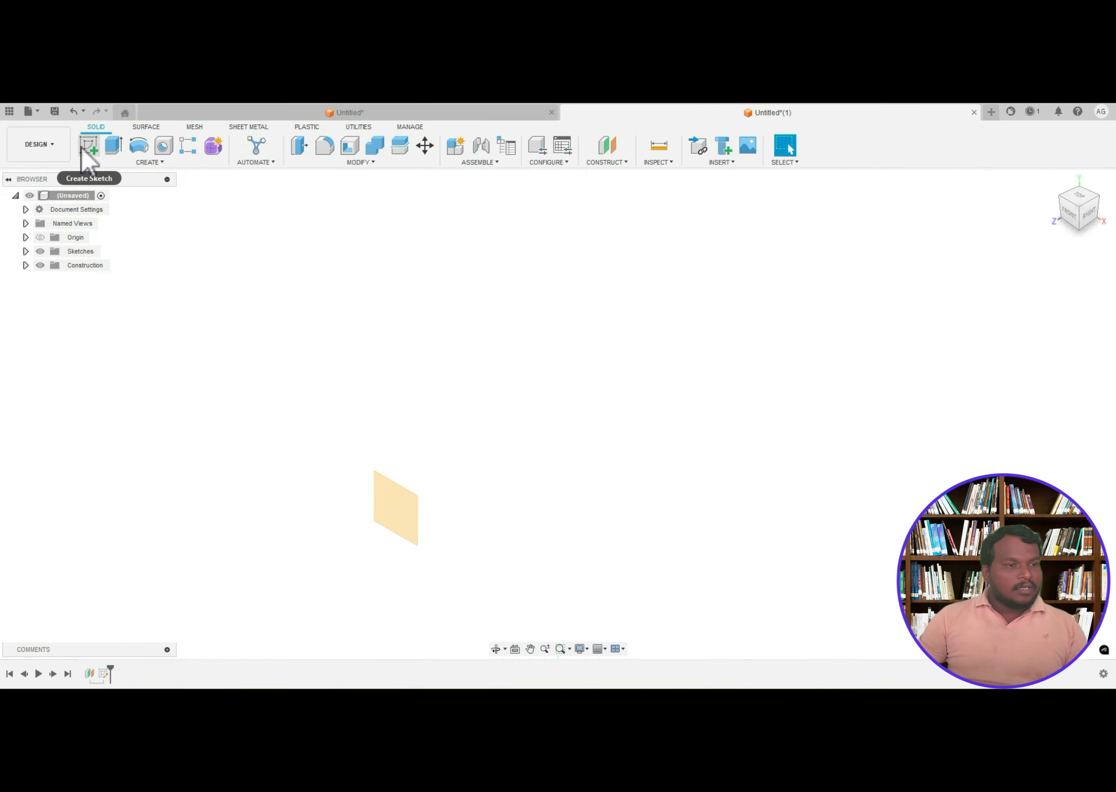
- Sketch a 100 x 100 mm two-point rectangle on the horizontal XZ origin plane and finish the sketch
{"action": "left_click", "coordinate": [82, 151]}
{"action": "left_click", "coordinate": [566, 427]}
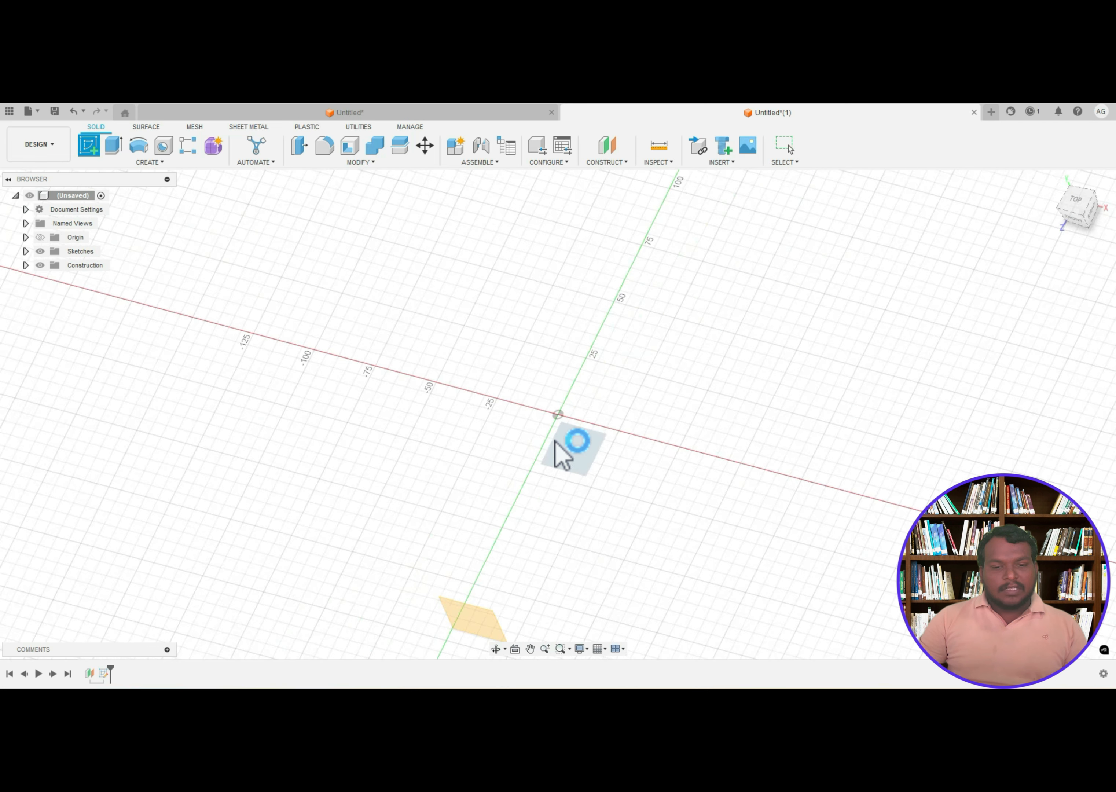
{"action": "left_click", "coordinate": [113, 147]}
{"action": "left_click", "coordinate": [357, 318]}
{"action": "type", "text": "100"}
{"action": "key", "text": "Tab"}
{"action": "type", "text": "100"}
{"action": "key", "text": "Return"}
{"action": "key", "text": "Escape"}
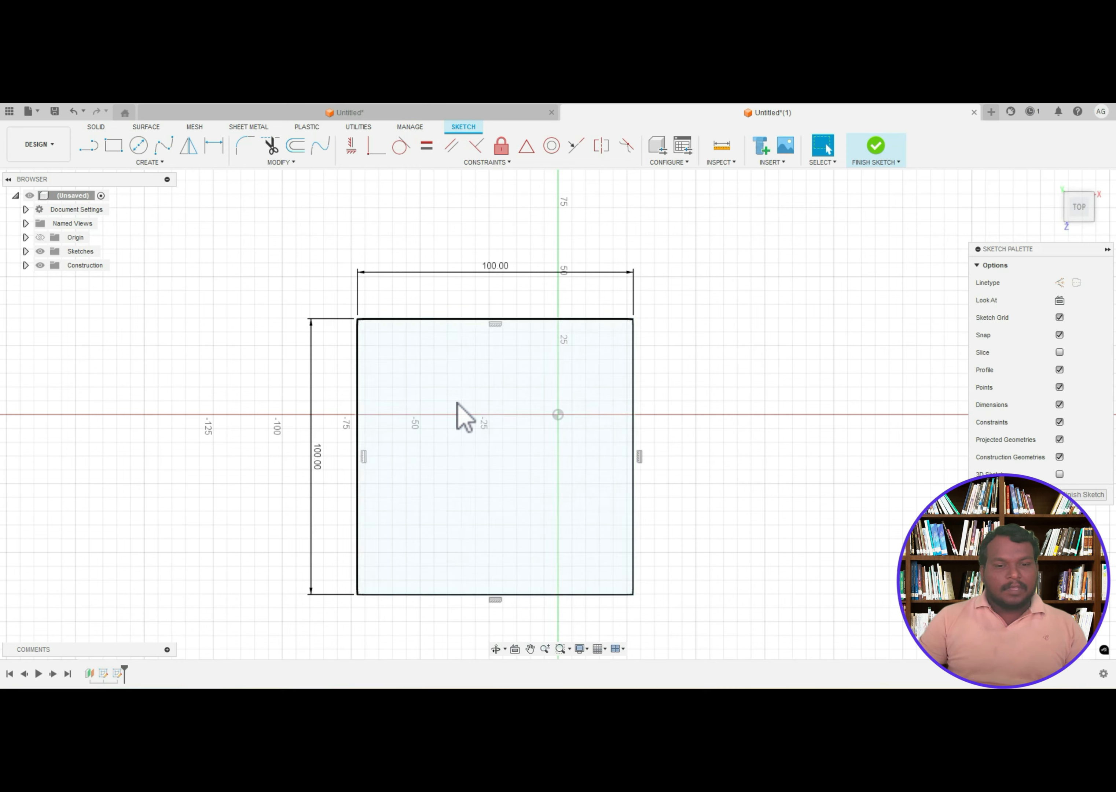
{"action": "left_click", "coordinate": [875, 157]}
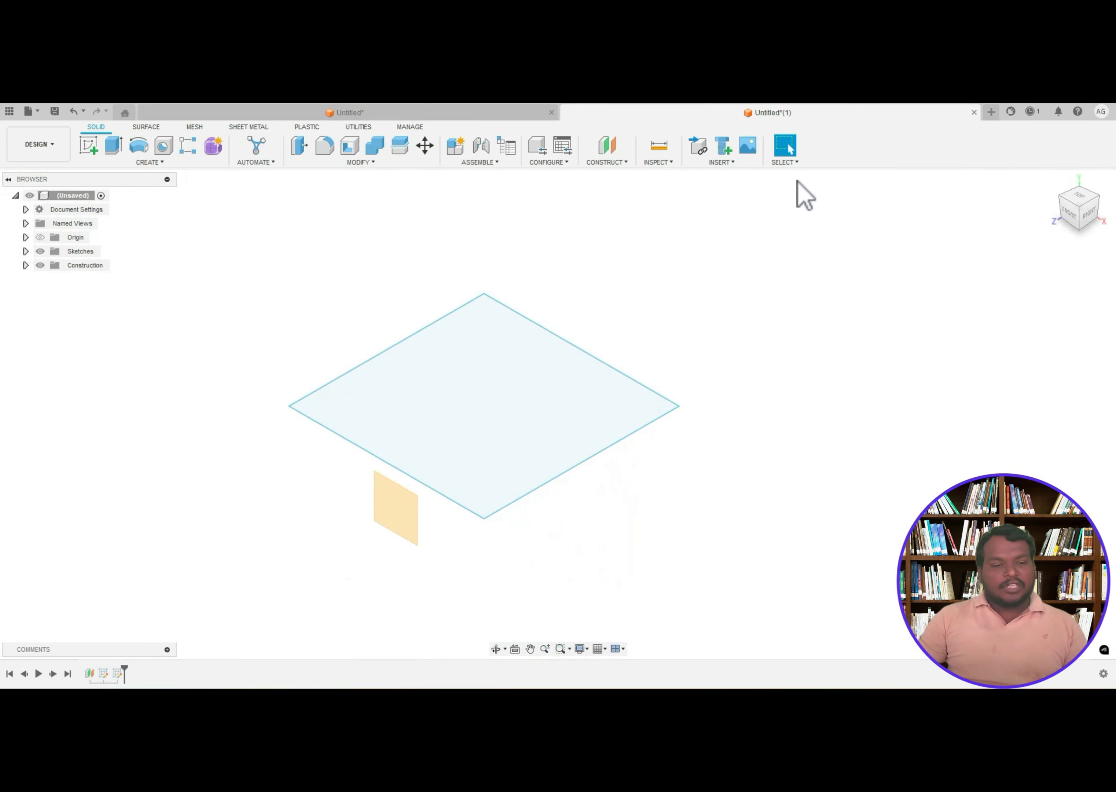
- Extrude the square profile upward 100 mm as a new body to form a cube
{"action": "left_click", "coordinate": [114, 146]}
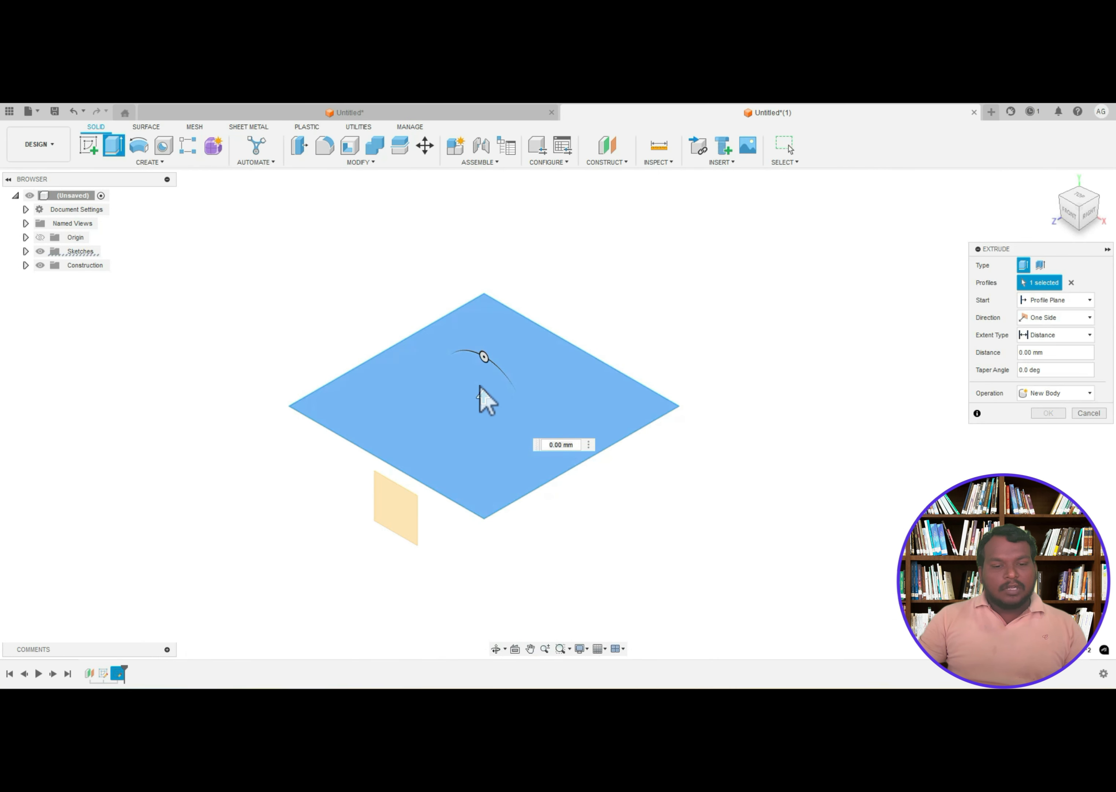
{"action": "left_click_drag", "start_coordinate": [488, 398], "coordinate": [498, 354]}
{"action": "type", "text": "100"}
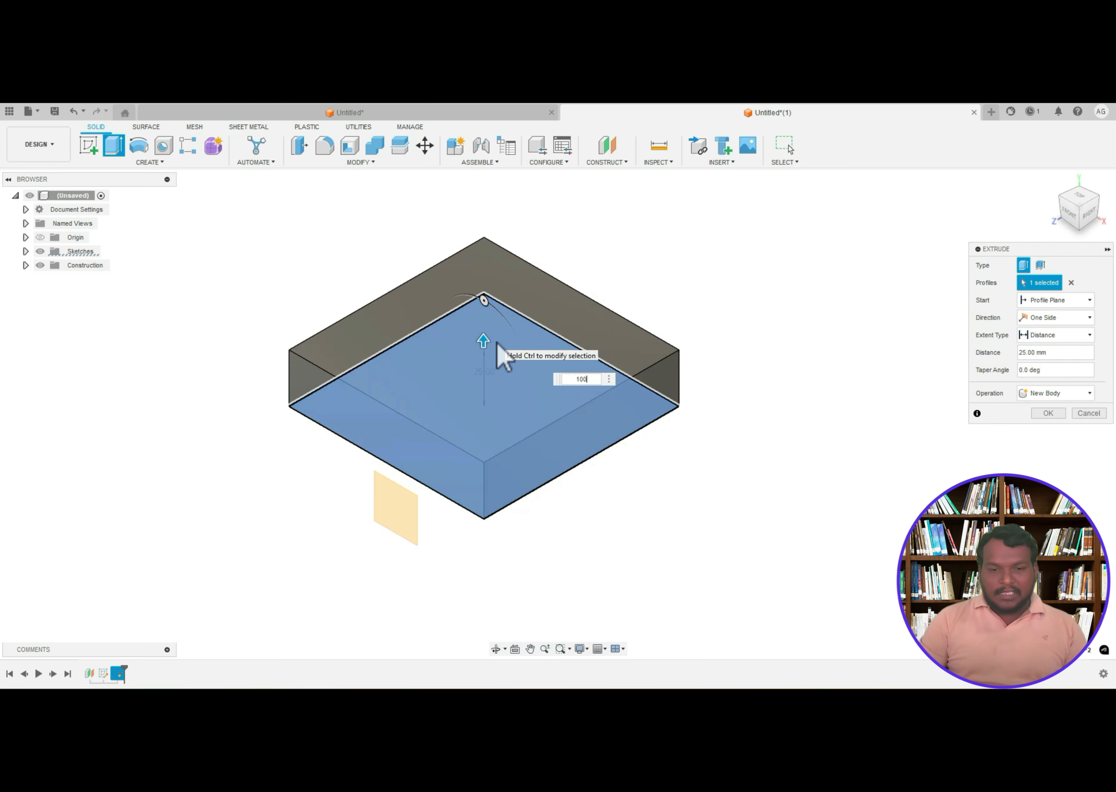
{"action": "key", "text": "Return"}
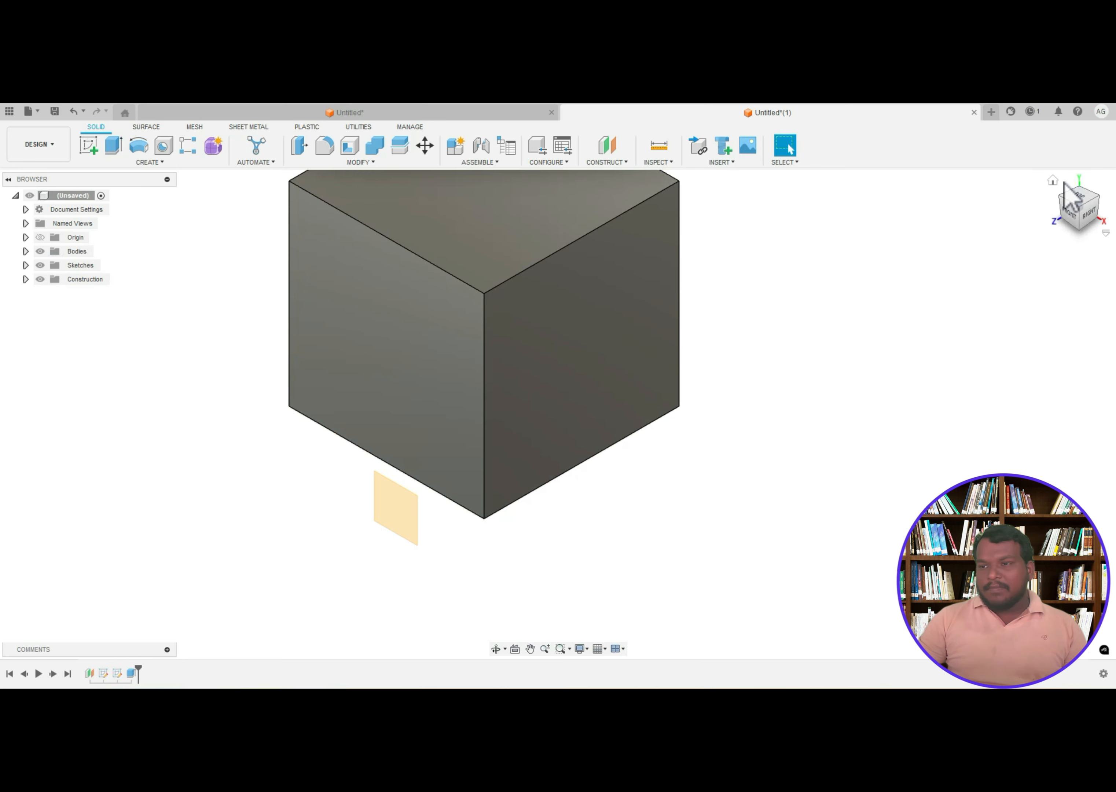
{"action": "left_click", "coordinate": [1052, 182]}
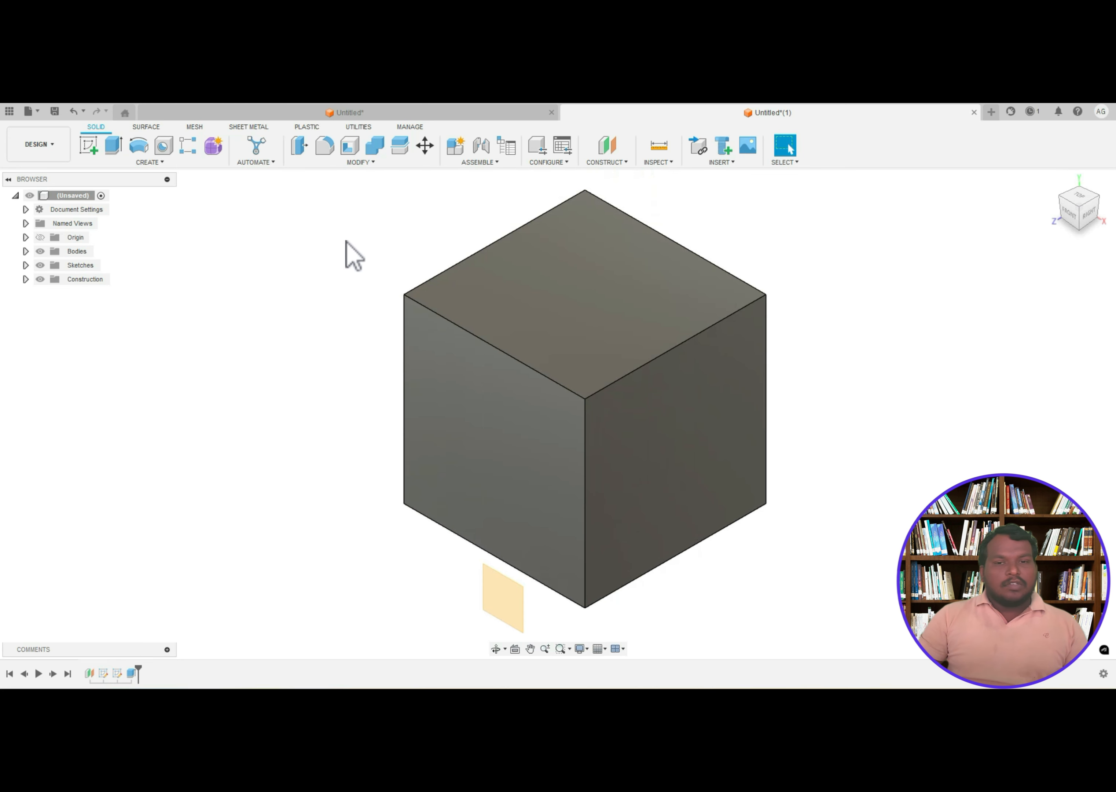
- Create a construction plane offset 100 mm outward from the cube's right face
{"action": "left_click", "coordinate": [607, 163]}
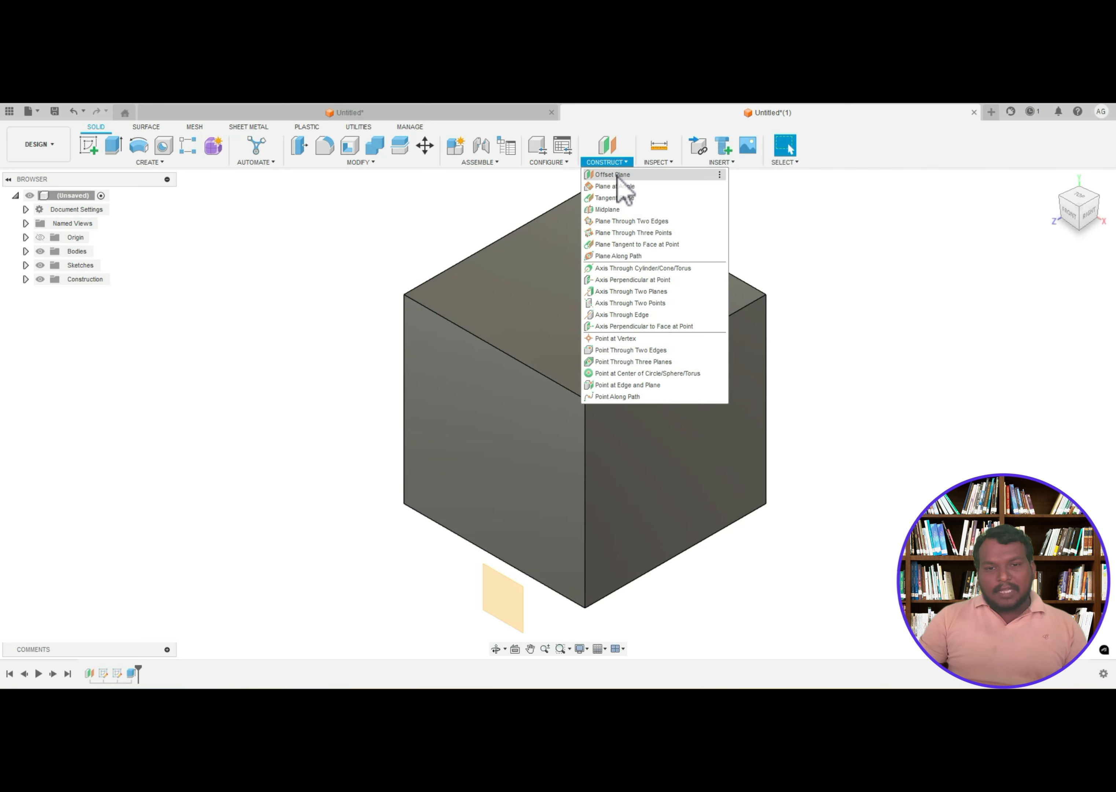
{"action": "left_click", "coordinate": [618, 175]}
{"action": "left_click", "coordinate": [741, 398]}
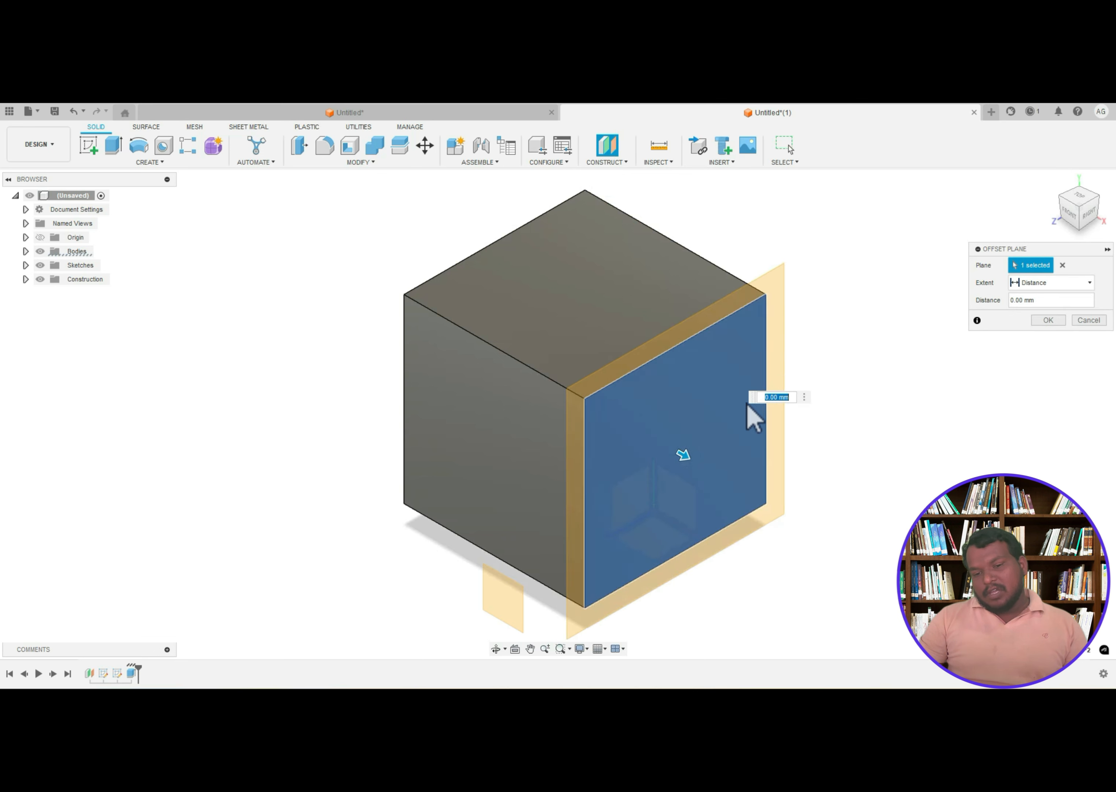
{"action": "scroll", "coordinate": [715, 466], "scroll_direction": "down", "scroll_amount": 5}
{"action": "left_click_drag", "start_coordinate": [707, 461], "coordinate": [779, 527]}
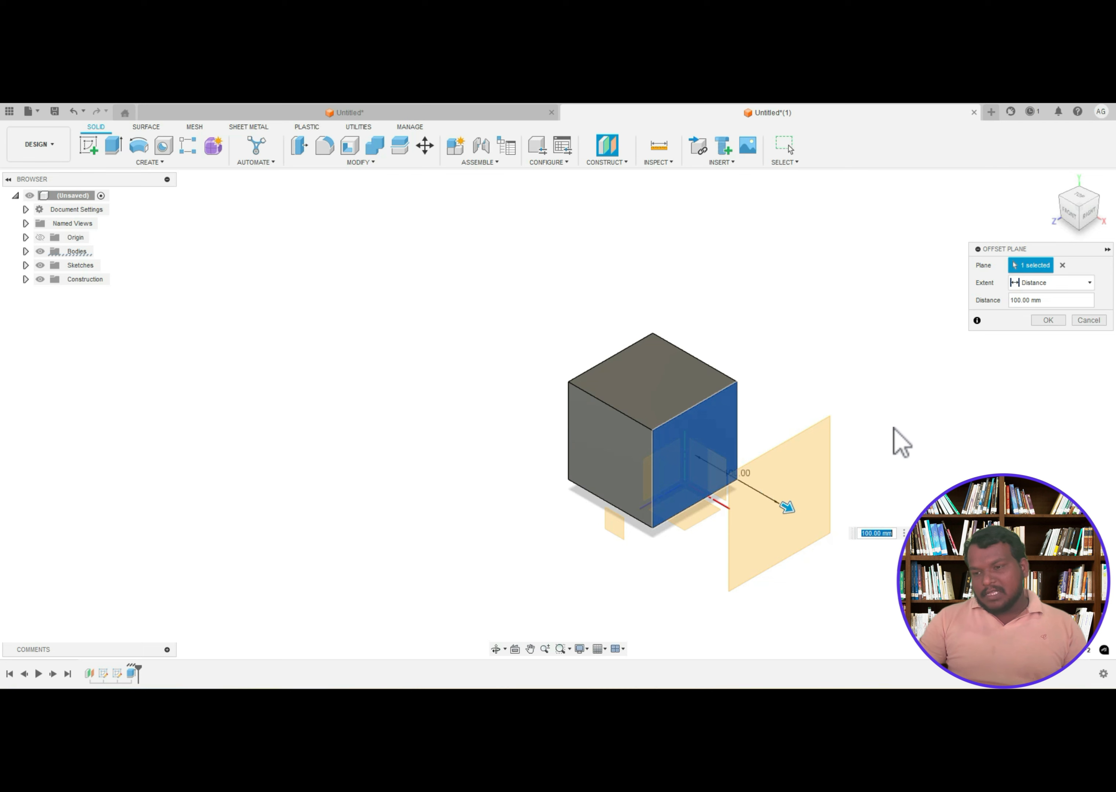
{"action": "key", "text": "Return"}
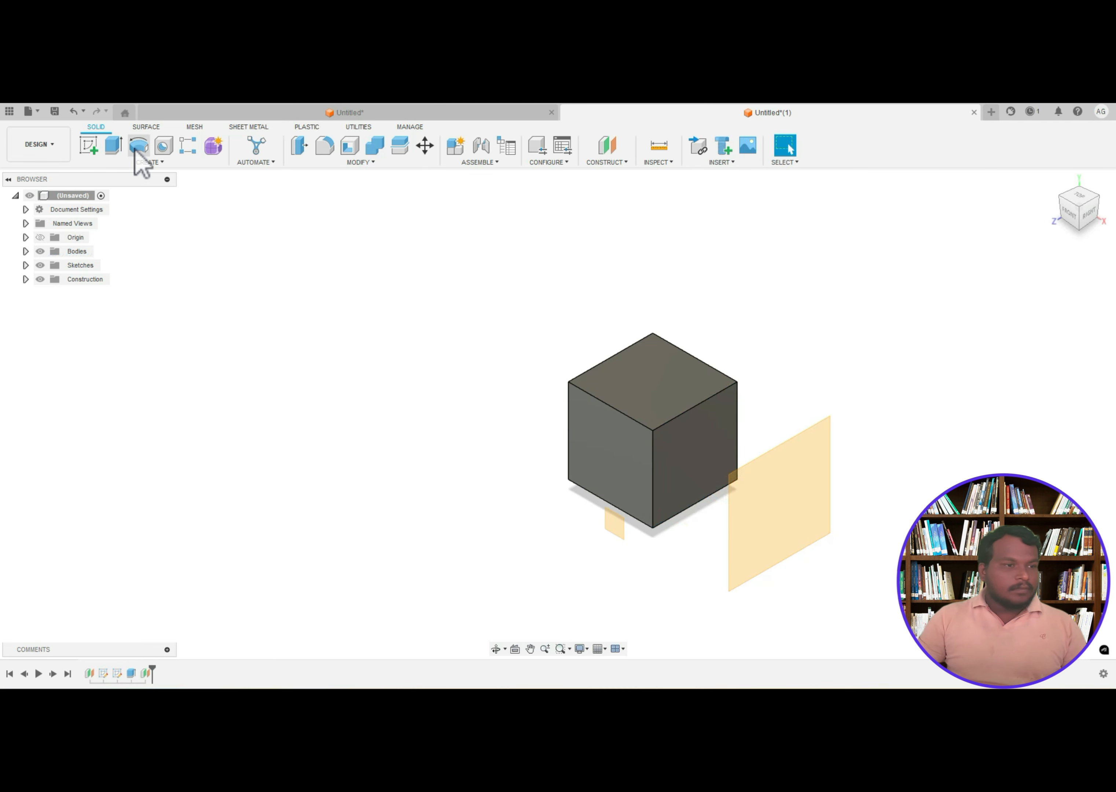
- Sketch a 100 x 100 mm rectangle on the new offset plane, starting at the cube's upper-left corner, and finish the sketch
{"action": "left_click", "coordinate": [97, 148]}
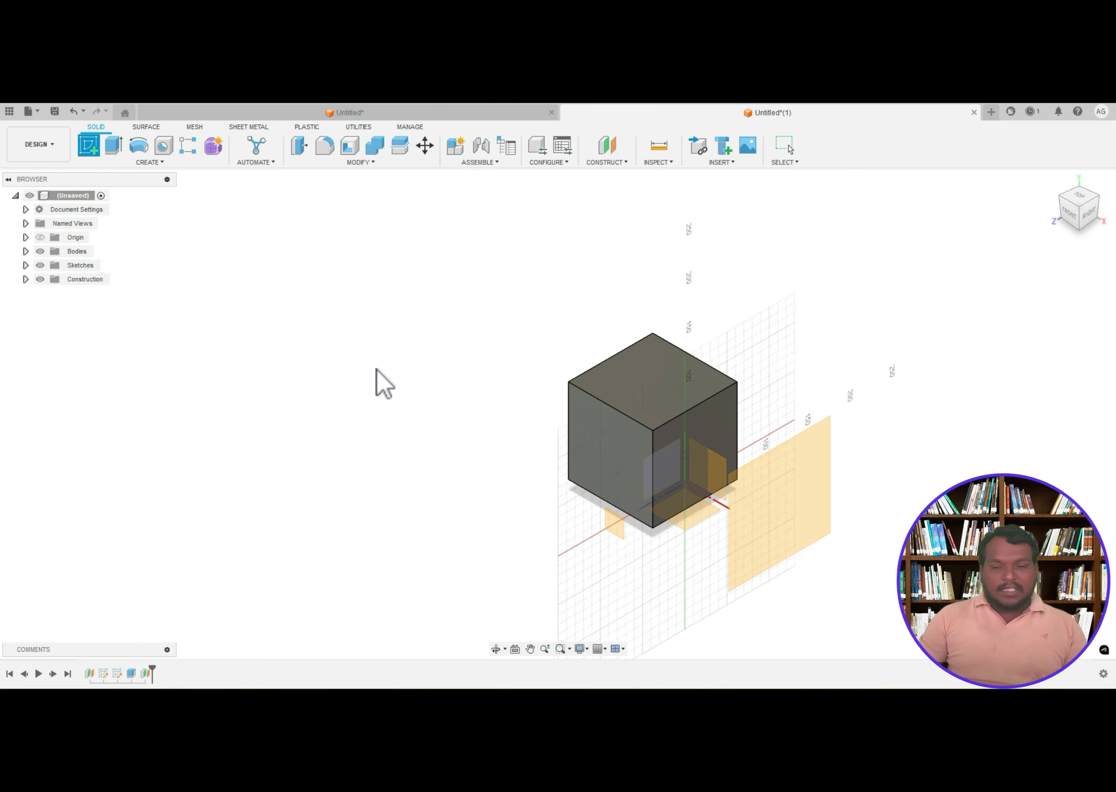
{"action": "left_click", "coordinate": [796, 494]}
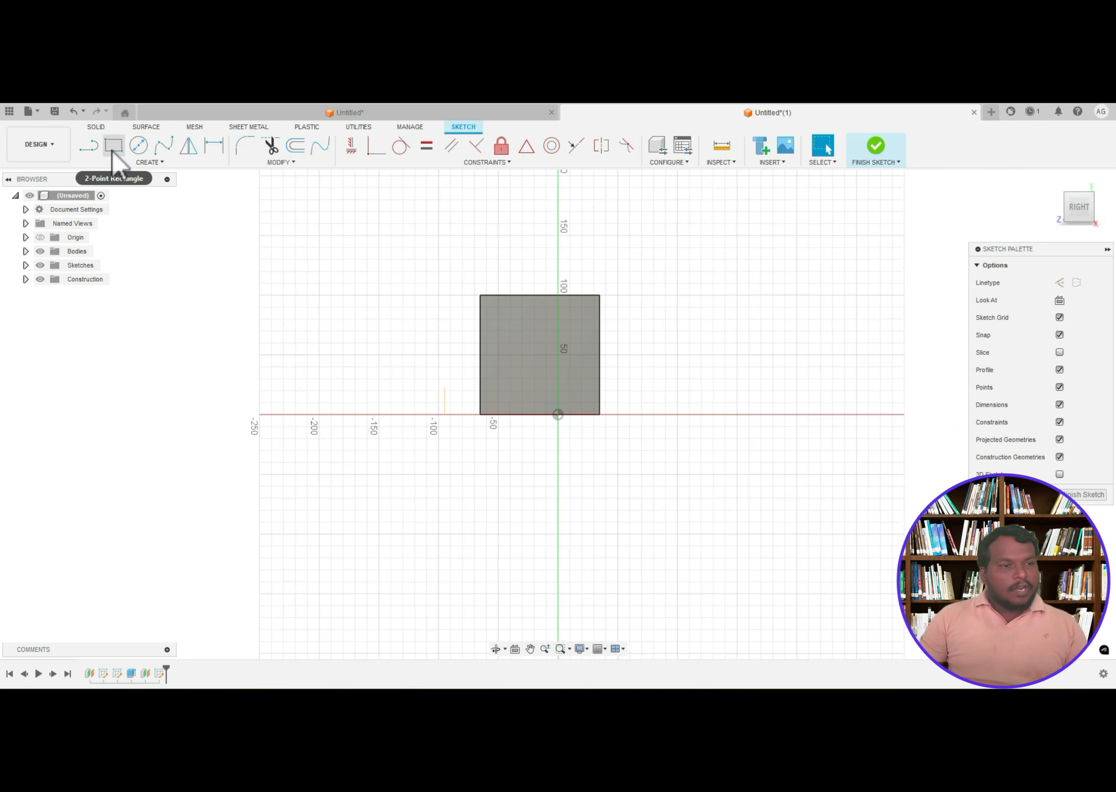
{"action": "left_click", "coordinate": [113, 145]}
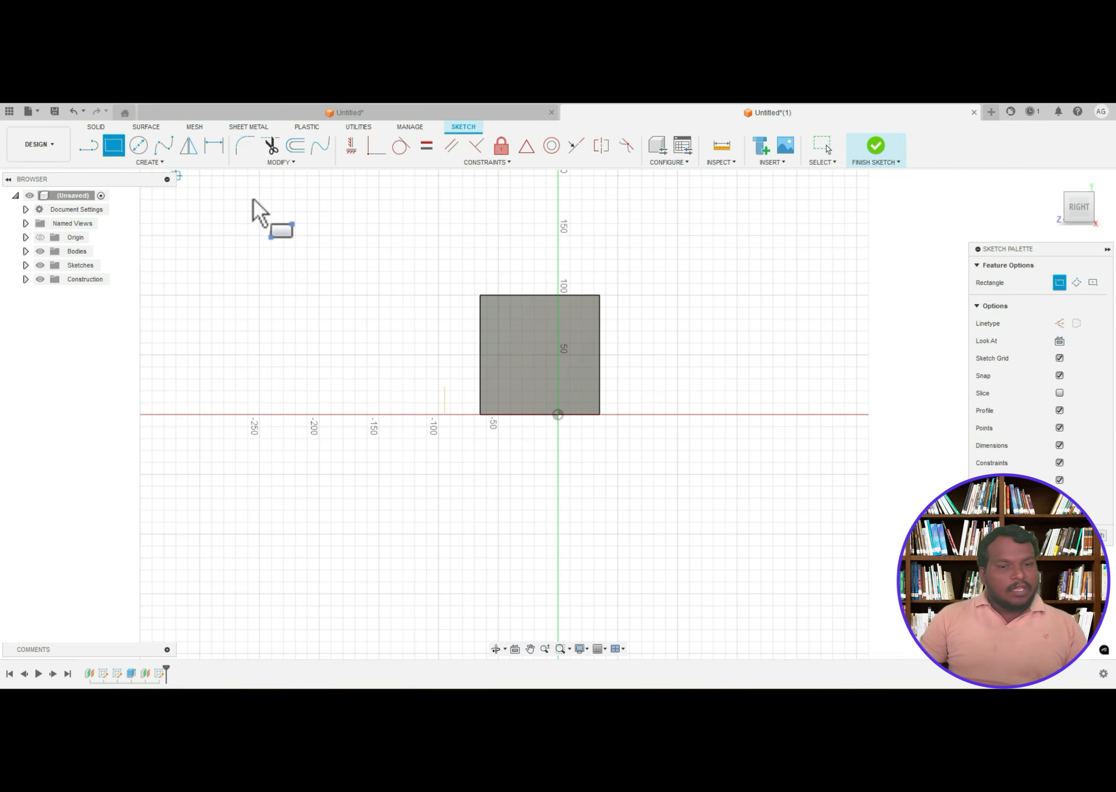
{"action": "left_click", "coordinate": [480, 294]}
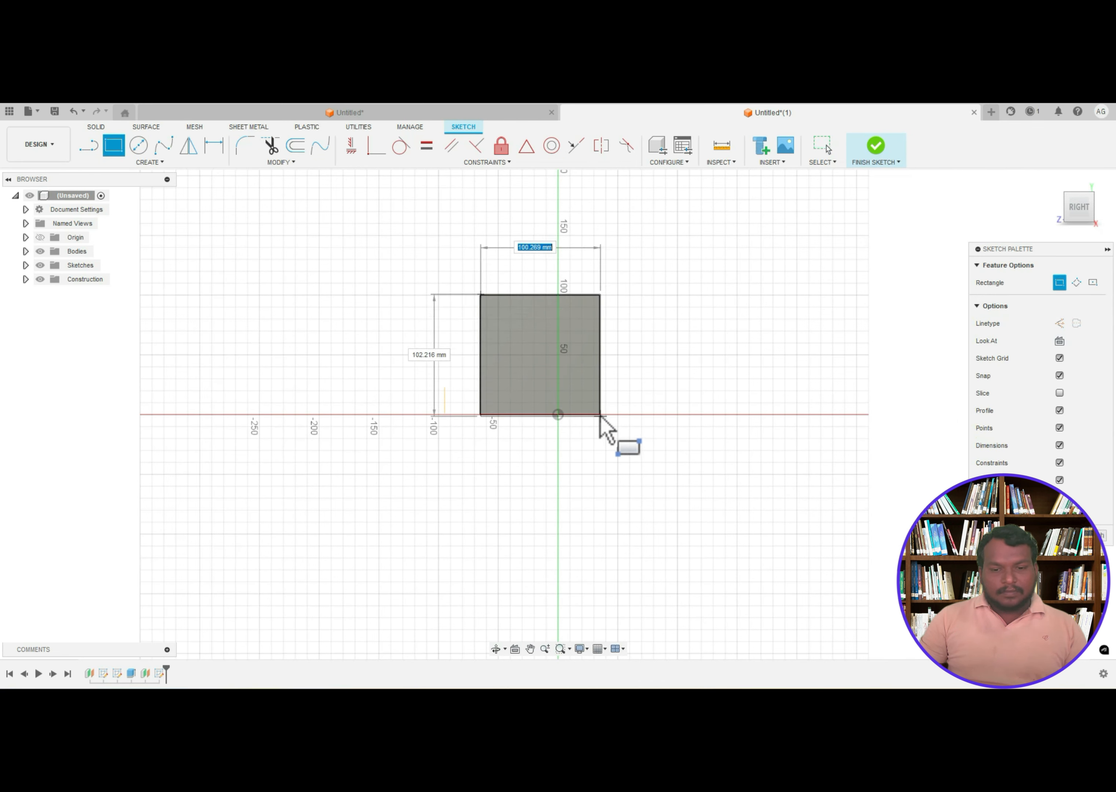
{"action": "type", "text": "100"}
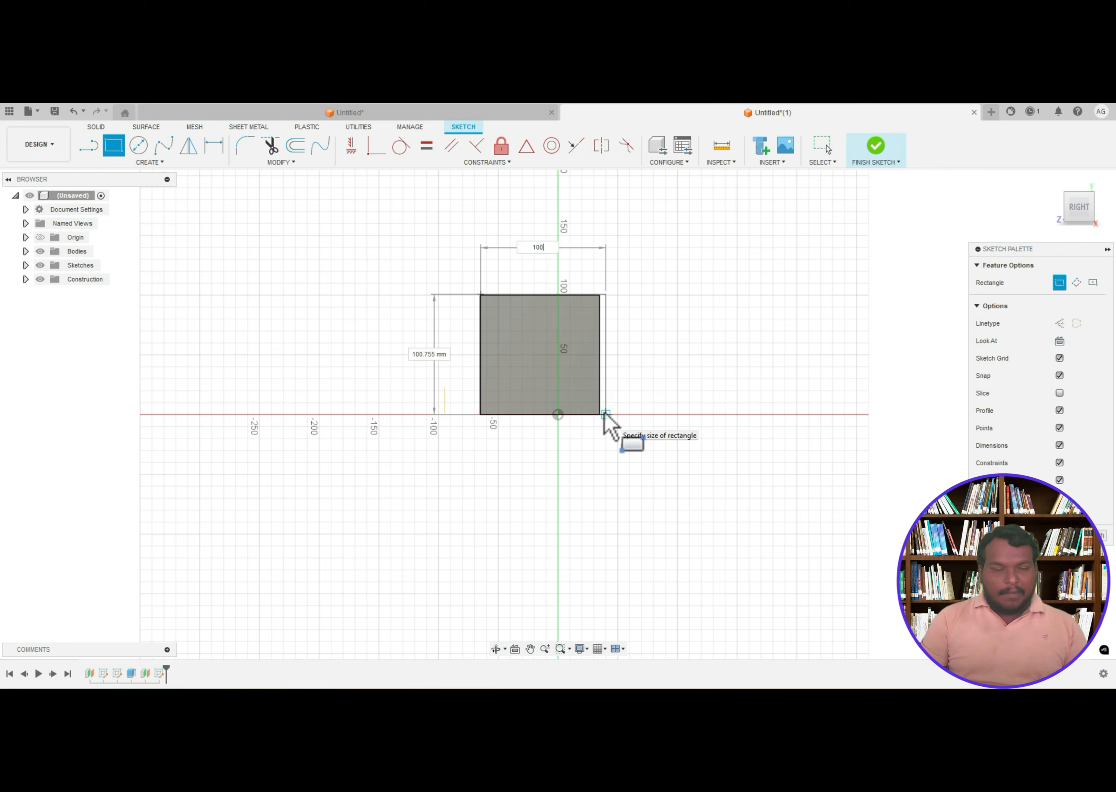
{"action": "key", "text": "Tab"}
{"action": "type", "text": "100"}
{"action": "key", "text": "Return"}
{"action": "key", "text": "Escape"}
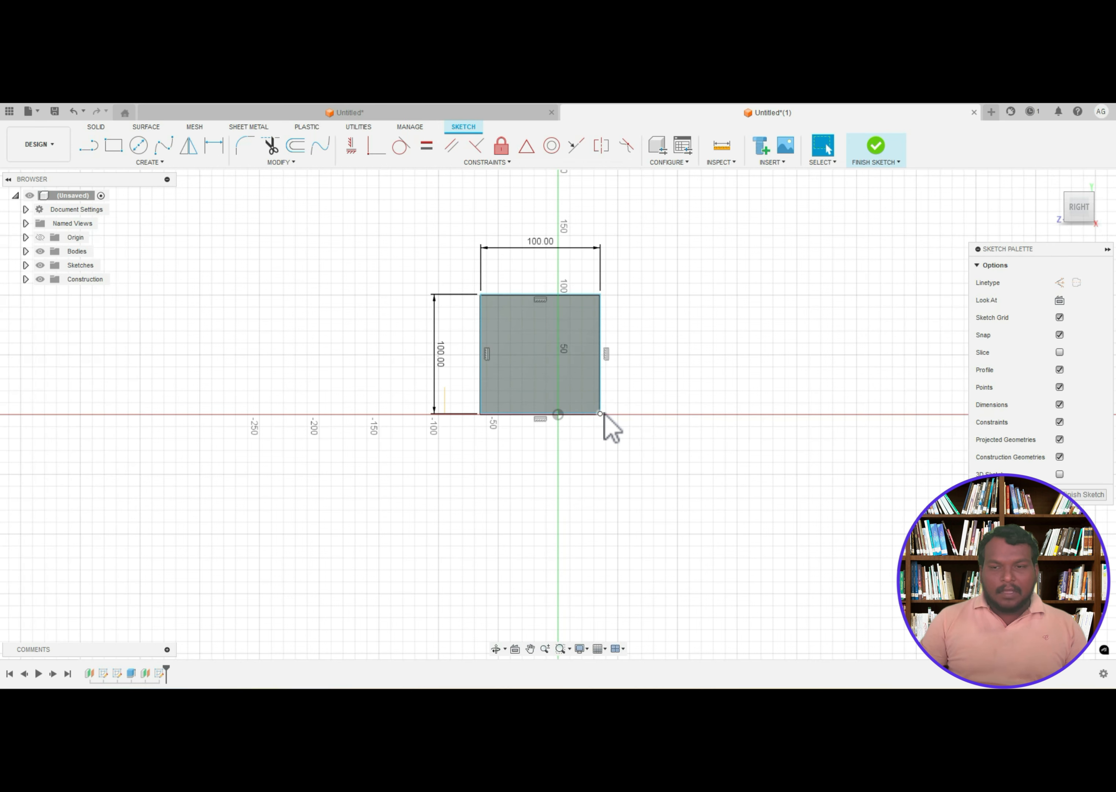
{"action": "left_click", "coordinate": [874, 157]}
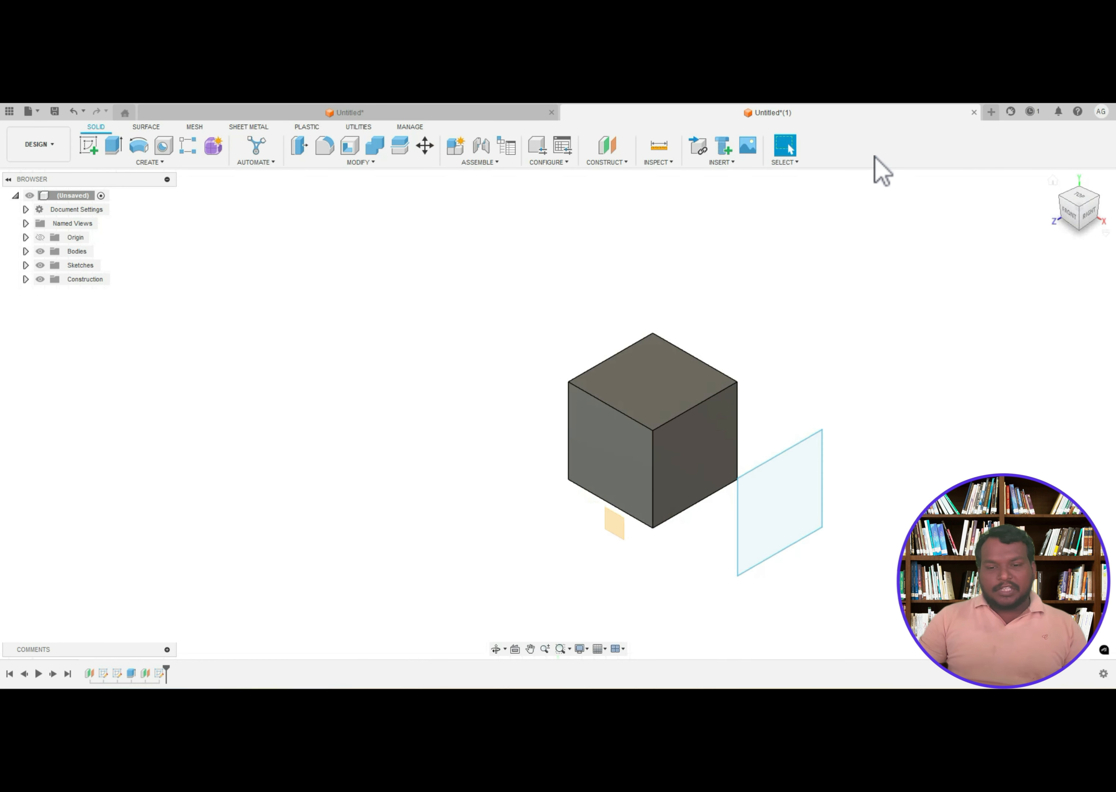
- Extrude the square on the offset plane away from the first cube as a new body, forming a second cube of the same size
{"action": "left_click", "coordinate": [113, 145]}
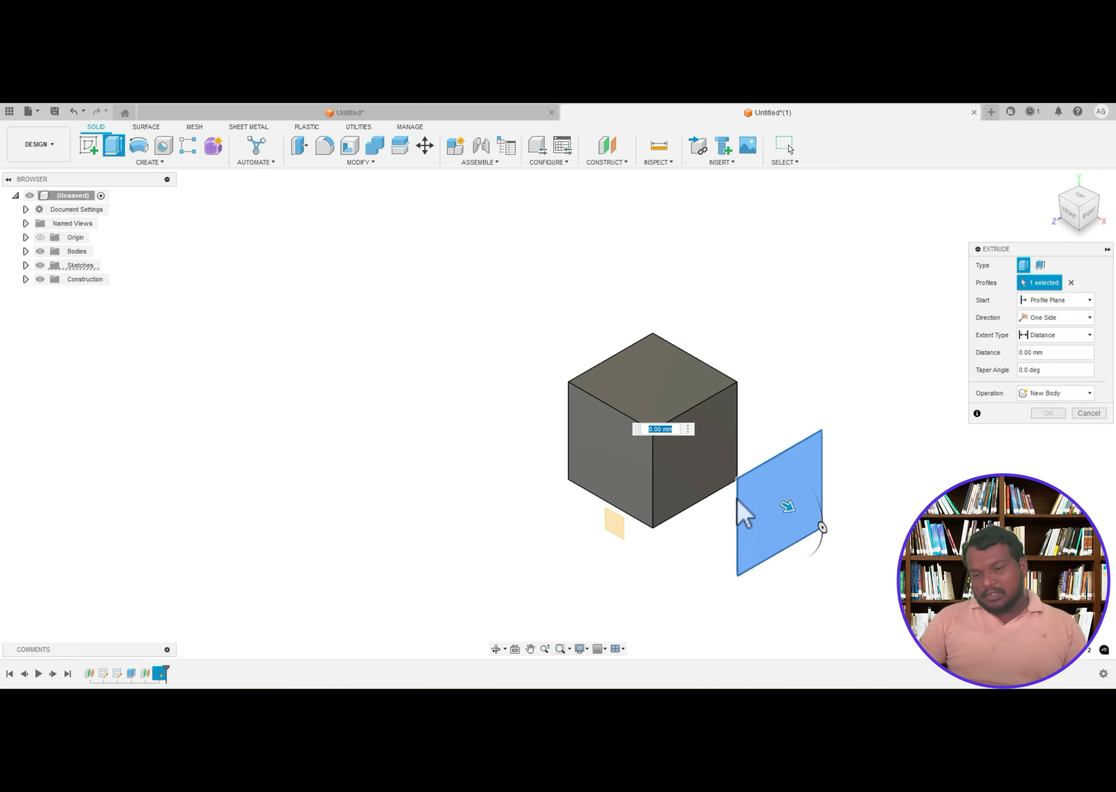
{"action": "left_click_drag", "start_coordinate": [787, 511], "coordinate": [868, 583]}
{"action": "key", "text": "Return"}
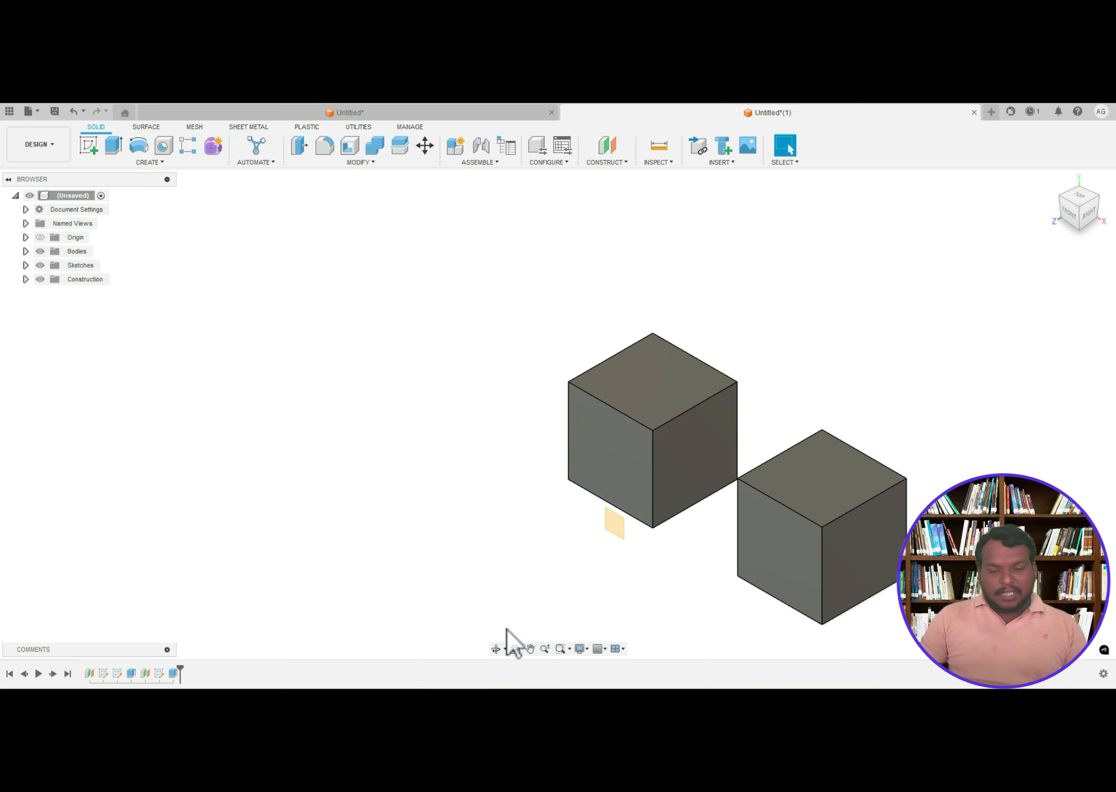
- Create a construction plane offset a short distance upward from the first cube's top face
{"action": "left_click", "coordinate": [495, 648]}
{"action": "left_click_drag", "start_coordinate": [476, 563], "coordinate": [771, 520]}
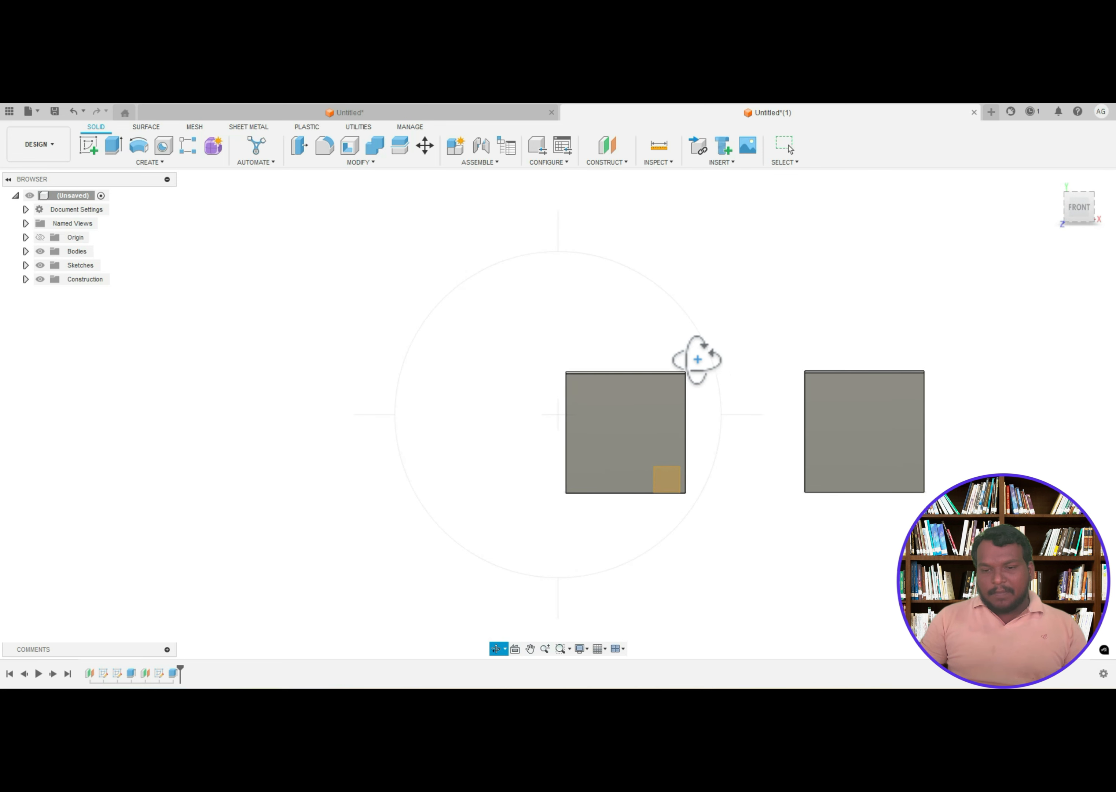
{"action": "scroll", "coordinate": [646, 522], "scroll_direction": "down", "scroll_amount": 2}
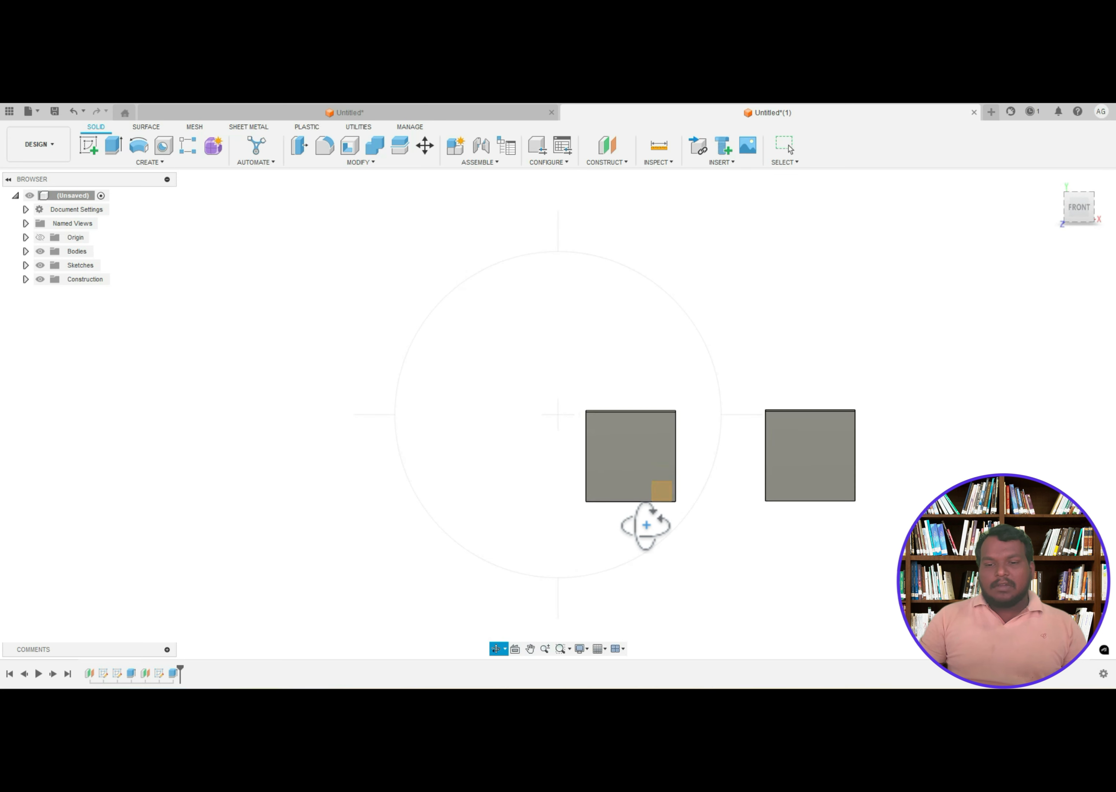
{"action": "key", "text": "Escape"}
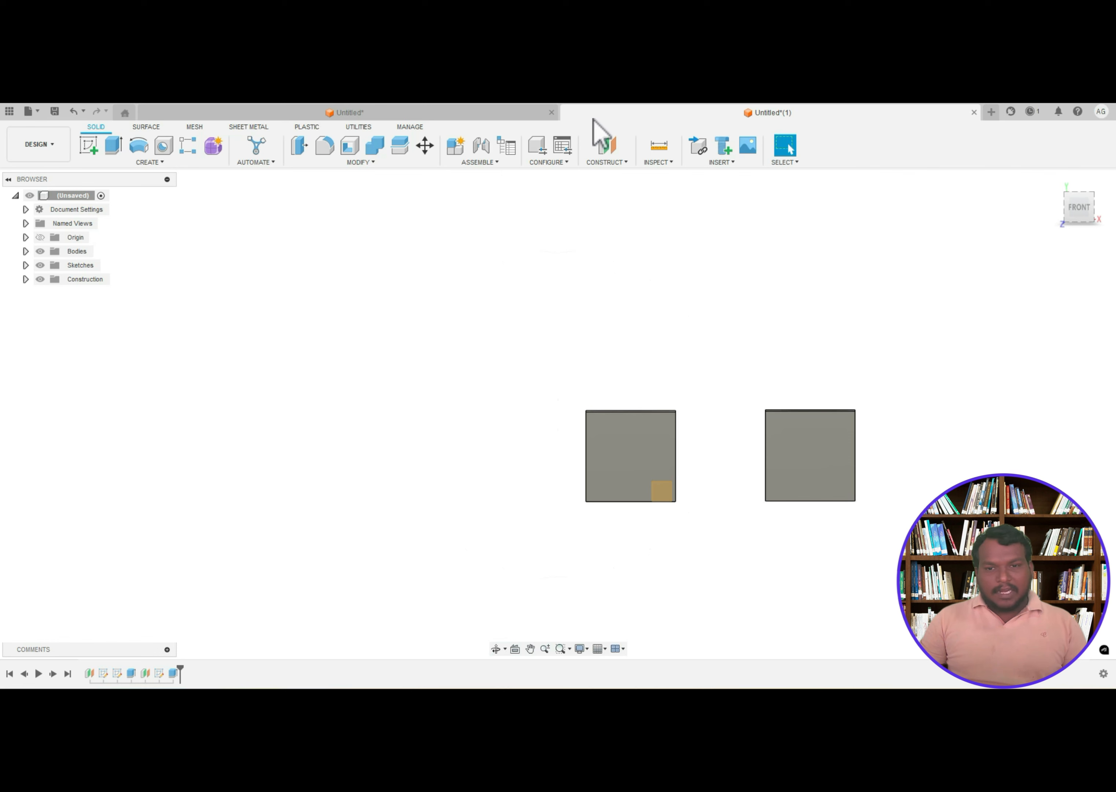
{"action": "left_click", "coordinate": [617, 162]}
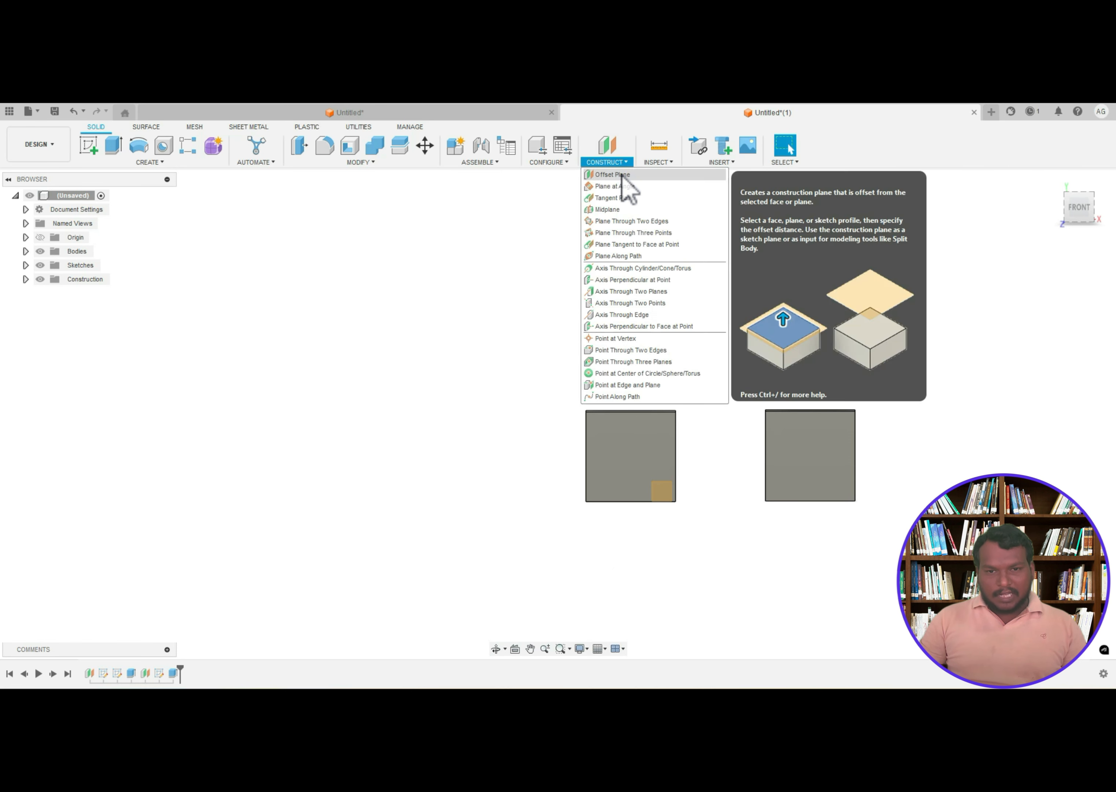
{"action": "left_click", "coordinate": [621, 175]}
{"action": "left_click", "coordinate": [1049, 184]}
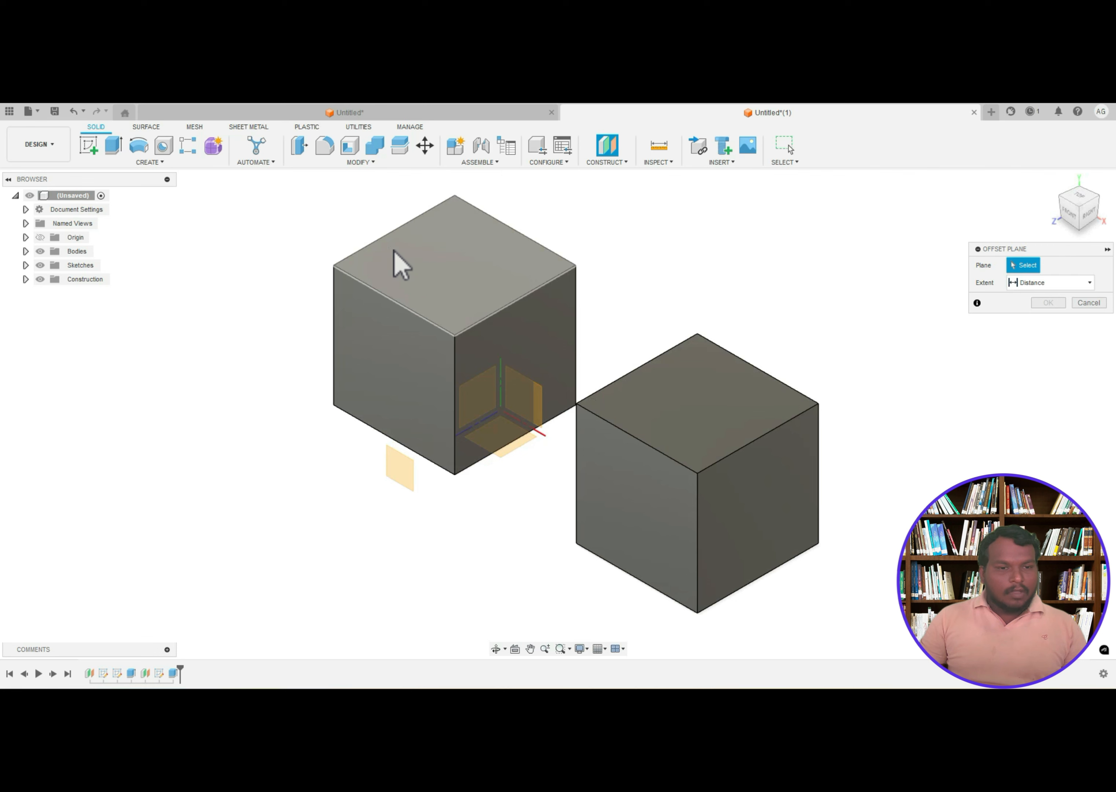
{"action": "left_click", "coordinate": [437, 288]}
{"action": "left_click_drag", "start_coordinate": [453, 252], "coordinate": [448, 200]}
{"action": "key", "text": "Return"}
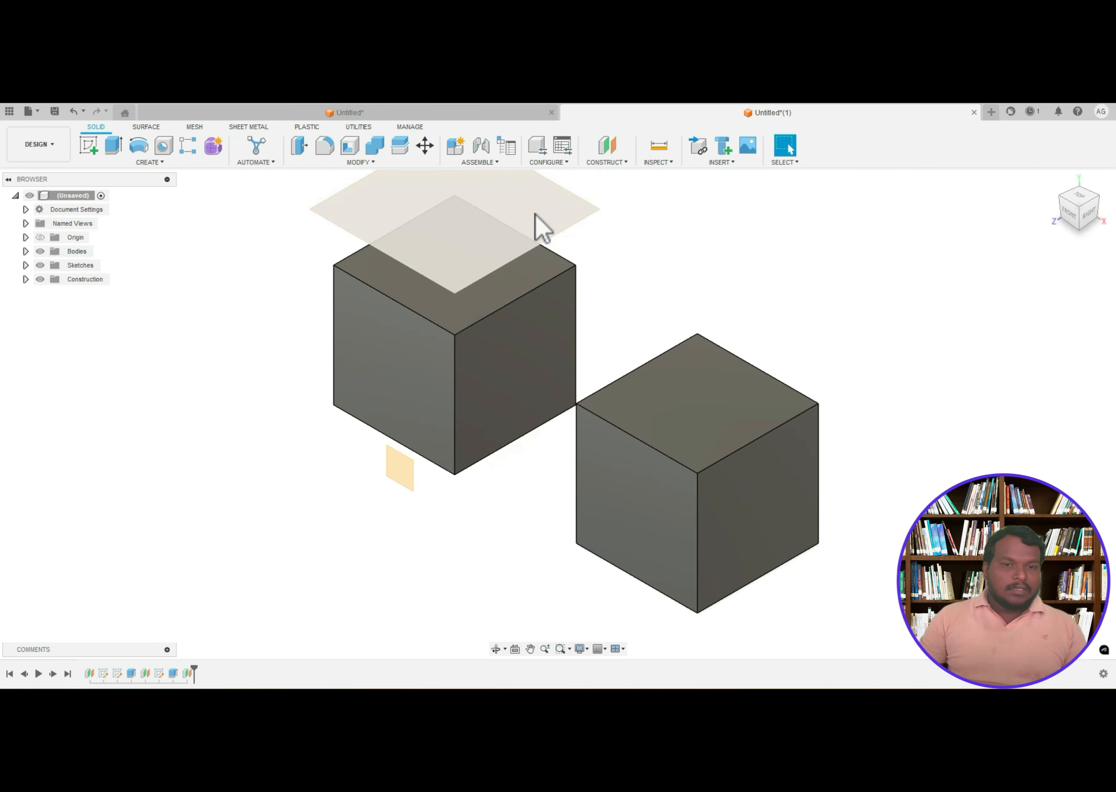
- Create a construction plane offset 160 mm outward from the first cube's front face
{"action": "left_click", "coordinate": [607, 162]}
{"action": "left_click", "coordinate": [610, 176]}
{"action": "left_click", "coordinate": [397, 333]}
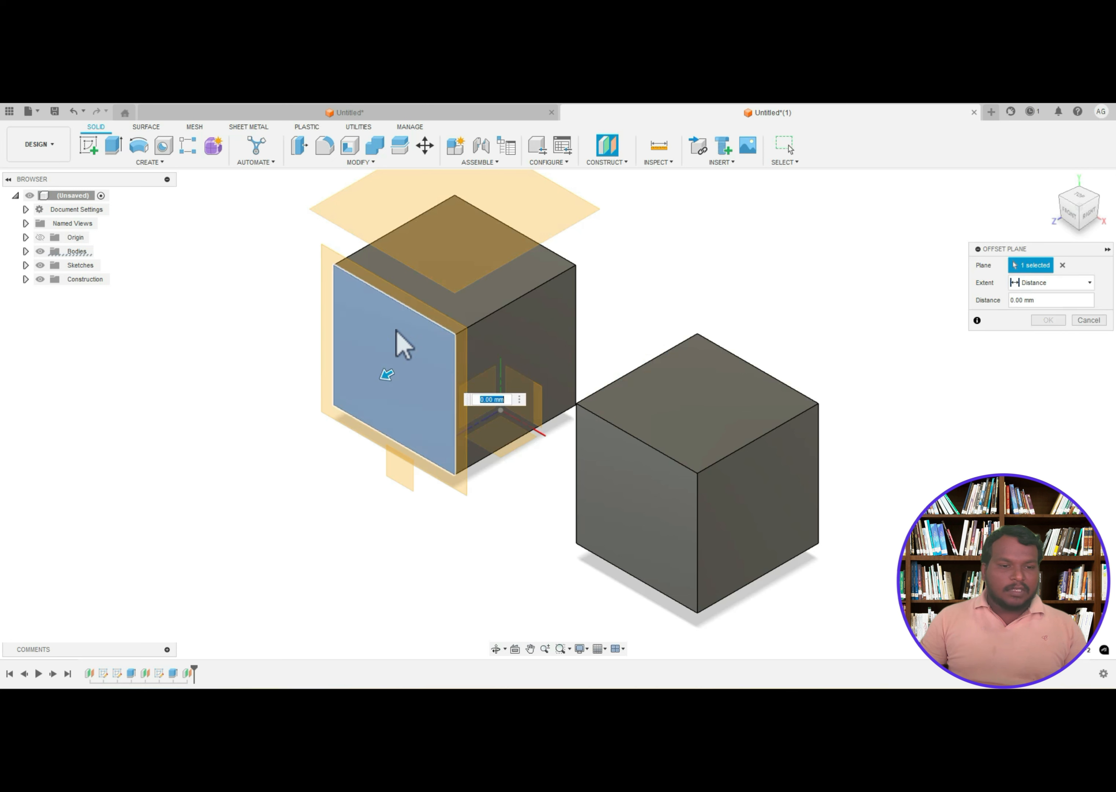
{"action": "left_click_drag", "start_coordinate": [386, 375], "coordinate": [179, 473]}
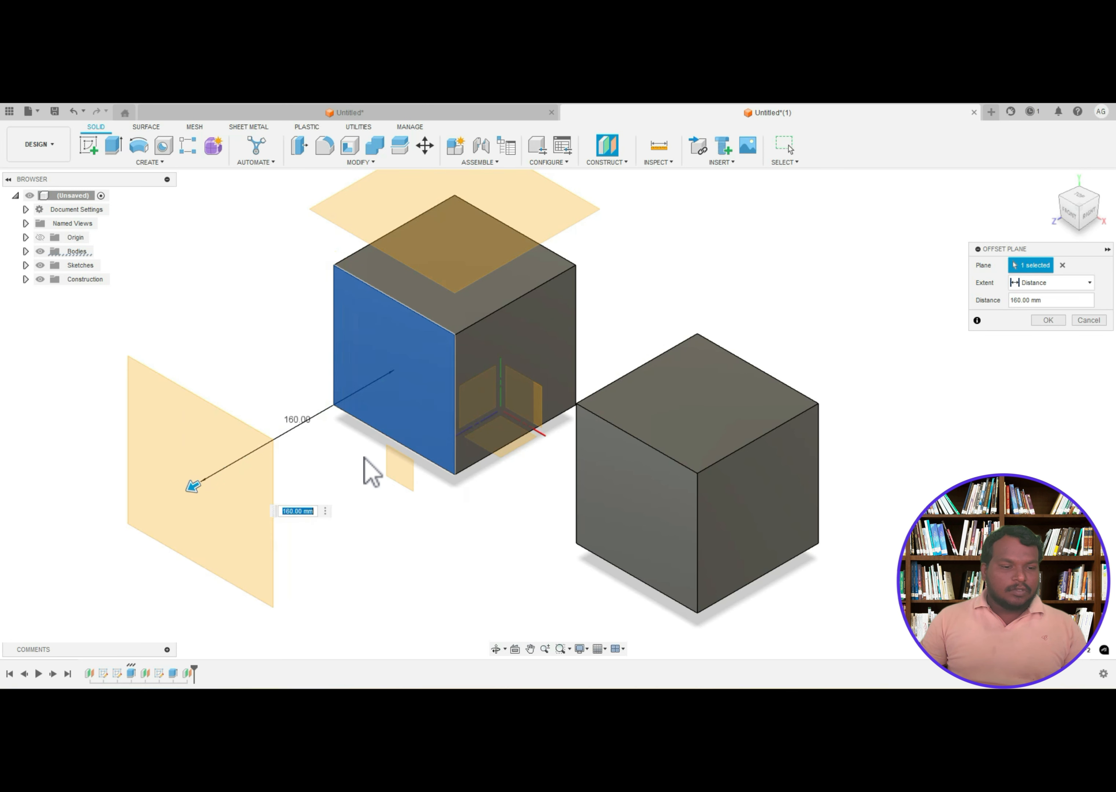
{"action": "key", "text": "Return"}
- Create a construction plane offset outward from the first cube's left face, then return to the home view
{"action": "scroll", "coordinate": [418, 455], "scroll_direction": "down", "scroll_amount": 3}
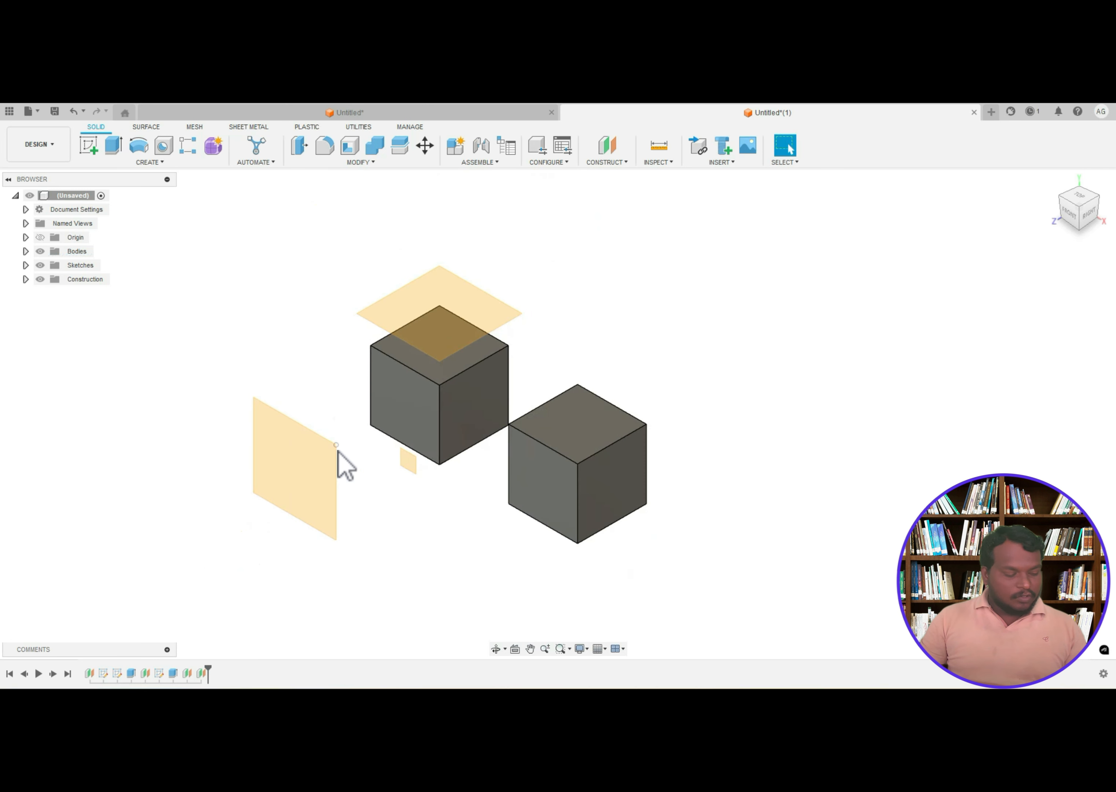
{"action": "left_click", "coordinate": [496, 648]}
{"action": "left_click_drag", "start_coordinate": [459, 579], "coordinate": [586, 552]}
{"action": "key", "text": "Escape"}
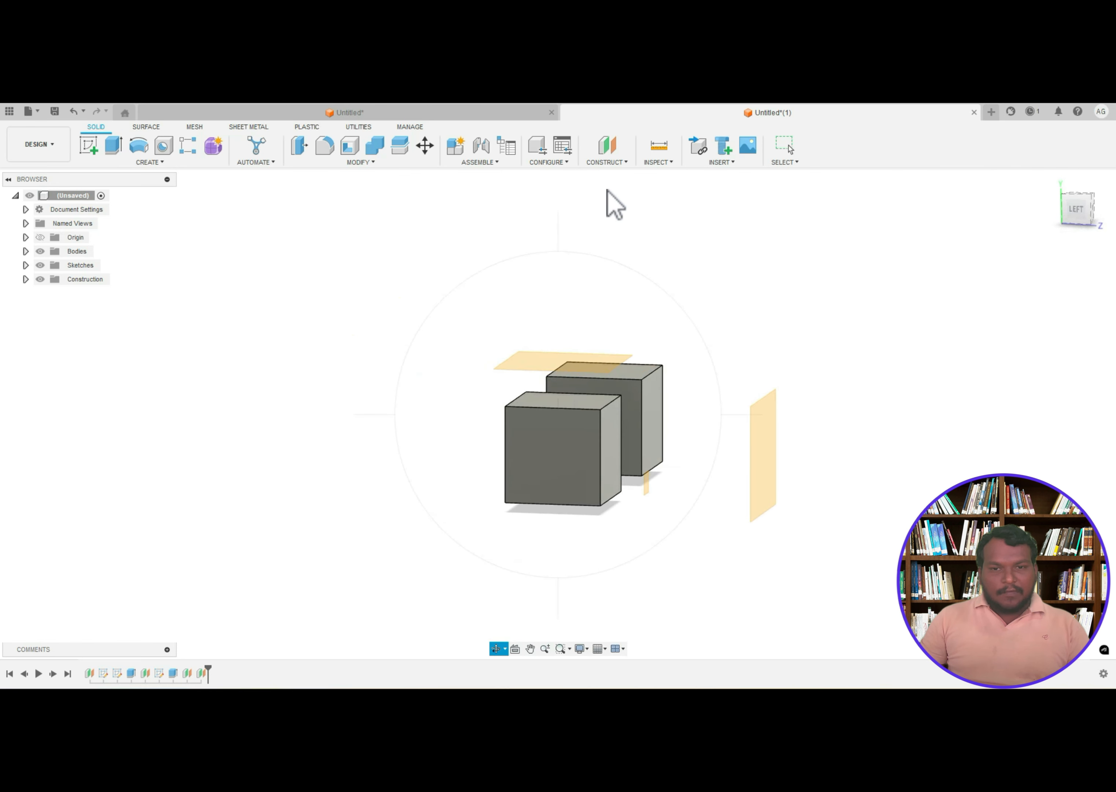
{"action": "left_click", "coordinate": [605, 165]}
{"action": "left_click", "coordinate": [584, 274]}
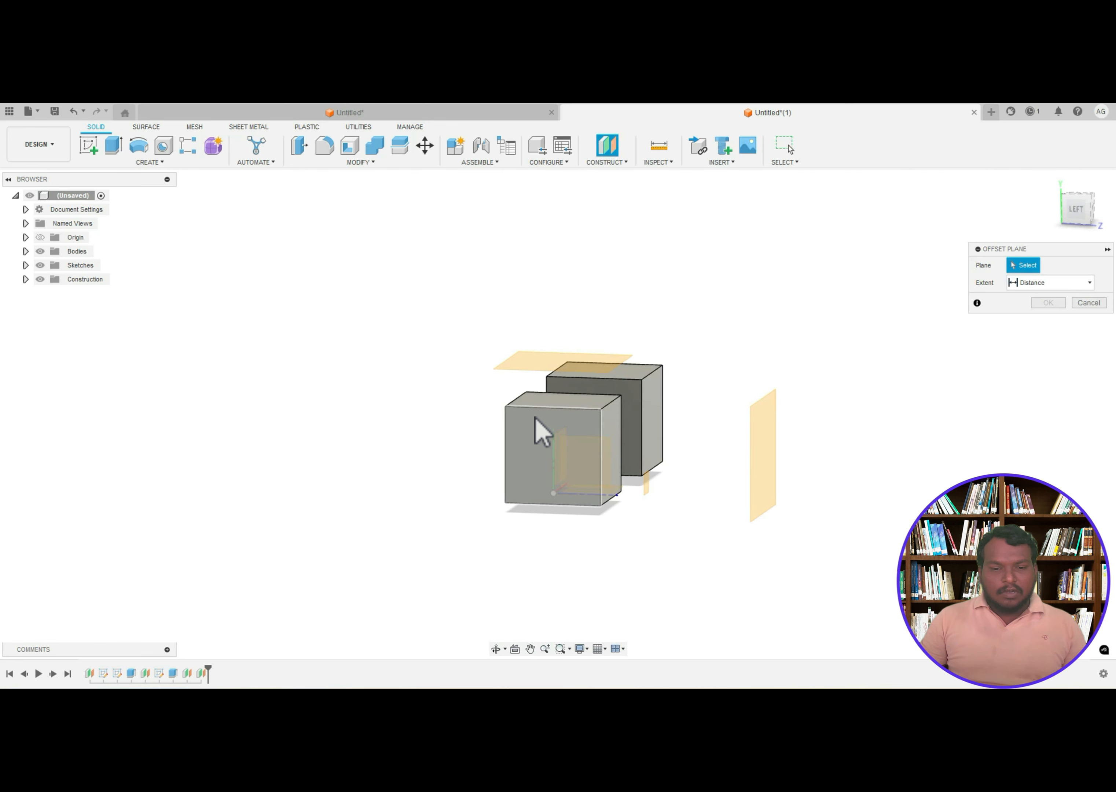
{"action": "left_click", "coordinate": [532, 463]}
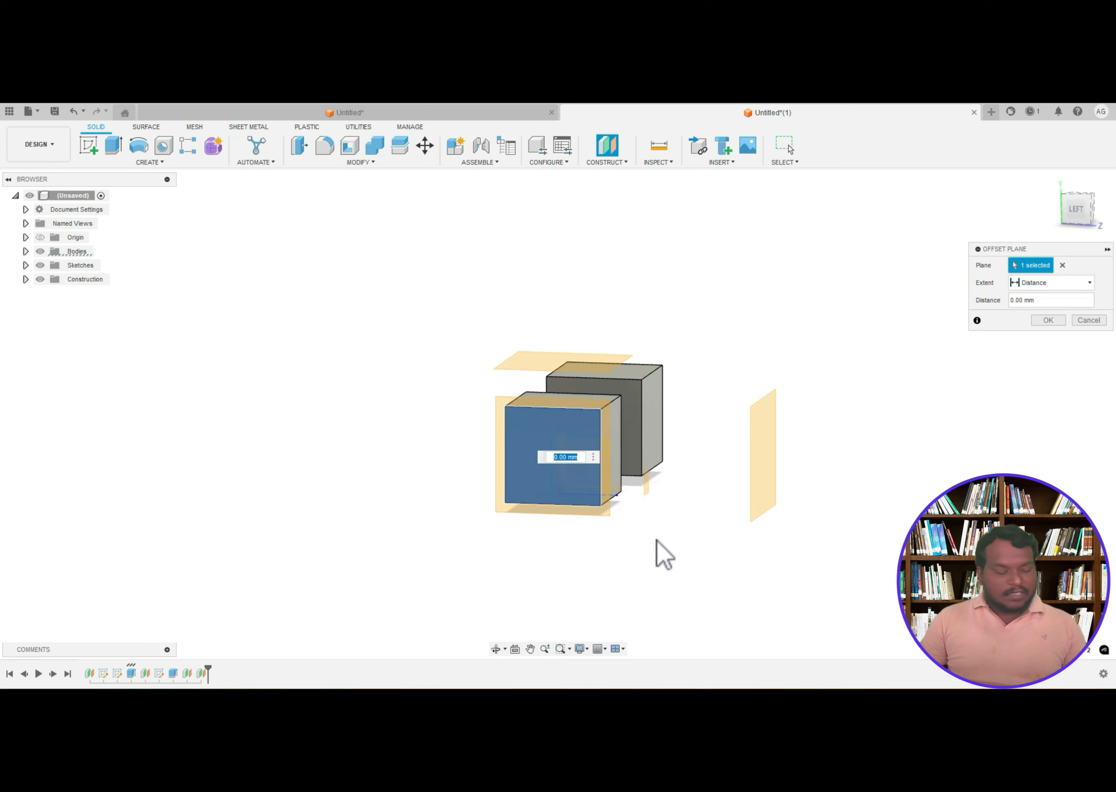
{"action": "left_click", "coordinate": [1067, 300]}
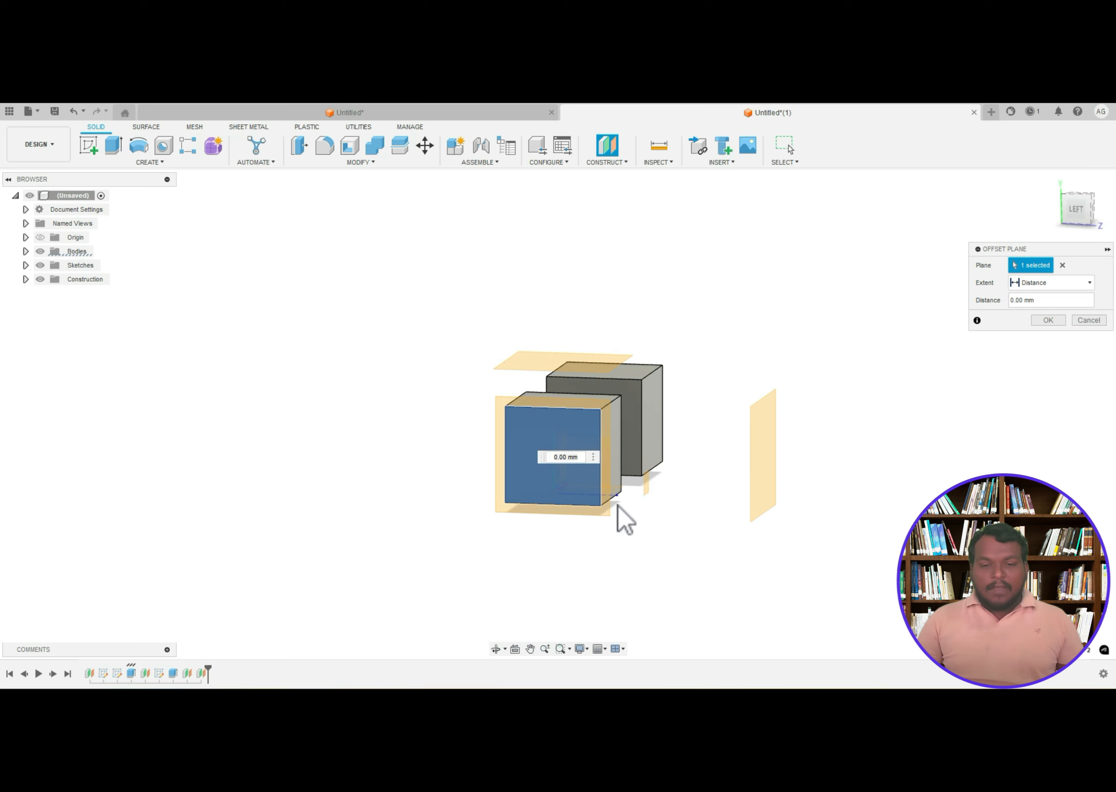
{"action": "key", "text": "BackSpace"}
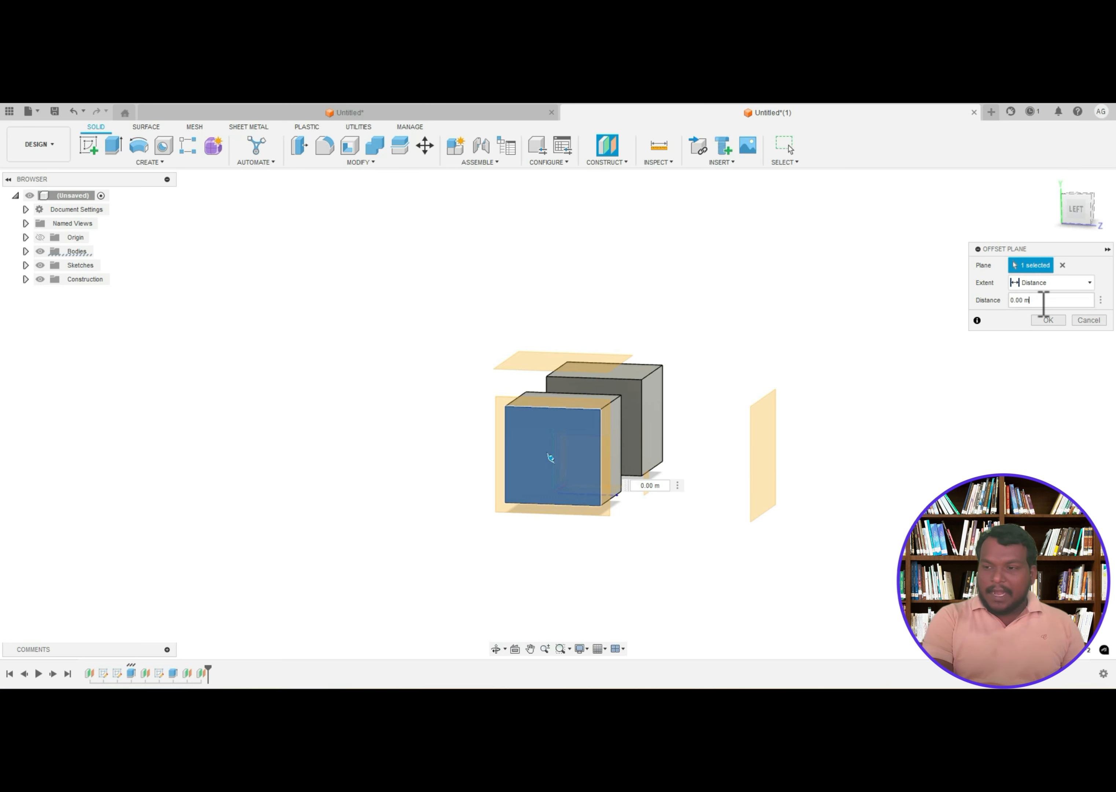
{"action": "left_click", "coordinate": [1047, 319]}
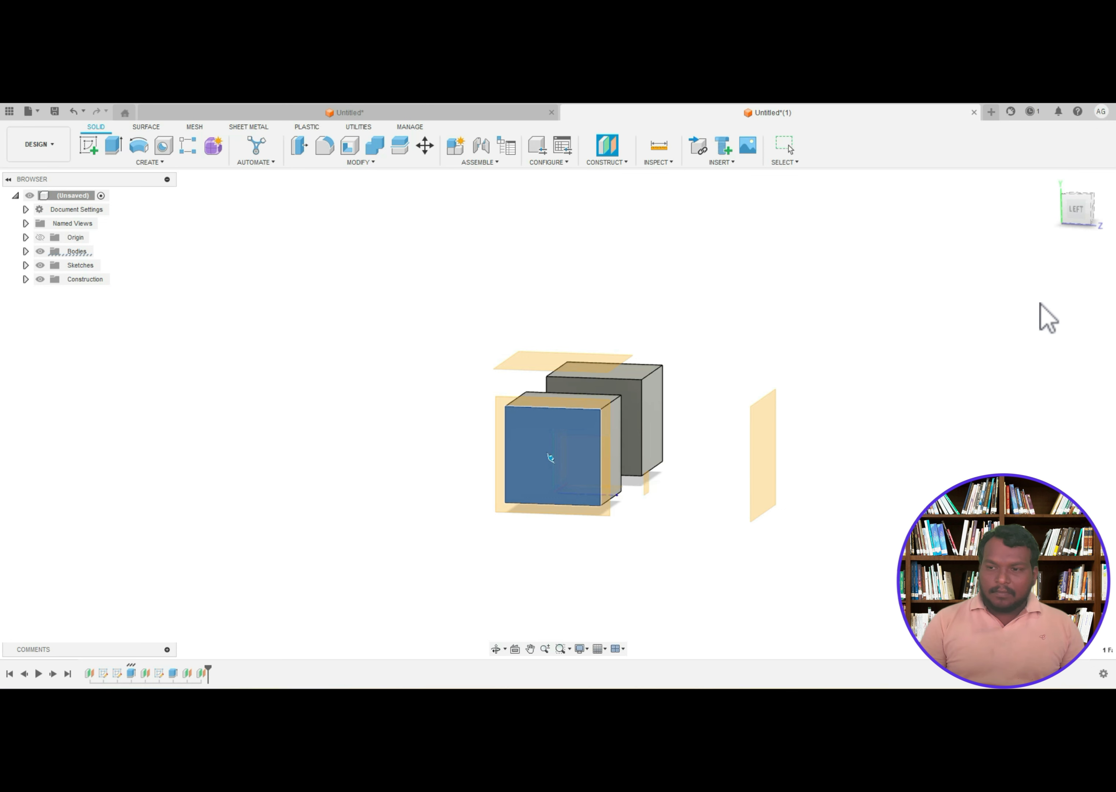
{"action": "left_click", "coordinate": [1052, 182]}
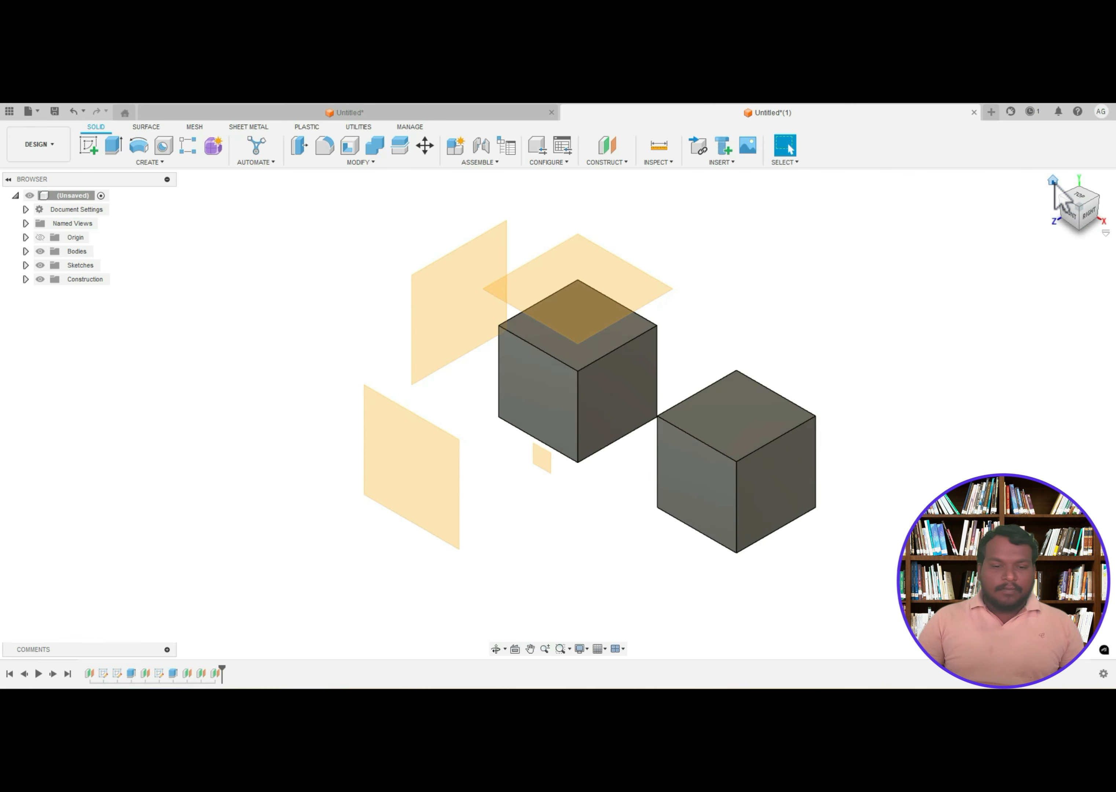
- Start a new blank design and look over the available construction plane, axis and point tools
{"action": "left_click", "coordinate": [621, 163]}
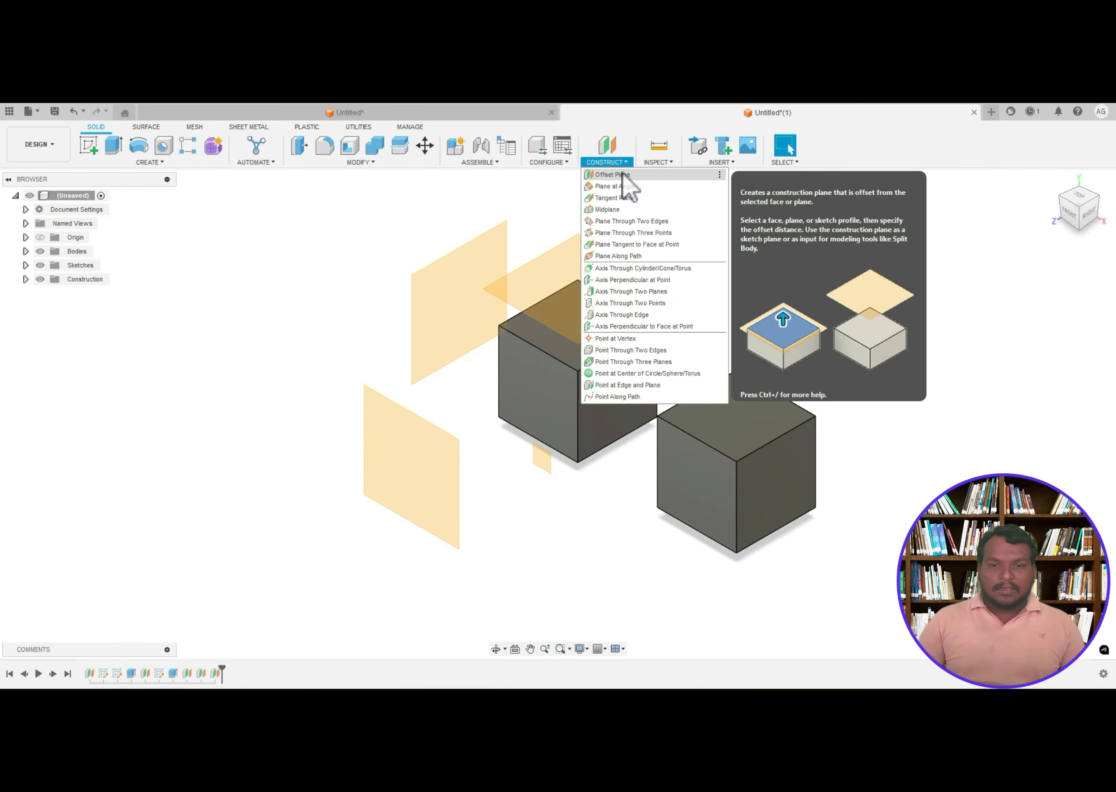
{"action": "left_click", "coordinate": [592, 534]}
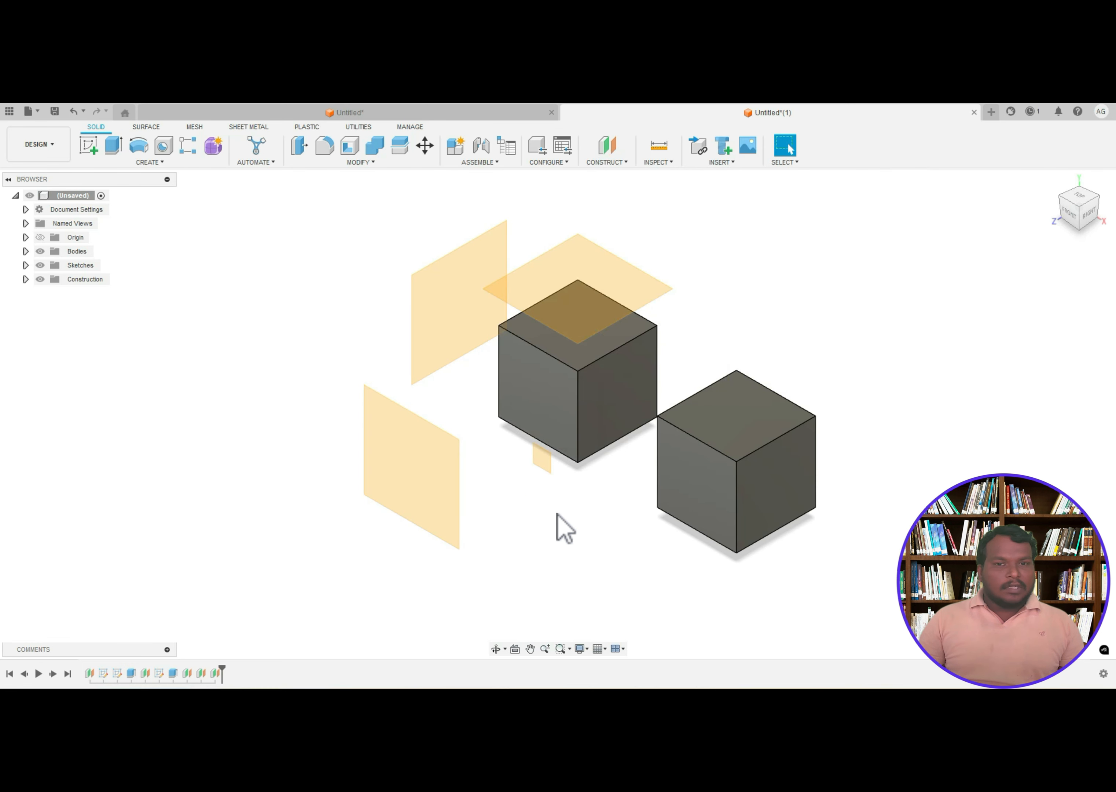
{"action": "left_click", "coordinate": [991, 112]}
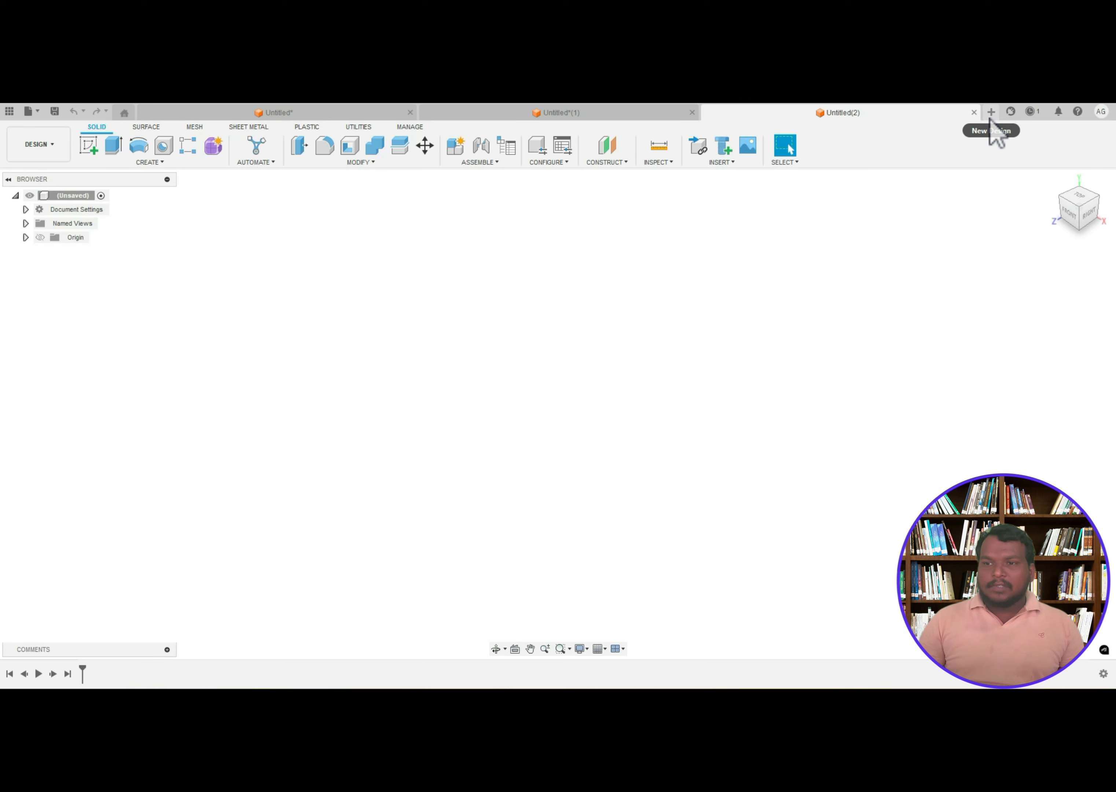
{"action": "left_click", "coordinate": [608, 162]}
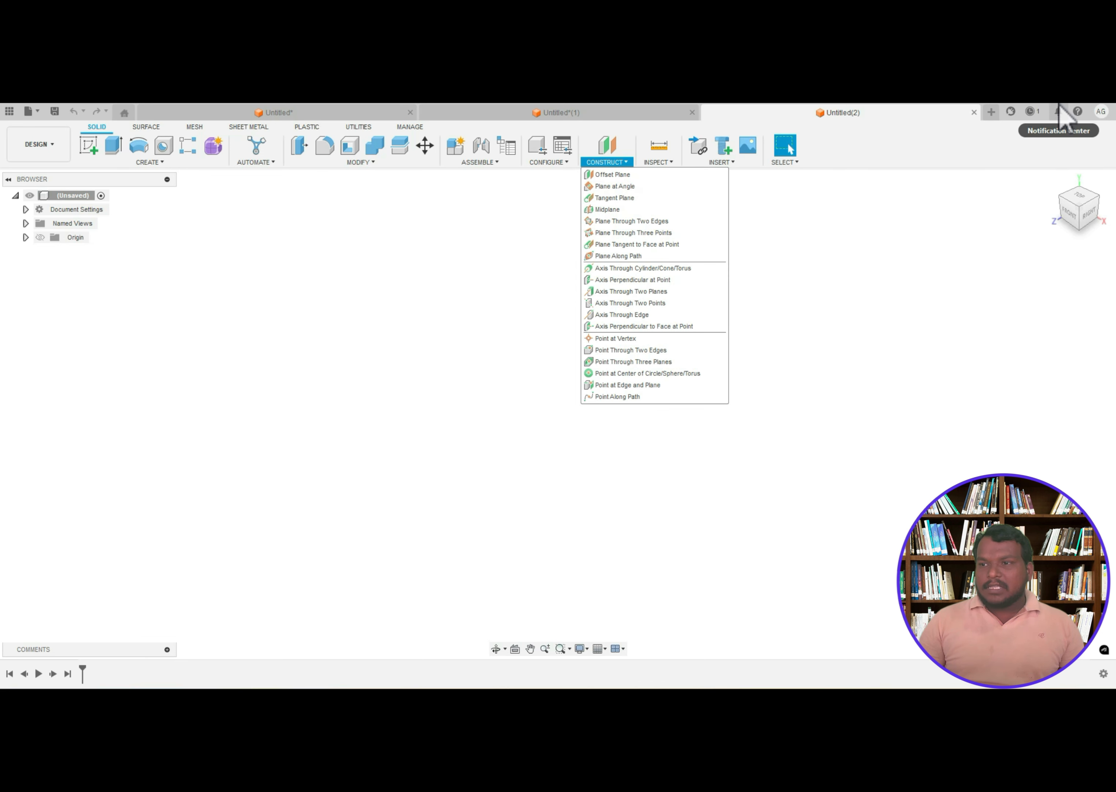
{"action": "left_click", "coordinate": [684, 184]}
{"action": "left_click", "coordinate": [613, 163]}
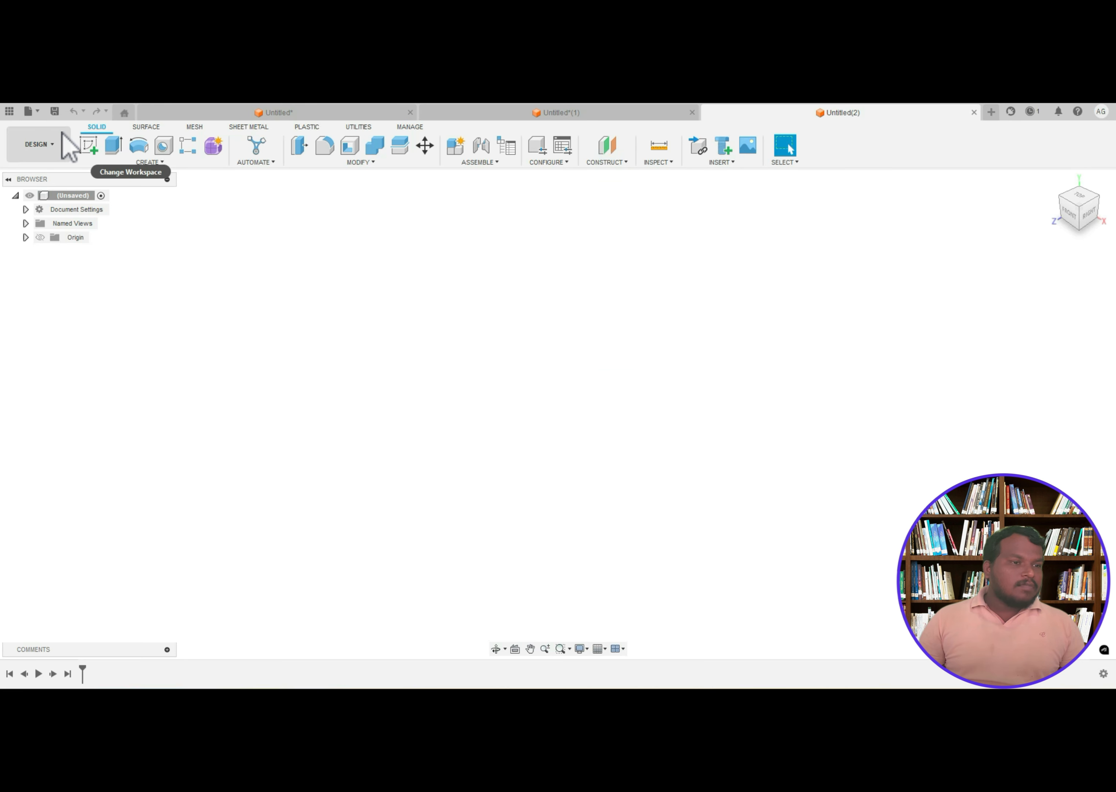
- Sketch a 100 x 100 mm rectangle around the origin on the horizontal origin plane and finish the sketch
{"action": "left_click", "coordinate": [89, 147]}
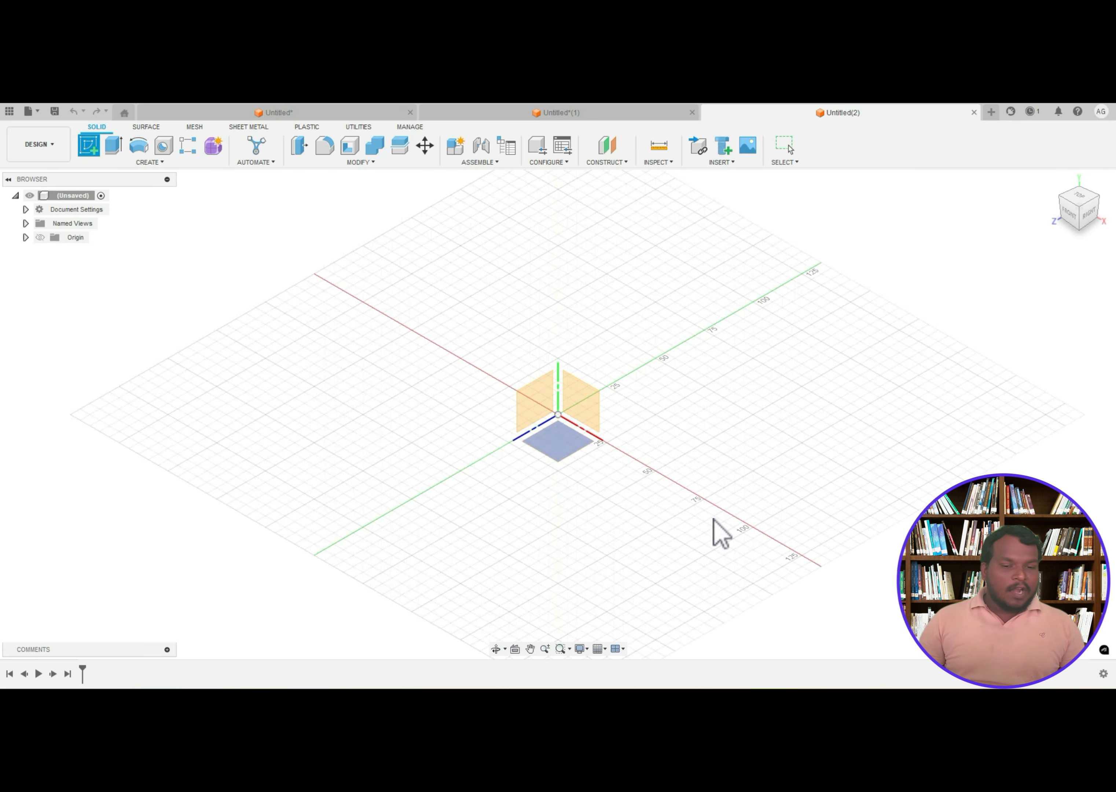
{"action": "left_click", "coordinate": [571, 442]}
{"action": "left_click", "coordinate": [114, 147]}
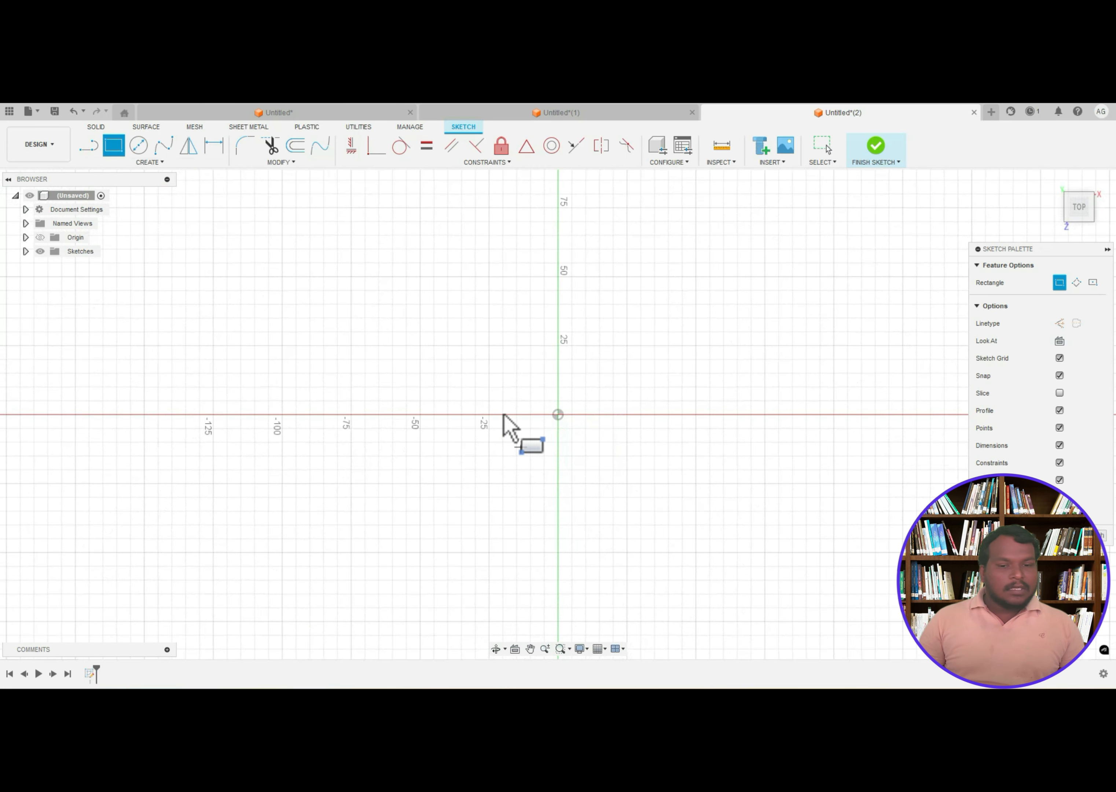
{"action": "left_click", "coordinate": [508, 369]}
{"action": "type", "text": "10"}
{"action": "key", "text": "Tab"}
{"action": "type", "text": "100"}
{"action": "key", "text": "Return"}
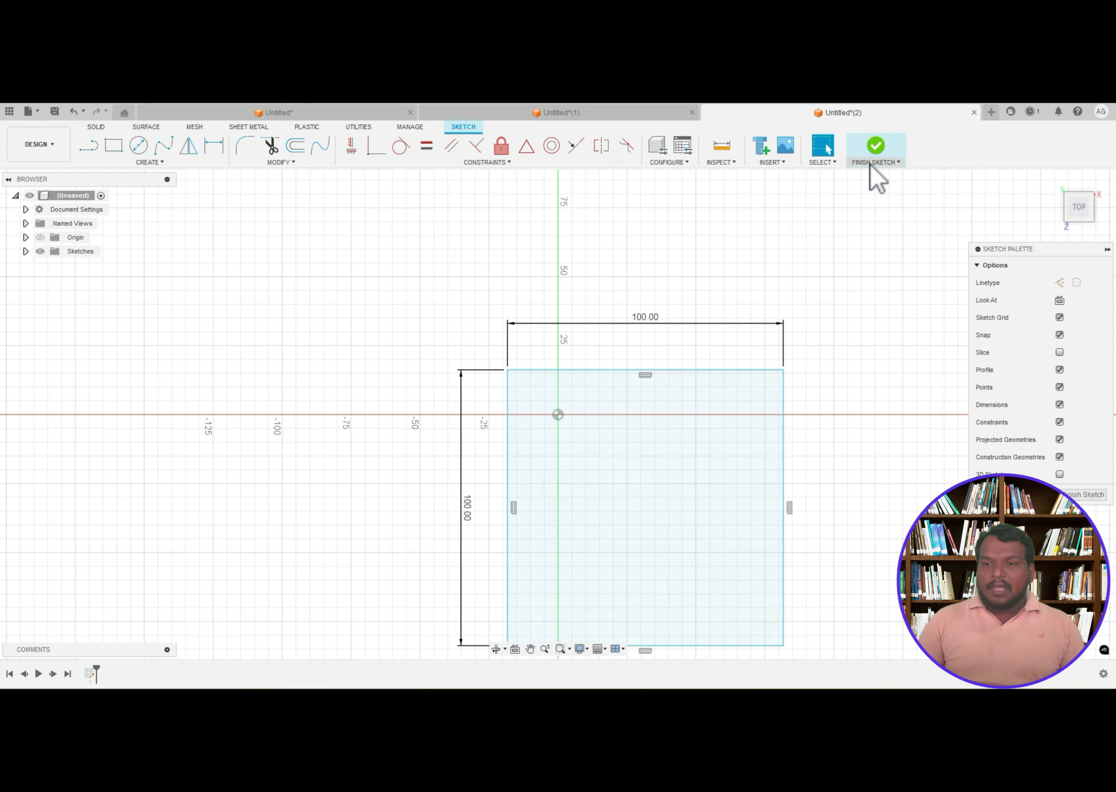
{"action": "left_click", "coordinate": [872, 158]}
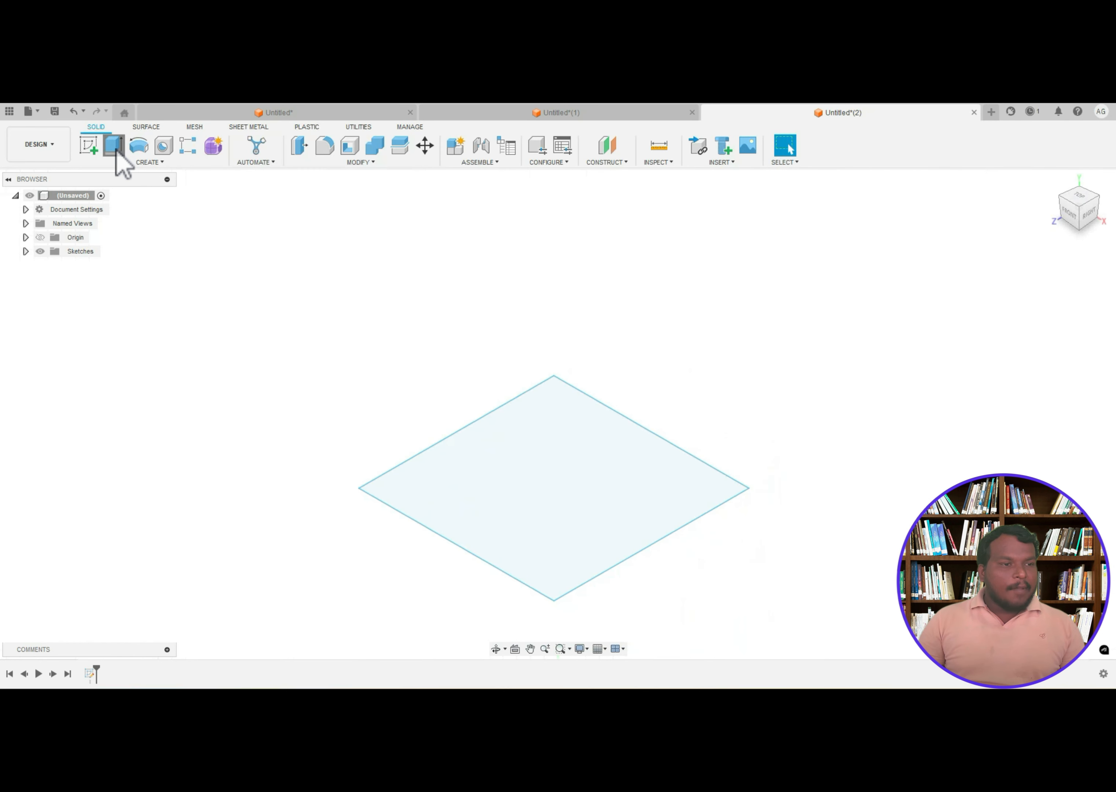
- Extrude the square profile upward 100 mm to form a cube
{"action": "left_click", "coordinate": [114, 146]}
{"action": "left_click_drag", "start_coordinate": [553, 480], "coordinate": [554, 403]}
{"action": "type", "text": "100"}
{"action": "key", "text": "Return"}
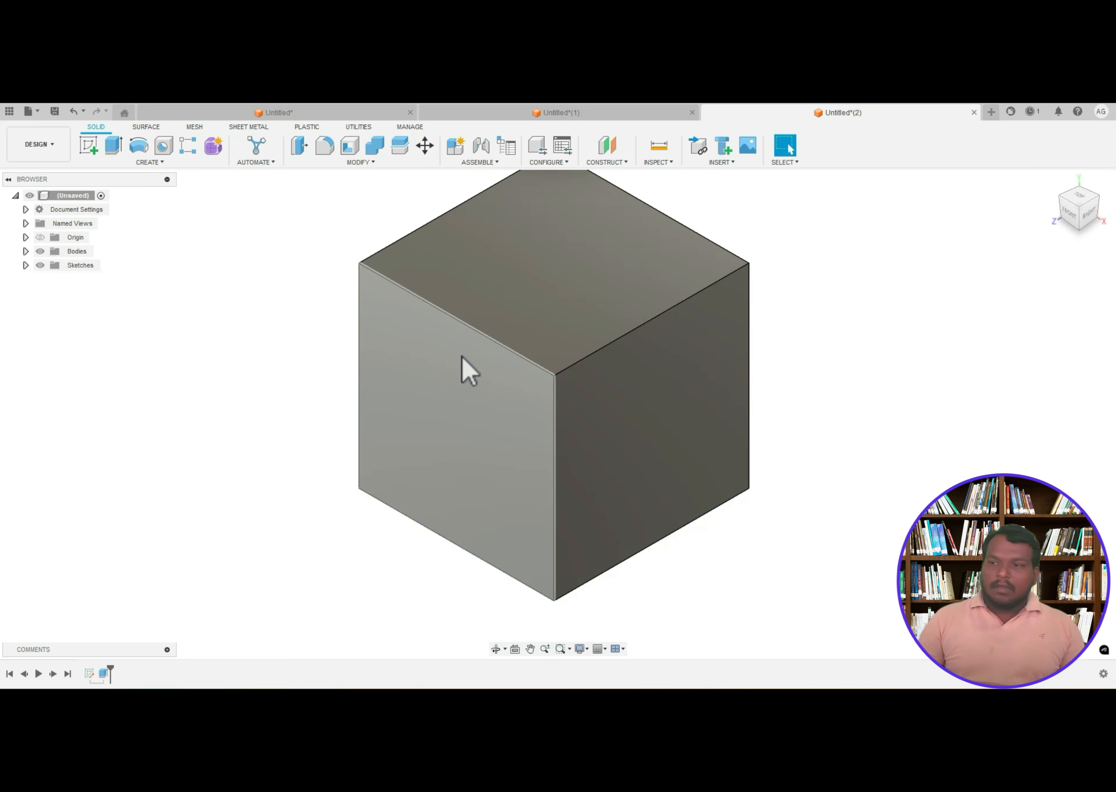
{"action": "left_click", "coordinate": [1060, 174]}
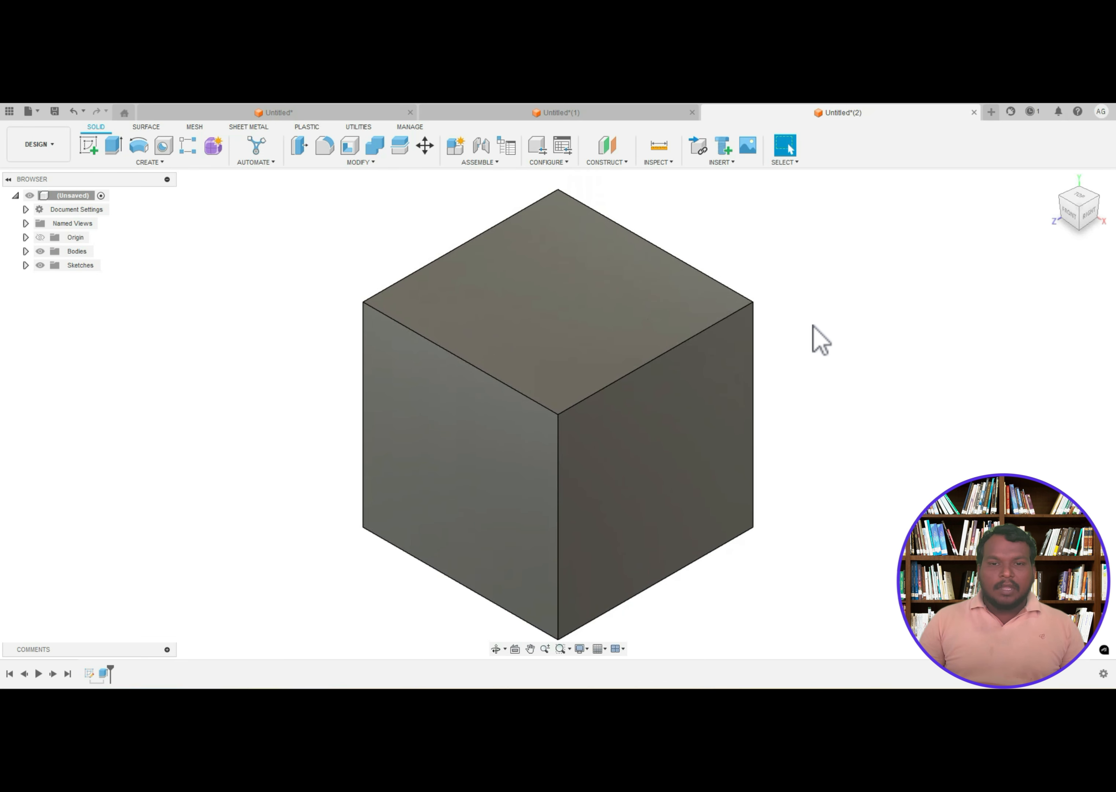
- Create a construction plane at 45 degrees through the edge shared by the cube's top and right faces
{"action": "left_click", "coordinate": [618, 162]}
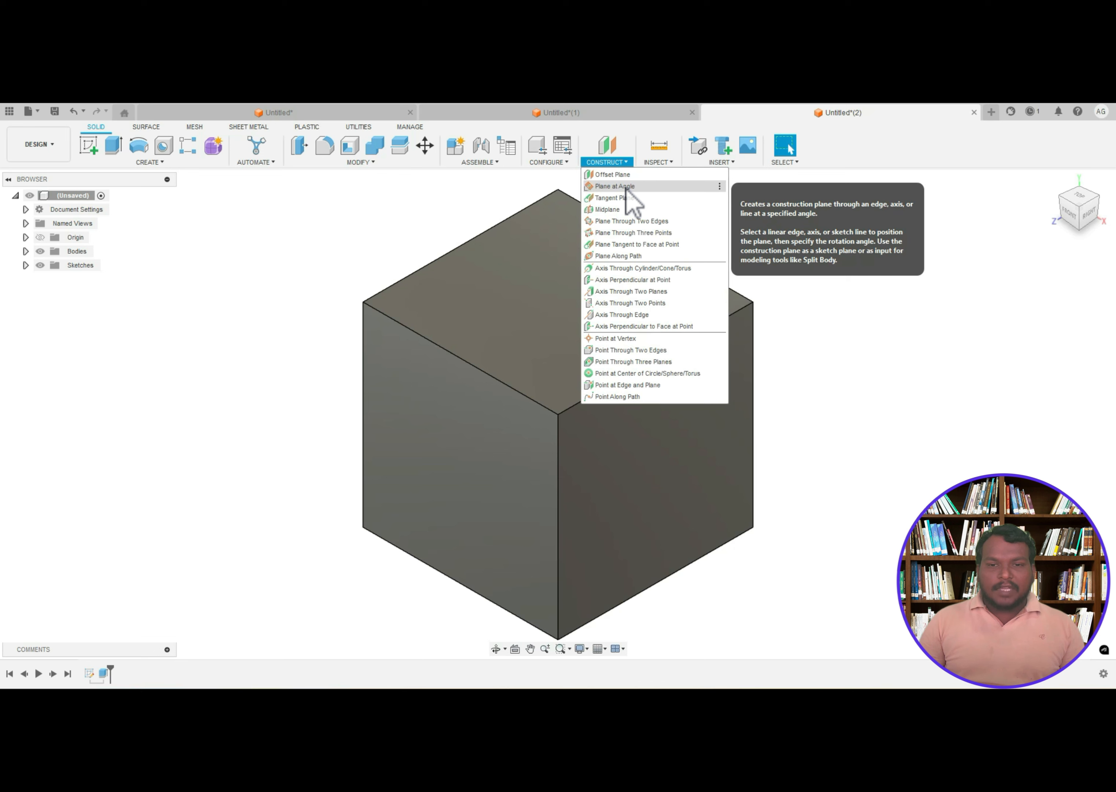
{"action": "left_click", "coordinate": [610, 187]}
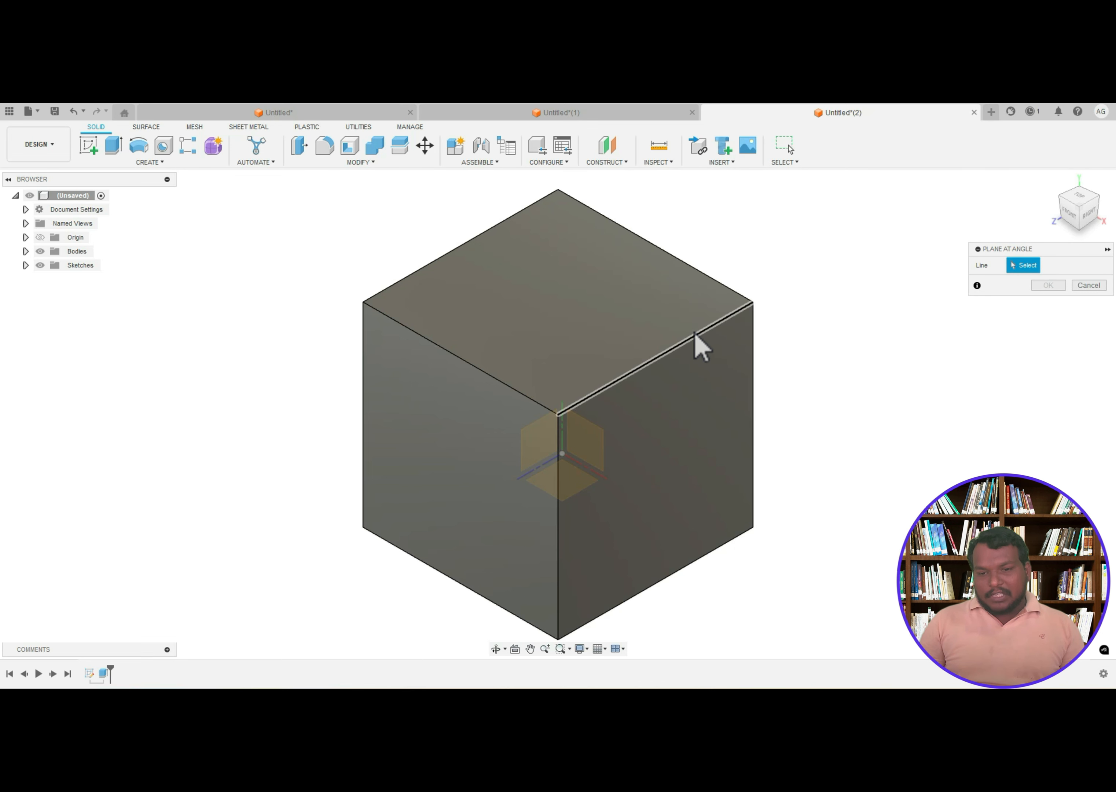
{"action": "left_click", "coordinate": [626, 378]}
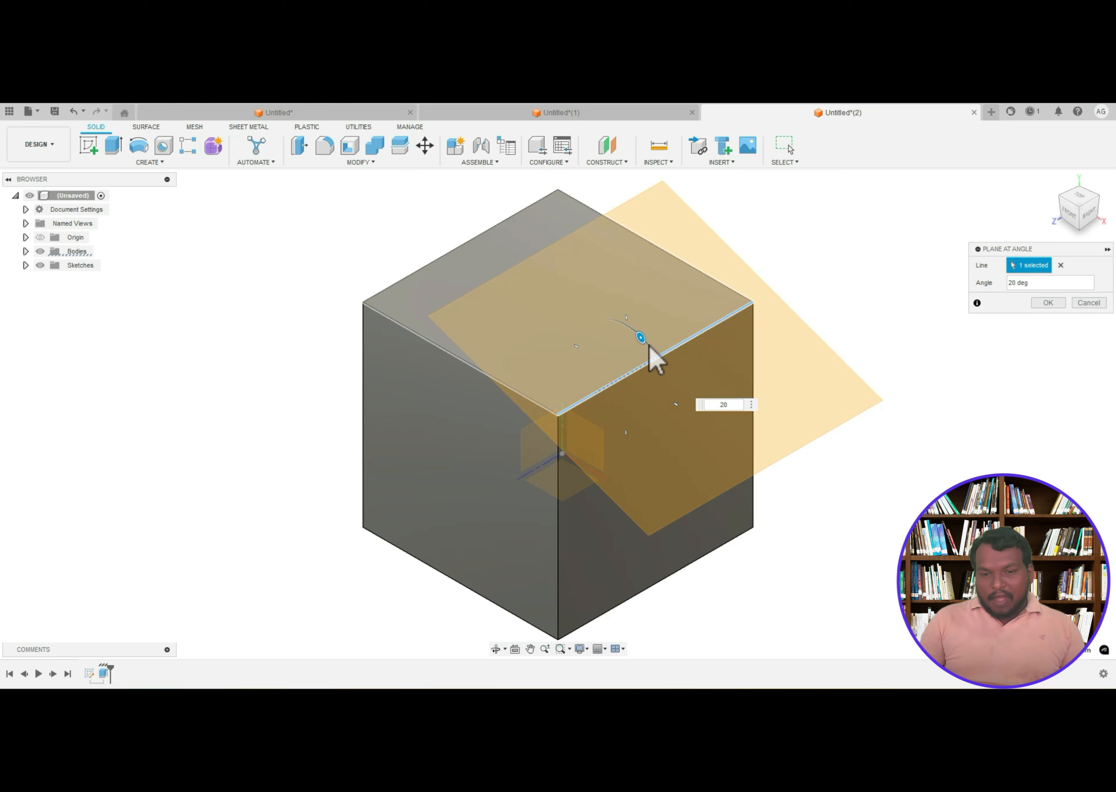
{"action": "left_click_drag", "start_coordinate": [640, 337], "coordinate": [653, 362]}
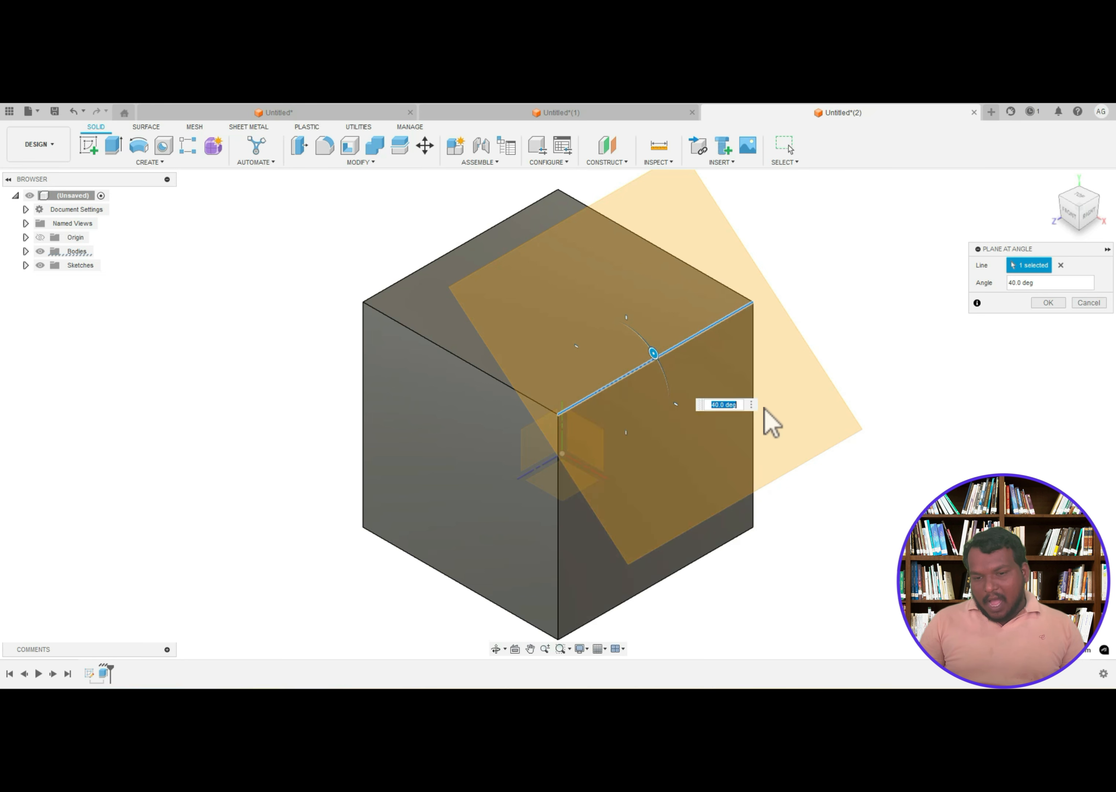
{"action": "left_click_drag", "start_coordinate": [653, 360], "coordinate": [620, 420]}
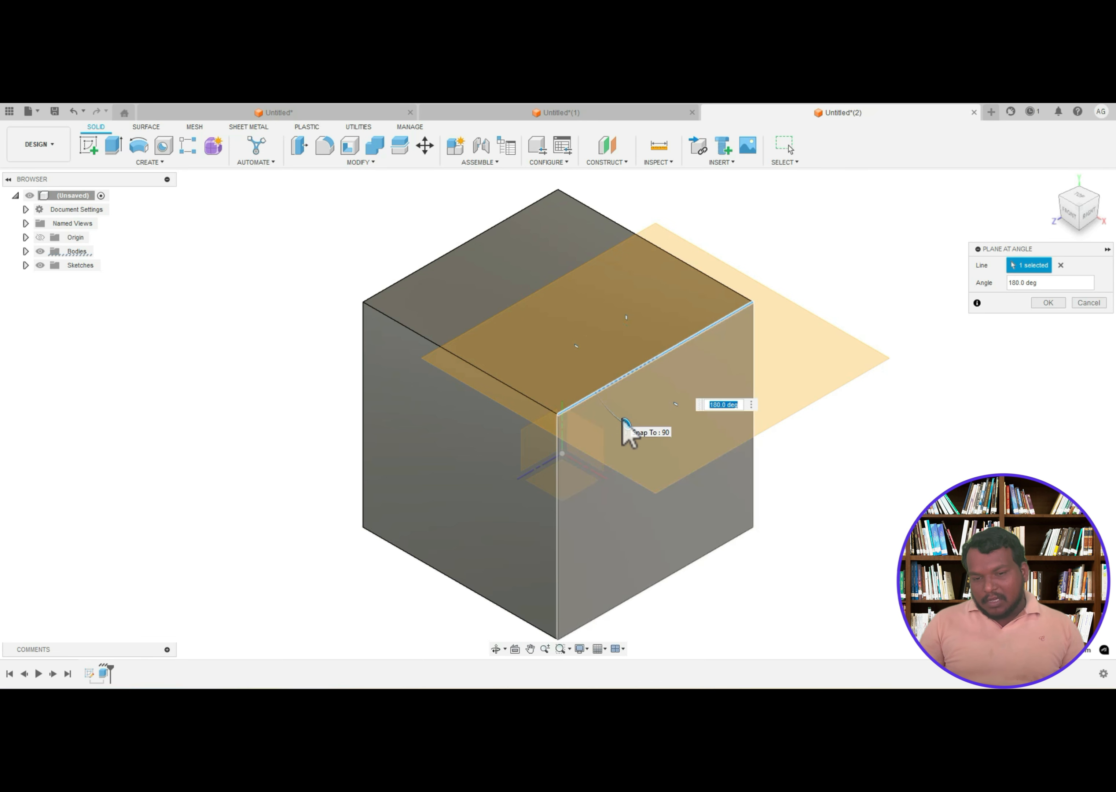
{"action": "left_click_drag", "start_coordinate": [626, 423], "coordinate": [655, 356]}
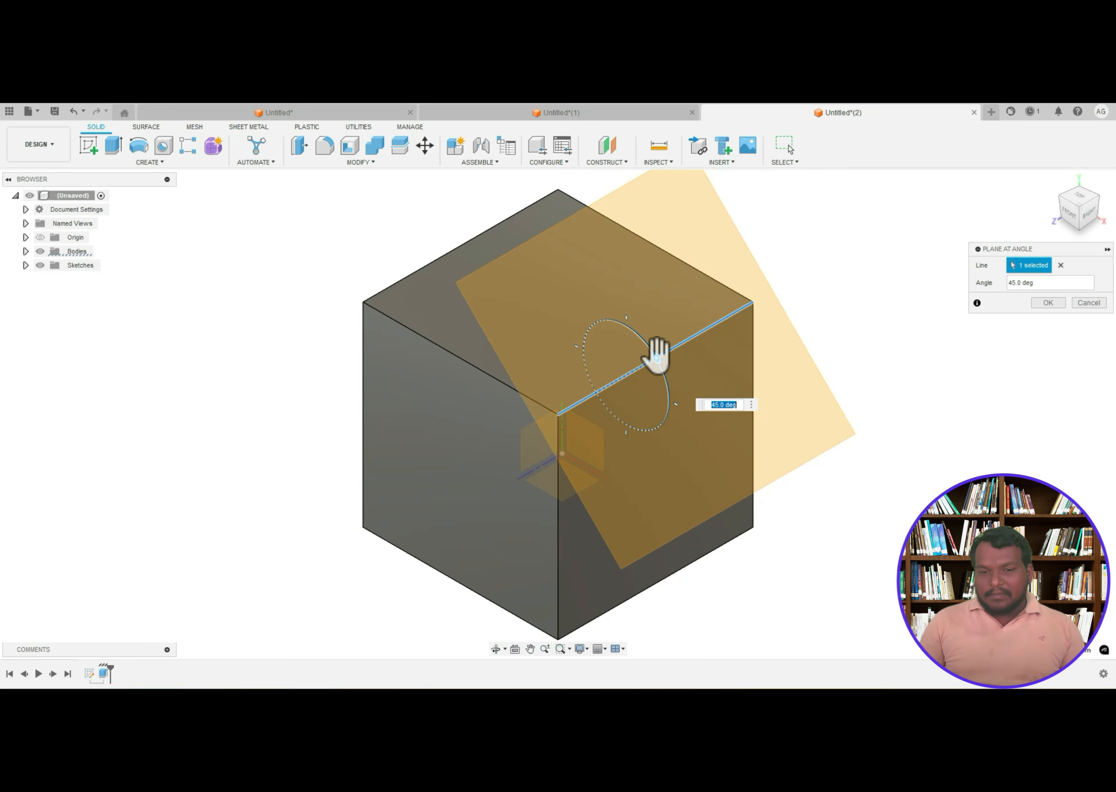
{"action": "left_click", "coordinate": [1045, 304]}
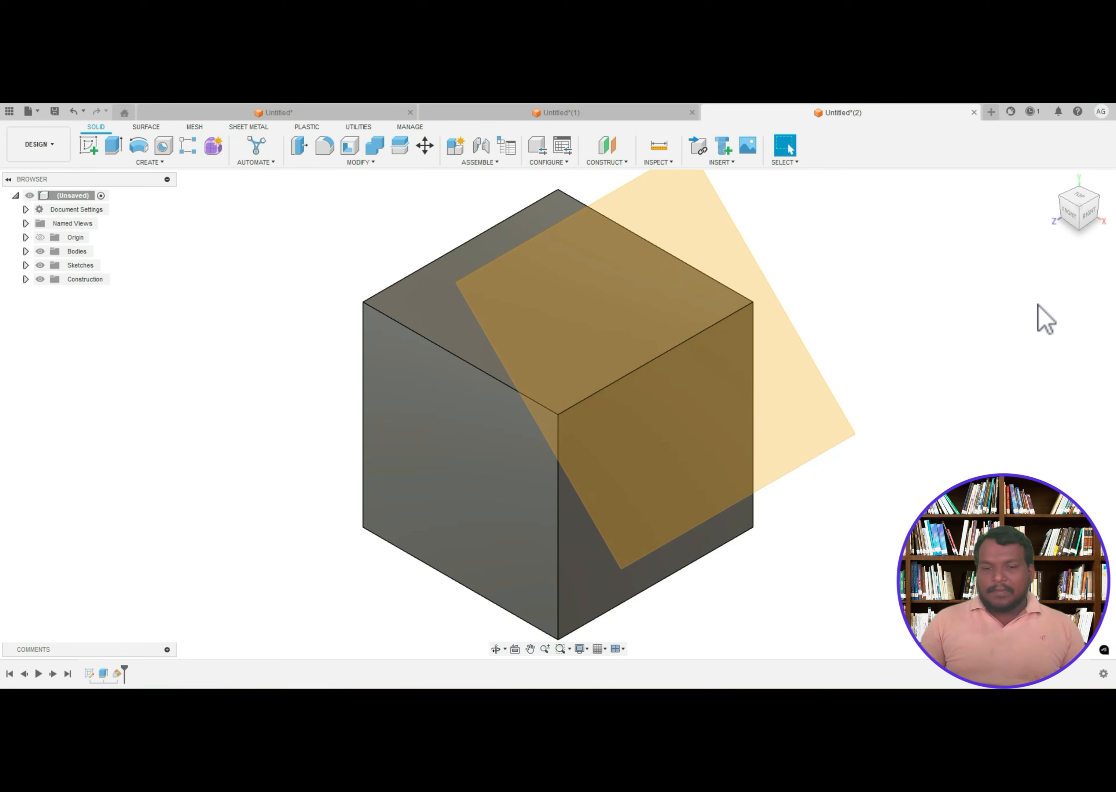
- Sketch a two-point rectangle on the 45-degree plane, just inside the outline of the cube, and finish the sketch
{"action": "left_click", "coordinate": [88, 147]}
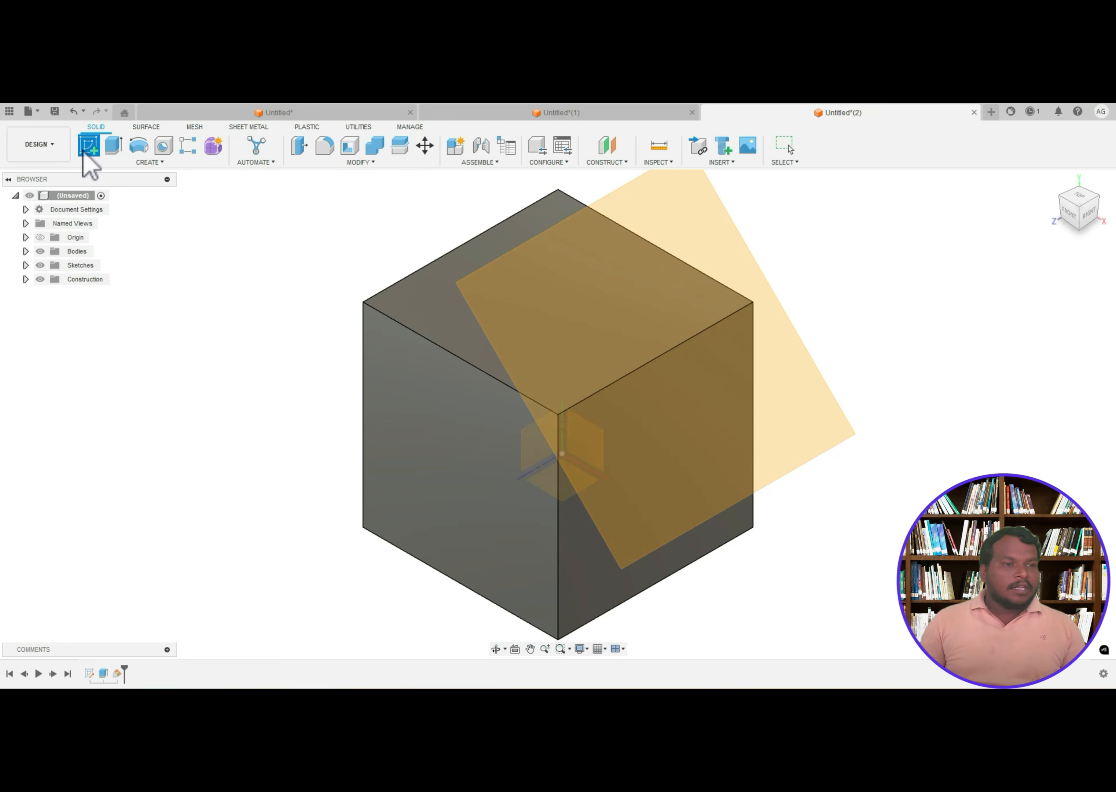
{"action": "left_click", "coordinate": [581, 295]}
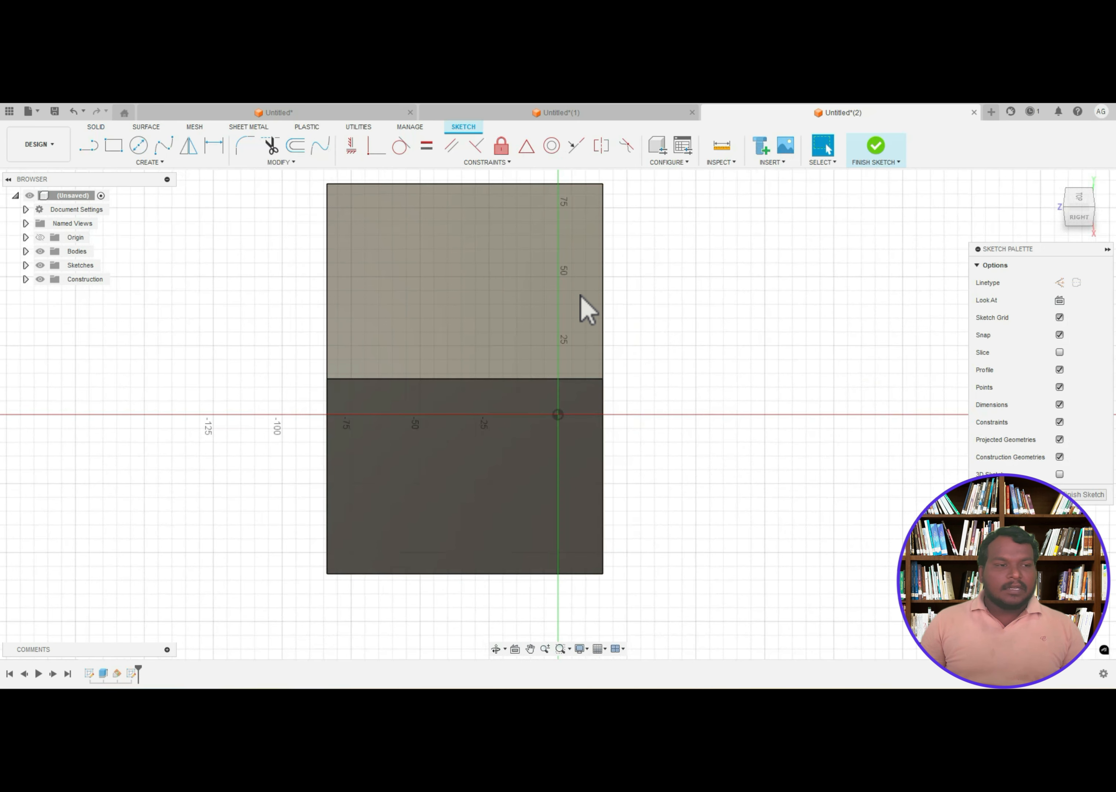
{"action": "left_click", "coordinate": [113, 147]}
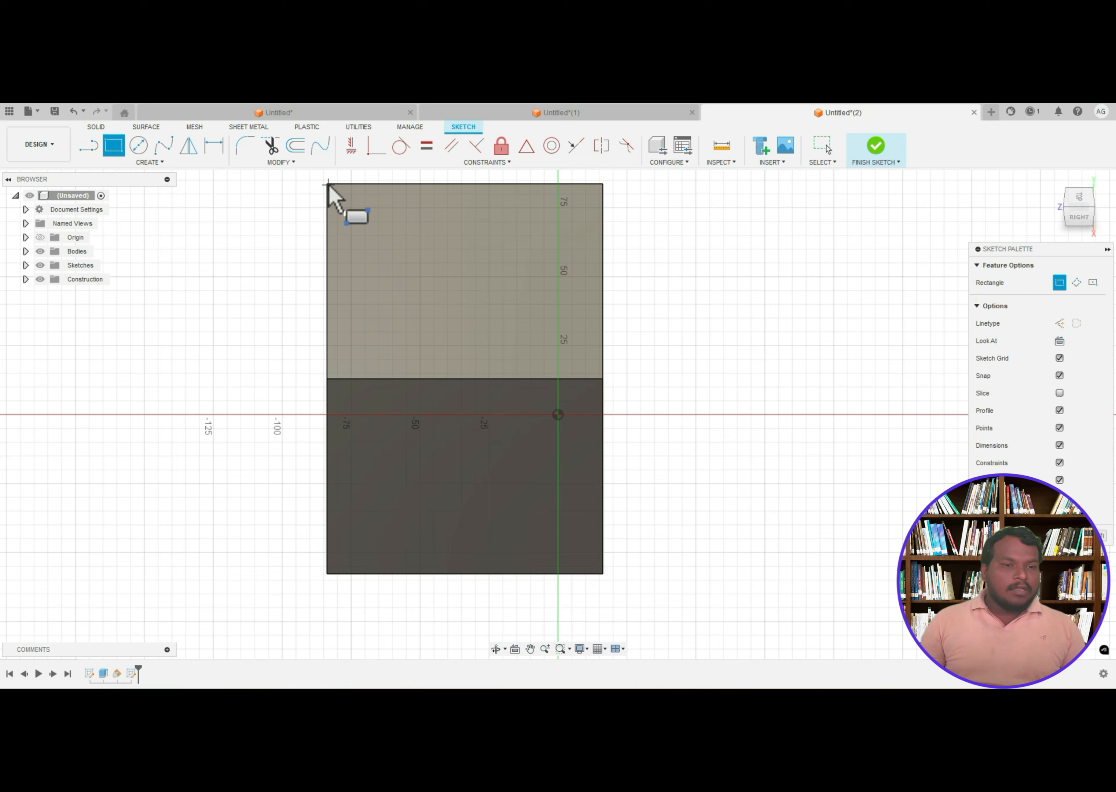
{"action": "left_click", "coordinate": [346, 210]}
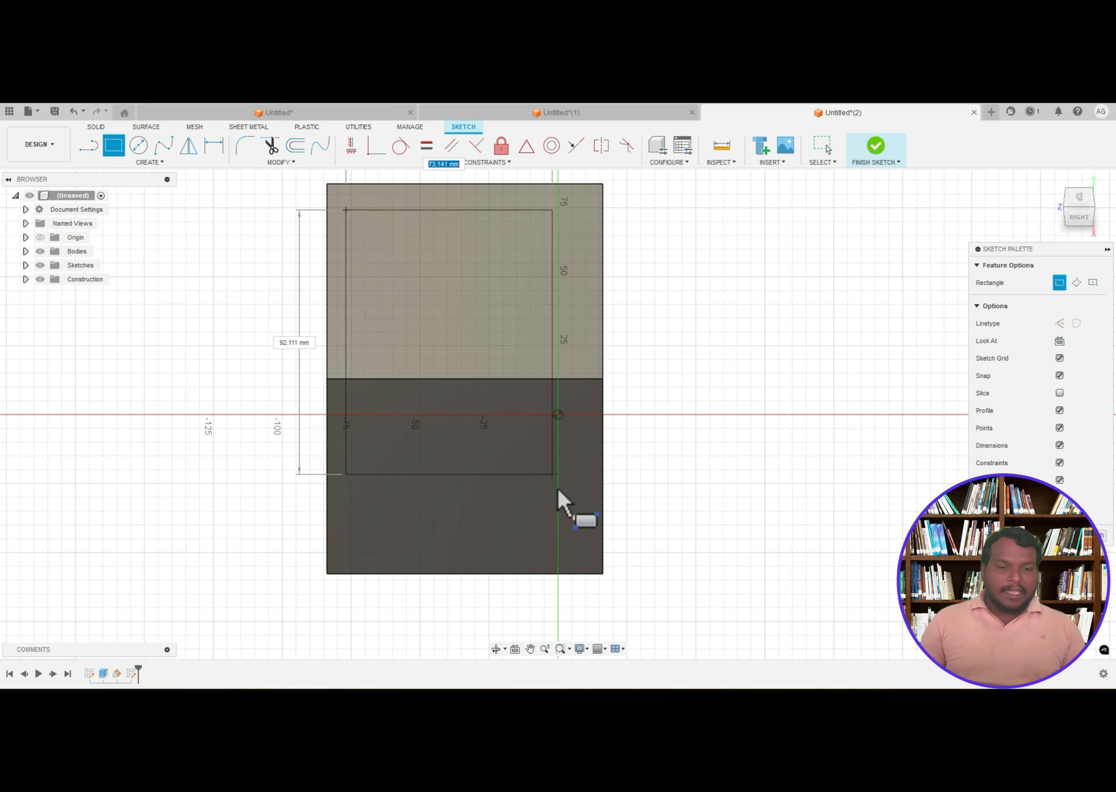
{"action": "left_click", "coordinate": [582, 532]}
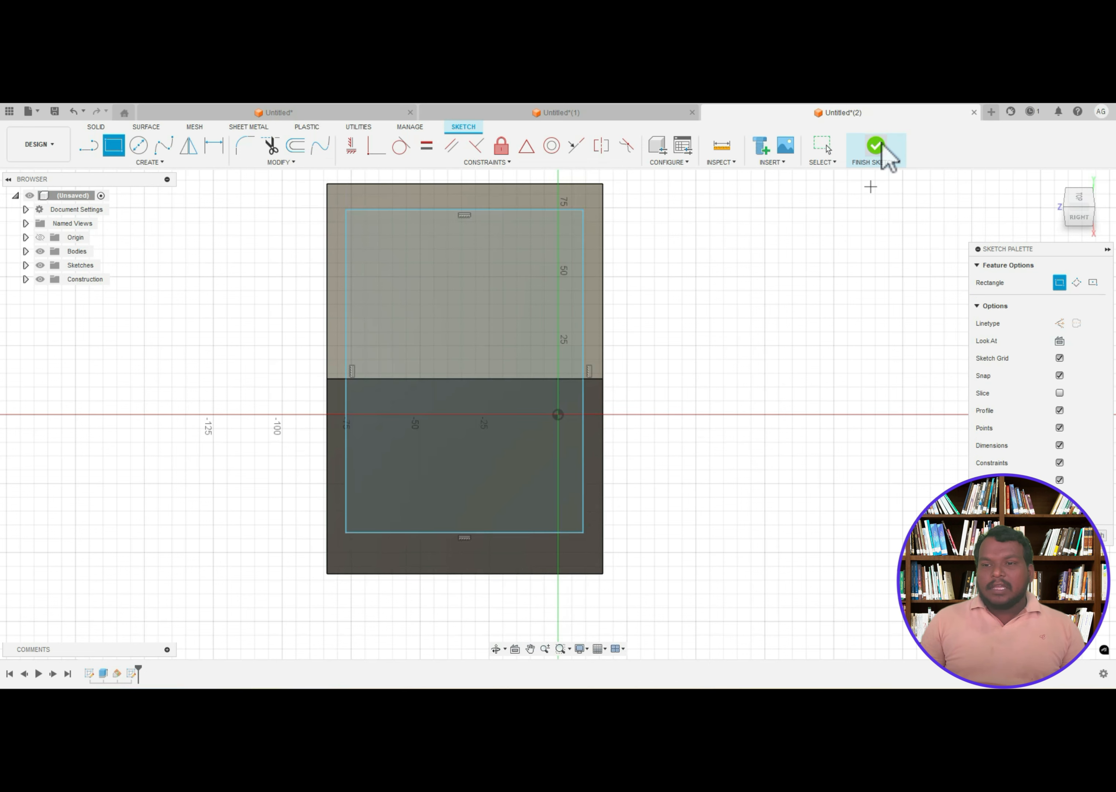
{"action": "left_click", "coordinate": [880, 146]}
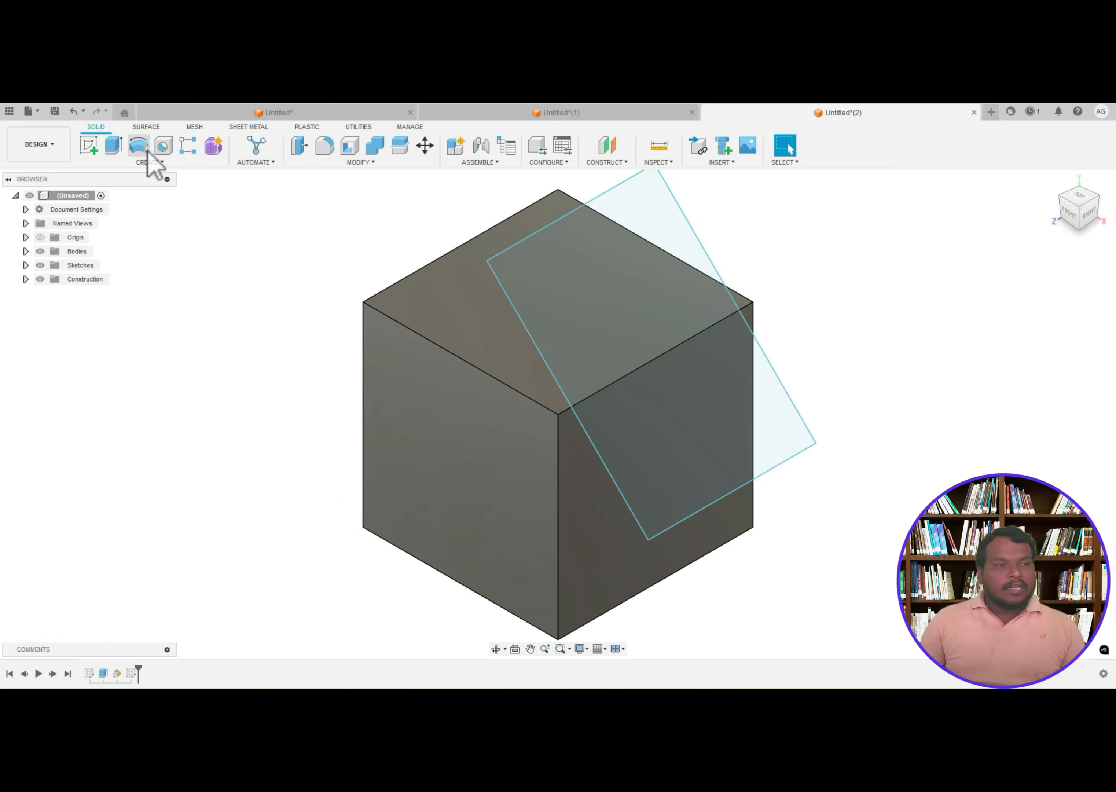
- Extrude the rectangle outward from the angled plane, away from the cube, as a new body
{"action": "left_click", "coordinate": [115, 147]}
{"action": "left_click_drag", "start_coordinate": [655, 348], "coordinate": [727, 328]}
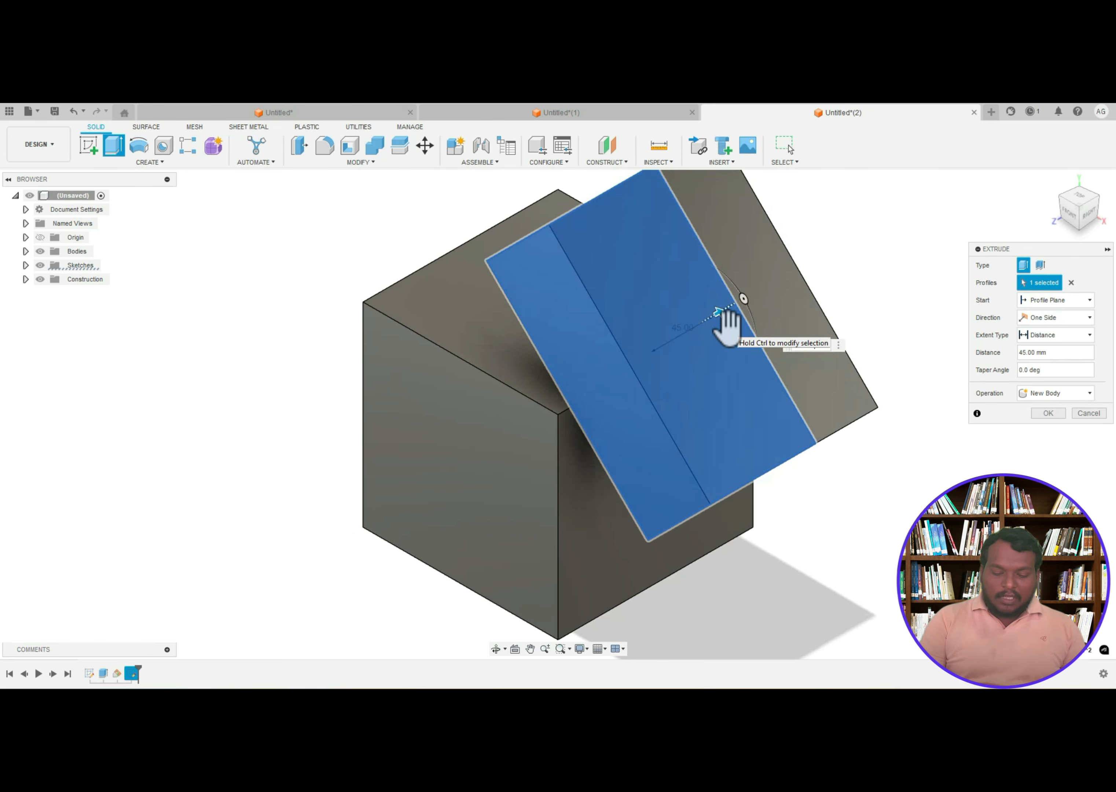
{"action": "key", "text": "Return"}
- Examine how the tilted block meets the cube's top edge from the front and from an angled view
{"action": "scroll", "coordinate": [571, 433], "scroll_direction": "down", "scroll_amount": 5}
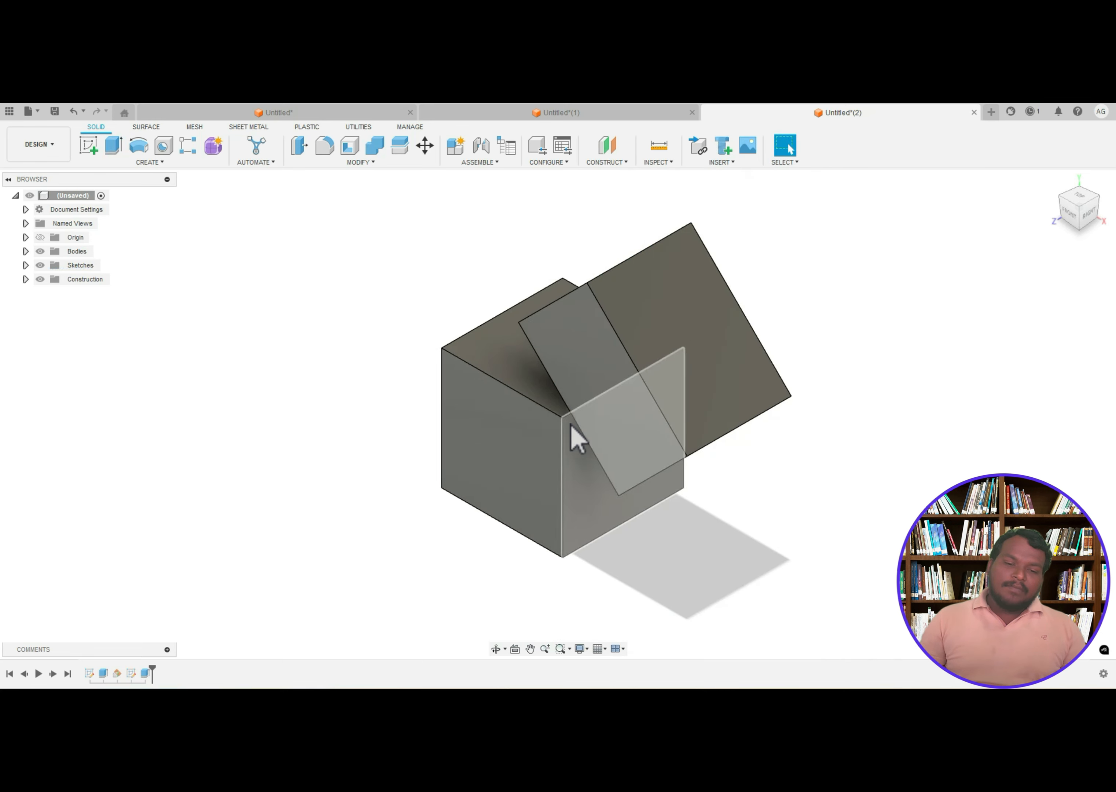
{"action": "middle_click_drag", "start_coordinate": [466, 474], "coordinate": [522, 456]}
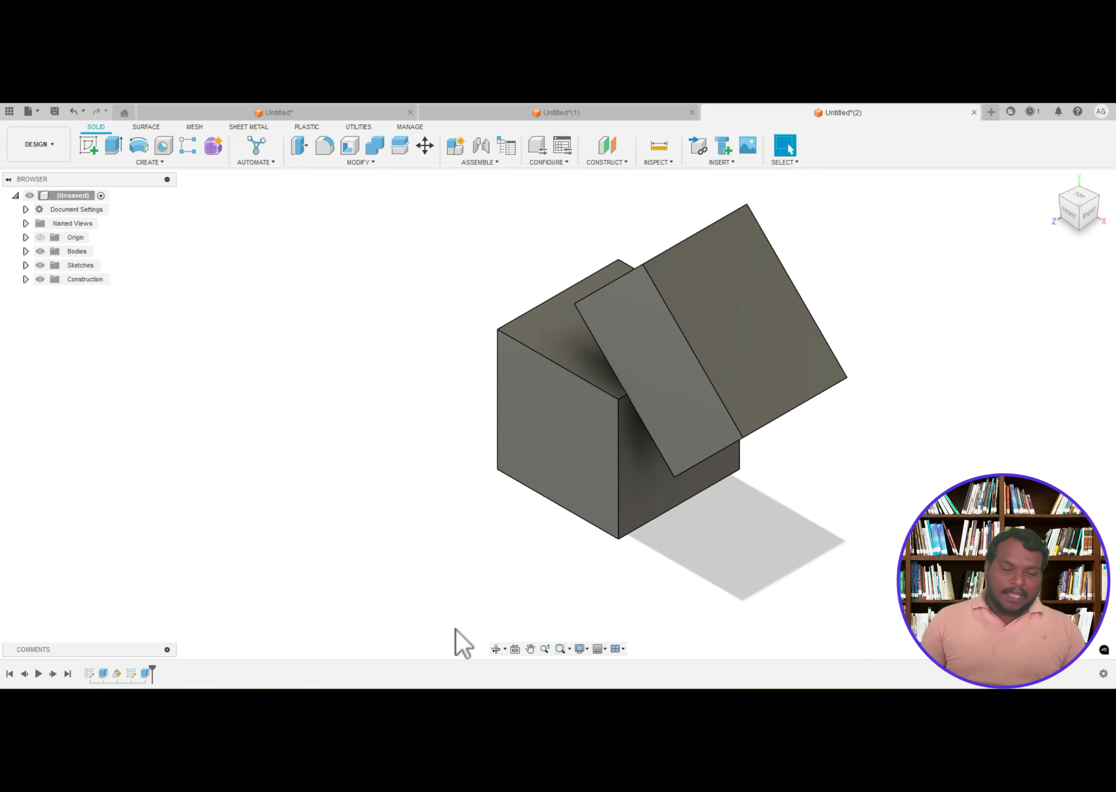
{"action": "left_click", "coordinate": [495, 648]}
{"action": "left_click_drag", "start_coordinate": [496, 590], "coordinate": [554, 565]}
{"action": "key", "text": "Escape"}
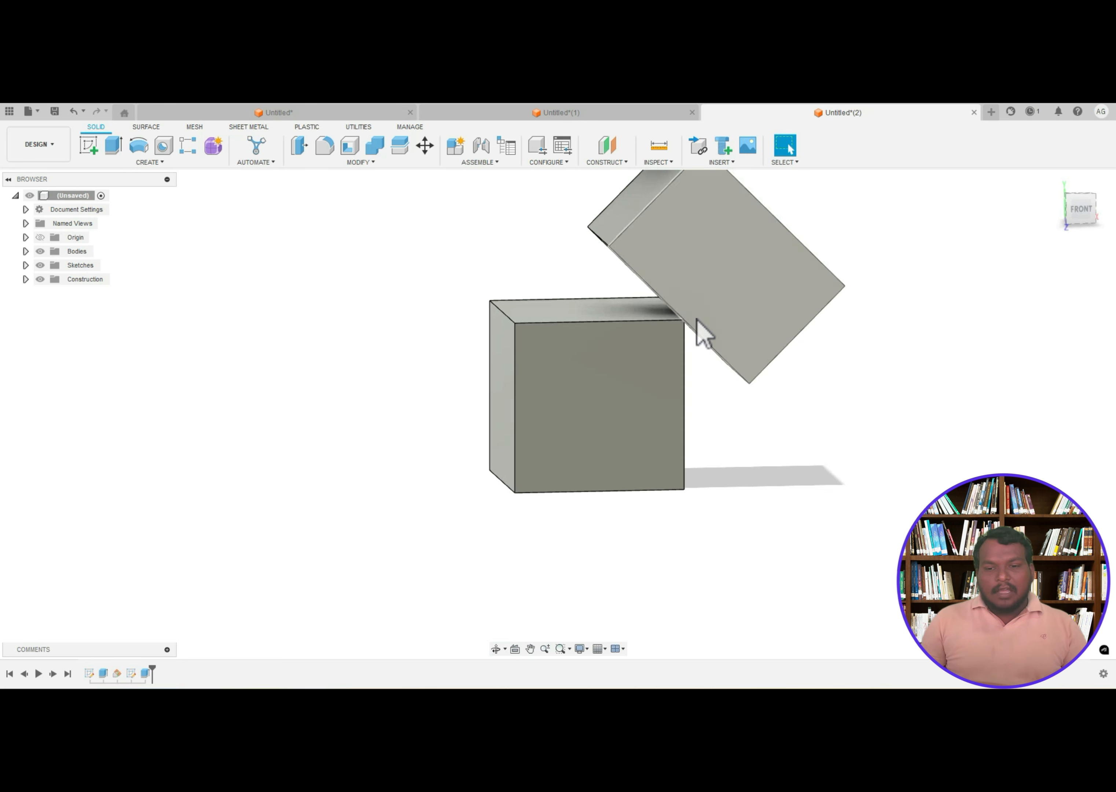
{"action": "scroll", "coordinate": [623, 474], "scroll_direction": "down", "scroll_amount": 1}
{"action": "scroll", "coordinate": [623, 474], "scroll_direction": "down", "scroll_amount": 1}
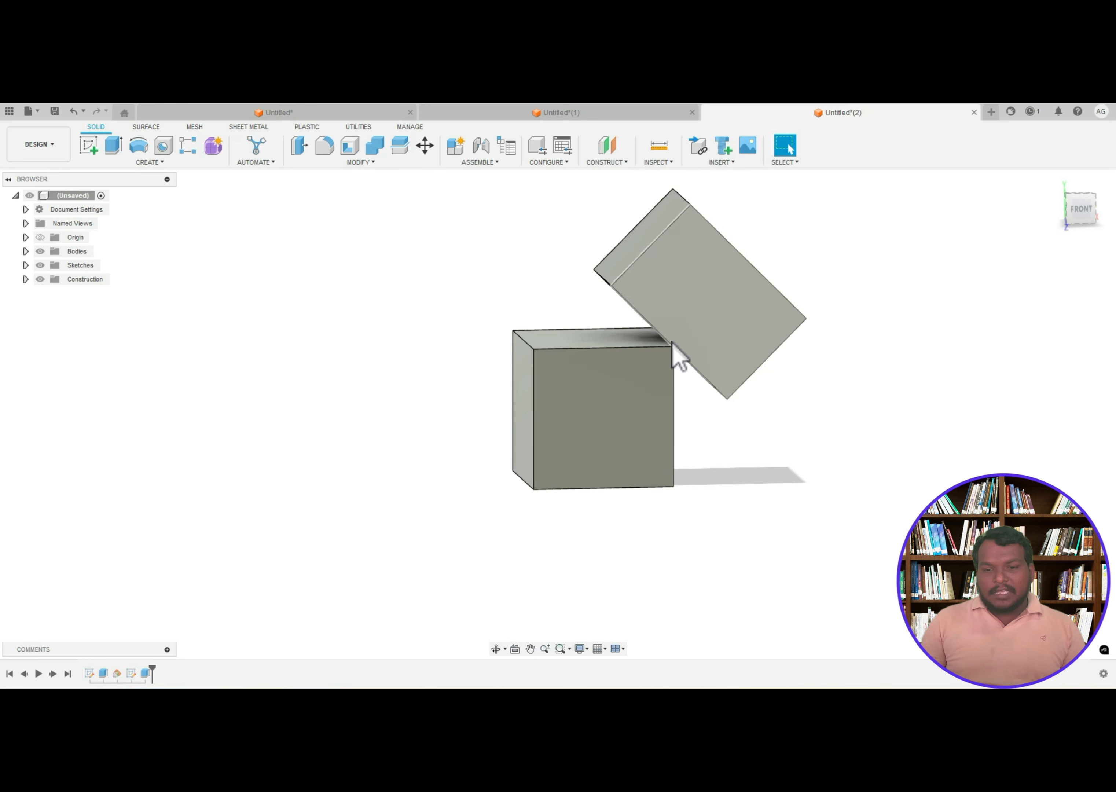
{"action": "scroll", "coordinate": [575, 440], "scroll_direction": "down", "scroll_amount": 2}
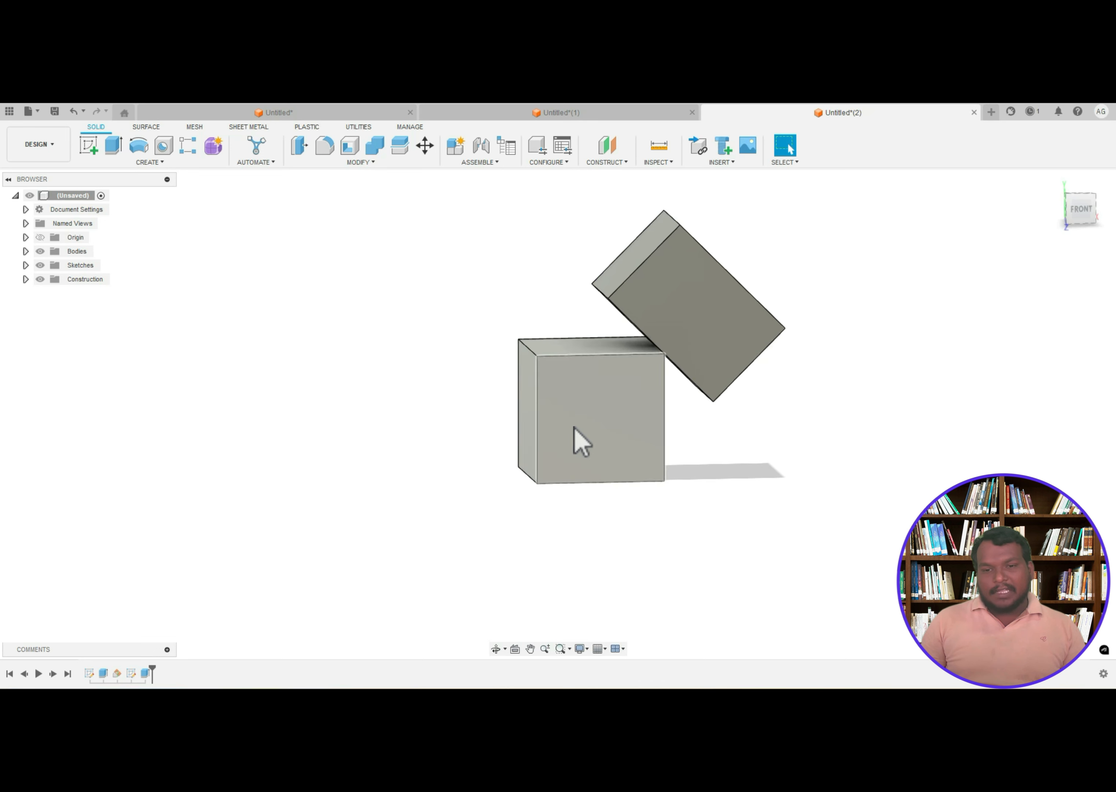
{"action": "middle_click_drag", "start_coordinate": [697, 473], "coordinate": [554, 500]}
{"action": "left_click", "coordinate": [496, 648]}
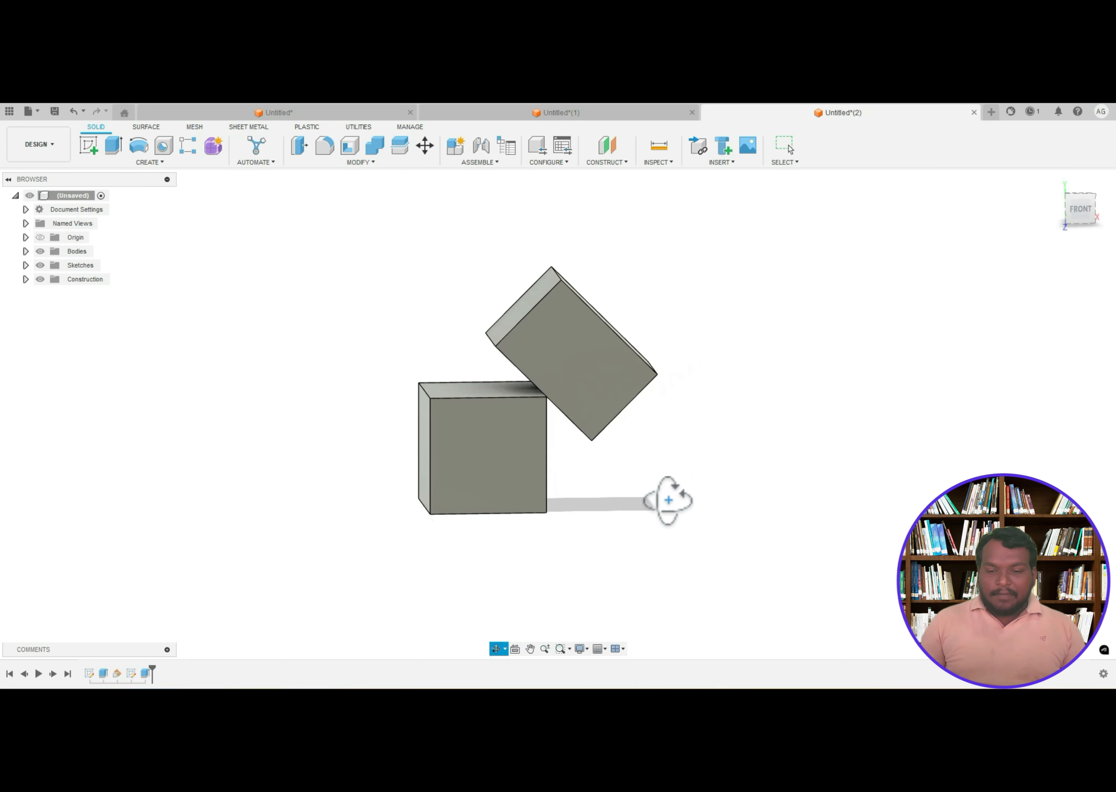
{"action": "left_click_drag", "start_coordinate": [668, 498], "coordinate": [640, 506]}
{"action": "key", "text": "Escape"}
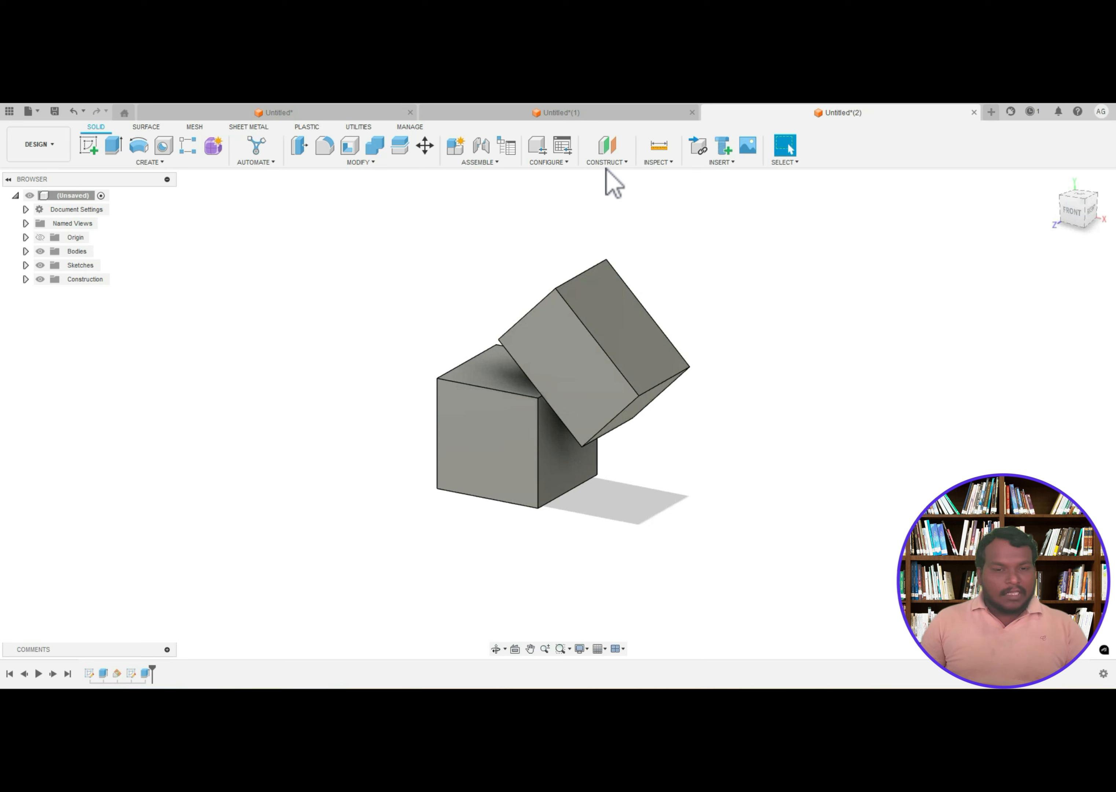
- Create a construction plane at 45 degrees through the topmost edge of the tilted block
{"action": "left_click", "coordinate": [606, 162]}
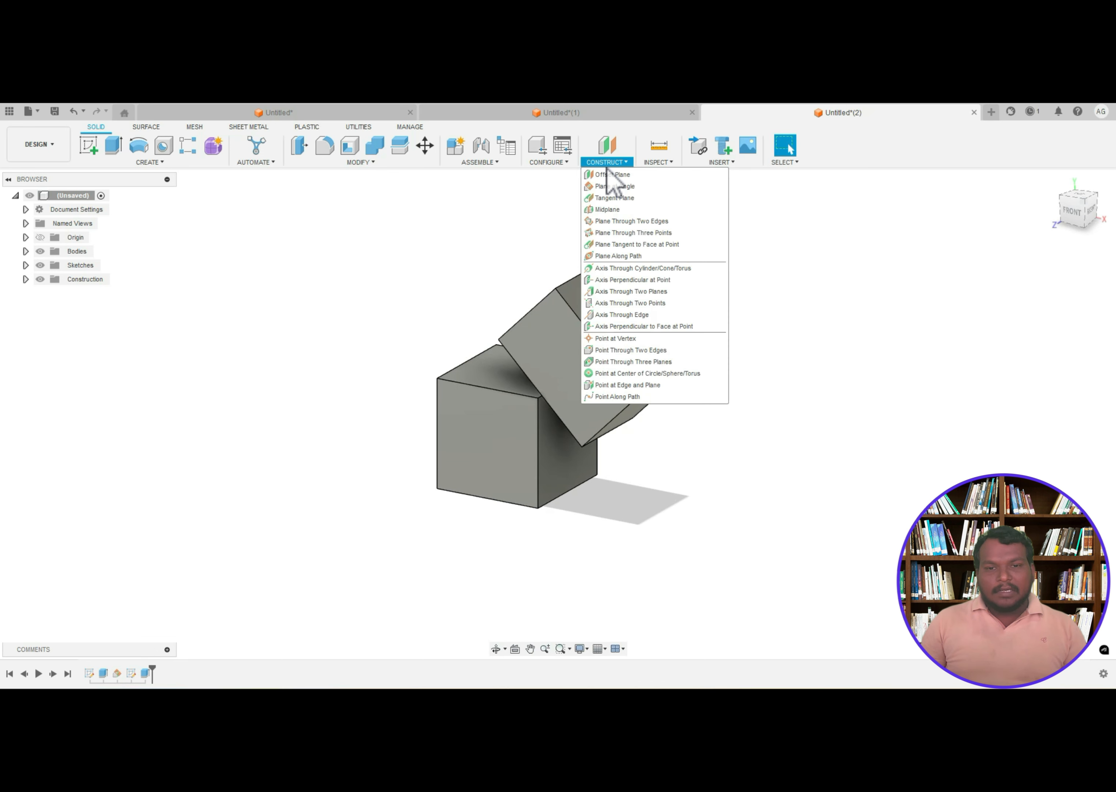
{"action": "left_click", "coordinate": [638, 187]}
{"action": "left_click", "coordinate": [580, 281]}
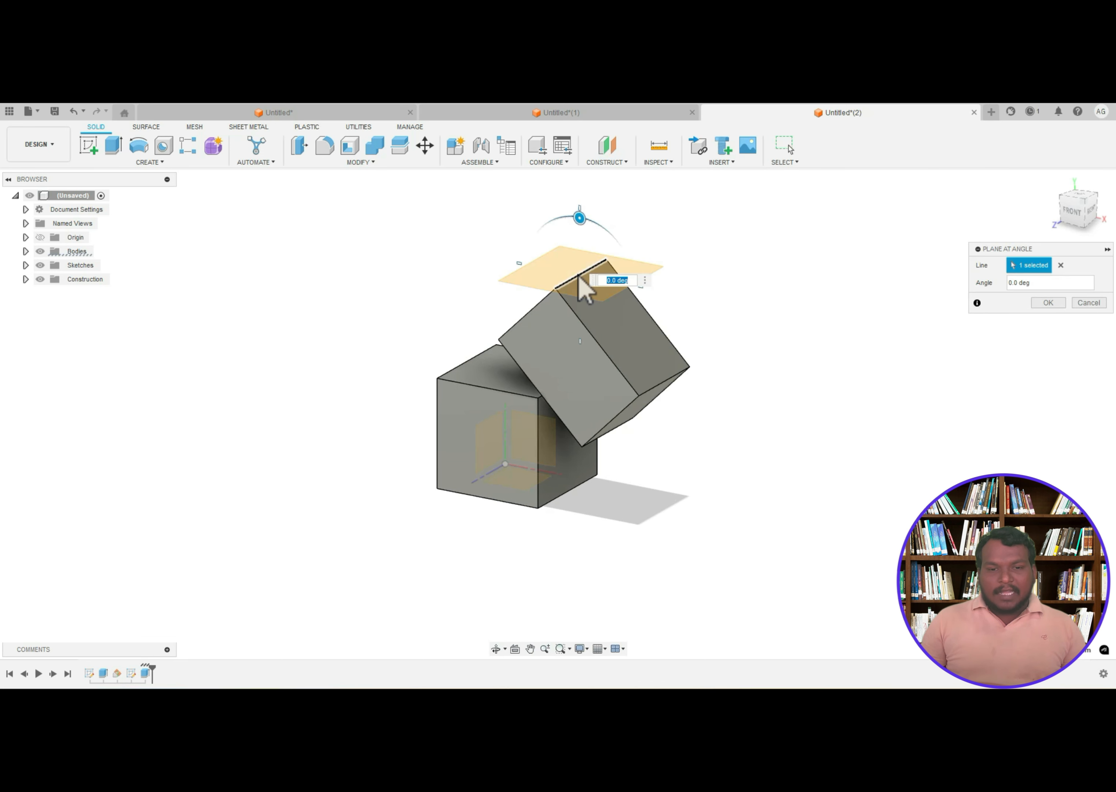
{"action": "left_click_drag", "start_coordinate": [576, 219], "coordinate": [532, 223]}
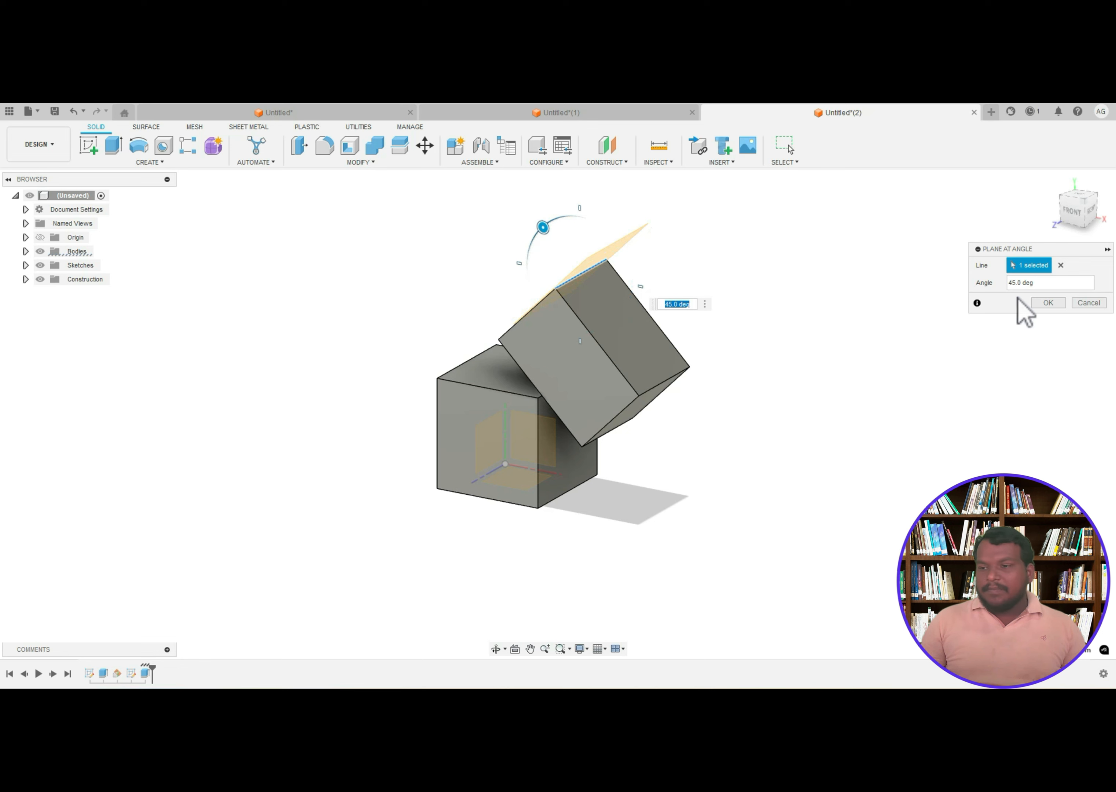
{"action": "left_click", "coordinate": [1039, 304]}
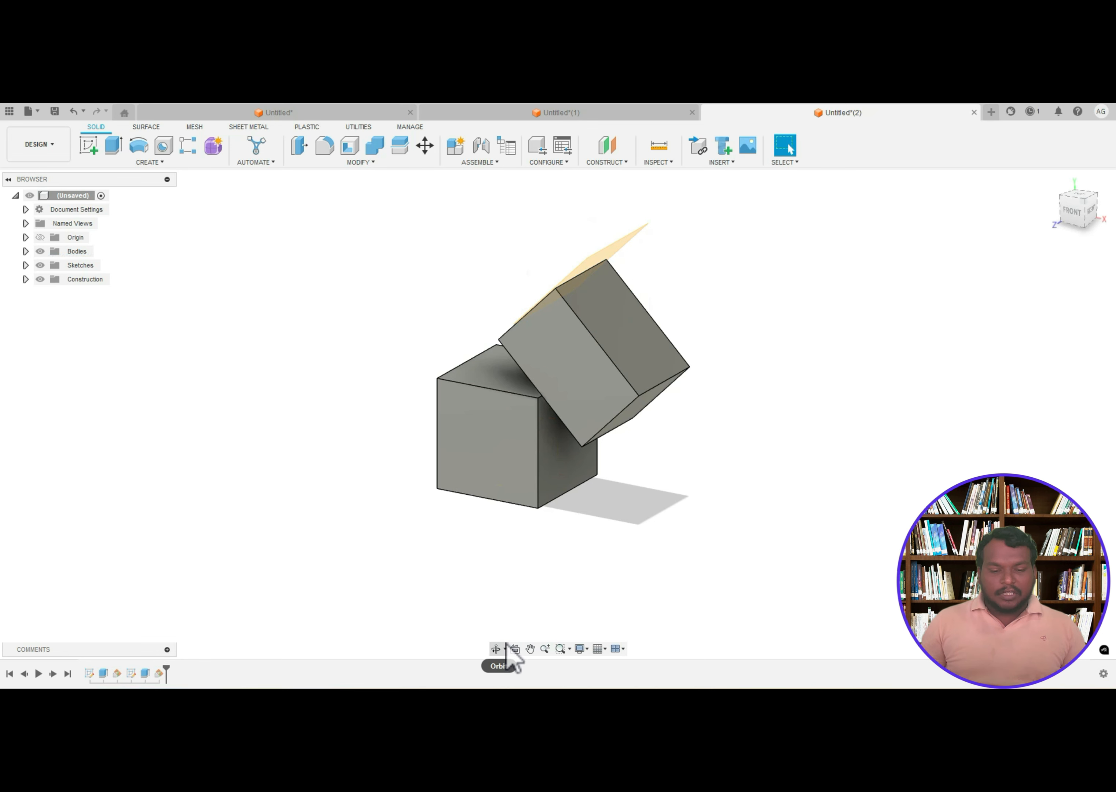
- Edit the construction plane through the tilted block's topmost edge and set its angle to 0 degrees
{"action": "left_click", "coordinate": [496, 648]}
{"action": "left_click_drag", "start_coordinate": [463, 528], "coordinate": [490, 518]}
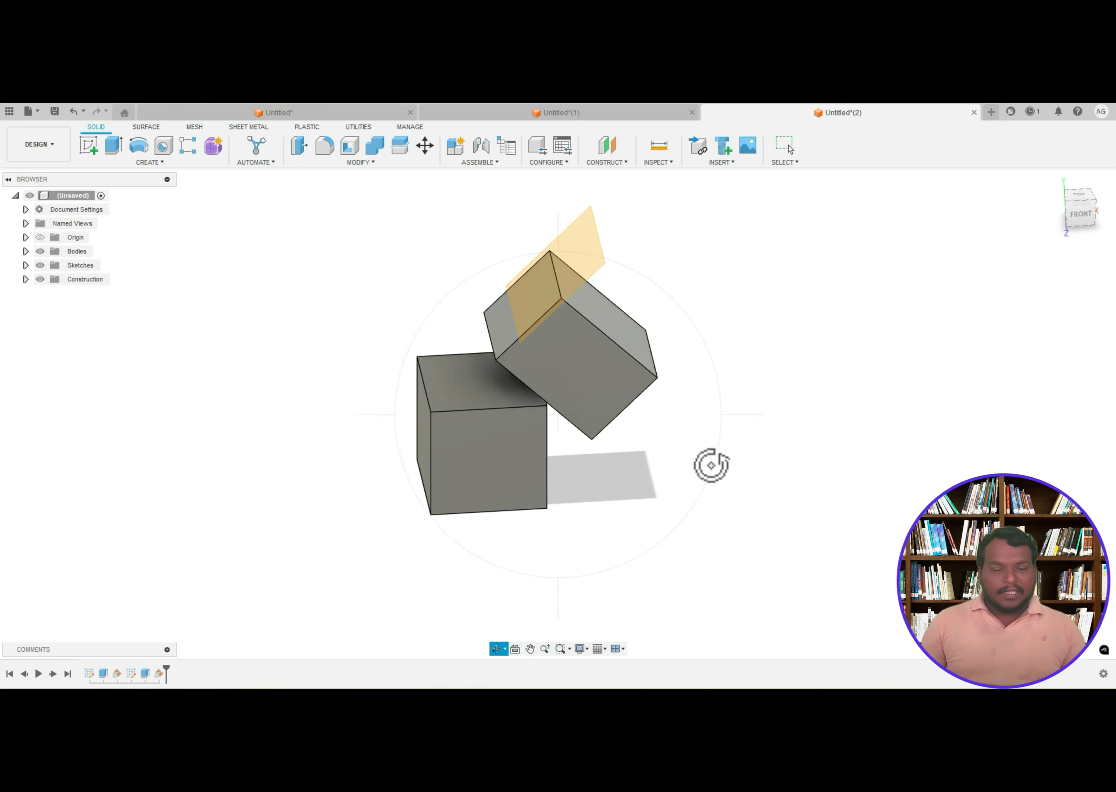
{"action": "left_click", "coordinate": [710, 467]}
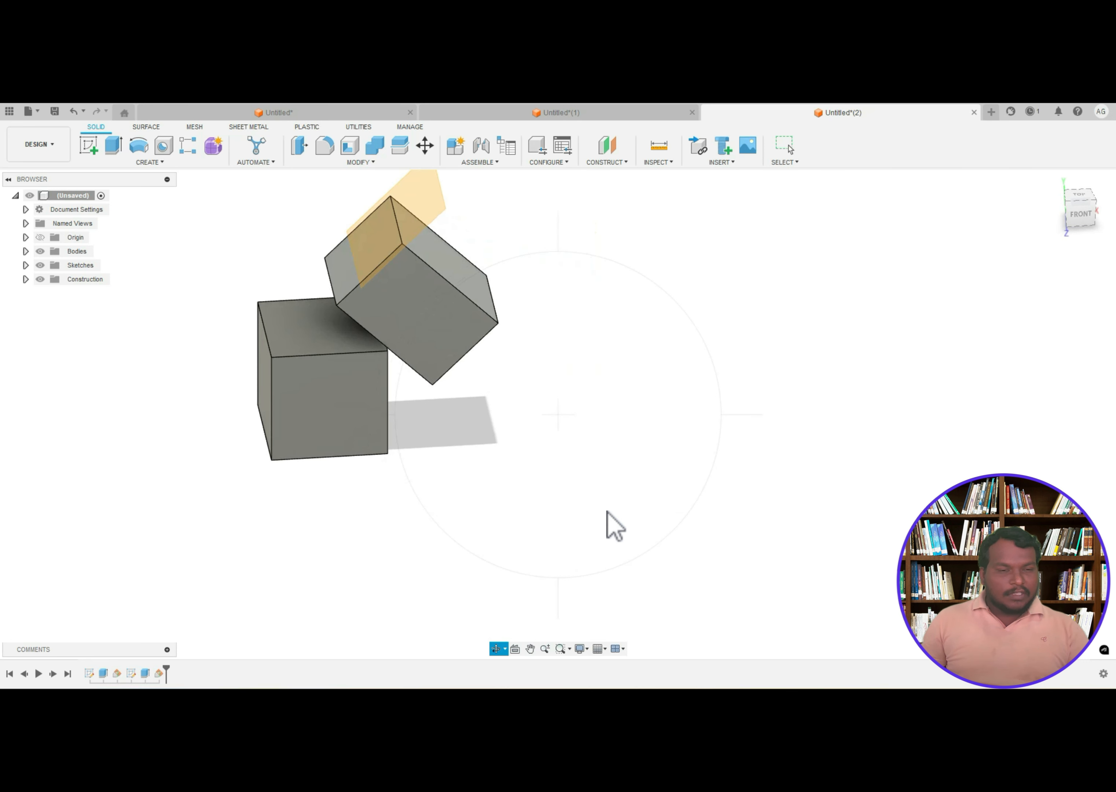
{"action": "key", "text": "Escape"}
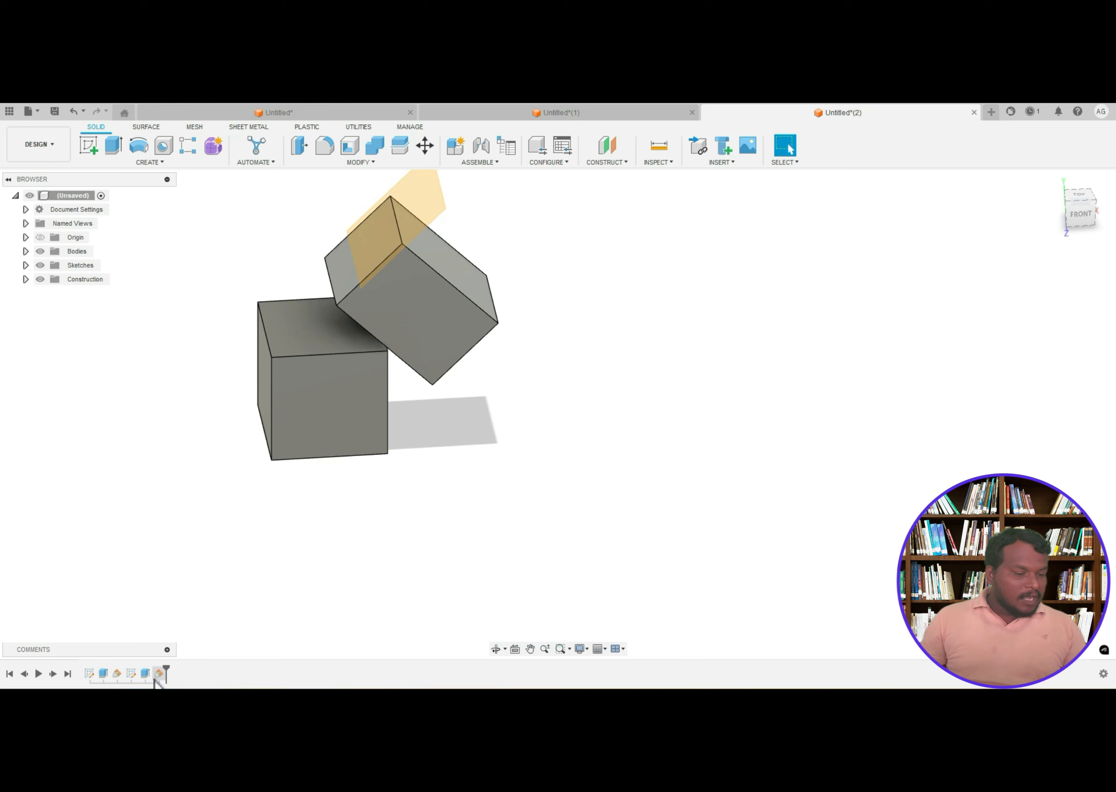
{"action": "left_click", "coordinate": [156, 677]}
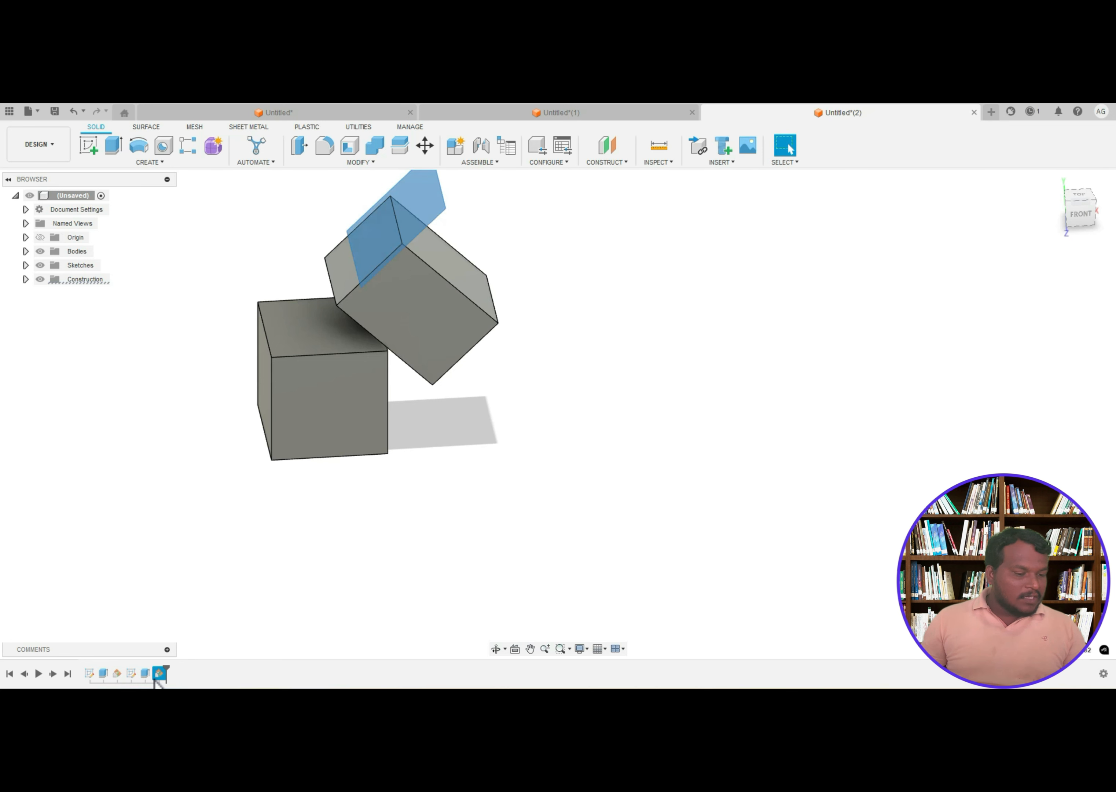
{"action": "right_click", "coordinate": [157, 680]}
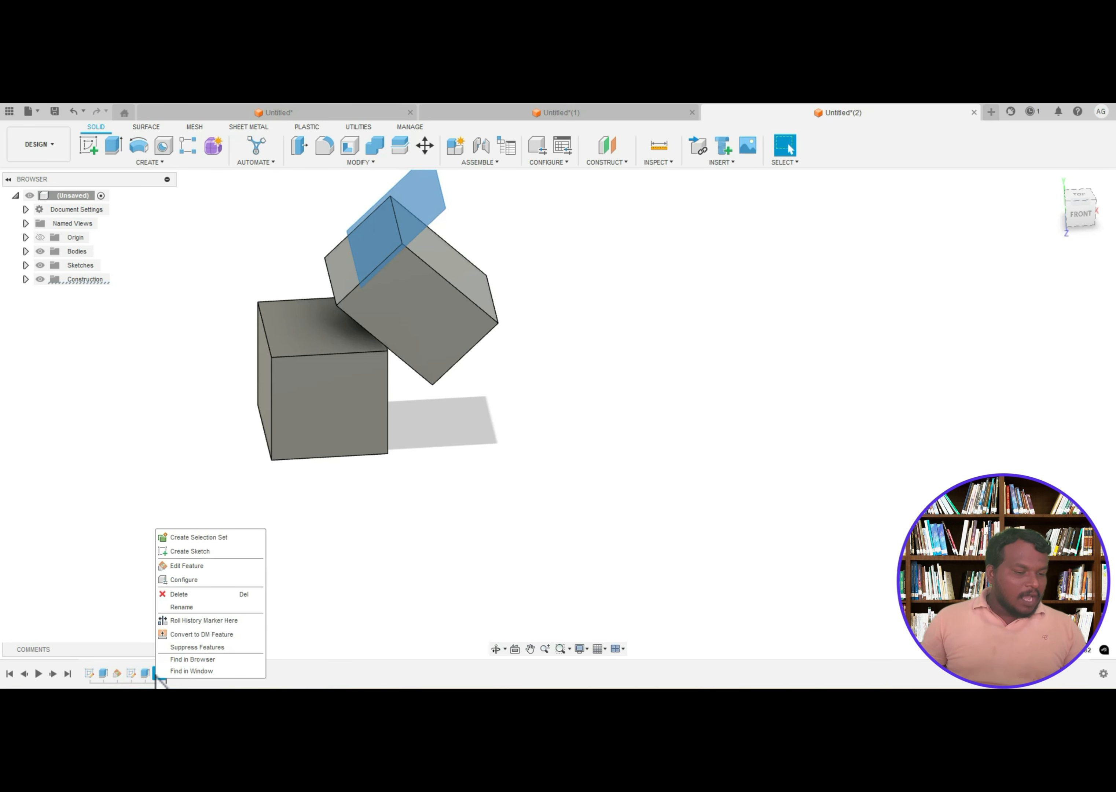
{"action": "left_click", "coordinate": [187, 566]}
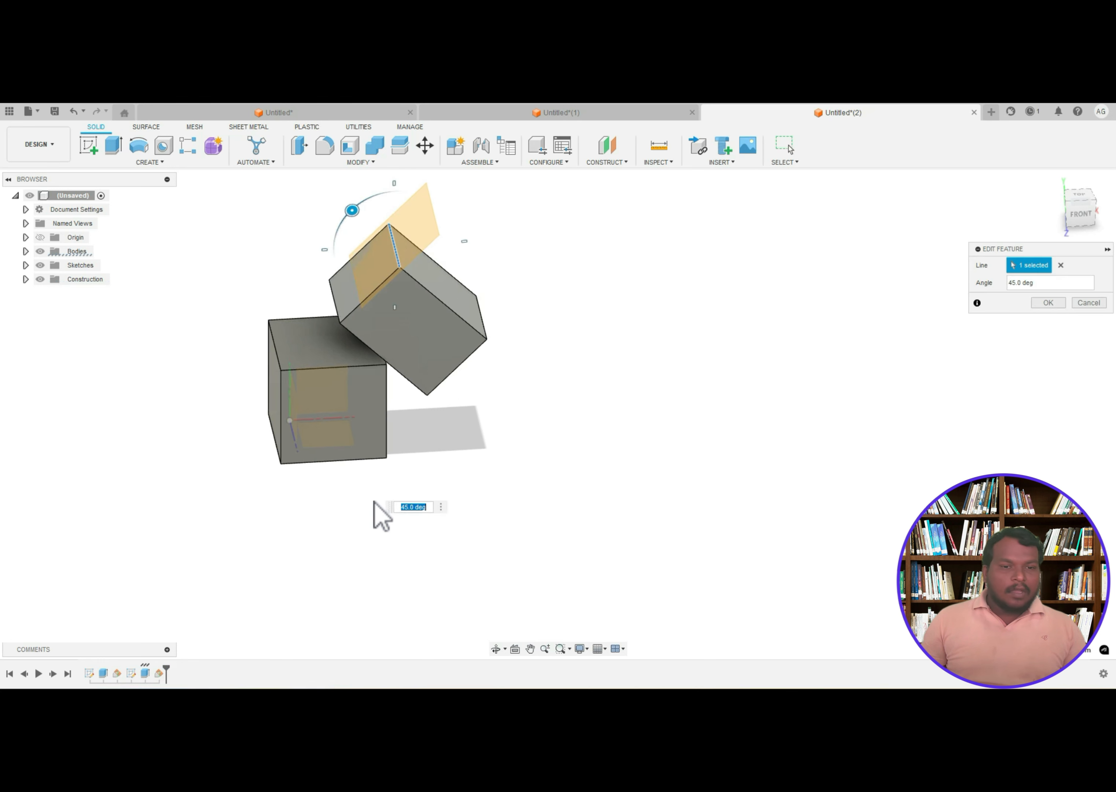
{"action": "scroll", "coordinate": [374, 502], "scroll_direction": "down", "scroll_amount": 2}
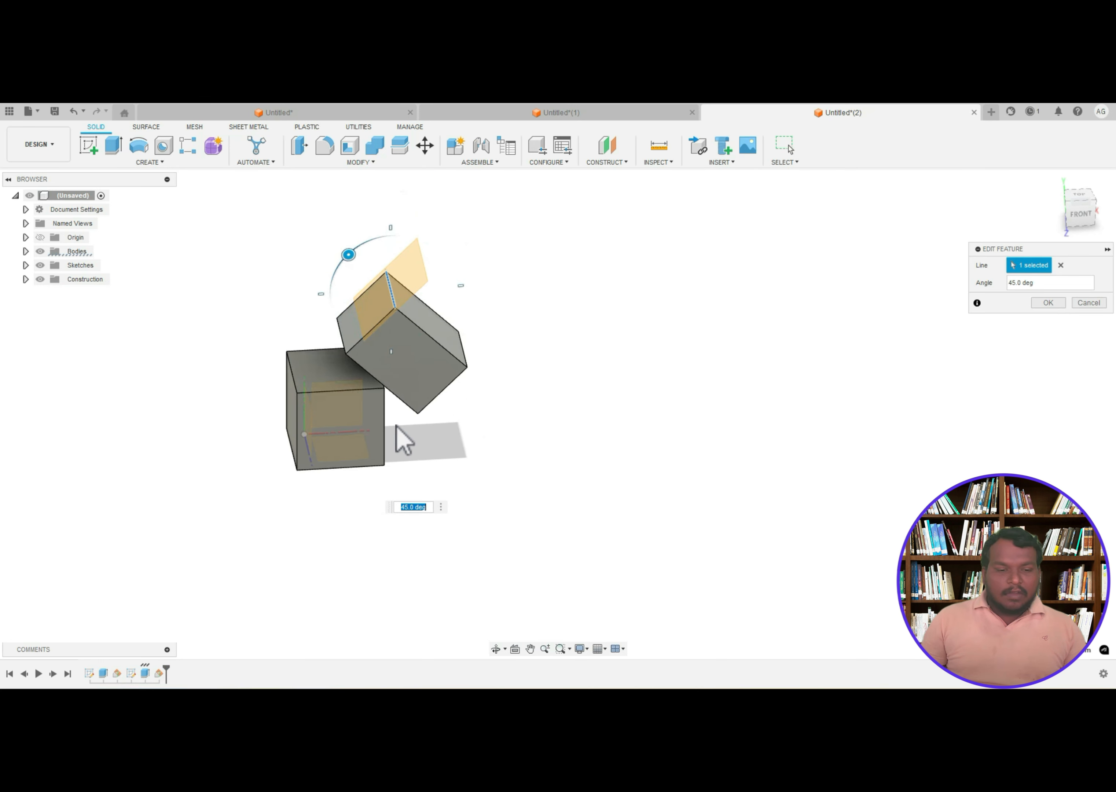
{"action": "left_click_drag", "start_coordinate": [348, 255], "coordinate": [389, 256]}
{"action": "left_click", "coordinate": [1048, 302]}
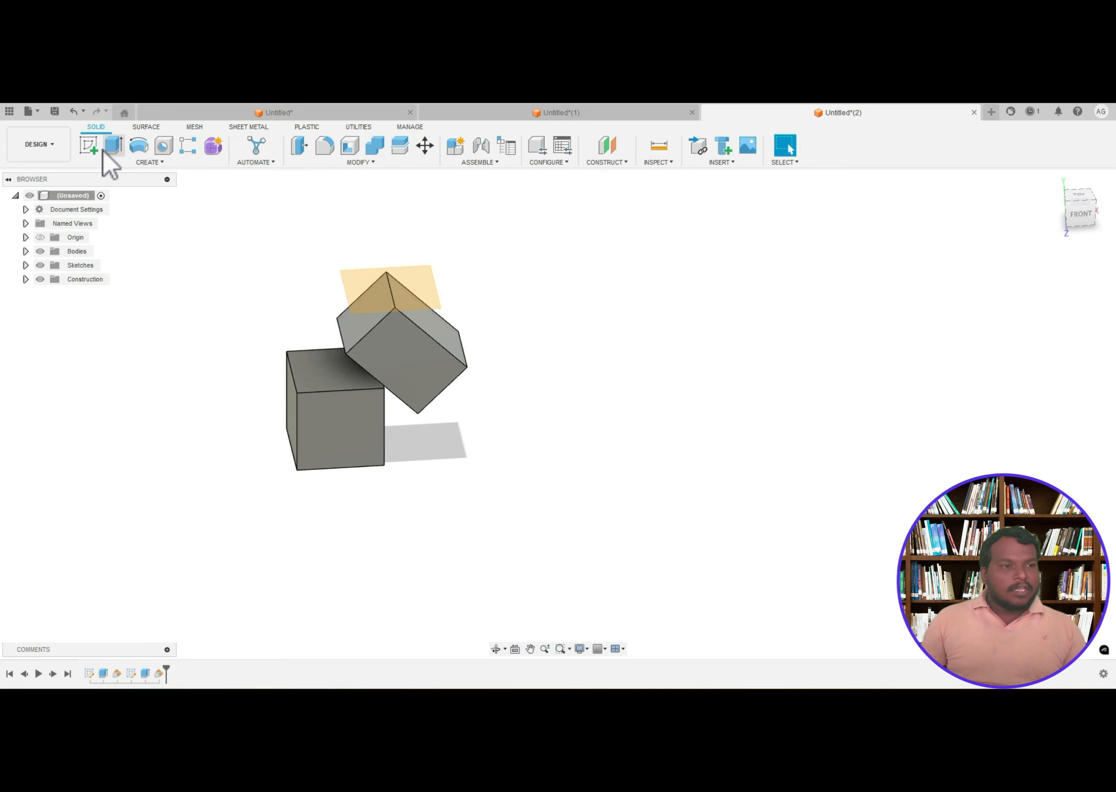
- Sketch a 50 mm diameter circle on the horizontal plane above the tilted block, near its top edge, and finish the sketch
{"action": "left_click", "coordinate": [86, 147]}
{"action": "left_click", "coordinate": [372, 291]}
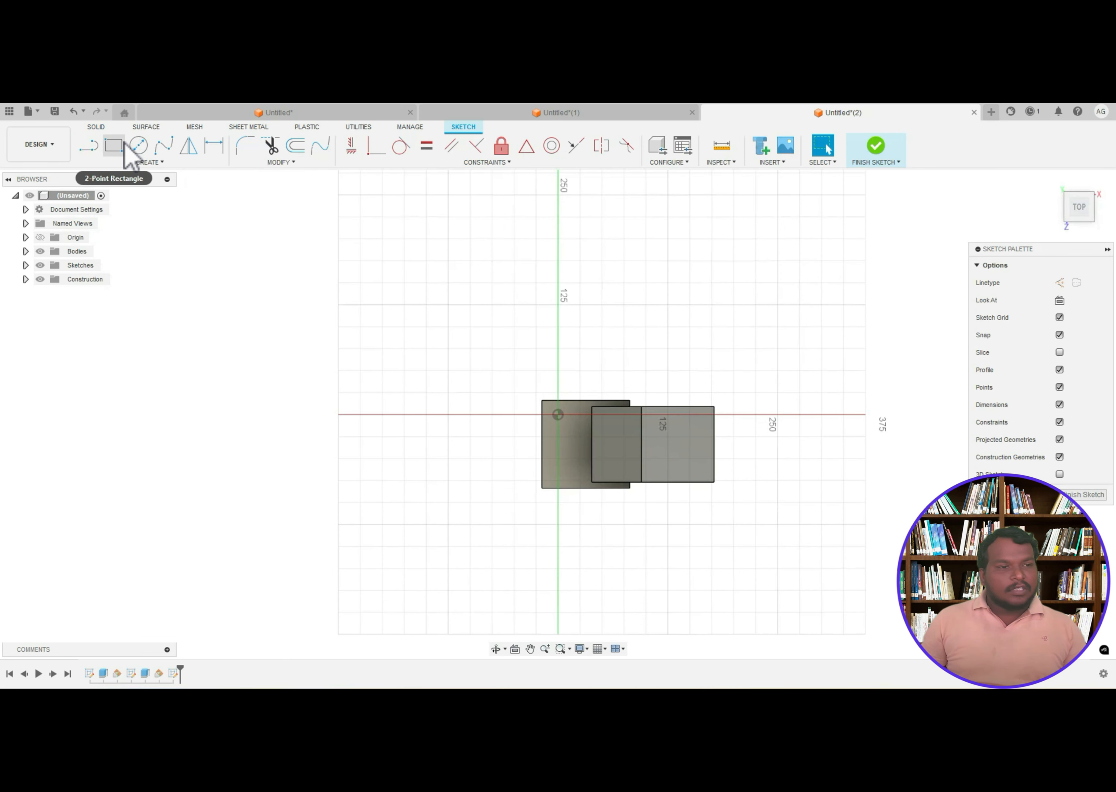
{"action": "left_click", "coordinate": [138, 146]}
{"action": "left_click", "coordinate": [656, 449]}
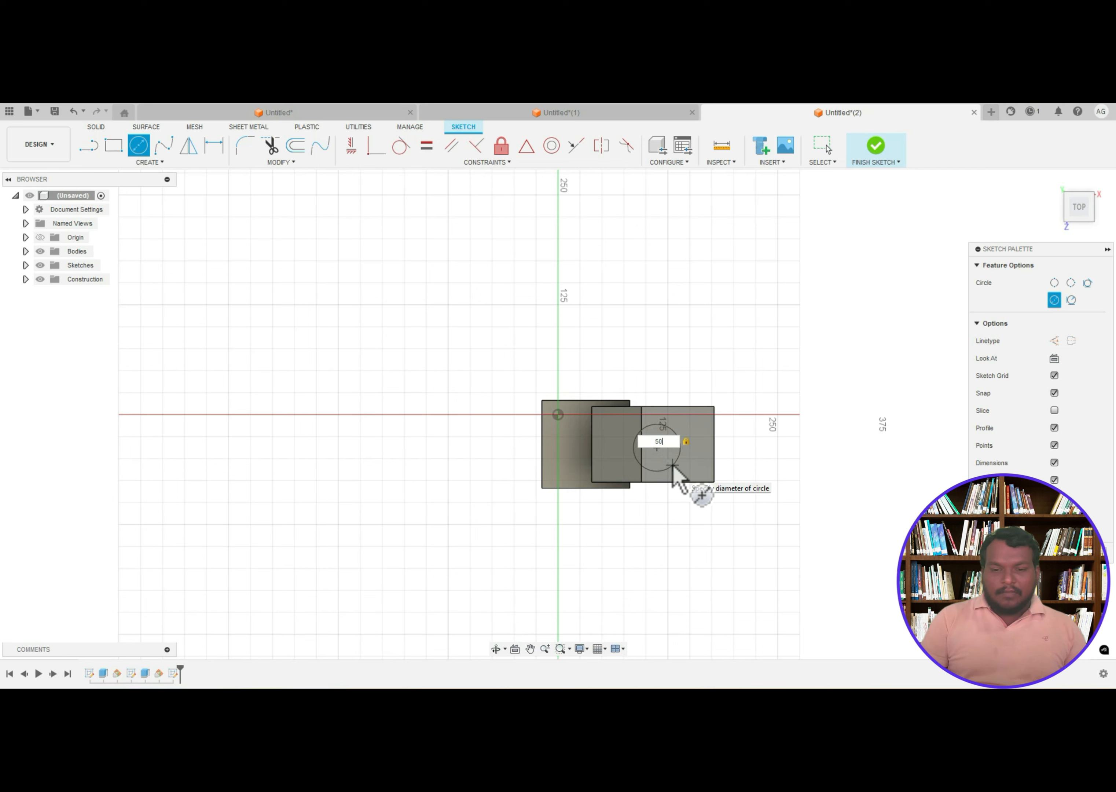
{"action": "key", "text": "Return"}
{"action": "key", "text": "Escape"}
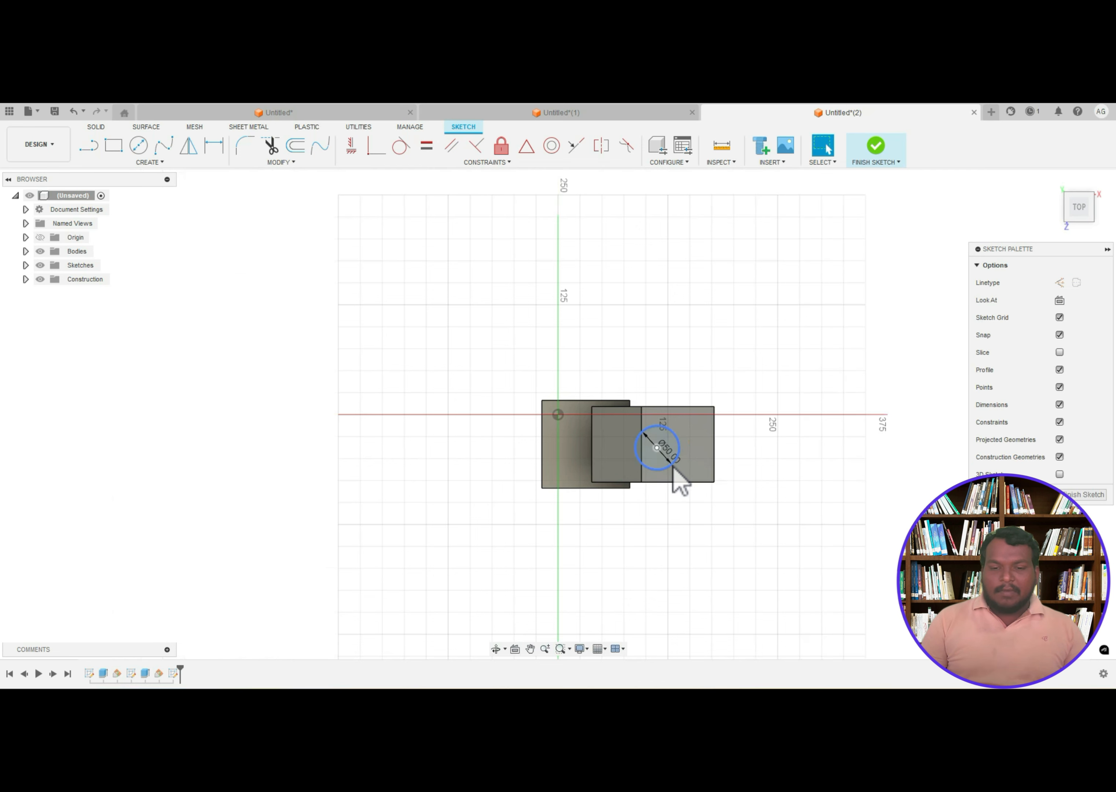
{"action": "left_click", "coordinate": [879, 147]}
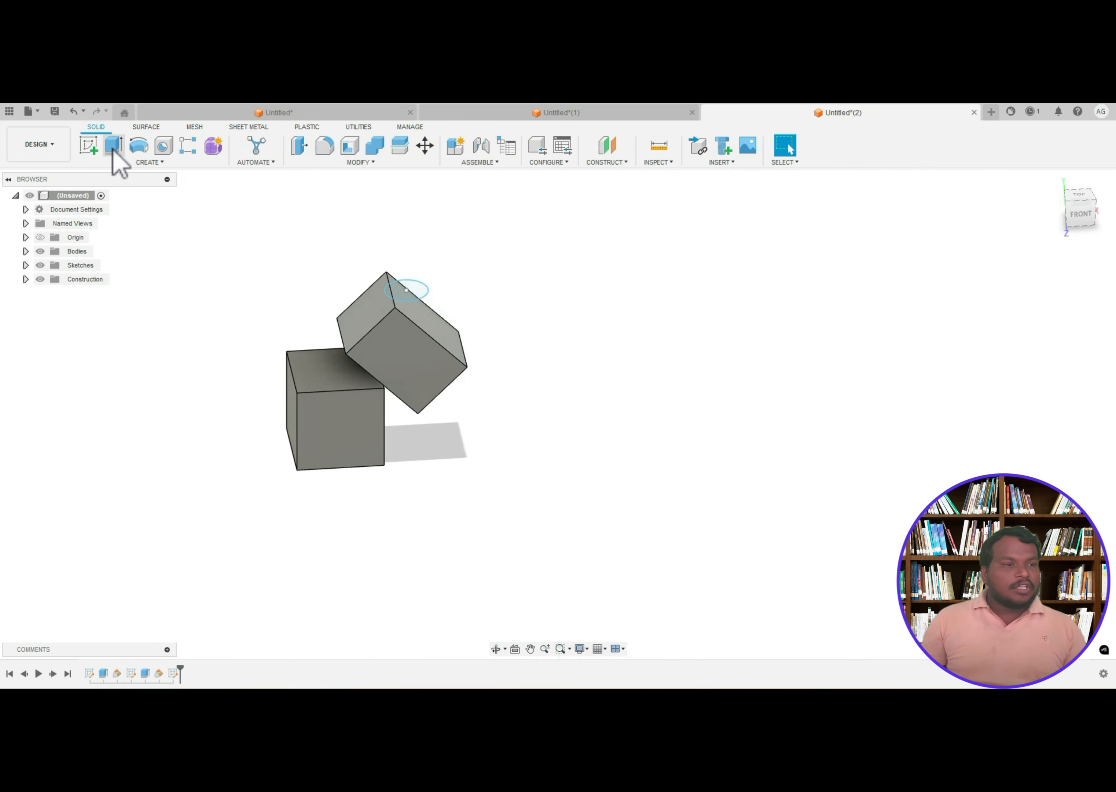
- Extrude the circle straight upward as a new body to form a cylinder
{"action": "left_click", "coordinate": [113, 147]}
{"action": "left_click_drag", "start_coordinate": [400, 270], "coordinate": [406, 216]}
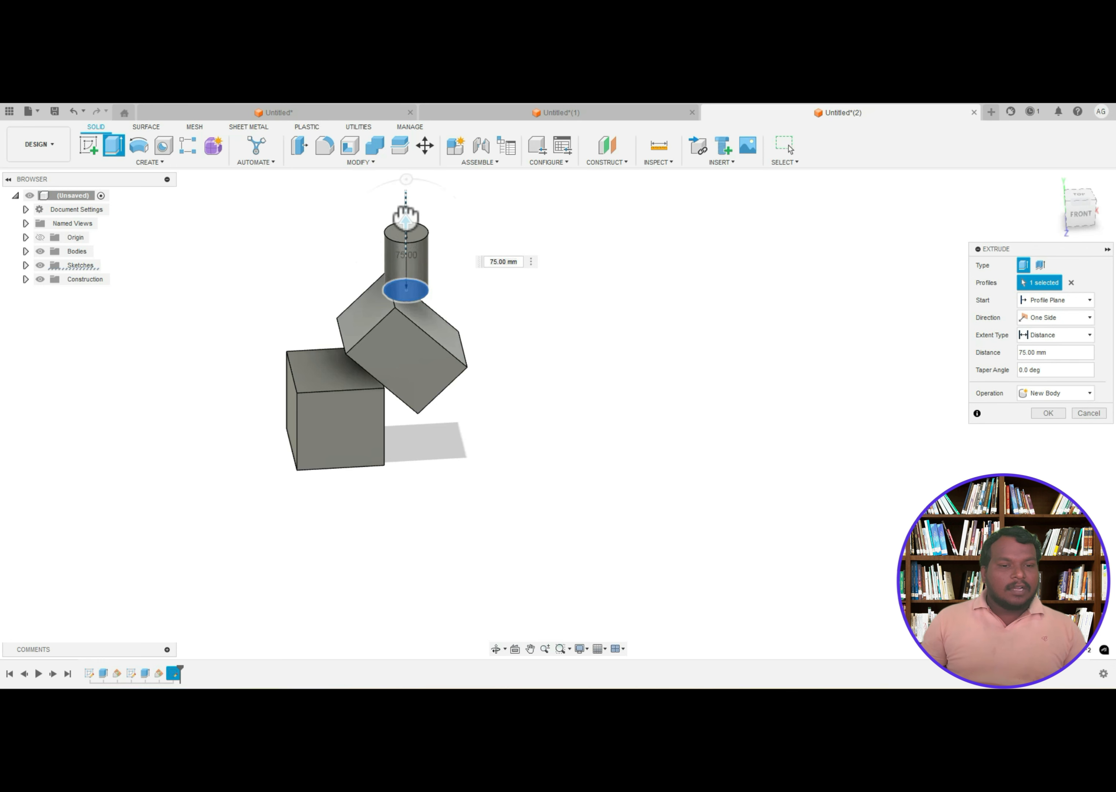
{"action": "key", "text": "Return"}
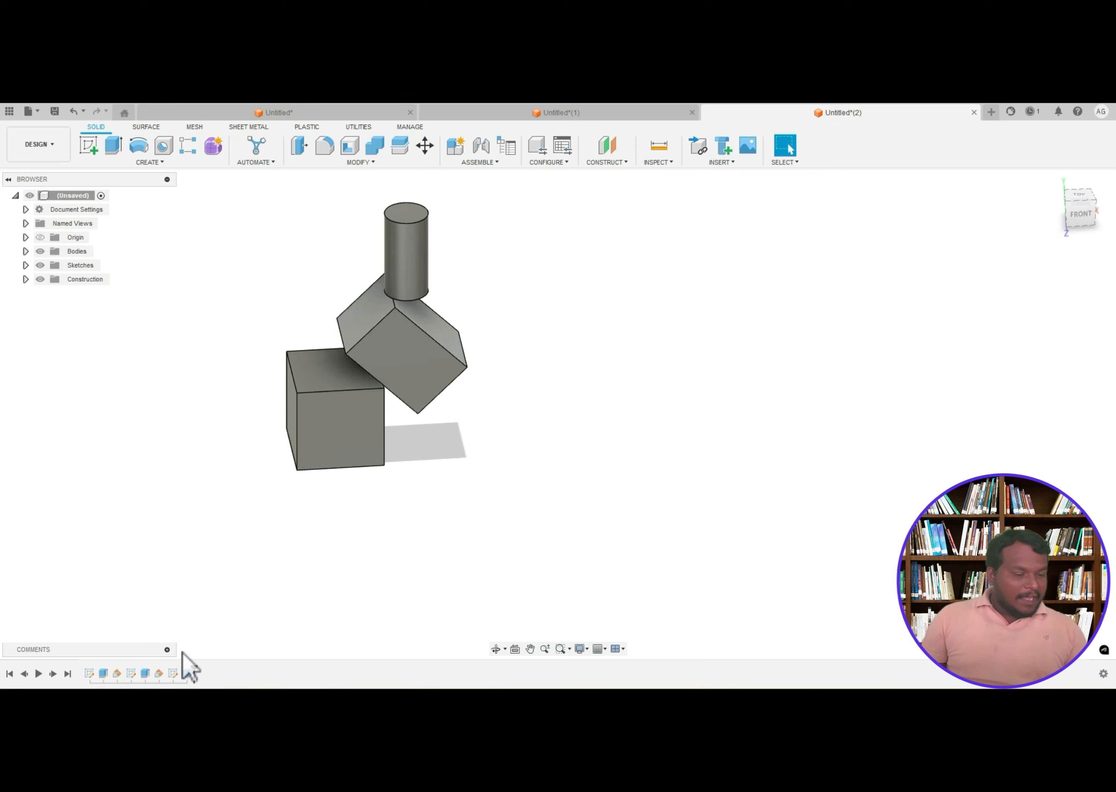
- Edit the construction plane beneath the cylinder, rotating it about its edge until it lies parallel to the tilted block's upper slanted face
{"action": "left_click", "coordinate": [159, 674]}
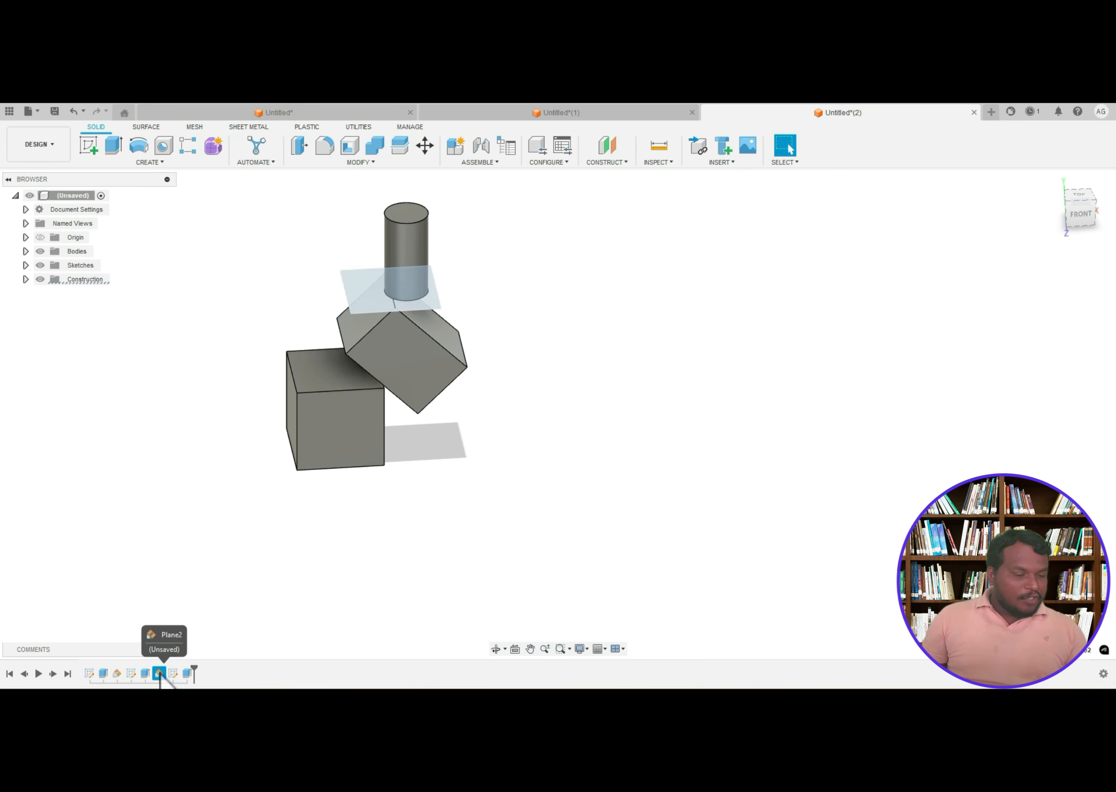
{"action": "right_click", "coordinate": [159, 673]}
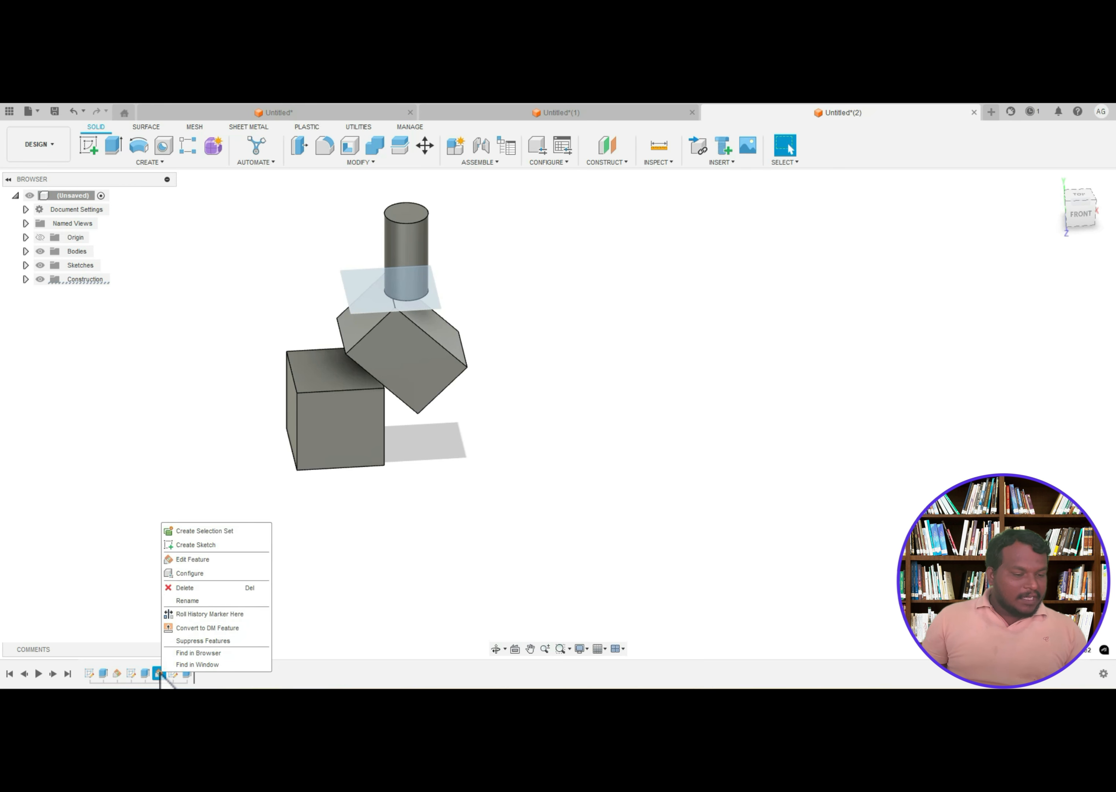
{"action": "left_click", "coordinate": [187, 559]}
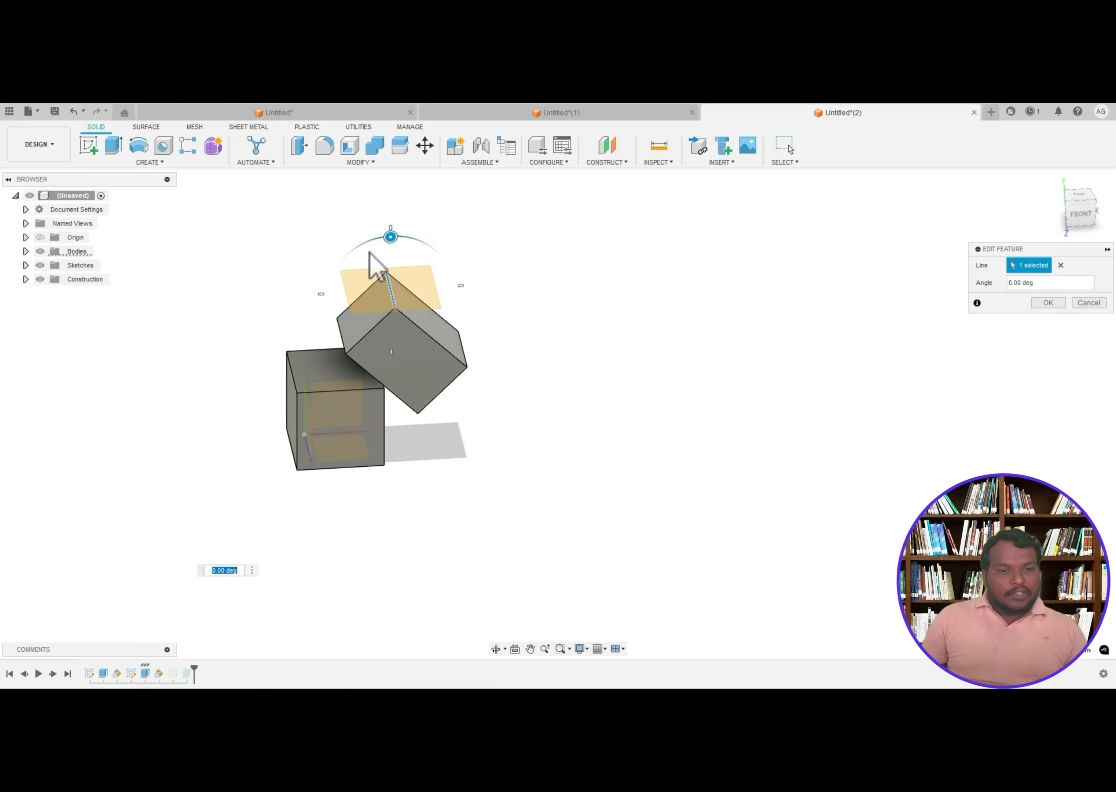
{"action": "left_click_drag", "start_coordinate": [390, 238], "coordinate": [349, 258]}
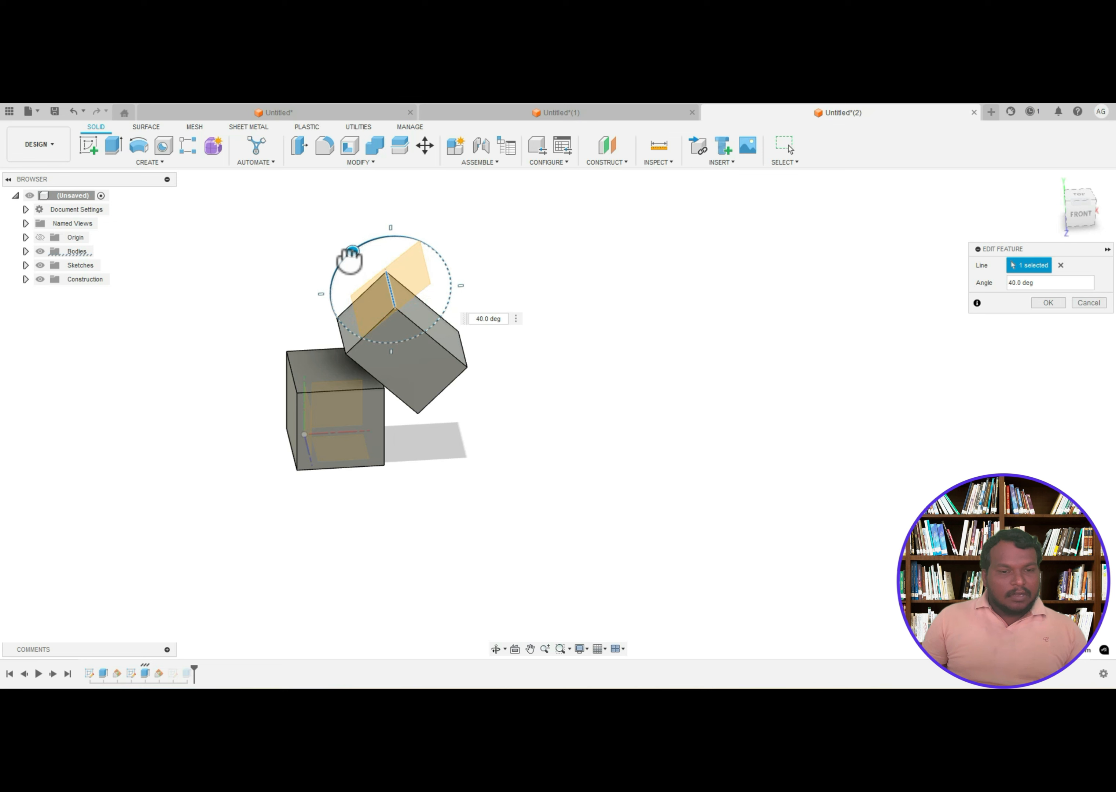
{"action": "left_click", "coordinate": [1058, 303]}
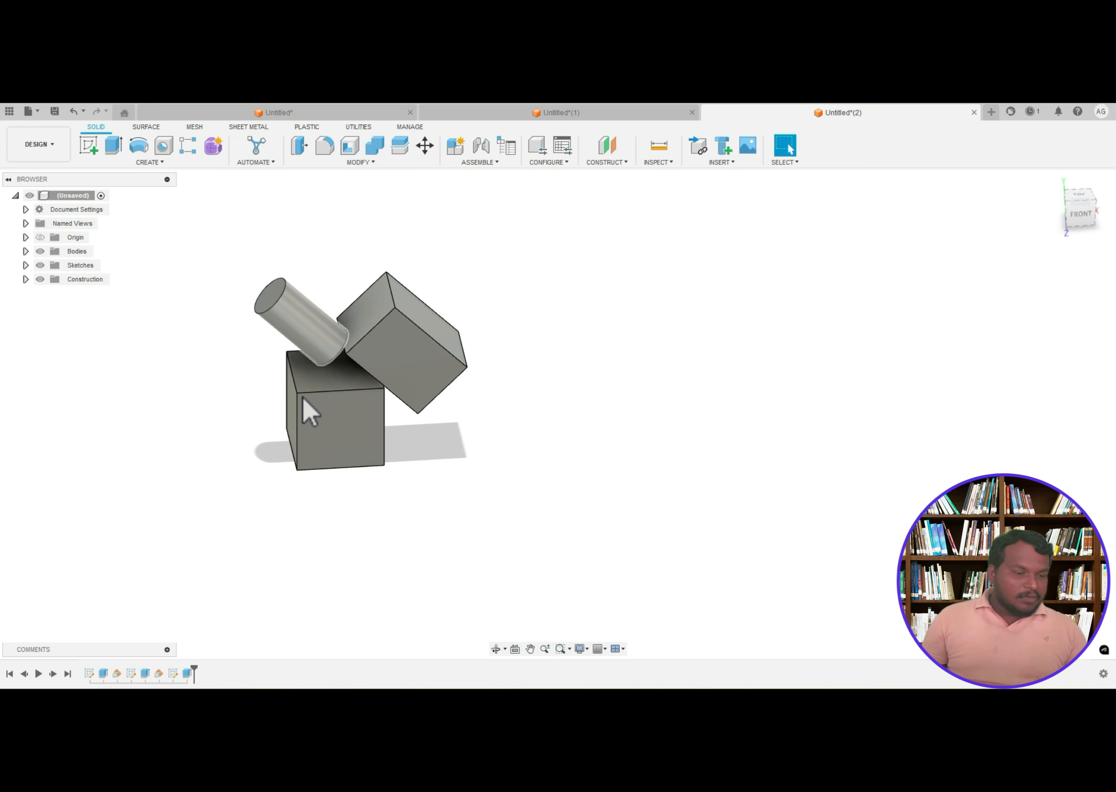
- Edit the cylinder's sketch to move the circle onto the tilted block's slanted face, and finish the sketch
{"action": "right_click", "coordinate": [172, 673]}
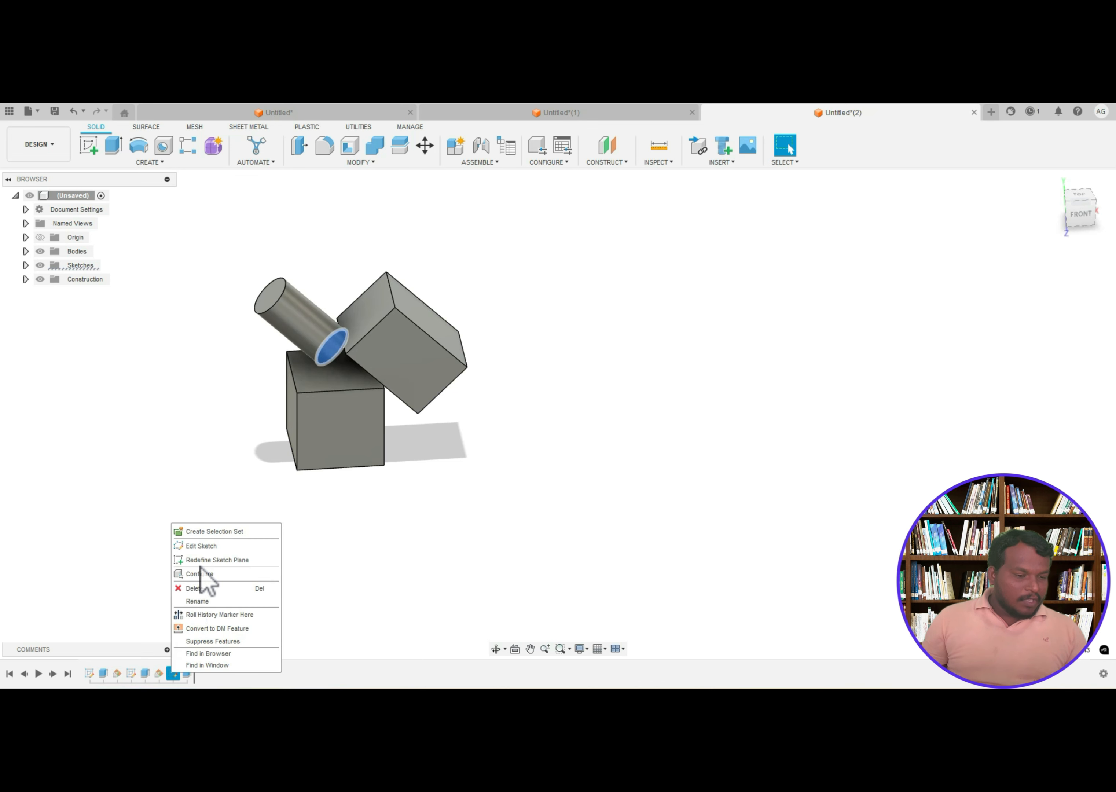
{"action": "left_click", "coordinate": [207, 561]}
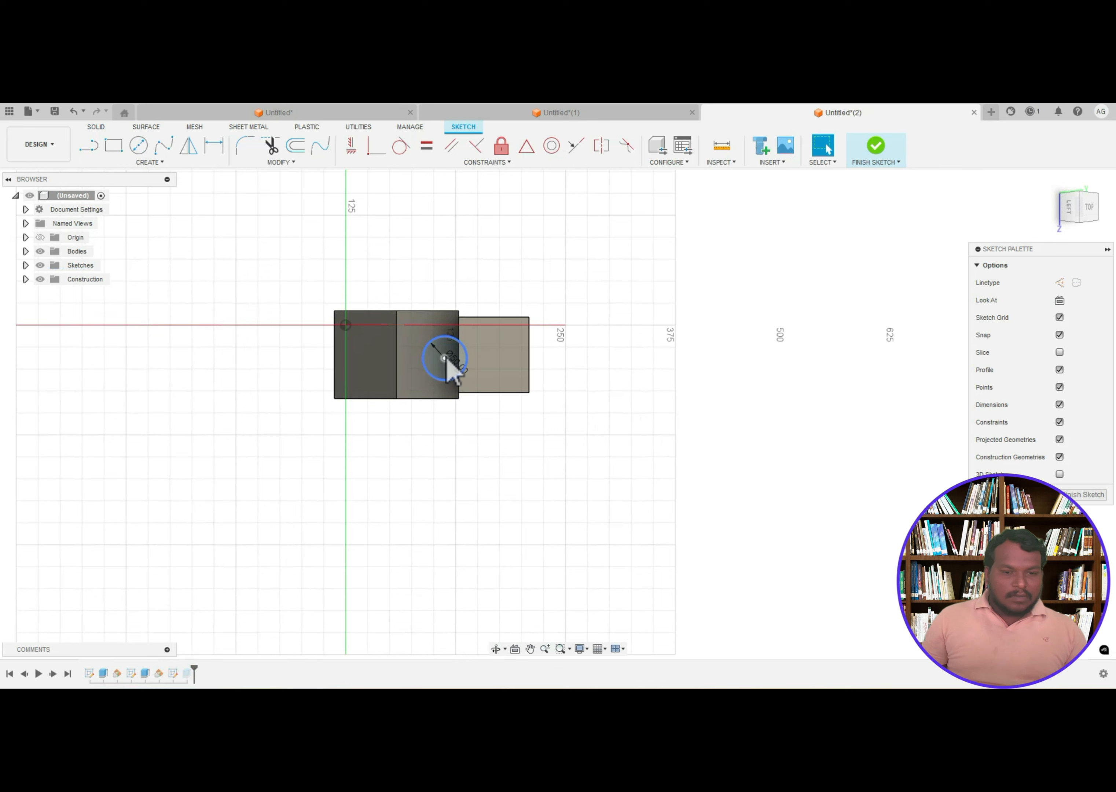
{"action": "left_click_drag", "start_coordinate": [444, 358], "coordinate": [491, 356]}
{"action": "left_click", "coordinate": [888, 157]}
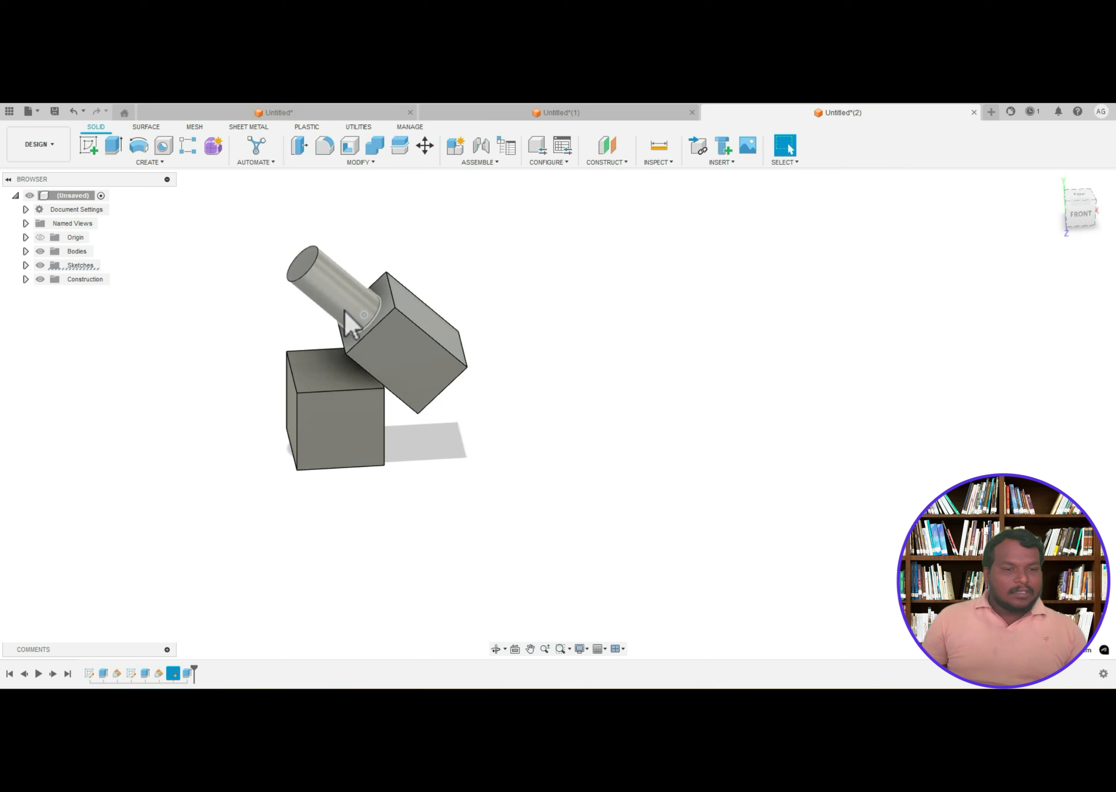
{"action": "scroll", "coordinate": [457, 460], "scroll_direction": "down", "scroll_amount": 1}
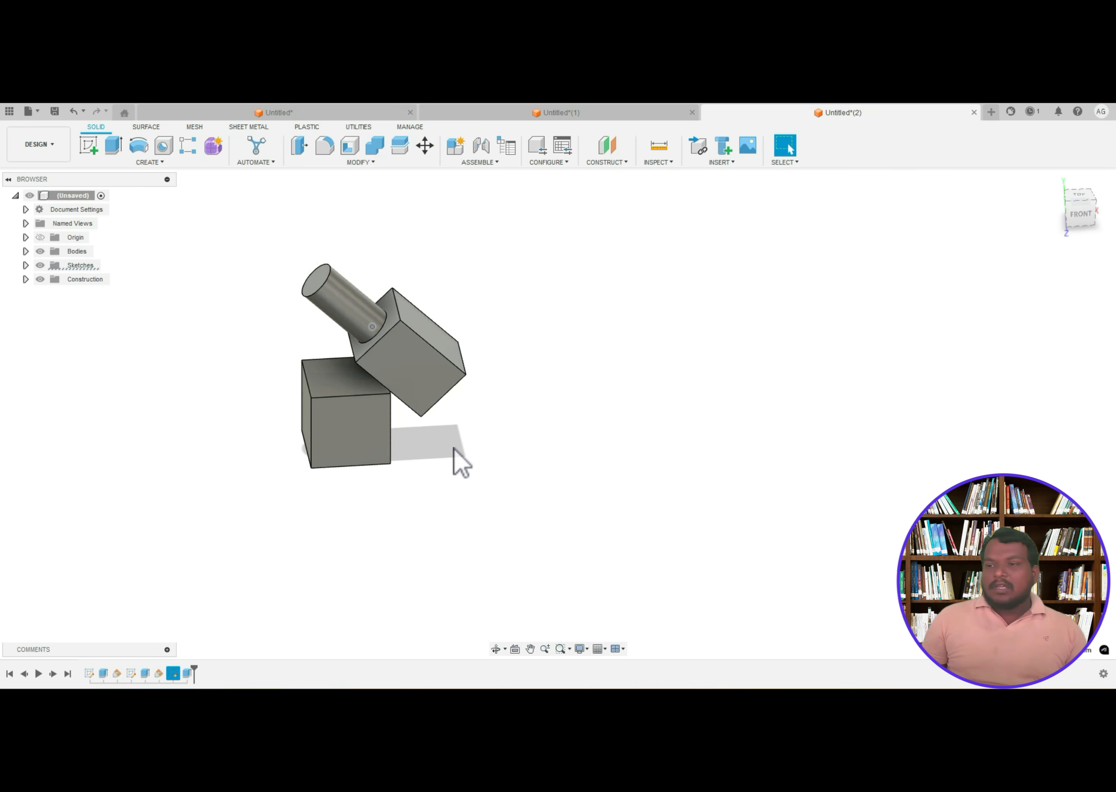
- Create a construction plane tangent to the slanted cylinder's curved face at an angle of 105 degrees
{"action": "left_click", "coordinate": [606, 162]}
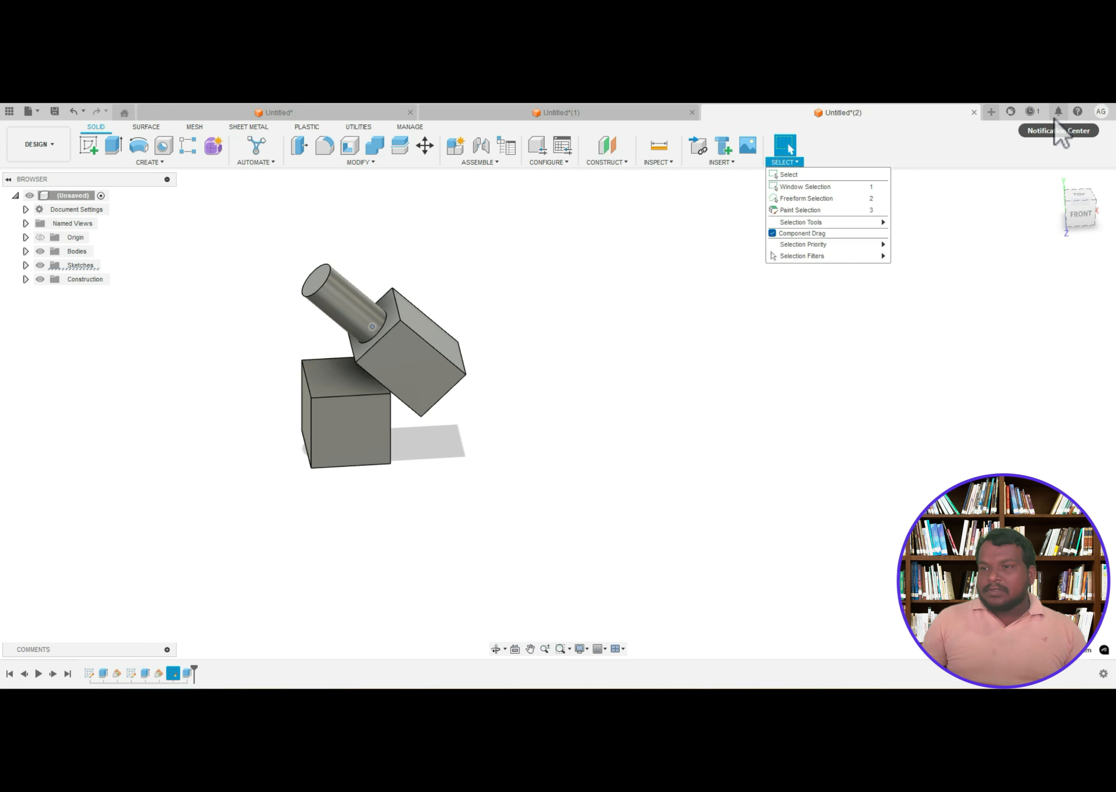
{"action": "left_click", "coordinate": [592, 163]}
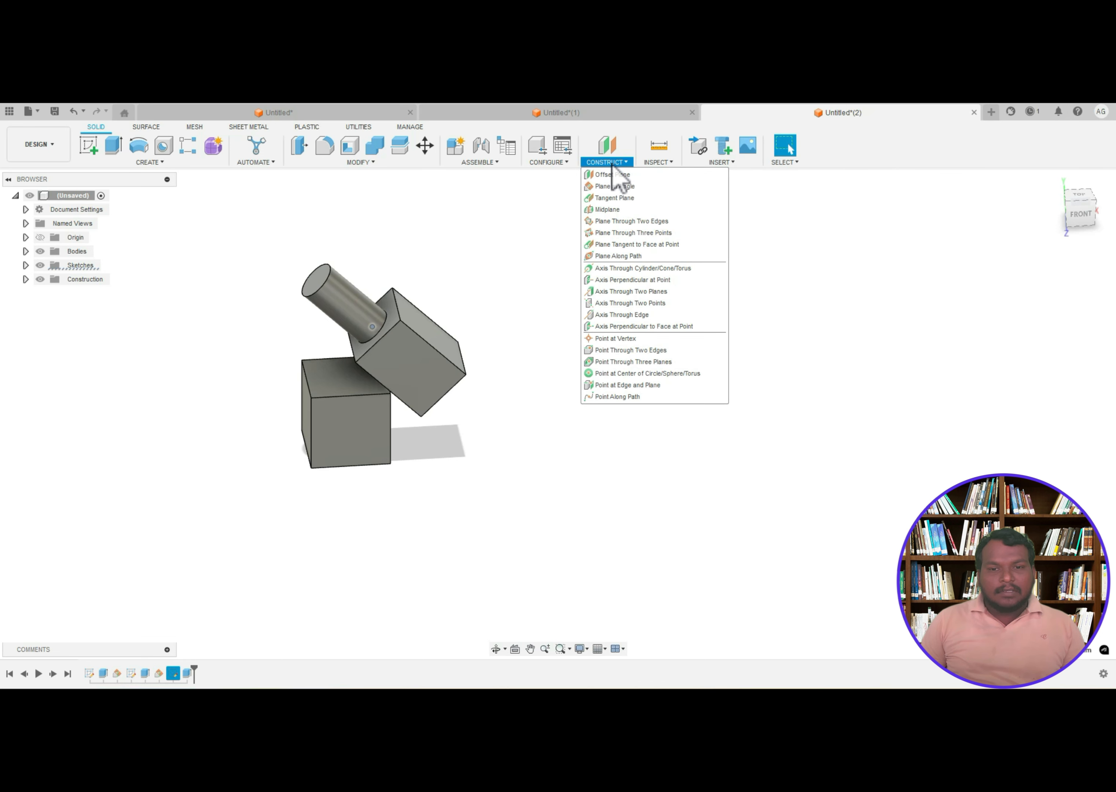
{"action": "left_click", "coordinate": [615, 198]}
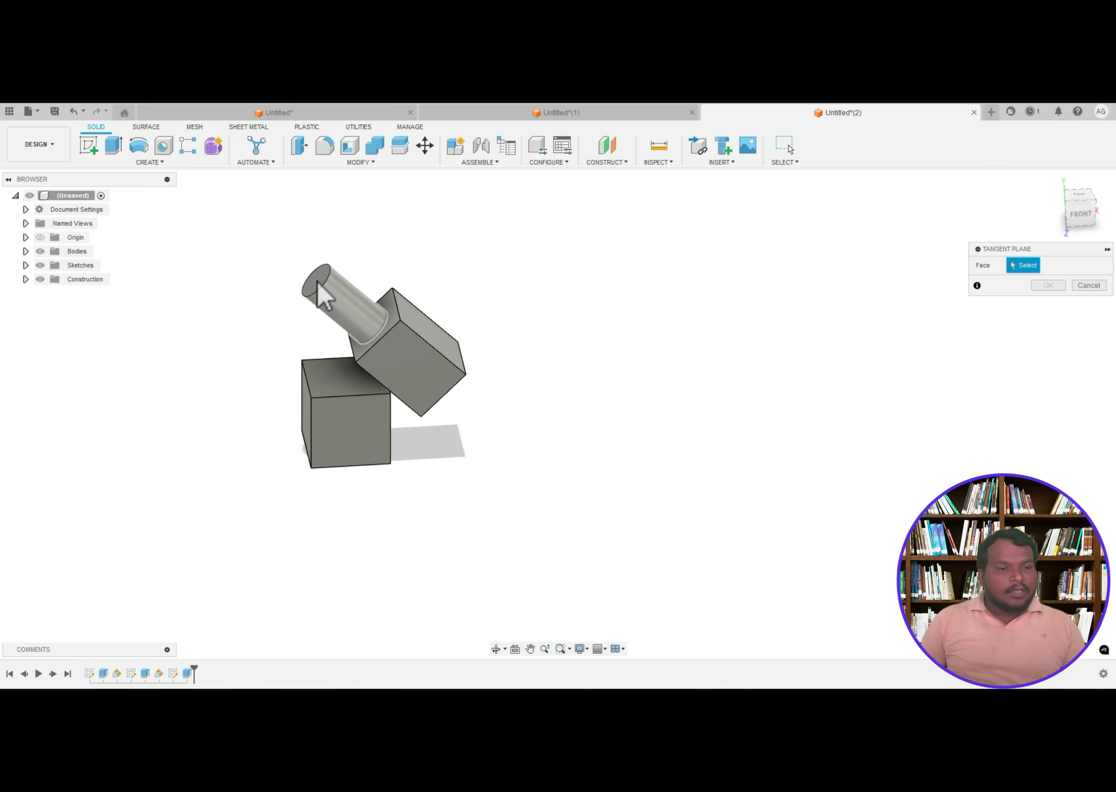
{"action": "left_click", "coordinate": [329, 305]}
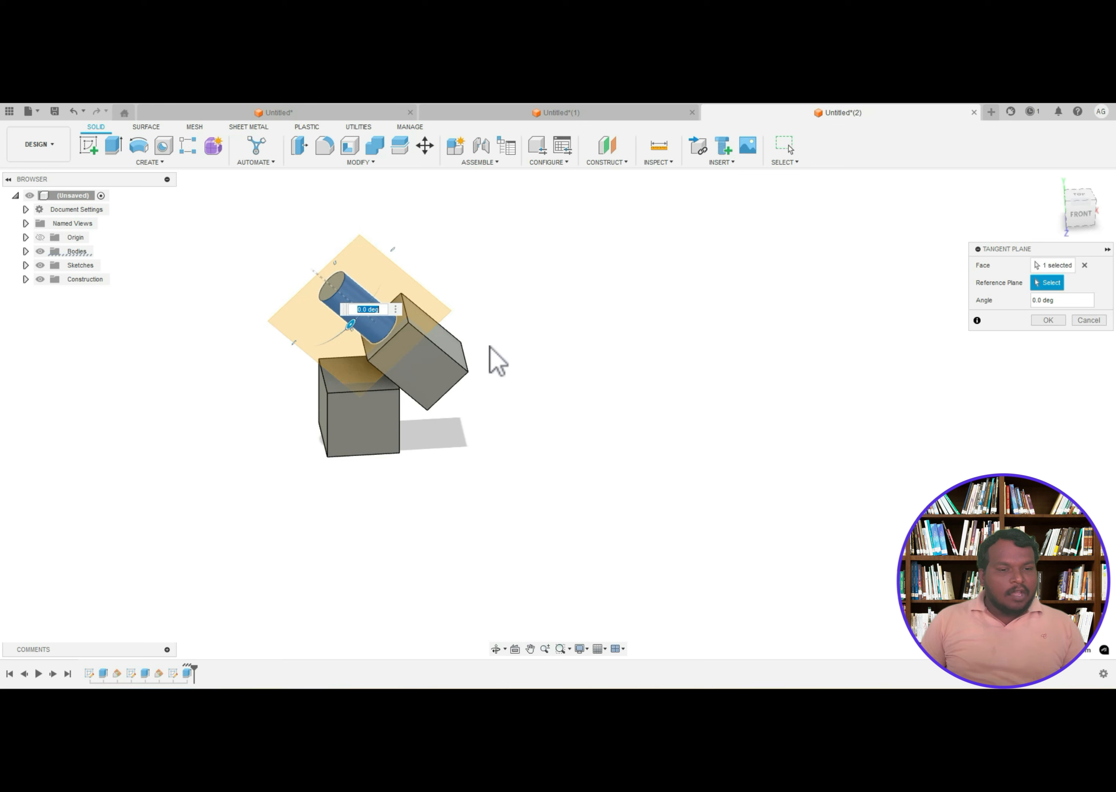
{"action": "left_click", "coordinate": [497, 651]}
{"action": "left_click_drag", "start_coordinate": [660, 423], "coordinate": [585, 187]}
{"action": "scroll", "coordinate": [576, 190], "scroll_direction": "up", "scroll_amount": 5}
{"action": "middle_click_drag", "start_coordinate": [739, 445], "coordinate": [770, 445]}
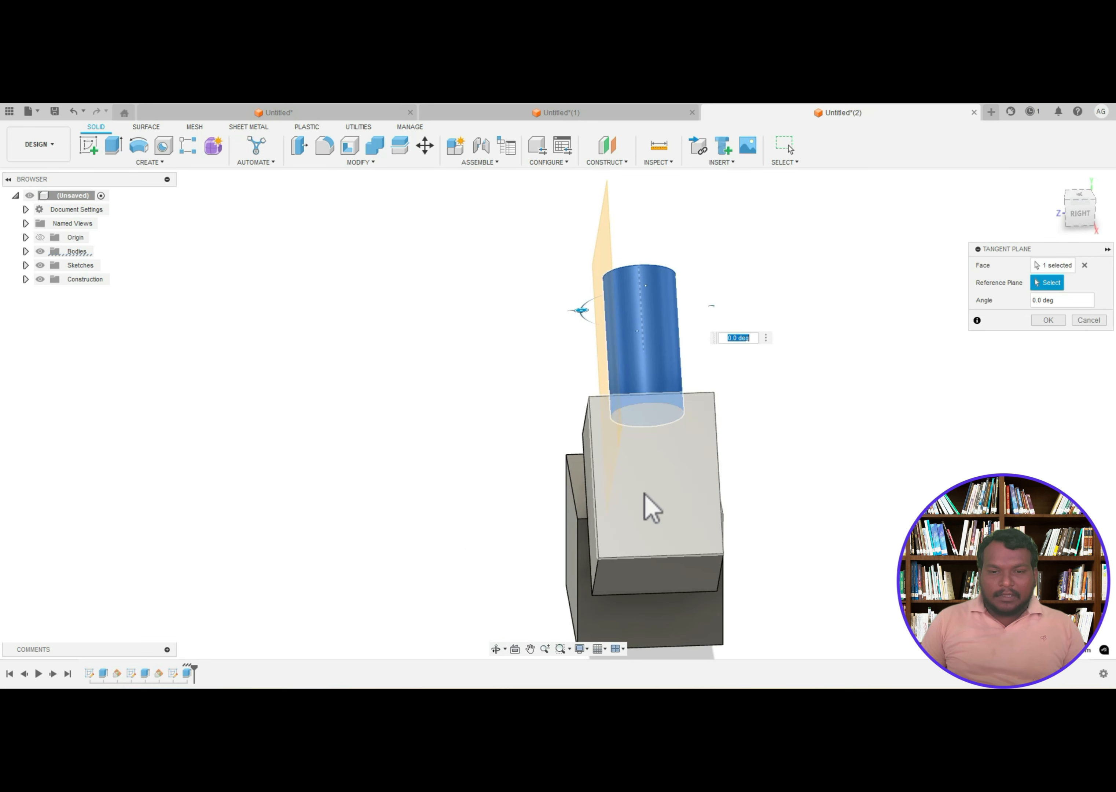
{"action": "left_click", "coordinate": [496, 648]}
{"action": "mouse_move", "coordinate": [506, 511]}
{"action": "left_mouse_down"}
{"action": "mouse_move", "coordinate": [512, 498]}
{"action": "mouse_move", "coordinate": [508, 513]}
{"action": "left_mouse_up"}
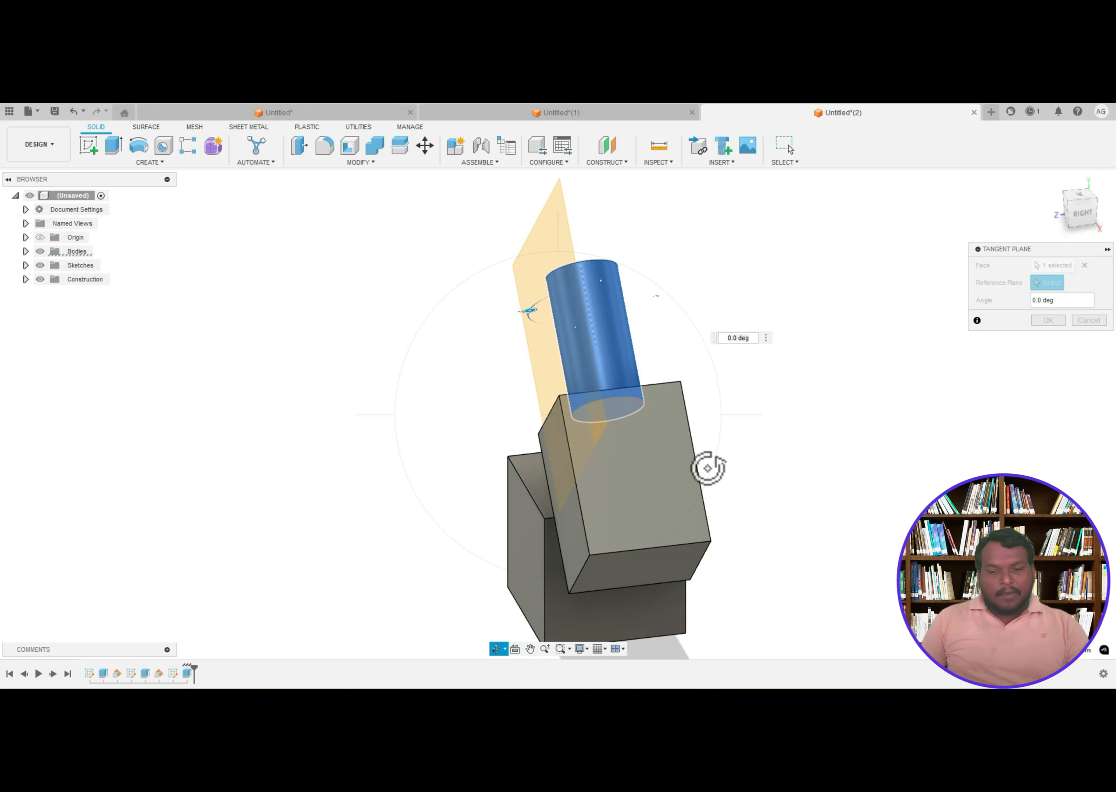
{"action": "key", "text": "Escape"}
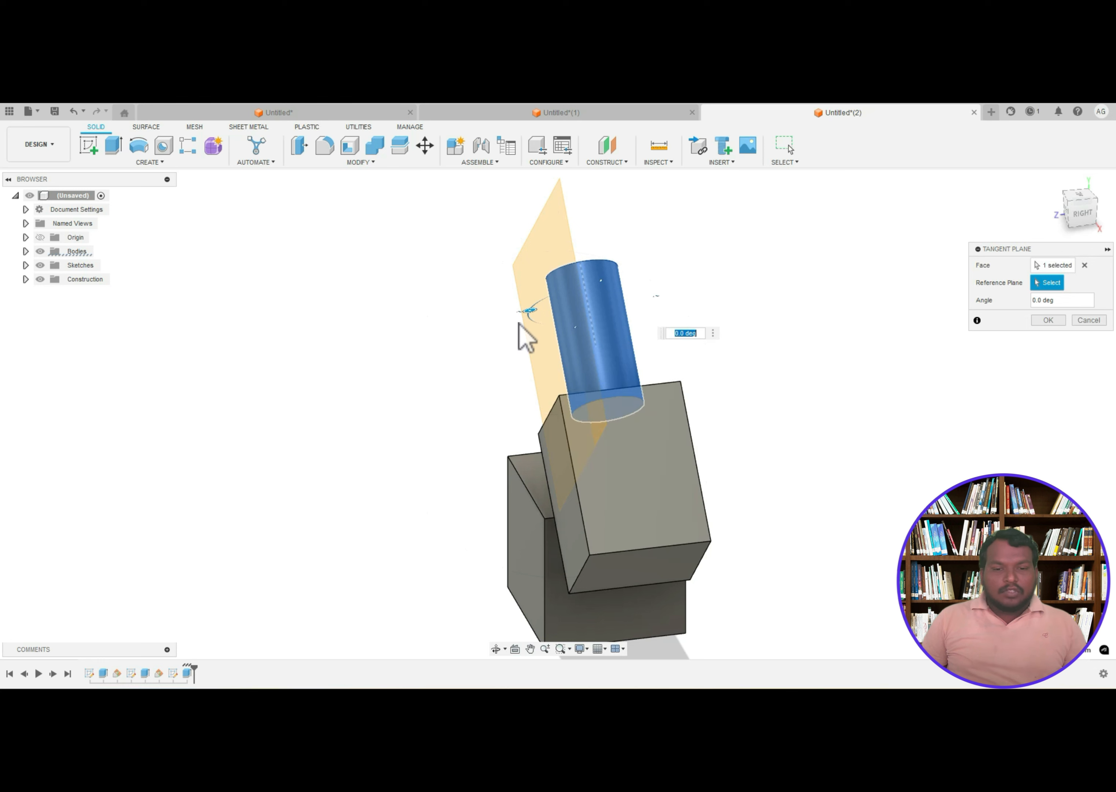
{"action": "left_click_drag", "start_coordinate": [529, 308], "coordinate": [604, 295]}
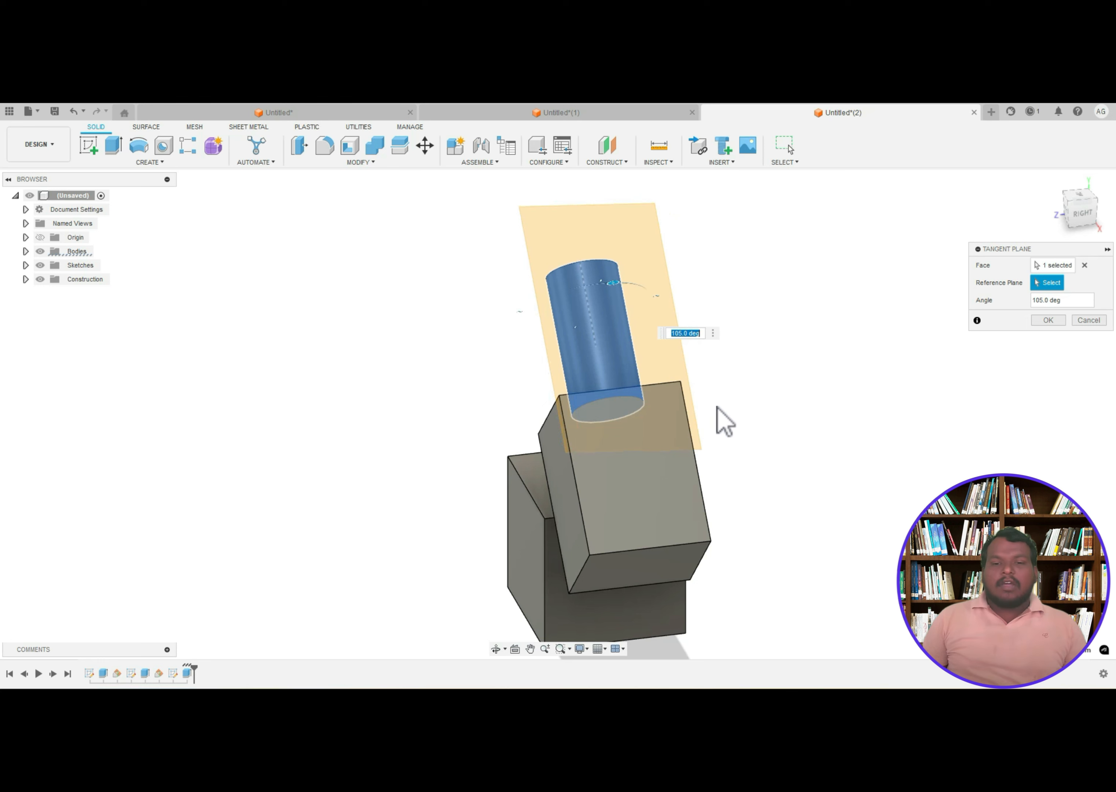
{"action": "left_click", "coordinate": [1047, 320]}
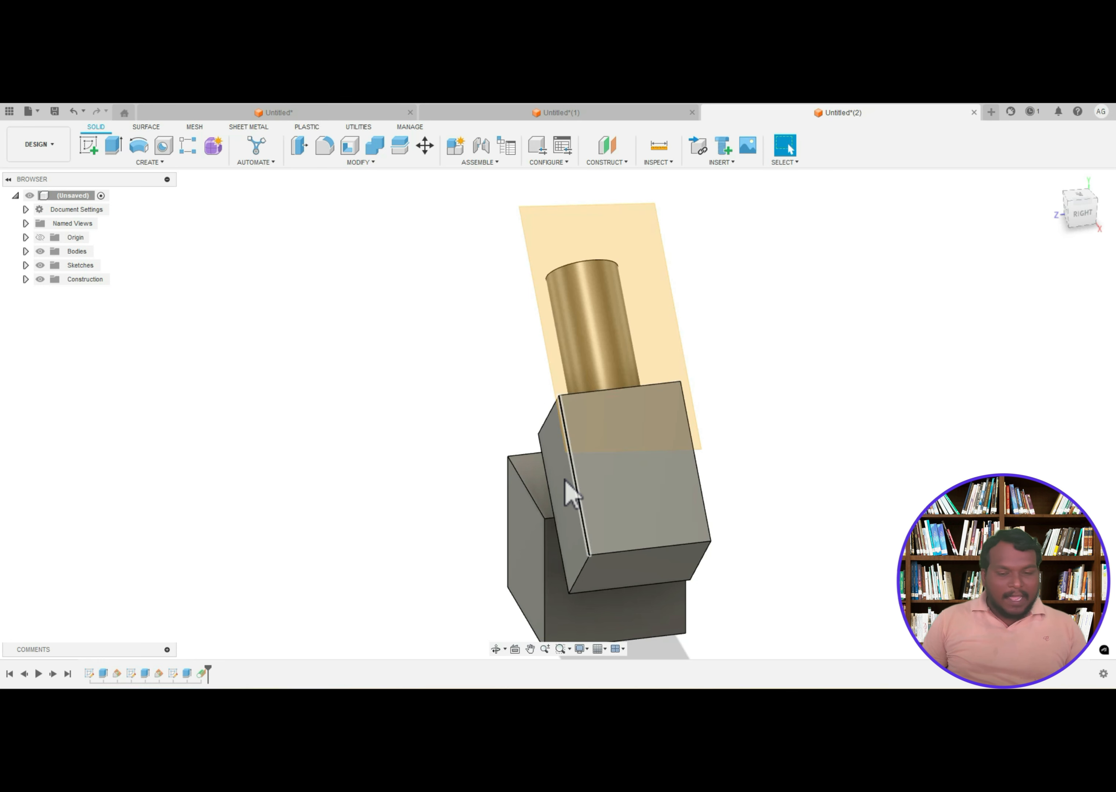
- Sketch a rectangle about 74 mm wide and 79 mm high on the tangent plane, across the cylinder
{"action": "left_click", "coordinate": [496, 648]}
{"action": "left_click_drag", "start_coordinate": [491, 577], "coordinate": [572, 543]}
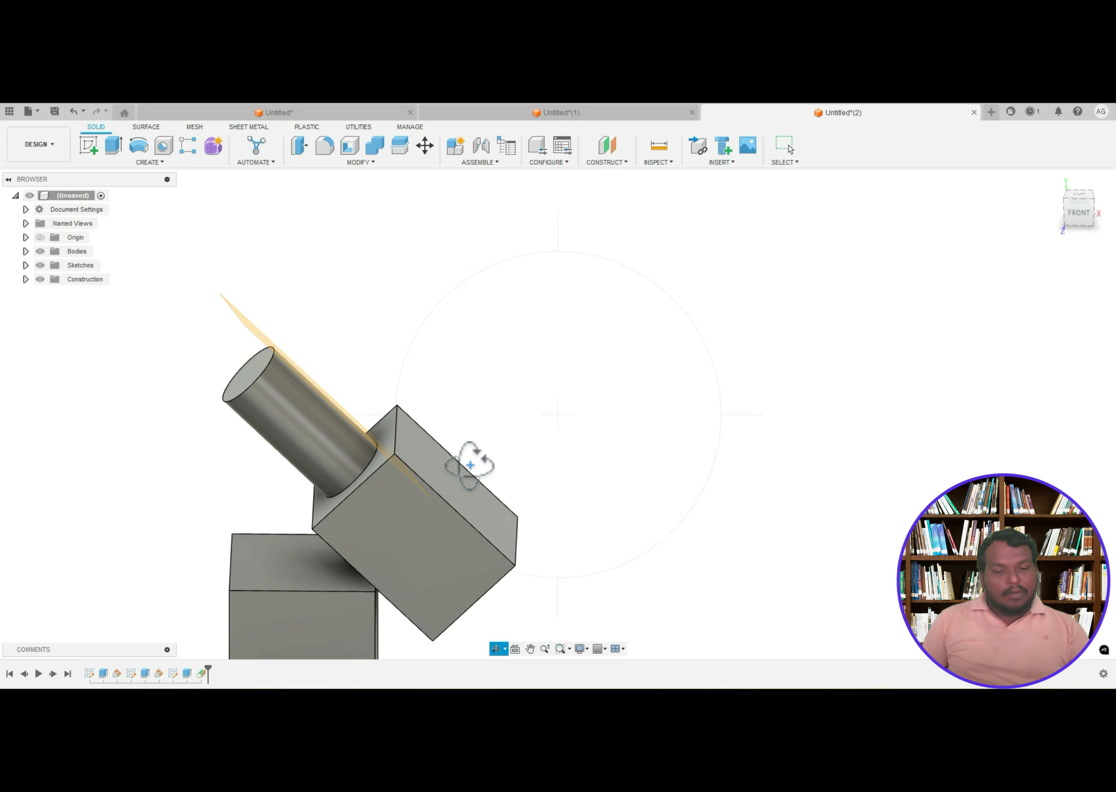
{"action": "key", "text": "Escape"}
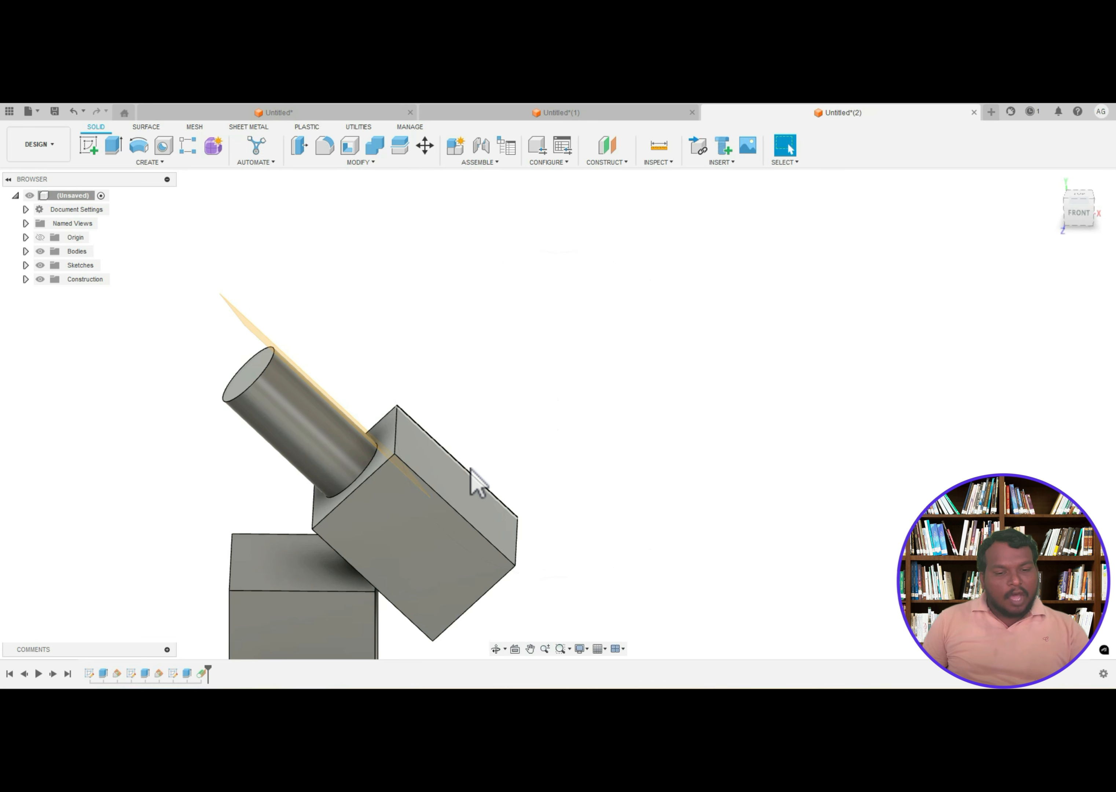
{"action": "left_click", "coordinate": [88, 145]}
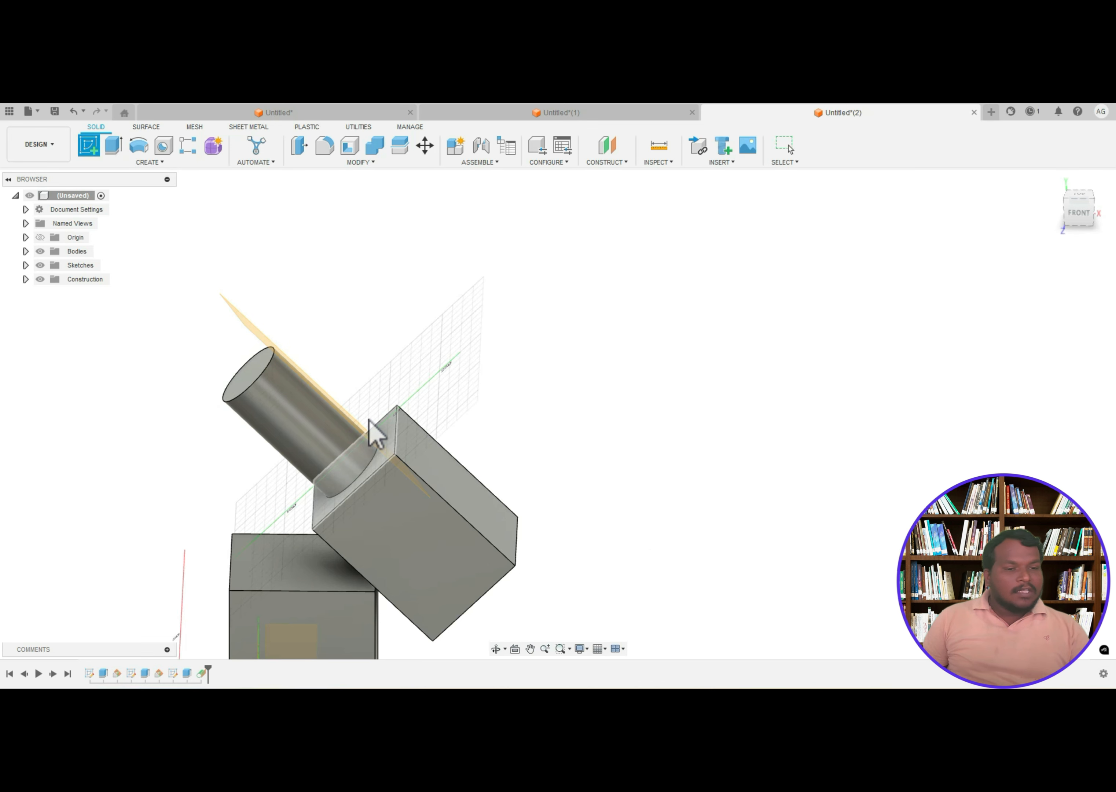
{"action": "left_click", "coordinate": [496, 649]}
{"action": "mouse_move", "coordinate": [635, 515]}
{"action": "left_mouse_down"}
{"action": "mouse_move", "coordinate": [604, 525]}
{"action": "mouse_move", "coordinate": [510, 501]}
{"action": "left_mouse_up"}
{"action": "key", "text": "Escape"}
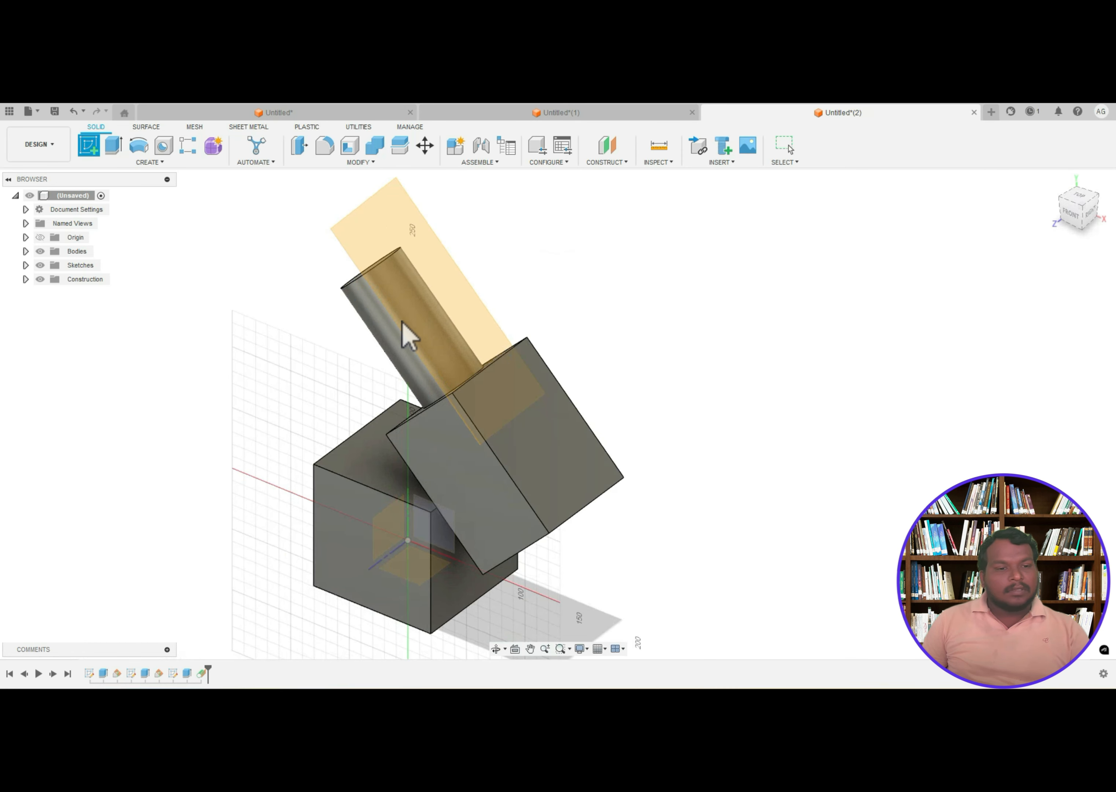
{"action": "left_click", "coordinate": [396, 265]}
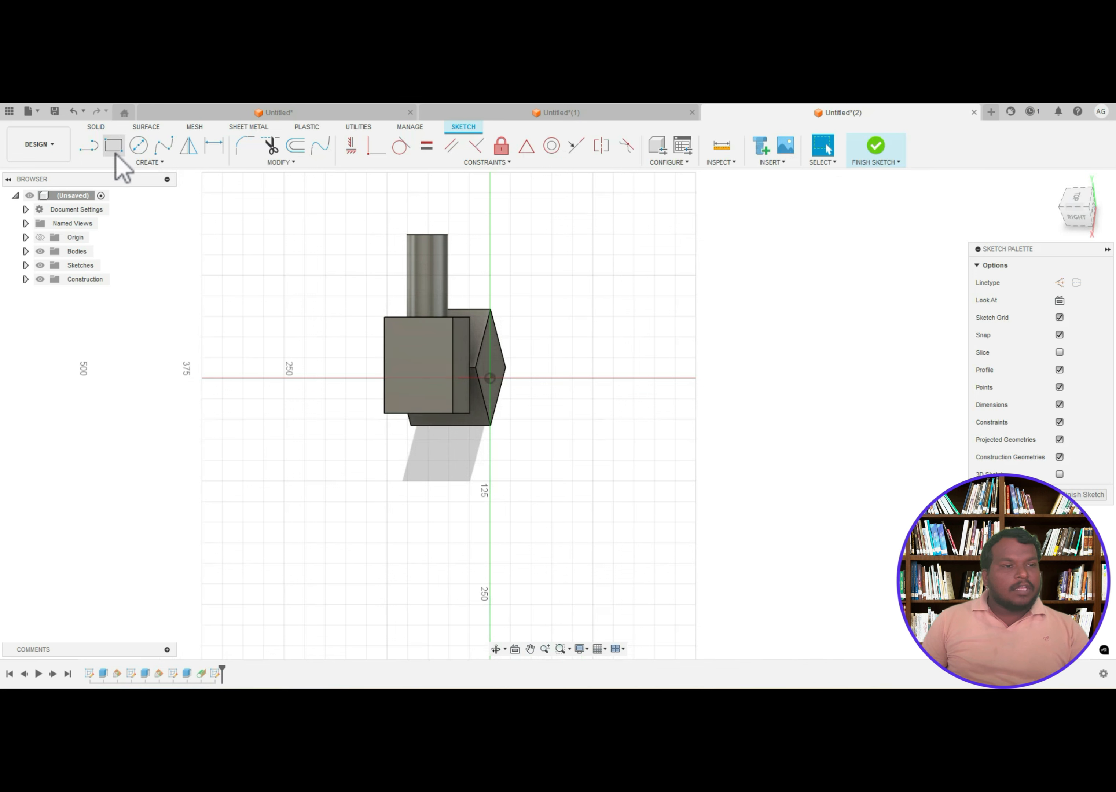
{"action": "left_click", "coordinate": [114, 146]}
{"action": "left_click", "coordinate": [397, 243]}
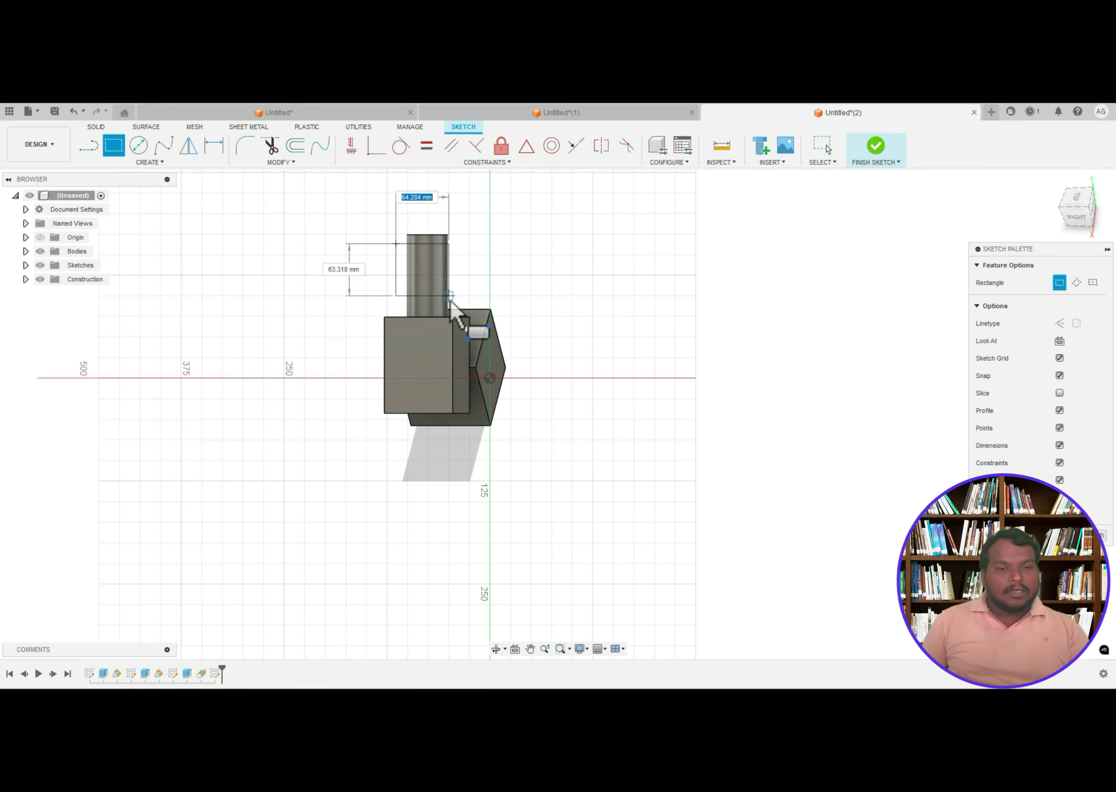
{"action": "left_click", "coordinate": [457, 310]}
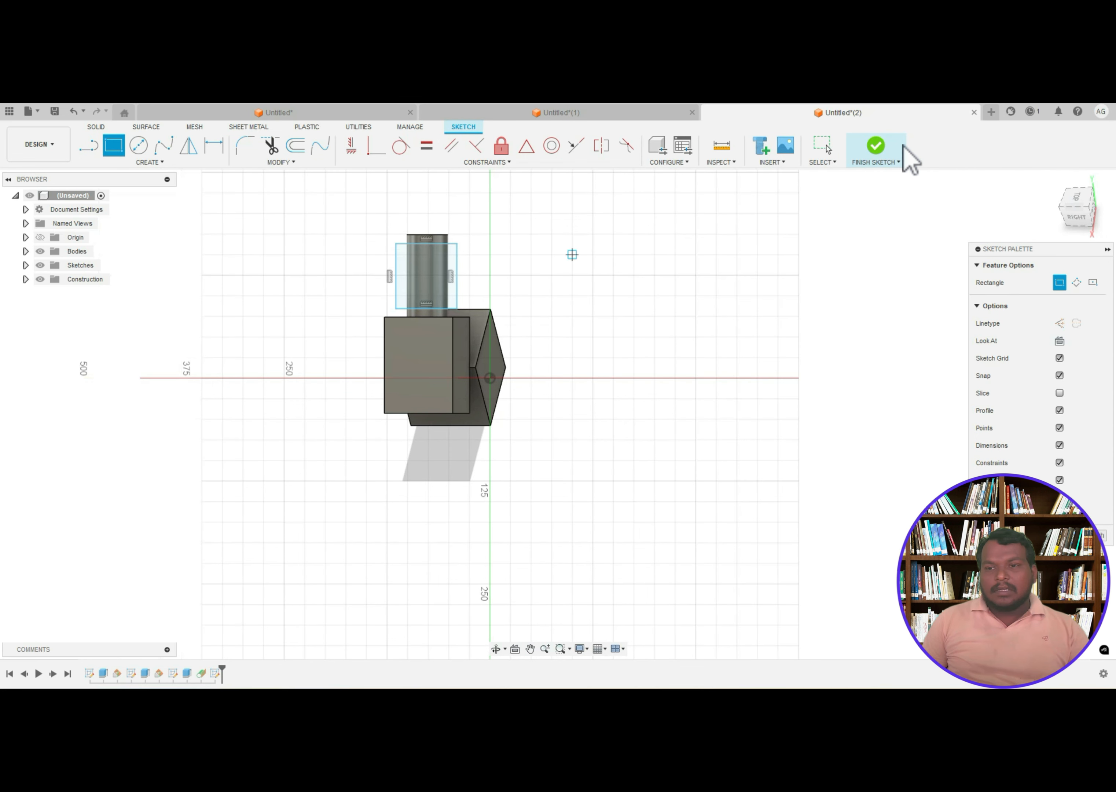
{"action": "key", "text": "Escape"}
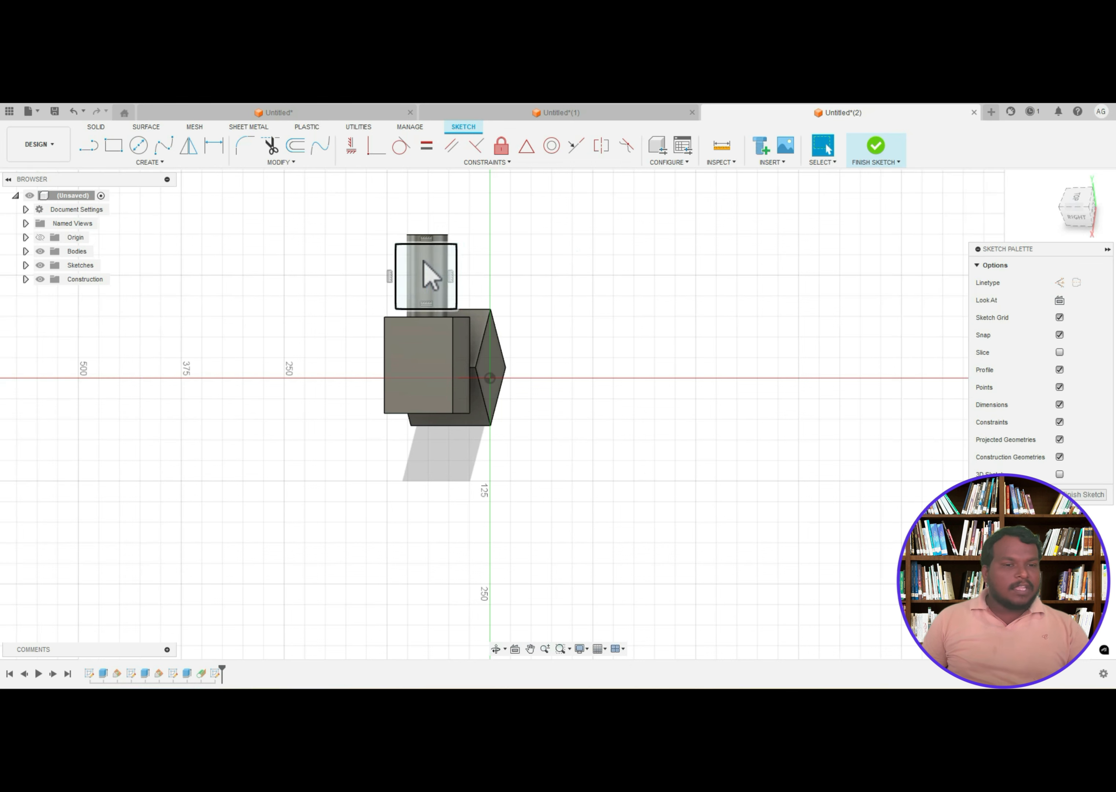
- Dimension the rectangle to 75 mm wide and 80 mm high and finish the sketch
{"action": "left_click", "coordinate": [215, 162]}
{"action": "left_click", "coordinate": [417, 244]}
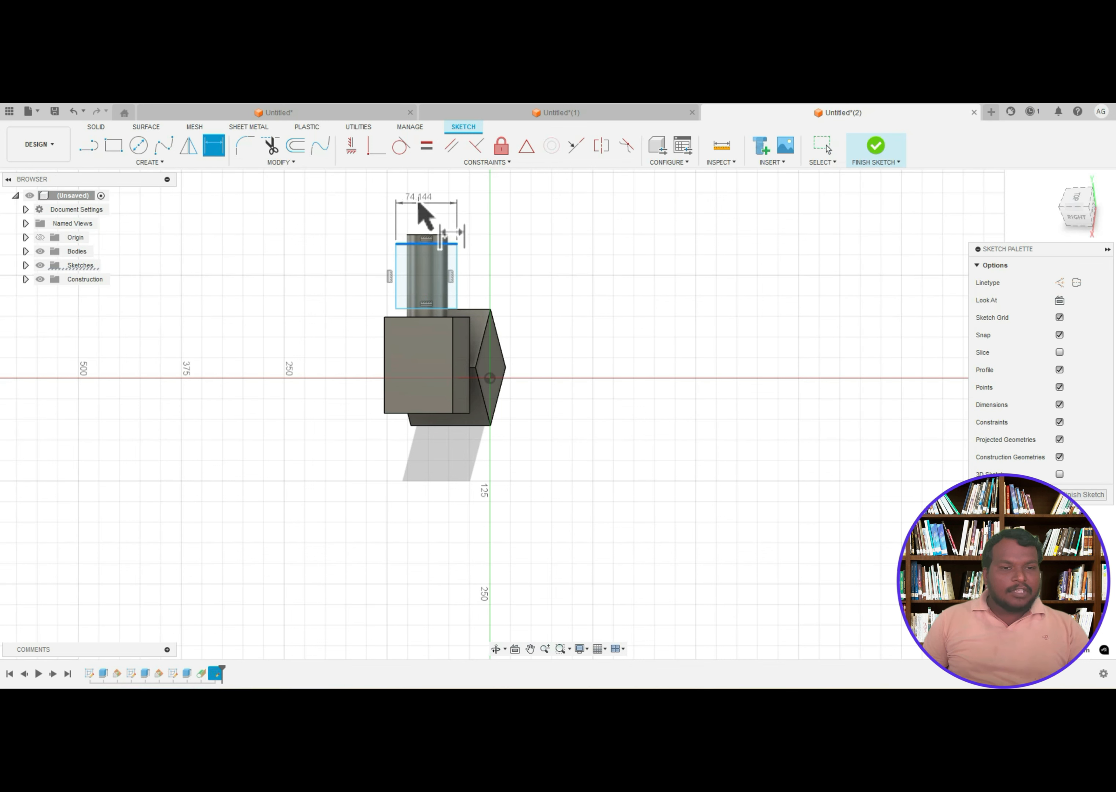
{"action": "left_click", "coordinate": [419, 203]}
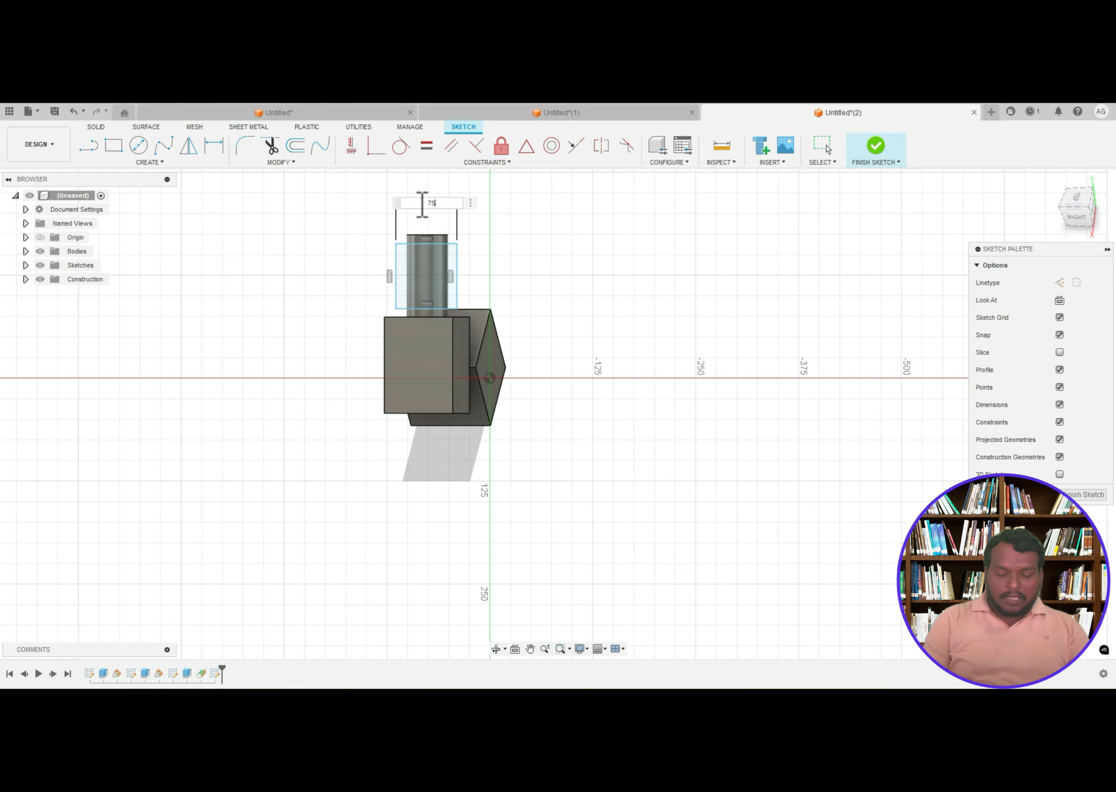
{"action": "key", "text": "Return"}
{"action": "left_click", "coordinate": [396, 269]}
{"action": "left_click", "coordinate": [365, 269]}
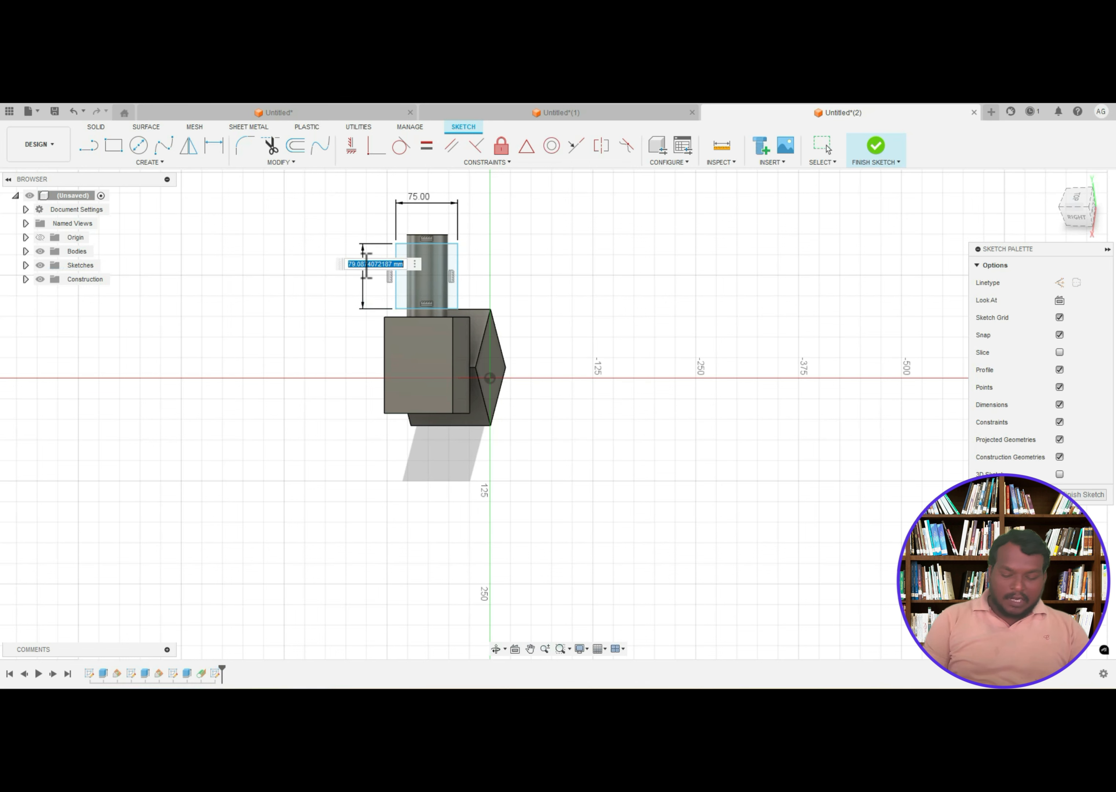
{"action": "key", "text": "Return"}
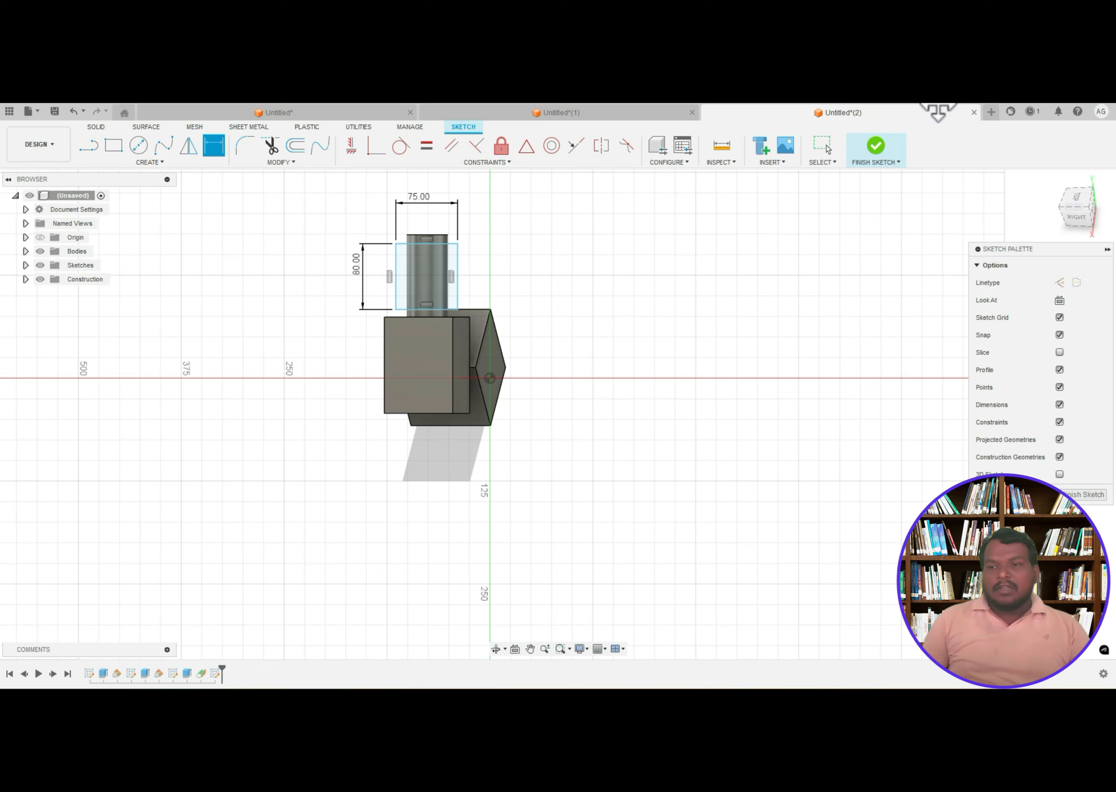
{"action": "left_click", "coordinate": [876, 157]}
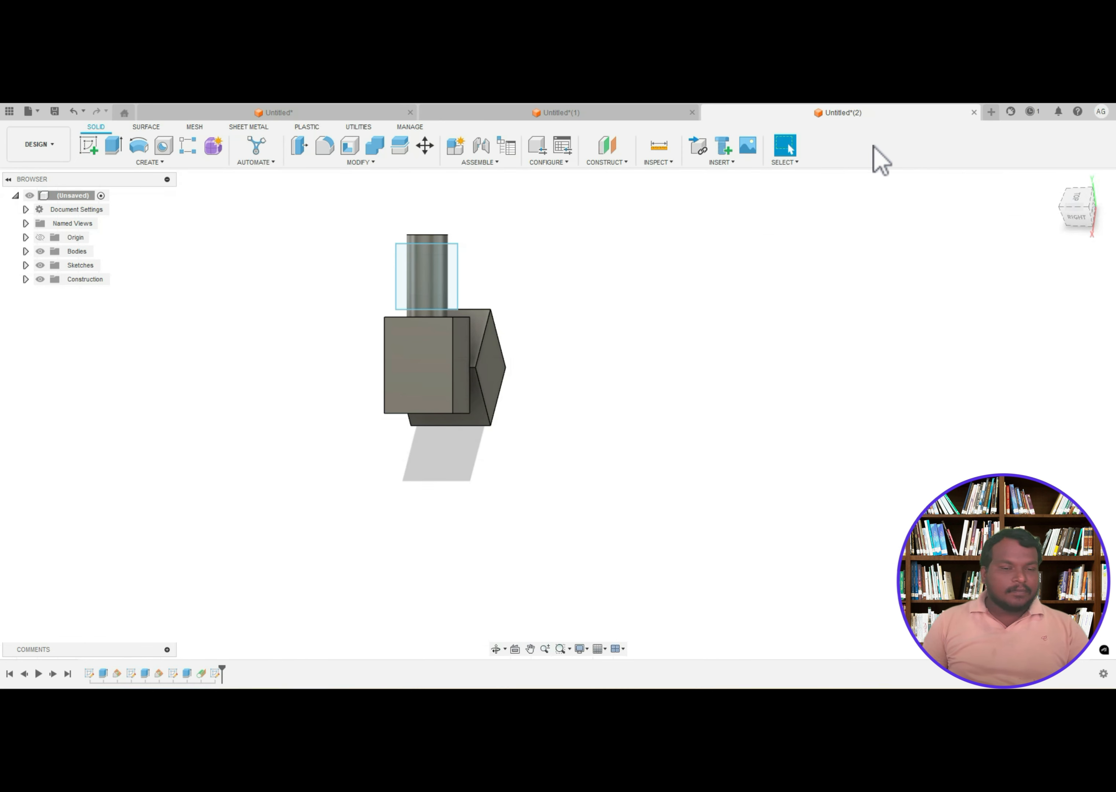
- Extrude the rectangle outward from the tangent plane, away from the cylinder, as a new body
{"action": "left_click", "coordinate": [1053, 182]}
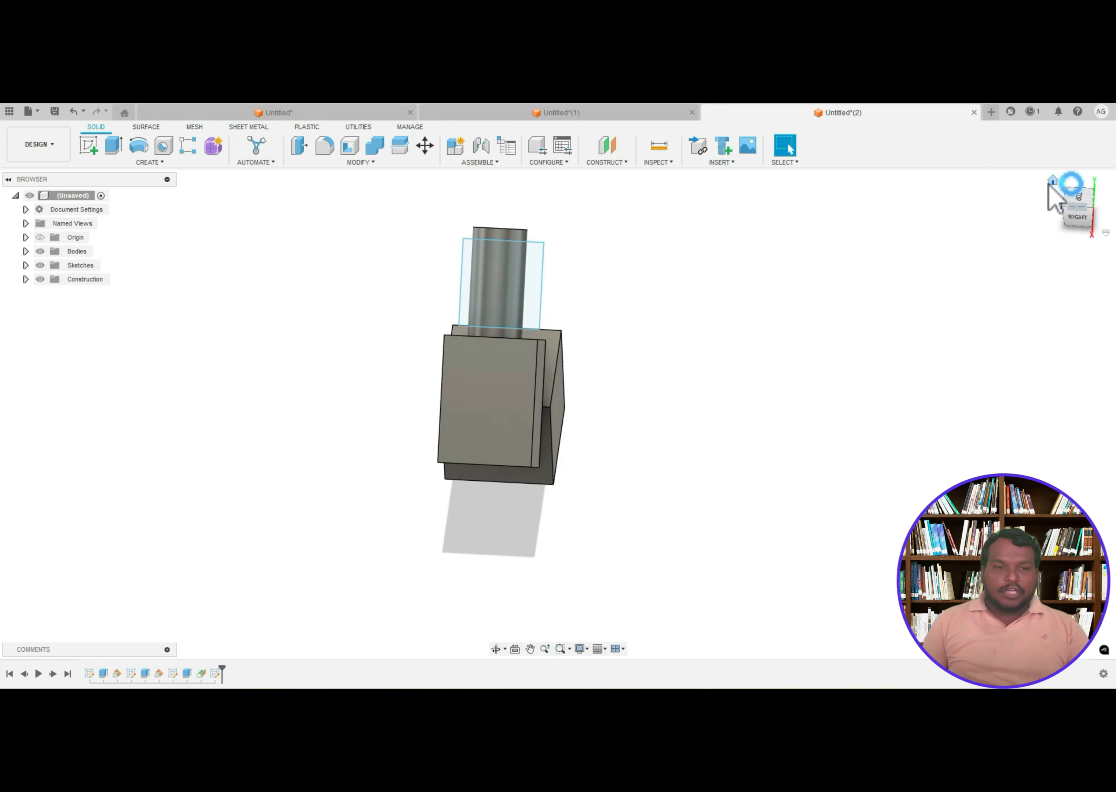
{"action": "left_click", "coordinate": [114, 146]}
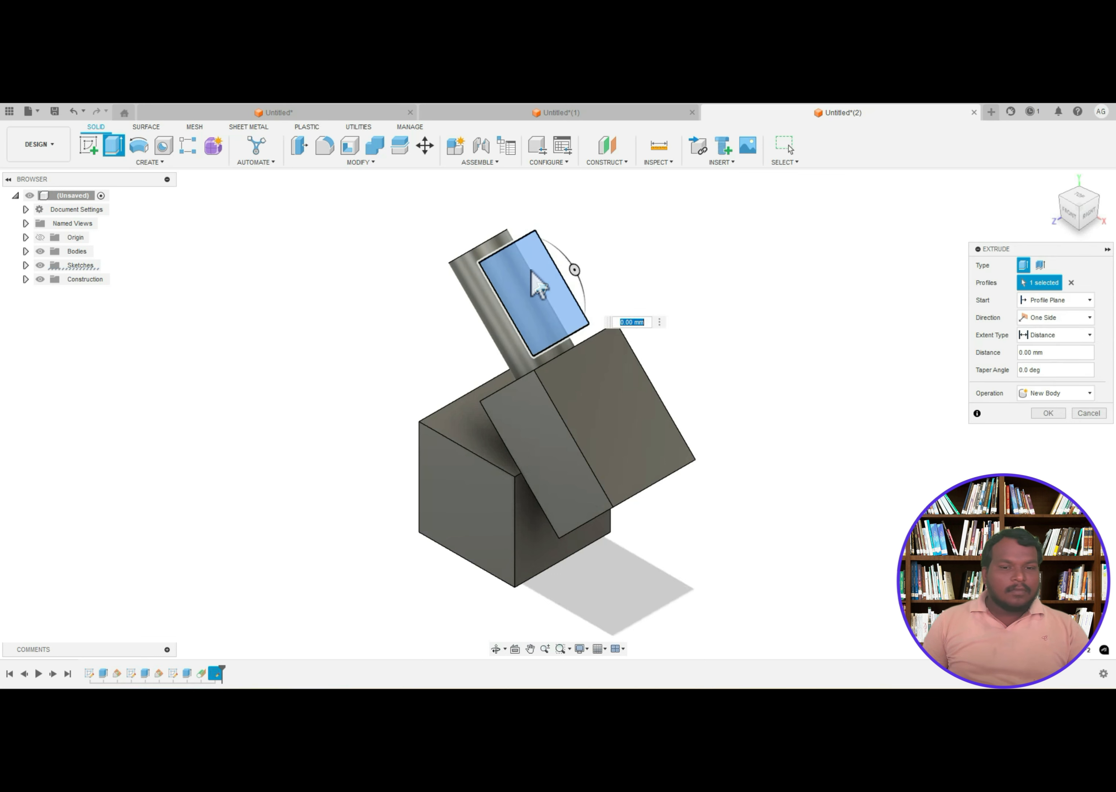
{"action": "left_click_drag", "start_coordinate": [541, 286], "coordinate": [623, 269]}
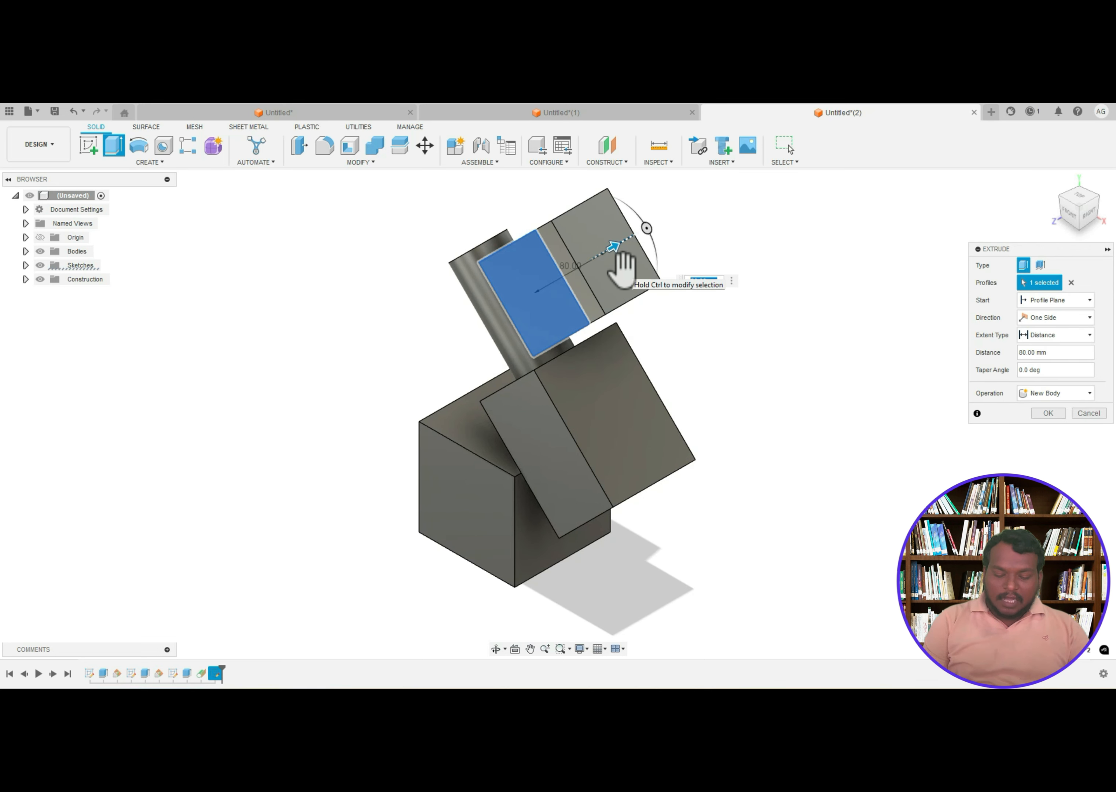
{"action": "key", "text": "Return"}
{"action": "left_click", "coordinate": [1053, 182]}
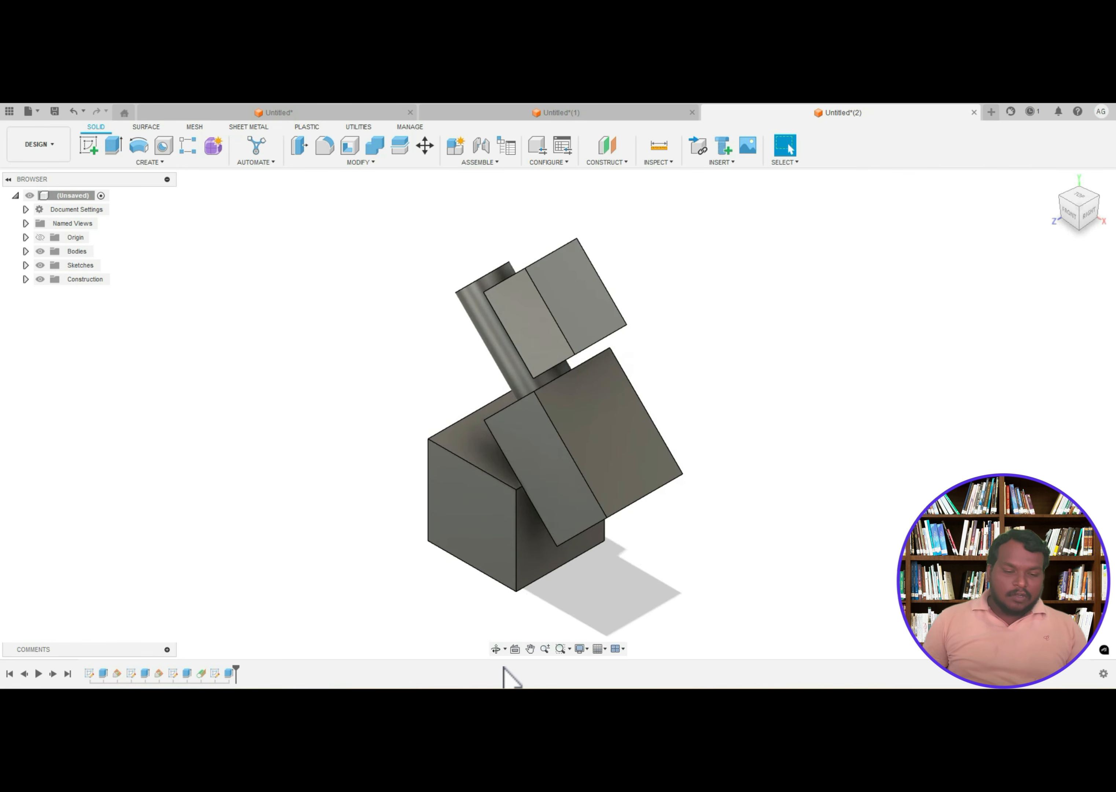
- Try a midplane between two adjacent faces of the uppermost box, the one resting against the cylinder
{"action": "left_click", "coordinate": [495, 649]}
{"action": "left_click_drag", "start_coordinate": [457, 582], "coordinate": [286, 502]}
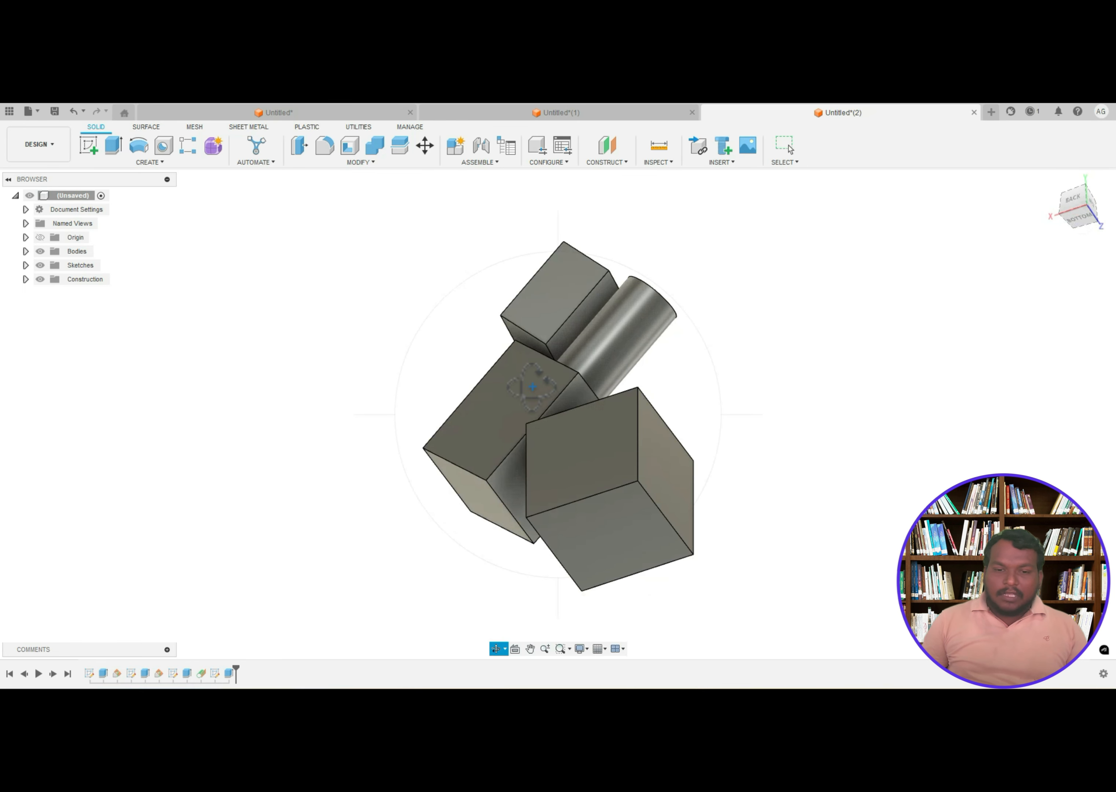
{"action": "scroll", "coordinate": [599, 307], "scroll_direction": "up", "scroll_amount": 5}
{"action": "left_click_drag", "start_coordinate": [547, 412], "coordinate": [618, 327]}
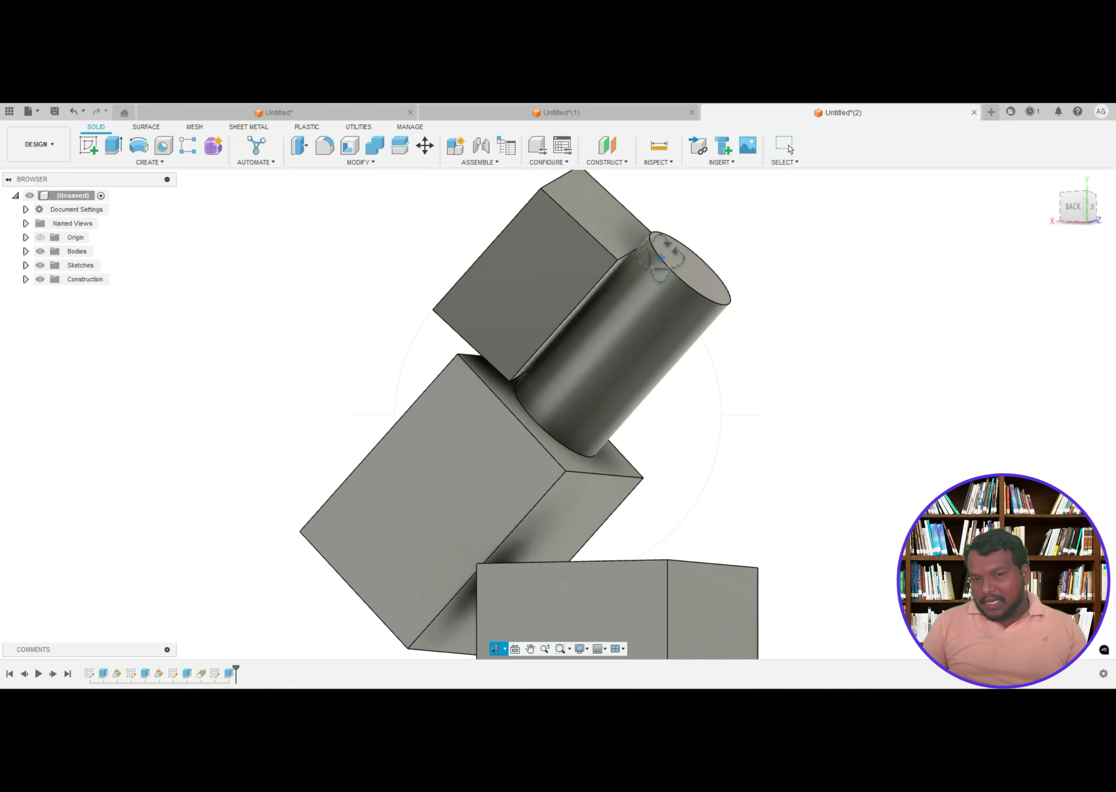
{"action": "scroll", "coordinate": [618, 256], "scroll_direction": "up", "scroll_amount": 3}
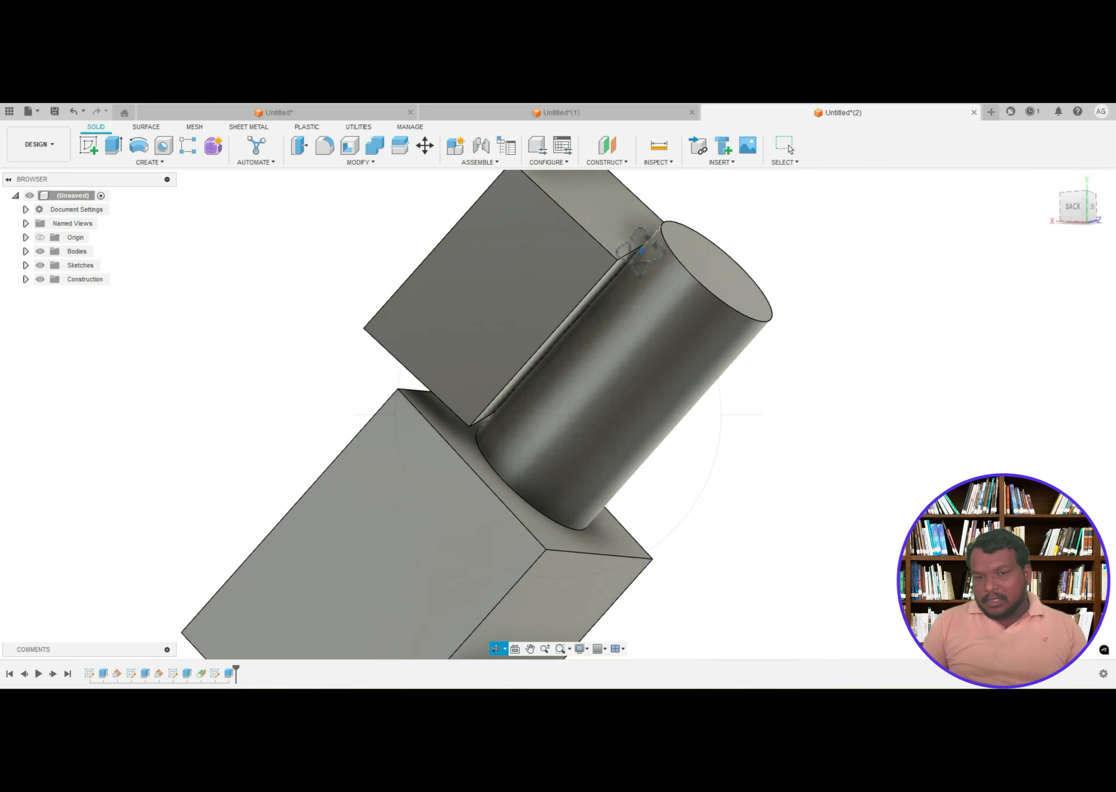
{"action": "scroll", "coordinate": [622, 314], "scroll_direction": "down", "scroll_amount": 2}
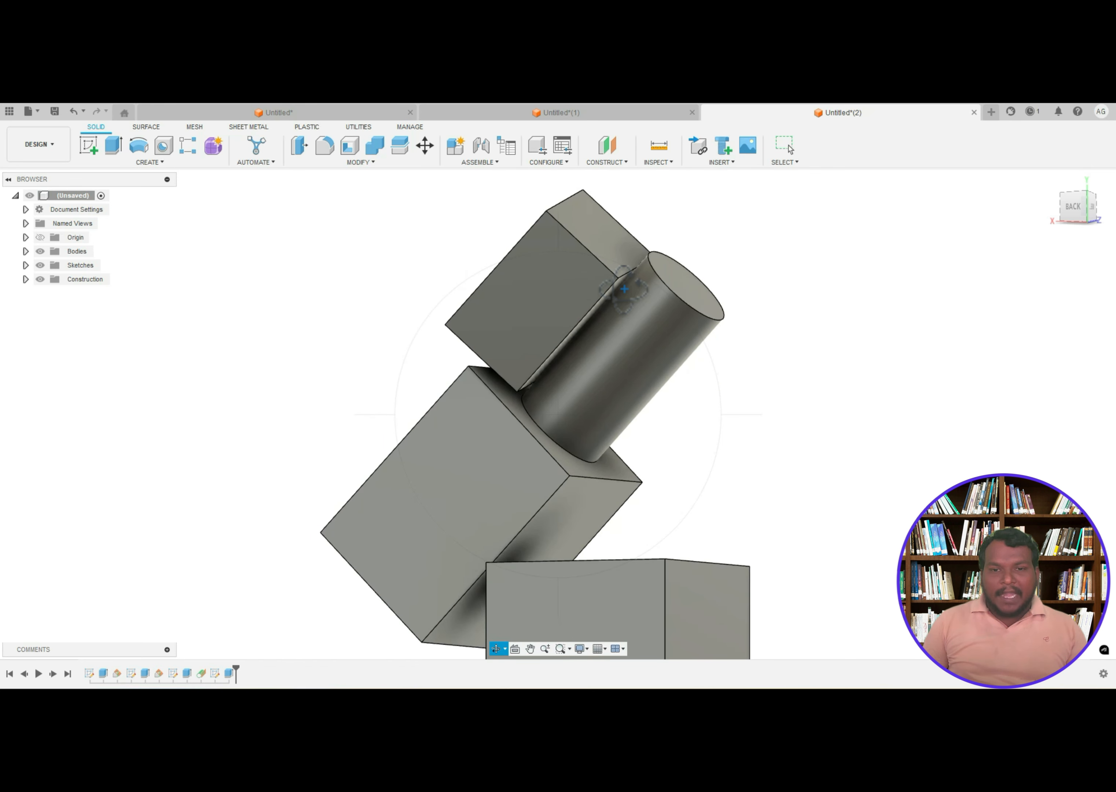
{"action": "left_click", "coordinate": [610, 161]}
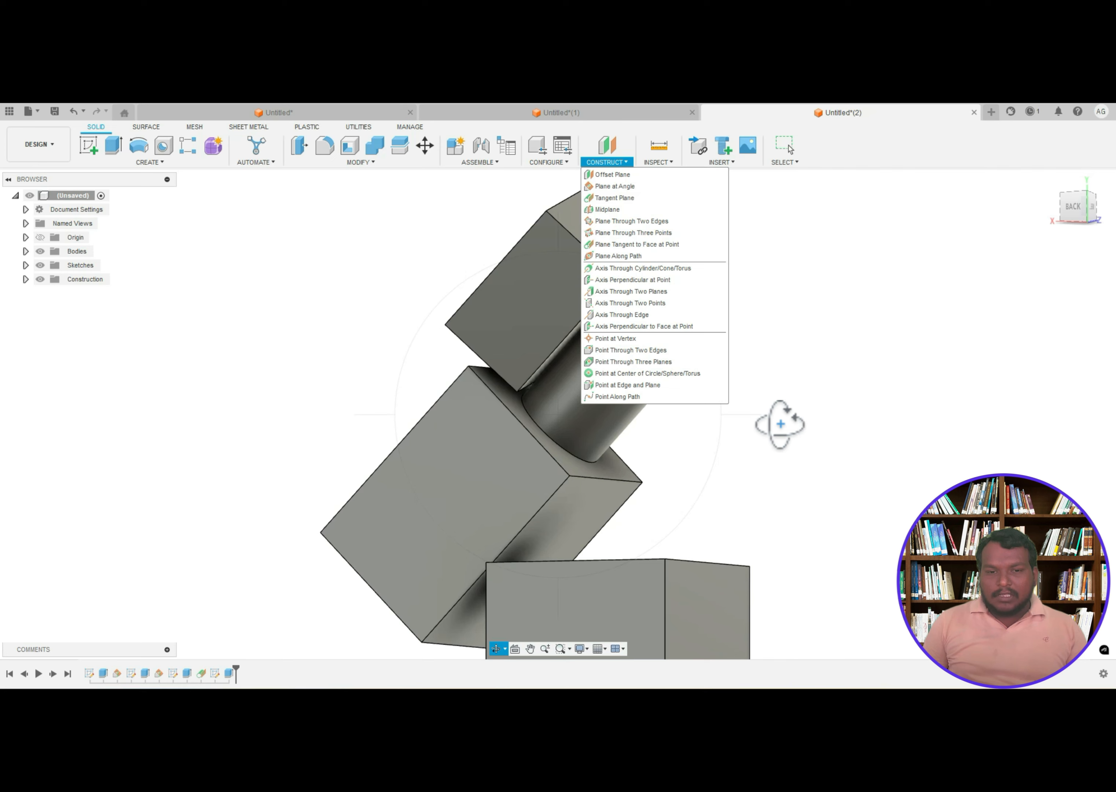
{"action": "middle_click_drag", "start_coordinate": [779, 423], "coordinate": [559, 423]}
{"action": "left_click", "coordinate": [616, 163]}
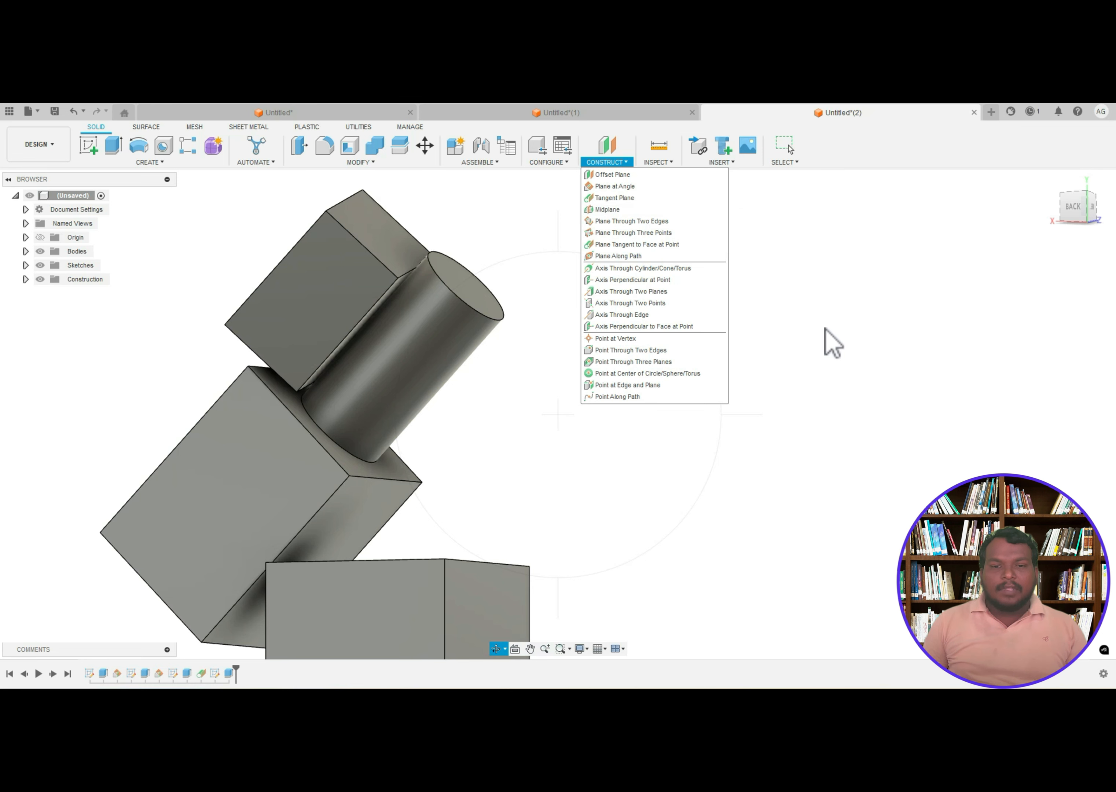
{"action": "left_click", "coordinate": [612, 211]}
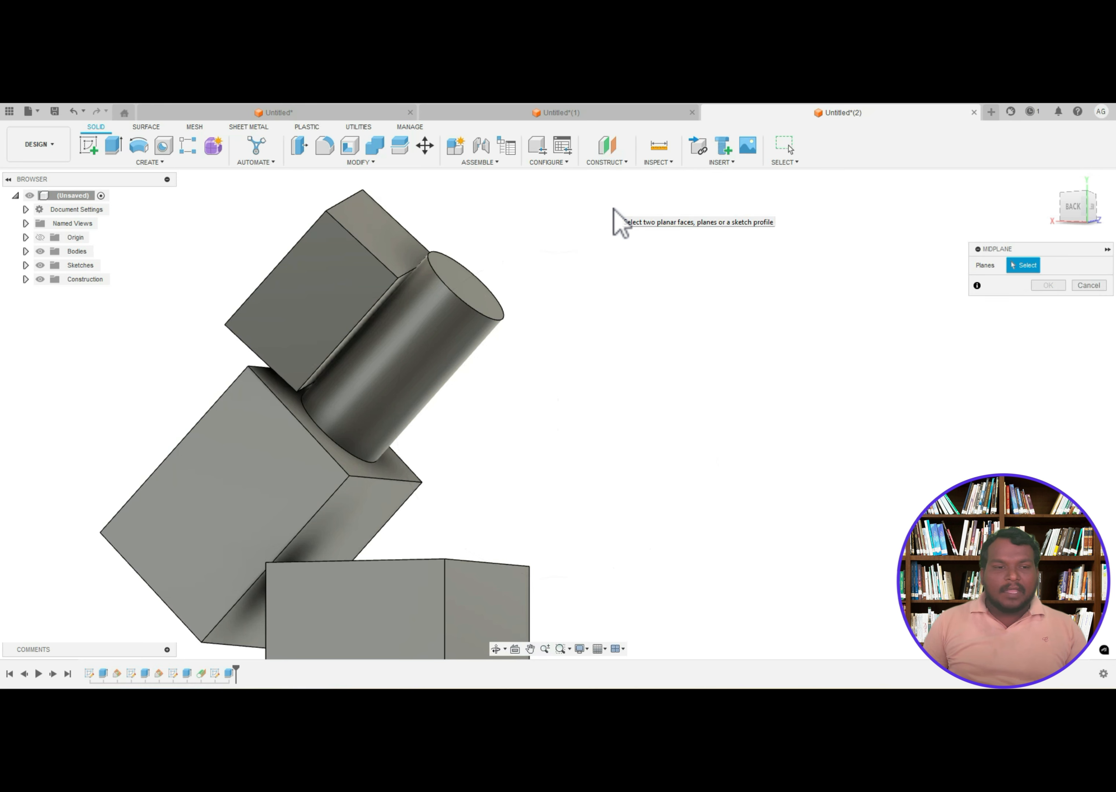
{"action": "left_click", "coordinate": [318, 281]}
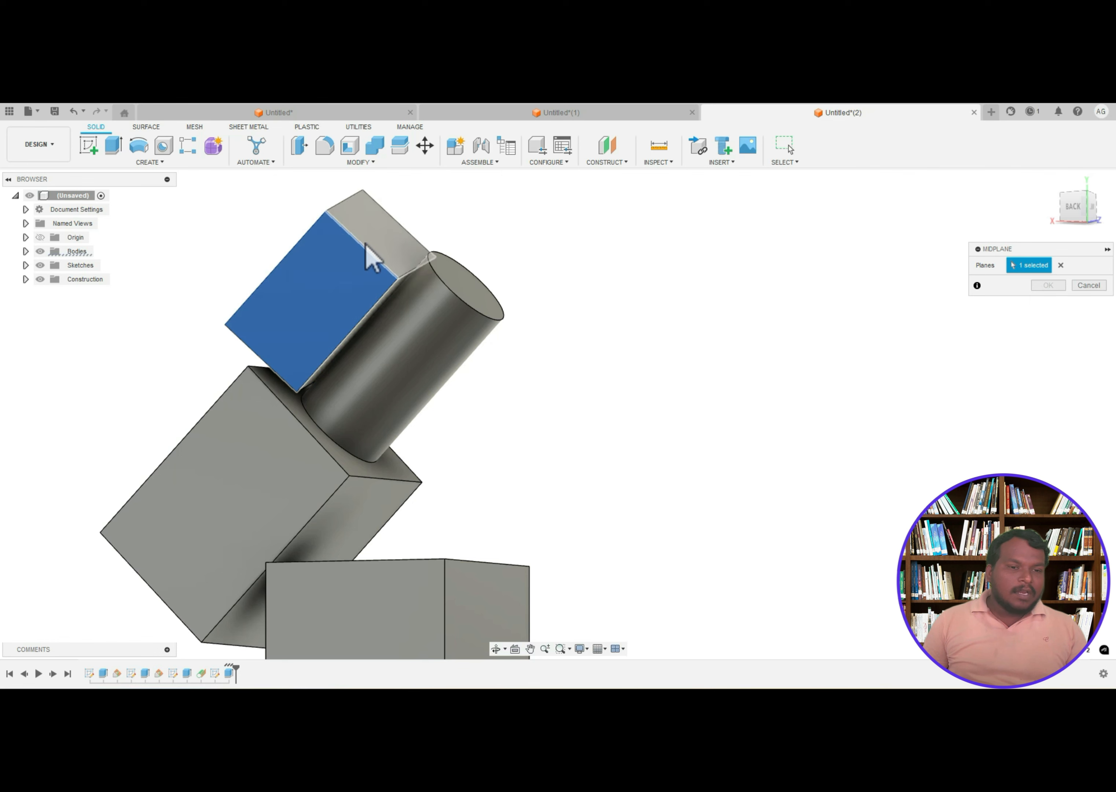
{"action": "left_click", "coordinate": [378, 251]}
{"action": "scroll", "coordinate": [446, 379], "scroll_direction": "down", "scroll_amount": 2}
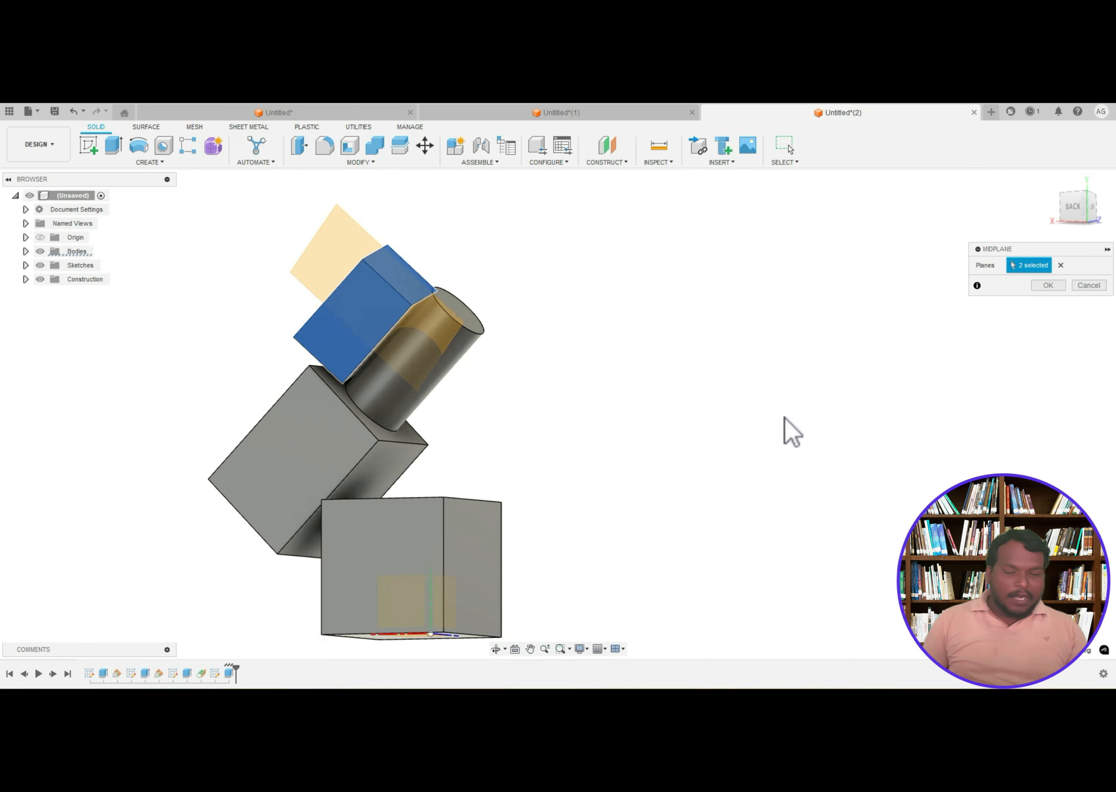
- Examine the midplane preview on the uppermost box from several angles, tracing how it bisects the corner between the two chosen faces
{"action": "left_click", "coordinate": [497, 650]}
{"action": "left_click_drag", "start_coordinate": [503, 523], "coordinate": [489, 480]}
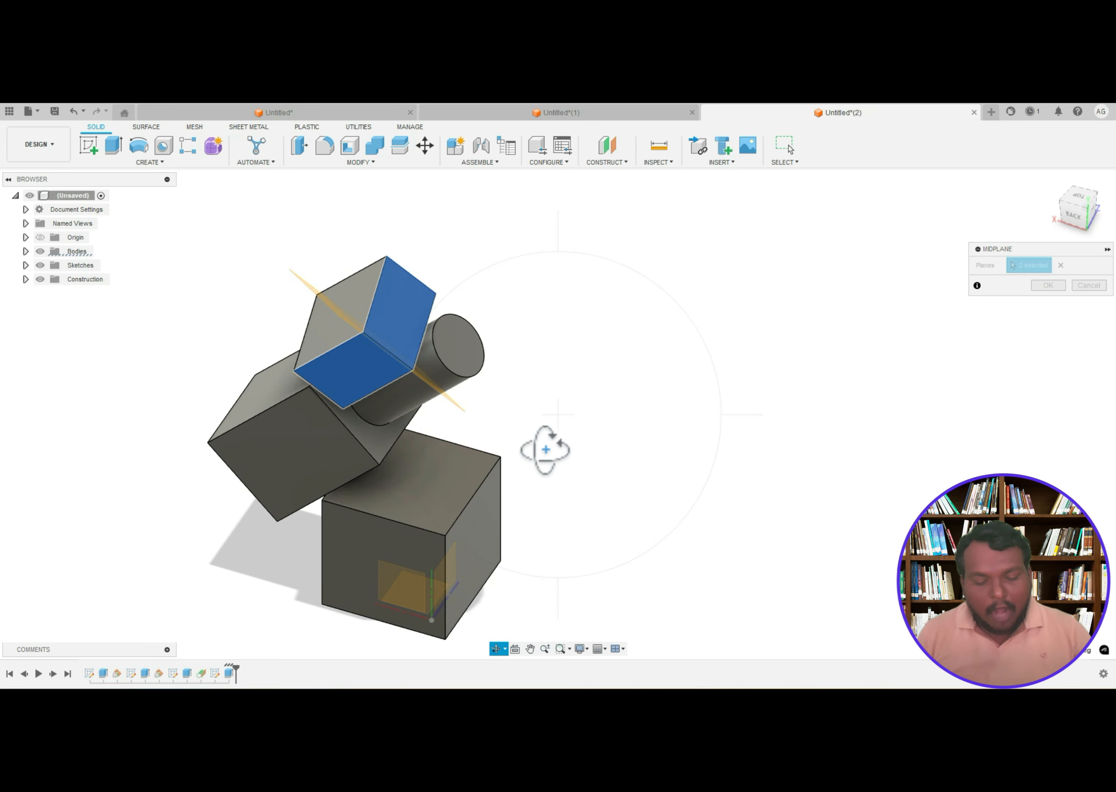
{"action": "key", "text": "Escape"}
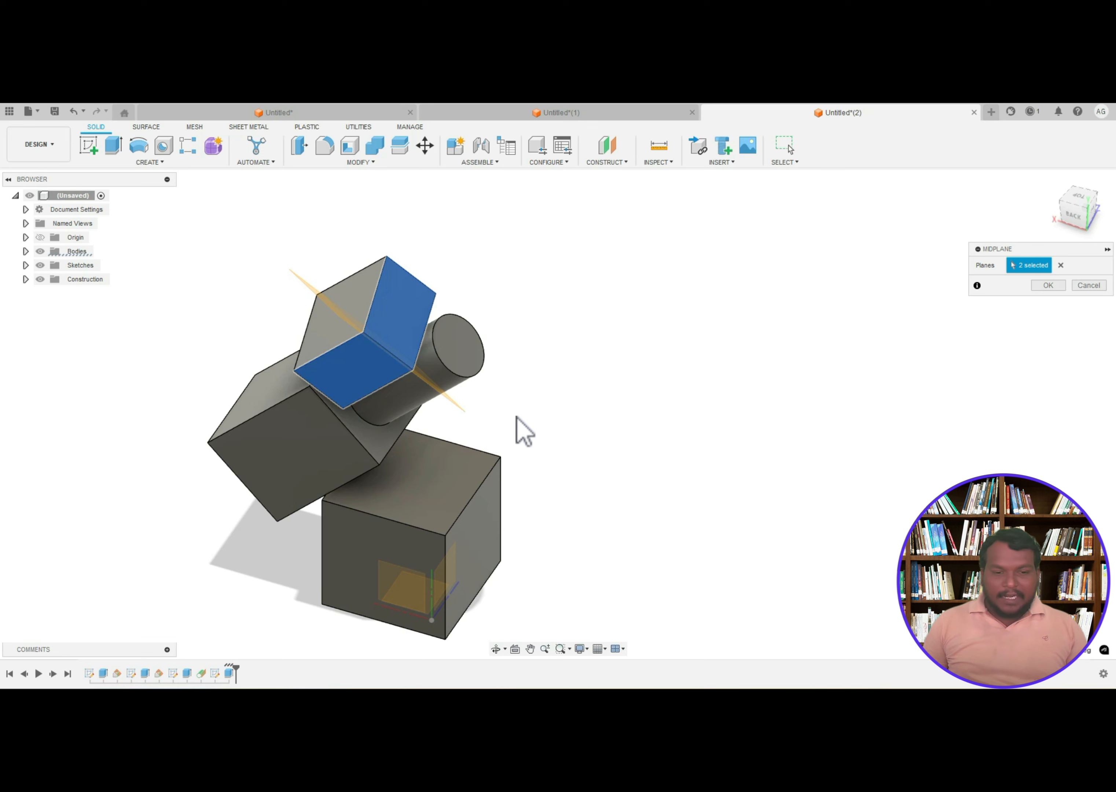
{"action": "left_click", "coordinate": [495, 648]}
{"action": "left_click_drag", "start_coordinate": [506, 497], "coordinate": [565, 466]}
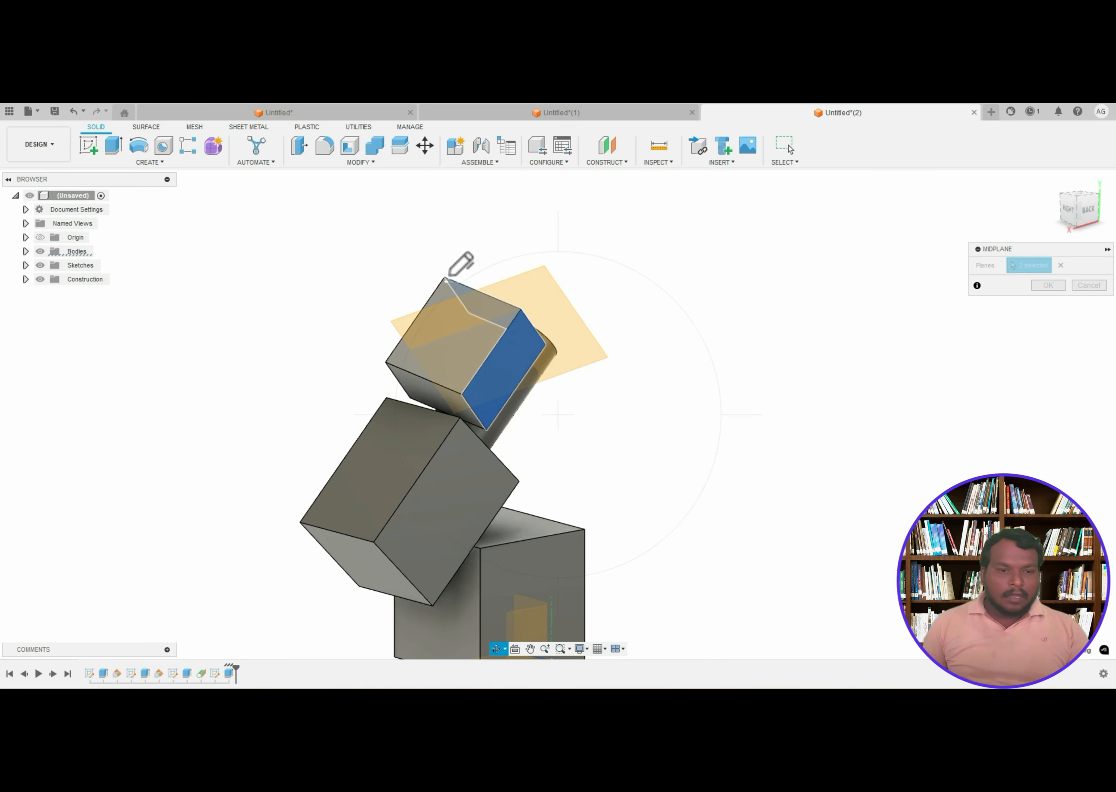
{"action": "mouse_move", "coordinate": [445, 278]}
{"action": "left_mouse_down"}
{"action": "mouse_move", "coordinate": [520, 311]}
{"action": "mouse_move", "coordinate": [463, 390]}
{"action": "mouse_move", "coordinate": [454, 291]}
{"action": "left_mouse_up"}
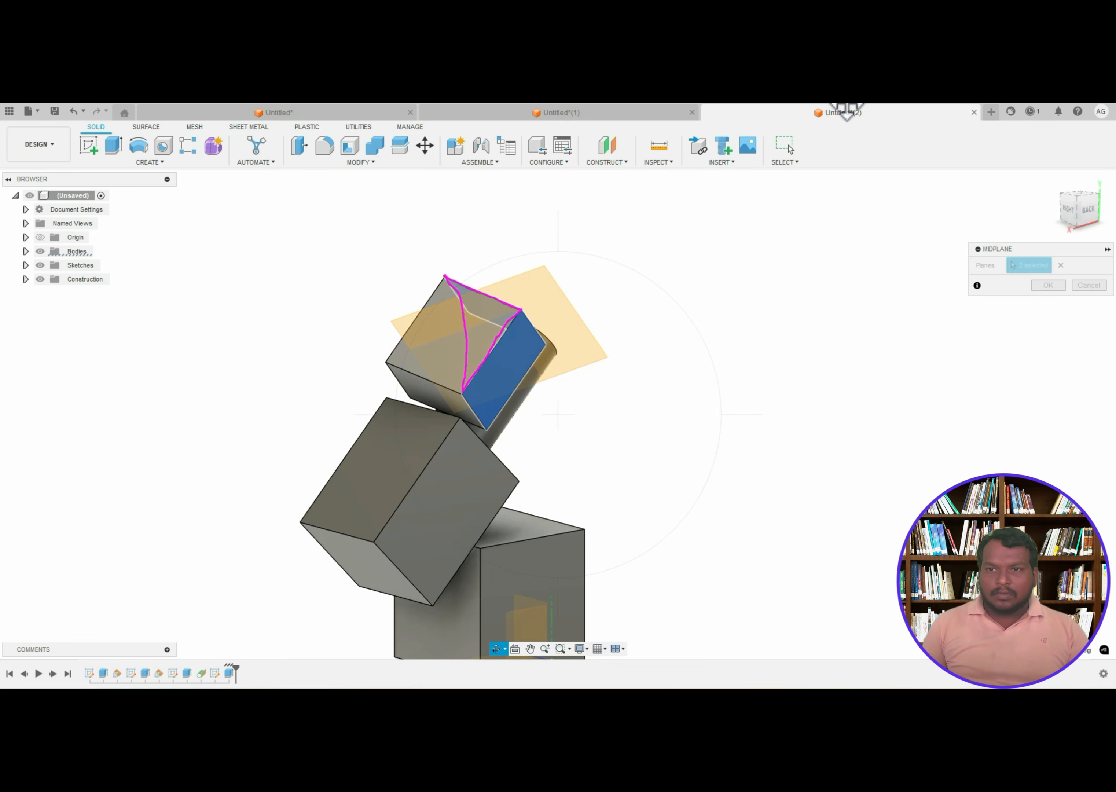
{"action": "left_click", "coordinate": [853, 104]}
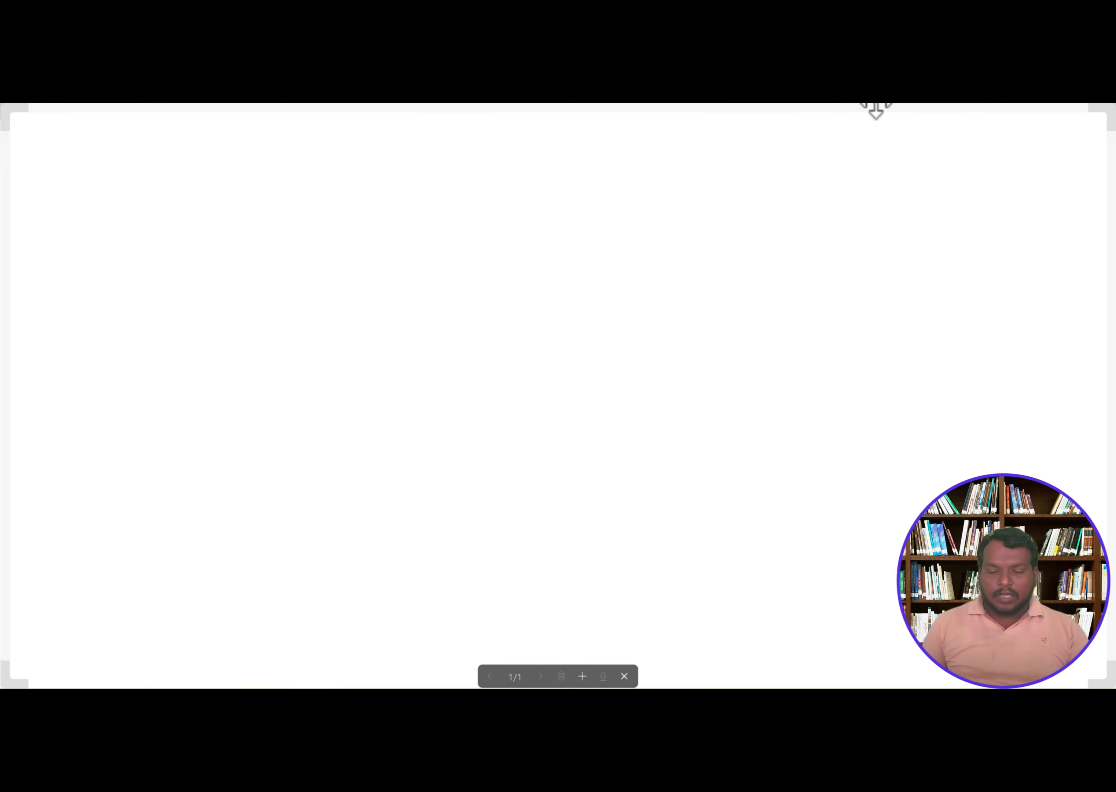
{"action": "left_click", "coordinate": [1043, 103]}
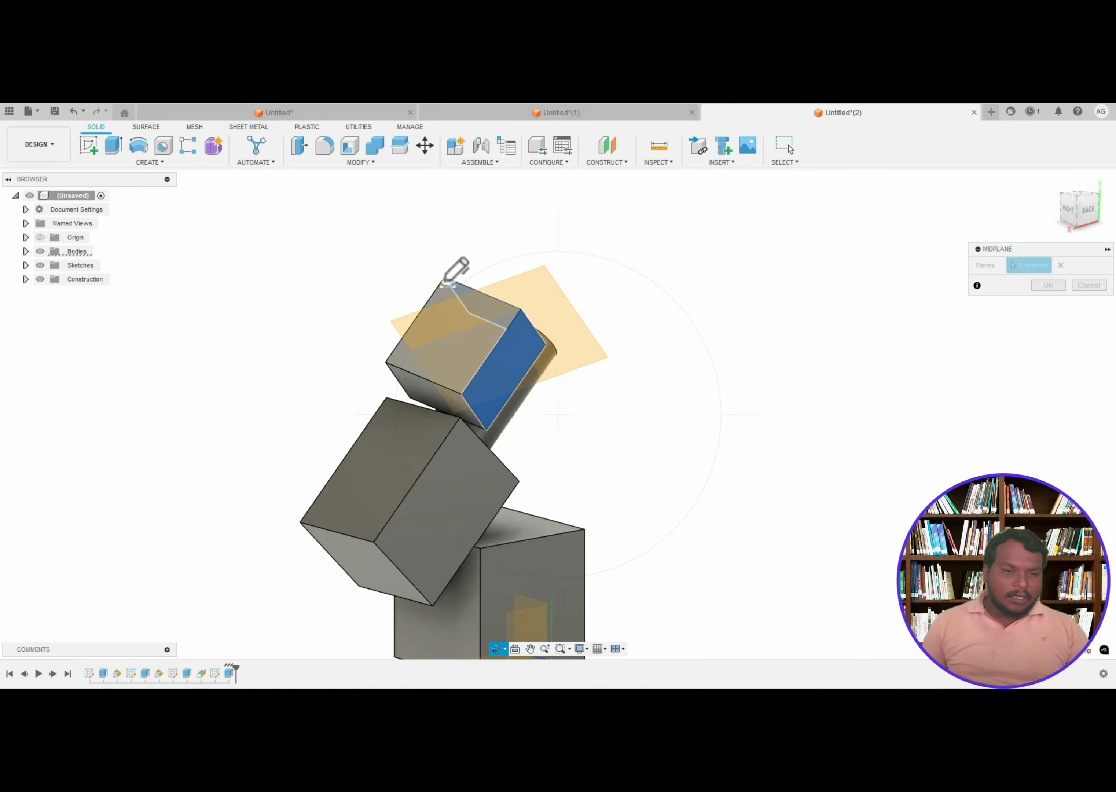
{"action": "mouse_move", "coordinate": [445, 277]}
{"action": "left_mouse_down"}
{"action": "mouse_move", "coordinate": [518, 309]}
{"action": "mouse_move", "coordinate": [466, 389]}
{"action": "left_mouse_up"}
{"action": "mouse_move", "coordinate": [446, 279]}
{"action": "left_mouse_down"}
{"action": "mouse_move", "coordinate": [456, 396]}
{"action": "mouse_move", "coordinate": [464, 387]}
{"action": "left_mouse_up"}
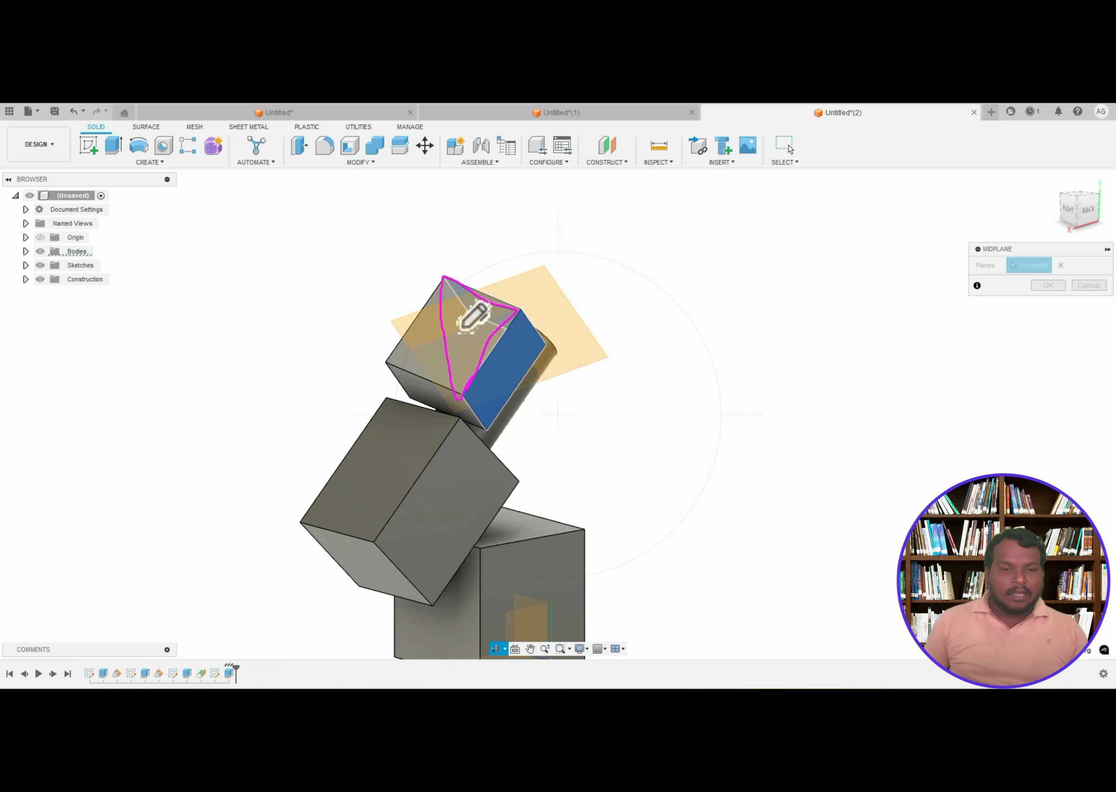
{"action": "left_click_drag", "start_coordinate": [518, 311], "coordinate": [438, 342]}
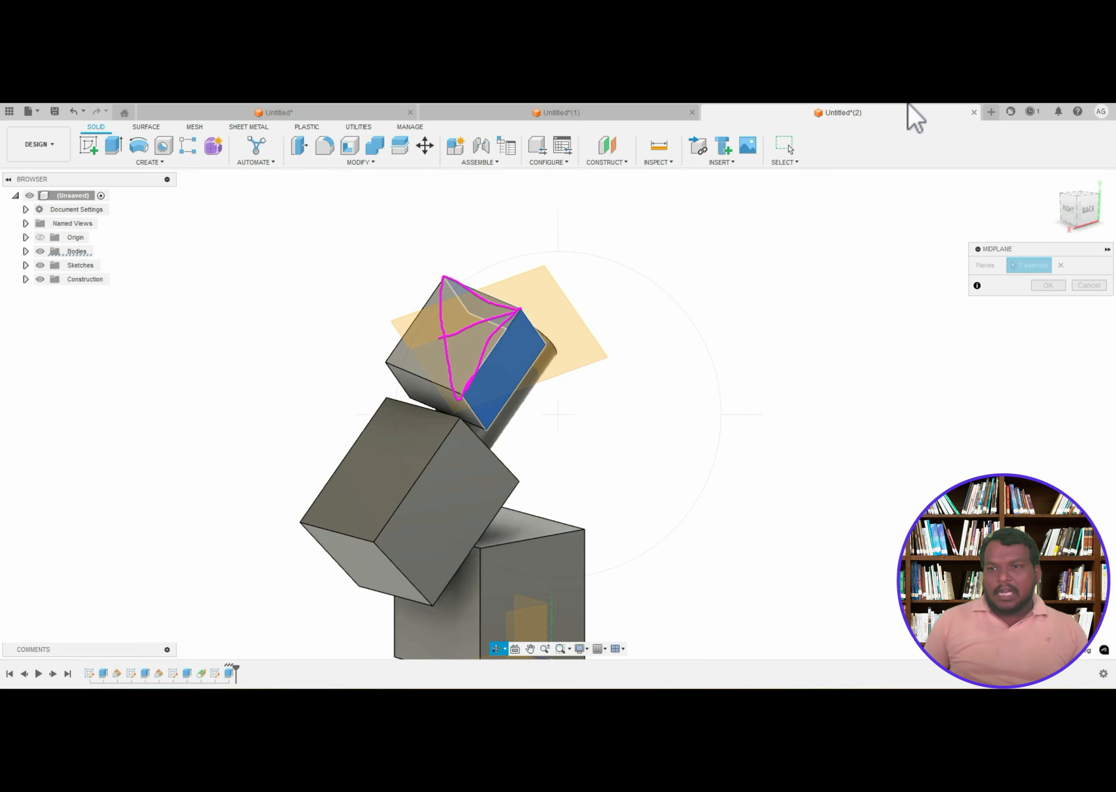
{"action": "left_click", "coordinate": [938, 104]}
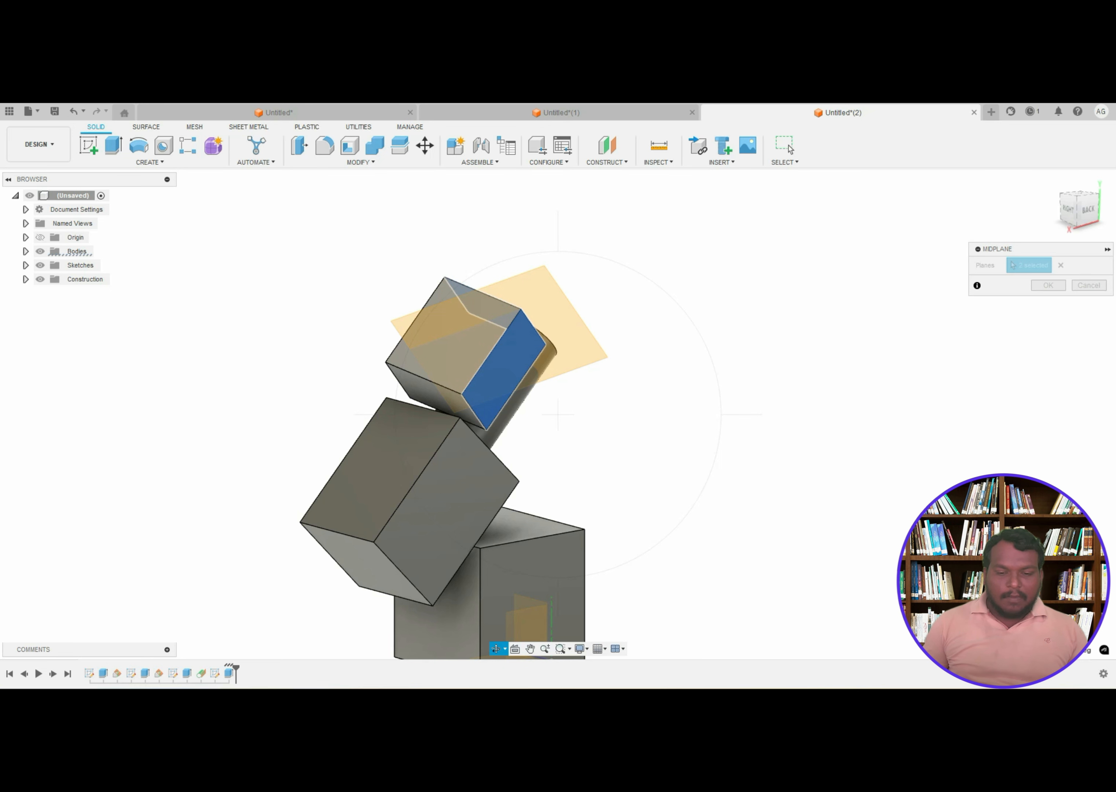
- Clear the chosen faces and try a midplane between two adjacent side faces of the slanted box
{"action": "mouse_move", "coordinate": [638, 363]}
{"action": "middle_mouse_down", "text": "shift"}
{"action": "mouse_move", "coordinate": [685, 426]}
{"action": "mouse_move", "coordinate": [710, 389]}
{"action": "mouse_move", "coordinate": [683, 358]}
{"action": "mouse_move", "coordinate": [618, 373]}
{"action": "middle_mouse_up", "text": "shift"}
{"action": "middle_click_drag", "start_coordinate": [879, 309], "coordinate": [610, 396]}
{"action": "scroll", "coordinate": [440, 452], "scroll_direction": "down", "scroll_amount": 5}
{"action": "scroll", "coordinate": [485, 449], "scroll_direction": "down", "scroll_amount": 1}
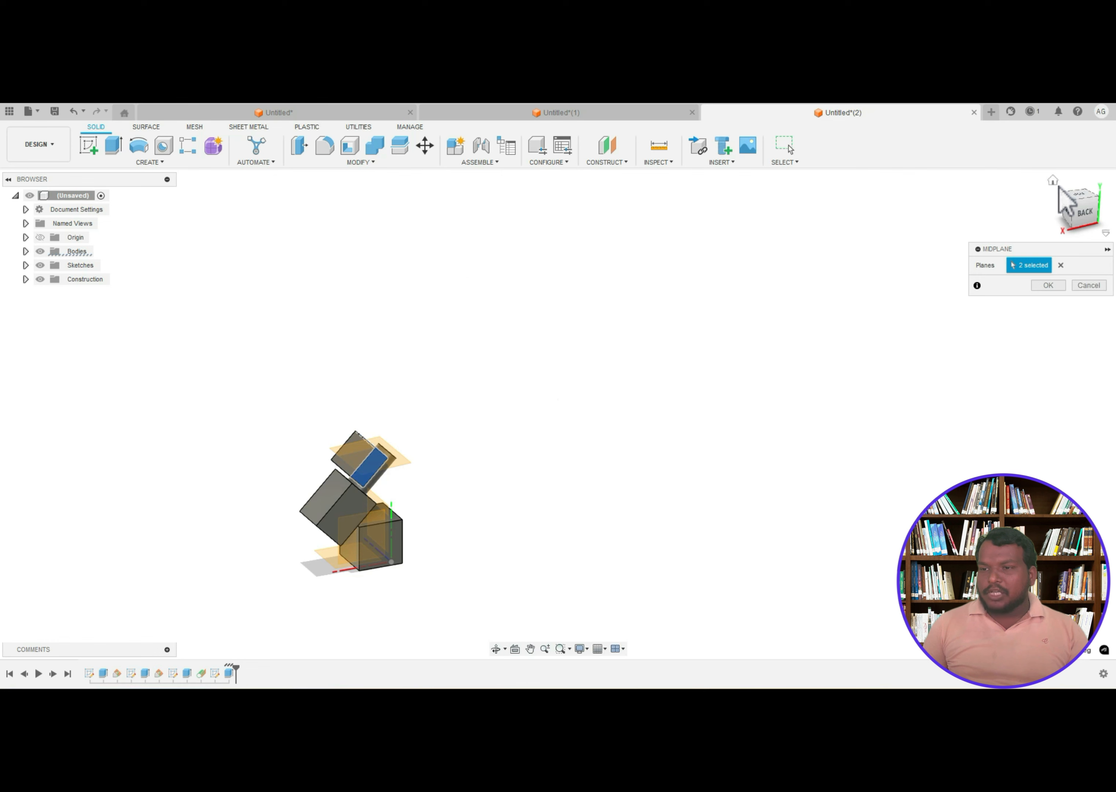
{"action": "left_click", "coordinate": [1053, 183]}
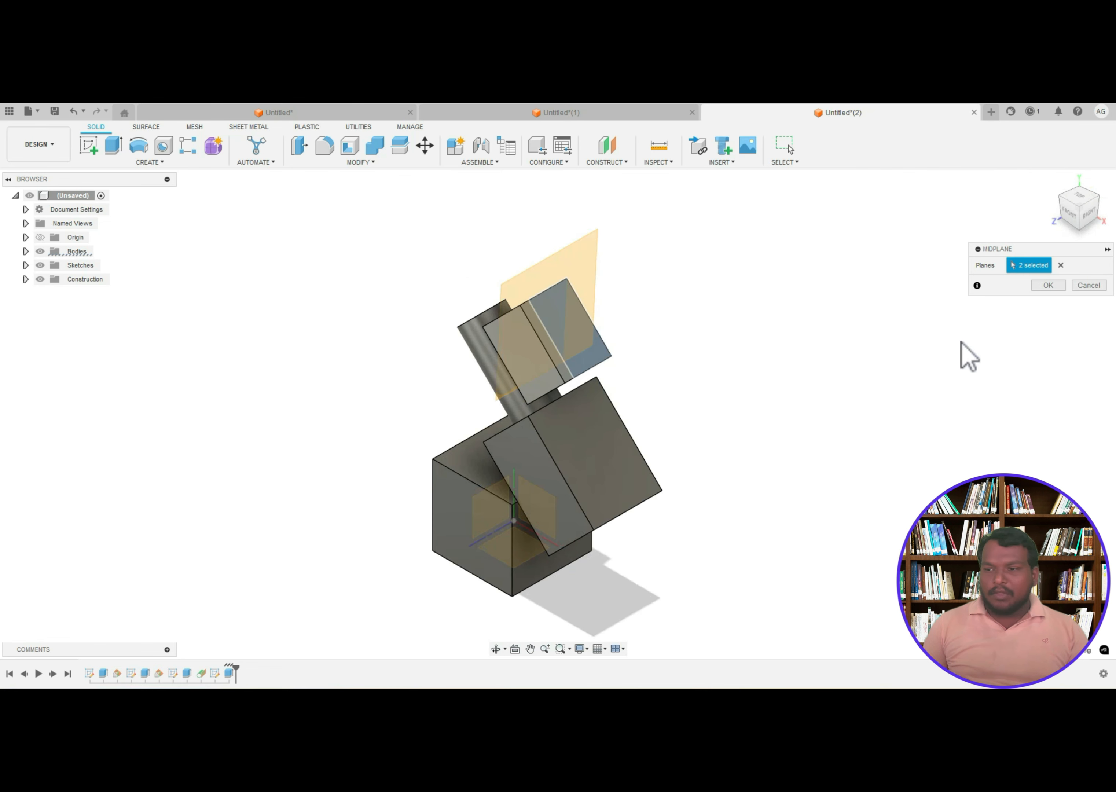
{"action": "left_click", "coordinate": [1060, 265]}
{"action": "left_click", "coordinate": [539, 468]}
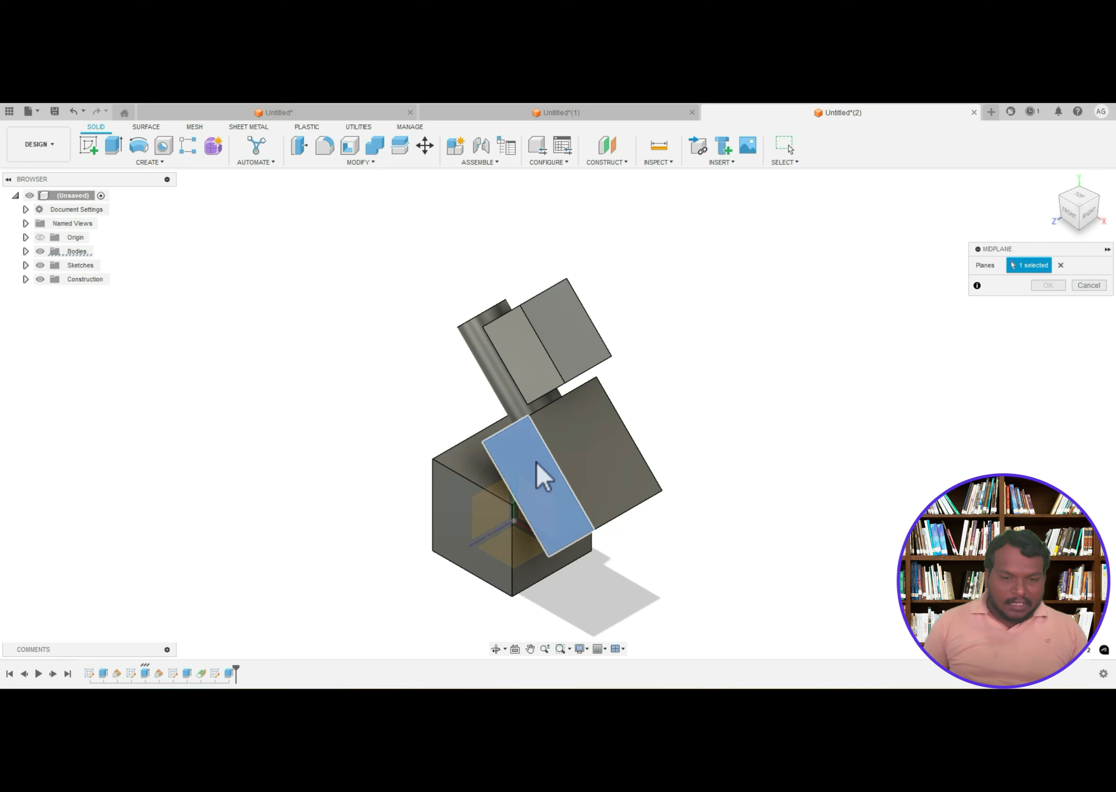
{"action": "left_click", "coordinate": [604, 444]}
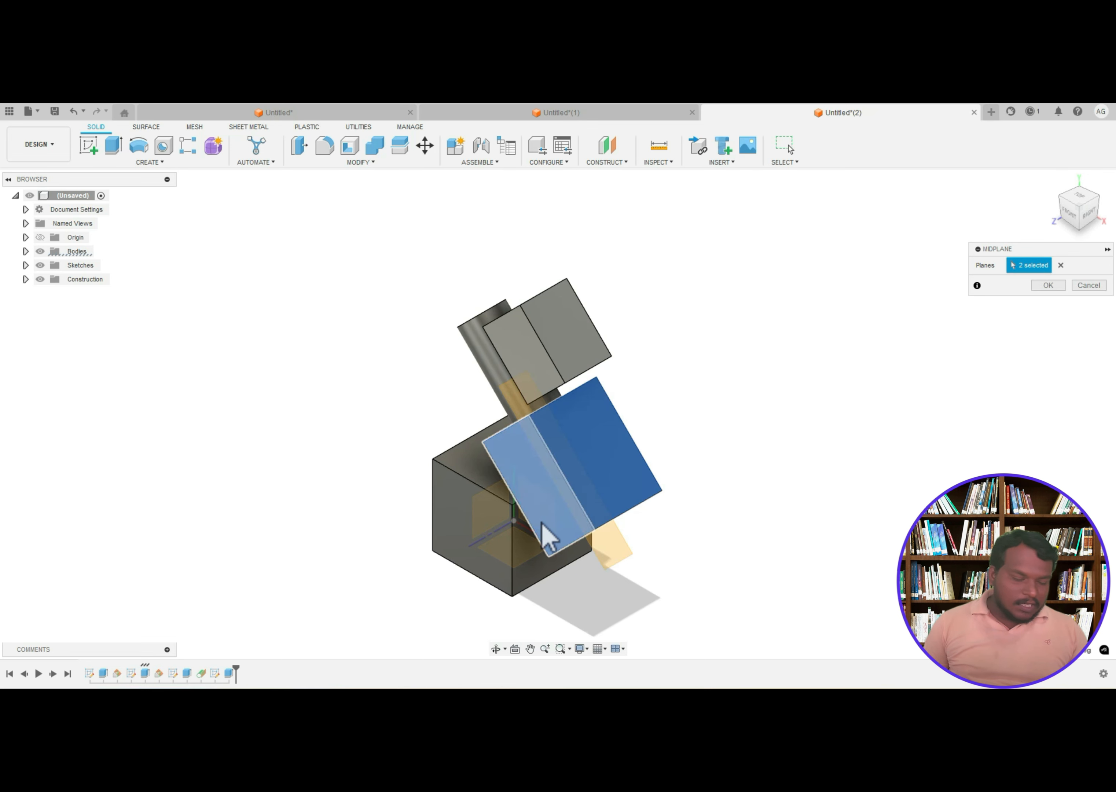
{"action": "left_click", "coordinate": [501, 652]}
{"action": "left_click_drag", "start_coordinate": [506, 593], "coordinate": [625, 532]}
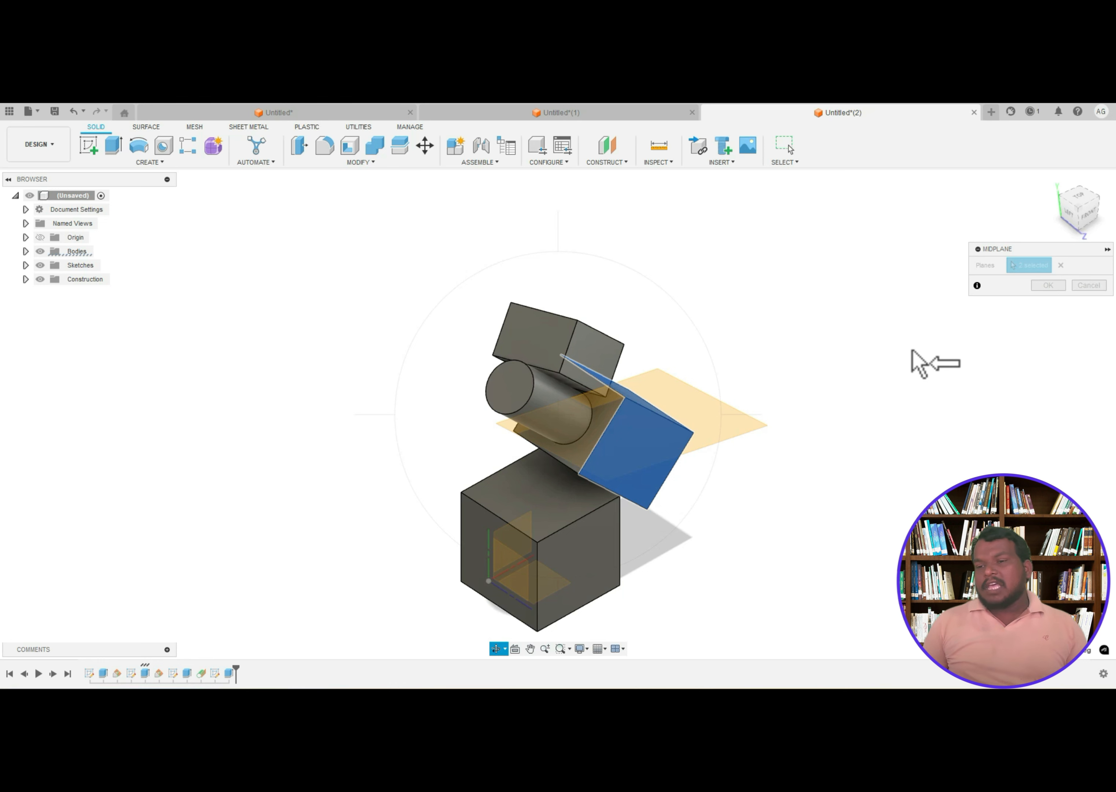
{"action": "key", "text": "Escape"}
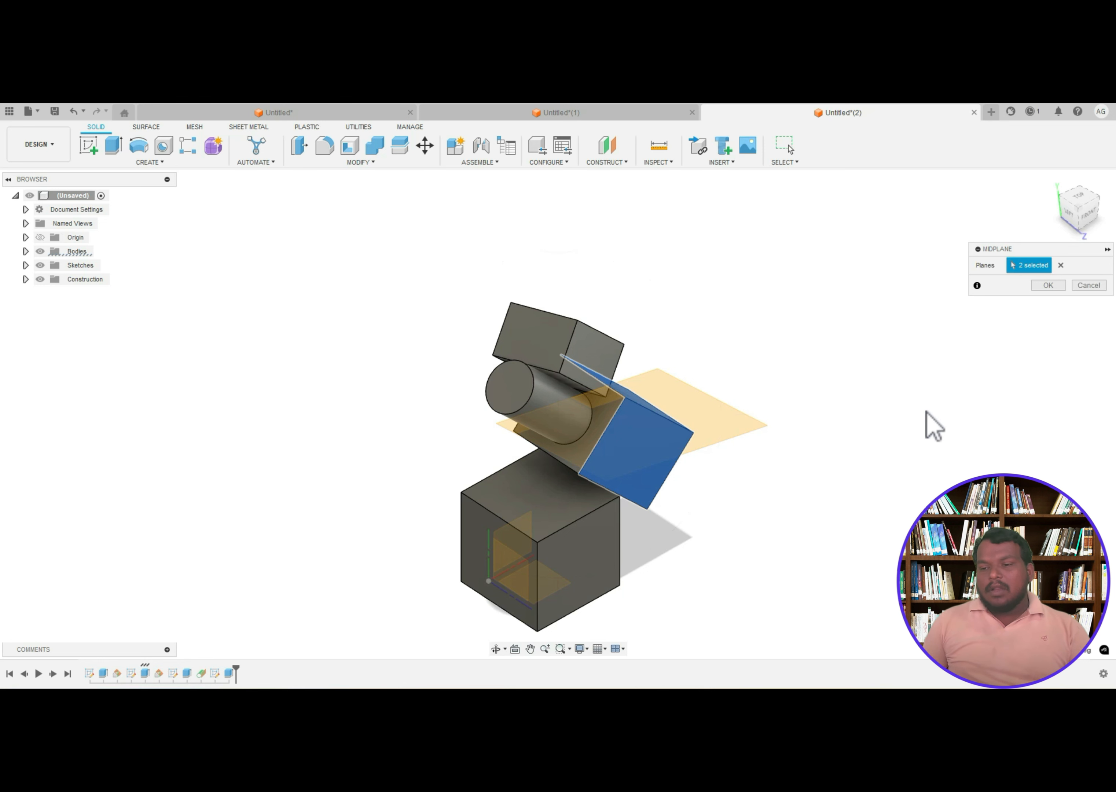
- Try a midplane between a side face of the base box and a face of the slanted box, then cancel the command
{"action": "left_click", "coordinate": [1060, 265]}
{"action": "left_click", "coordinate": [473, 534]}
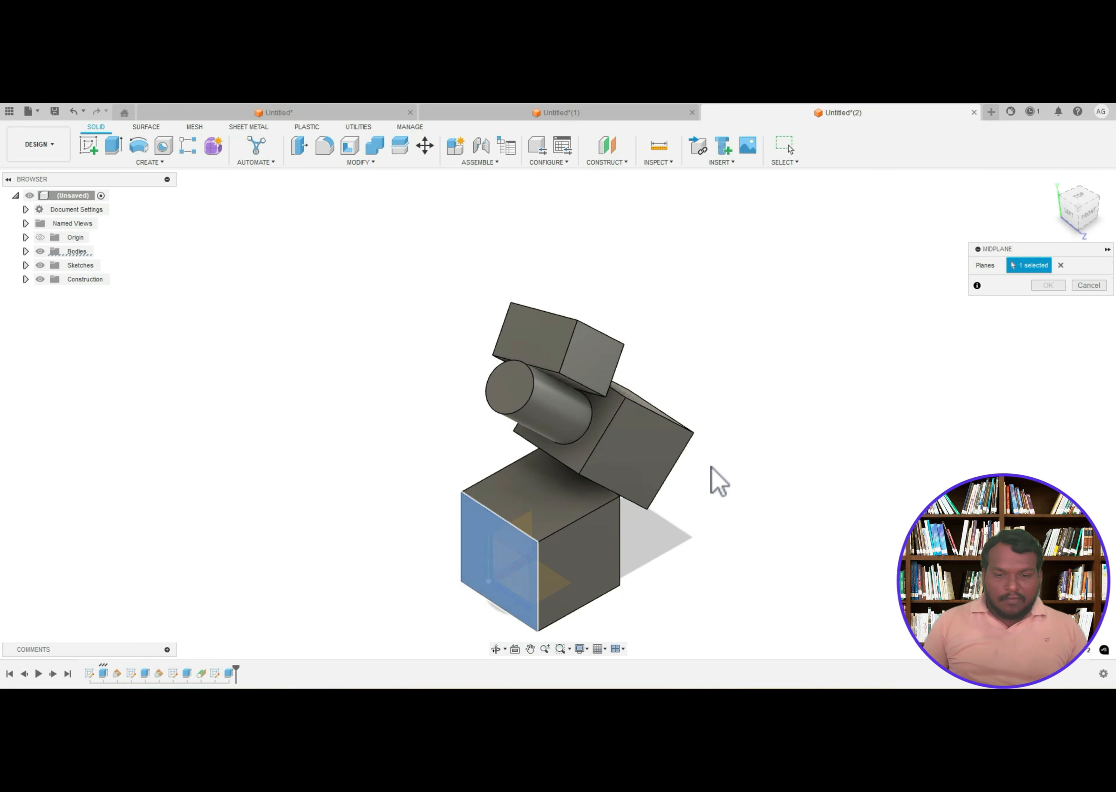
{"action": "left_click", "coordinate": [637, 468]}
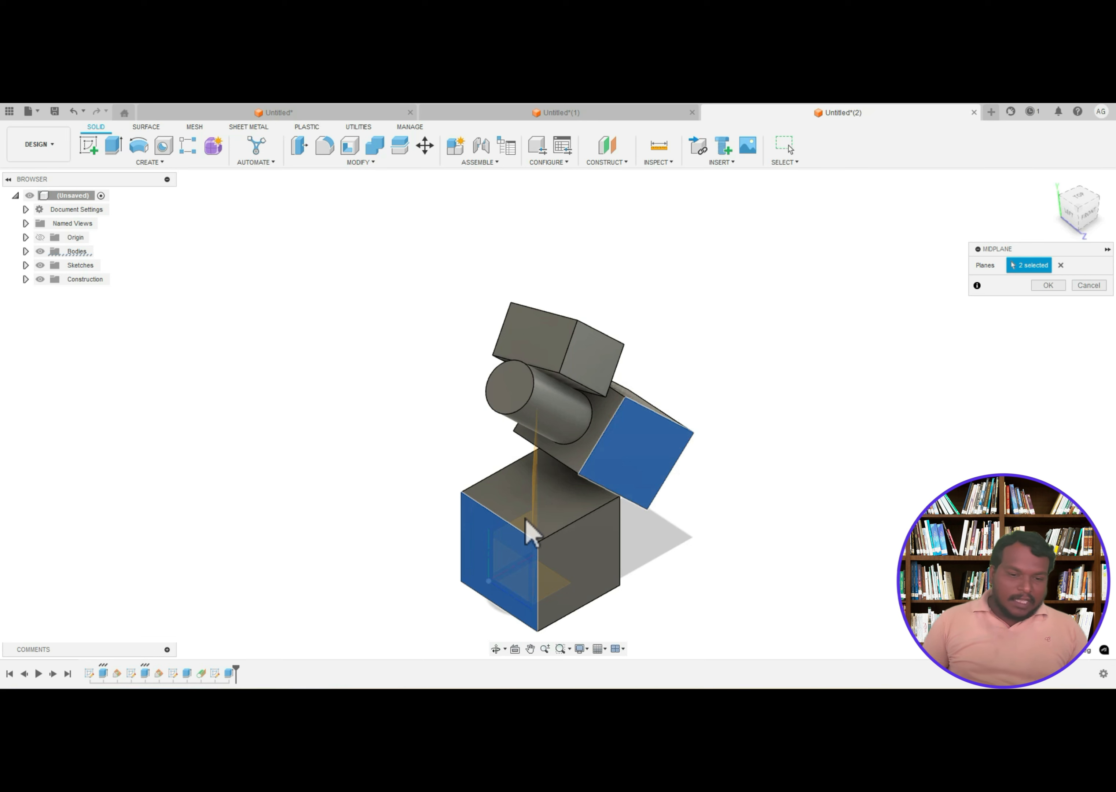
{"action": "scroll", "coordinate": [530, 541], "scroll_direction": "up", "scroll_amount": 1}
{"action": "scroll", "coordinate": [531, 561], "scroll_direction": "down", "scroll_amount": 3}
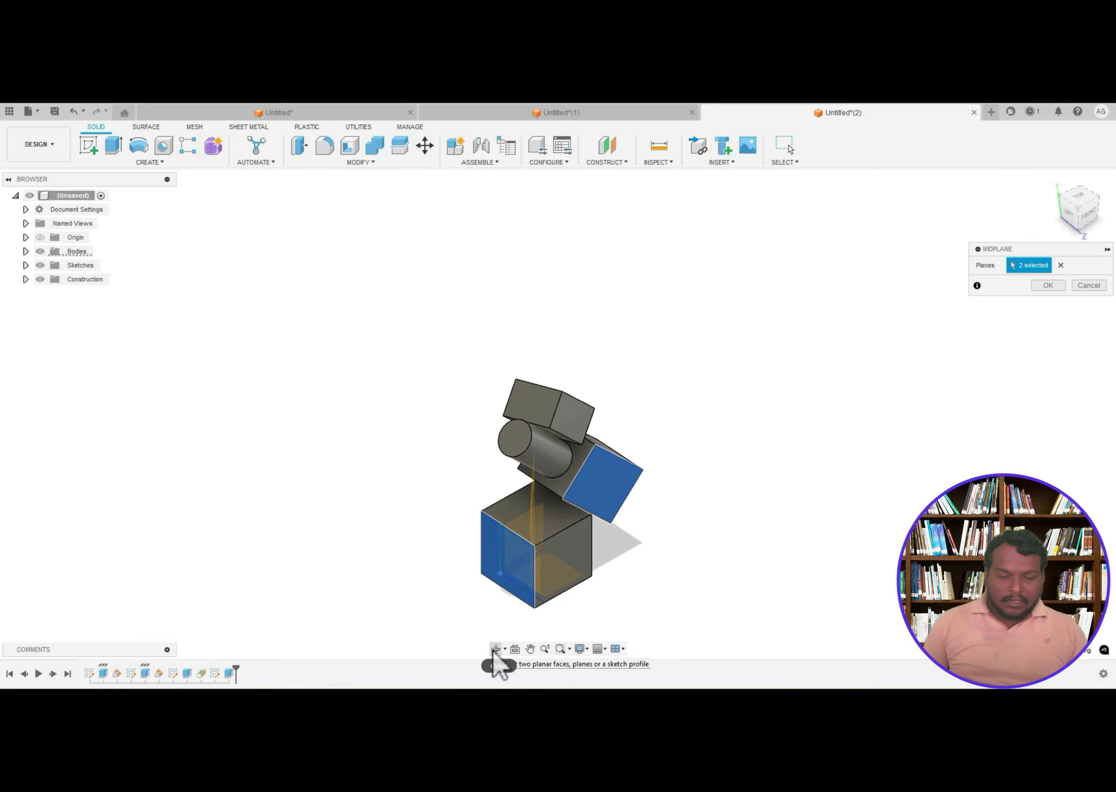
{"action": "left_click", "coordinate": [495, 650]}
{"action": "left_click_drag", "start_coordinate": [581, 597], "coordinate": [455, 492]}
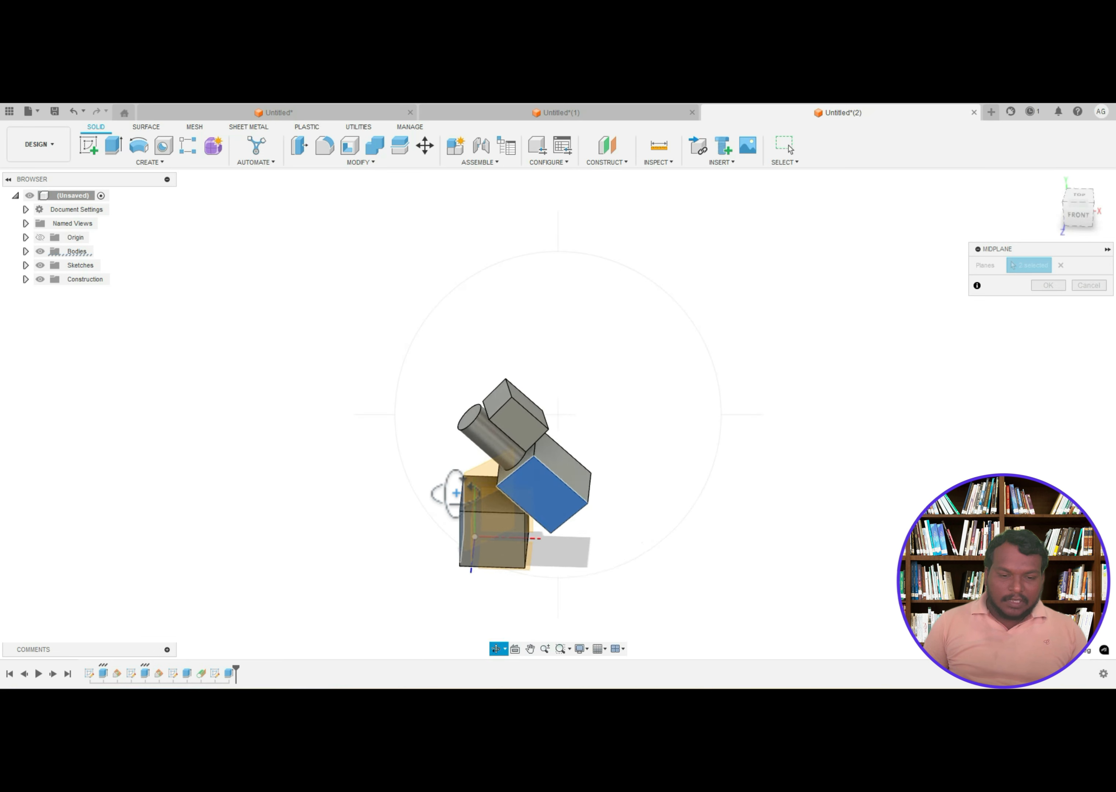
{"action": "scroll", "coordinate": [541, 527], "scroll_direction": "up", "scroll_amount": 5}
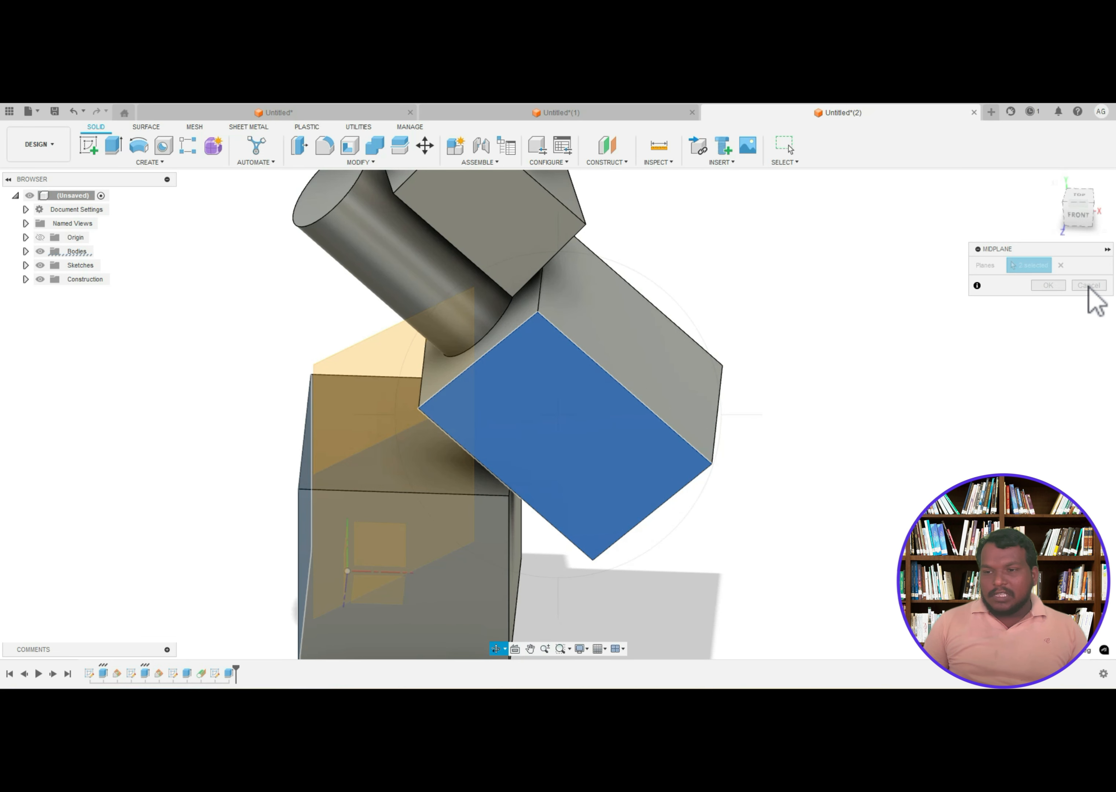
{"action": "key", "text": "Escape"}
{"action": "key", "text": "Escape"}
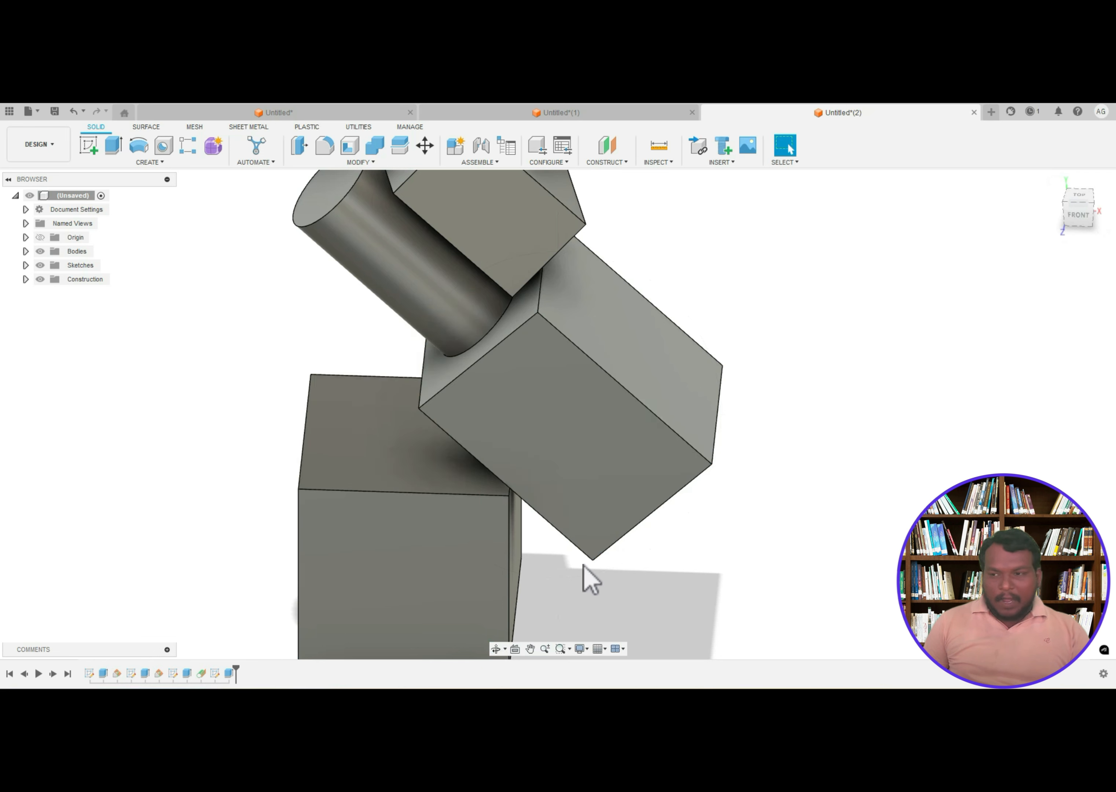
- Create a midplane between the front face and the adjacent upper side face of the slanted box
{"action": "left_click", "coordinate": [624, 164]}
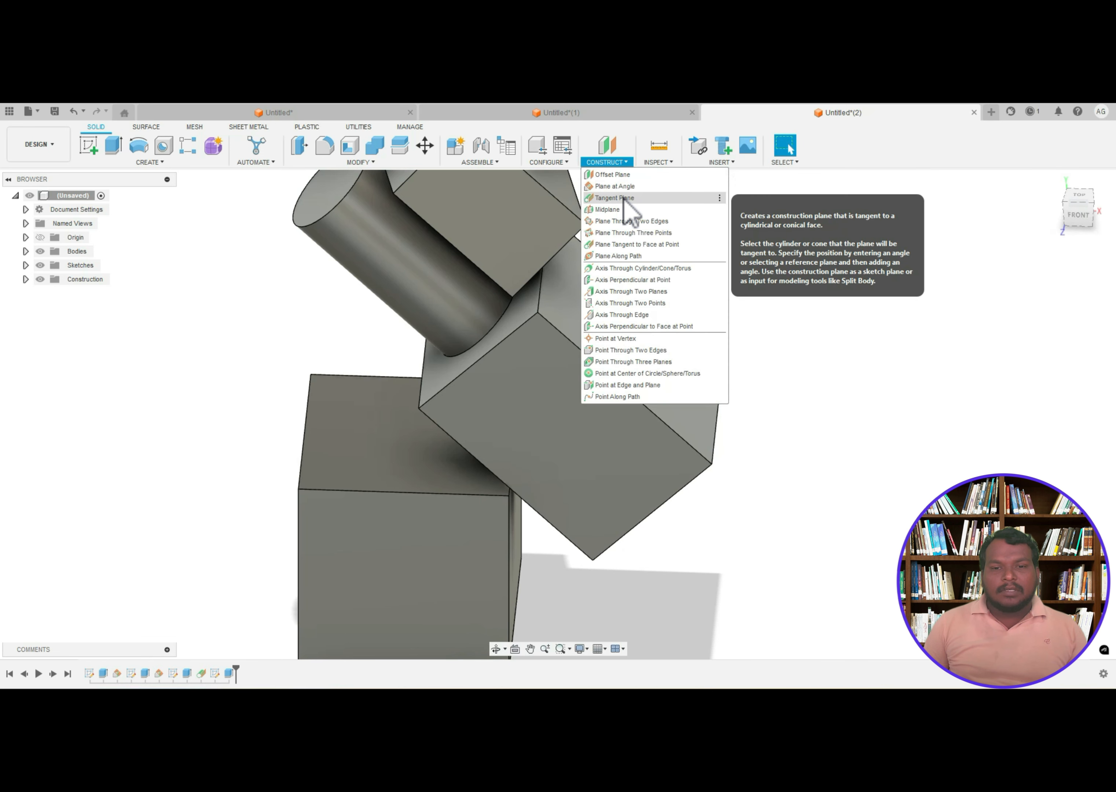
{"action": "left_click", "coordinate": [621, 210]}
{"action": "middle_click_drag", "start_coordinate": [623, 219], "coordinate": [608, 455], "text": "shift"}
{"action": "left_click", "coordinate": [600, 431]}
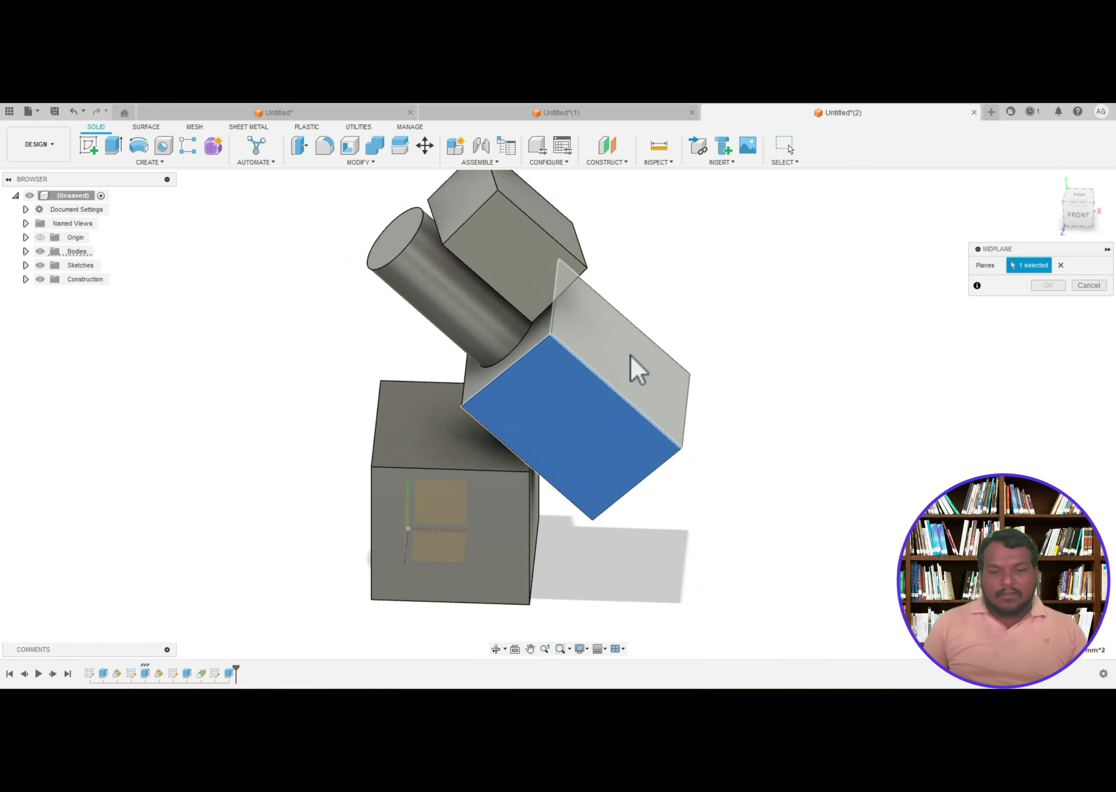
{"action": "left_click", "coordinate": [630, 368]}
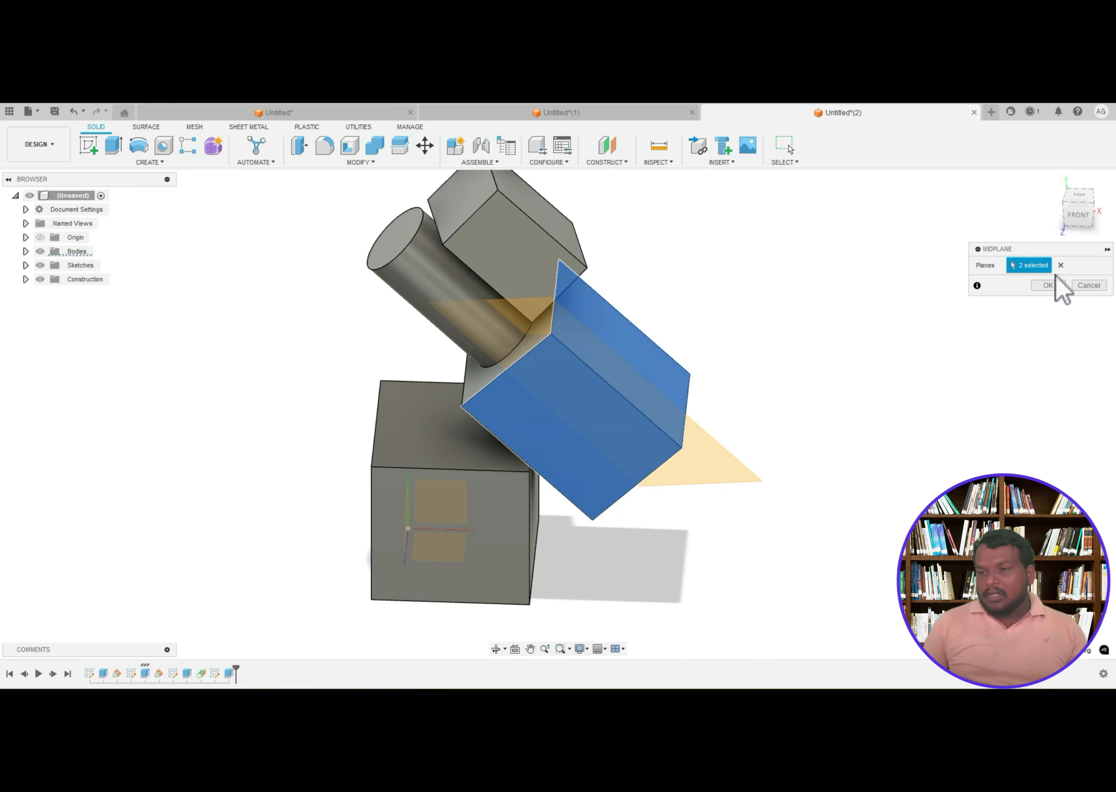
{"action": "left_click", "coordinate": [1053, 285]}
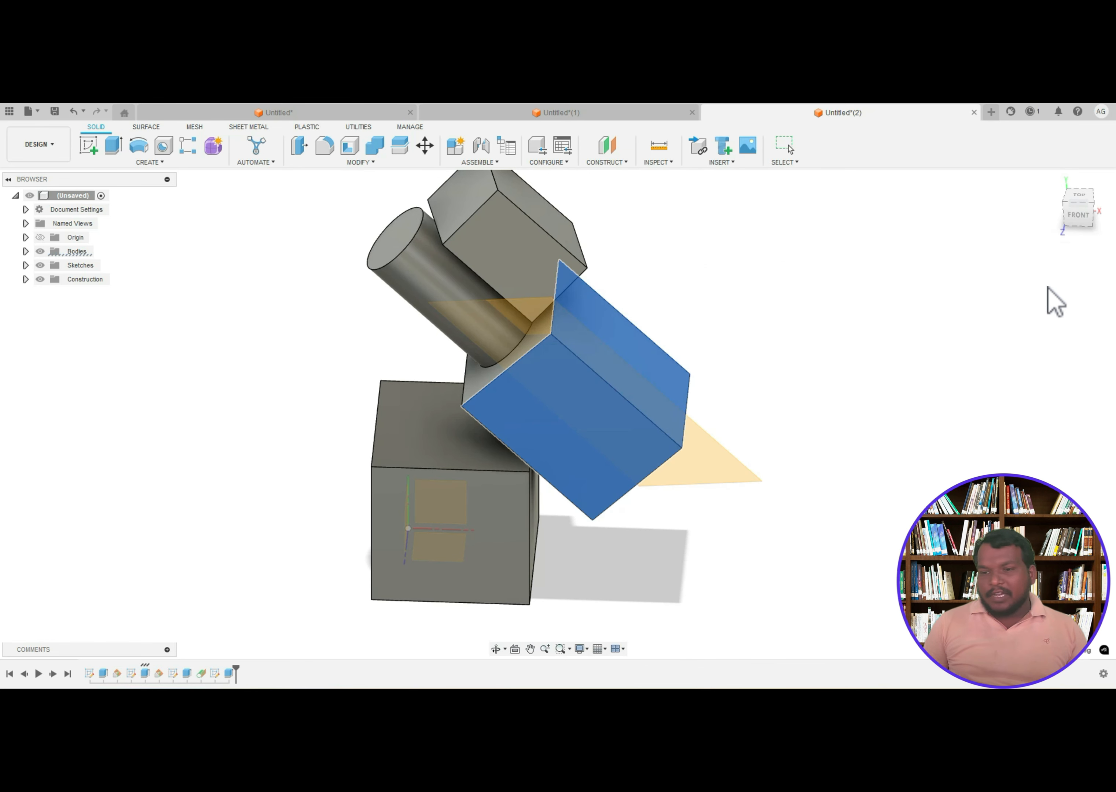
- Start a sketch on the midplane through the slanted box and draw a two-point rectangle over the box
{"action": "left_click", "coordinate": [92, 147]}
{"action": "left_click", "coordinate": [588, 356]}
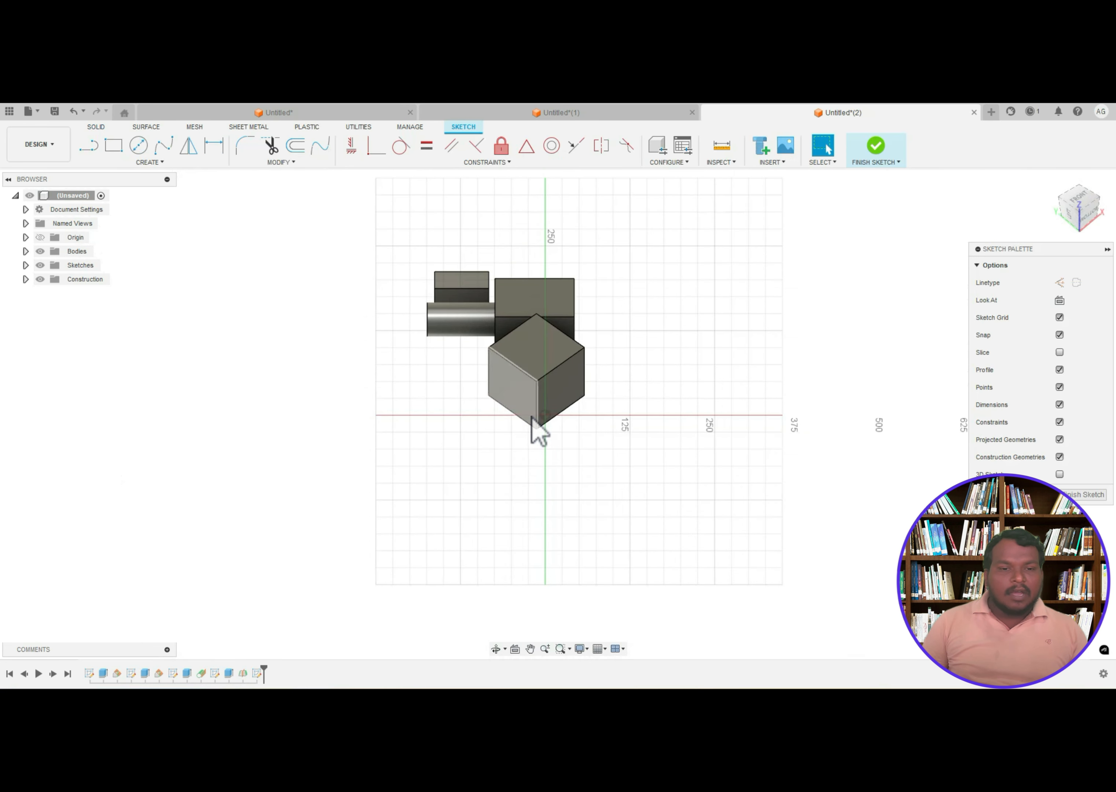
{"action": "scroll", "coordinate": [546, 248], "scroll_direction": "up", "scroll_amount": 2}
{"action": "left_click", "coordinate": [113, 145]}
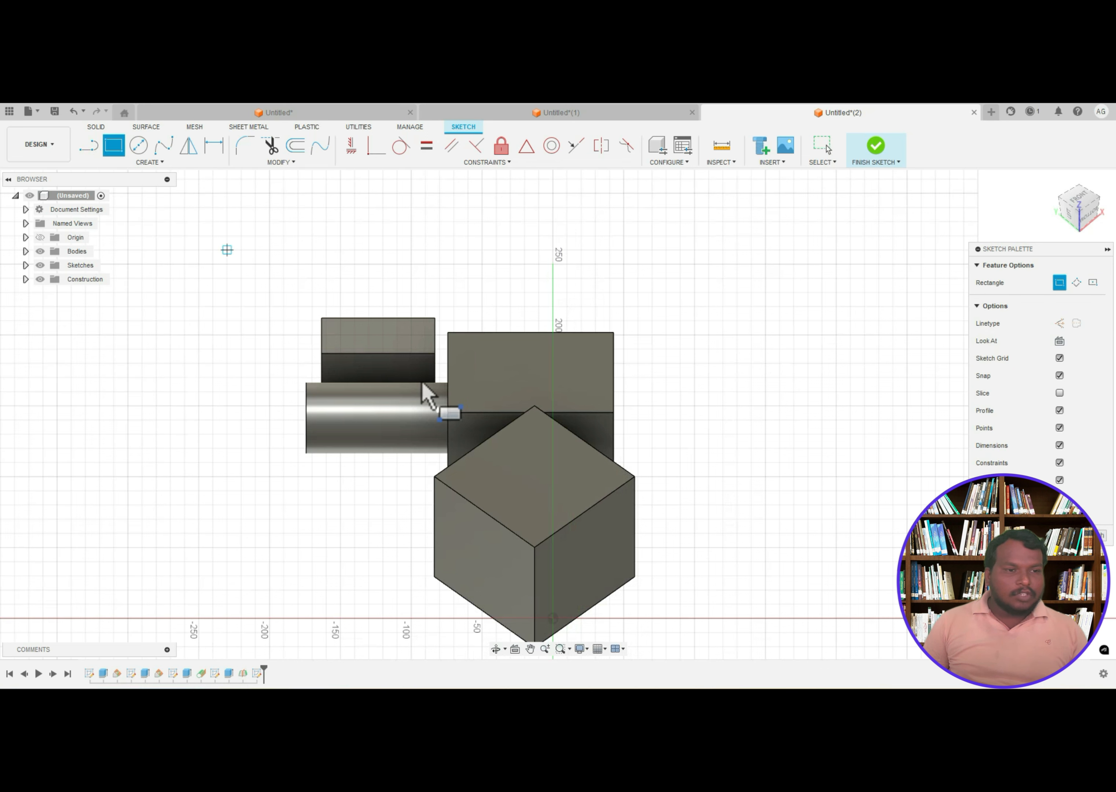
{"action": "left_click", "coordinate": [479, 356]}
{"action": "left_click", "coordinate": [585, 428]}
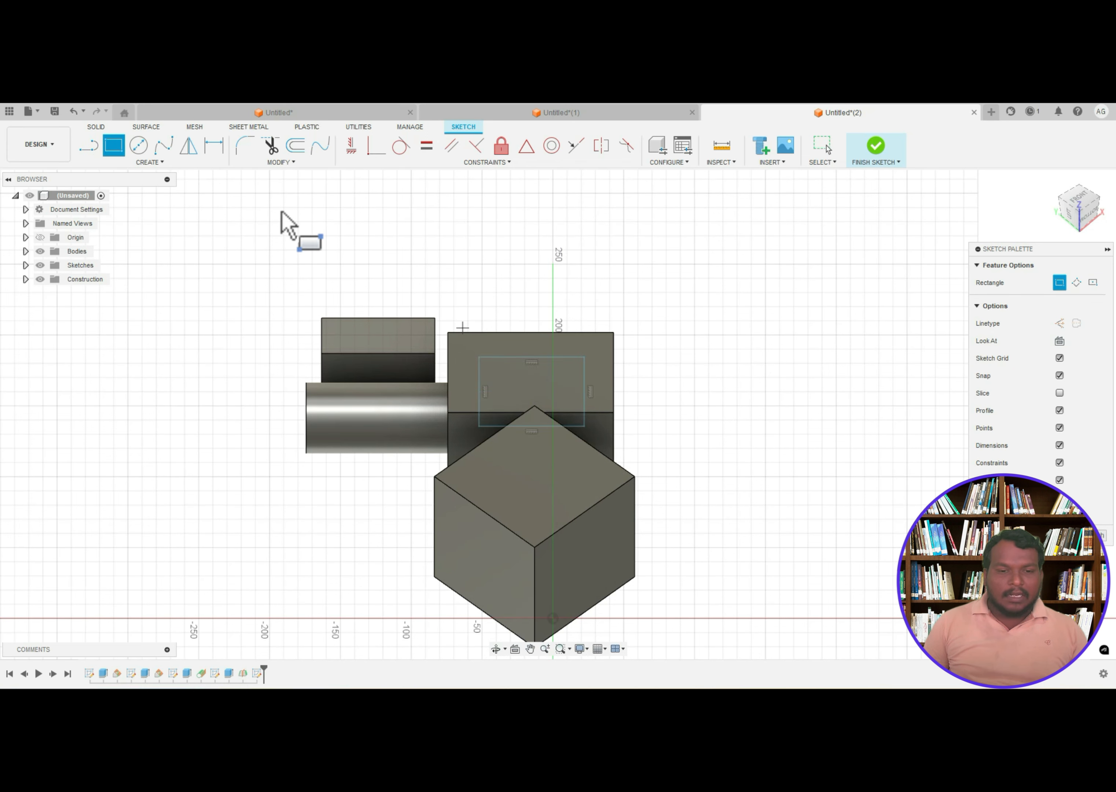
- Draw a small circle over the rectangle's upper-right corner and a larger overlapping circle around its left side
{"action": "left_click", "coordinate": [139, 146]}
{"action": "left_click", "coordinate": [566, 371]}
{"action": "left_click", "coordinate": [597, 397]}
{"action": "left_click", "coordinate": [496, 390]}
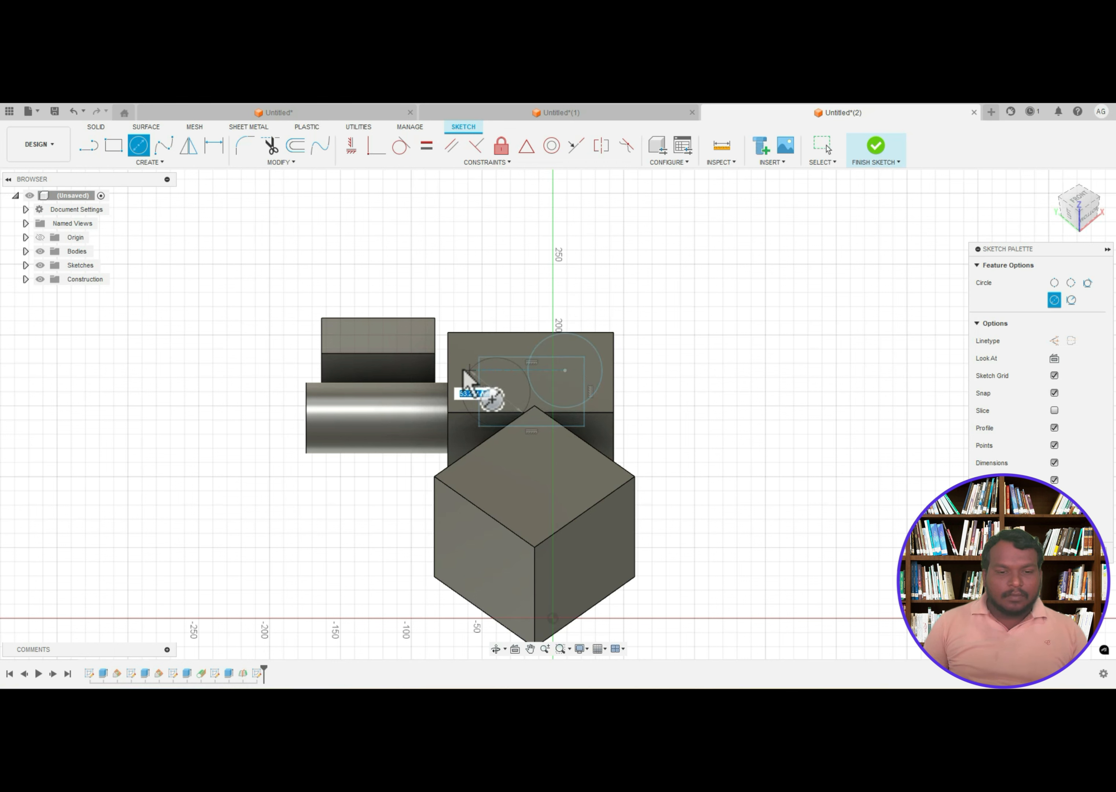
{"action": "left_click", "coordinate": [435, 374]}
{"action": "key", "text": "Escape"}
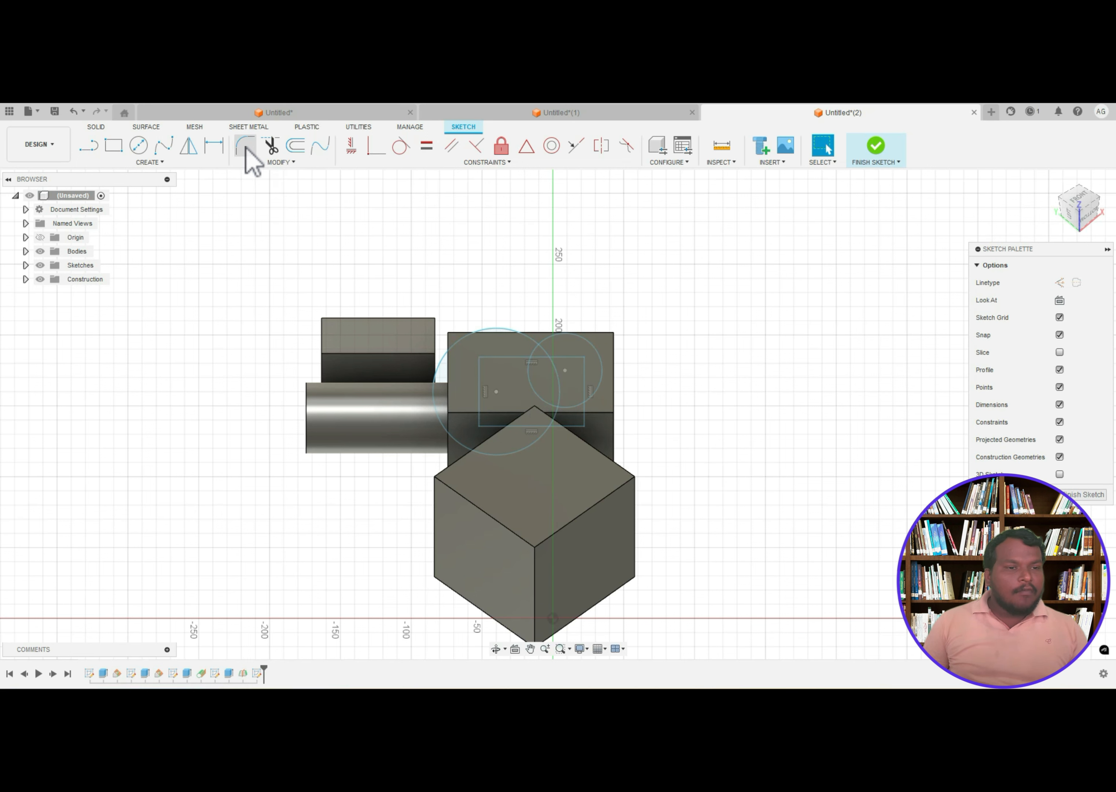
- Trim the inner overlapping segments into one closed outline of both circles and the rectangle's lower-right corner, and finish the sketch
{"action": "left_click", "coordinate": [277, 147]}
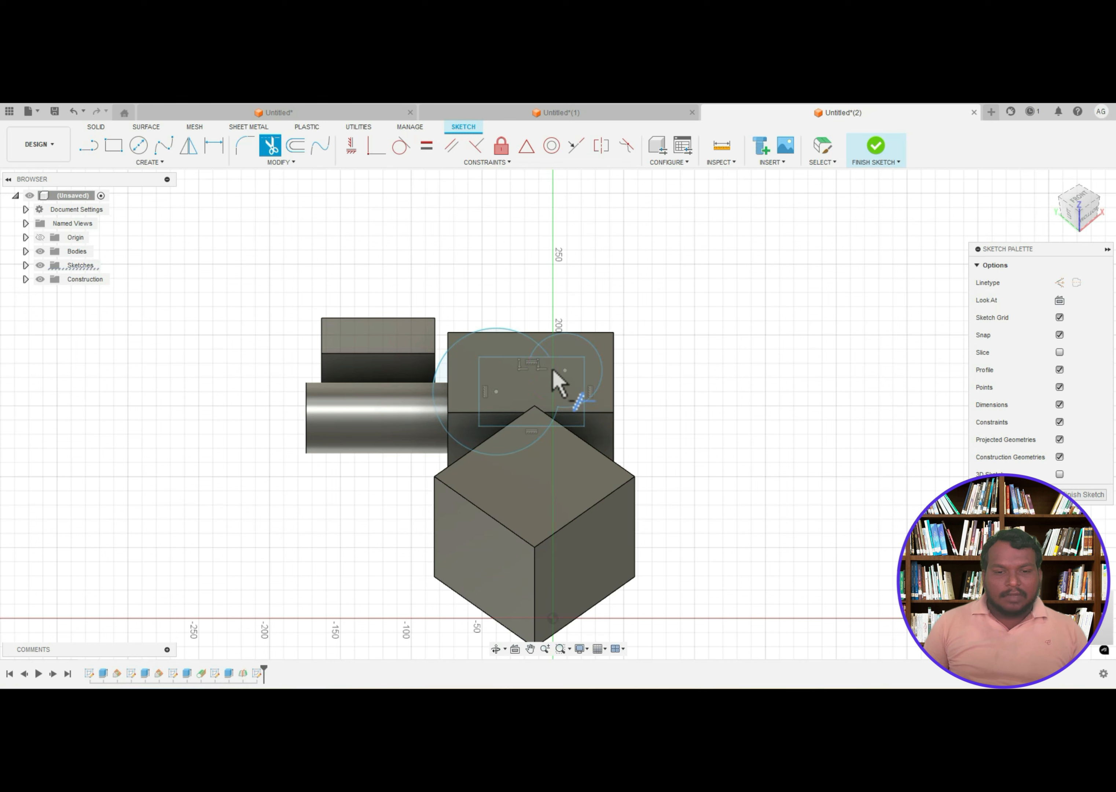
{"action": "left_click", "coordinate": [544, 356]}
{"action": "left_click", "coordinate": [583, 373]}
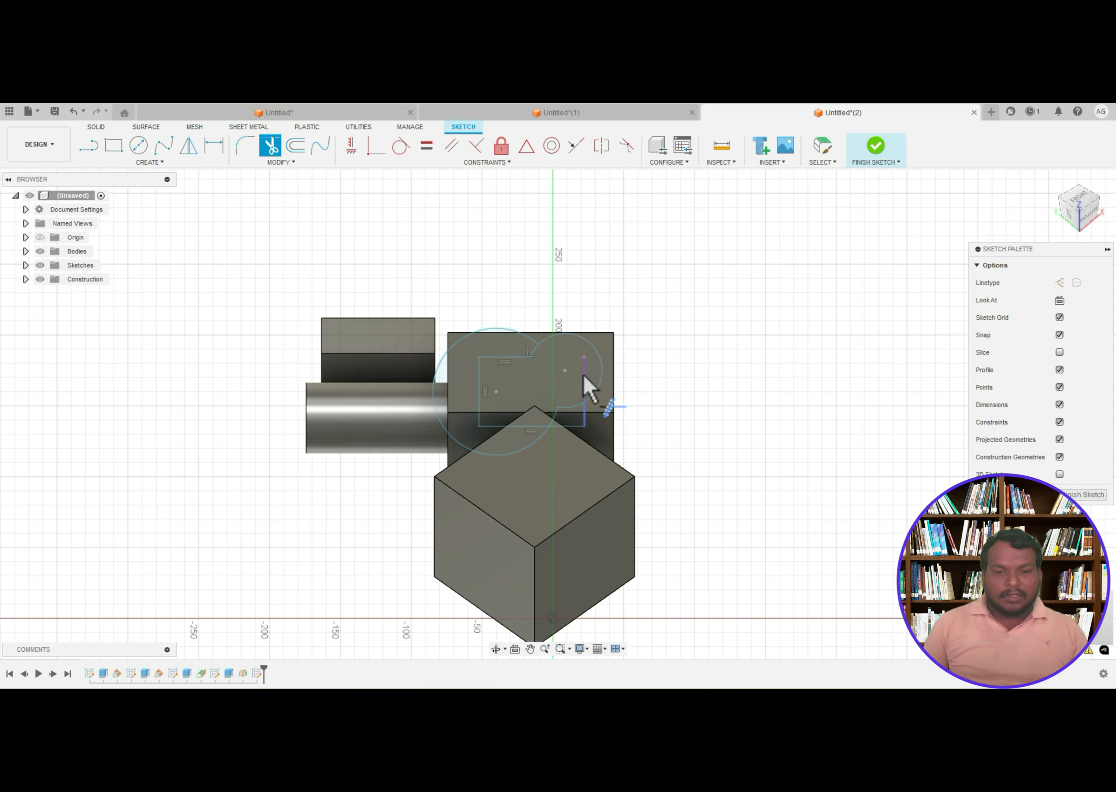
{"action": "left_click", "coordinate": [519, 358]}
{"action": "left_click", "coordinate": [534, 354]}
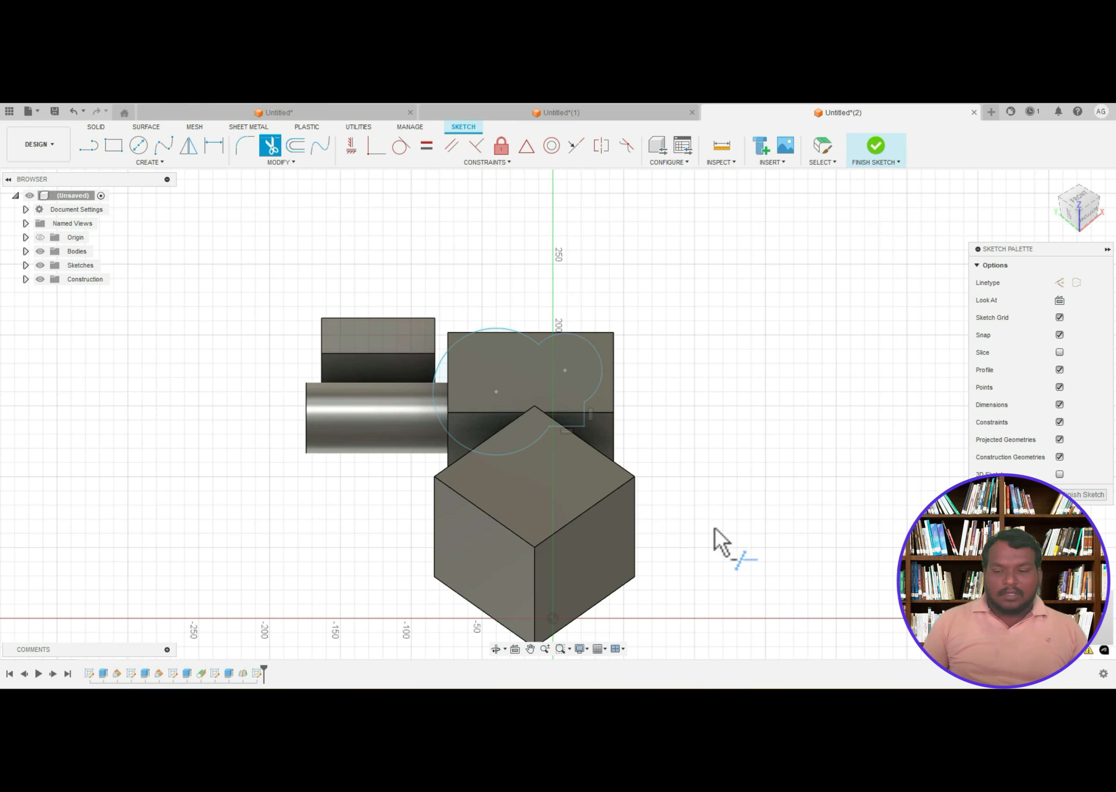
{"action": "key", "text": "Escape"}
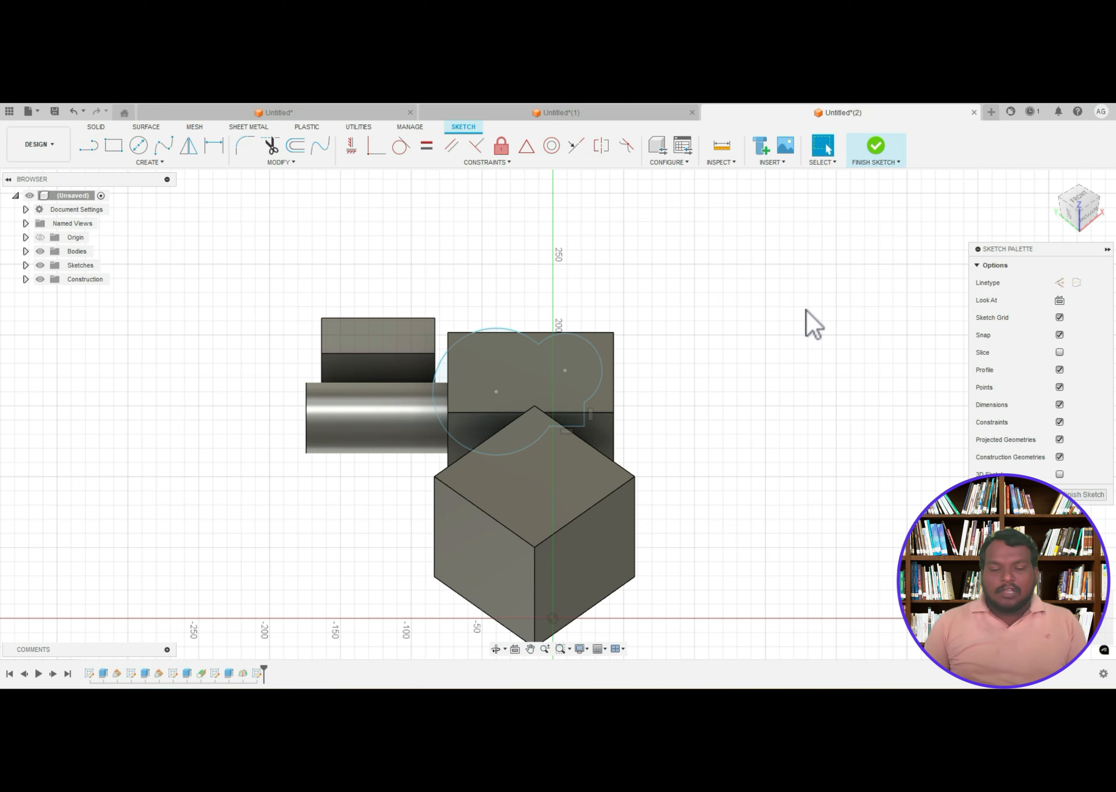
{"action": "left_click", "coordinate": [875, 147]}
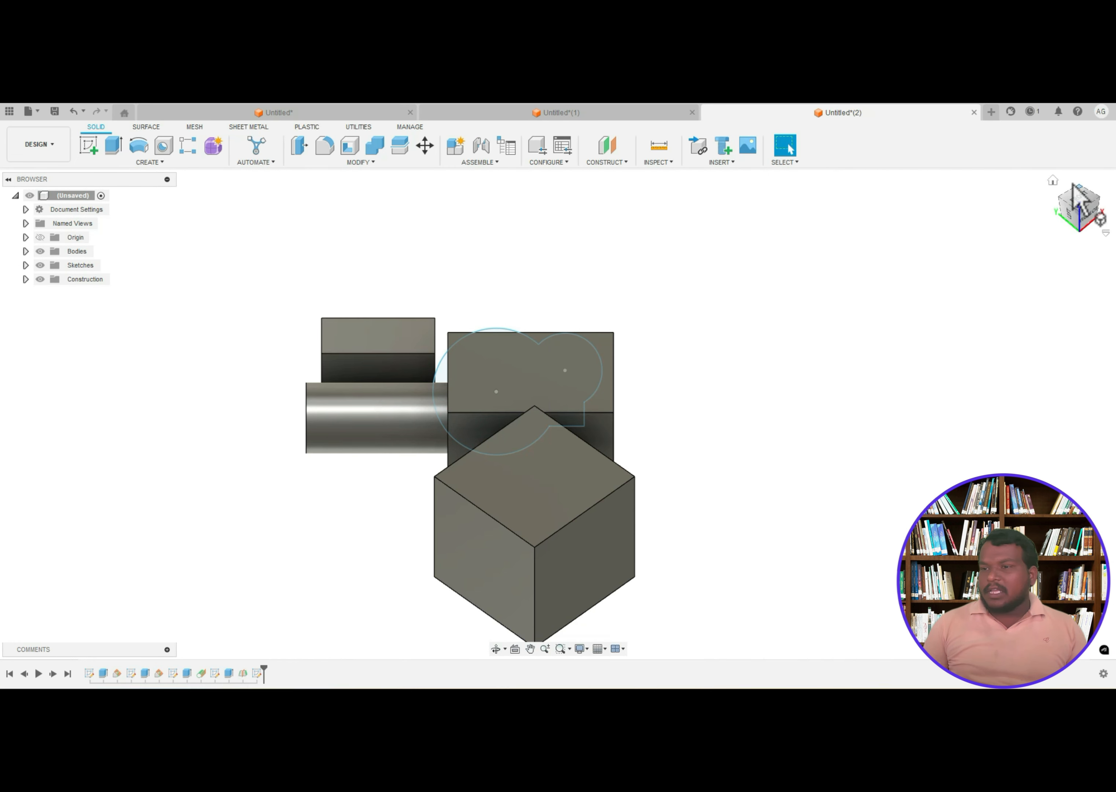
- Extrude the trimmed profile -200 mm to one side with the Join operation
{"action": "left_click", "coordinate": [1052, 182]}
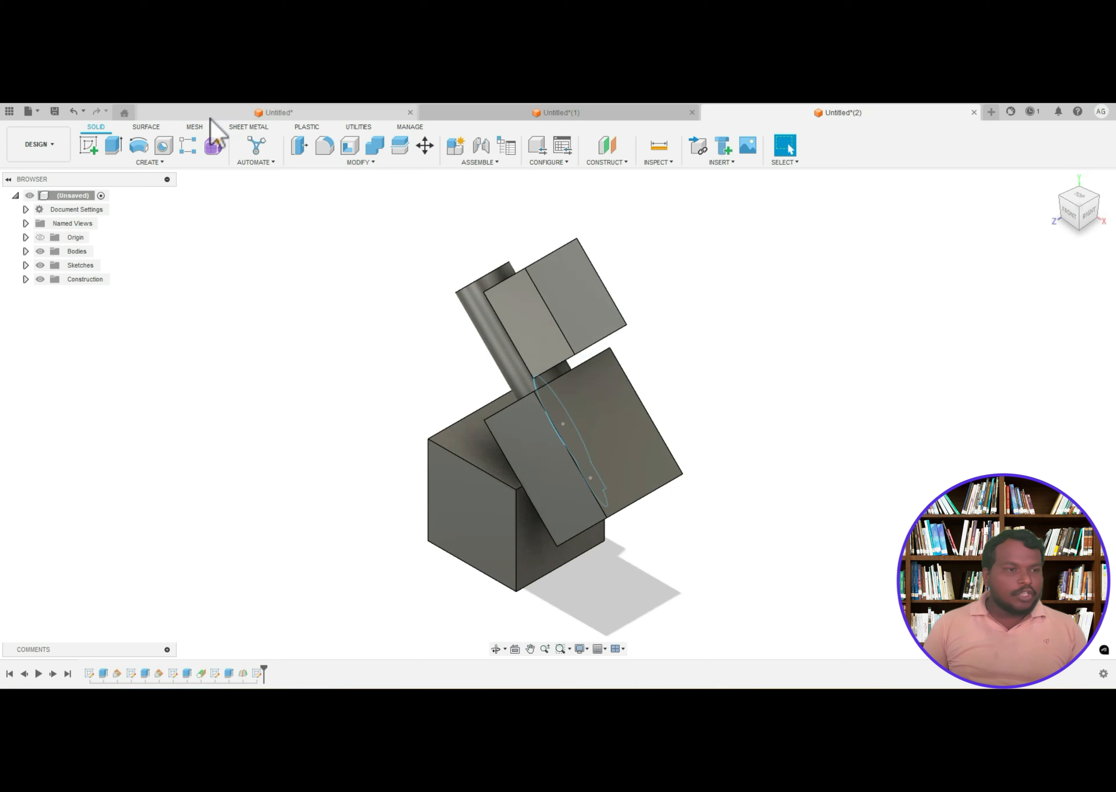
{"action": "left_click", "coordinate": [119, 146]}
{"action": "left_click_drag", "start_coordinate": [562, 446], "coordinate": [807, 386]}
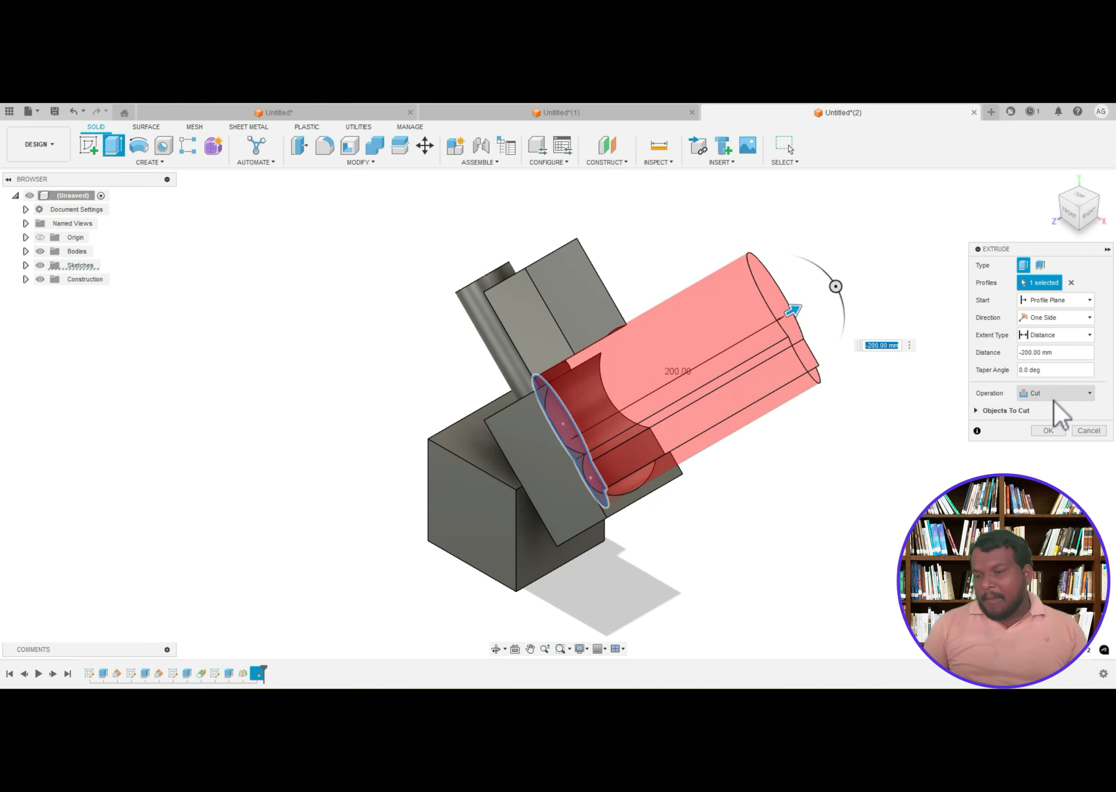
{"action": "left_click", "coordinate": [1038, 393]}
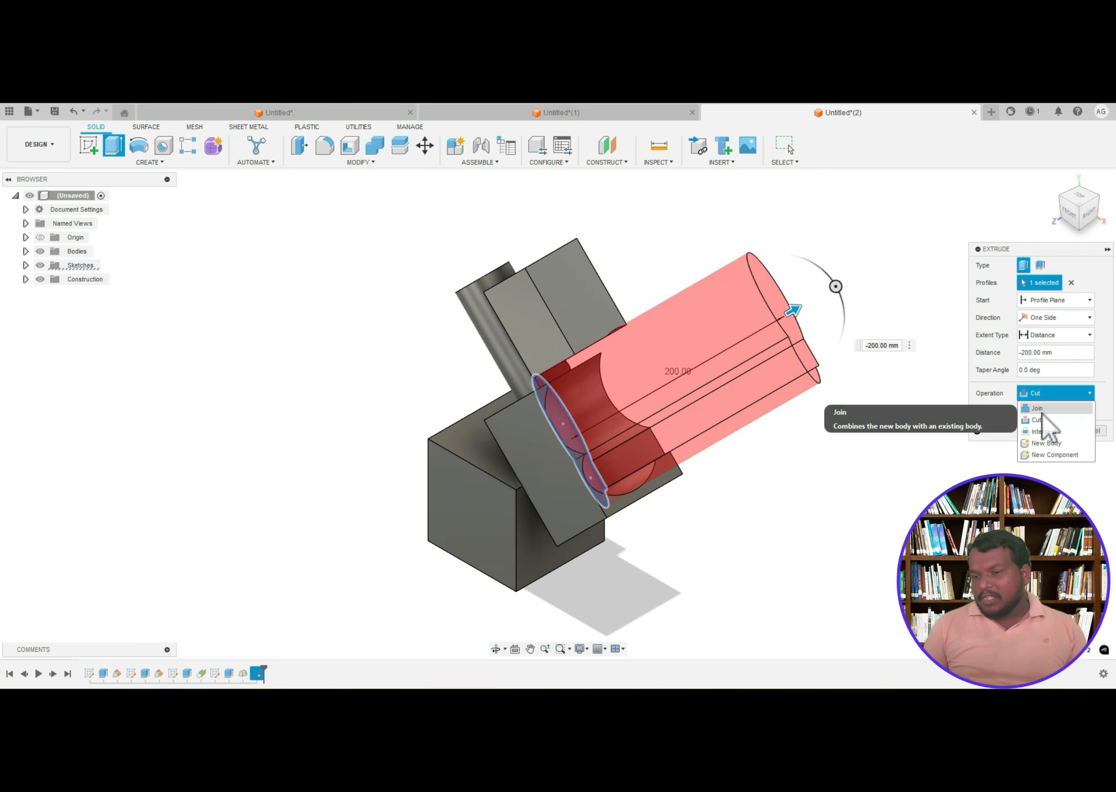
{"action": "left_click", "coordinate": [1039, 410]}
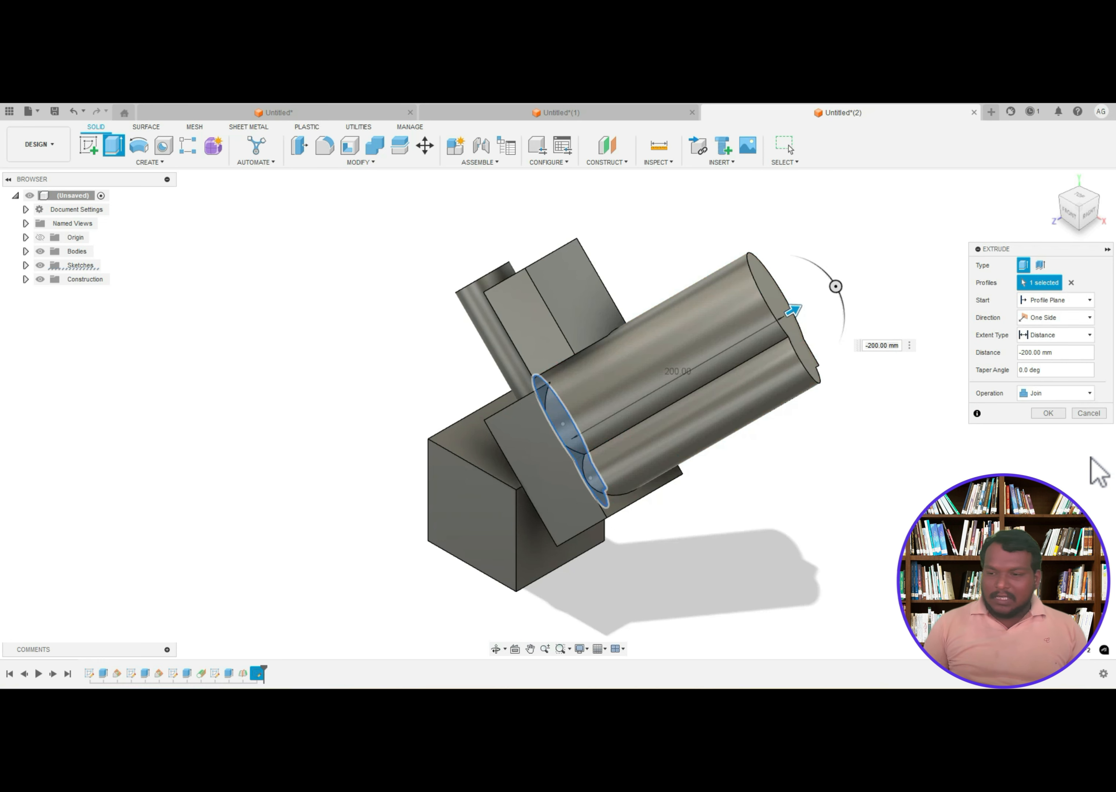
{"action": "left_click", "coordinate": [1053, 414]}
- Examine the joined double-cylinder extrusion on the slanted box from several angles
{"action": "middle_click_drag", "start_coordinate": [802, 488], "coordinate": [737, 512], "text": "shift"}
{"action": "middle_click_drag", "start_coordinate": [660, 522], "coordinate": [719, 530]}
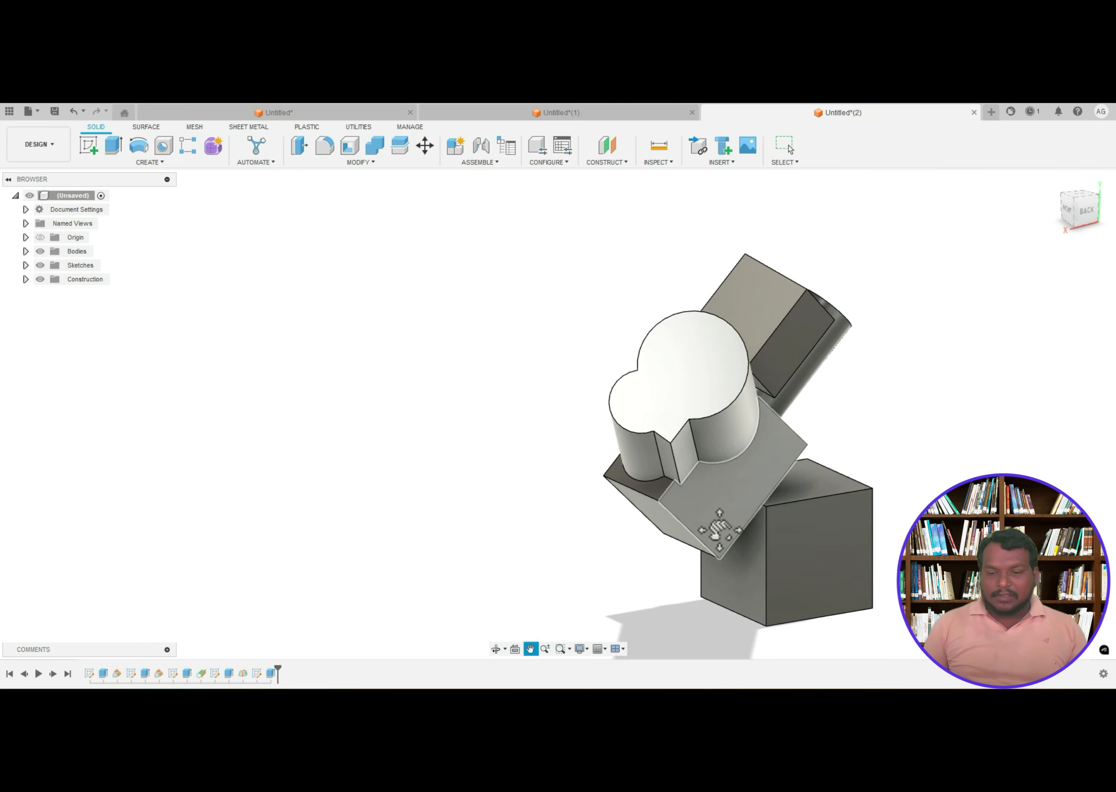
{"action": "middle_click_drag", "start_coordinate": [673, 568], "coordinate": [561, 473]}
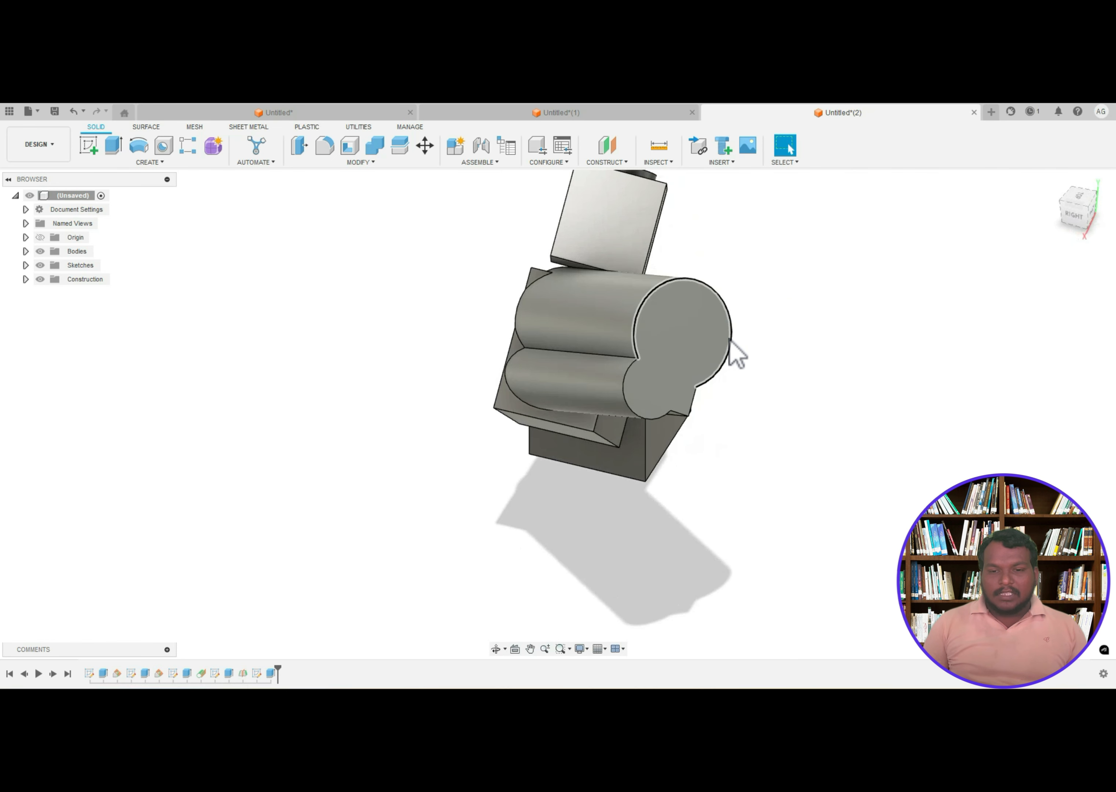
{"action": "left_click", "coordinate": [606, 161]}
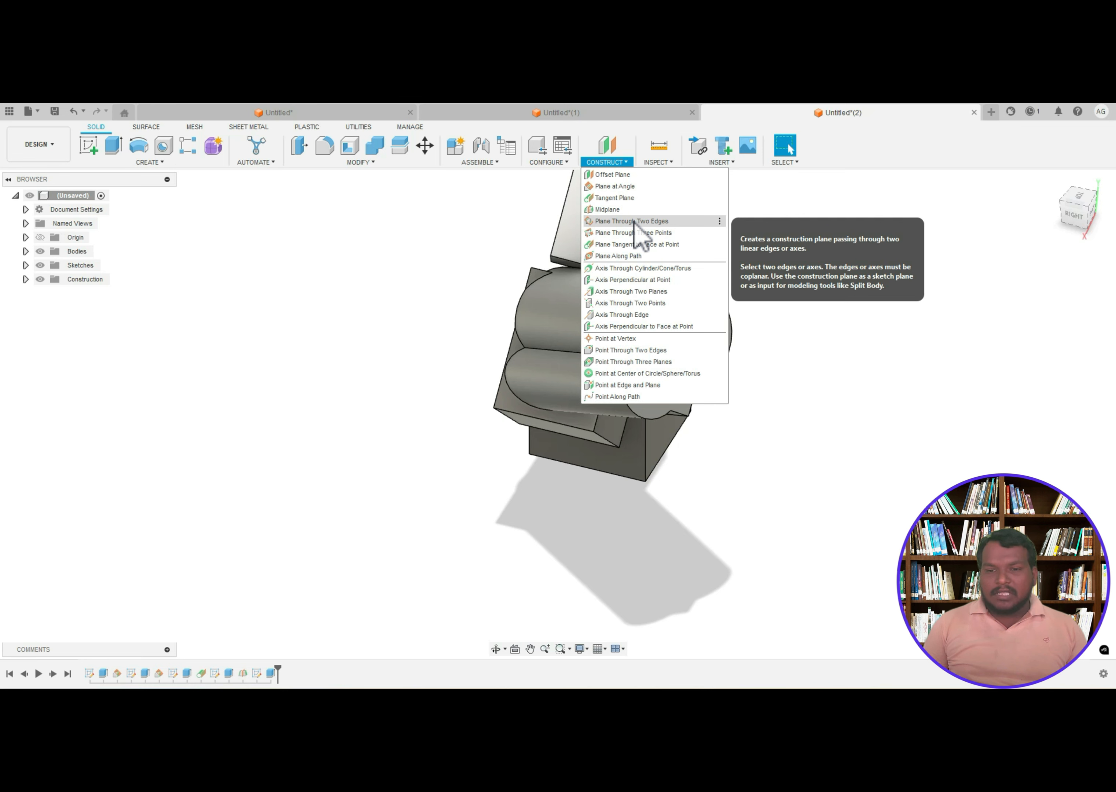
{"action": "left_click", "coordinate": [757, 427]}
{"action": "scroll", "coordinate": [618, 379], "scroll_direction": "down", "scroll_amount": 2}
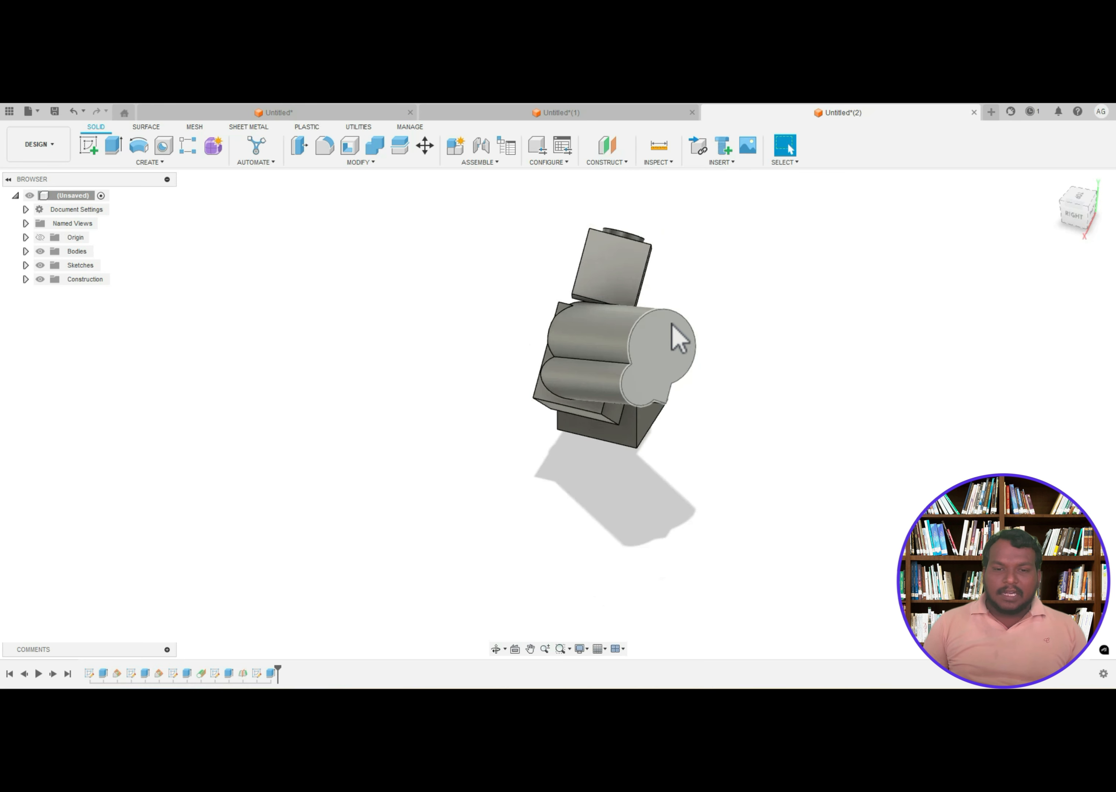
{"action": "middle_click_drag", "start_coordinate": [681, 365], "coordinate": [560, 369], "text": "shift"}
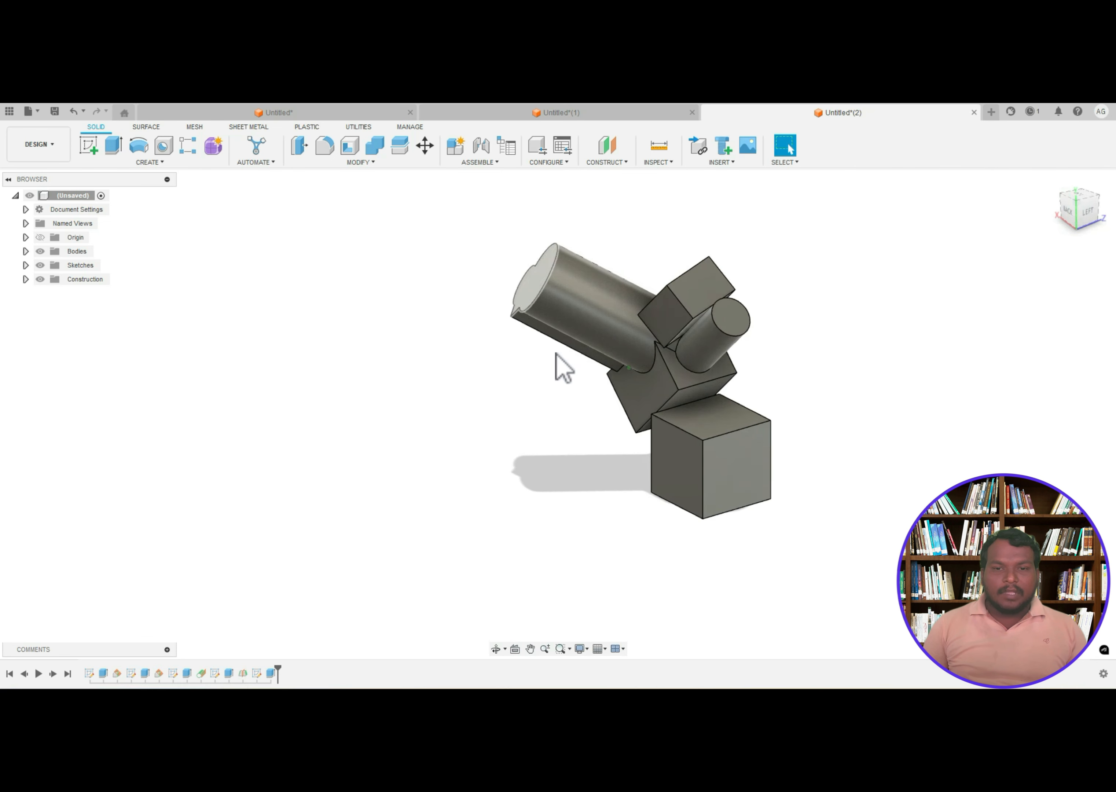
- Try a plane through two edges using two adjacent top edges of the base box
{"action": "left_click", "coordinate": [591, 165]}
{"action": "left_click", "coordinate": [640, 222]}
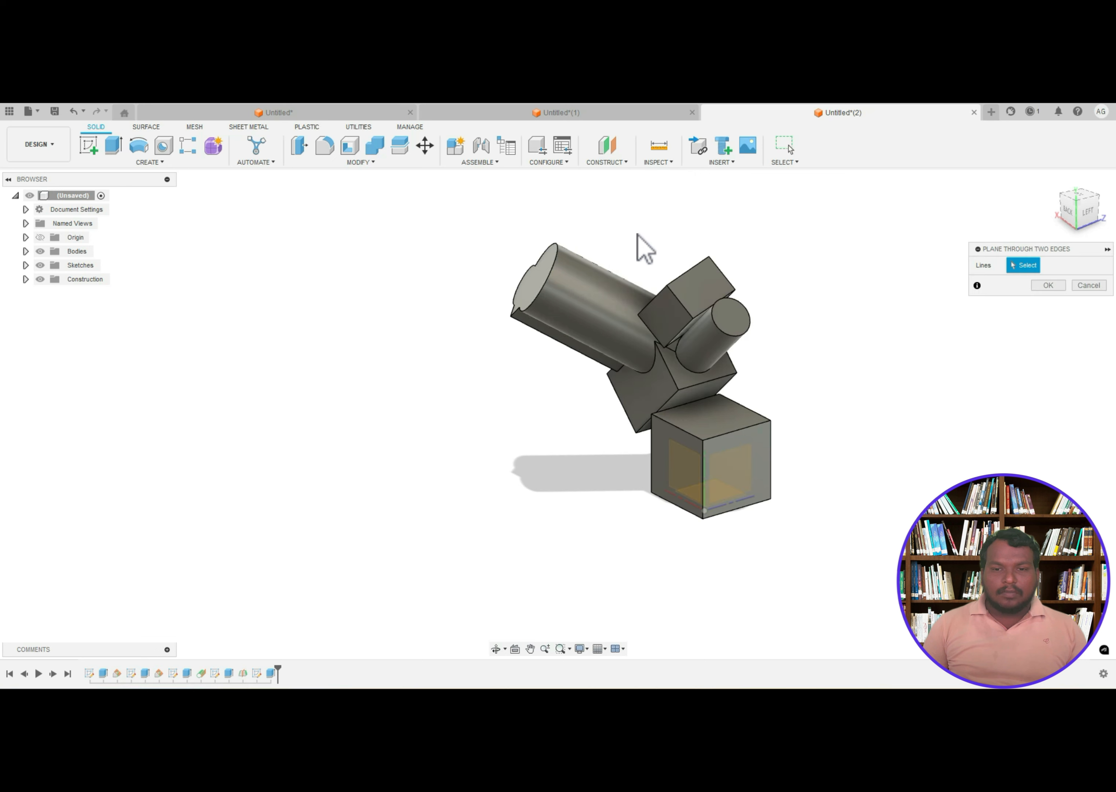
{"action": "left_click", "coordinate": [689, 433]}
{"action": "left_click", "coordinate": [716, 439]}
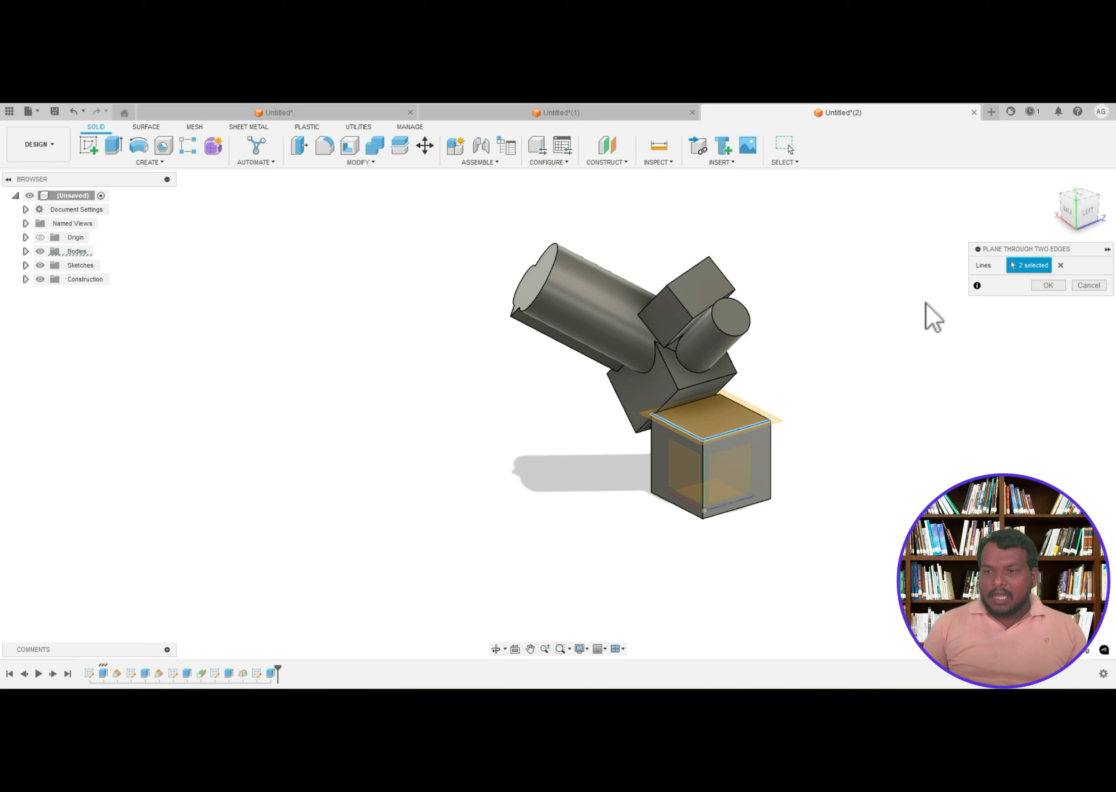
- Replace the chosen edges with two opposite parallel top edges of the base box and create the plane
{"action": "left_click", "coordinate": [1060, 265]}
{"action": "left_click", "coordinate": [690, 436]}
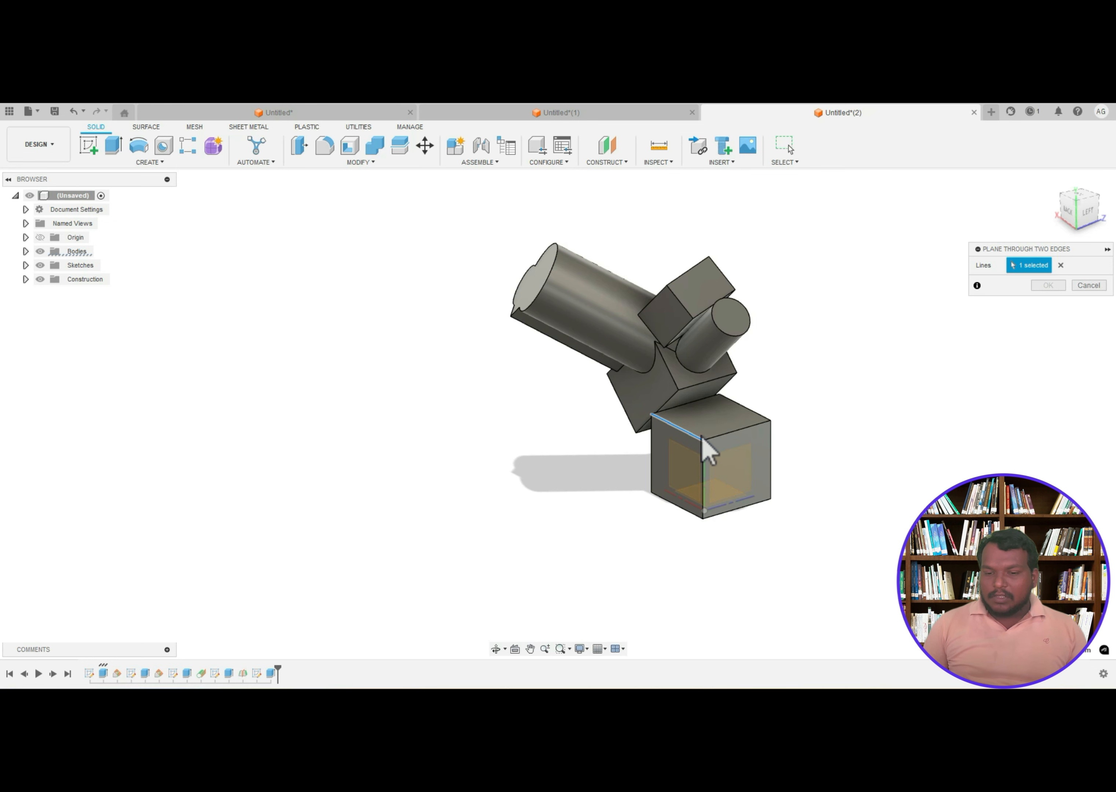
{"action": "left_click", "coordinate": [764, 418]}
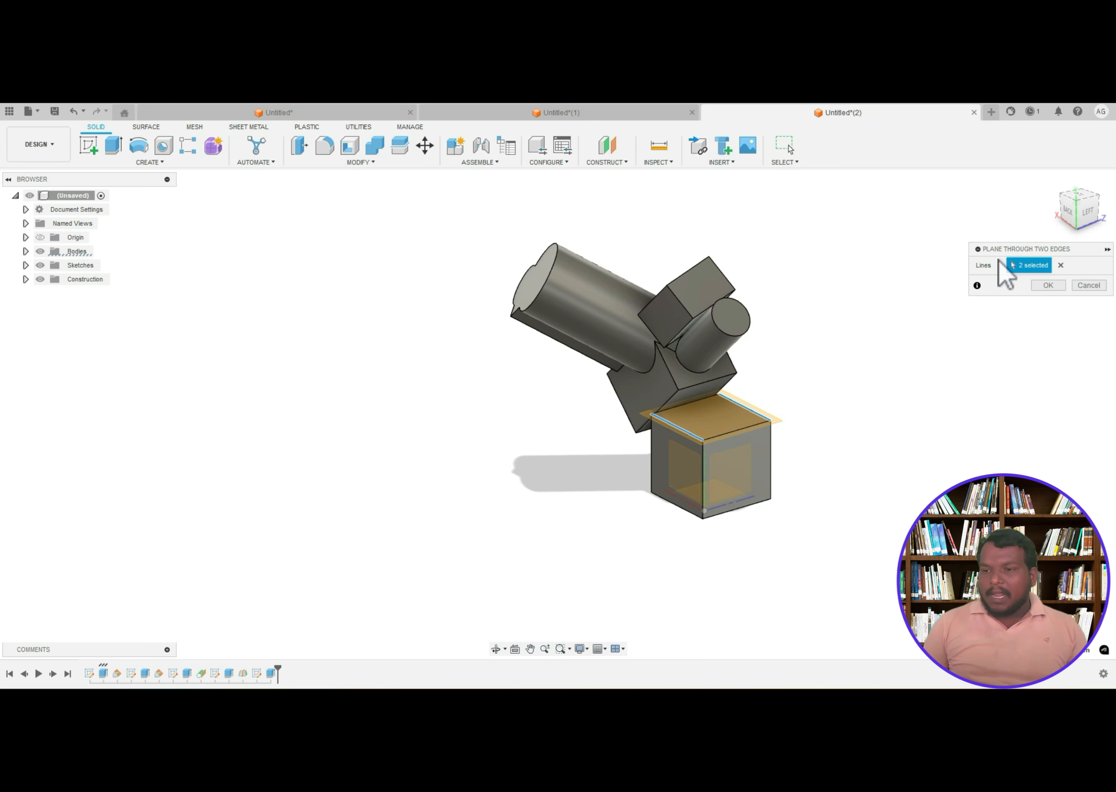
{"action": "left_click", "coordinate": [1048, 285]}
- Try a plane through three points using two adjacent top corners of the base box and one diagonally lower corner
{"action": "left_click", "coordinate": [619, 162]}
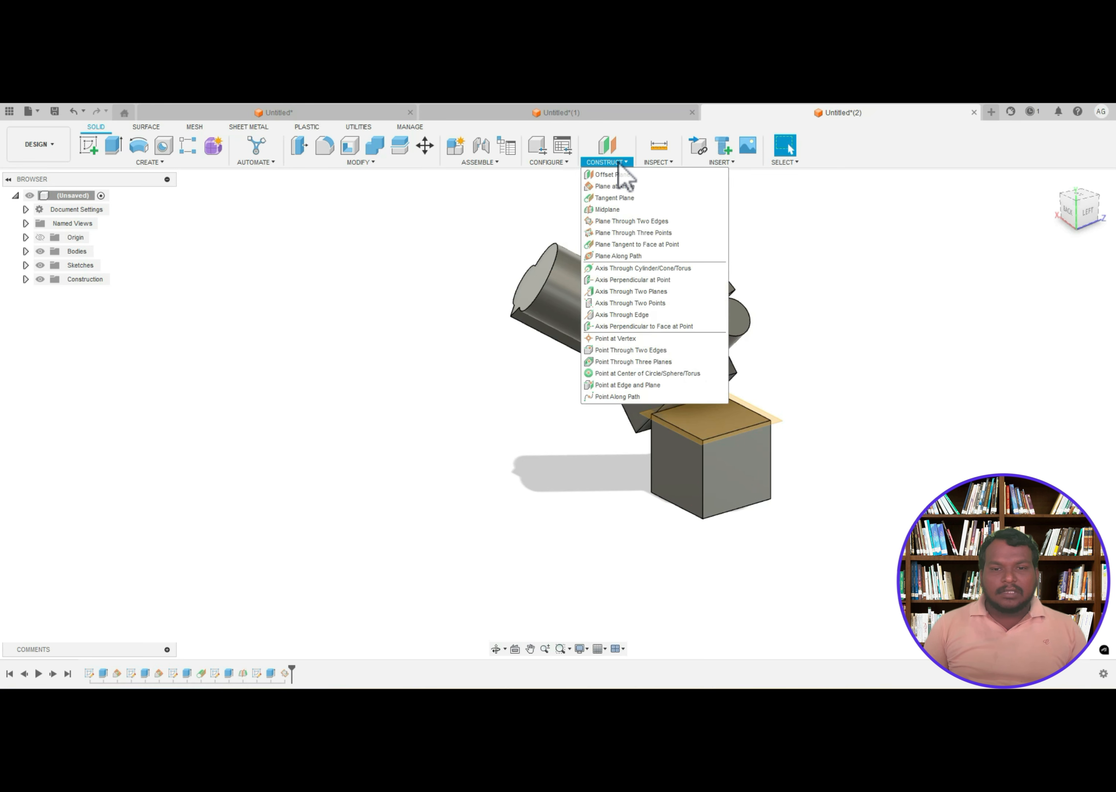
{"action": "left_click", "coordinate": [635, 235]}
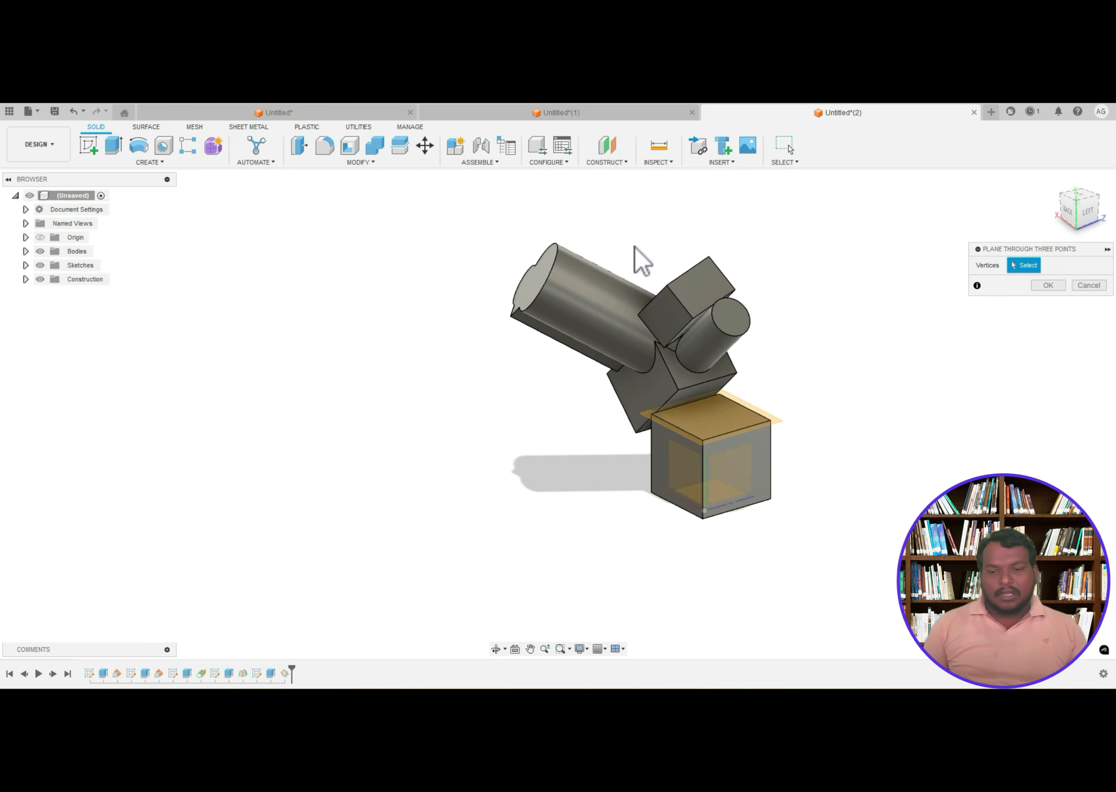
{"action": "left_click", "coordinate": [652, 414]}
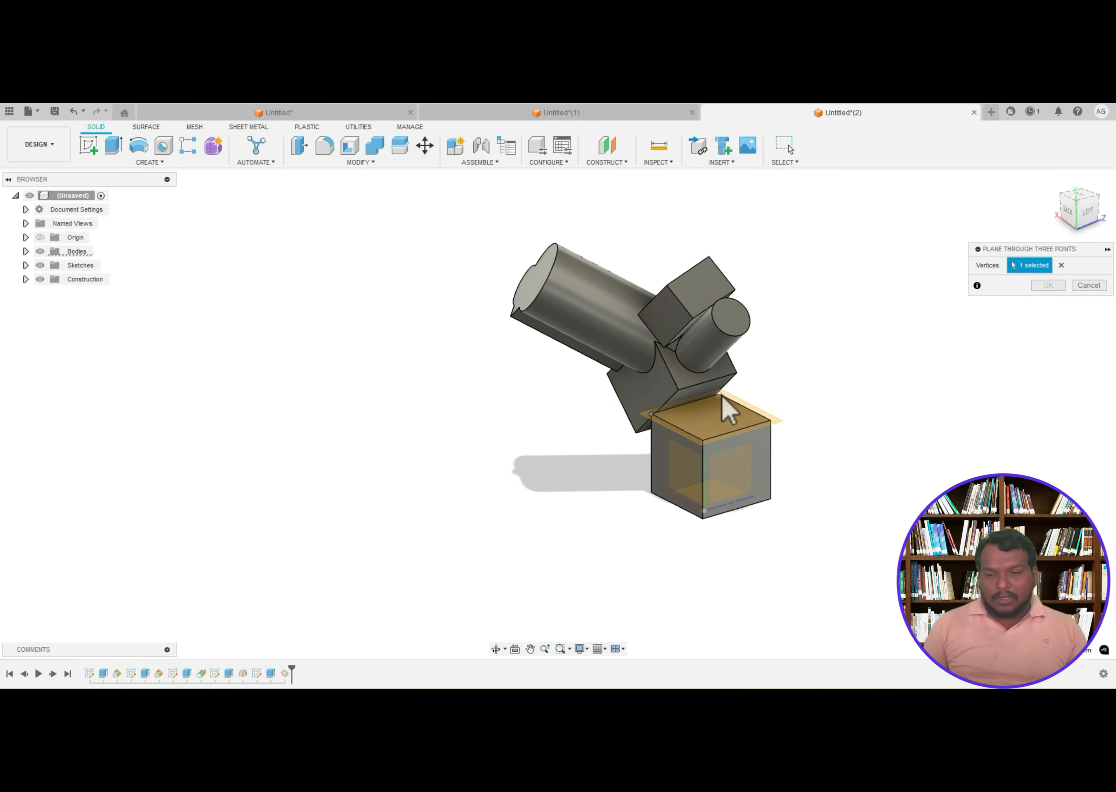
{"action": "left_click", "coordinate": [702, 441]}
{"action": "left_click", "coordinate": [771, 498]}
{"action": "scroll", "coordinate": [694, 477], "scroll_direction": "down", "scroll_amount": 2}
{"action": "scroll", "coordinate": [767, 494], "scroll_direction": "up", "scroll_amount": 1}
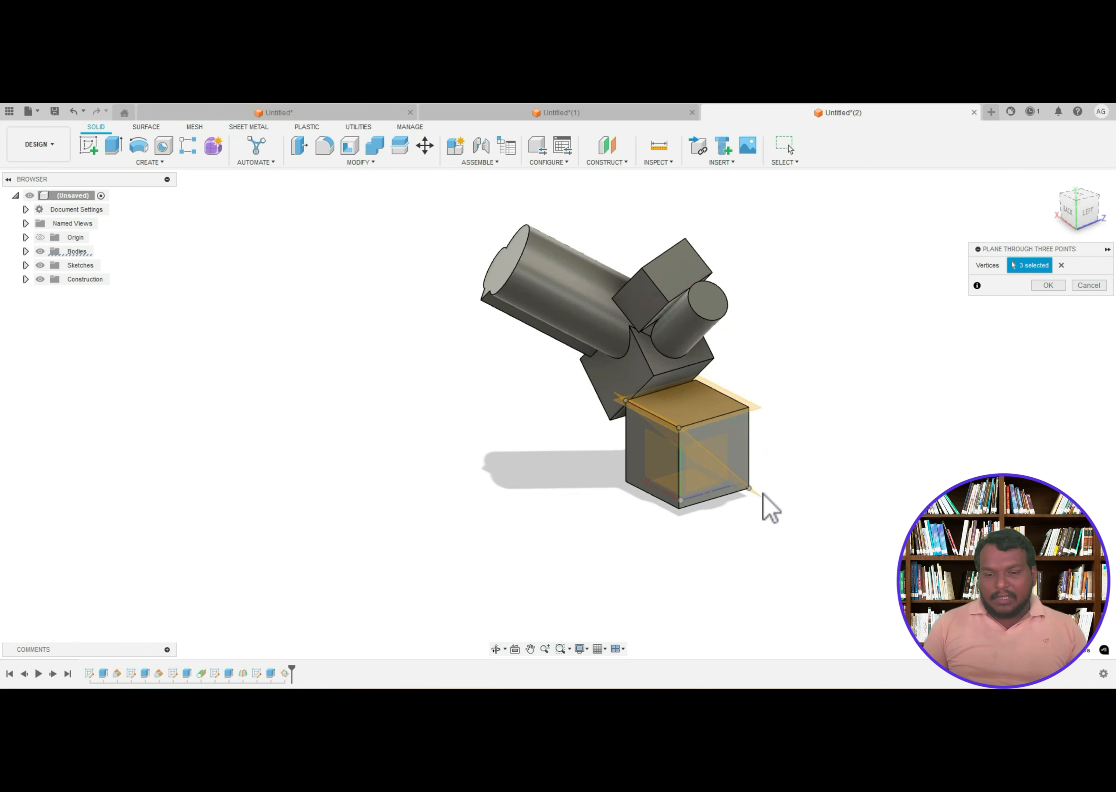
{"action": "middle_click_drag", "start_coordinate": [741, 492], "coordinate": [697, 492], "text": "shift"}
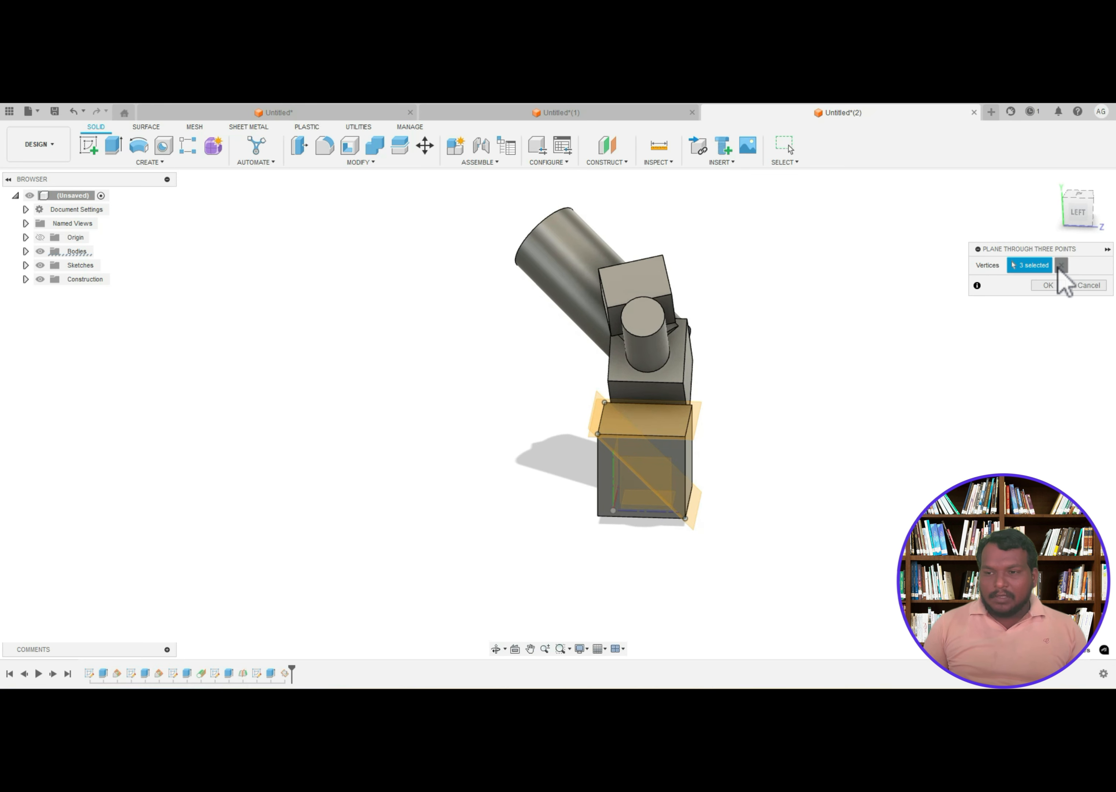
- Try the three-point plane through two diagonally opposite top corners of the base box and a bottom corner, then clear the selection
{"action": "left_click", "coordinate": [1060, 266]}
{"action": "left_click", "coordinate": [605, 403]}
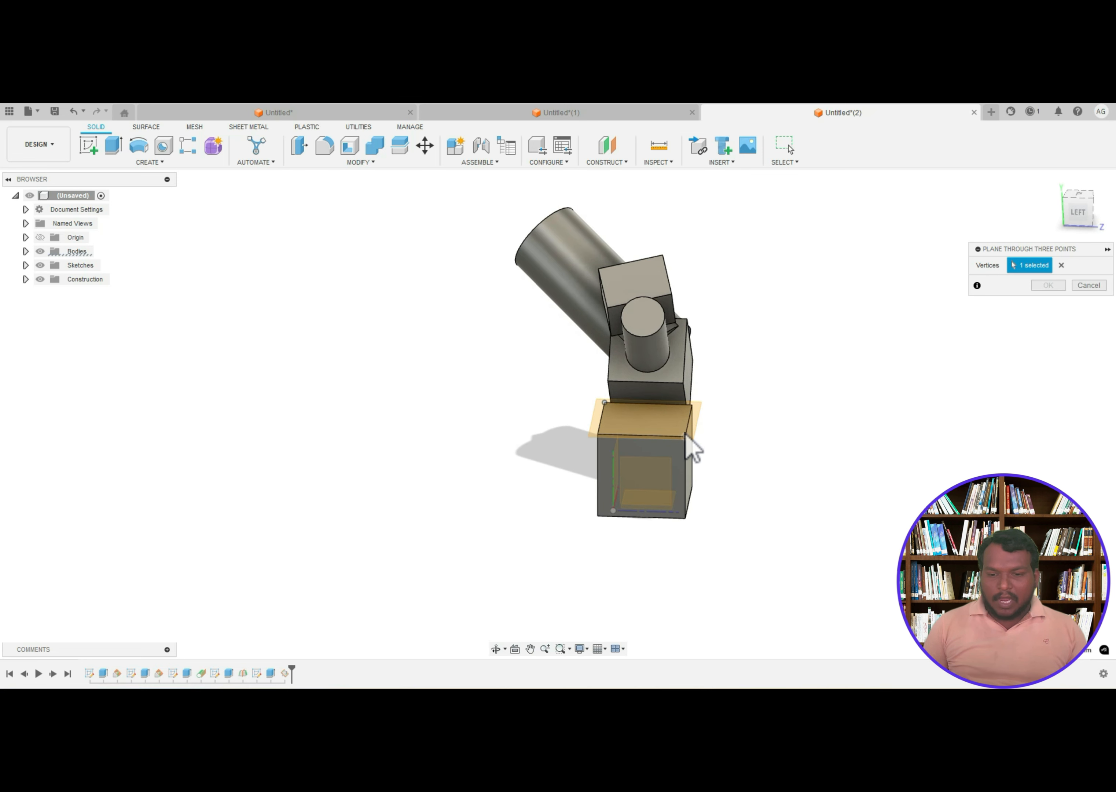
{"action": "left_click", "coordinate": [684, 435]}
{"action": "left_click", "coordinate": [597, 514]}
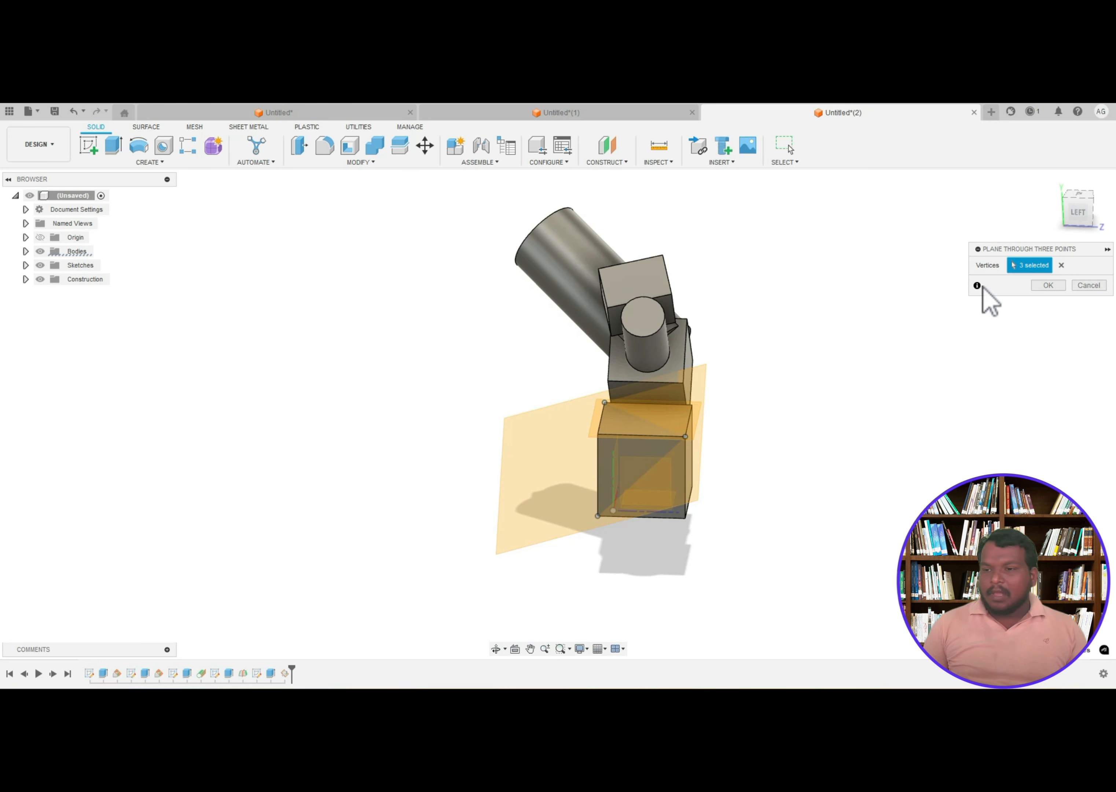
{"action": "left_click", "coordinate": [1042, 285]}
{"action": "left_click", "coordinate": [1061, 265]}
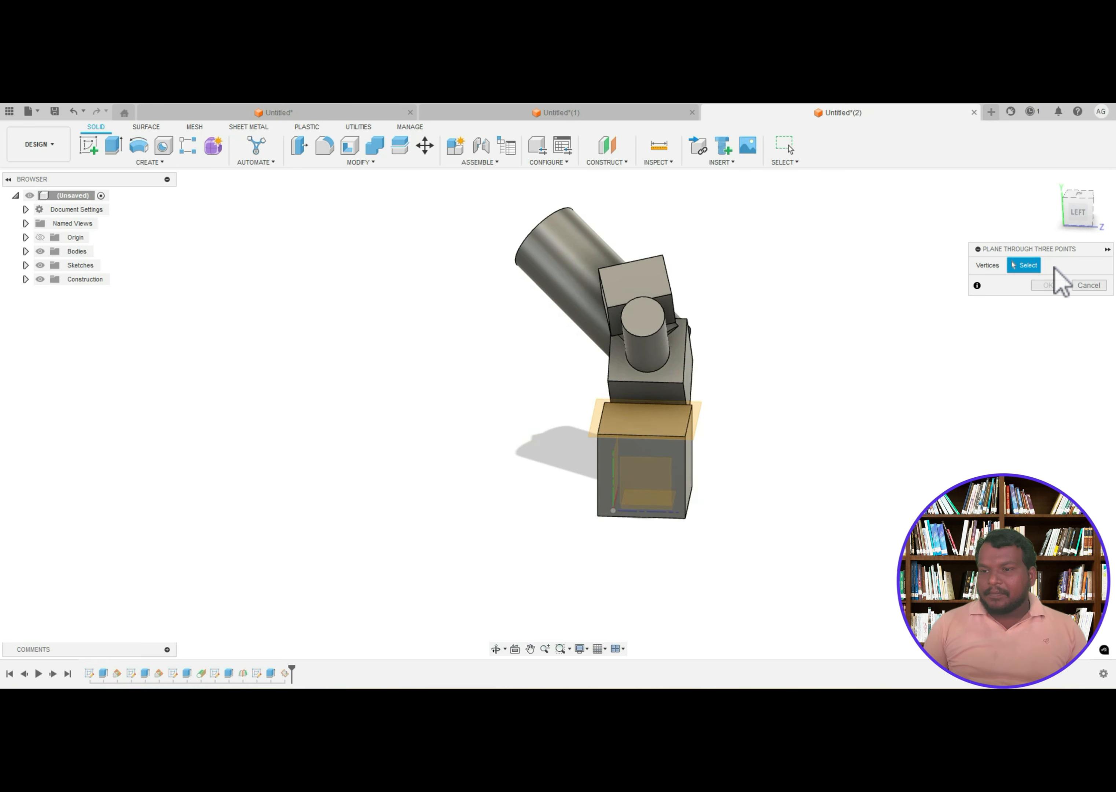
- Try a plane tangent to the base box's side face through a lower corner of the box above, then clear the selection
{"action": "left_click", "coordinate": [625, 162]}
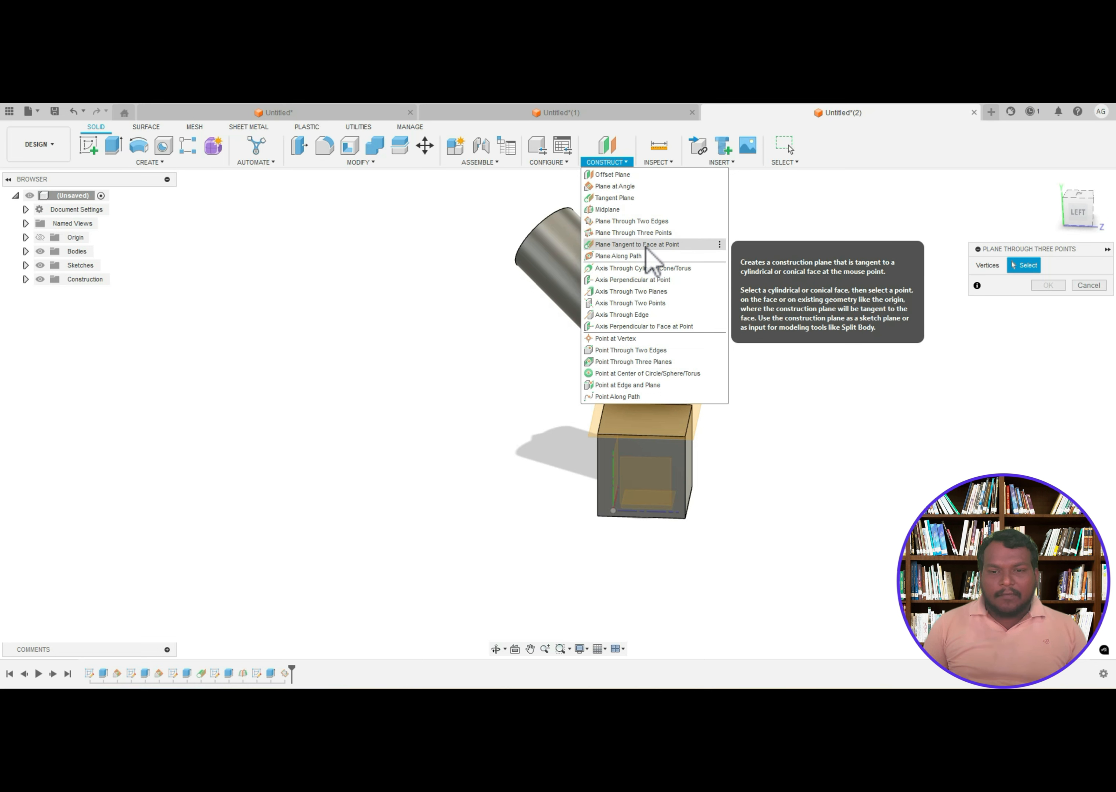
{"action": "left_click", "coordinate": [657, 245]}
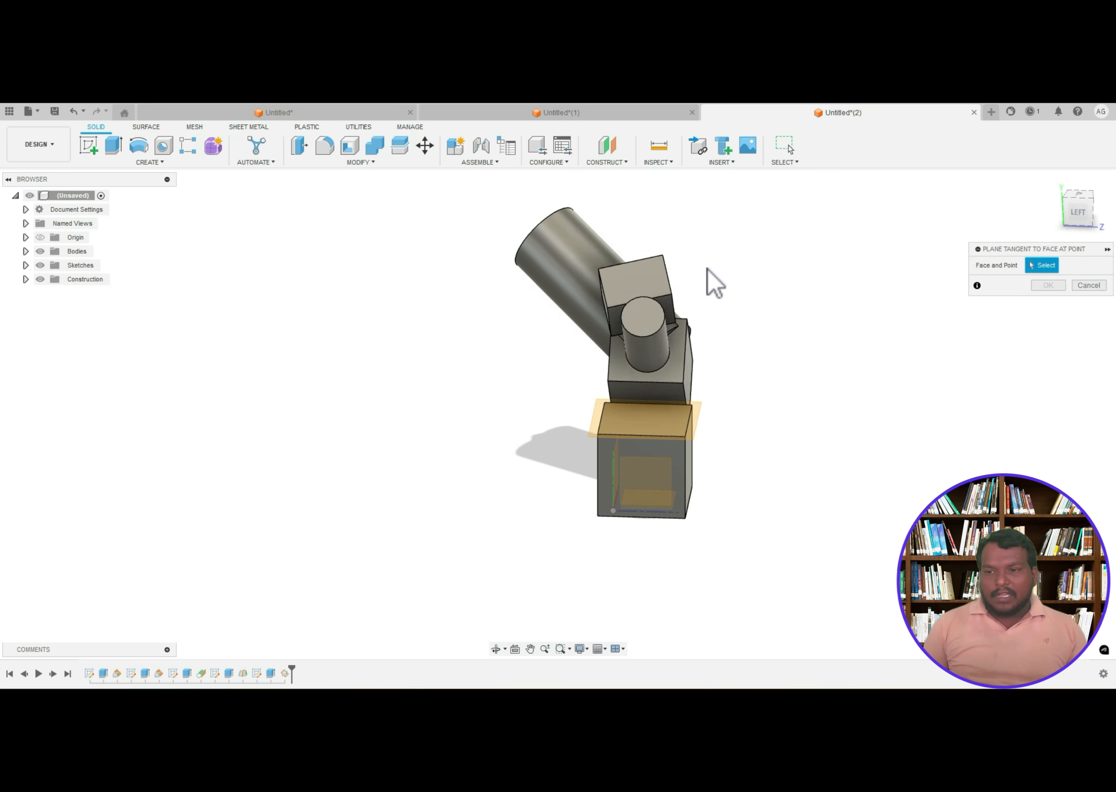
{"action": "left_click", "coordinate": [645, 471]}
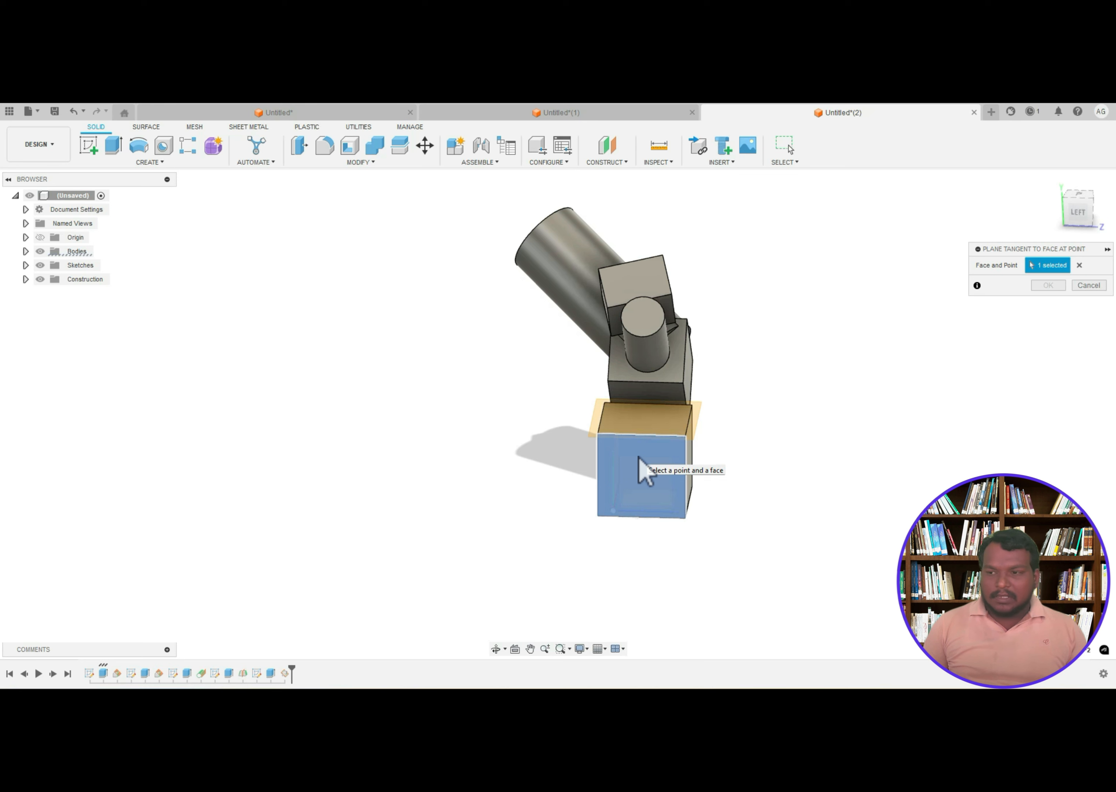
{"action": "left_click", "coordinate": [628, 503]}
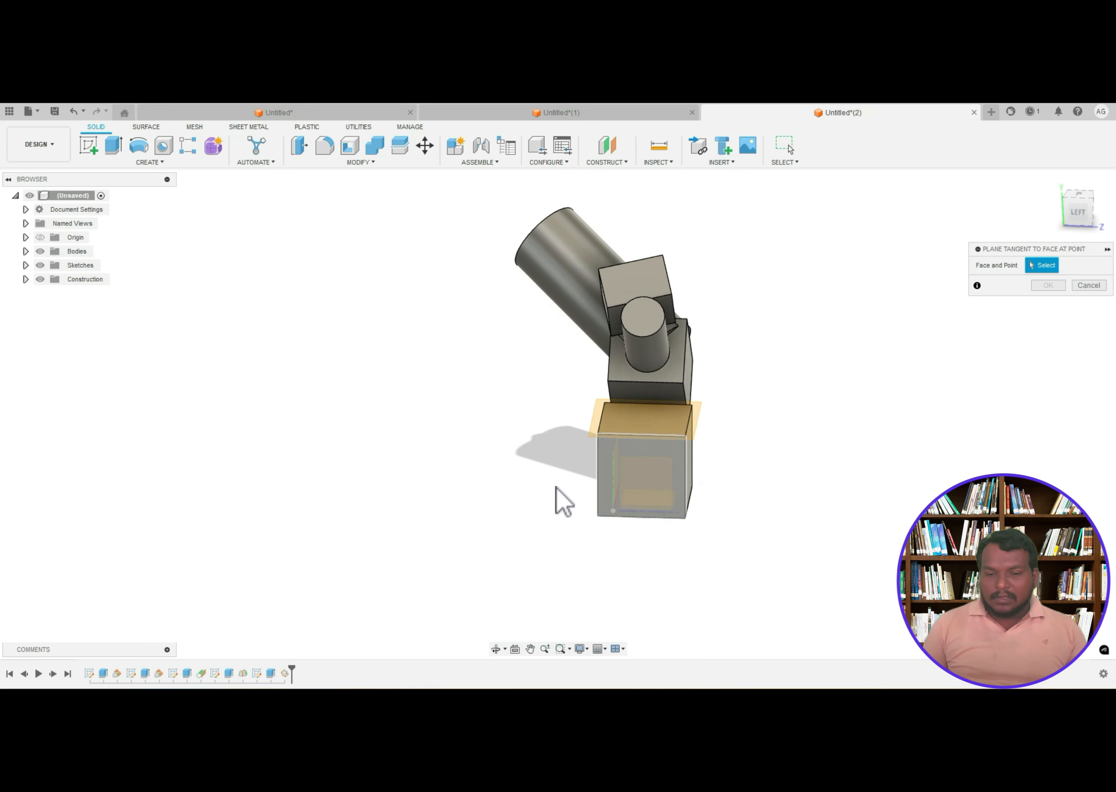
{"action": "left_click", "coordinate": [619, 487]}
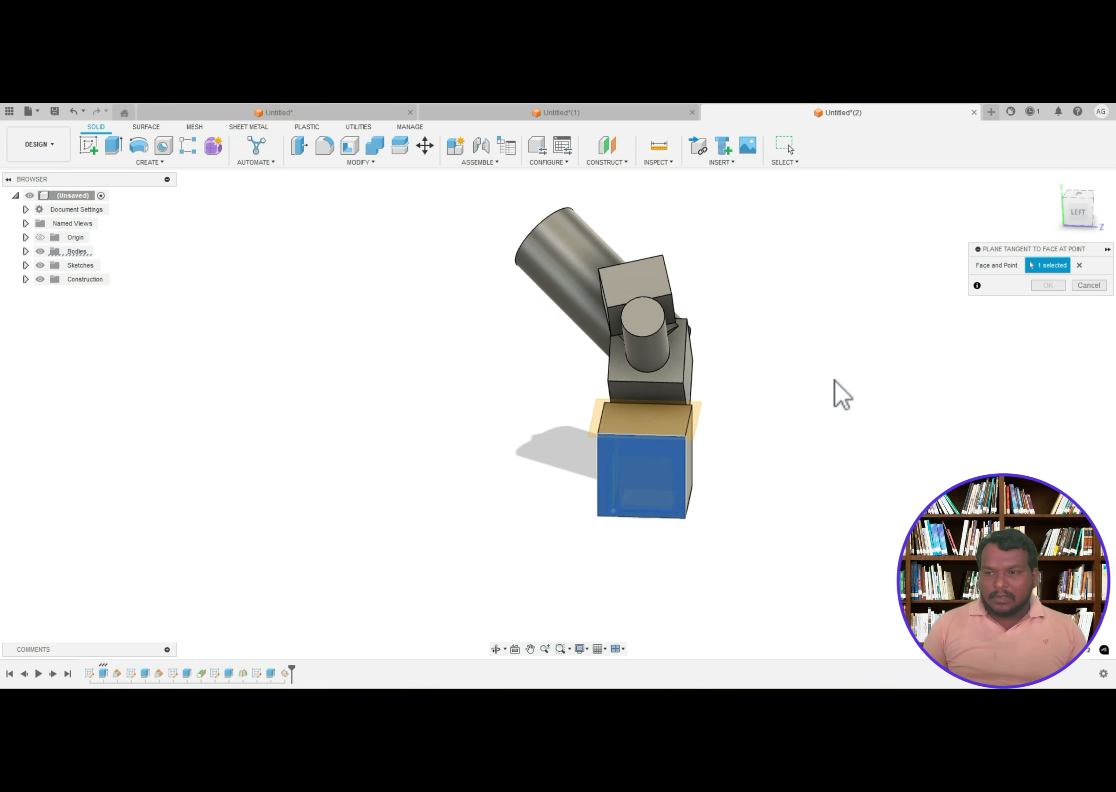
{"action": "left_click", "coordinate": [682, 387]}
{"action": "middle_click_drag", "start_coordinate": [729, 455], "coordinate": [676, 468], "text": "shift"}
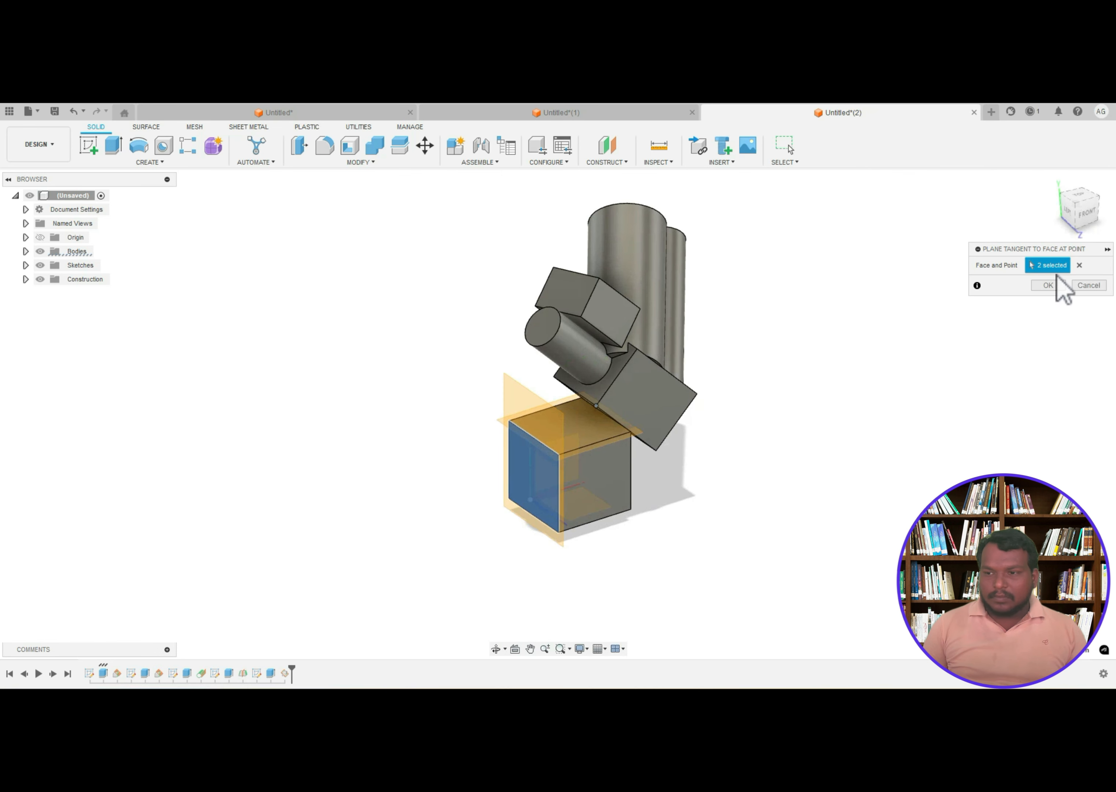
{"action": "left_click", "coordinate": [1079, 266]}
- Try the tangent-at-point plane on the upper tilted box's face using a corner of that face, then clear the selection
{"action": "middle_click_drag", "start_coordinate": [715, 341], "coordinate": [644, 269], "text": "shift"}
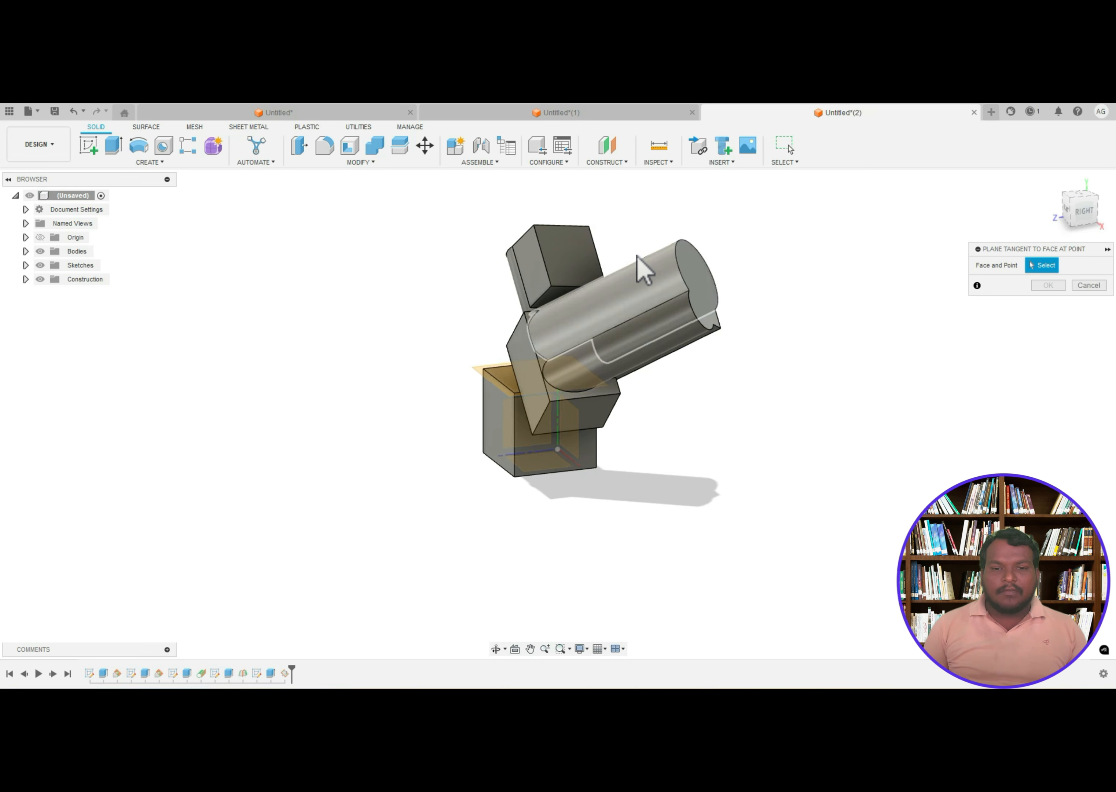
{"action": "left_click", "coordinate": [568, 246]}
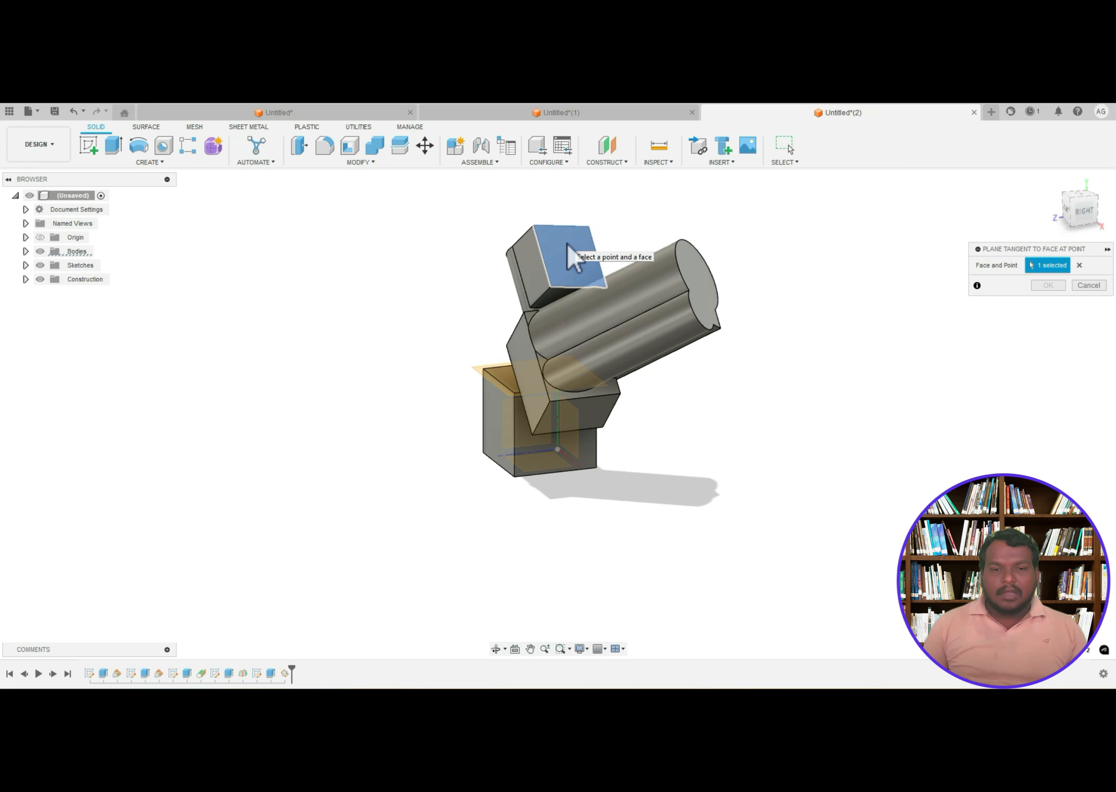
{"action": "left_click", "coordinate": [535, 226]}
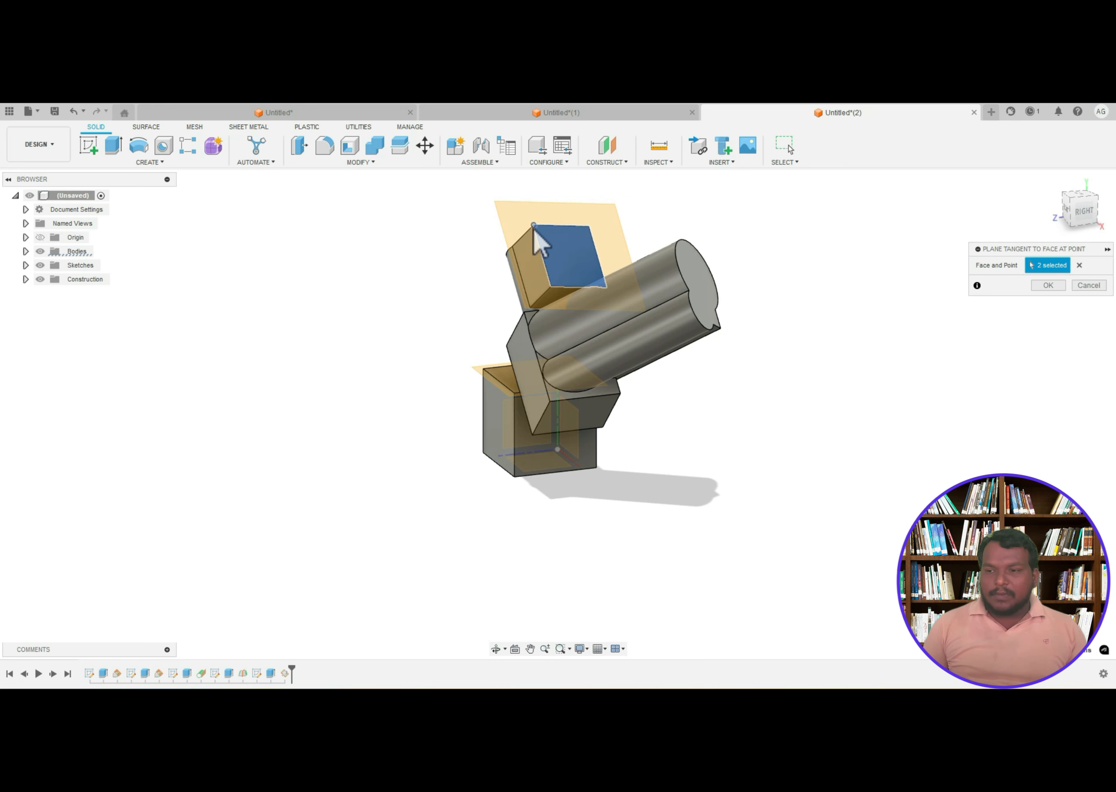
{"action": "left_click", "coordinate": [1077, 266]}
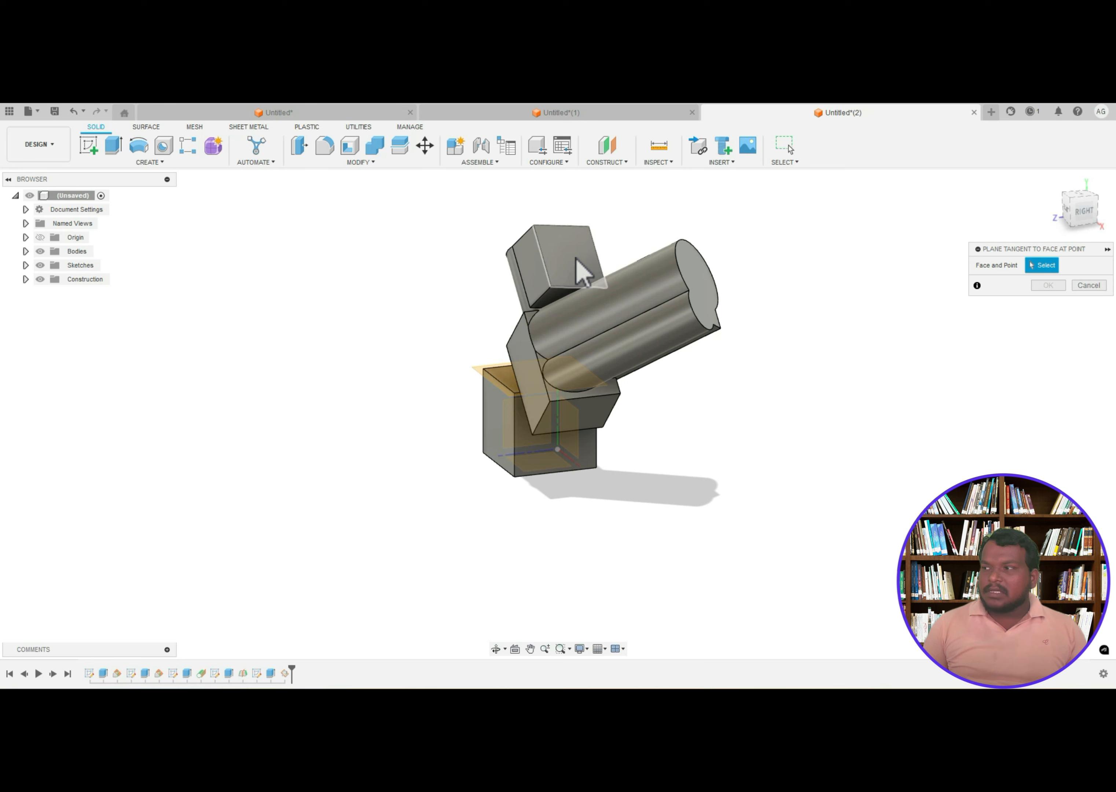
- Try the tangent-at-point plane on the upper tilted box's face using a corner of the middle box, then clear the selection
{"action": "left_click", "coordinate": [579, 270]}
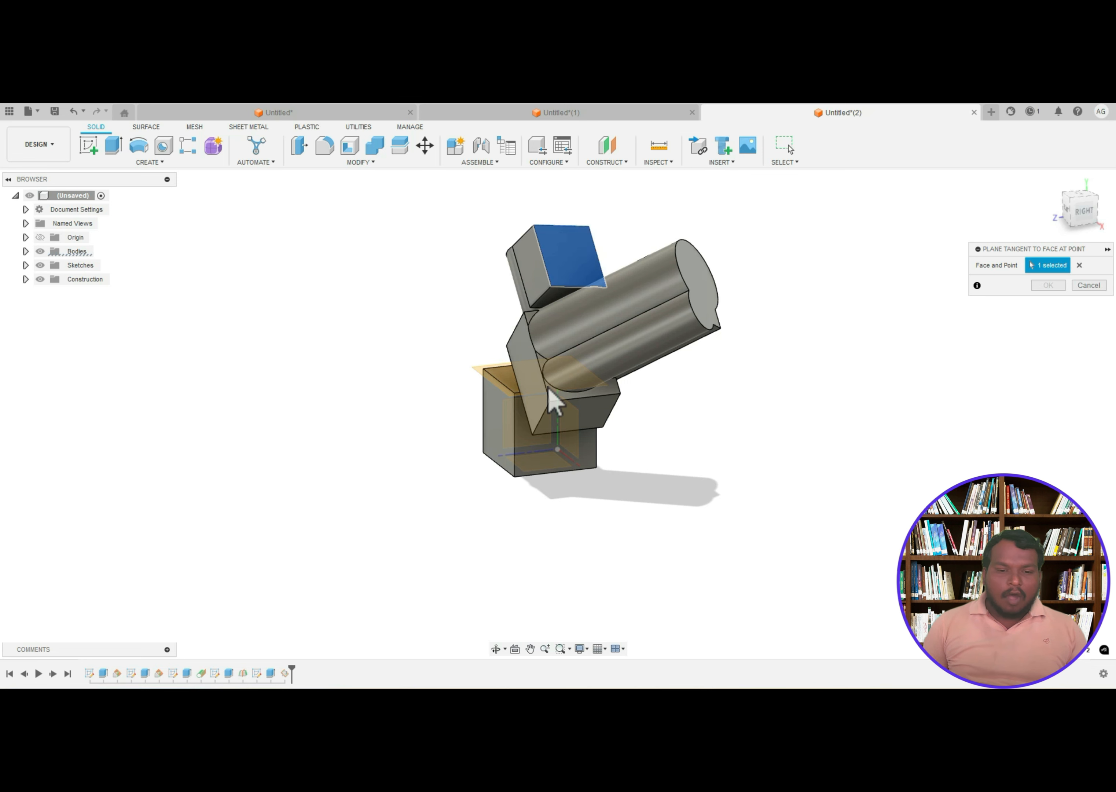
{"action": "left_click", "coordinate": [506, 347]}
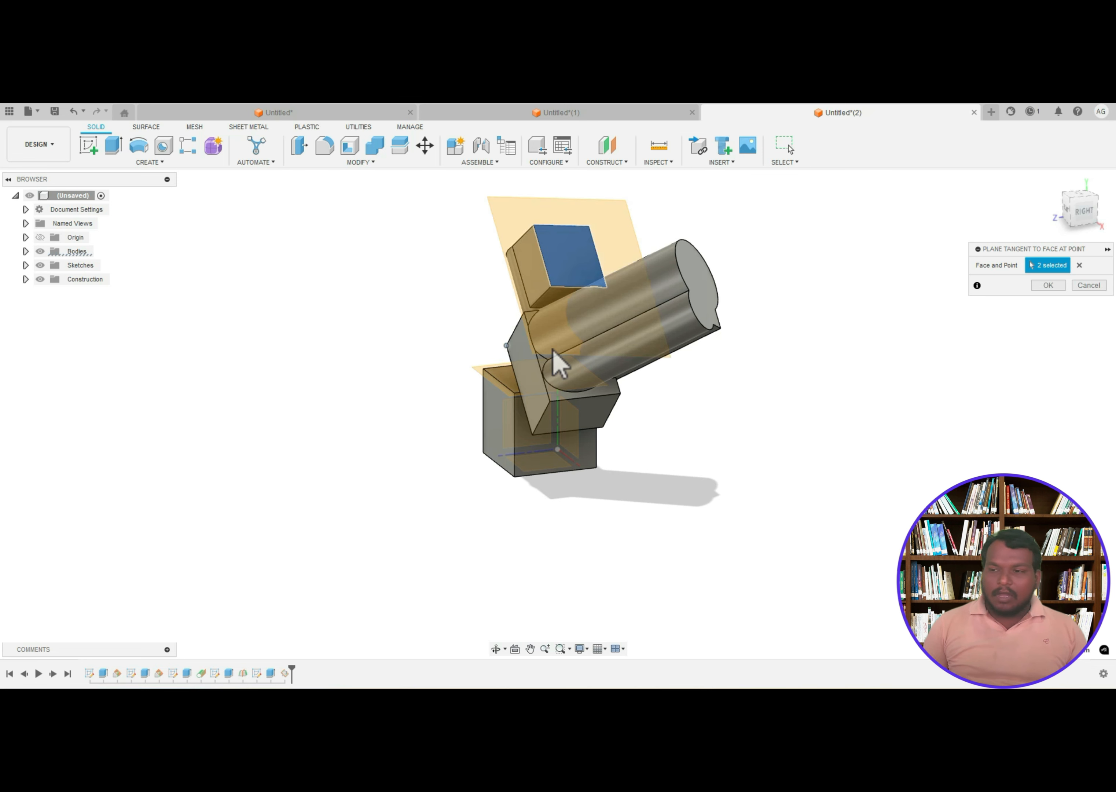
{"action": "left_click", "coordinate": [1079, 265]}
- Try the tangent-at-point plane on the upper tilted box's face using that box's far corner, then clear the selection
{"action": "left_click", "coordinate": [576, 242]}
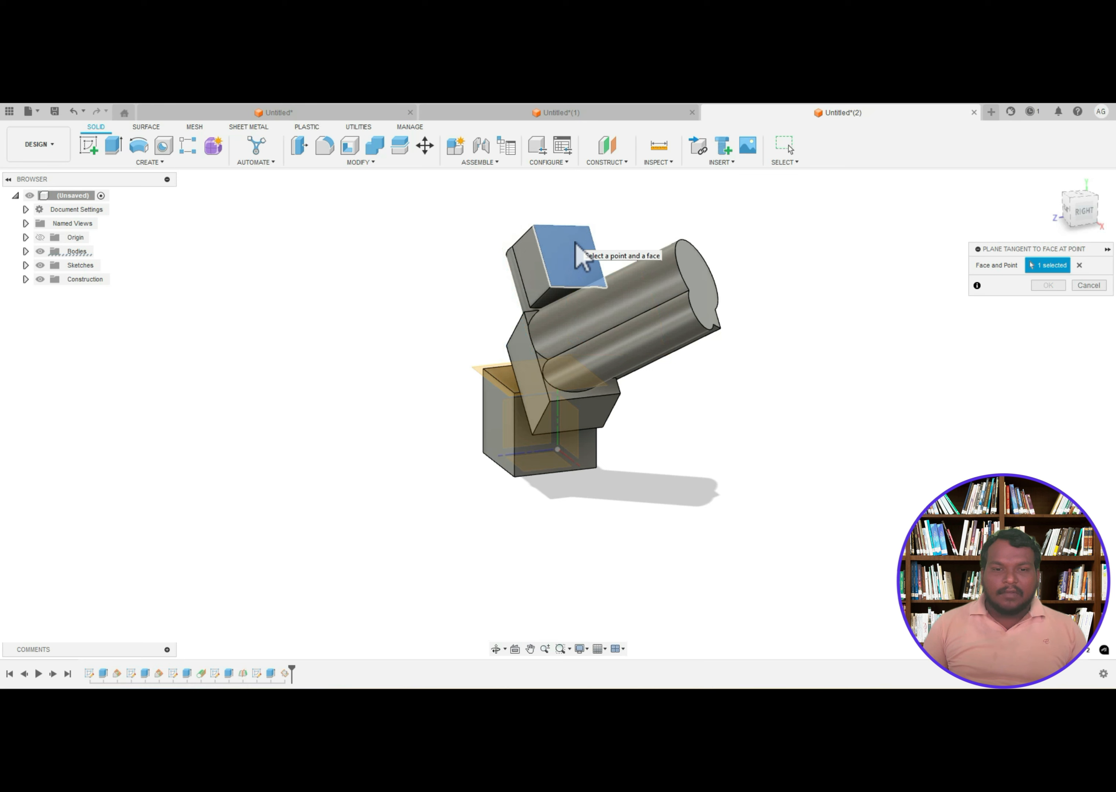
{"action": "left_click", "coordinate": [512, 246]}
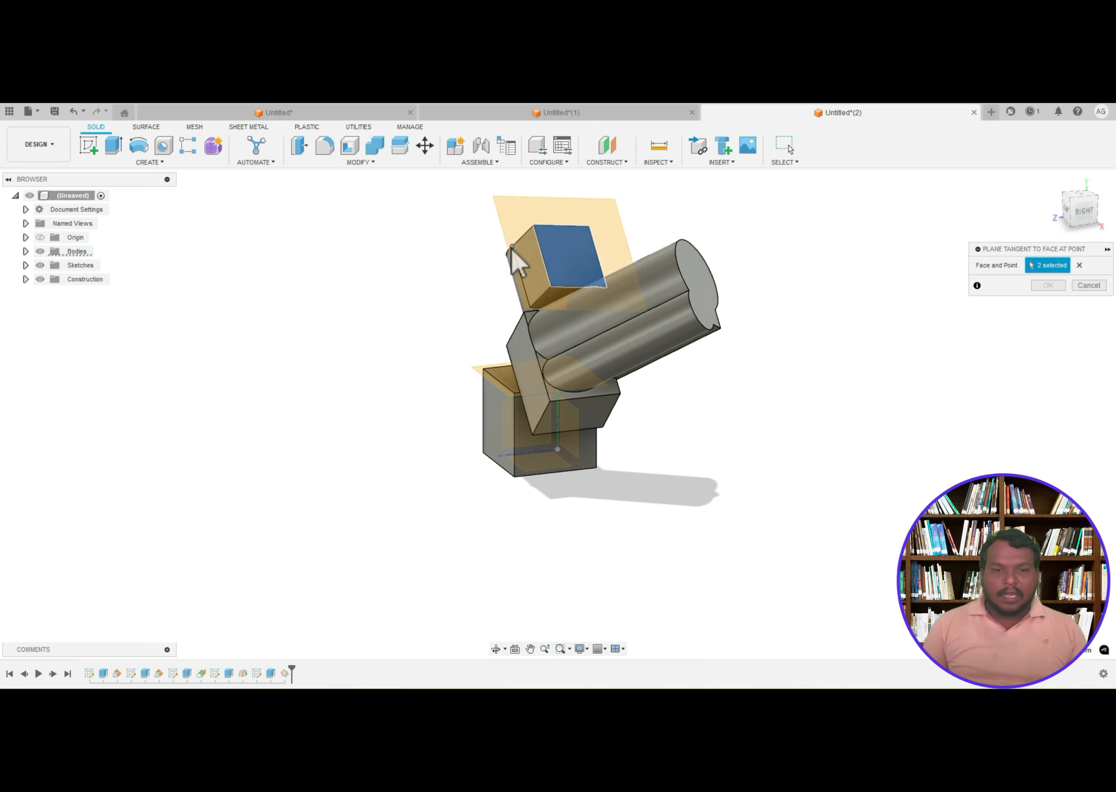
{"action": "left_click", "coordinate": [1079, 268]}
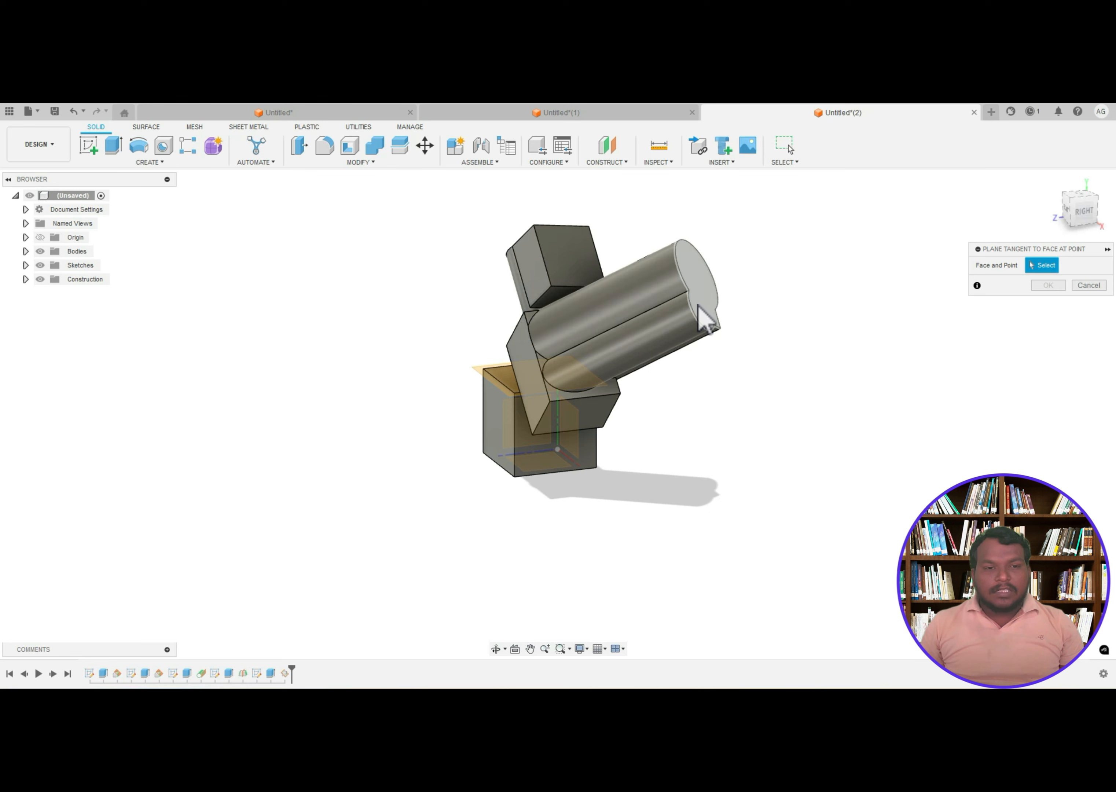
{"action": "left_click", "coordinate": [621, 163]}
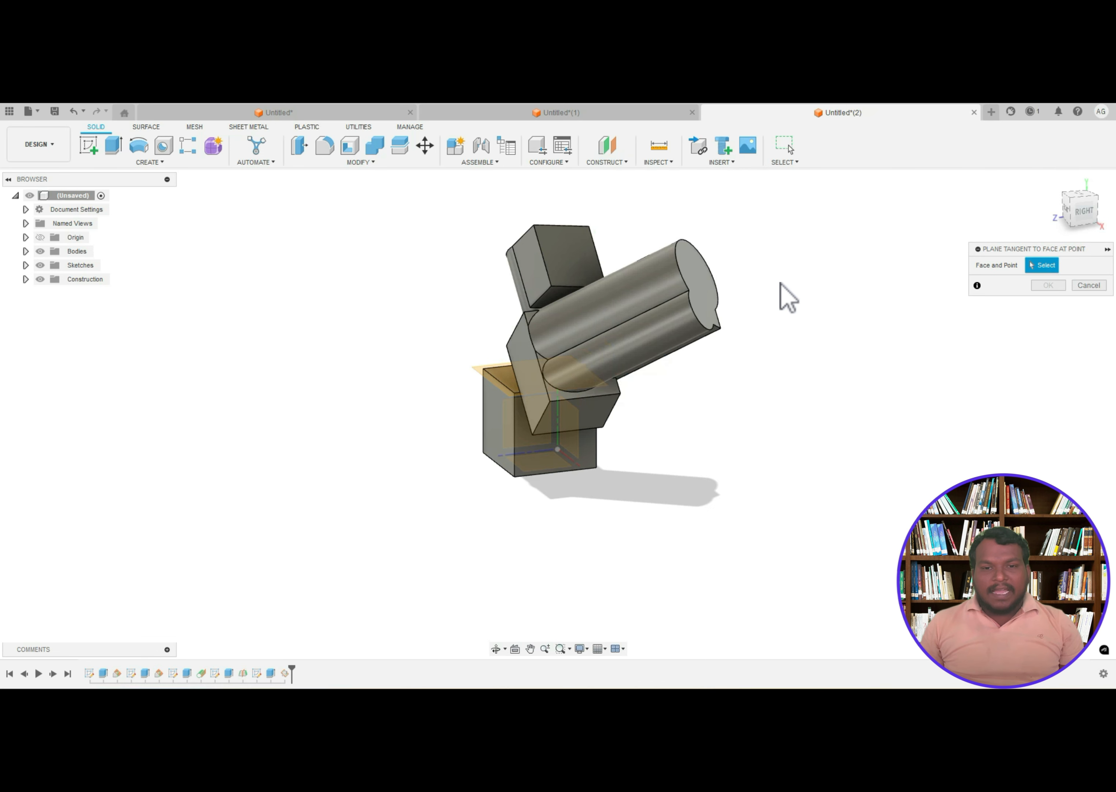
{"action": "left_click", "coordinate": [610, 163]}
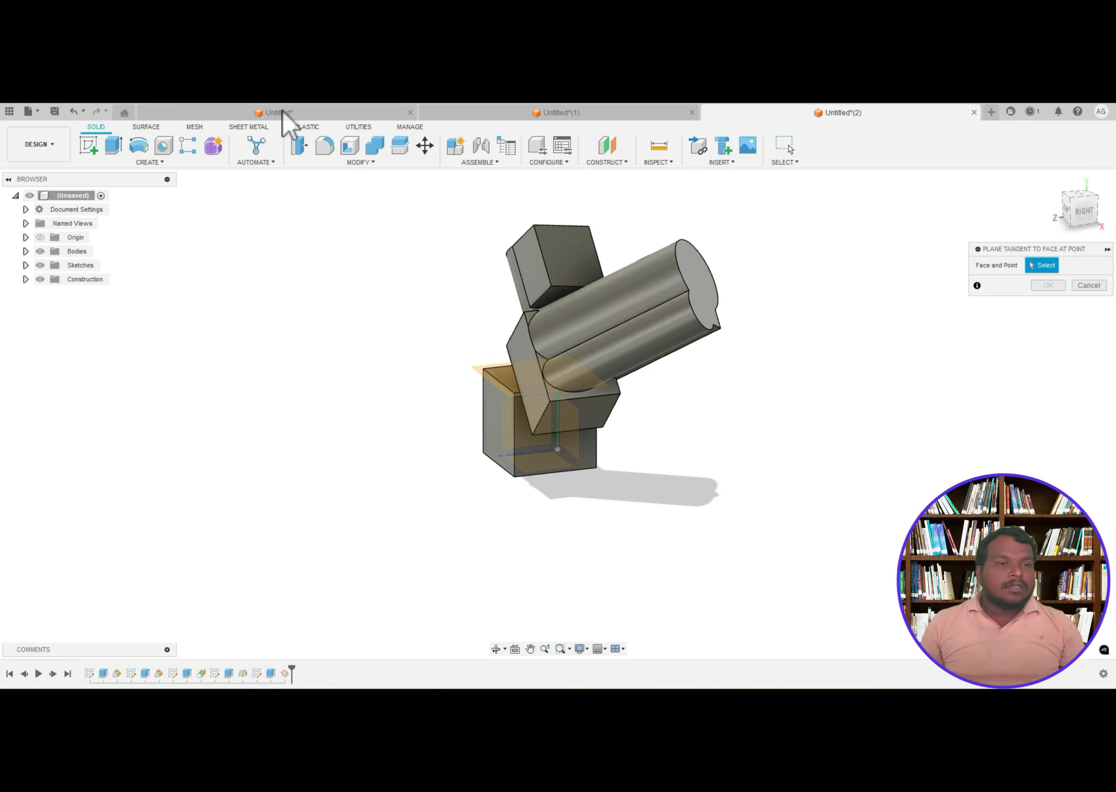
- Switch to the lofted vase design, examine the Loft command's description and options, and replay the design's timeline
{"action": "left_click", "coordinate": [282, 114]}
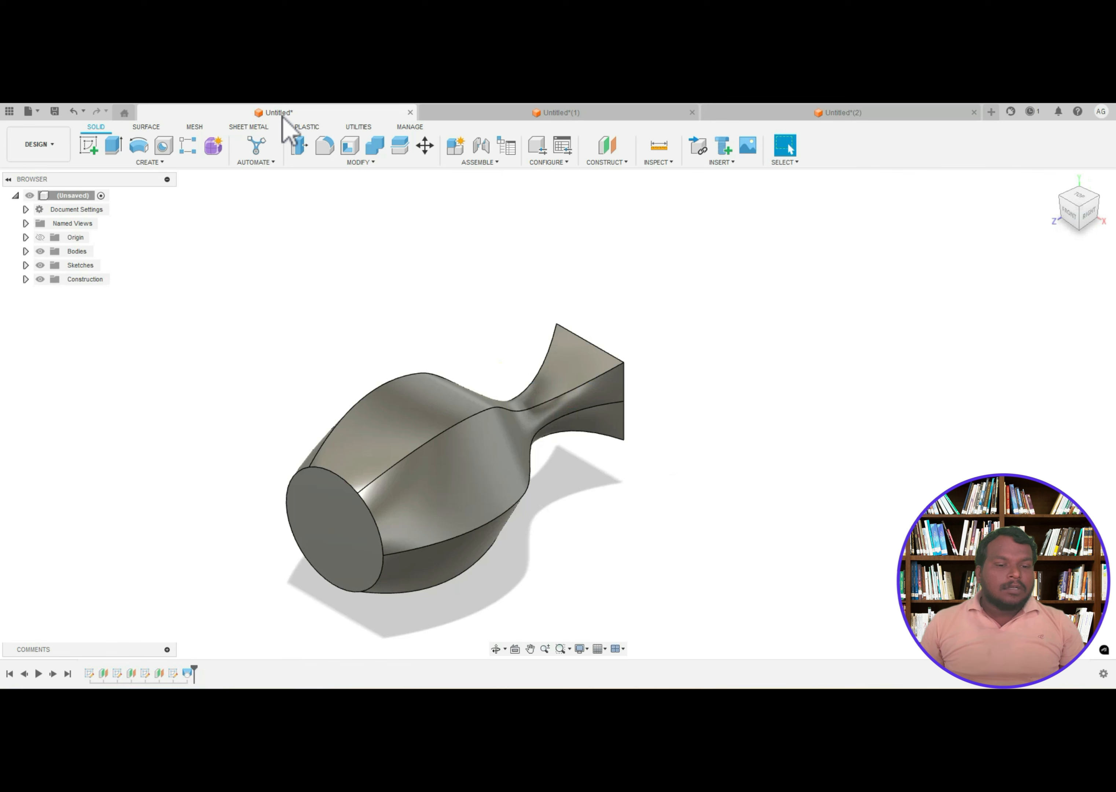
{"action": "scroll", "coordinate": [386, 560], "scroll_direction": "up", "scroll_amount": 3}
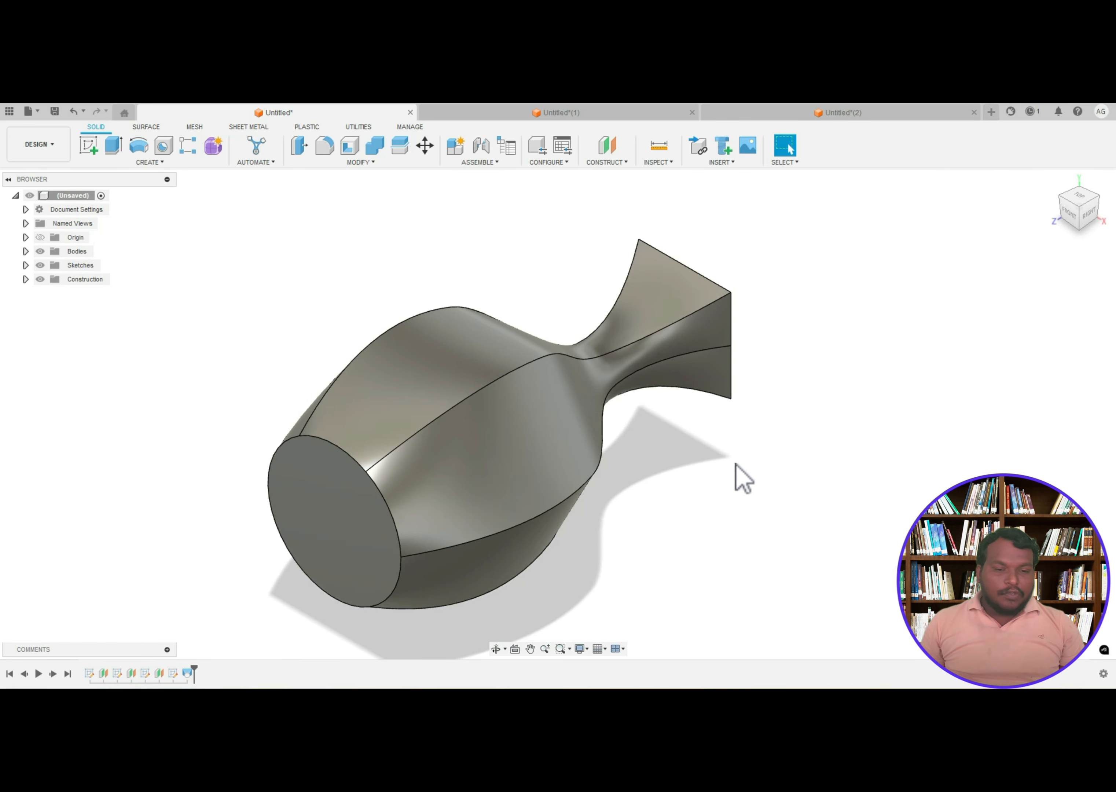
{"action": "left_click", "coordinate": [142, 162]}
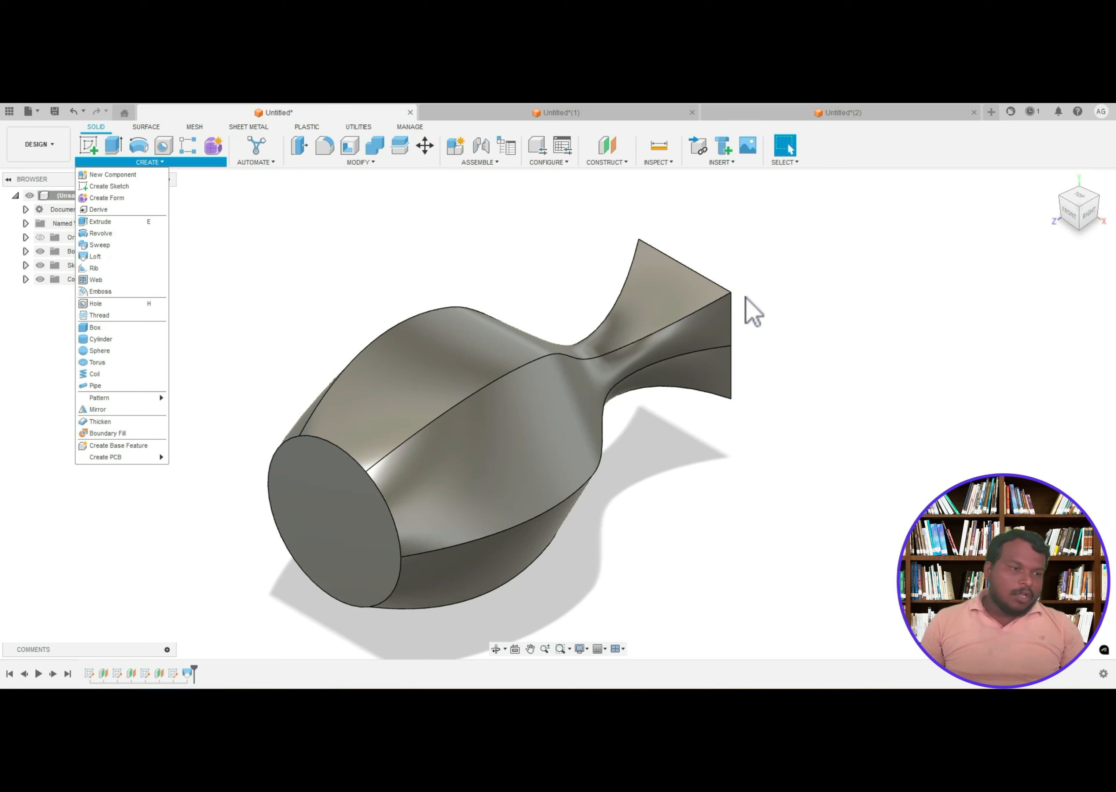
{"action": "left_click", "coordinate": [95, 256]}
{"action": "left_click", "coordinate": [150, 162]}
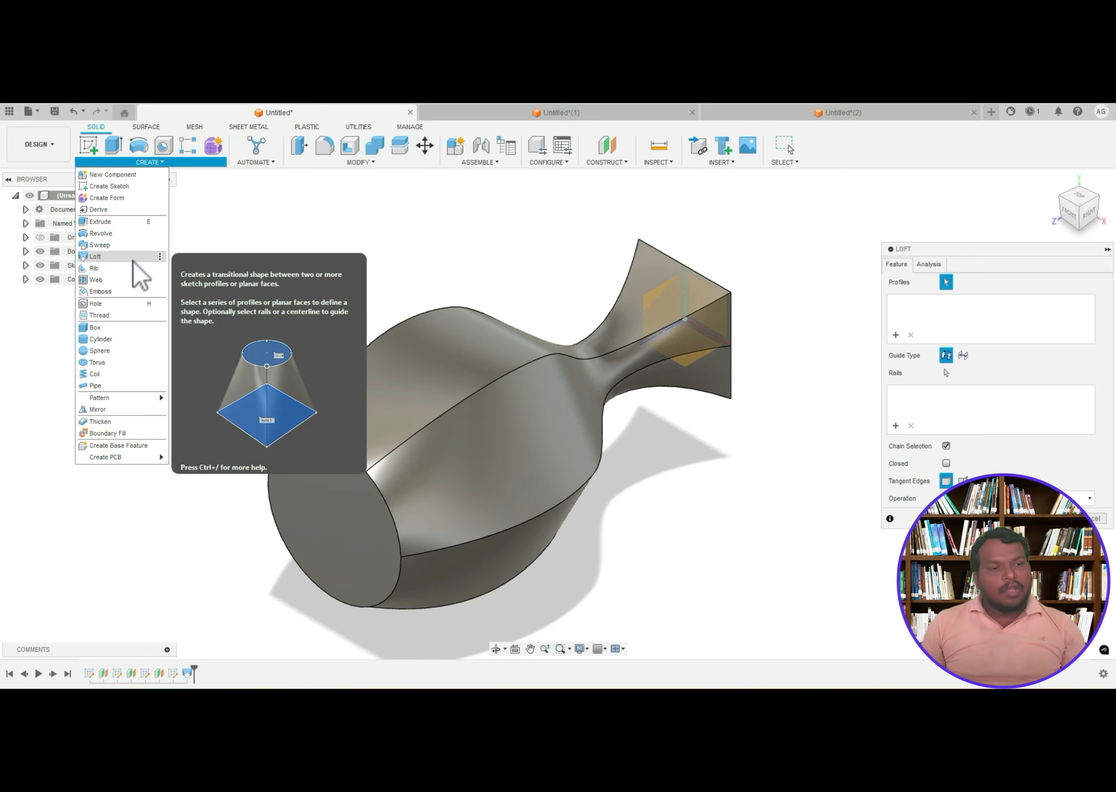
{"action": "left_click", "coordinate": [313, 259]}
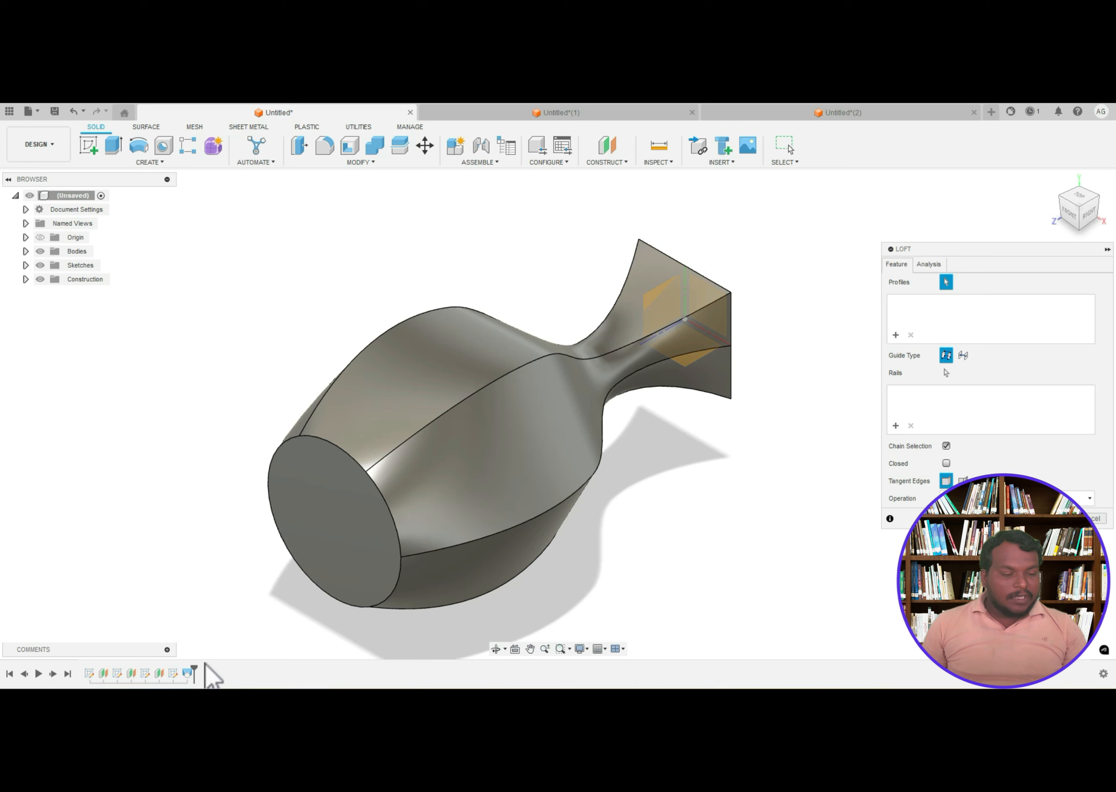
{"action": "key", "text": "Escape"}
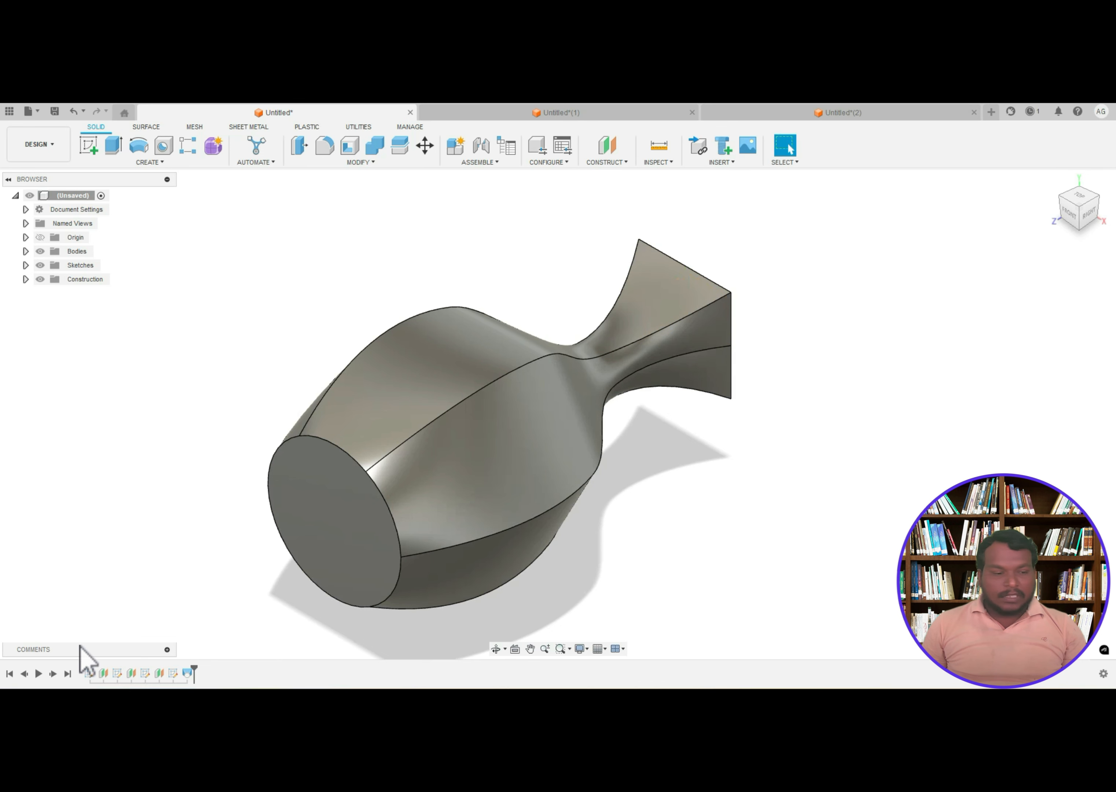
{"action": "left_click", "coordinate": [39, 674]}
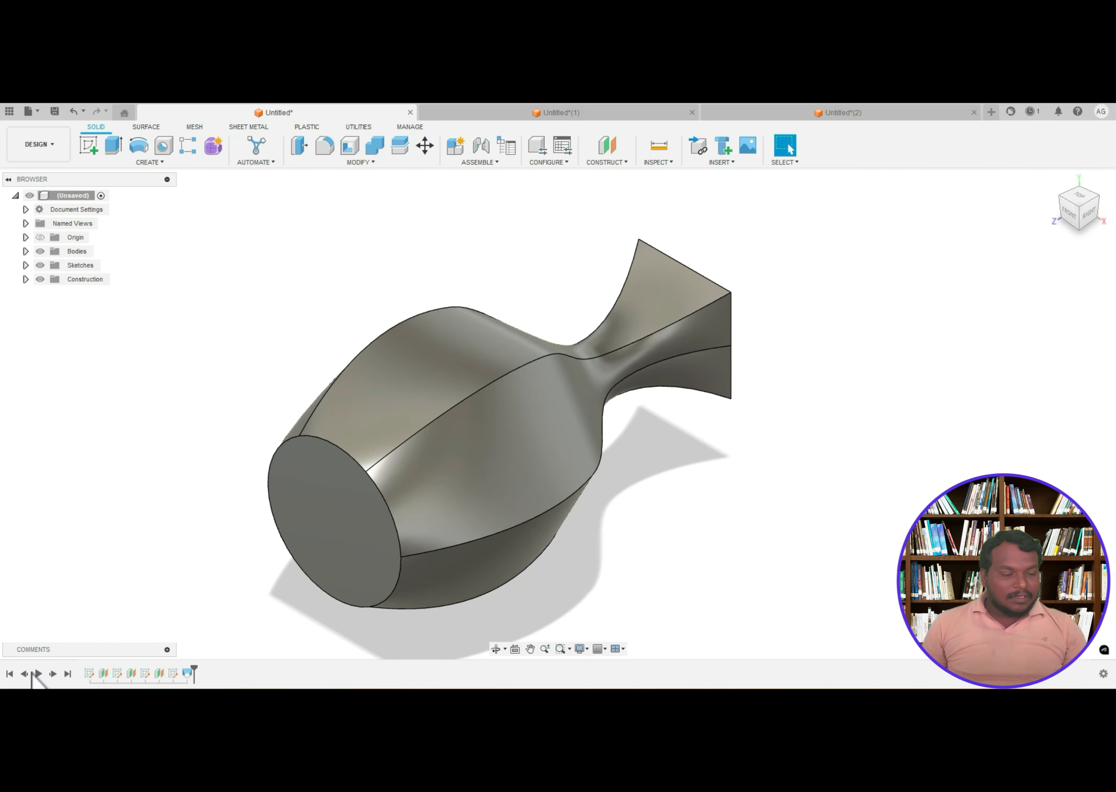
{"action": "left_click", "coordinate": [35, 674]}
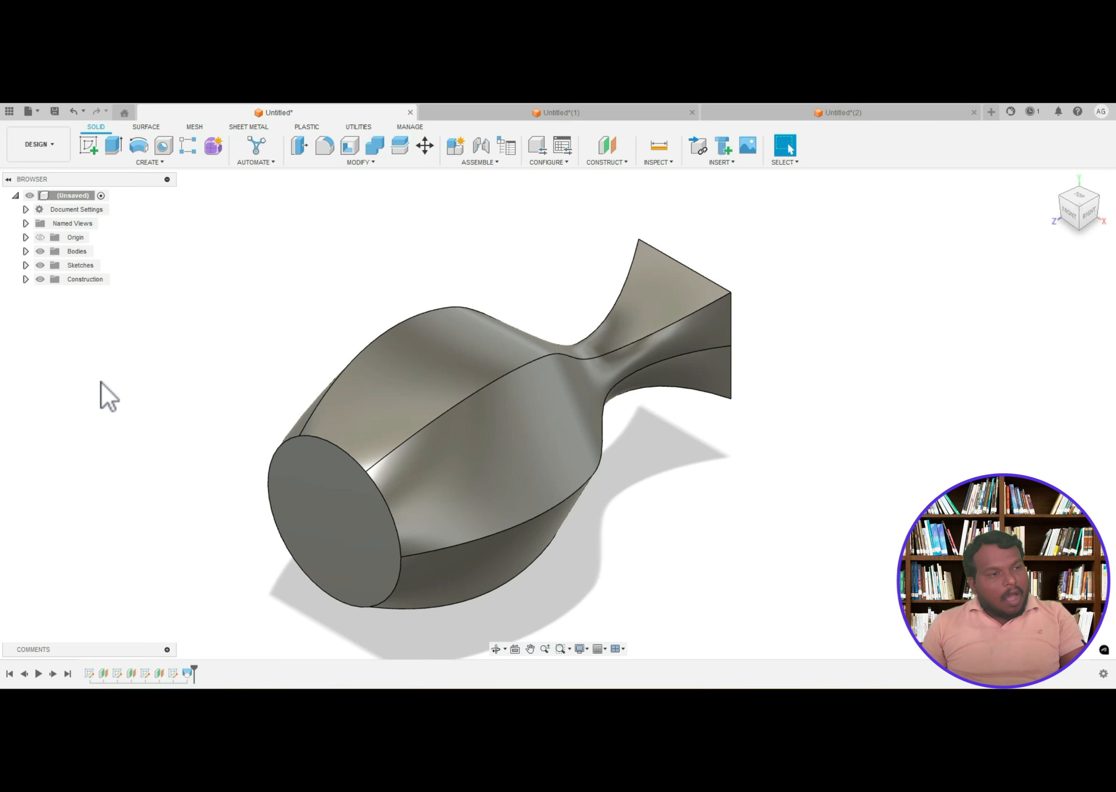
- Create a new design and start a sketch on the front plane
{"action": "left_click", "coordinate": [33, 113]}
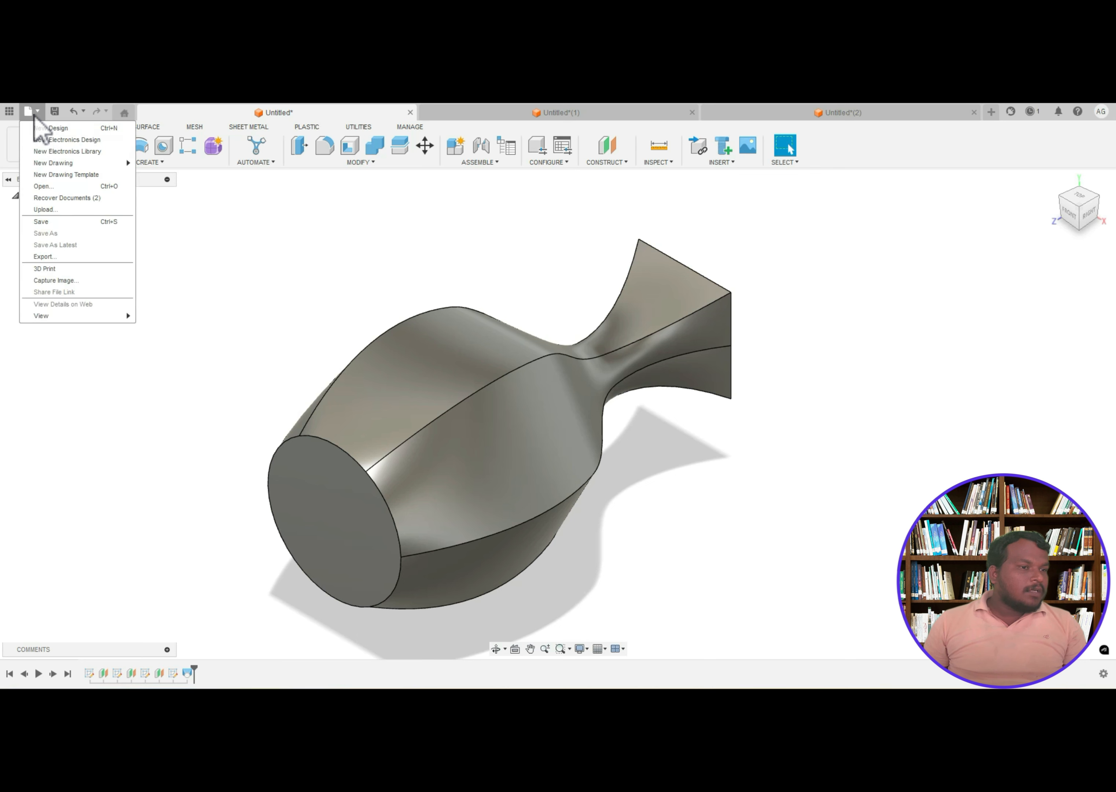
{"action": "left_click", "coordinate": [44, 129]}
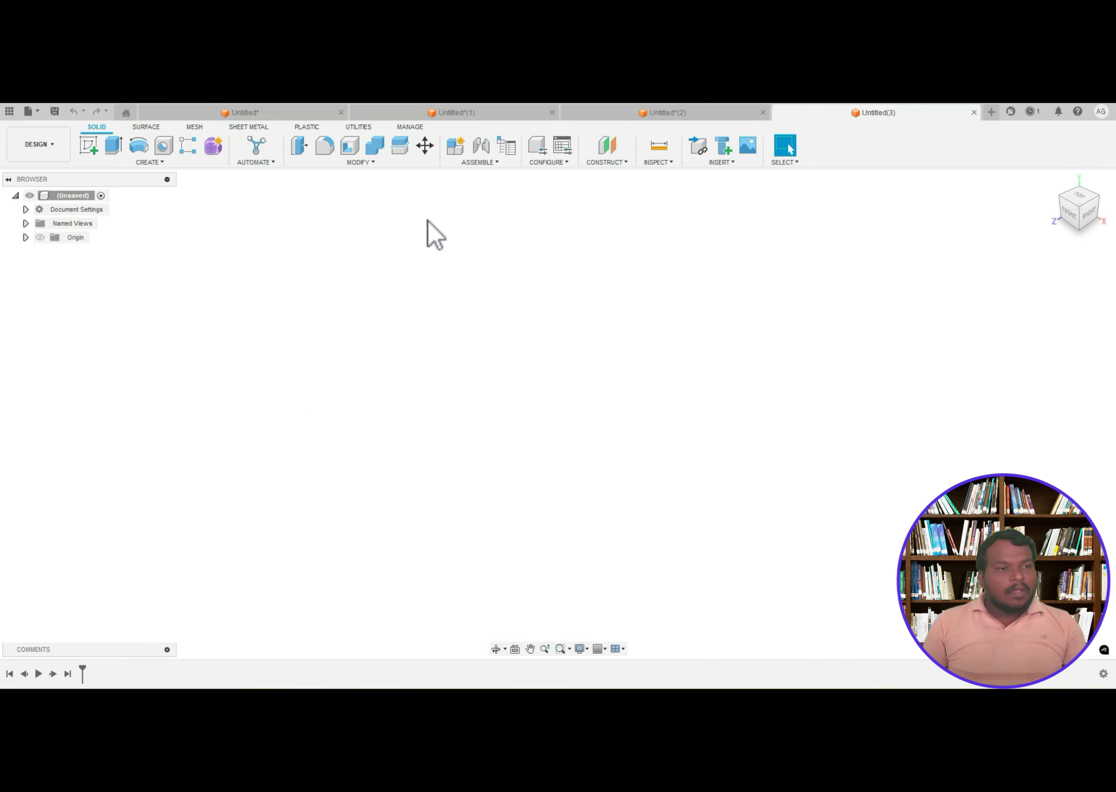
{"action": "left_click", "coordinate": [89, 147]}
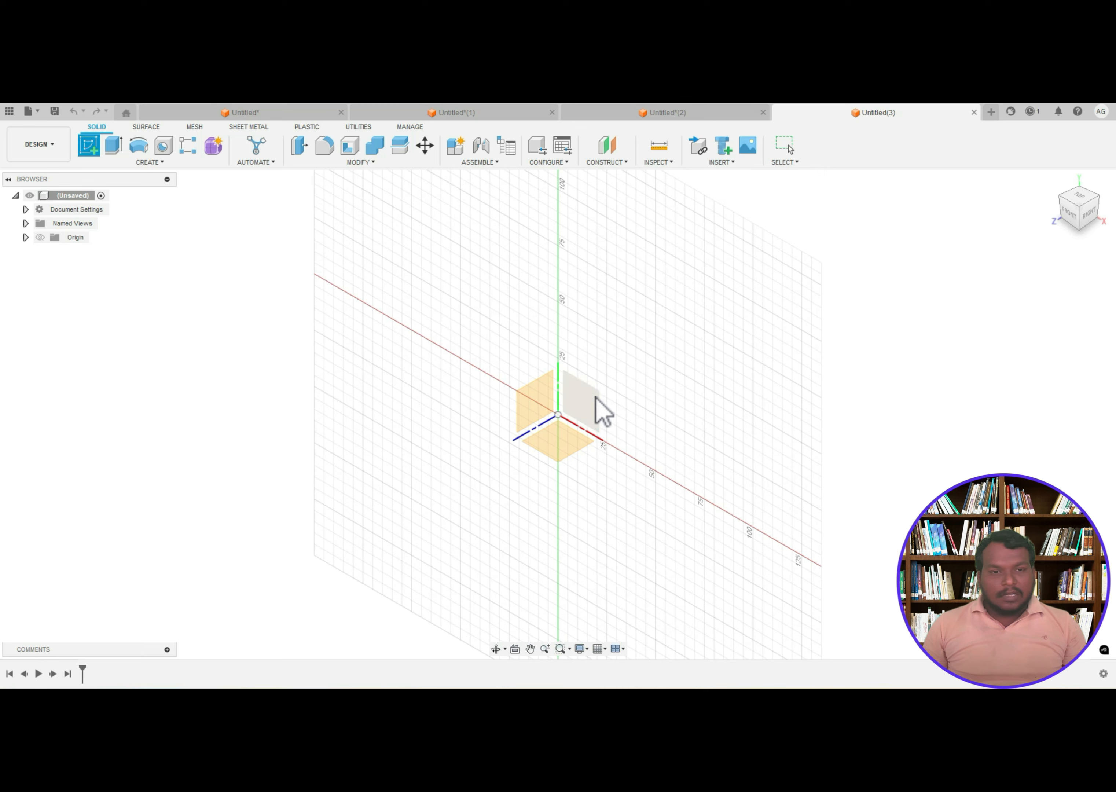
{"action": "left_click", "coordinate": [225, 114]}
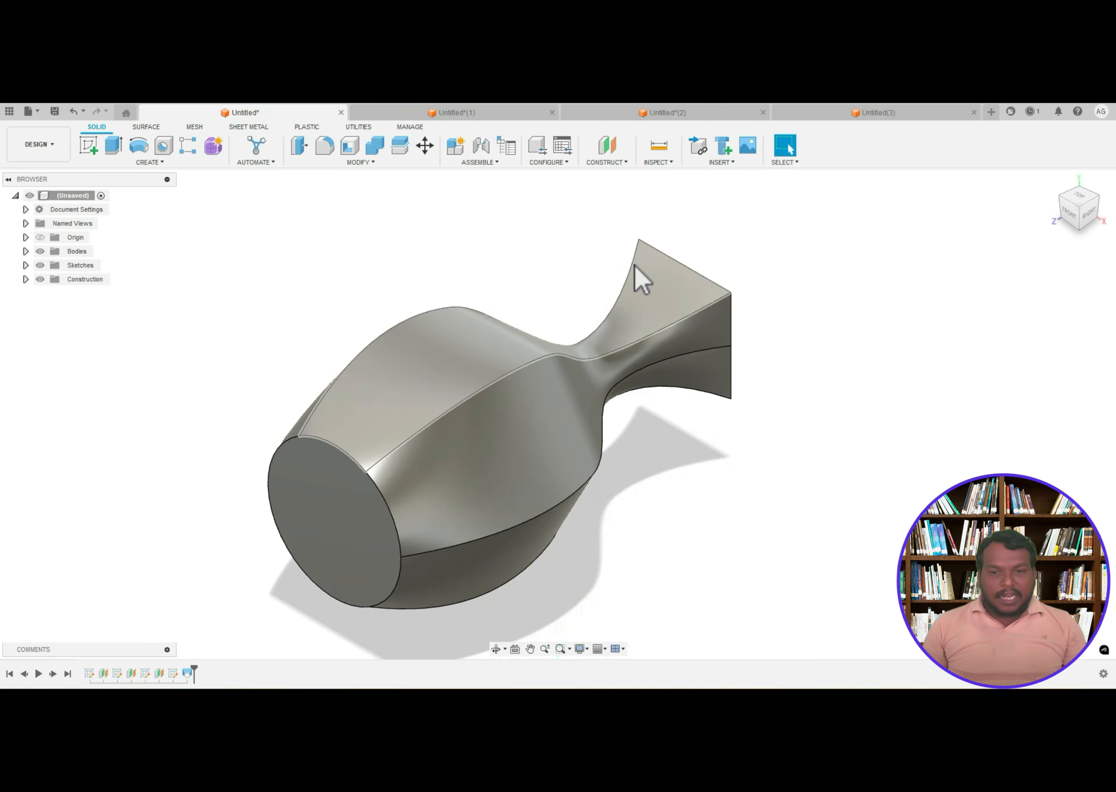
{"action": "left_click", "coordinate": [915, 117]}
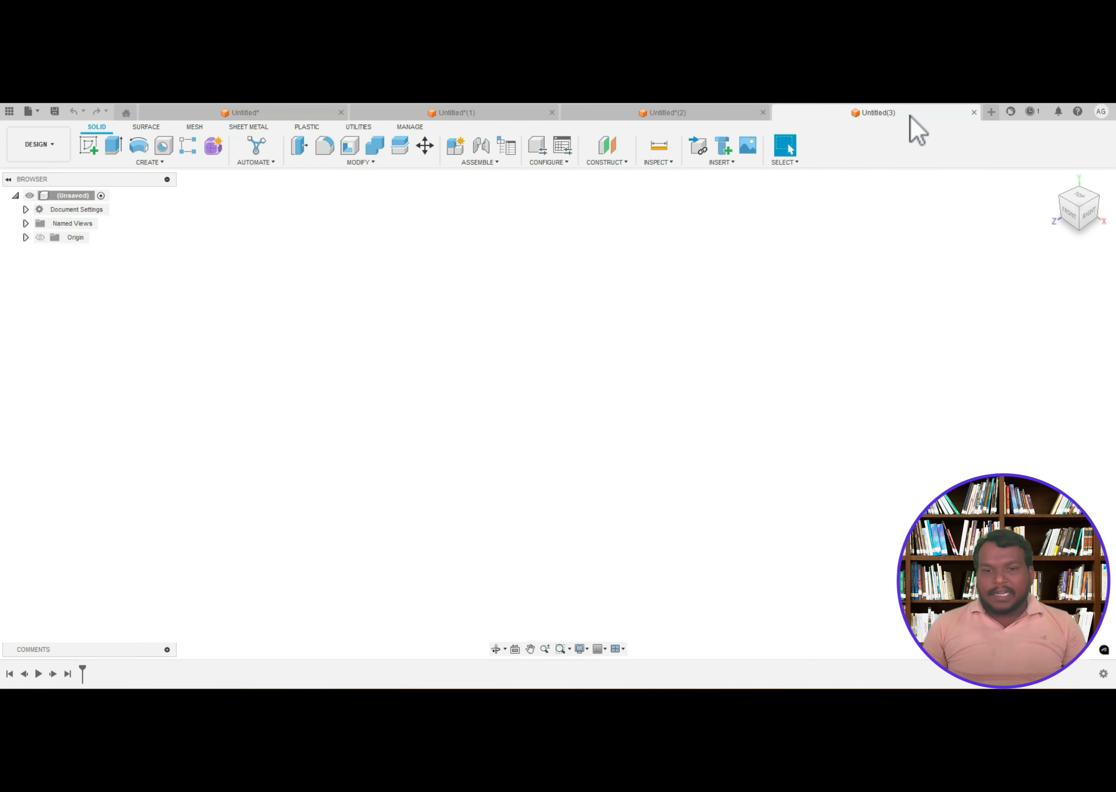
{"action": "left_click", "coordinate": [89, 147]}
{"action": "left_click", "coordinate": [593, 408]}
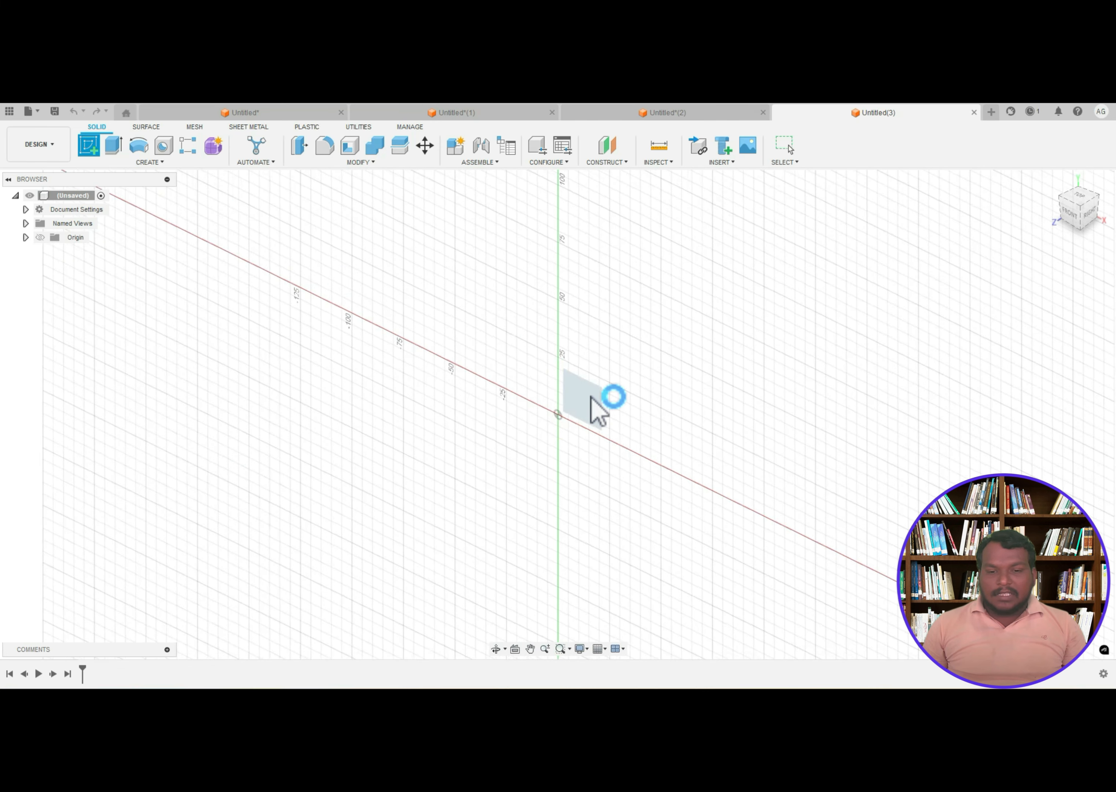
- Draw a 100 by 100 mm center rectangle centred on the origin
{"action": "left_click", "coordinate": [113, 146]}
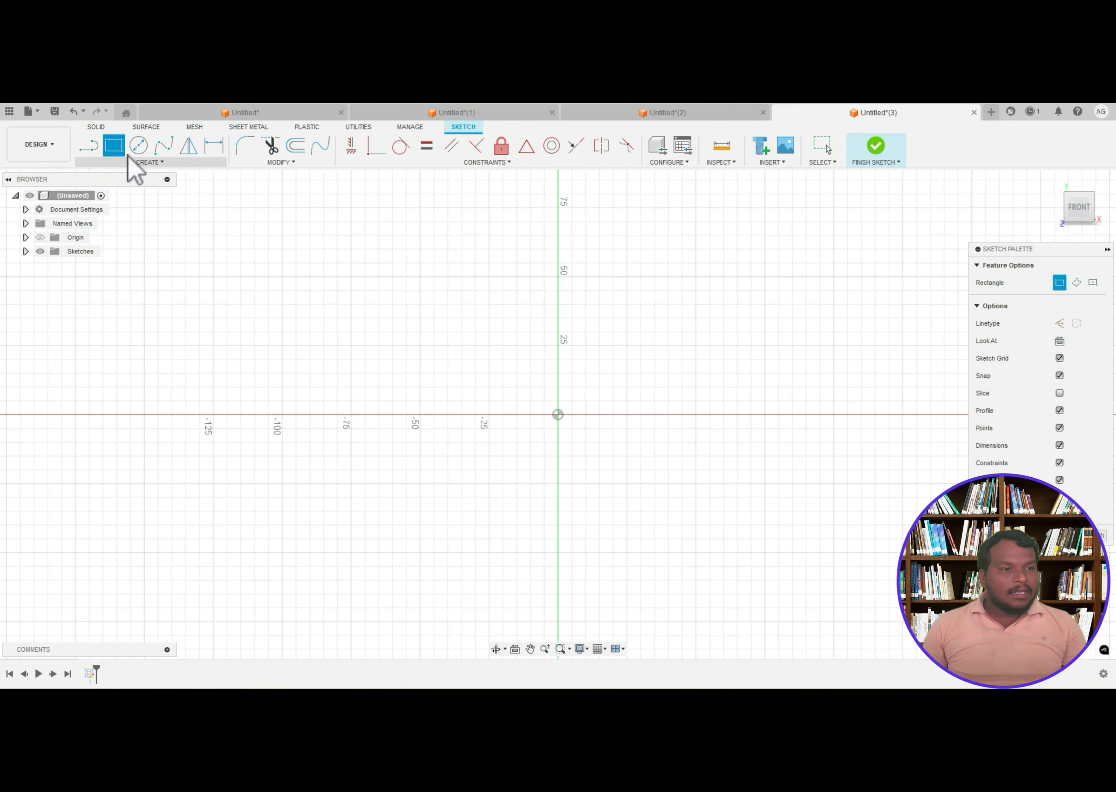
{"action": "left_click", "coordinate": [140, 162]}
{"action": "mouse_move", "coordinate": [190, 188]}
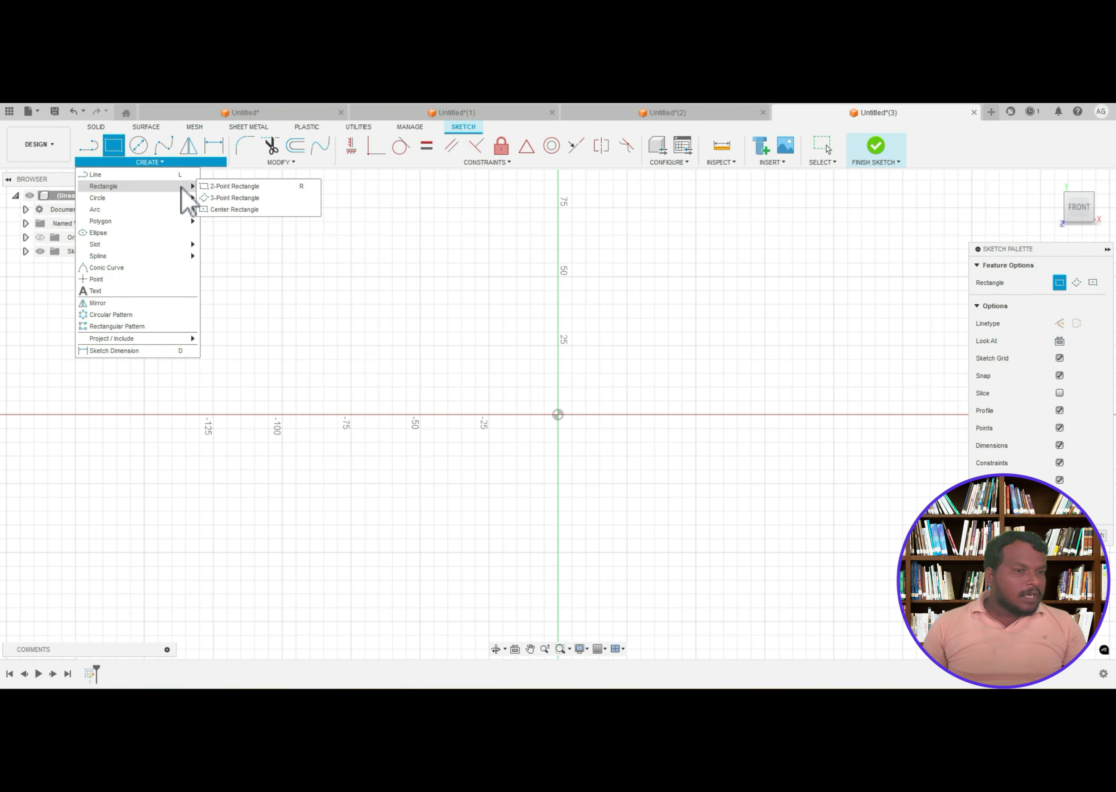
{"action": "left_click", "coordinate": [231, 210]}
{"action": "left_click", "coordinate": [558, 414]}
{"action": "type", "text": "100"}
{"action": "key", "text": "Tab"}
{"action": "type", "text": "100"}
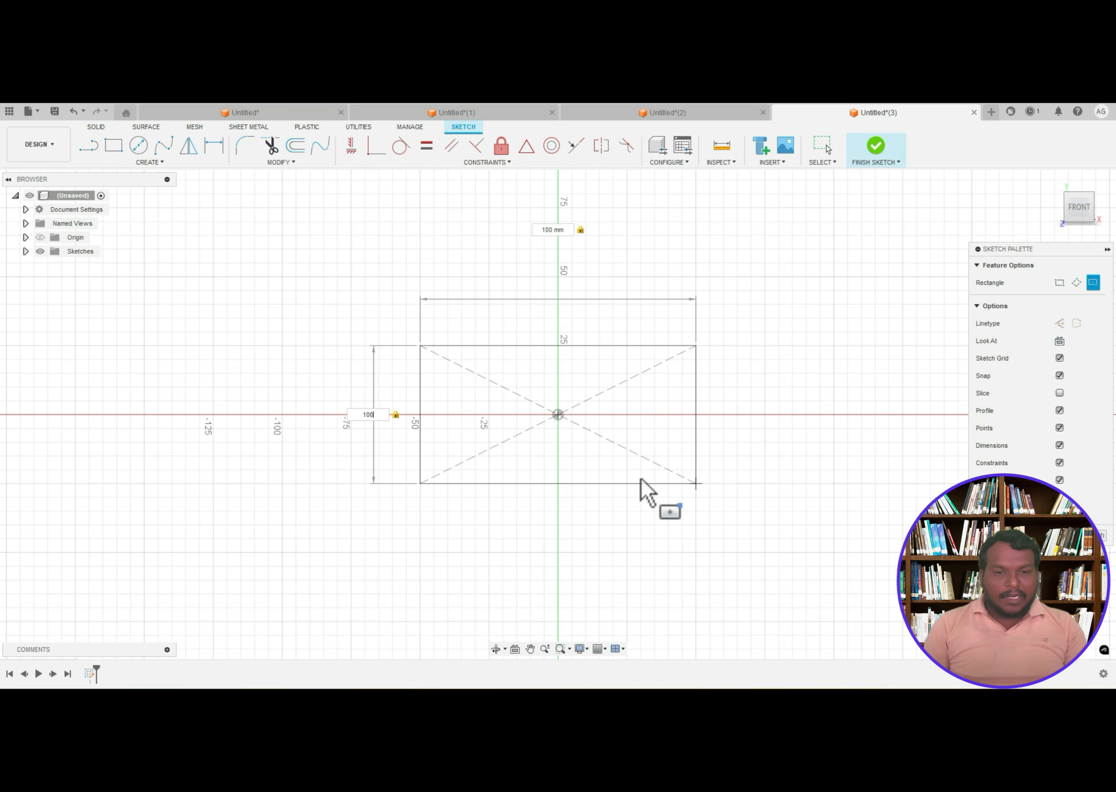
{"action": "key", "text": "Return"}
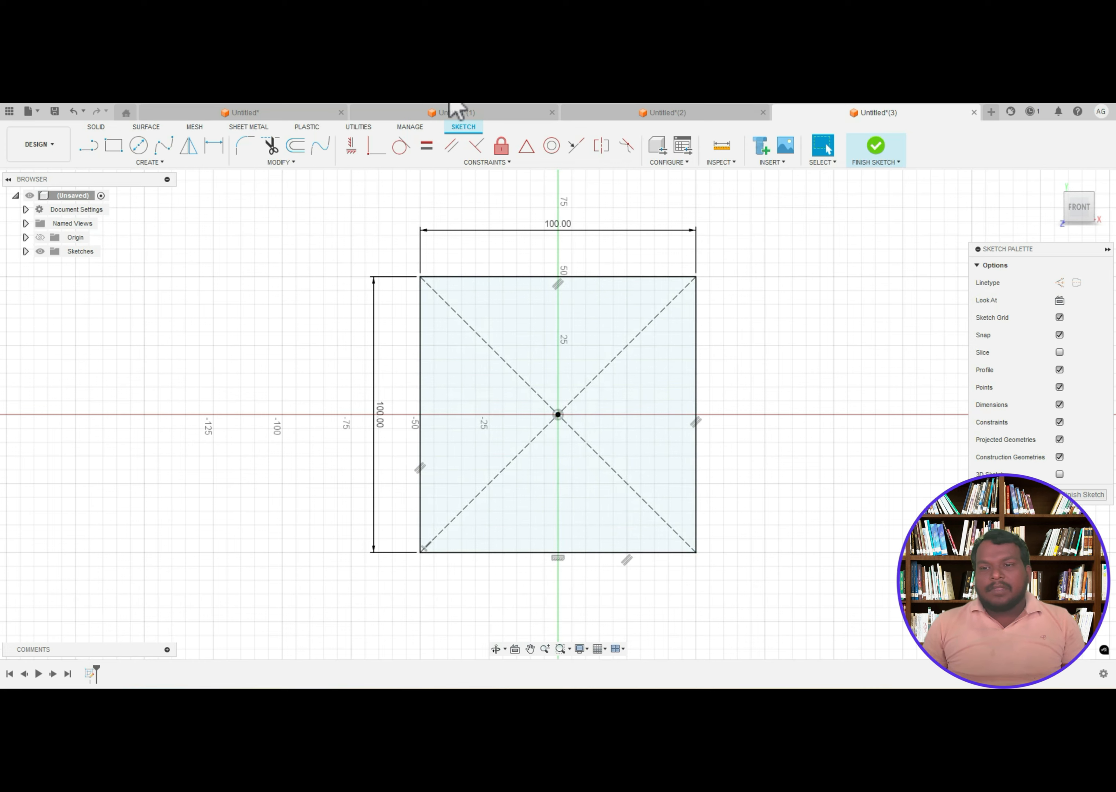
- Finish the square's sketch
{"action": "left_click", "coordinate": [877, 153]}
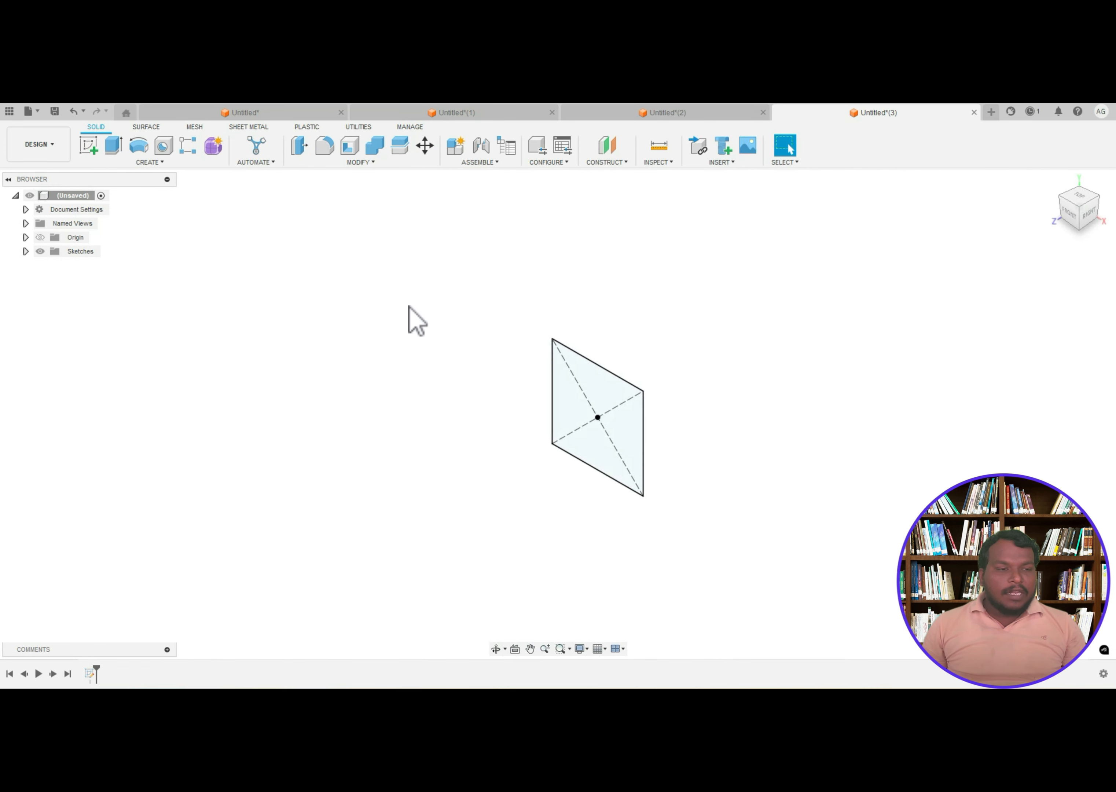
{"action": "left_click", "coordinate": [89, 147]}
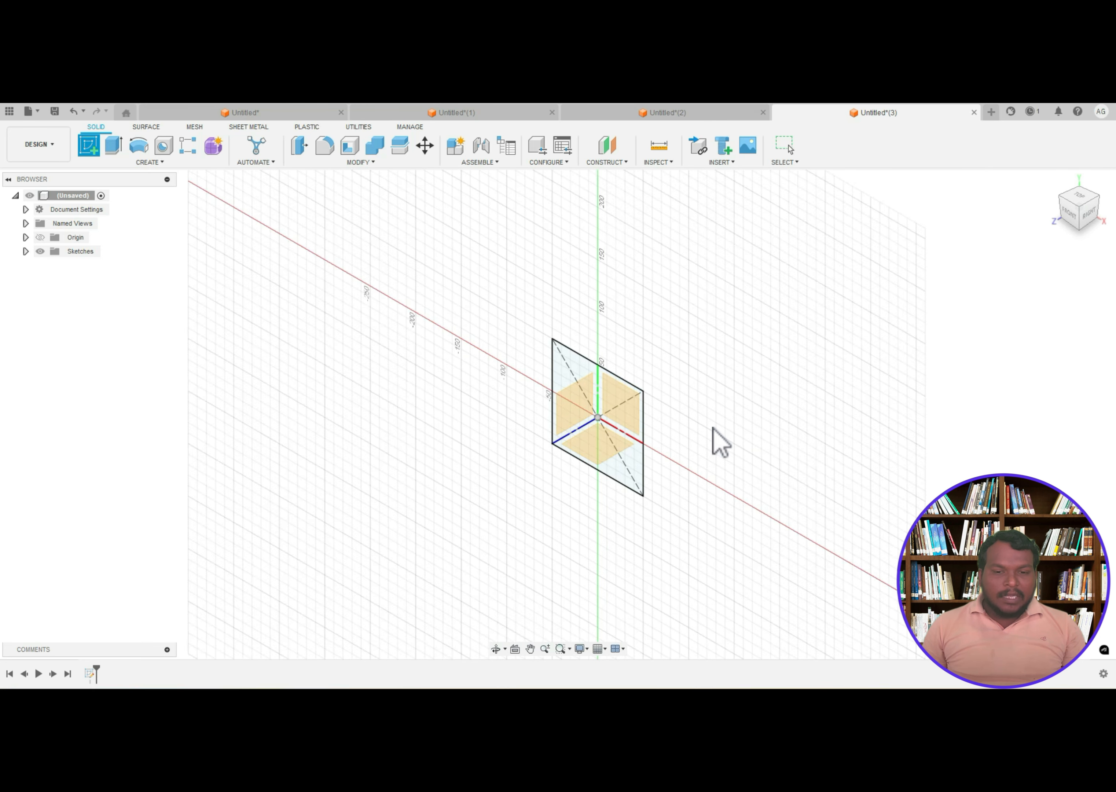
{"action": "left_click", "coordinate": [829, 448]}
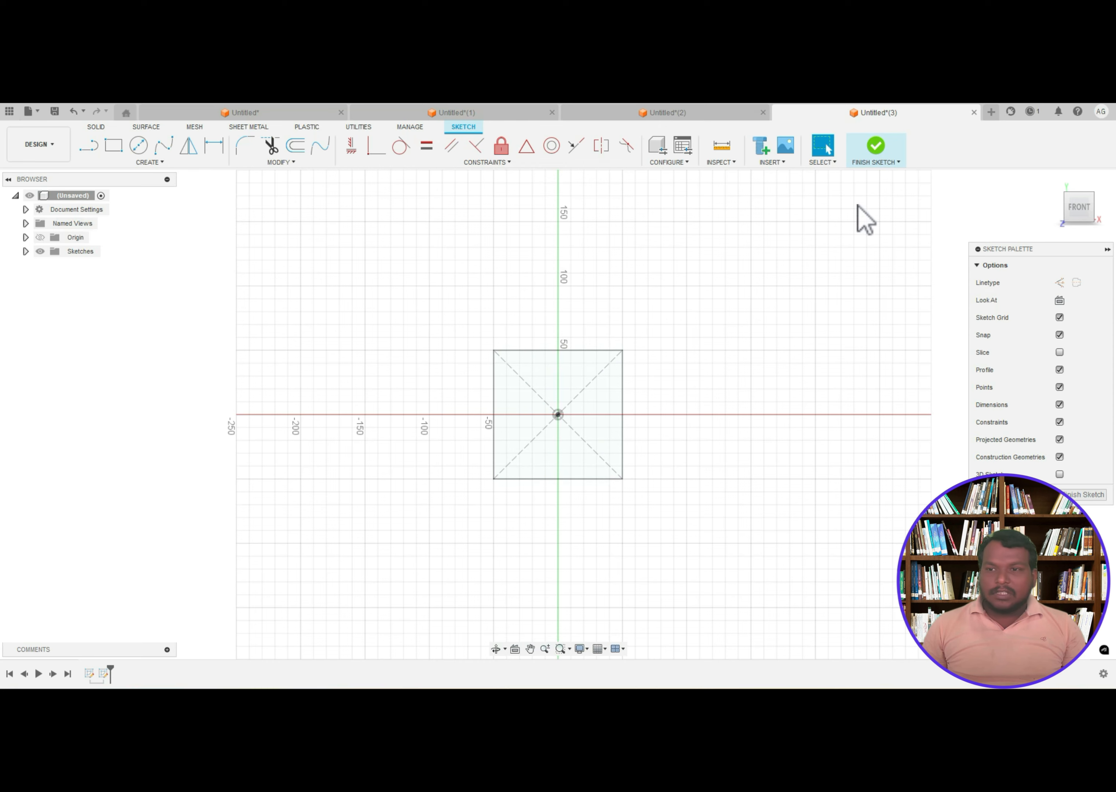
{"action": "left_click", "coordinate": [875, 146]}
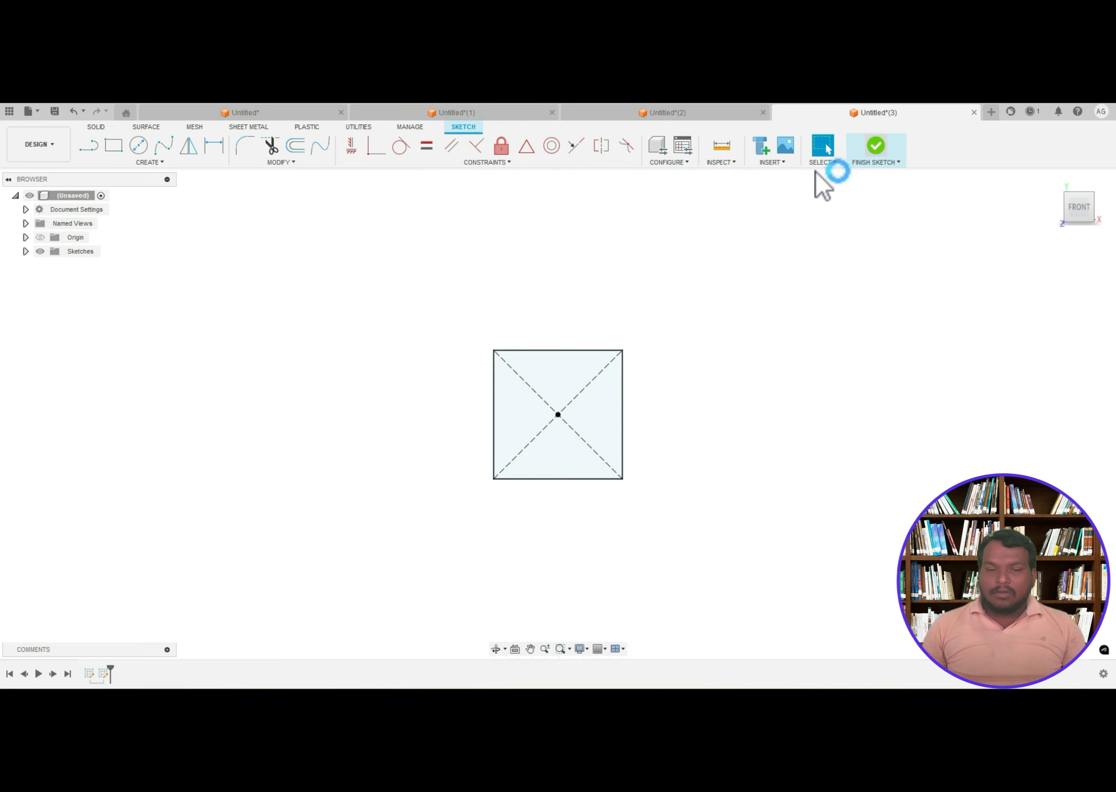
{"action": "right_click", "coordinate": [100, 678]}
{"action": "left_click", "coordinate": [125, 592]}
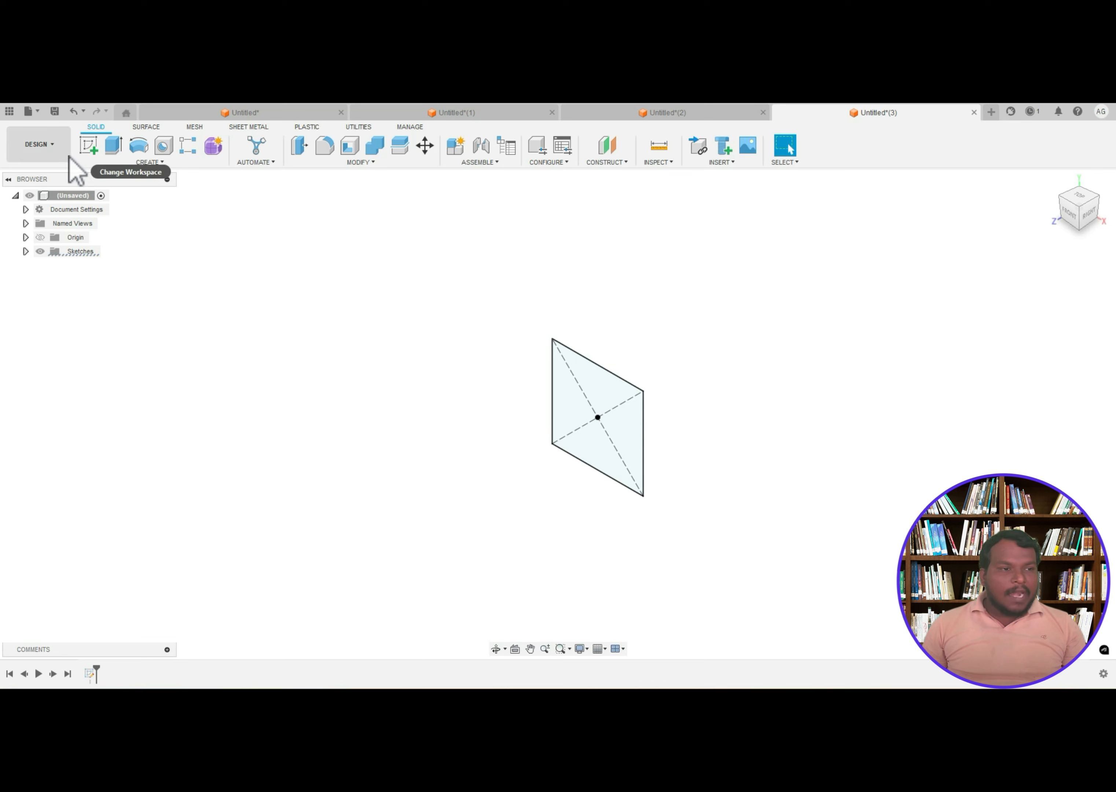
- Create a construction plane offset 150 mm forward from the front origin plane of the square sketch
{"action": "left_click", "coordinate": [608, 163]}
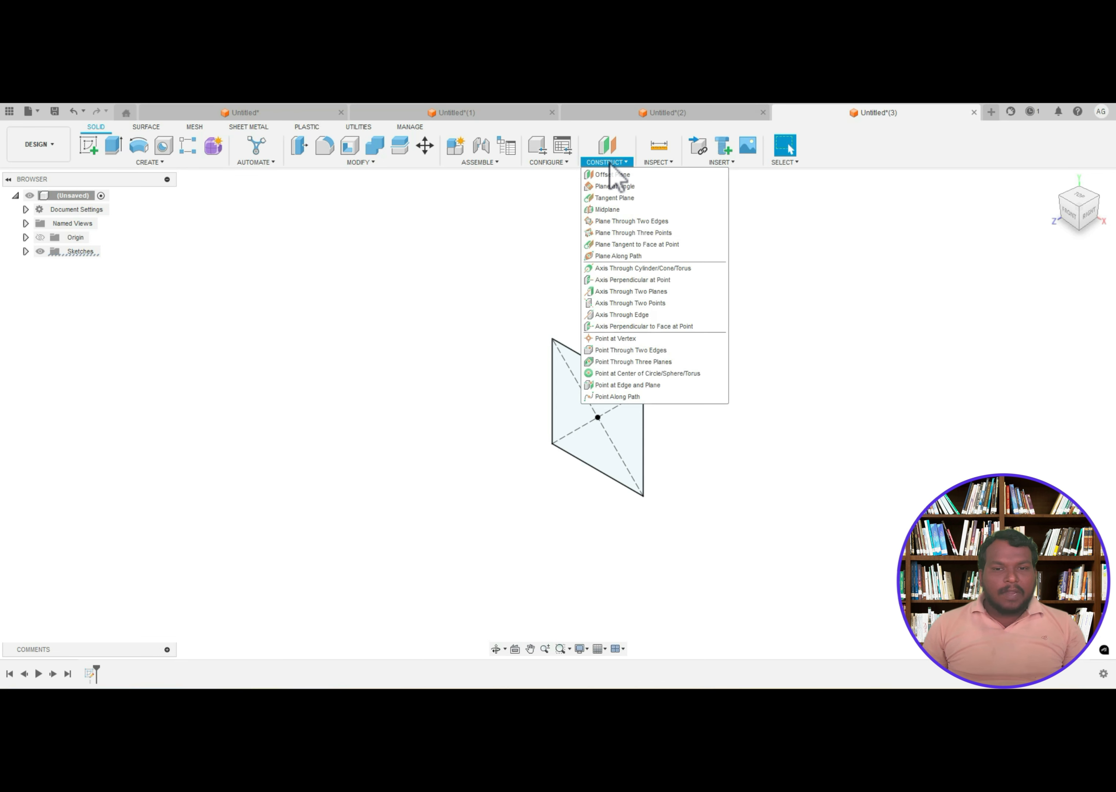
{"action": "left_click", "coordinate": [612, 175]}
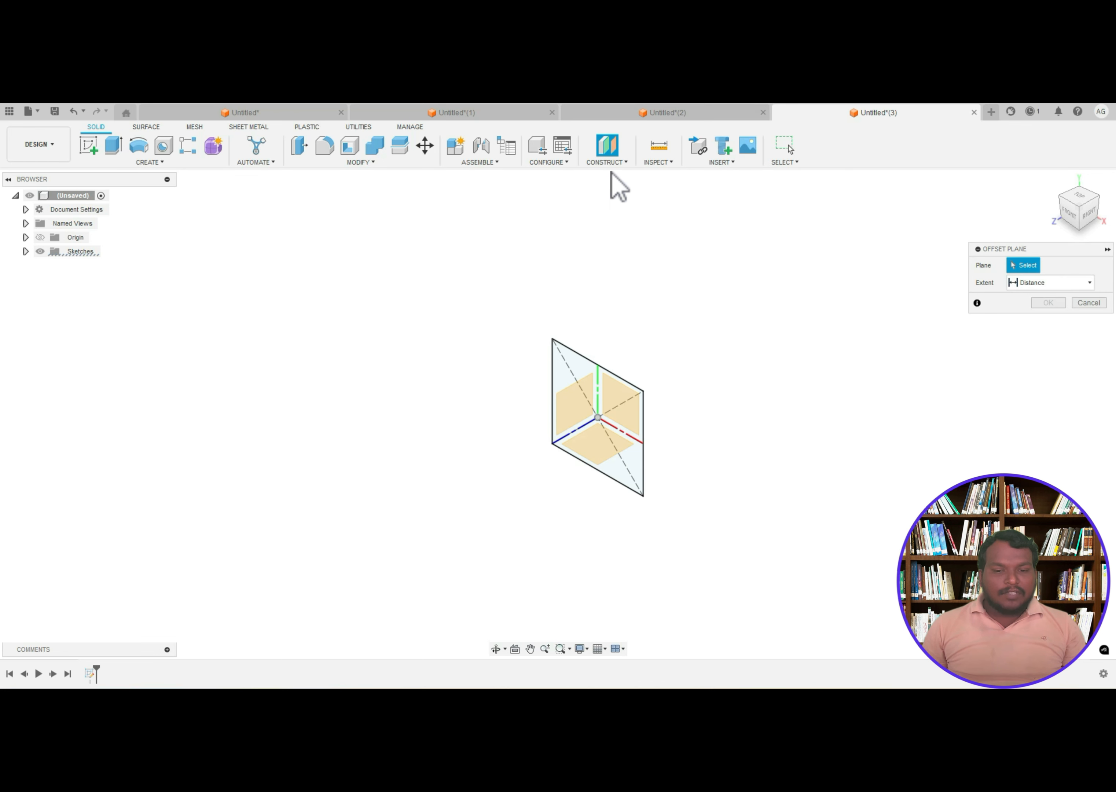
{"action": "left_click", "coordinate": [614, 391]}
{"action": "left_click_drag", "start_coordinate": [596, 412], "coordinate": [499, 476]}
{"action": "type", "text": "150"}
{"action": "key", "text": "Return"}
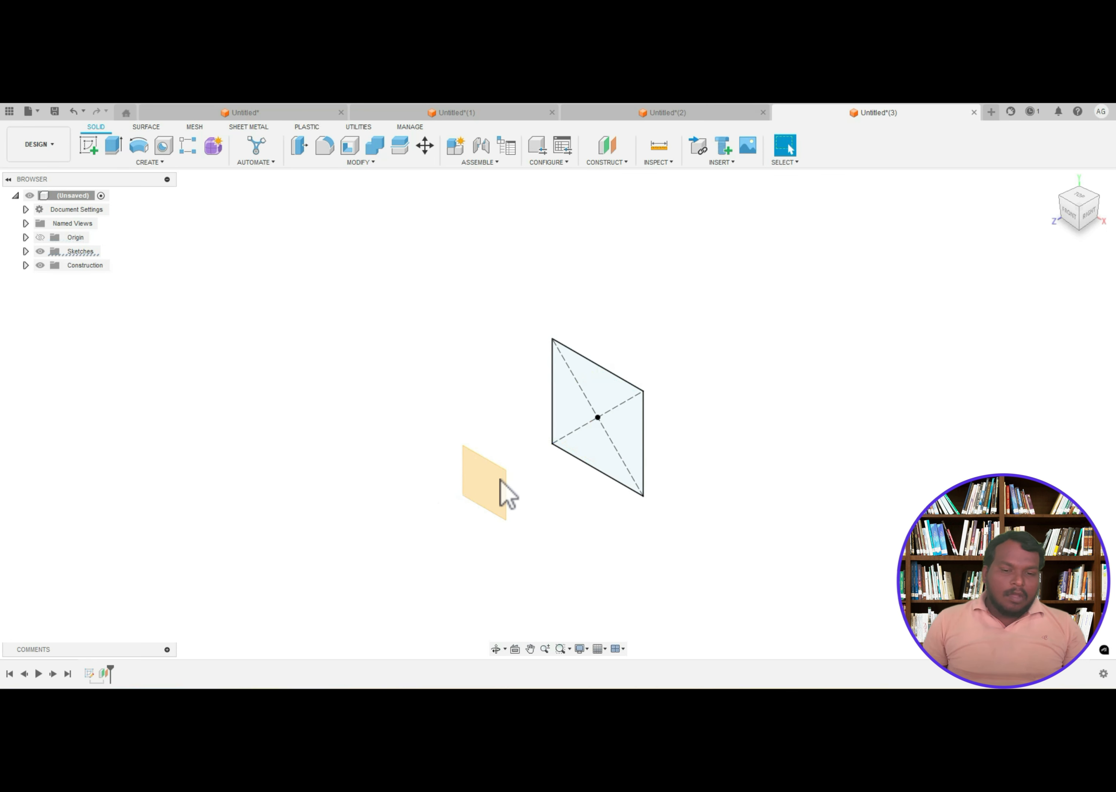
- Start a new sketch on the offset plane in front of the square
{"action": "left_click", "coordinate": [89, 147]}
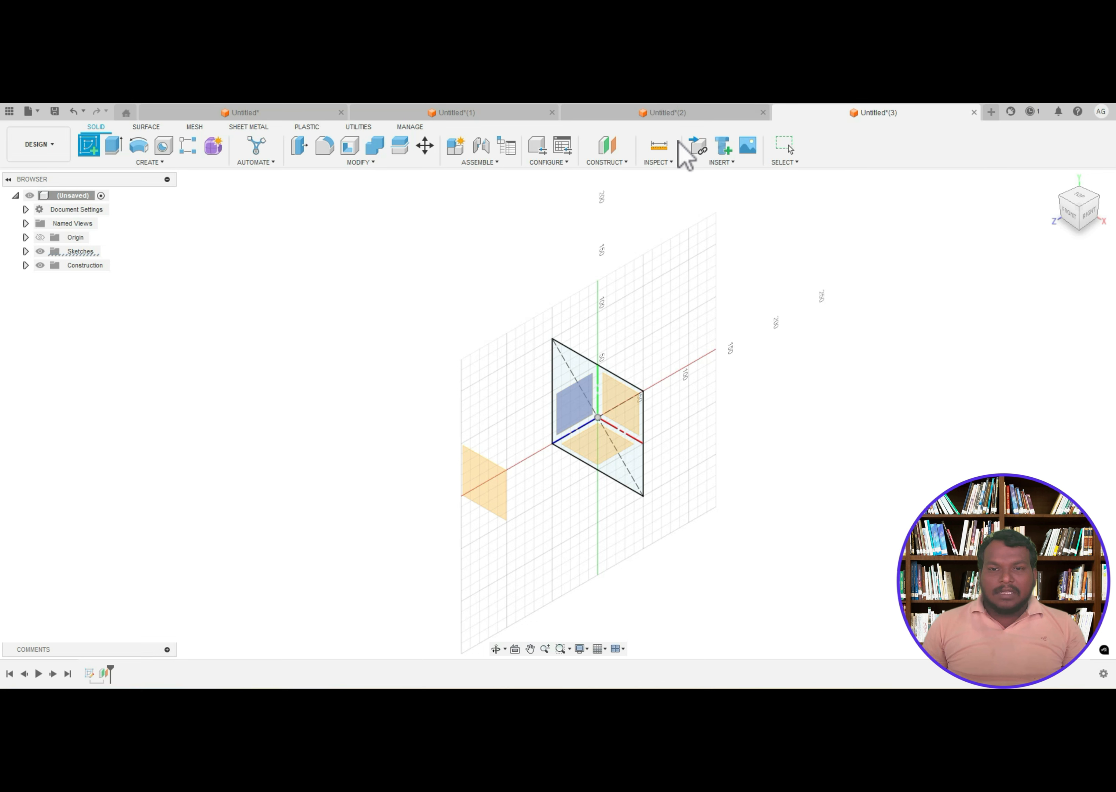
{"action": "key", "text": "ctrl+2"}
{"action": "mouse_move", "coordinate": [450, 433]}
{"action": "left_mouse_down"}
{"action": "mouse_move", "coordinate": [478, 429]}
{"action": "mouse_move", "coordinate": [447, 481]}
{"action": "left_mouse_up"}
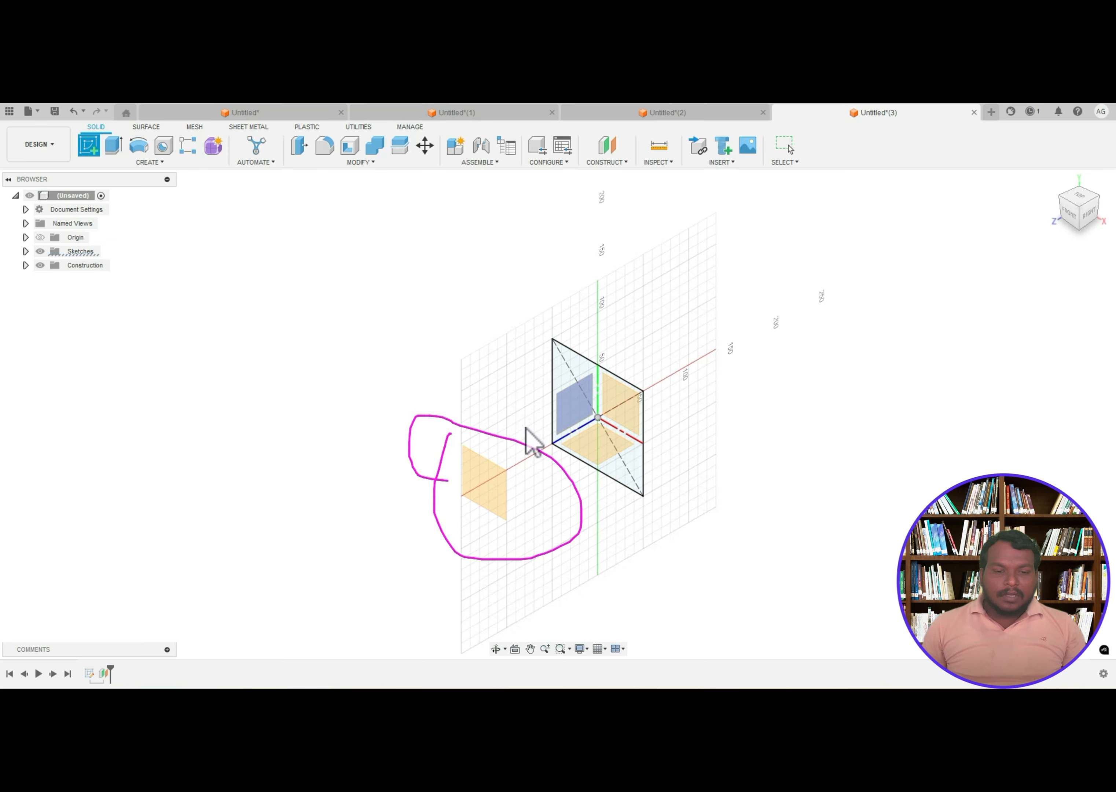
{"action": "left_click", "coordinate": [487, 472]}
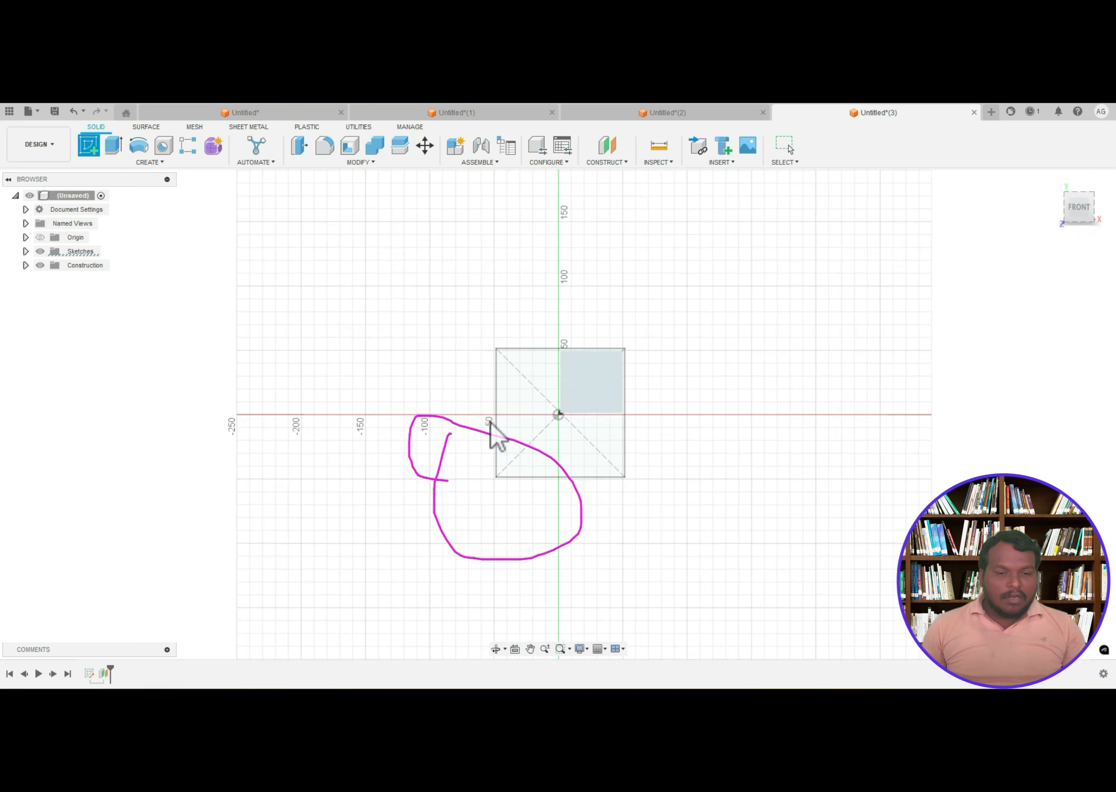
{"action": "left_click", "coordinate": [943, 104]}
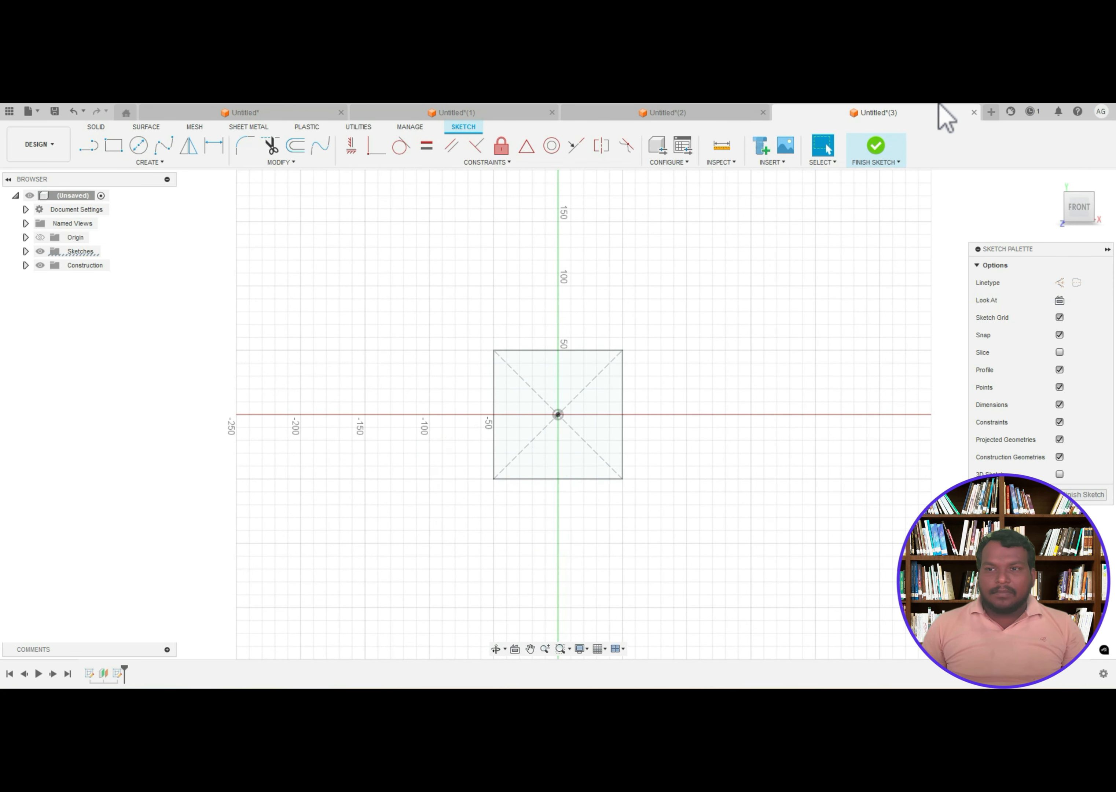
- Draw a 50 mm diameter circle centred on the origin and finish the sketch
{"action": "left_click", "coordinate": [558, 415]}
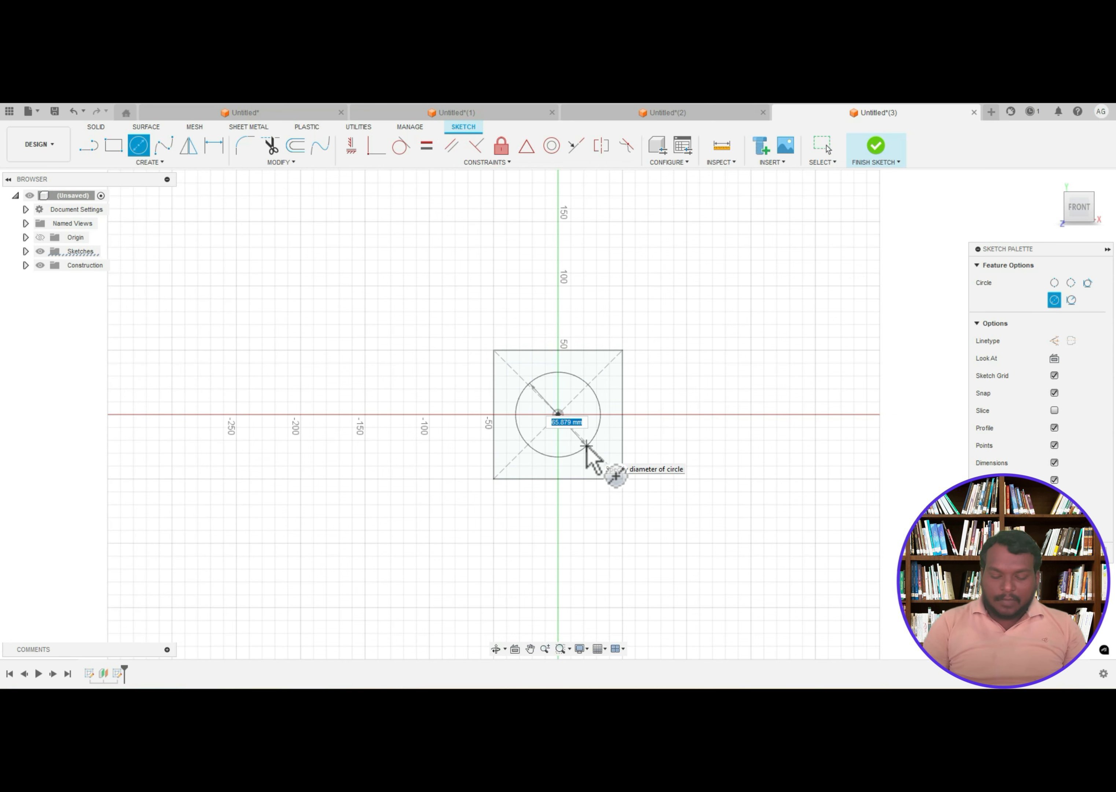
{"action": "key", "text": "Return"}
{"action": "key", "text": "Escape"}
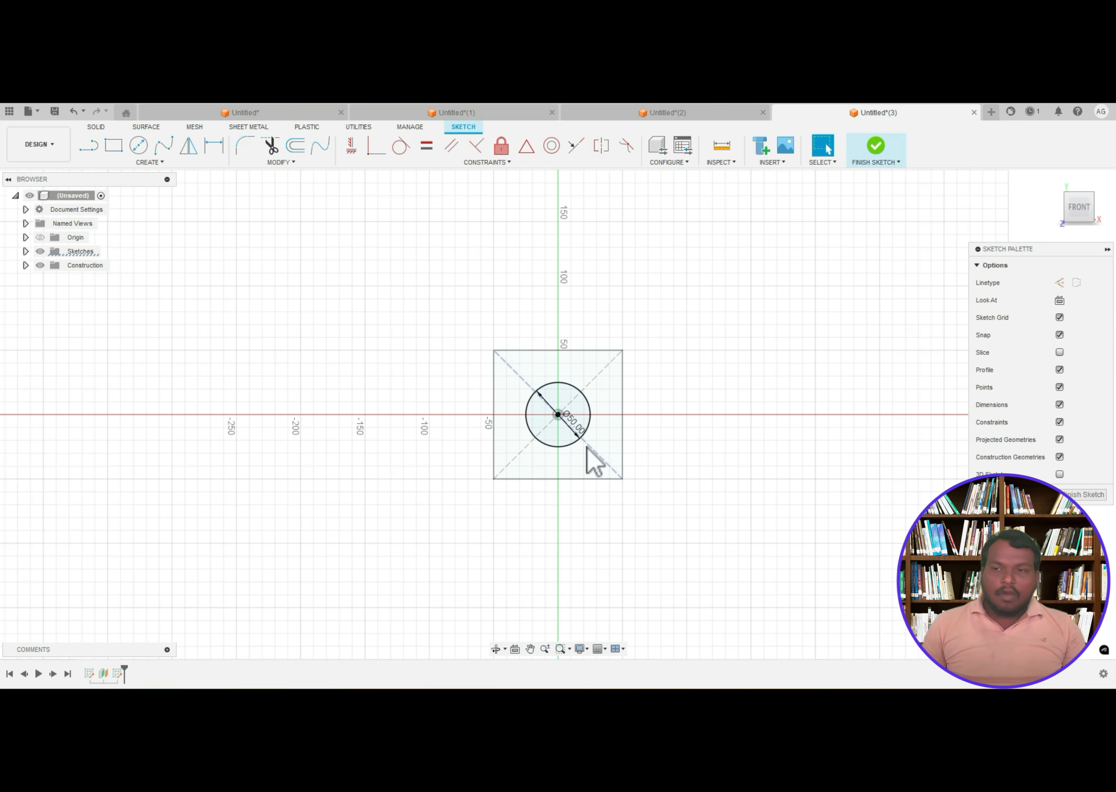
{"action": "left_click", "coordinate": [876, 147]}
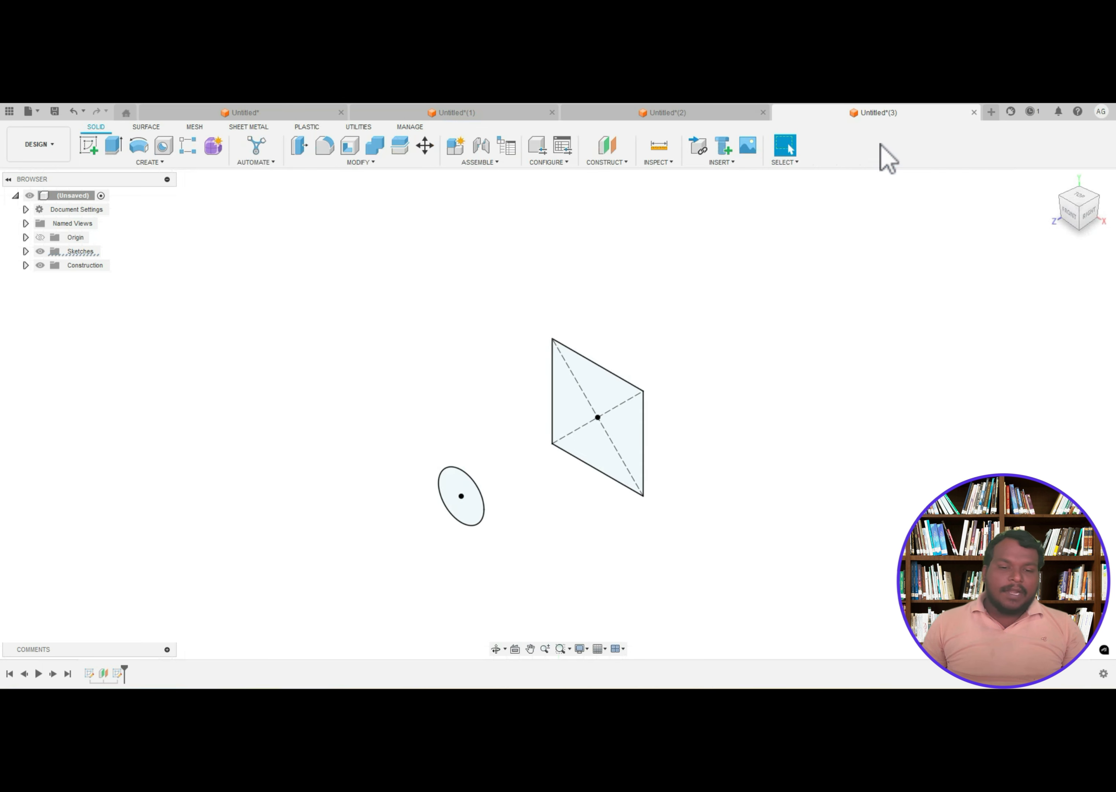
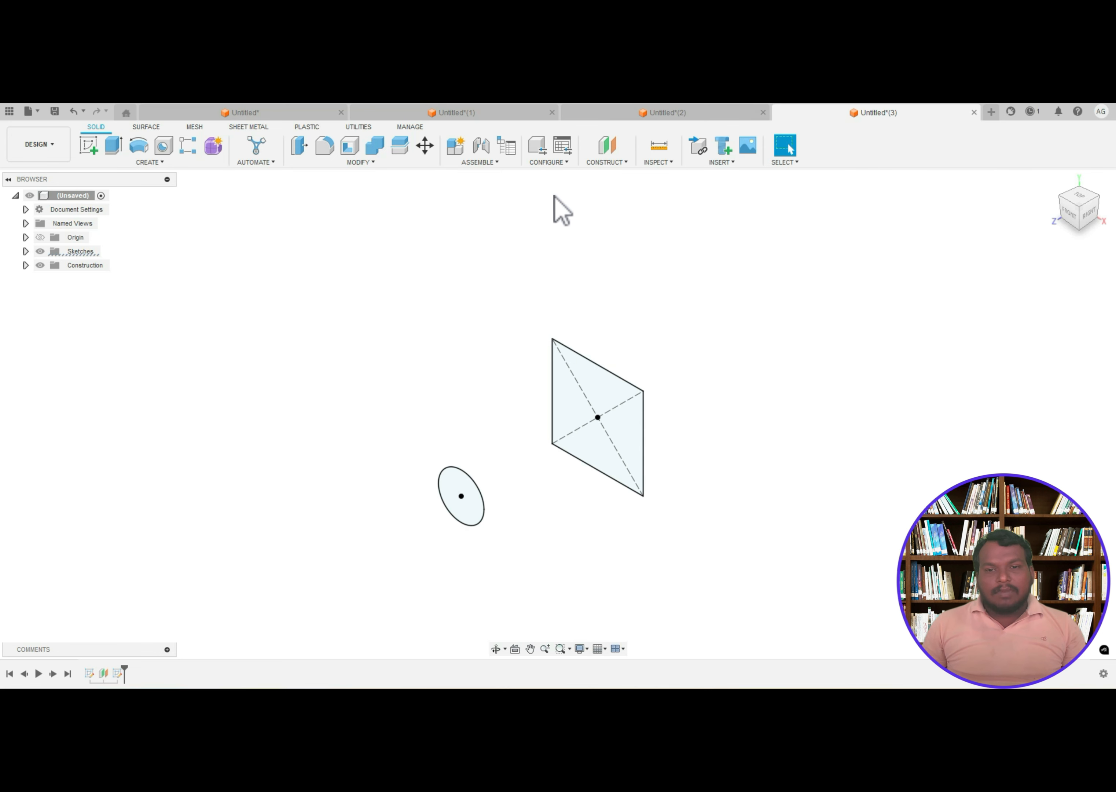
- Create a second construction plane offset 320 mm from the front origin plane, beyond the circle
{"action": "left_click", "coordinate": [604, 162]}
{"action": "left_click", "coordinate": [669, 163]}
{"action": "left_click", "coordinate": [606, 163]}
{"action": "left_click", "coordinate": [603, 181]}
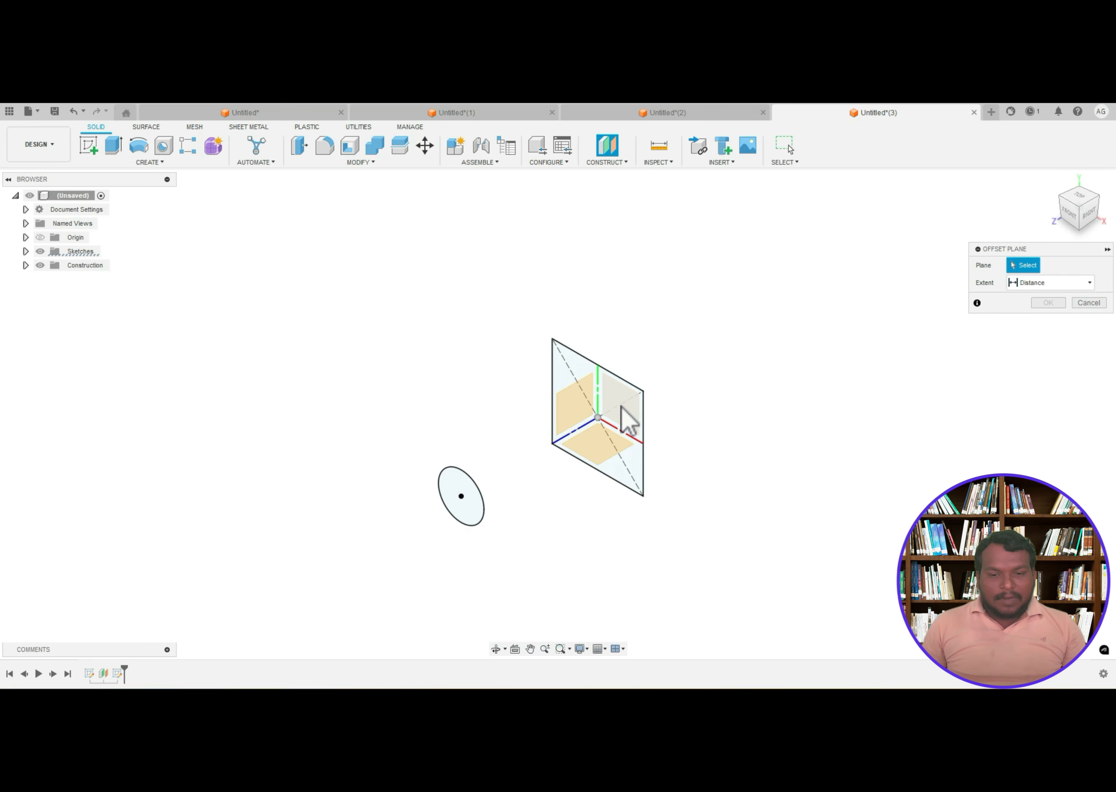
{"action": "left_click", "coordinate": [625, 422]}
{"action": "left_click_drag", "start_coordinate": [596, 418], "coordinate": [438, 516]}
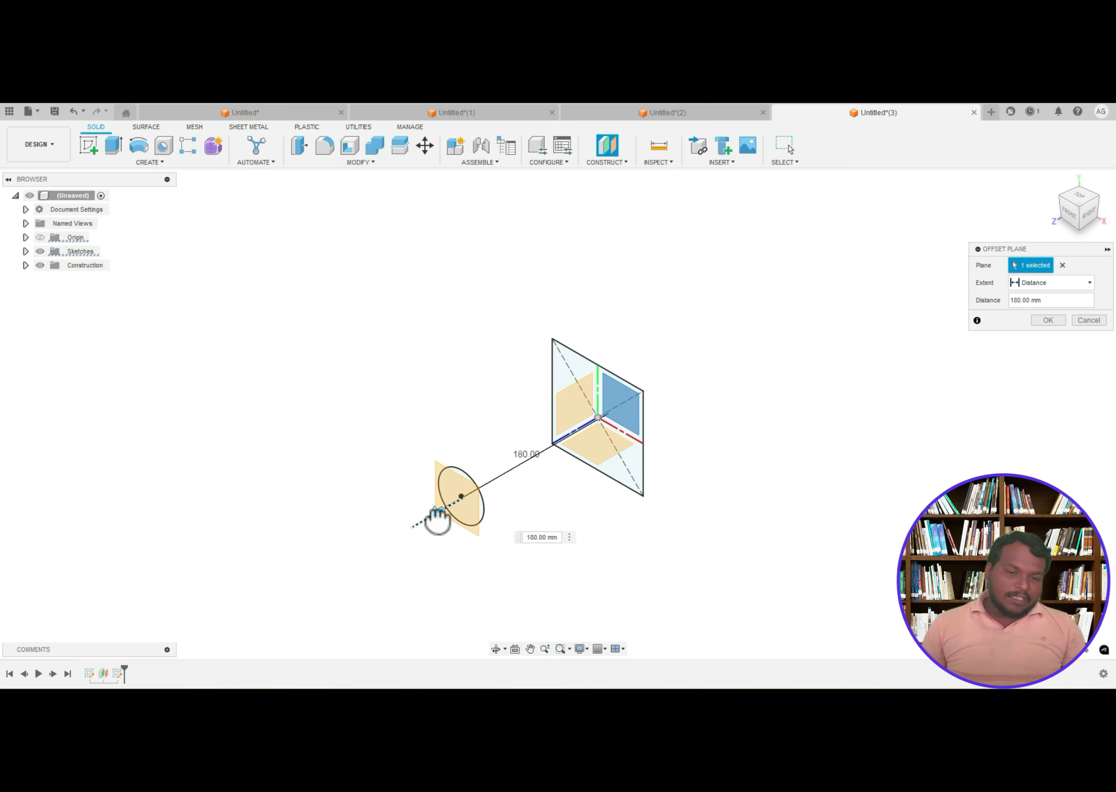
{"action": "left_click_drag", "start_coordinate": [439, 517], "coordinate": [303, 547]}
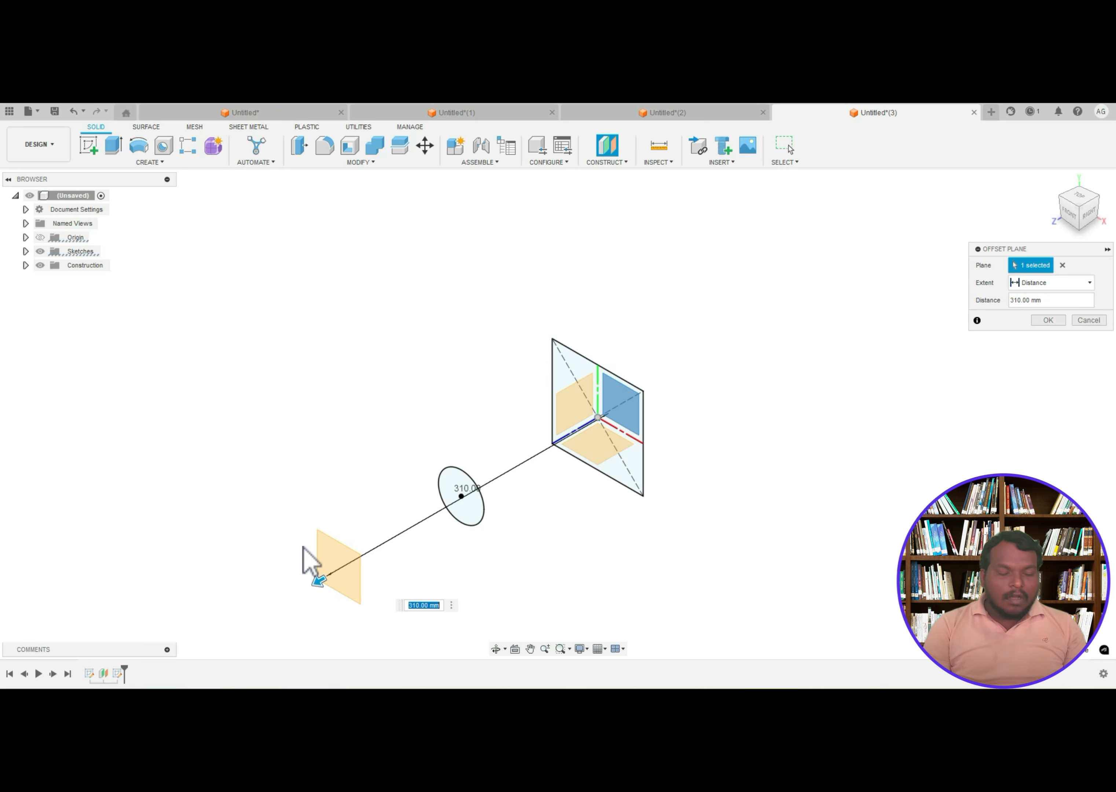
{"action": "type", "text": "320"}
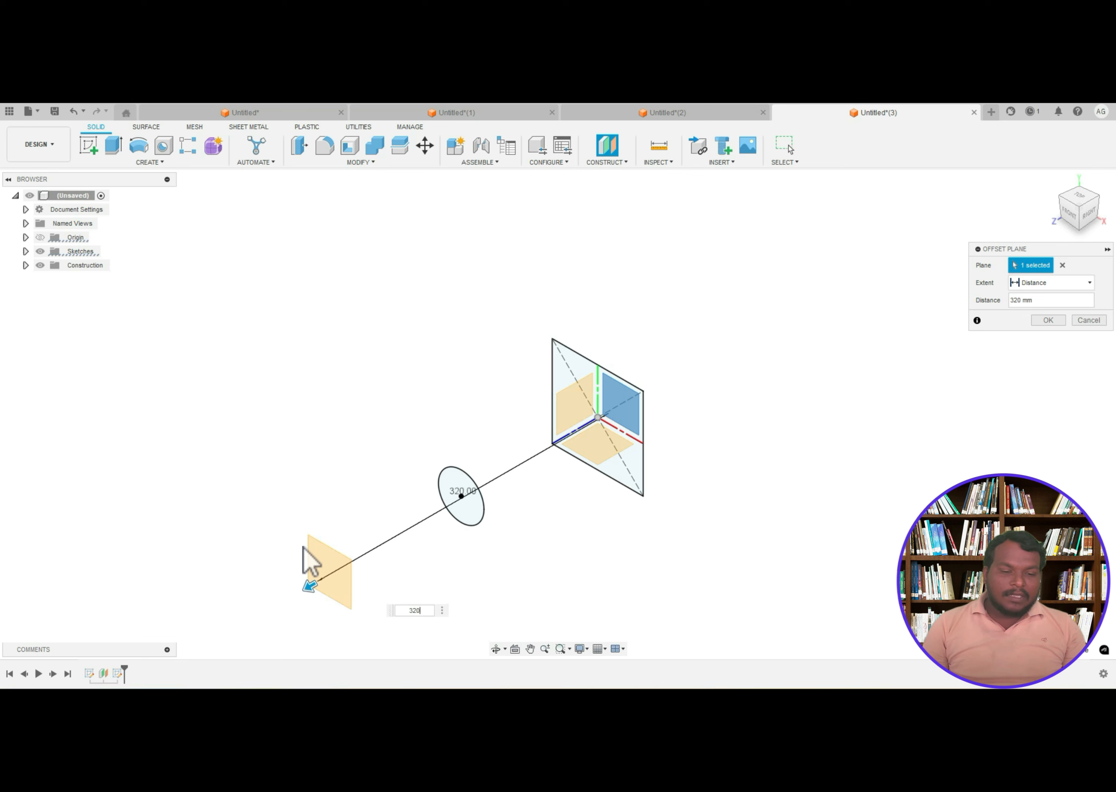
{"action": "key", "text": "Return"}
- Start a new sketch on the farthest offset plane, in front of the circle
{"action": "scroll", "coordinate": [307, 560], "scroll_direction": "down", "scroll_amount": 3}
{"action": "scroll", "coordinate": [568, 498], "scroll_direction": "down", "scroll_amount": 3}
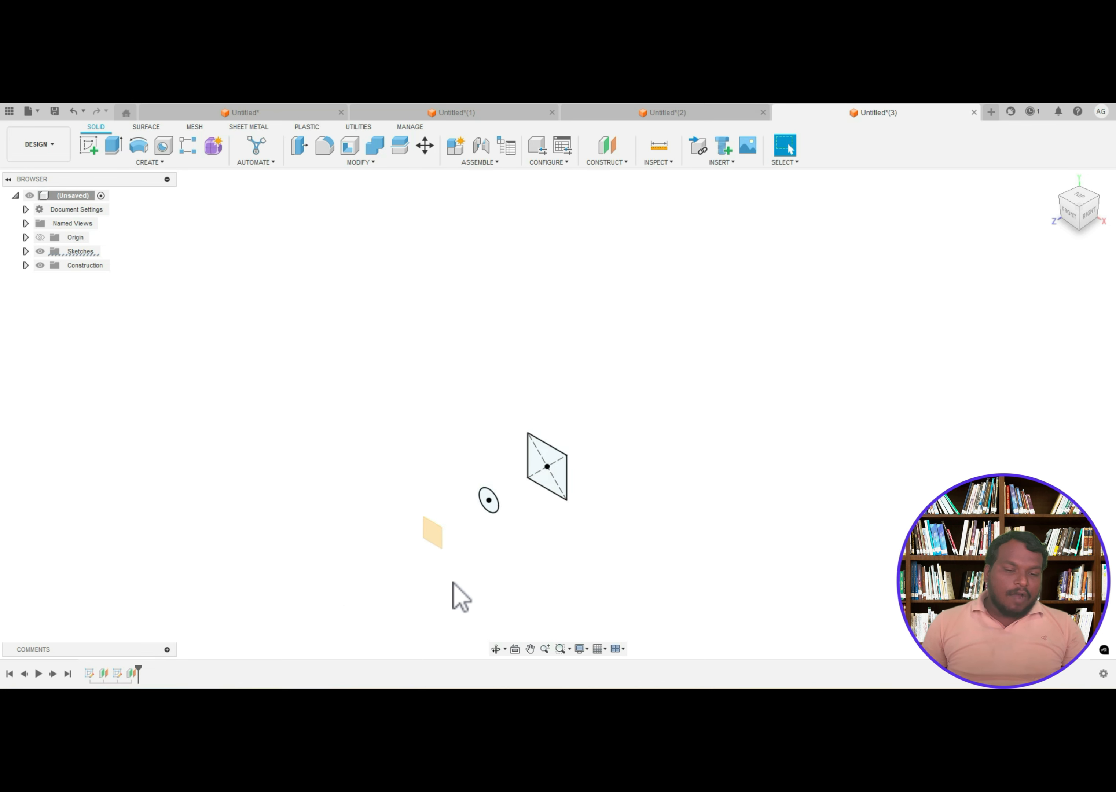
{"action": "scroll", "coordinate": [439, 601], "scroll_direction": "up", "scroll_amount": 2}
{"action": "left_click", "coordinate": [89, 145]}
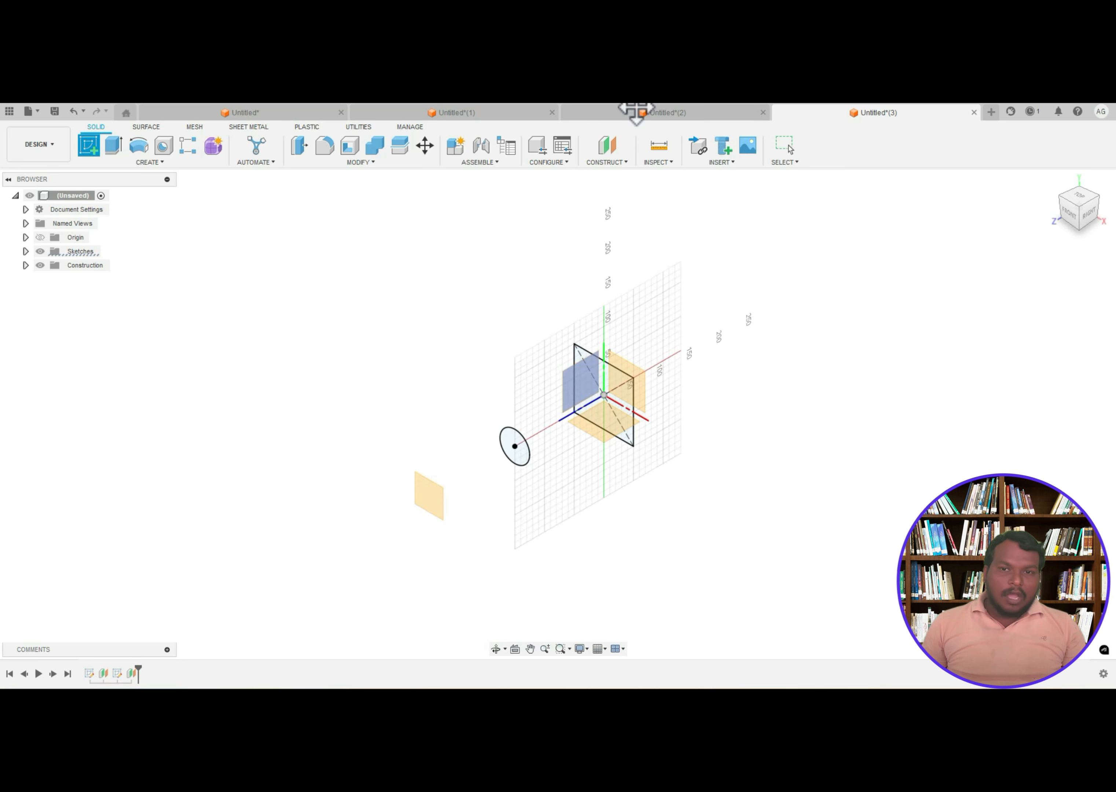
{"action": "mouse_move", "coordinate": [406, 457]}
{"action": "left_mouse_down"}
{"action": "mouse_move", "coordinate": [466, 505]}
{"action": "mouse_move", "coordinate": [358, 456]}
{"action": "left_mouse_up"}
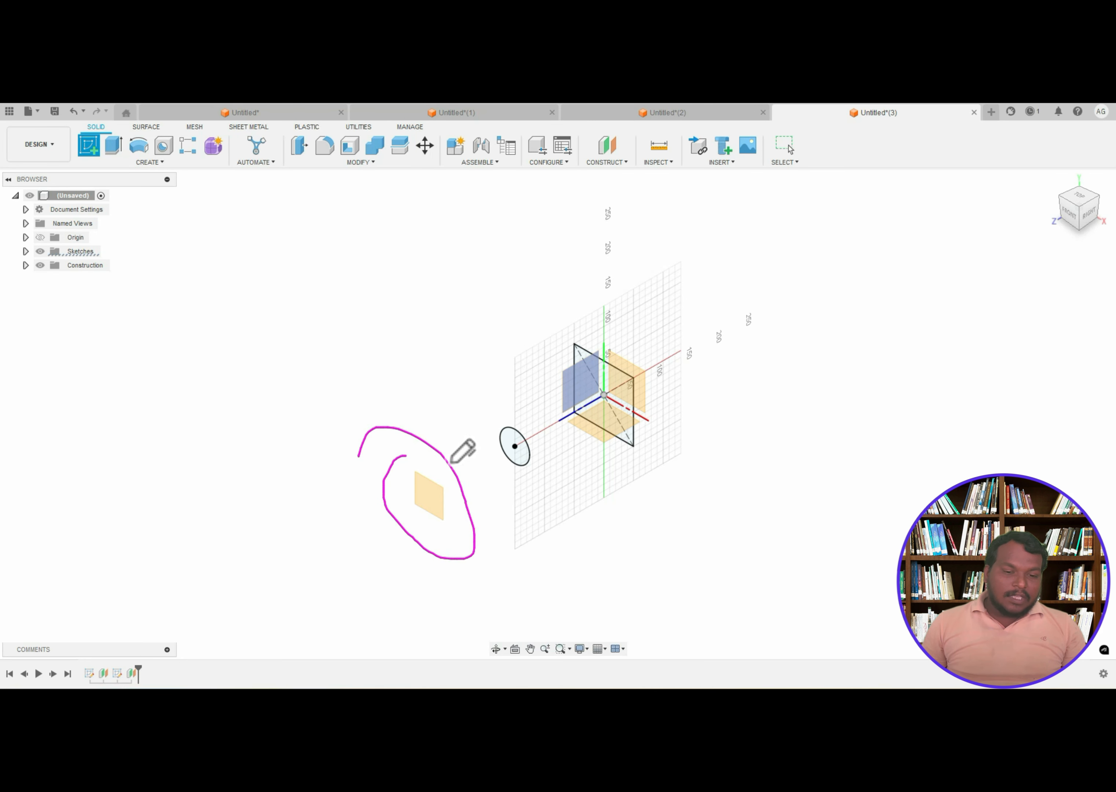
{"action": "mouse_move", "coordinate": [503, 464]}
{"action": "left_mouse_down"}
{"action": "mouse_move", "coordinate": [509, 450]}
{"action": "mouse_move", "coordinate": [527, 458]}
{"action": "left_mouse_up"}
{"action": "mouse_move", "coordinate": [640, 369]}
{"action": "left_mouse_down"}
{"action": "mouse_move", "coordinate": [632, 396]}
{"action": "mouse_move", "coordinate": [664, 402]}
{"action": "left_mouse_up"}
{"action": "left_click_drag", "start_coordinate": [422, 441], "coordinate": [468, 413]}
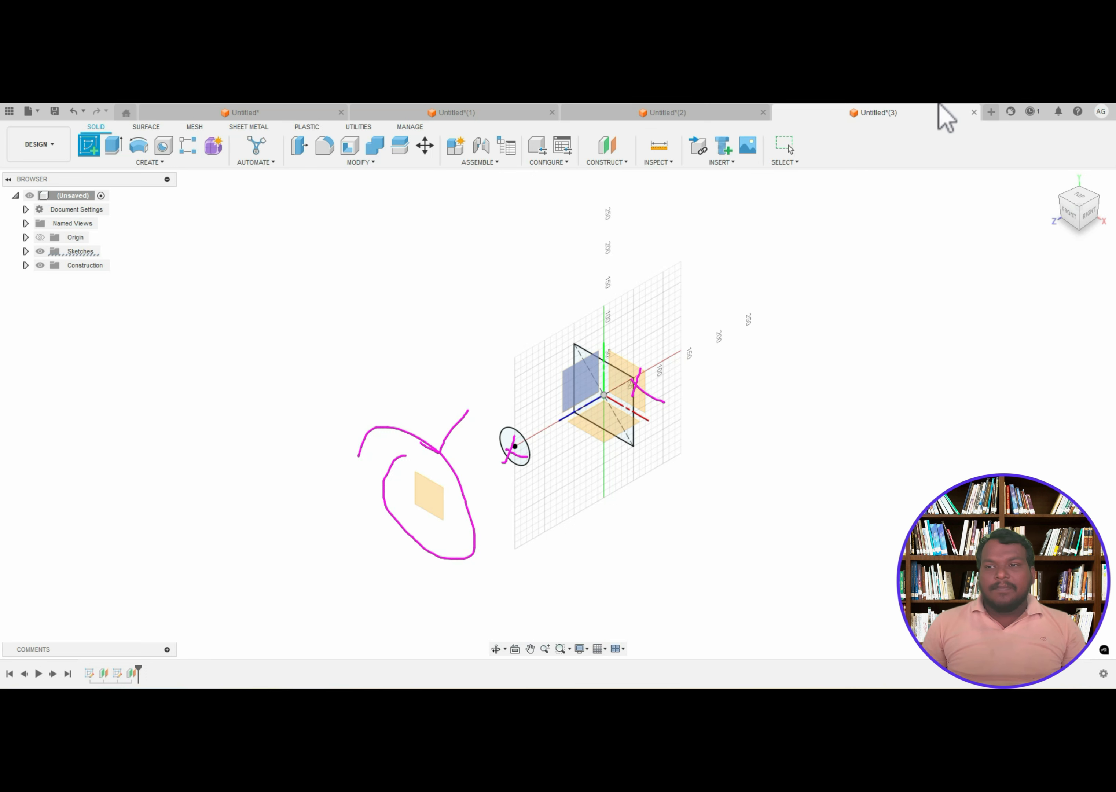
{"action": "key", "text": "Escape"}
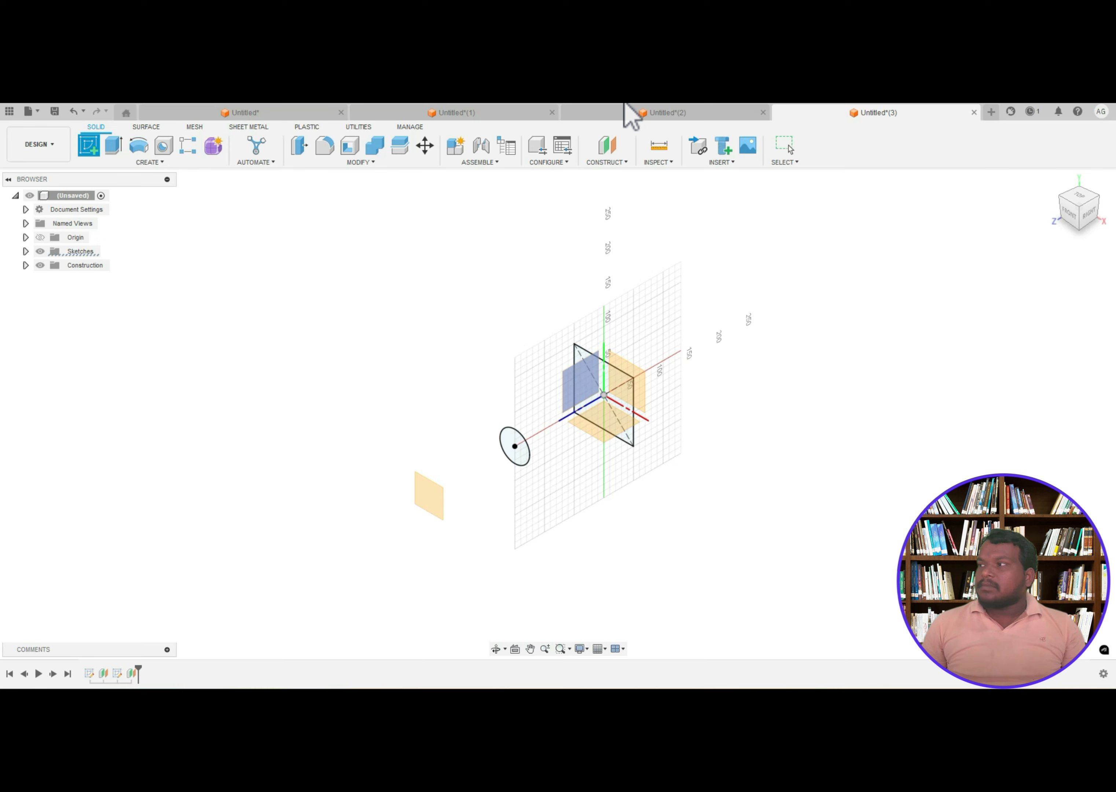
{"action": "left_click", "coordinate": [403, 492]}
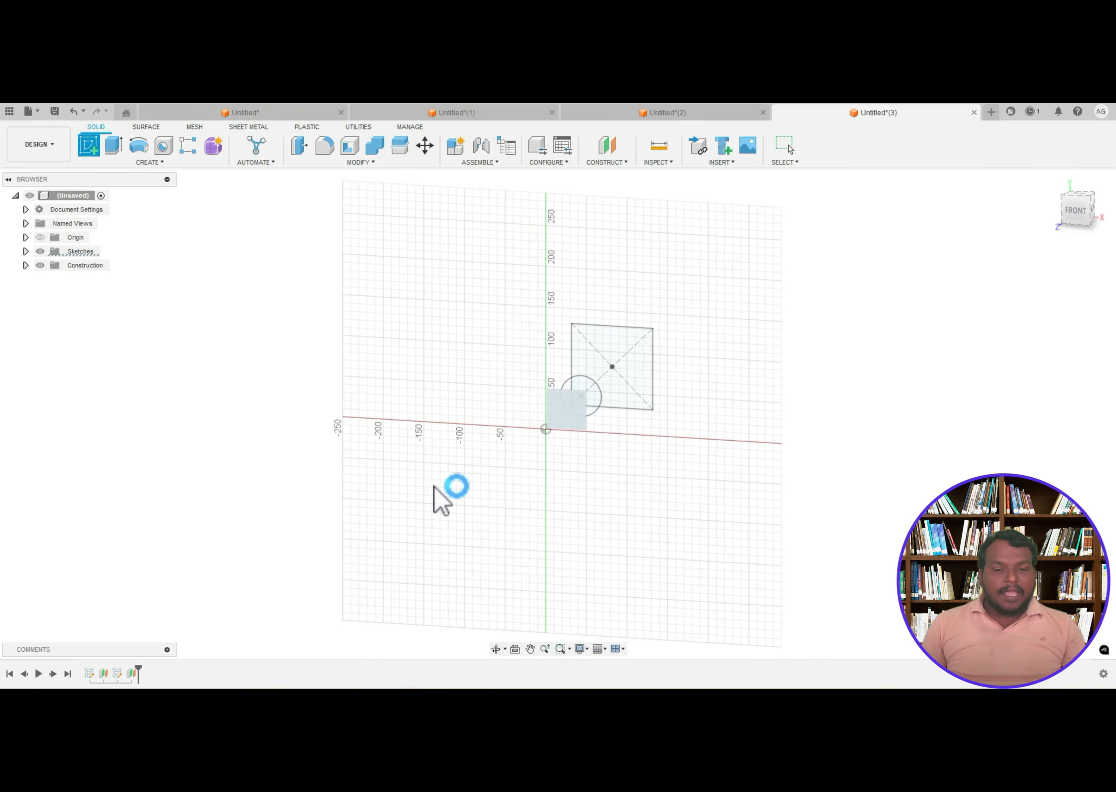
- Draw a six-sided circumscribed polygon centred on the origin with a 100 mm radius and finish the sketch
{"action": "left_click", "coordinate": [149, 161]}
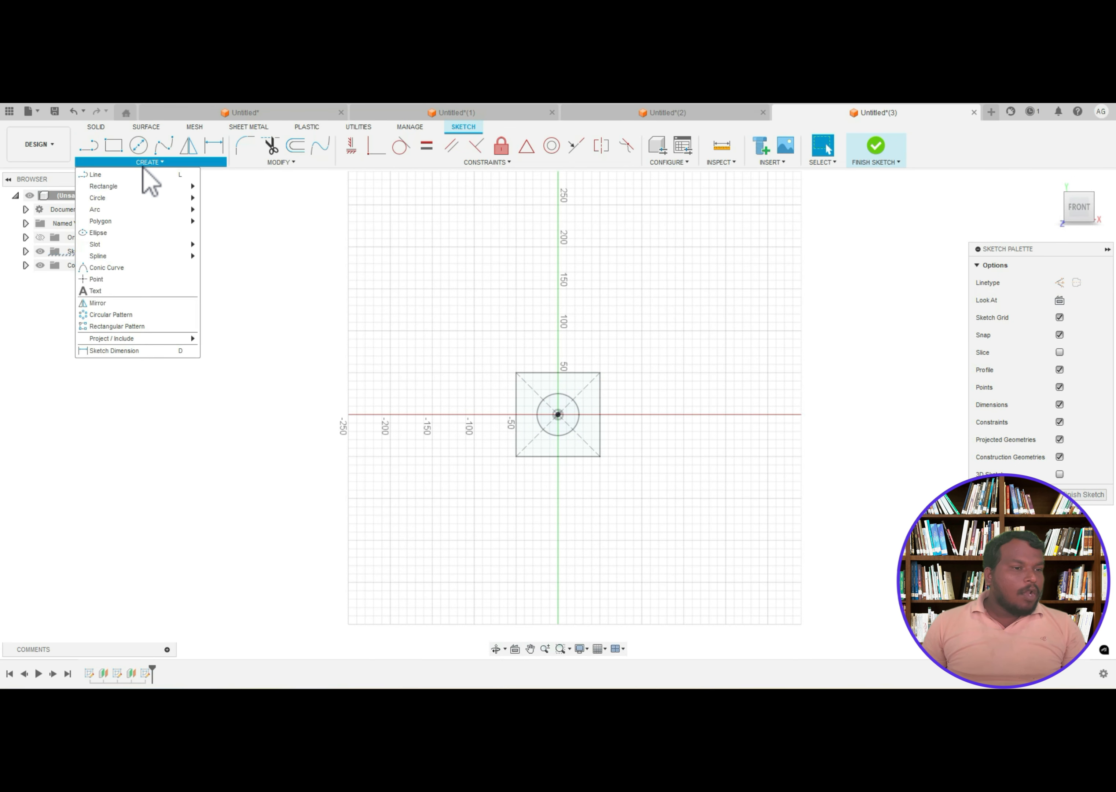
{"action": "mouse_move", "coordinate": [184, 225]}
{"action": "left_click", "coordinate": [236, 225]}
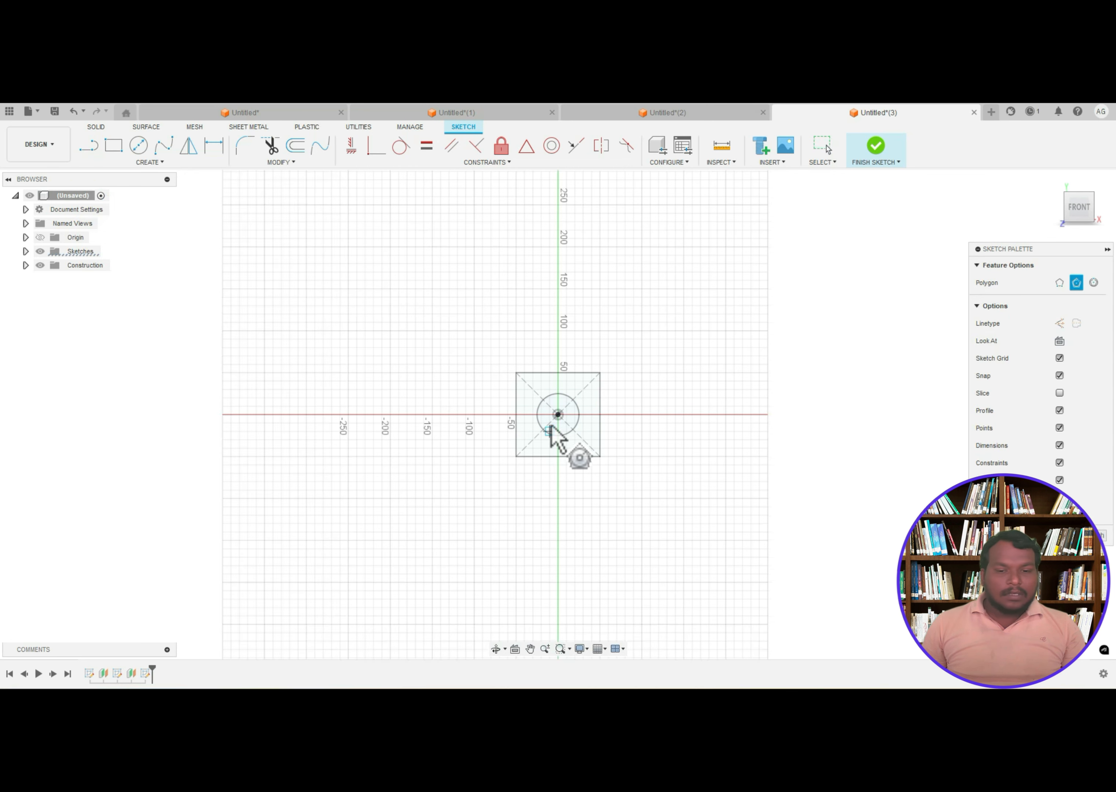
{"action": "left_click", "coordinate": [558, 414]}
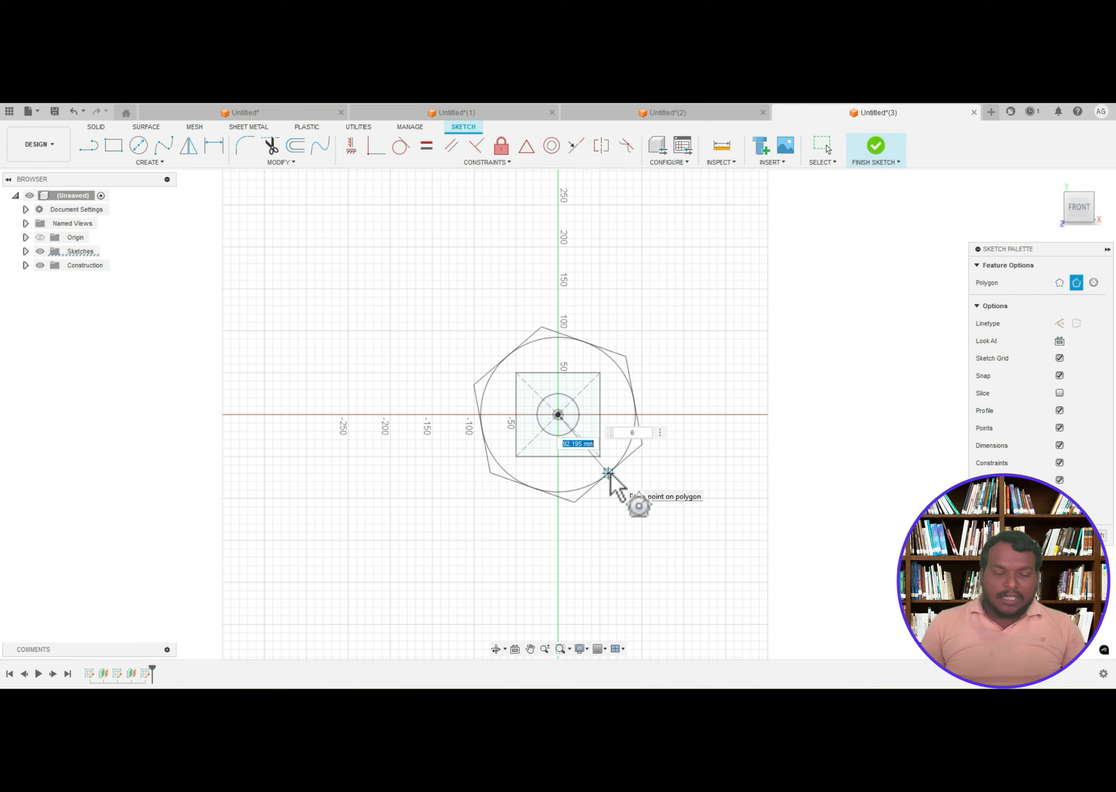
{"action": "type", "text": "100"}
{"action": "key", "text": "Return"}
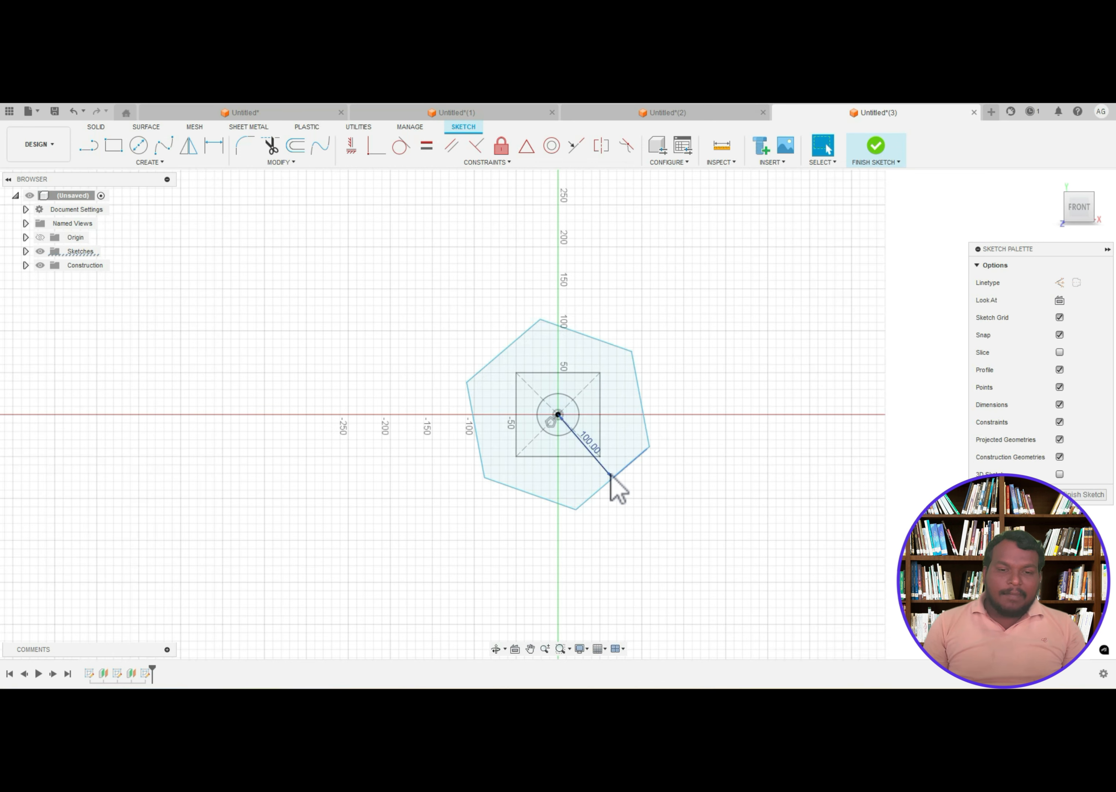
{"action": "left_click", "coordinate": [875, 145]}
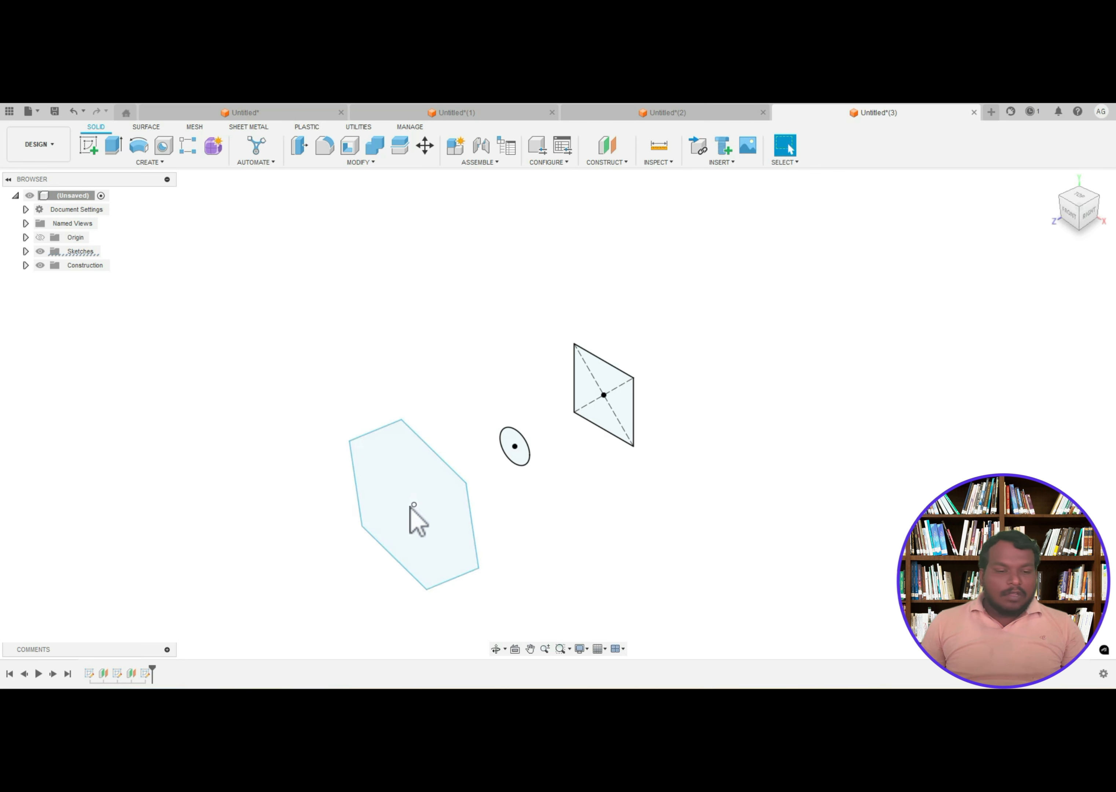
{"action": "left_click", "coordinate": [355, 433]}
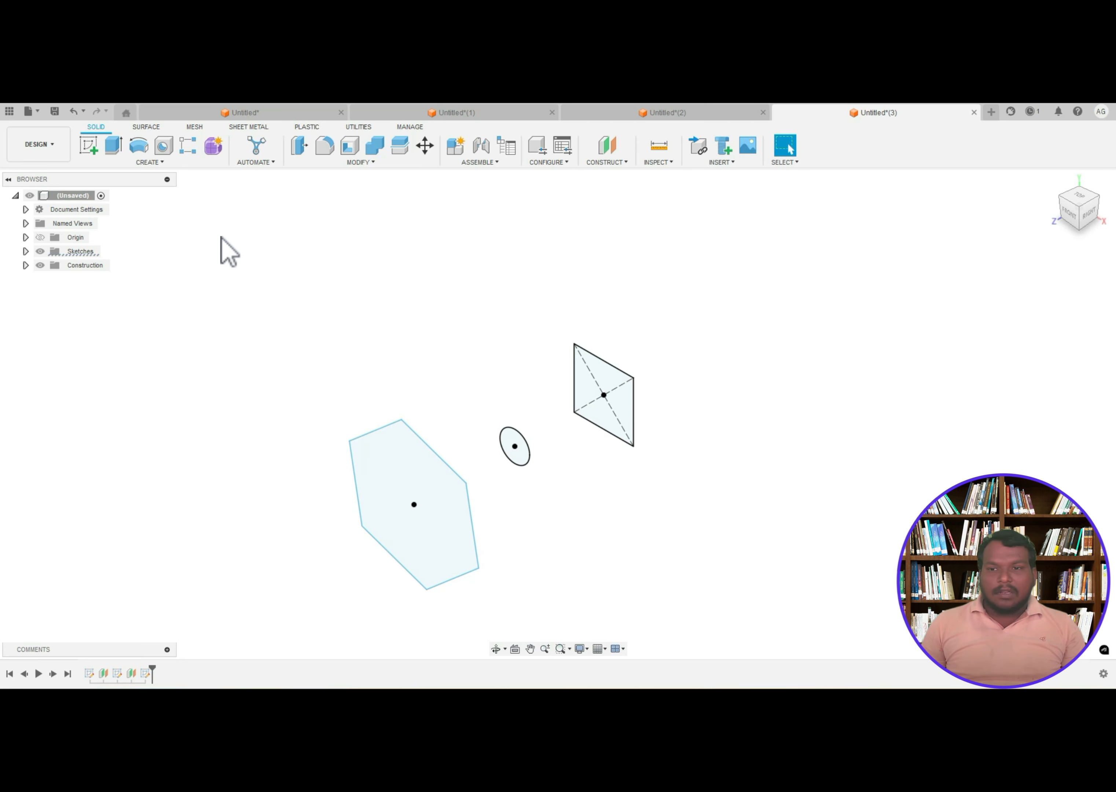
- Start another offset construction plane
{"action": "left_click", "coordinate": [624, 163]}
{"action": "left_click", "coordinate": [624, 182]}
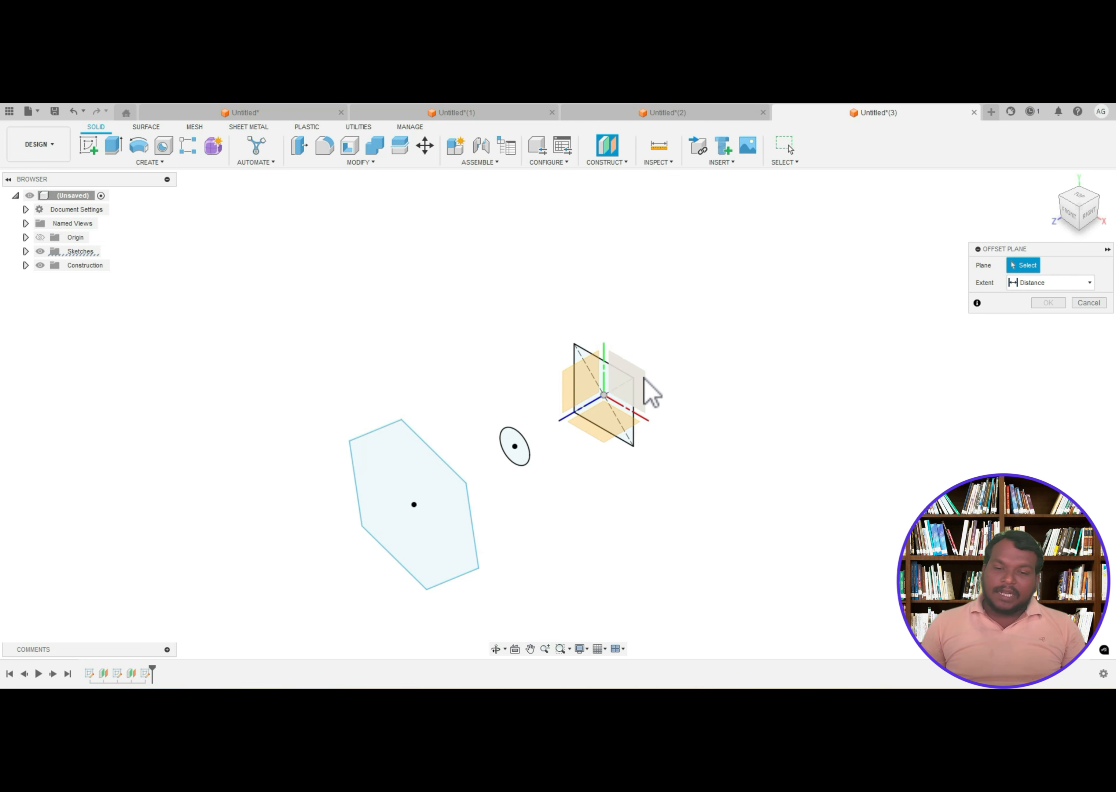
- Create a construction plane offset 500 mm from the XY origin plane, in front of the hexagon sketch
{"action": "left_click", "coordinate": [645, 392]}
{"action": "left_click_drag", "start_coordinate": [606, 394], "coordinate": [246, 577]}
{"action": "type", "text": "500"}
{"action": "key", "text": "Return"}
{"action": "key", "text": "Return"}
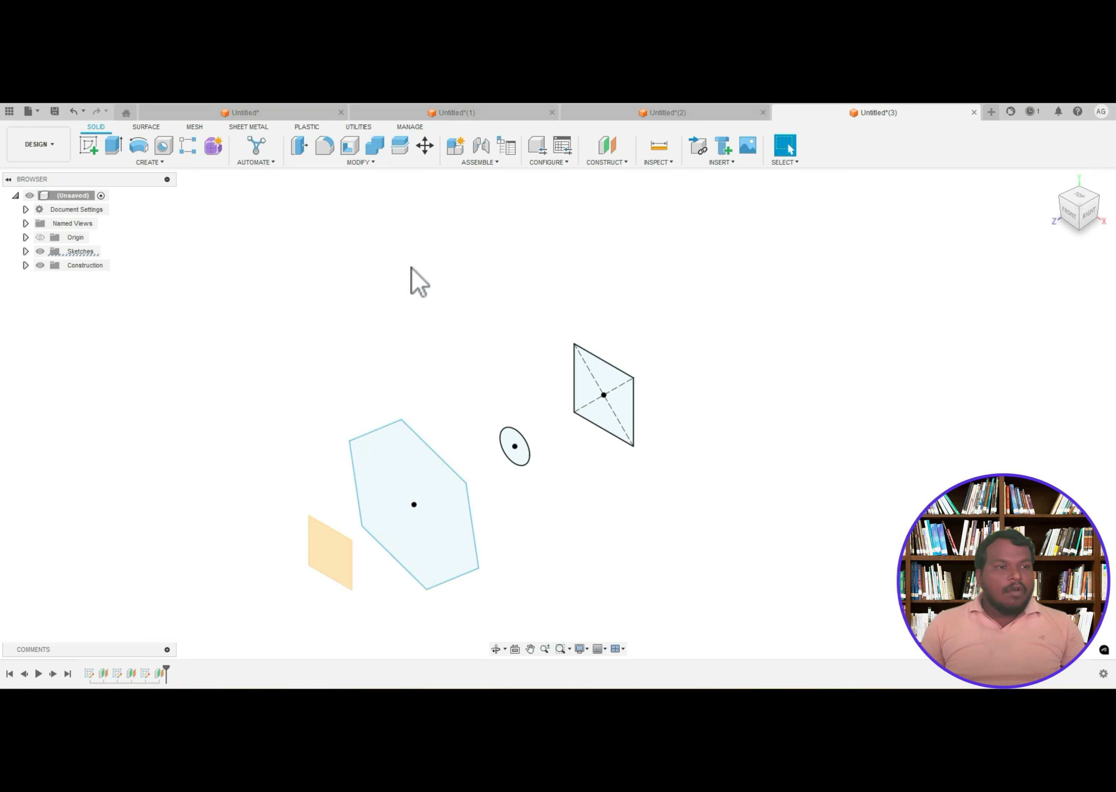
- Try to sketch an 80 mm diameter circle centred on the origin on the 500 mm offset plane
{"action": "left_click", "coordinate": [94, 150]}
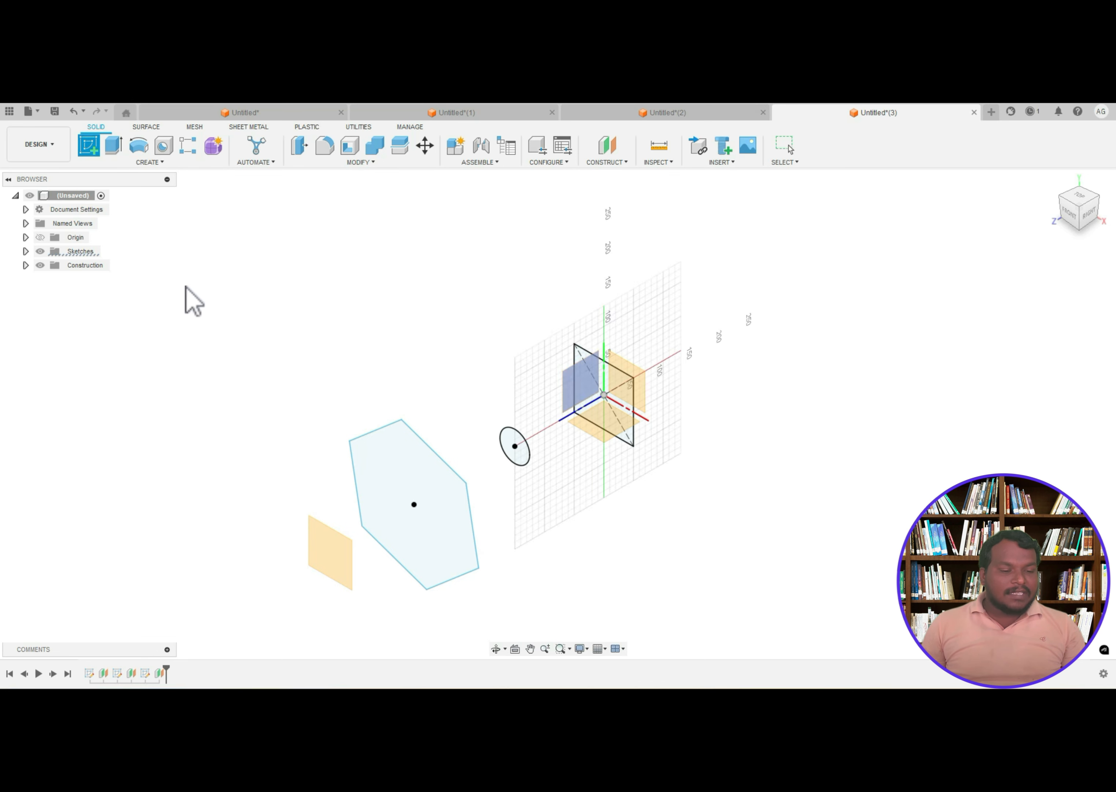
{"action": "left_click", "coordinate": [342, 575]}
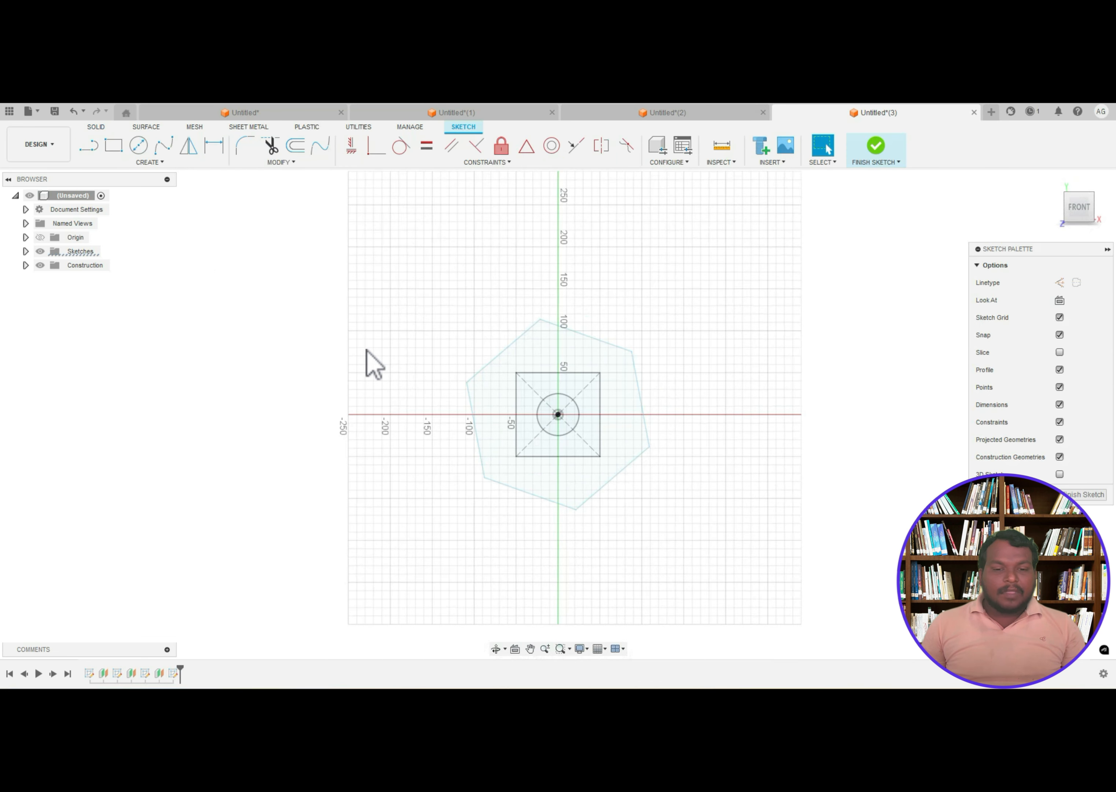
{"action": "left_click", "coordinate": [139, 145]}
{"action": "left_click", "coordinate": [557, 414]}
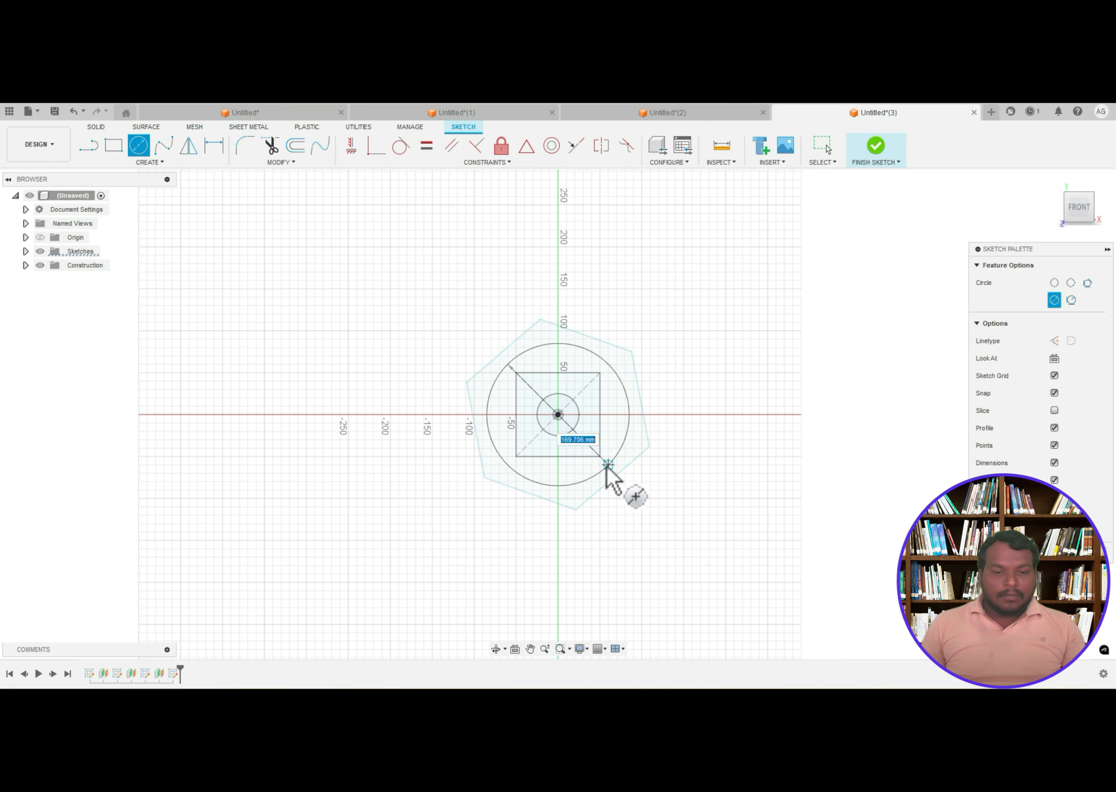
{"action": "key", "text": "Tab"}
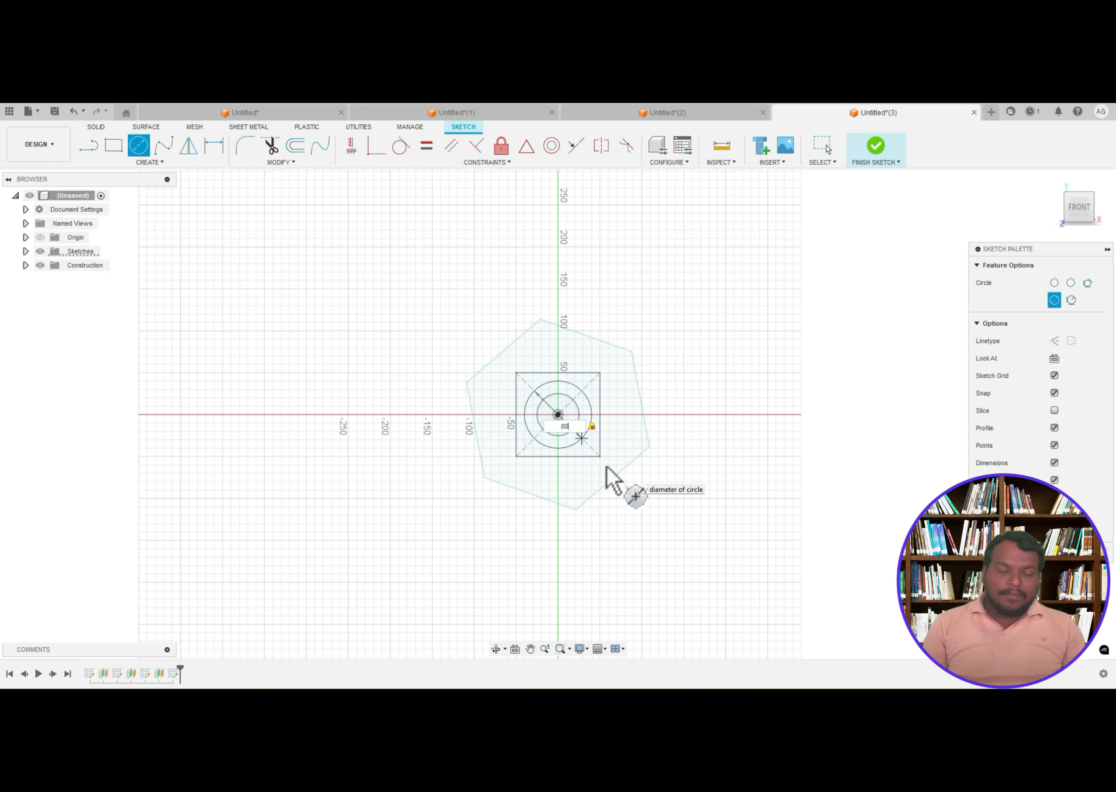
{"action": "key", "text": "Tab"}
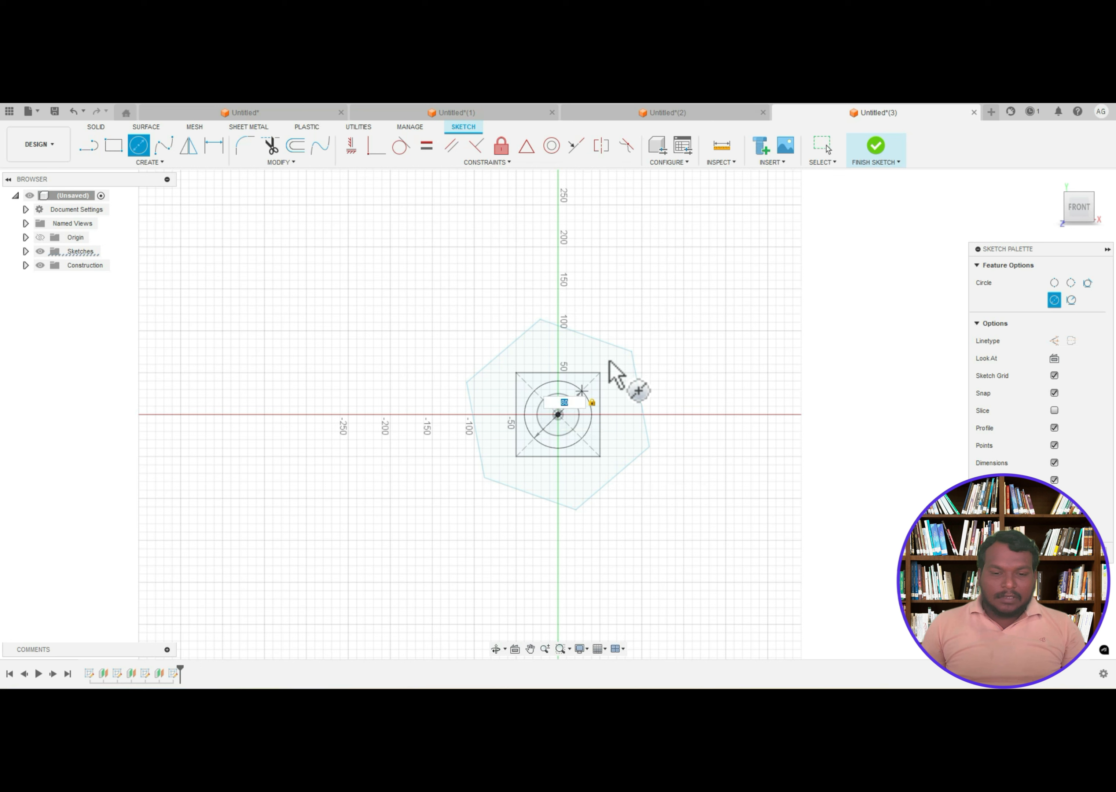
{"action": "key", "text": "Escape"}
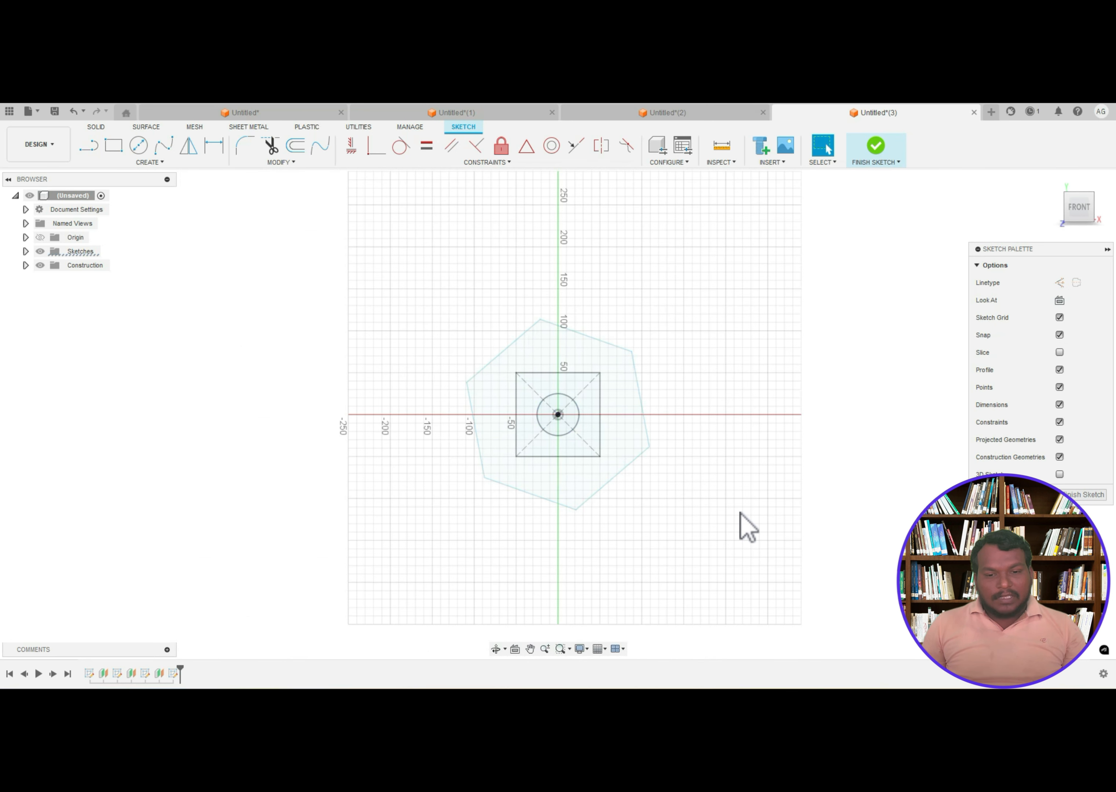
- Check the small circle's diameter with a sketch dimension without placing it, and finish the sketch
{"action": "left_click", "coordinate": [563, 398]}
{"action": "left_click", "coordinate": [214, 144]}
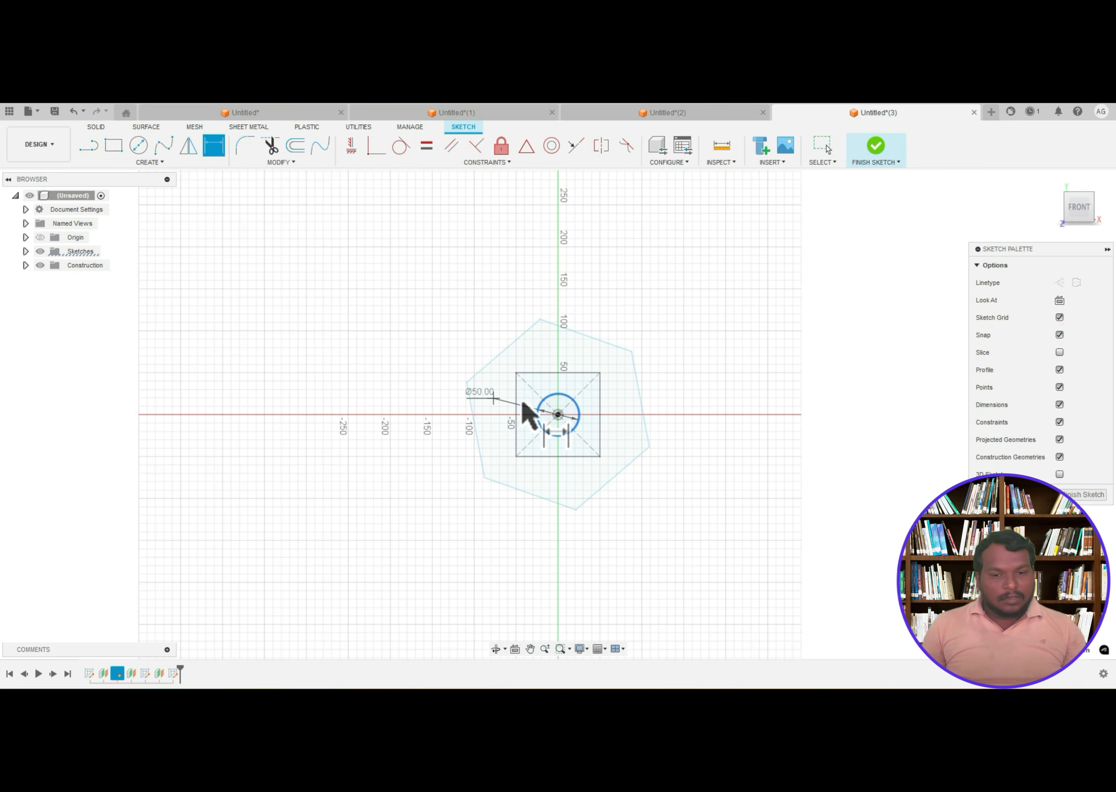
{"action": "key", "text": "Escape"}
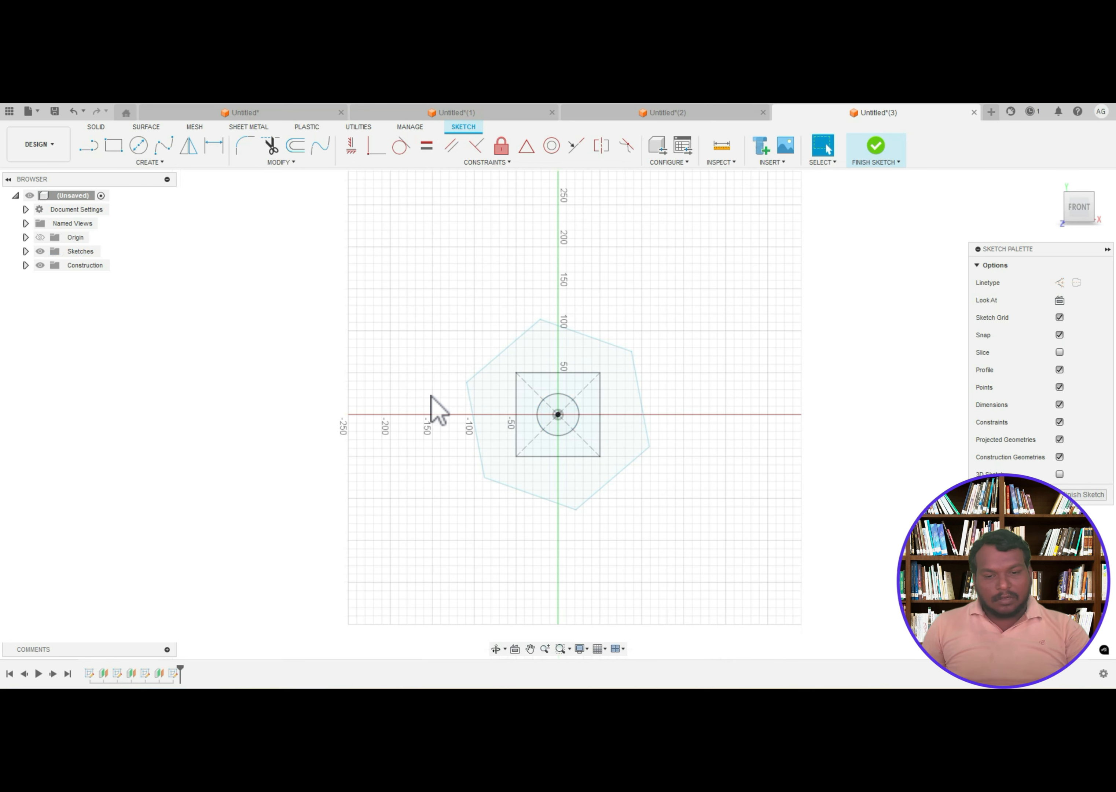
{"action": "left_click", "coordinate": [885, 152]}
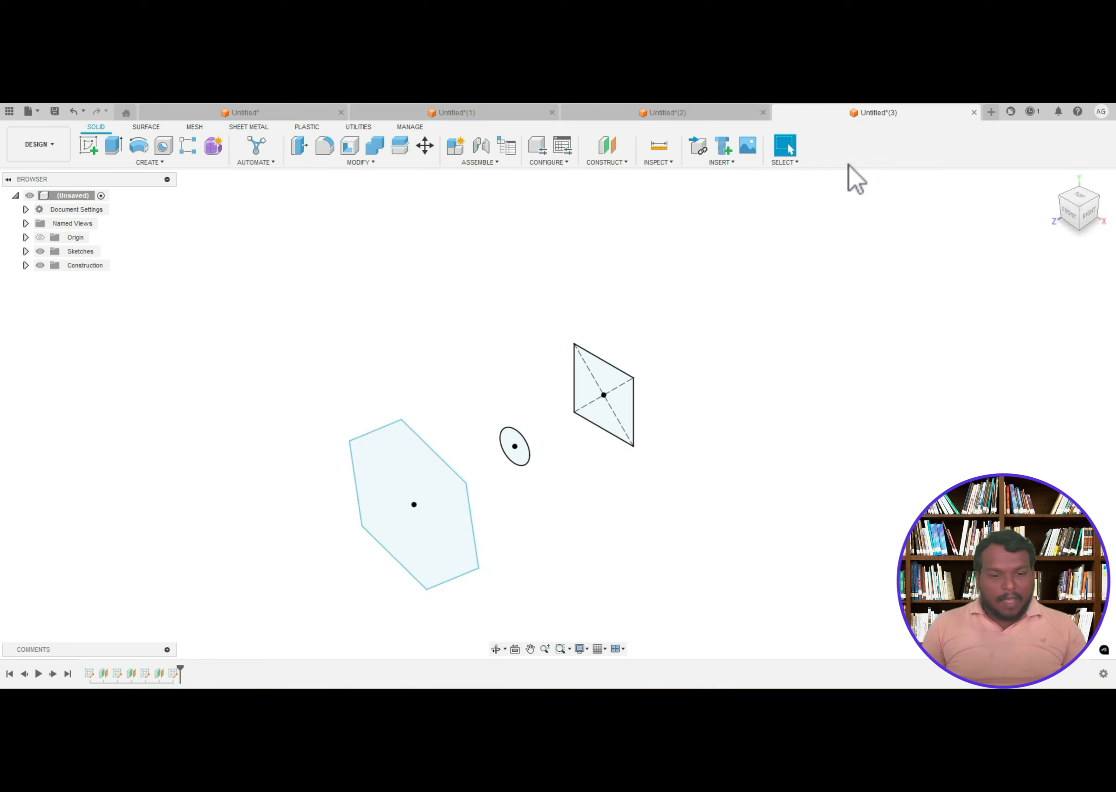
{"action": "left_click", "coordinate": [91, 148]}
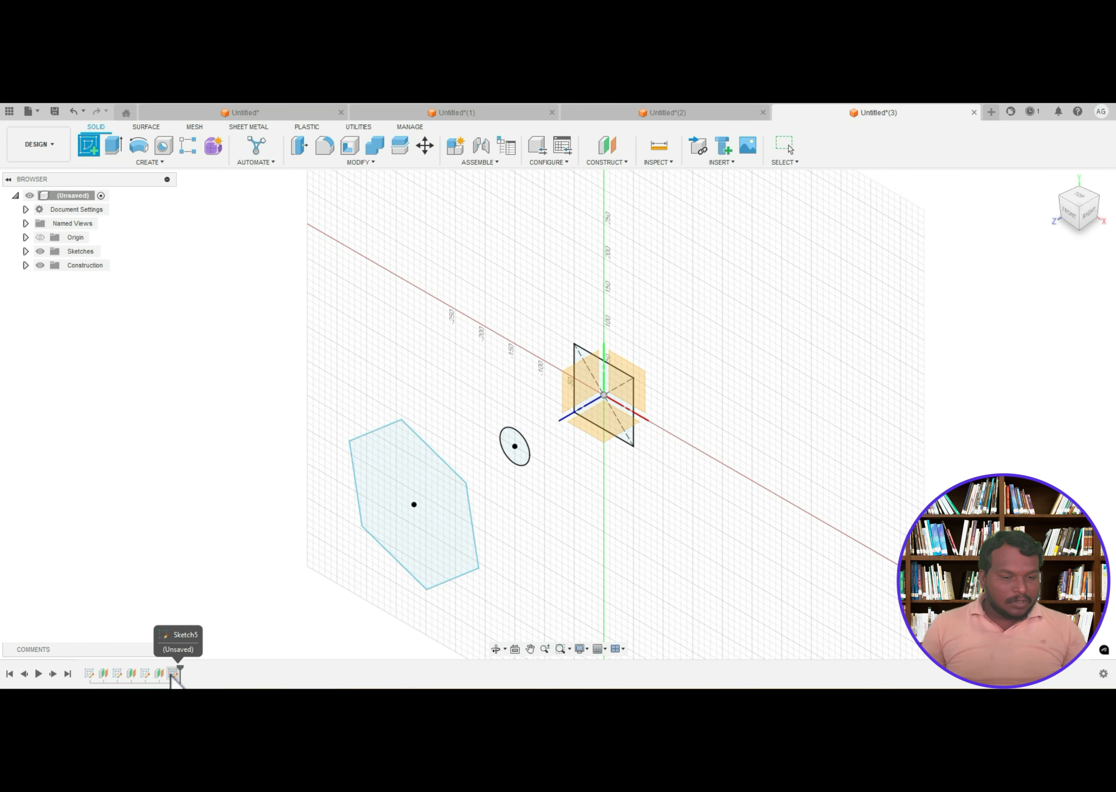
{"action": "left_click", "coordinate": [270, 428]}
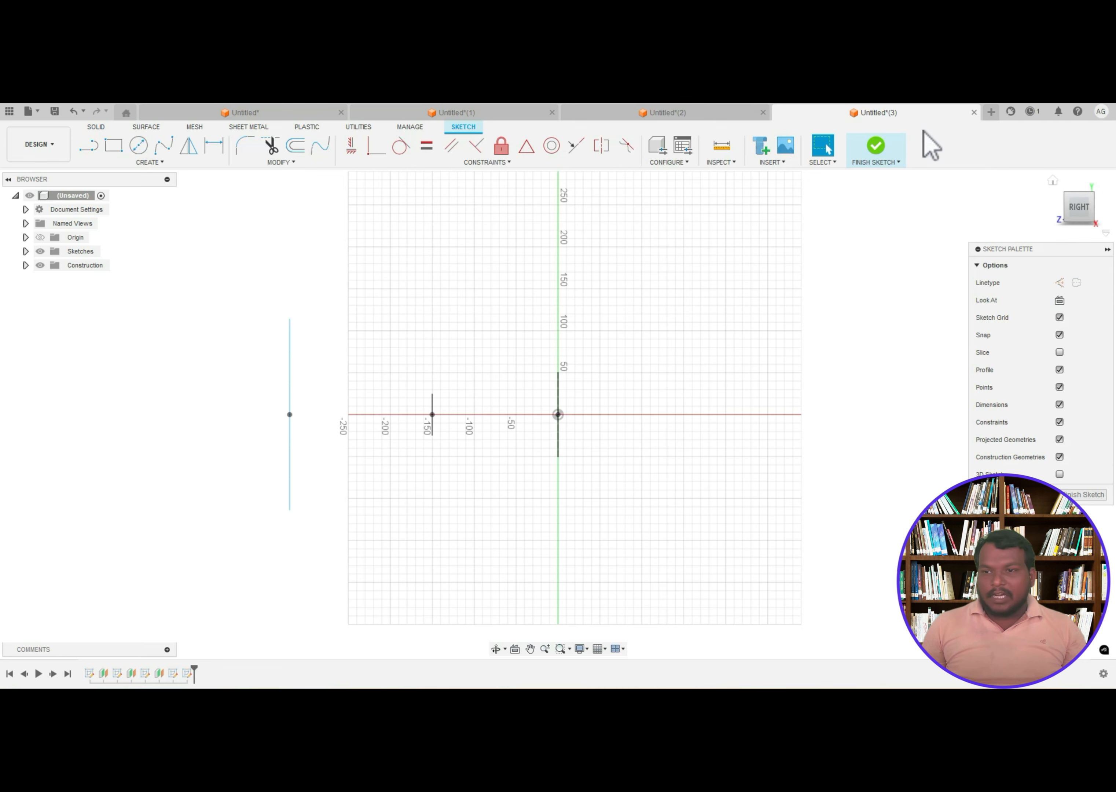
{"action": "left_click", "coordinate": [880, 146]}
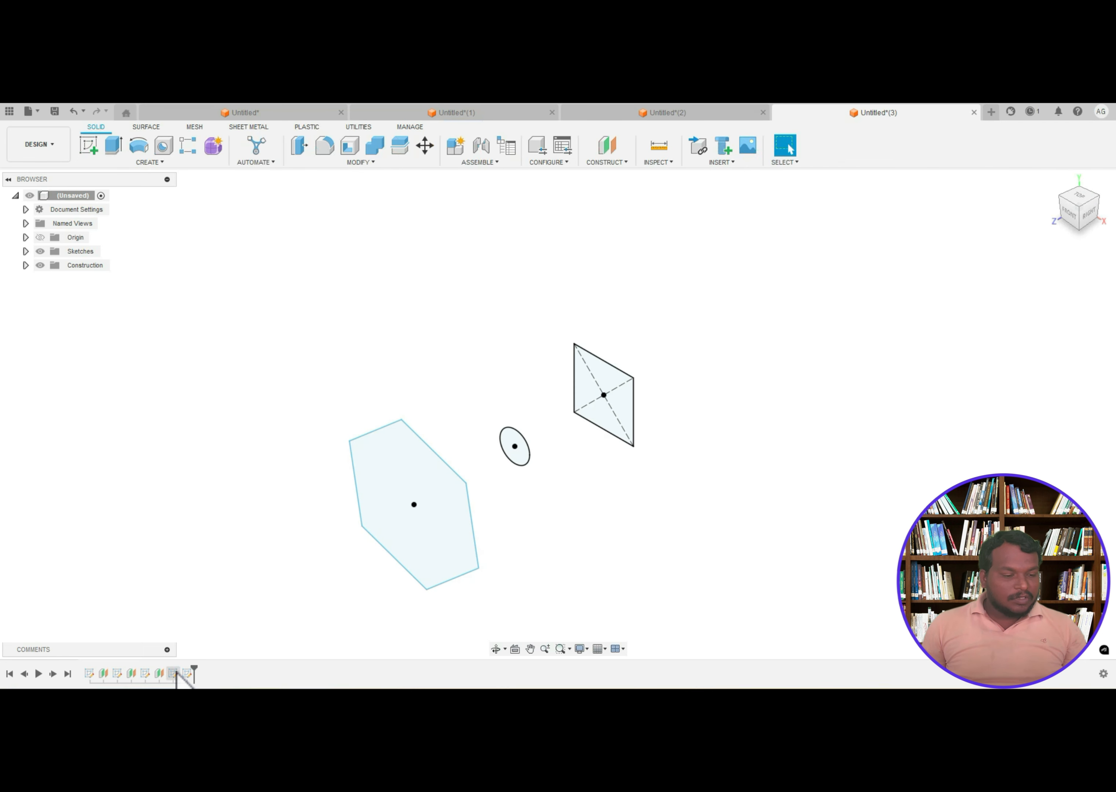
- Delete the two empty sketches and the 500 mm offset plane from the design history
{"action": "right_click", "coordinate": [188, 675]}
{"action": "left_click", "coordinate": [217, 596]}
{"action": "right_click", "coordinate": [175, 675]}
{"action": "left_click", "coordinate": [217, 599]}
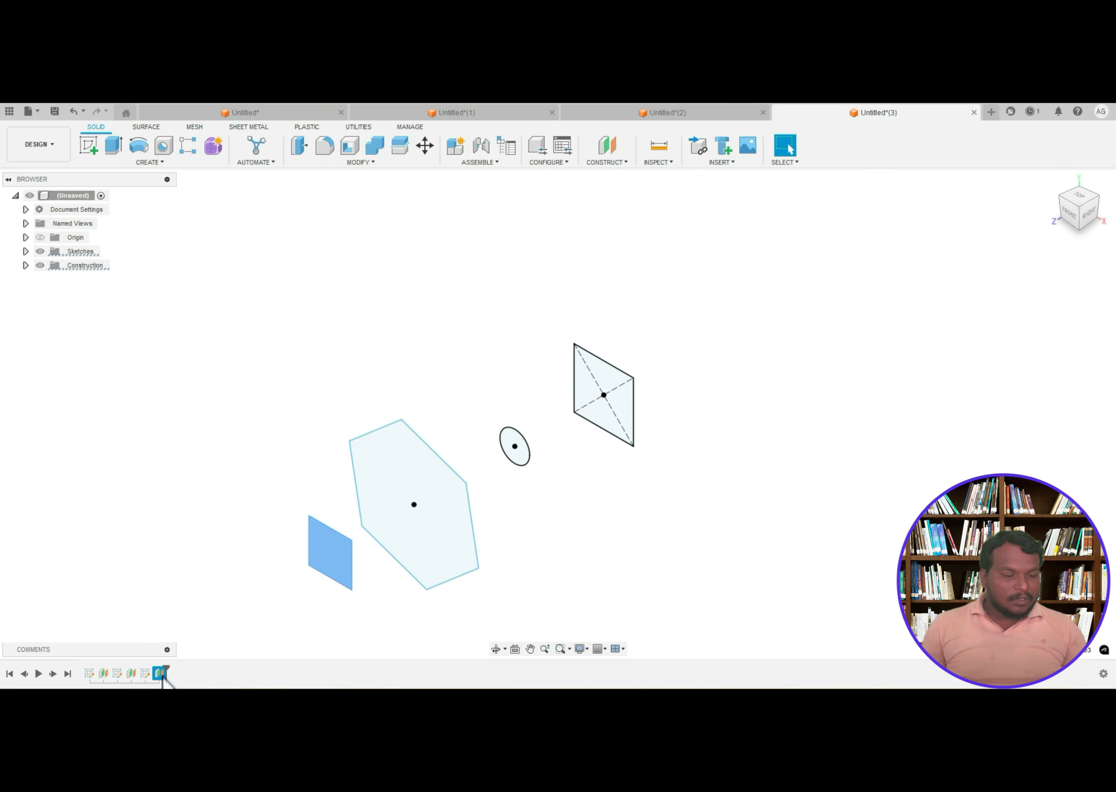
{"action": "right_click", "coordinate": [162, 674]}
{"action": "left_click", "coordinate": [183, 599]}
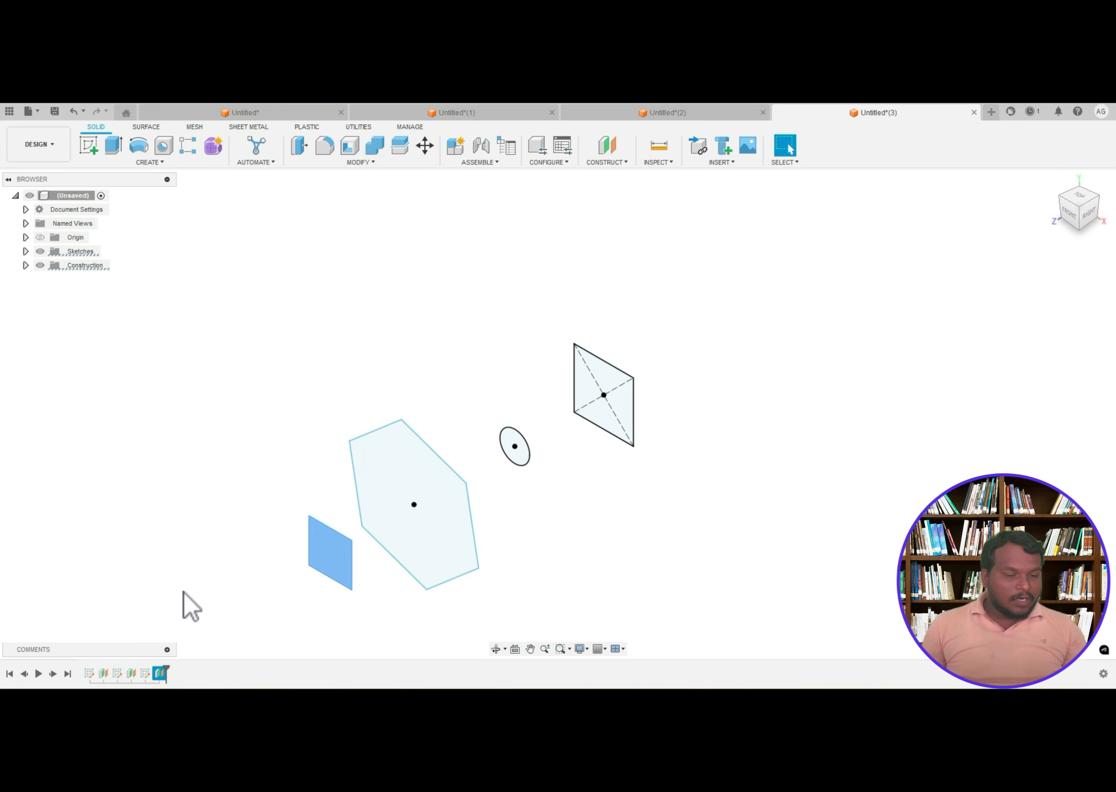
- Create a construction plane offset 500 mm from the XY origin plane, beyond the hexagon sketch
{"action": "left_click", "coordinate": [599, 162]}
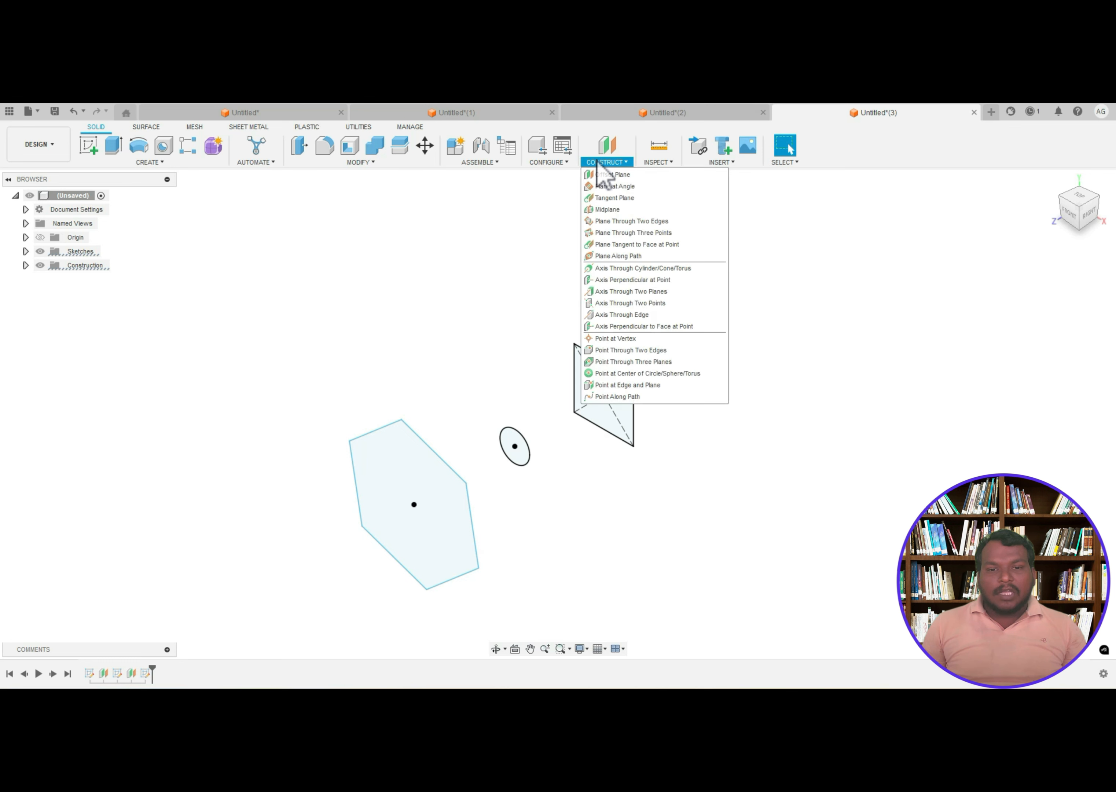
{"action": "left_click", "coordinate": [610, 174]}
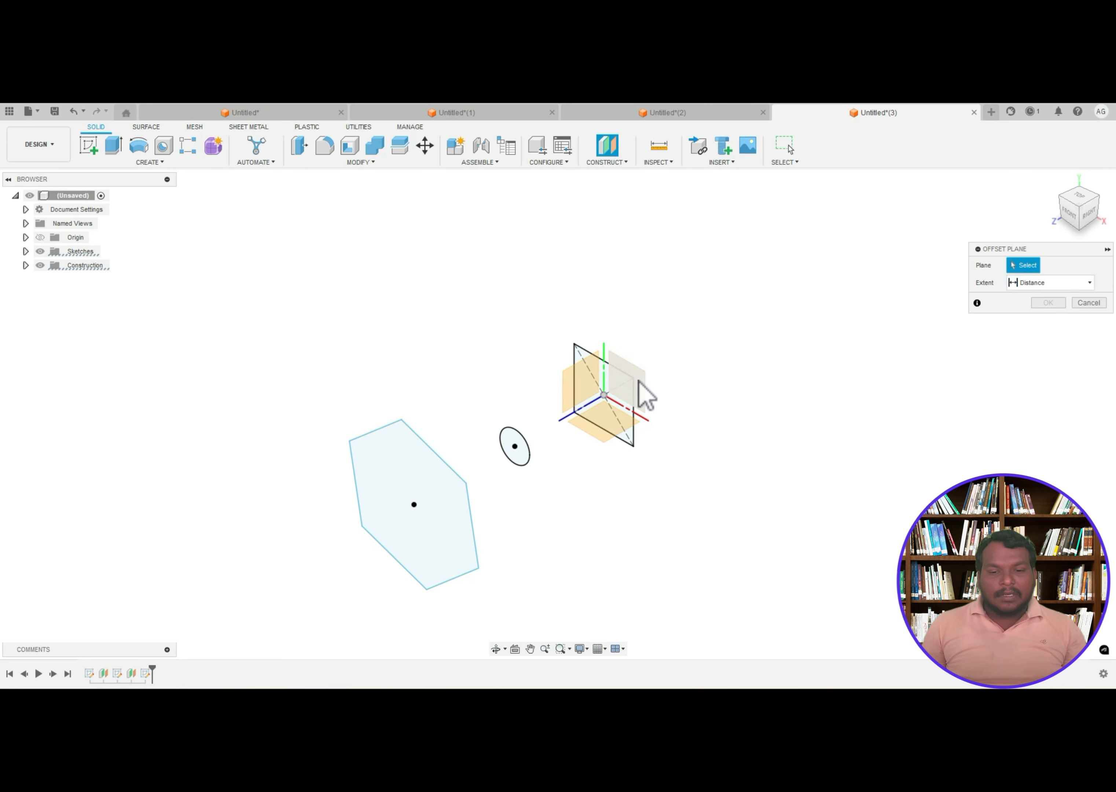
{"action": "left_click_drag", "start_coordinate": [610, 386], "coordinate": [268, 553]}
{"action": "type", "text": "500"}
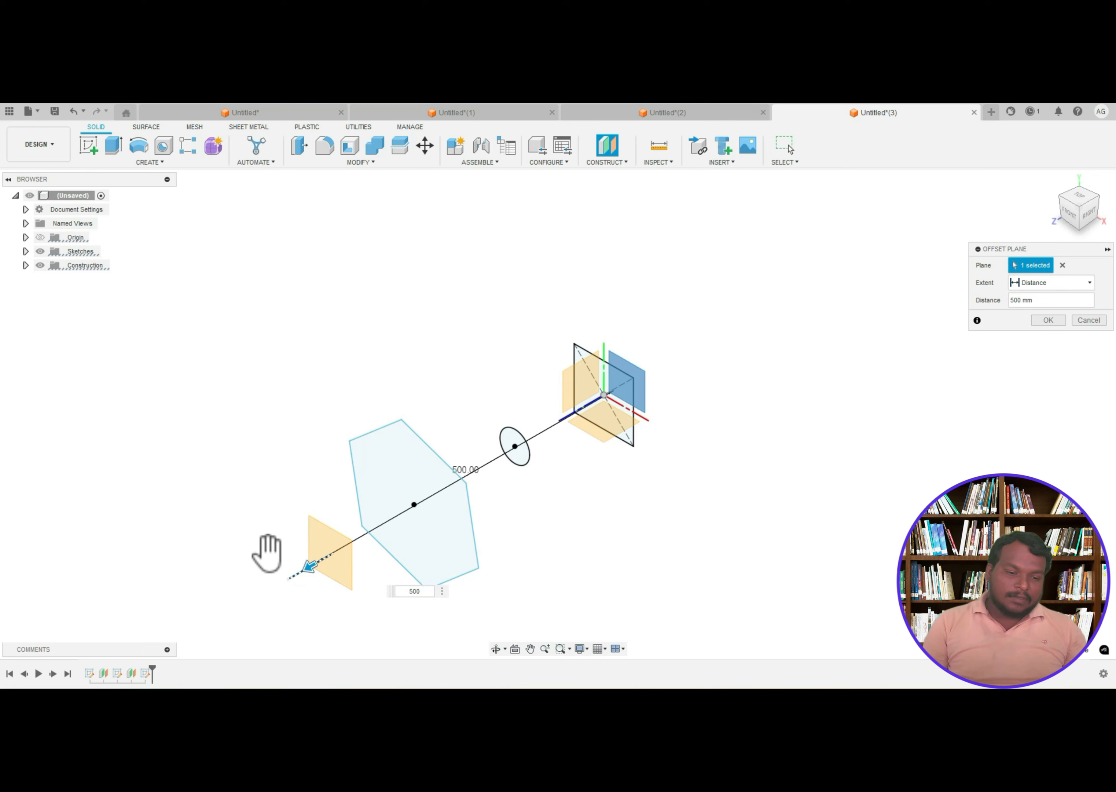
{"action": "key", "text": "Return"}
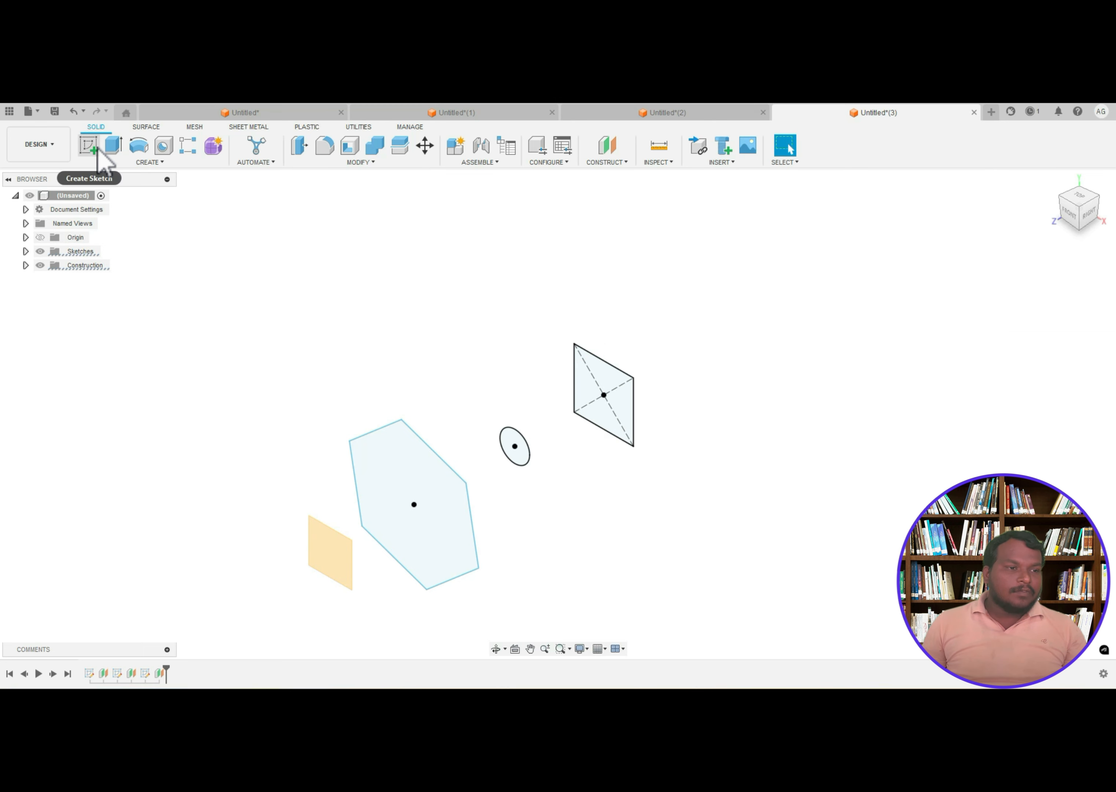
- Sketch a circle about 161 mm in diameter centred on the origin on the new offset plane, and finish the sketch
{"action": "left_click", "coordinate": [97, 149]}
{"action": "left_click", "coordinate": [325, 558]}
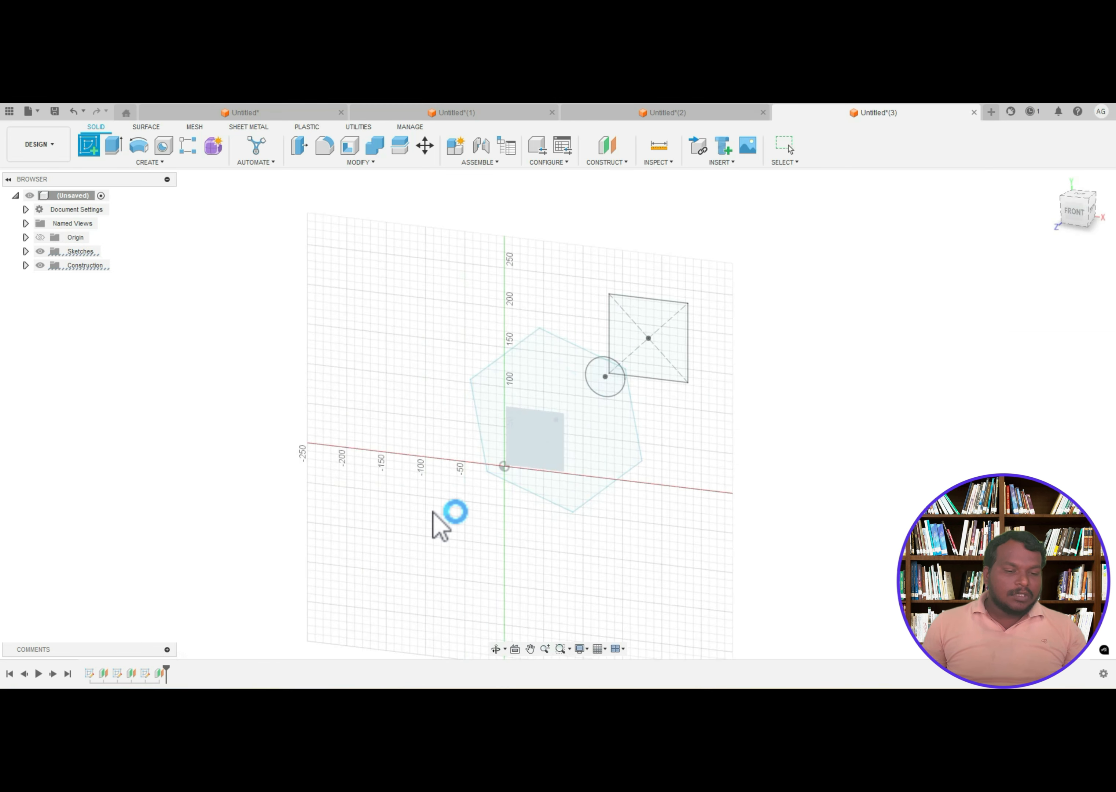
{"action": "left_click", "coordinate": [140, 147]}
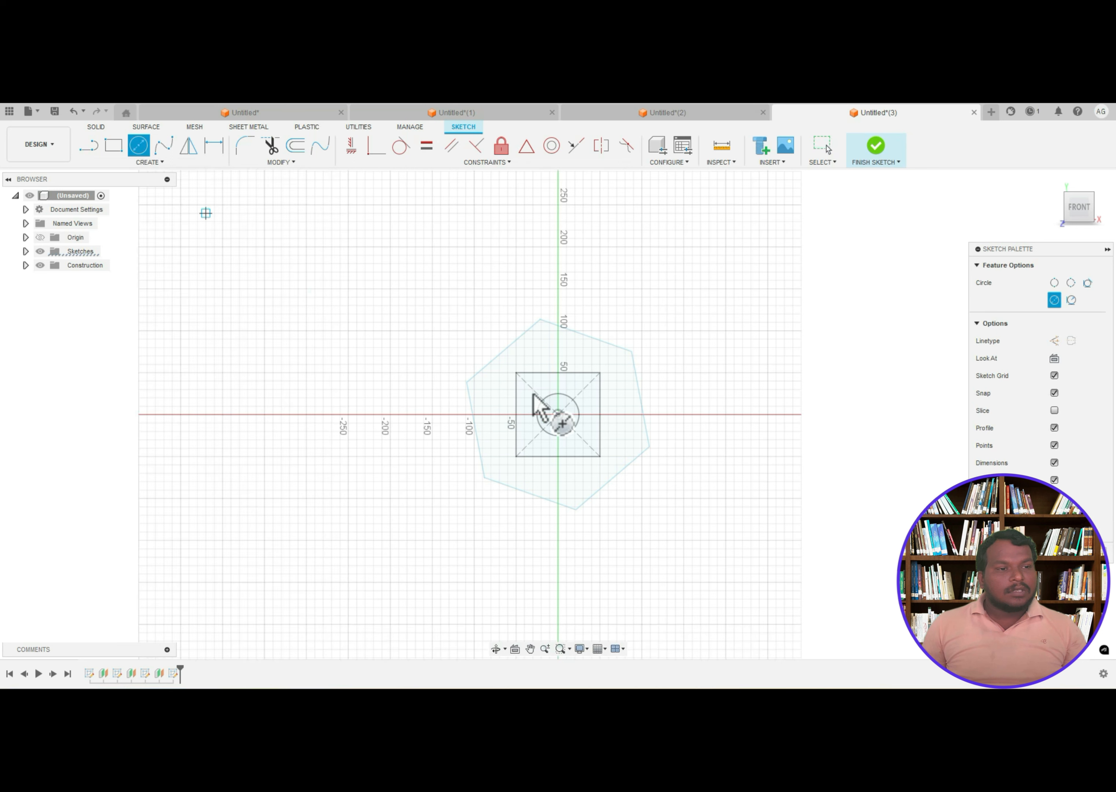
{"action": "left_click", "coordinate": [558, 414]}
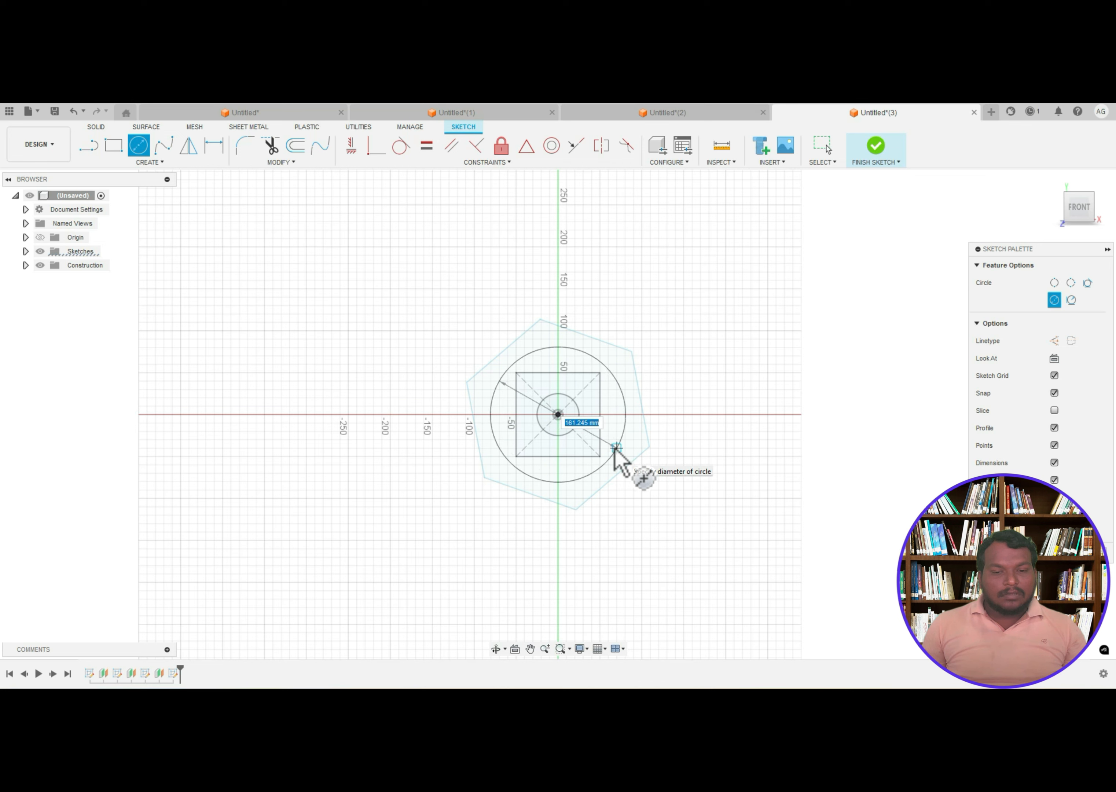
{"action": "key", "text": "Escape"}
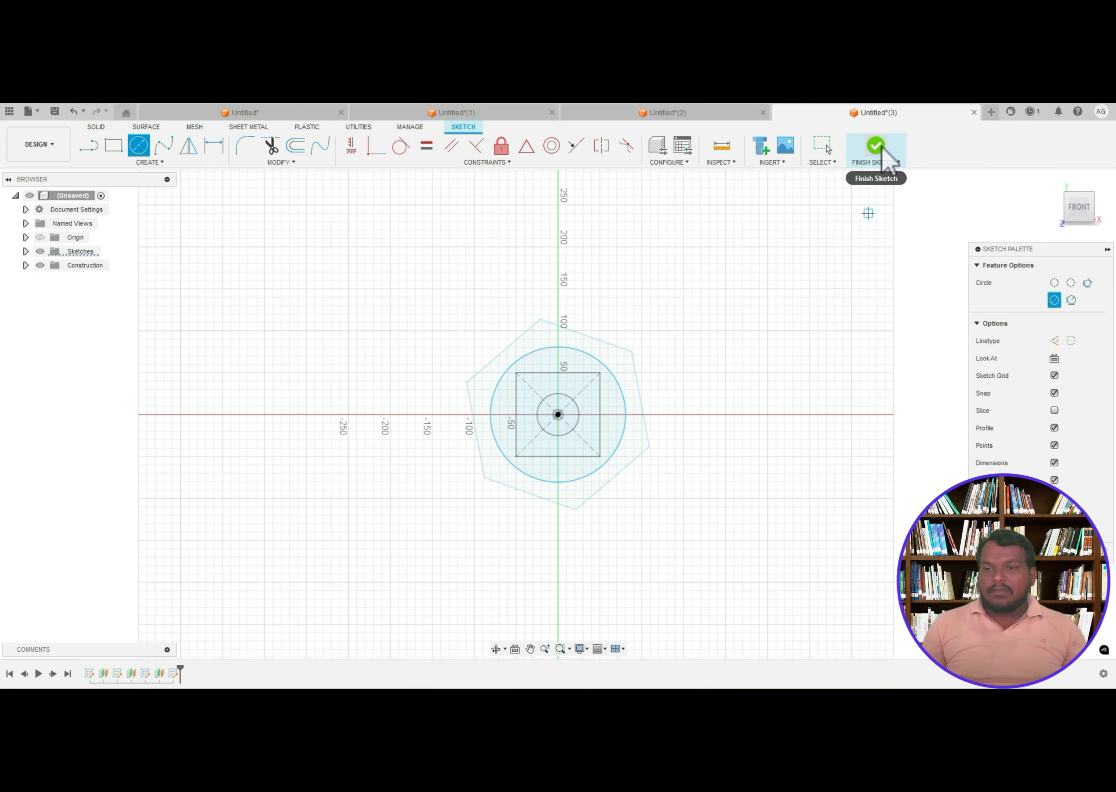
{"action": "left_click", "coordinate": [876, 147]}
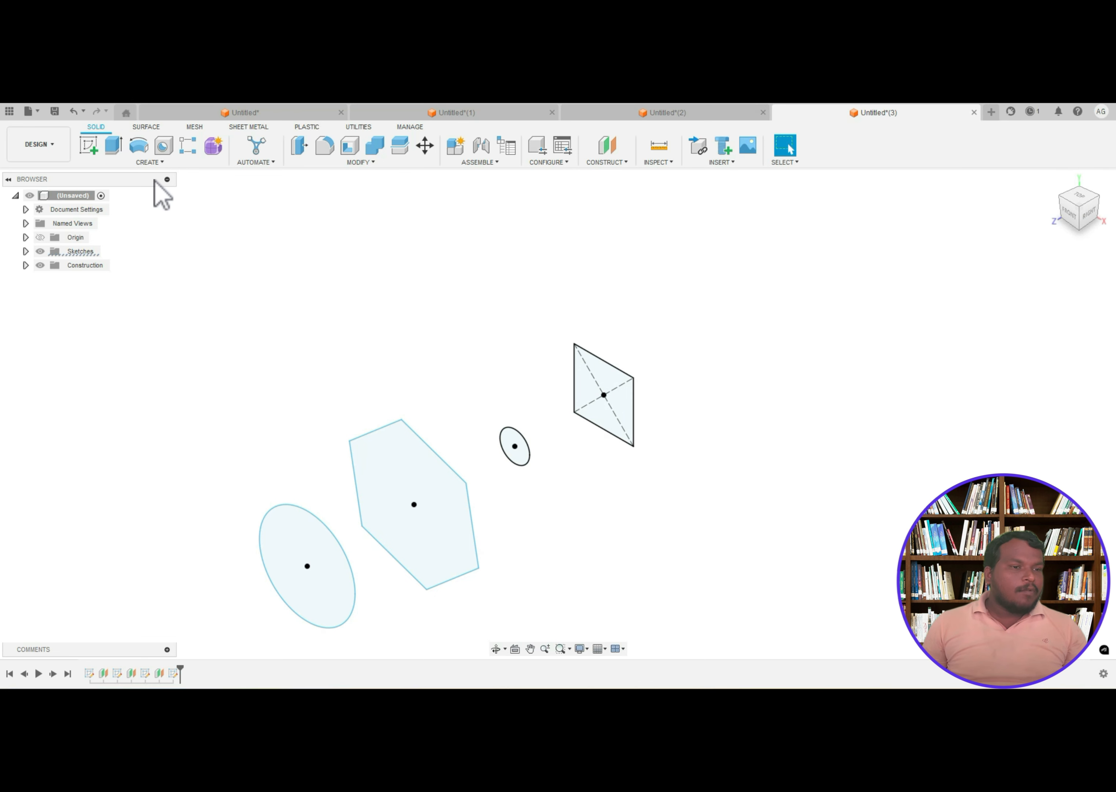
- Start a Loft using the square as the first profile and the small circle as the second
{"action": "left_click", "coordinate": [156, 162]}
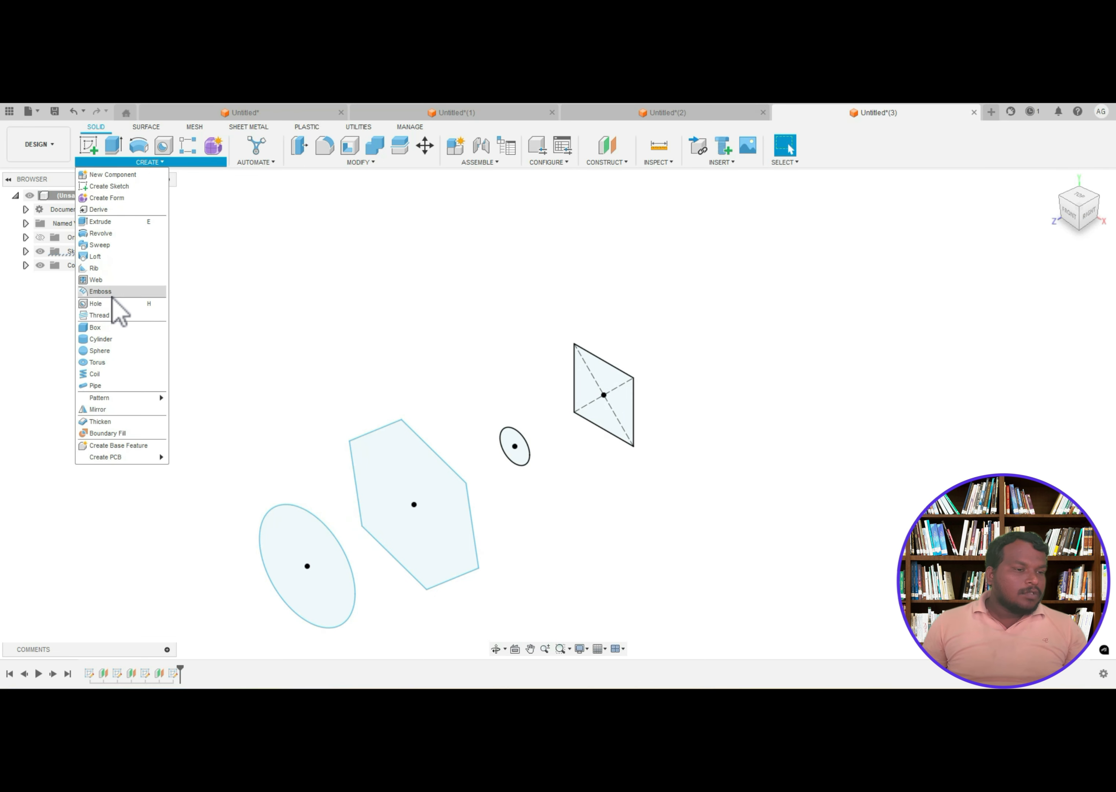
{"action": "left_click", "coordinate": [108, 258]}
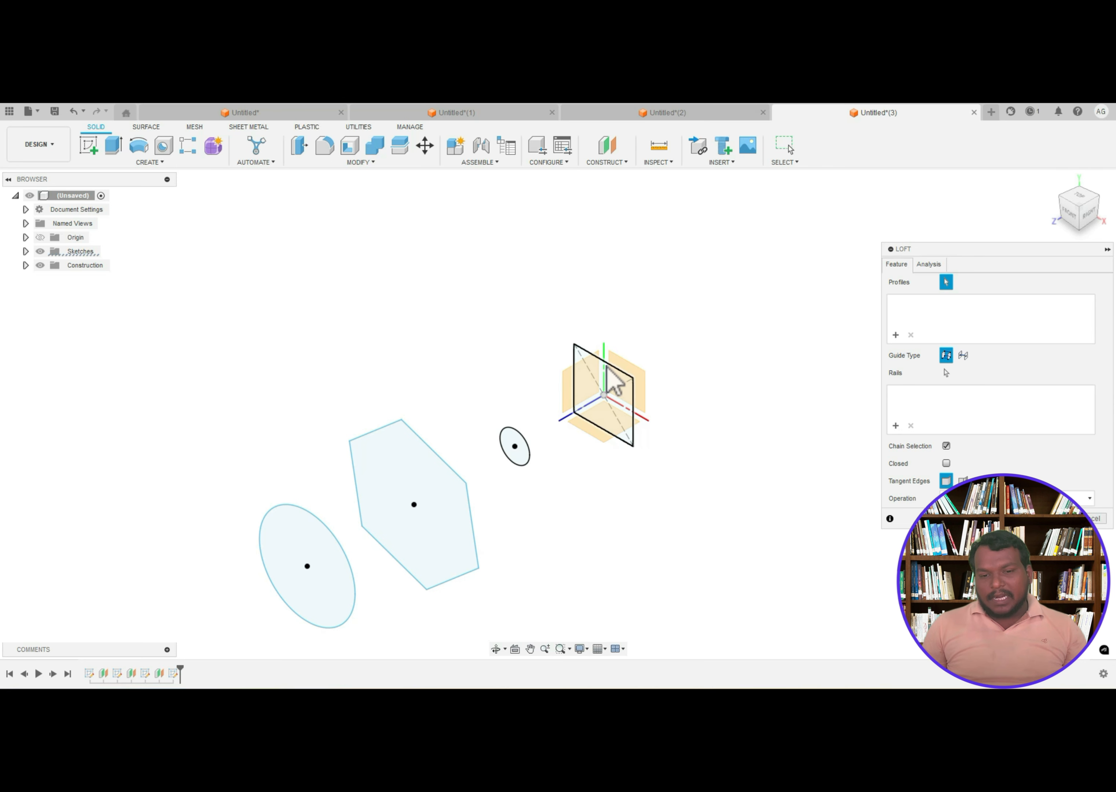
{"action": "left_click", "coordinate": [618, 384]}
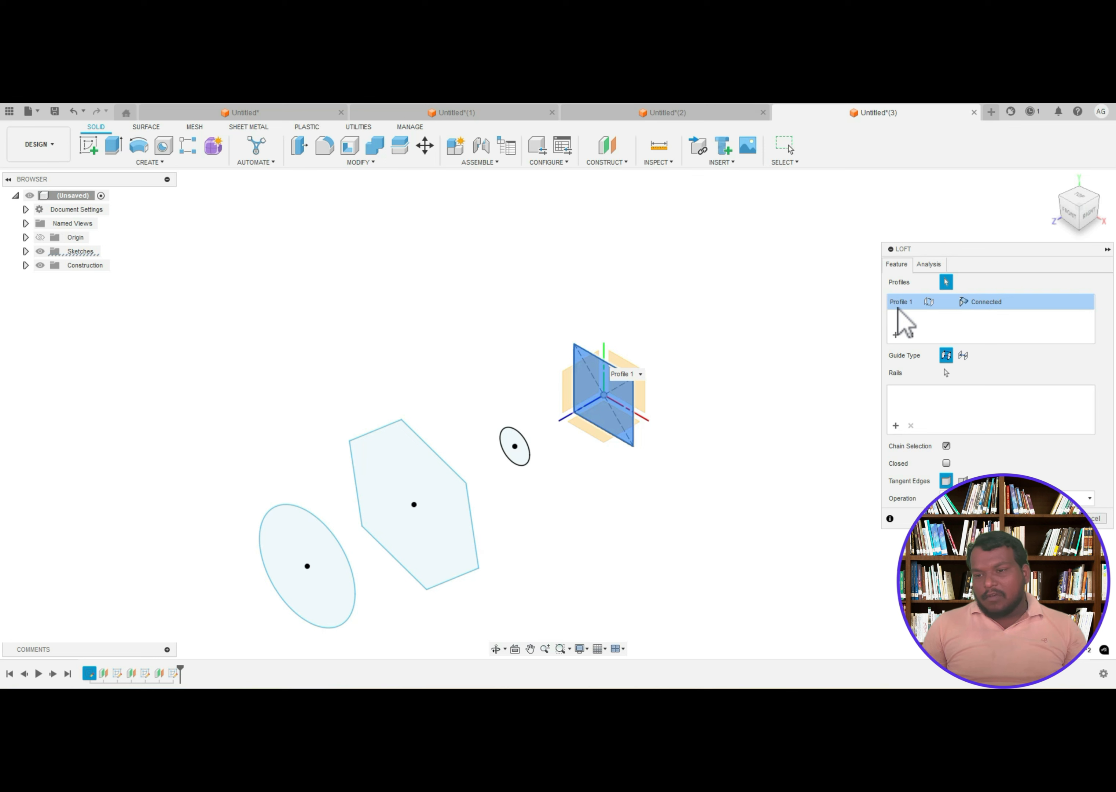
{"action": "left_click", "coordinate": [518, 443]}
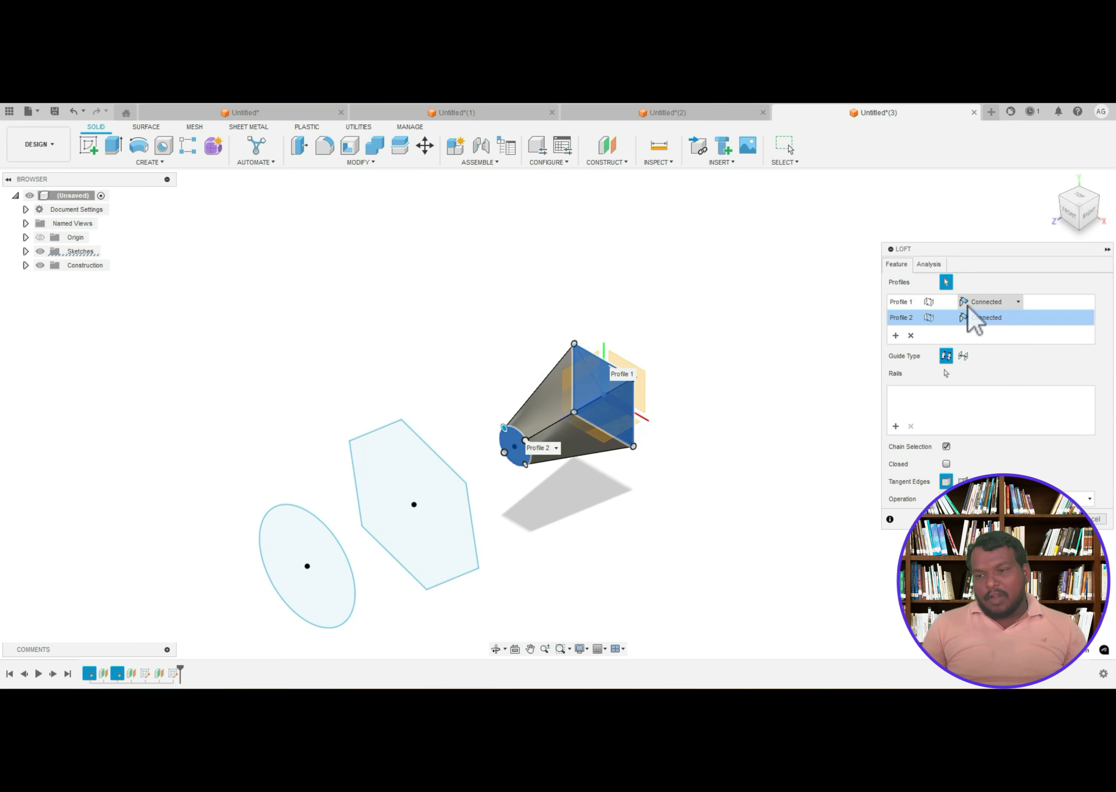
- Compare the Connected and Direction end conditions on the loft's circle profile, and keep it set to Direction
{"action": "left_click", "coordinate": [1018, 319]}
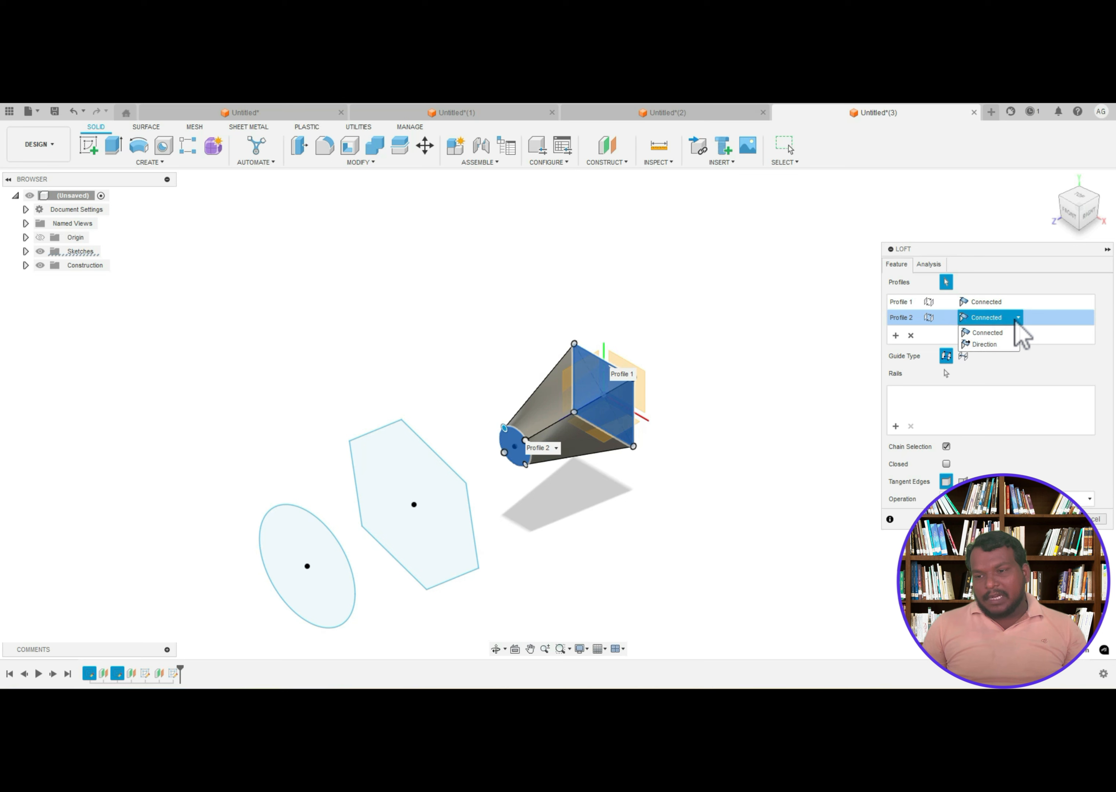
{"action": "left_click", "coordinate": [992, 345]}
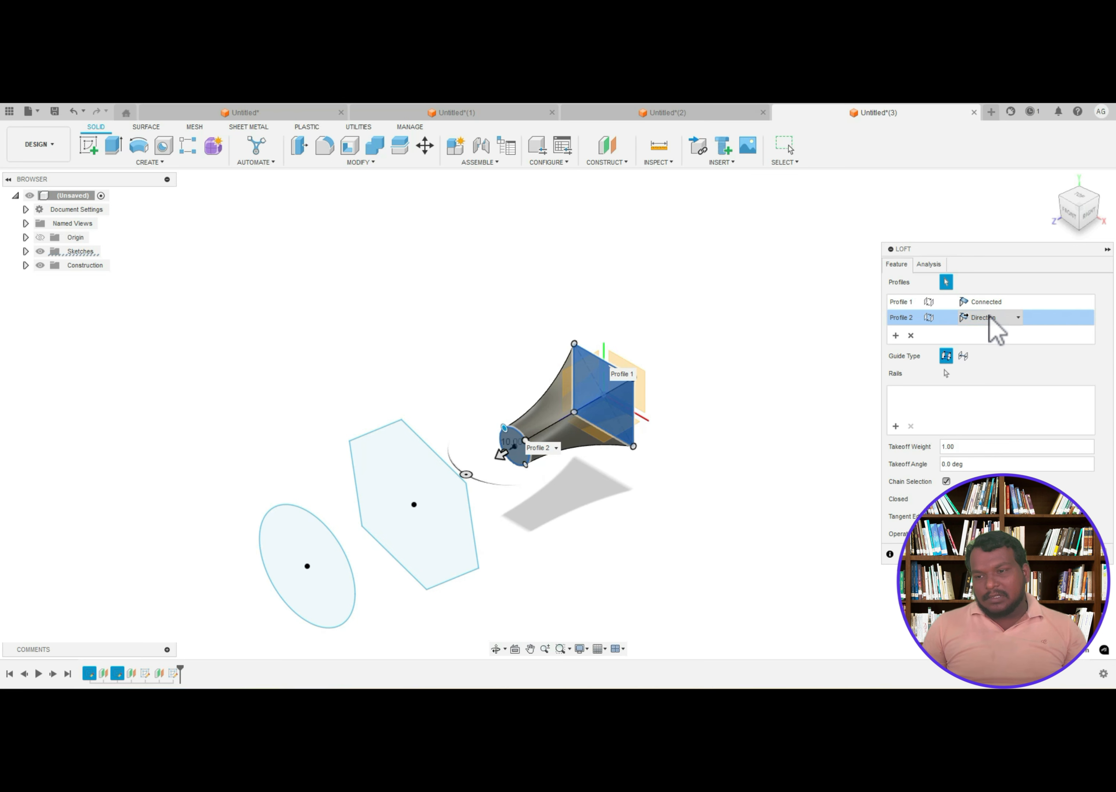
{"action": "left_click", "coordinate": [987, 301]}
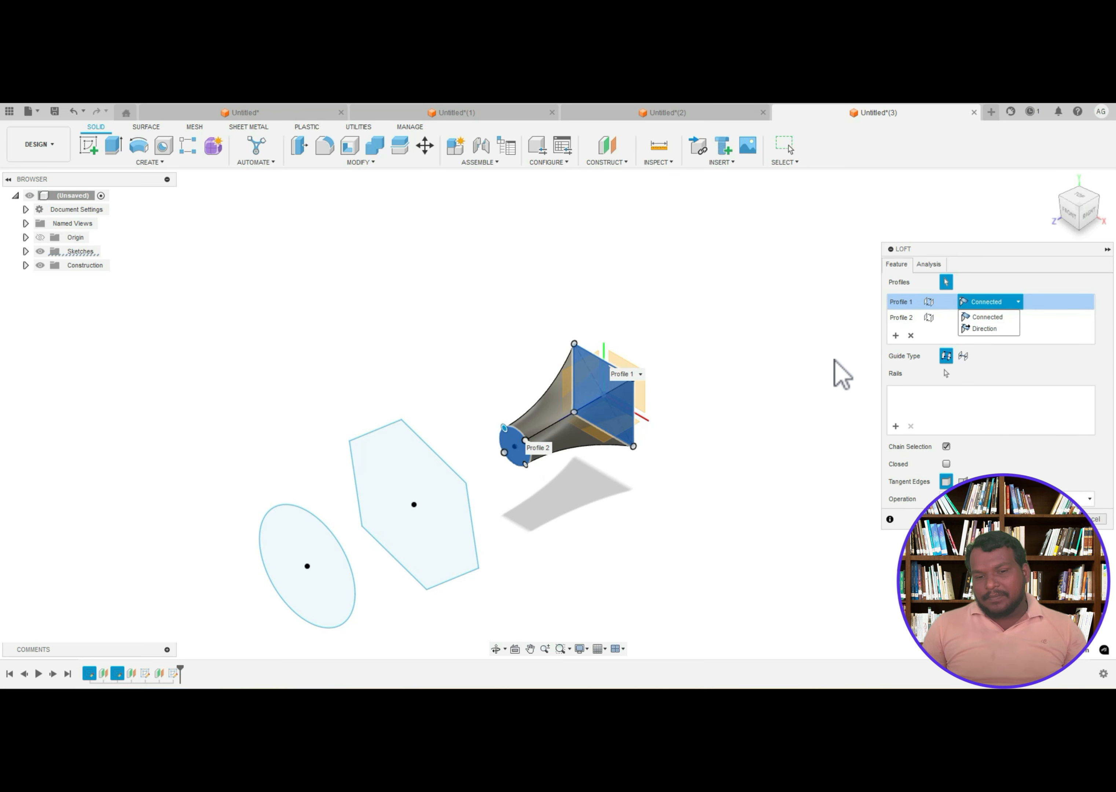
{"action": "left_click", "coordinate": [992, 318]}
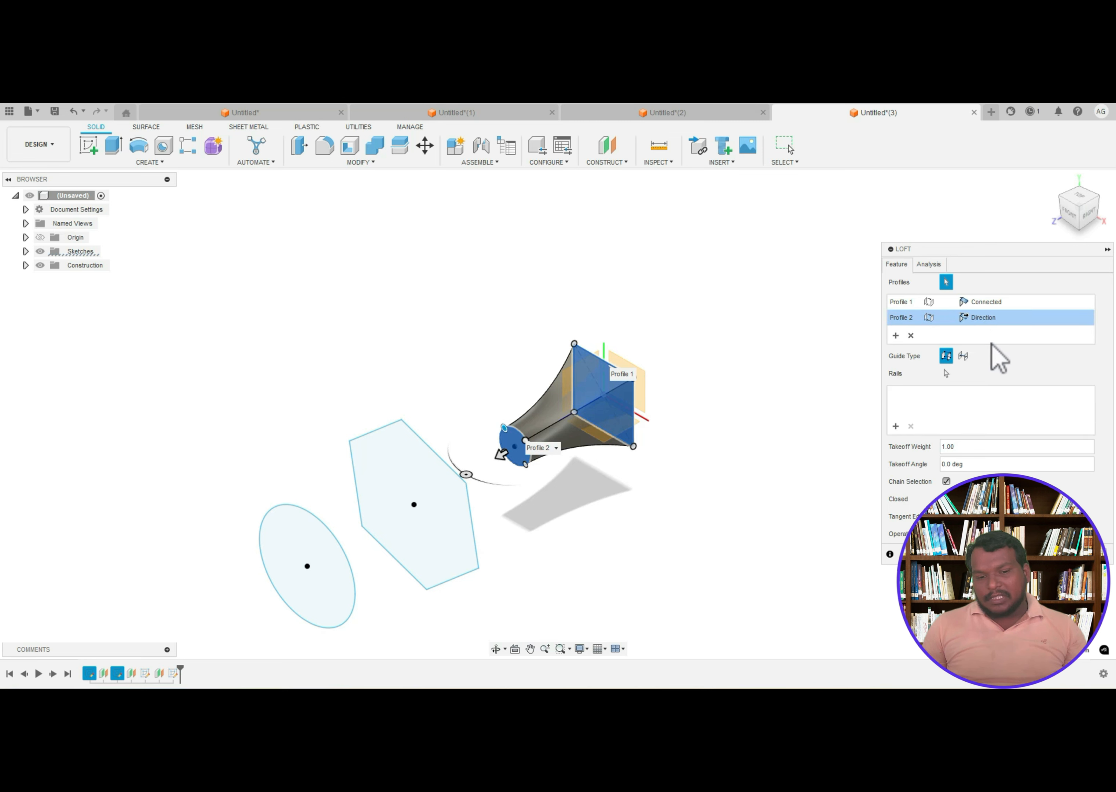
{"action": "left_click", "coordinate": [986, 333]}
{"action": "left_click", "coordinate": [986, 319]}
{"action": "left_click", "coordinate": [985, 344]}
- Compare the Connected and Direction end conditions on the loft's square profile, keeping both the square and the small circle set to Direction
{"action": "left_click", "coordinate": [981, 301]}
{"action": "left_click", "coordinate": [983, 327]}
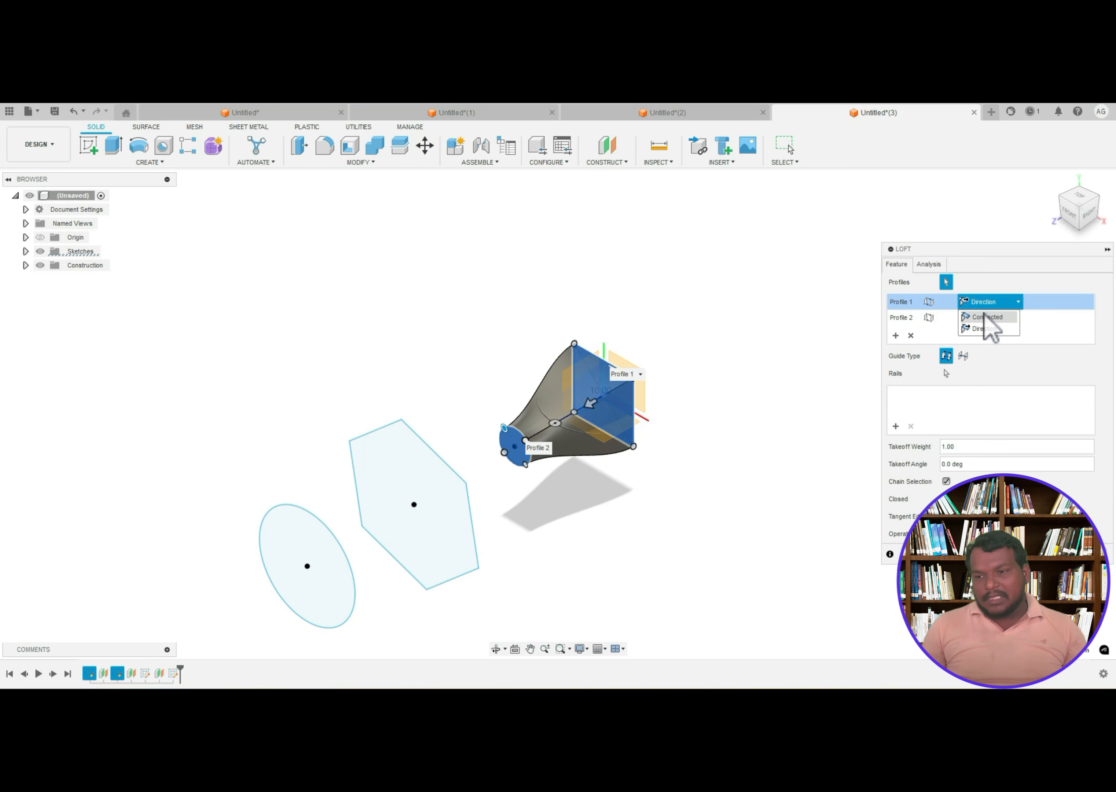
{"action": "left_click", "coordinate": [986, 317]}
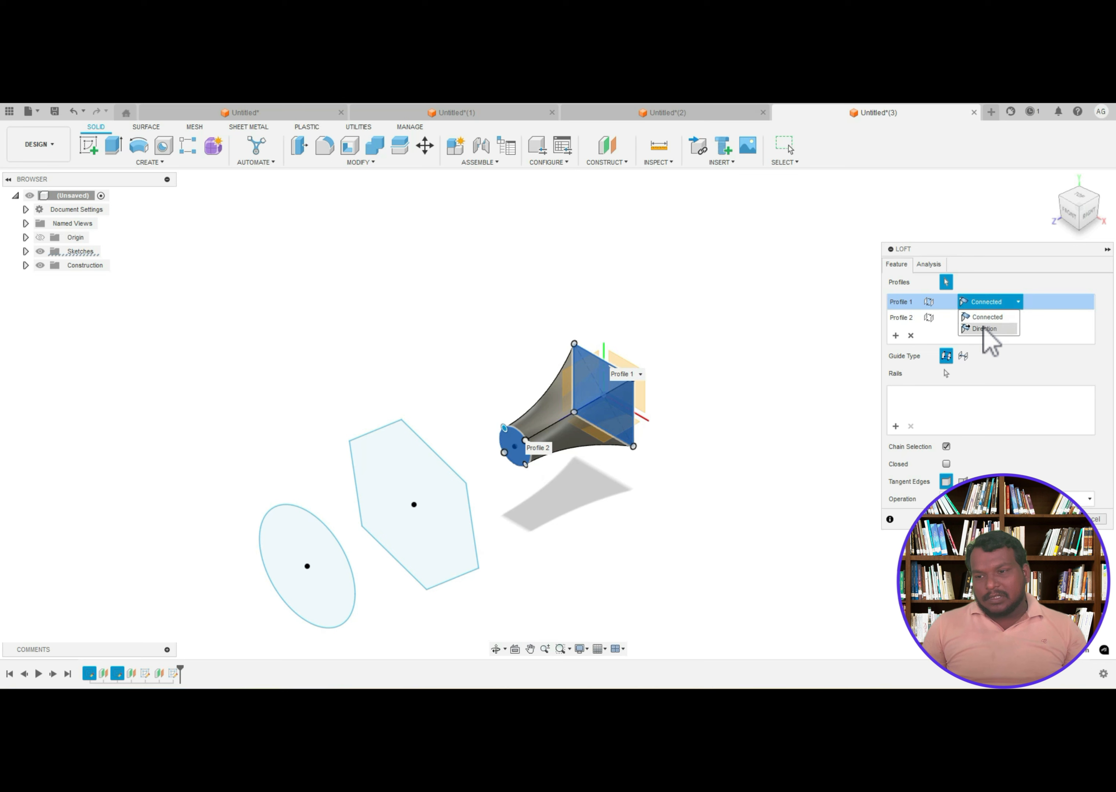
{"action": "left_click", "coordinate": [984, 328]}
{"action": "left_click", "coordinate": [983, 318]}
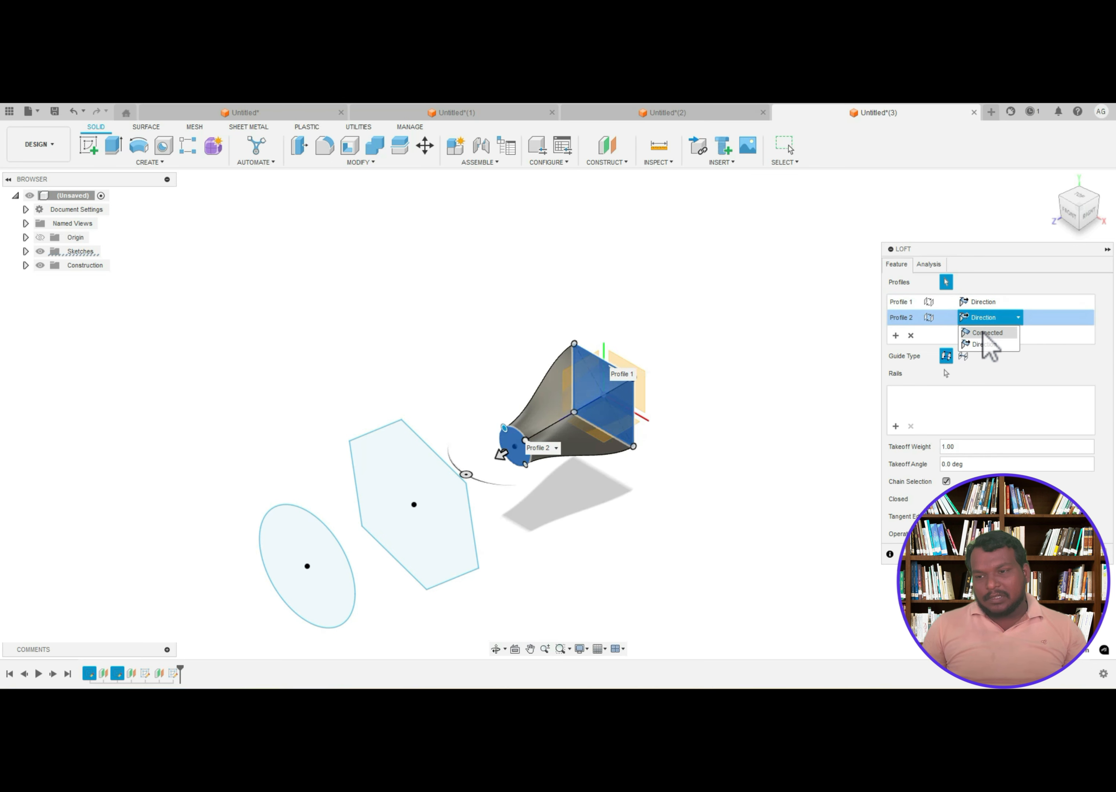
{"action": "left_click", "coordinate": [984, 344]}
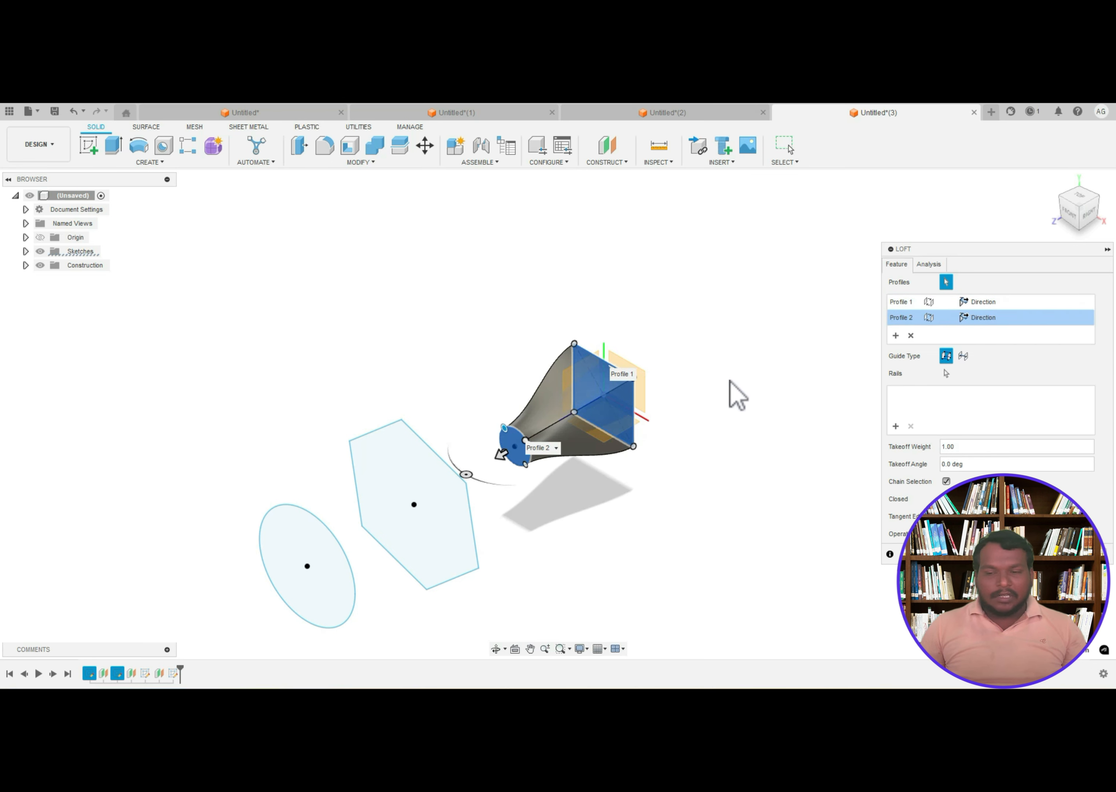
- Add the hexagon as the loft's third profile and set the hexagon and square end conditions to Direction
{"action": "left_click", "coordinate": [428, 446]}
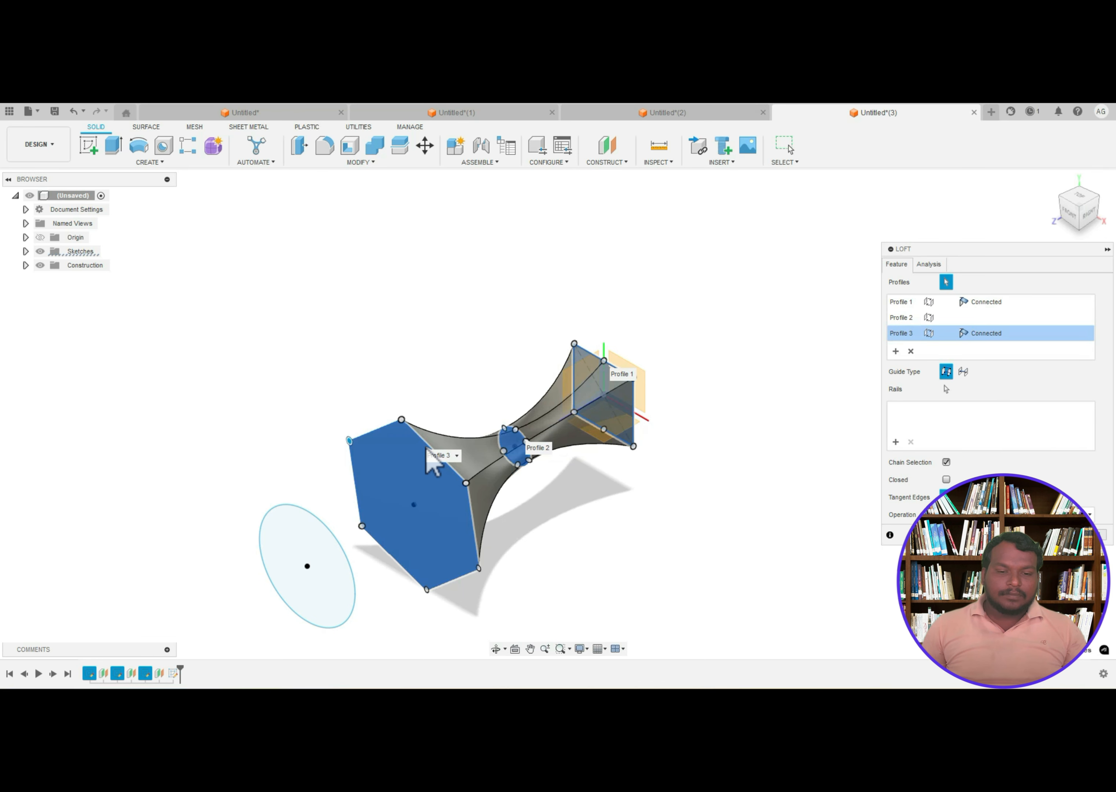
{"action": "left_click", "coordinate": [991, 334]}
{"action": "left_click", "coordinate": [982, 374]}
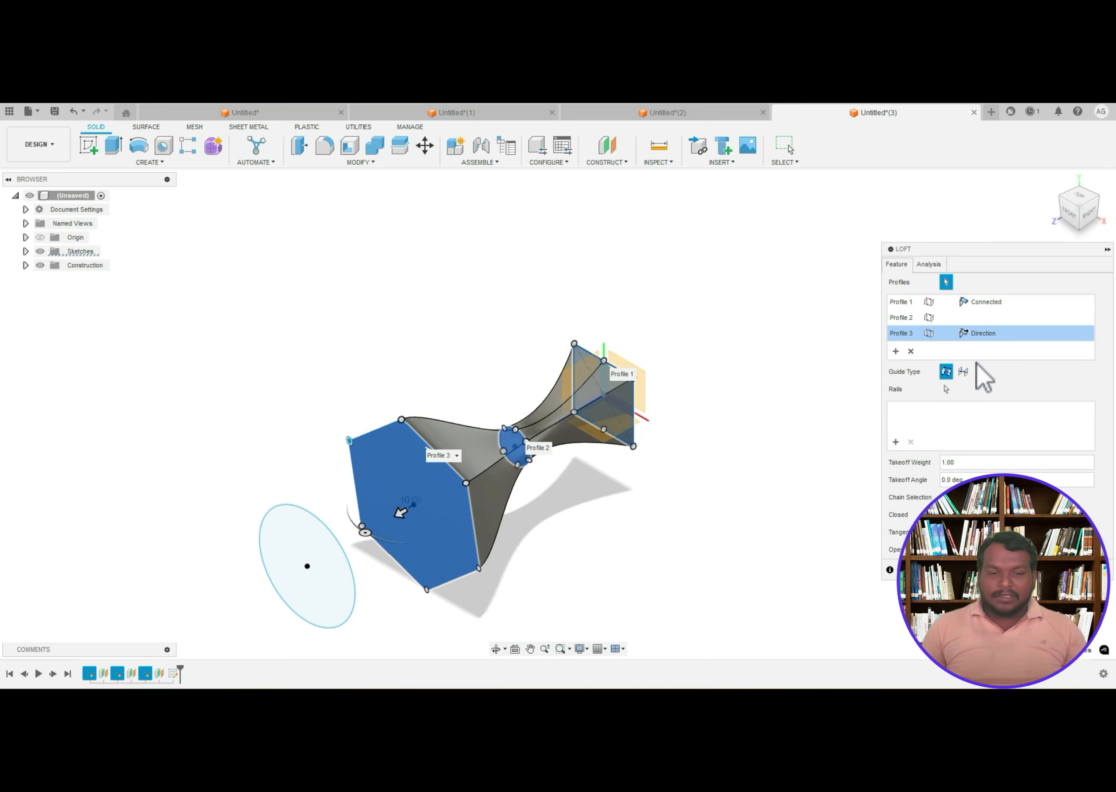
{"action": "left_click", "coordinate": [972, 301]}
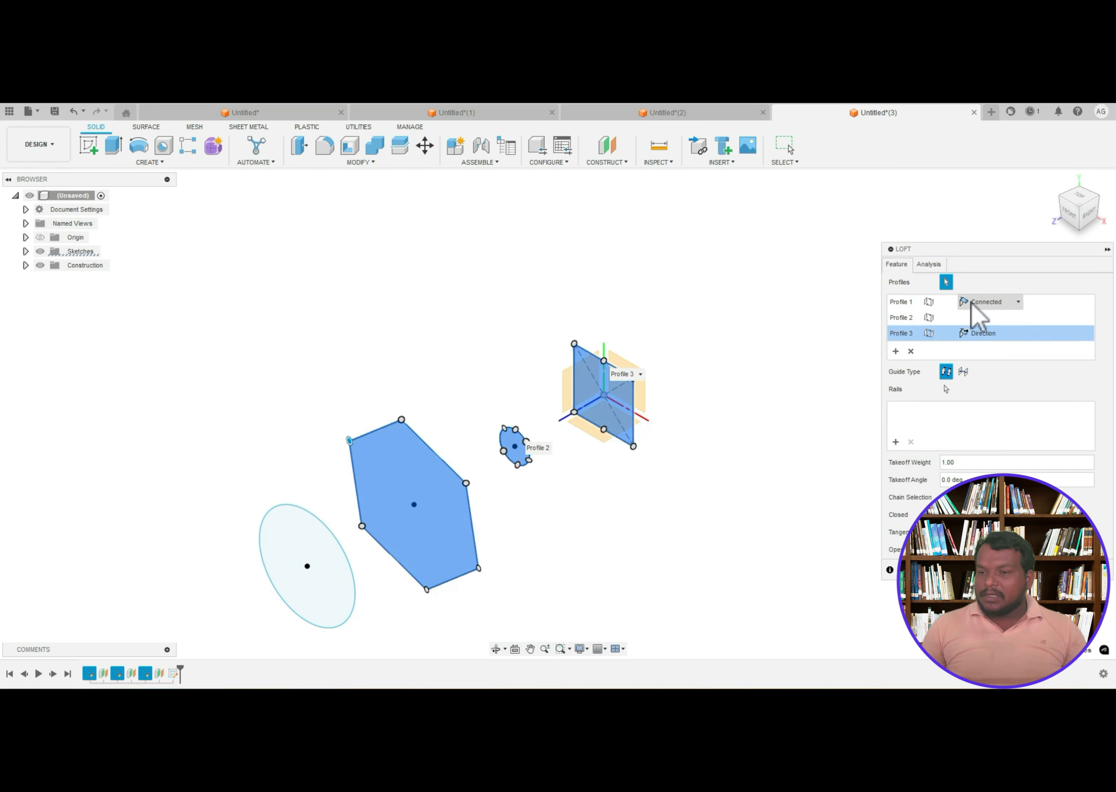
{"action": "left_click", "coordinate": [974, 326]}
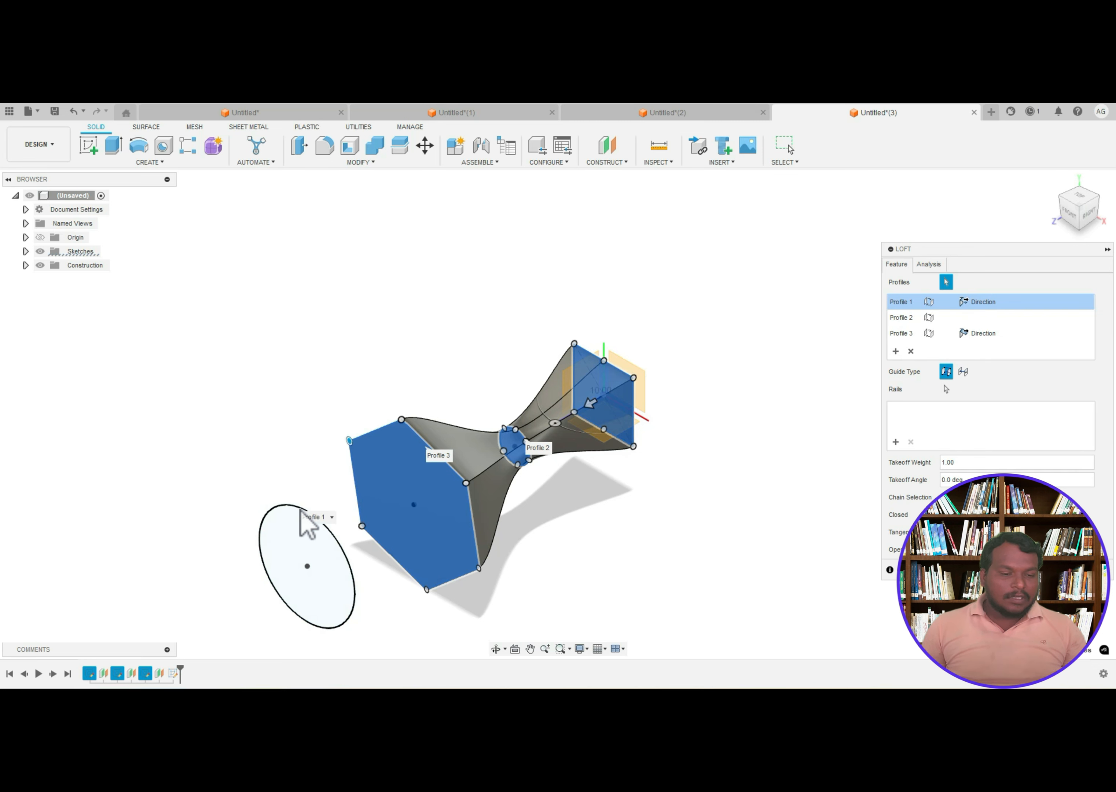
- Add the large circle as the loft's fourth profile and compare its Direction and Connected end conditions, keeping Connected
{"action": "left_click", "coordinate": [301, 513]}
{"action": "left_click", "coordinate": [982, 349]}
{"action": "left_click", "coordinate": [987, 374]}
{"action": "left_click", "coordinate": [983, 350]}
{"action": "left_click", "coordinate": [990, 364]}
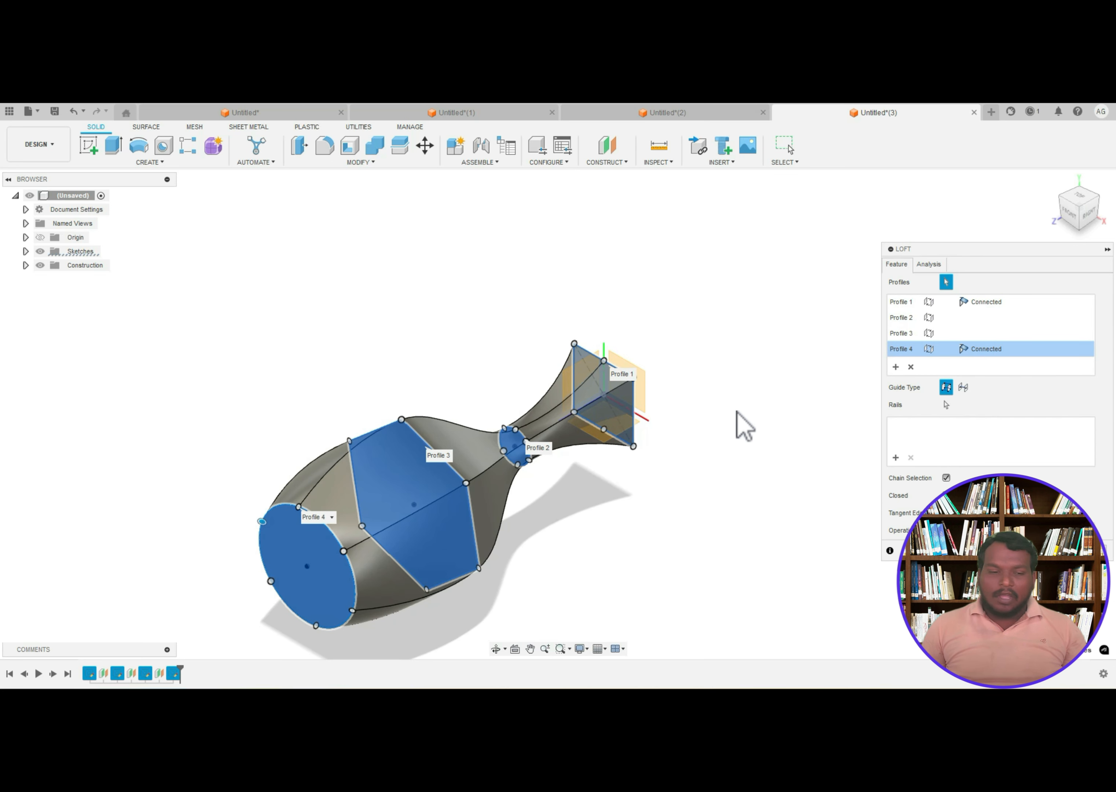
- Complete the loft through the square, small circle, hexagon and large circle with Connected end conditions
{"action": "scroll", "coordinate": [358, 576], "scroll_direction": "down", "scroll_amount": 2}
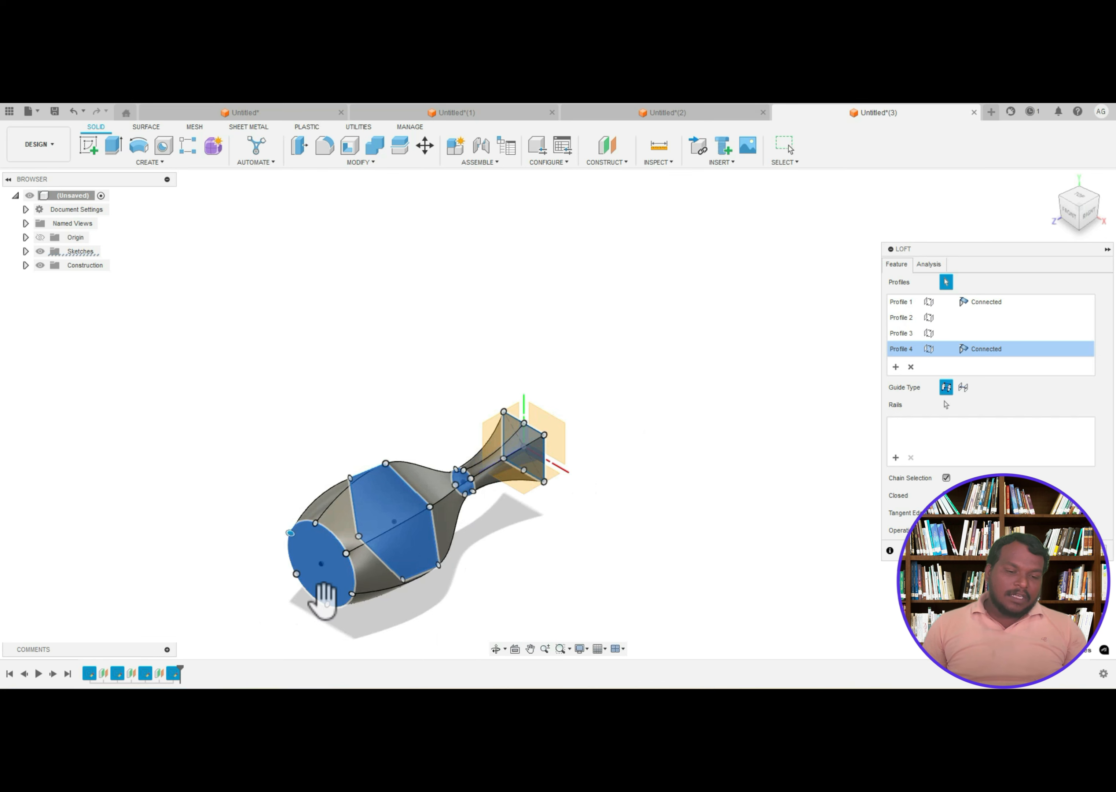
{"action": "scroll", "coordinate": [321, 596], "scroll_direction": "up", "scroll_amount": 3}
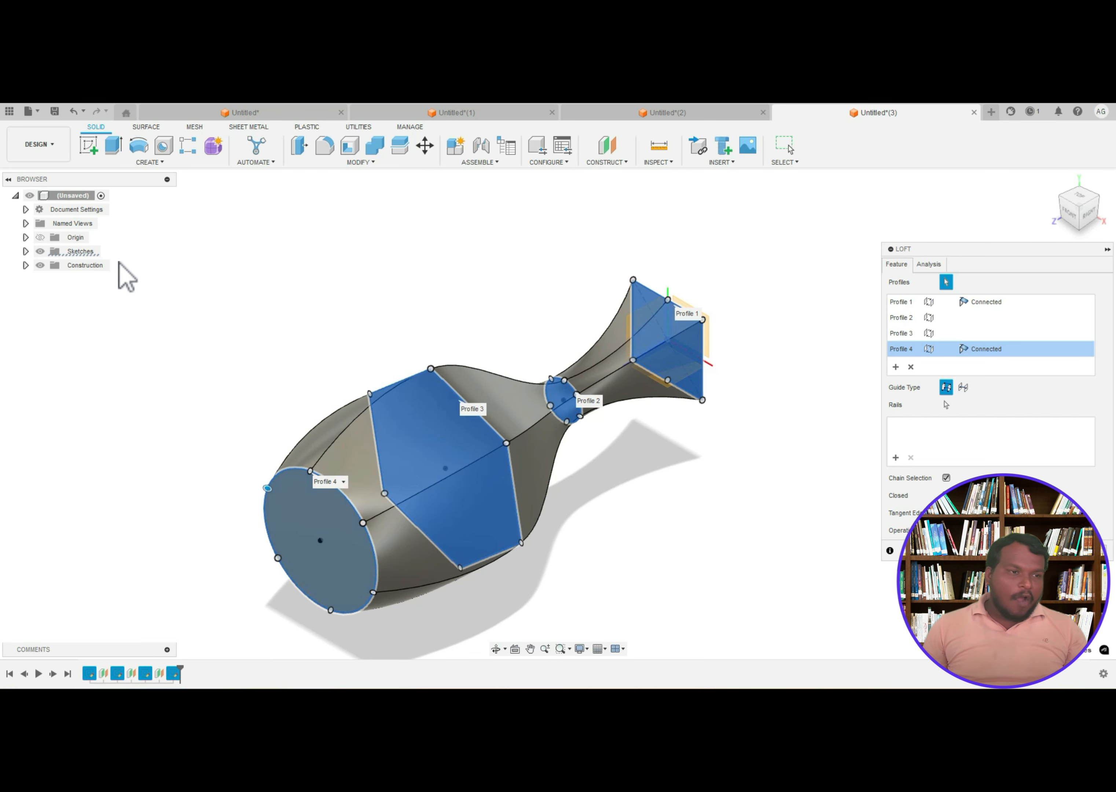
{"action": "left_click", "coordinate": [154, 166]}
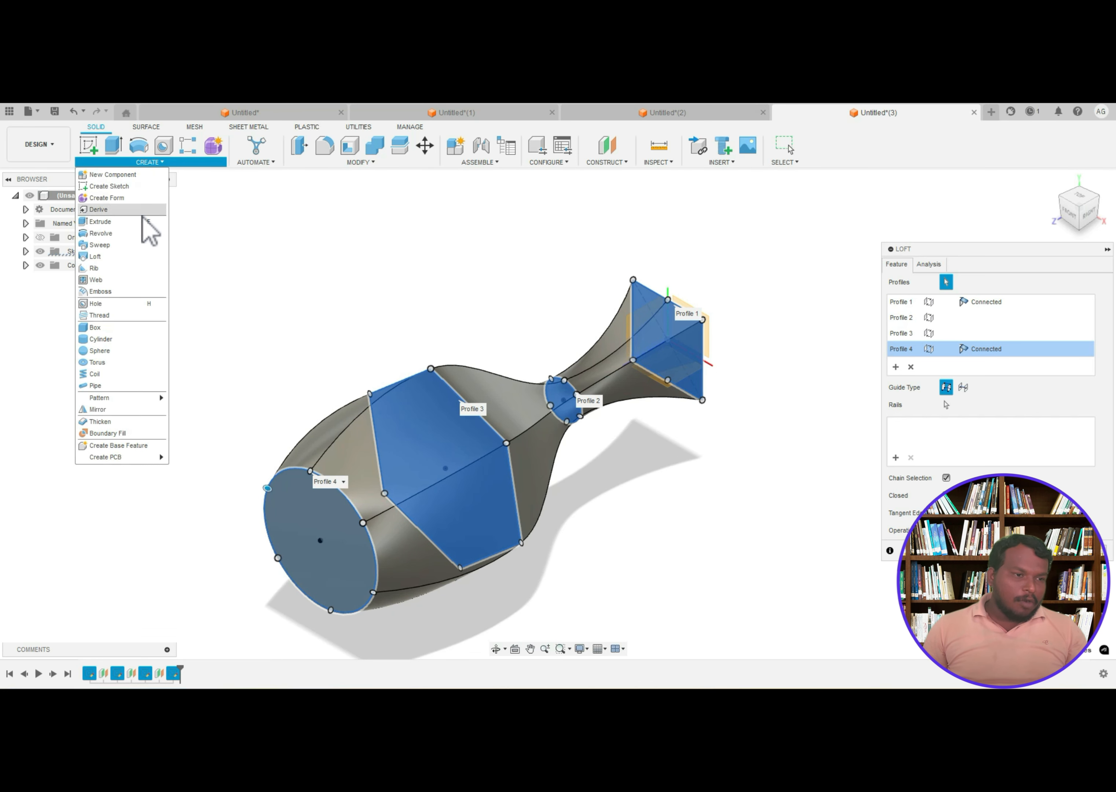
{"action": "left_click", "coordinate": [403, 277]}
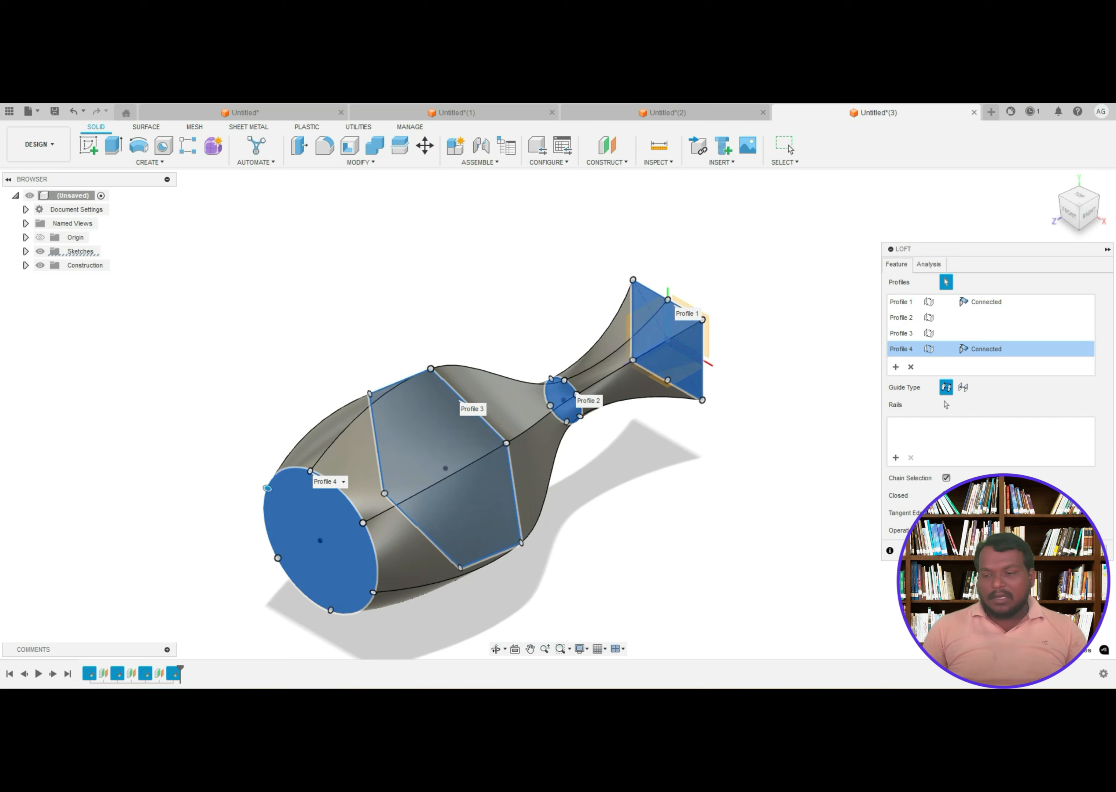
{"action": "left_click", "coordinate": [1041, 550]}
{"action": "scroll", "coordinate": [398, 523], "scroll_direction": "down", "scroll_amount": 4}
{"action": "scroll", "coordinate": [397, 523], "scroll_direction": "up", "scroll_amount": 5}
- Check the loft in the Untitled document, return to Untitled(3) and reopen its finished loft feature for editing
{"action": "left_click", "coordinate": [246, 112]}
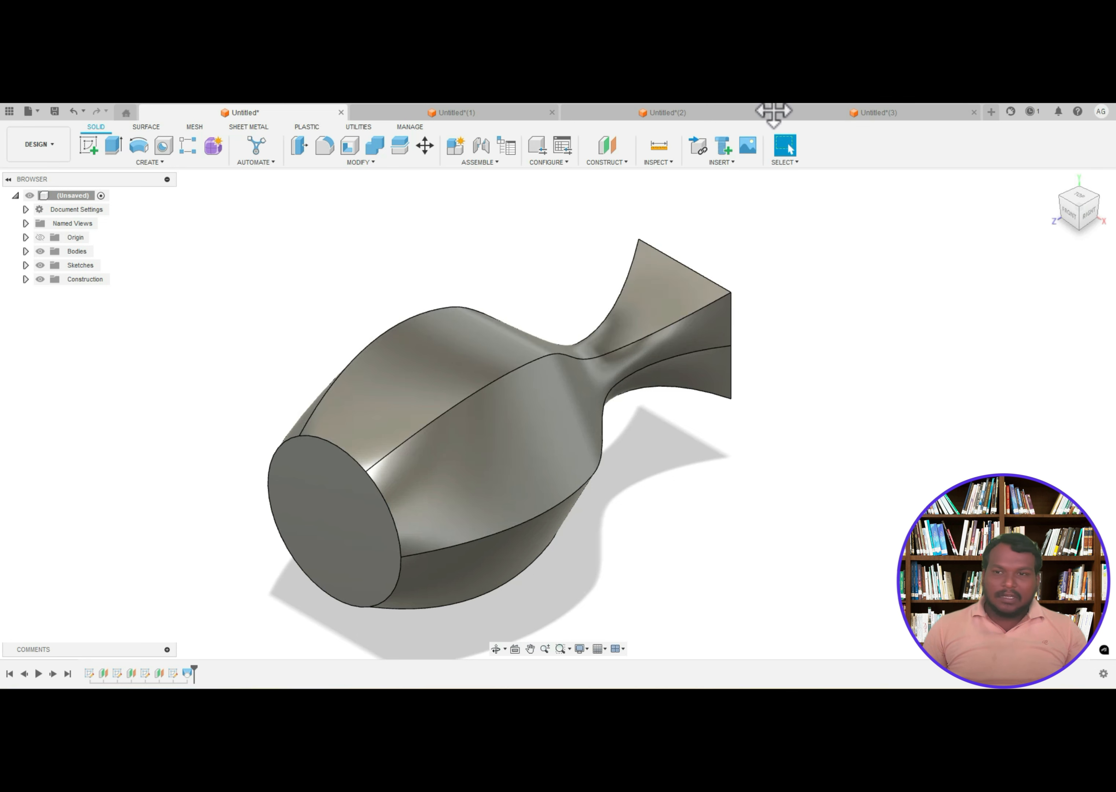
{"action": "left_click", "coordinate": [863, 117]}
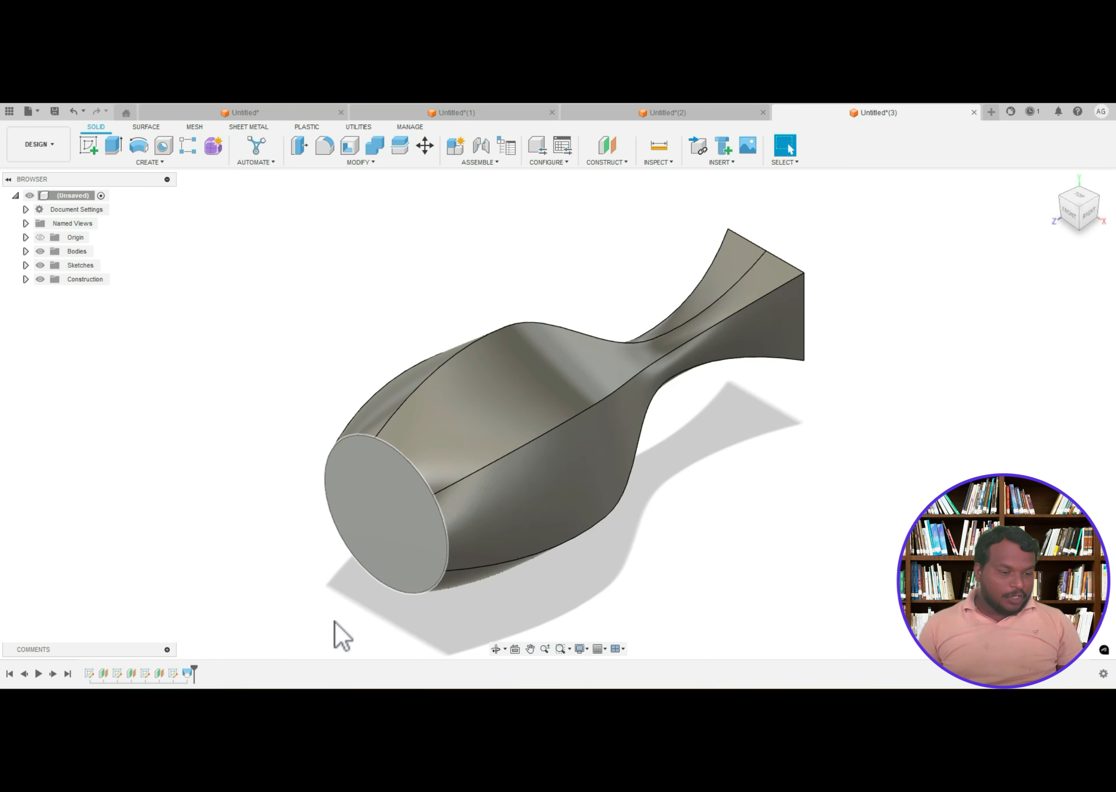
{"action": "left_click", "coordinate": [188, 672]}
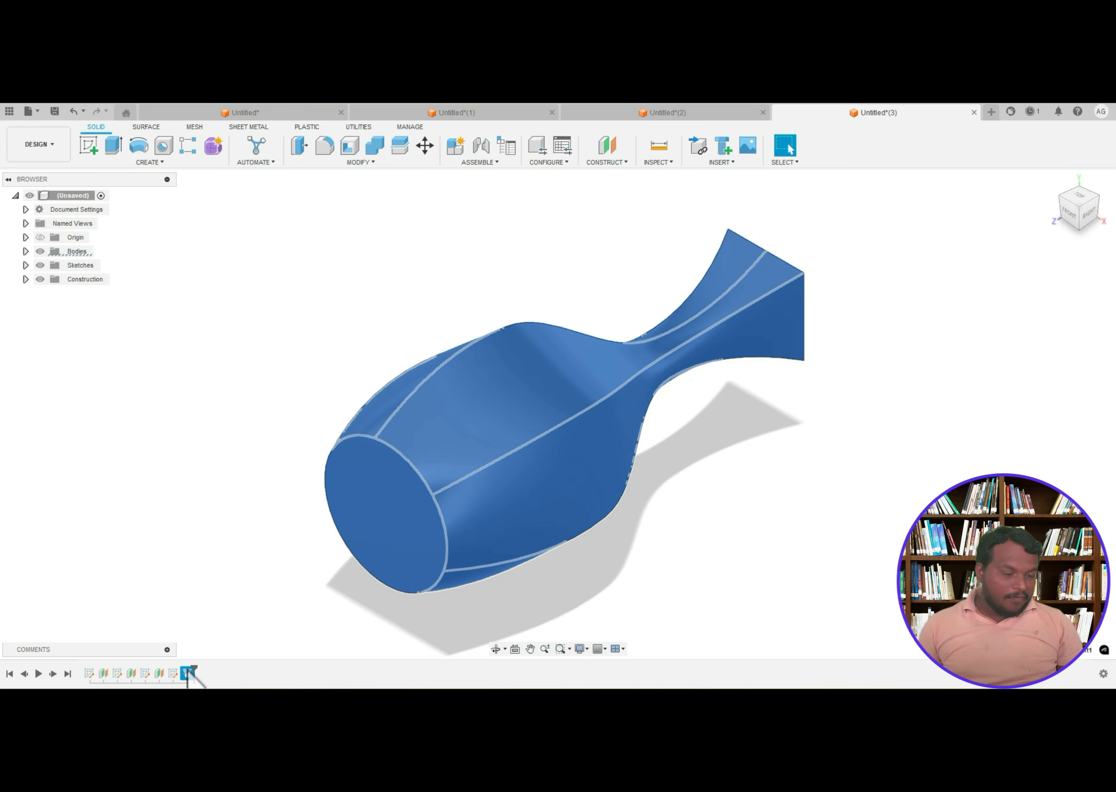
{"action": "right_click", "coordinate": [188, 674]}
{"action": "left_click", "coordinate": [227, 560]}
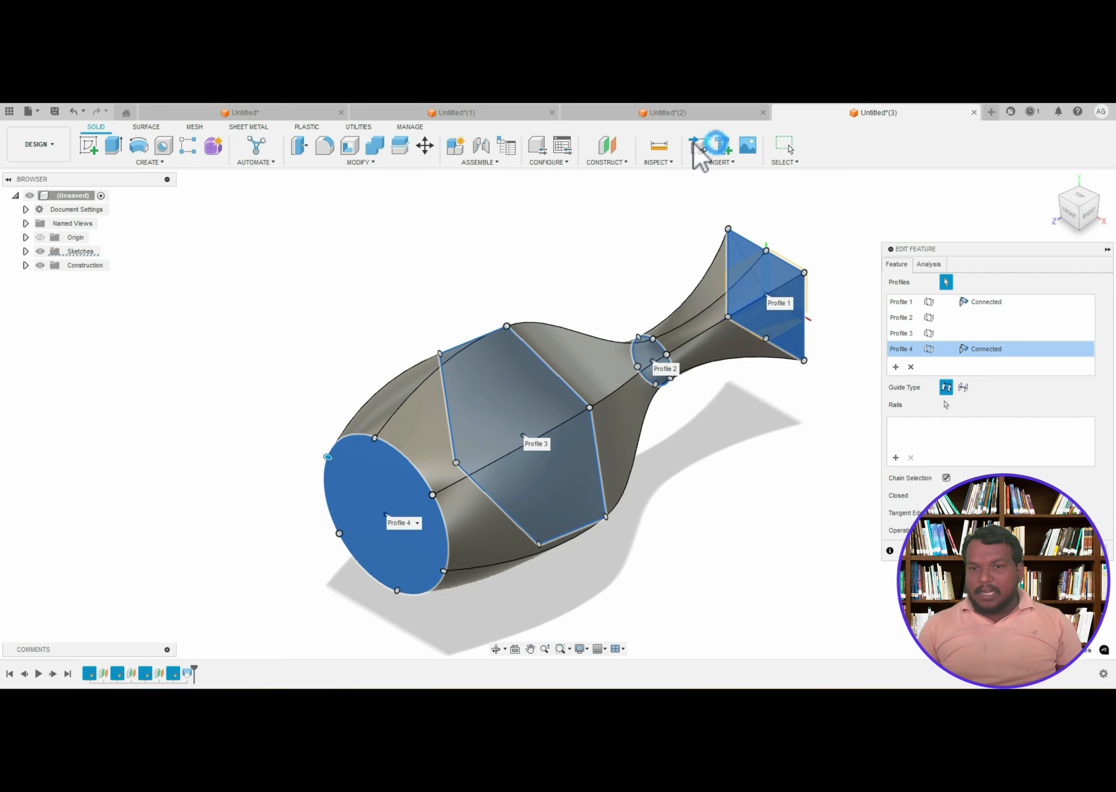
{"action": "mouse_move", "coordinate": [884, 259]}
{"action": "left_mouse_down"}
{"action": "mouse_move", "coordinate": [910, 270]}
{"action": "mouse_move", "coordinate": [915, 253]}
{"action": "mouse_move", "coordinate": [873, 249]}
{"action": "mouse_move", "coordinate": [897, 234]}
{"action": "mouse_move", "coordinate": [957, 249]}
{"action": "mouse_move", "coordinate": [966, 270]}
{"action": "mouse_move", "coordinate": [948, 253]}
{"action": "left_mouse_up"}
{"action": "left_click", "coordinate": [934, 105]}
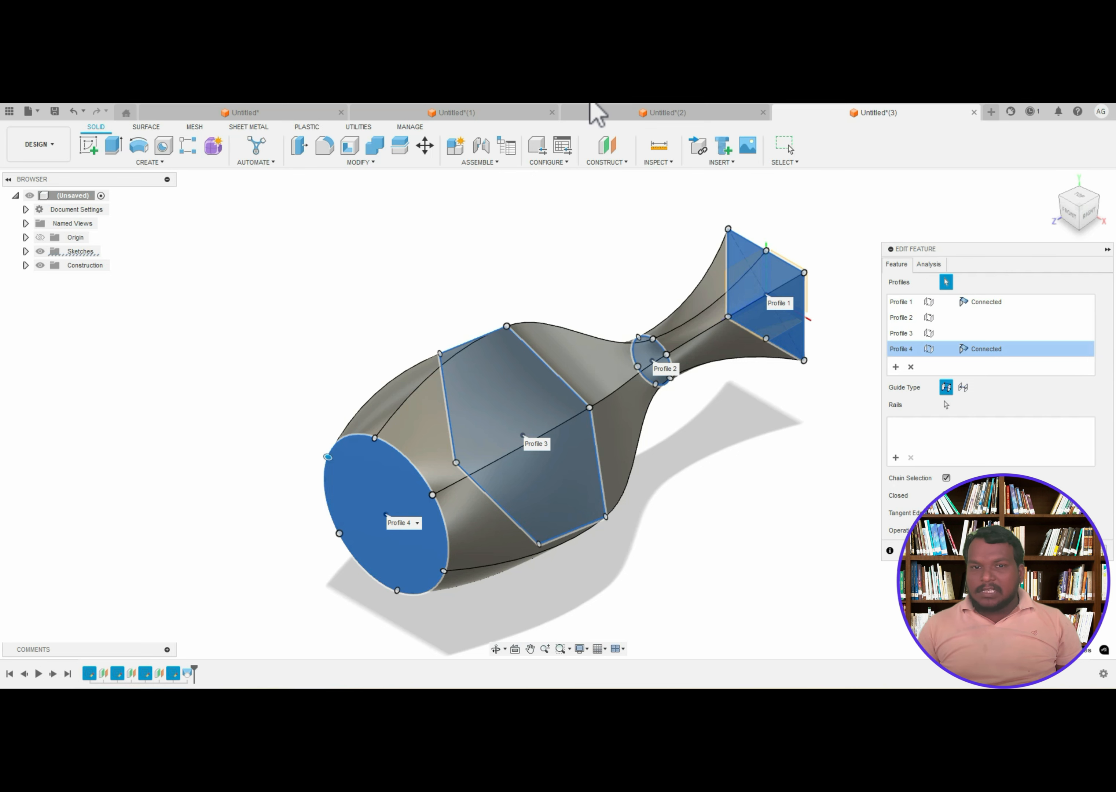
- Apply a Zebra analysis to the loft and compare the vertical and horizontal stripe directions, keeping horizontal
{"action": "left_click", "coordinate": [925, 263]}
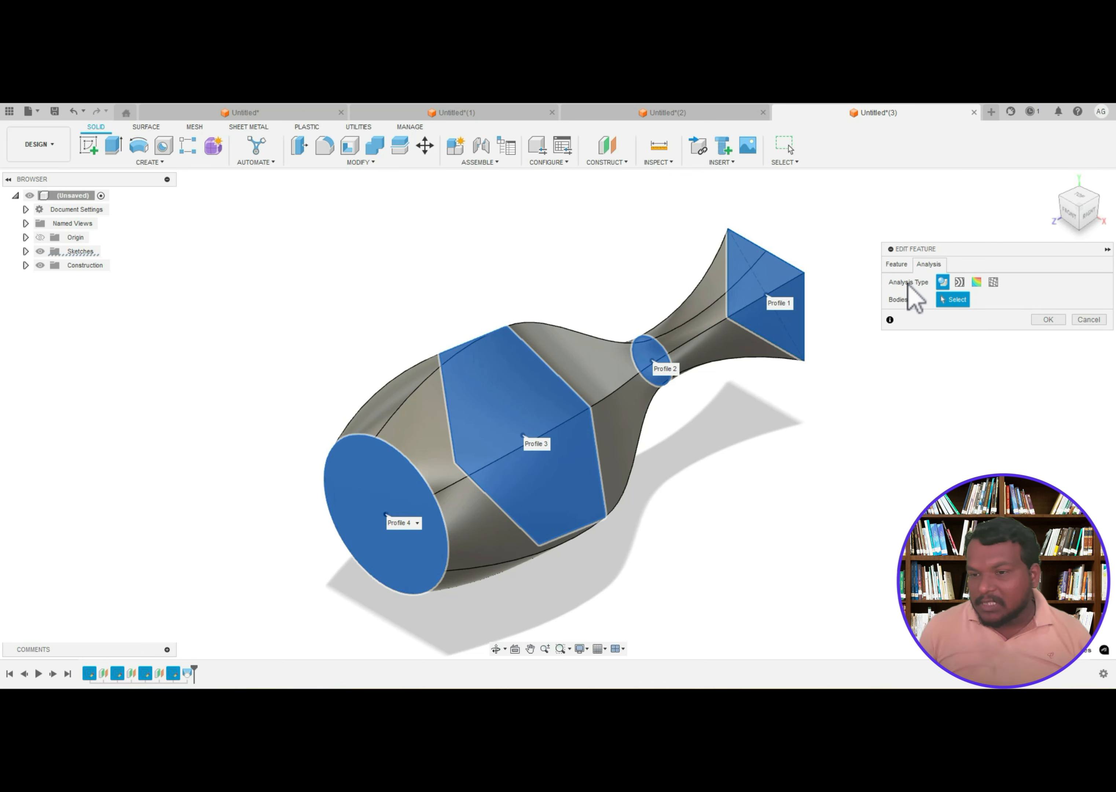
{"action": "left_click", "coordinate": [959, 282]}
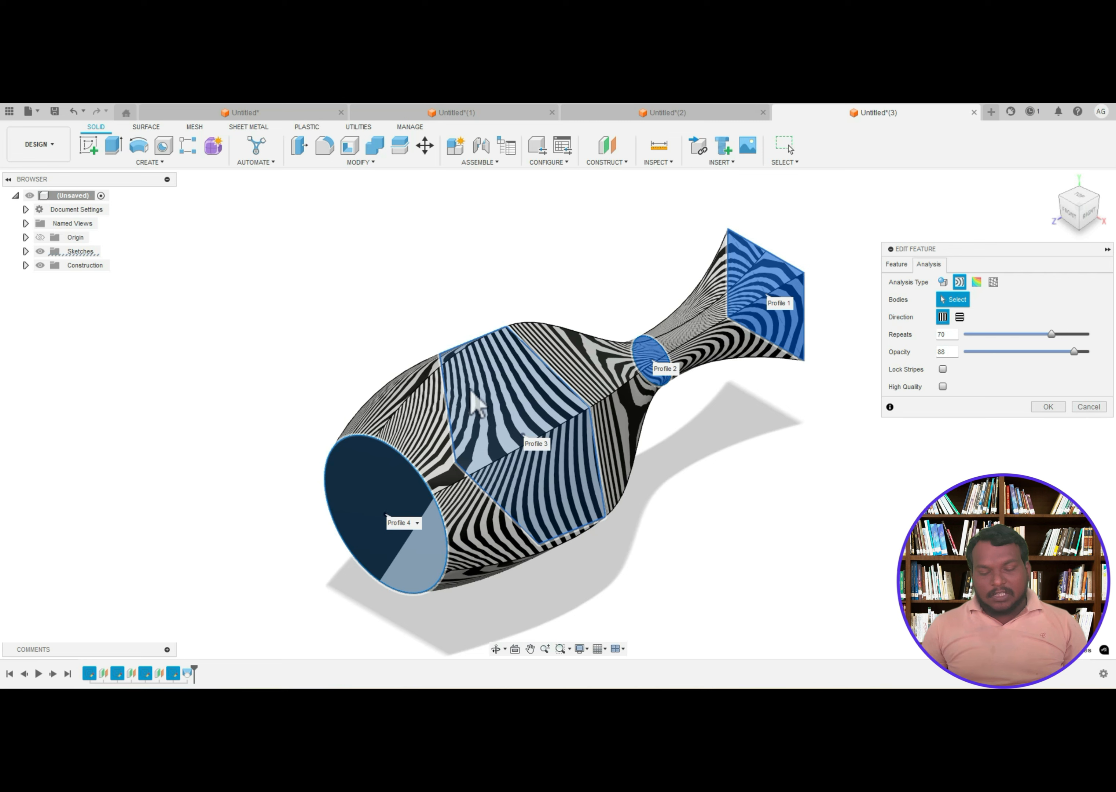
{"action": "left_click", "coordinate": [959, 317]}
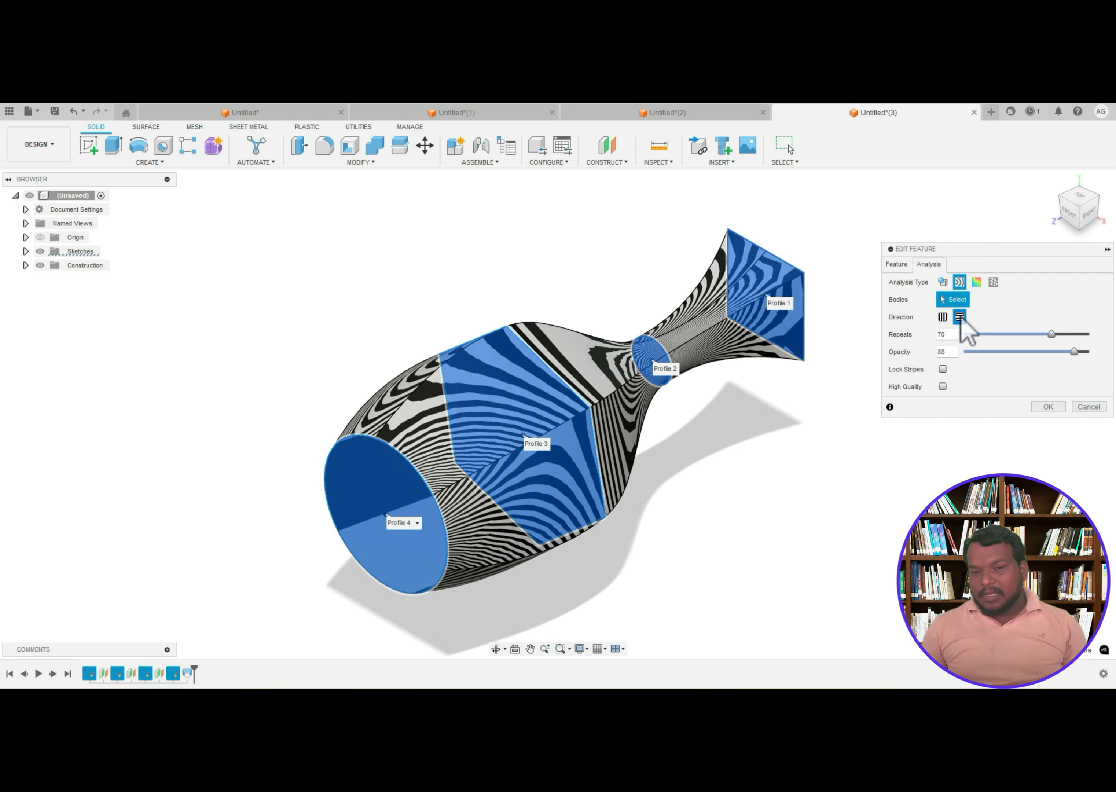
{"action": "left_click", "coordinate": [942, 317]}
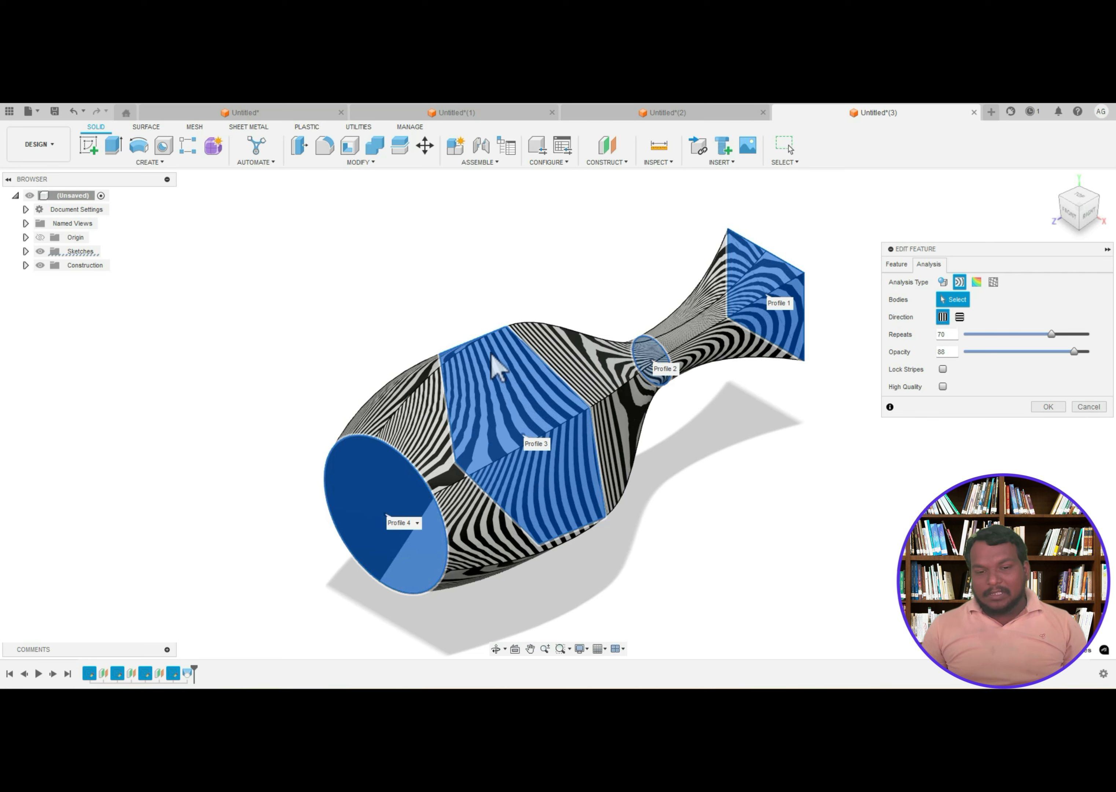
{"action": "left_click", "coordinate": [959, 317]}
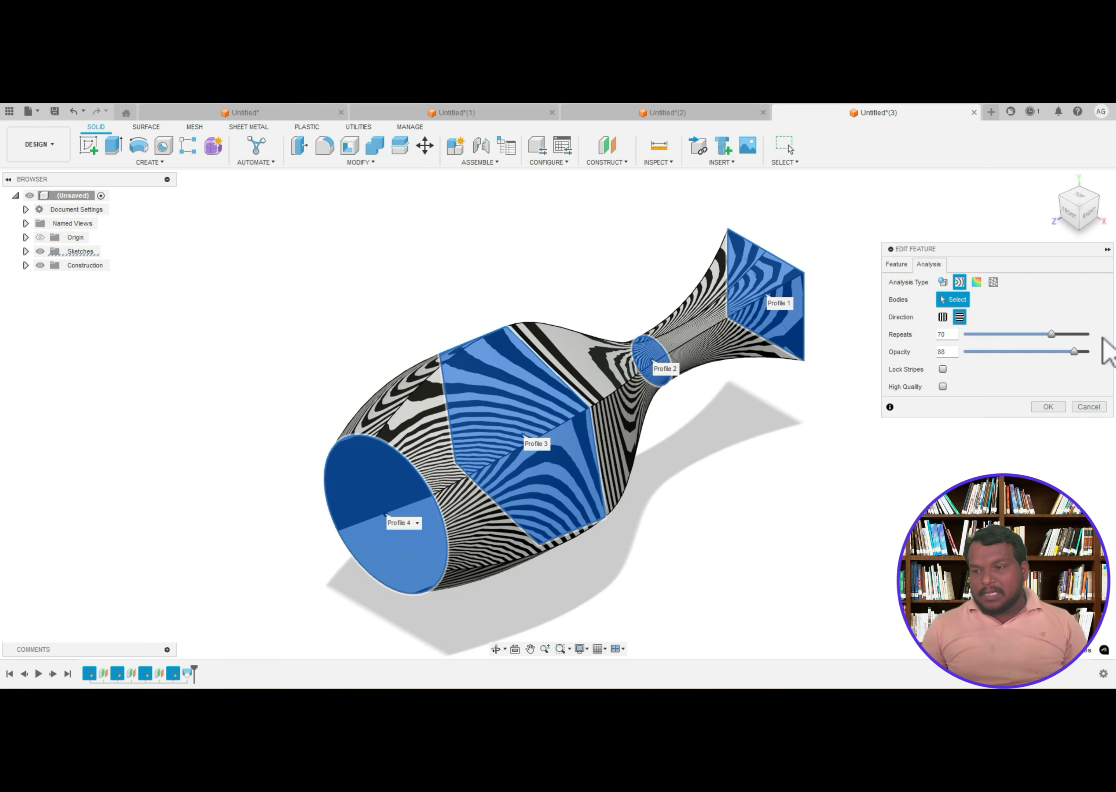
- Try different zebra stripe counts and opacities on the loft, ending with 25 repeats and an opacity of 96
{"action": "left_click_drag", "start_coordinate": [1051, 337], "coordinate": [979, 335]}
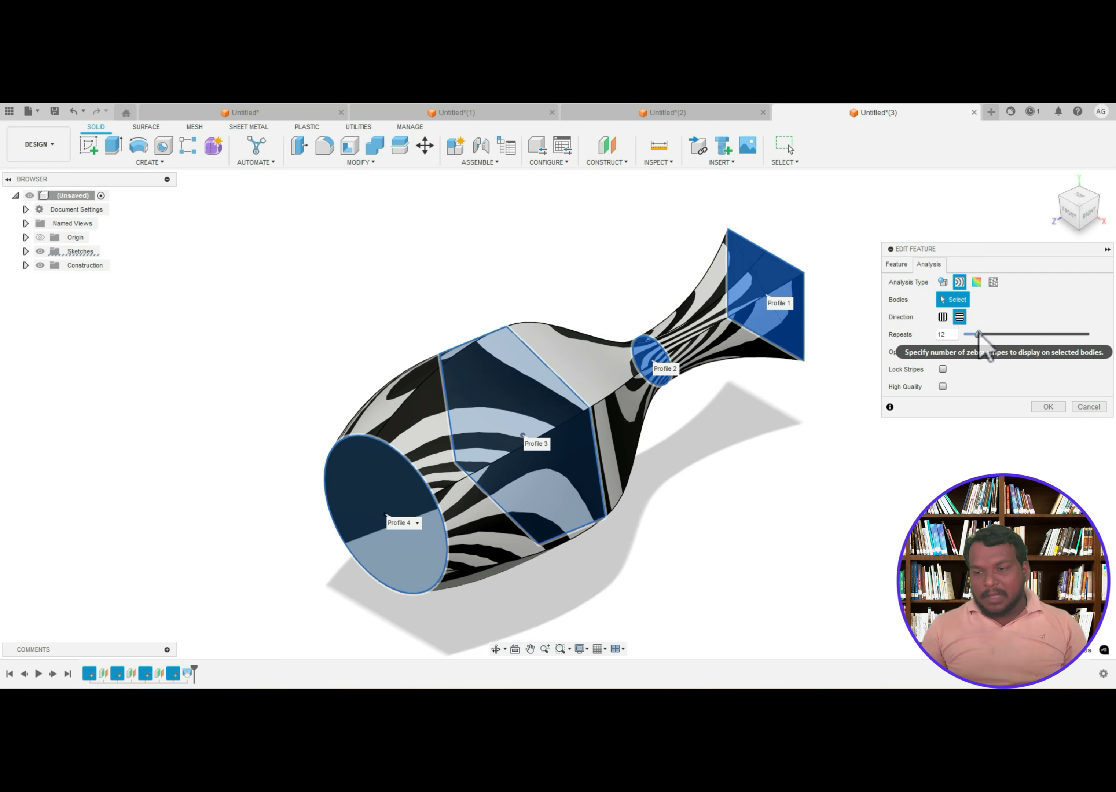
{"action": "left_click_drag", "start_coordinate": [978, 334], "coordinate": [1094, 339]}
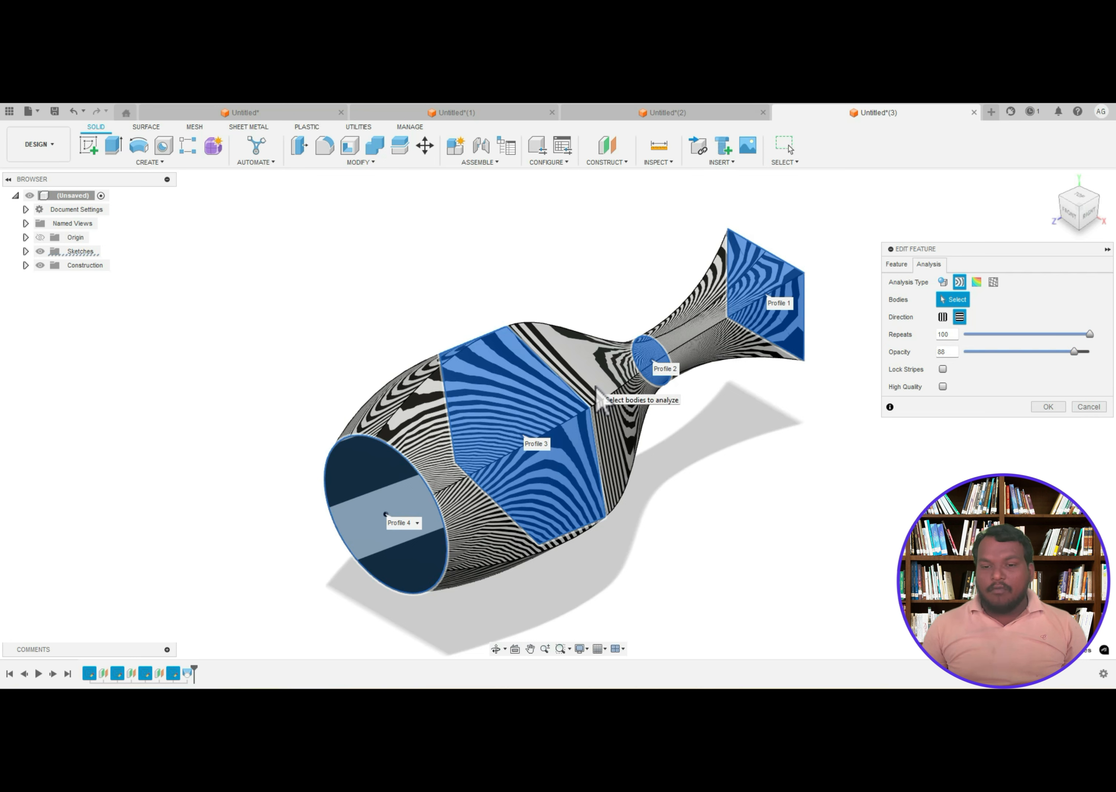
{"action": "left_click_drag", "start_coordinate": [1090, 334], "coordinate": [996, 366]}
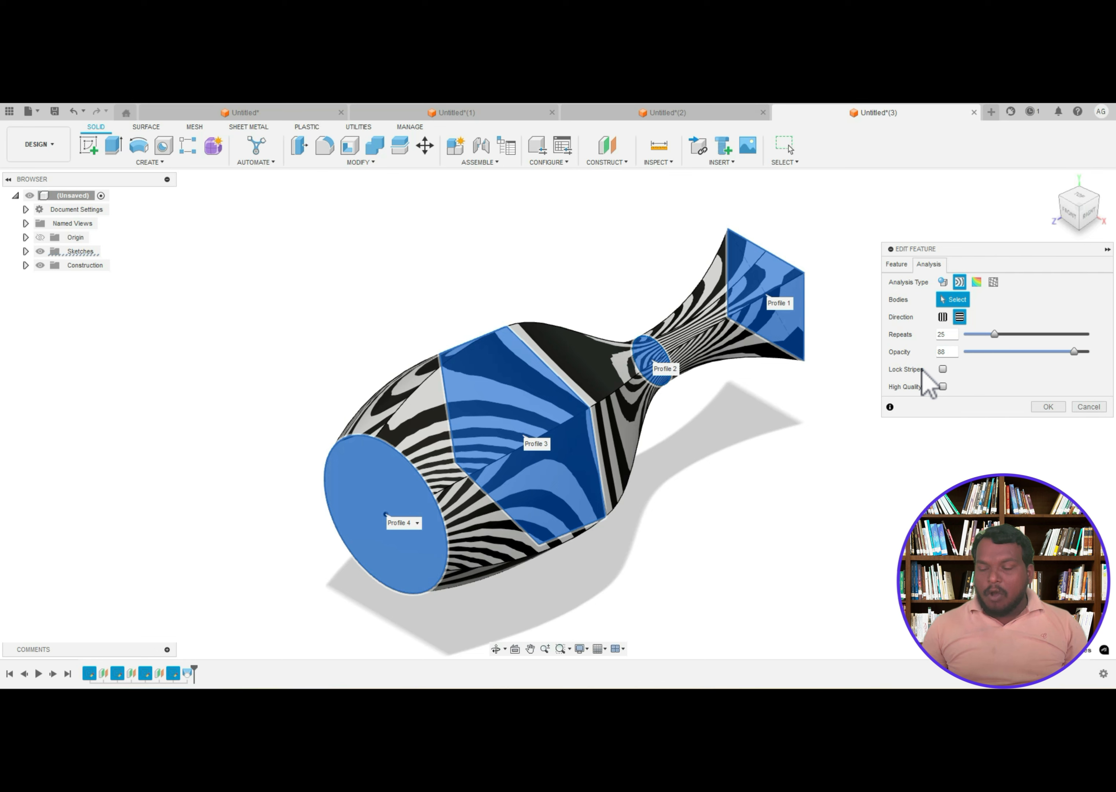
{"action": "mouse_move", "coordinate": [1077, 358]}
{"action": "left_mouse_down"}
{"action": "mouse_move", "coordinate": [969, 362]}
{"action": "mouse_move", "coordinate": [1063, 362]}
{"action": "left_mouse_up"}
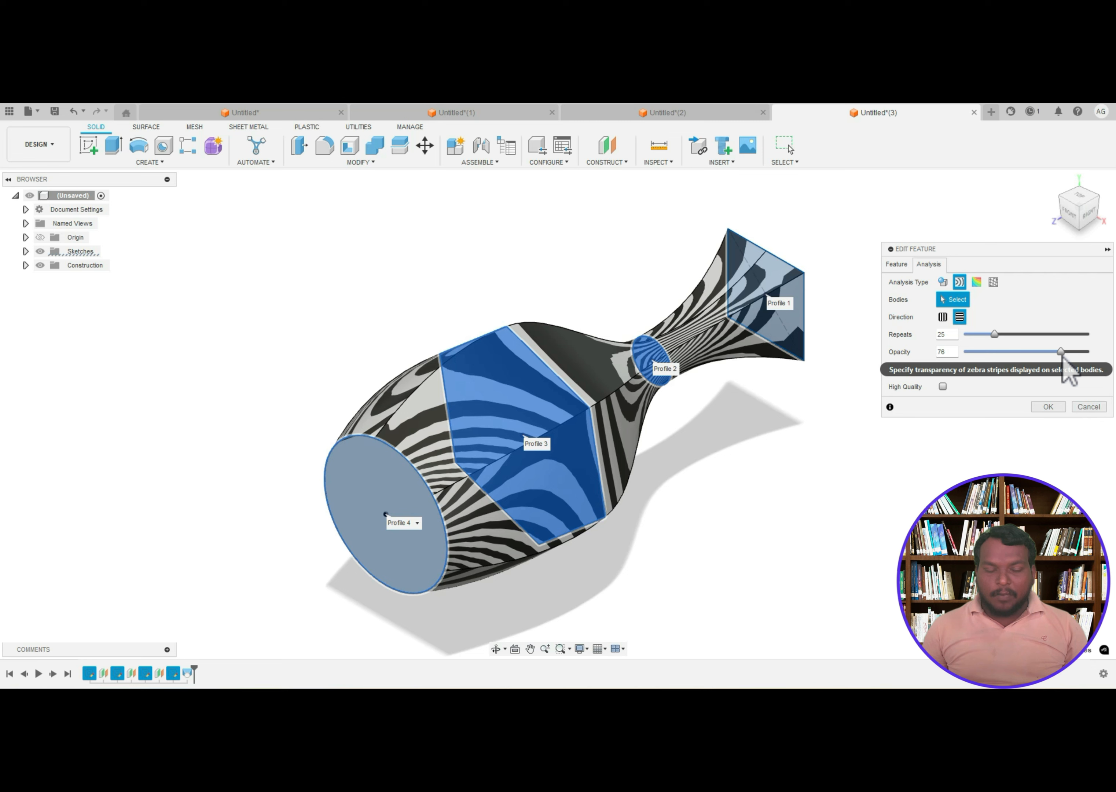
{"action": "left_click_drag", "start_coordinate": [1062, 362], "coordinate": [1085, 362]}
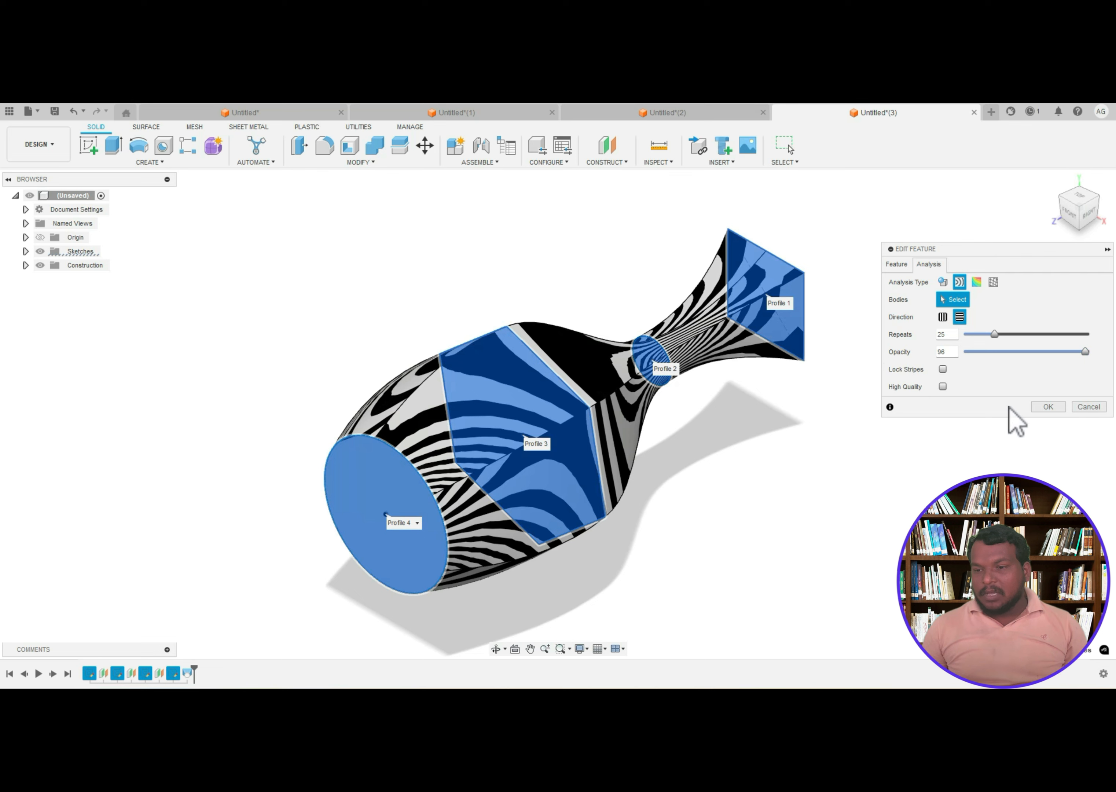
- Try the zebra analysis's Lock Stripes and High Quality options, leaving both turned off
{"action": "left_click", "coordinate": [942, 369]}
{"action": "left_click", "coordinate": [942, 369]}
{"action": "left_click", "coordinate": [943, 370]}
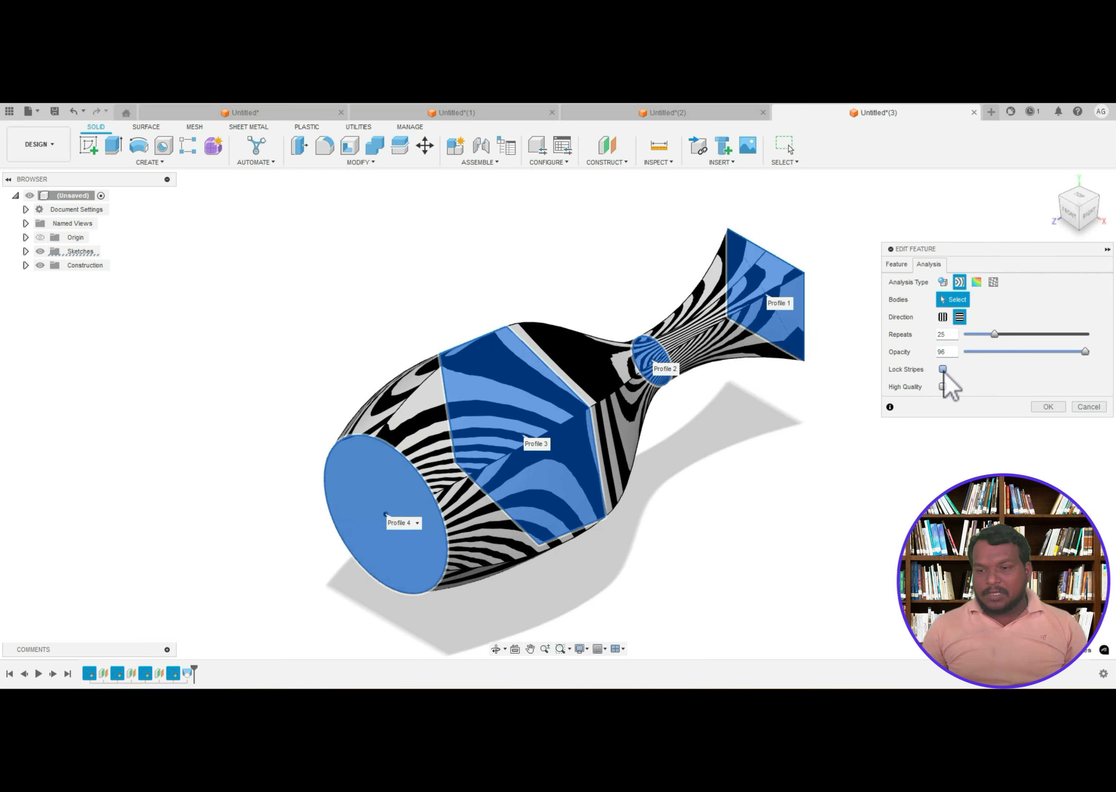
{"action": "left_click", "coordinate": [942, 387]}
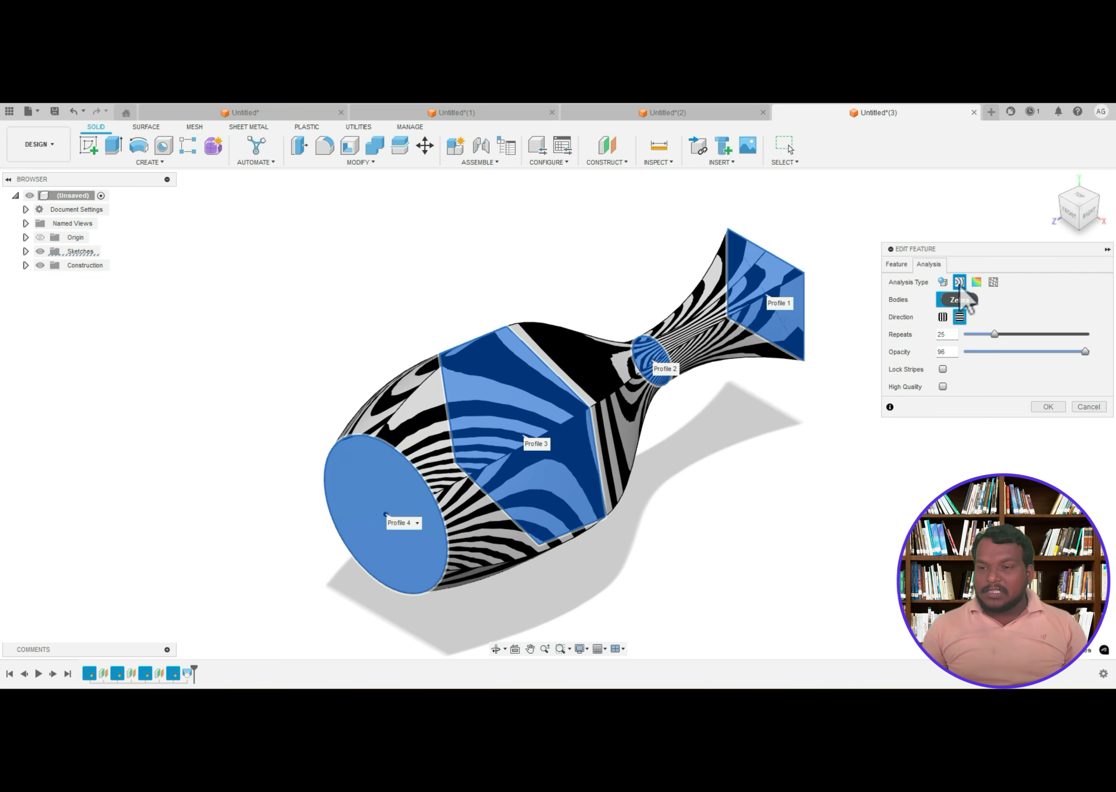
- Switch the loft to curvature map analysis and compare the Gaussian, Principal Minimum and Principal Maximum types, ending on Principal Minimum
{"action": "left_click", "coordinate": [976, 282]}
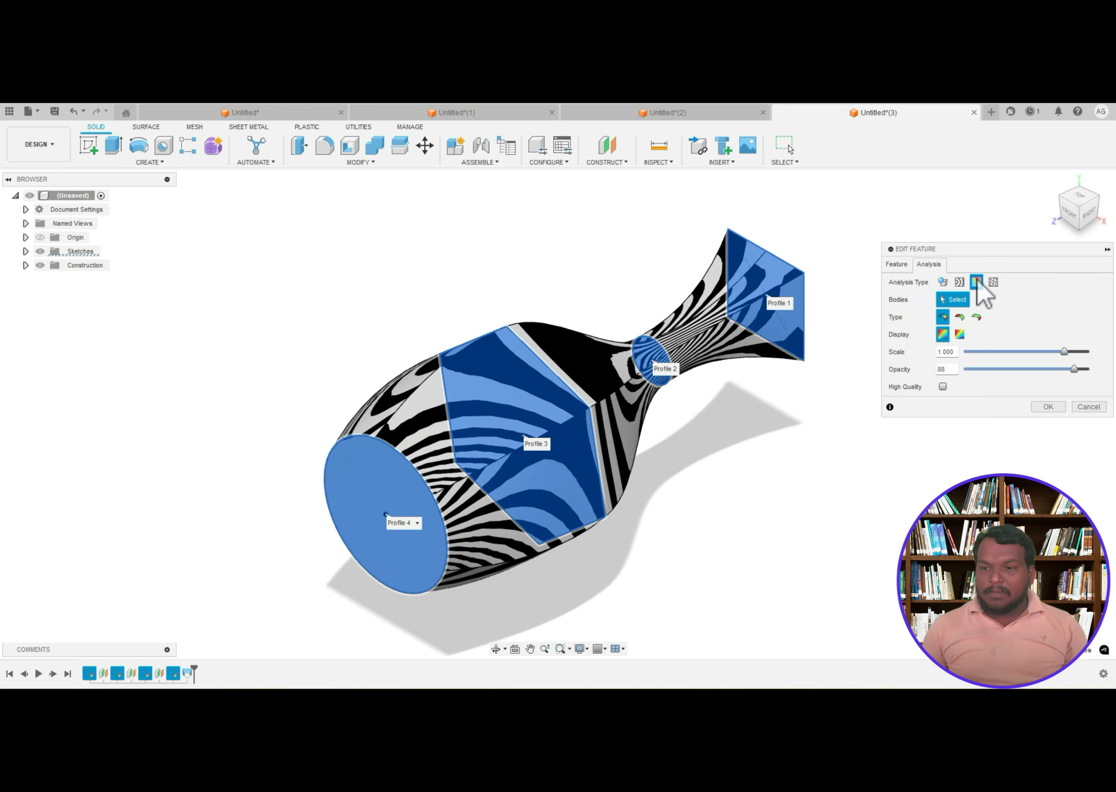
{"action": "left_click", "coordinate": [959, 317]}
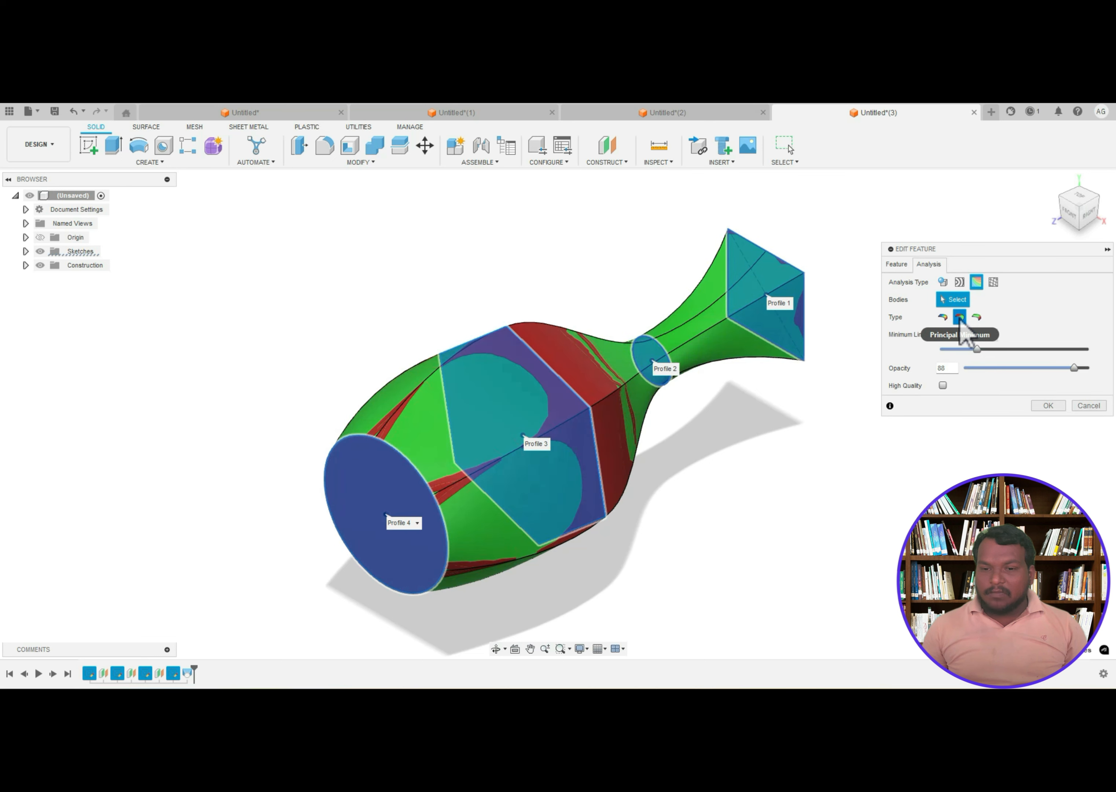
{"action": "left_click", "coordinate": [976, 318]}
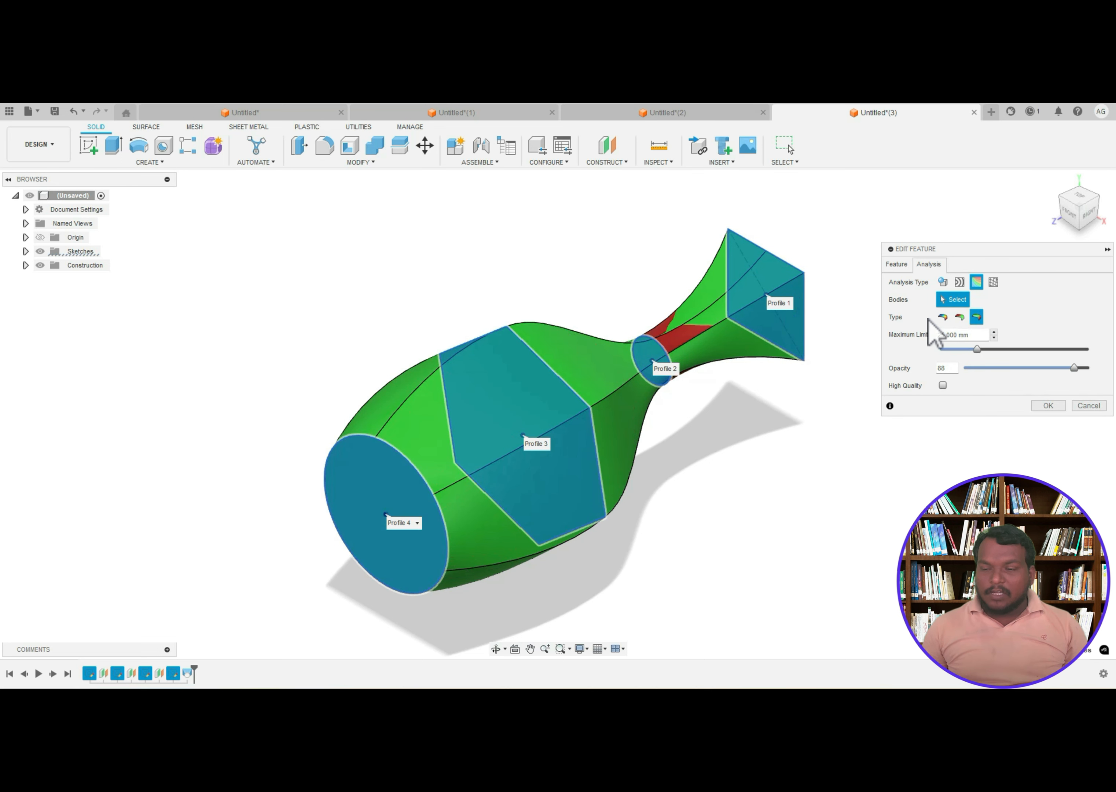
{"action": "left_click", "coordinate": [942, 318]}
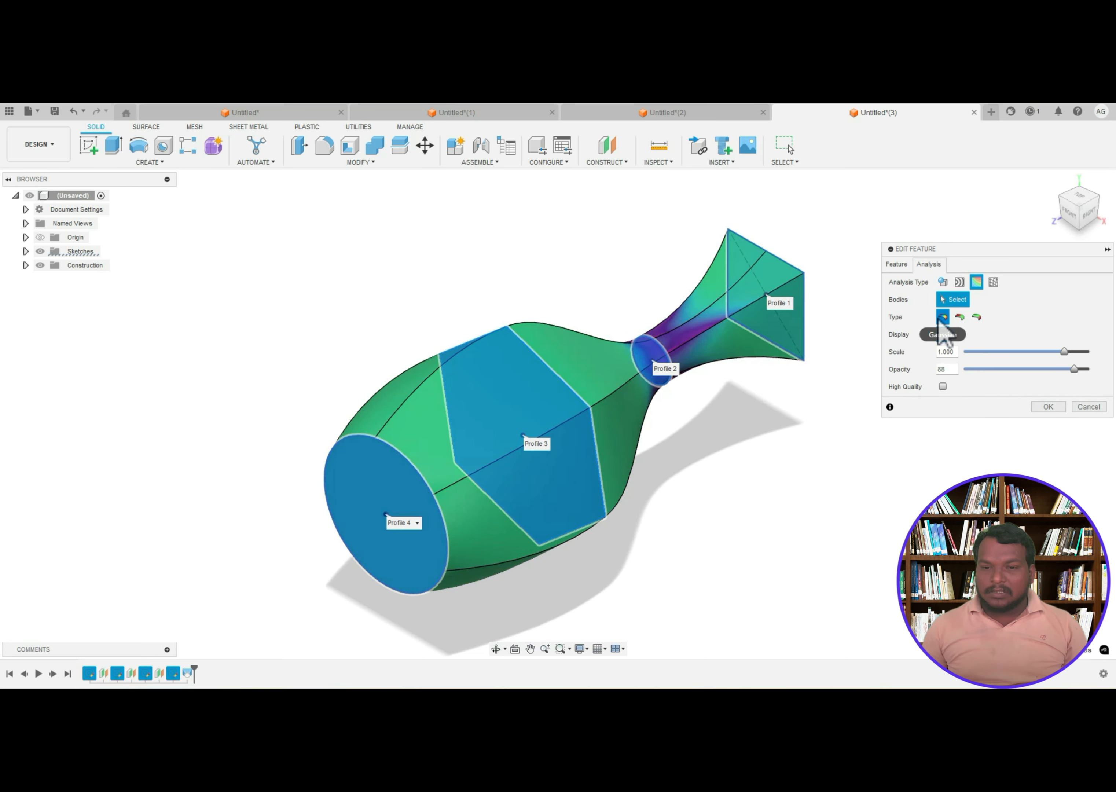
{"action": "left_click", "coordinate": [959, 317]}
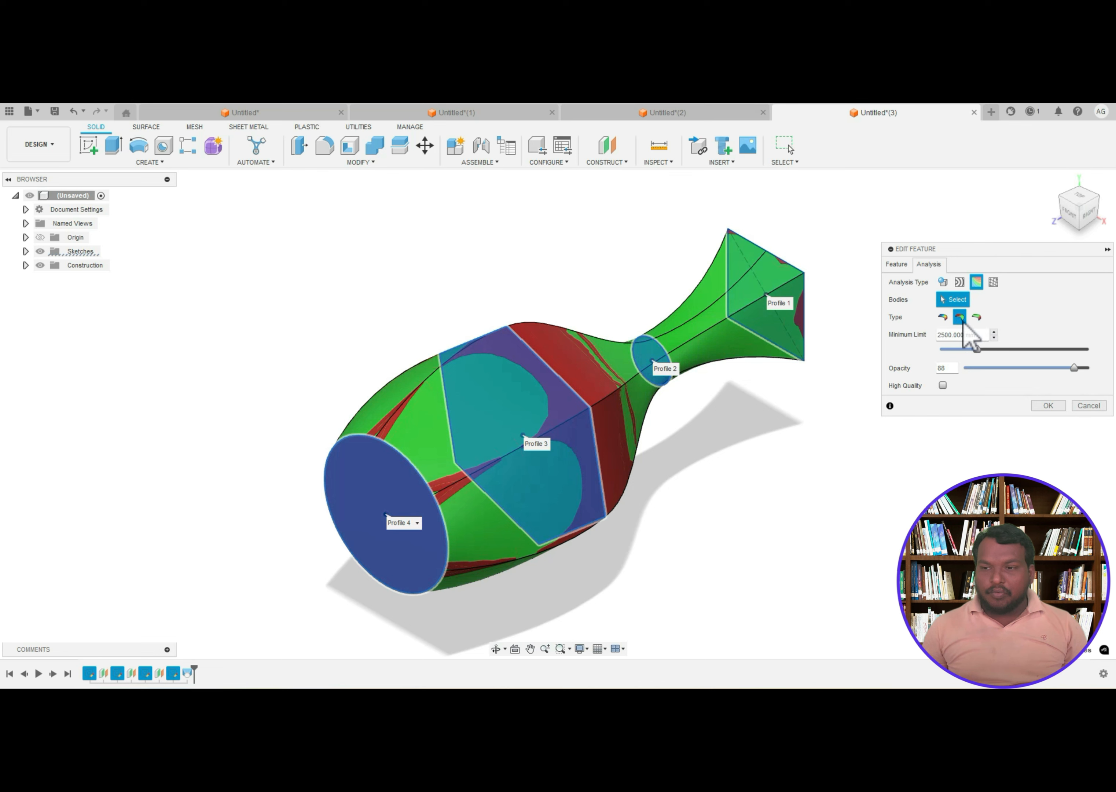
- Switch the curvature map to Principal Maximum, set the maximum limit to 94.942 mm and turn on High Quality
{"action": "left_click", "coordinate": [977, 319]}
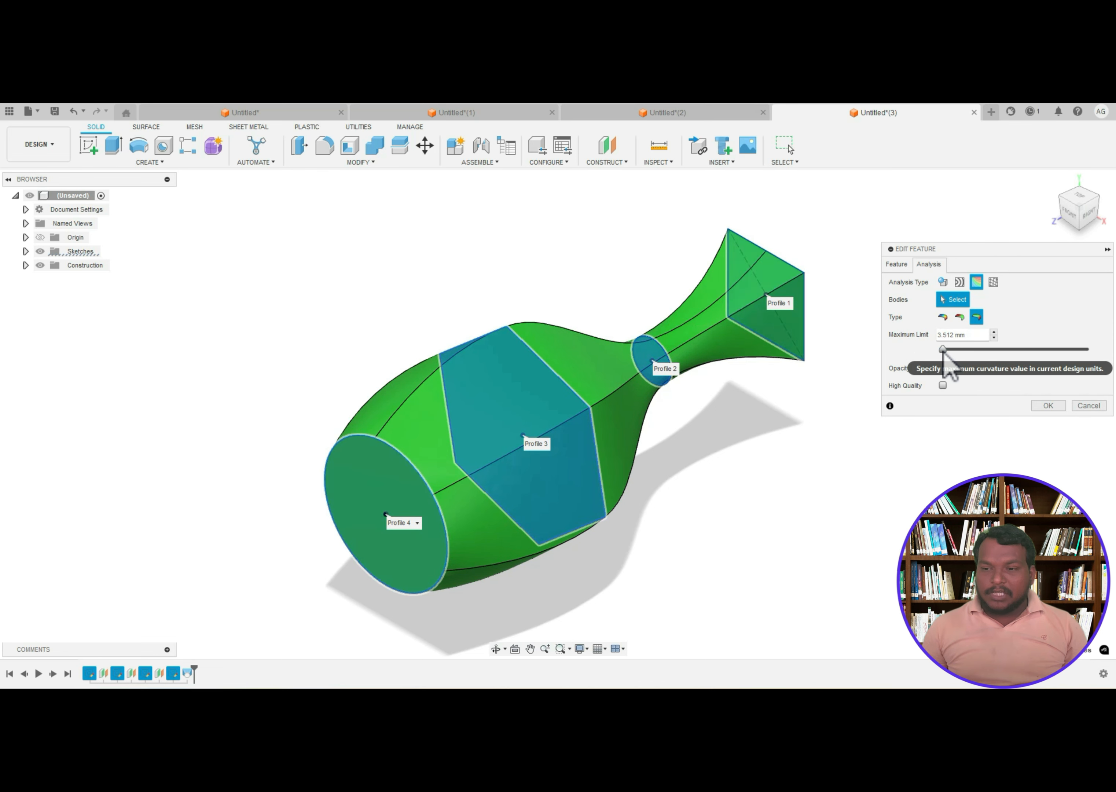
{"action": "mouse_move", "coordinate": [949, 350]}
{"action": "left_mouse_down"}
{"action": "mouse_move", "coordinate": [1082, 350]}
{"action": "mouse_move", "coordinate": [980, 376]}
{"action": "mouse_move", "coordinate": [1089, 374]}
{"action": "mouse_move", "coordinate": [984, 374]}
{"action": "mouse_move", "coordinate": [1073, 375]}
{"action": "left_mouse_up"}
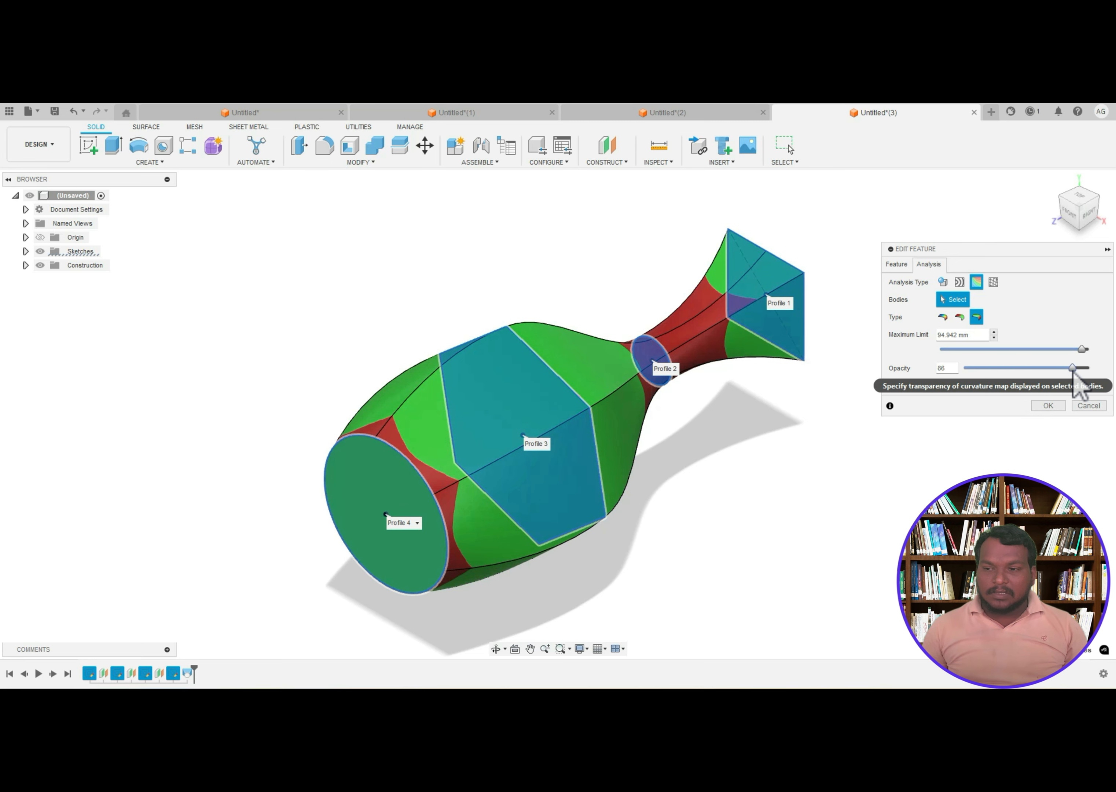
{"action": "left_click", "coordinate": [943, 385]}
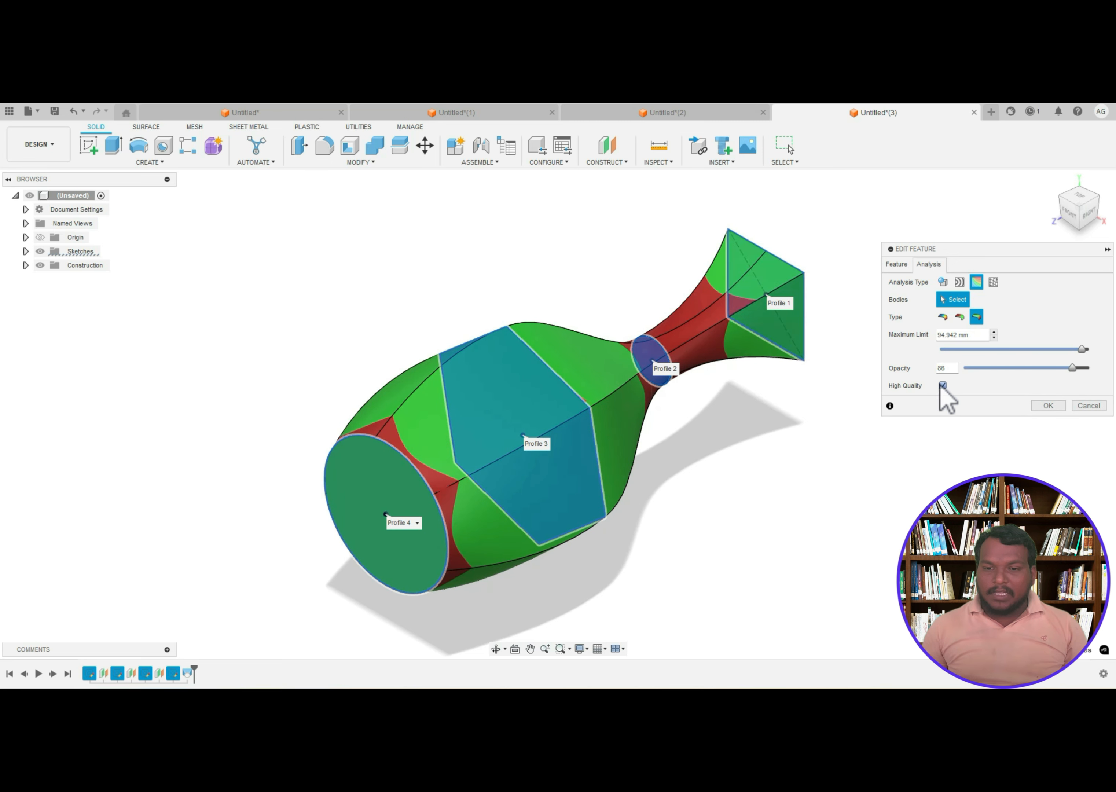
- Switch the loft to isocurve analysis and compare the UV, U and V types, ending on UV
{"action": "left_click", "coordinate": [996, 284]}
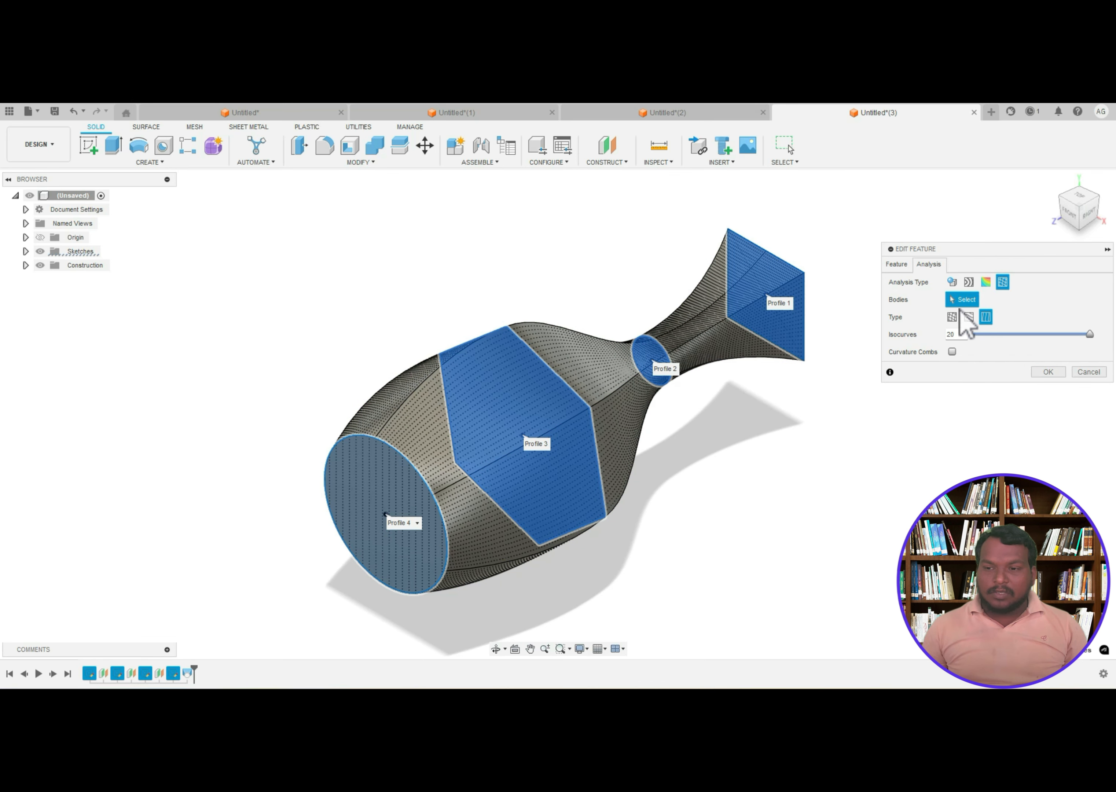
{"action": "left_click", "coordinate": [952, 317]}
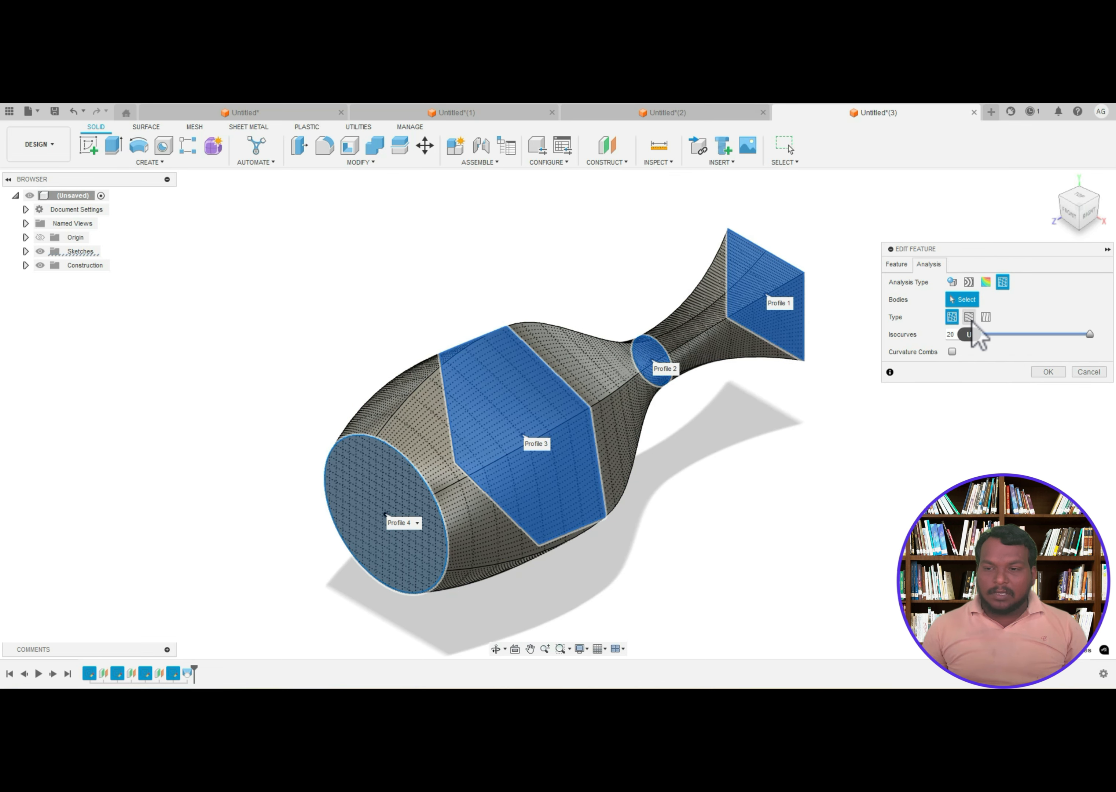
{"action": "left_click", "coordinate": [969, 317]}
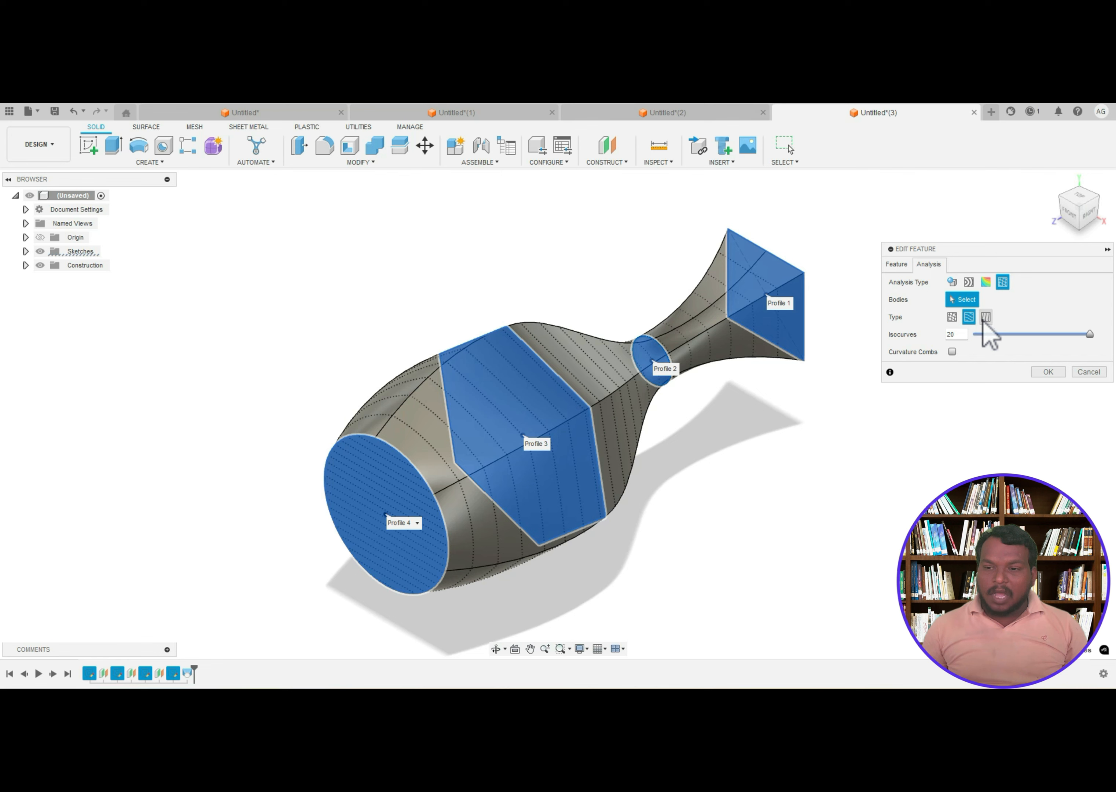
{"action": "left_click", "coordinate": [985, 319]}
{"action": "left_click", "coordinate": [953, 318]}
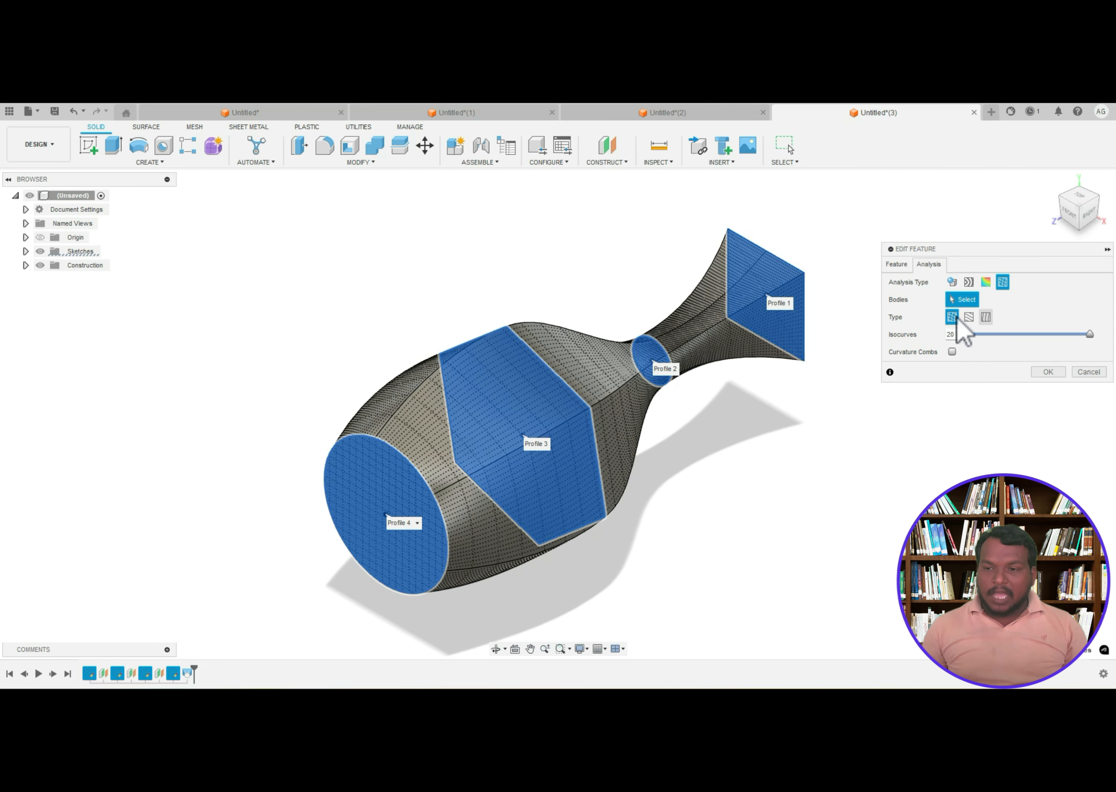
- Reduce the isocurves to 14 and compare the U and V directions, ending on V
{"action": "left_click_drag", "start_coordinate": [1086, 339], "coordinate": [1054, 344]}
{"action": "left_click", "coordinate": [968, 318]}
{"action": "left_click", "coordinate": [985, 318]}
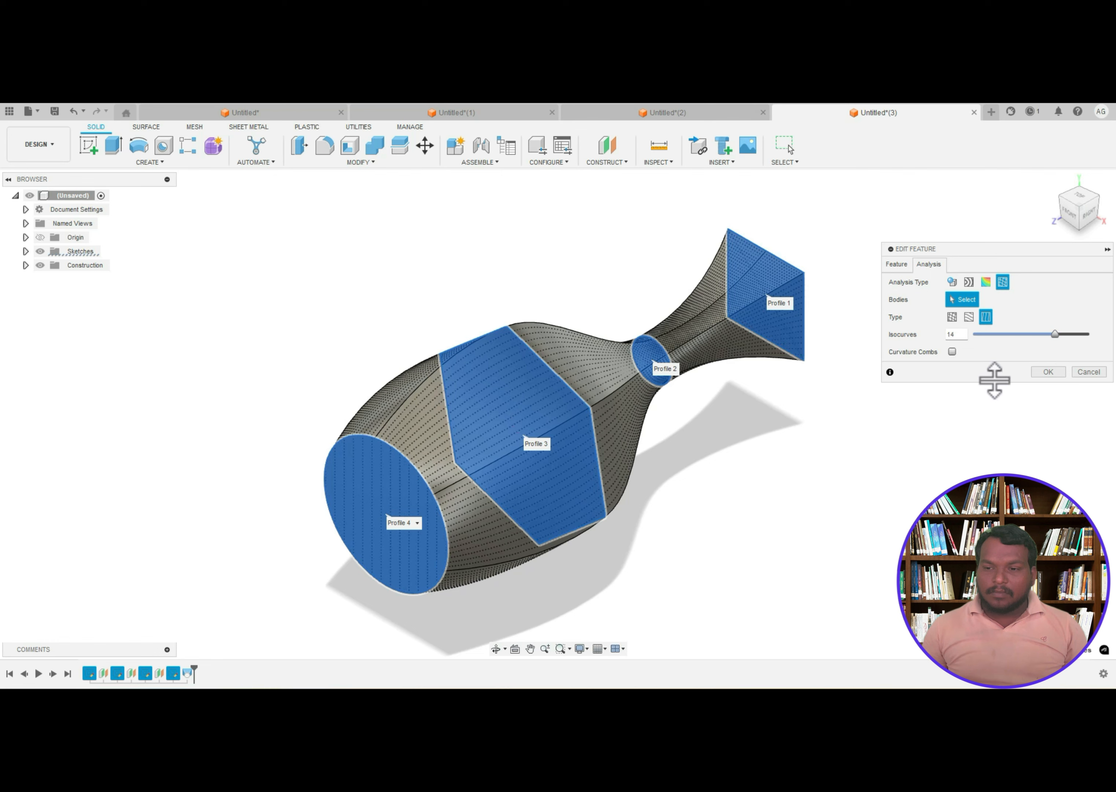
- Return to Zebra analysis with 40 repeats, opacity 82, Lock Stripes and High Quality on, and confirm the loft edit
{"action": "left_click", "coordinate": [968, 282]}
{"action": "left_click_drag", "start_coordinate": [994, 334], "coordinate": [1014, 338]}
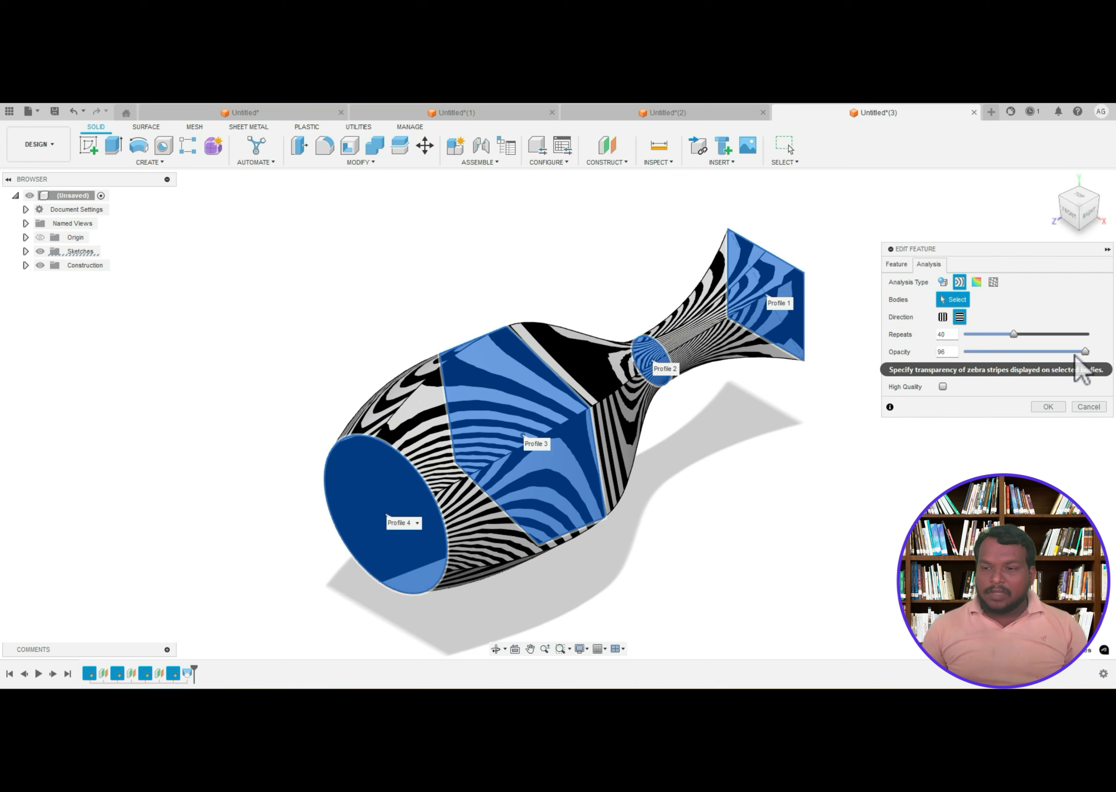
{"action": "left_click_drag", "start_coordinate": [1085, 352], "coordinate": [1067, 352]}
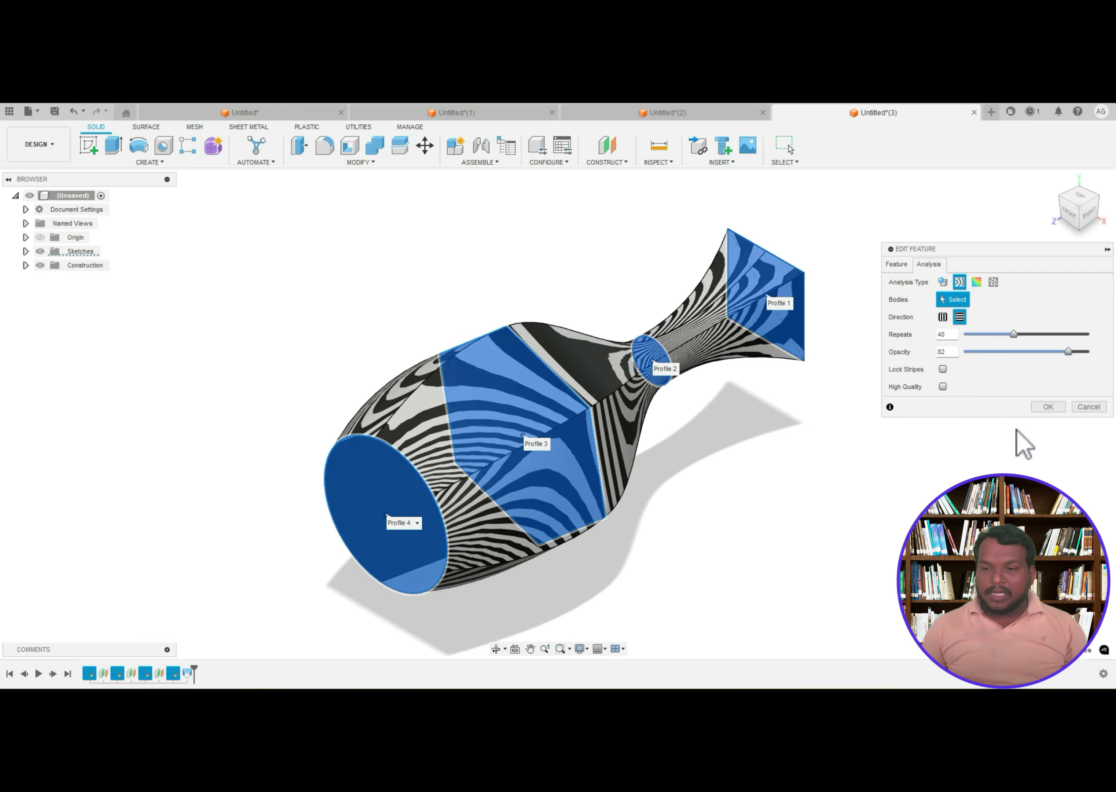
{"action": "left_click", "coordinate": [942, 369]}
{"action": "left_click", "coordinate": [942, 387]}
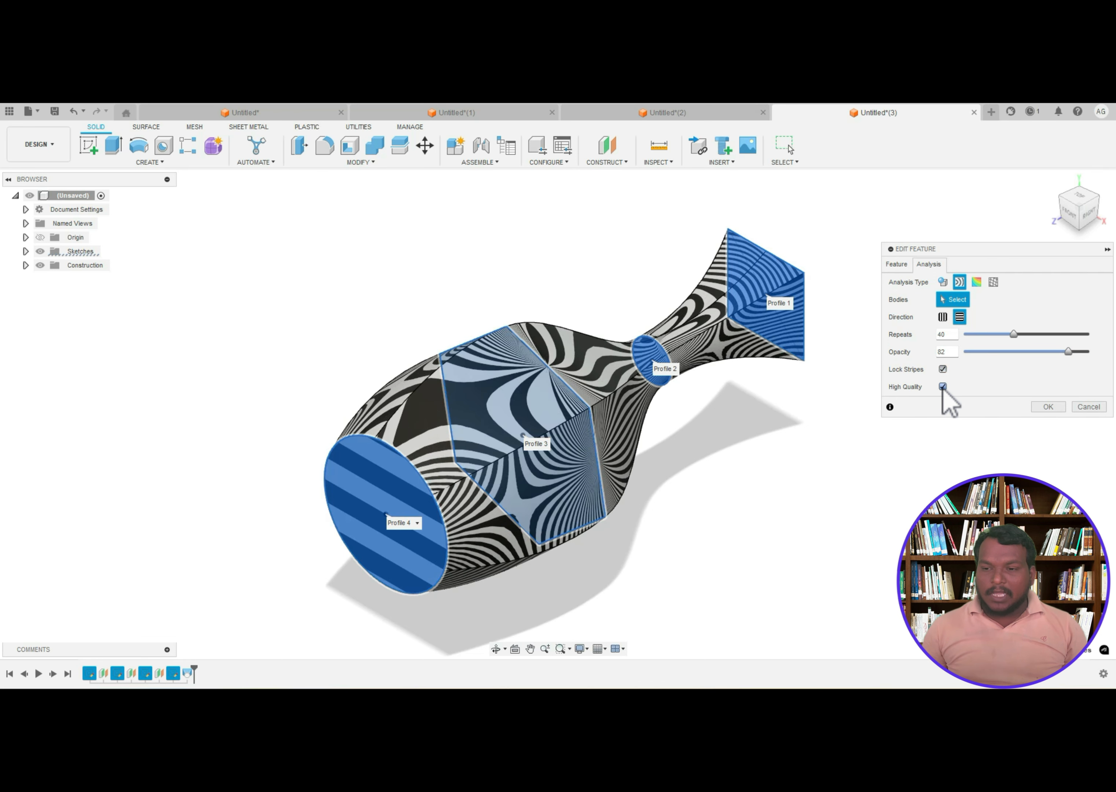
{"action": "left_click", "coordinate": [1047, 407]}
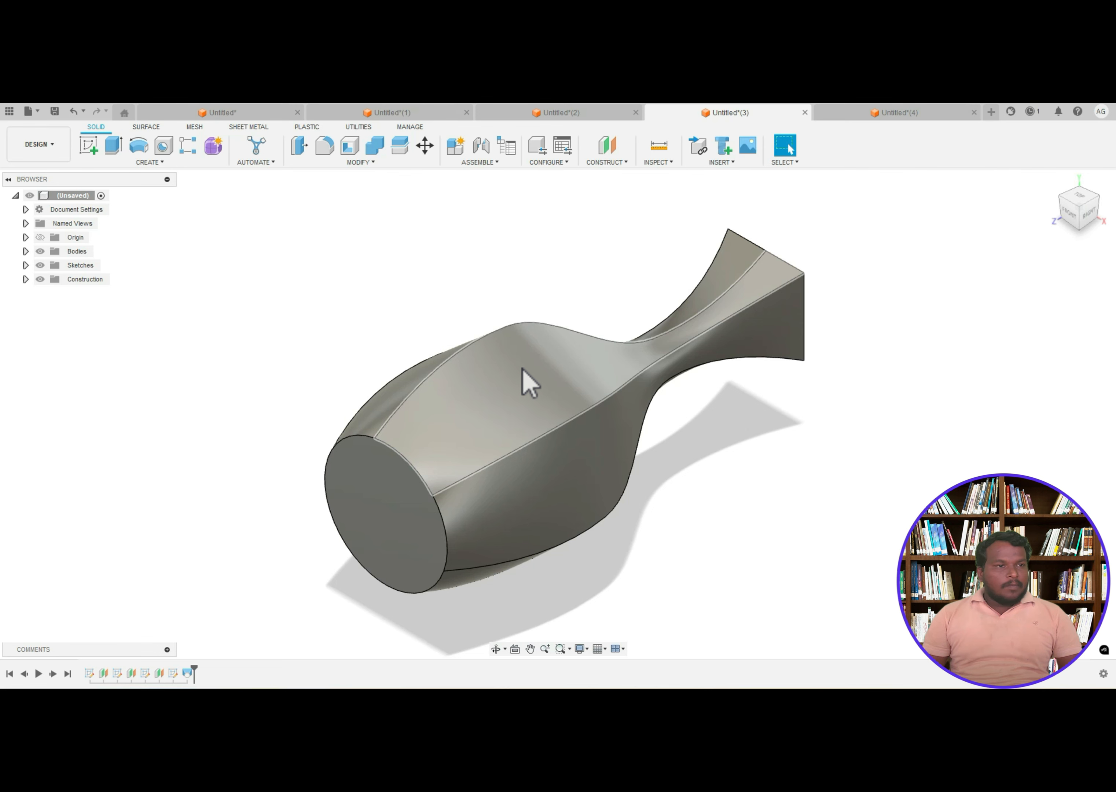
- Save the loft design as LOFT_1 in Admin Project
{"action": "left_click", "coordinate": [29, 111]}
{"action": "left_click", "coordinate": [63, 222]}
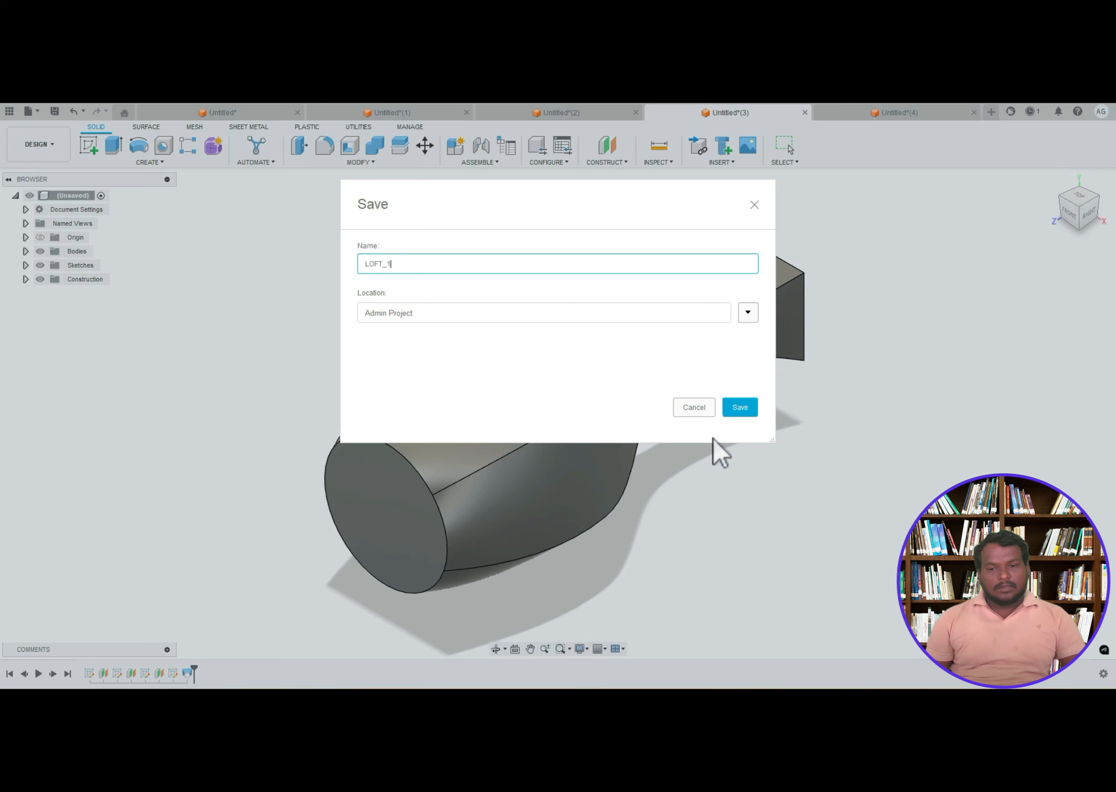
{"action": "left_click", "coordinate": [734, 406]}
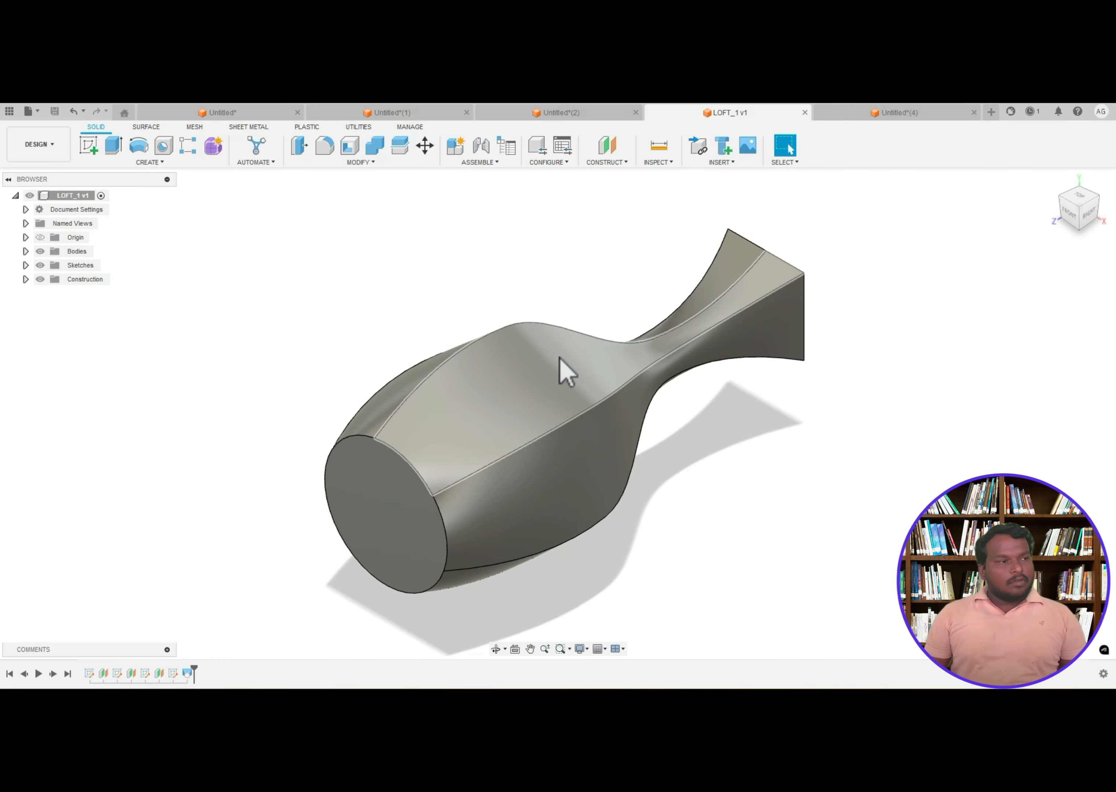
- Open the Untitled(4) design and examine the loft's shape from the side and at an angle
{"action": "left_click", "coordinate": [903, 114]}
{"action": "middle_click_drag", "start_coordinate": [525, 438], "coordinate": [642, 423], "text": "shift"}
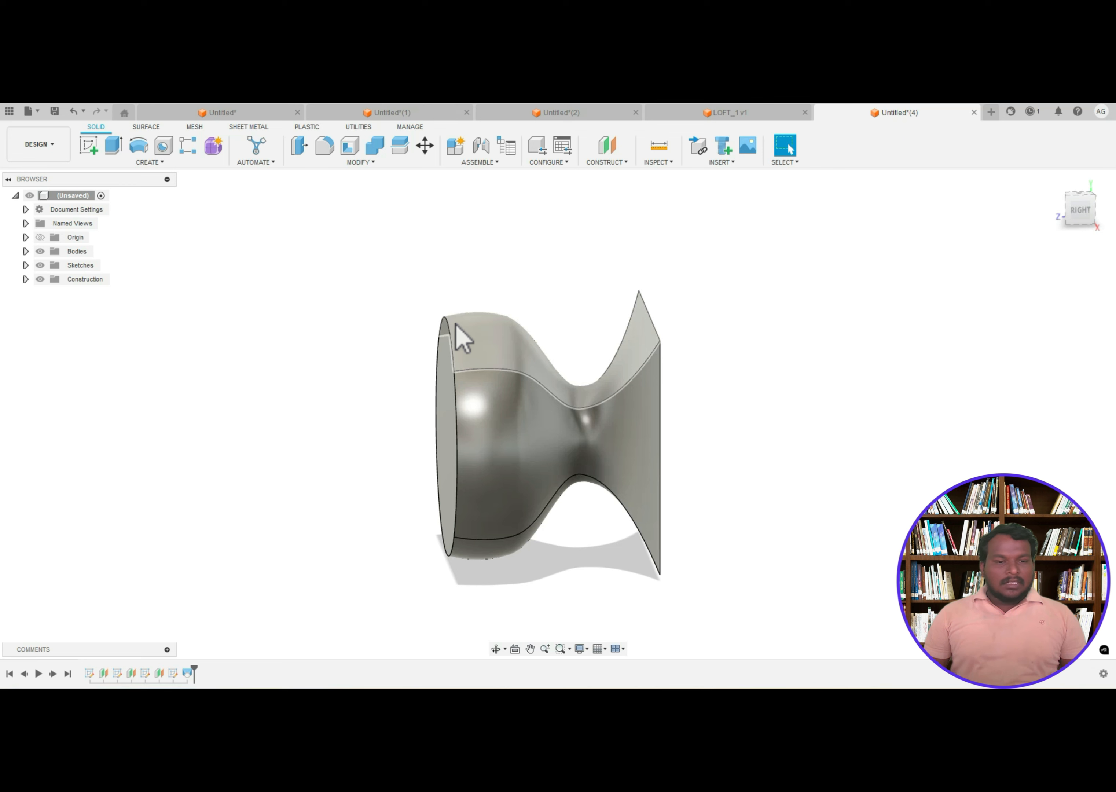
{"action": "middle_click_drag", "start_coordinate": [473, 429], "coordinate": [523, 423], "text": "shift"}
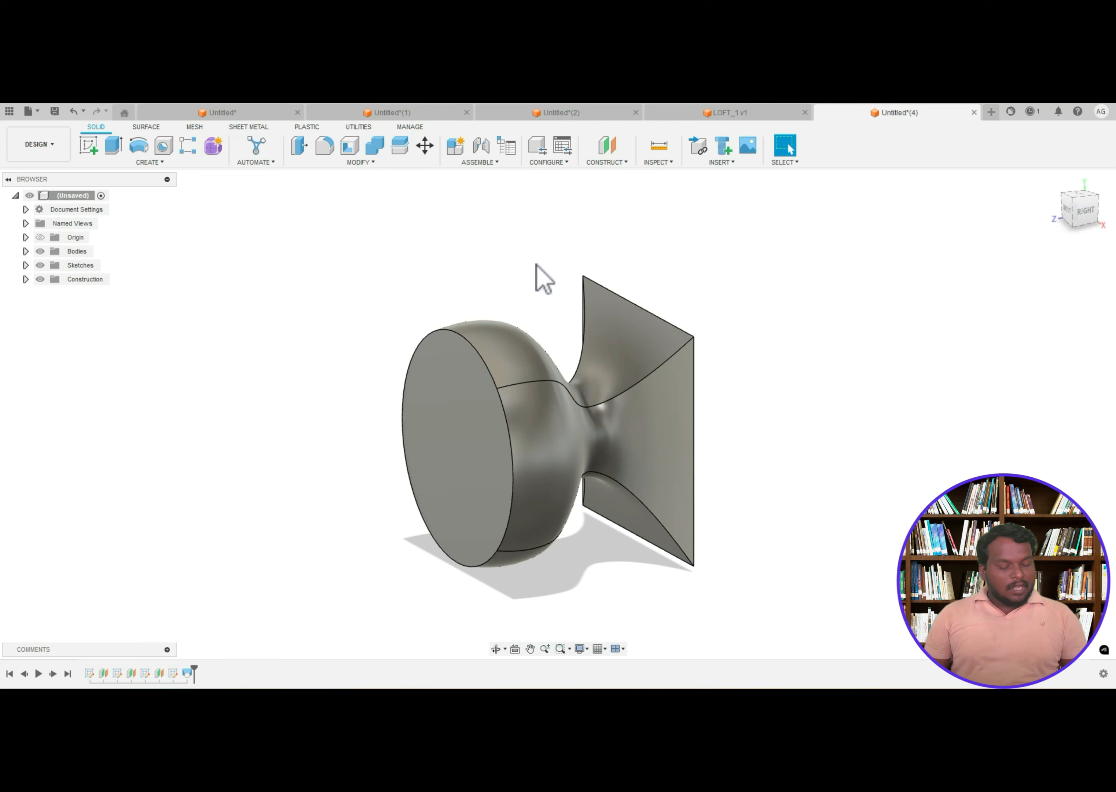
- Create a new design and start a sketch on the front plane
{"action": "left_click", "coordinate": [37, 113]}
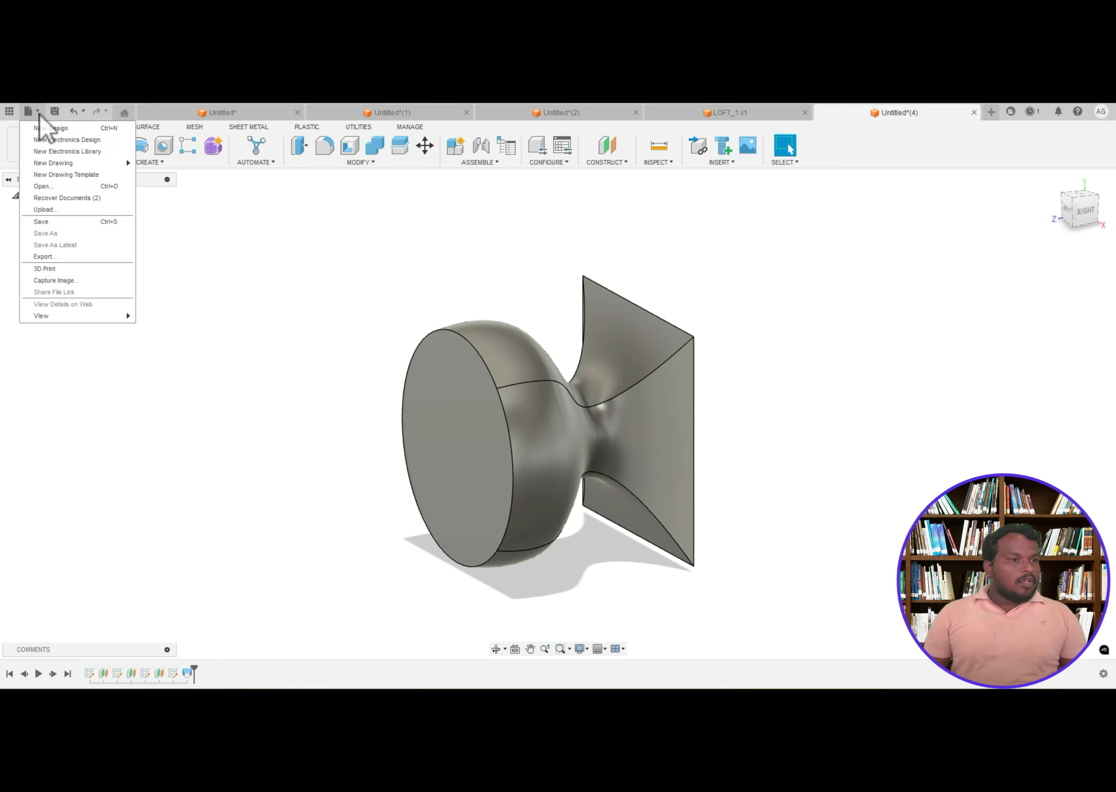
{"action": "left_click", "coordinate": [48, 128]}
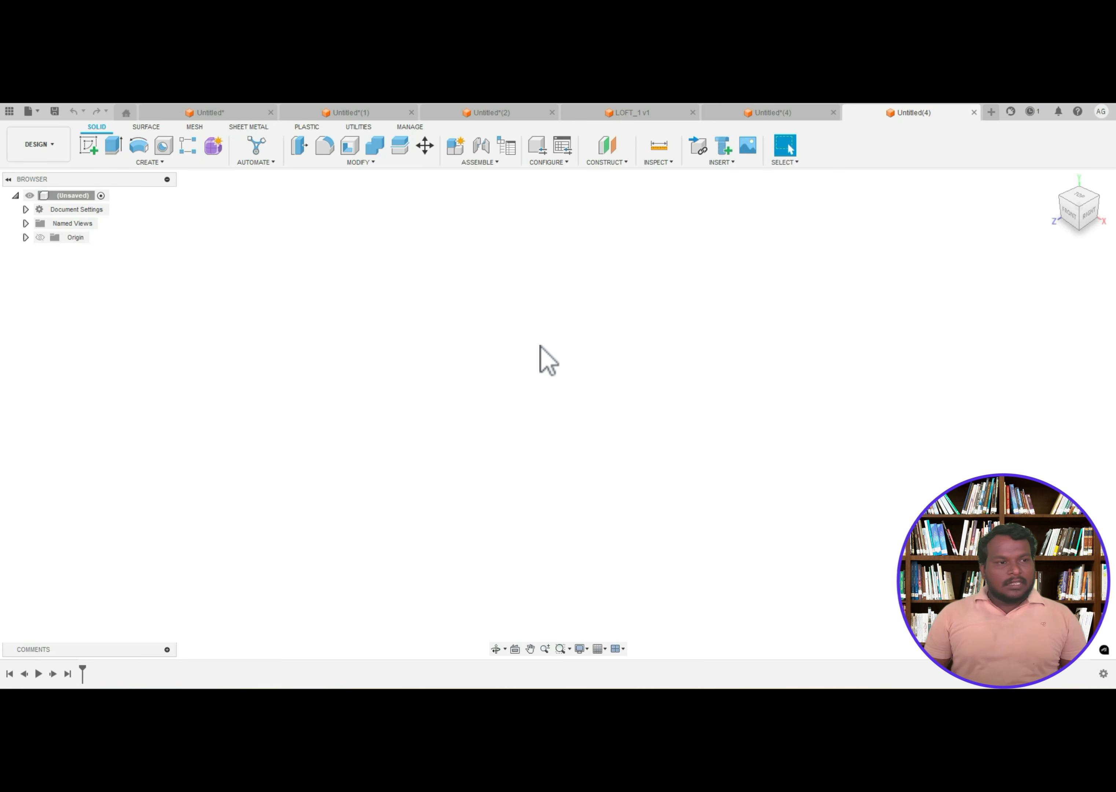
{"action": "left_click", "coordinate": [90, 147]}
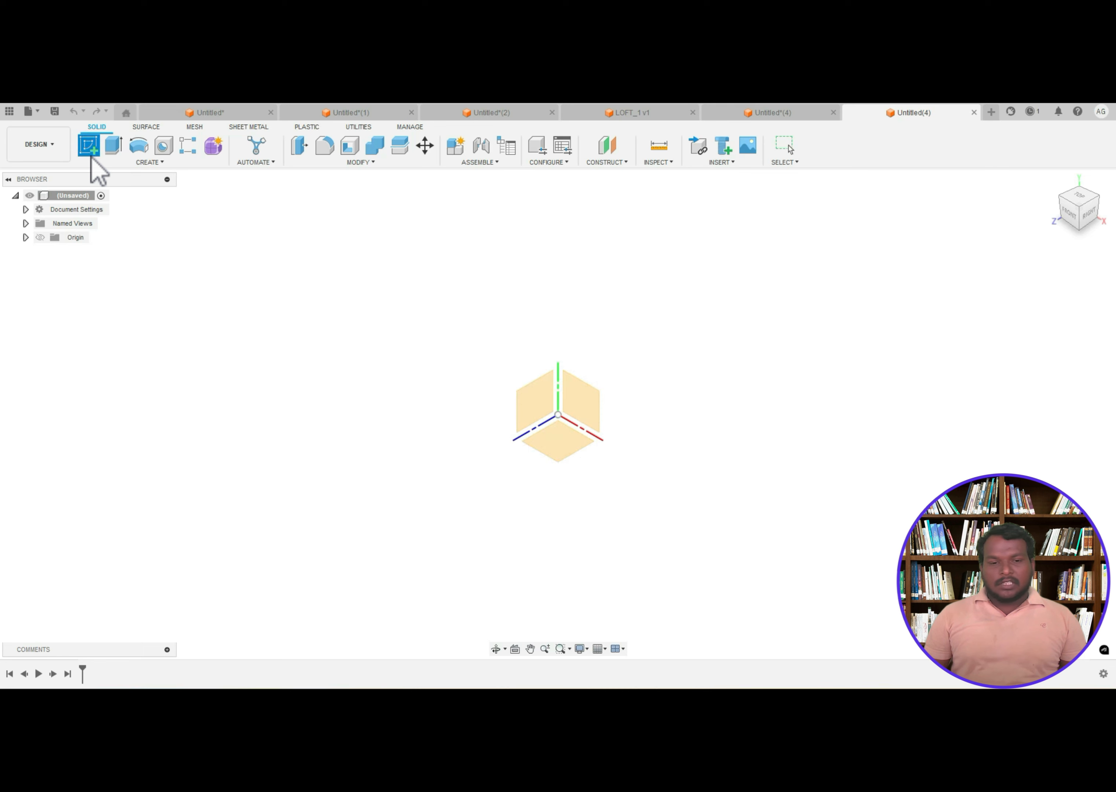
{"action": "left_click", "coordinate": [578, 404]}
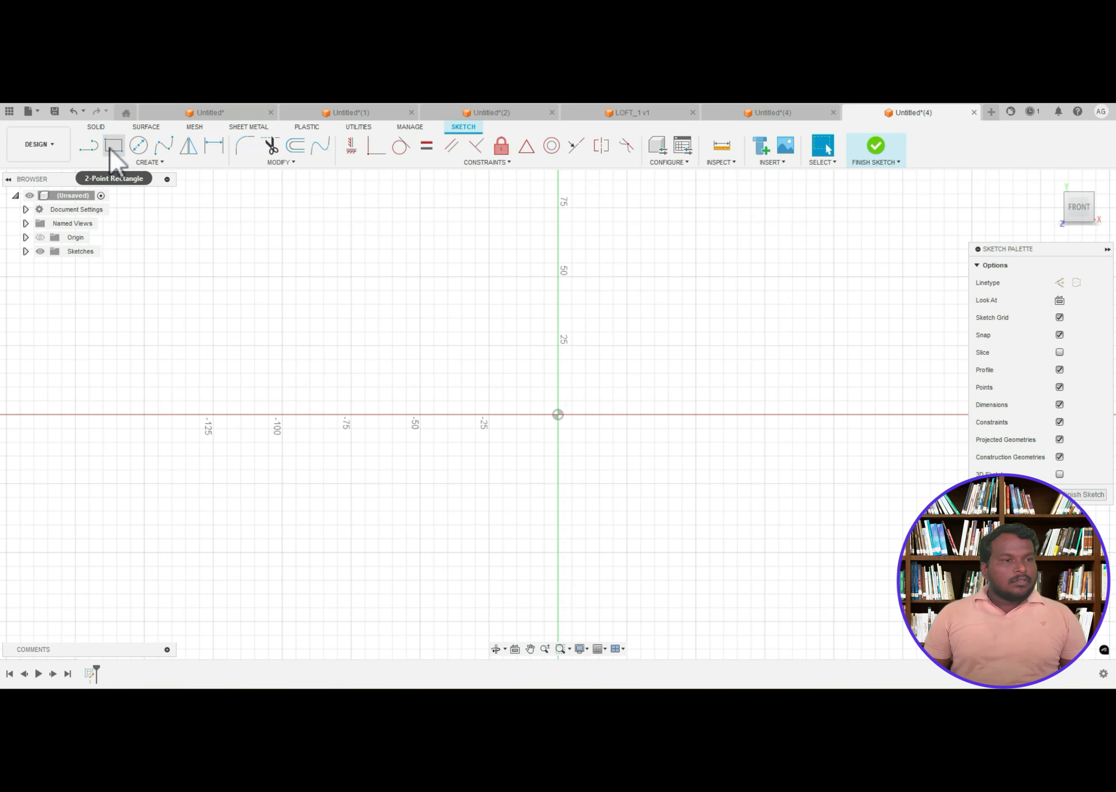
- Sketch a 100 by 100 mm center rectangle at the origin and finish the sketch
{"action": "left_click", "coordinate": [111, 150]}
{"action": "left_click", "coordinate": [143, 163]}
{"action": "mouse_move", "coordinate": [197, 187]}
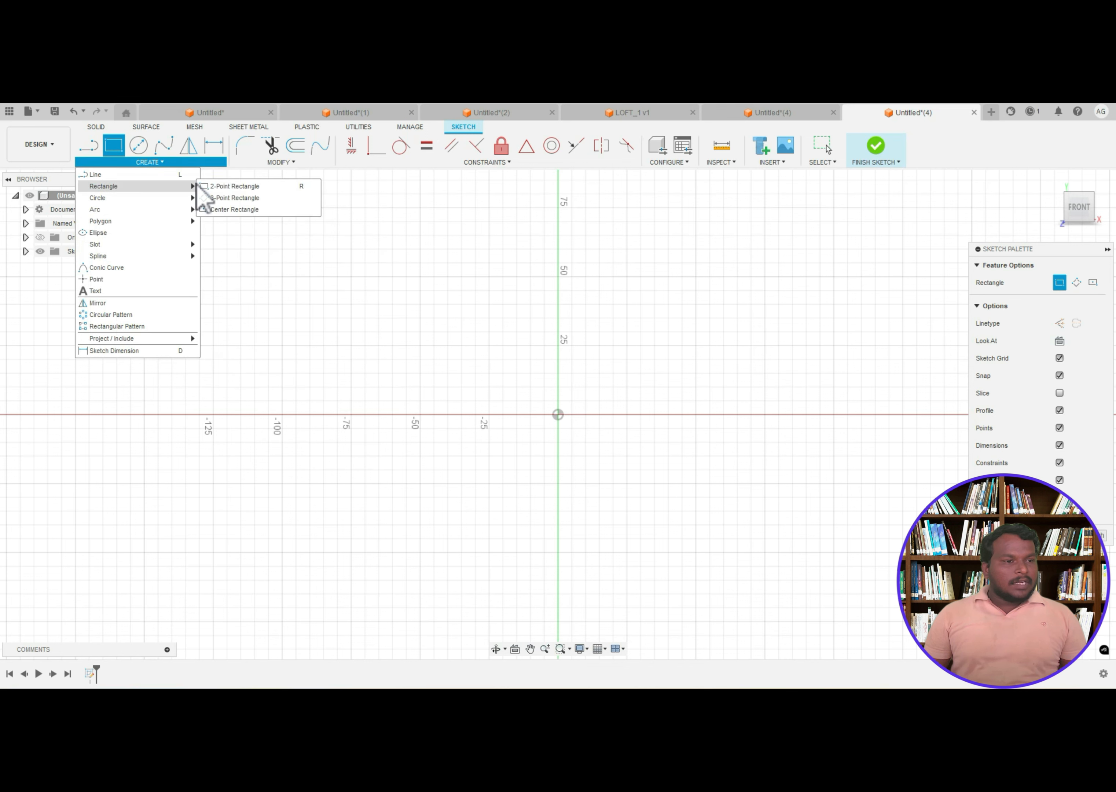
{"action": "left_click", "coordinate": [235, 209]}
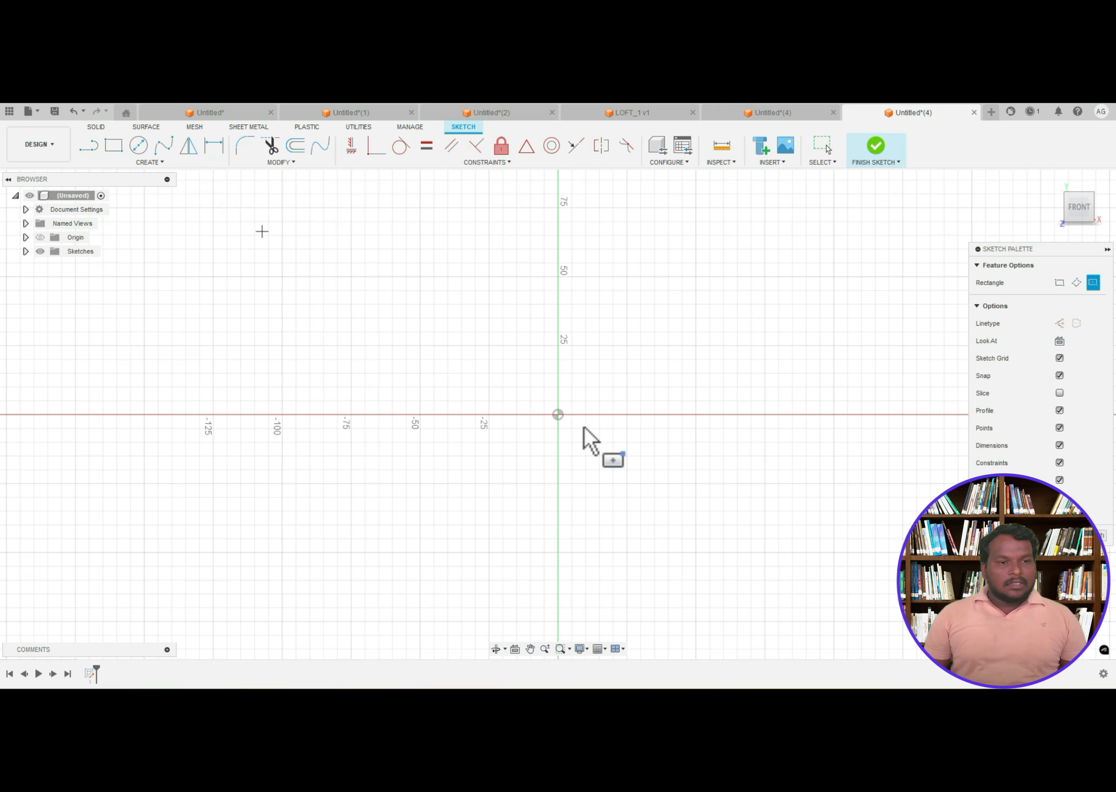
{"action": "left_click", "coordinate": [558, 414]}
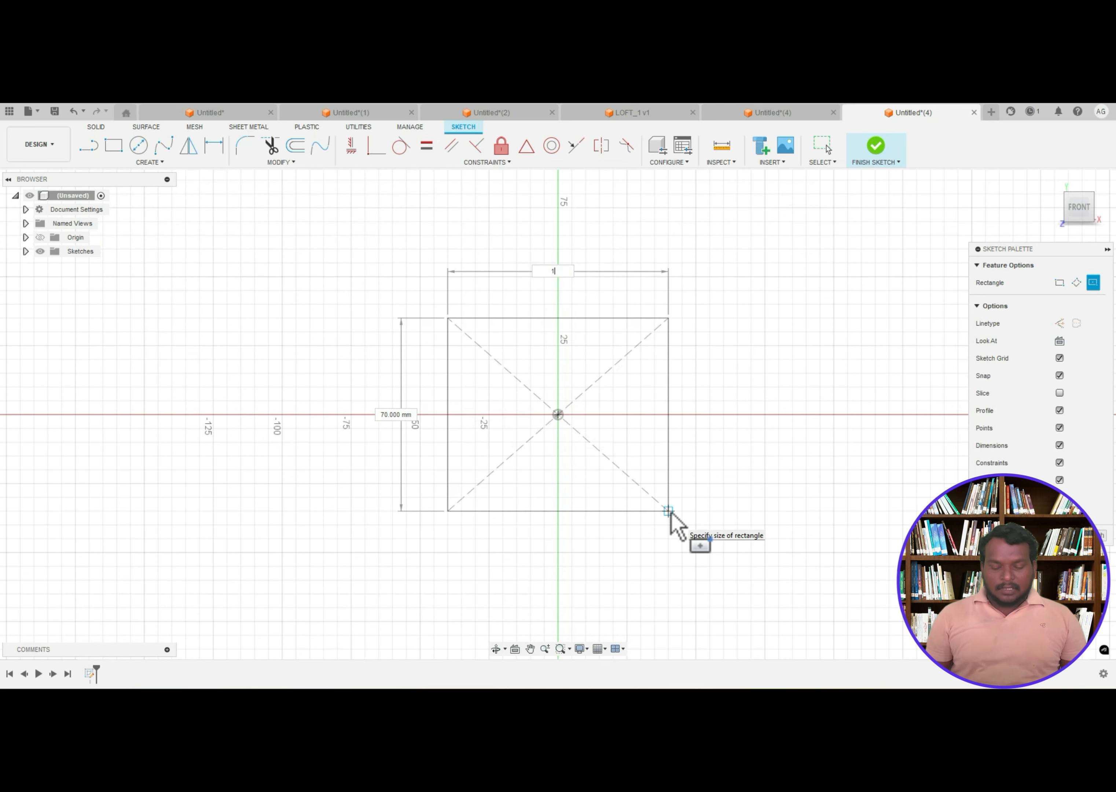
{"action": "type", "text": "100"}
{"action": "key", "text": "Tab"}
{"action": "type", "text": "1"}
{"action": "key", "text": "Tab"}
{"action": "type", "text": "00"}
{"action": "key", "text": "Return"}
{"action": "key", "text": "Escape"}
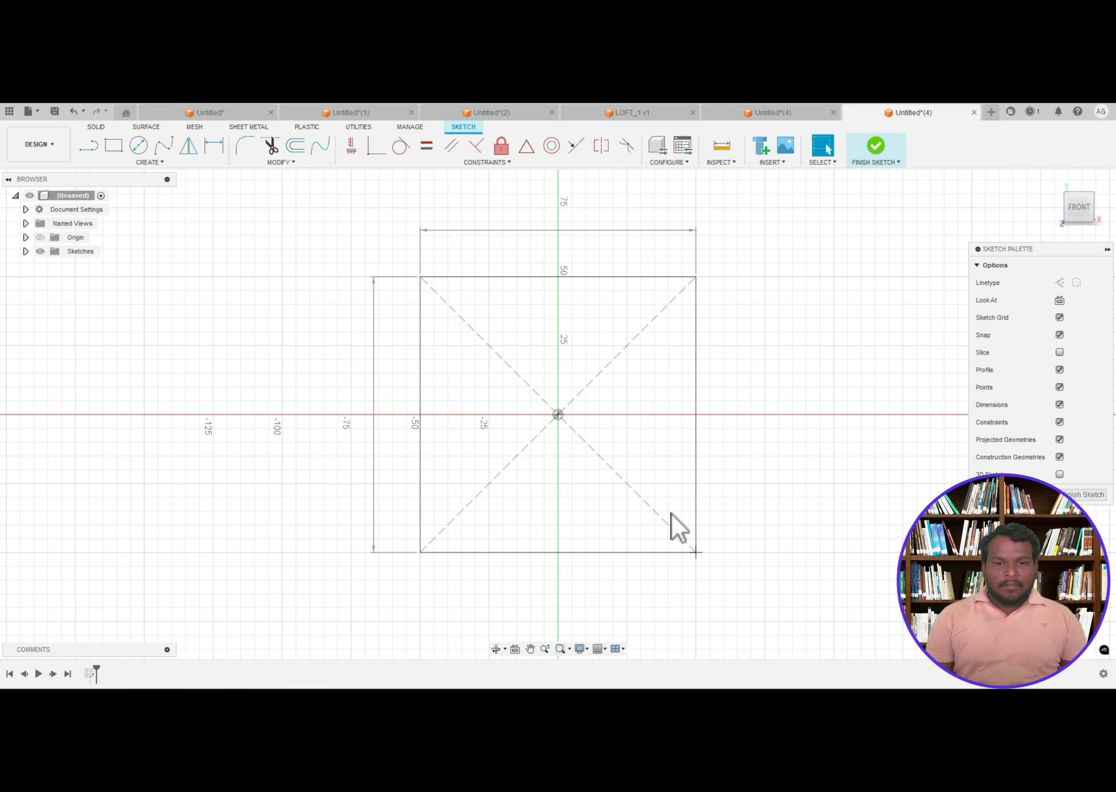
{"action": "left_click", "coordinate": [883, 155]}
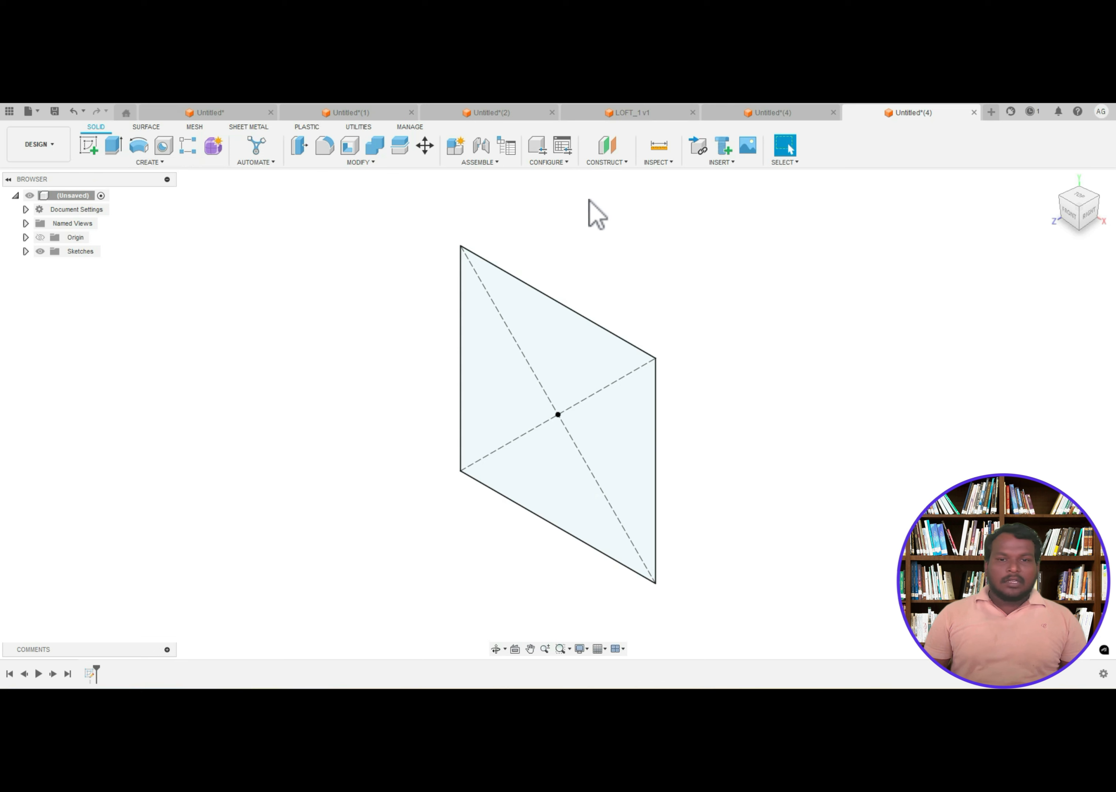
- Construct a plane offset 30 mm forward from the square profile
{"action": "left_click", "coordinate": [605, 163]}
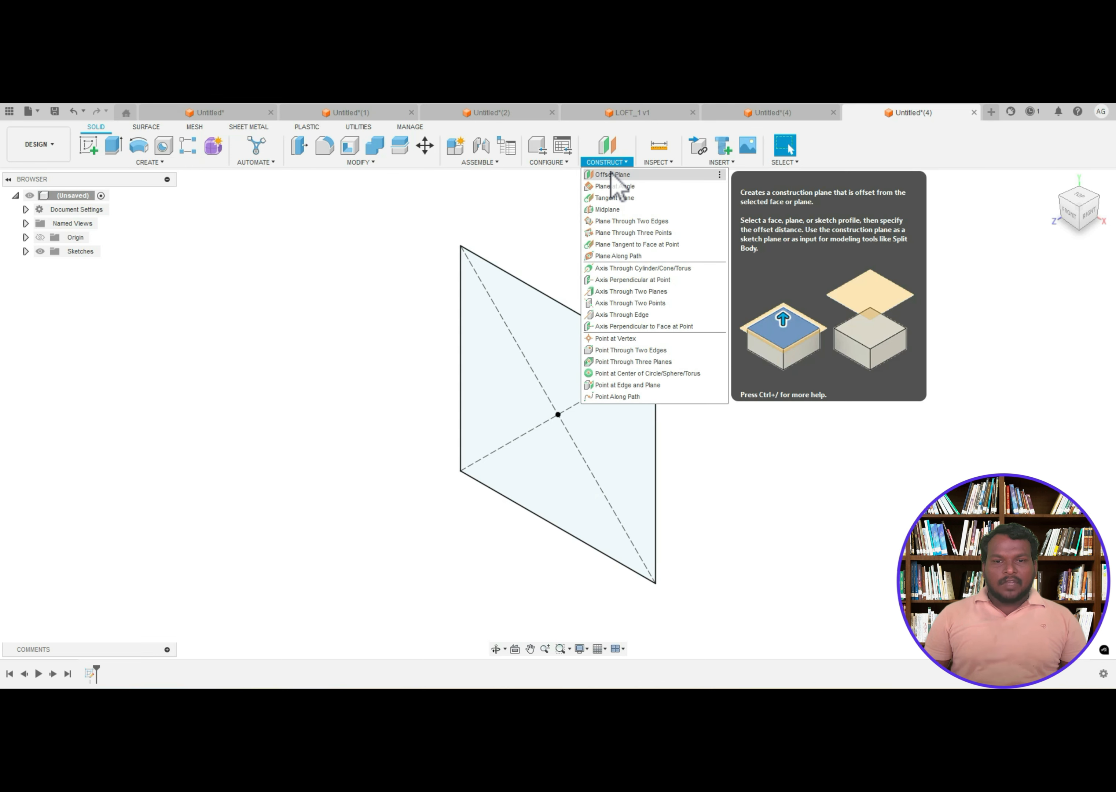
{"action": "left_click", "coordinate": [611, 173]}
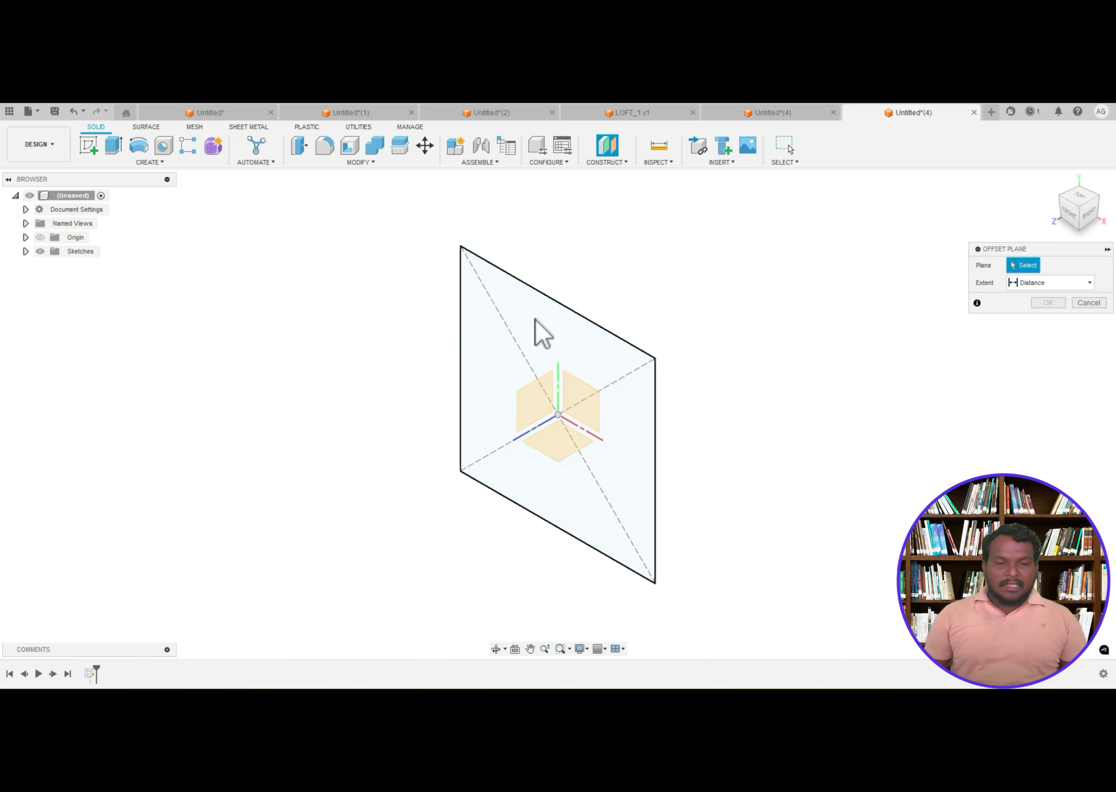
{"action": "left_click", "coordinate": [550, 444]}
{"action": "left_click_drag", "start_coordinate": [551, 429], "coordinate": [503, 439]}
{"action": "type", "text": "30"}
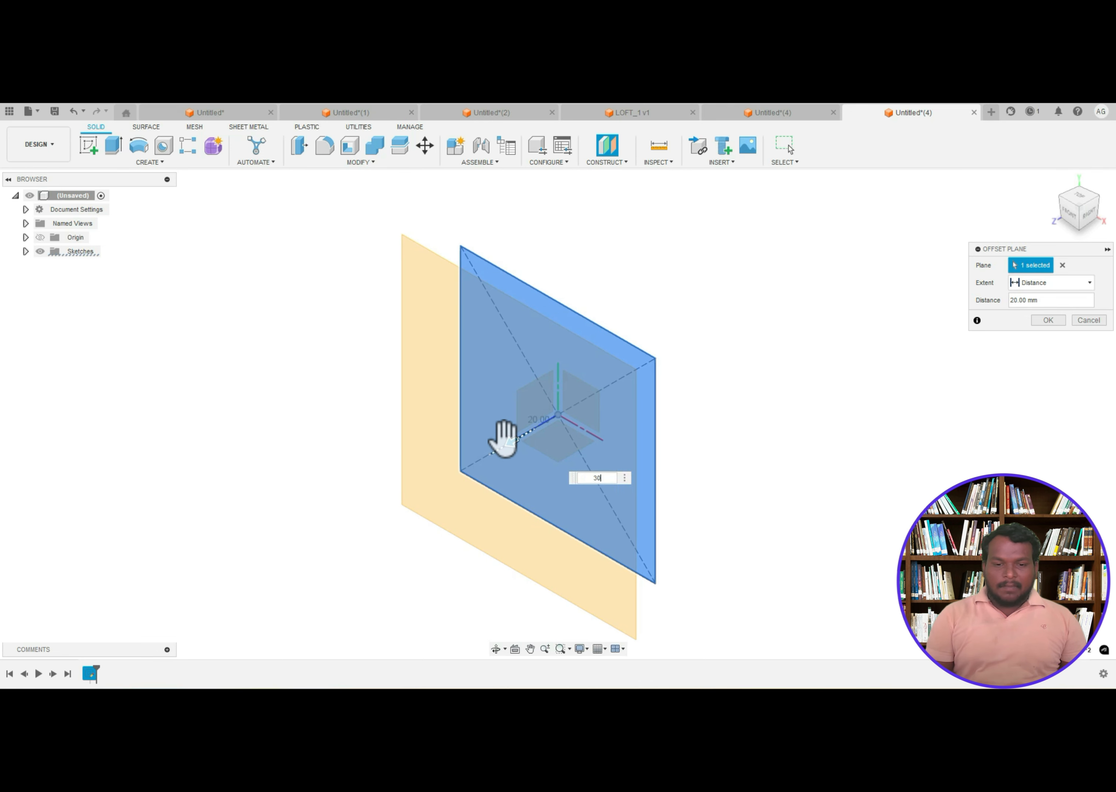
{"action": "key", "text": "Return"}
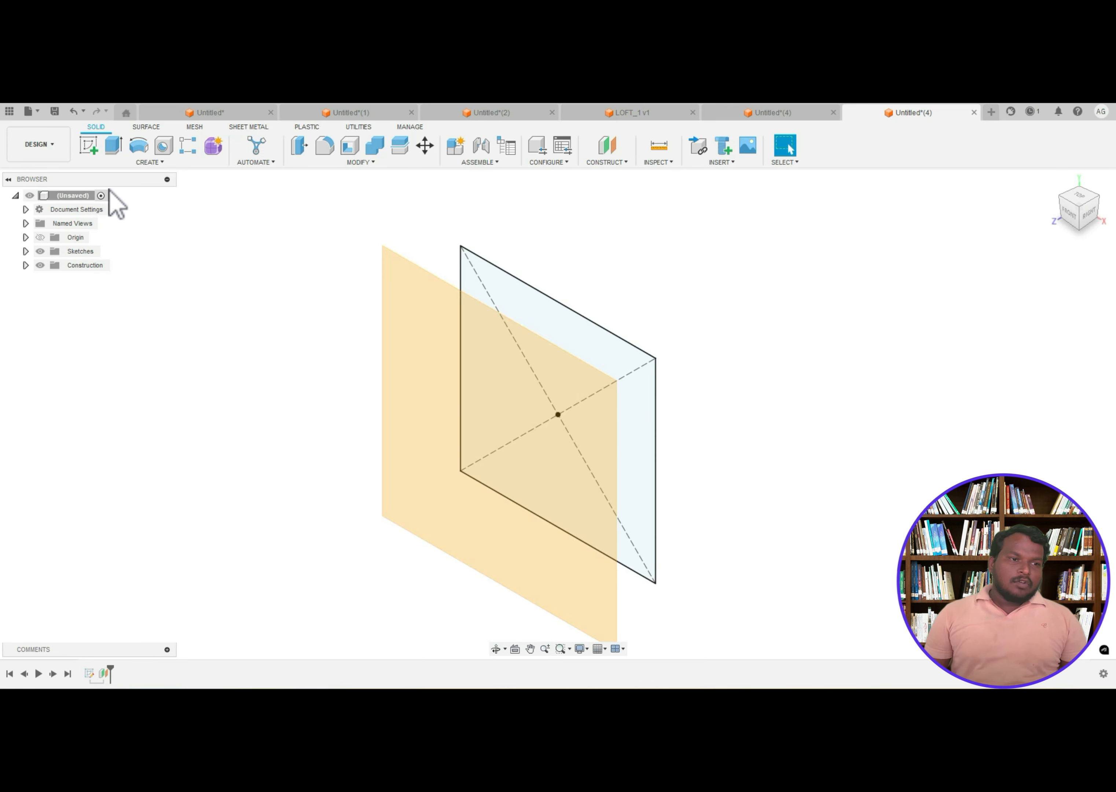
- Sketch a 50 mm diameter circle centered on the origin on the offset plane and finish the sketch
{"action": "left_click", "coordinate": [89, 153]}
{"action": "left_click", "coordinate": [397, 326]}
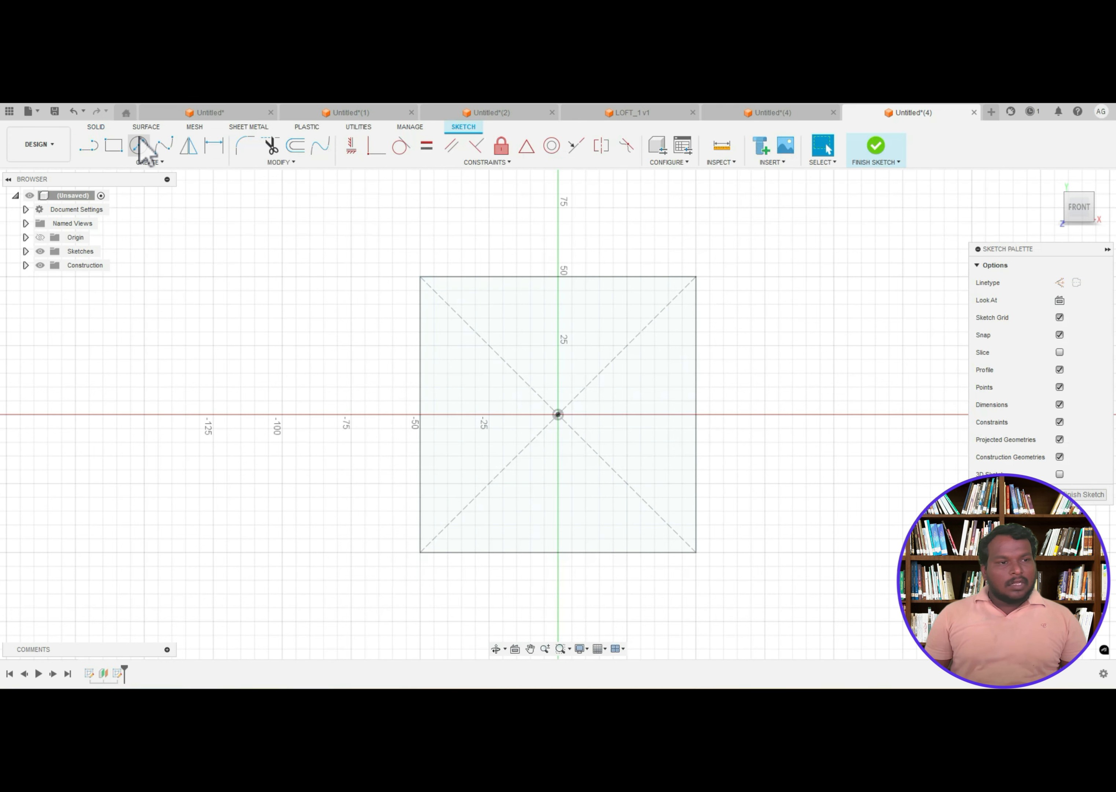
{"action": "left_click", "coordinate": [140, 147]}
{"action": "left_click", "coordinate": [558, 415]}
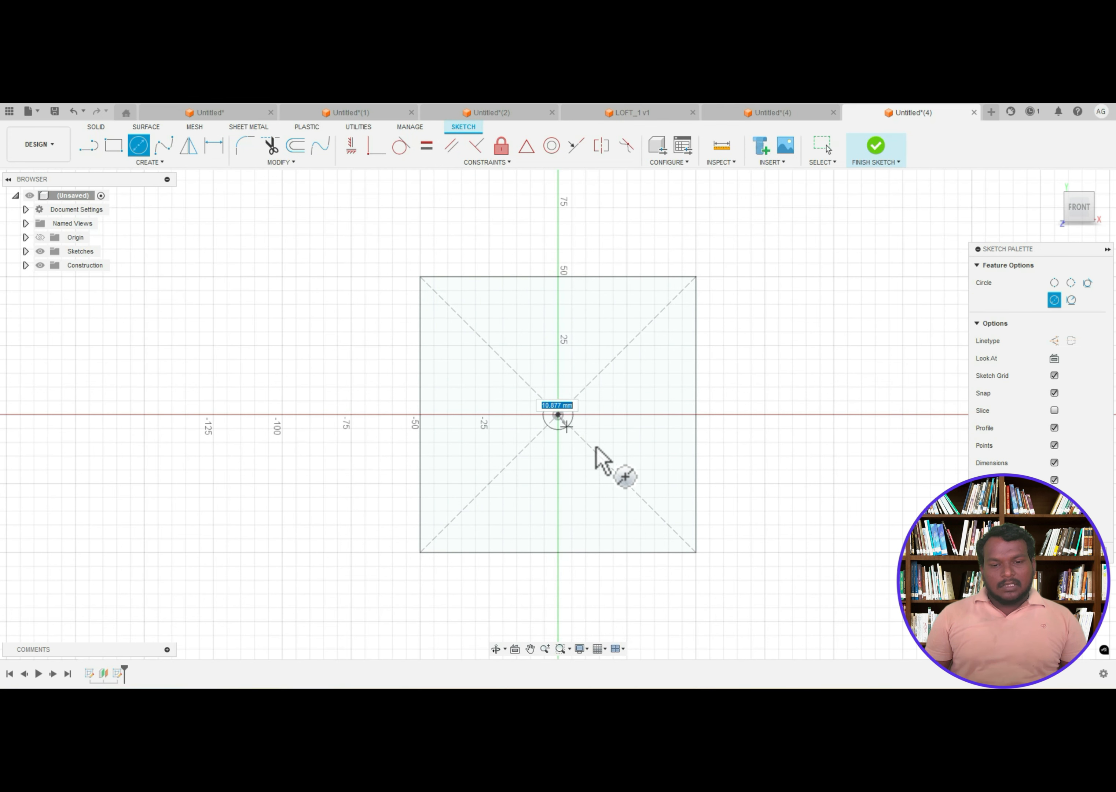
{"action": "type", "text": "50"}
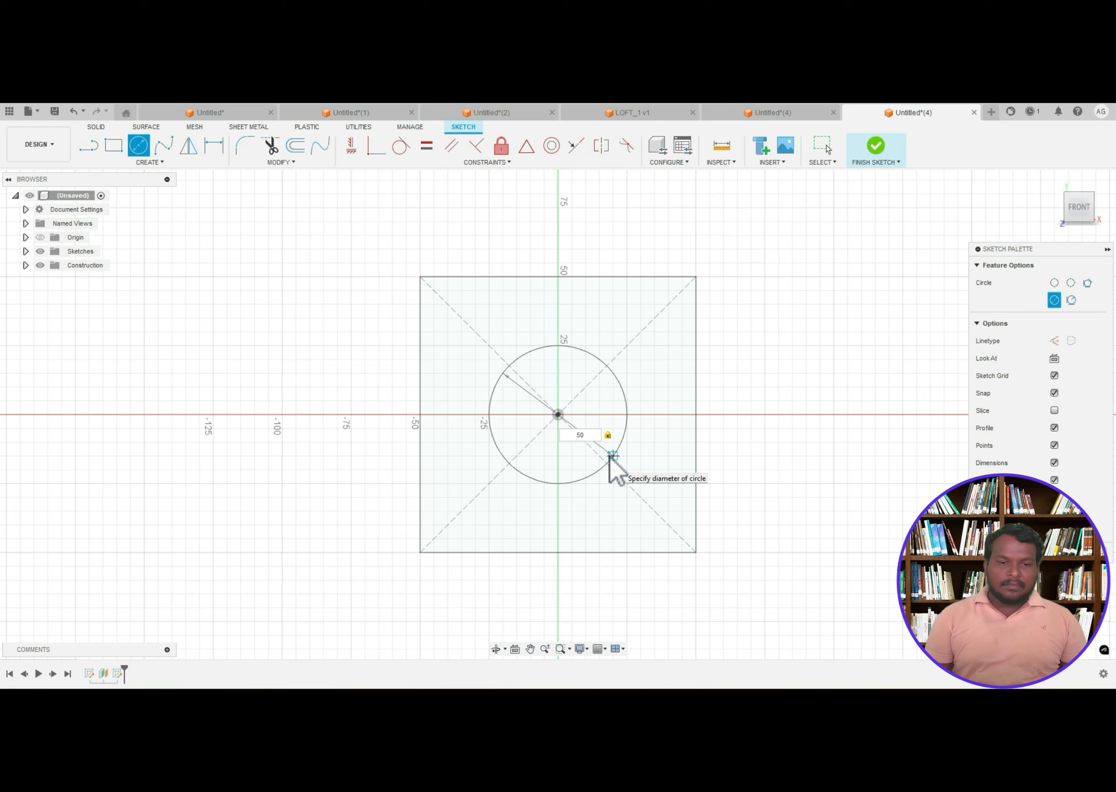
{"action": "key", "text": "Return"}
{"action": "key", "text": "Escape"}
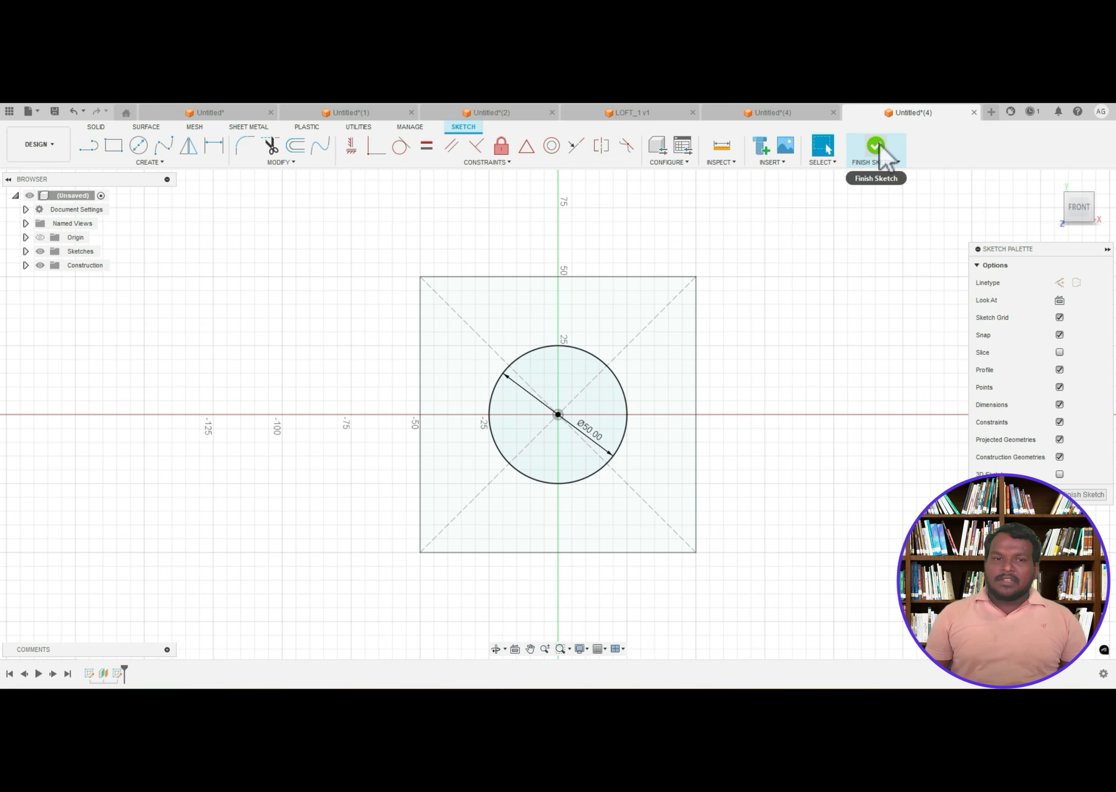
{"action": "left_click", "coordinate": [877, 150]}
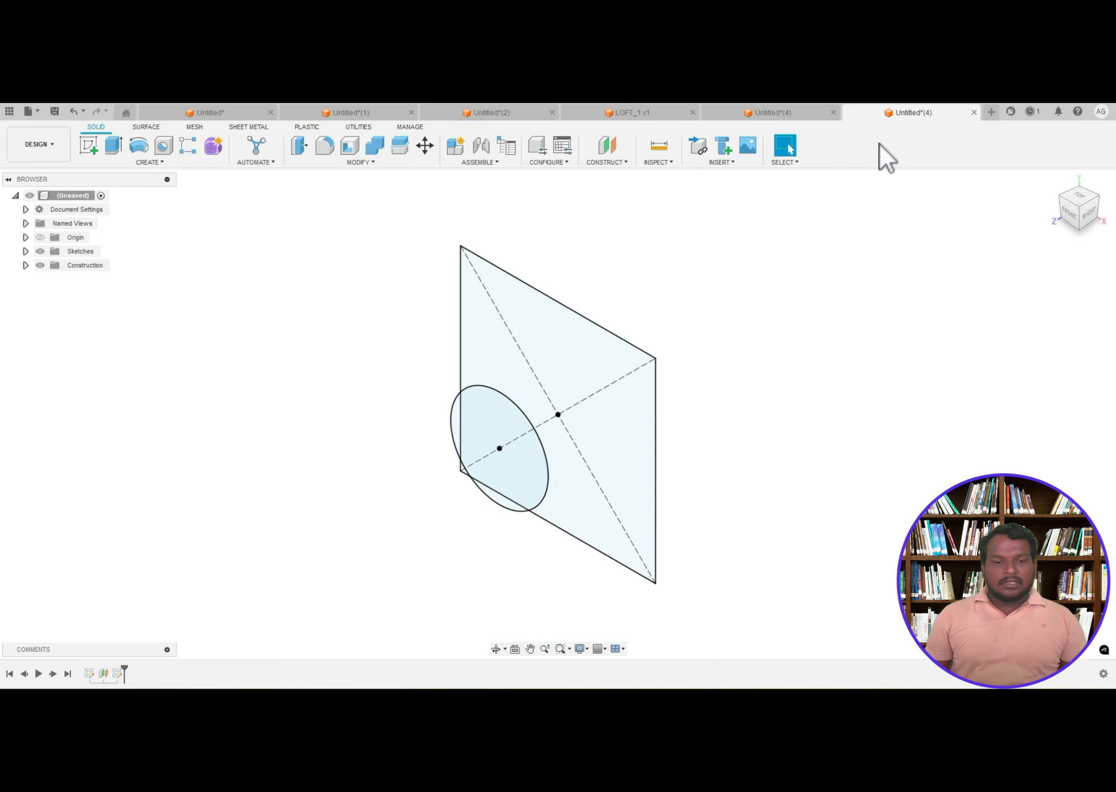
- Construct a plane offset 30 mm forward from the 50 mm circle profile
{"action": "left_click", "coordinate": [614, 165]}
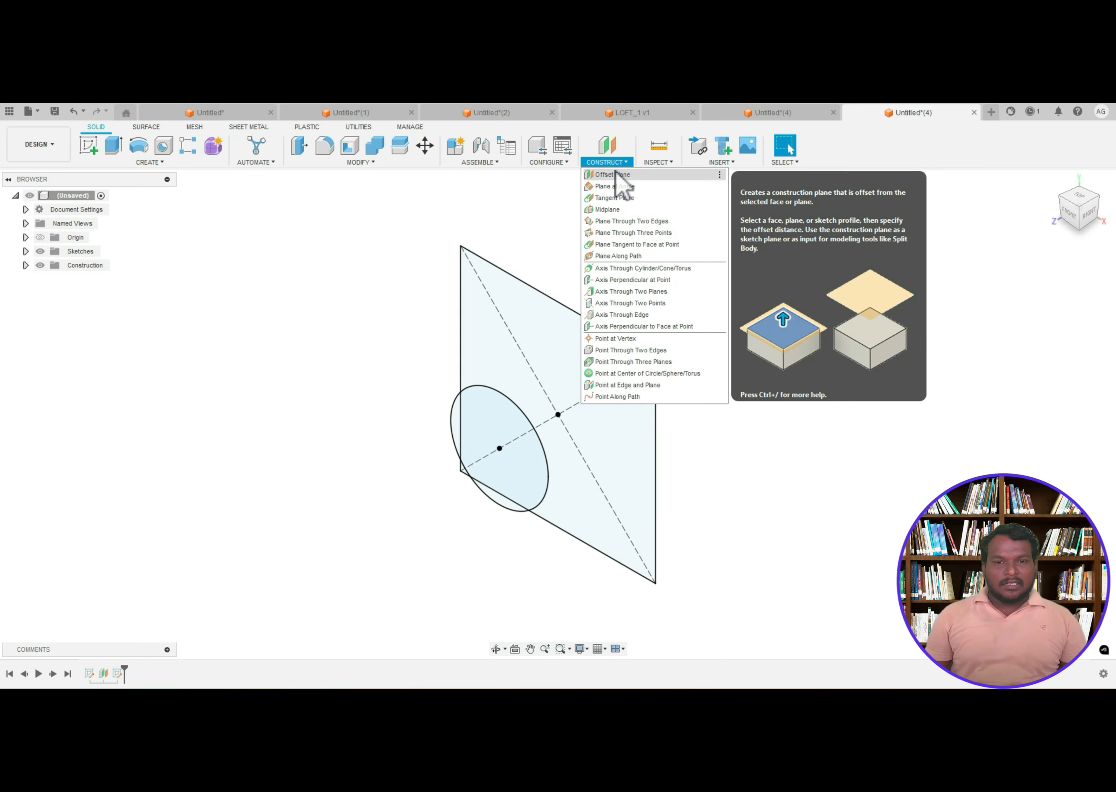
{"action": "left_click", "coordinate": [616, 174]}
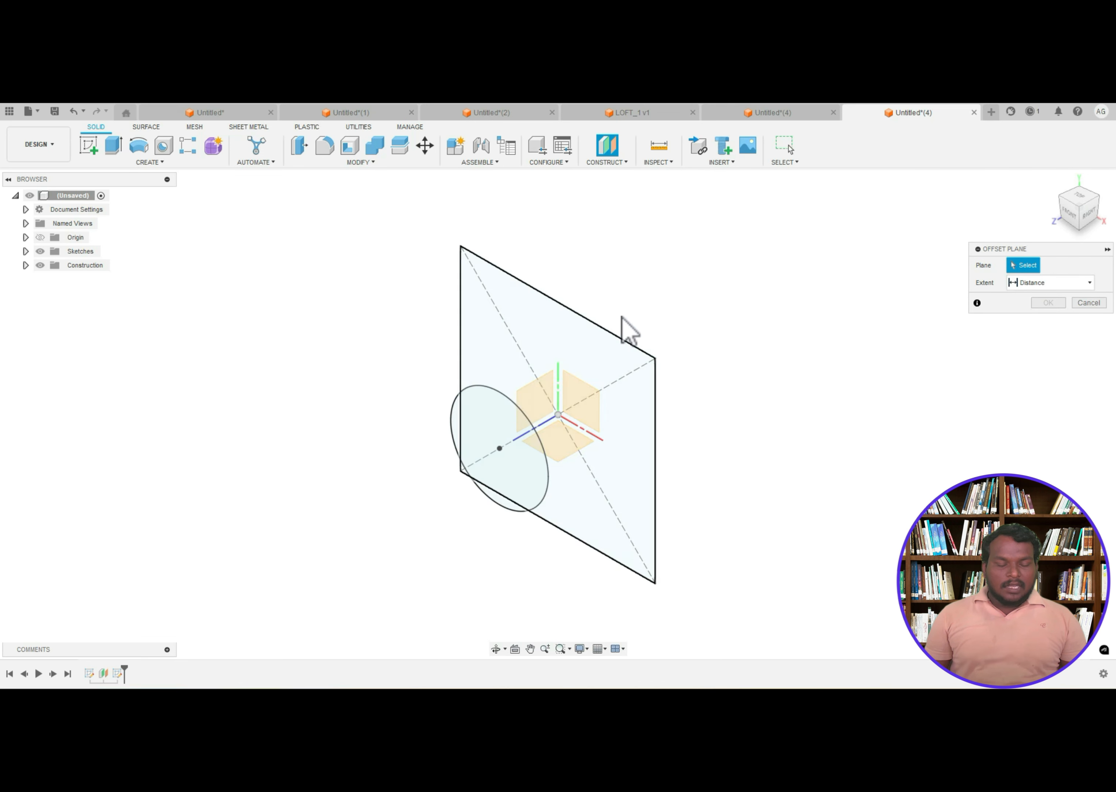
{"action": "left_click", "coordinate": [499, 410]}
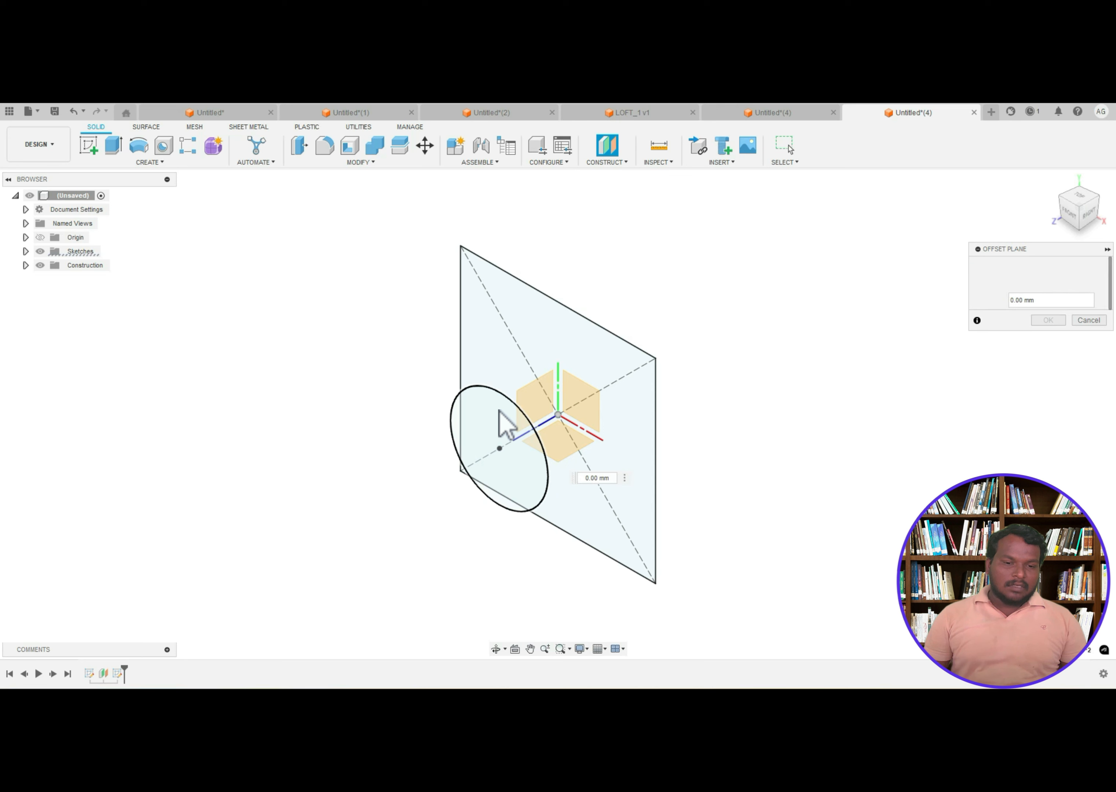
{"action": "left_click_drag", "start_coordinate": [493, 457], "coordinate": [436, 486]}
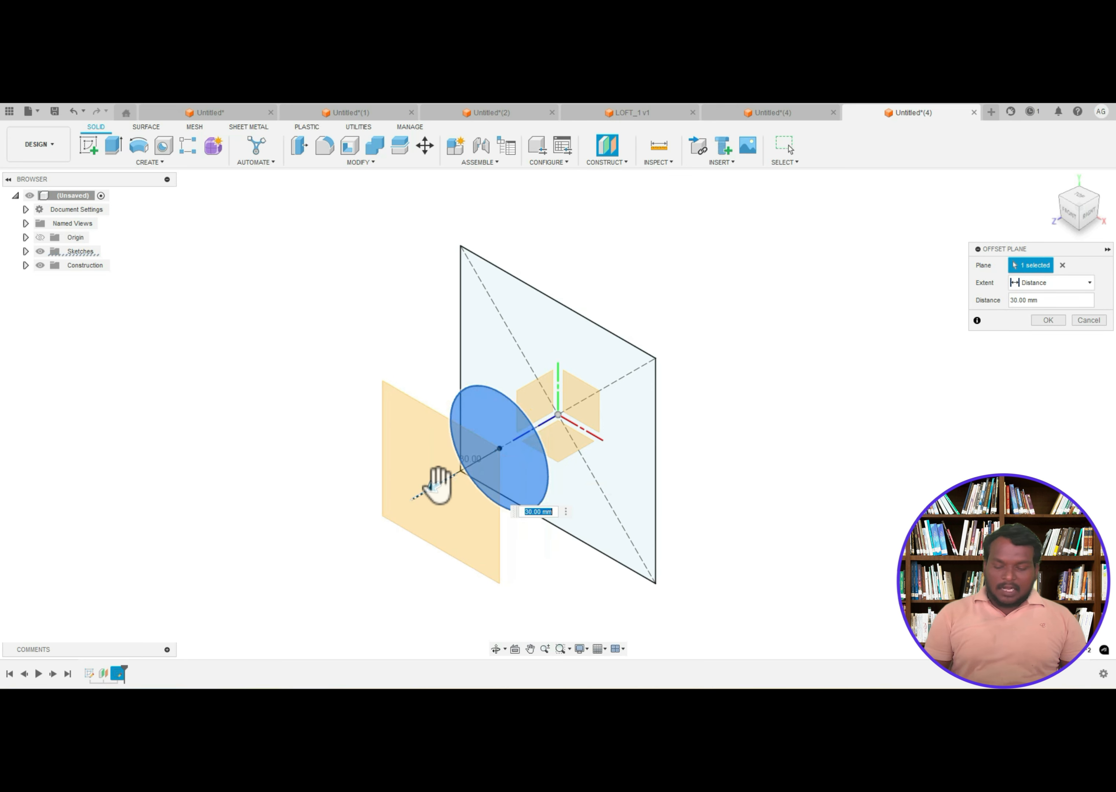
{"action": "key", "text": "Return"}
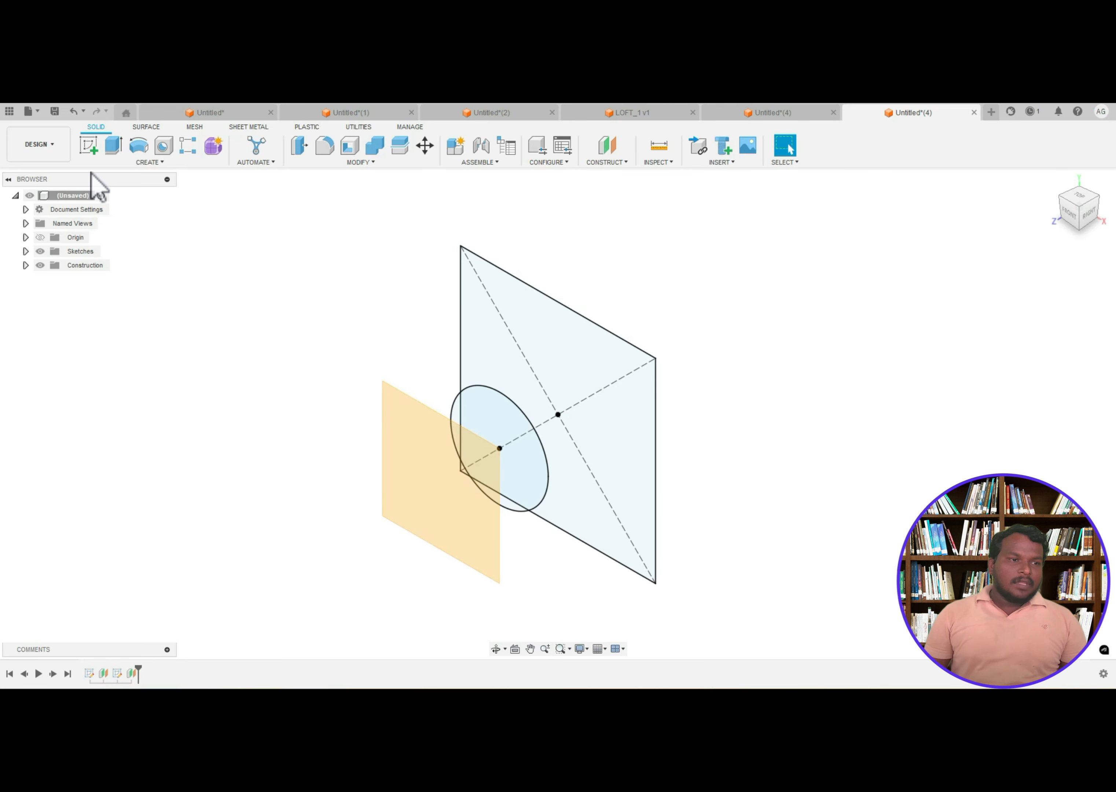
- Sketch a 100 mm diameter circle centered on the origin on the new offset plane and finish the sketch
{"action": "left_click", "coordinate": [90, 146]}
{"action": "left_click", "coordinate": [399, 436]}
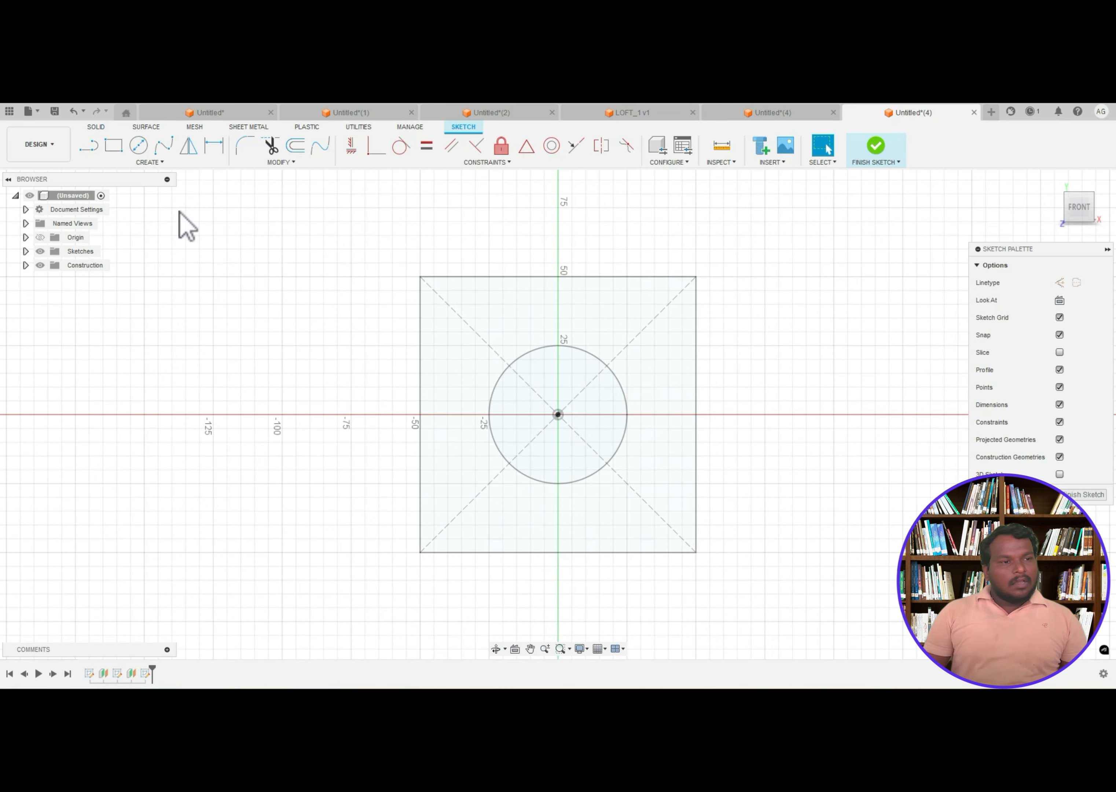
{"action": "left_click", "coordinate": [138, 145]}
{"action": "left_click", "coordinate": [558, 415]}
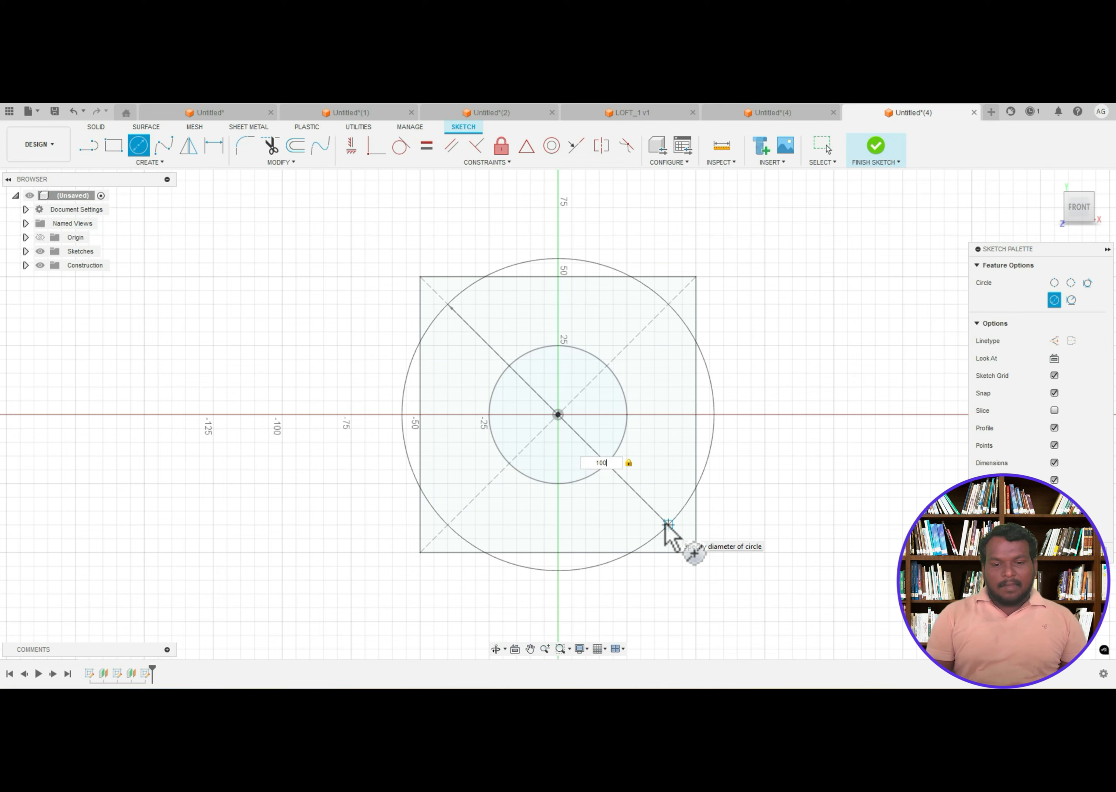
{"action": "key", "text": "Return"}
{"action": "key", "text": "Escape"}
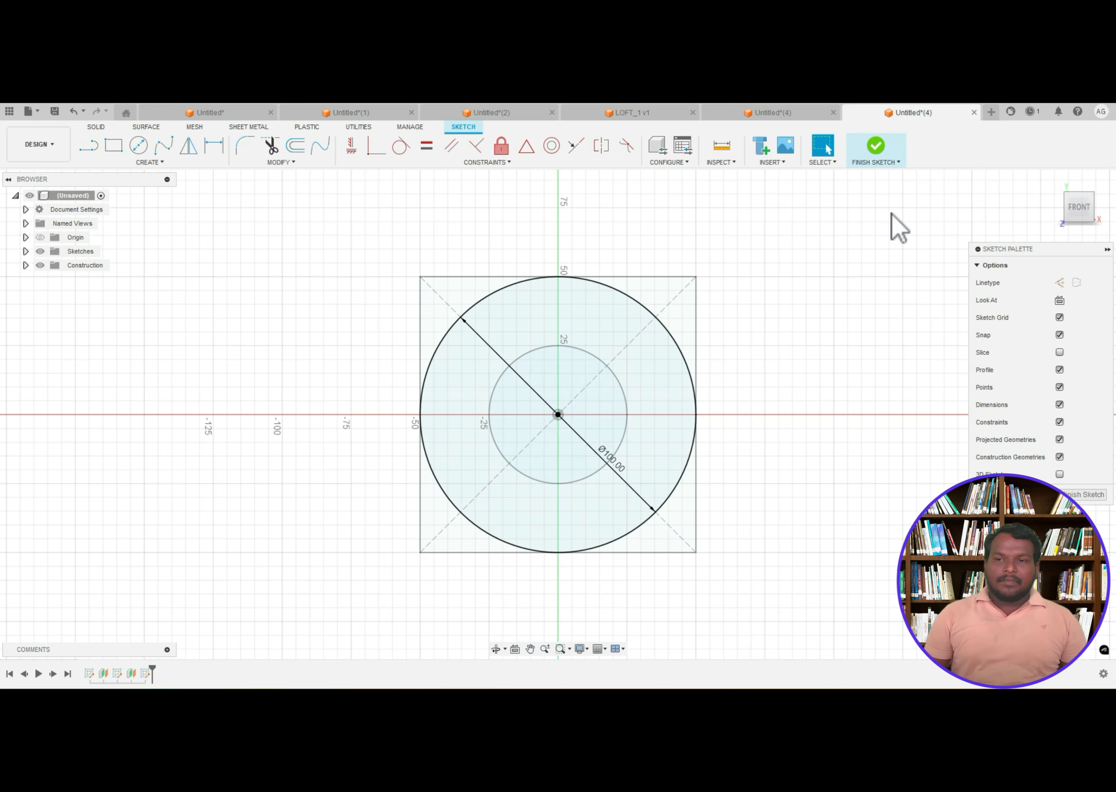
{"action": "left_click", "coordinate": [878, 150]}
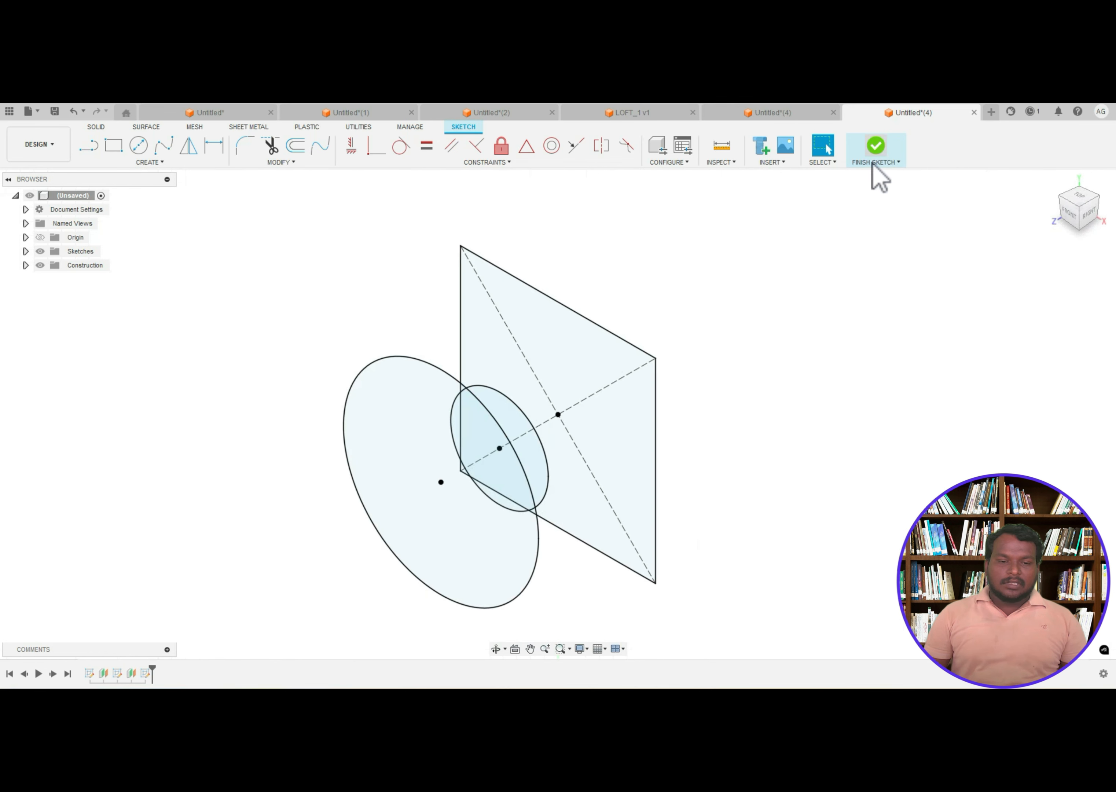
- Construct a plane offset 30 mm forward from the 100 mm circle profile
{"action": "left_click", "coordinate": [625, 165]}
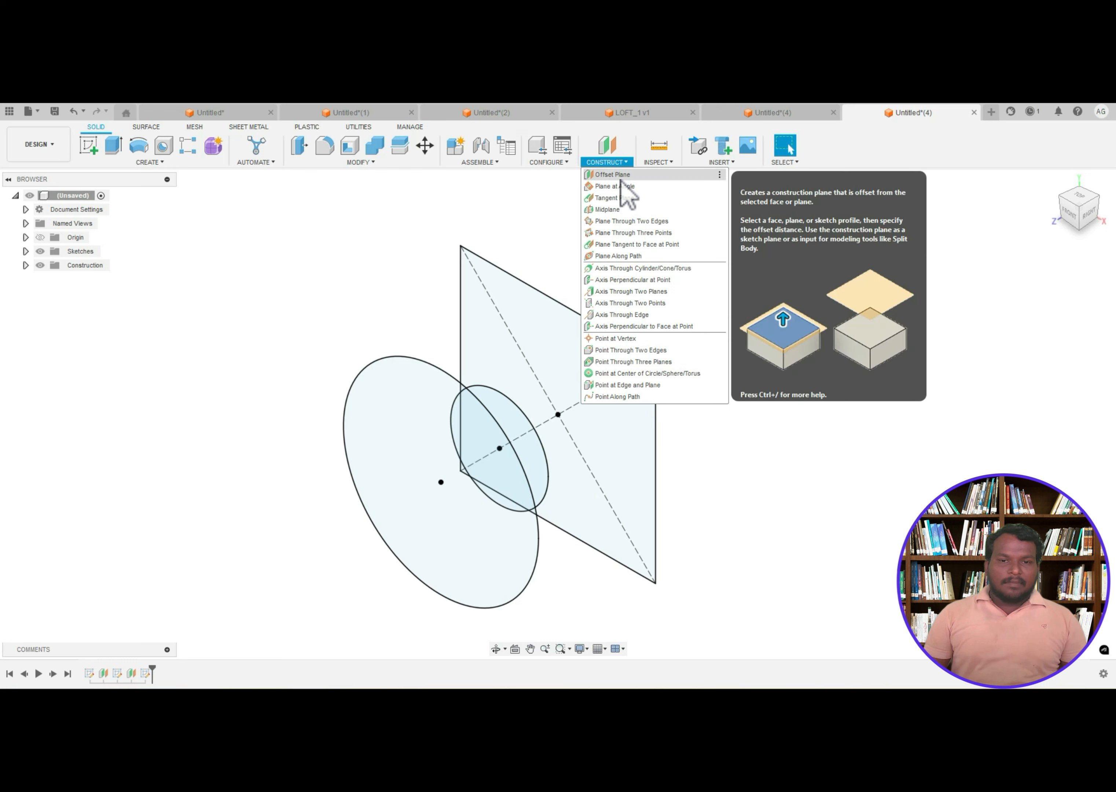
{"action": "left_click", "coordinate": [620, 177]}
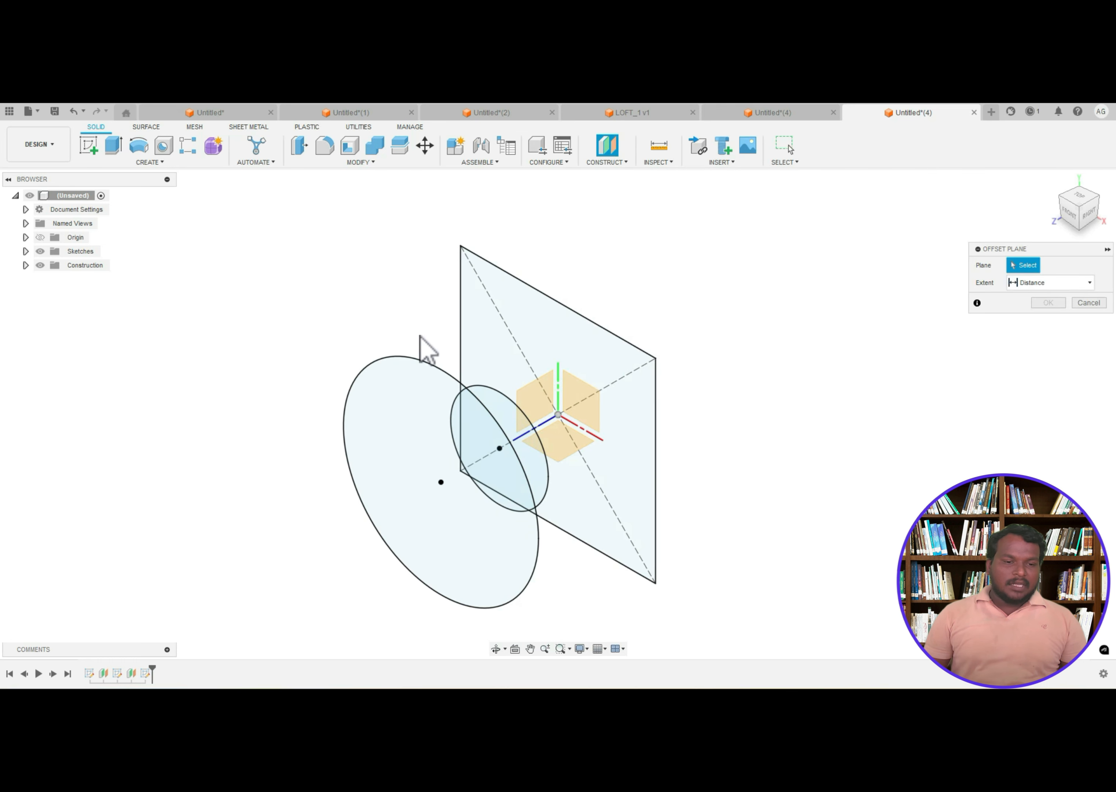
{"action": "left_click", "coordinate": [398, 393]}
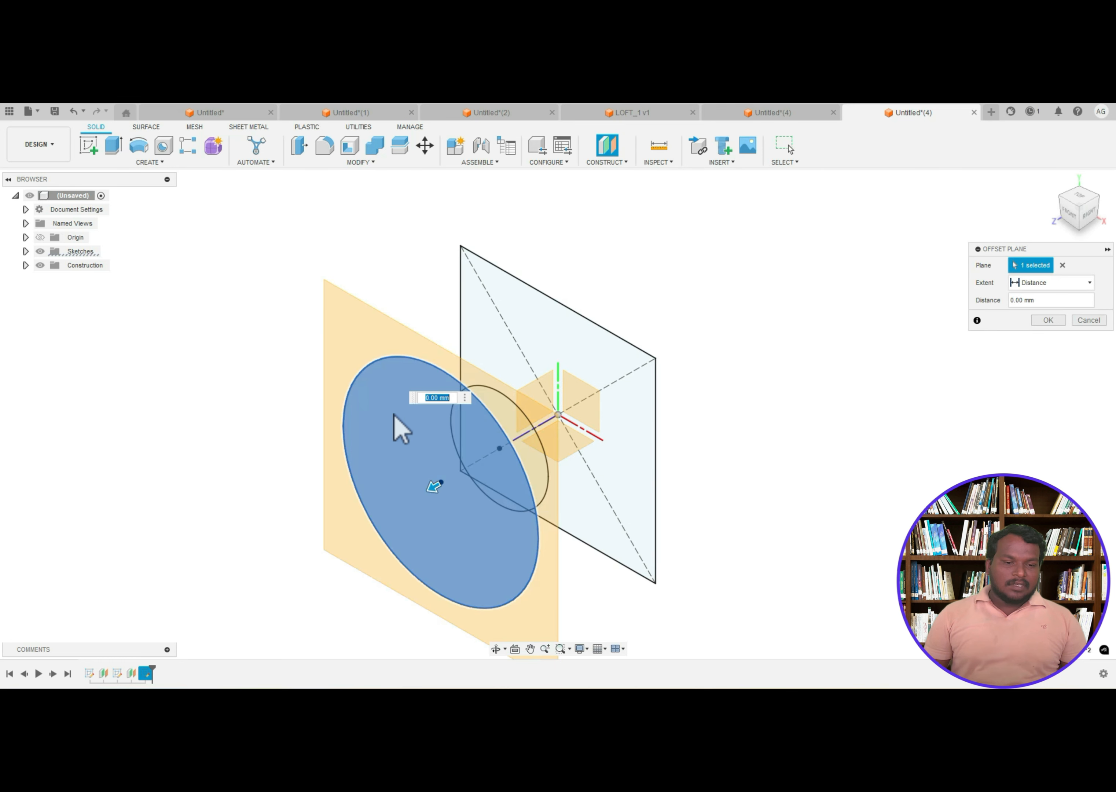
{"action": "left_click_drag", "start_coordinate": [431, 489], "coordinate": [429, 490]}
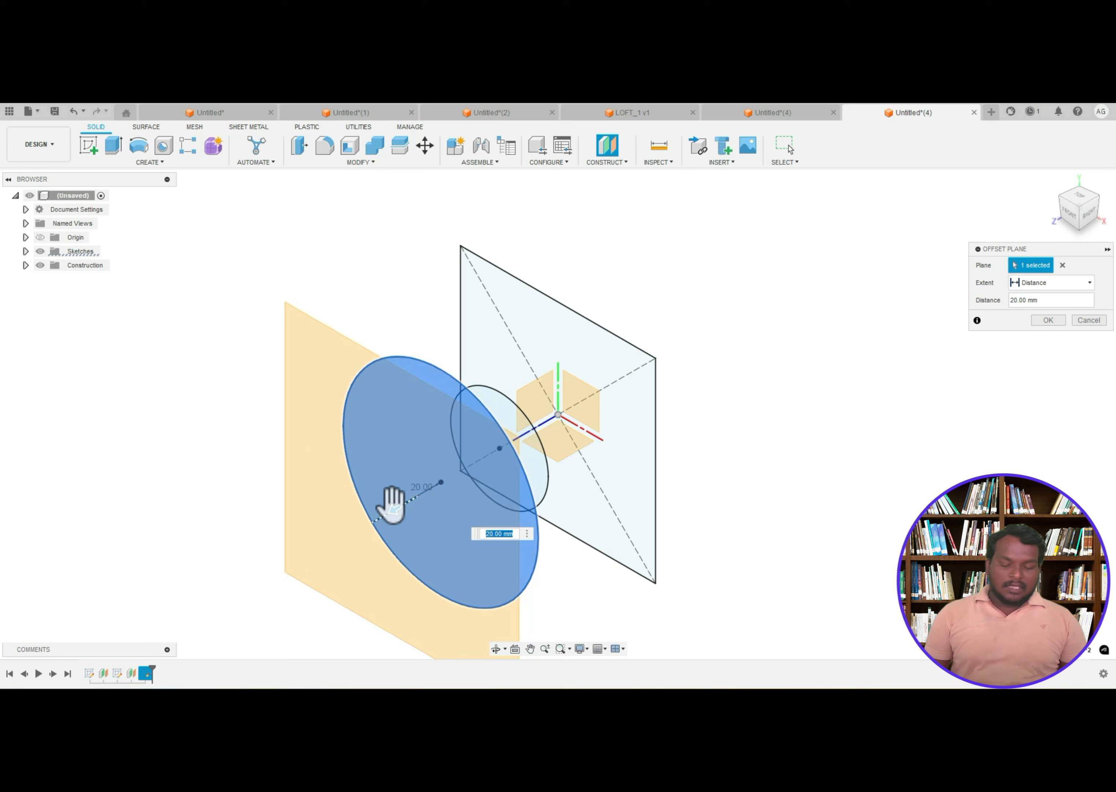
{"action": "type", "text": "30"}
{"action": "key", "text": "Return"}
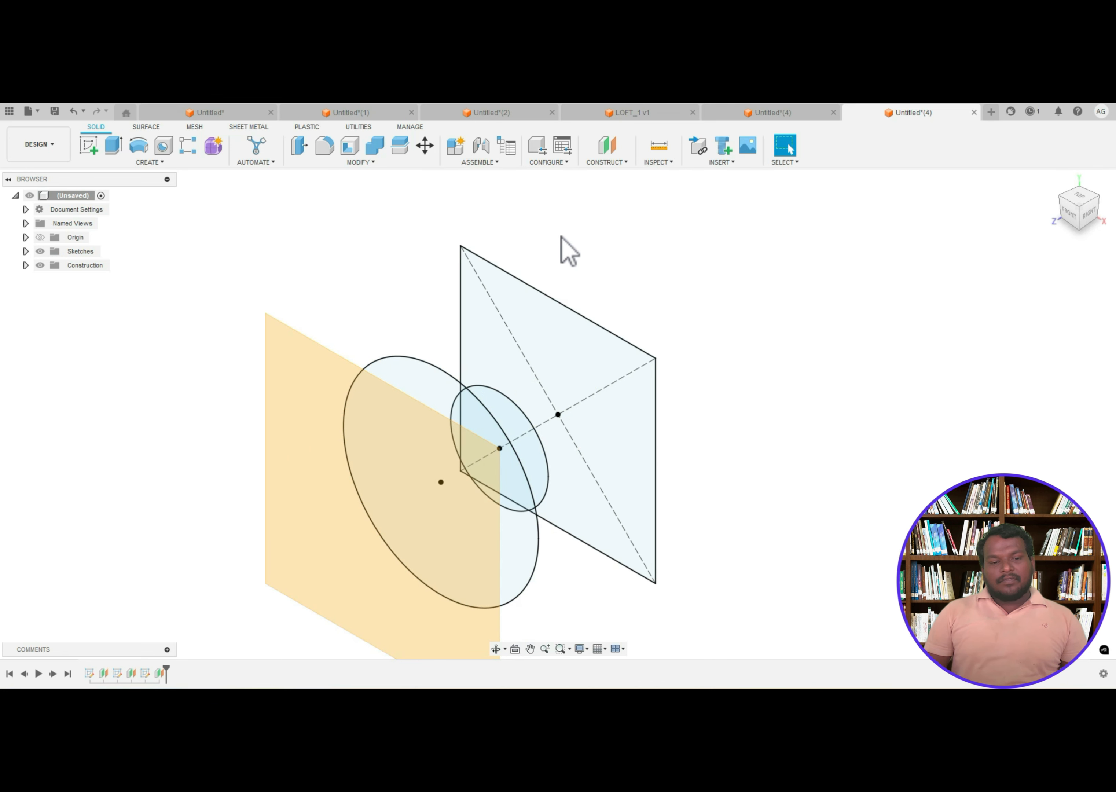
- Sketch another 100 mm diameter circle centered on the origin on the frontmost offset plane and finish the sketch
{"action": "left_click", "coordinate": [88, 146]}
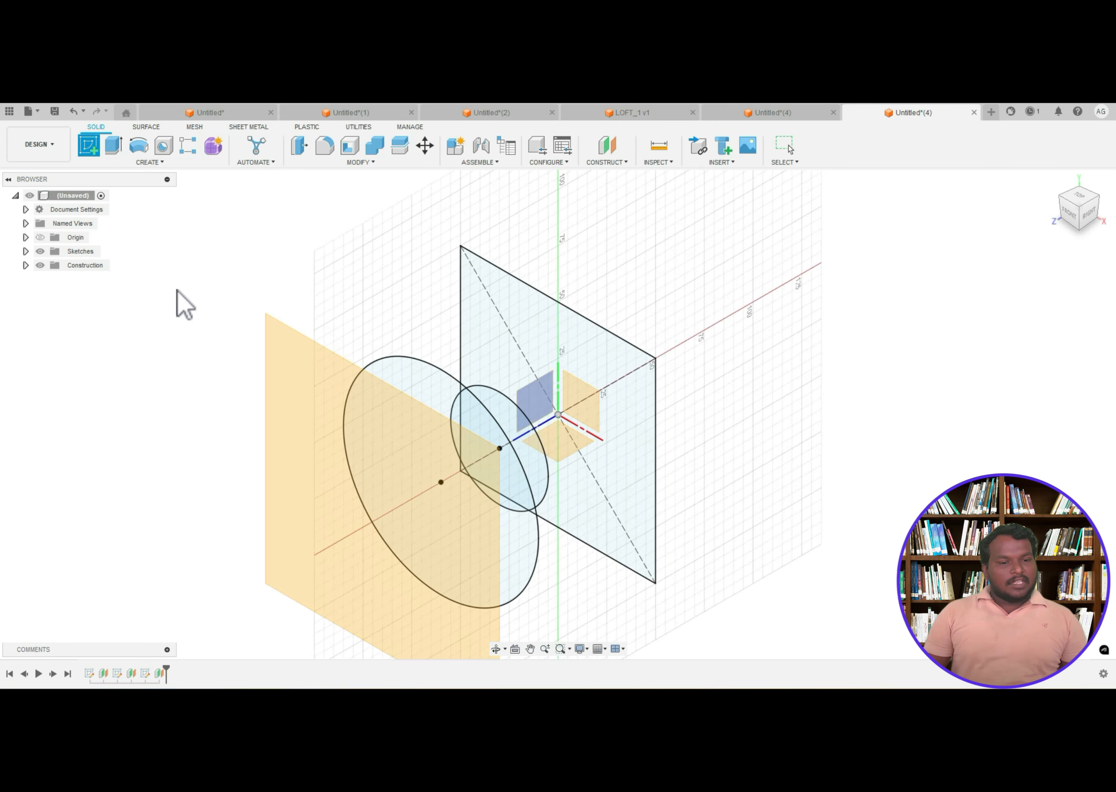
{"action": "left_click", "coordinate": [283, 371]}
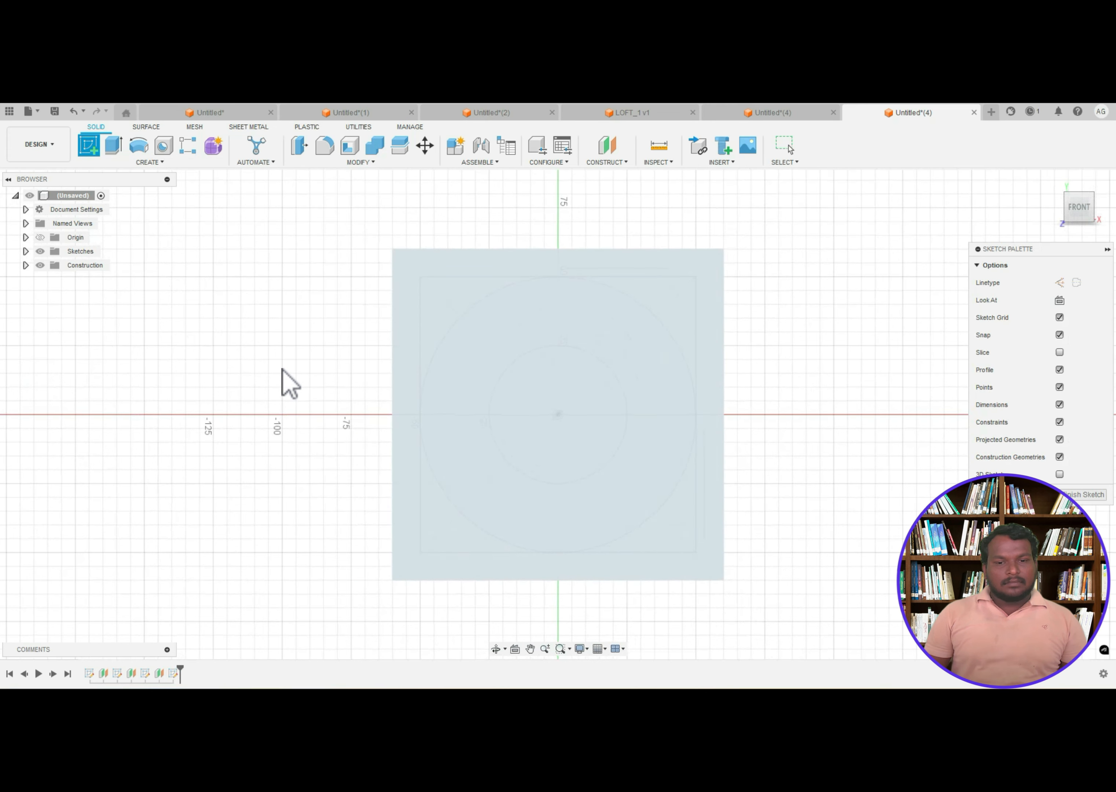
{"action": "left_click", "coordinate": [144, 158]}
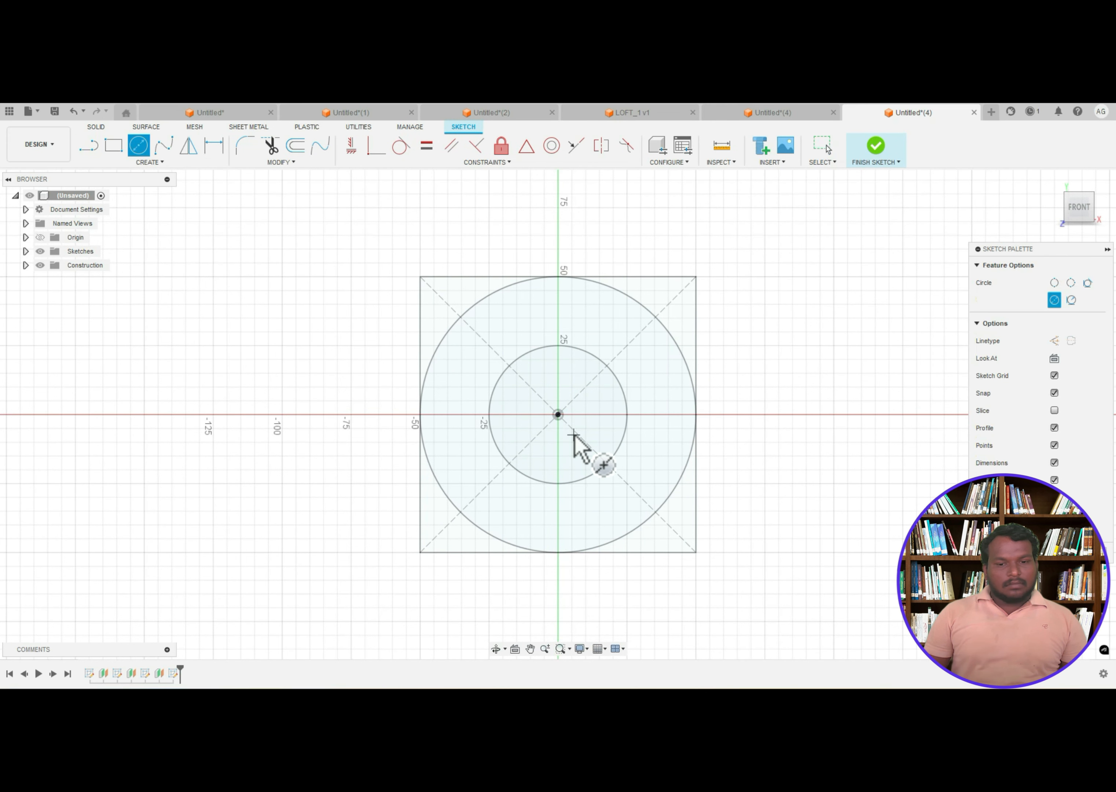
{"action": "left_click", "coordinate": [557, 414]}
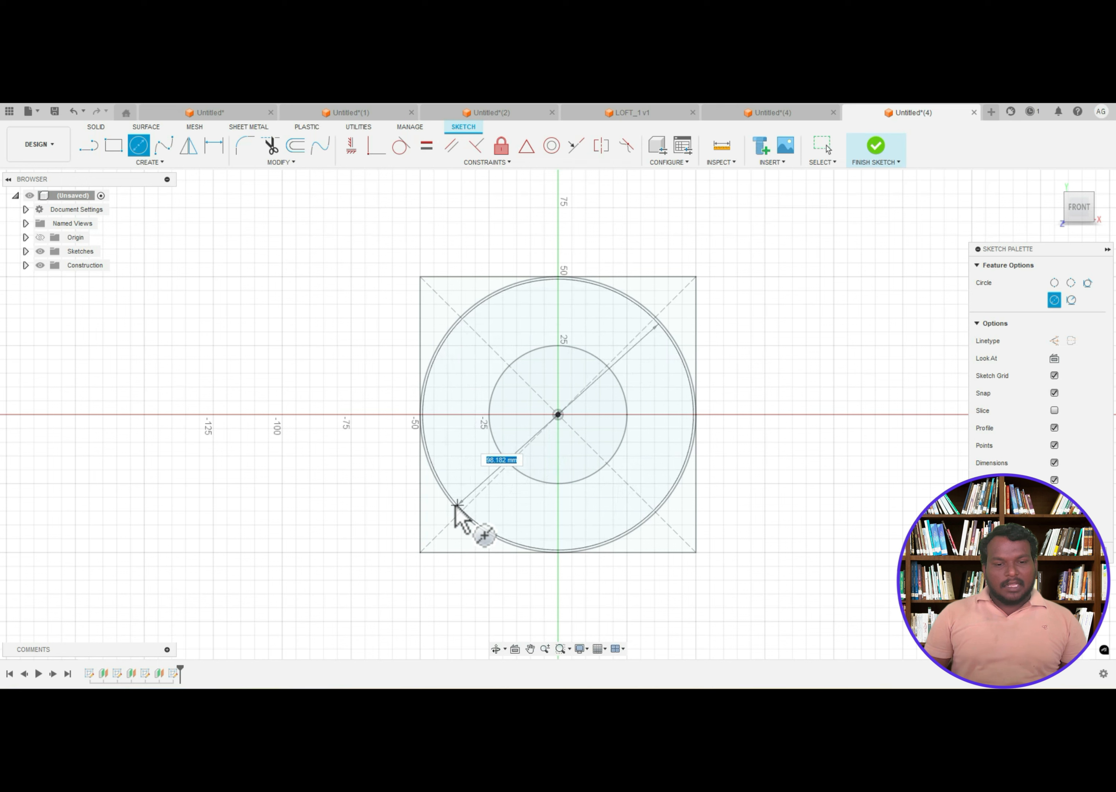
{"action": "type", "text": "100"}
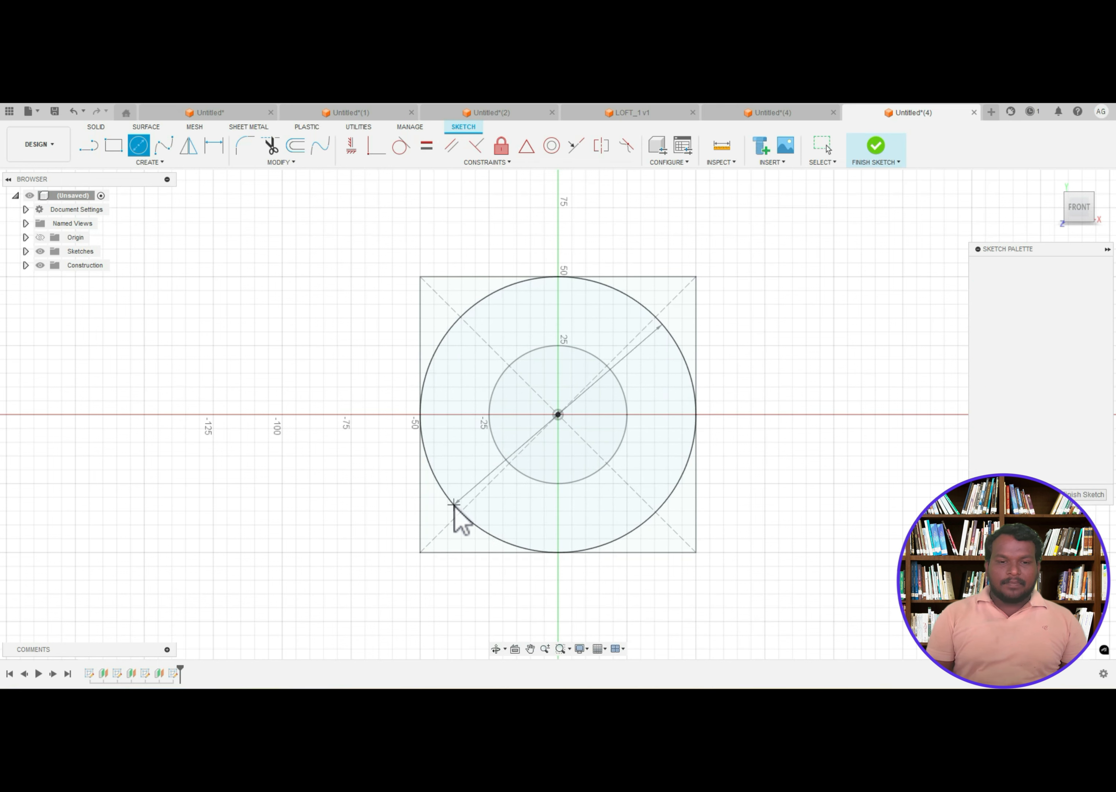
{"action": "key", "text": "Return"}
{"action": "left_click", "coordinate": [876, 147]}
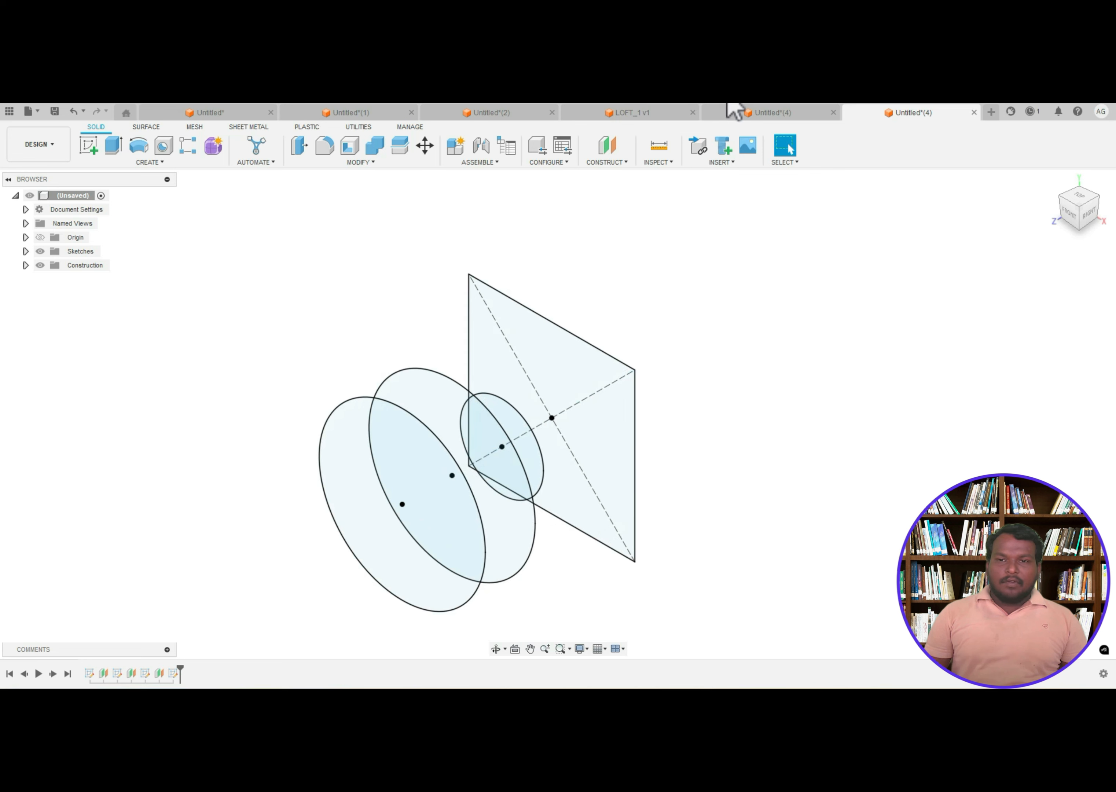
- Look at the finished loft in the other unsaved design and return to the four-profile design
{"action": "left_click", "coordinate": [760, 116]}
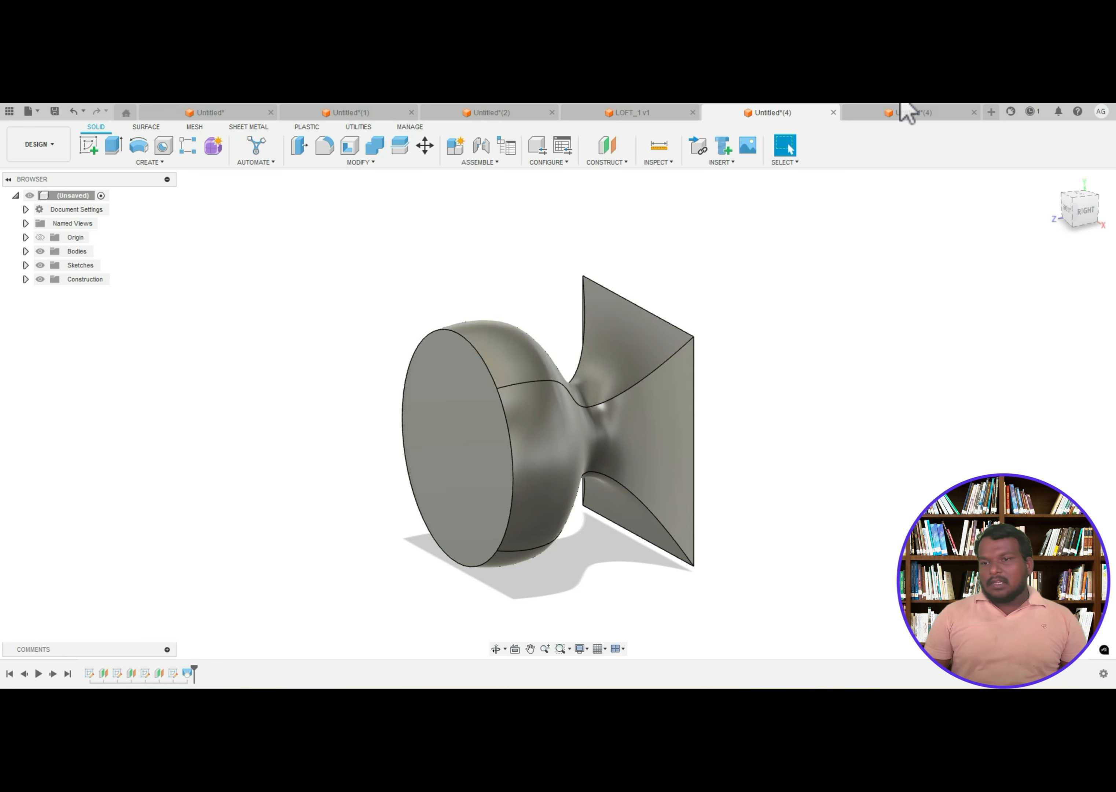
{"action": "left_click", "coordinate": [907, 115]}
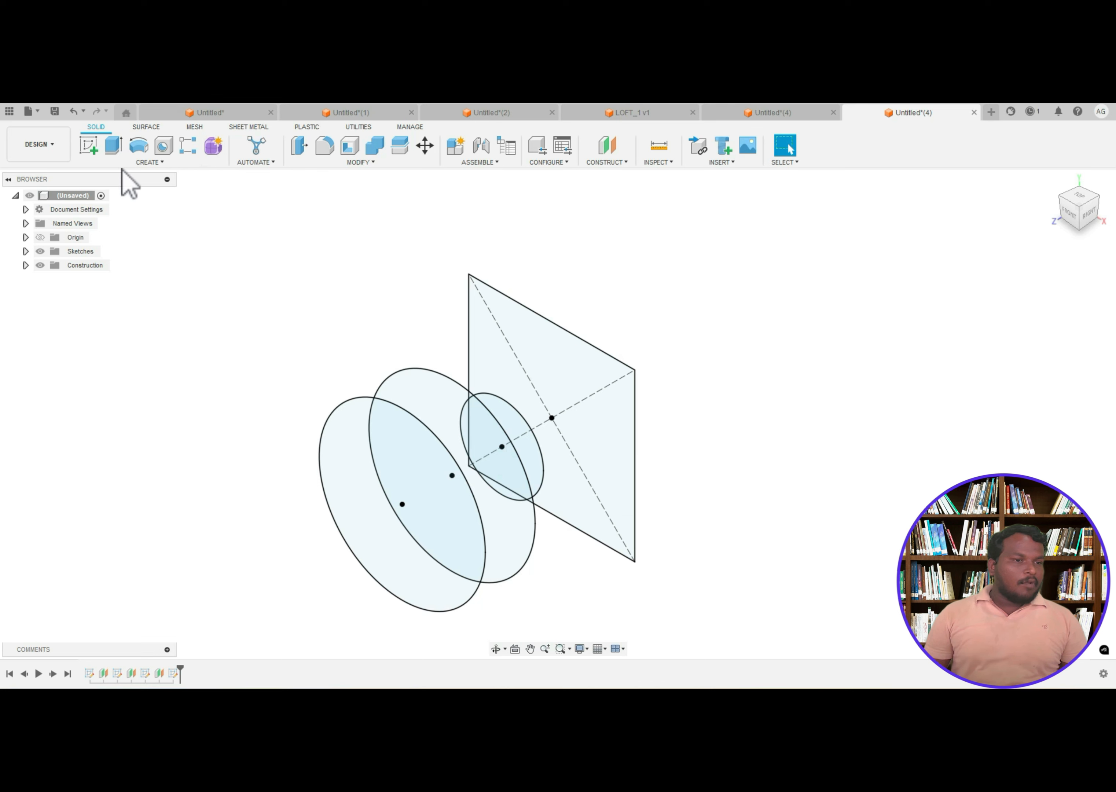
- Start a Loft with the 100 mm square as its first profile
{"action": "left_click", "coordinate": [148, 163]}
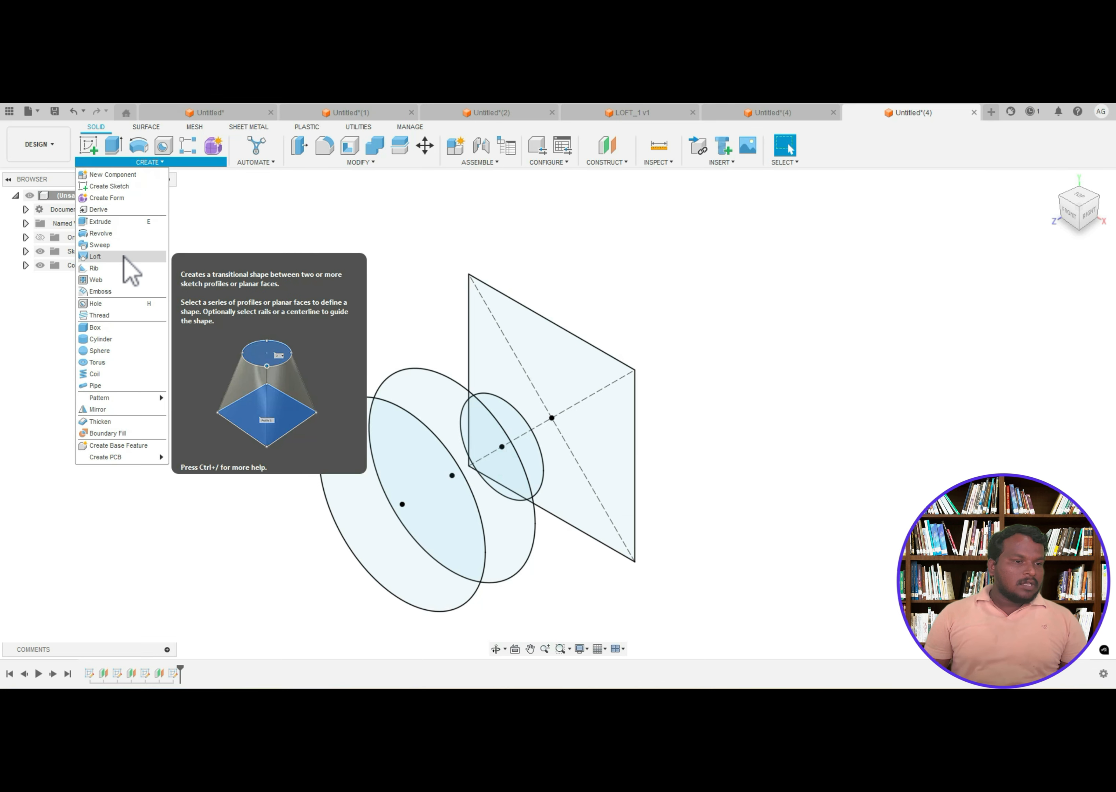
{"action": "left_click", "coordinate": [129, 270]}
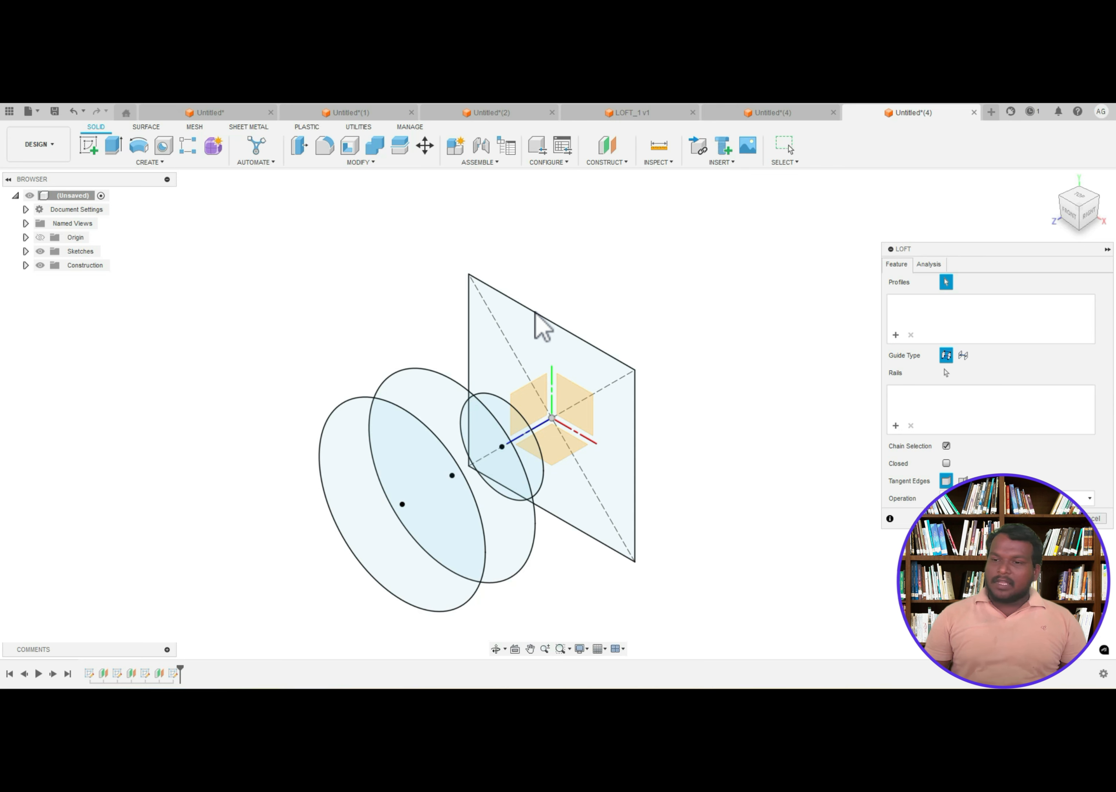
{"action": "left_click", "coordinate": [554, 341]}
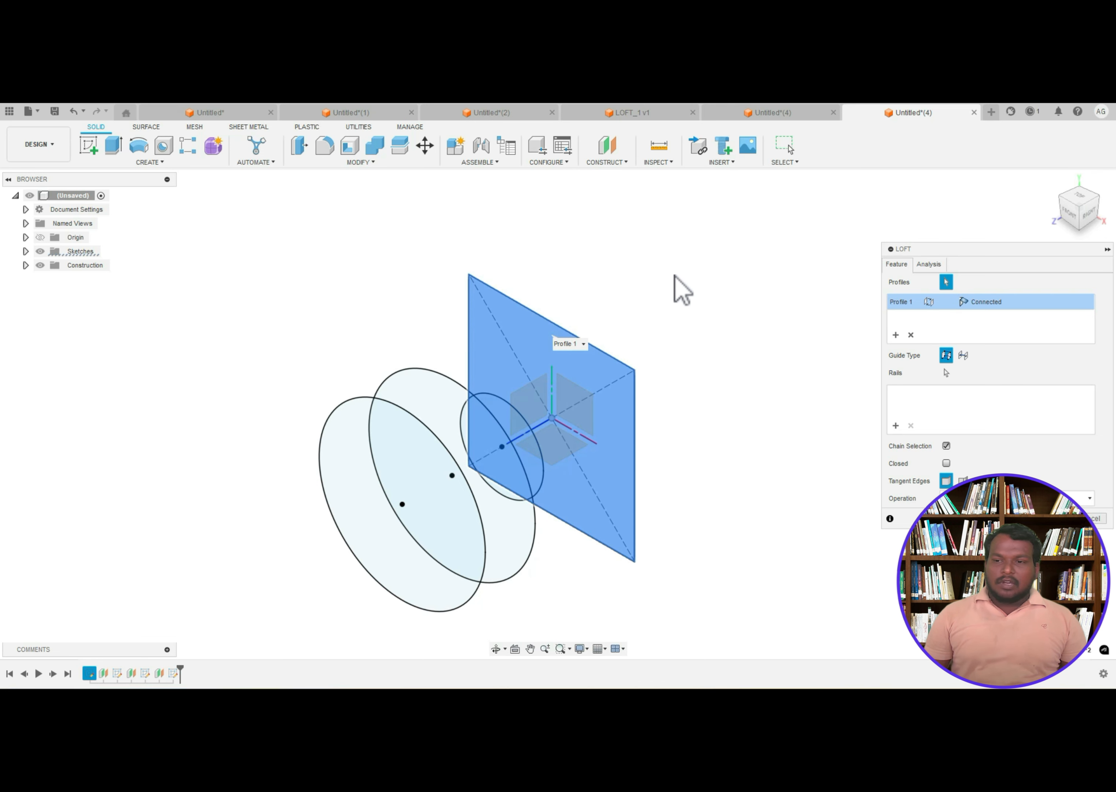
{"action": "scroll", "coordinate": [670, 305], "scroll_direction": "up", "scroll_amount": 1}
{"action": "scroll", "coordinate": [490, 509], "scroll_direction": "down", "scroll_amount": 5}
{"action": "scroll", "coordinate": [501, 574], "scroll_direction": "up", "scroll_amount": 6}
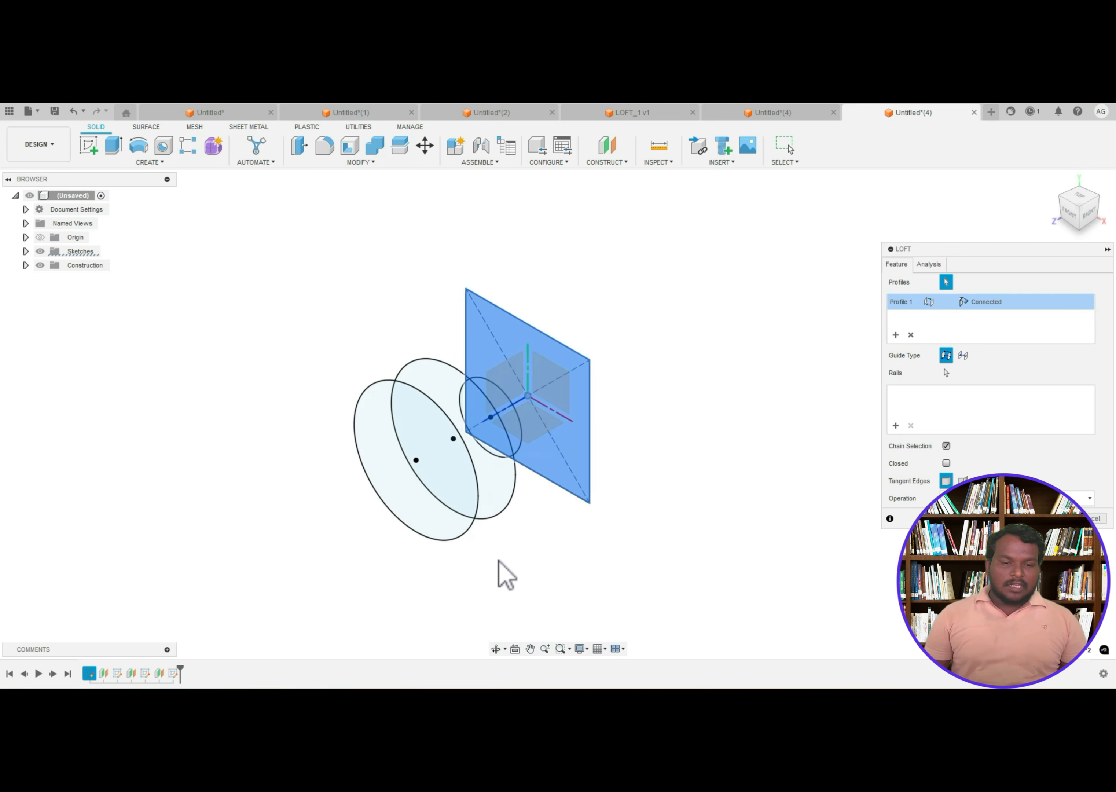
{"action": "scroll", "coordinate": [463, 507], "scroll_direction": "down", "scroll_amount": 2}
{"action": "scroll", "coordinate": [424, 281], "scroll_direction": "down", "scroll_amount": 1}
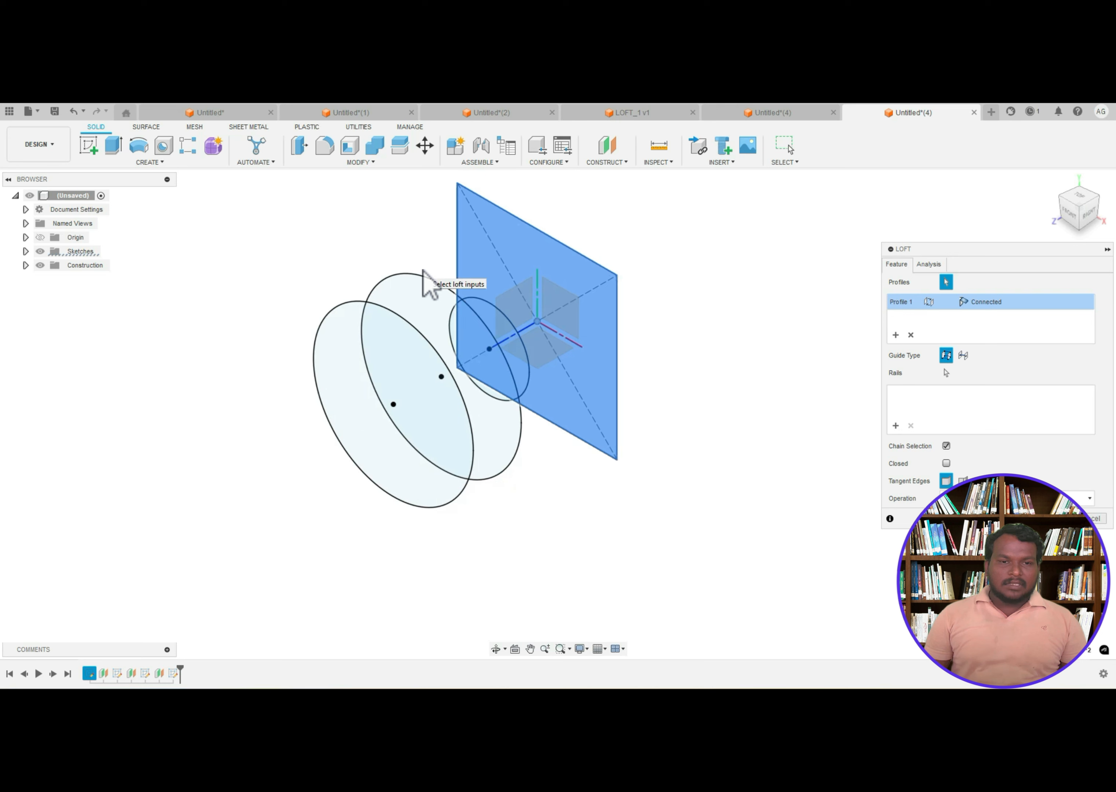
{"action": "left_click", "coordinate": [517, 332]}
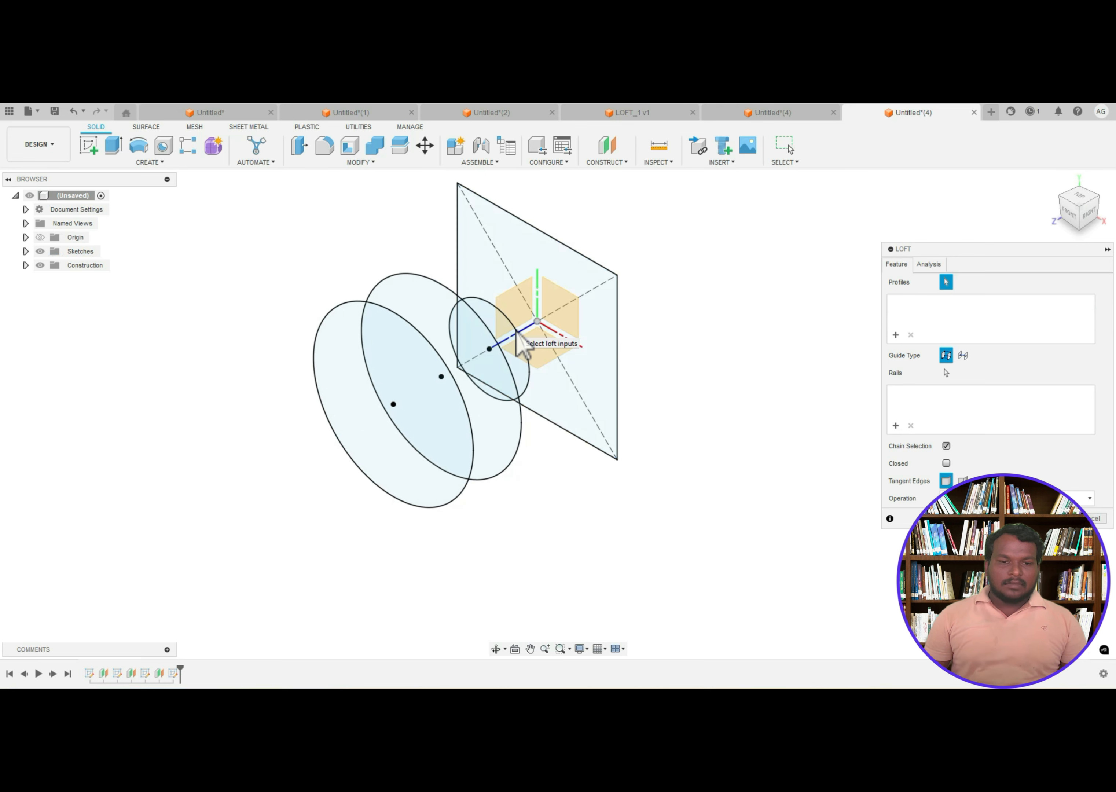
{"action": "left_click", "coordinate": [549, 251]}
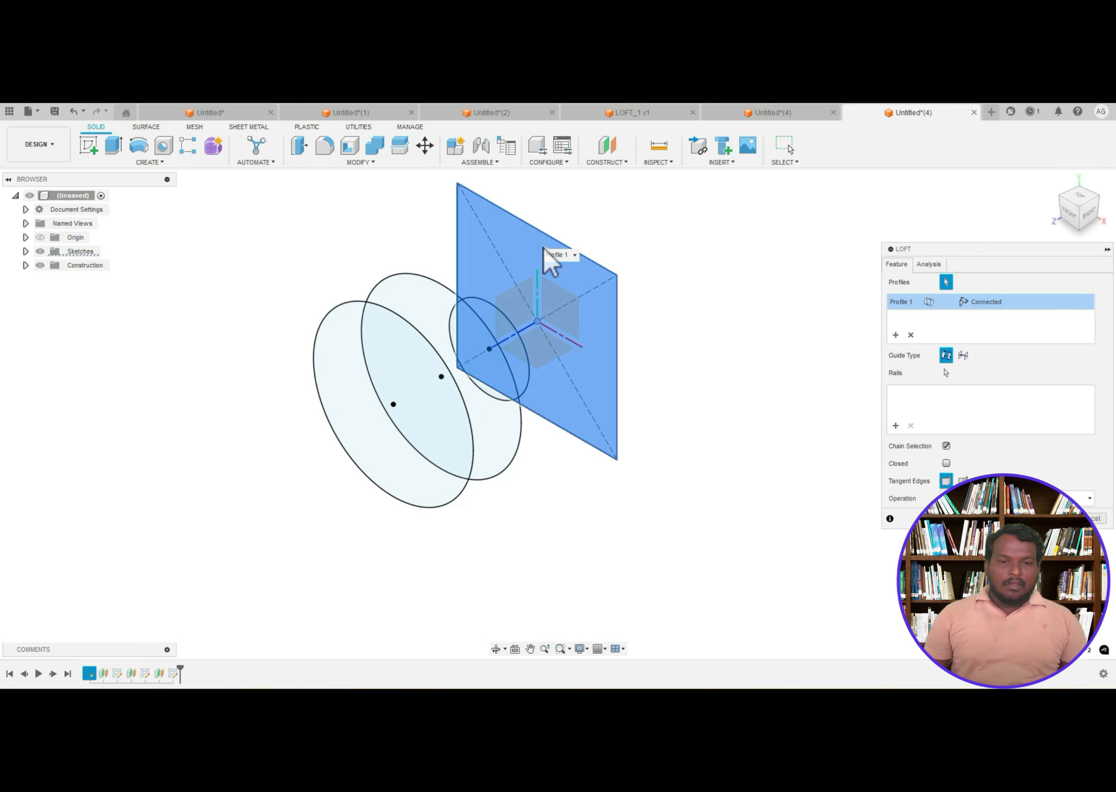
- Add the 50 mm circle as the loft's second profile and set its end condition to Direction
{"action": "left_click", "coordinate": [496, 315]}
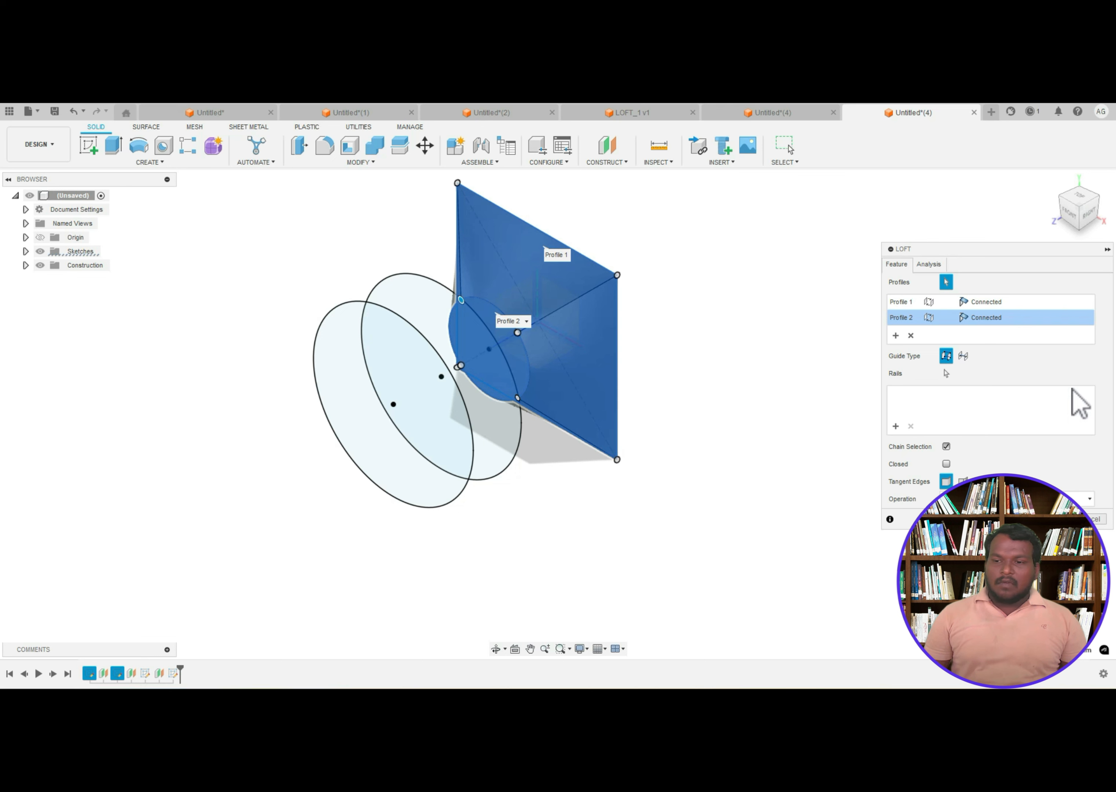
{"action": "left_click", "coordinate": [988, 316]}
{"action": "left_click", "coordinate": [985, 347]}
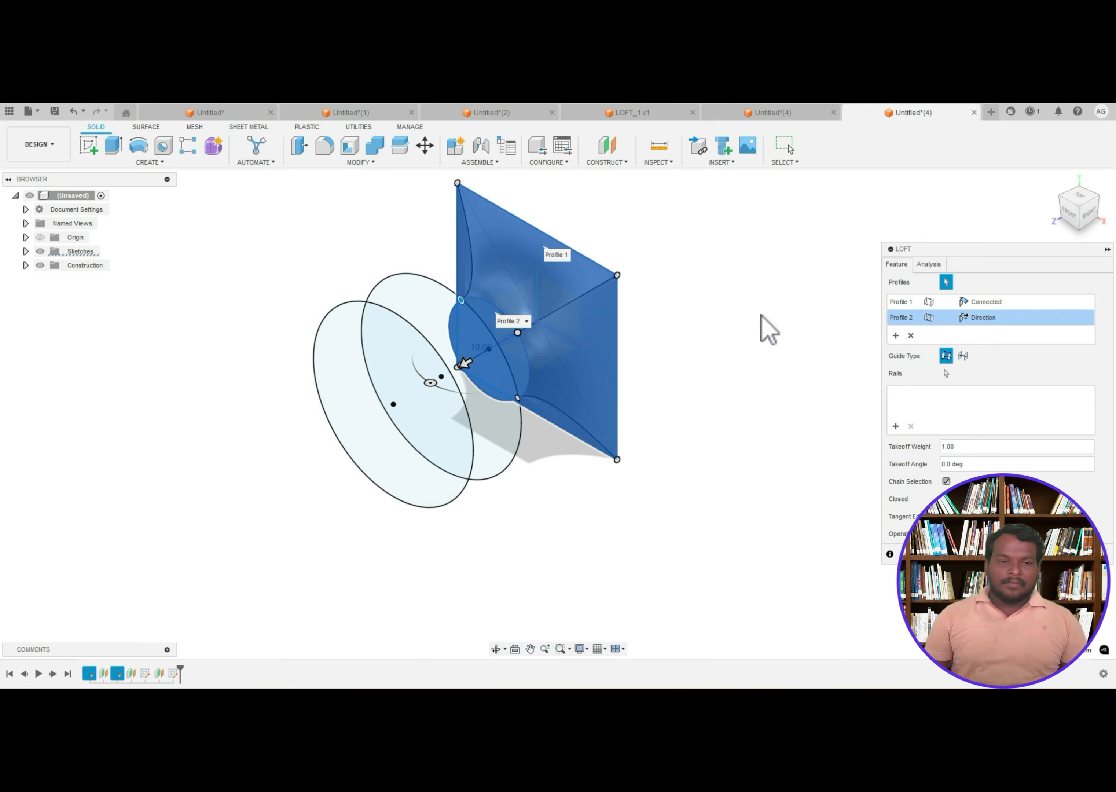
- Add the middle 100 mm circle as the loft's third profile, try its Direction condition, and reselect the circle
{"action": "left_click", "coordinate": [433, 283]}
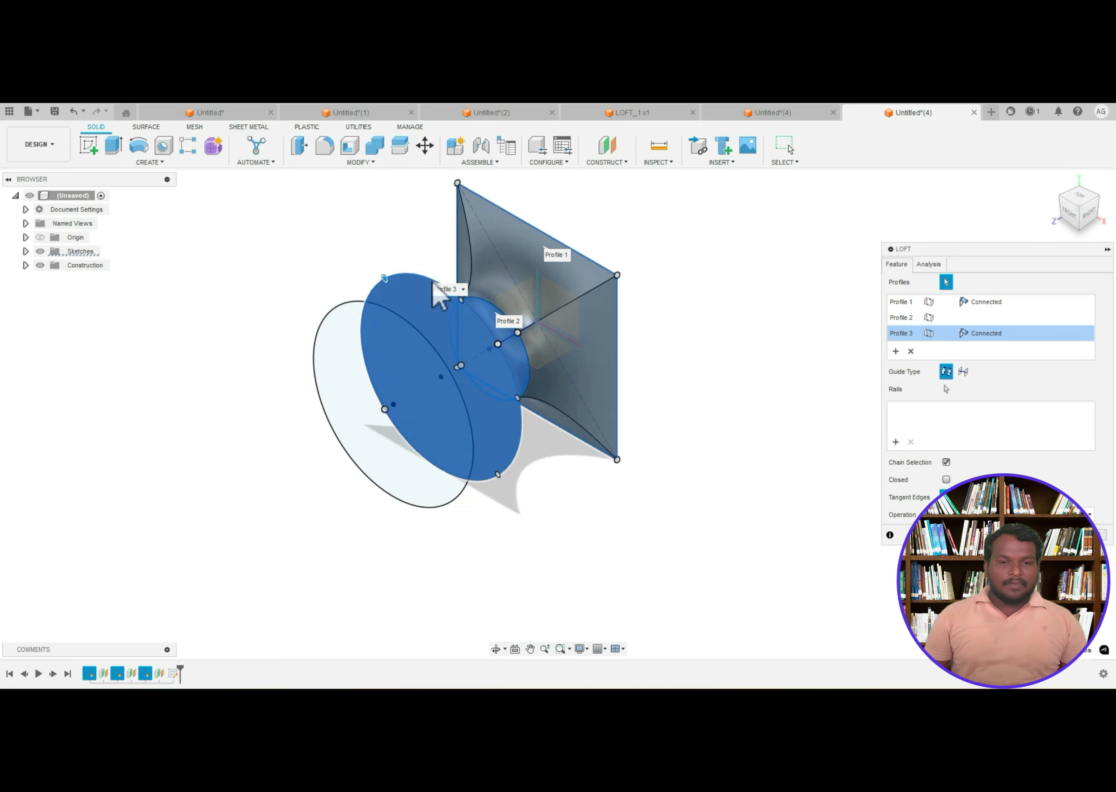
{"action": "left_click", "coordinate": [984, 333]}
{"action": "left_click", "coordinate": [988, 362]}
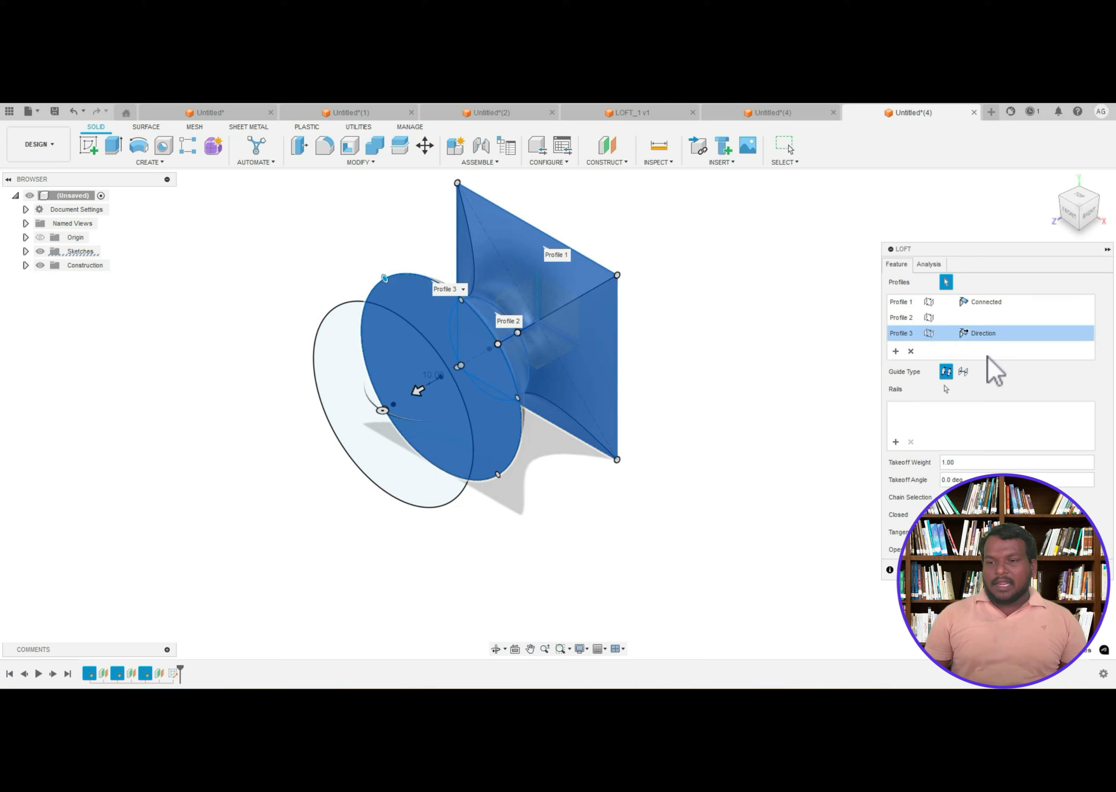
{"action": "left_click", "coordinate": [436, 357]}
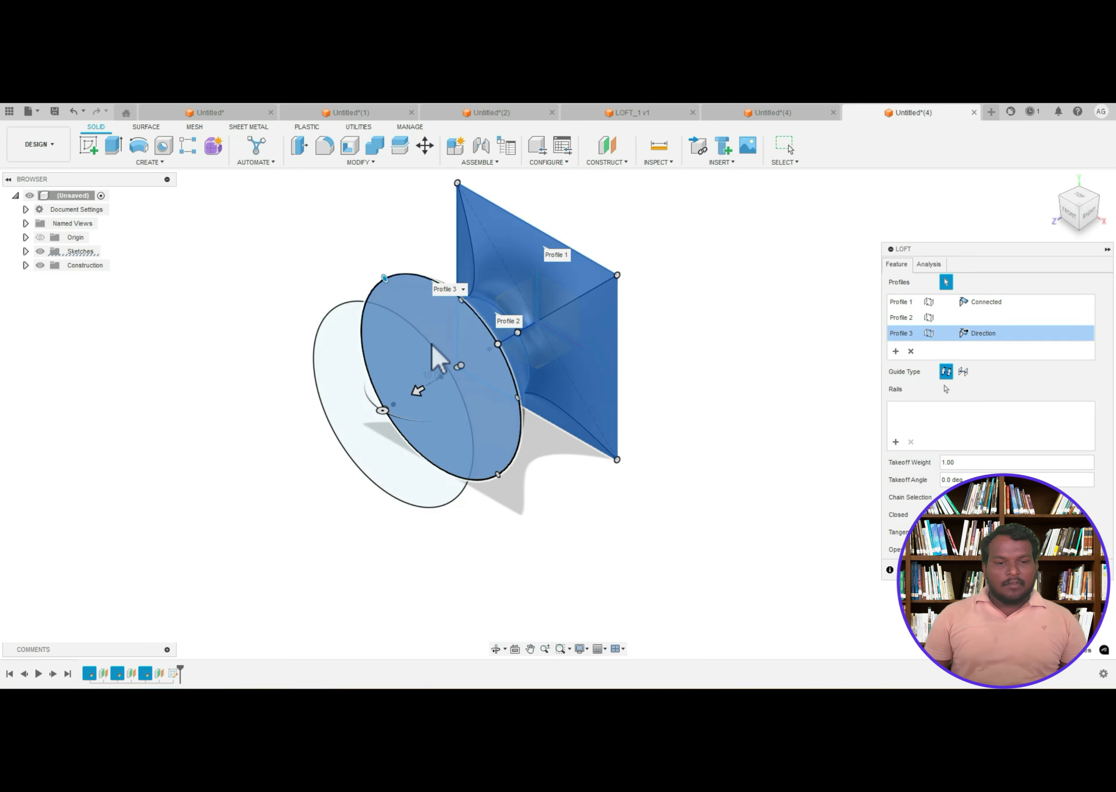
{"action": "left_click", "coordinate": [444, 320]}
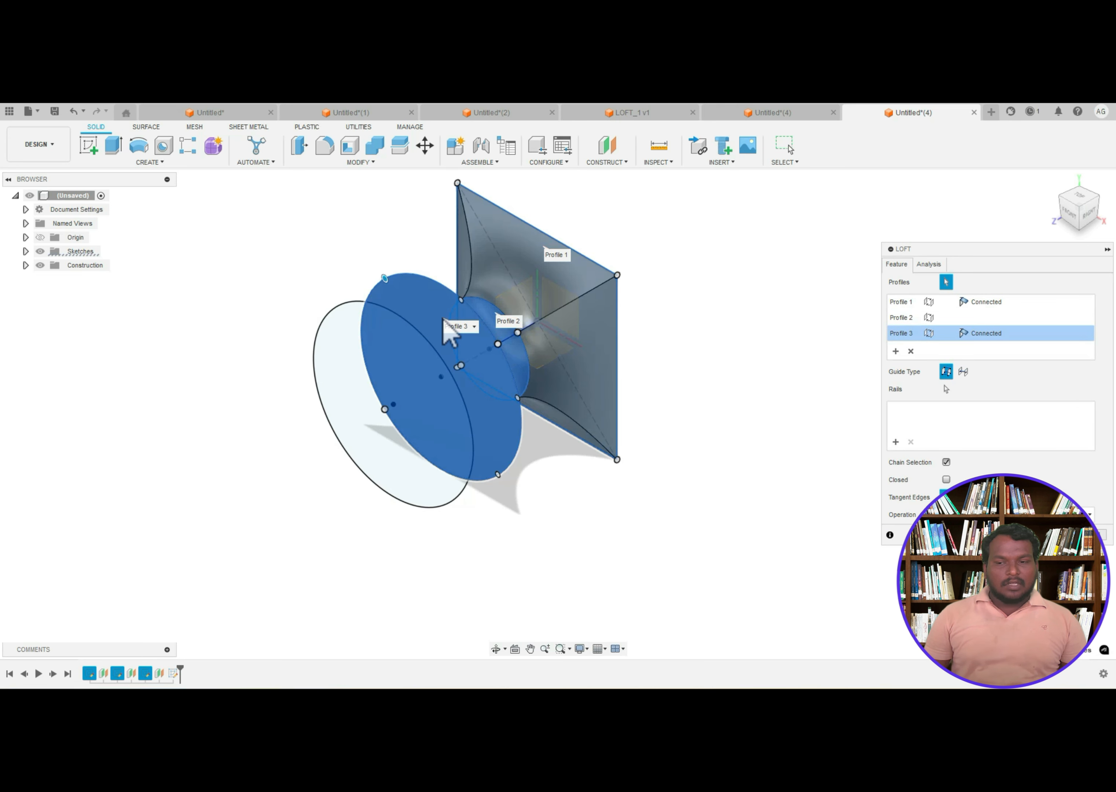
- Set the third profile's end condition to Direction and add the outermost circle as the loft's fourth profile
{"action": "left_click", "coordinate": [984, 333]}
{"action": "left_click", "coordinate": [988, 363]}
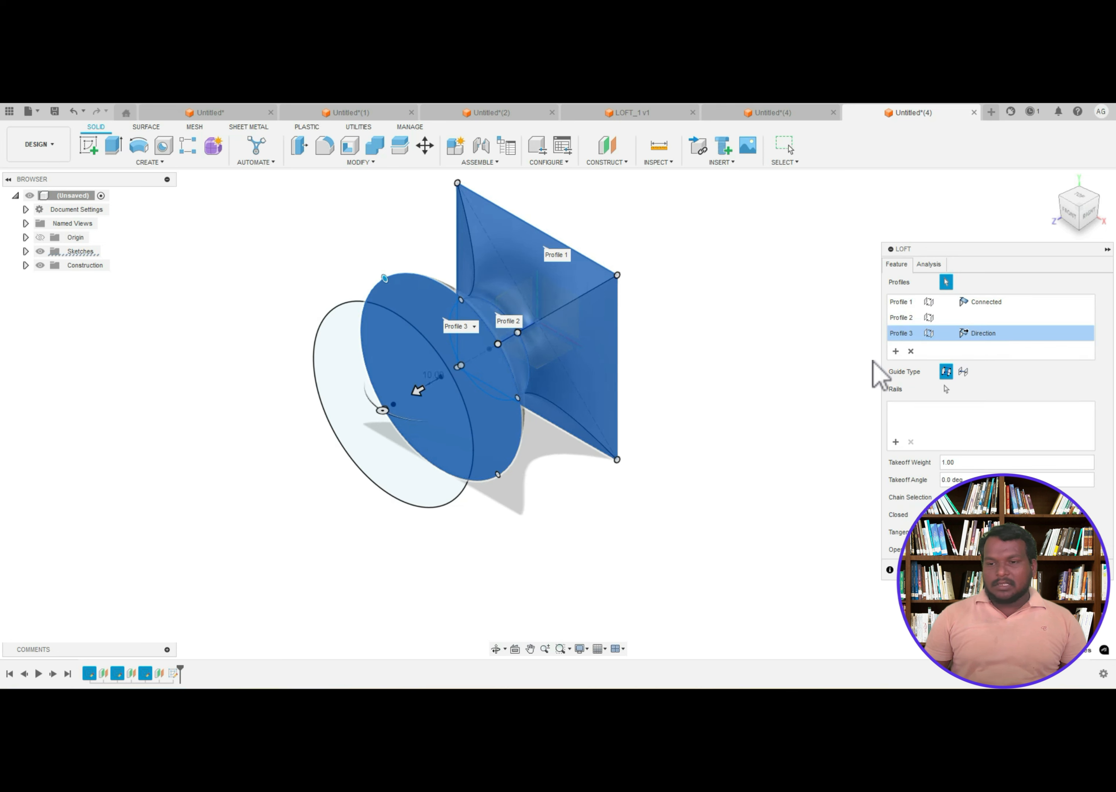
{"action": "left_click", "coordinate": [387, 369]}
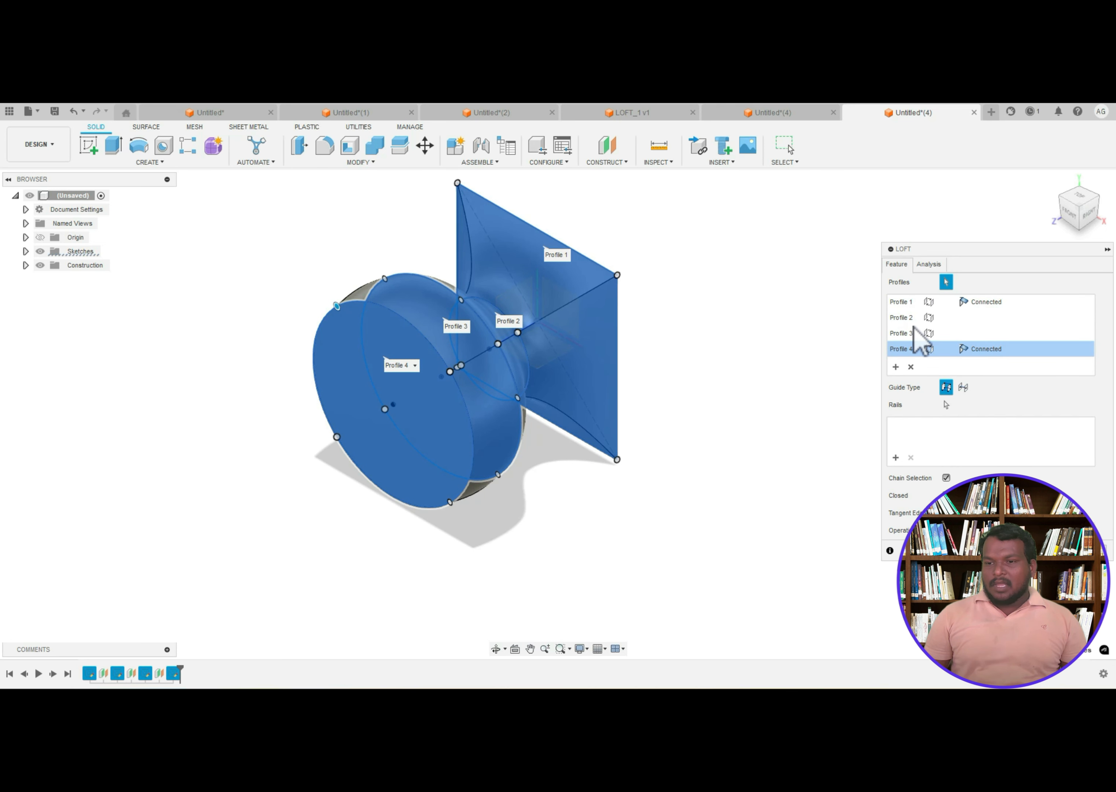
- Preview zebra stripes on the four-profile loft and create the solid body
{"action": "left_click", "coordinate": [928, 264]}
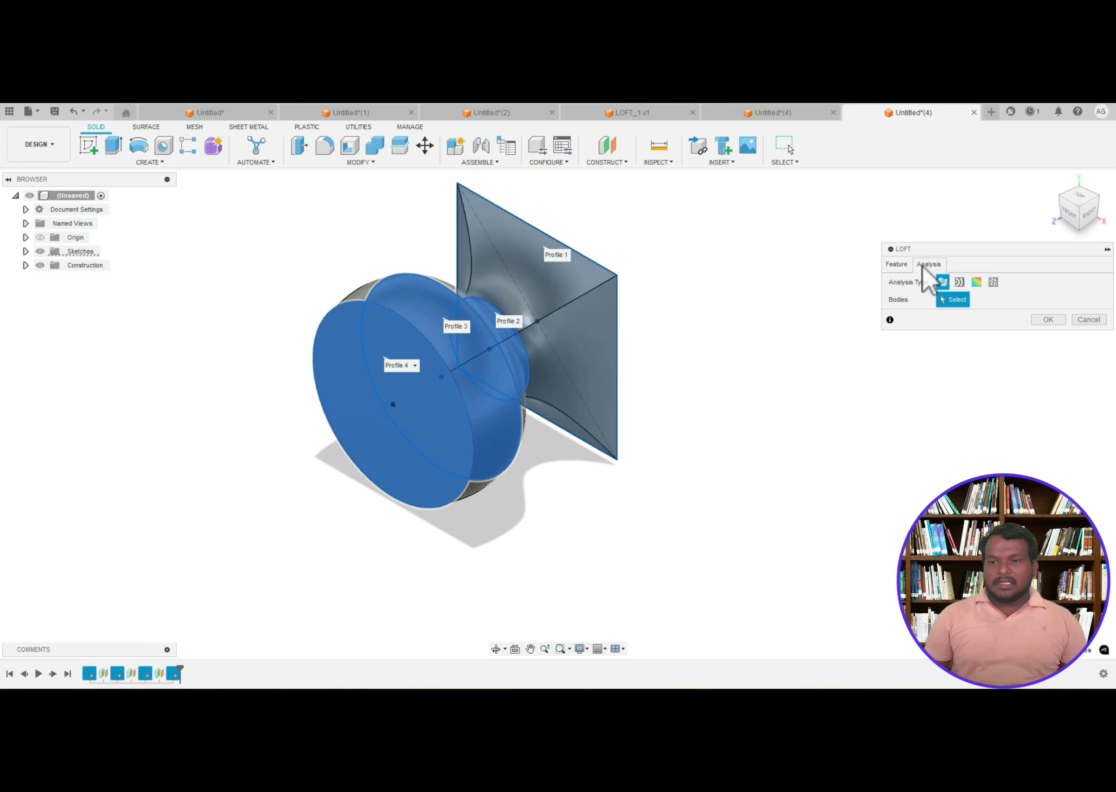
{"action": "left_click", "coordinate": [959, 282]}
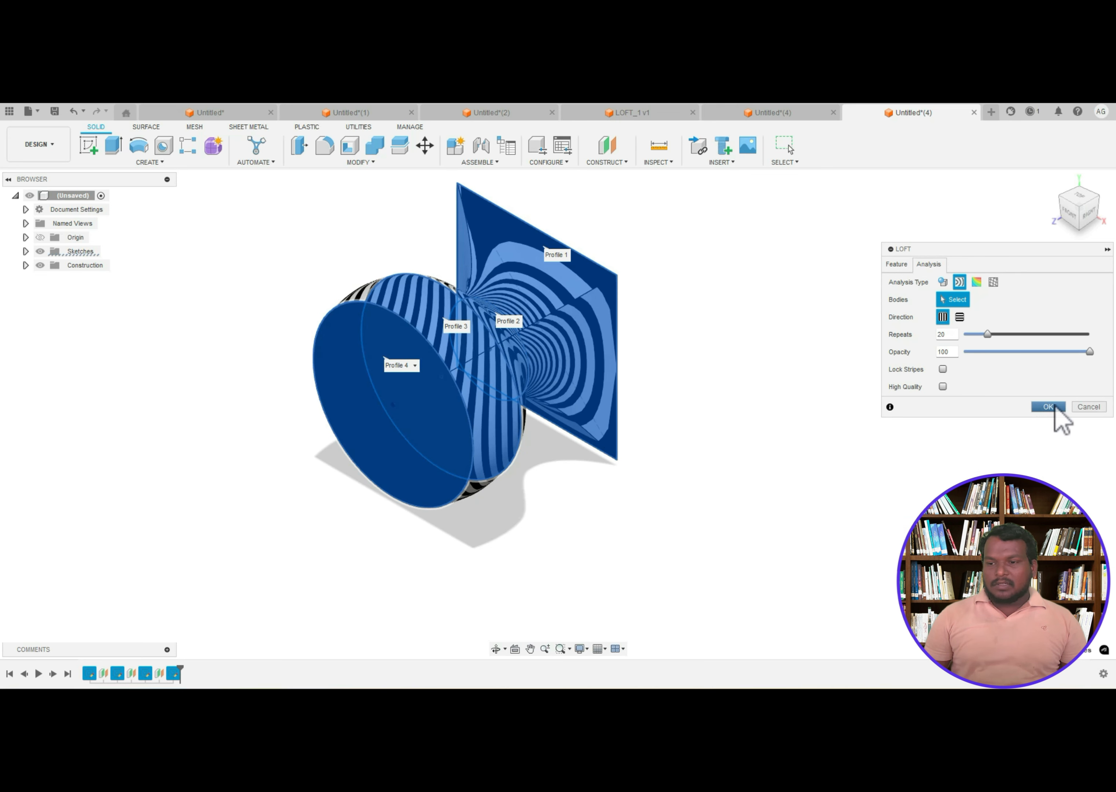
{"action": "left_click", "coordinate": [896, 264]}
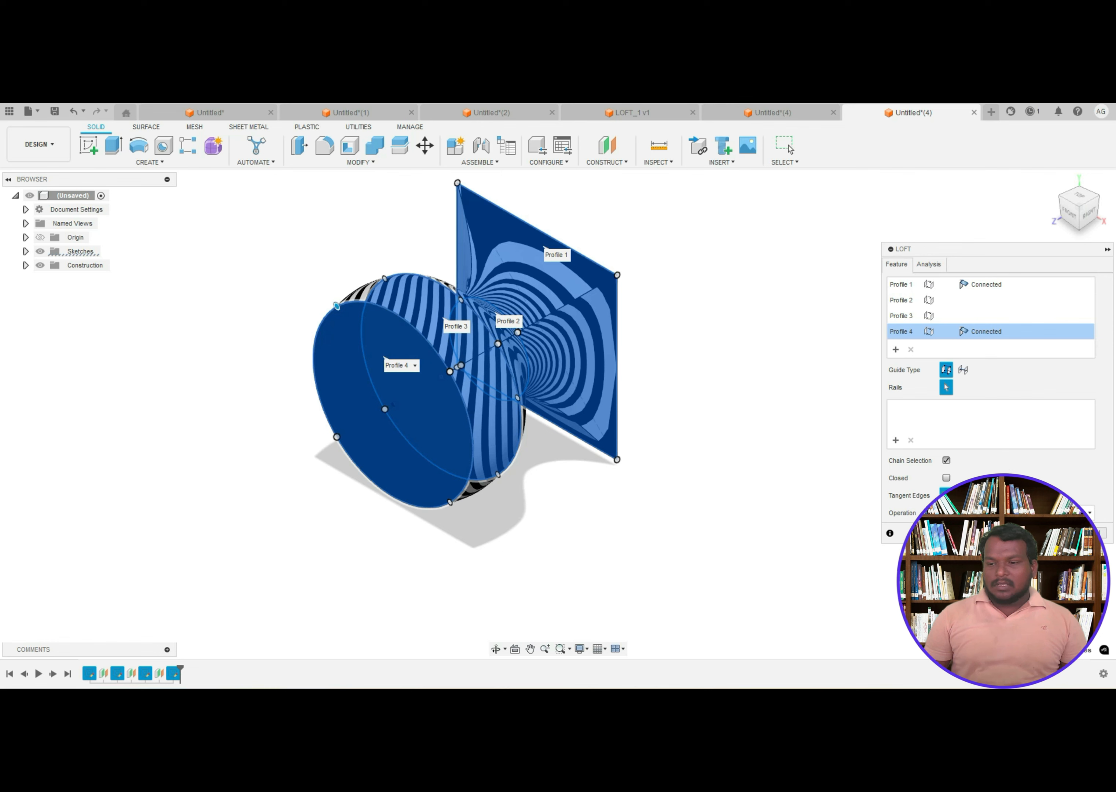
{"action": "left_click", "coordinate": [1055, 532]}
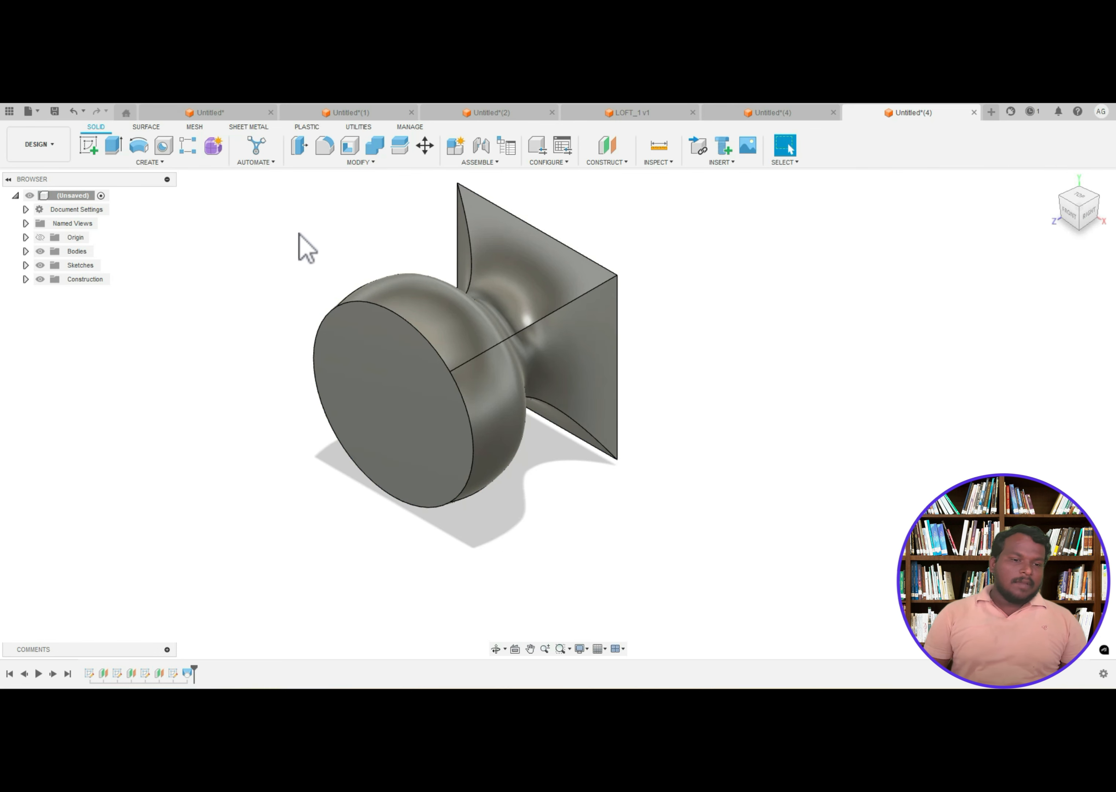
- Sketch a 95 mm diameter circle centred on the loft's flat circular end face
{"action": "scroll", "coordinate": [326, 273], "scroll_direction": "down", "scroll_amount": 2}
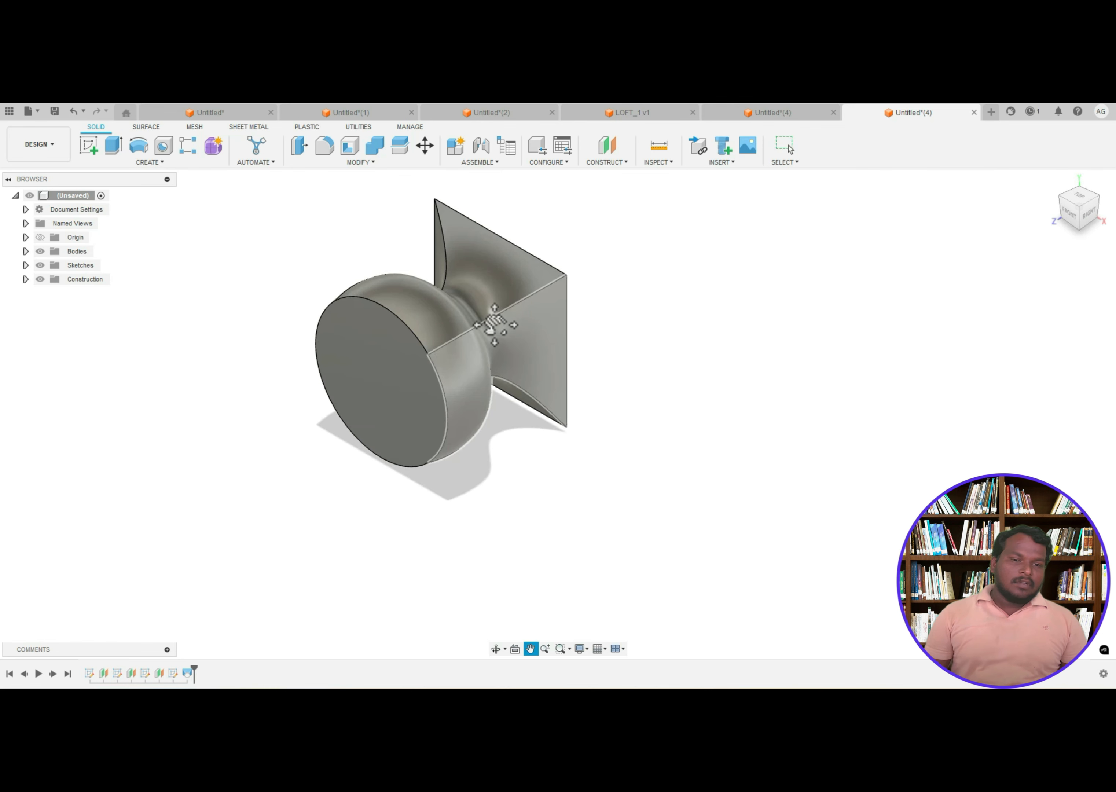
{"action": "middle_click_drag", "start_coordinate": [493, 319], "coordinate": [488, 373]}
{"action": "left_click", "coordinate": [90, 147]}
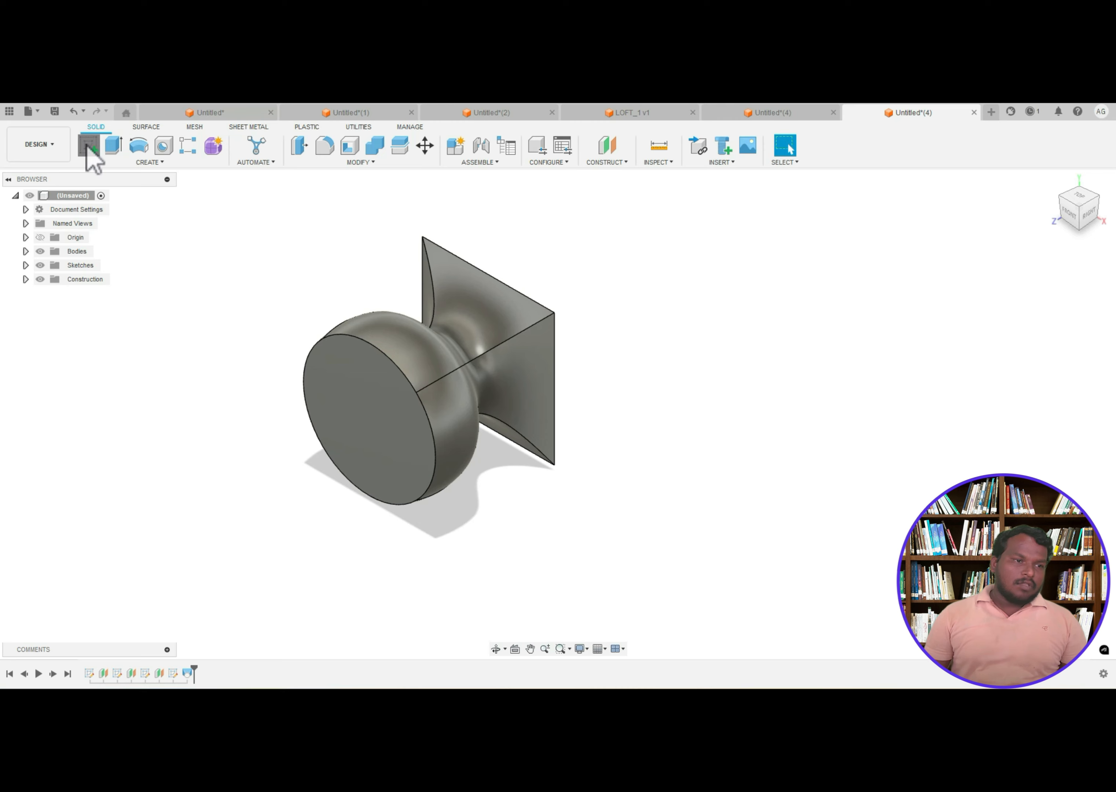
{"action": "left_click", "coordinate": [348, 371]}
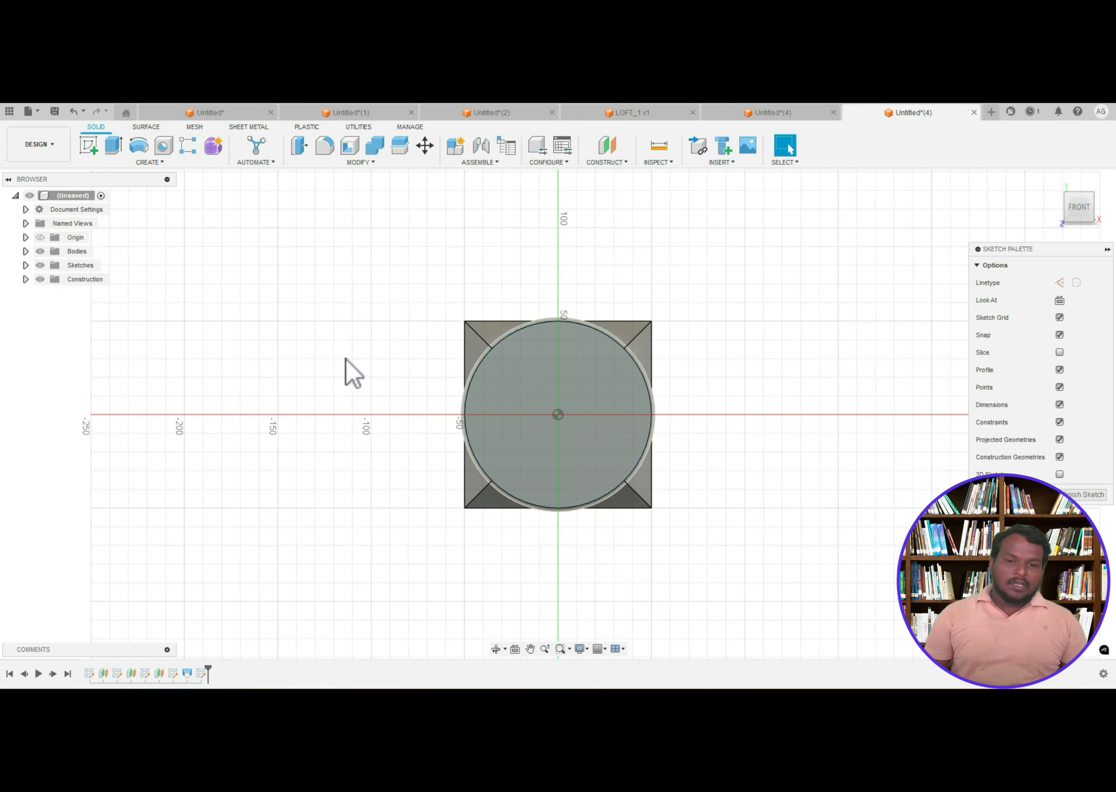
{"action": "left_click", "coordinate": [139, 146]}
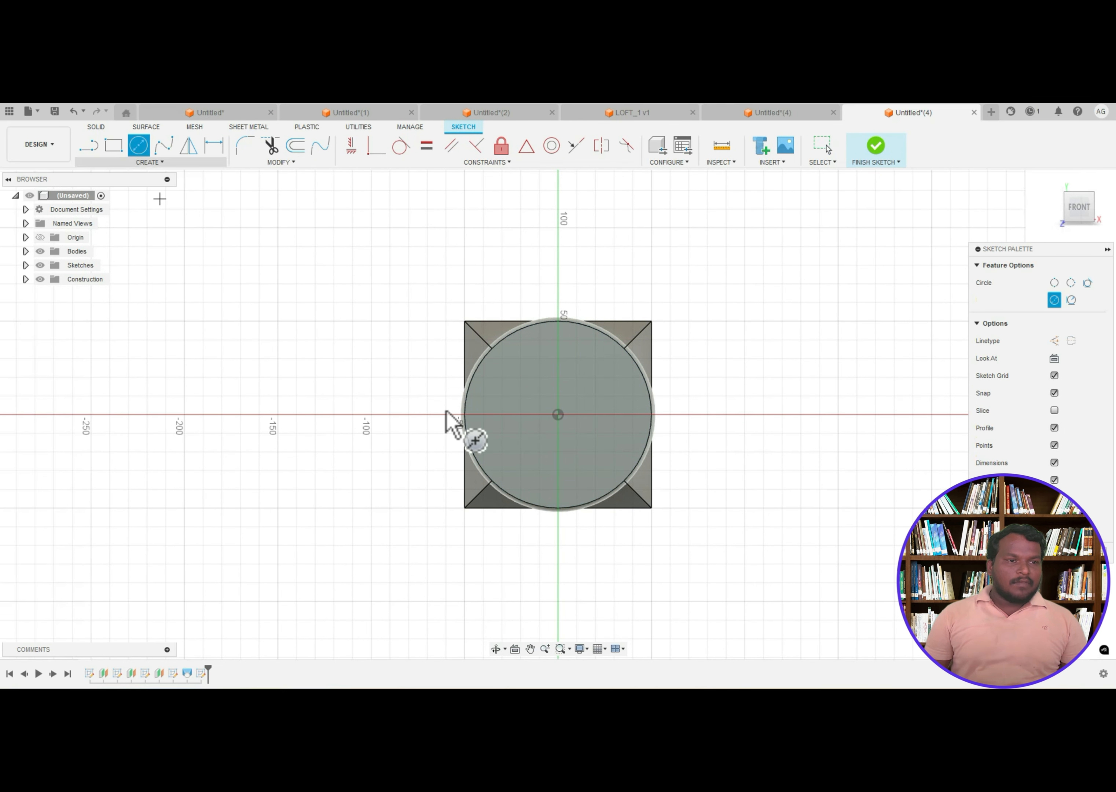
{"action": "left_click", "coordinate": [558, 415]}
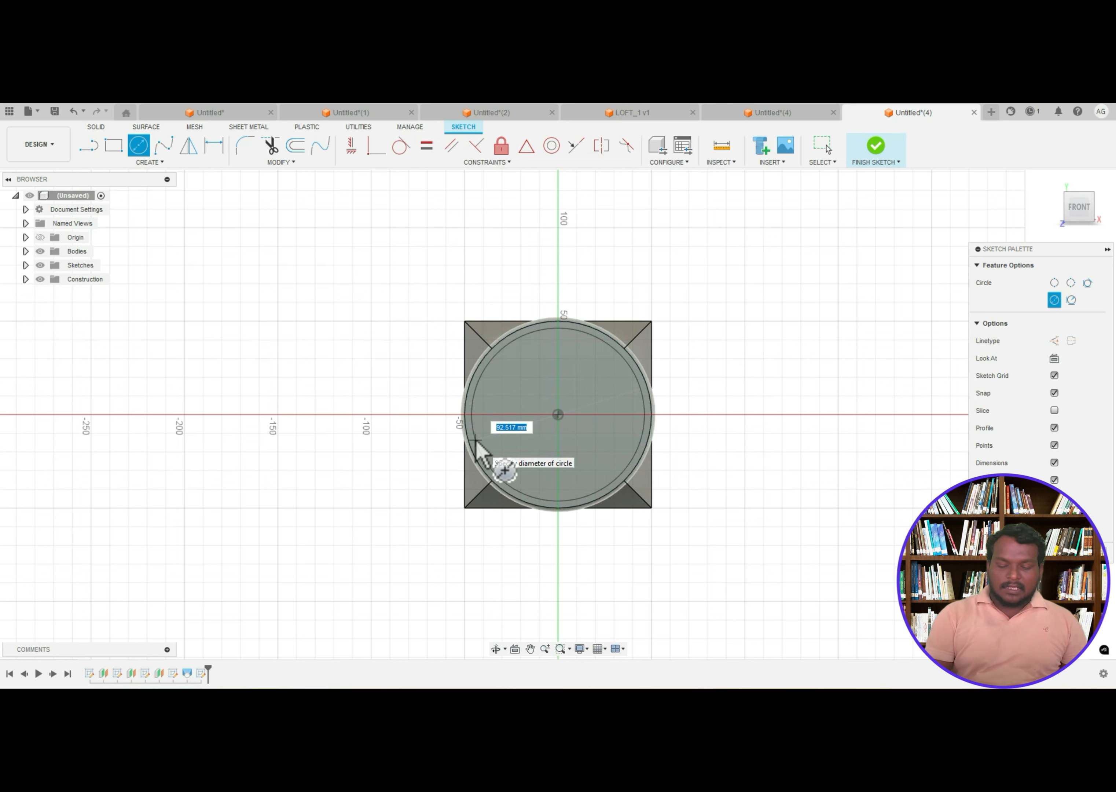
{"action": "type", "text": "95"}
{"action": "key", "text": "Return"}
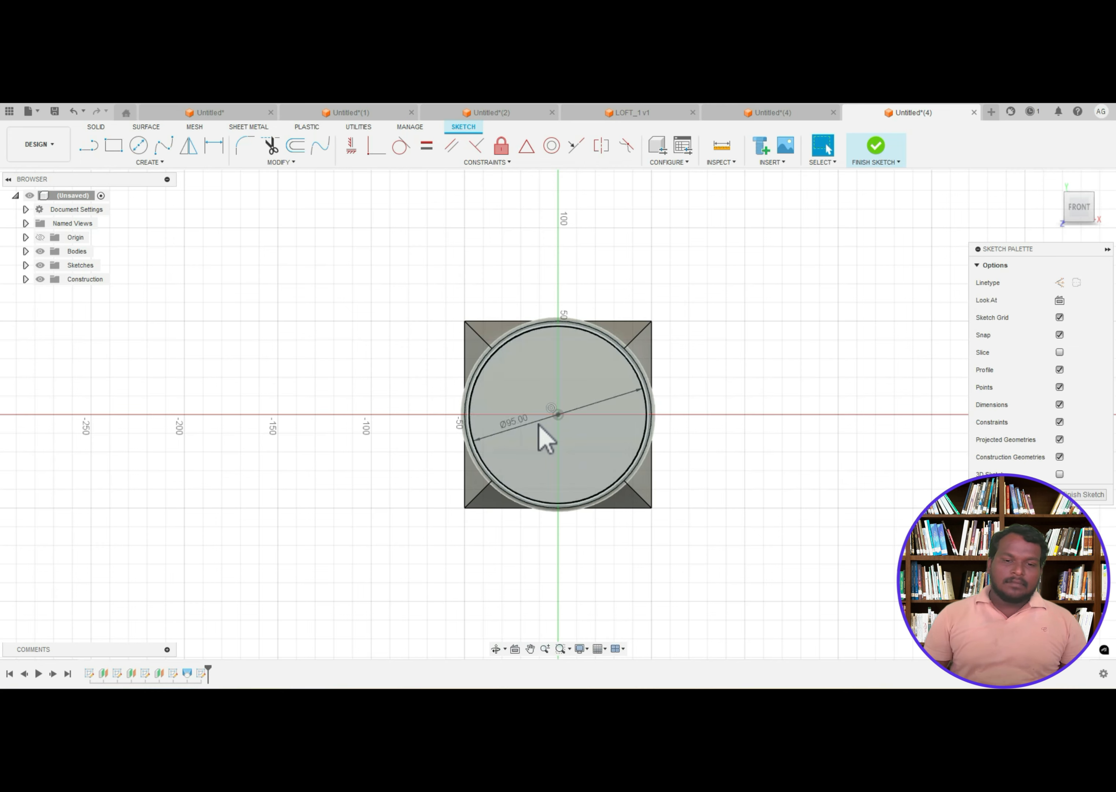
{"action": "left_click", "coordinate": [875, 146]}
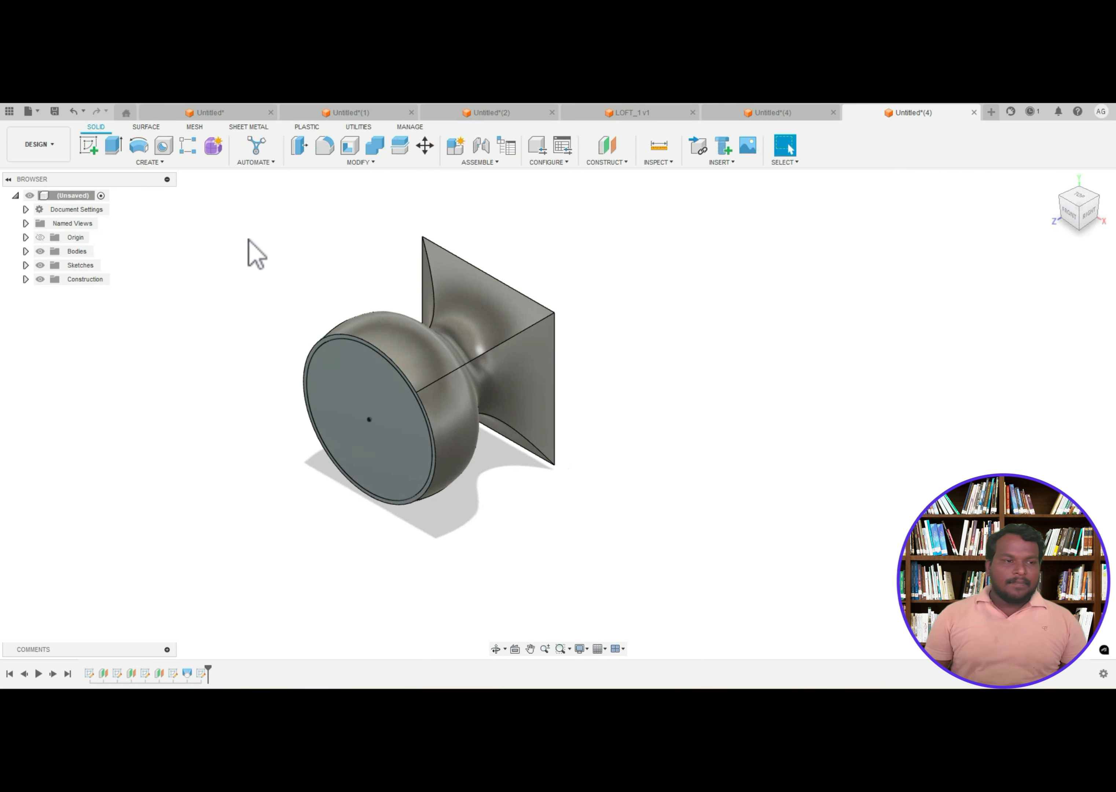
- Extrude the 95 mm circle 30 mm into the body as a cut to hollow out the cup
{"action": "left_click", "coordinate": [113, 146]}
{"action": "left_click", "coordinate": [346, 405]}
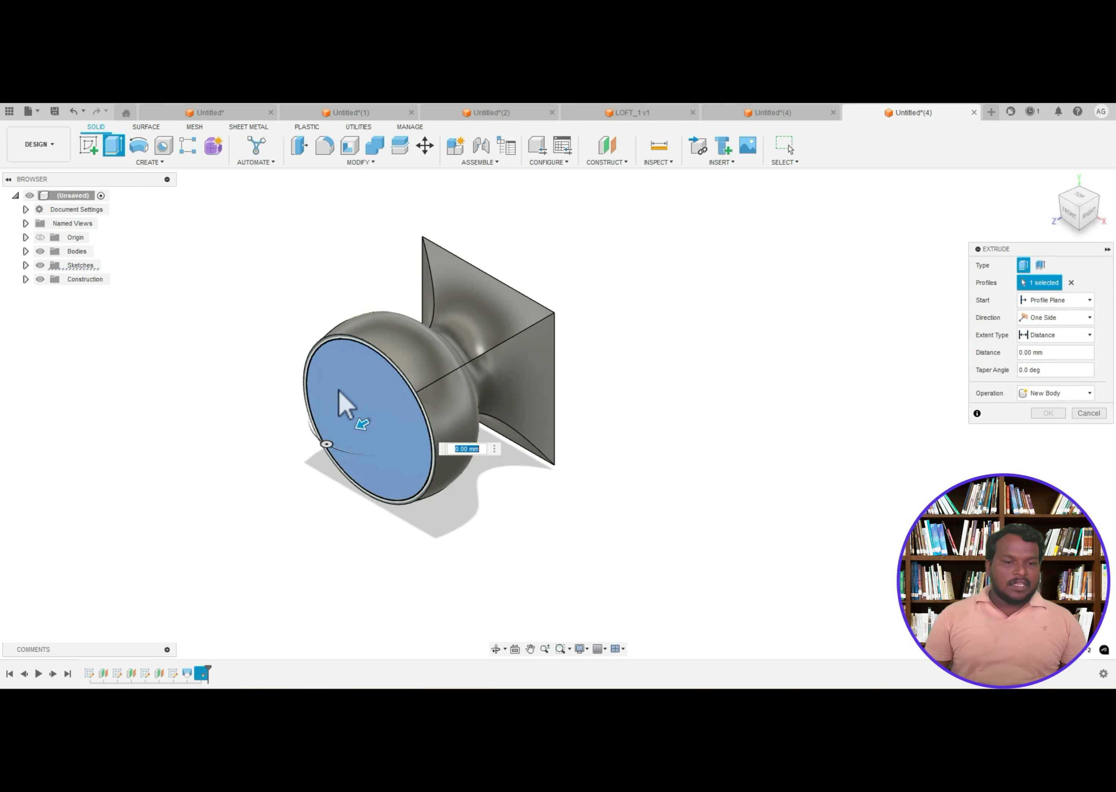
{"action": "left_click_drag", "start_coordinate": [369, 424], "coordinate": [396, 396]}
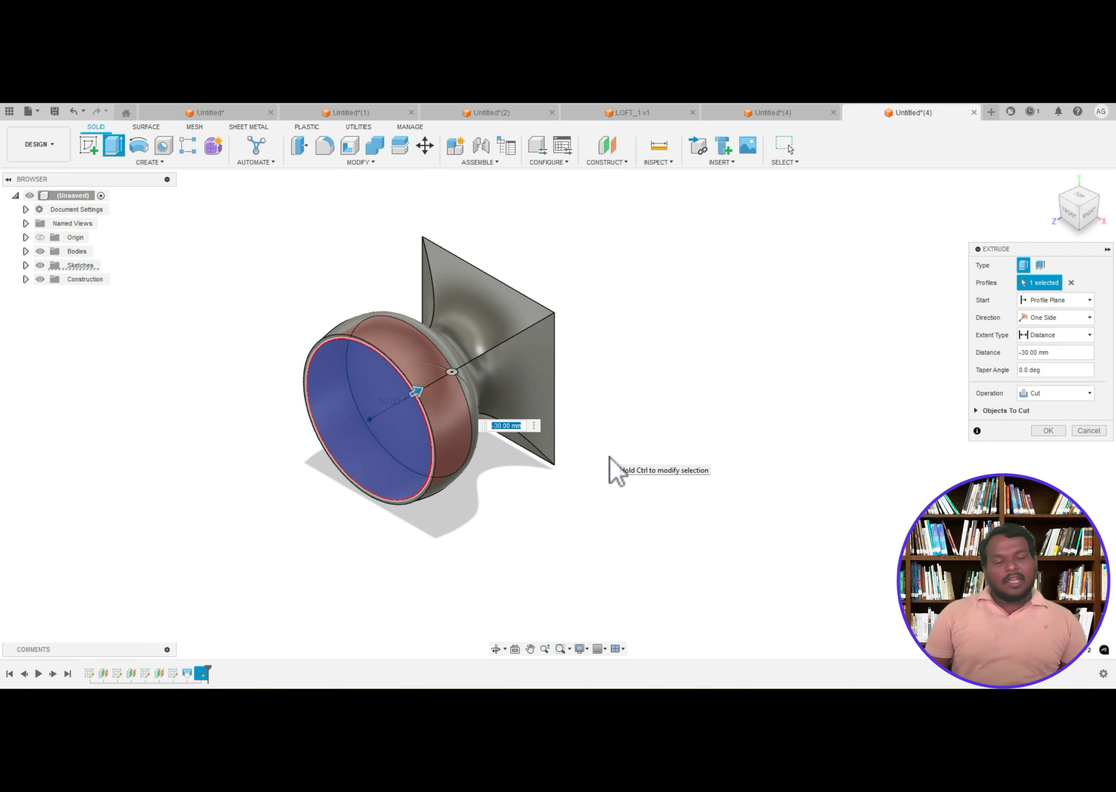
{"action": "left_click", "coordinate": [1040, 429]}
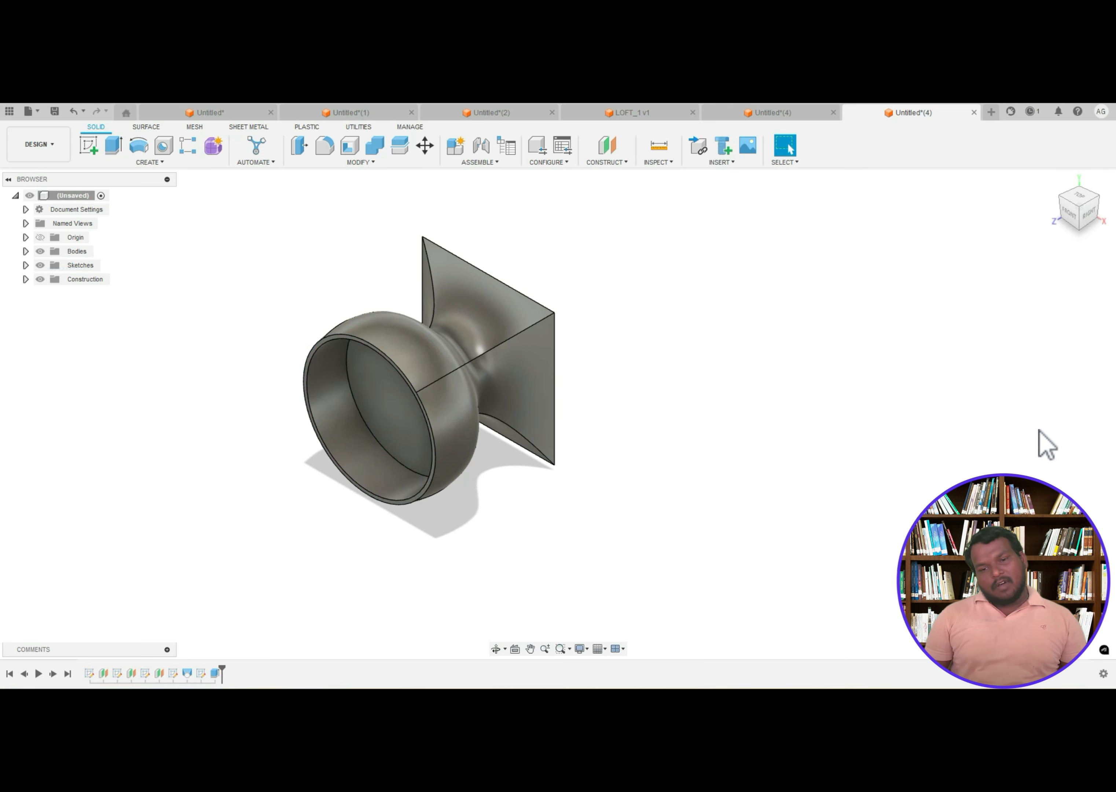
{"action": "middle_click_drag", "start_coordinate": [517, 465], "coordinate": [562, 361], "text": "shift"}
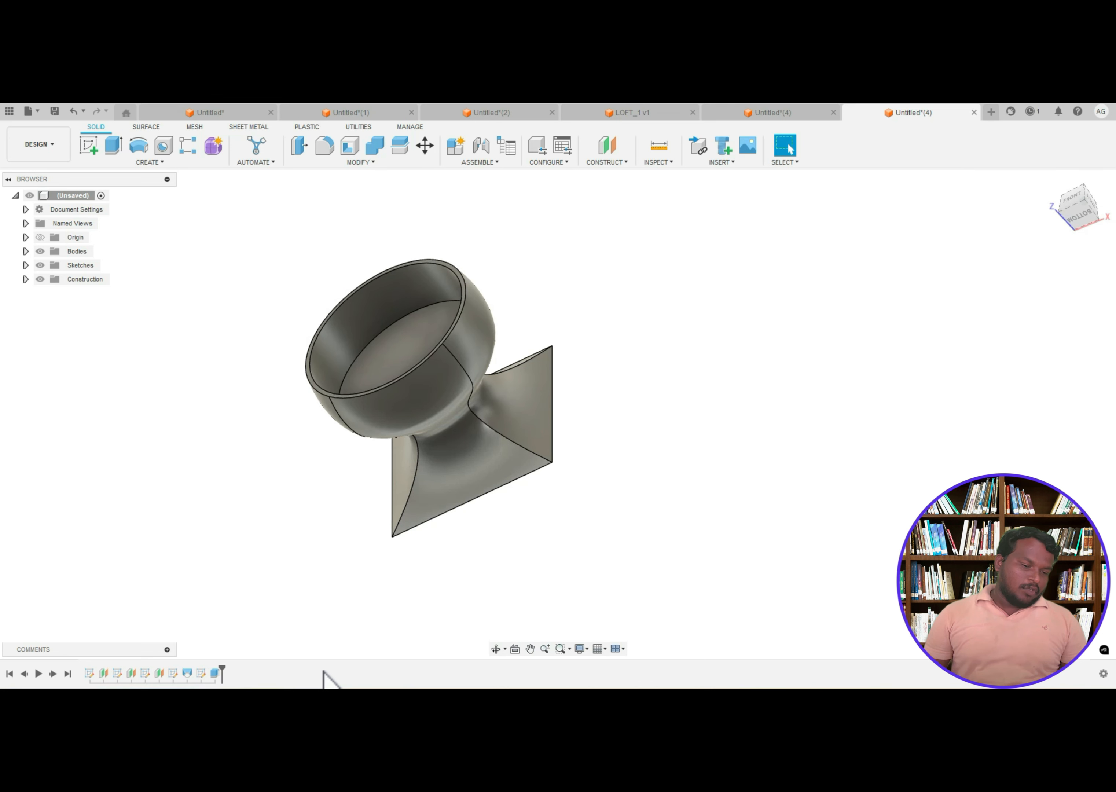
{"action": "left_click", "coordinate": [172, 673]}
{"action": "right_click", "coordinate": [172, 673]}
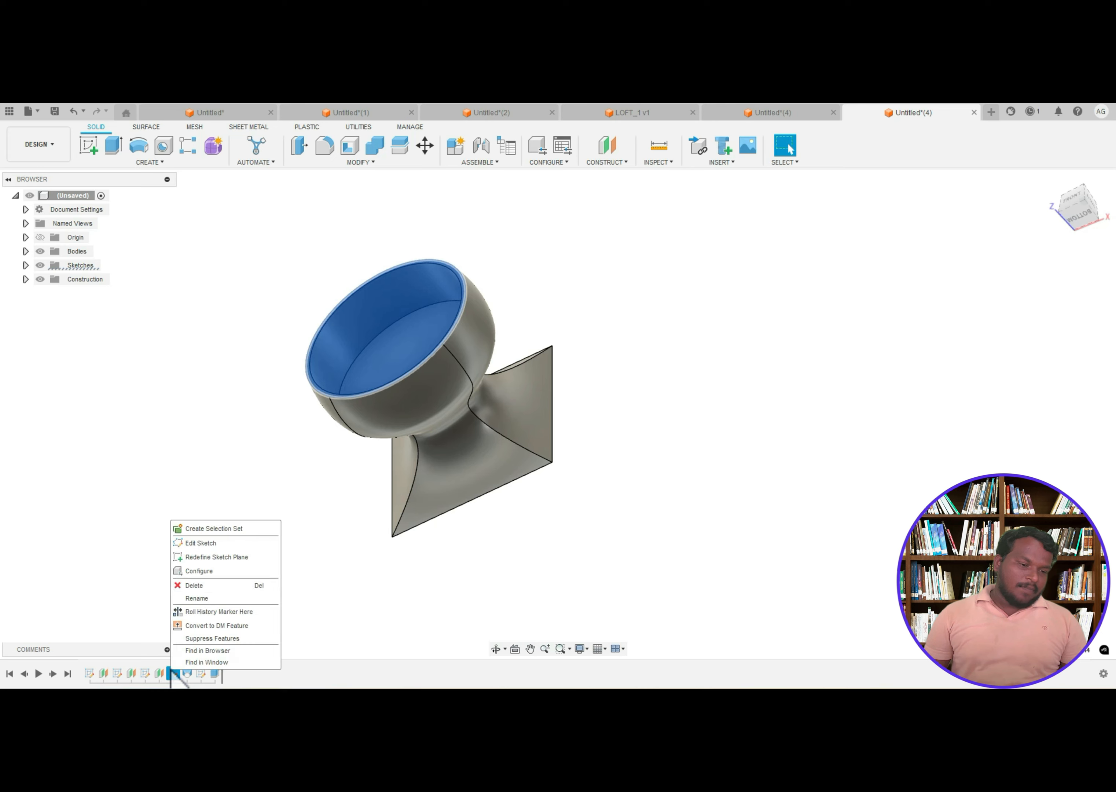
{"action": "left_click", "coordinate": [211, 558]}
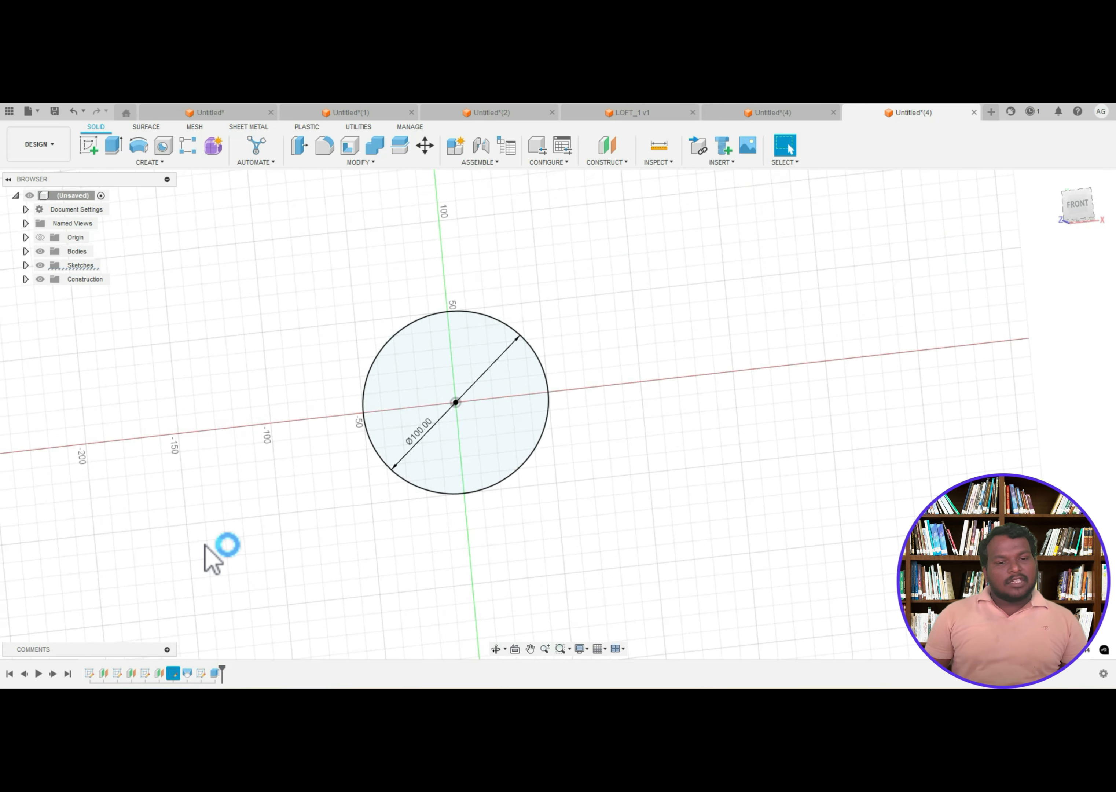
{"action": "left_click", "coordinate": [877, 154]}
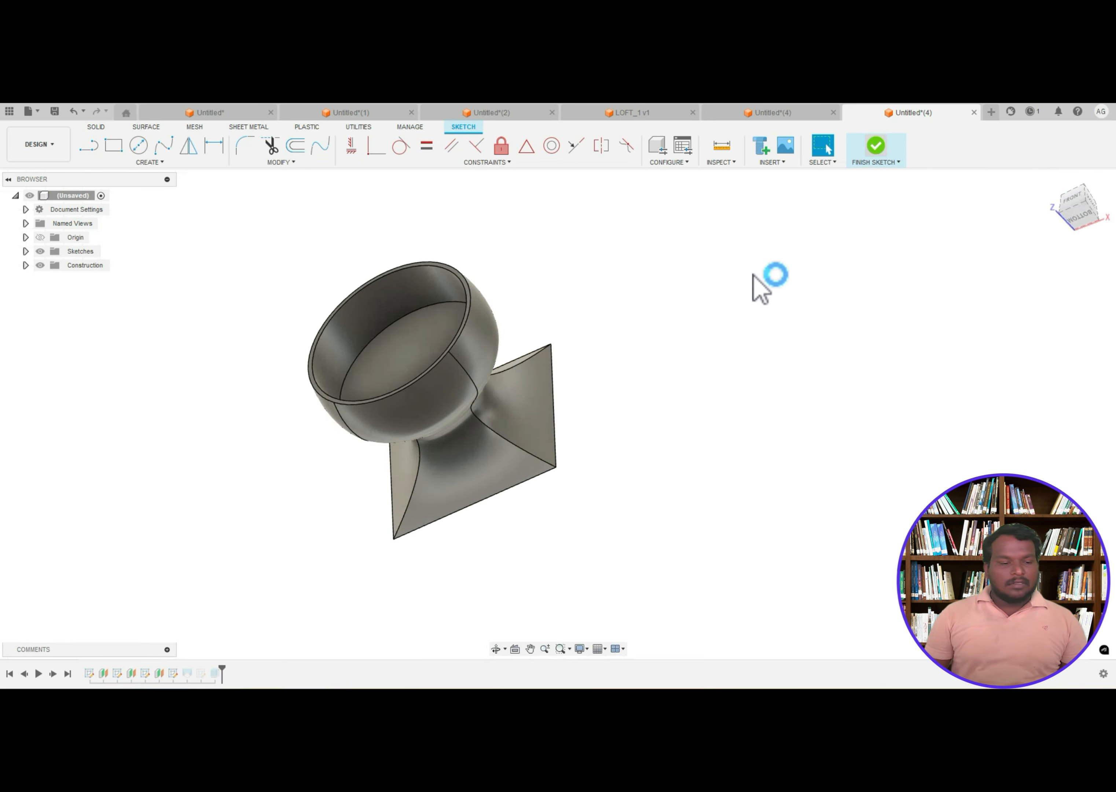
- Set the offset distance of the plane carrying the cup's rim circle to 50 mm
{"action": "right_click", "coordinate": [159, 674]}
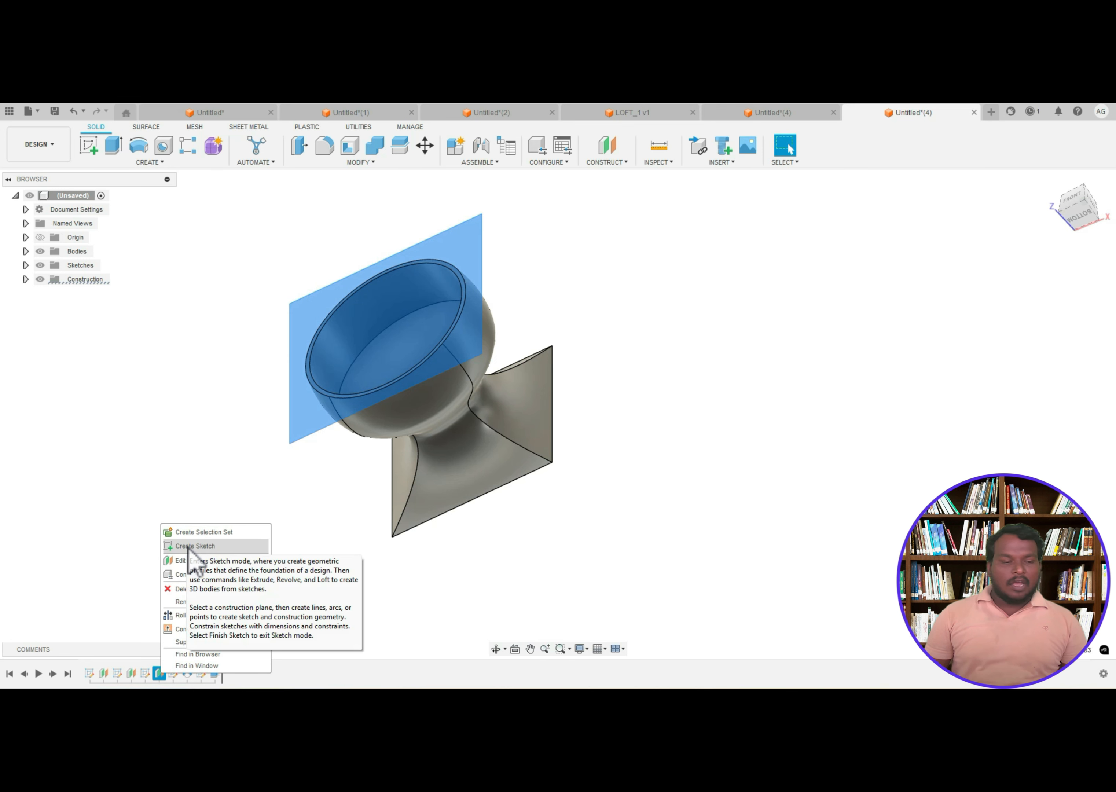
{"action": "left_click", "coordinate": [182, 561]}
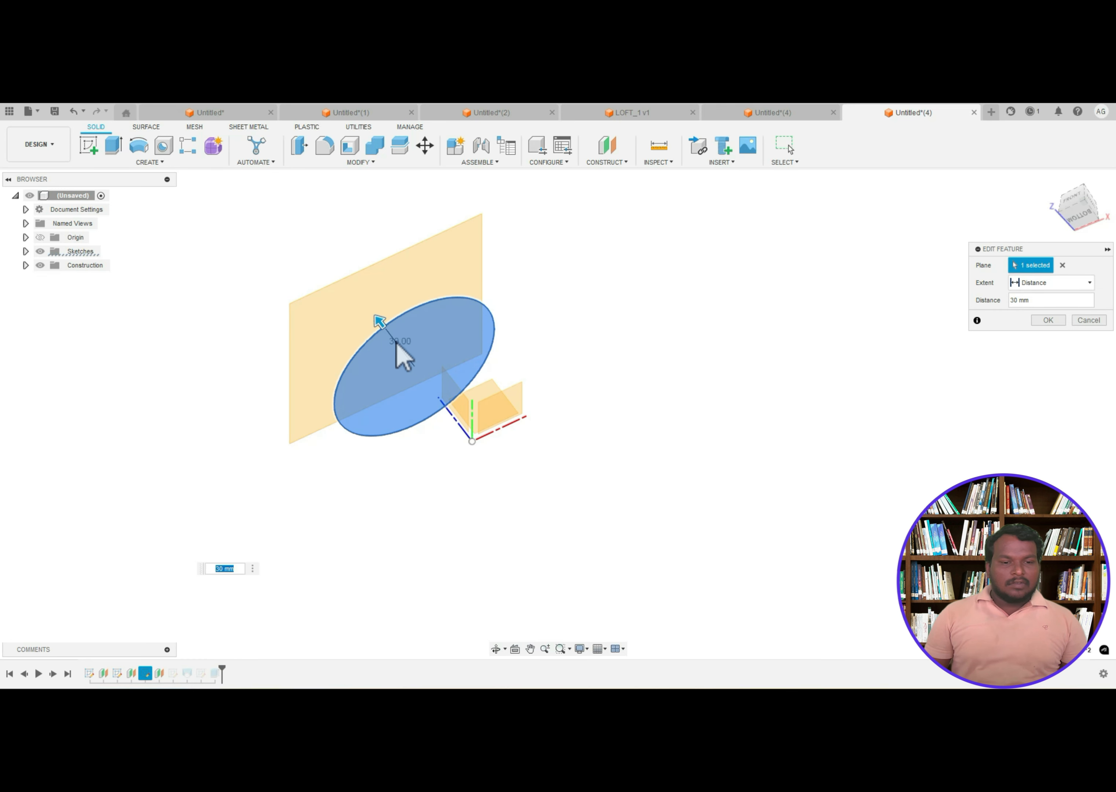
{"action": "type", "text": "50"}
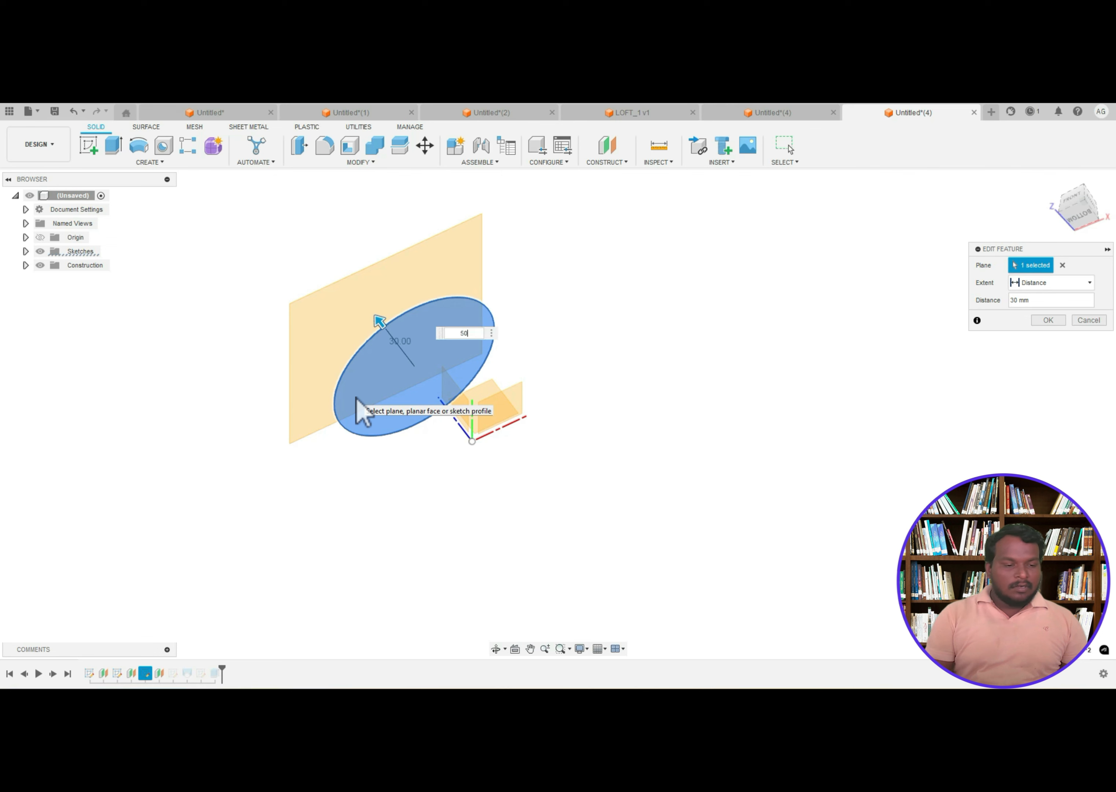
{"action": "key", "text": "Return"}
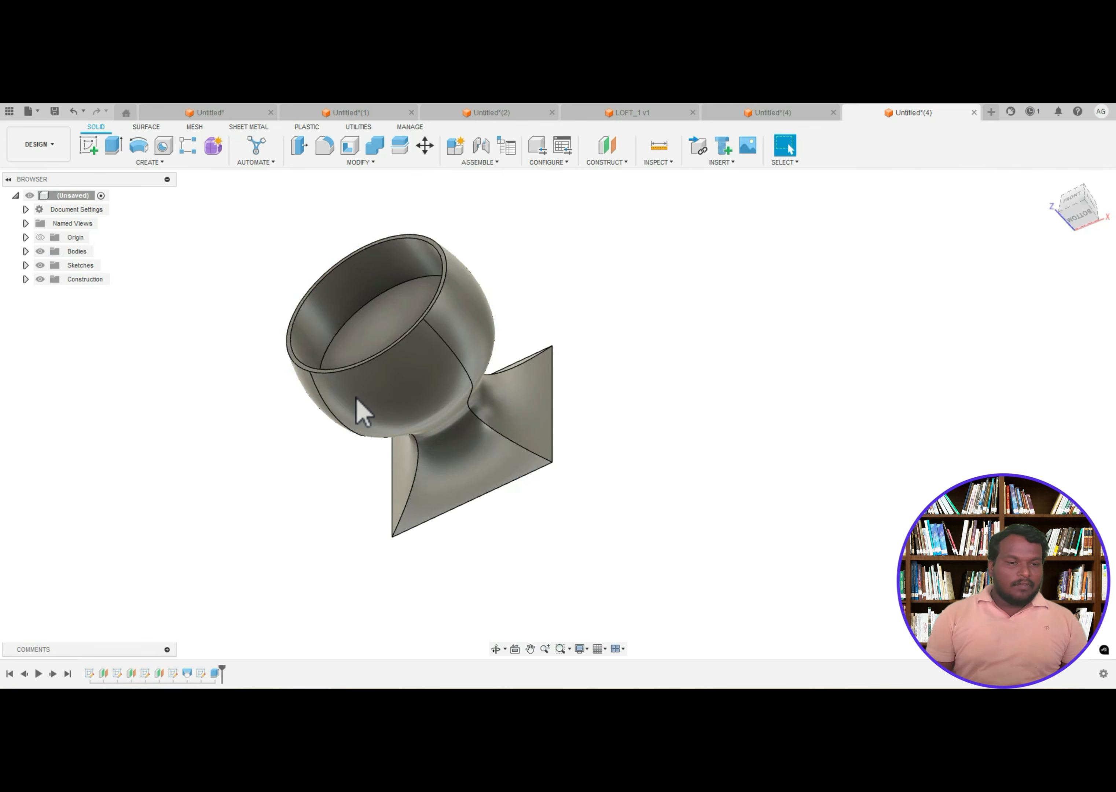
- Edit the cup's extrude cut and deepen it to -50 mm
{"action": "right_click", "coordinate": [215, 673]}
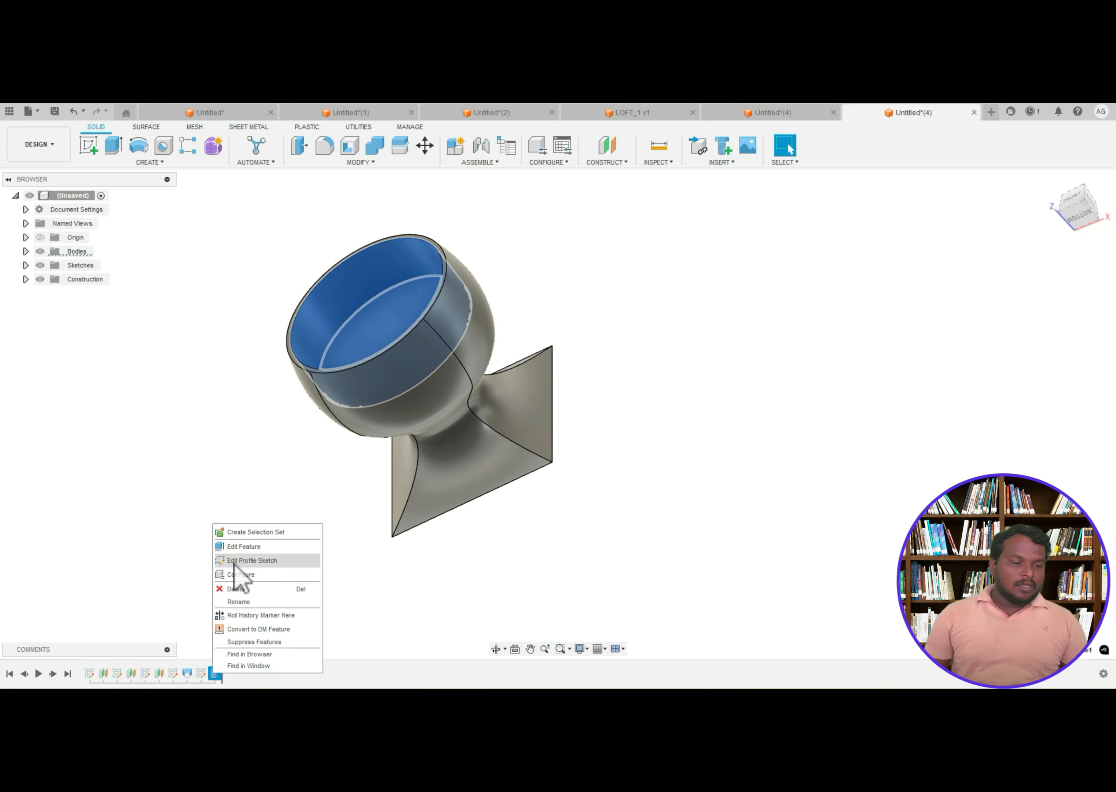
{"action": "left_click", "coordinate": [236, 547]}
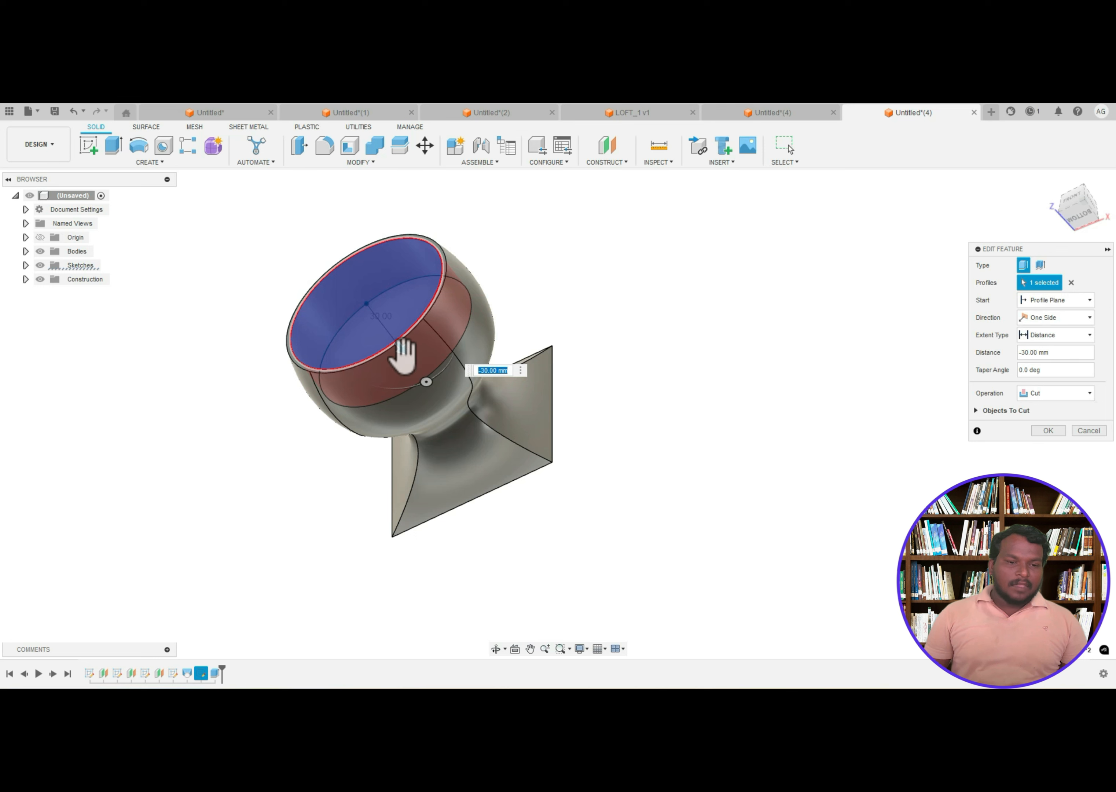
{"action": "left_click_drag", "start_coordinate": [402, 355], "coordinate": [421, 374]}
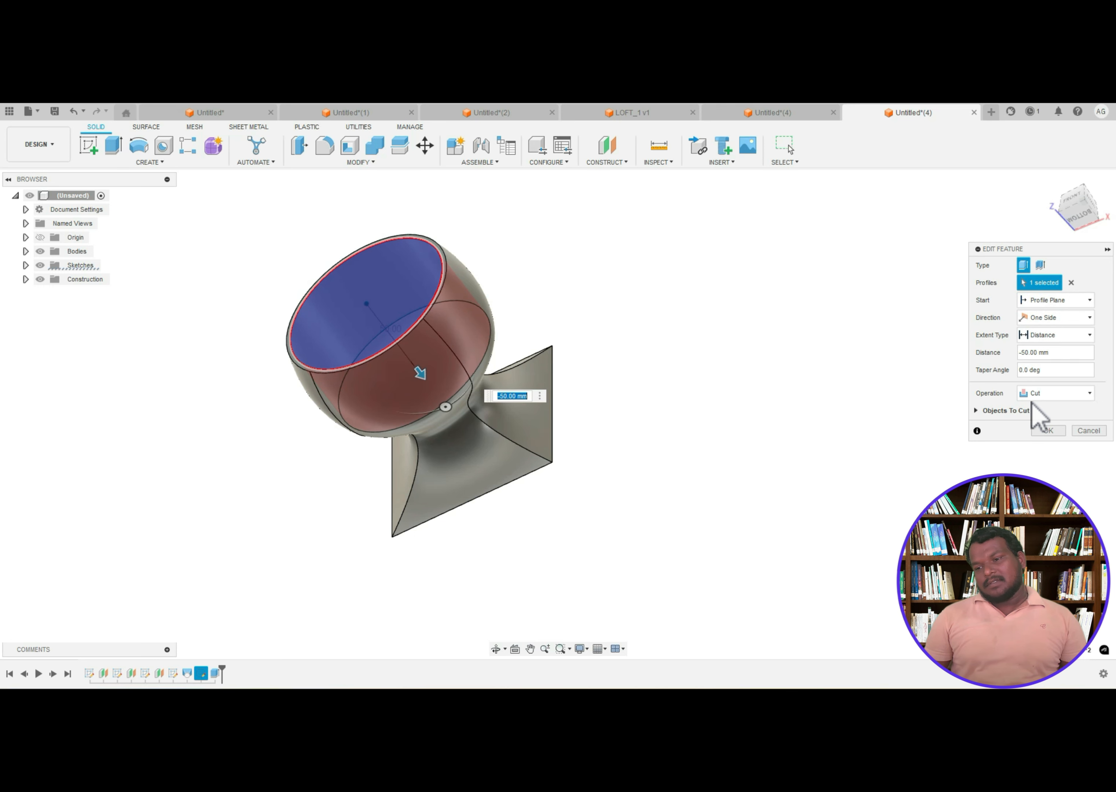
{"action": "left_click", "coordinate": [1047, 430]}
- Set the offset distance of the first construction plane above the square base to 50 mm
{"action": "middle_click_drag", "start_coordinate": [324, 468], "coordinate": [394, 428], "text": "shift"}
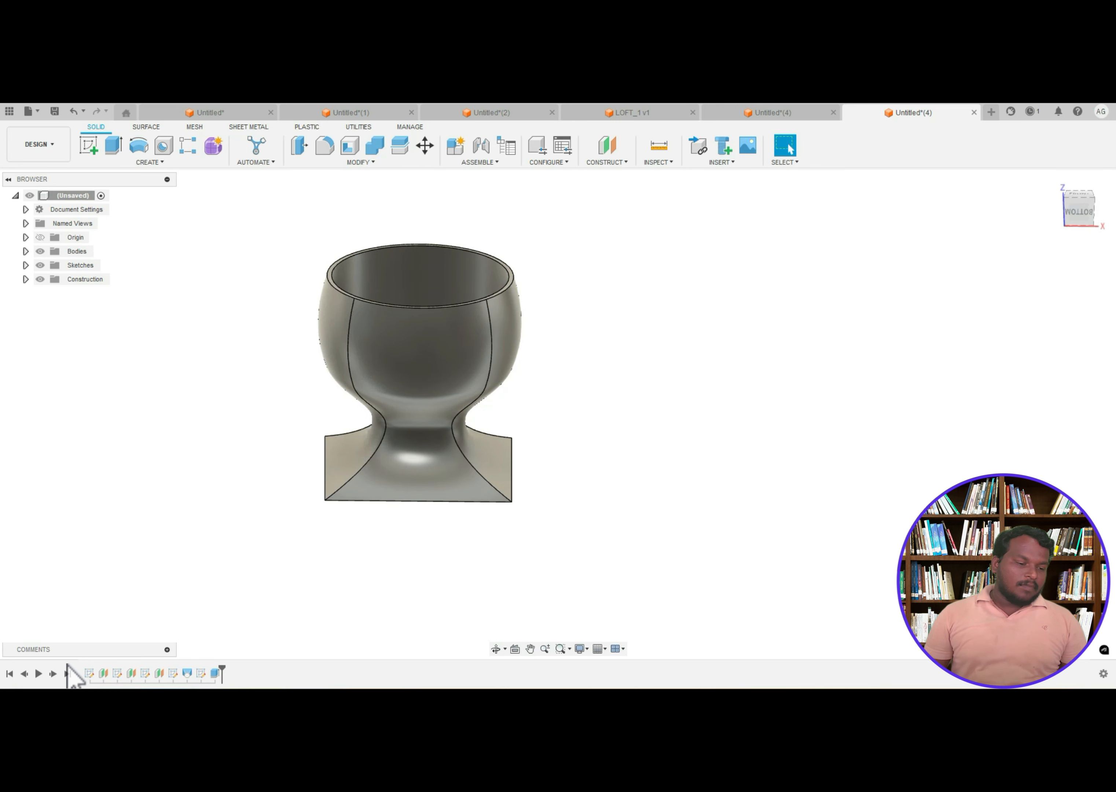
{"action": "right_click", "coordinate": [104, 674]}
{"action": "left_click", "coordinate": [125, 575]}
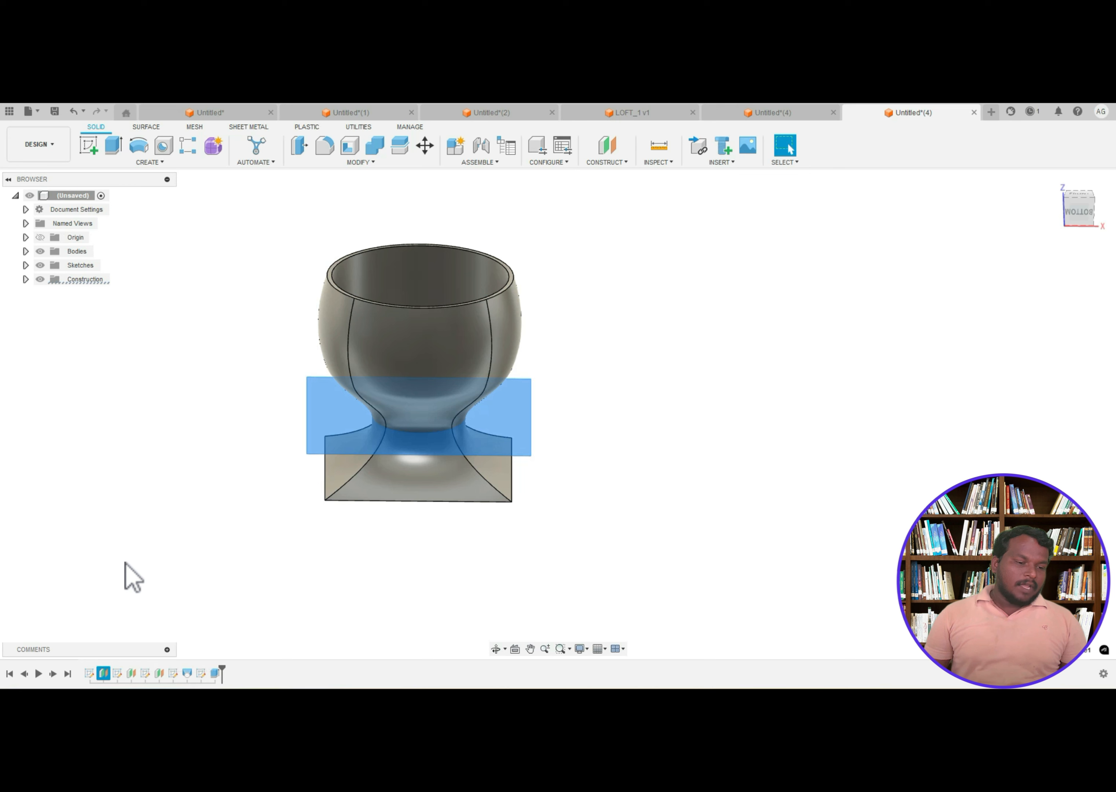
{"action": "type", "text": "50"}
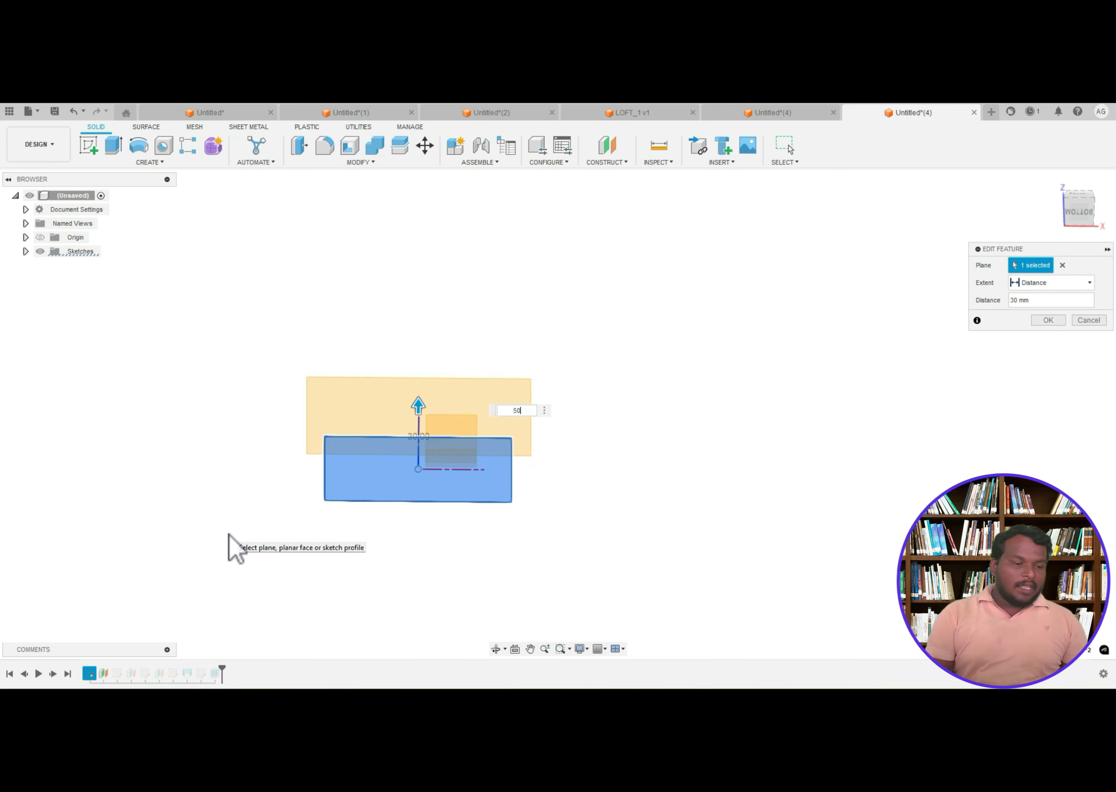
{"action": "key", "text": "Return"}
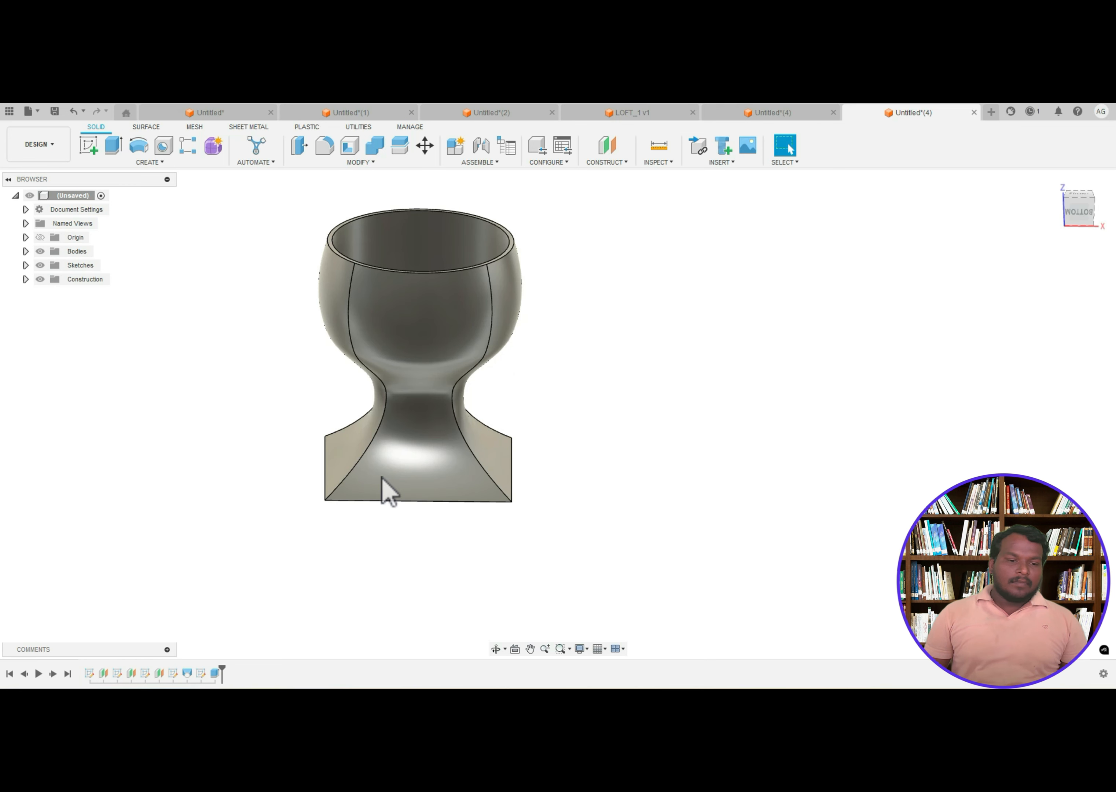
- Open the sketch of the base square for editing
{"action": "right_click", "coordinate": [94, 681]}
{"action": "left_click", "coordinate": [112, 583]}
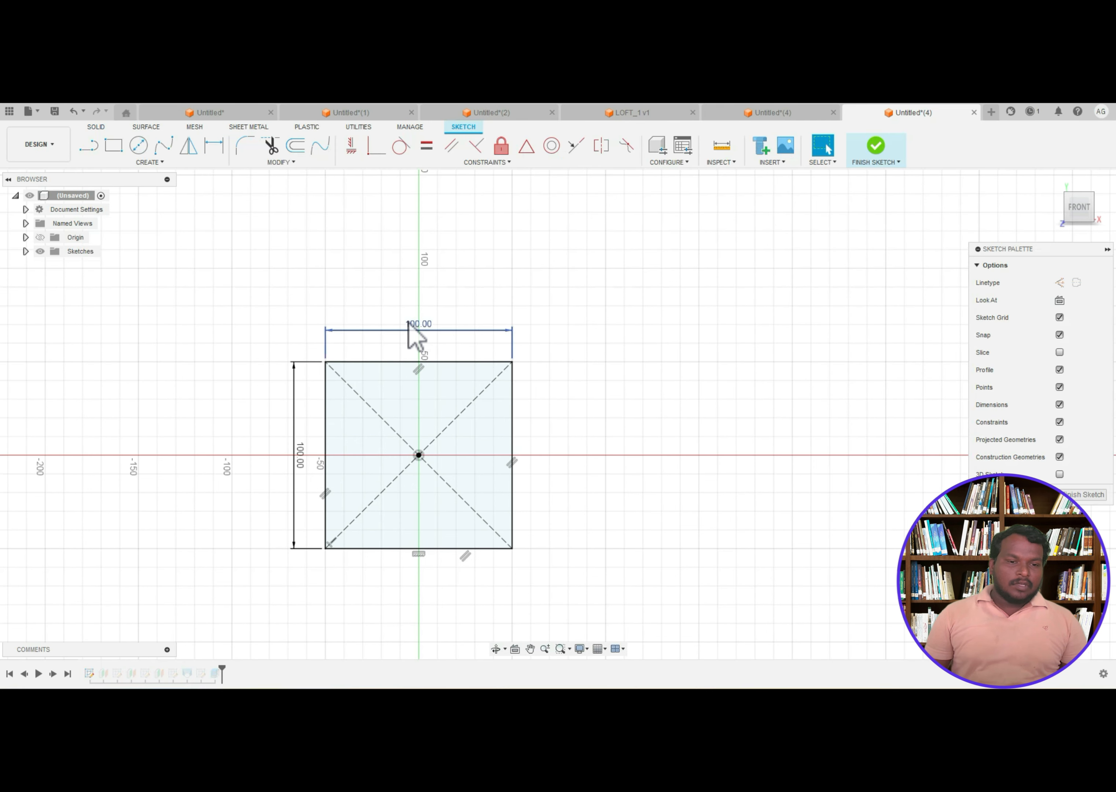
{"action": "double_click", "coordinate": [409, 328]}
{"action": "type", "text": "40 mmd2"}
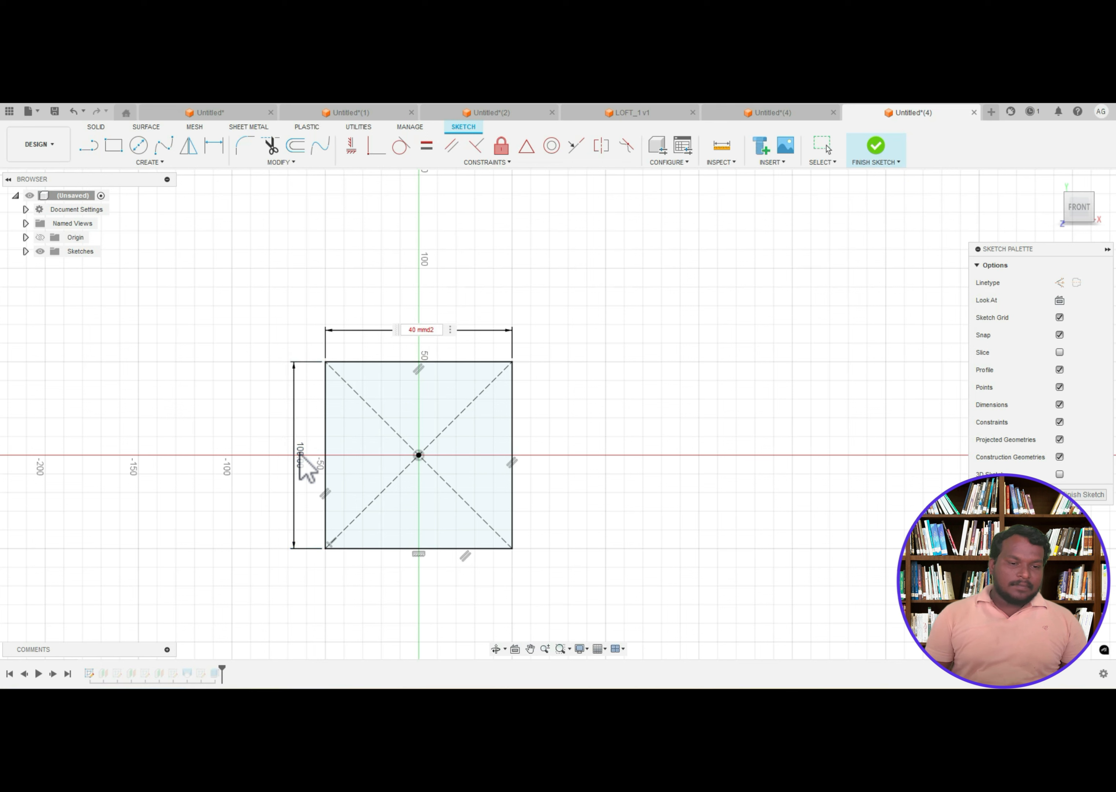
{"action": "left_click", "coordinate": [302, 464]}
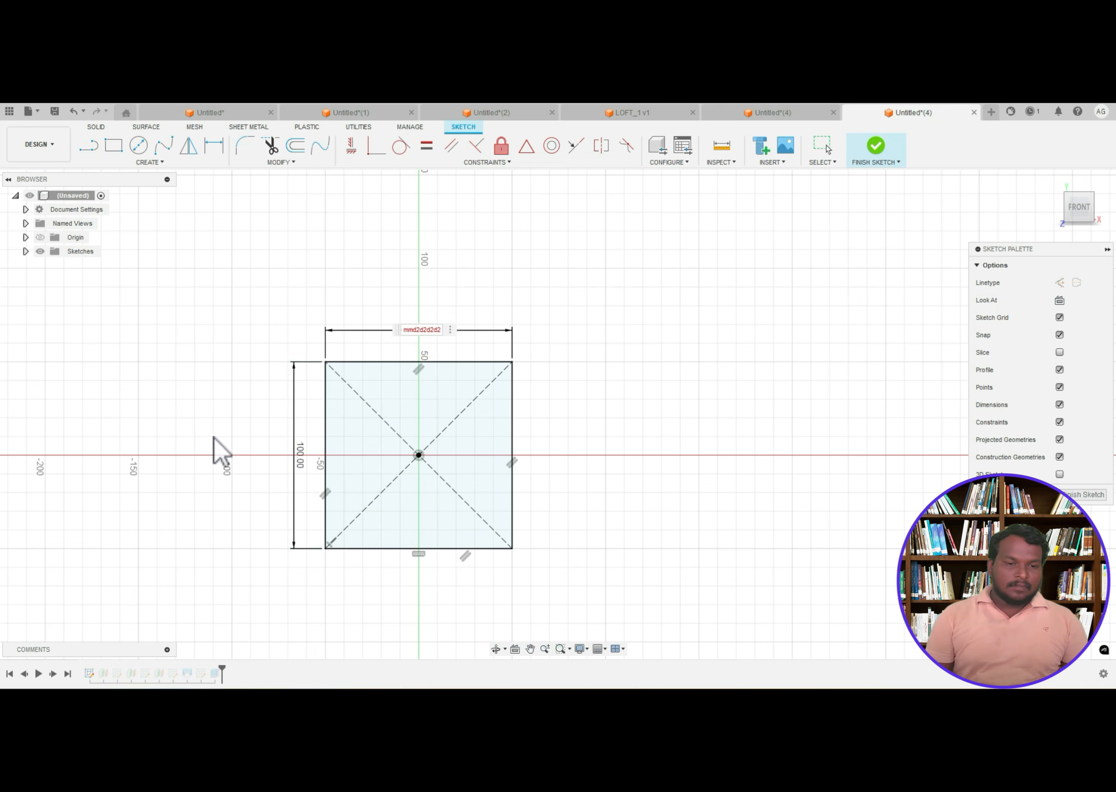
{"action": "key", "text": "Escape"}
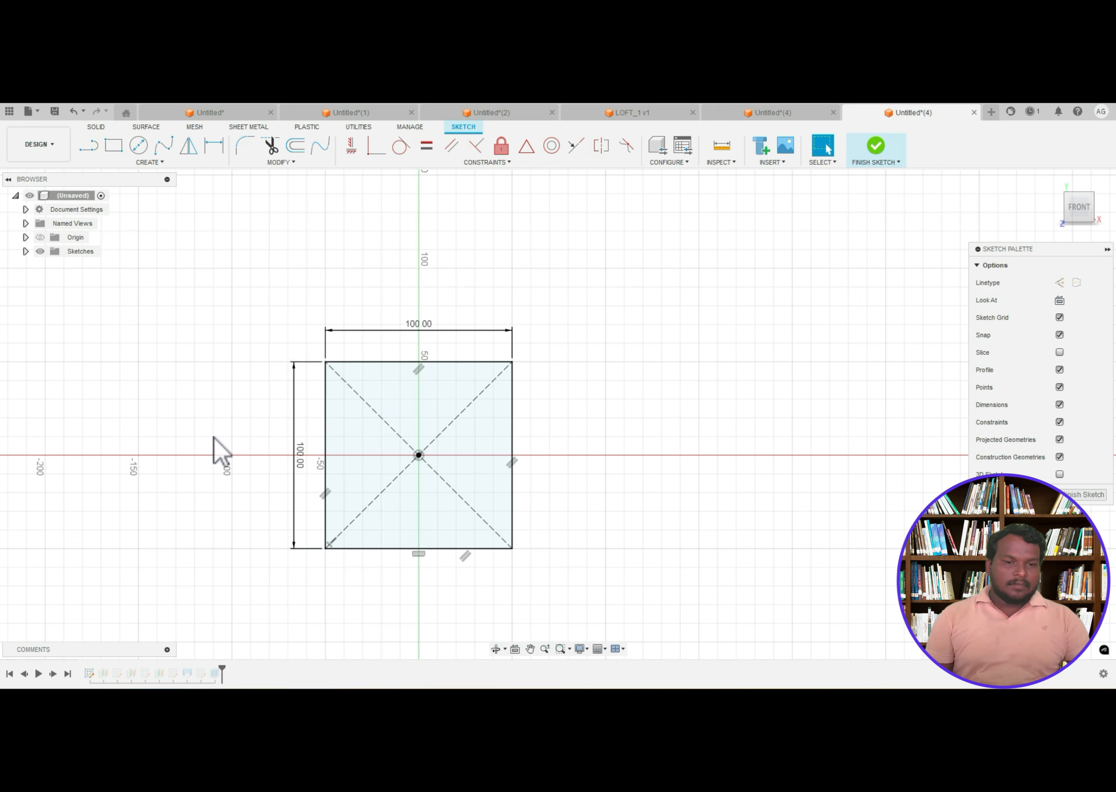
- Set the base square's width and height to 40 mm and finish the sketch
{"action": "double_click", "coordinate": [425, 323]}
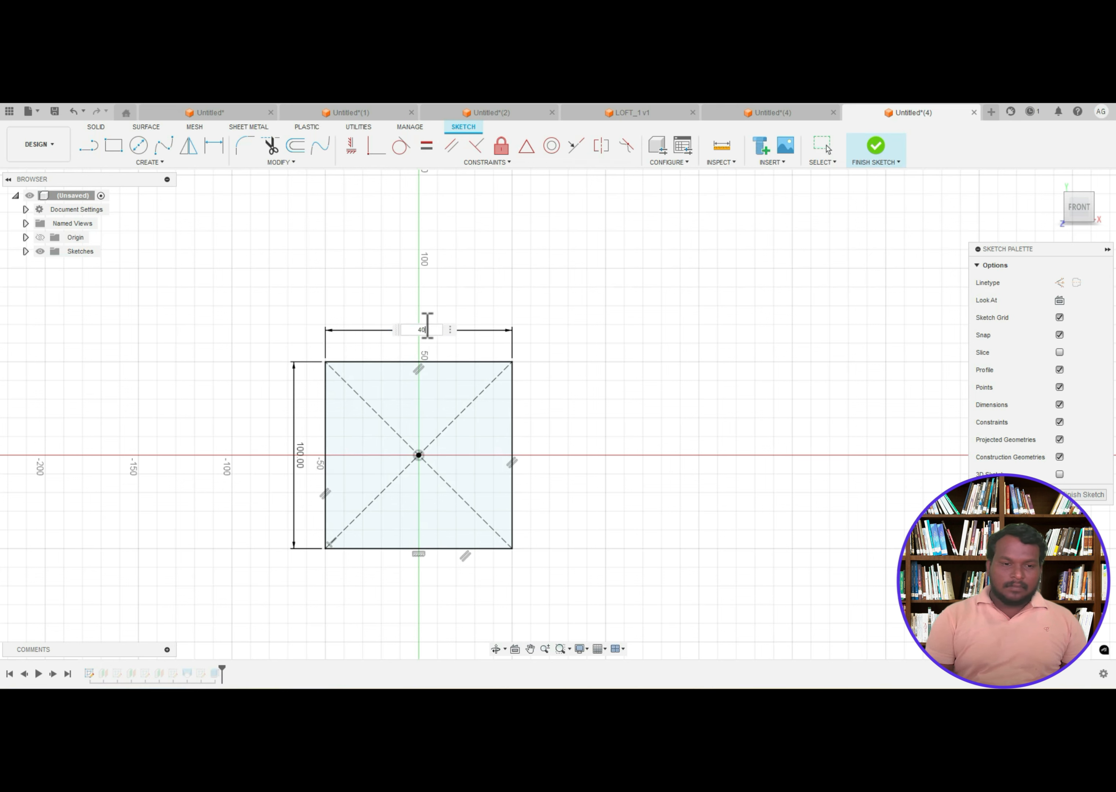
{"action": "key", "text": "Return"}
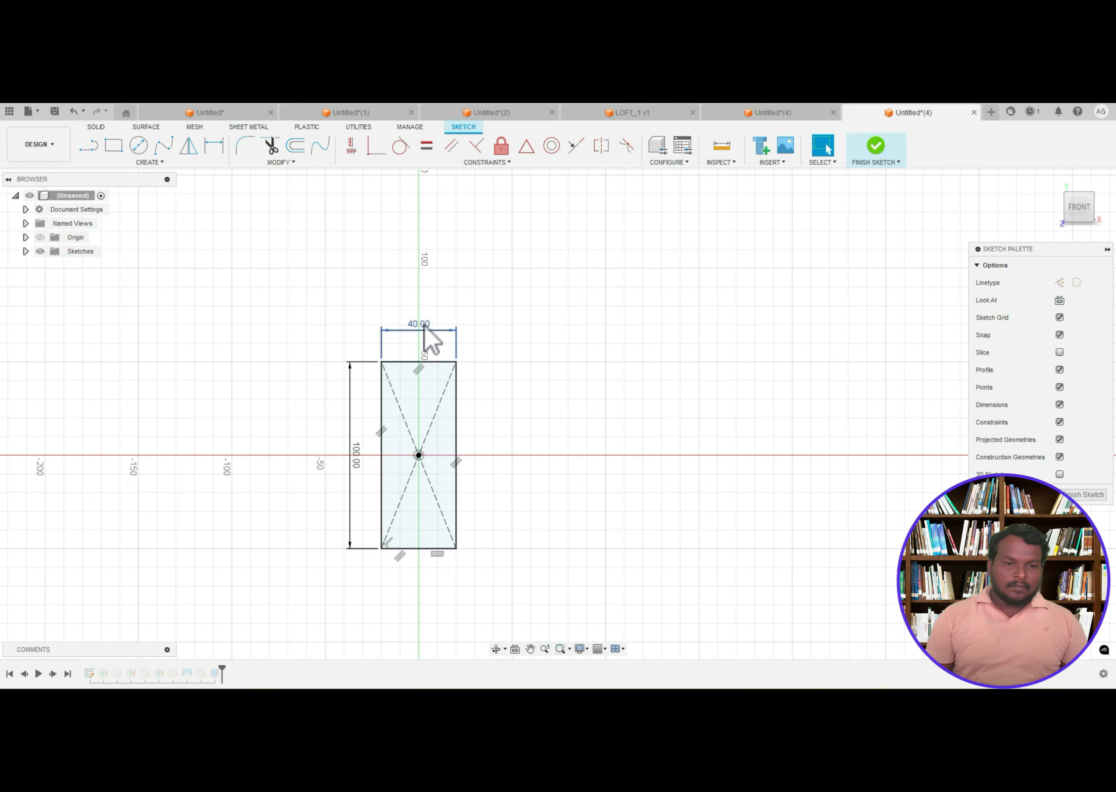
{"action": "double_click", "coordinate": [358, 451]}
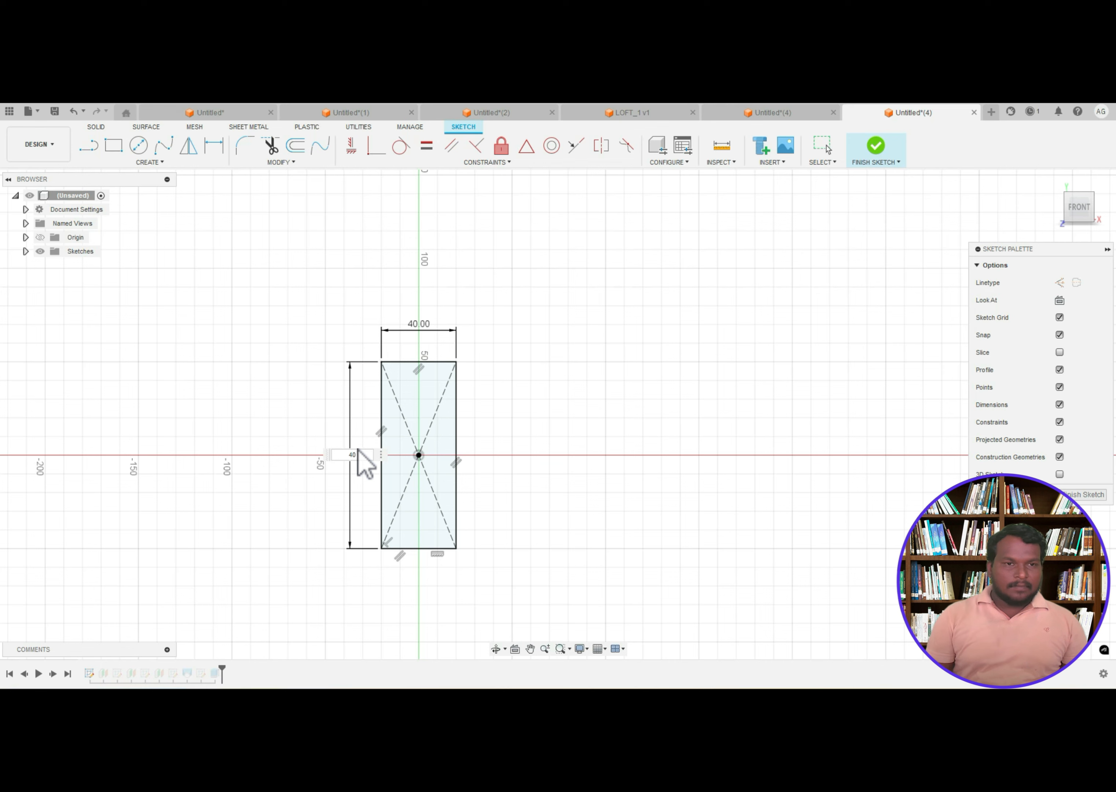
{"action": "key", "text": "Return"}
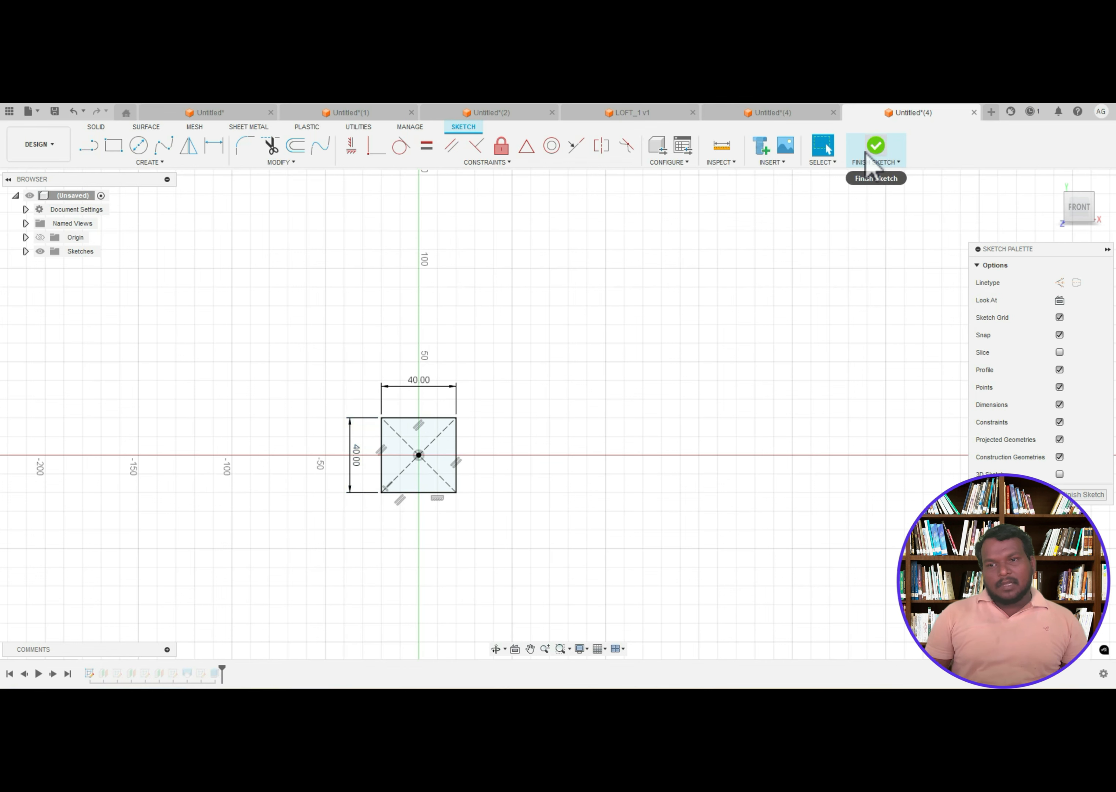
{"action": "left_click", "coordinate": [876, 146]}
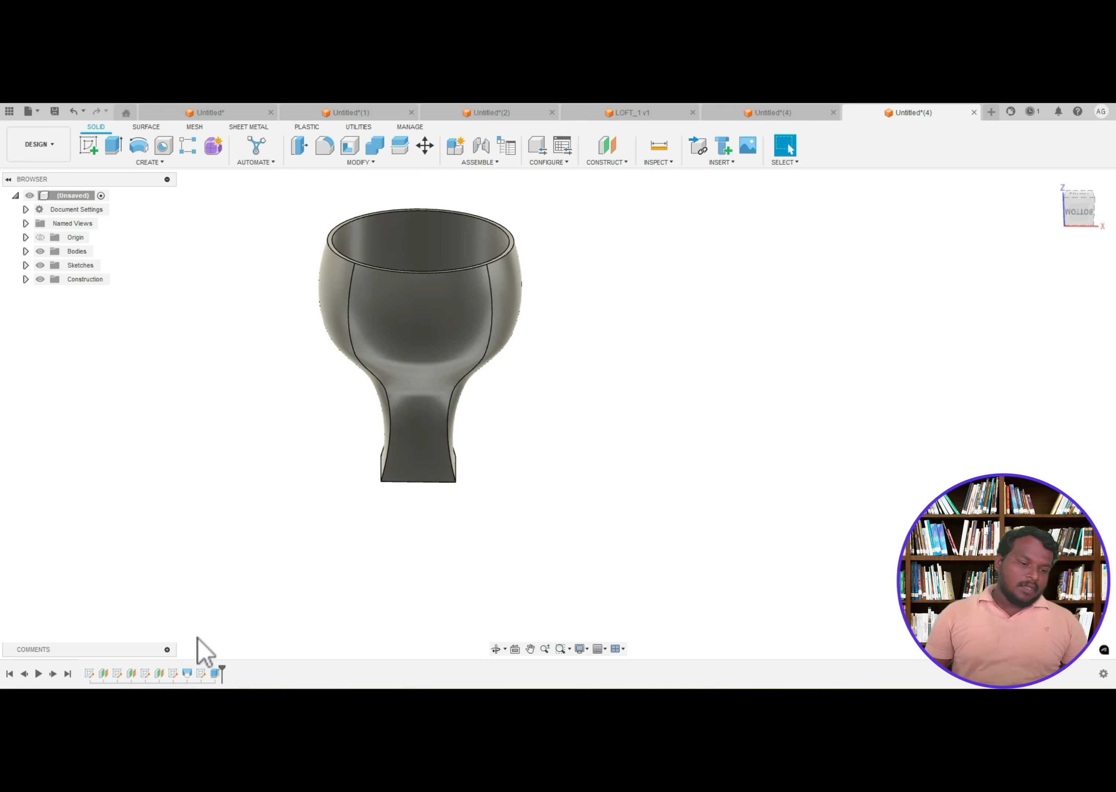
- Edit the stem circle's sketch on the first construction plane and set the diameter to 30 mm
{"action": "right_click", "coordinate": [117, 673]}
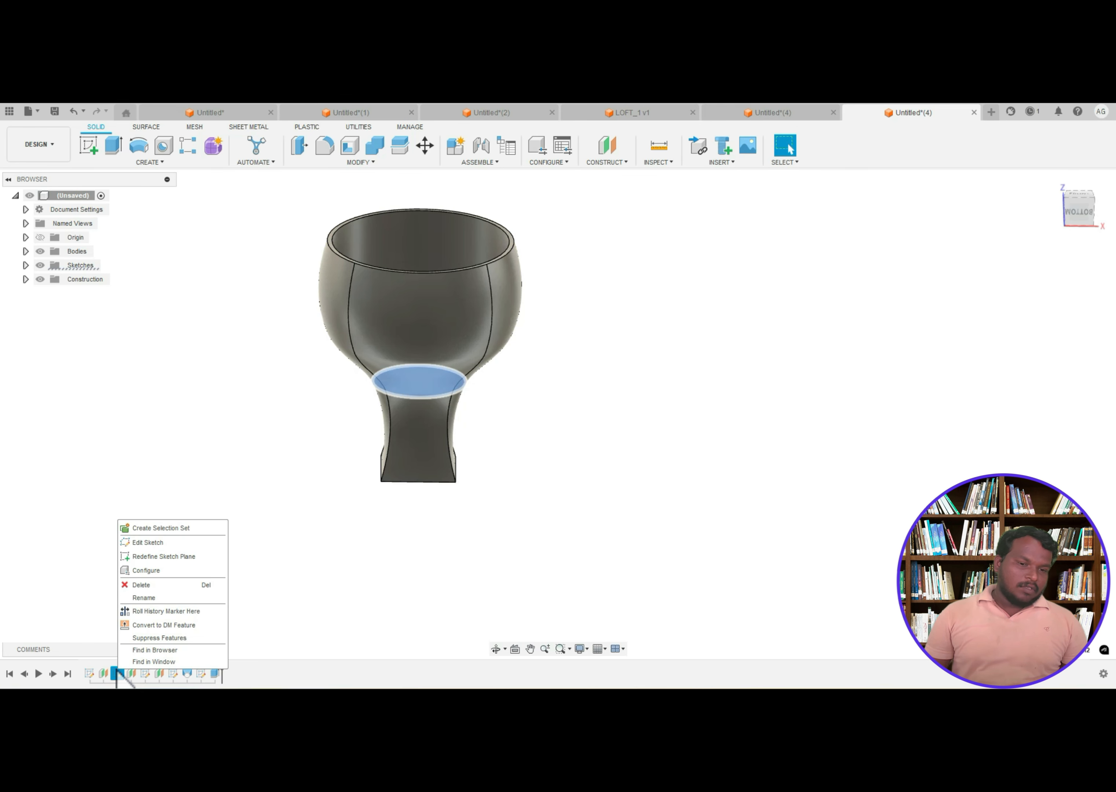
{"action": "left_click", "coordinate": [148, 542]}
{"action": "double_click", "coordinate": [445, 467]}
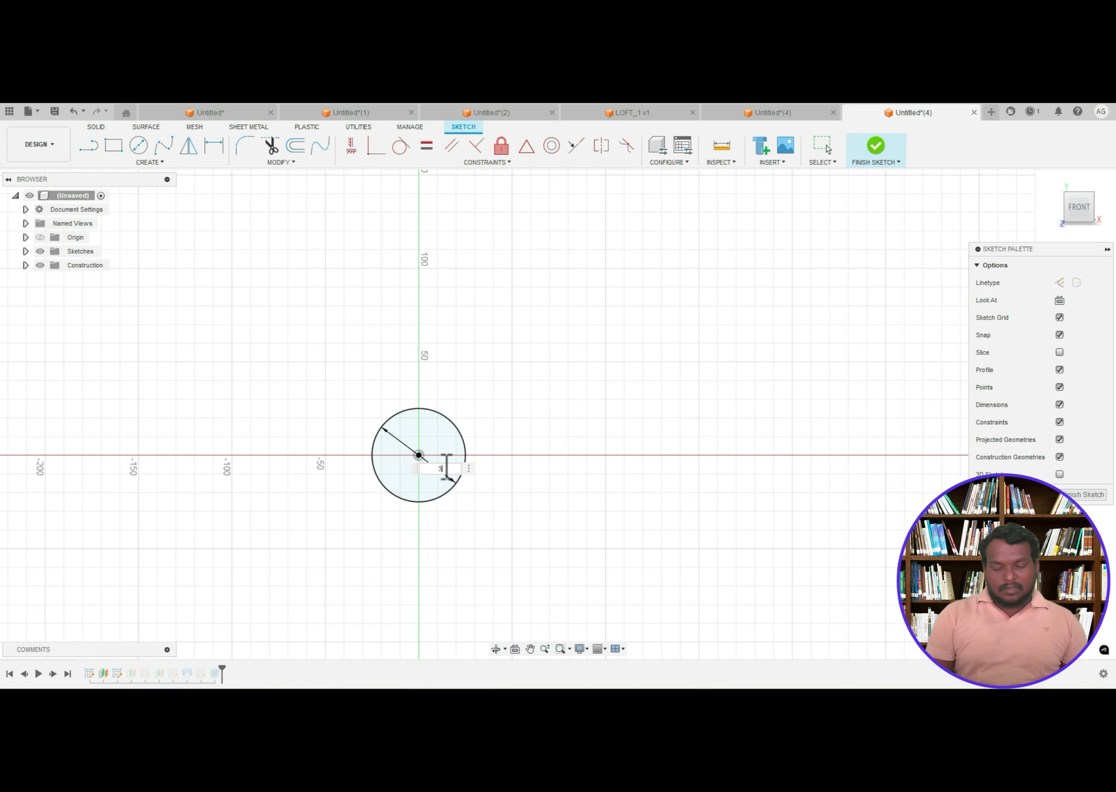
{"action": "key", "text": "Return"}
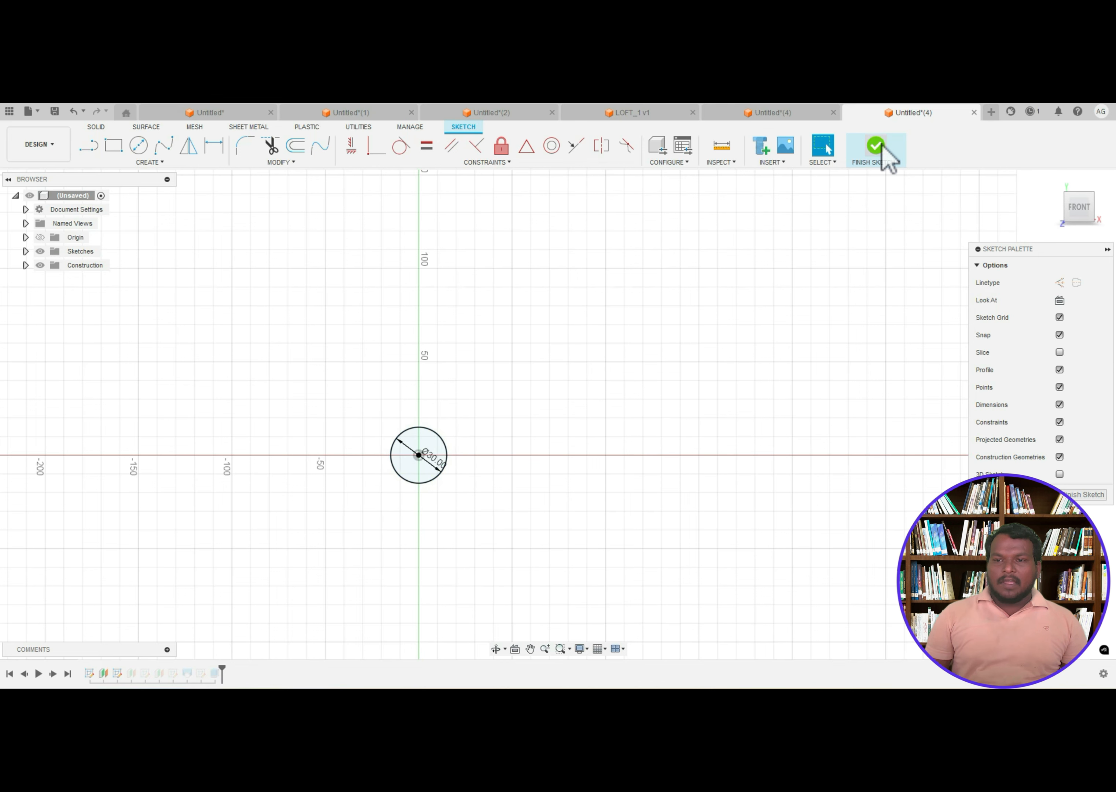
{"action": "left_click", "coordinate": [878, 152]}
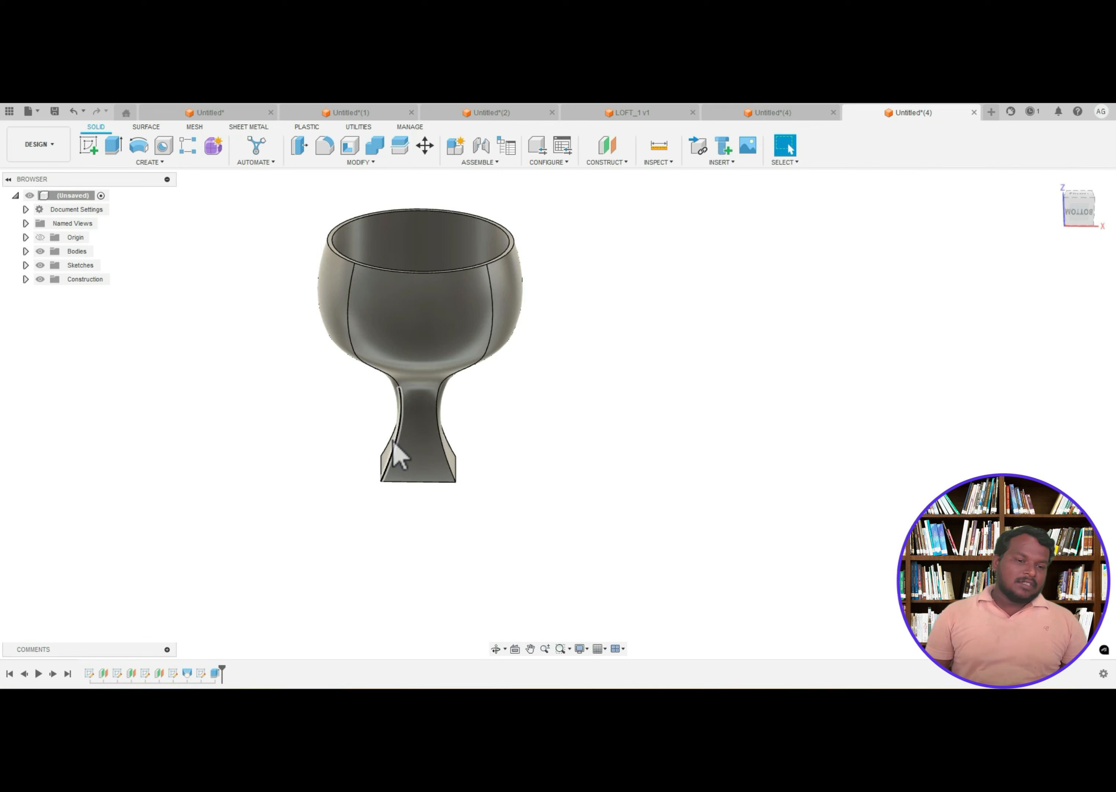
- Edit the loft and inspect its surface with zebra analysis, using vertical stripes, more repeats and 80 opacity
{"action": "left_click_drag", "start_coordinate": [453, 426], "coordinate": [383, 461]}
{"action": "key", "text": "Escape"}
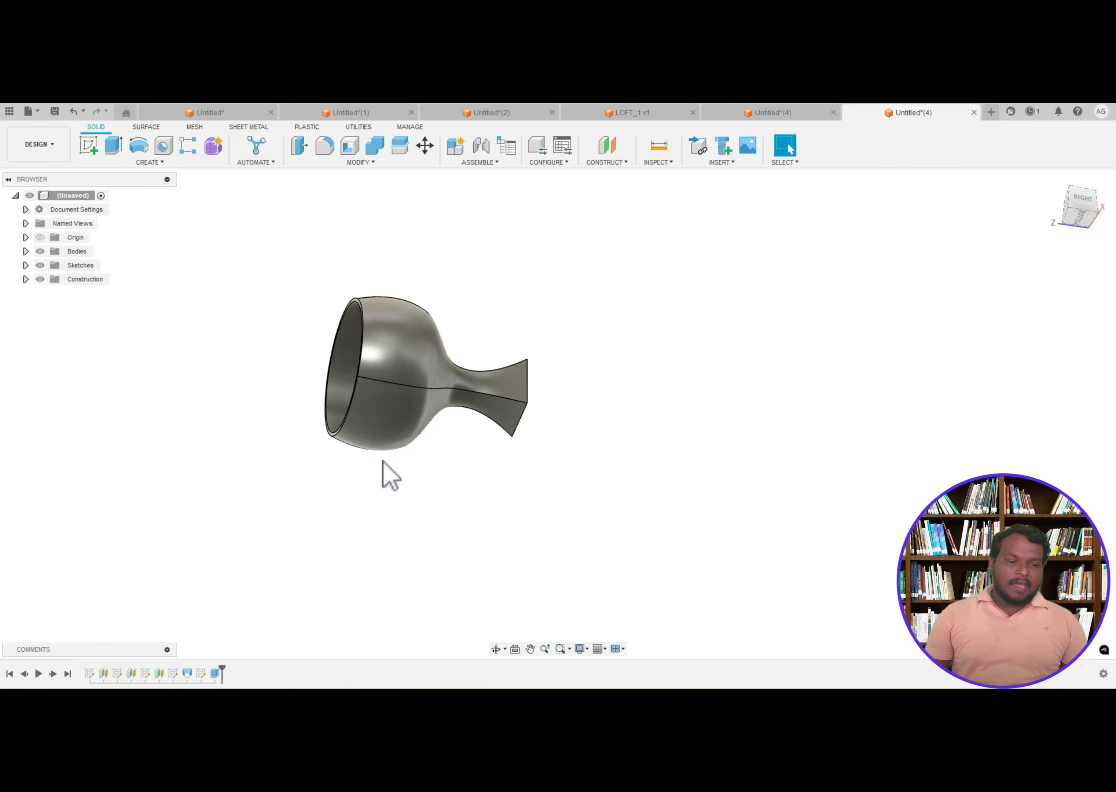
{"action": "right_click", "coordinate": [187, 674]}
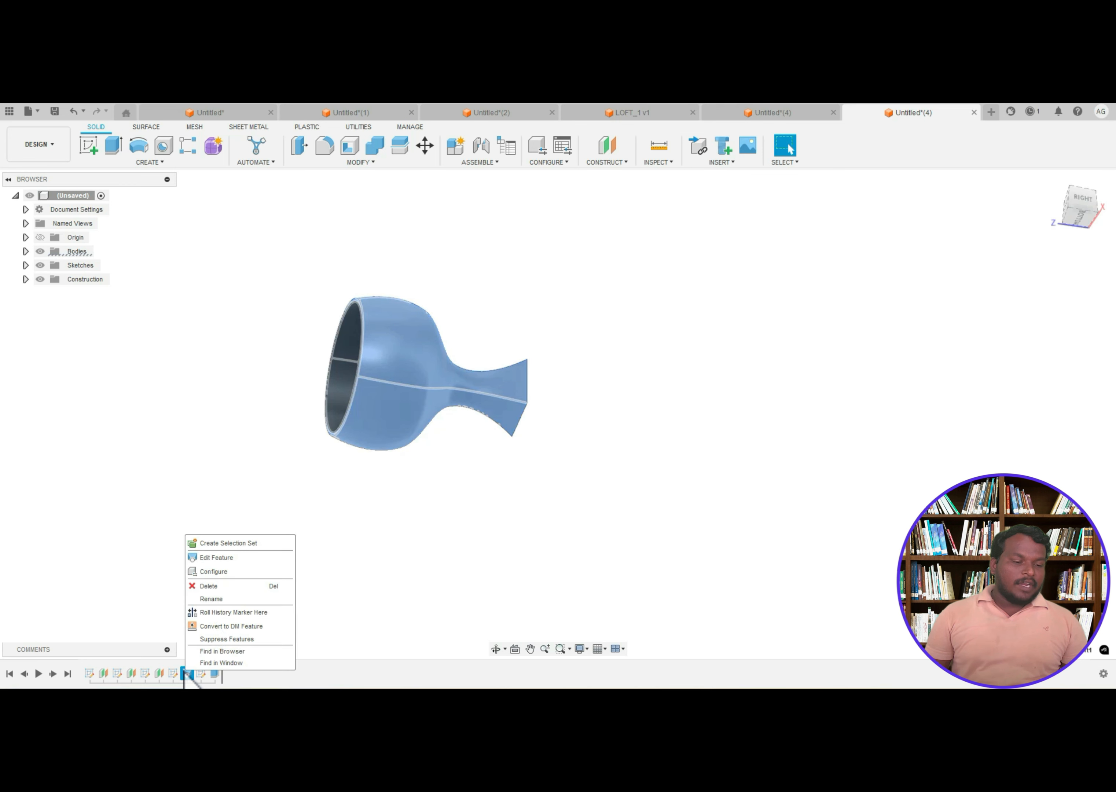
{"action": "left_click", "coordinate": [215, 560]}
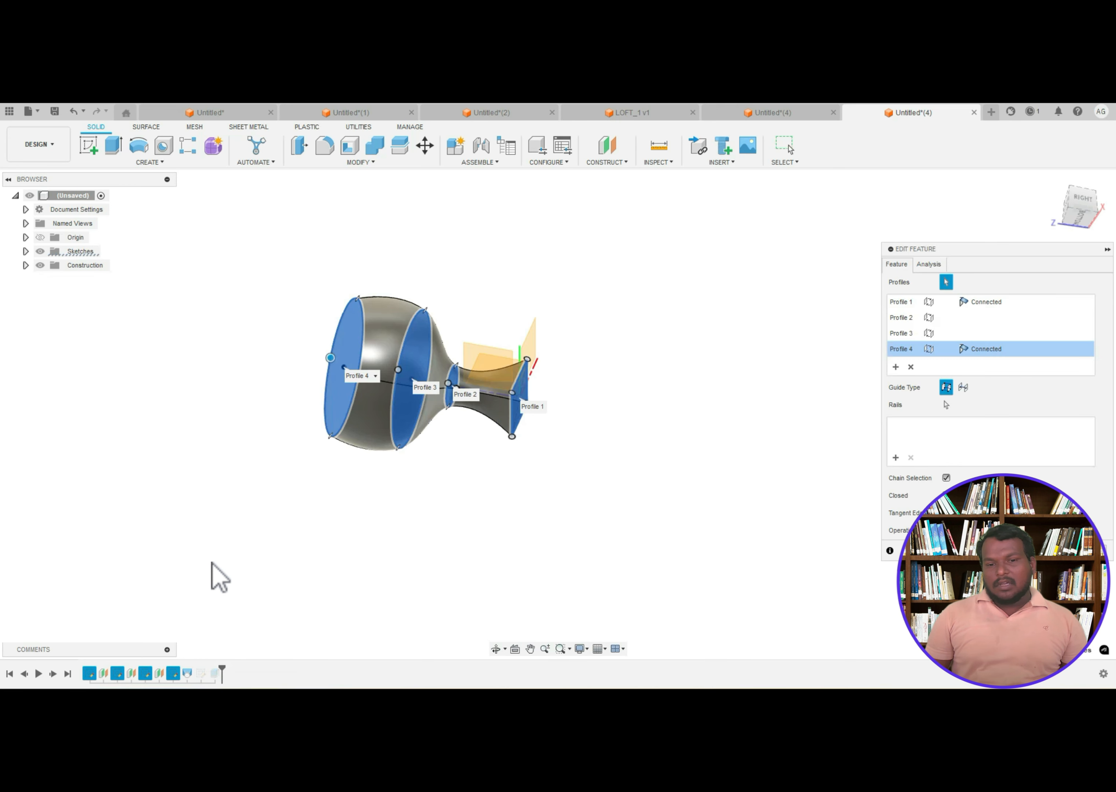
{"action": "left_click", "coordinate": [928, 265]}
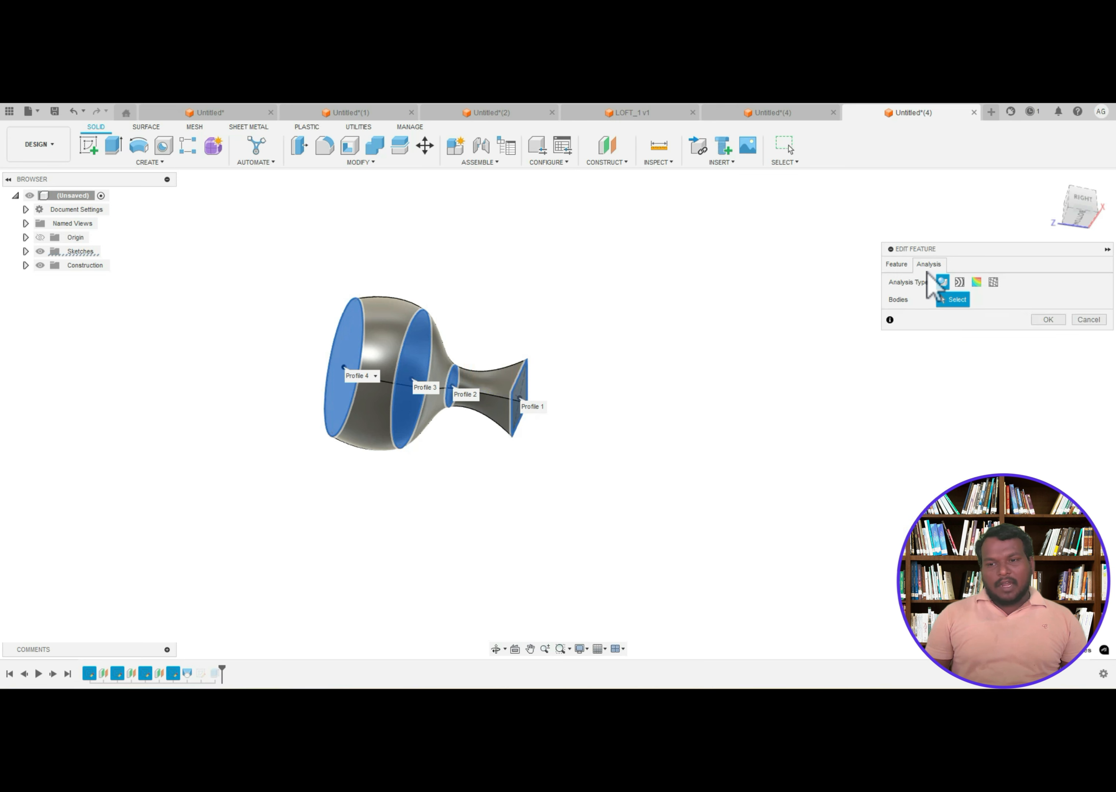
{"action": "left_click", "coordinate": [959, 283]}
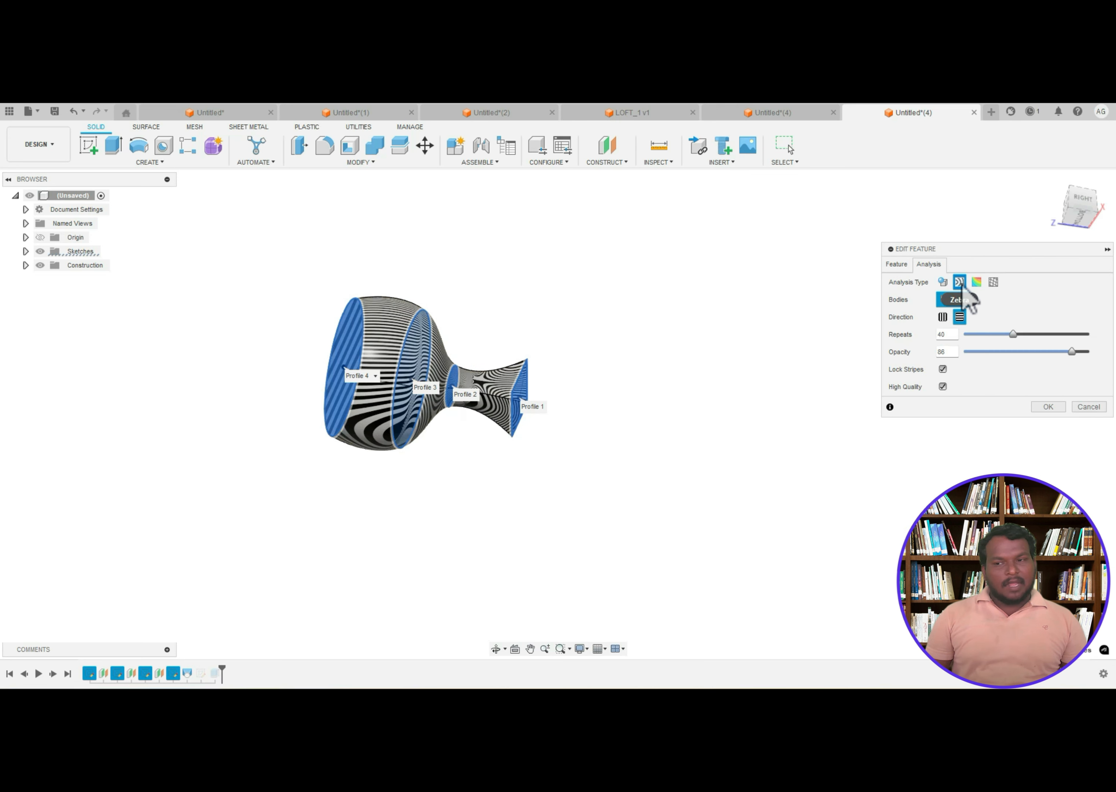
{"action": "left_click", "coordinate": [942, 317]}
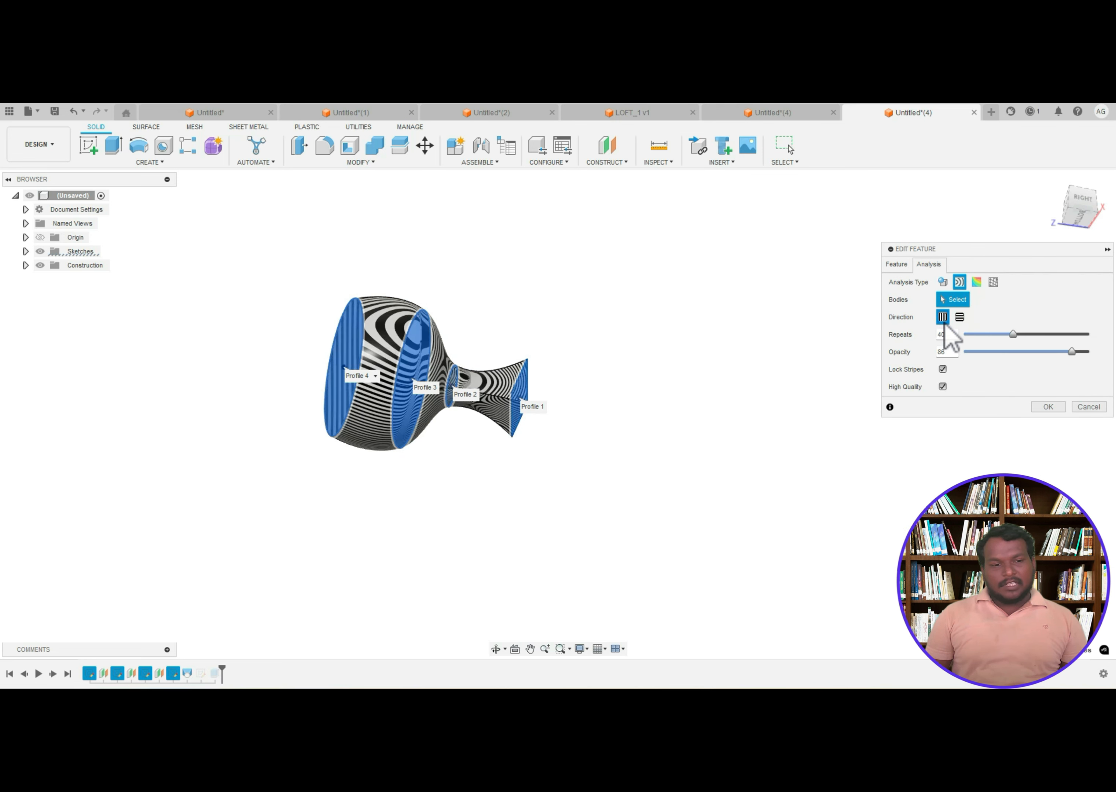
{"action": "left_click_drag", "start_coordinate": [1014, 334], "coordinate": [1066, 364]}
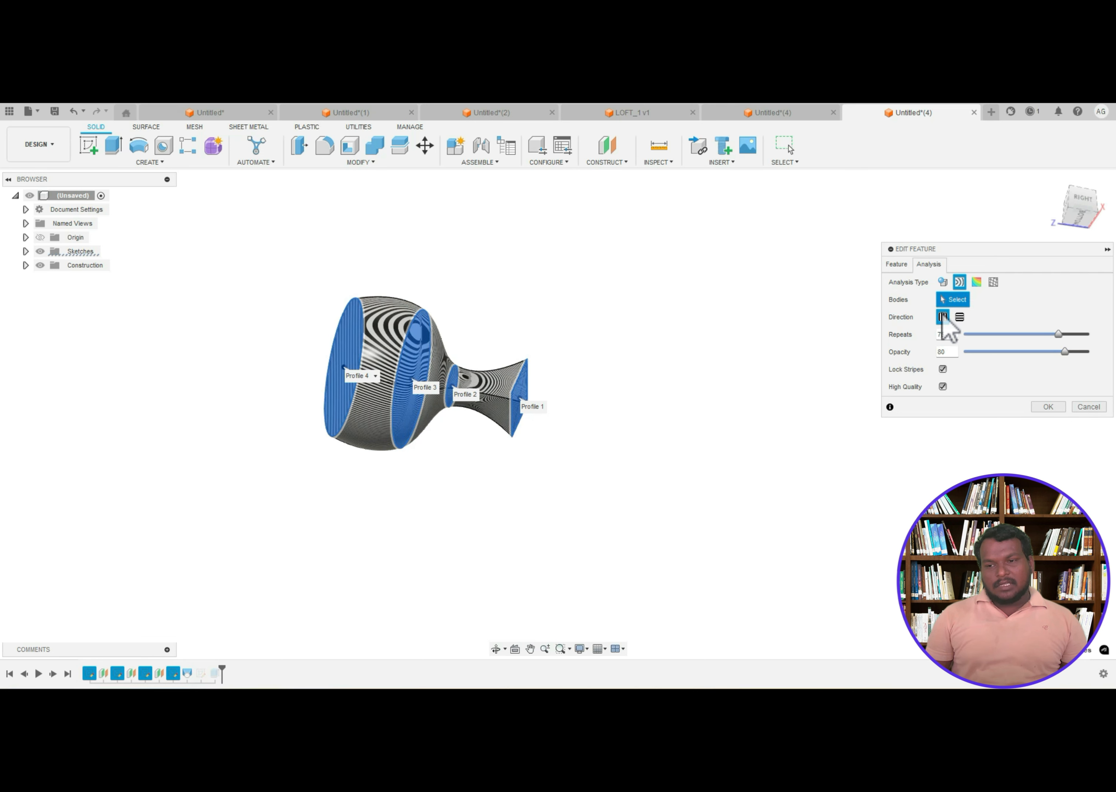
- Examine the loft with the curvature map analysis, setting the scale to 0.740 and the opacity to 67
{"action": "left_click", "coordinate": [977, 281]}
{"action": "left_click", "coordinate": [943, 317]}
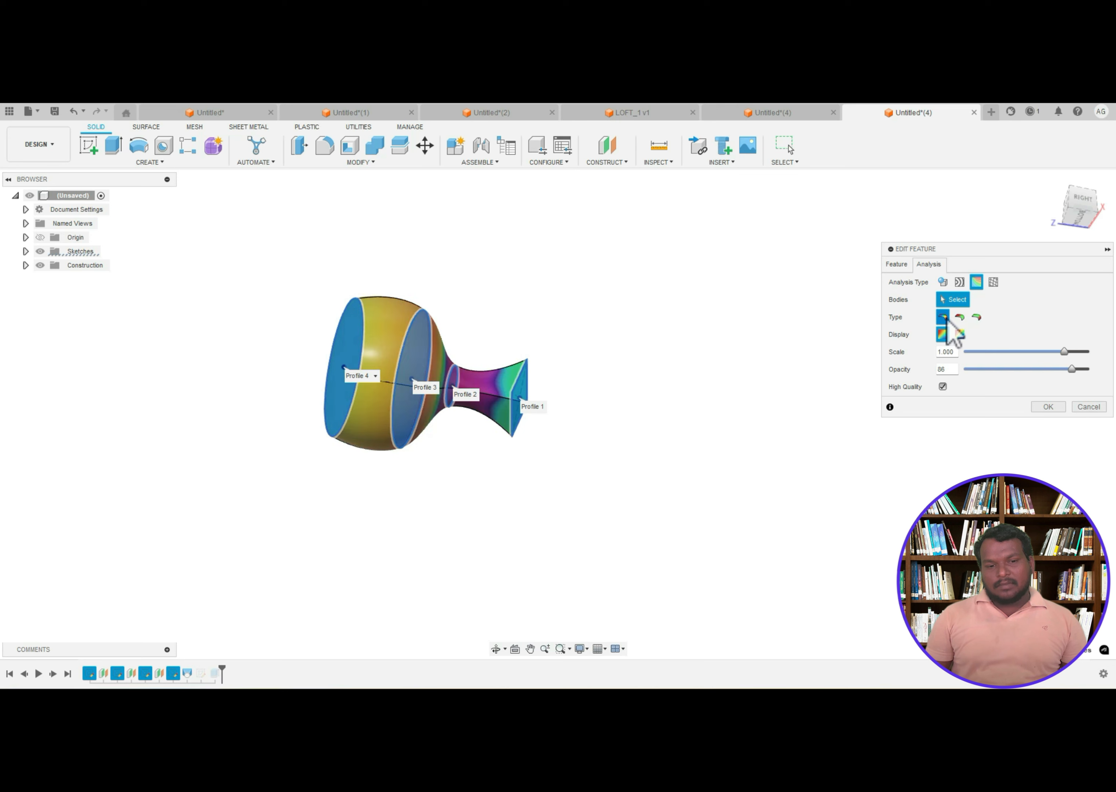
{"action": "mouse_move", "coordinate": [1064, 352]}
{"action": "left_mouse_down"}
{"action": "mouse_move", "coordinate": [990, 354]}
{"action": "mouse_move", "coordinate": [1038, 353]}
{"action": "mouse_move", "coordinate": [1027, 369]}
{"action": "mouse_move", "coordinate": [1050, 369]}
{"action": "left_mouse_up"}
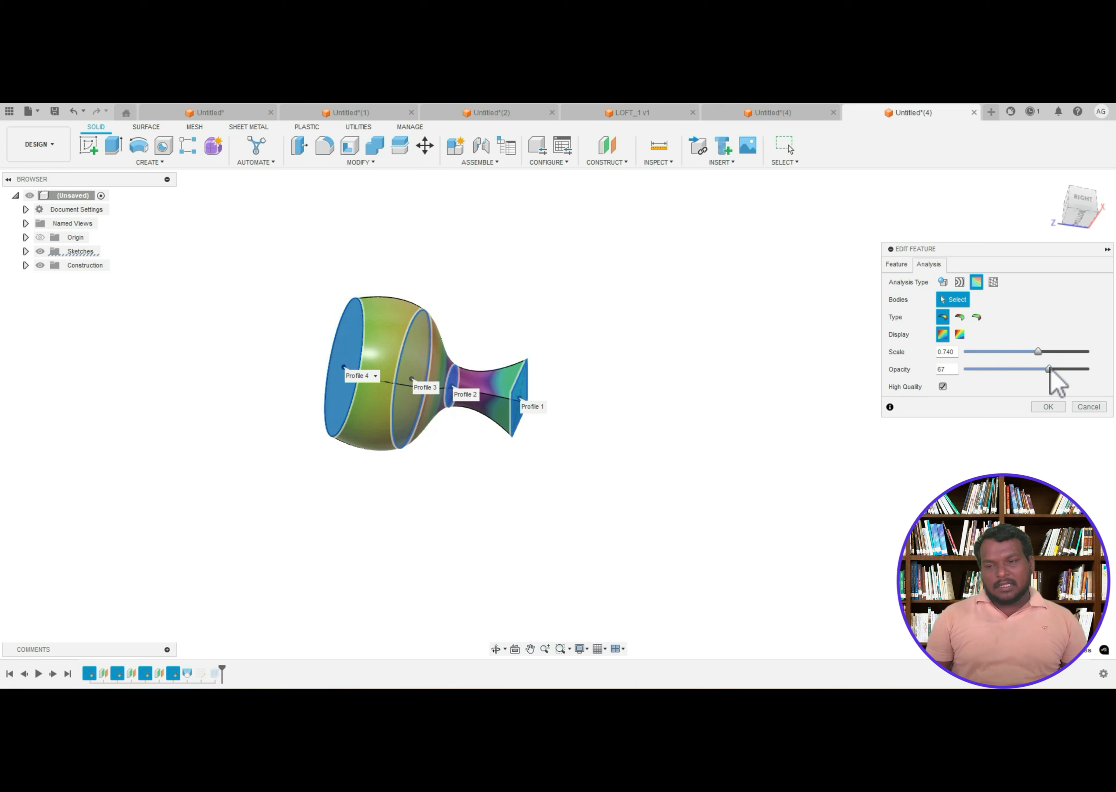
- Inspect the loft with isocurve analysis in each of its three curve types and close the loft edit
{"action": "left_click", "coordinate": [992, 281]}
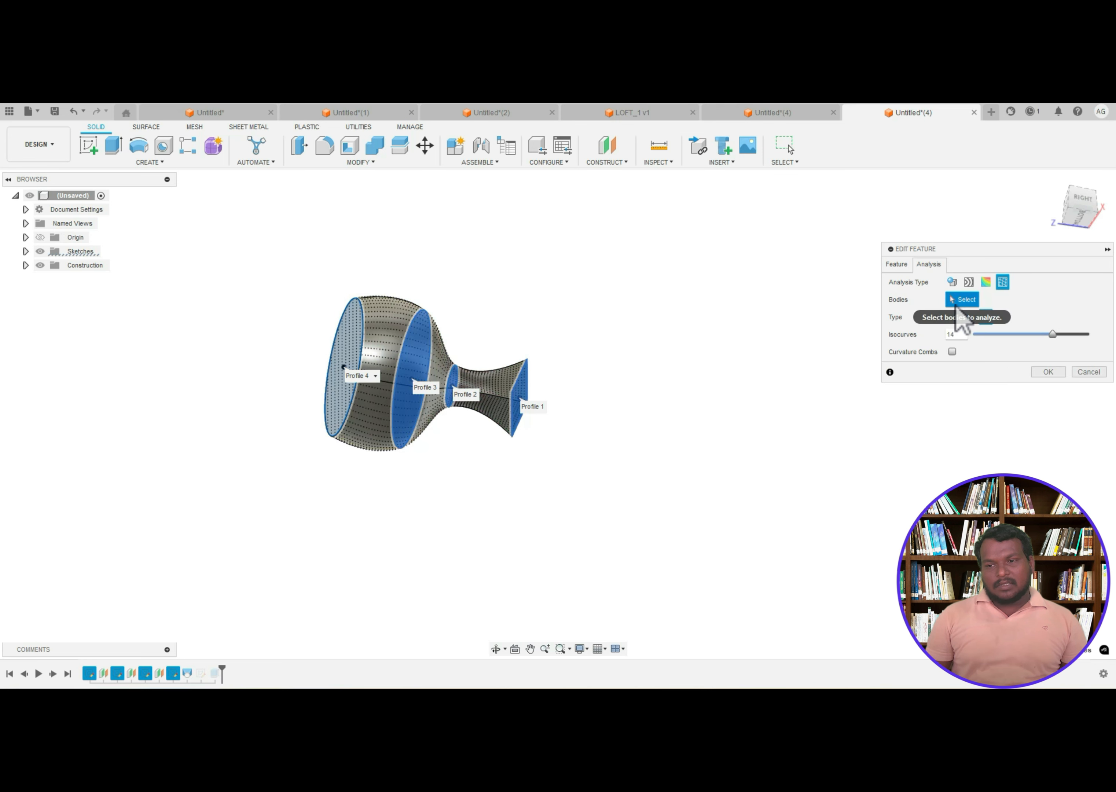
{"action": "left_click", "coordinate": [952, 317]}
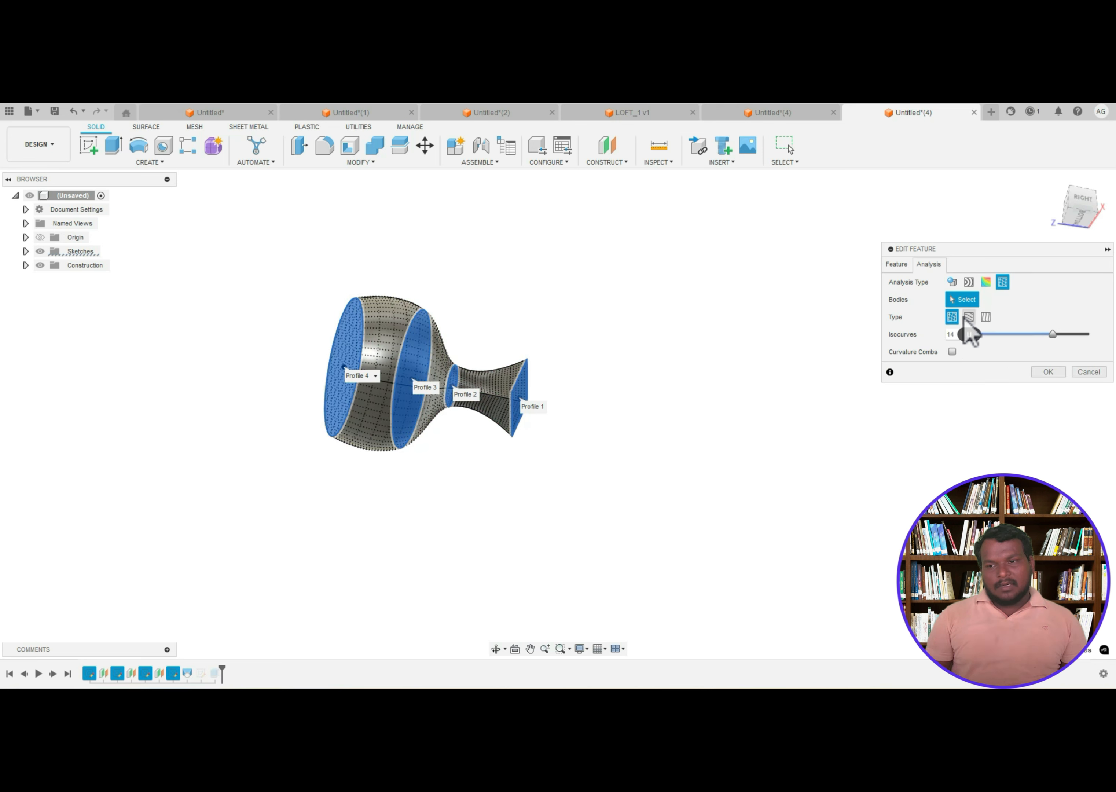
{"action": "left_click", "coordinate": [968, 317]}
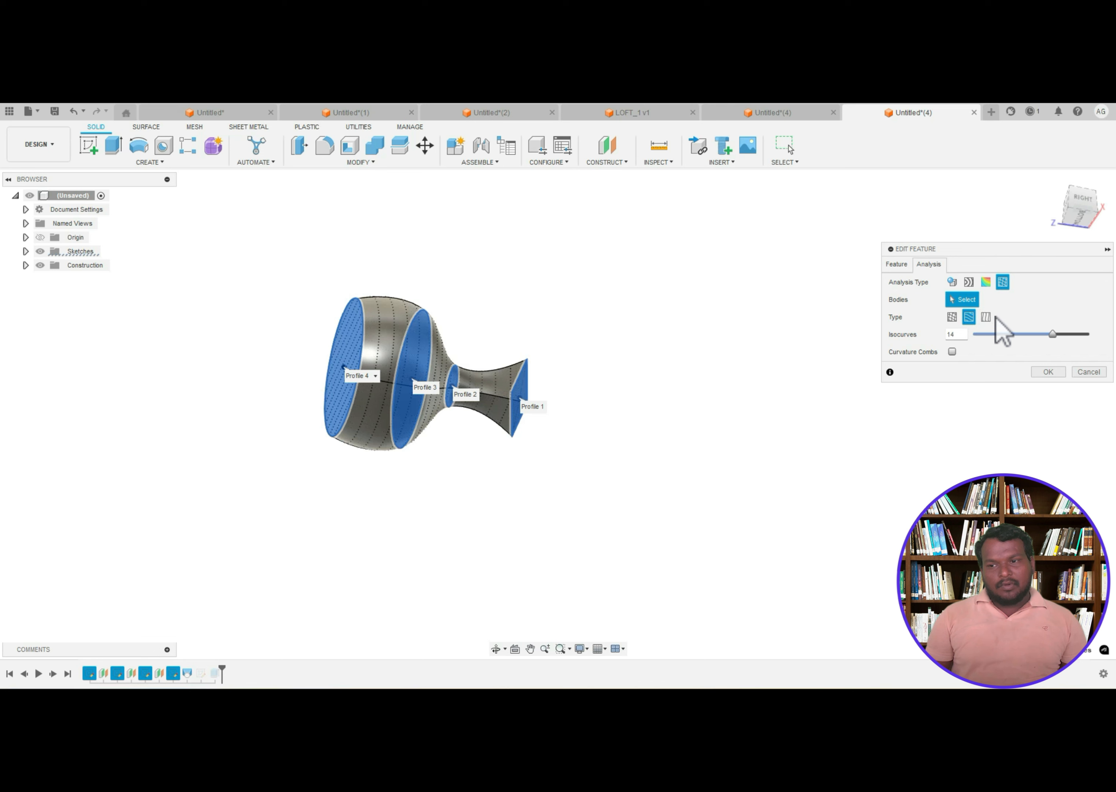
{"action": "left_click", "coordinate": [986, 317]}
{"action": "left_click", "coordinate": [1048, 372]}
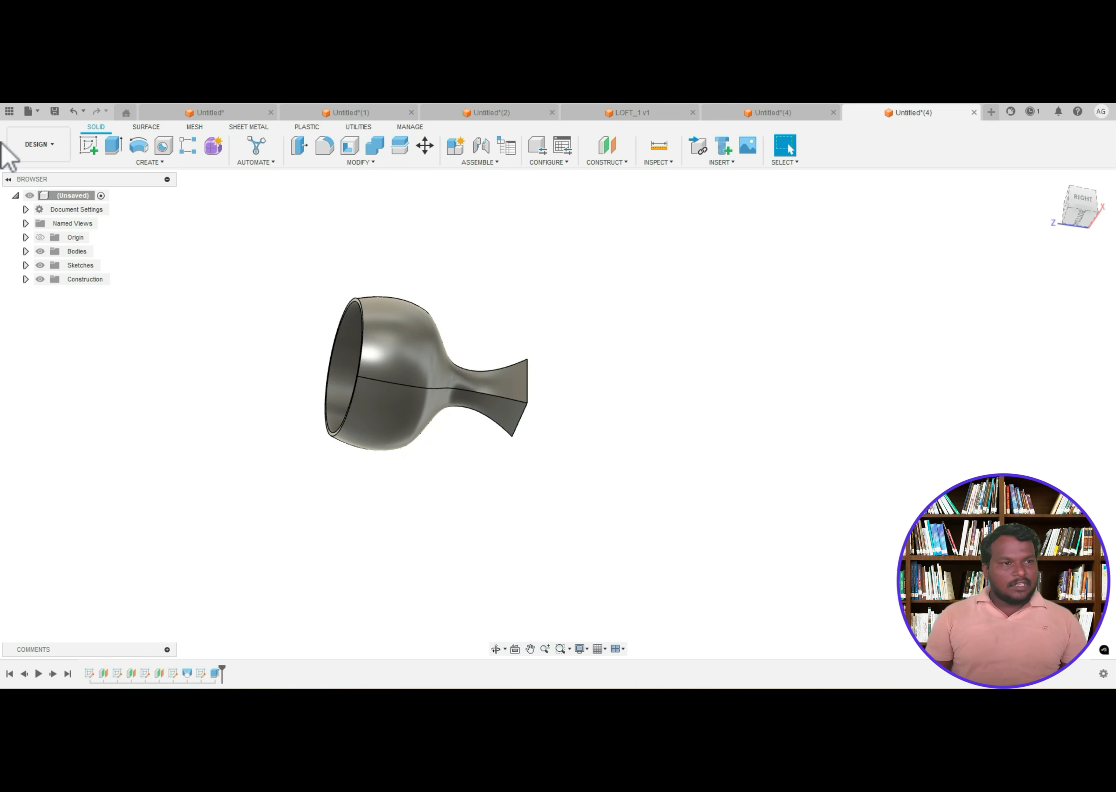
- Save the design as "LOFT _2" in Admin Project
{"action": "left_click", "coordinate": [53, 114]}
{"action": "key", "text": "BackSpace"}
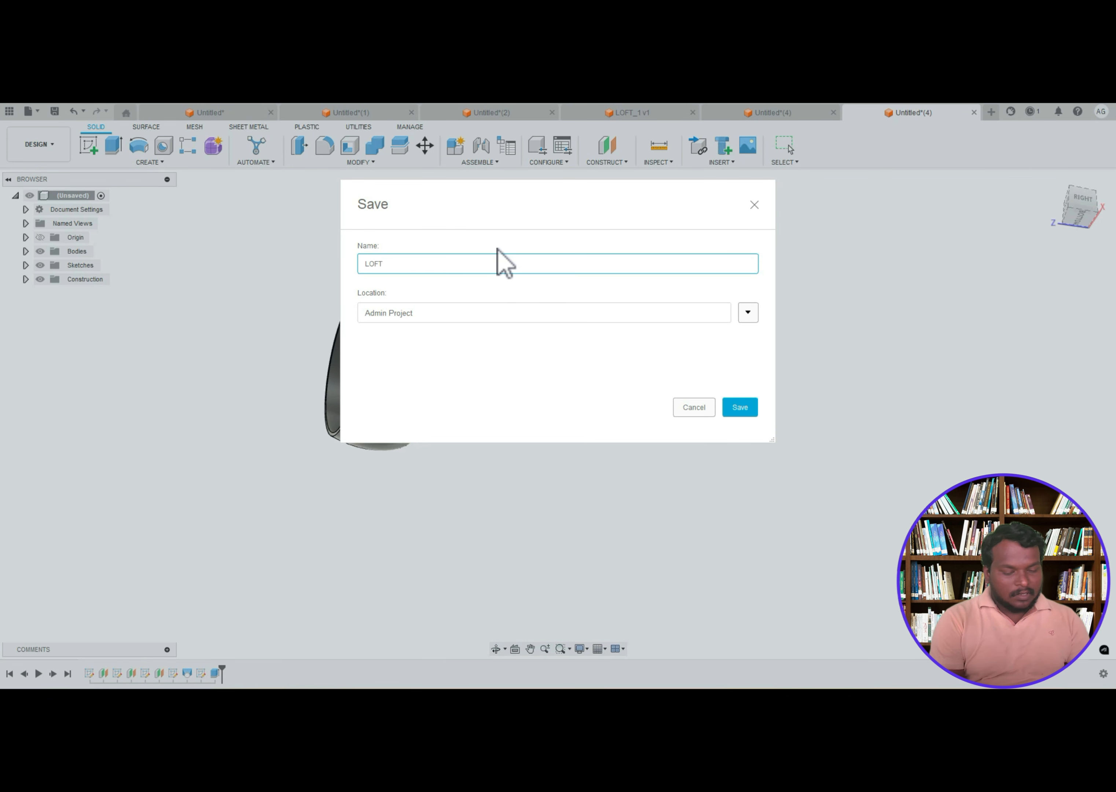
{"action": "type", "text": "LOFT _2"}
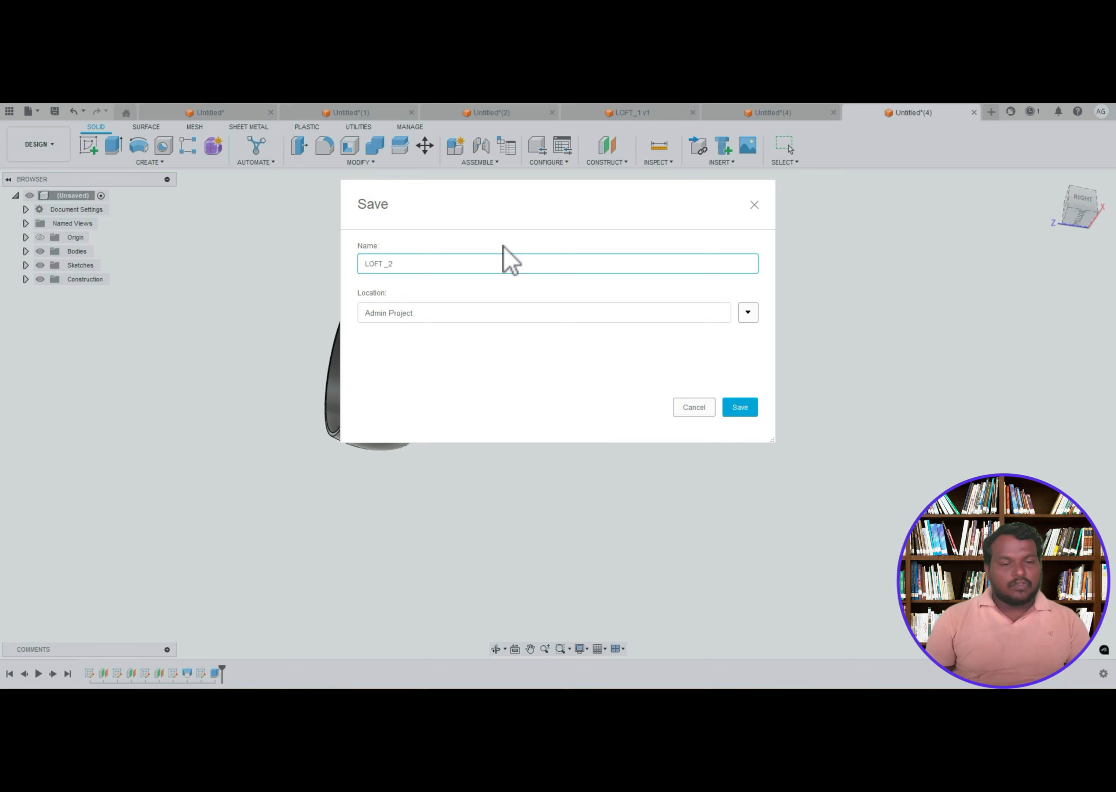
{"action": "left_click", "coordinate": [747, 312]}
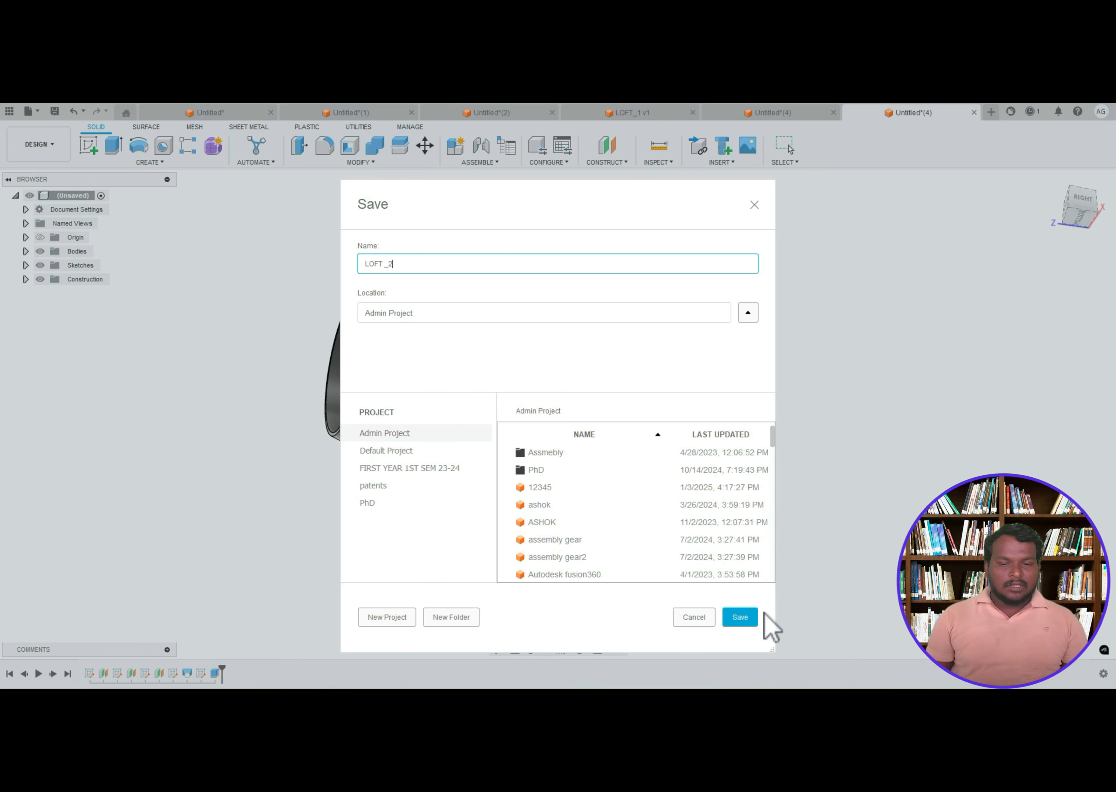
{"action": "left_click", "coordinate": [741, 617]}
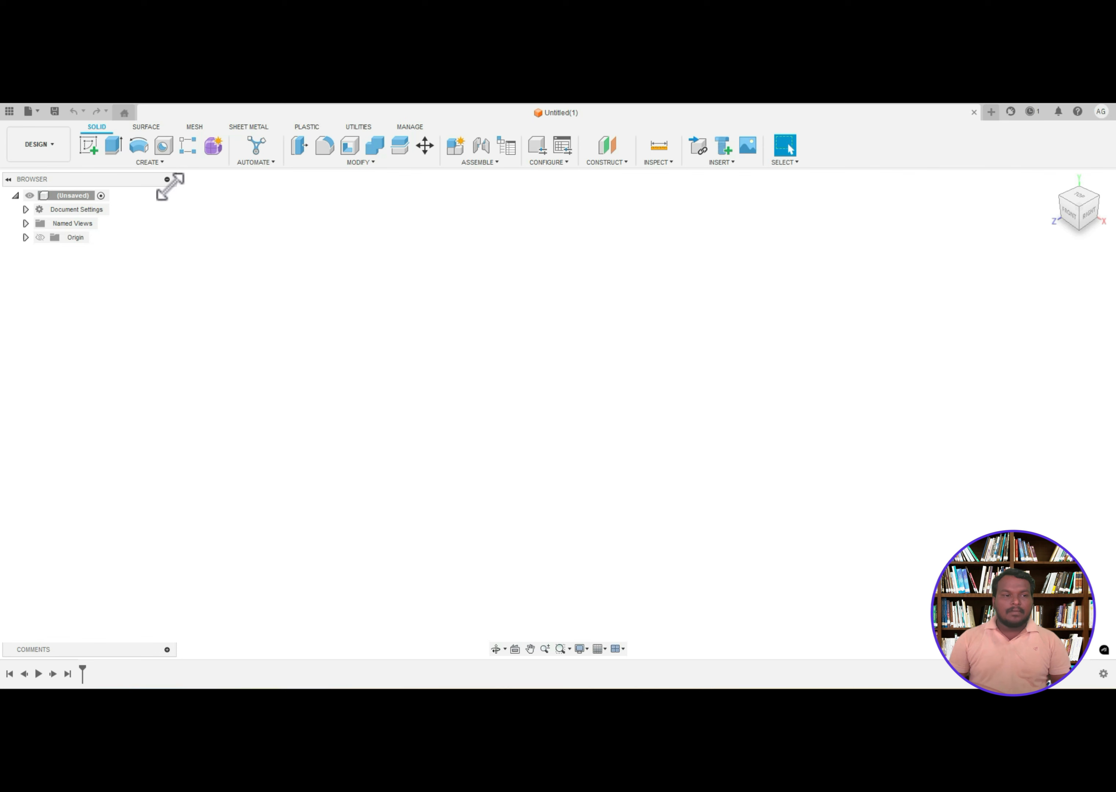
- Start a Box on the front origin plane with a 55 by 30 mm base, its first corner on the vertical axis
{"action": "left_click", "coordinate": [177, 161]}
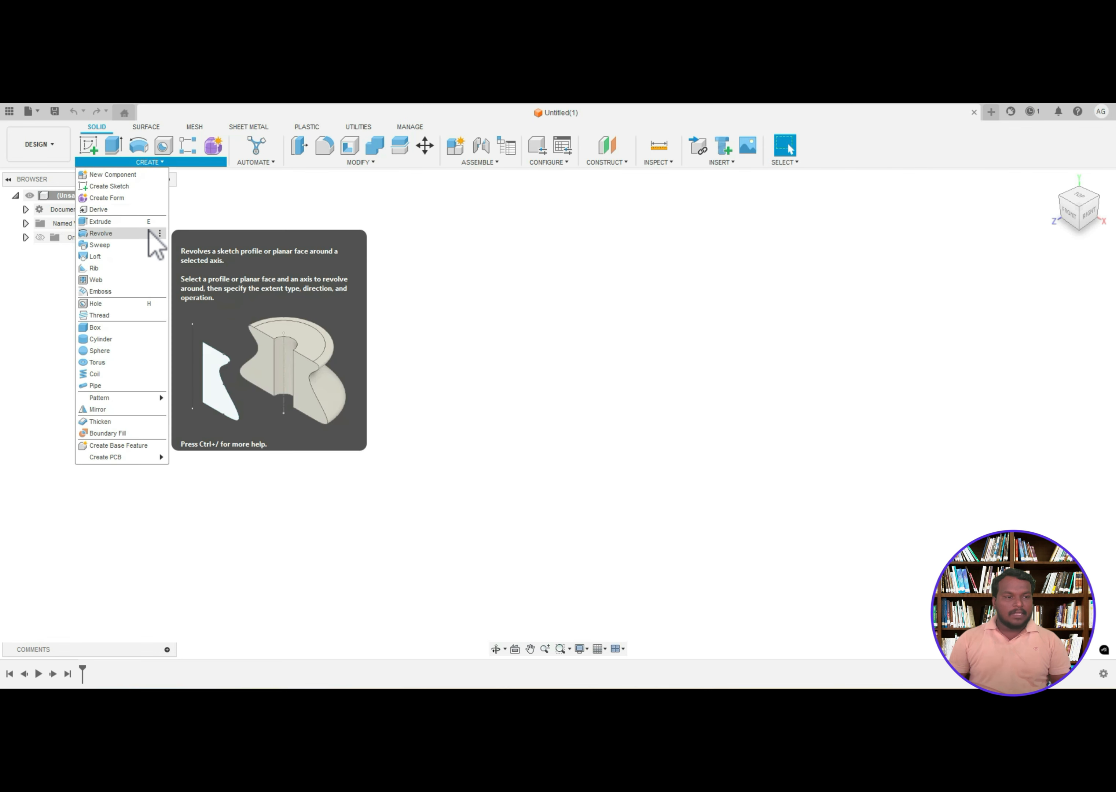
{"action": "left_click", "coordinate": [131, 327]}
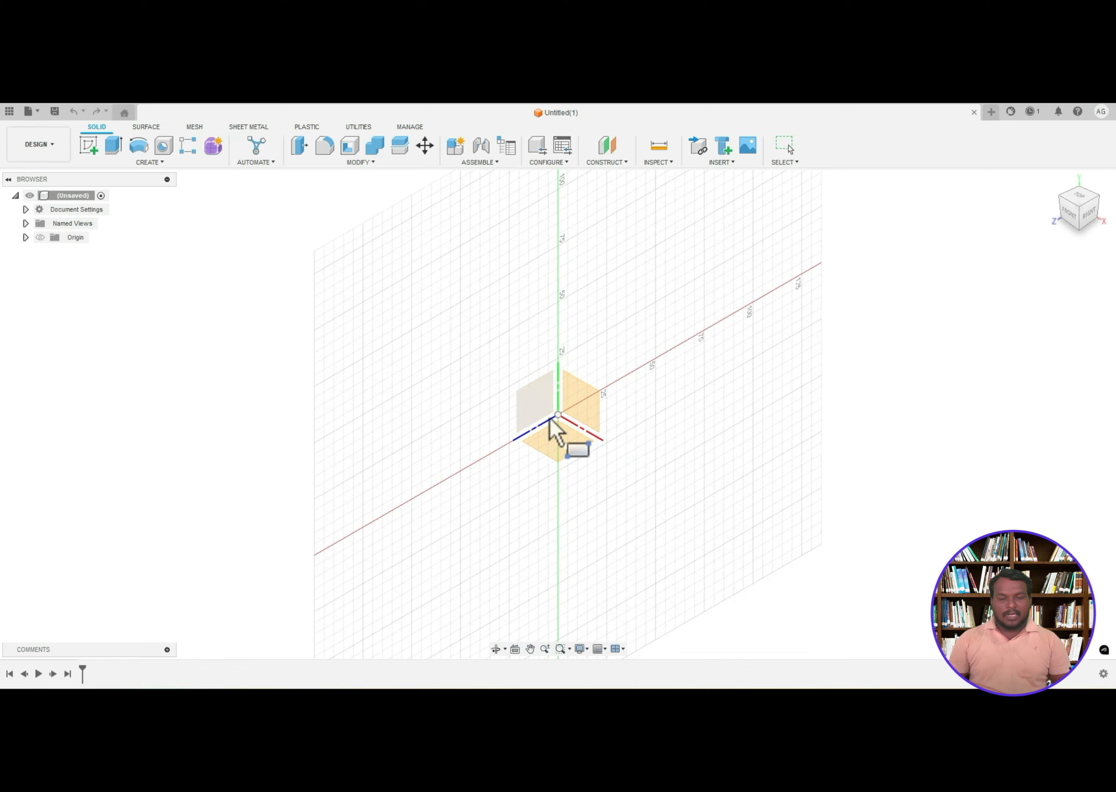
{"action": "left_click", "coordinate": [583, 405]}
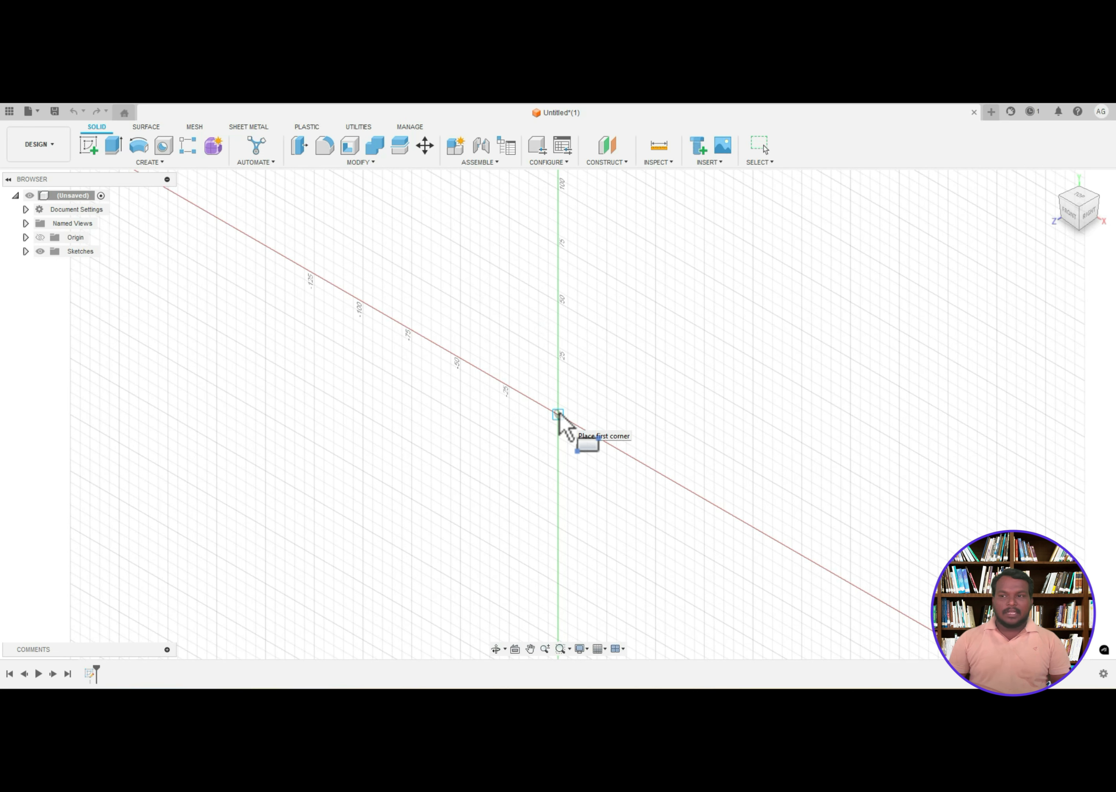
{"action": "left_click", "coordinate": [1090, 221]}
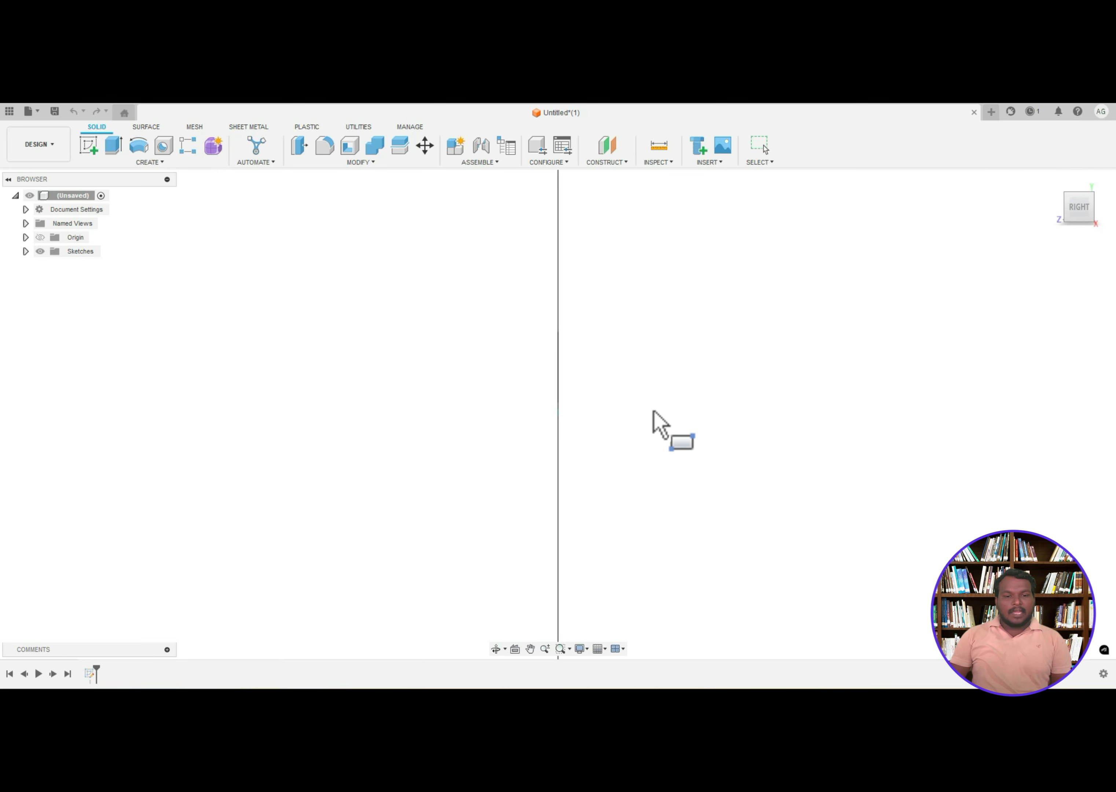
{"action": "left_click", "coordinate": [1052, 181]}
{"action": "left_click", "coordinate": [1073, 214]}
{"action": "left_click", "coordinate": [558, 332]}
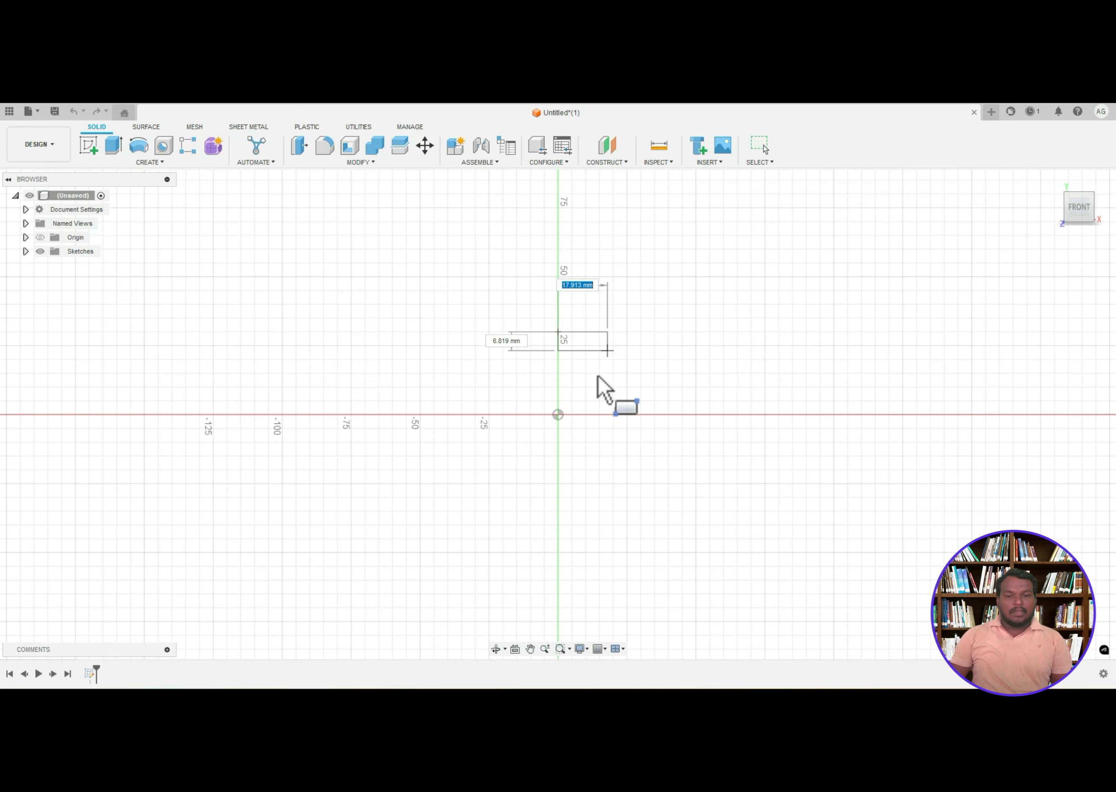
{"action": "left_click", "coordinate": [709, 414]}
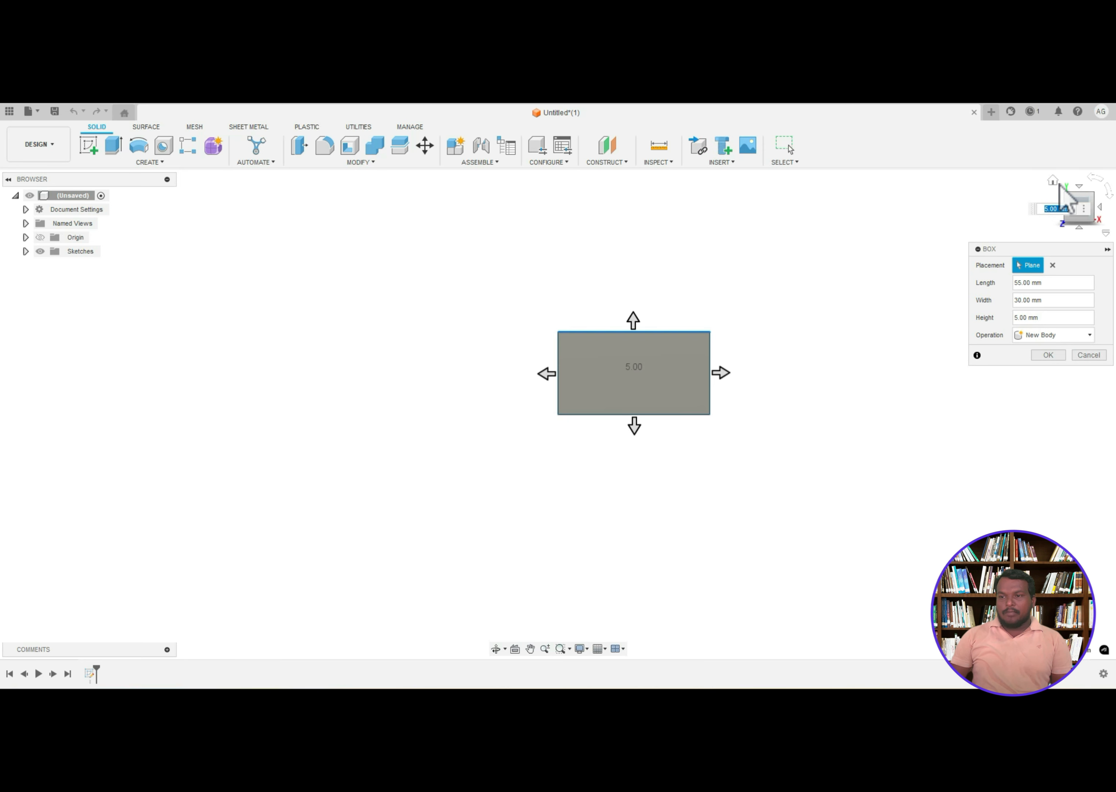
- Stretch the box preview to 80 mm long, 43 mm wide and 18 mm high
{"action": "left_click", "coordinate": [1053, 182]}
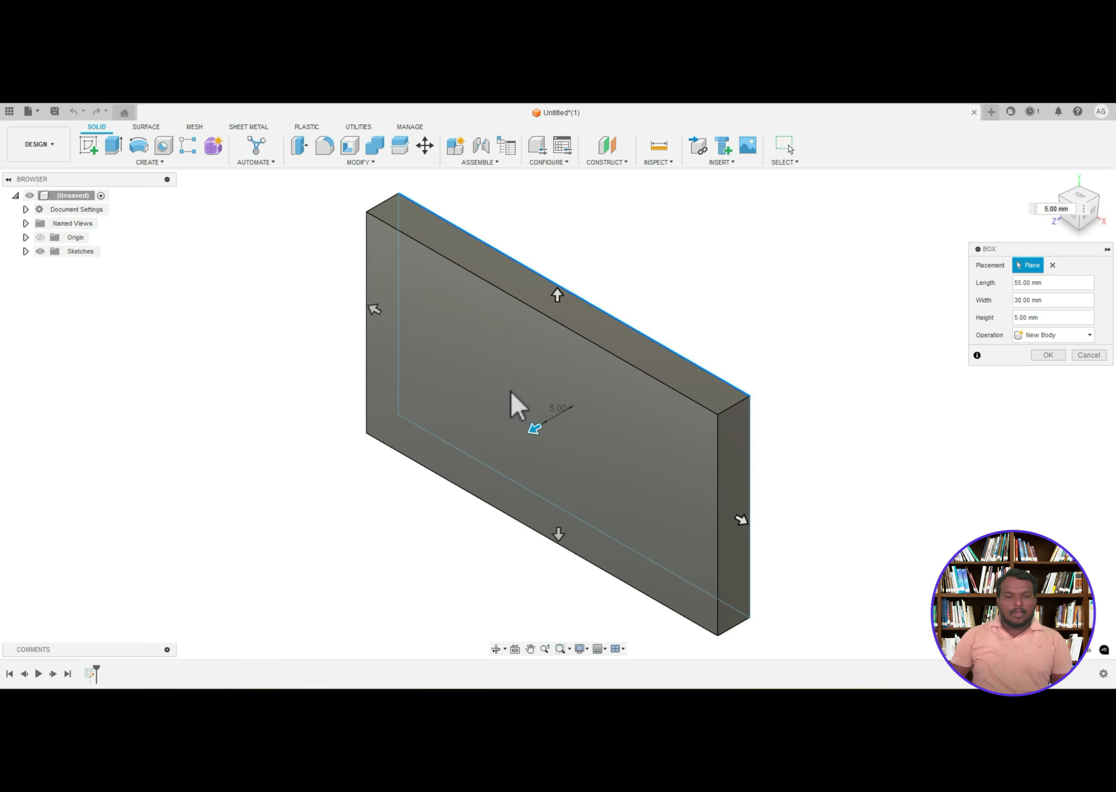
{"action": "left_click_drag", "start_coordinate": [532, 428], "coordinate": [458, 450]}
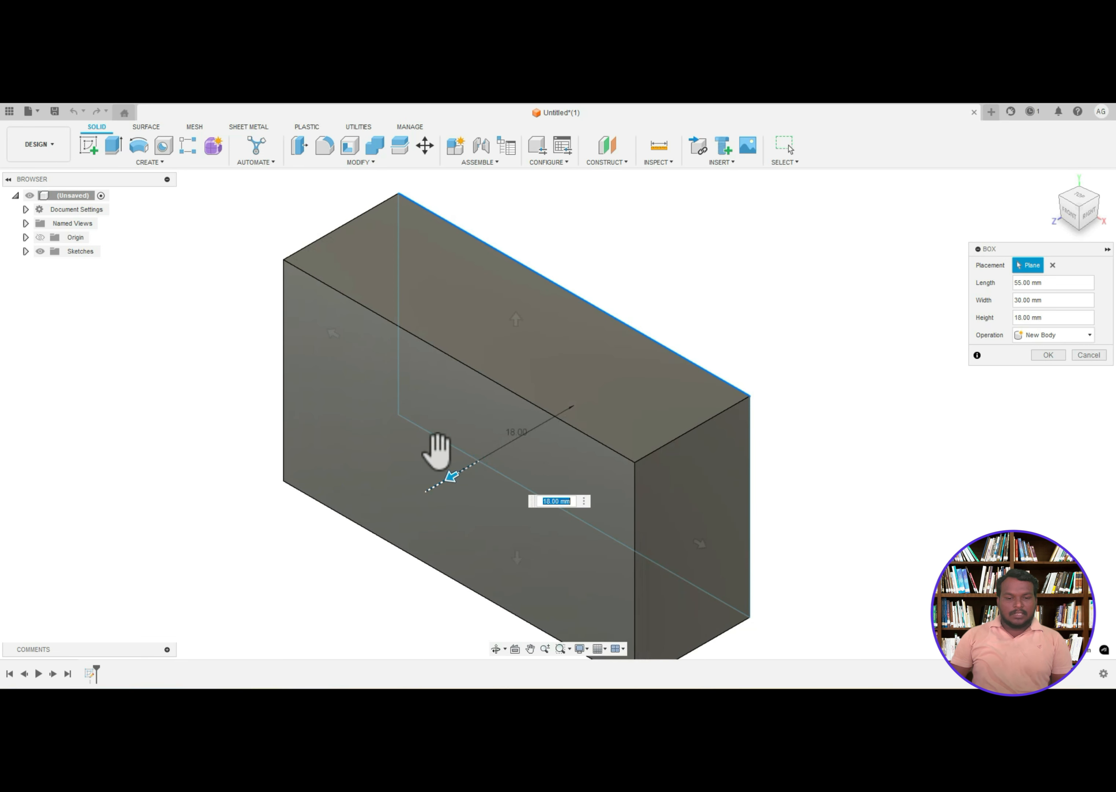
{"action": "left_click_drag", "start_coordinate": [516, 319], "coordinate": [516, 259]}
{"action": "left_click_drag", "start_coordinate": [330, 300], "coordinate": [249, 294]}
{"action": "left_click_drag", "start_coordinate": [702, 520], "coordinate": [791, 570]}
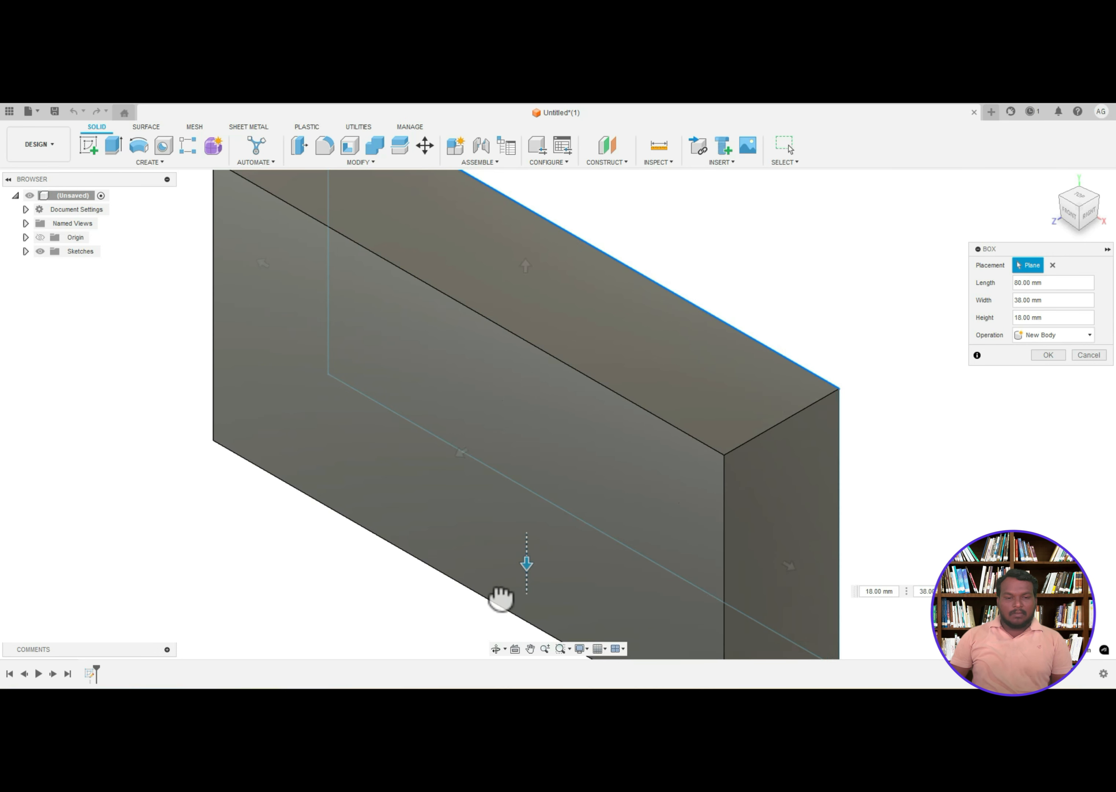
{"action": "left_click_drag", "start_coordinate": [526, 564], "coordinate": [526, 600]}
{"action": "left_click", "coordinate": [1053, 179]}
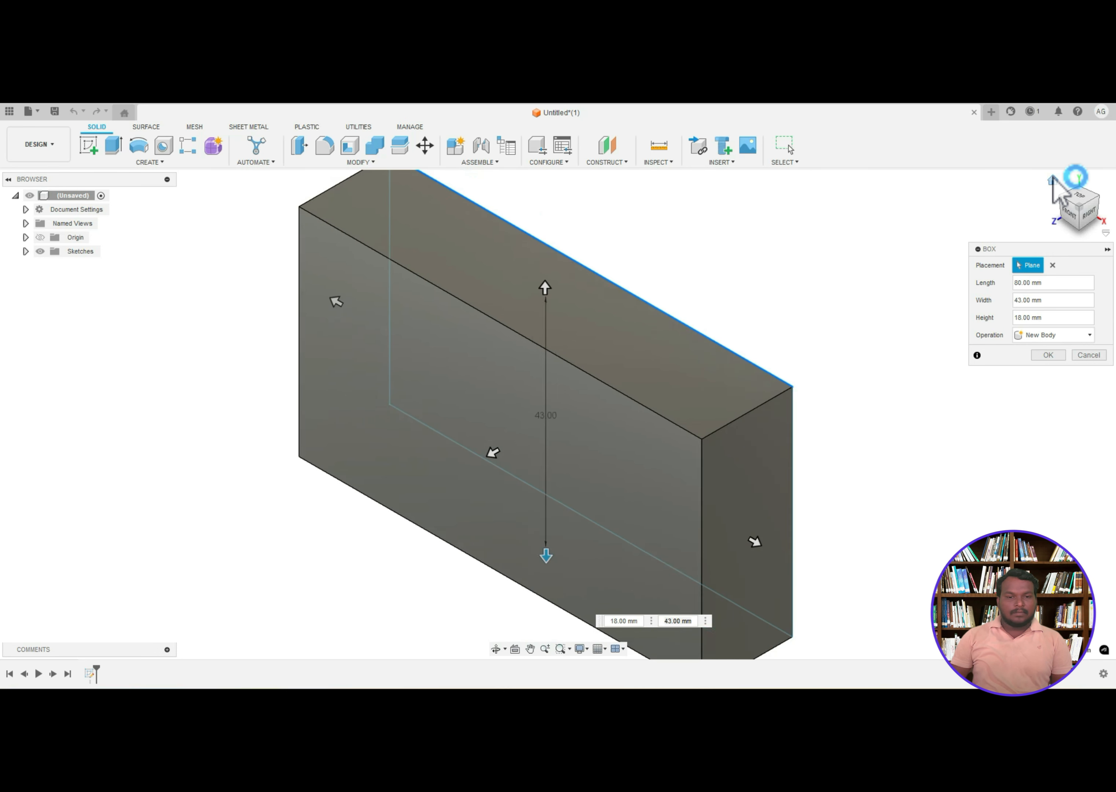
- Resize the box to 38 mm long, 26 mm wide and 31 mm high, and create it as a new body
{"action": "left_click_drag", "start_coordinate": [561, 304], "coordinate": [565, 273]}
{"action": "left_click_drag", "start_coordinate": [510, 426], "coordinate": [388, 361]}
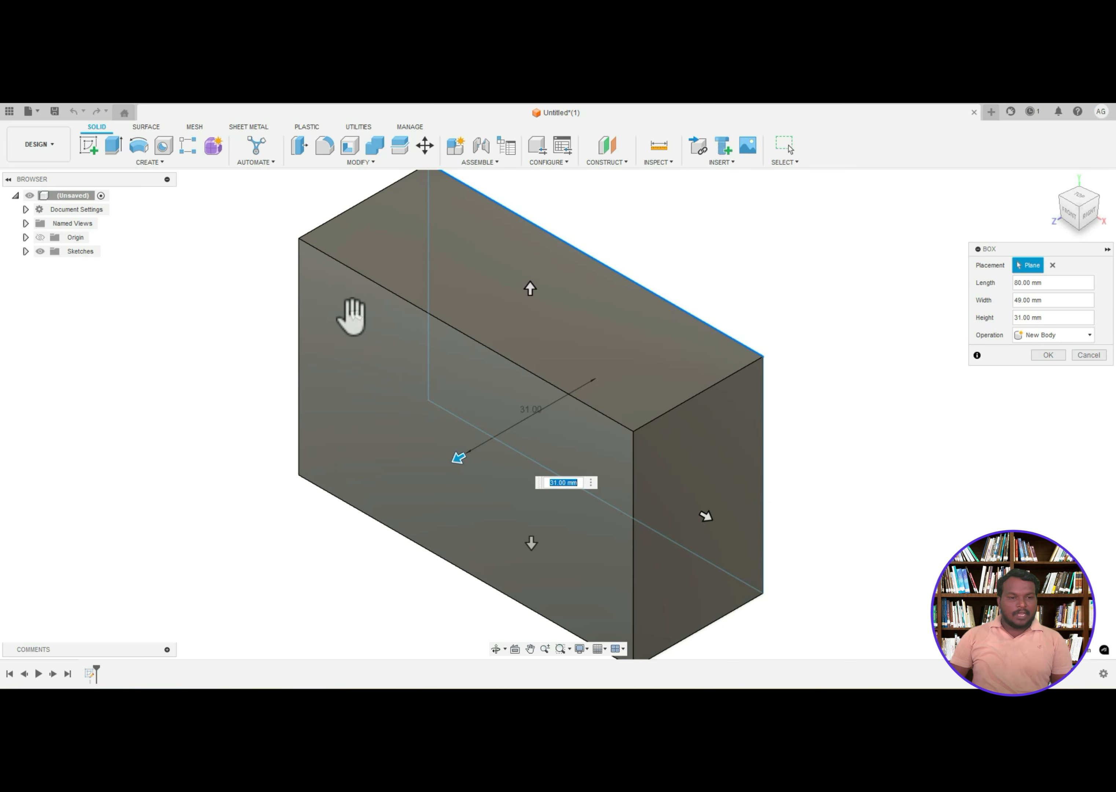
{"action": "left_click_drag", "start_coordinate": [336, 309], "coordinate": [305, 286]}
{"action": "left_click_drag", "start_coordinate": [707, 515], "coordinate": [636, 474]}
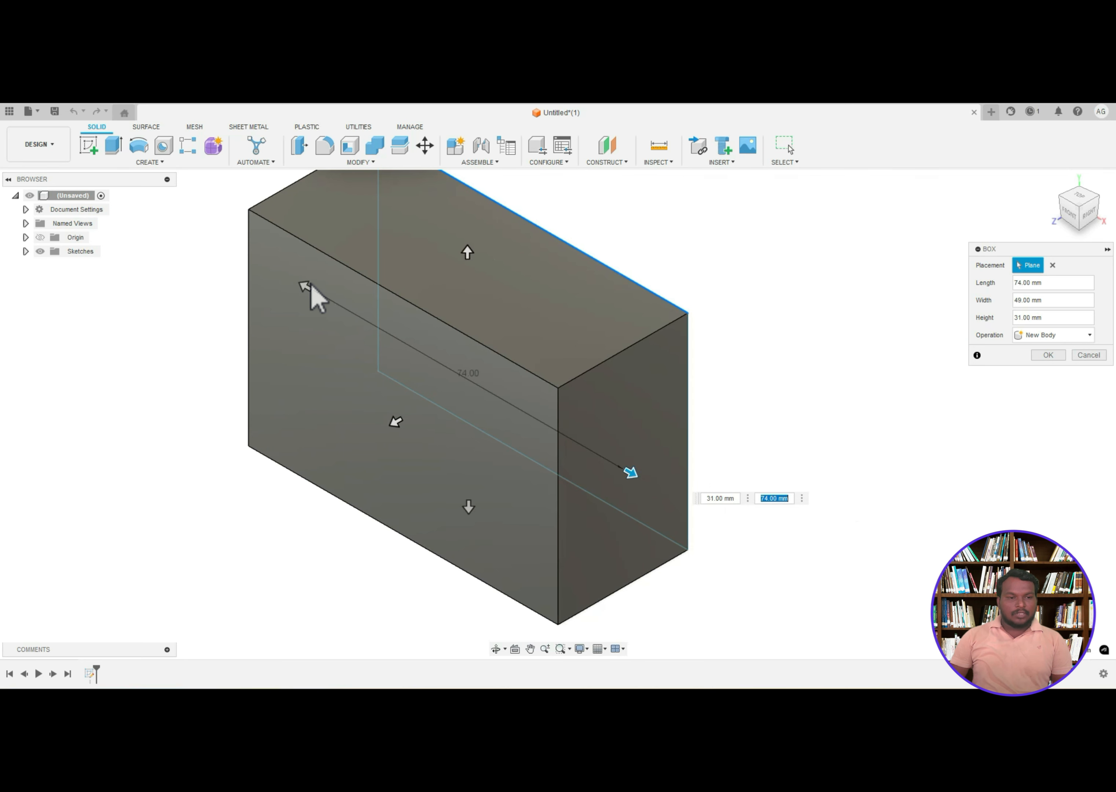
{"action": "left_click_drag", "start_coordinate": [303, 288], "coordinate": [461, 381]}
{"action": "left_click_drag", "start_coordinate": [542, 319], "coordinate": [544, 423]}
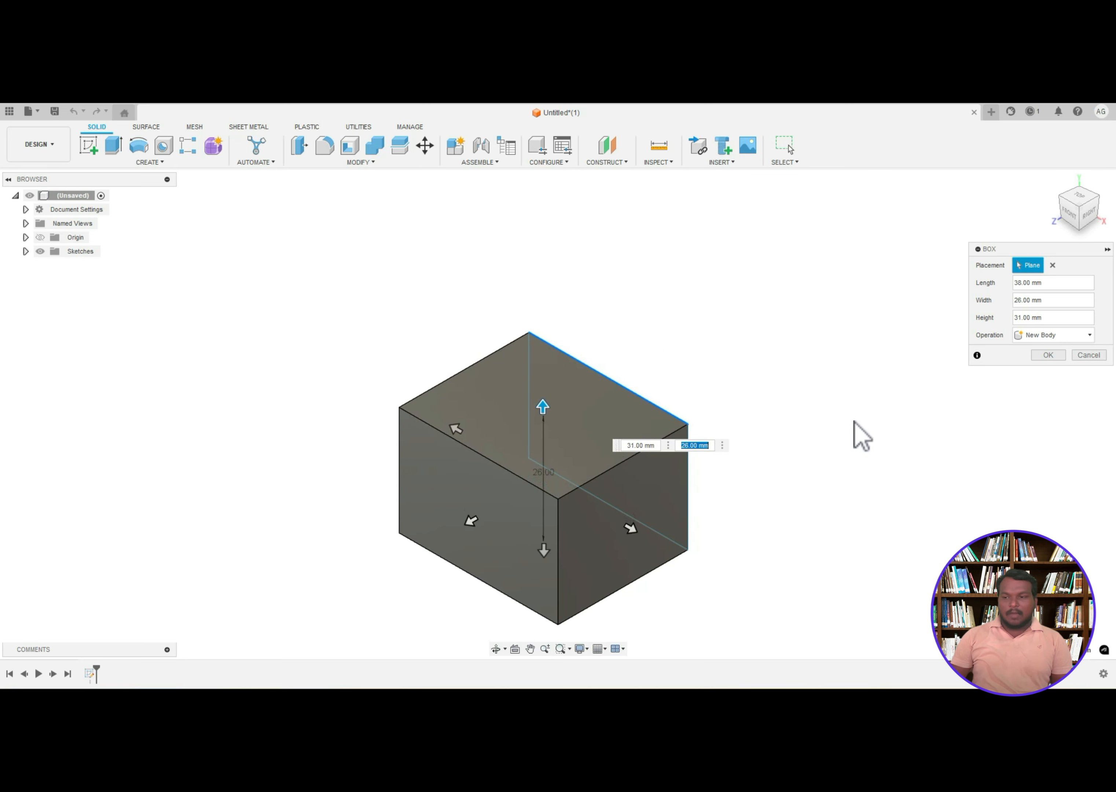
{"action": "left_click", "coordinate": [1053, 356]}
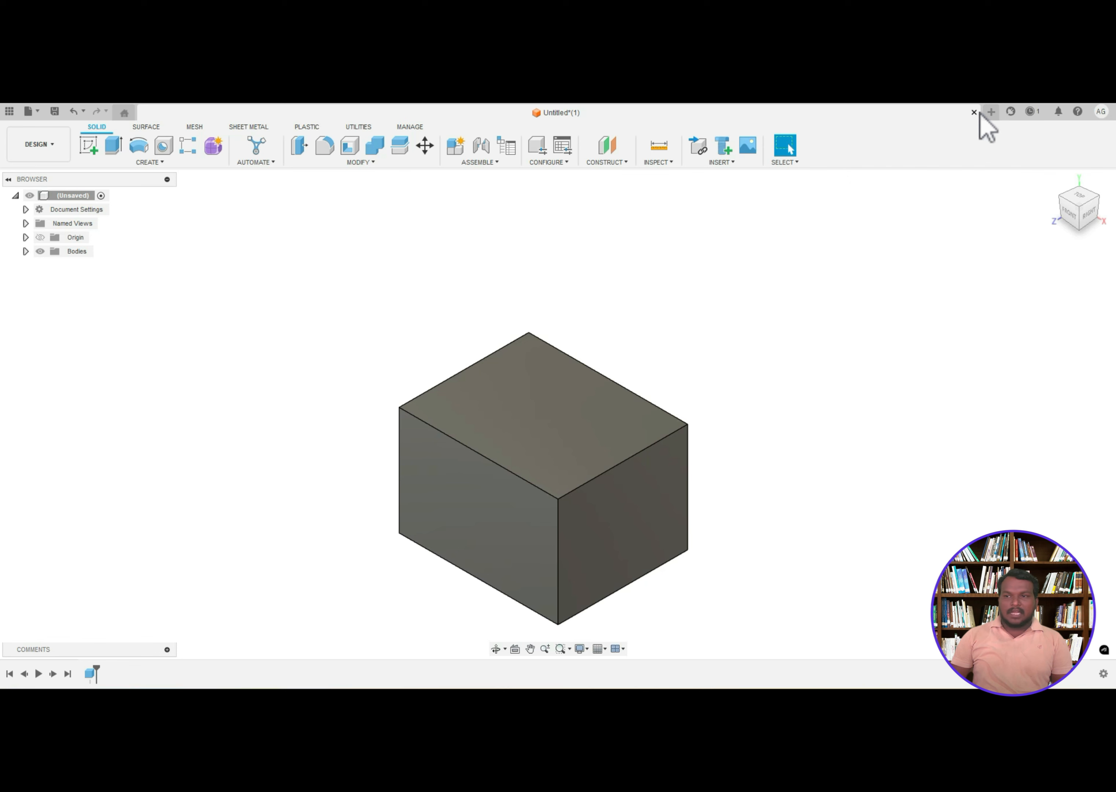
- In a new design, start a Cylinder on the horizontal origin plane with a 20 mm base circle centred at the origin
{"action": "left_click", "coordinate": [990, 112]}
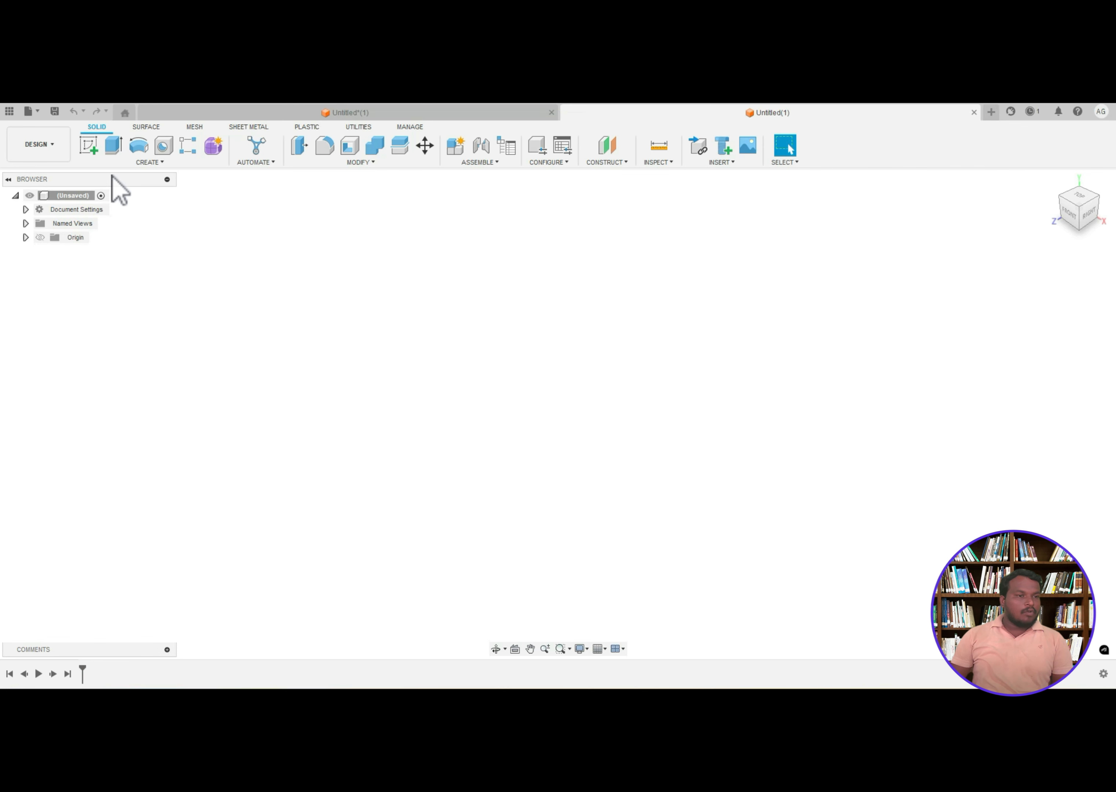
{"action": "left_click", "coordinate": [149, 162]}
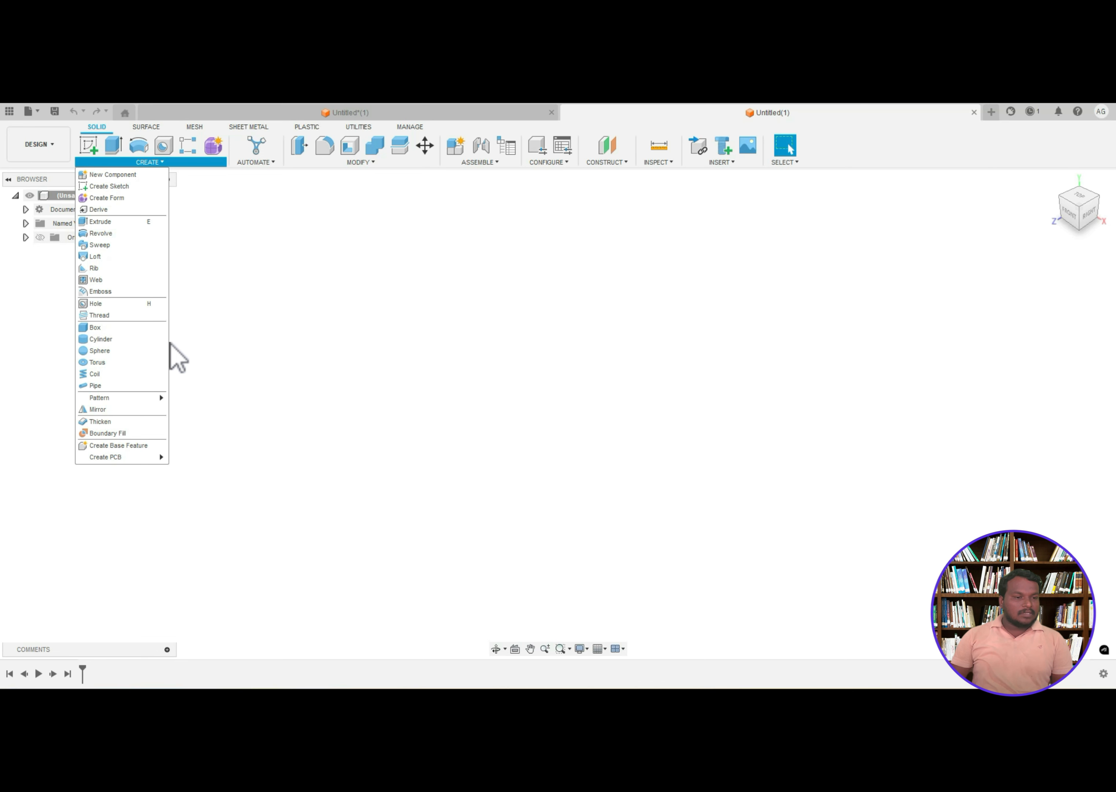
{"action": "left_click", "coordinate": [151, 340]}
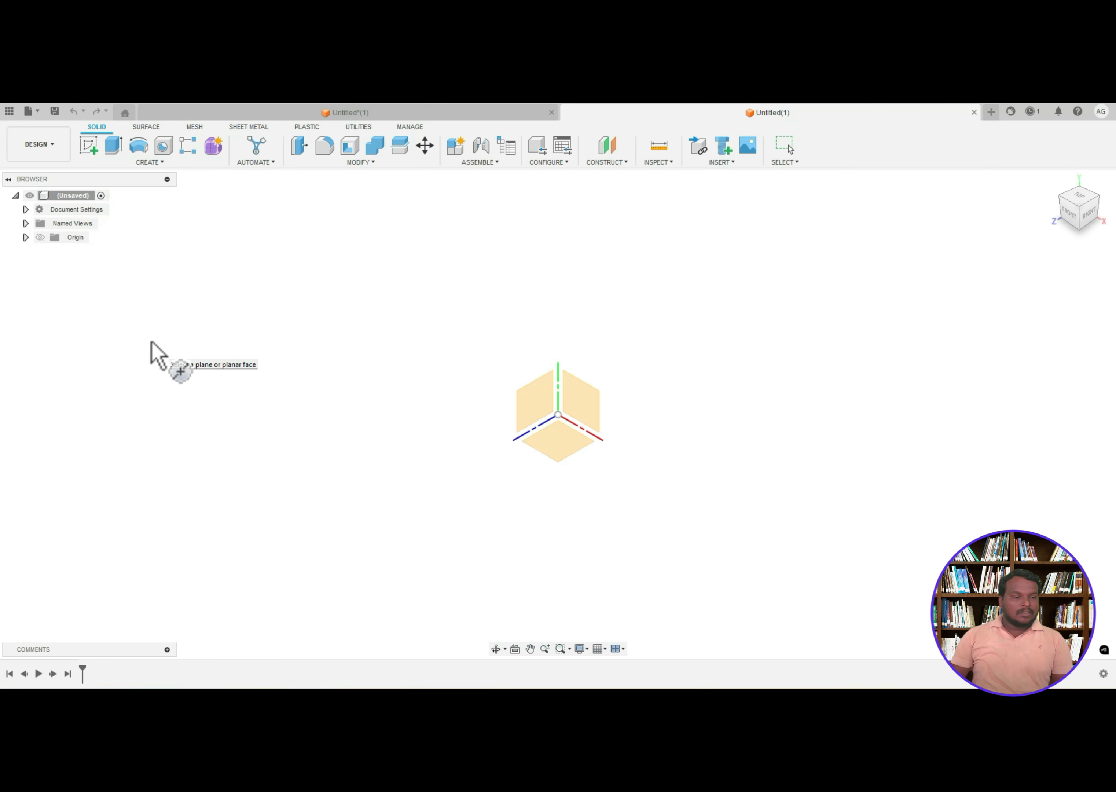
{"action": "left_click", "coordinate": [128, 165]}
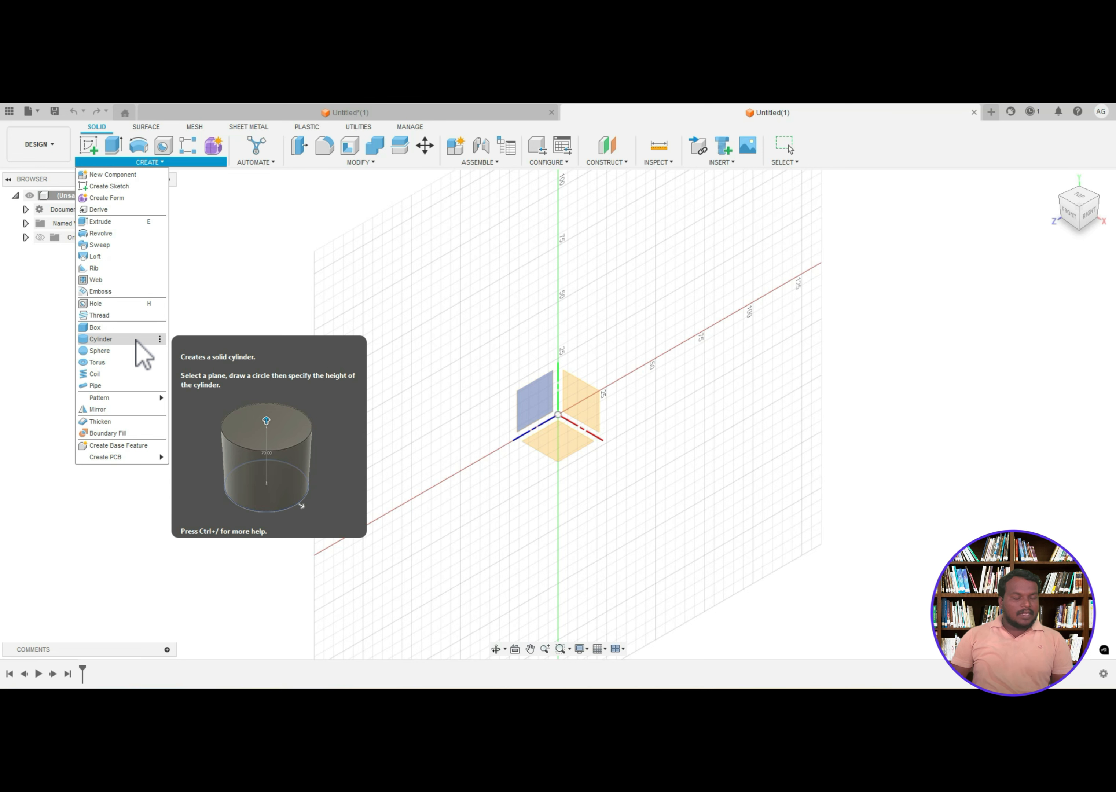
{"action": "left_click", "coordinate": [135, 340]}
{"action": "left_click", "coordinate": [553, 439]}
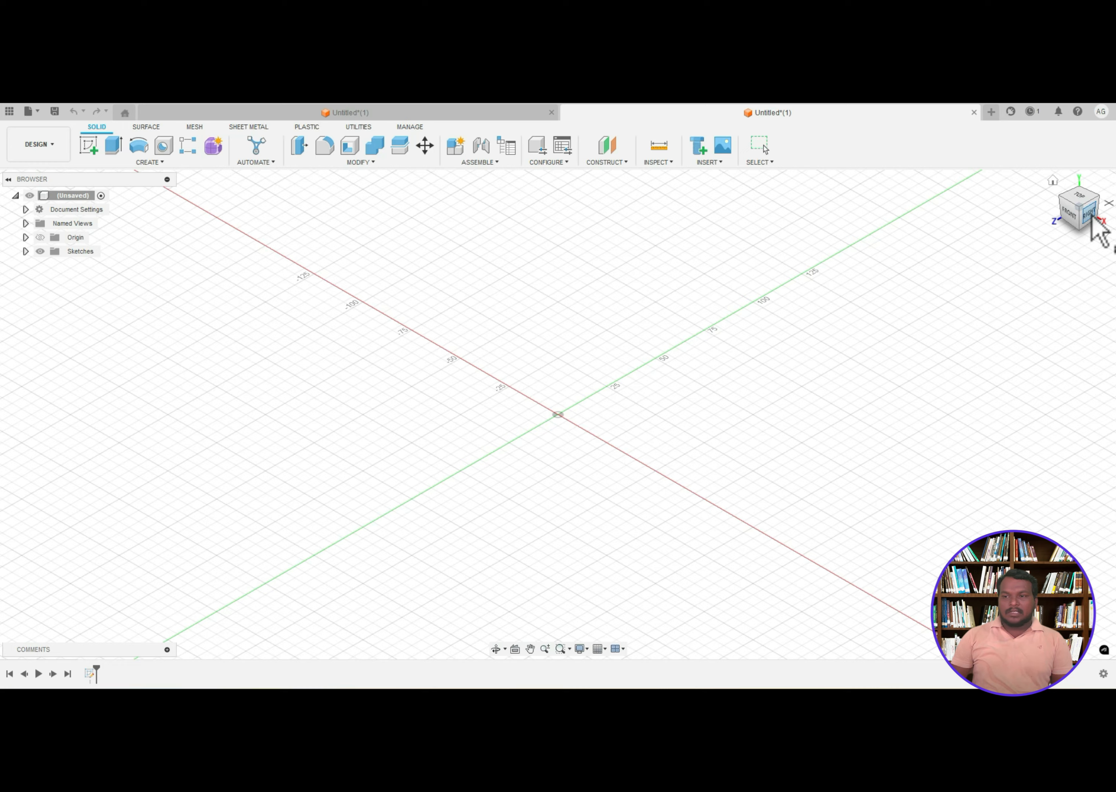
{"action": "left_click", "coordinate": [1101, 234]}
{"action": "left_click", "coordinate": [1084, 199]}
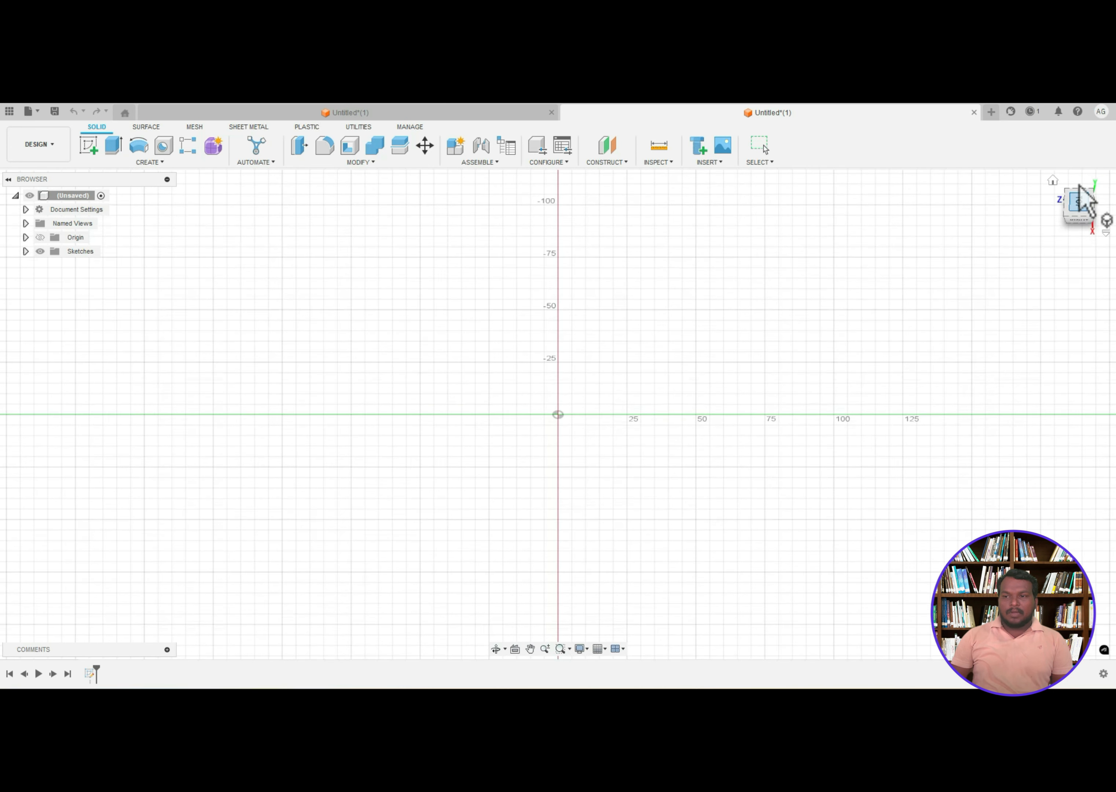
{"action": "left_click", "coordinate": [558, 414]}
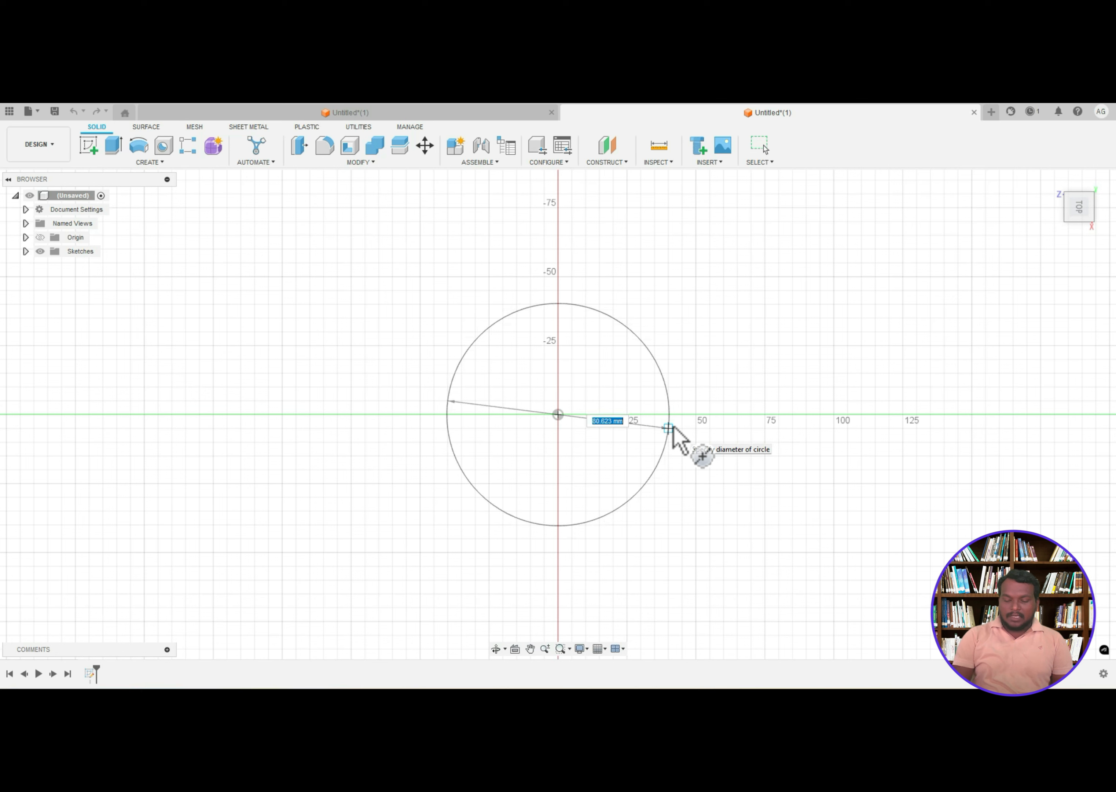
{"action": "type", "text": "20"}
{"action": "key", "text": "Tab"}
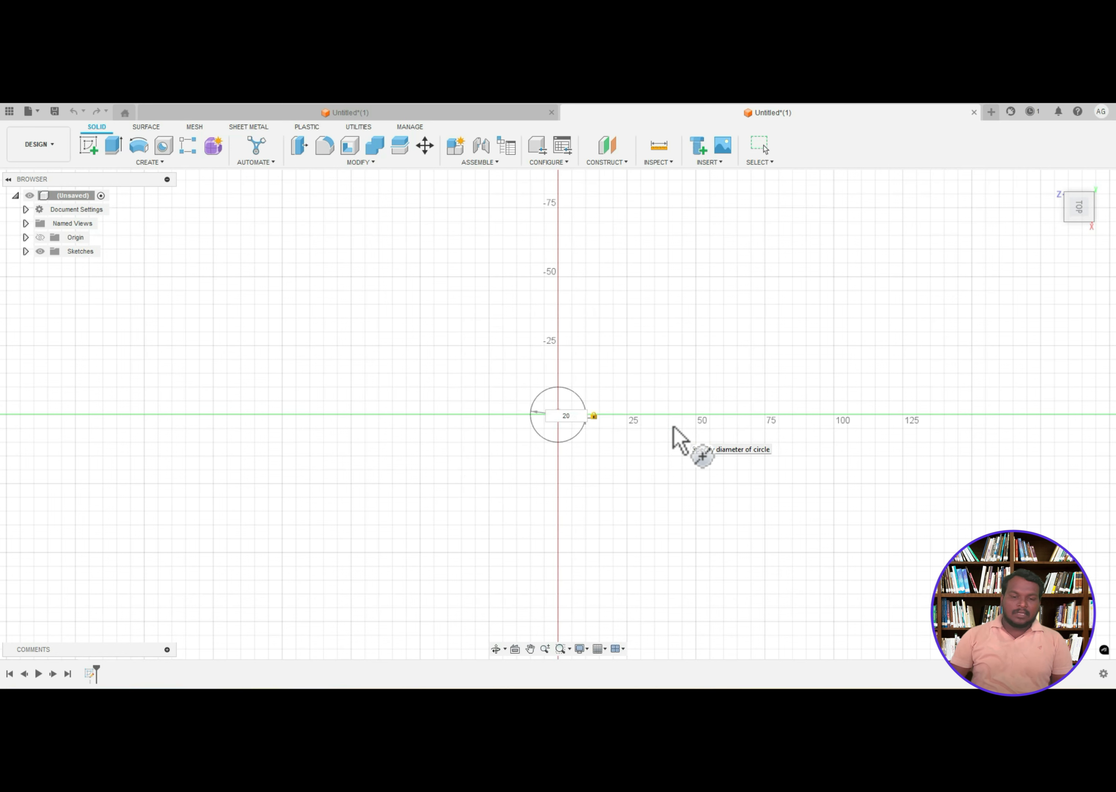
- Size the cylinder preview to a 55 mm diameter and a 50 mm height
{"action": "left_click", "coordinate": [1053, 181]}
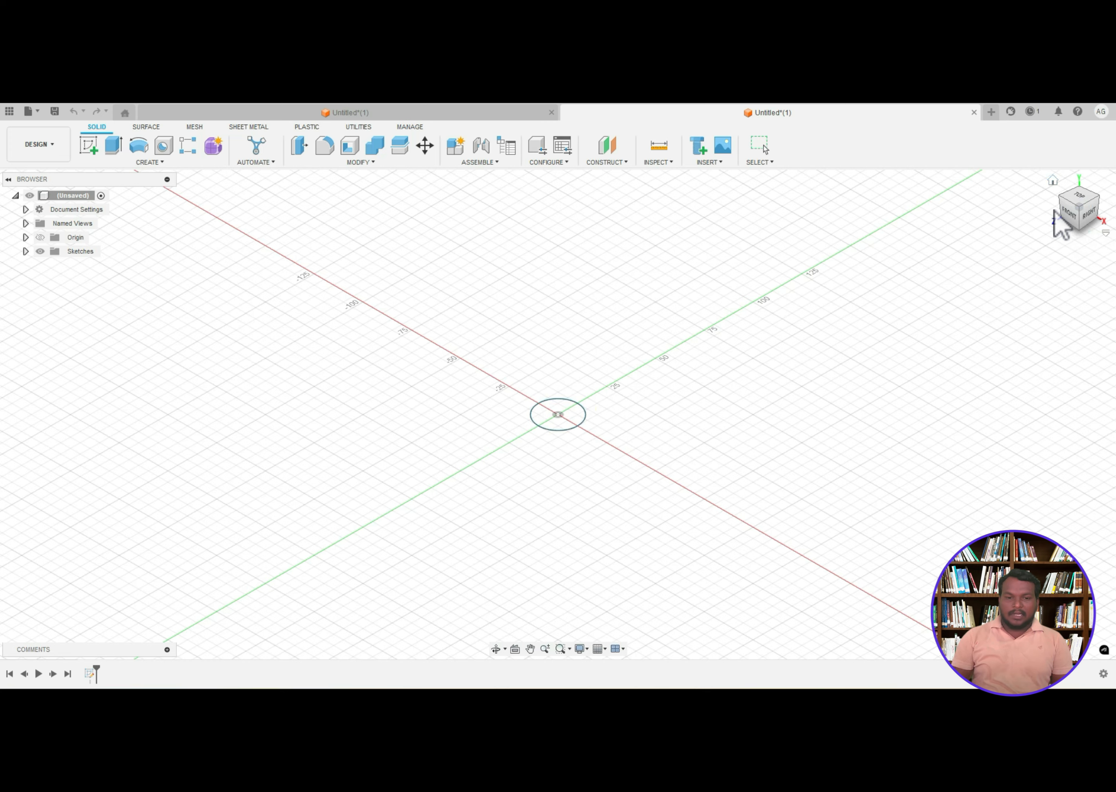
{"action": "left_click_drag", "start_coordinate": [558, 388], "coordinate": [557, 249]}
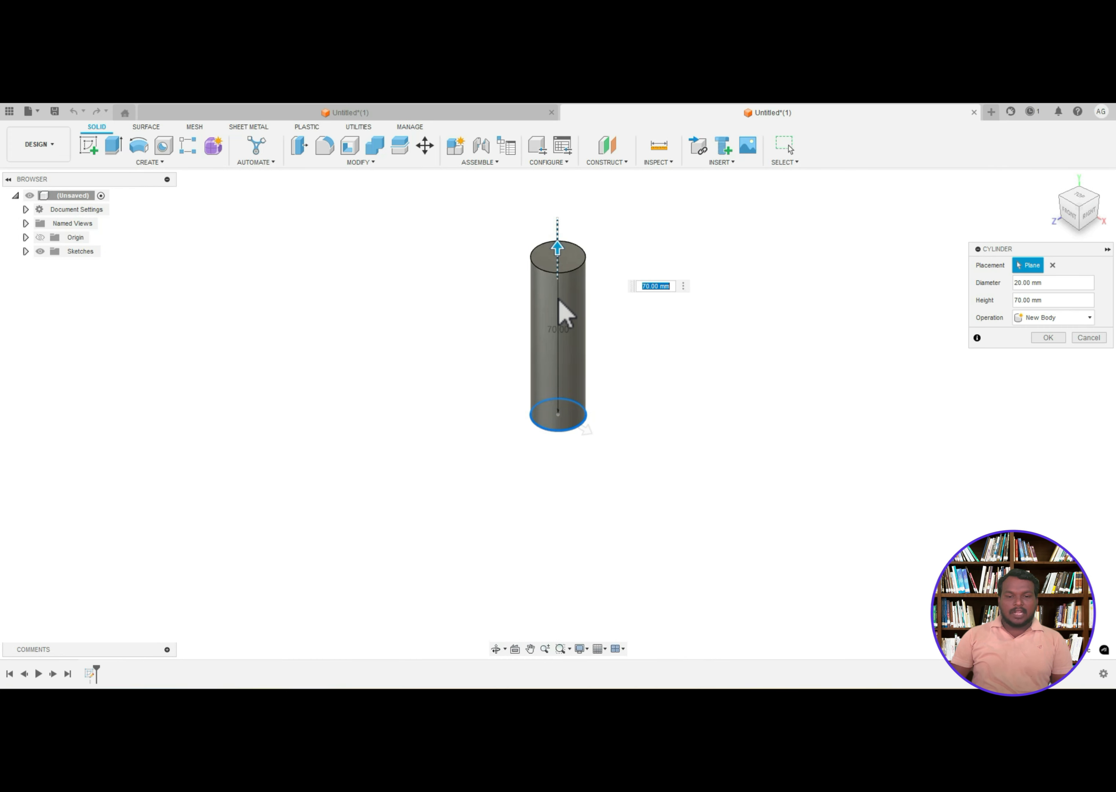
{"action": "left_click_drag", "start_coordinate": [586, 431], "coordinate": [621, 449]}
{"action": "left_click_drag", "start_coordinate": [558, 241], "coordinate": [557, 291]}
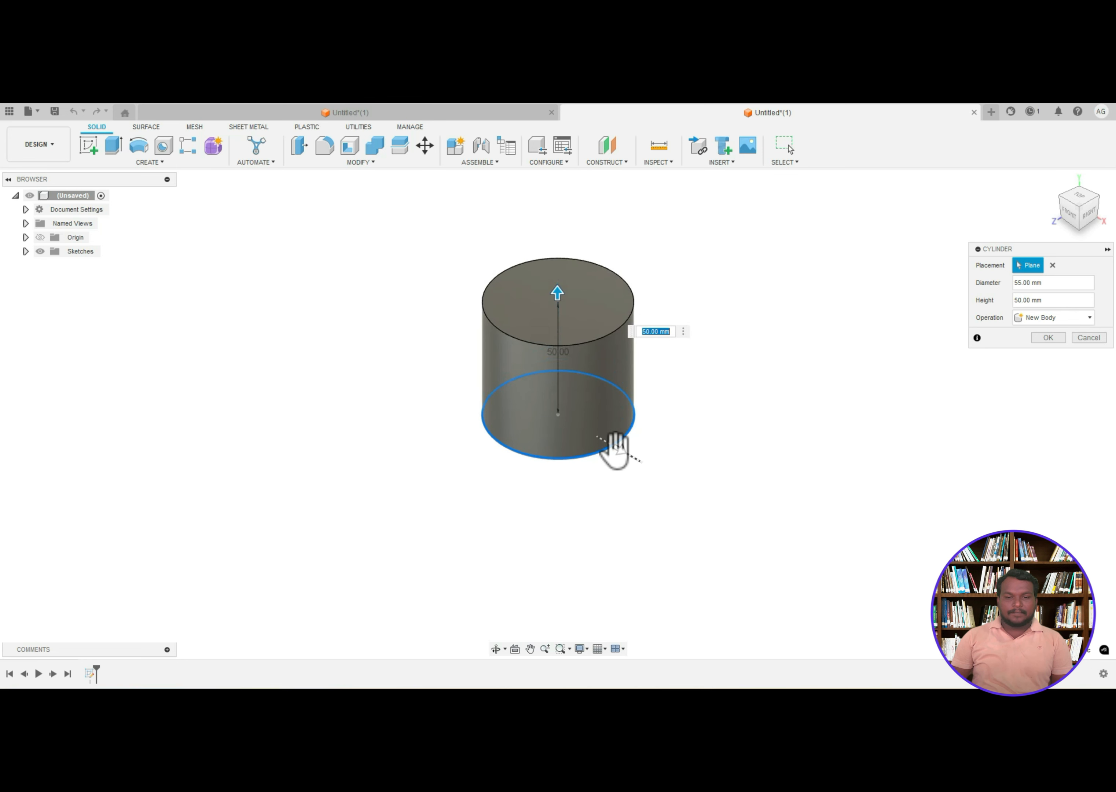
- Widen the cylinder to 190 mm, set its height to 65 mm, then reduce the diameter and create it as a new body
{"action": "left_click_drag", "start_coordinate": [635, 461], "coordinate": [789, 534]}
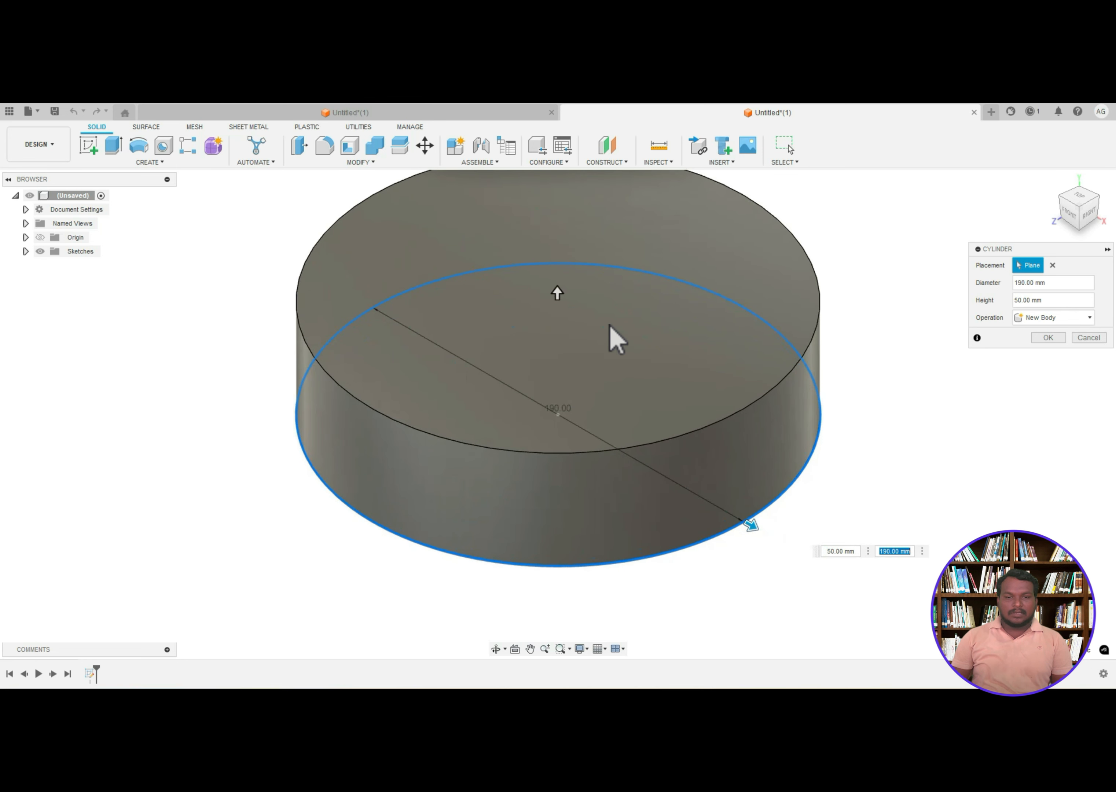
{"action": "left_click_drag", "start_coordinate": [556, 291], "coordinate": [555, 261]}
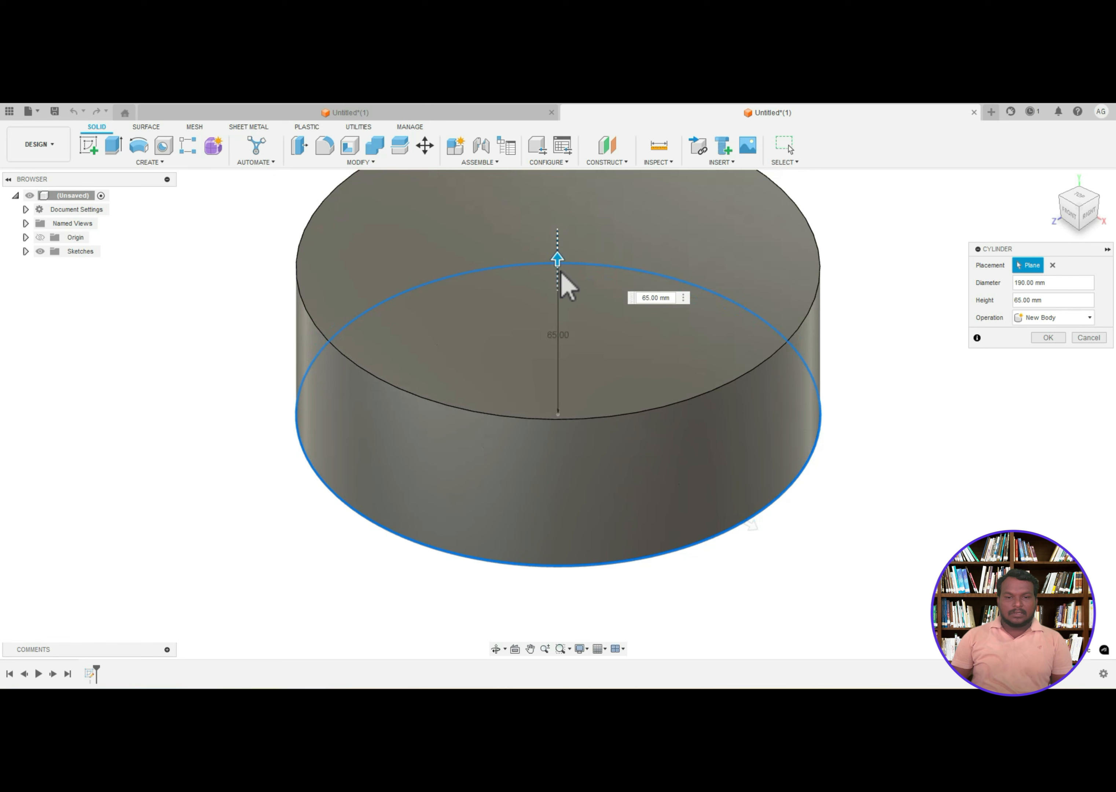
{"action": "left_click_drag", "start_coordinate": [706, 502], "coordinate": [660, 480]}
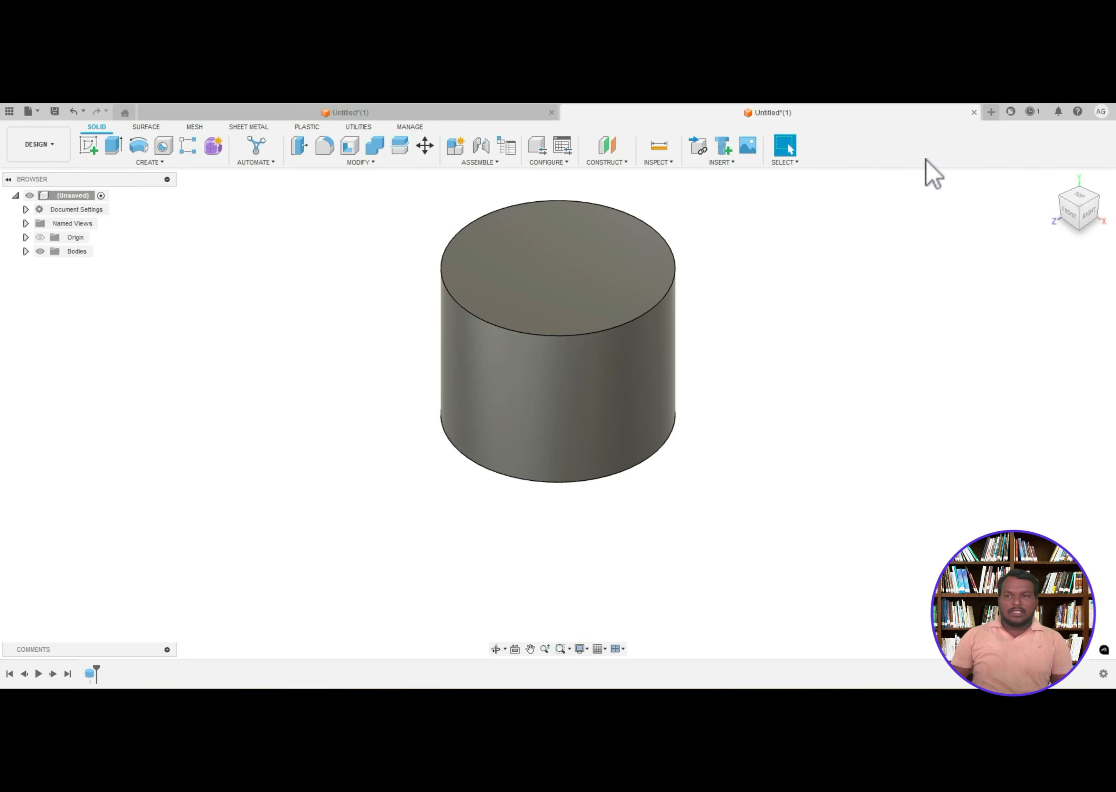
- In a new design, sketch a 20 mm circle centred at the origin on the horizontal plane and finish the sketch
{"action": "left_click", "coordinate": [990, 114]}
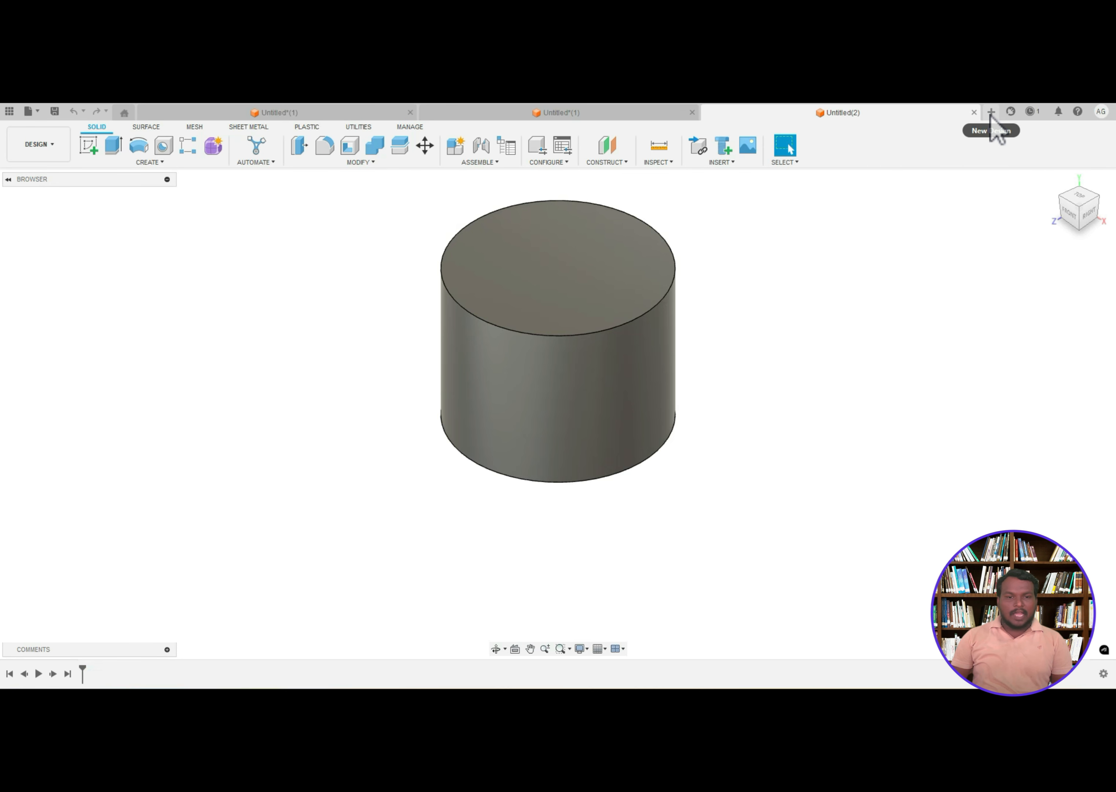
{"action": "left_click", "coordinate": [89, 146]}
{"action": "left_click", "coordinate": [567, 442]}
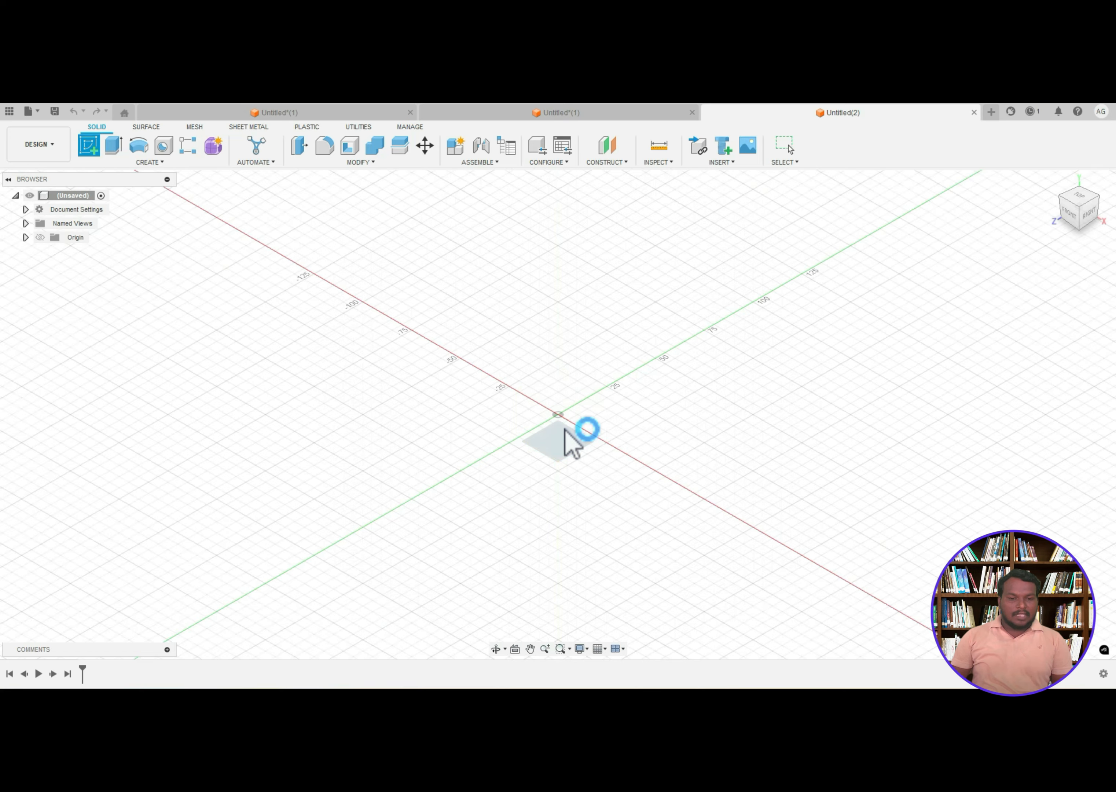
{"action": "left_click", "coordinate": [138, 146]}
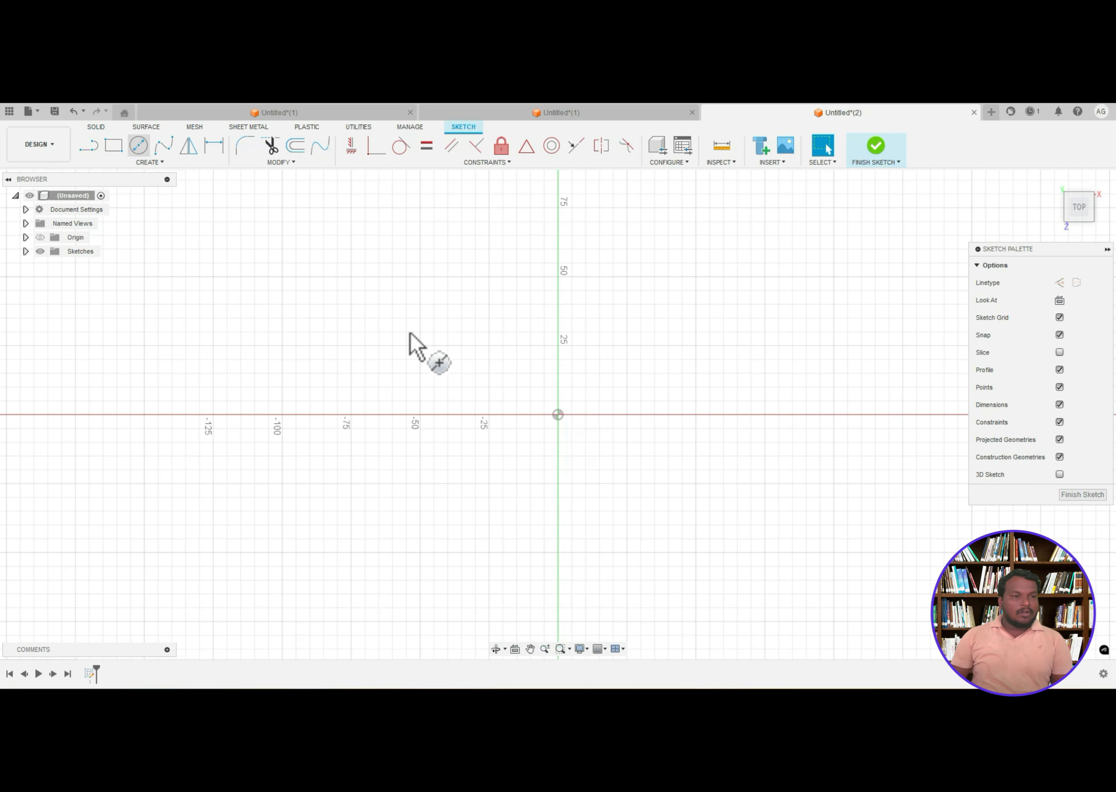
{"action": "left_click", "coordinate": [558, 415]}
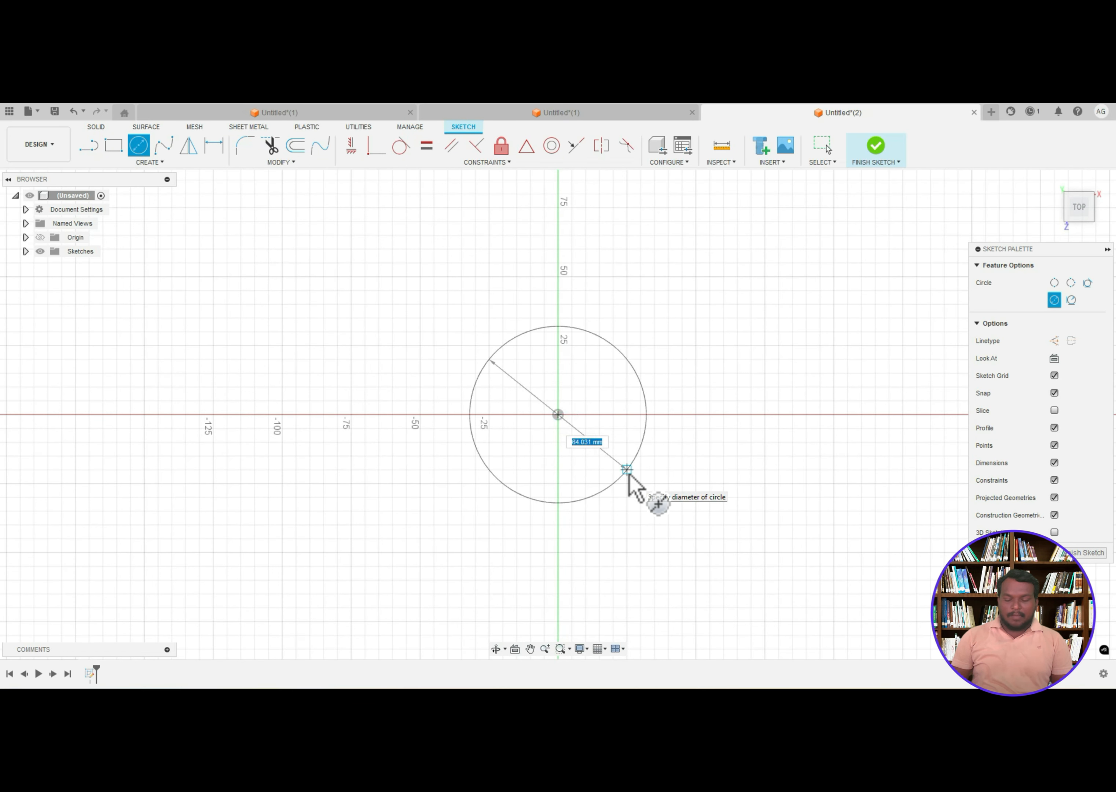
{"action": "type", "text": "20"}
{"action": "key", "text": "Return"}
{"action": "key", "text": "Escape"}
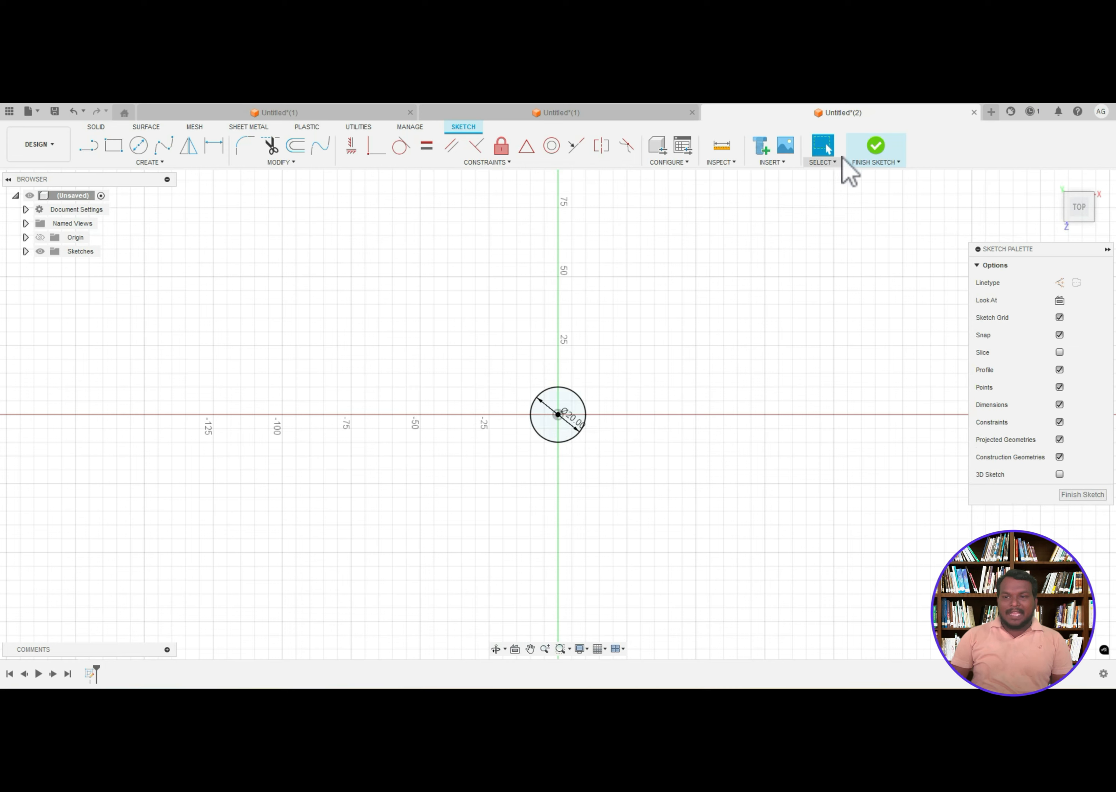
{"action": "left_click", "coordinate": [875, 149]}
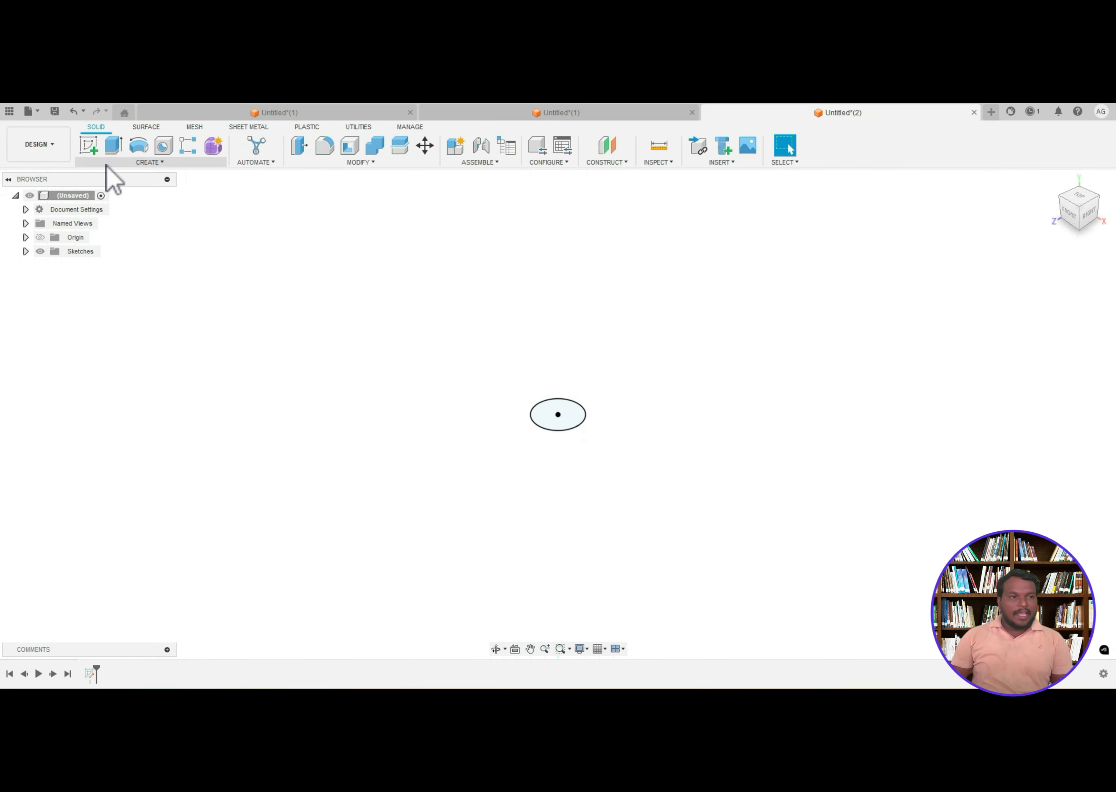
- Extrude the circle profile 60 mm upward as a new body
{"action": "left_click", "coordinate": [113, 155]}
{"action": "left_click_drag", "start_coordinate": [556, 414], "coordinate": [553, 276]}
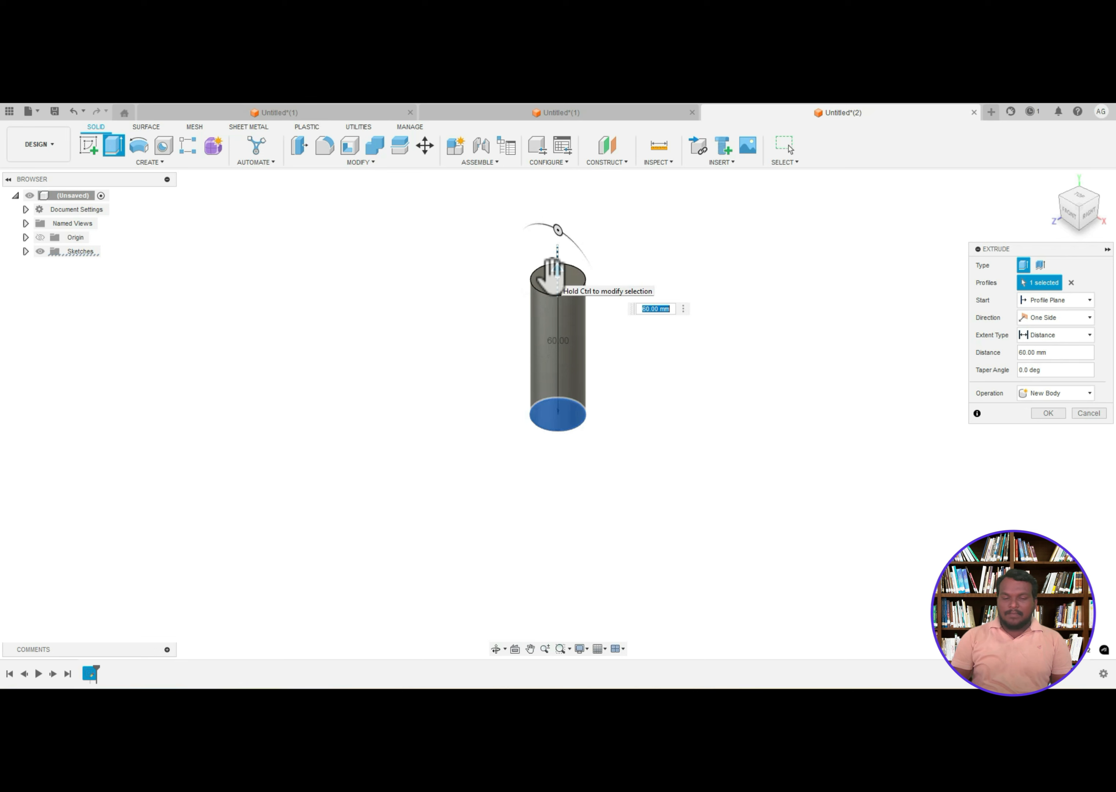
{"action": "key", "text": "Return"}
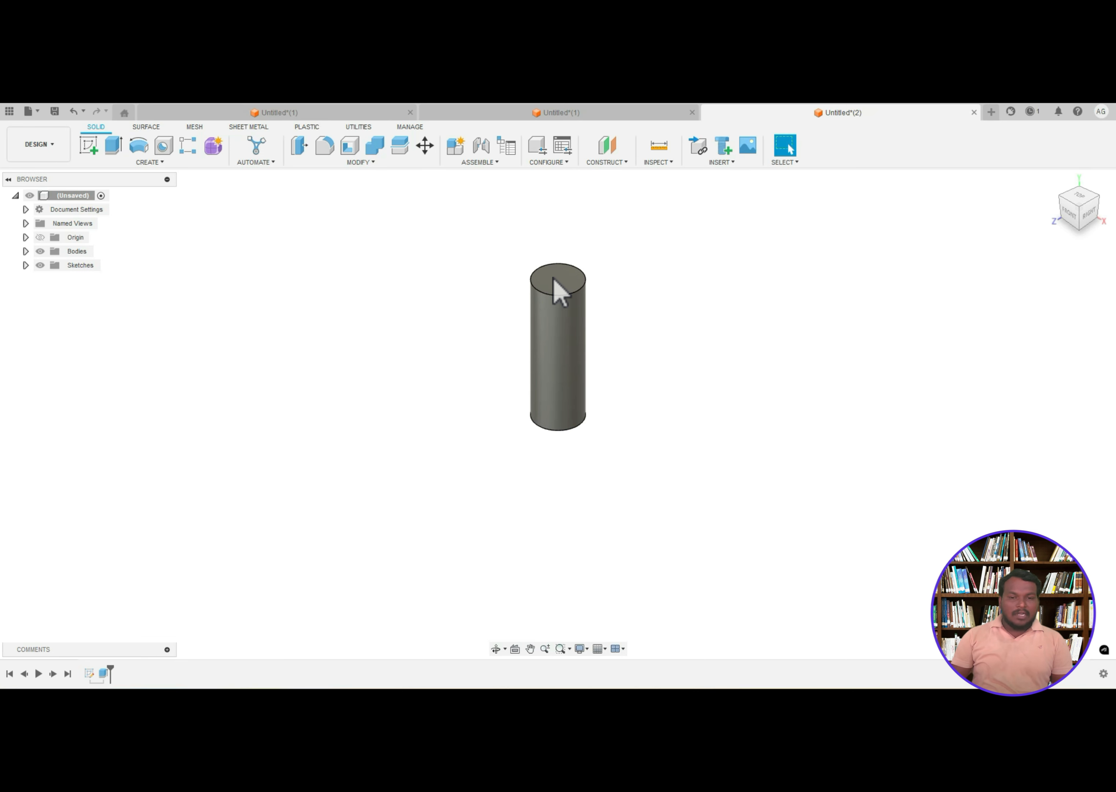
- Create a Cylinder on the horizontal origin plane beside the extruded body, about 58 mm in diameter and 5 mm high
{"action": "left_click", "coordinate": [121, 163]}
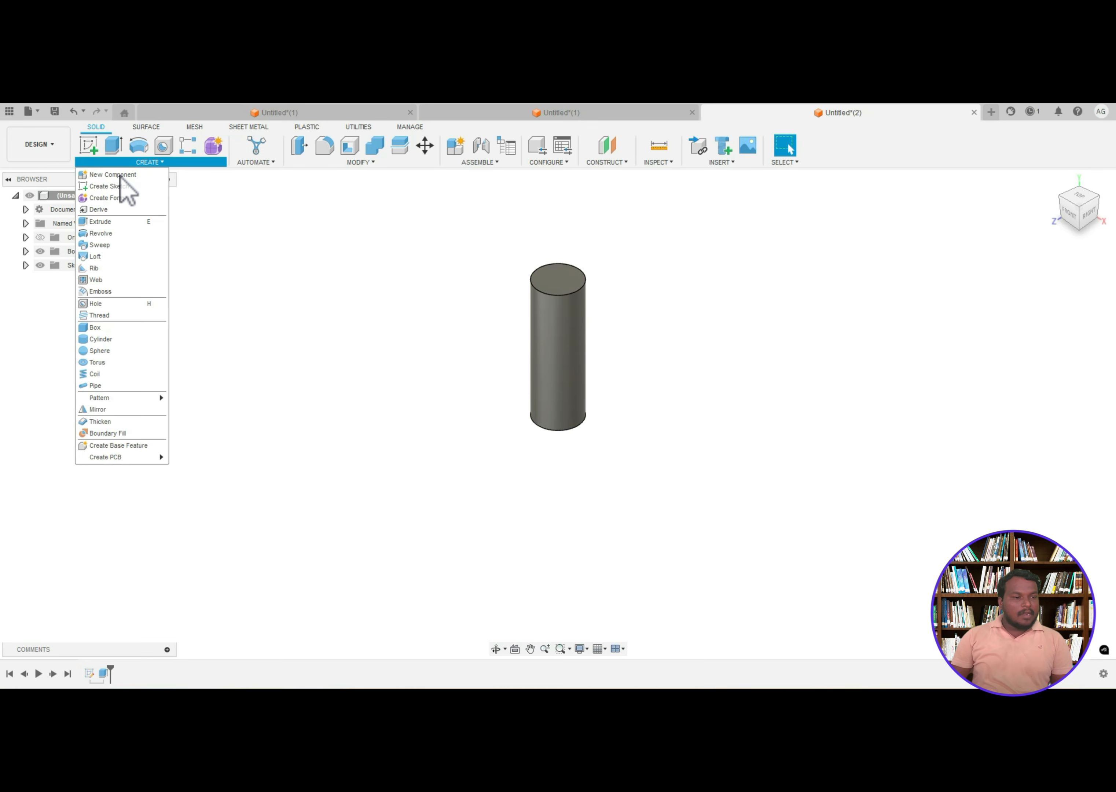
{"action": "left_click", "coordinate": [124, 339]}
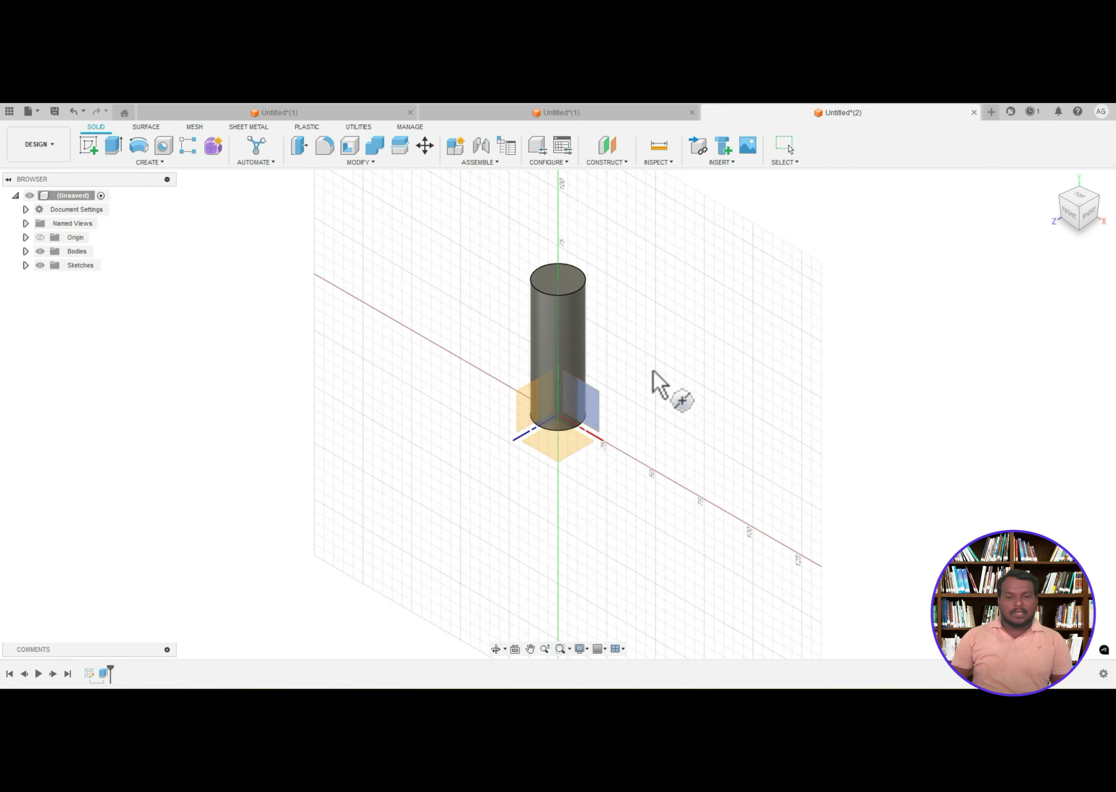
{"action": "left_click", "coordinate": [559, 445]}
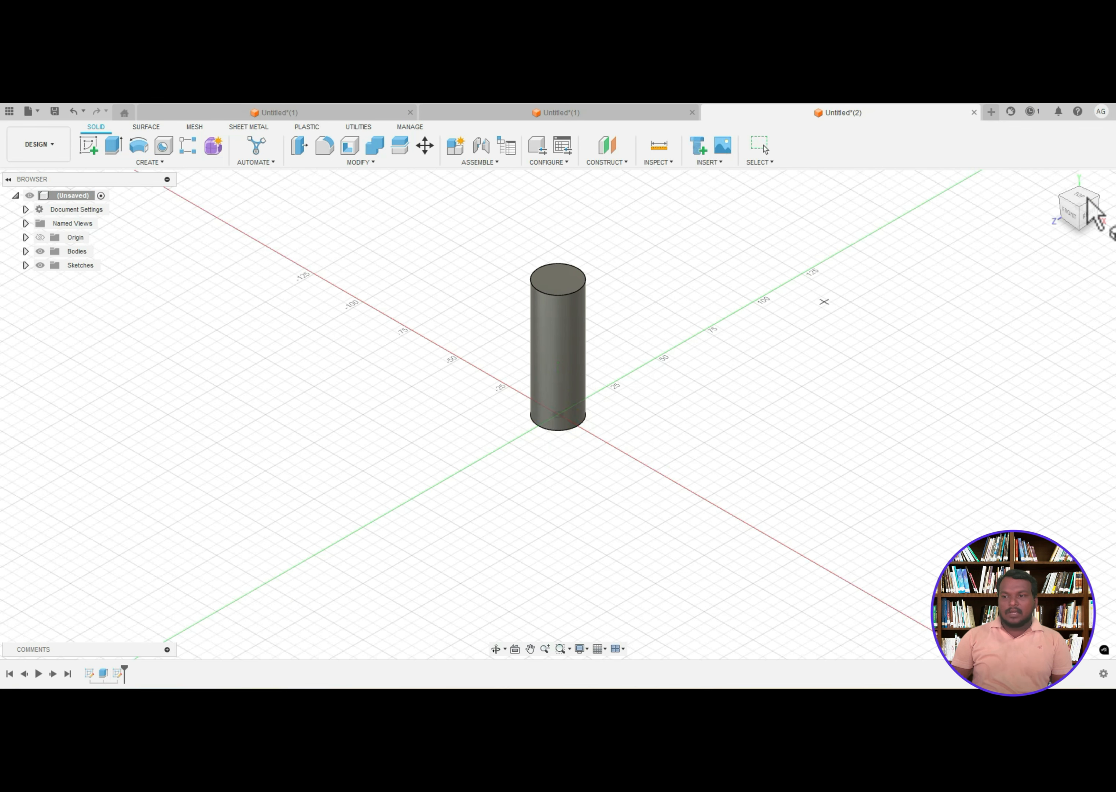
{"action": "left_click", "coordinate": [1075, 197]}
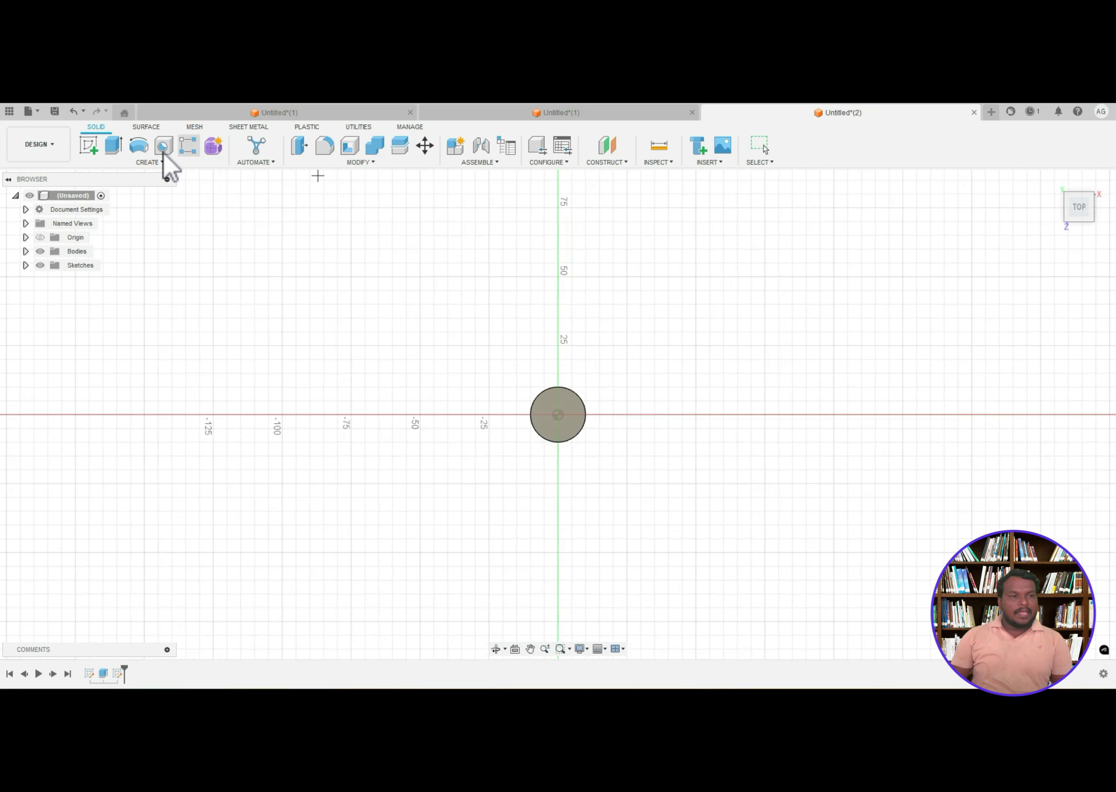
{"action": "left_click", "coordinate": [796, 307]}
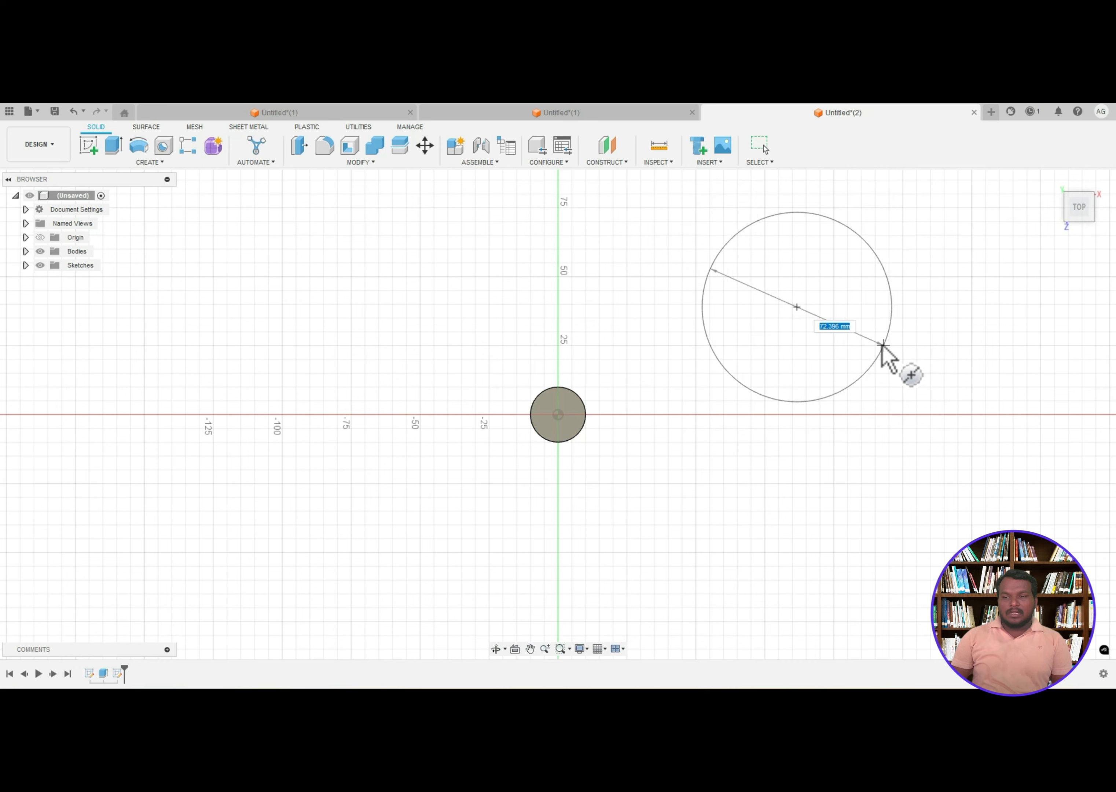
{"action": "left_click", "coordinate": [872, 338]}
{"action": "key", "text": "Return"}
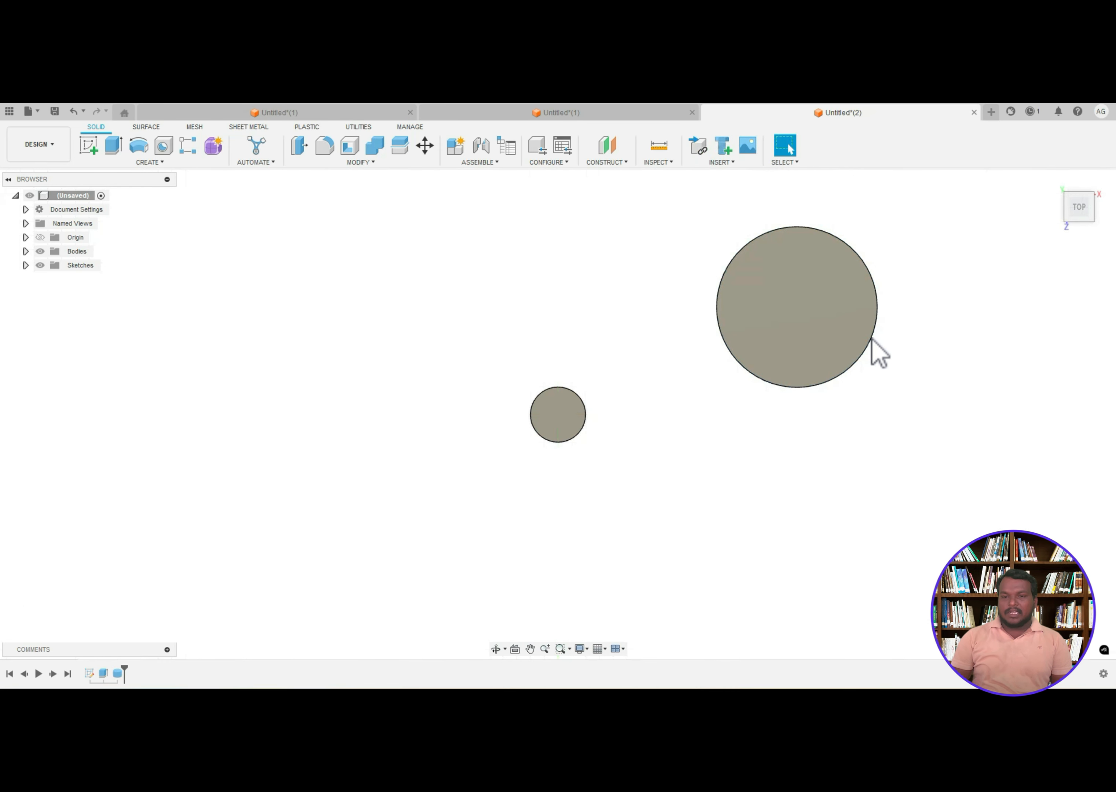
{"action": "left_click", "coordinate": [1052, 181]}
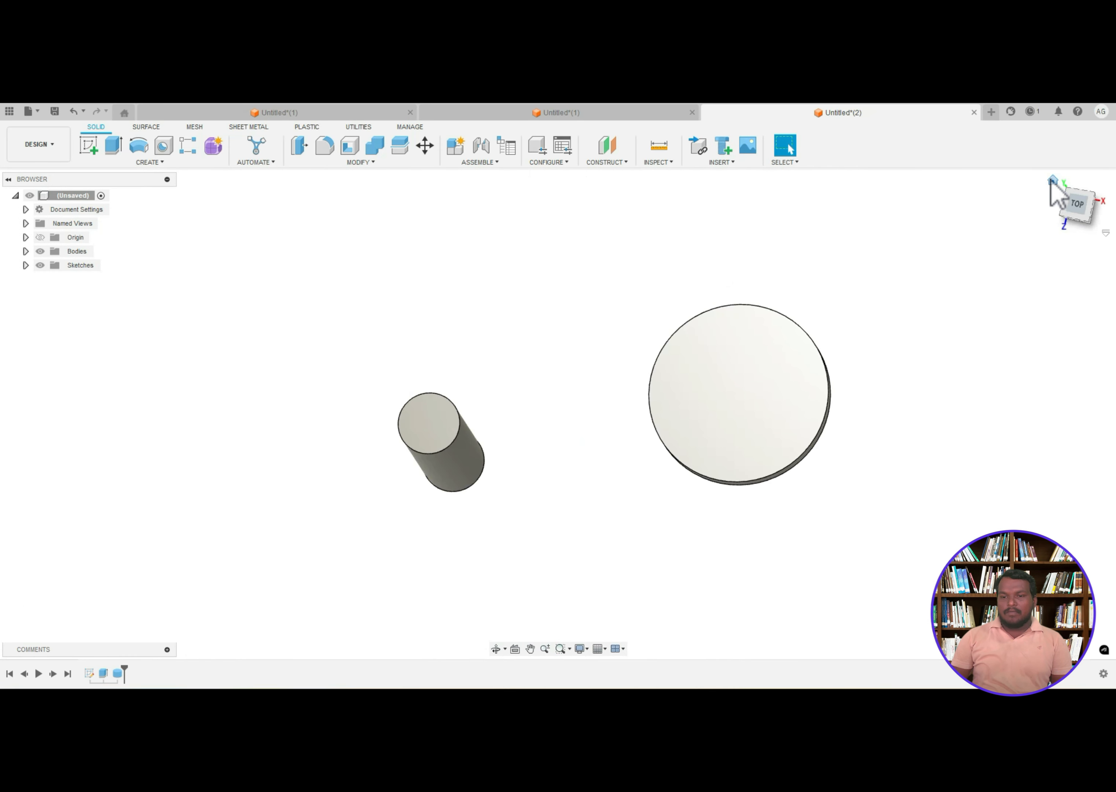
{"action": "left_click", "coordinate": [661, 507]}
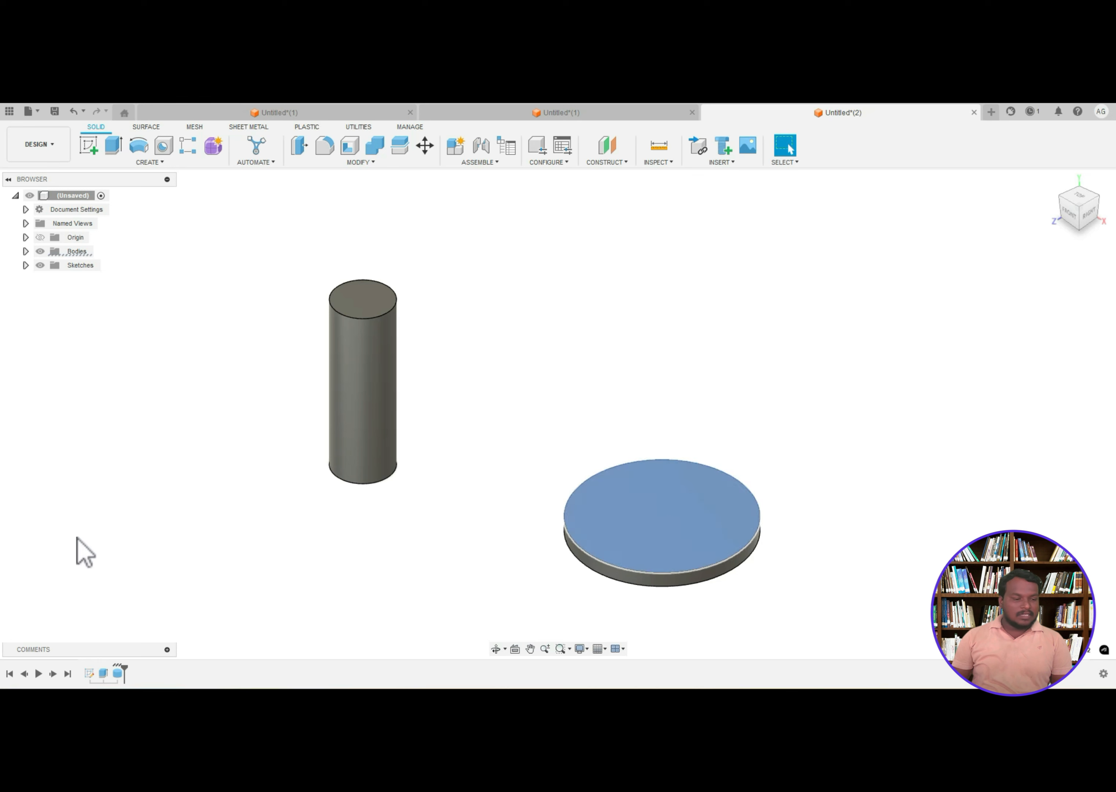
- Edit the cylinder primitive to a 60 mm diameter and an 80 mm height
{"action": "right_click", "coordinate": [116, 674]}
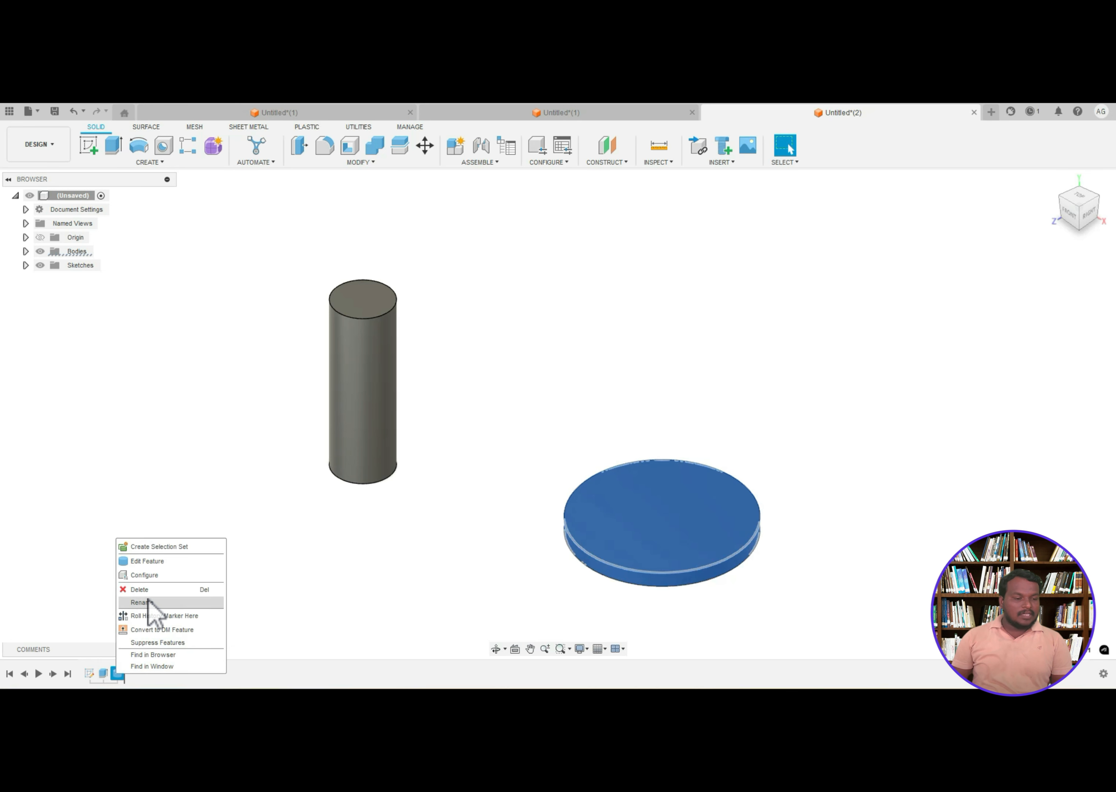
{"action": "left_click", "coordinate": [158, 563]}
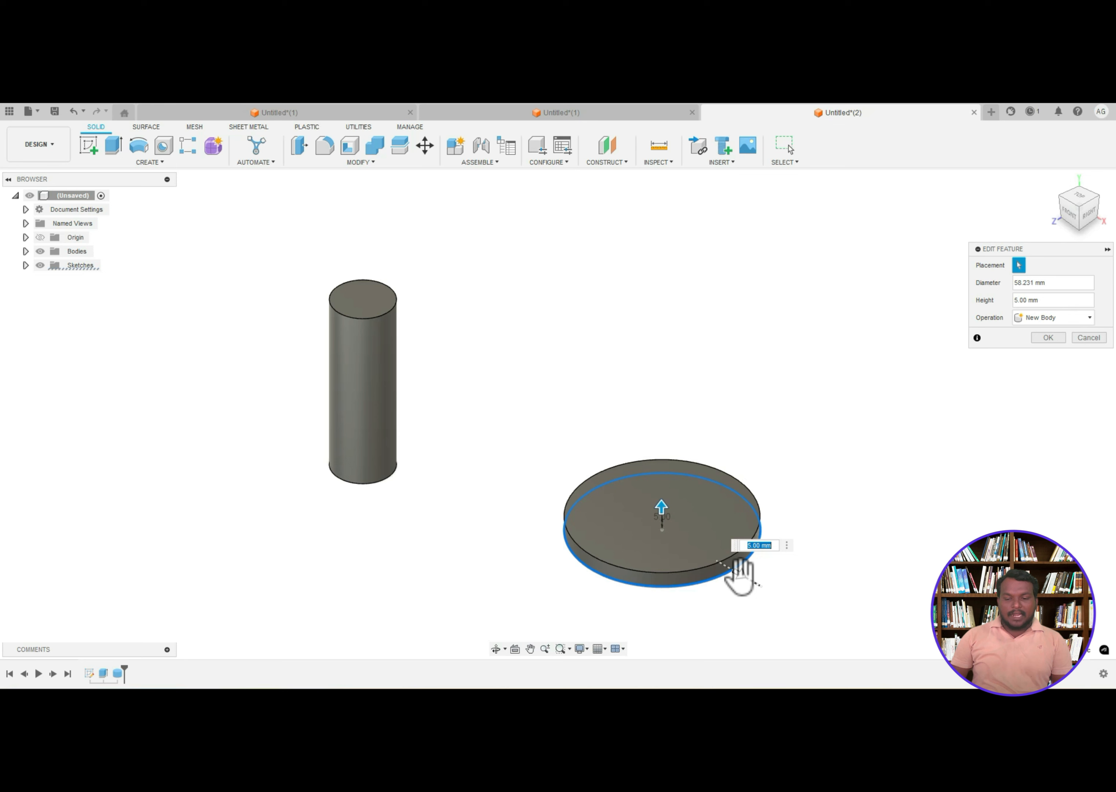
{"action": "mouse_move", "coordinate": [738, 572]}
{"action": "left_mouse_down"}
{"action": "mouse_move", "coordinate": [670, 557]}
{"action": "mouse_move", "coordinate": [746, 571]}
{"action": "left_mouse_up"}
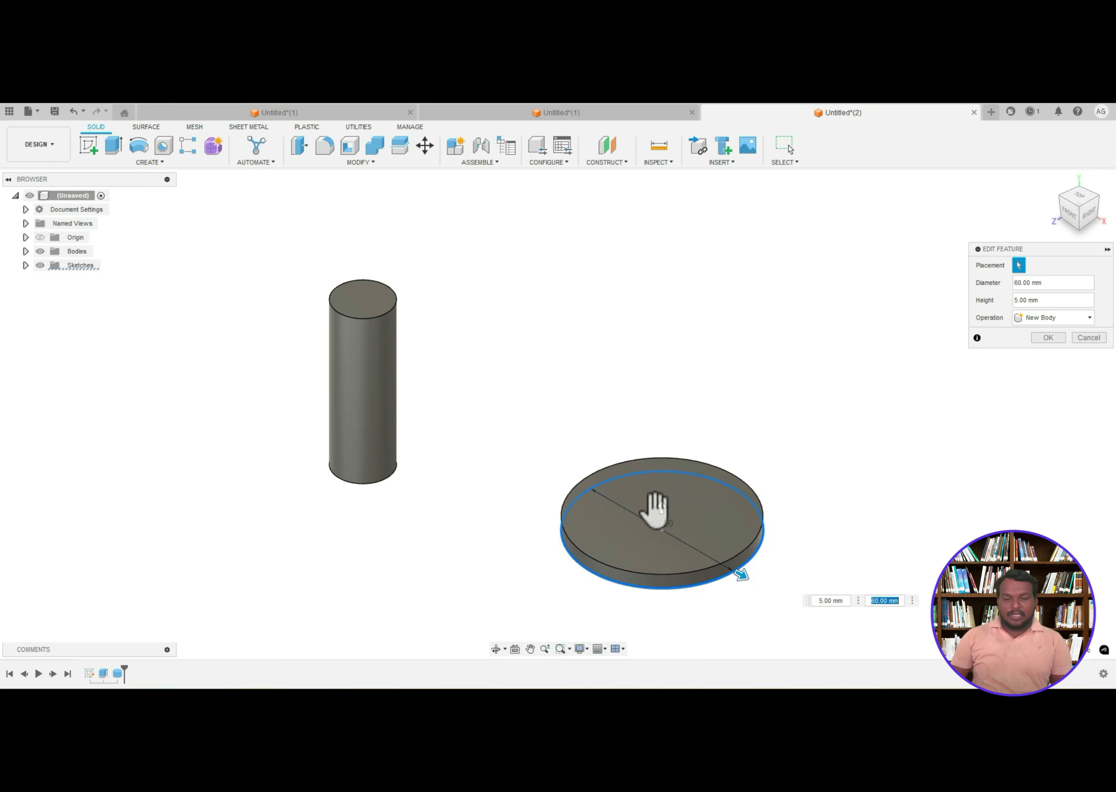
{"action": "left_click_drag", "start_coordinate": [663, 495], "coordinate": [719, 298]}
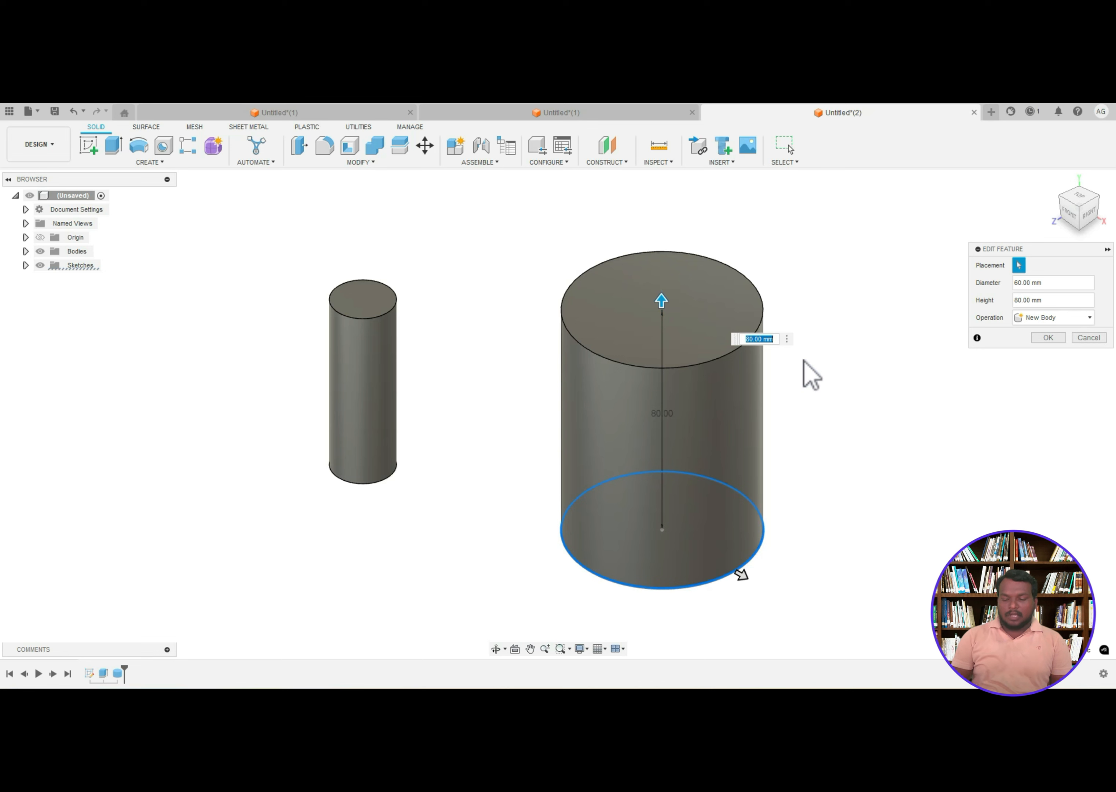
{"action": "key", "text": "Return"}
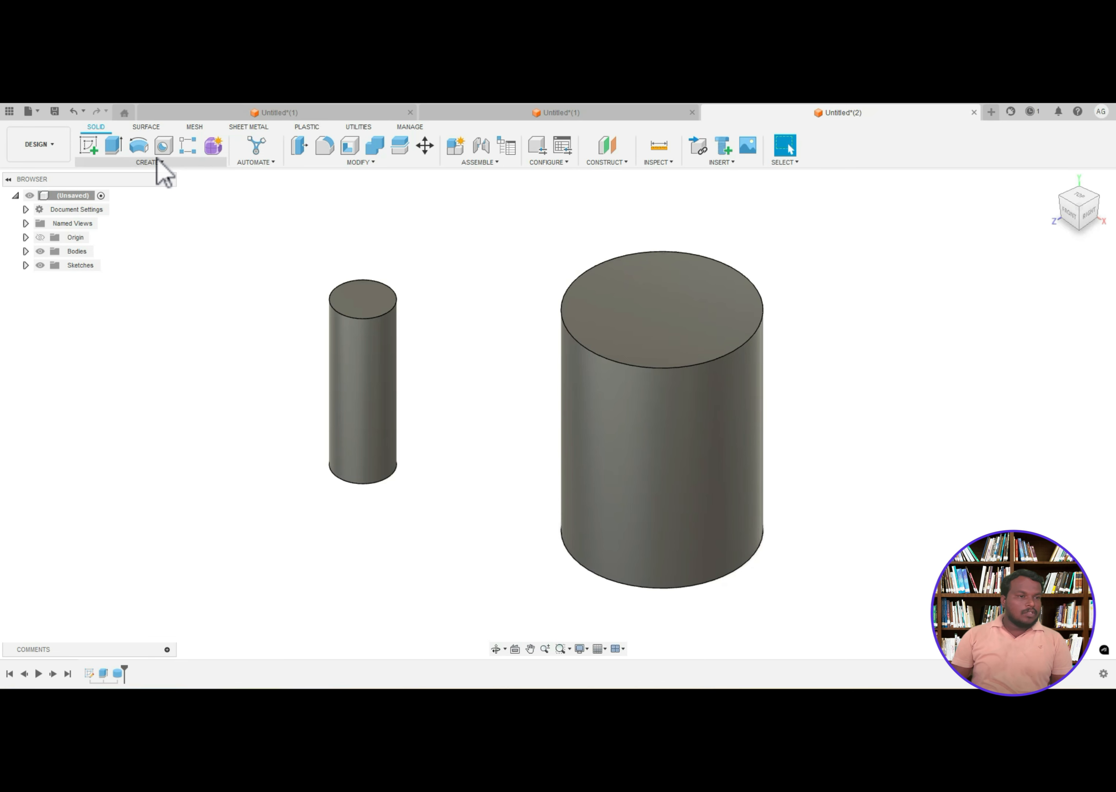
- In a new design, create a Sphere centred at the origin with a 50 mm diameter as a new body
{"action": "left_click", "coordinate": [147, 166]}
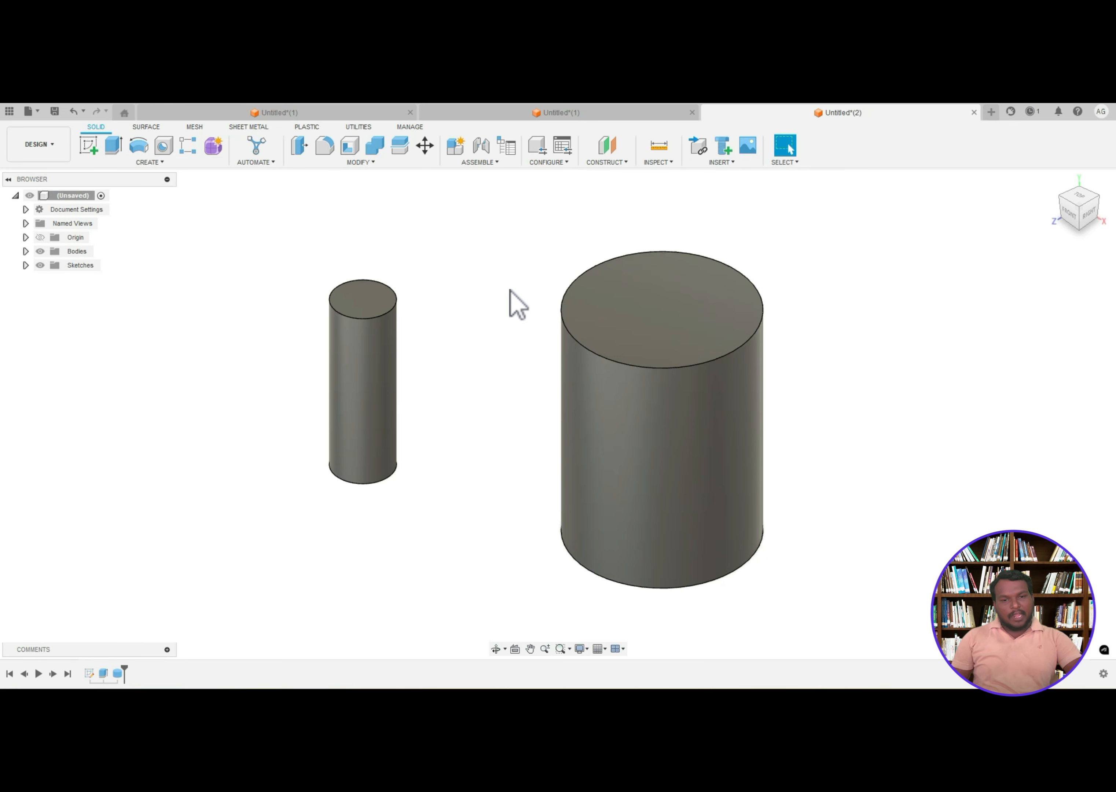
{"action": "key", "text": "ctrl+n"}
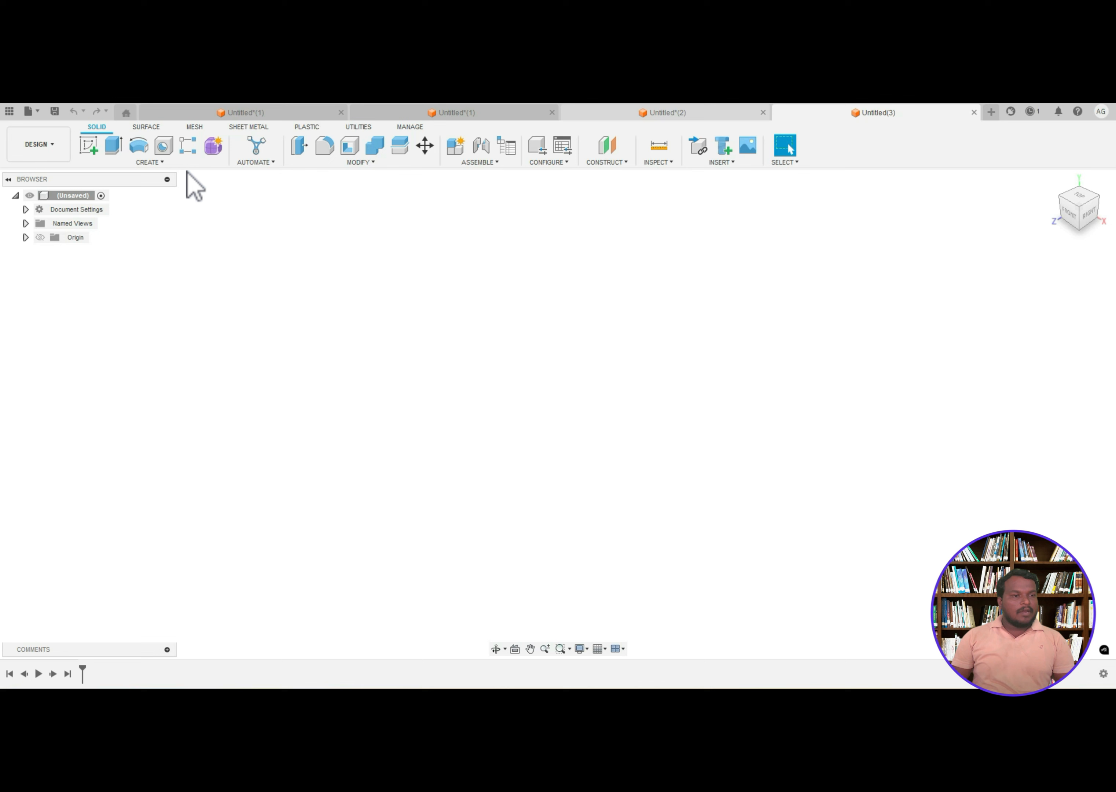
{"action": "left_click", "coordinate": [101, 162]}
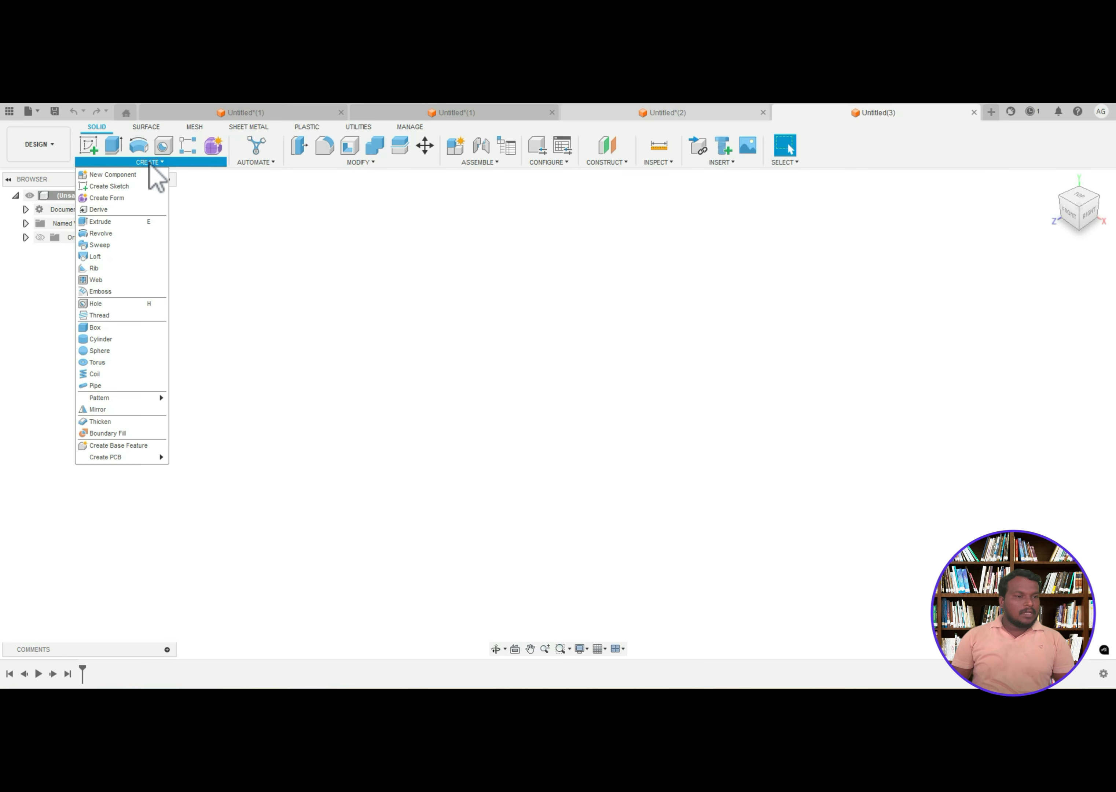
{"action": "left_click", "coordinate": [105, 355]}
{"action": "left_click", "coordinate": [574, 393]}
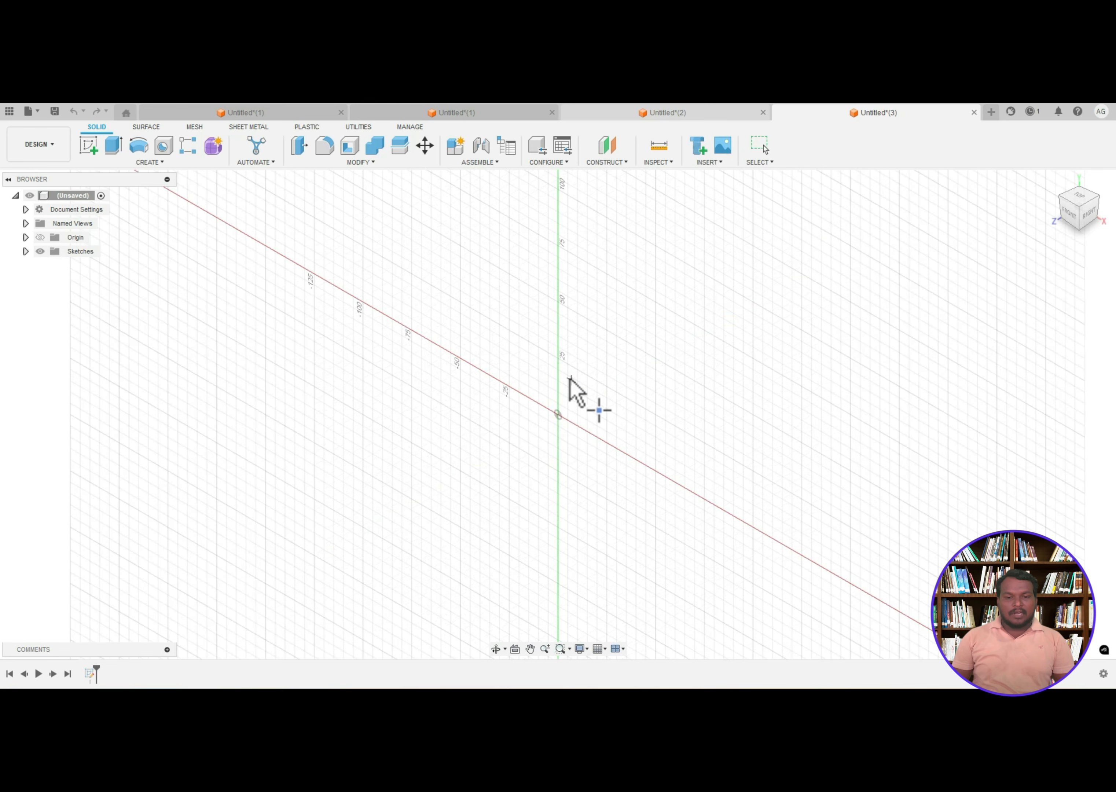
{"action": "left_click", "coordinate": [558, 415]}
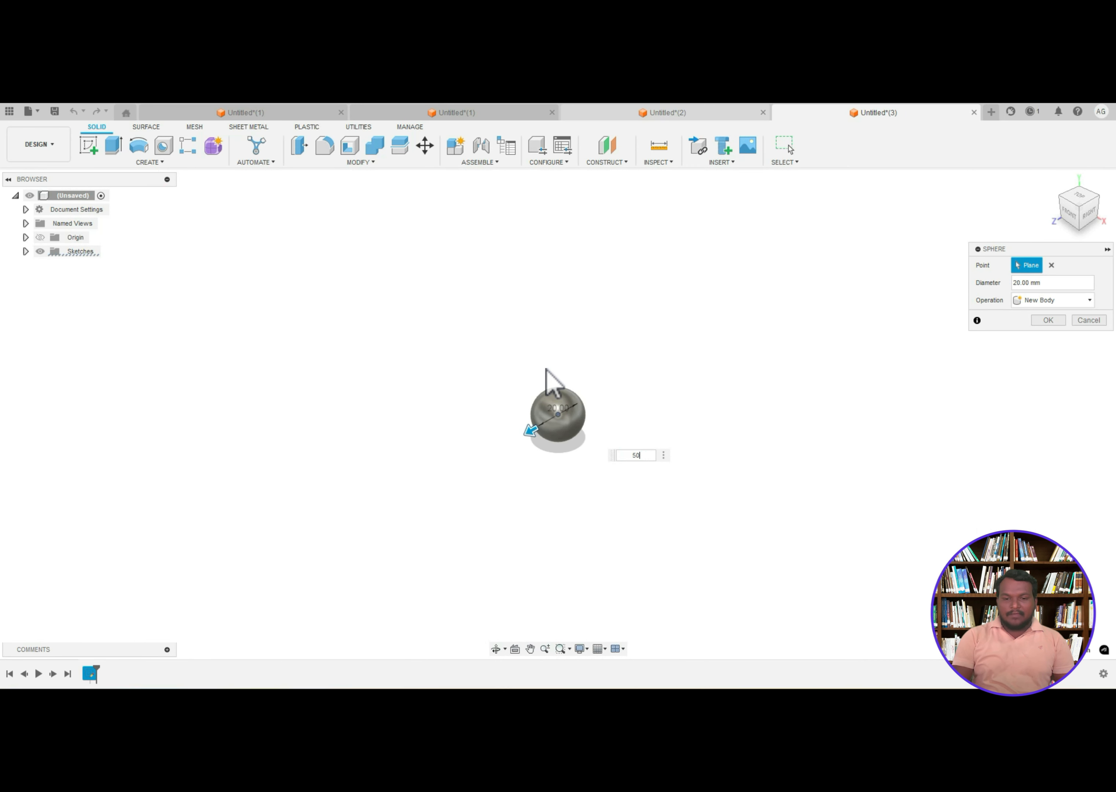
{"action": "key", "text": "Return"}
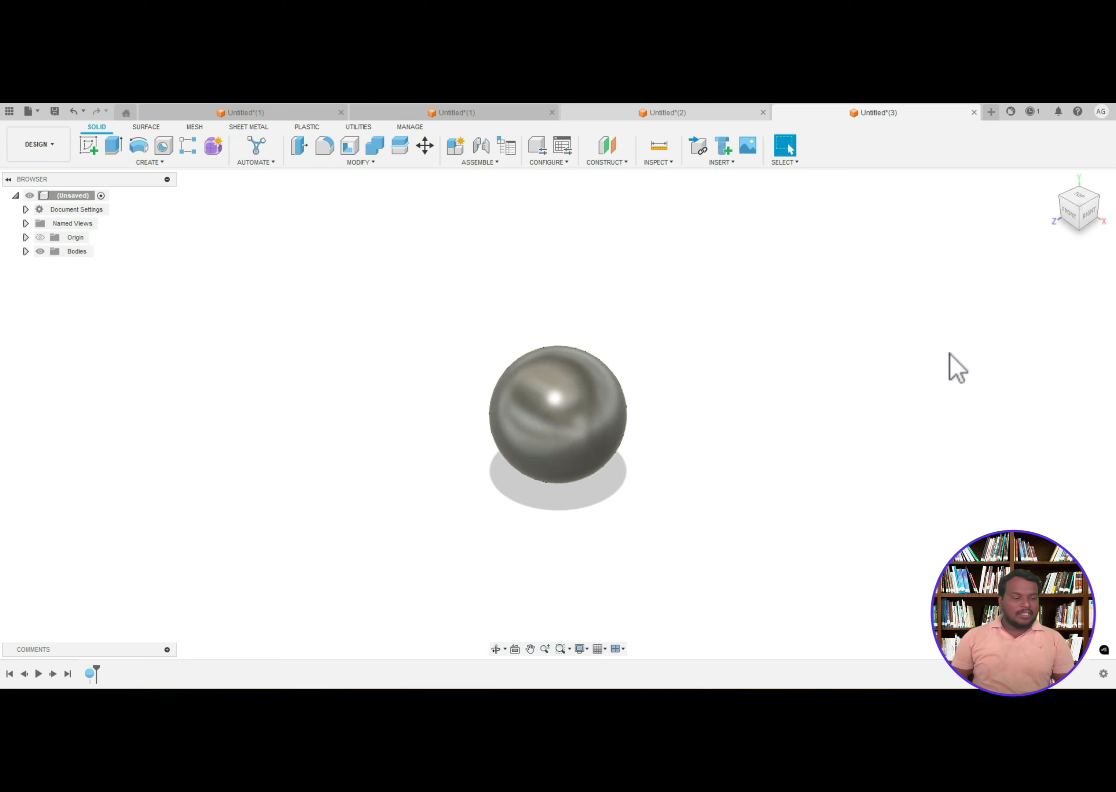
- Edit the sphere feature, trying a 1000 mm diameter and reducing it to 150 mm
{"action": "right_click", "coordinate": [89, 672]}
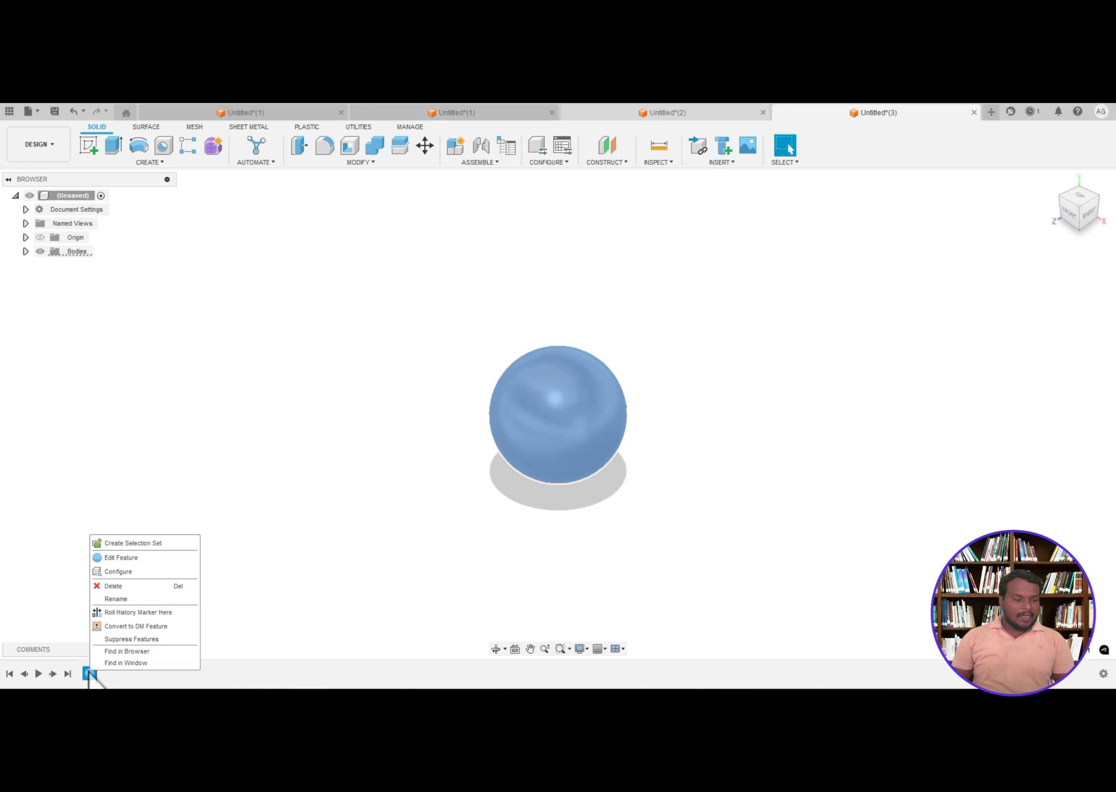
{"action": "left_click", "coordinate": [121, 559]}
{"action": "left_click_drag", "start_coordinate": [497, 446], "coordinate": [378, 468]}
{"action": "key", "text": "Return"}
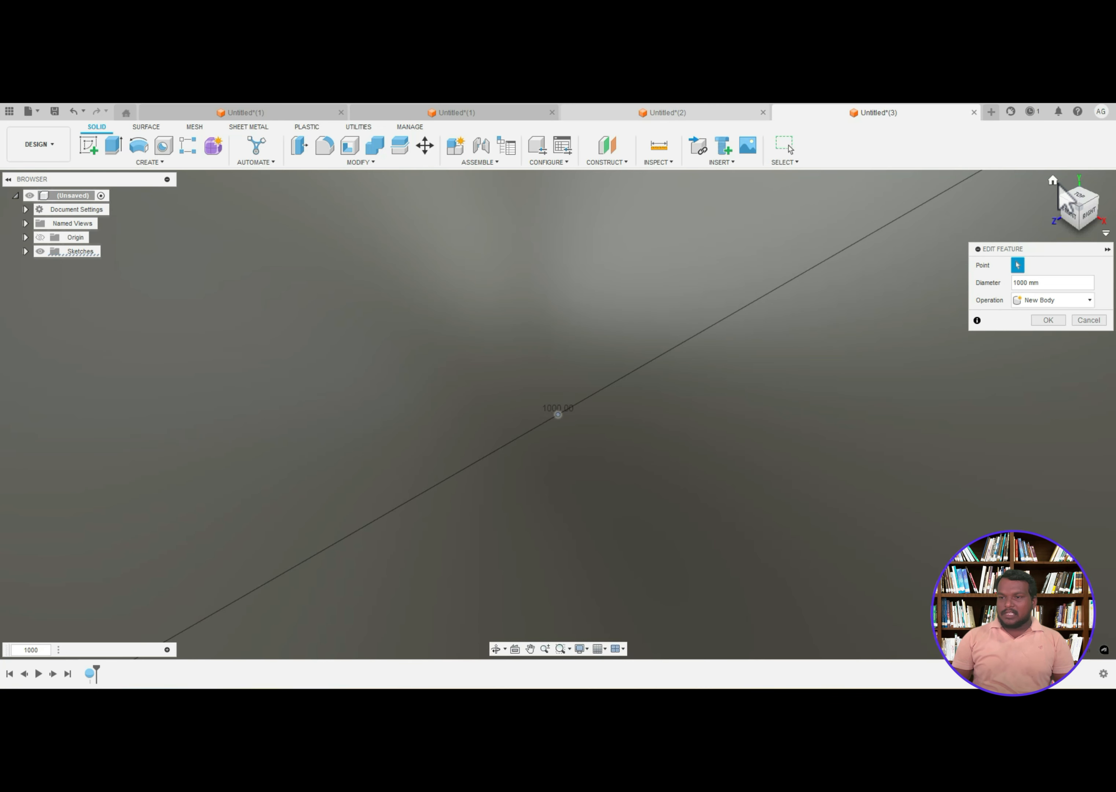
{"action": "left_click", "coordinate": [1053, 182]}
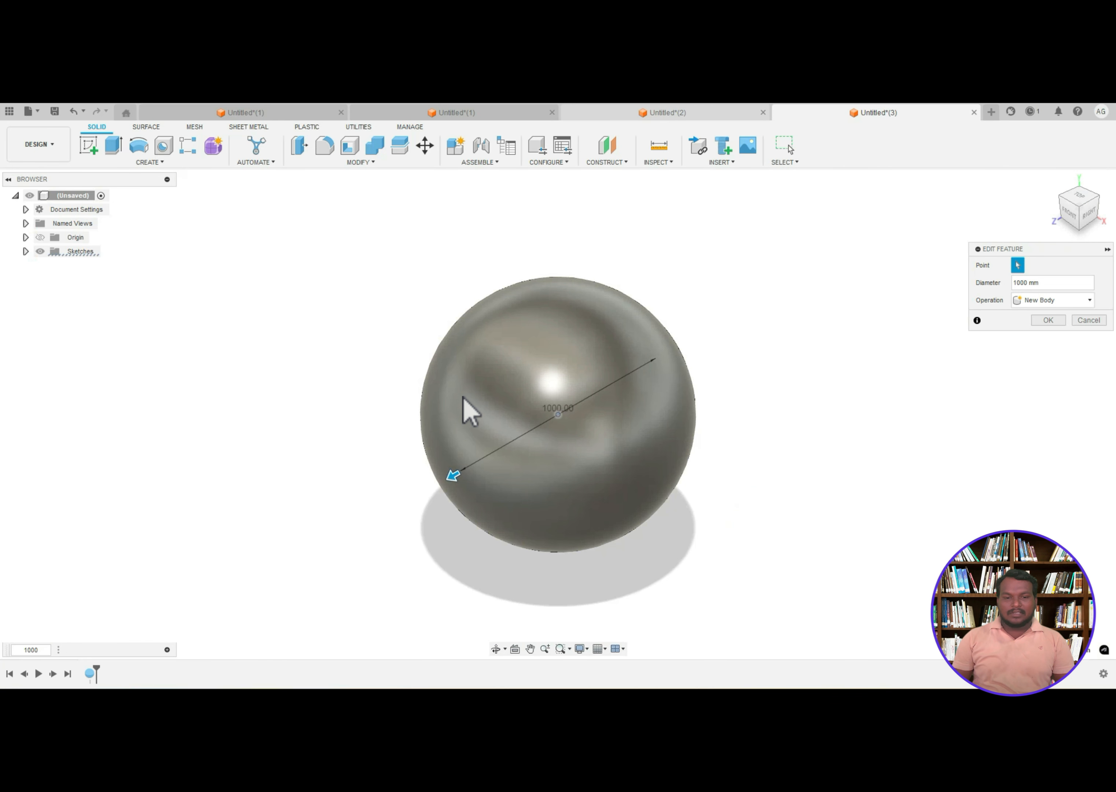
{"action": "left_click_drag", "start_coordinate": [448, 468], "coordinate": [541, 423]}
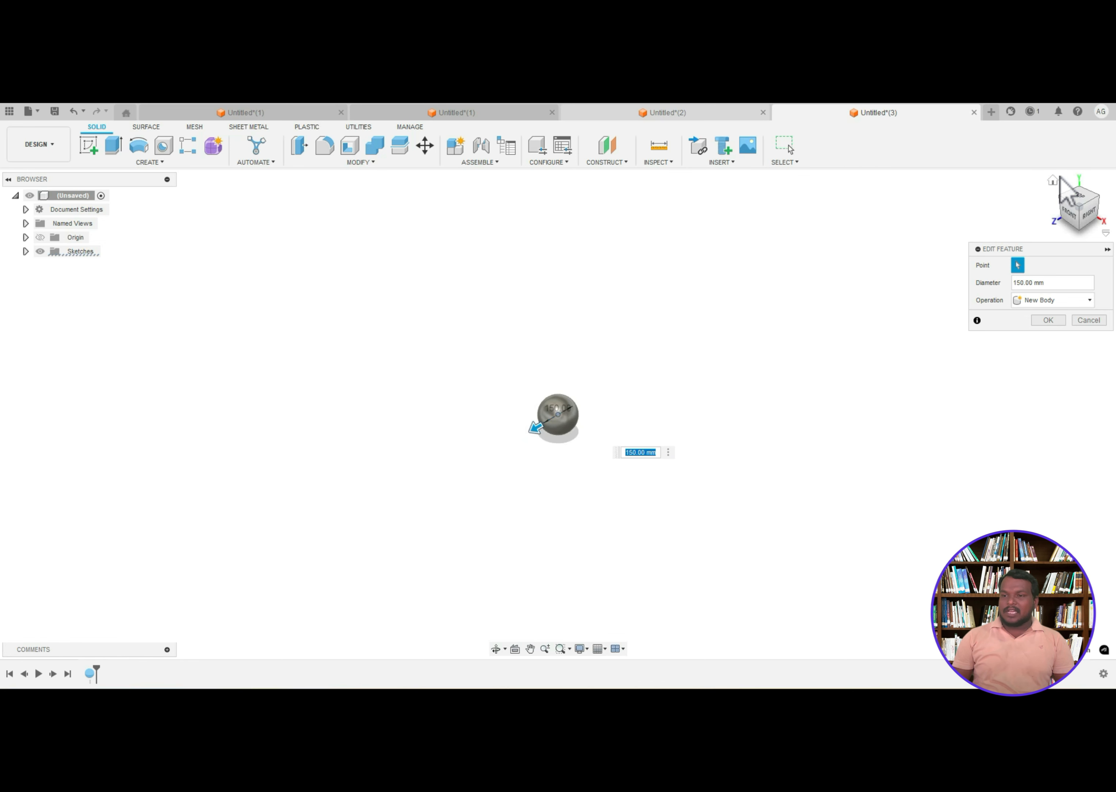
{"action": "left_click", "coordinate": [1054, 182]}
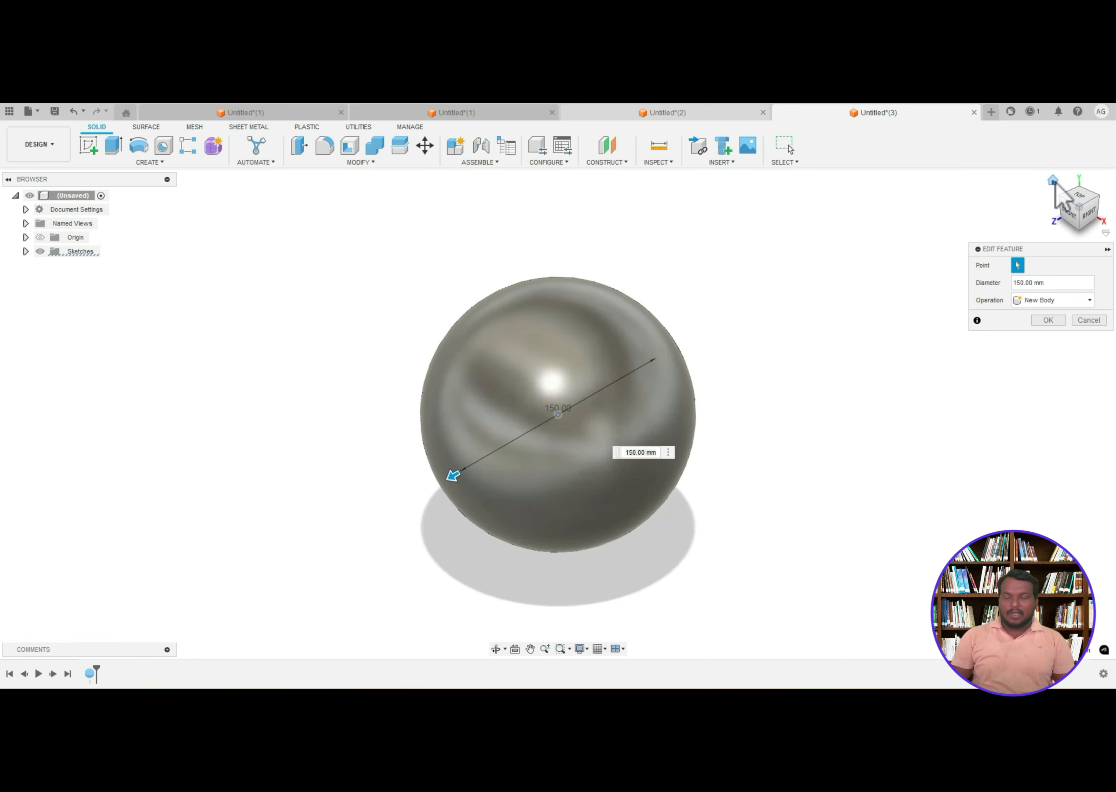
{"action": "key", "text": "Return"}
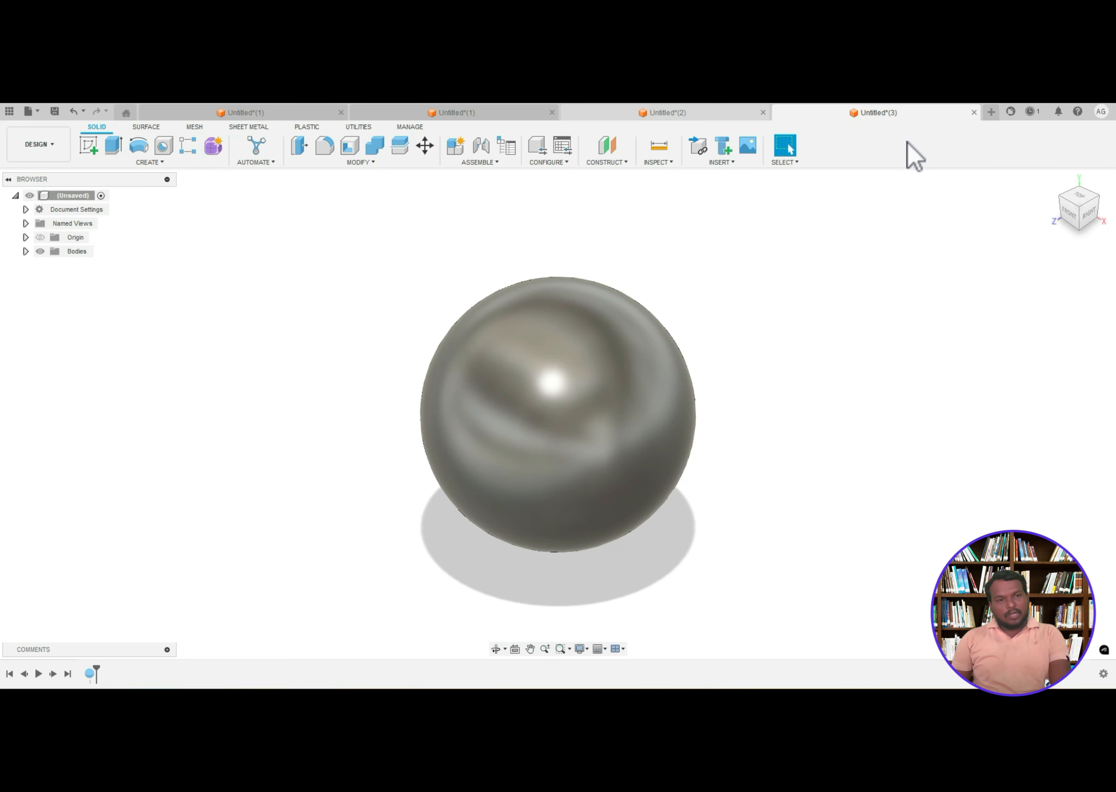
- In a new design, create a Torus centred at the origin on the horizontal plane with a 175 mm inner diameter and 15 mm torus diameter
{"action": "left_click", "coordinate": [30, 112]}
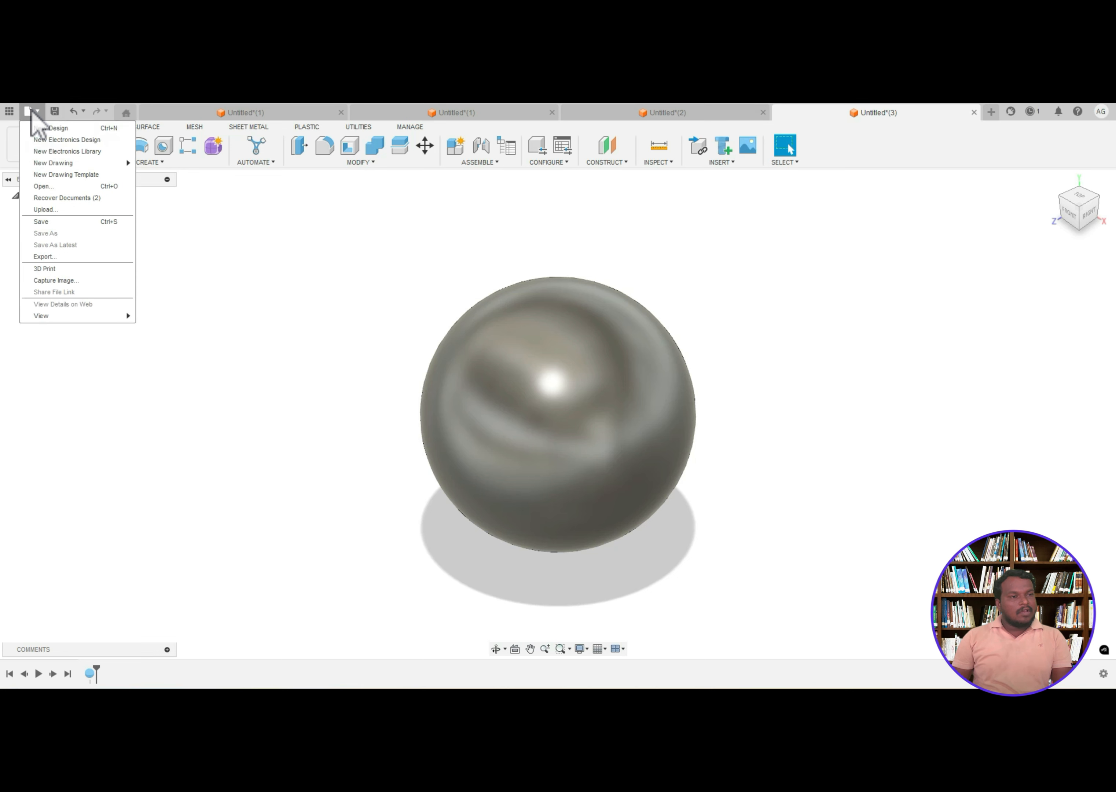
{"action": "left_click", "coordinate": [50, 128]}
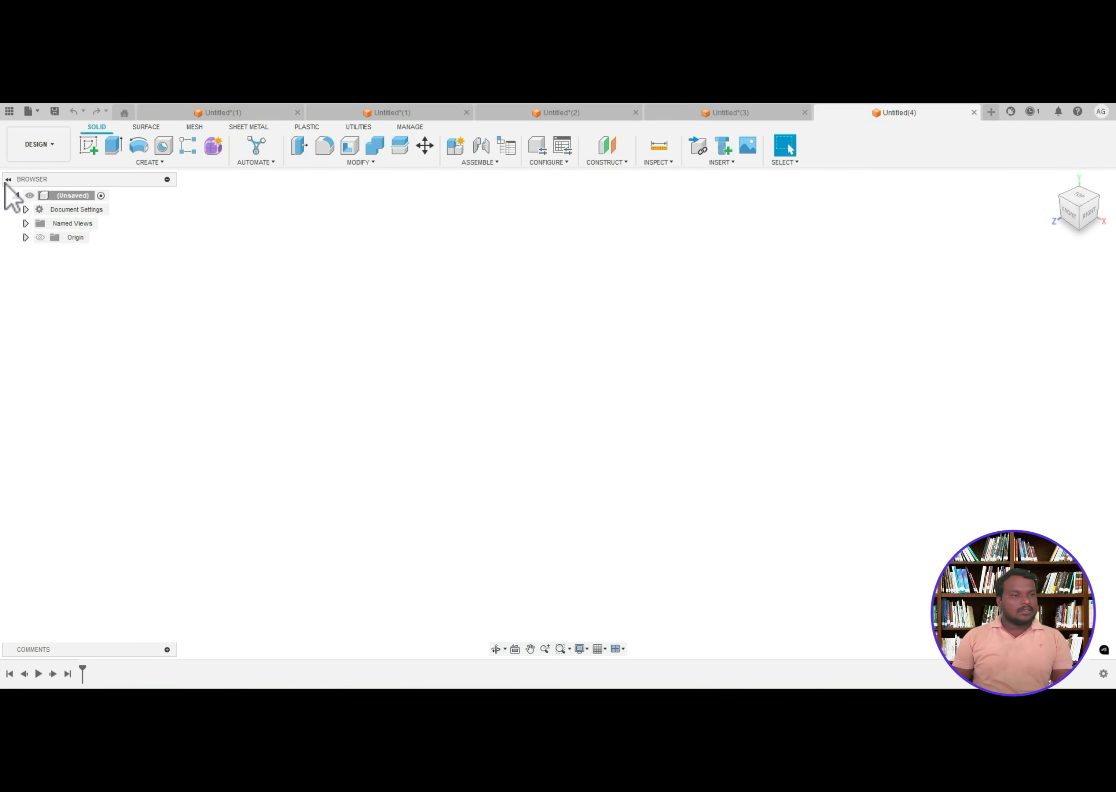
{"action": "left_click", "coordinate": [130, 165]}
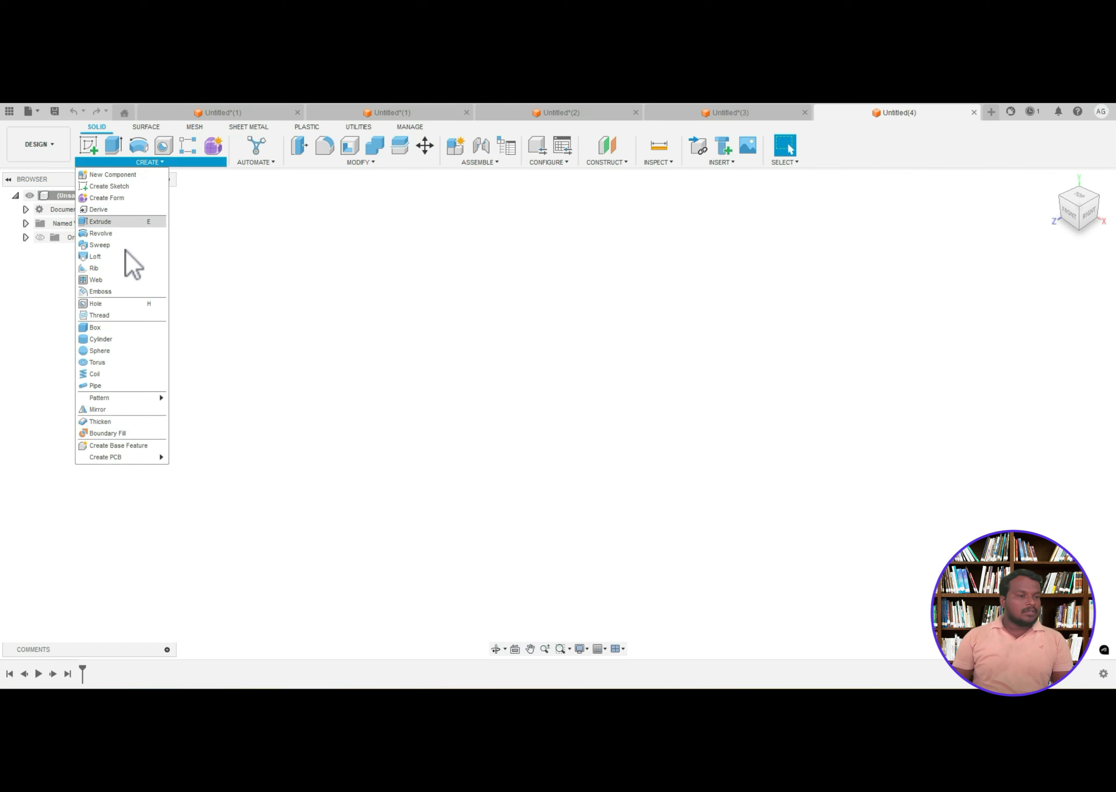
{"action": "left_click", "coordinate": [116, 363]}
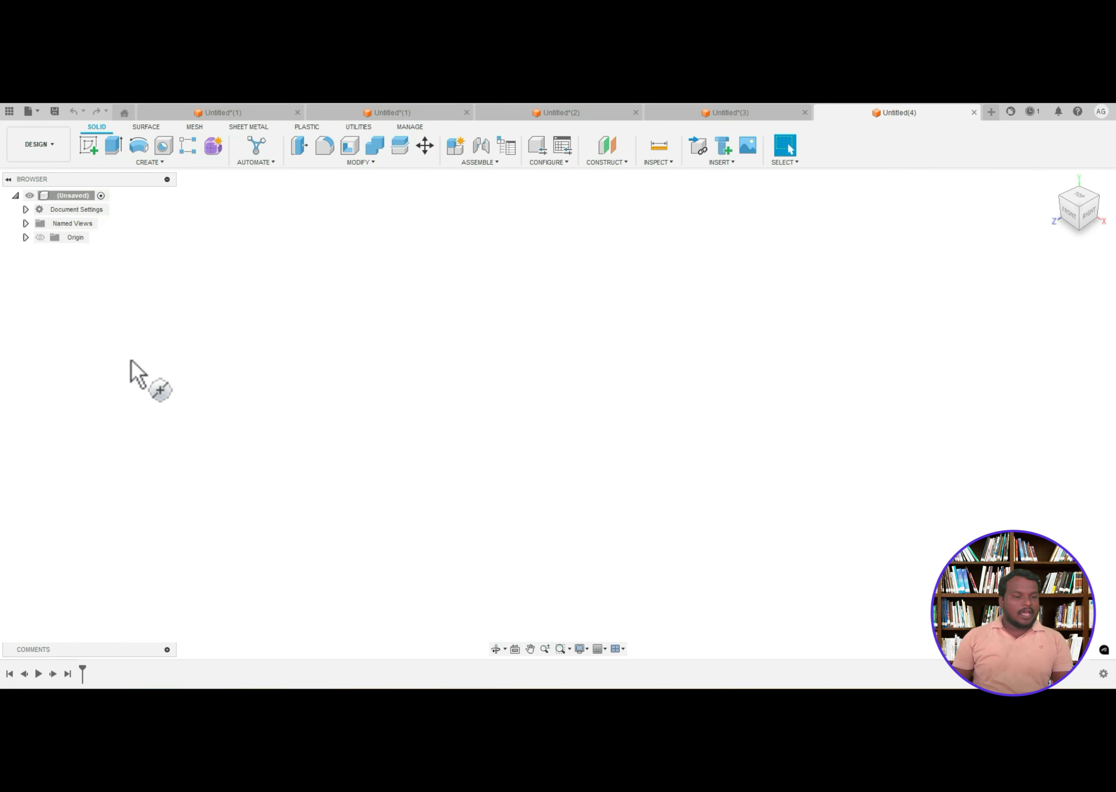
{"action": "left_click", "coordinate": [571, 417]}
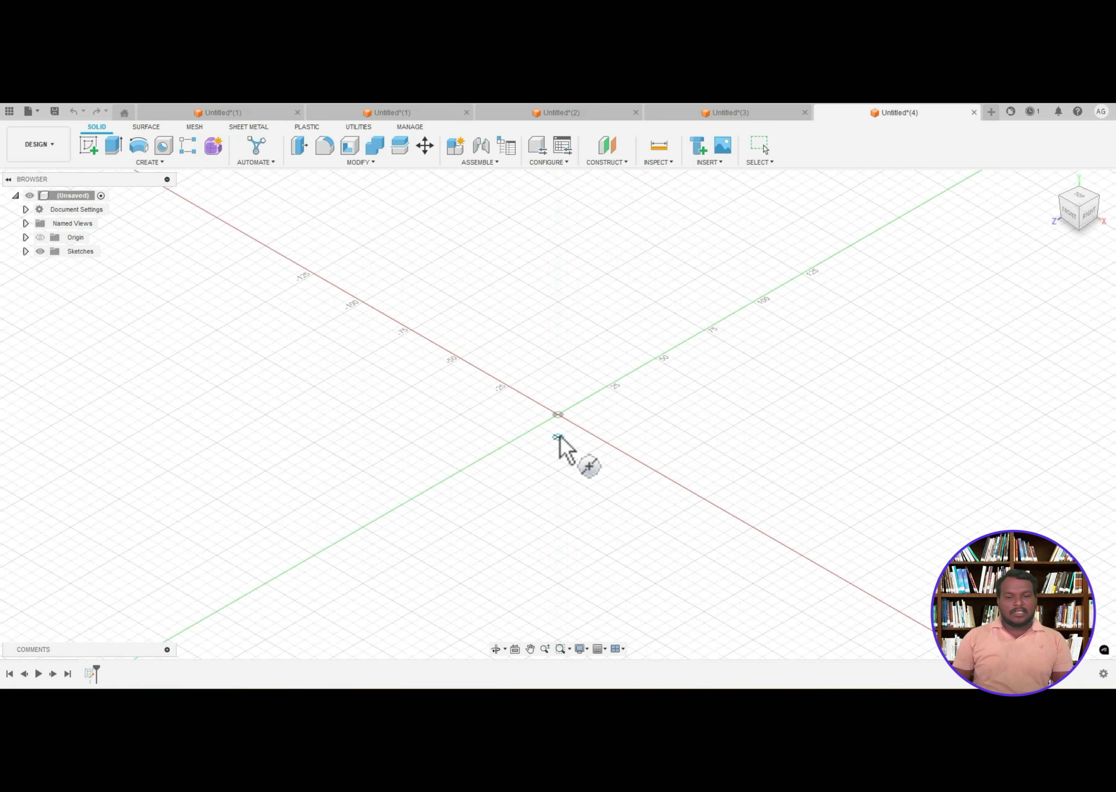
{"action": "left_click", "coordinate": [557, 415]}
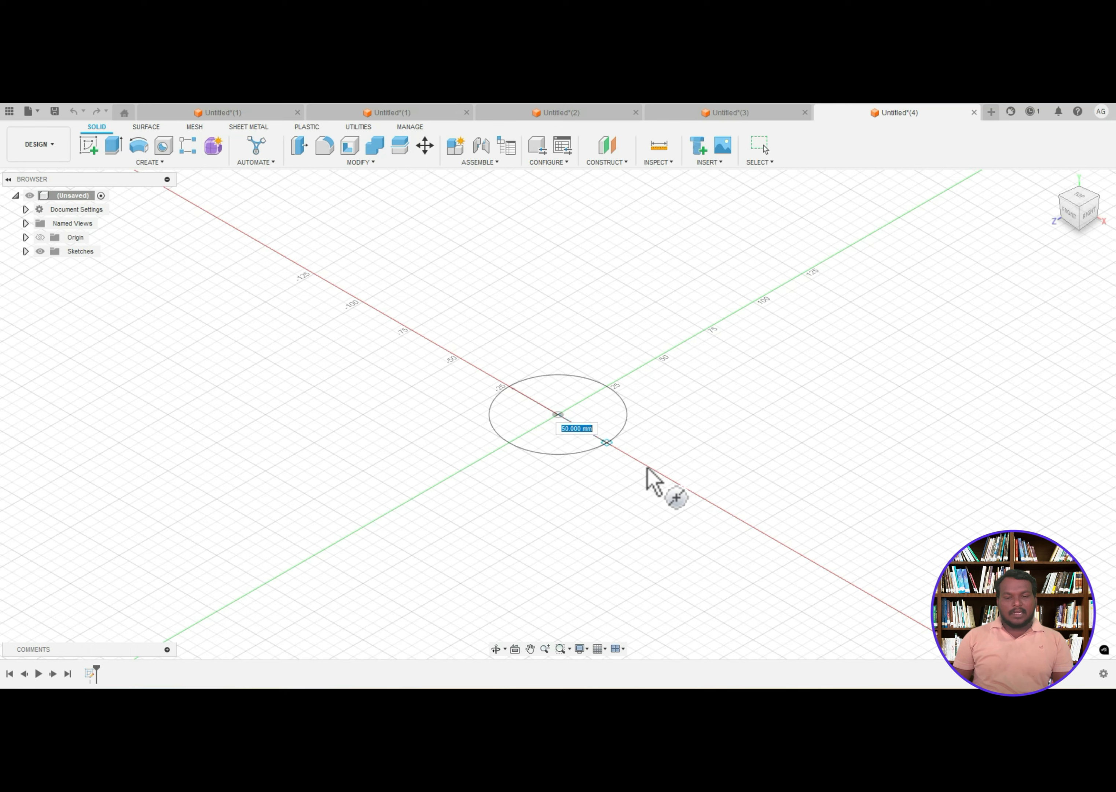
{"action": "left_click", "coordinate": [659, 476]}
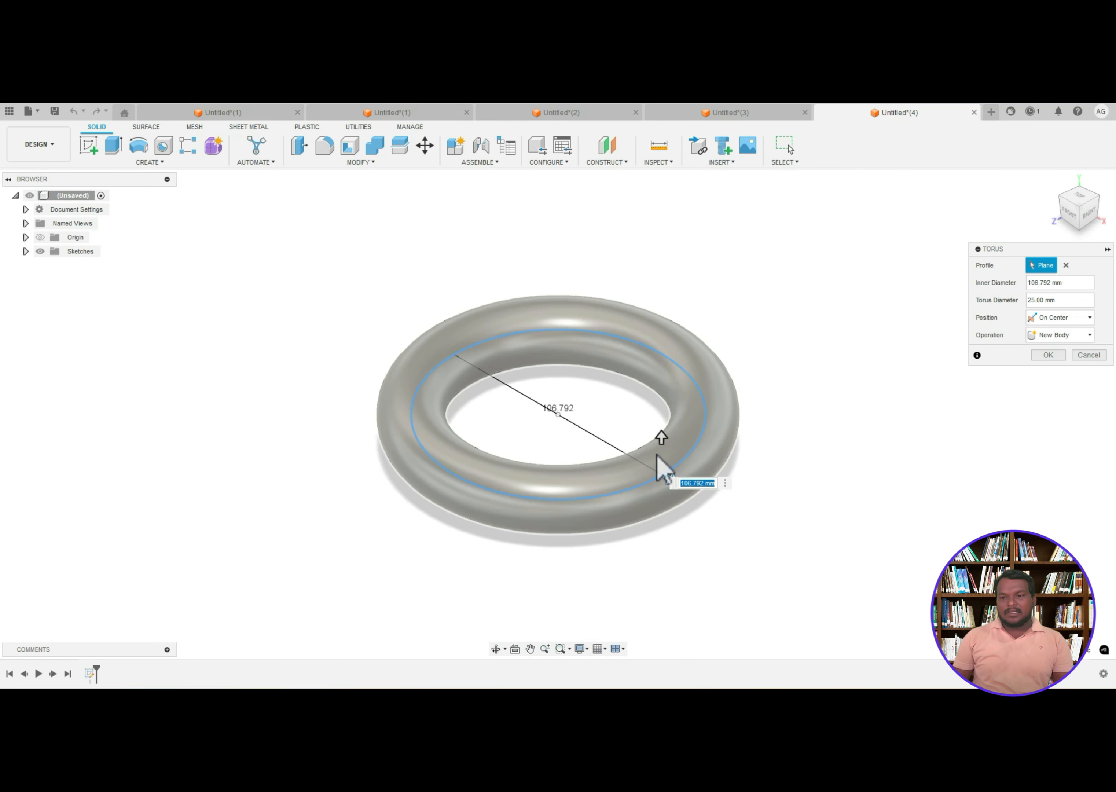
{"action": "left_click_drag", "start_coordinate": [660, 429], "coordinate": [733, 520]}
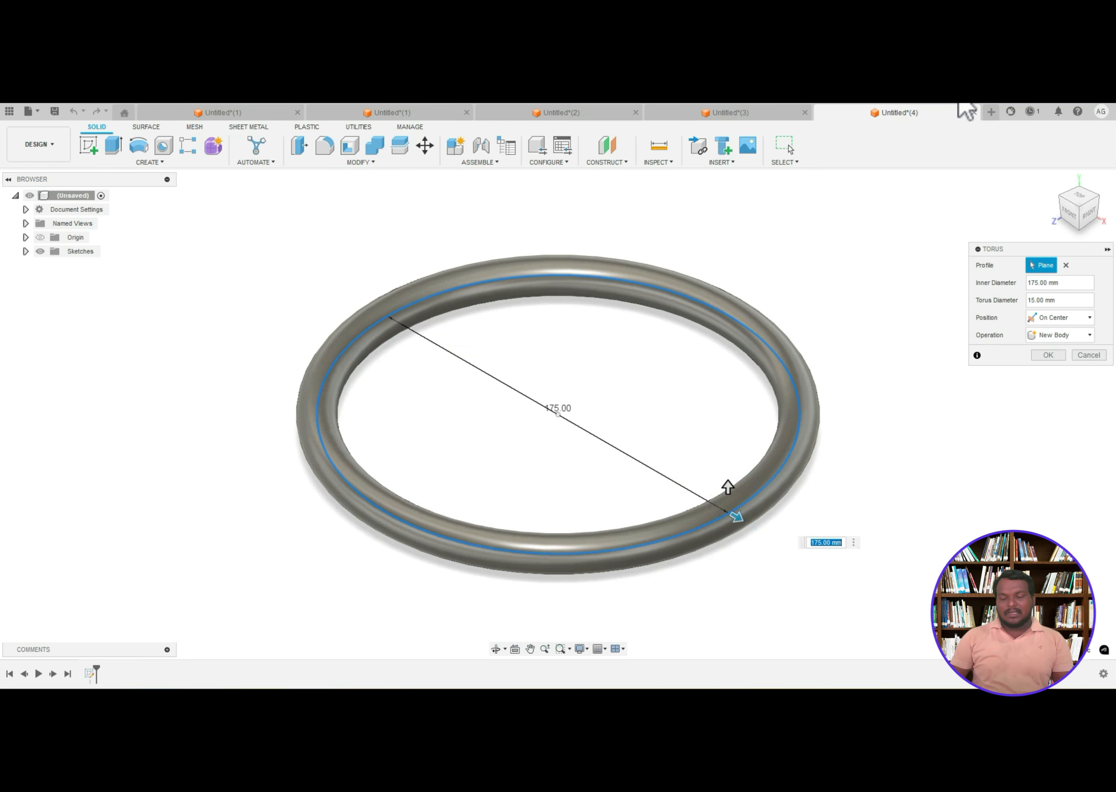
{"action": "left_click", "coordinate": [1047, 356]}
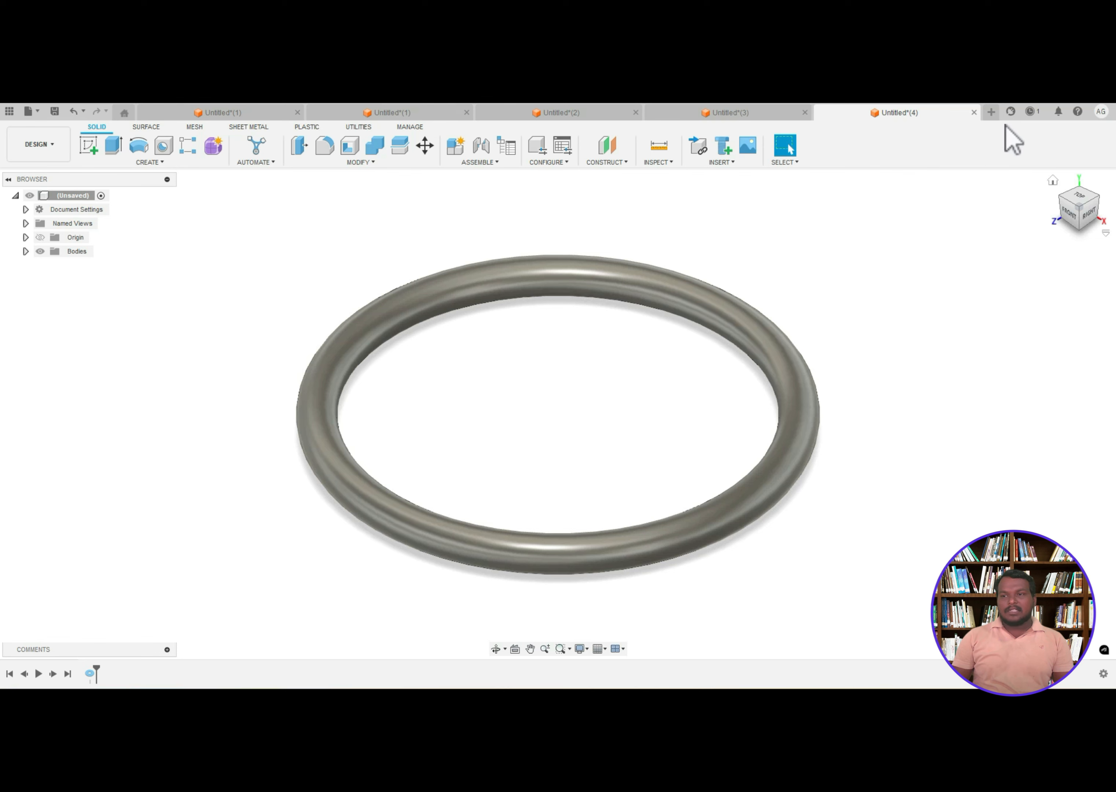
- Start another new design after the torus
{"action": "left_click", "coordinate": [993, 114]}
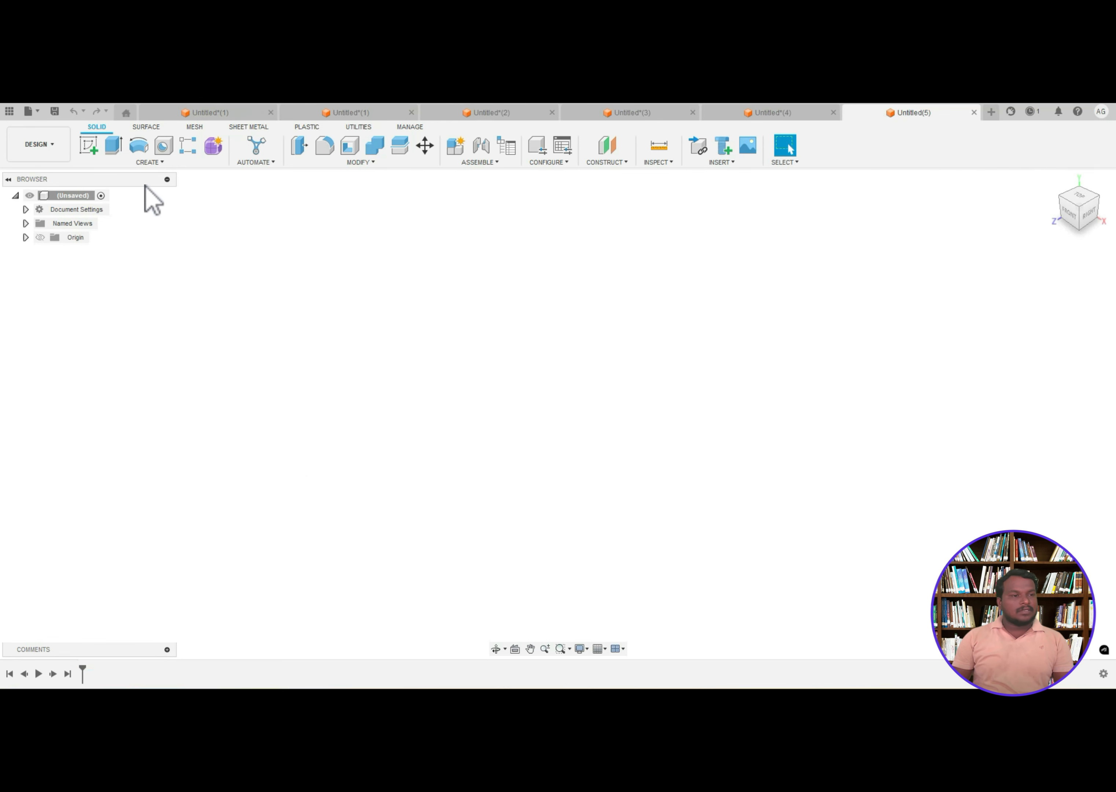
- Start a coil on the front plane with a 10 mm diameter base circle centred on the origin
{"action": "left_click", "coordinate": [143, 163]}
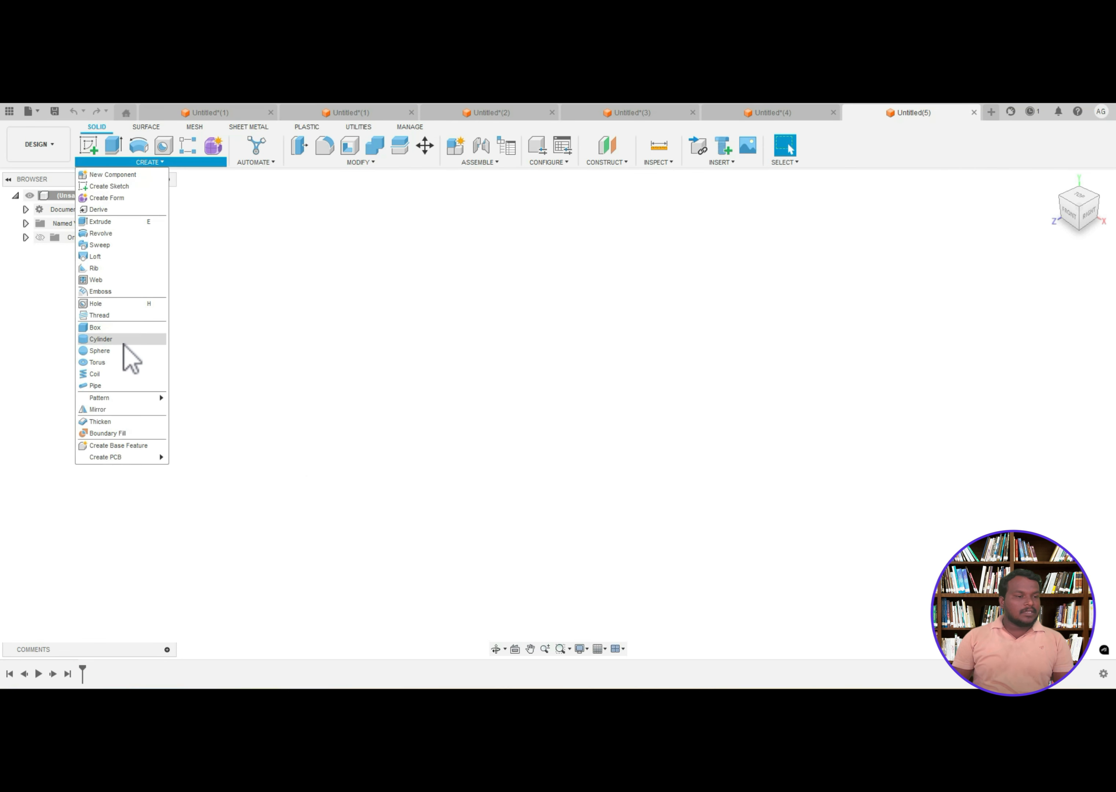
{"action": "left_click", "coordinate": [118, 375]}
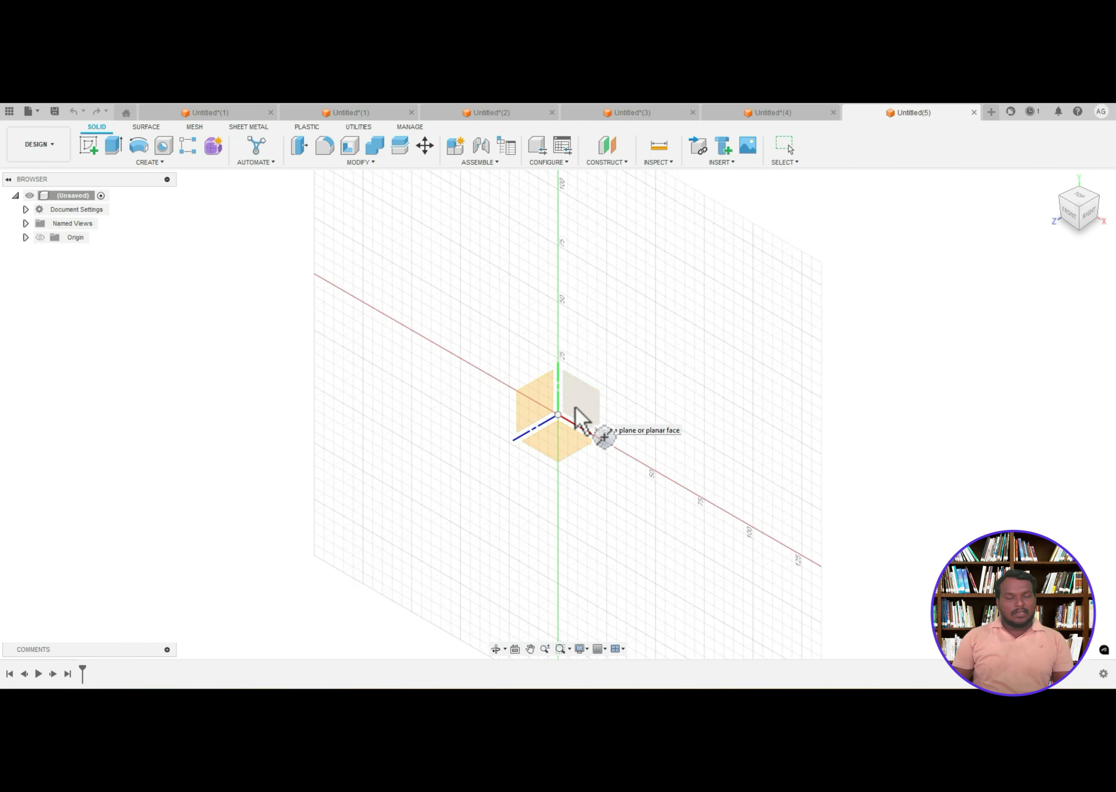
{"action": "left_click", "coordinate": [575, 407]}
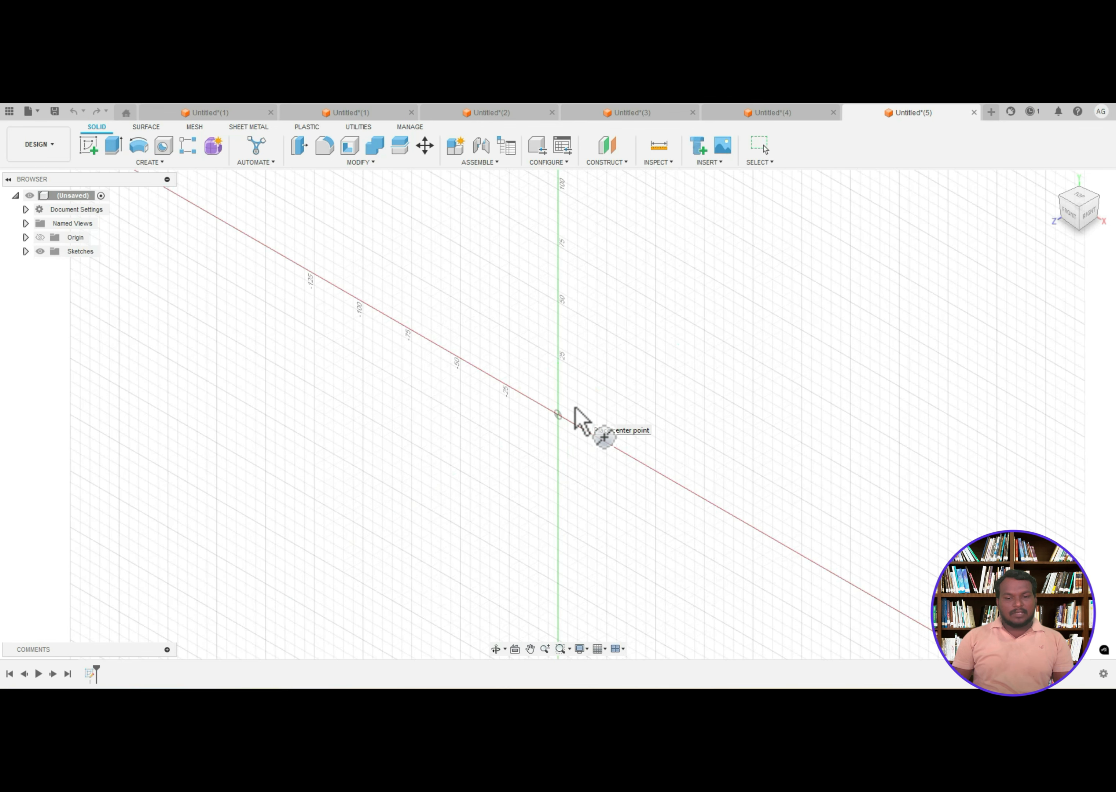
{"action": "left_click", "coordinate": [565, 429]}
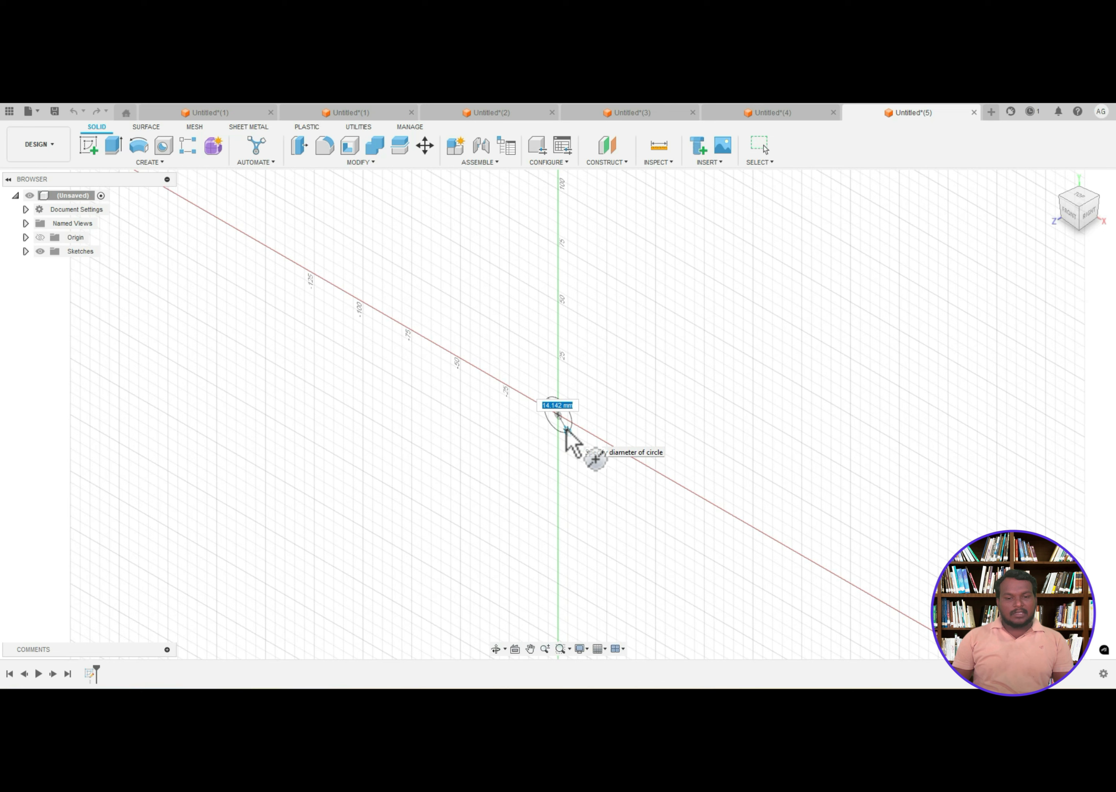
{"action": "type", "text": "1"}
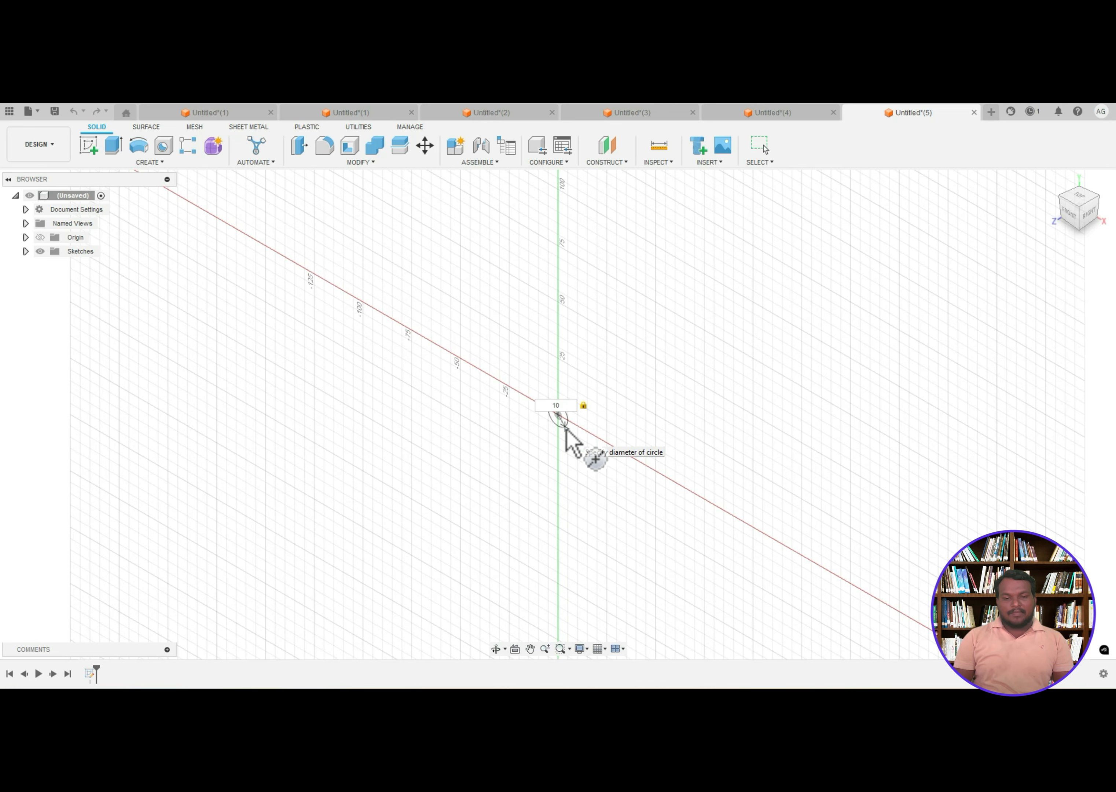
{"action": "type", "text": "0"}
{"action": "key", "text": "Return"}
- Stretch the coil to a height of 110 mm, increase its revolutions and create it as a new body
{"action": "left_click_drag", "start_coordinate": [524, 433], "coordinate": [460, 473]}
{"action": "left_click_drag", "start_coordinate": [561, 419], "coordinate": [591, 408]}
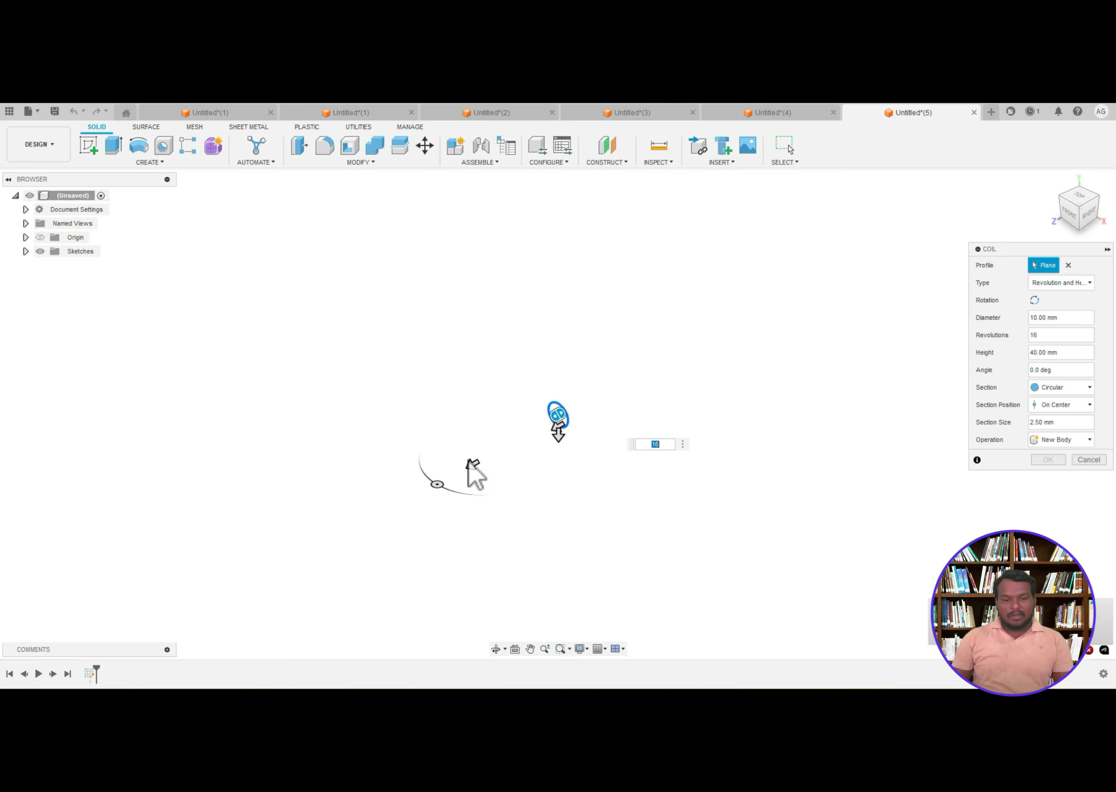
{"action": "left_click_drag", "start_coordinate": [461, 469], "coordinate": [335, 542]}
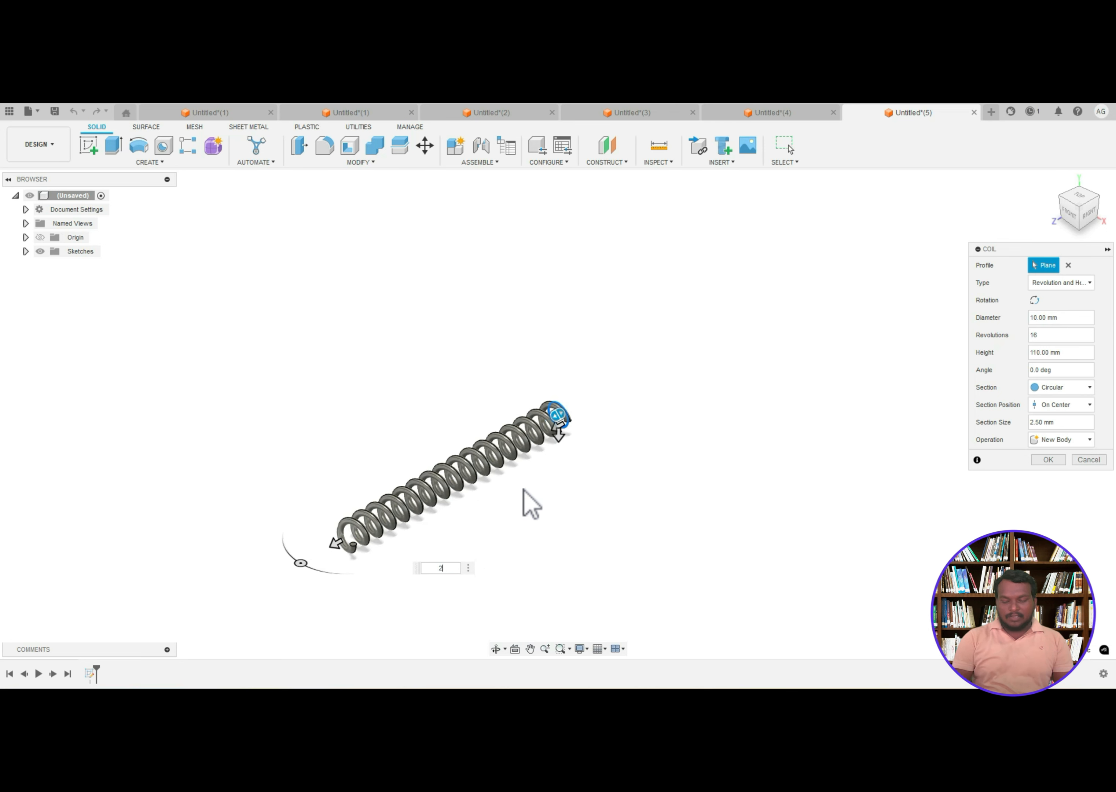
{"action": "key", "text": "Return"}
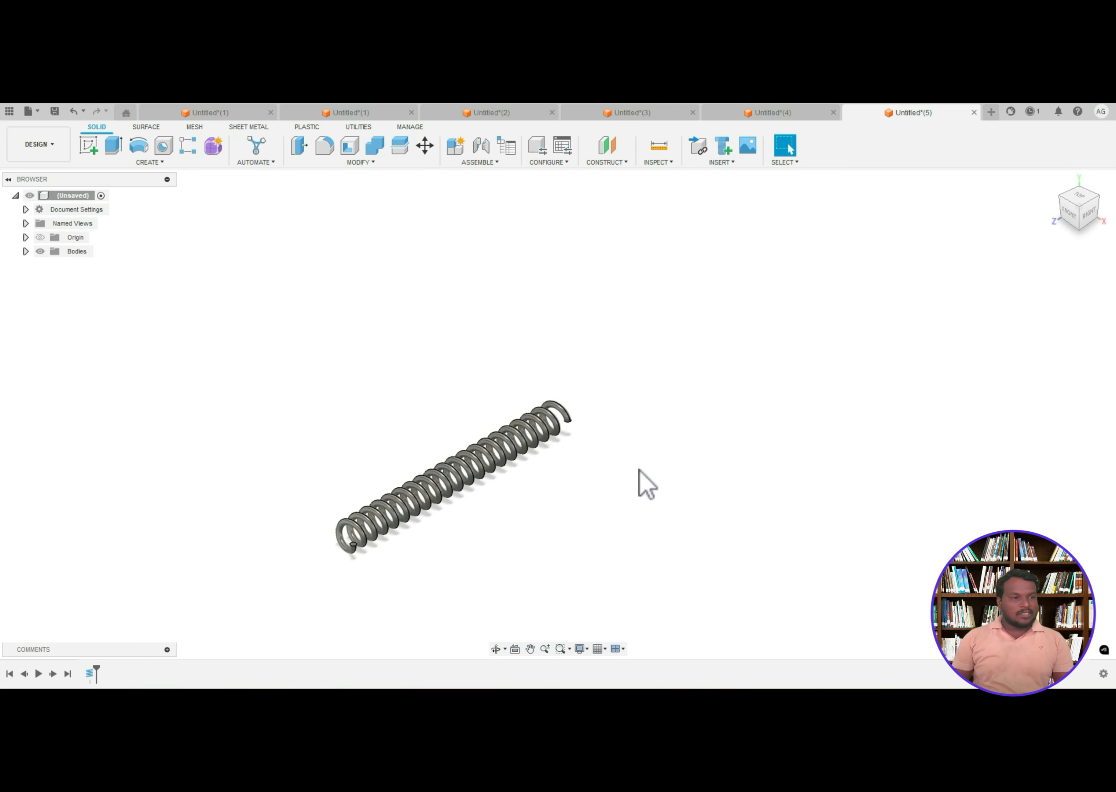
- Create a new empty design
{"action": "left_click", "coordinate": [989, 113]}
{"action": "left_click", "coordinate": [108, 163]}
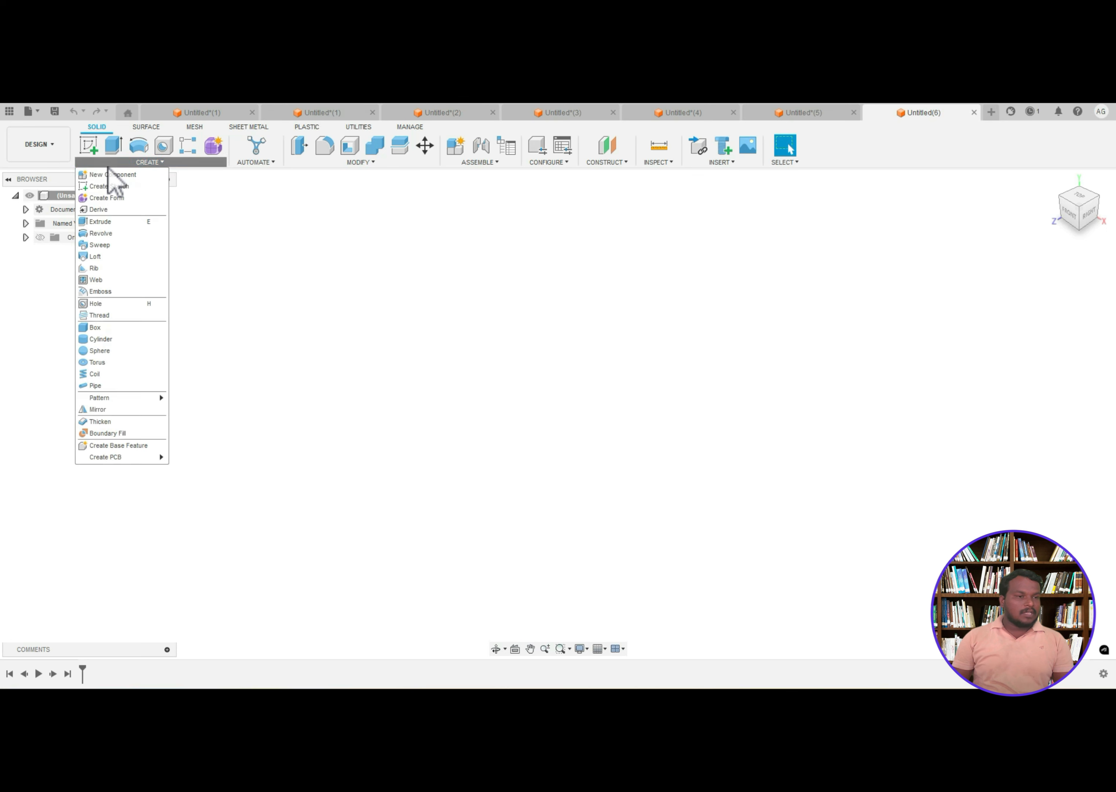
{"action": "left_click", "coordinate": [115, 385]}
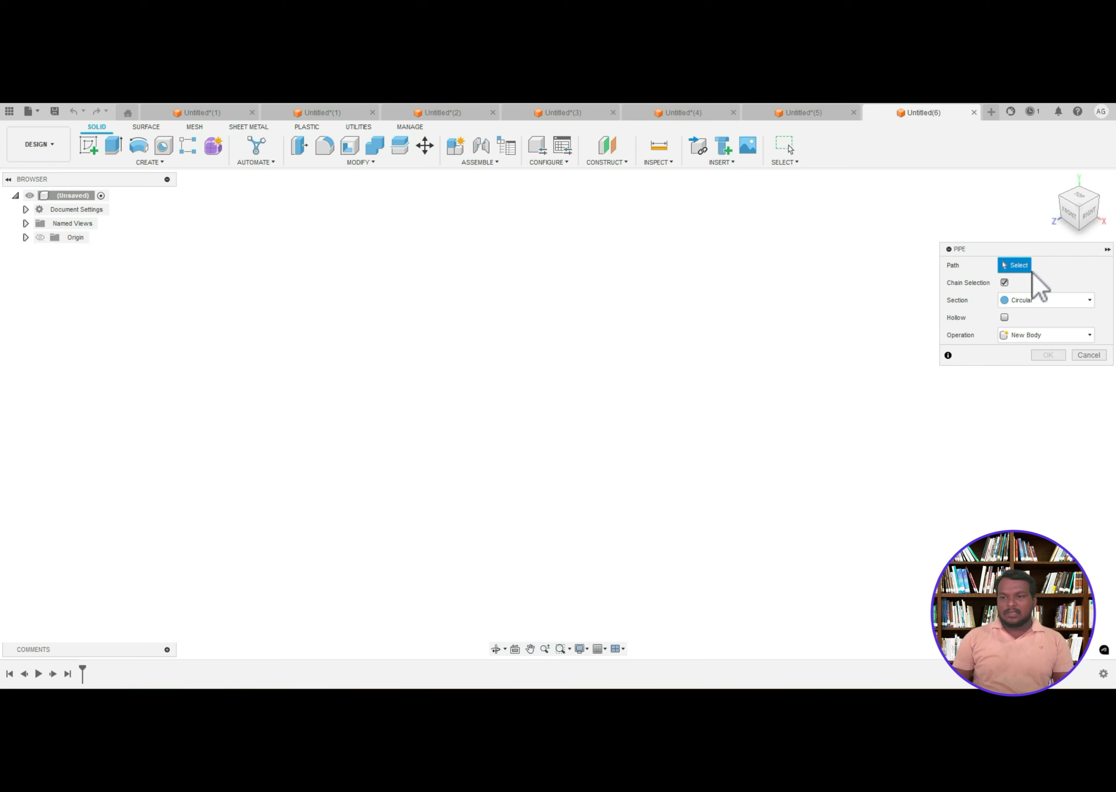
{"action": "left_click", "coordinate": [1013, 301]}
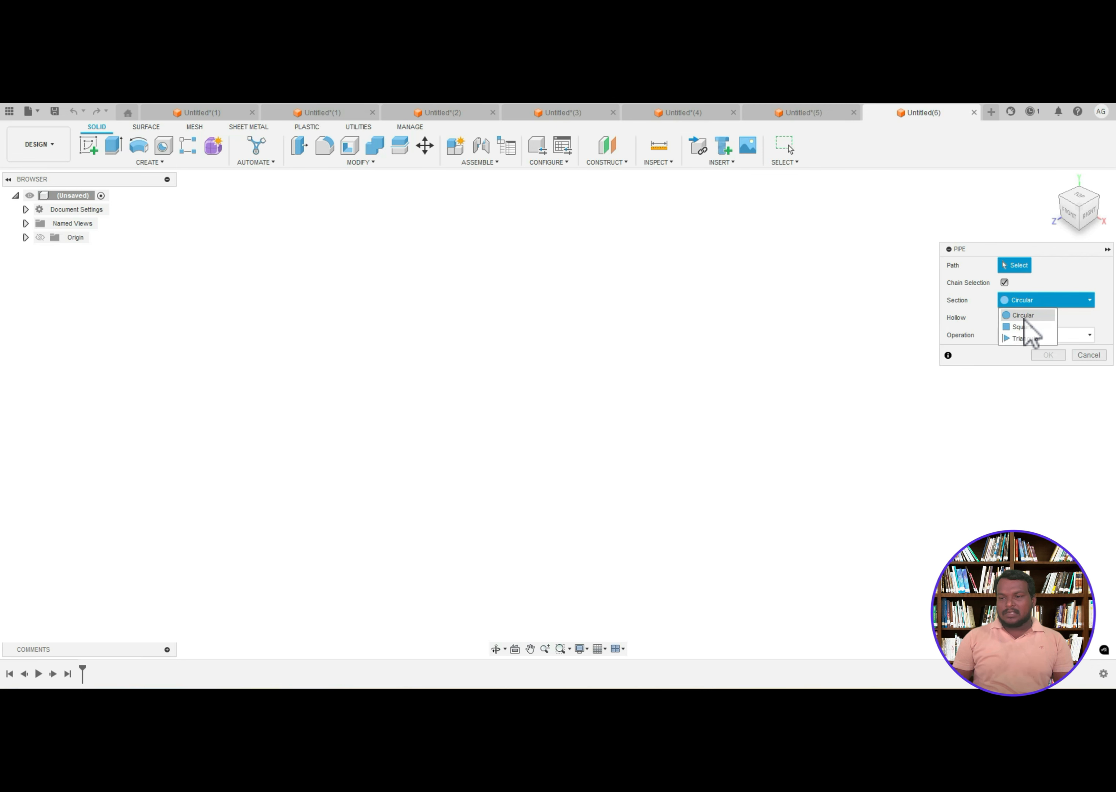
{"action": "left_click", "coordinate": [1025, 317]}
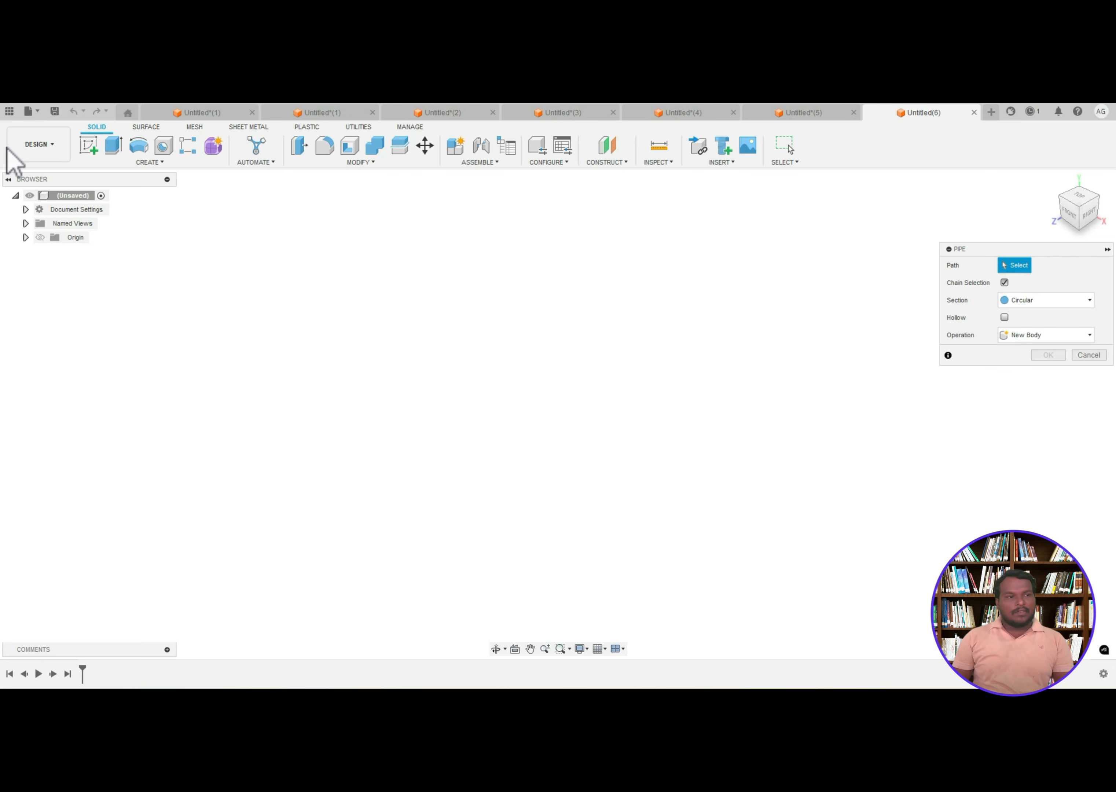
- Sketch an open S-shaped fit point spline through five points on the front plane, about 200 mm wide, and finish the sketch
{"action": "left_click", "coordinate": [90, 147]}
{"action": "left_click", "coordinate": [573, 413]}
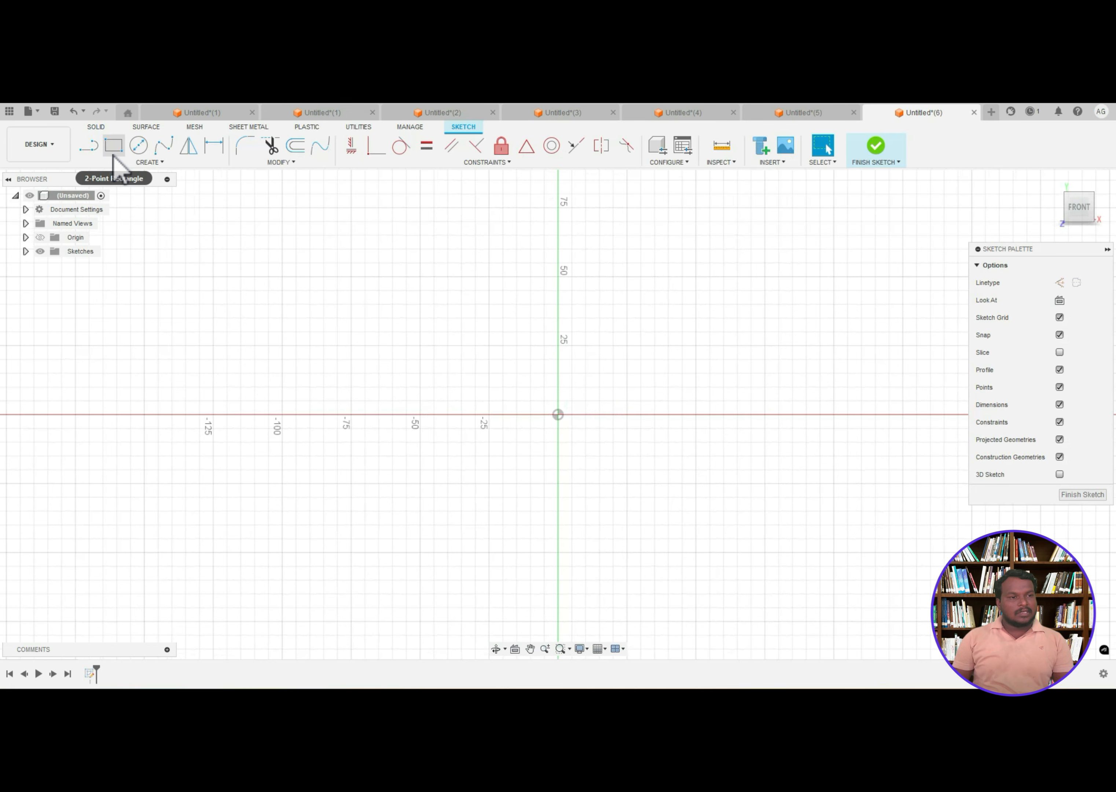
{"action": "left_click", "coordinate": [160, 162]}
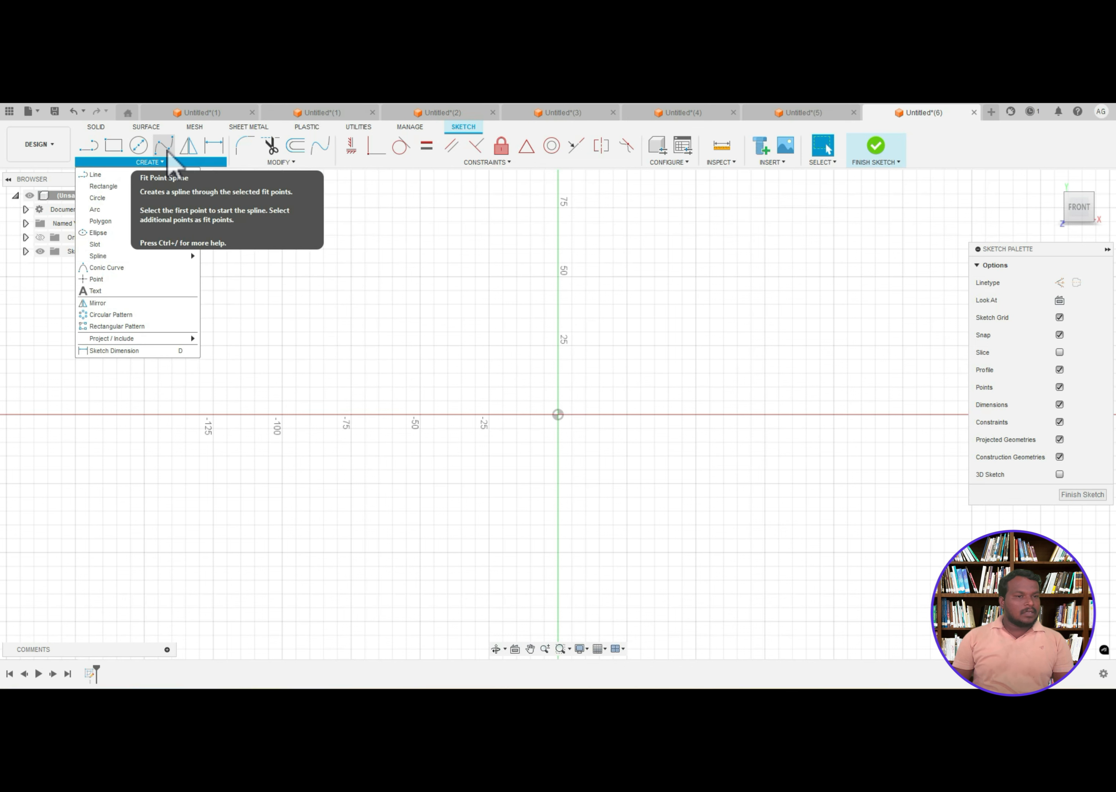
{"action": "left_click", "coordinate": [168, 153]}
{"action": "left_click", "coordinate": [208, 328]}
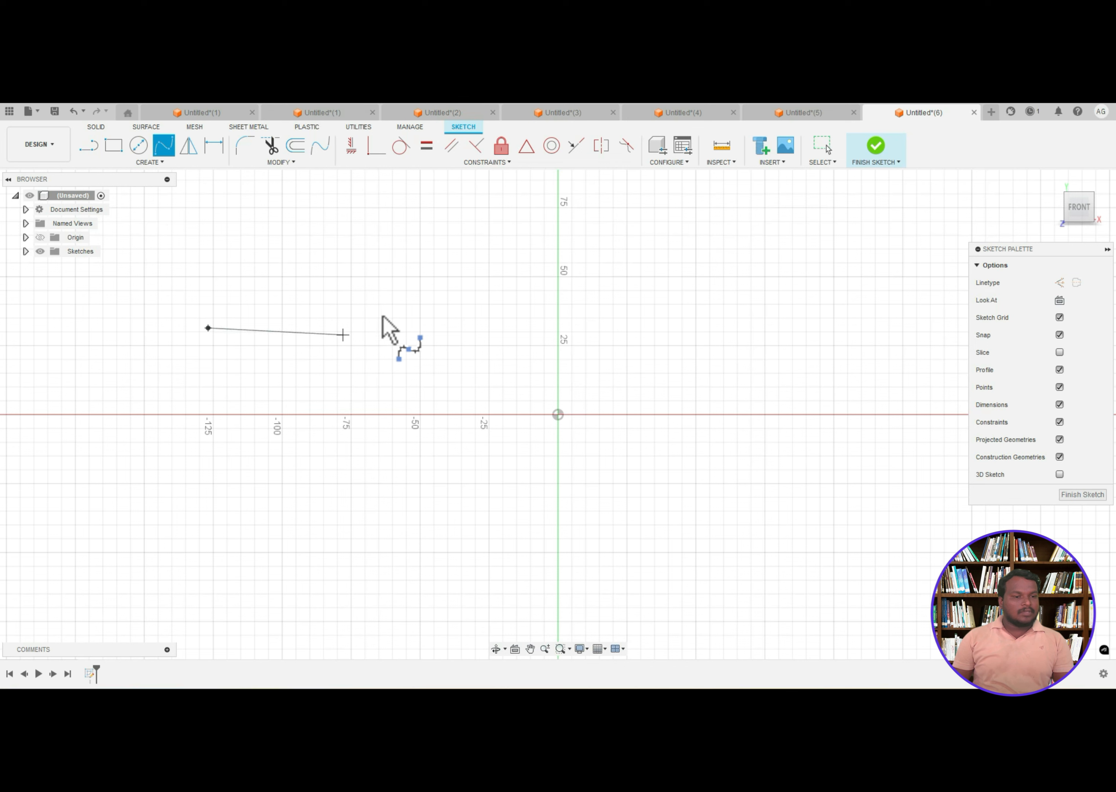
{"action": "left_click", "coordinate": [392, 304]}
{"action": "left_click", "coordinate": [392, 387]}
{"action": "left_click", "coordinate": [613, 387]}
{"action": "left_click", "coordinate": [758, 385]}
{"action": "key", "text": "Escape"}
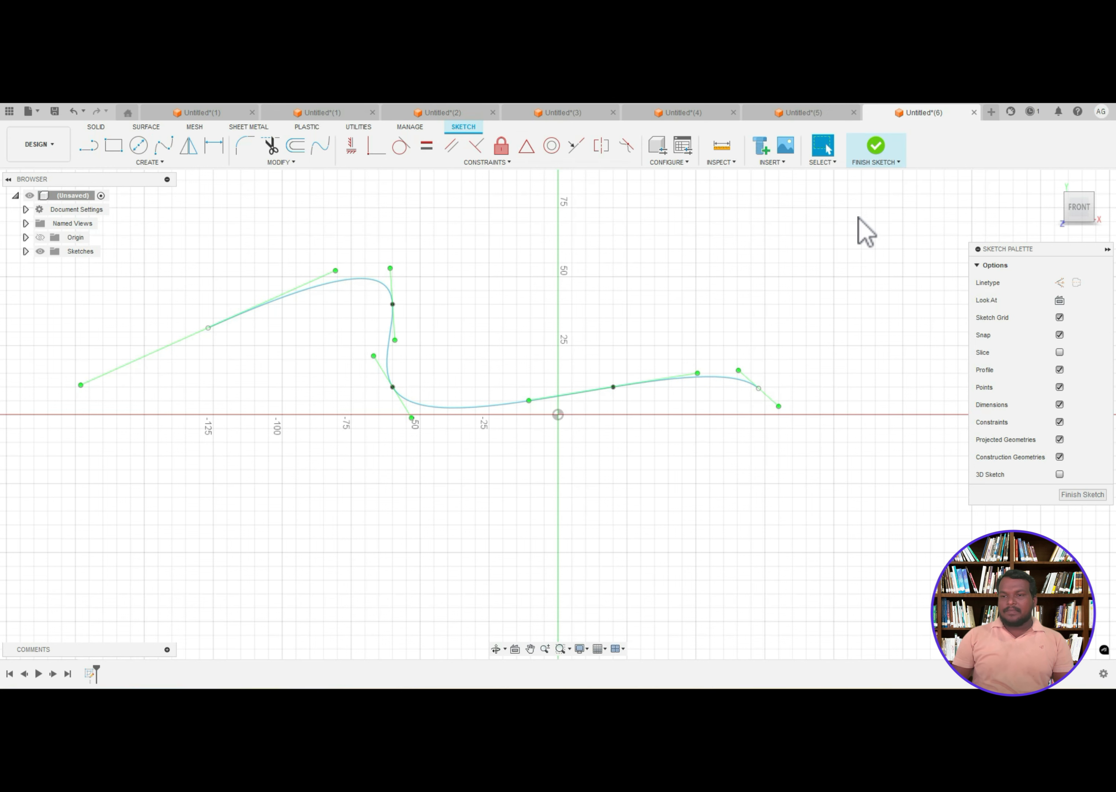
{"action": "left_click", "coordinate": [874, 151]}
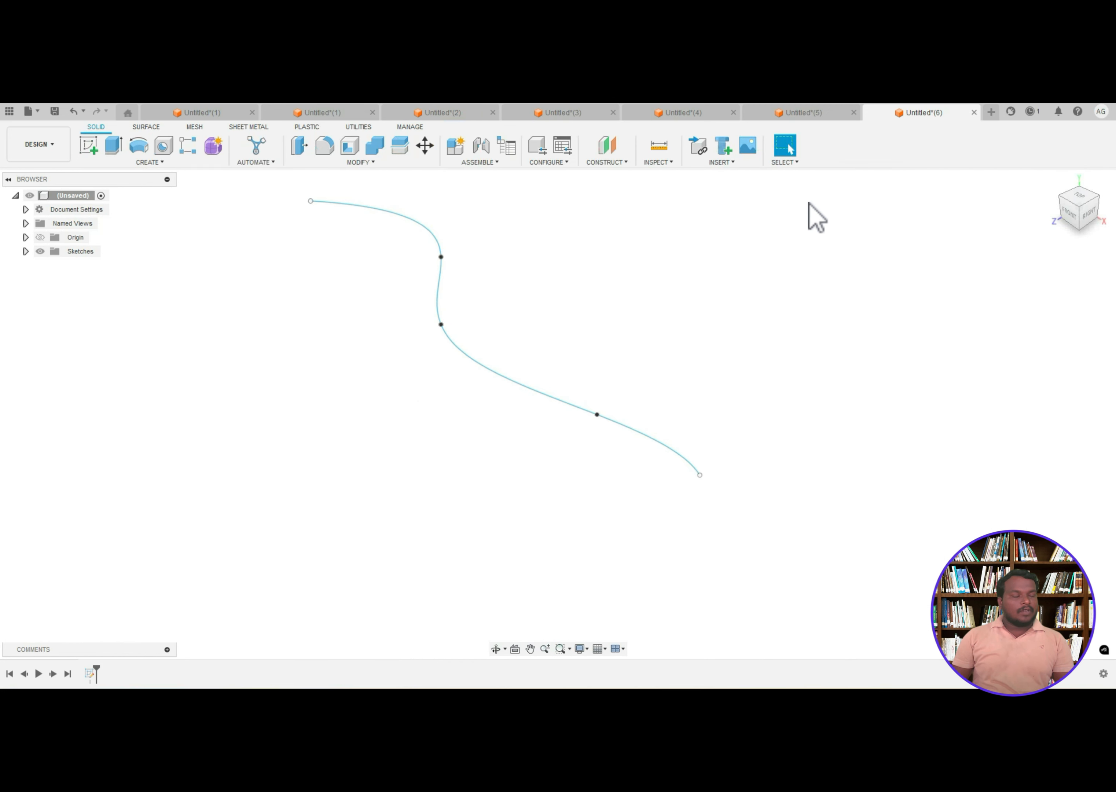
- Start a pipe with a circular section using the sketched spline as its path
{"action": "left_click", "coordinate": [142, 164]}
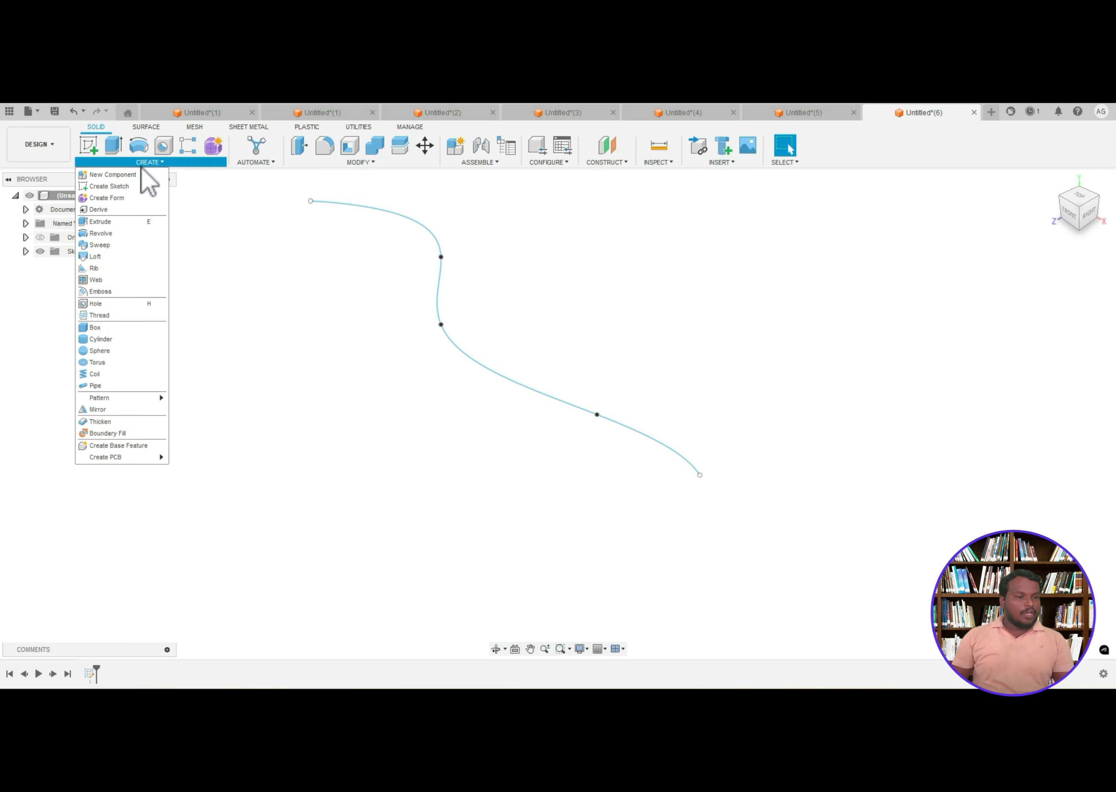
{"action": "left_click", "coordinate": [105, 386]}
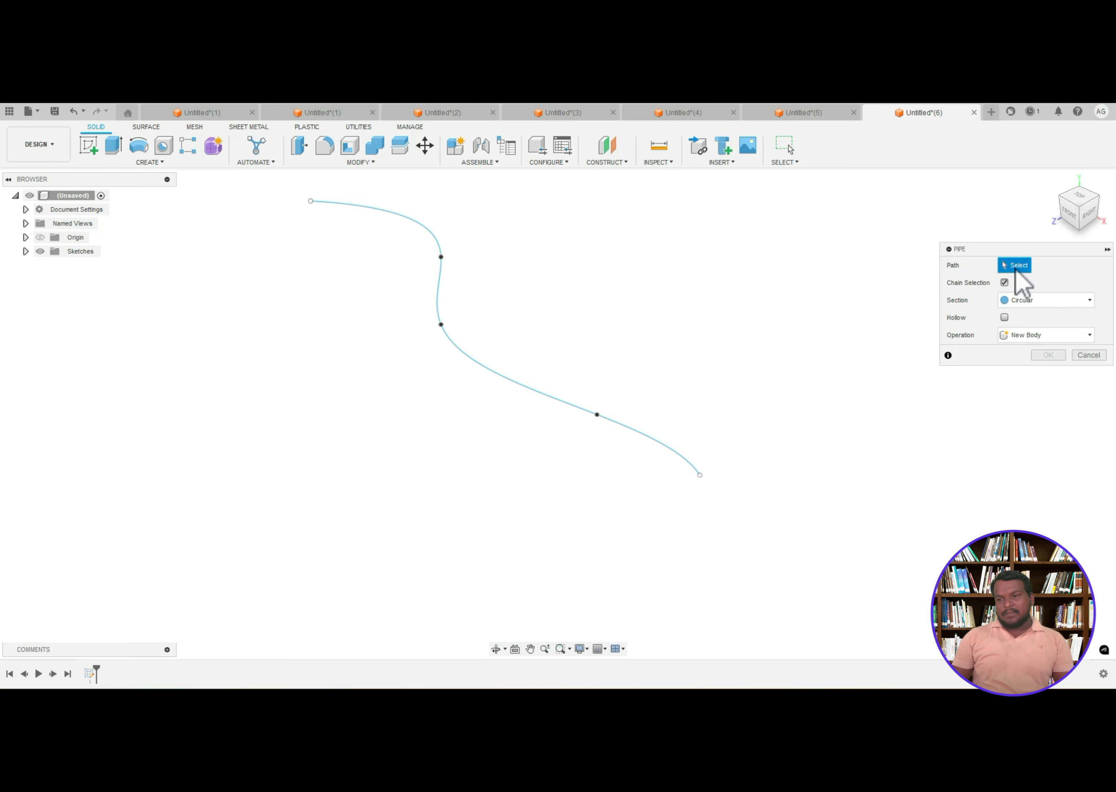
{"action": "left_click", "coordinate": [495, 376]}
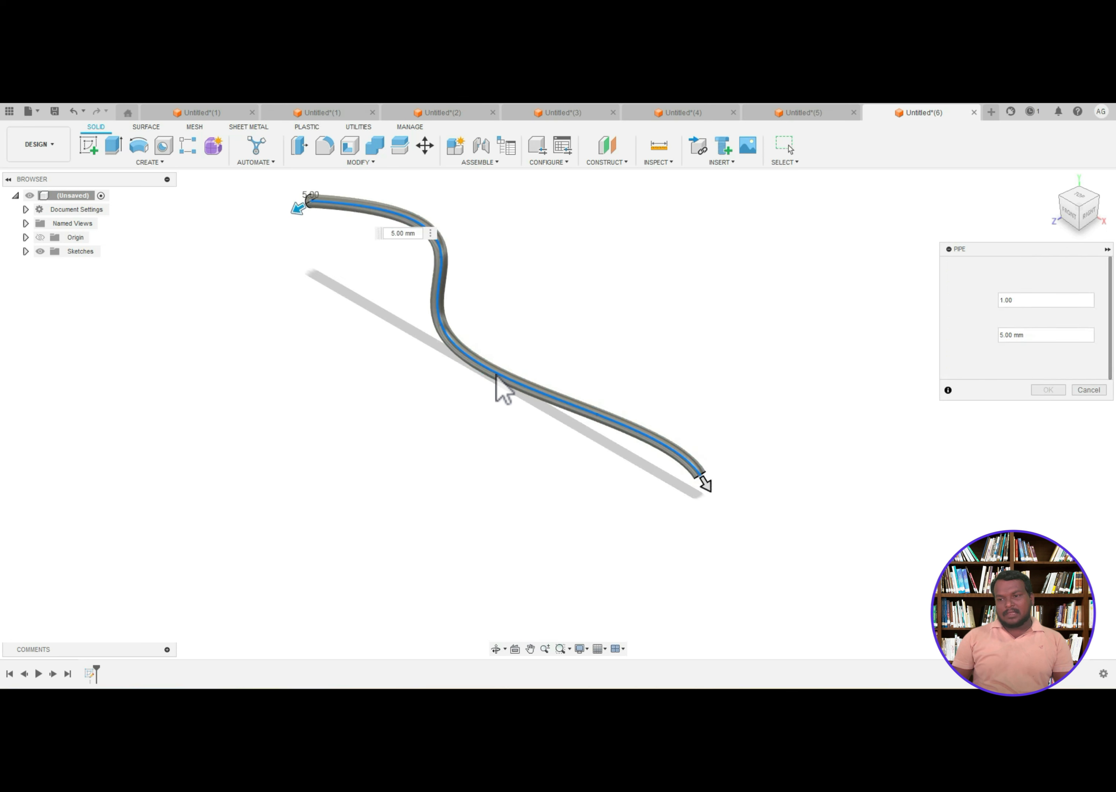
- Try square and triangular sections for the pipe, inspect its end, and return the section to circular
{"action": "left_click", "coordinate": [1015, 320]}
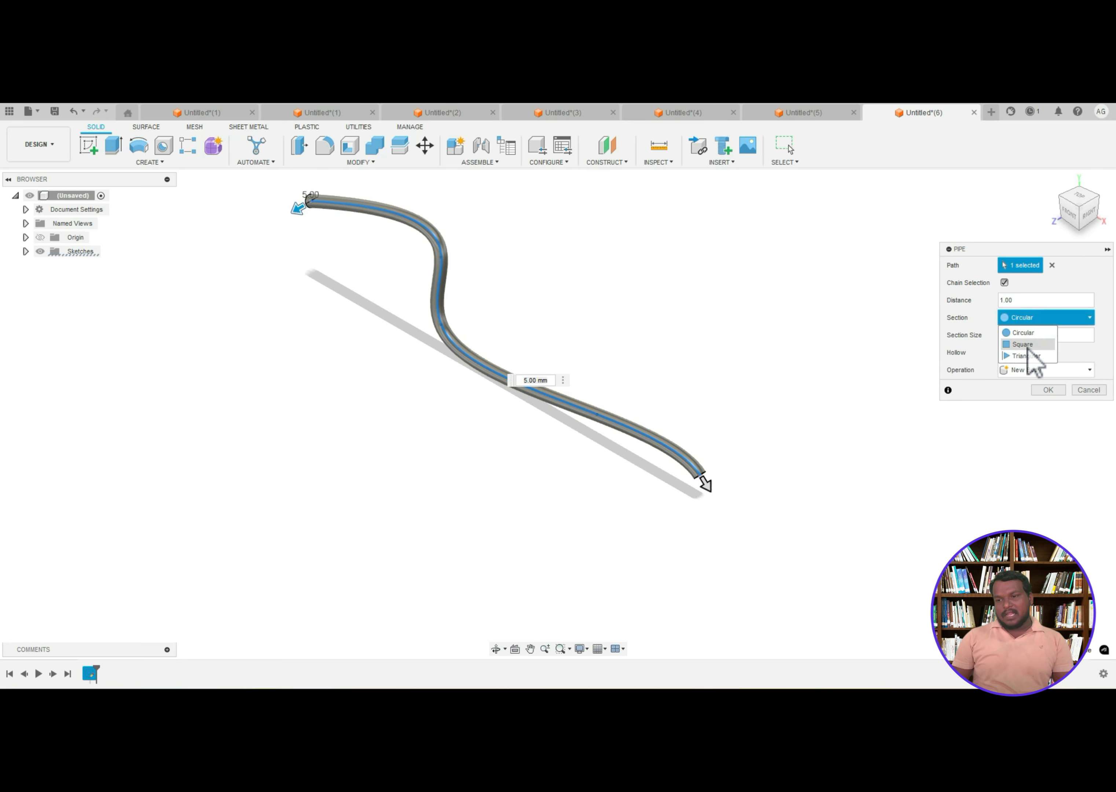
{"action": "left_click", "coordinate": [1023, 345]}
{"action": "left_click", "coordinate": [1025, 319]}
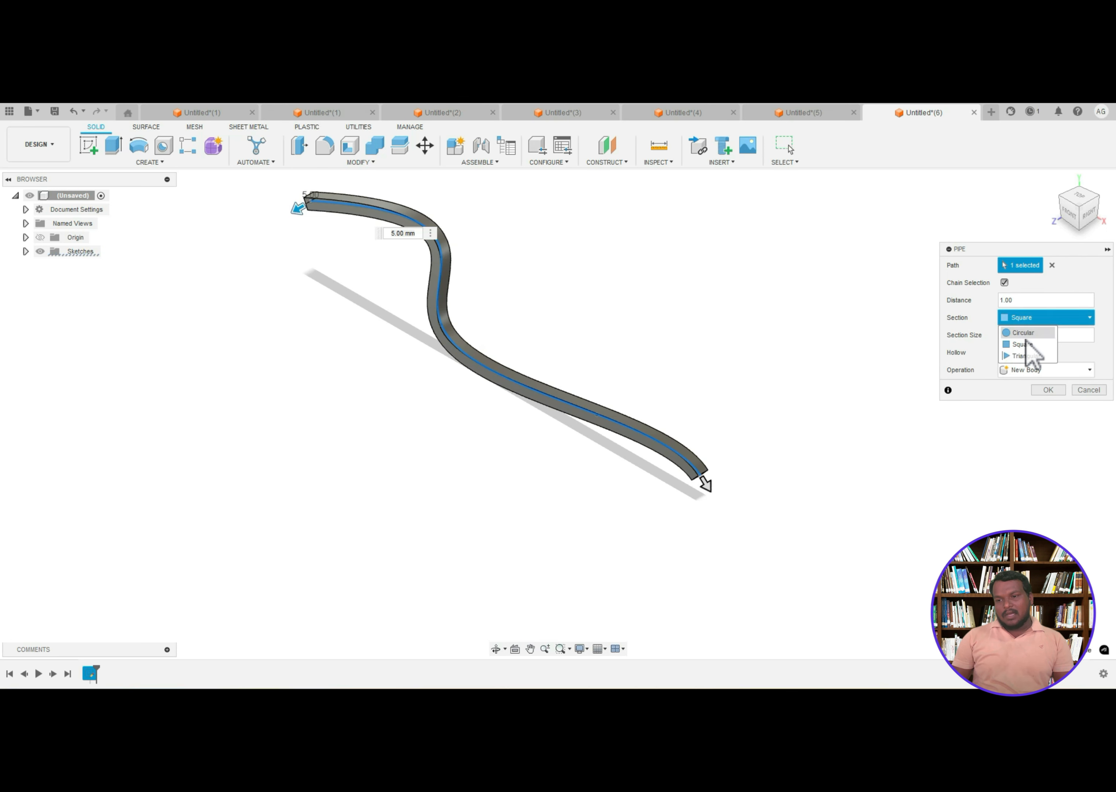
{"action": "left_click", "coordinate": [1027, 356]}
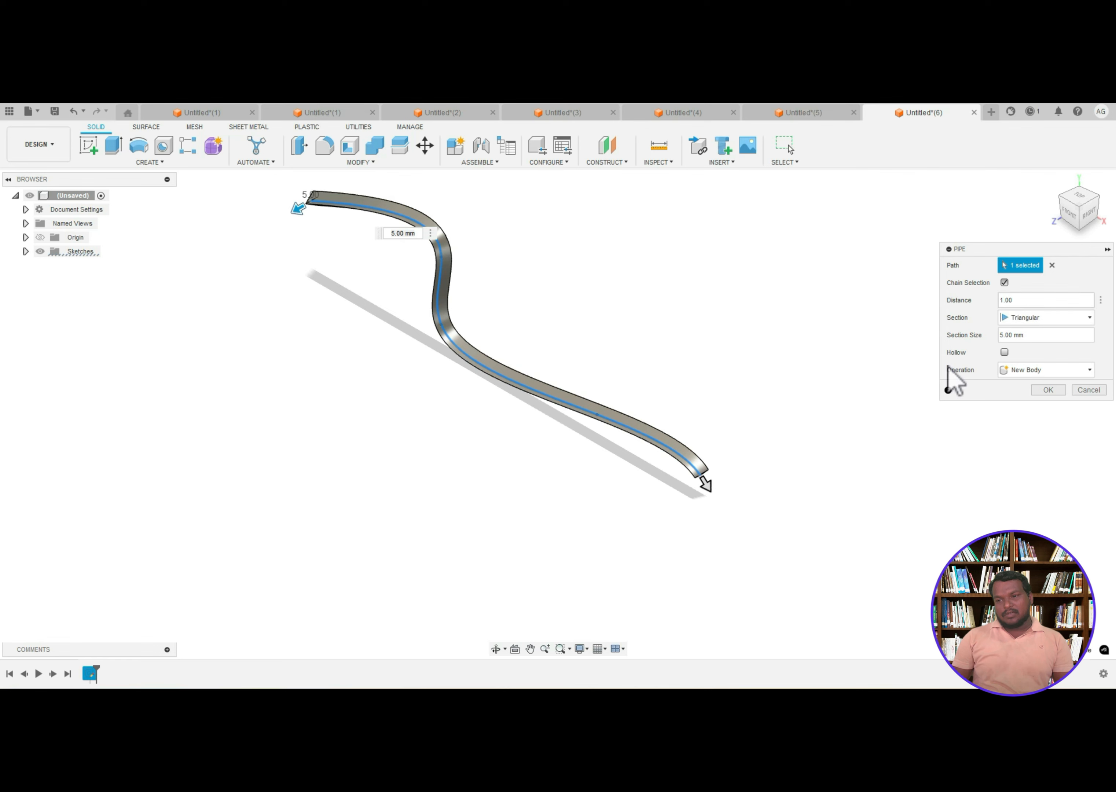
{"action": "middle_click_drag", "start_coordinate": [722, 466], "coordinate": [640, 330], "text": "shift"}
{"action": "scroll", "coordinate": [615, 250], "scroll_direction": "down", "scroll_amount": 4}
{"action": "scroll", "coordinate": [610, 252], "scroll_direction": "up", "scroll_amount": 3}
{"action": "scroll", "coordinate": [611, 252], "scroll_direction": "up", "scroll_amount": 6}
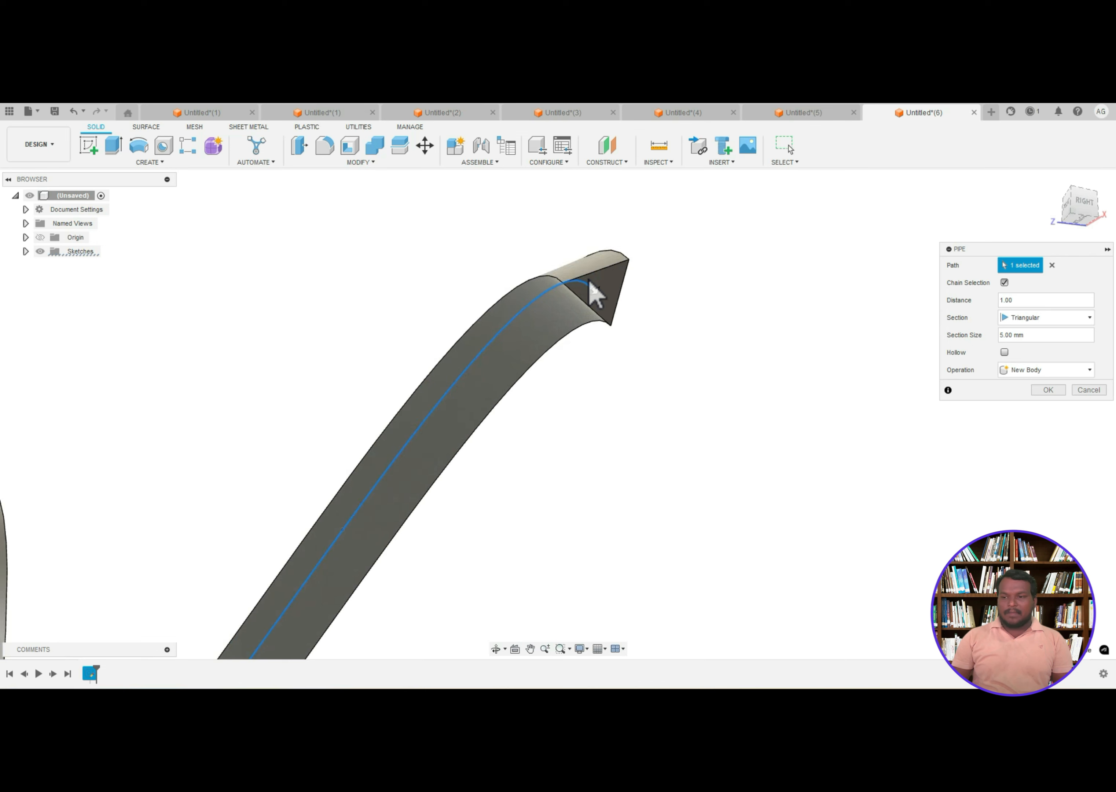
{"action": "left_click", "coordinate": [1040, 319]}
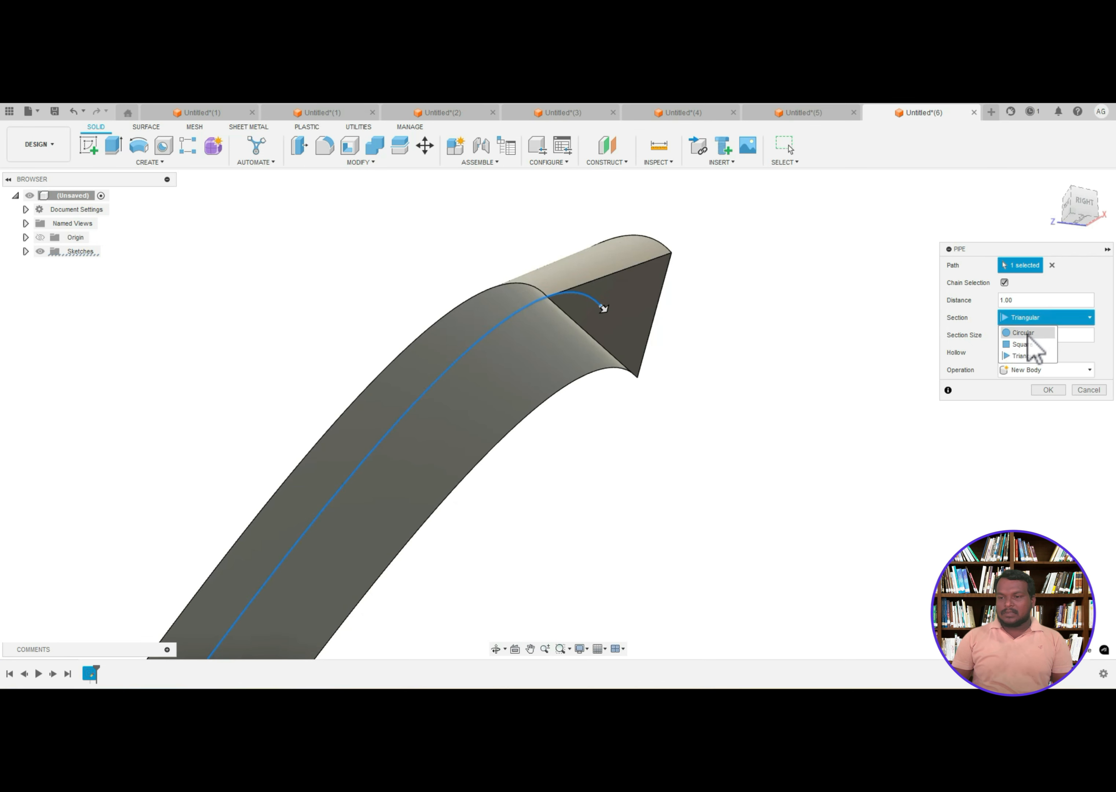
{"action": "left_click", "coordinate": [1023, 344]}
{"action": "left_click", "coordinate": [1020, 317]}
{"action": "left_click", "coordinate": [1022, 332]}
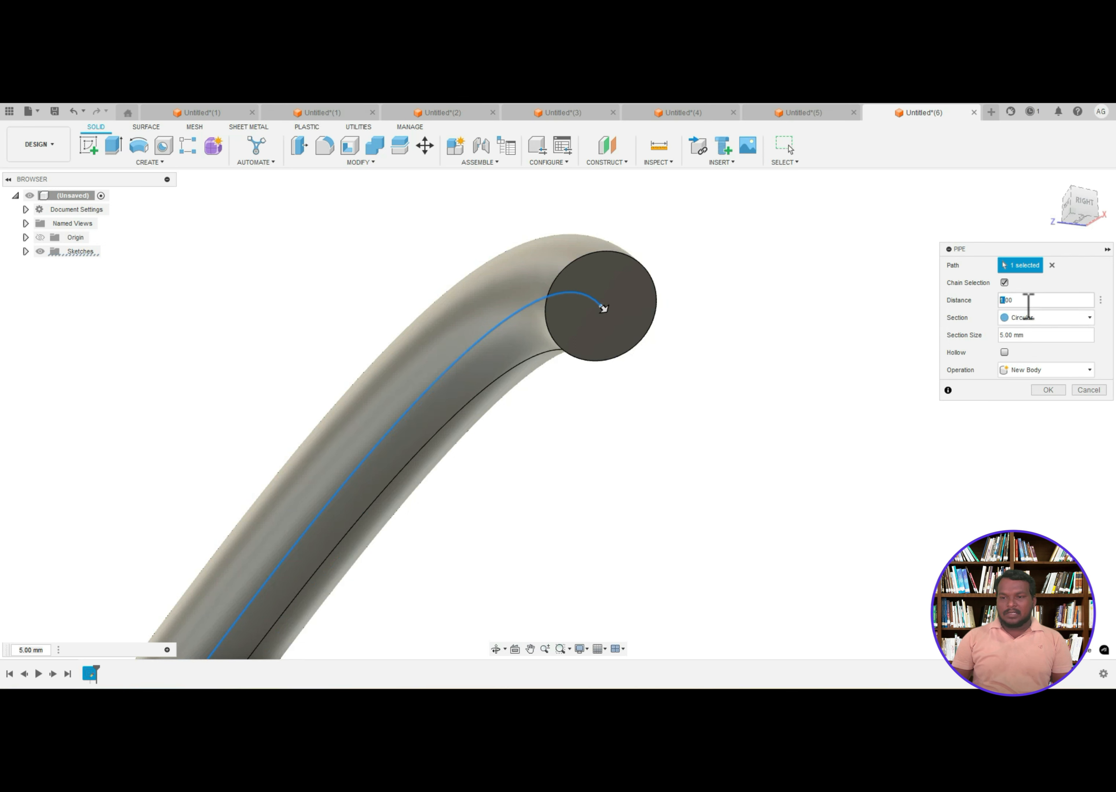
- Set the pipe's distance to 20 and create it as a new body, checking its full length
{"action": "type", "text": "100"}
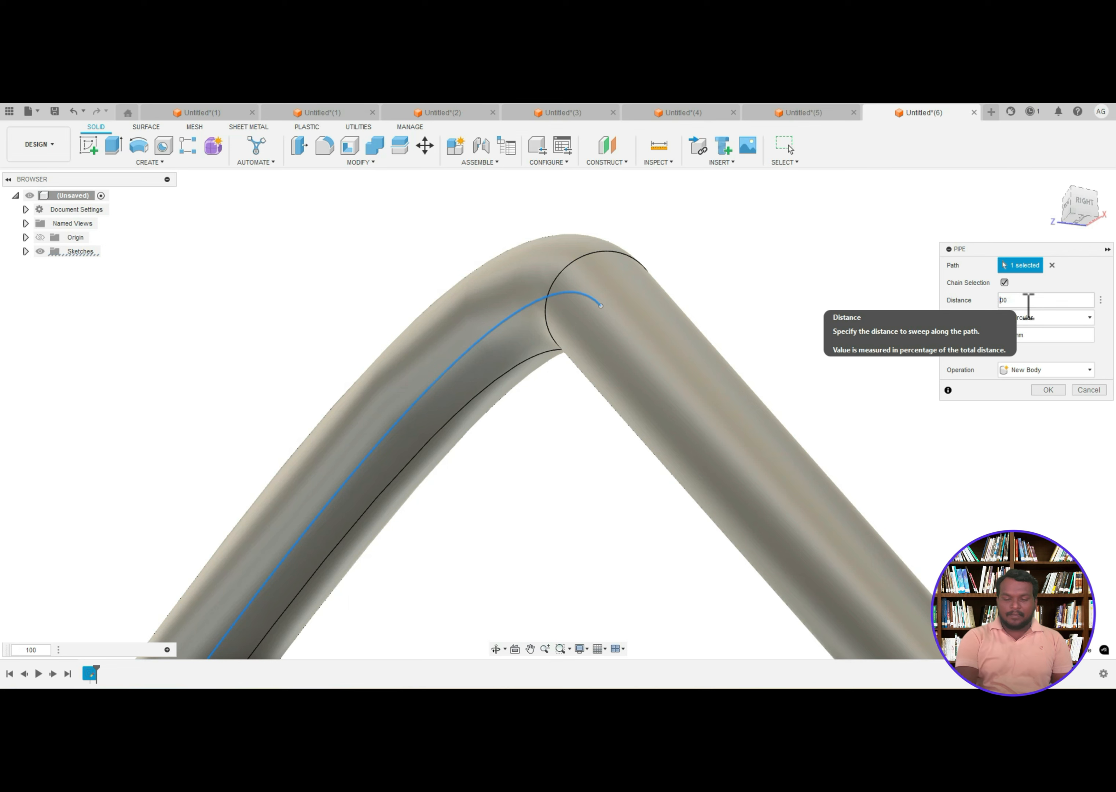
{"action": "key", "text": "BackSpace"}
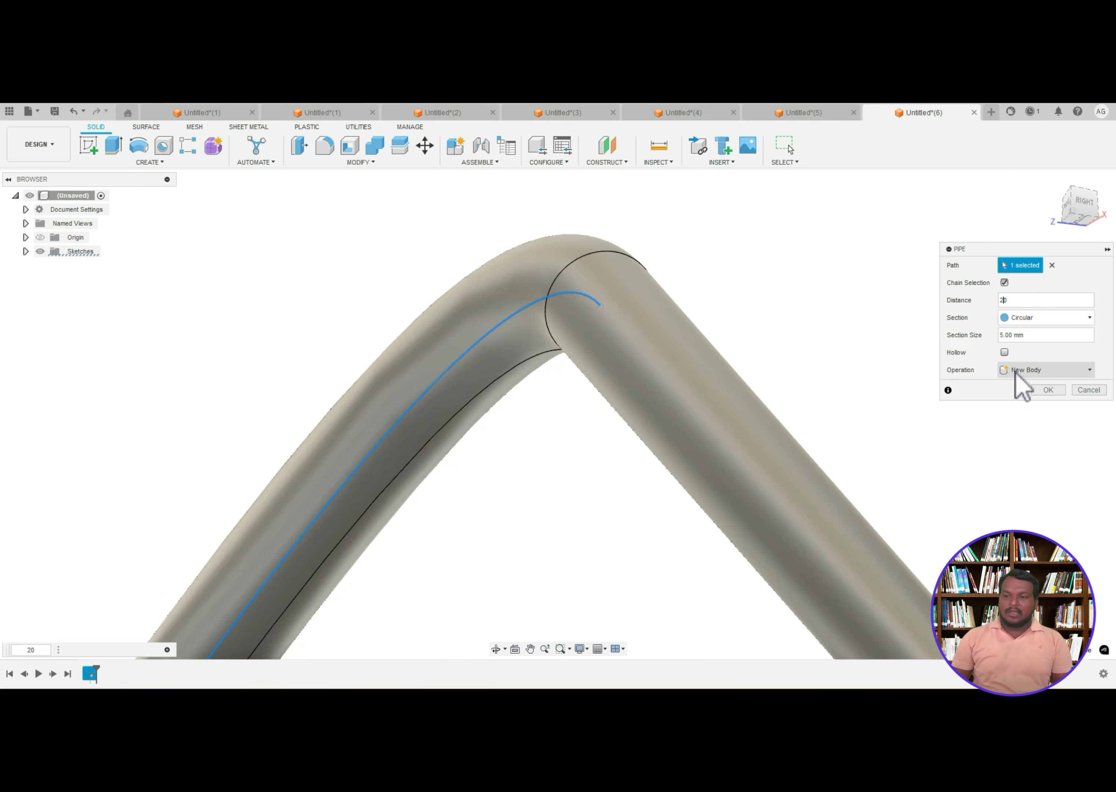
{"action": "left_click", "coordinate": [1038, 390]}
{"action": "scroll", "coordinate": [709, 456], "scroll_direction": "down", "scroll_amount": 6}
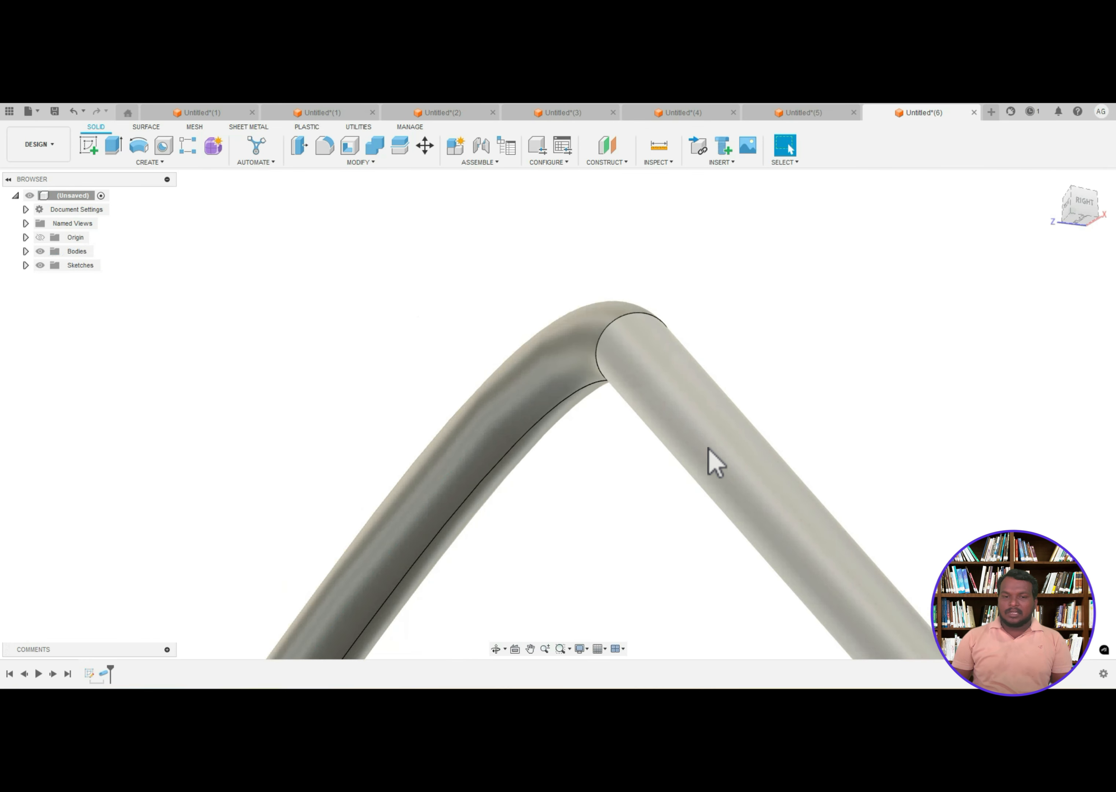
{"action": "scroll", "coordinate": [708, 436], "scroll_direction": "down", "scroll_amount": 8}
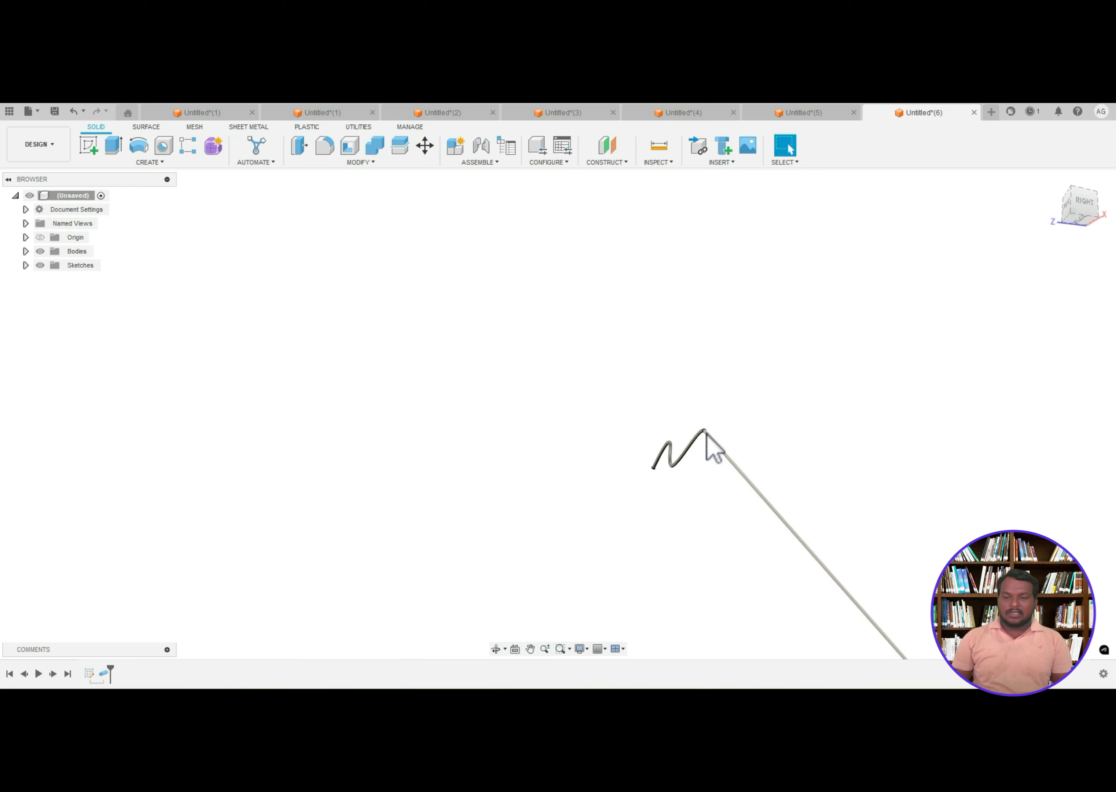
{"action": "scroll", "coordinate": [799, 527], "scroll_direction": "up", "scroll_amount": 8}
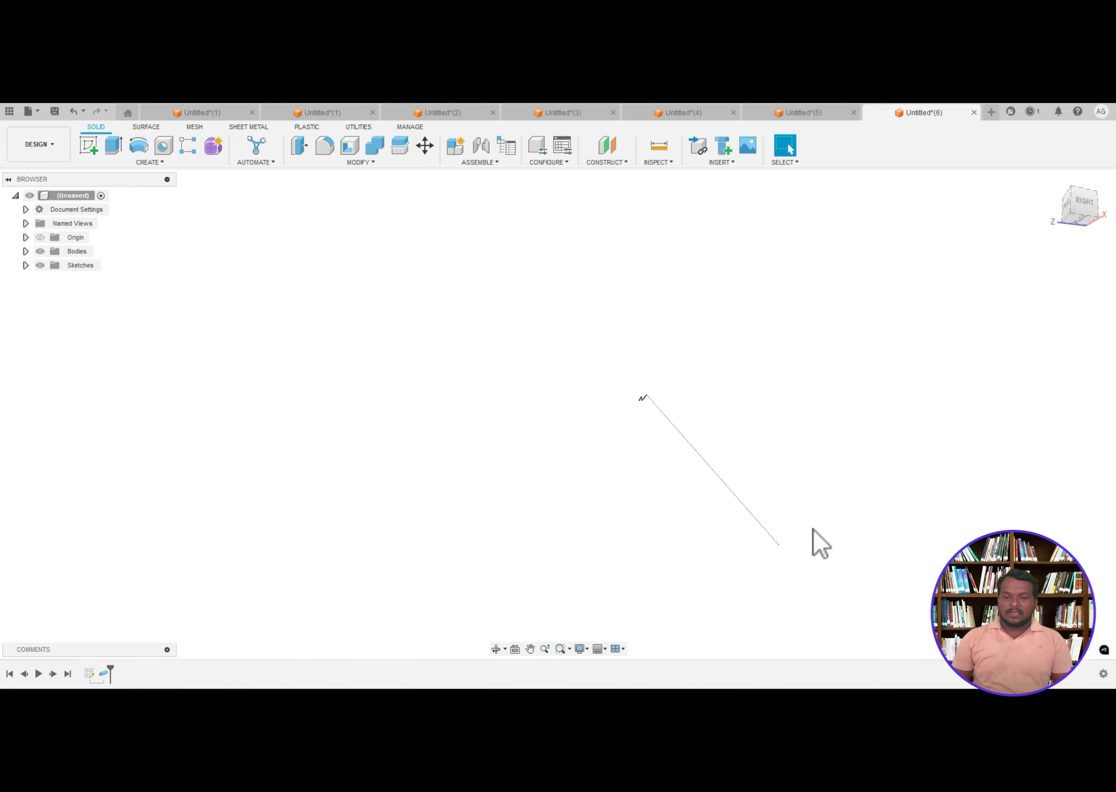
{"action": "scroll", "coordinate": [684, 442], "scroll_direction": "down", "scroll_amount": 3}
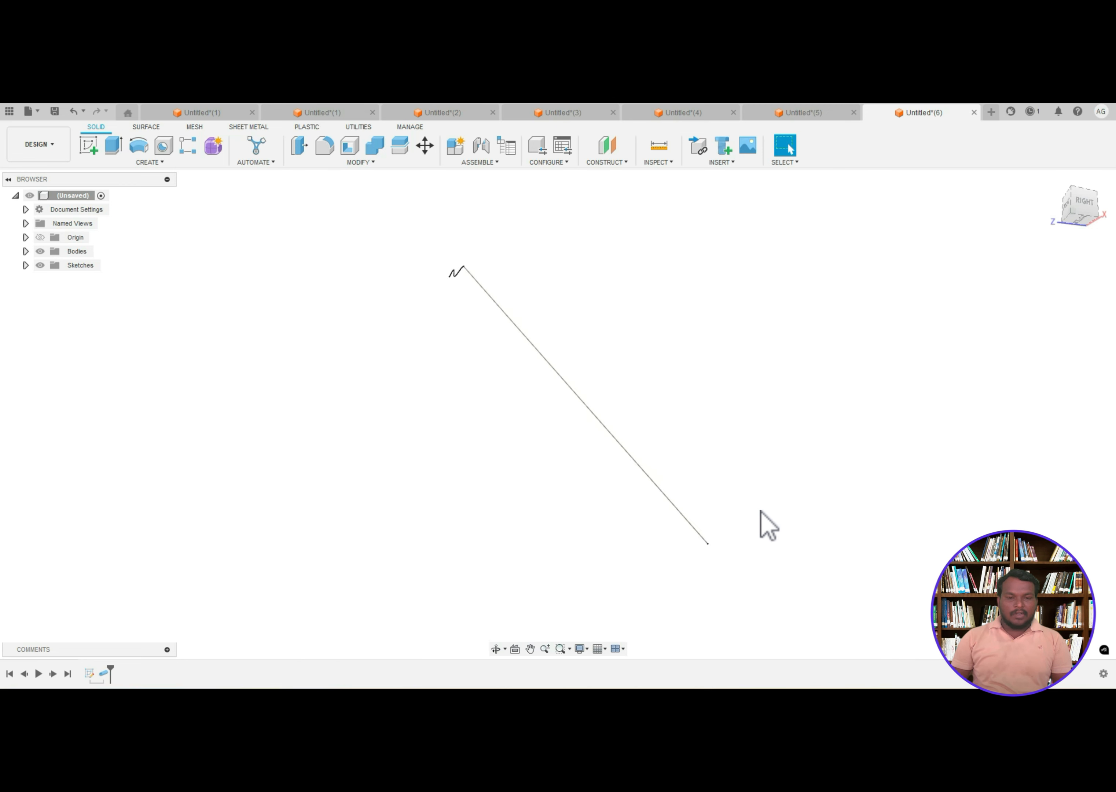
- Edit the pipe to a distance of 1 and a section size of 10 mm, and check it in the home view
{"action": "right_click", "coordinate": [102, 678]}
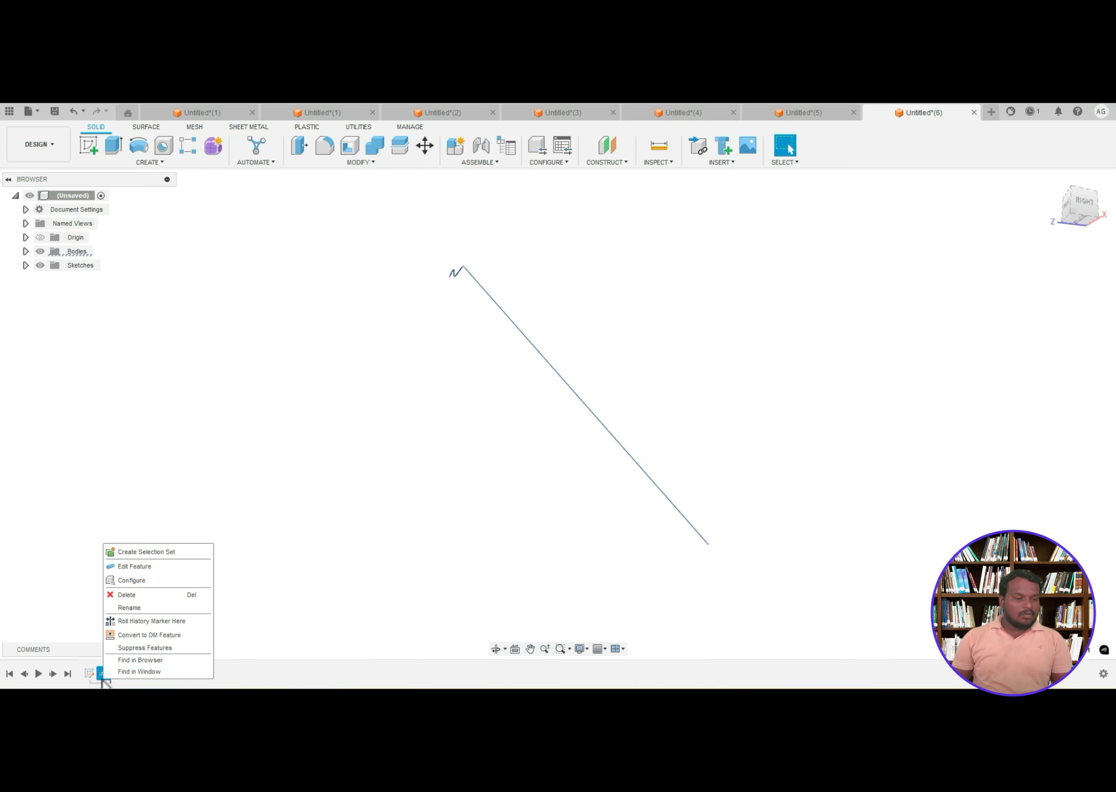
{"action": "left_click", "coordinate": [133, 566]}
{"action": "left_click", "coordinate": [1041, 300]}
{"action": "type", "text": "20"}
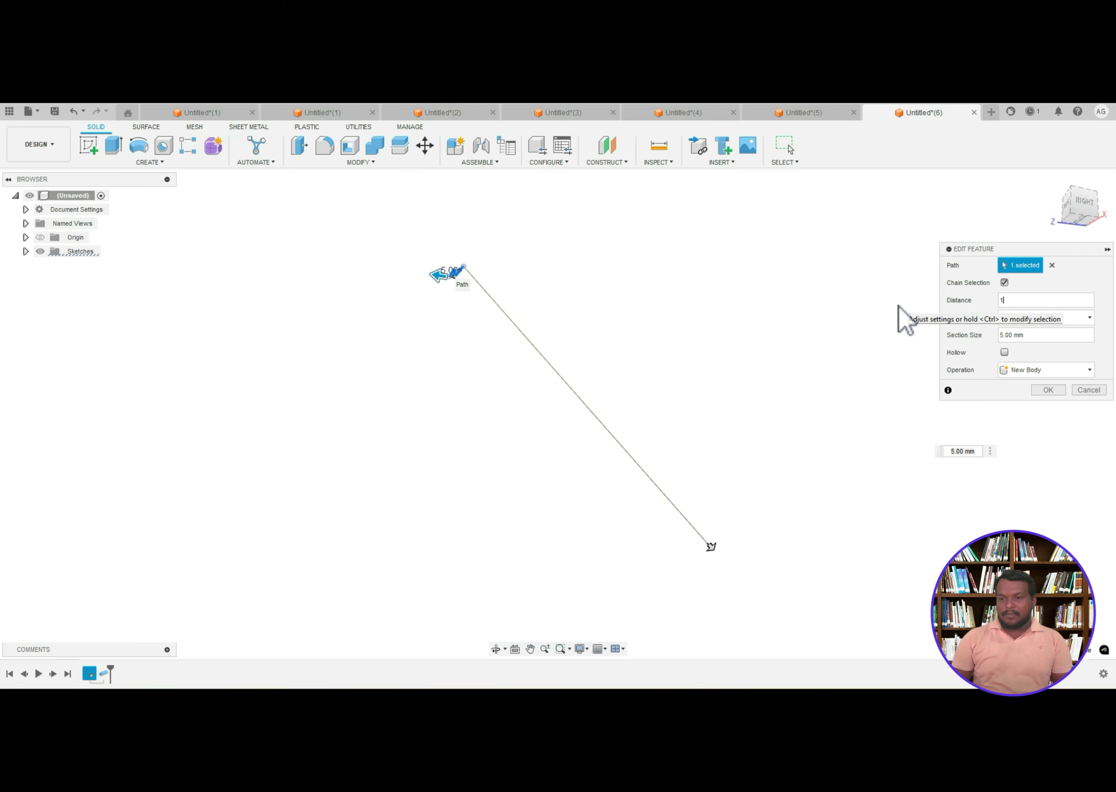
{"action": "left_click", "coordinate": [1011, 334]}
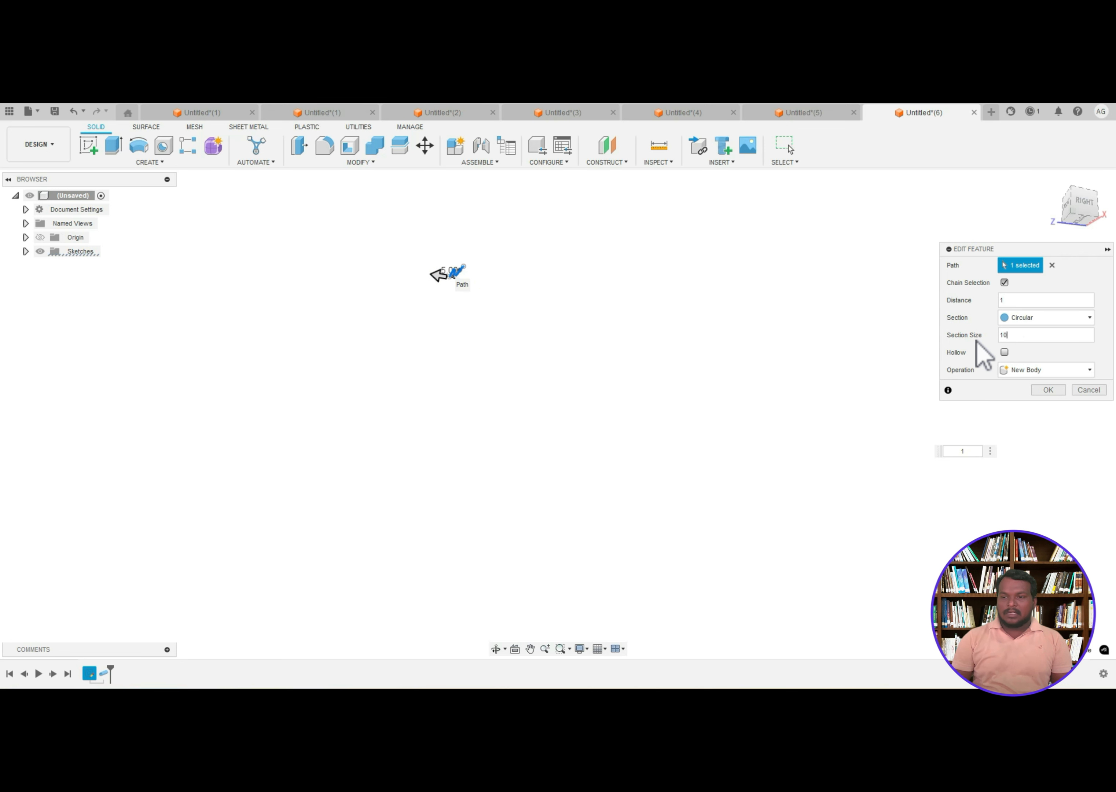
{"action": "key", "text": "Return"}
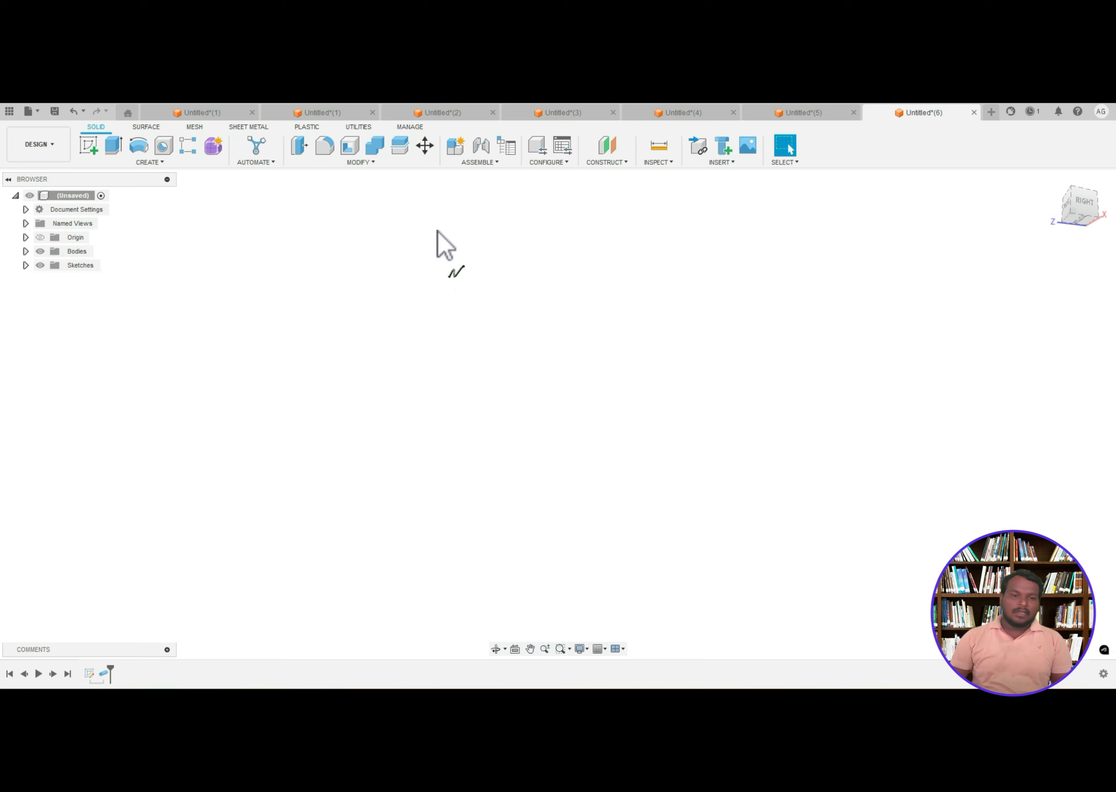
{"action": "left_click", "coordinate": [1053, 181]}
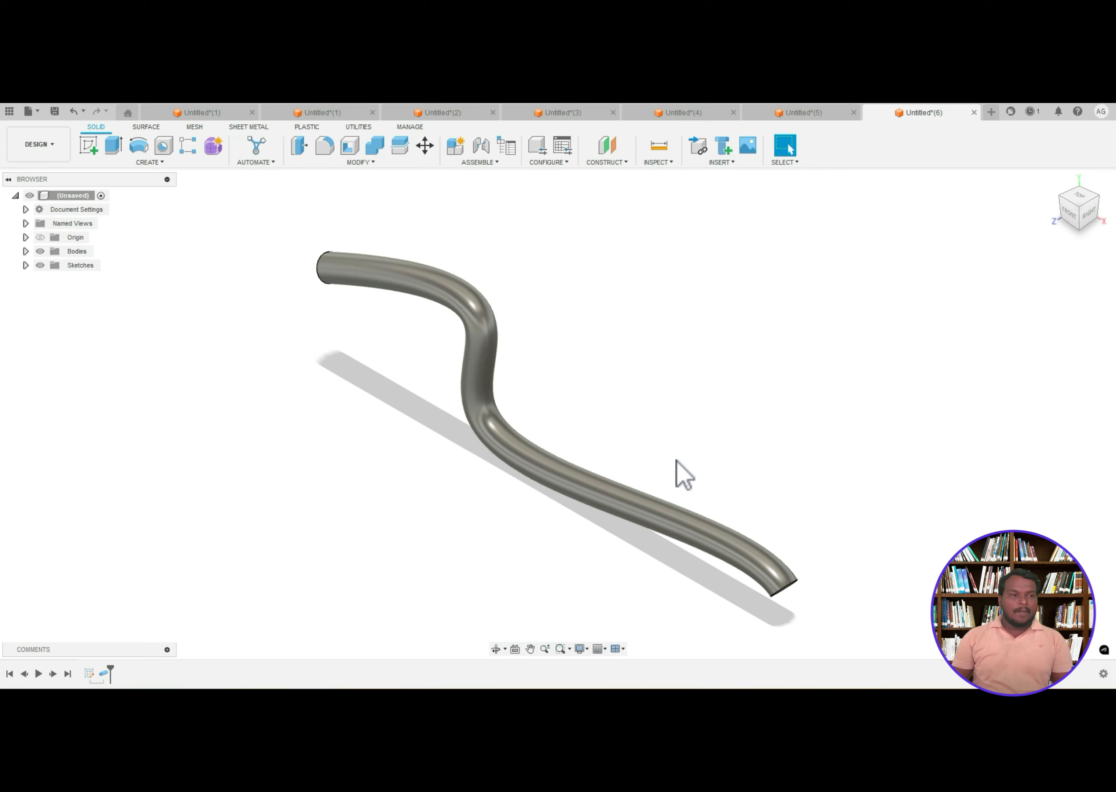
{"action": "left_click", "coordinate": [161, 163]}
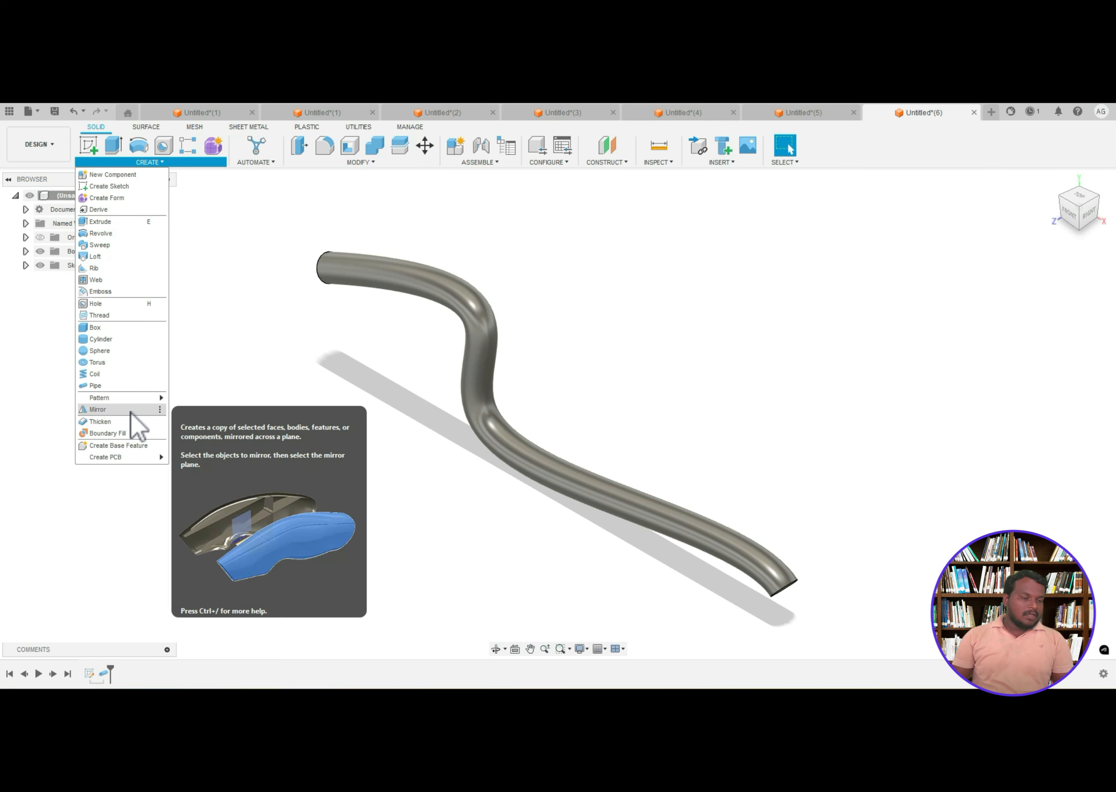
{"action": "mouse_move", "coordinate": [136, 401]}
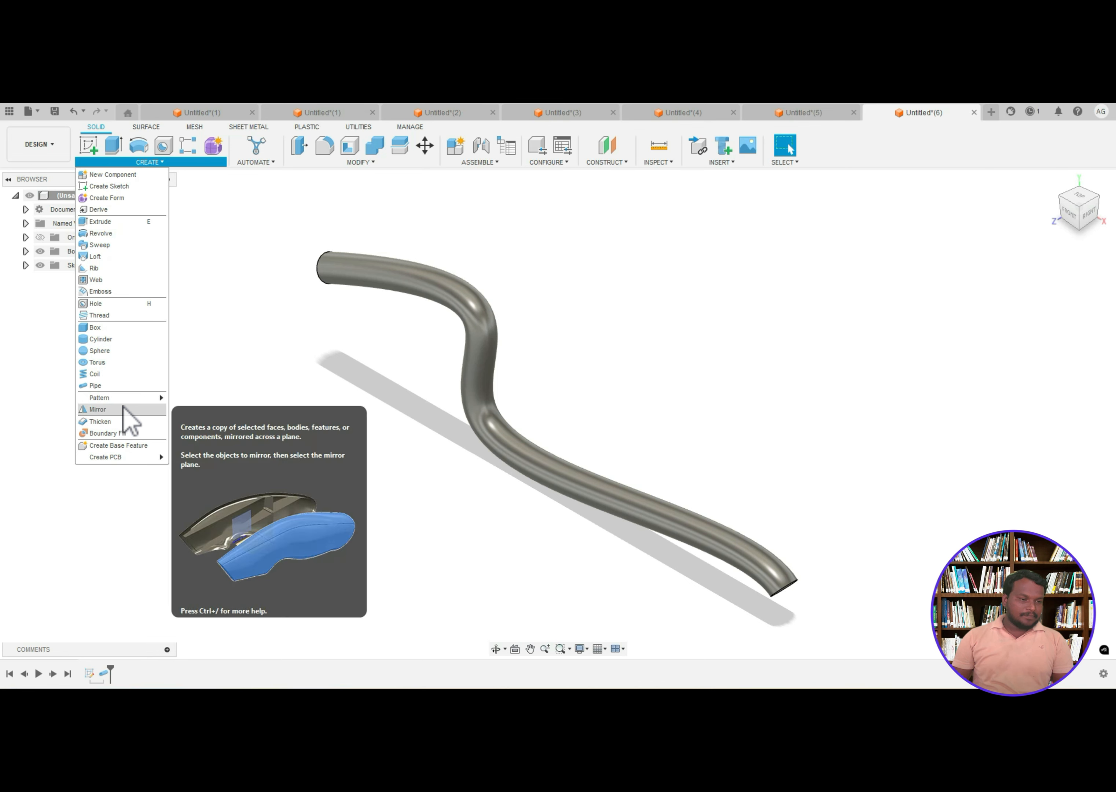
{"action": "left_click", "coordinate": [783, 364]}
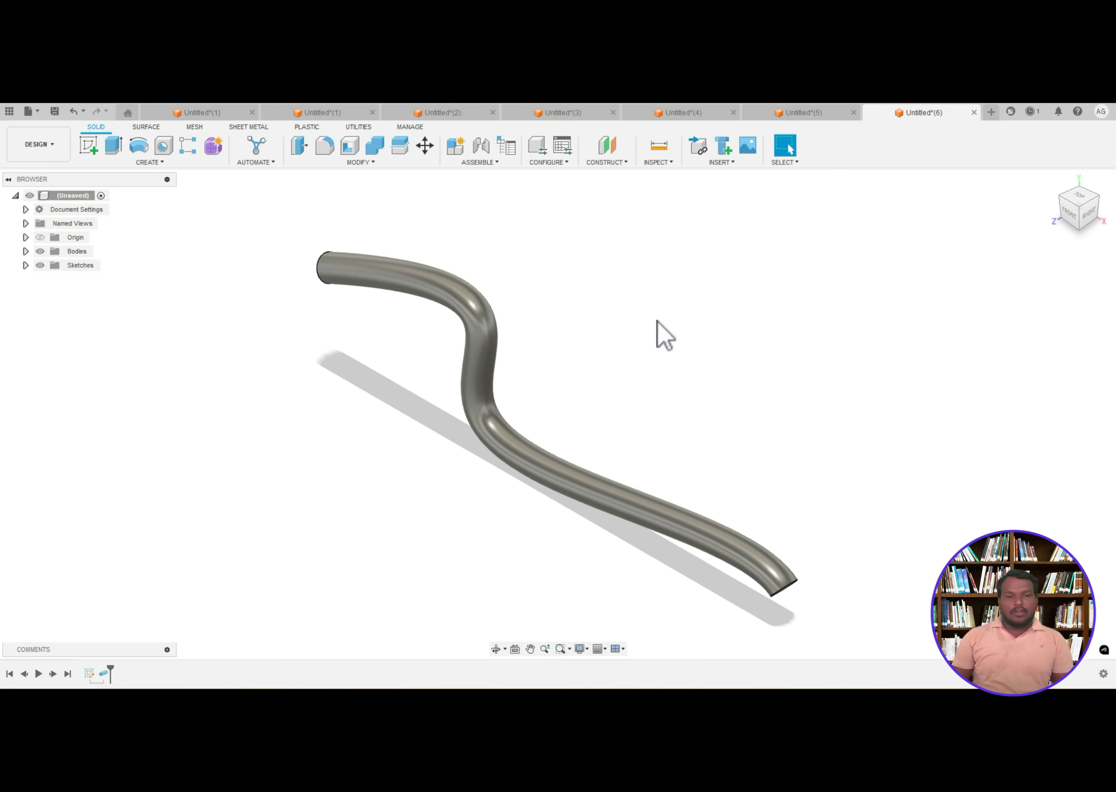
- In a new design, create a 10 mm long cylinder body by extruding a 10 mm diameter circle sketched on the front plane
{"action": "left_click", "coordinate": [992, 112]}
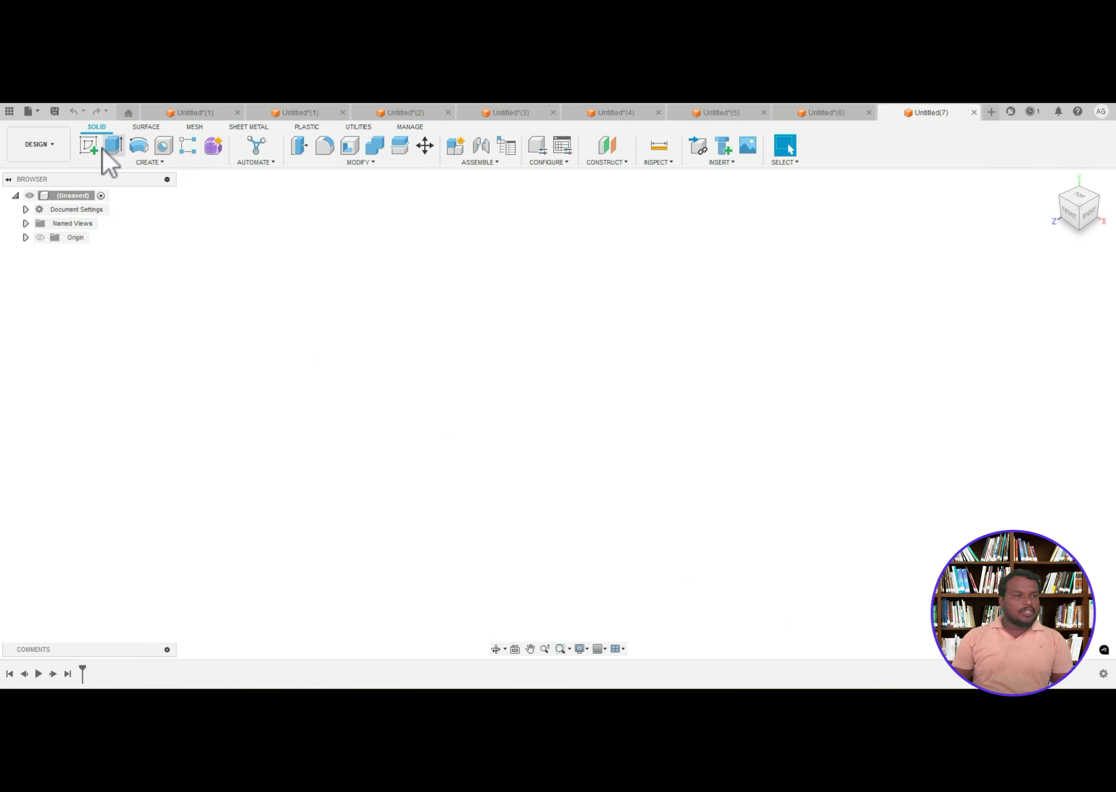
{"action": "left_click", "coordinate": [88, 147]}
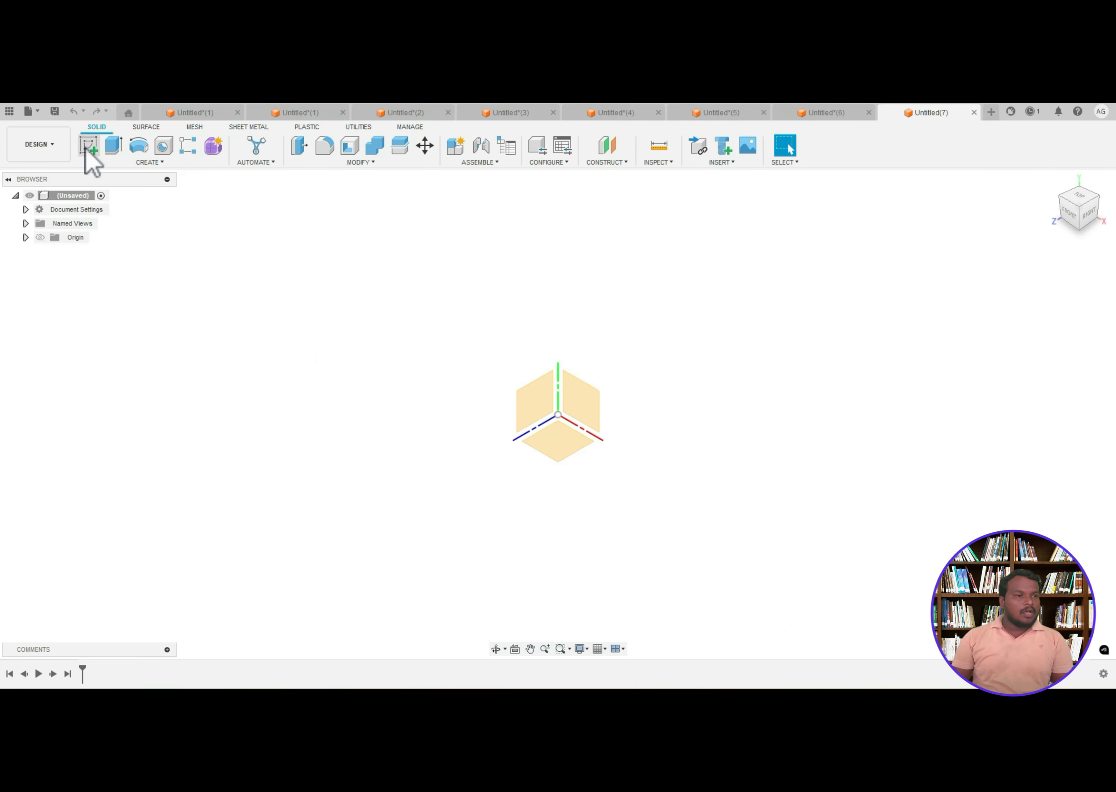
{"action": "left_click", "coordinate": [599, 409]}
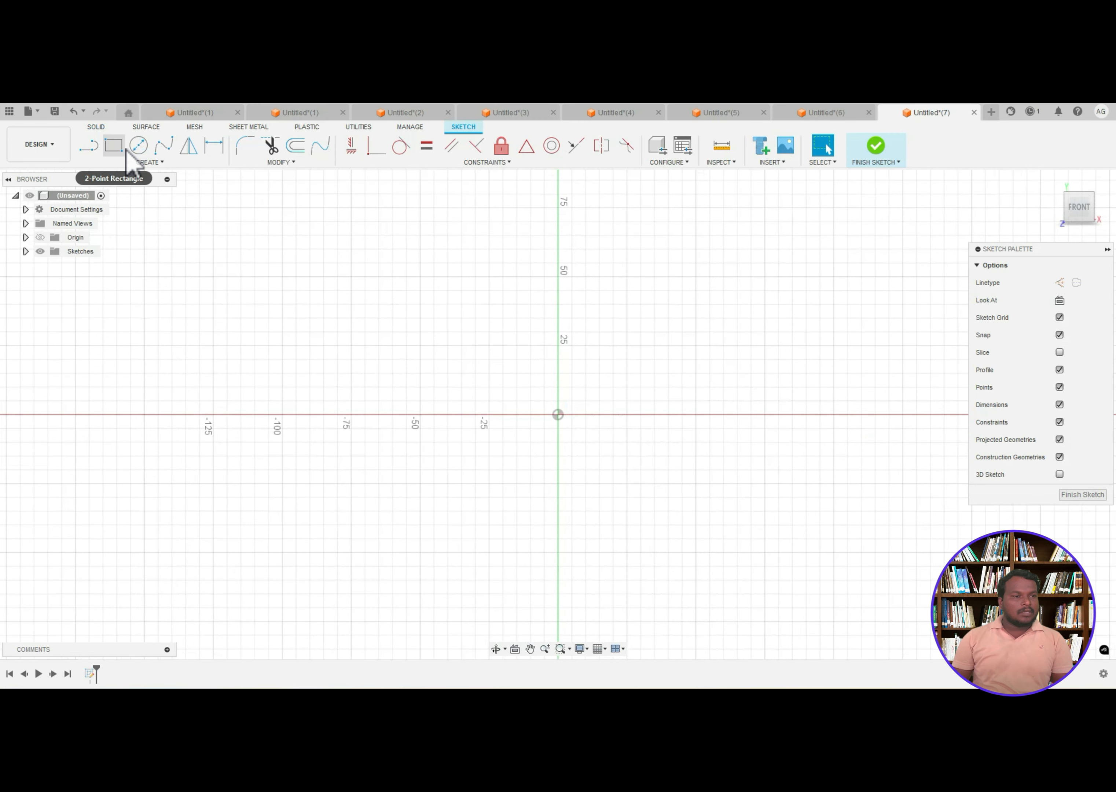
{"action": "left_click", "coordinate": [135, 147]}
{"action": "left_click", "coordinate": [426, 338]}
{"action": "key", "text": "Return"}
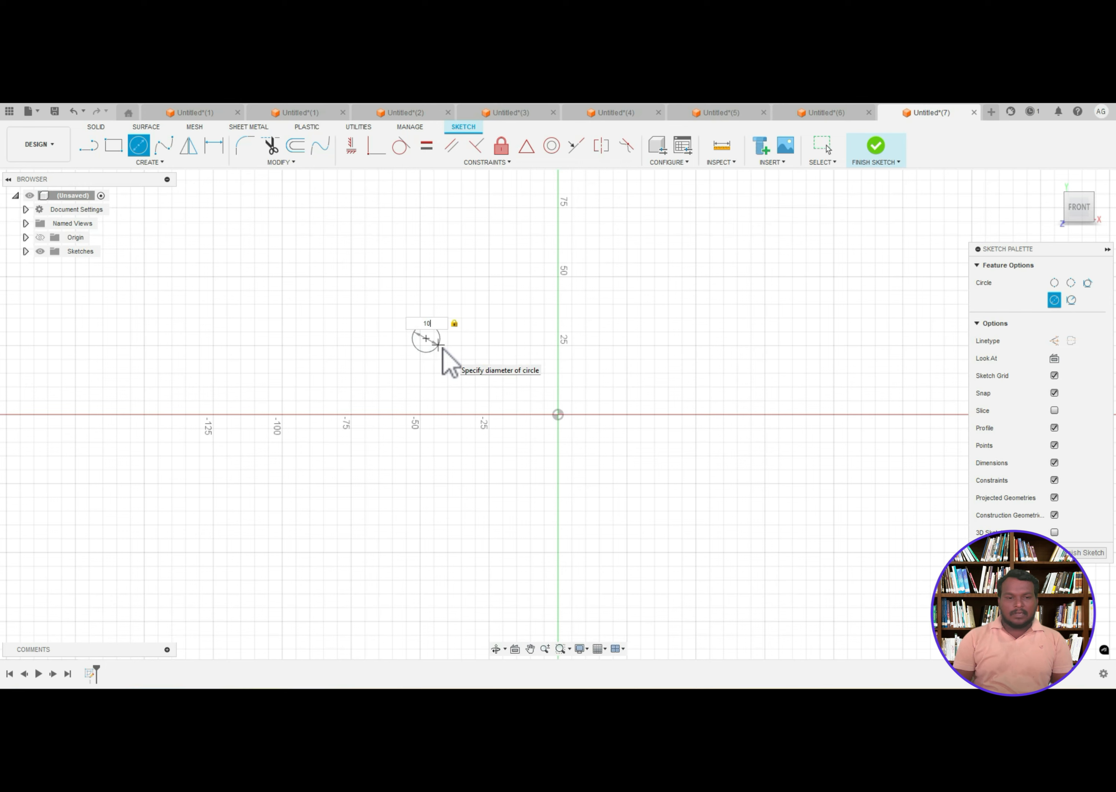
{"action": "key", "text": "Escape"}
{"action": "left_click", "coordinate": [890, 157]}
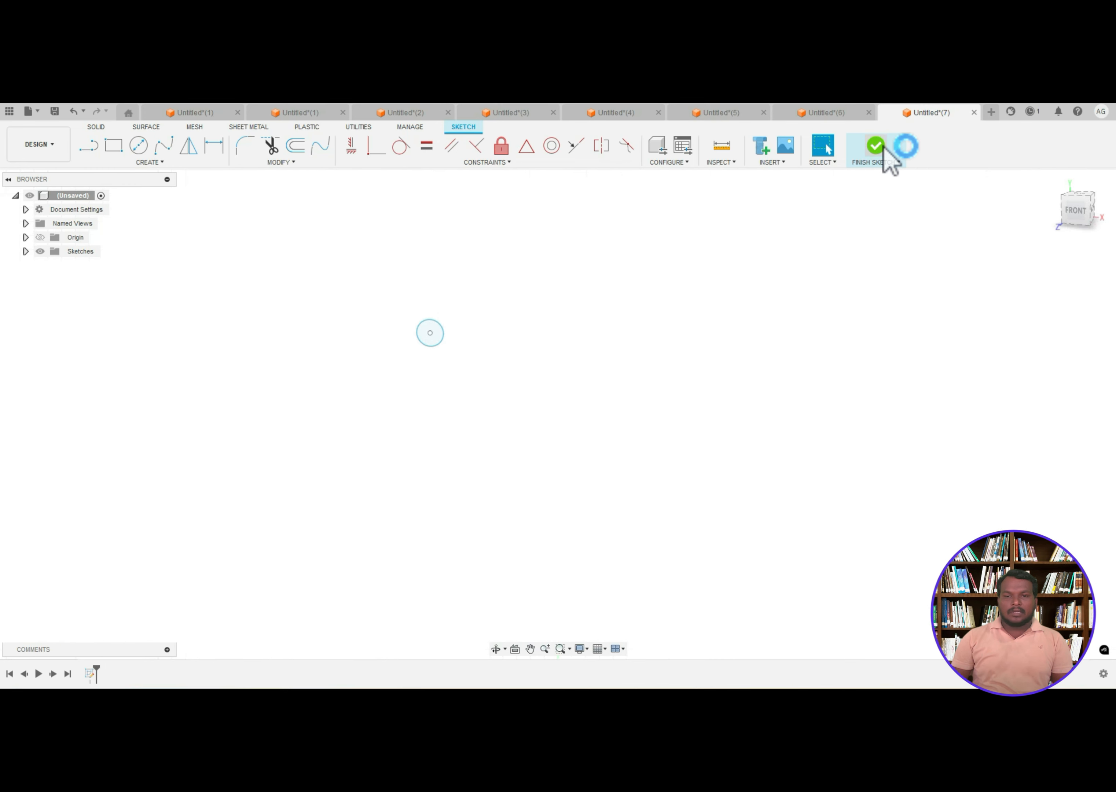
{"action": "left_click", "coordinate": [119, 147]}
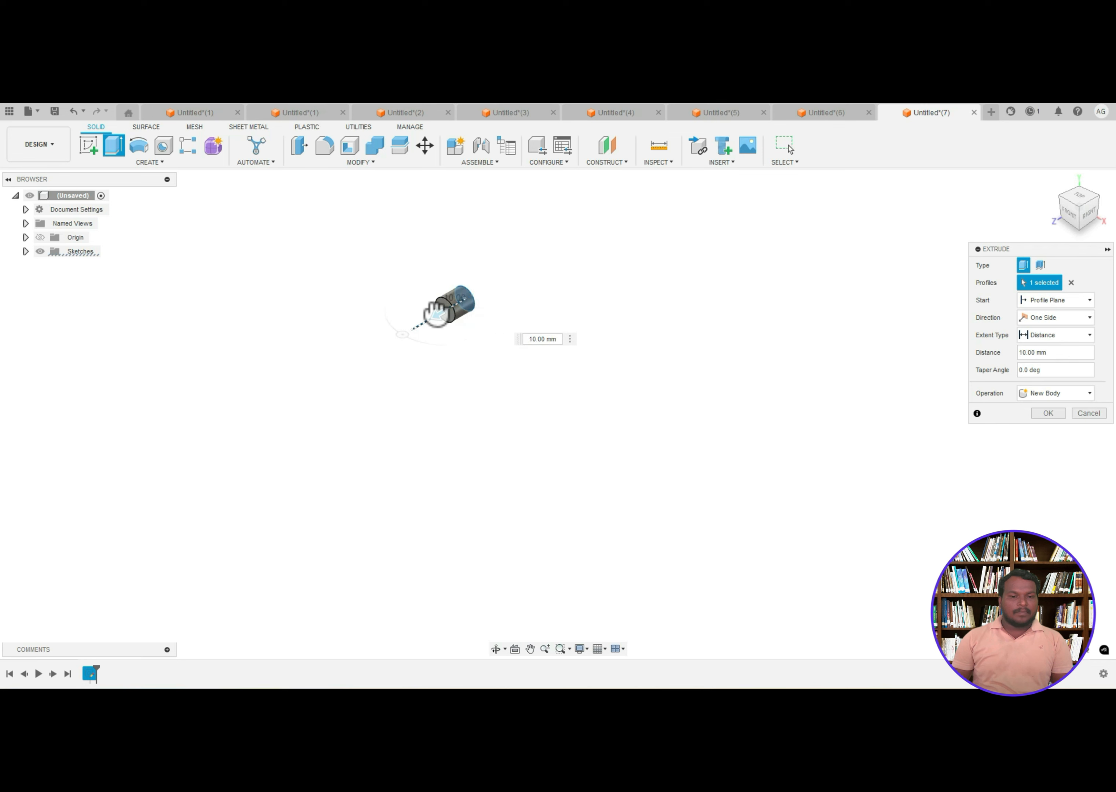
{"action": "key", "text": "Return"}
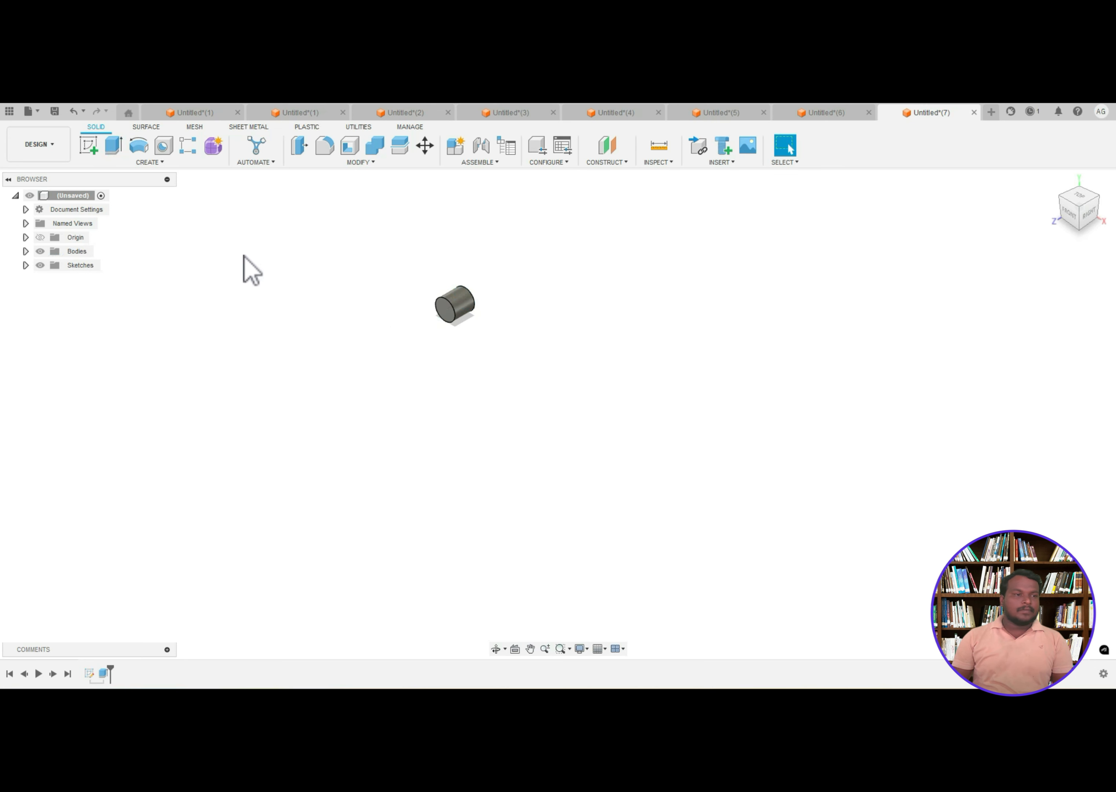
- Start a rectangular pattern of the cylinder body with object type Bodies along the vertical axis
{"action": "left_click", "coordinate": [162, 163]}
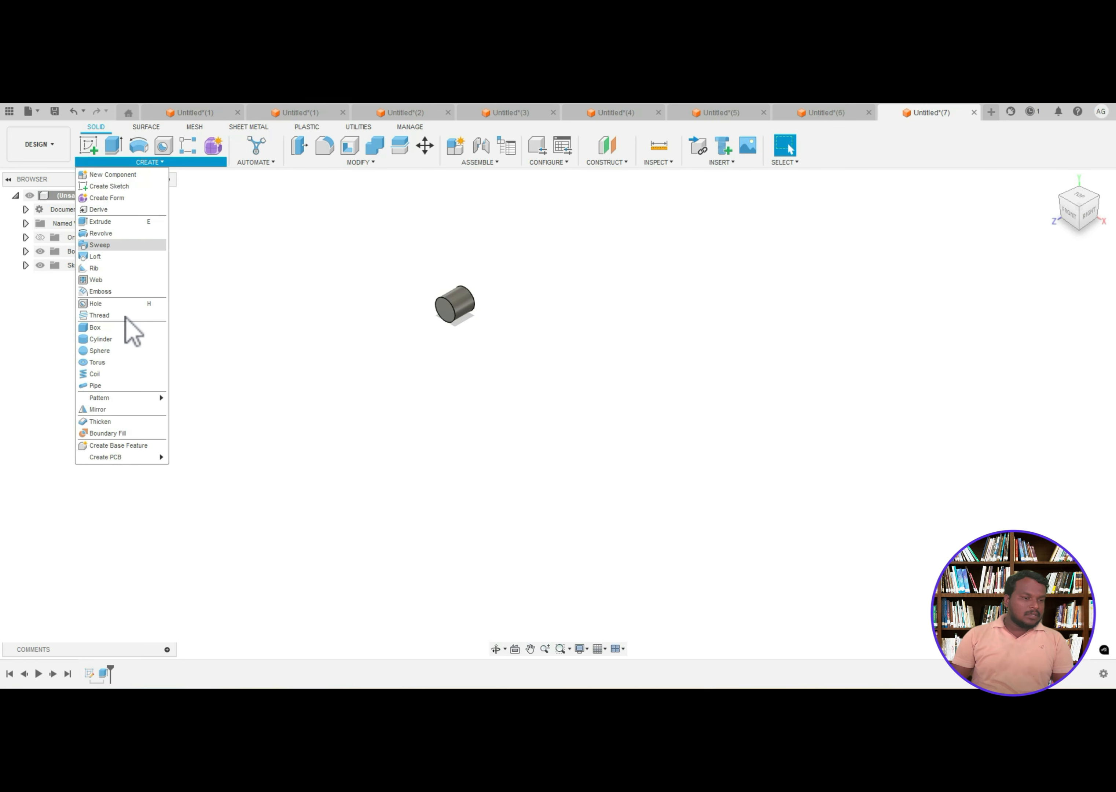
{"action": "mouse_move", "coordinate": [147, 398]}
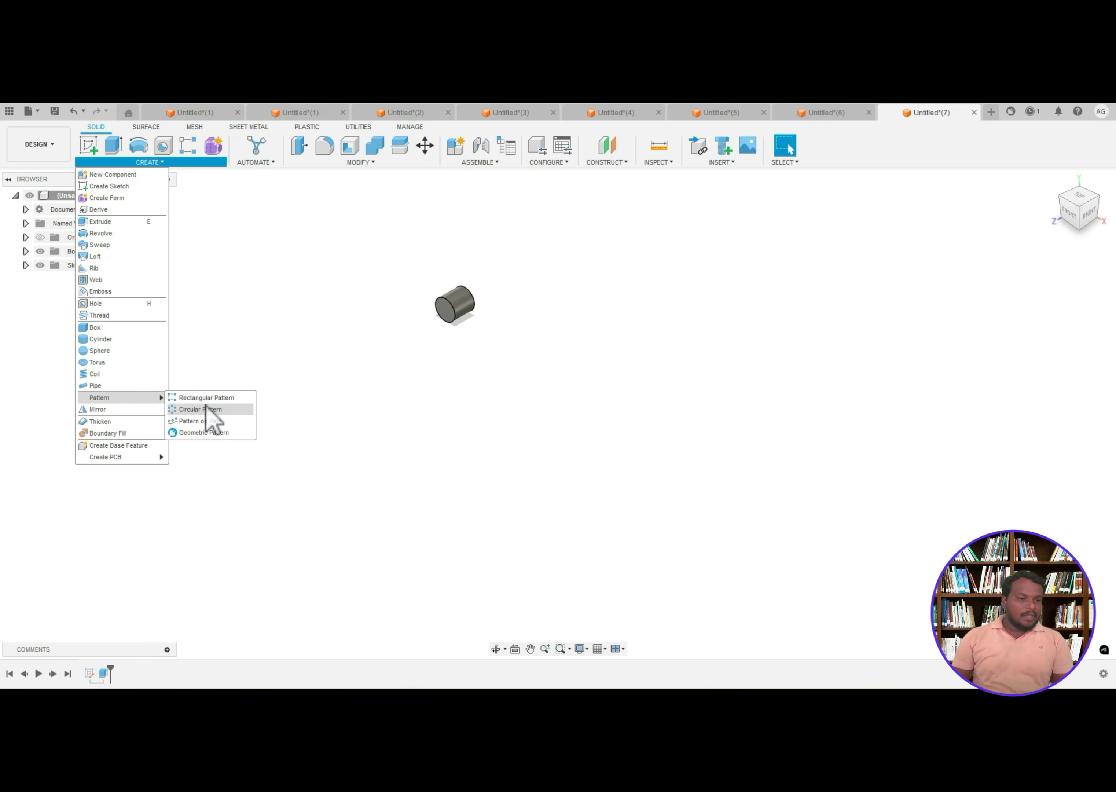
{"action": "left_click", "coordinate": [206, 398]}
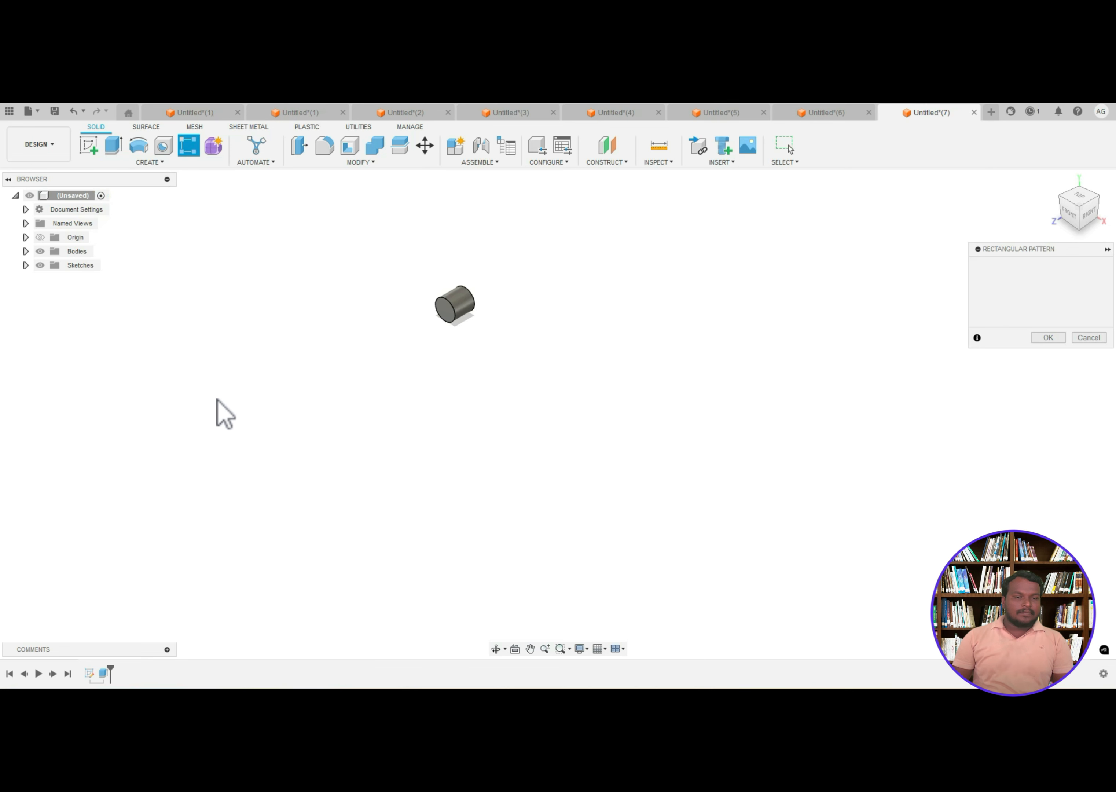
{"action": "left_click", "coordinate": [457, 311]}
{"action": "left_click", "coordinate": [1050, 283]}
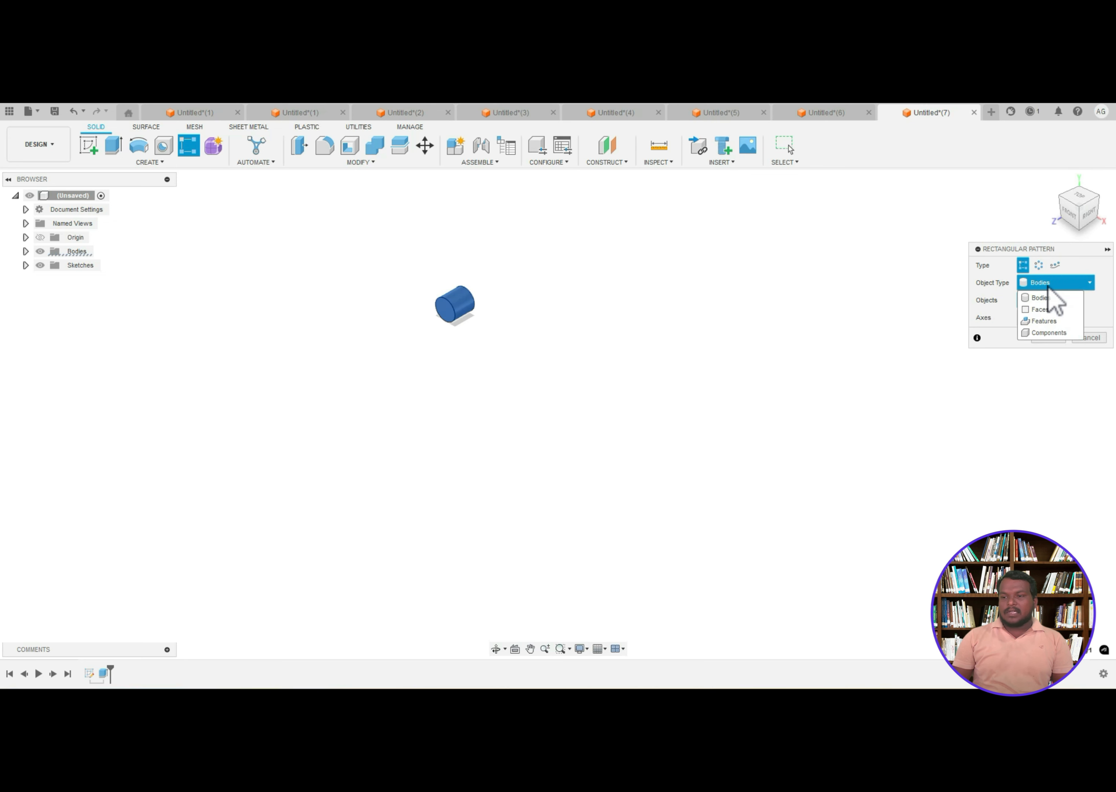
{"action": "left_click", "coordinate": [1040, 298]}
{"action": "left_click", "coordinate": [1034, 319]}
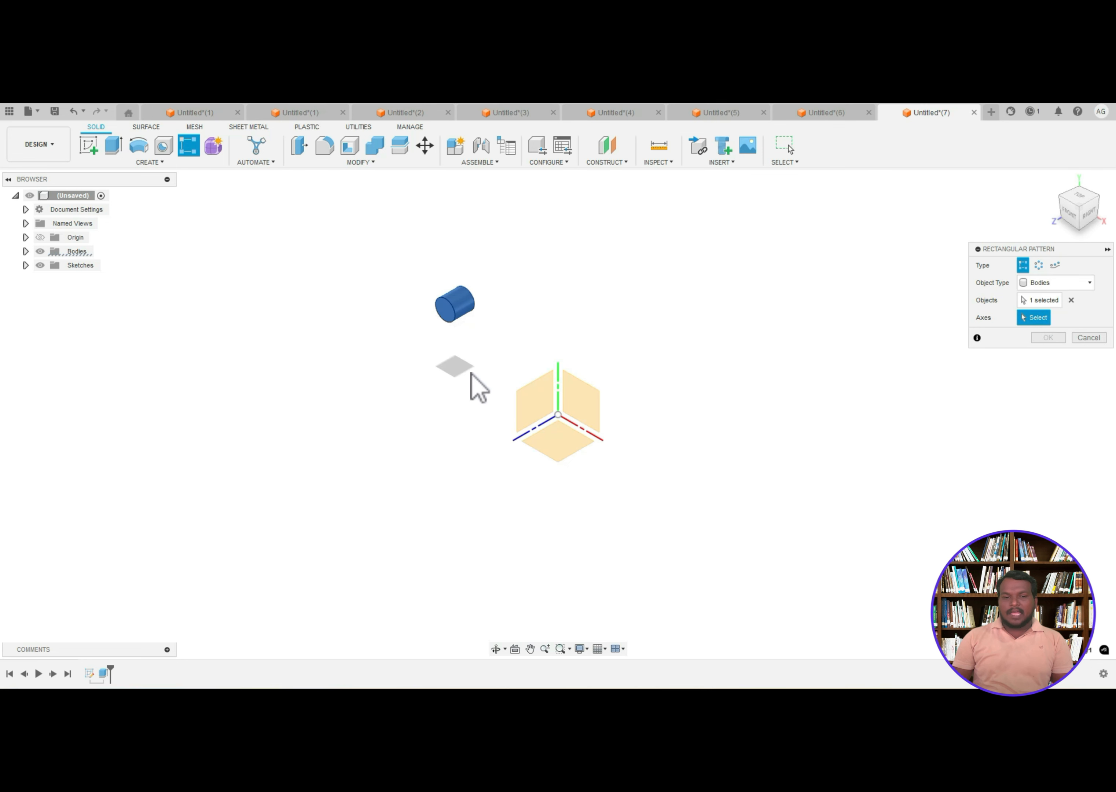
{"action": "left_click", "coordinate": [561, 392]}
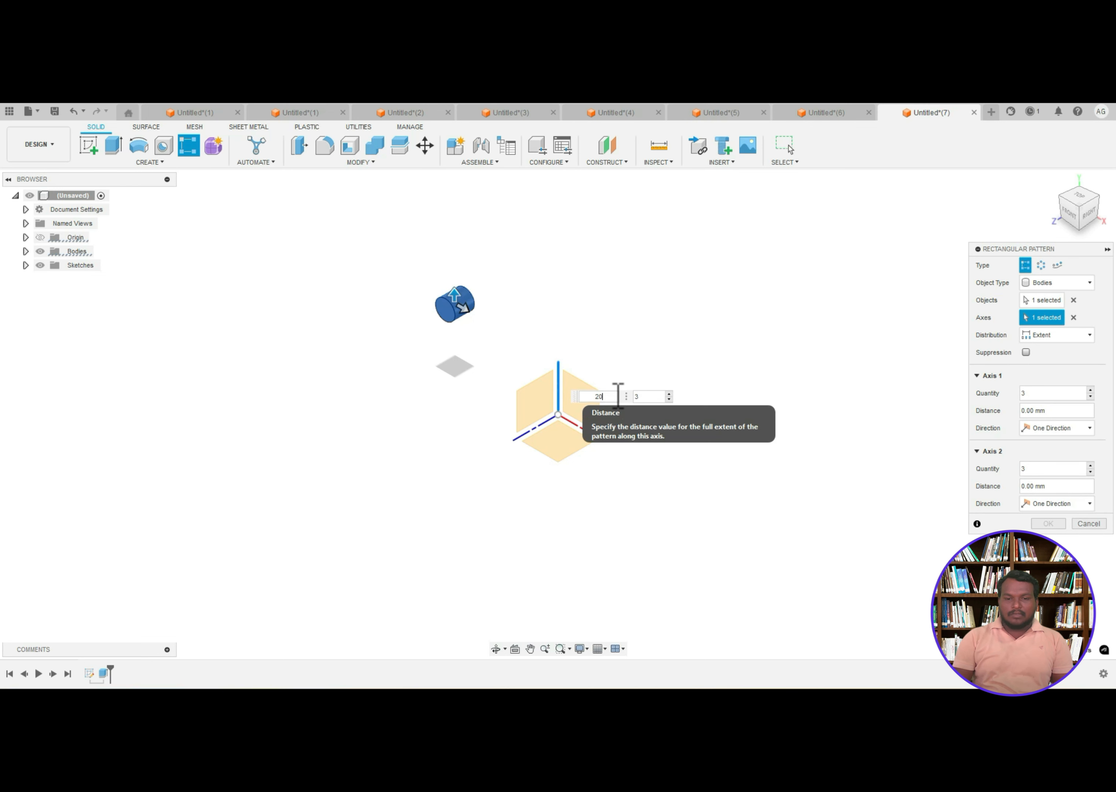
- Set the pattern's first axis to a quantity of 5 and a distance of 100 mm, trying a distance of 20 mm first
{"action": "type", "text": "20"}
{"action": "key", "text": "Return"}
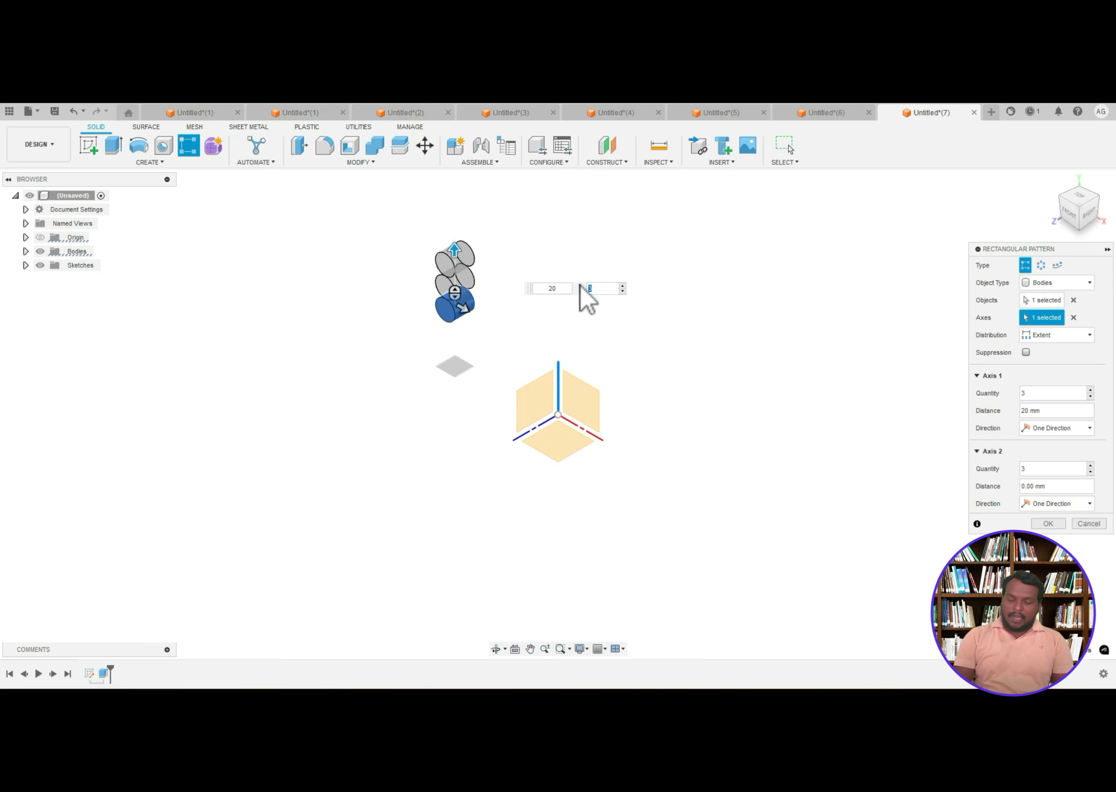
{"action": "type", "text": "5"}
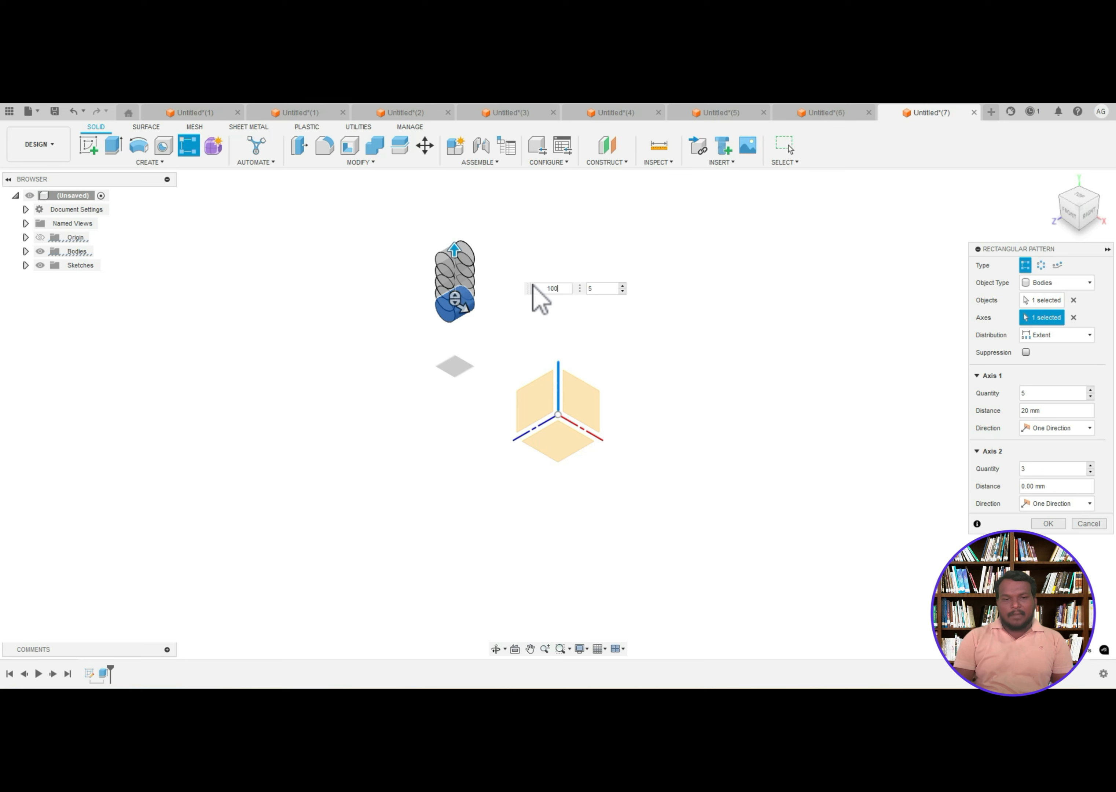
{"action": "left_click", "coordinate": [534, 287]}
{"action": "type", "text": "100"}
{"action": "key", "text": "Return"}
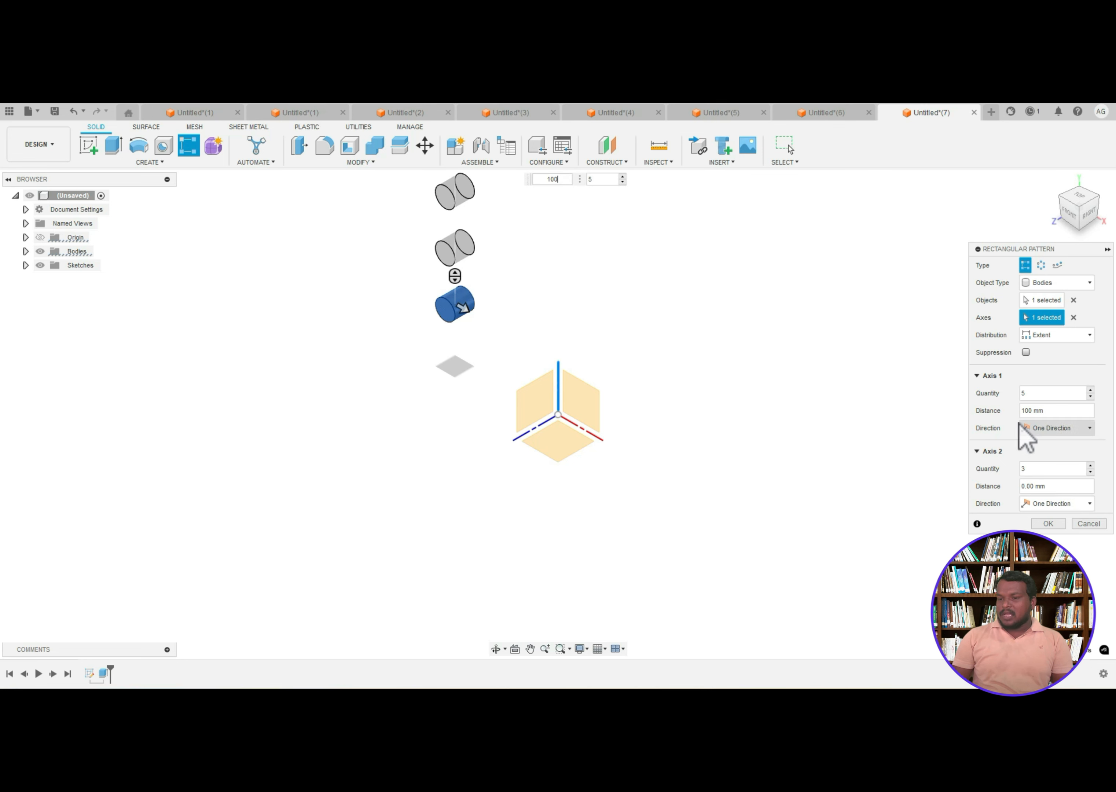
- Try quantities of 4, 2 and 3 along the pattern's first axis, and return the quantity to 5
{"action": "left_click", "coordinate": [1035, 469]}
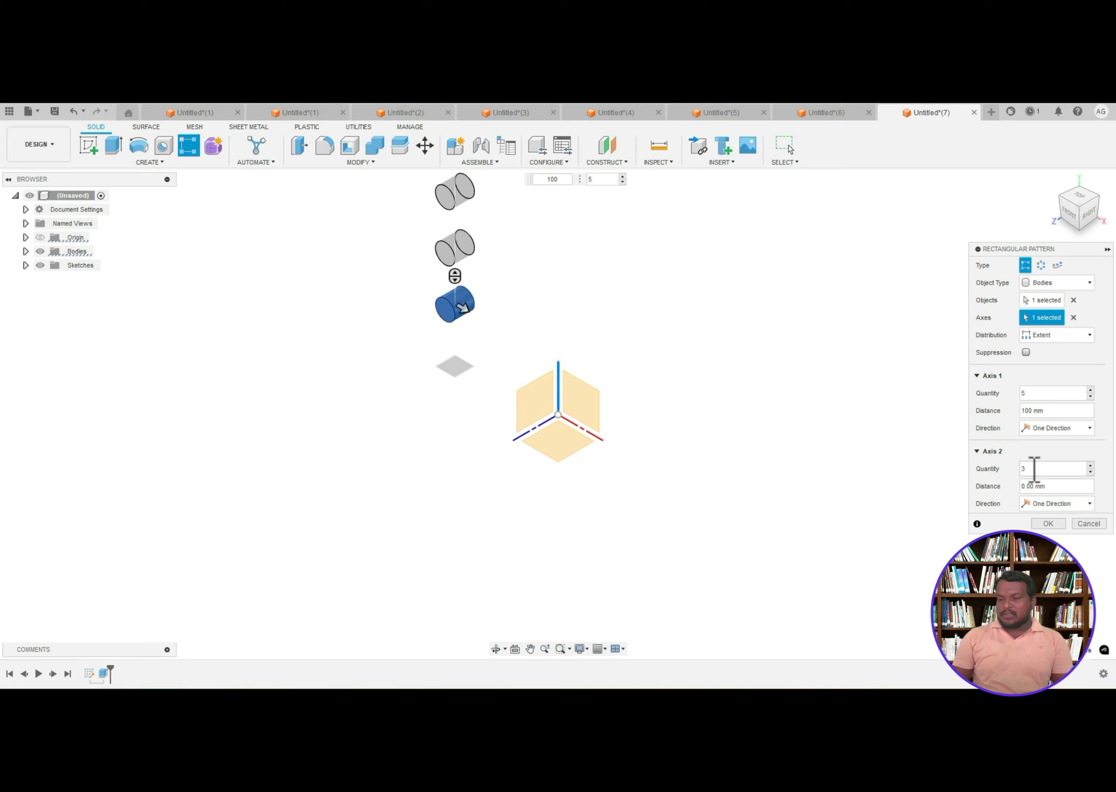
{"action": "scroll", "coordinate": [521, 333], "scroll_direction": "down", "scroll_amount": 2}
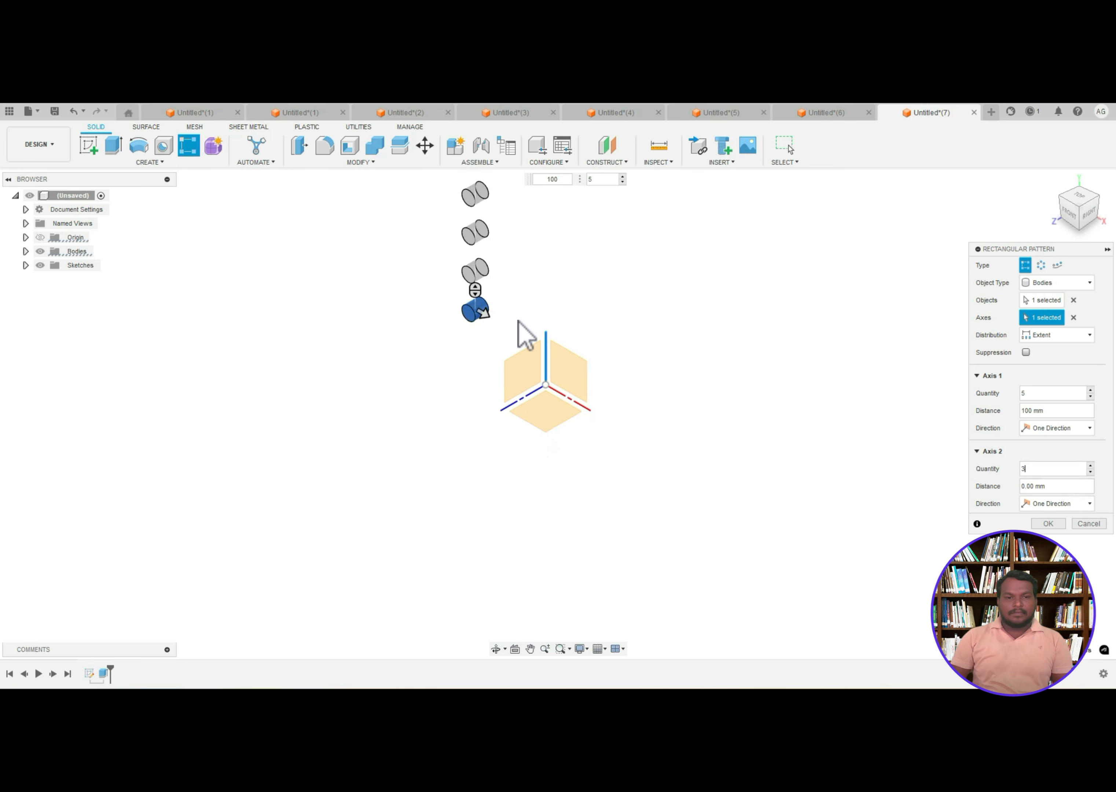
{"action": "scroll", "coordinate": [509, 303], "scroll_direction": "down", "scroll_amount": 2}
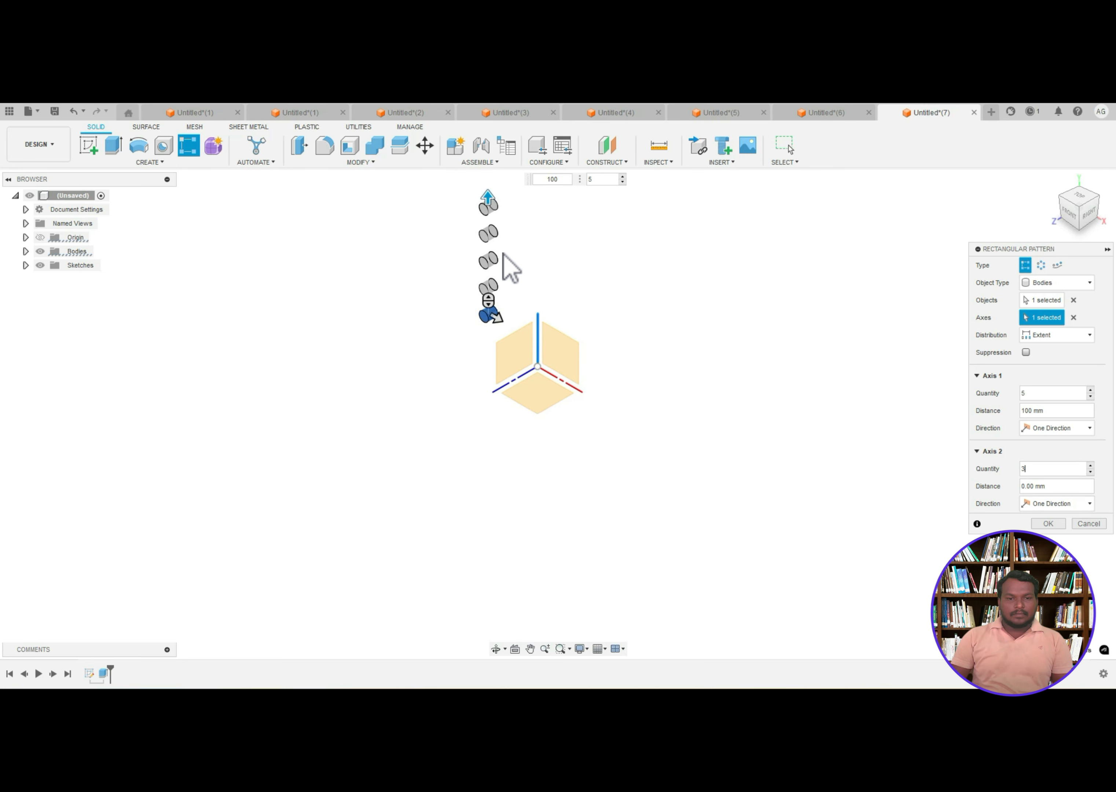
{"action": "mouse_move", "coordinate": [487, 301]}
{"action": "left_mouse_down"}
{"action": "mouse_move", "coordinate": [479, 398]}
{"action": "mouse_move", "coordinate": [493, 279]}
{"action": "mouse_move", "coordinate": [495, 308]}
{"action": "left_mouse_up"}
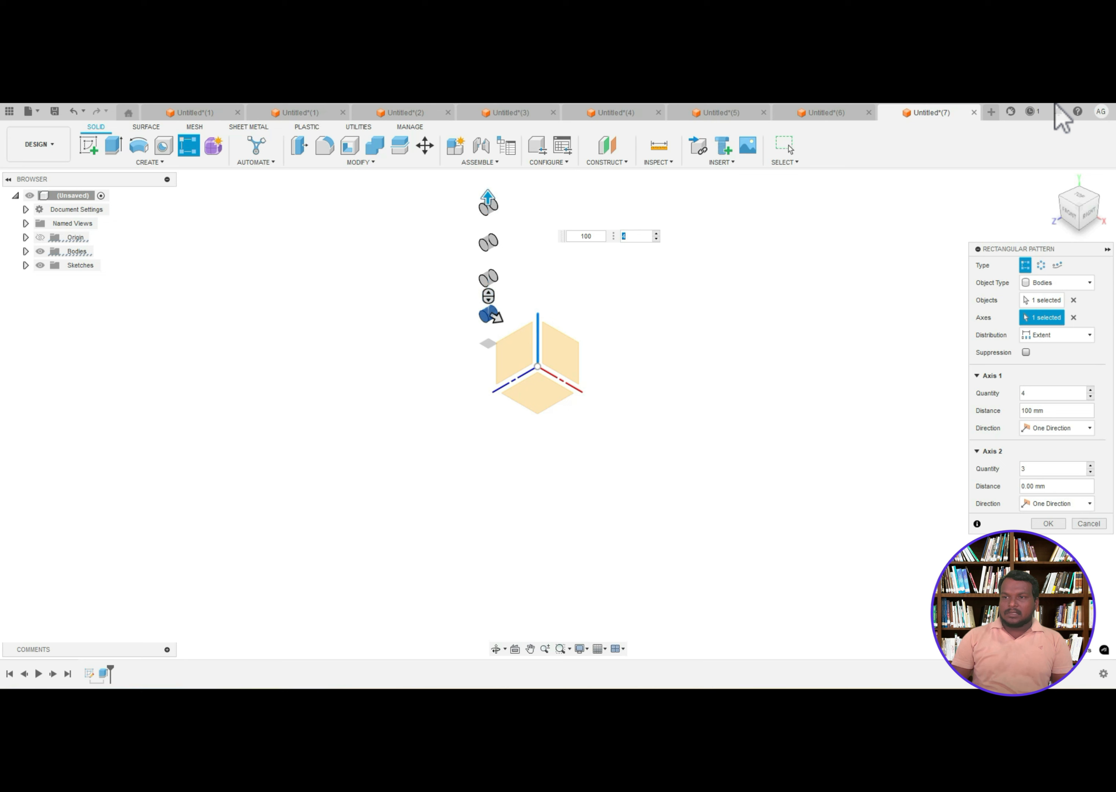
{"action": "left_click", "coordinate": [490, 301]}
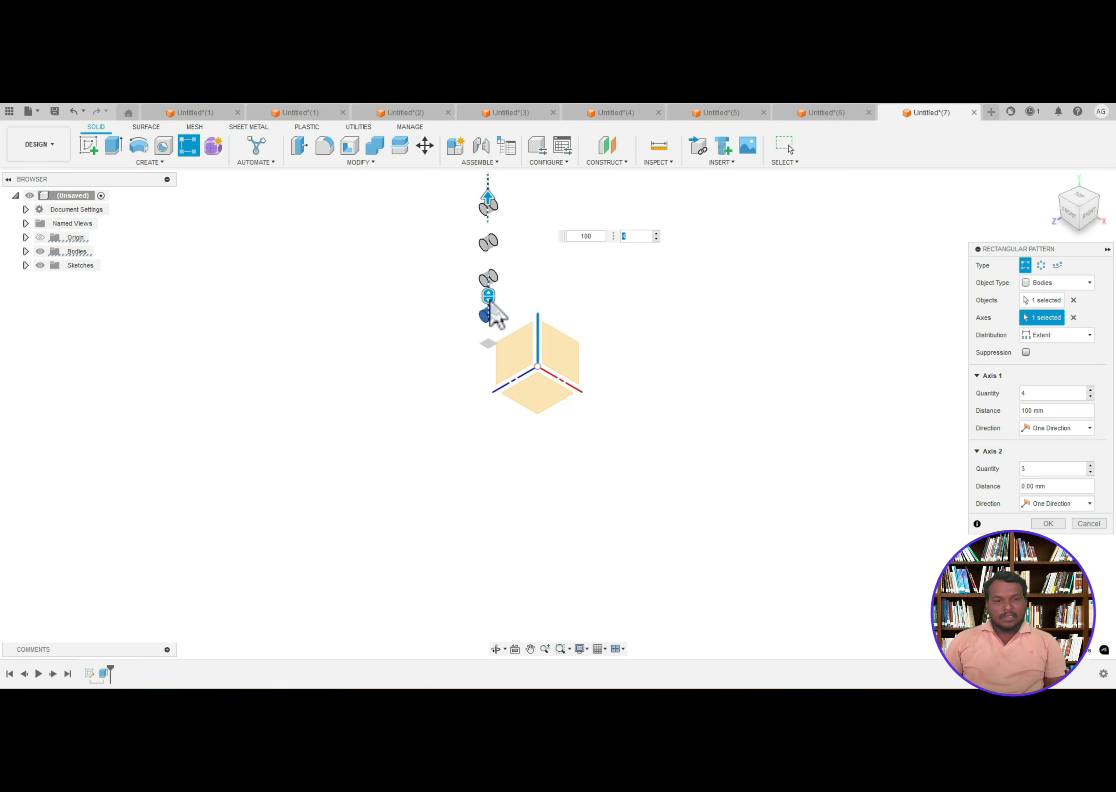
{"action": "type", "text": "2"}
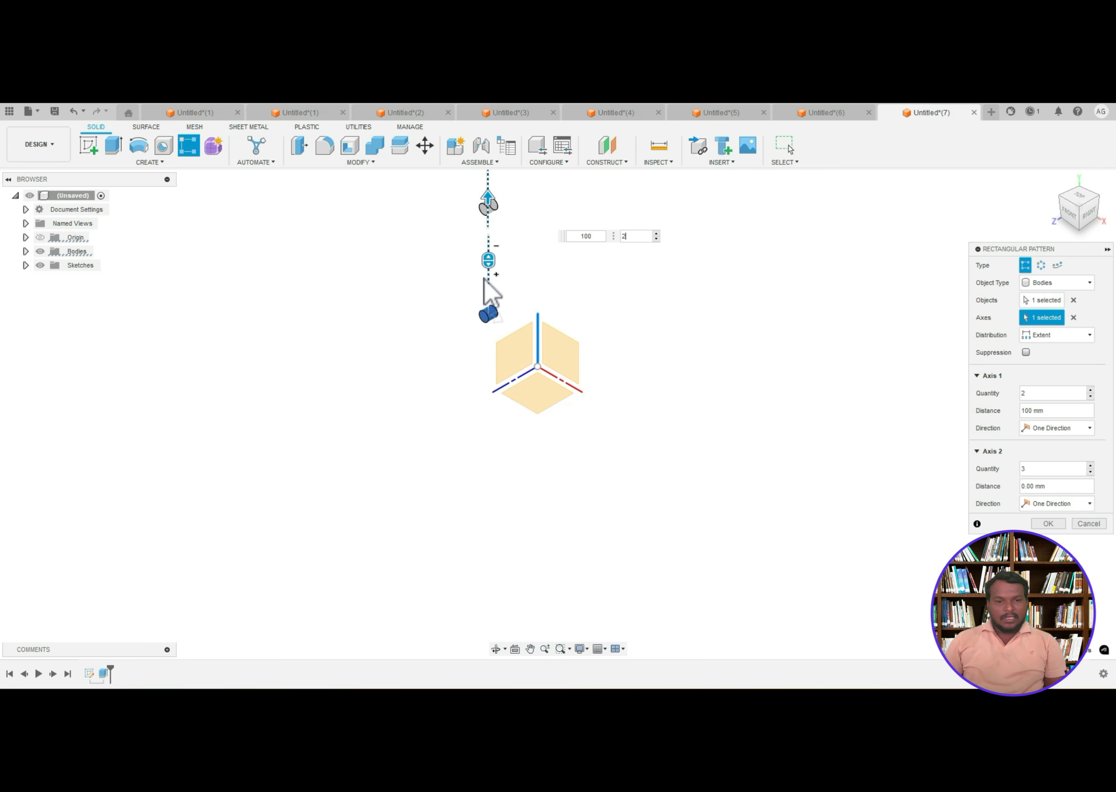
{"action": "mouse_move", "coordinate": [484, 279]}
{"action": "left_mouse_down"}
{"action": "mouse_move", "coordinate": [487, 316]}
{"action": "mouse_move", "coordinate": [488, 287]}
{"action": "left_mouse_up"}
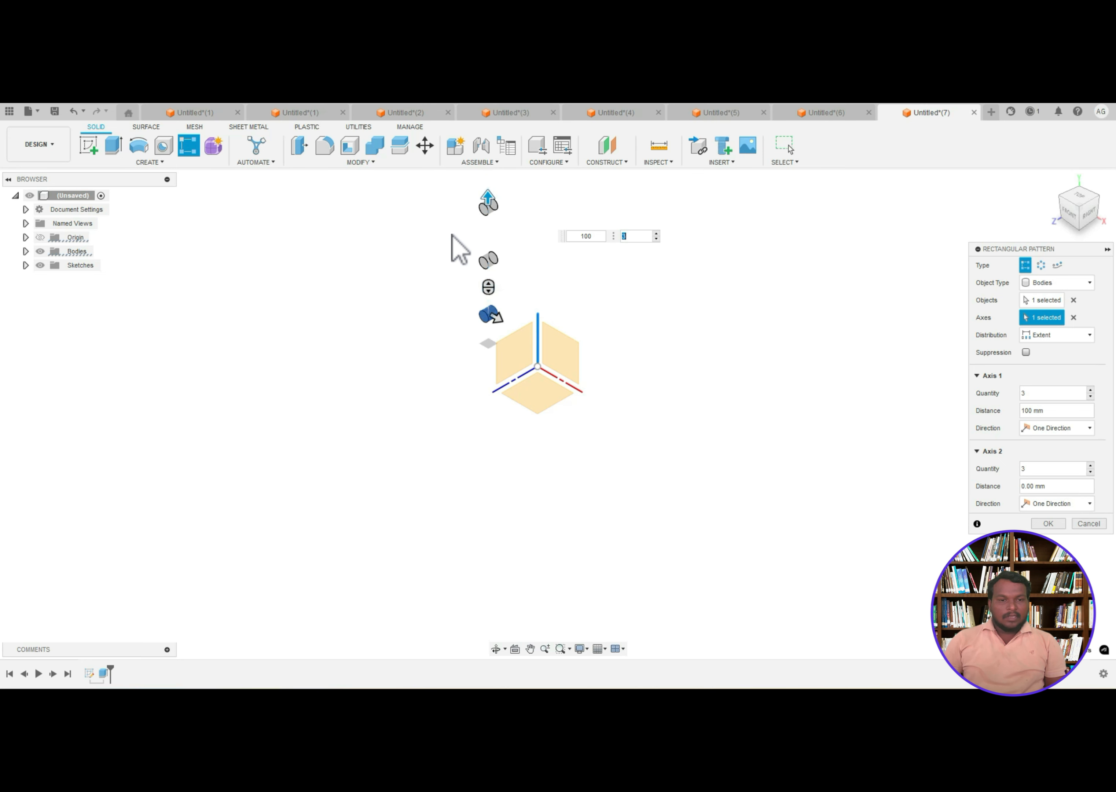
{"action": "scroll", "coordinate": [455, 219], "scroll_direction": "up", "scroll_amount": 5}
{"action": "scroll", "coordinate": [464, 210], "scroll_direction": "up", "scroll_amount": 2}
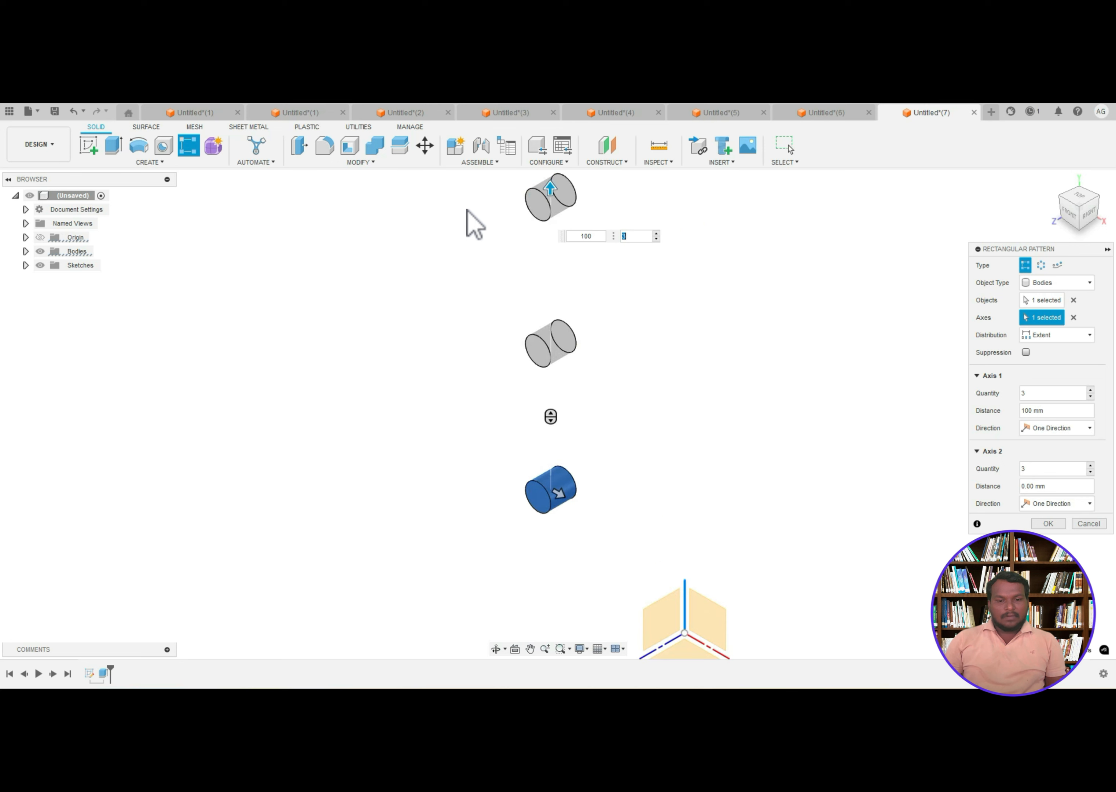
{"action": "left_click_drag", "start_coordinate": [552, 418], "coordinate": [547, 496]}
{"action": "scroll", "coordinate": [632, 433], "scroll_direction": "down", "scroll_amount": 1}
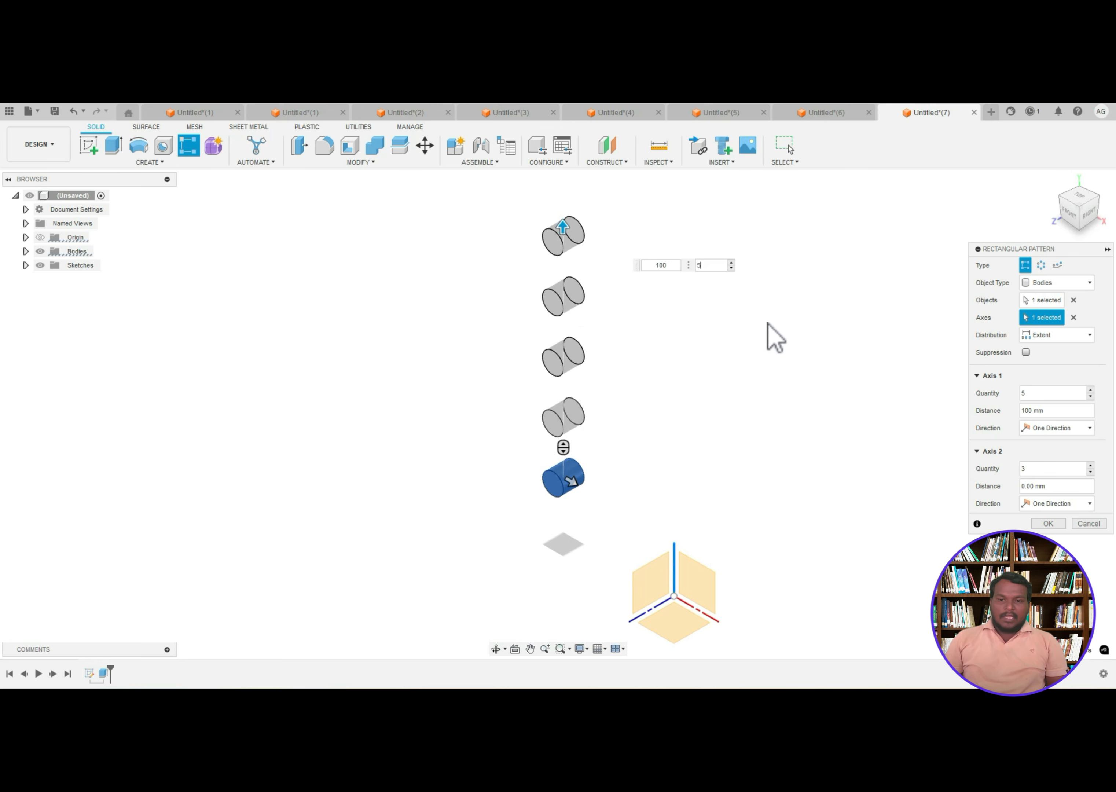
{"action": "left_click", "coordinate": [676, 268]}
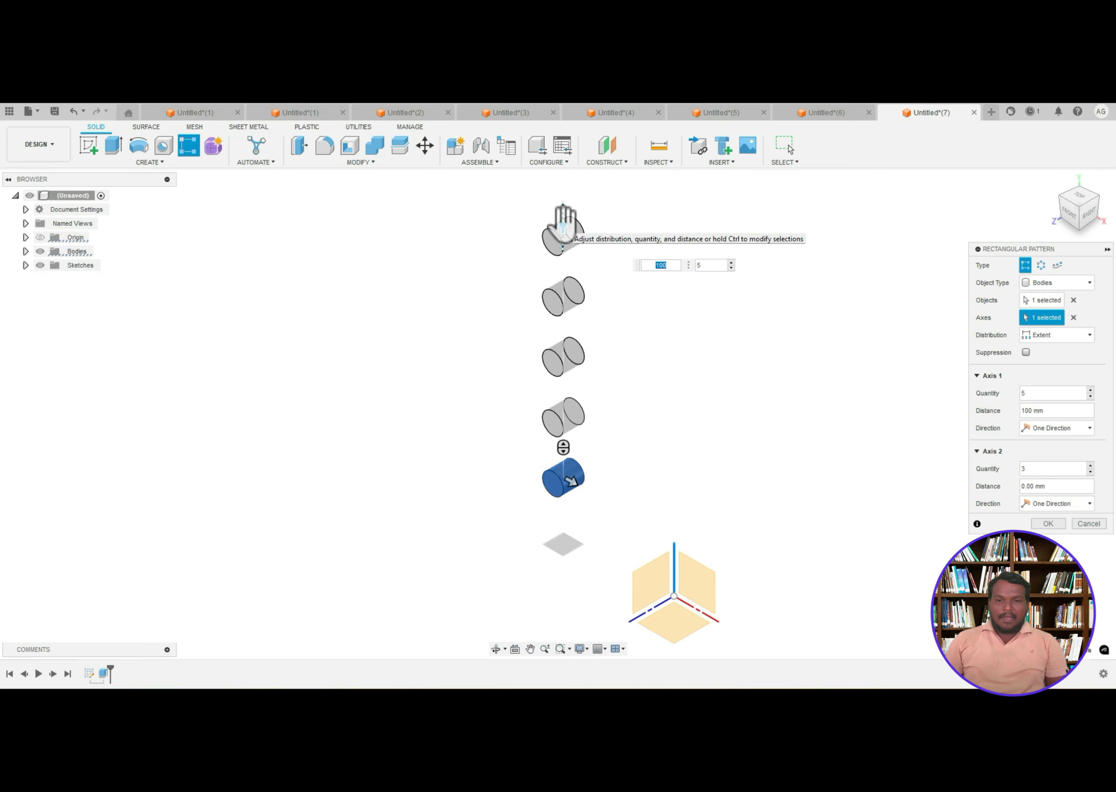
{"action": "left_click", "coordinate": [704, 265]}
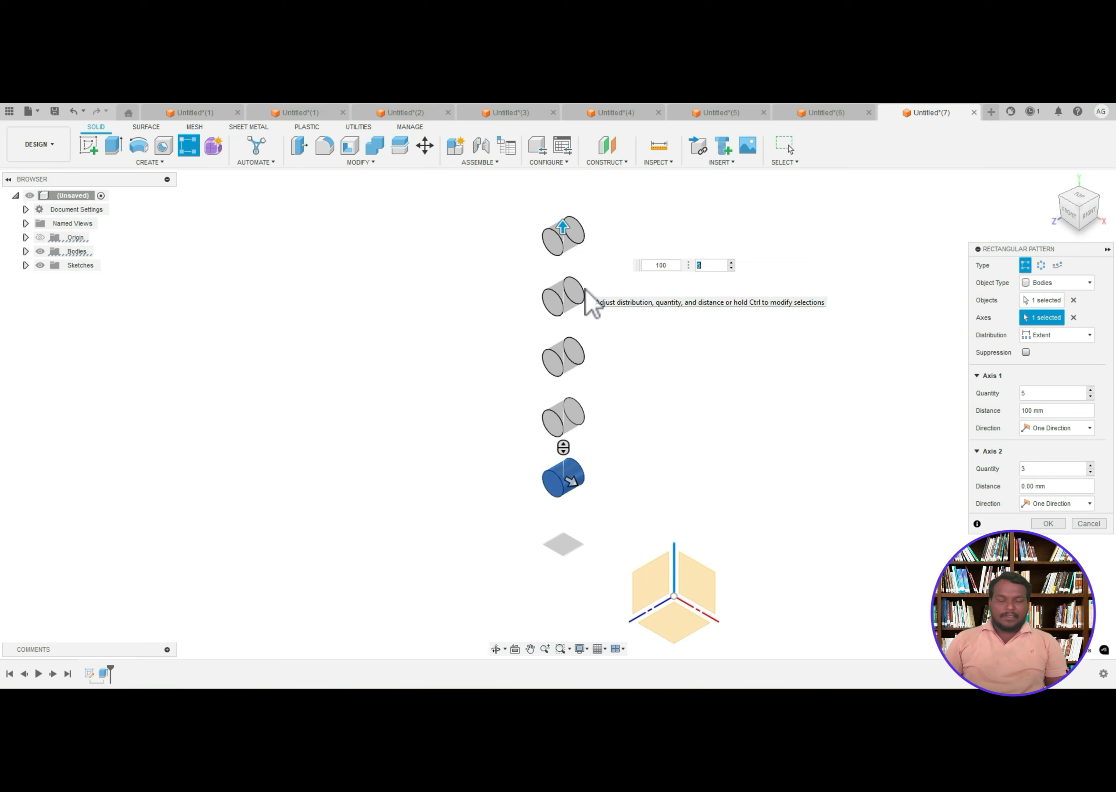
- Set the quantity along the rectangular pattern's first axis to 4
{"action": "key", "text": "Tab"}
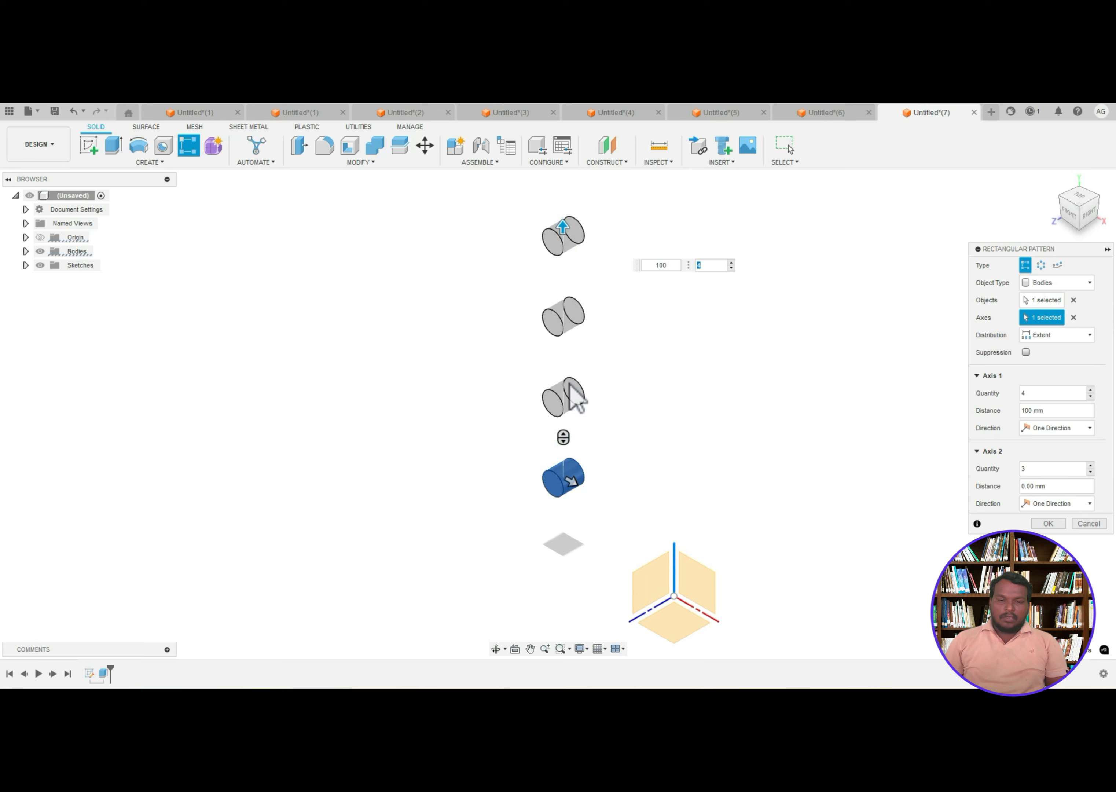
{"action": "key", "text": "Tab"}
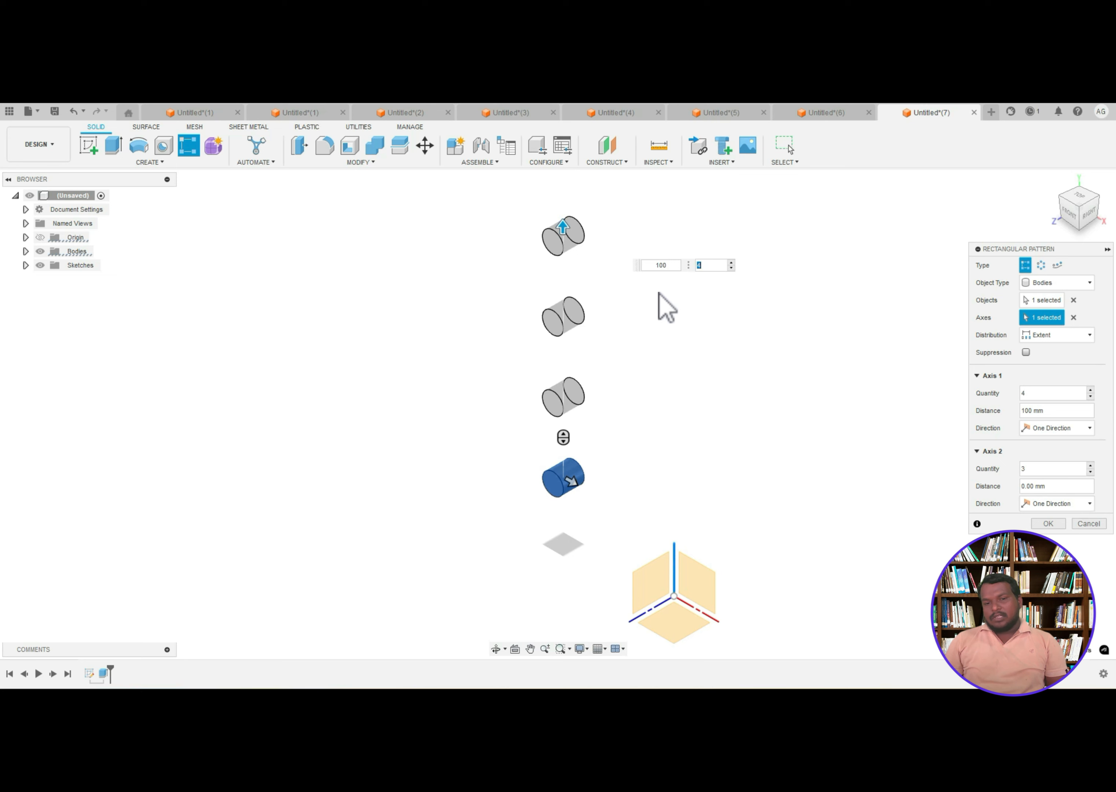
{"action": "left_click", "coordinate": [1038, 395]}
{"action": "left_click", "coordinate": [1035, 468]}
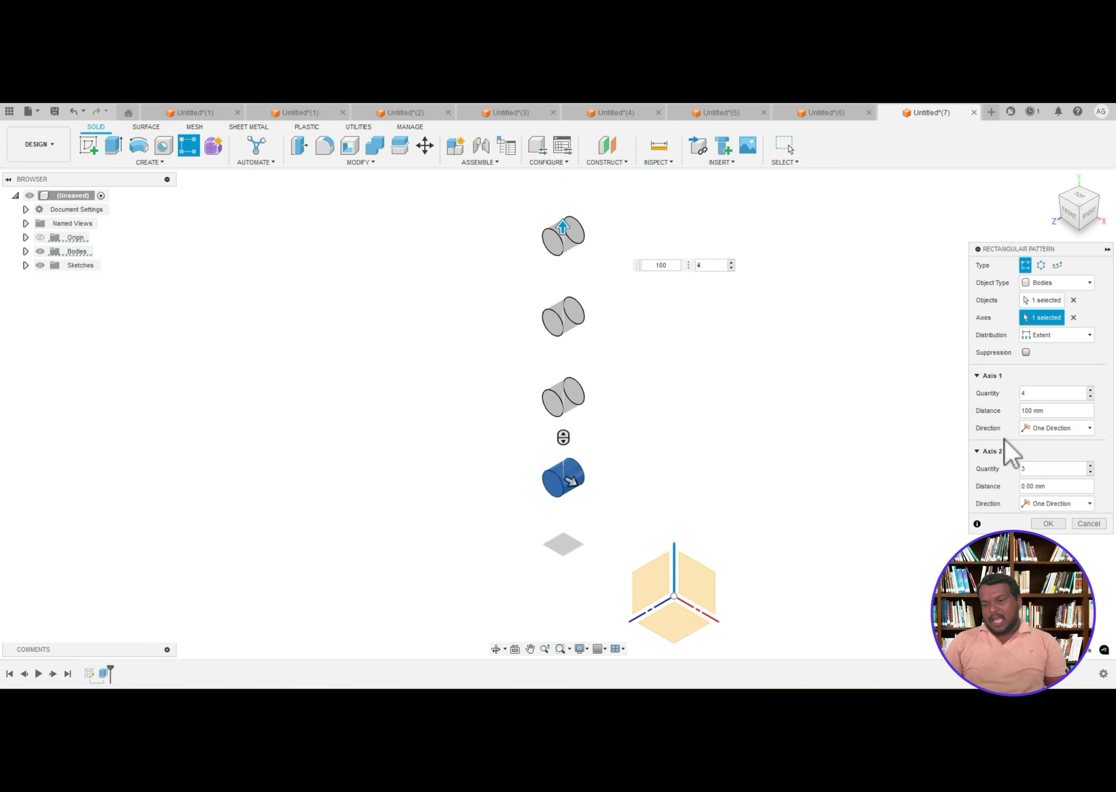
- Make the pattern's second axis symmetric and spread the cylinders 20 mm along it
{"action": "left_click", "coordinate": [1045, 503]}
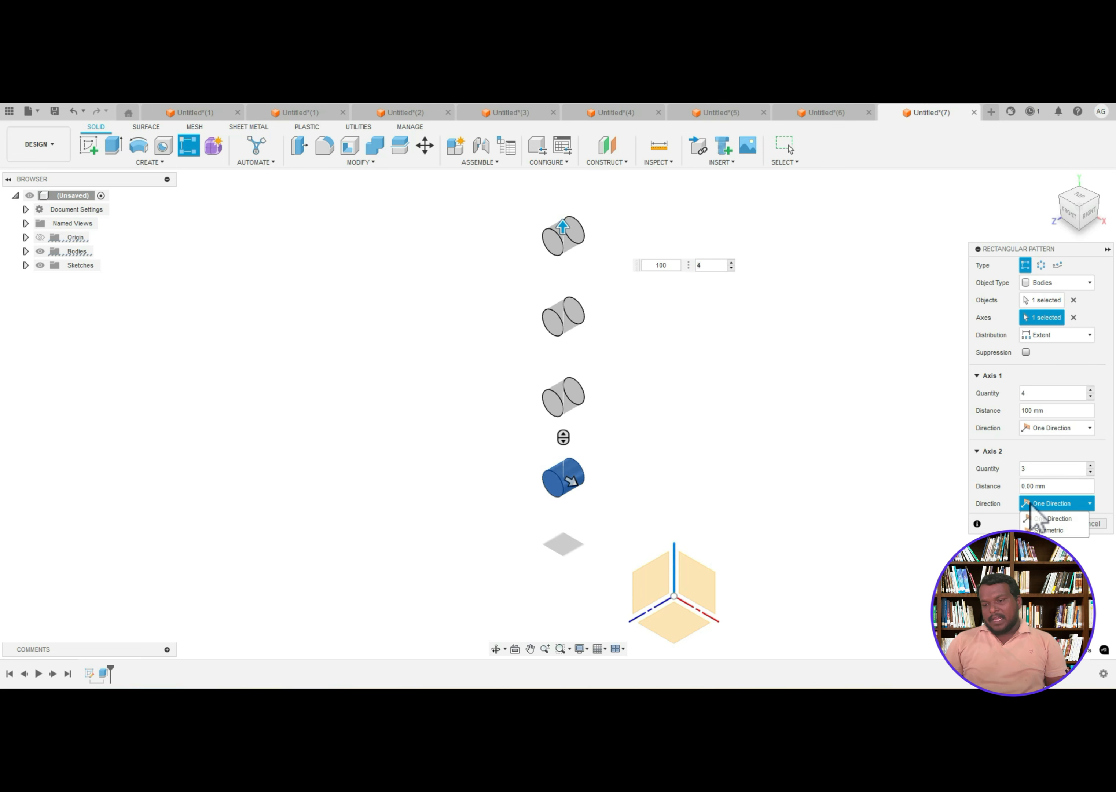
{"action": "left_click", "coordinate": [1043, 530]}
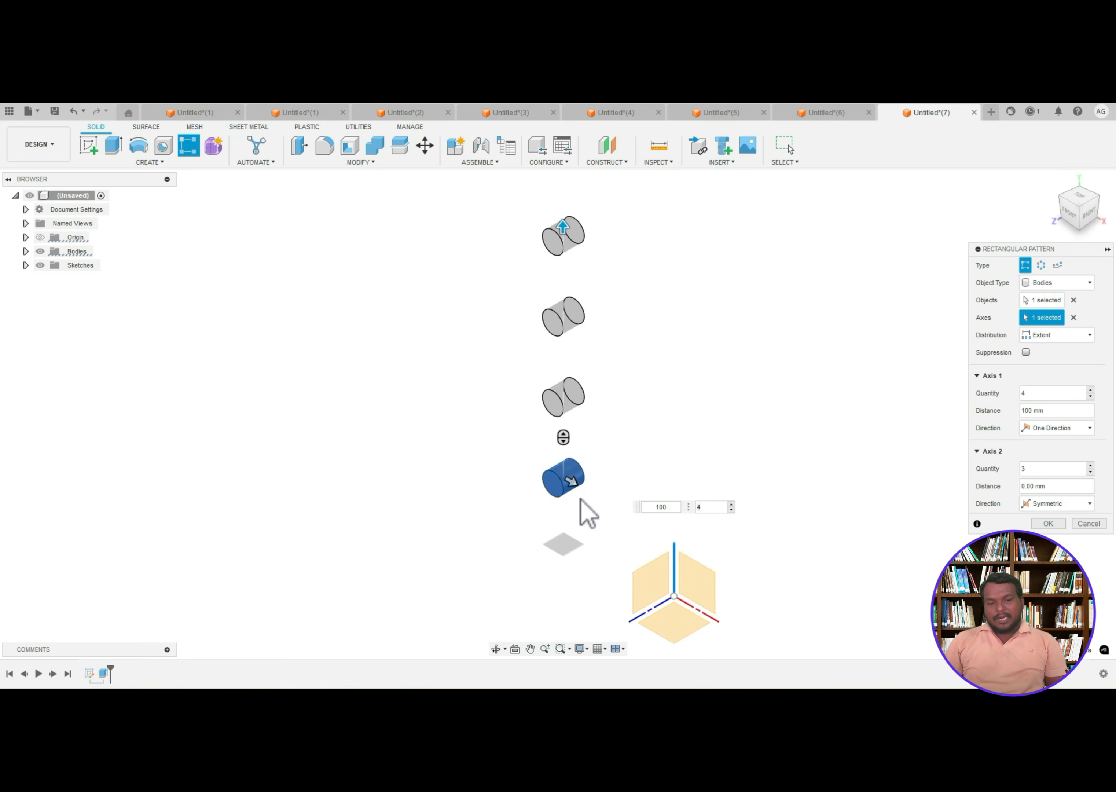
{"action": "mouse_move", "coordinate": [573, 485]}
{"action": "left_mouse_down"}
{"action": "mouse_move", "coordinate": [652, 514]}
{"action": "mouse_move", "coordinate": [576, 485]}
{"action": "left_mouse_up"}
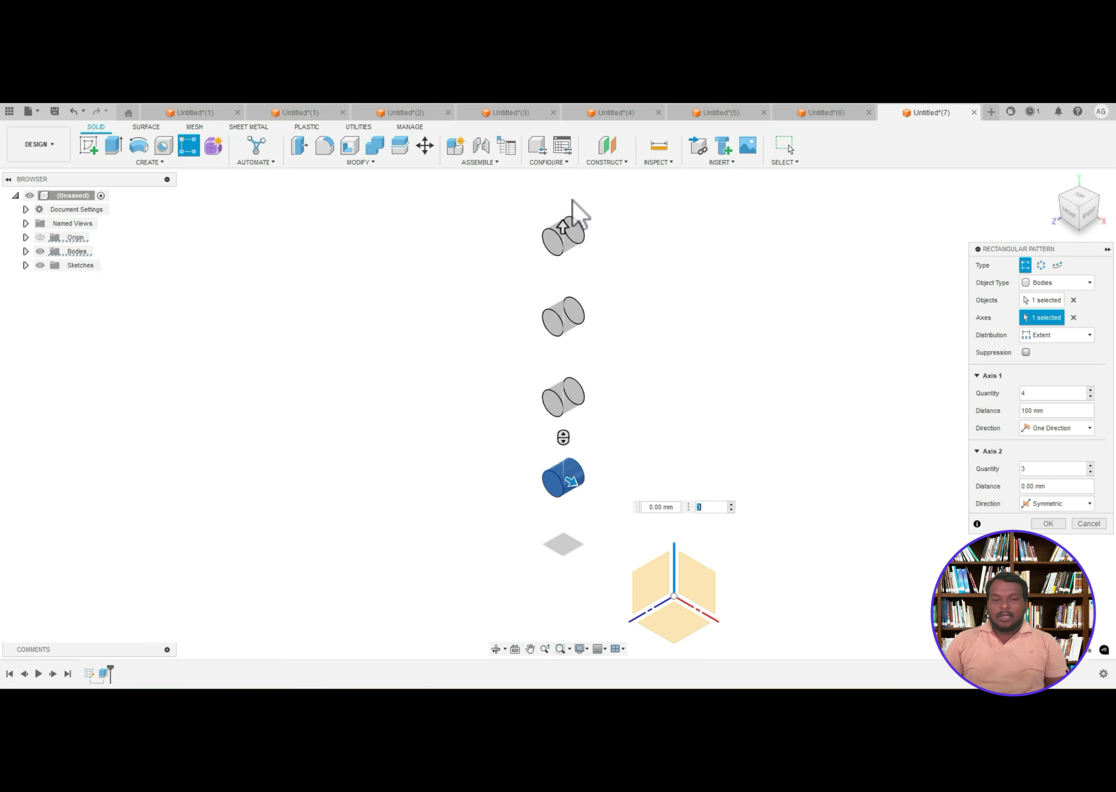
{"action": "left_click_drag", "start_coordinate": [572, 481], "coordinate": [612, 504]}
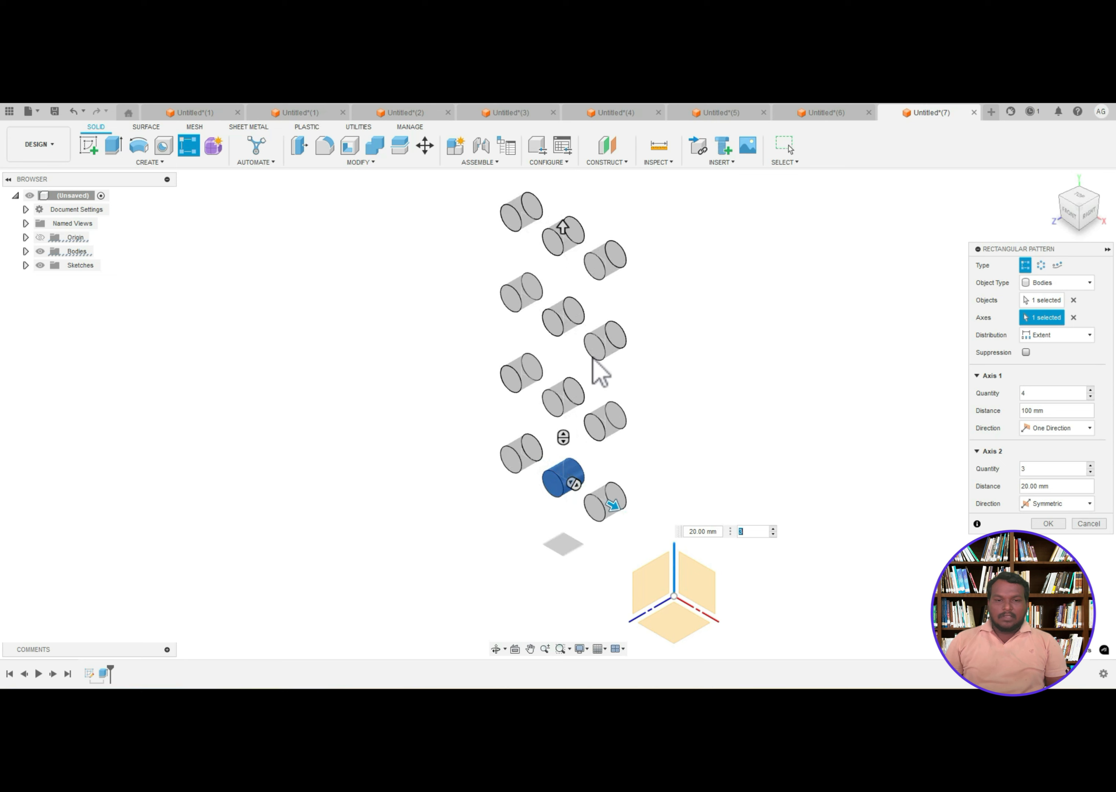
- Switch the second axis back to One Direction and set its distance to 65 mm, trying 75 mm first
{"action": "left_click", "coordinate": [1049, 505]}
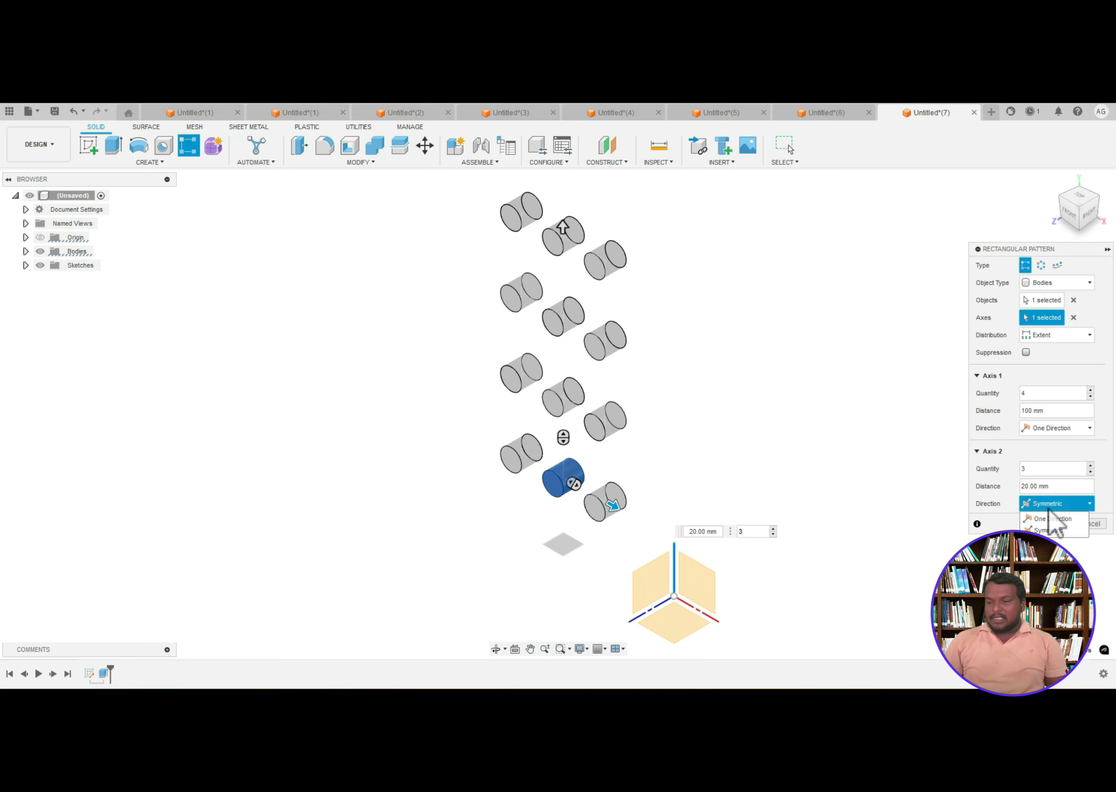
{"action": "left_click", "coordinate": [1053, 518]}
{"action": "left_click_drag", "start_coordinate": [615, 502], "coordinate": [727, 570]}
{"action": "left_click", "coordinate": [1053, 427]}
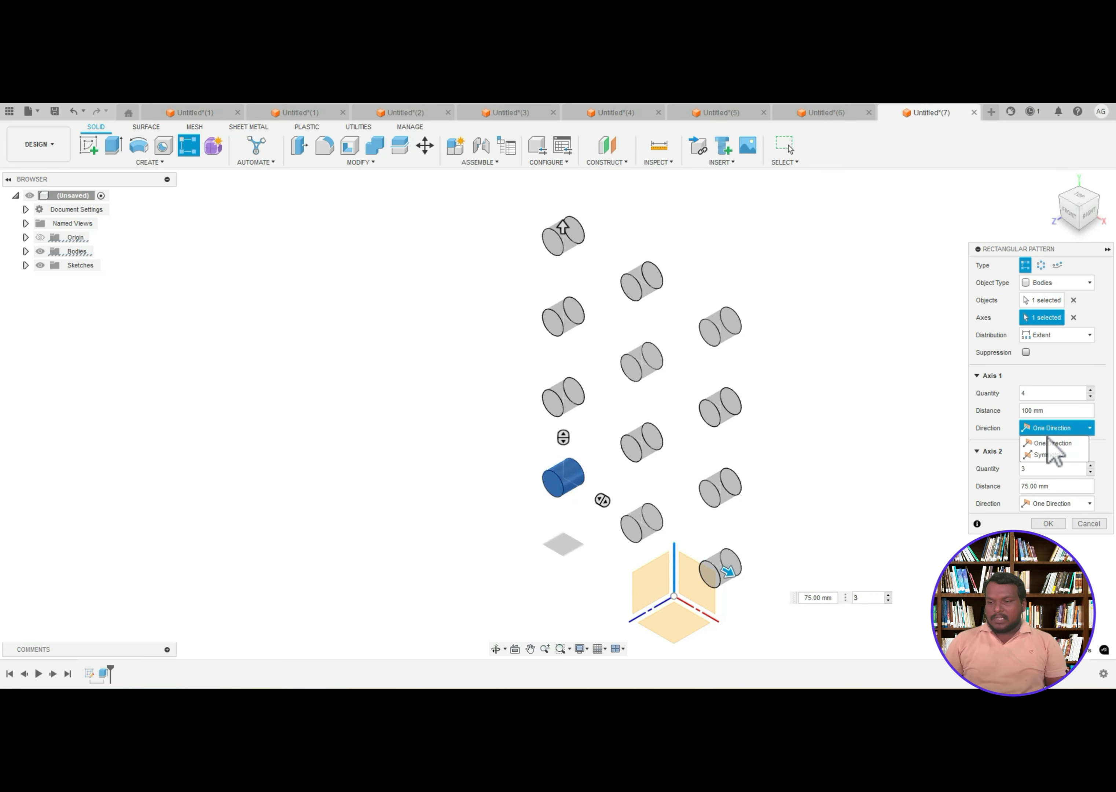
{"action": "left_click", "coordinate": [1045, 442]}
{"action": "left_click_drag", "start_coordinate": [727, 570], "coordinate": [706, 553]}
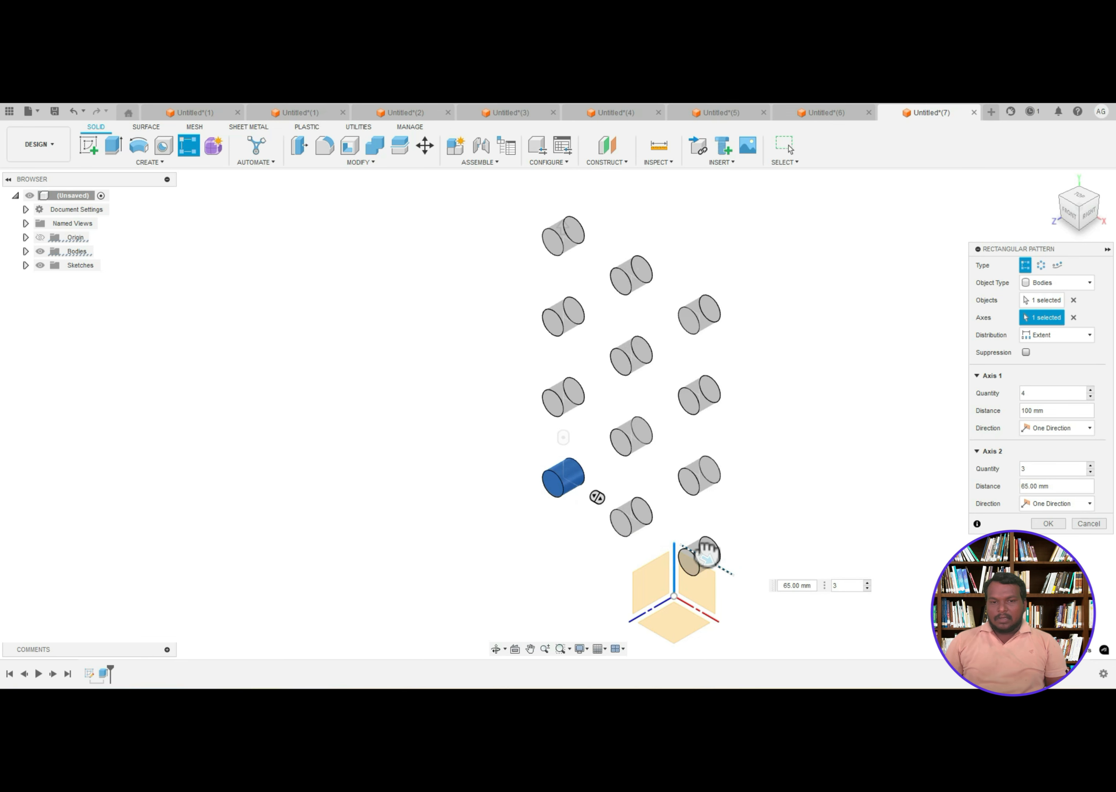
- Try the Symmetric direction on the pattern's first axis, and return that axis to One Direction
{"action": "left_click", "coordinate": [1053, 503]}
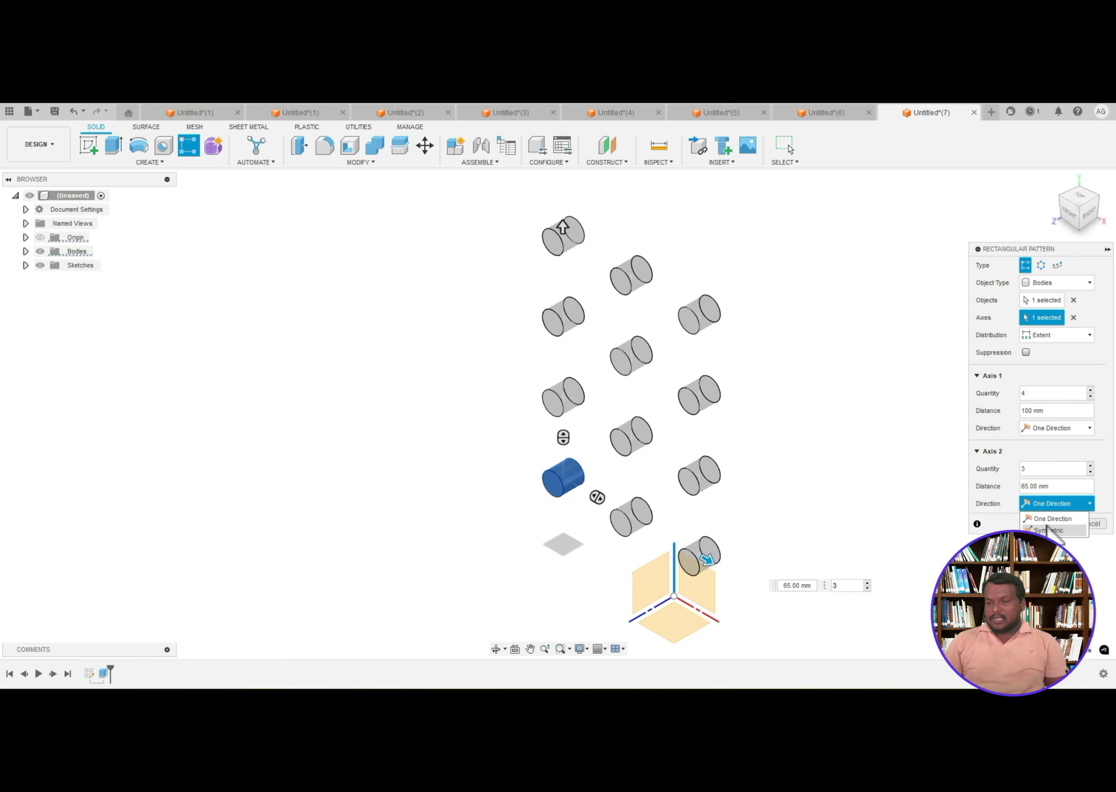
{"action": "left_click", "coordinate": [1047, 455]}
{"action": "left_click", "coordinate": [1053, 428]}
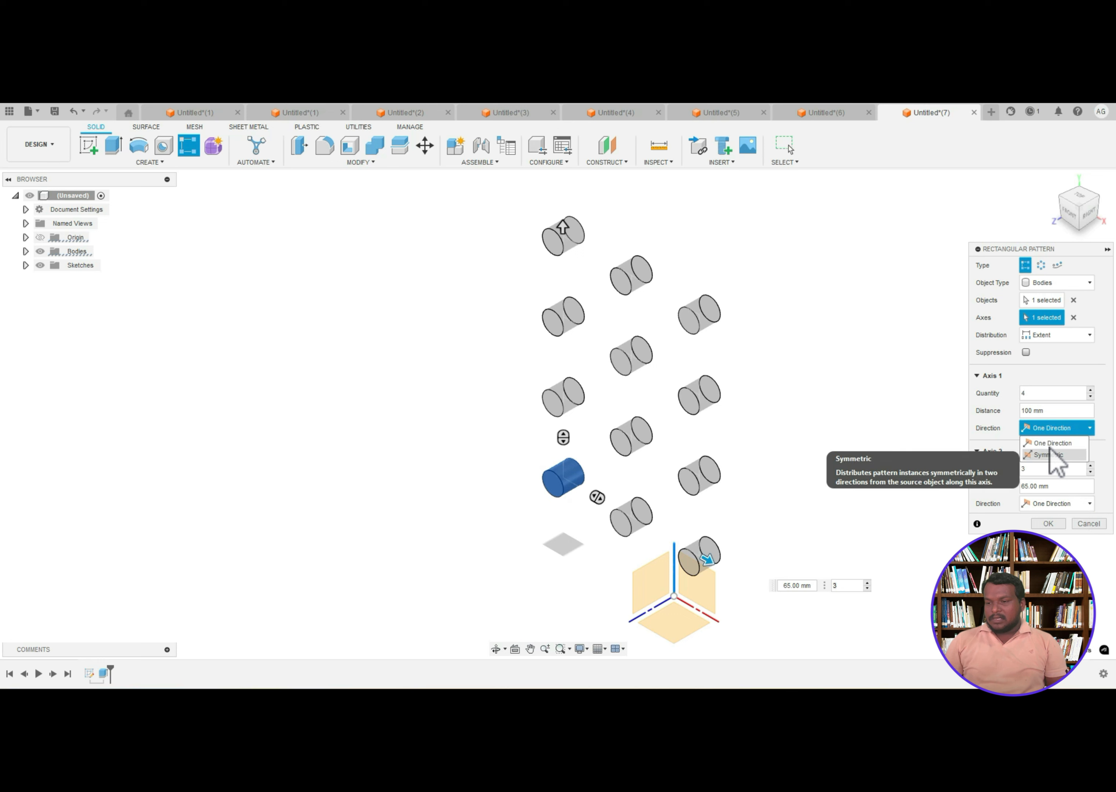
{"action": "left_click", "coordinate": [1050, 455]}
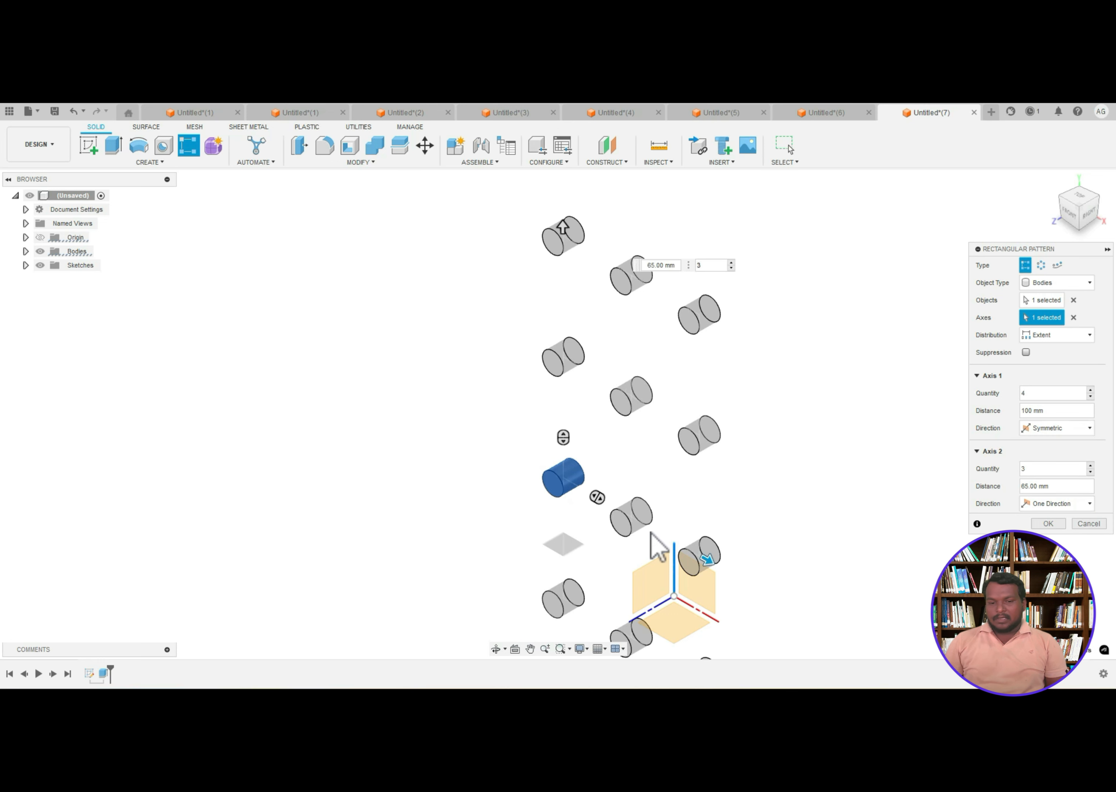
{"action": "scroll", "coordinate": [578, 518], "scroll_direction": "down", "scroll_amount": 5}
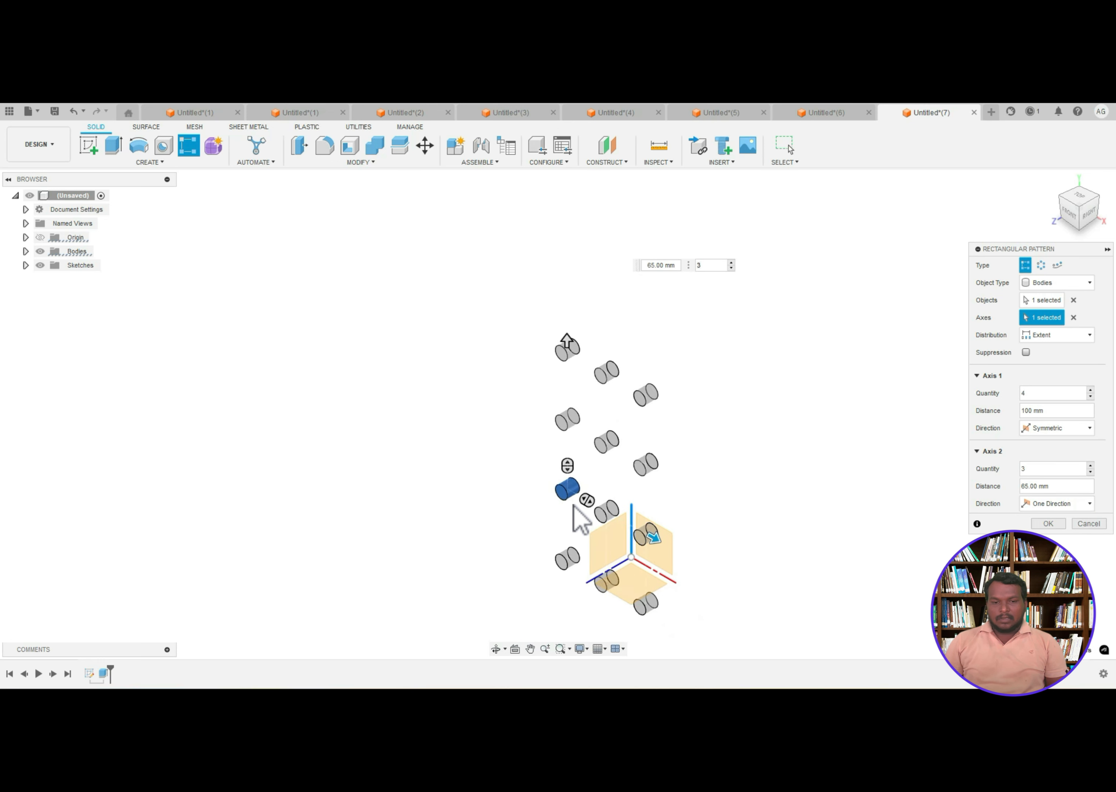
{"action": "scroll", "coordinate": [577, 518], "scroll_direction": "up", "scroll_amount": 1}
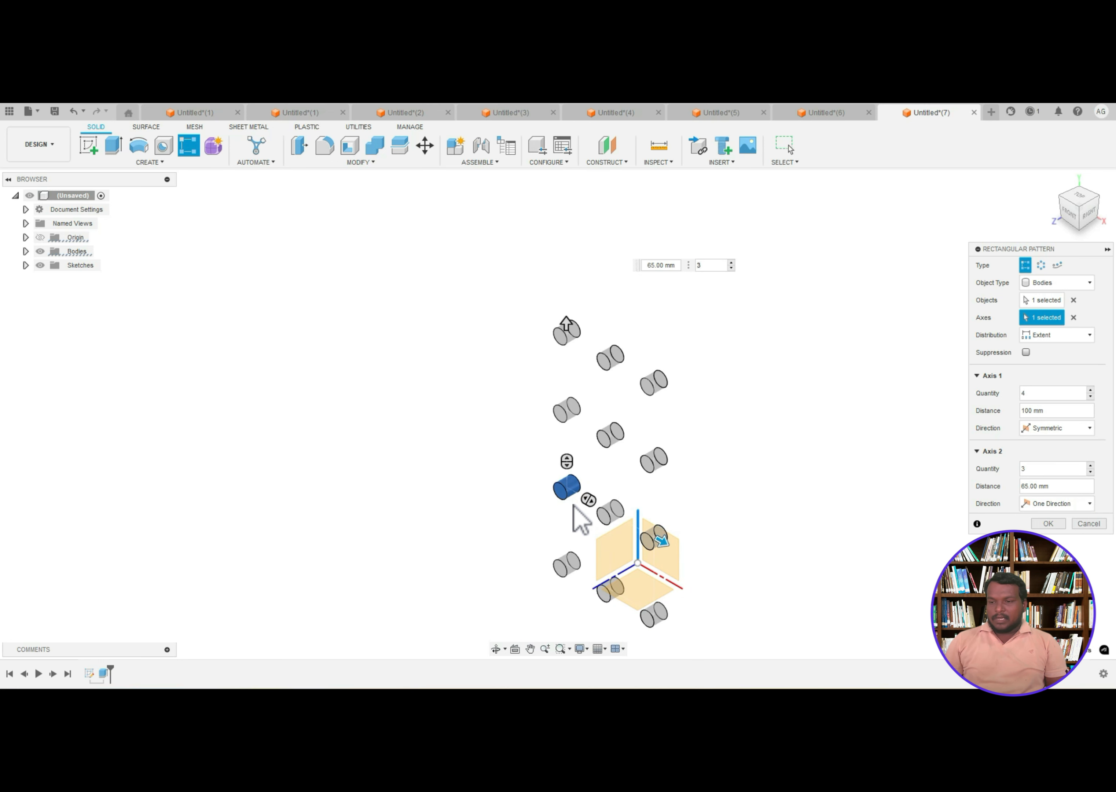
{"action": "left_click", "coordinate": [1065, 430]}
{"action": "left_click", "coordinate": [1062, 442]}
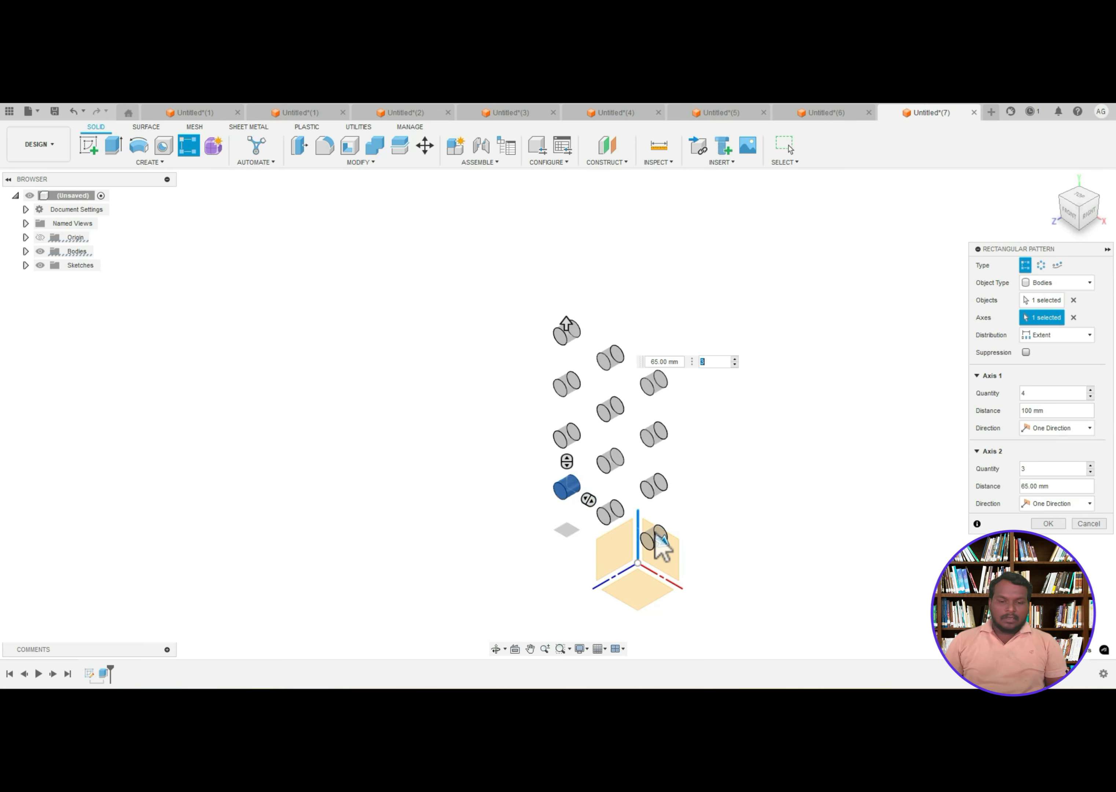
- Stretch the pattern to 150 mm along the first axis and 115 mm along the second, trying 80 mm on the second axis first
{"action": "left_click_drag", "start_coordinate": [662, 541], "coordinate": [686, 532]}
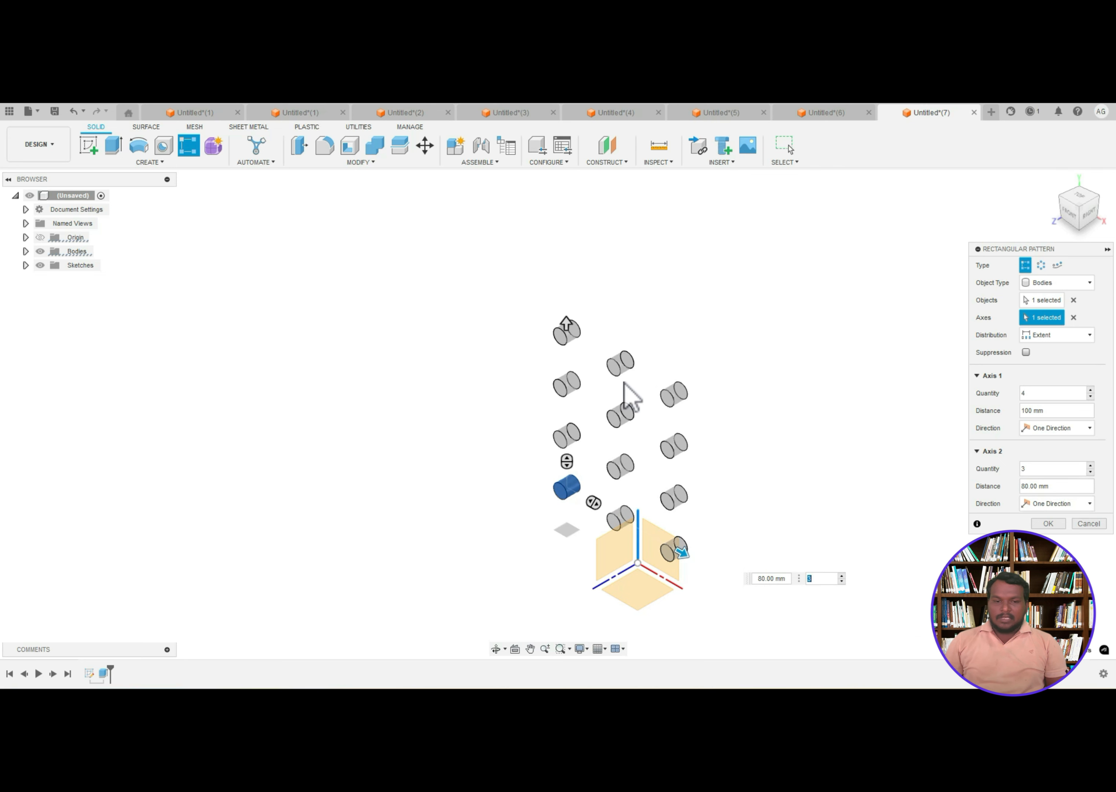
{"action": "left_click_drag", "start_coordinate": [570, 307], "coordinate": [568, 247]}
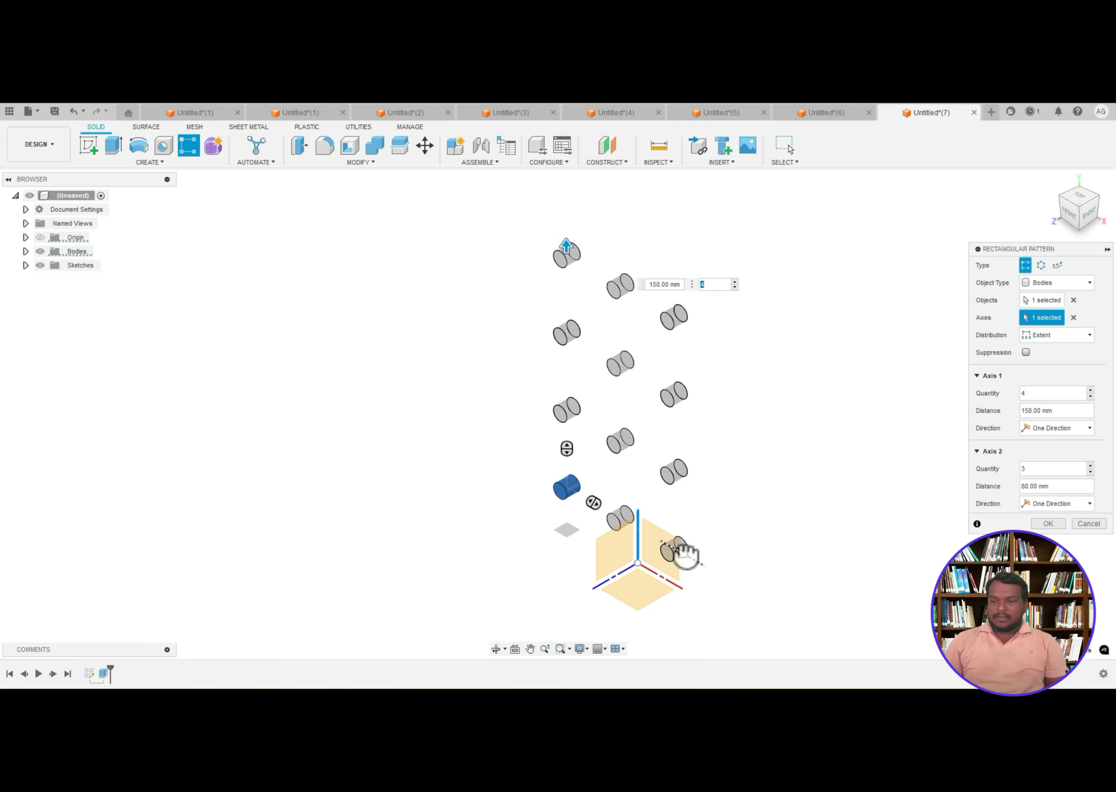
{"action": "left_click_drag", "start_coordinate": [680, 550], "coordinate": [729, 573]}
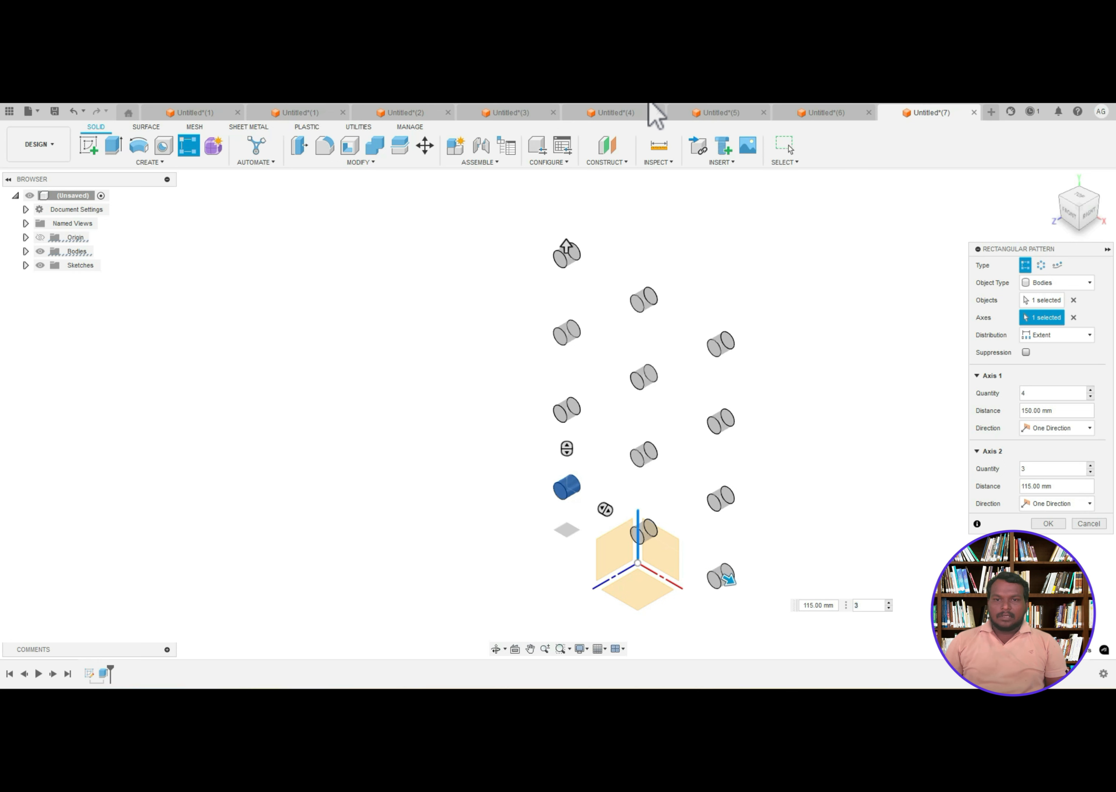
- Extend the pattern's first-axis distance to 170 mm, and reduce it to 160 mm
{"action": "mouse_move", "coordinate": [1046, 394]}
{"action": "left_mouse_down"}
{"action": "mouse_move", "coordinate": [957, 399]}
{"action": "mouse_move", "coordinate": [1085, 437]}
{"action": "left_mouse_up"}
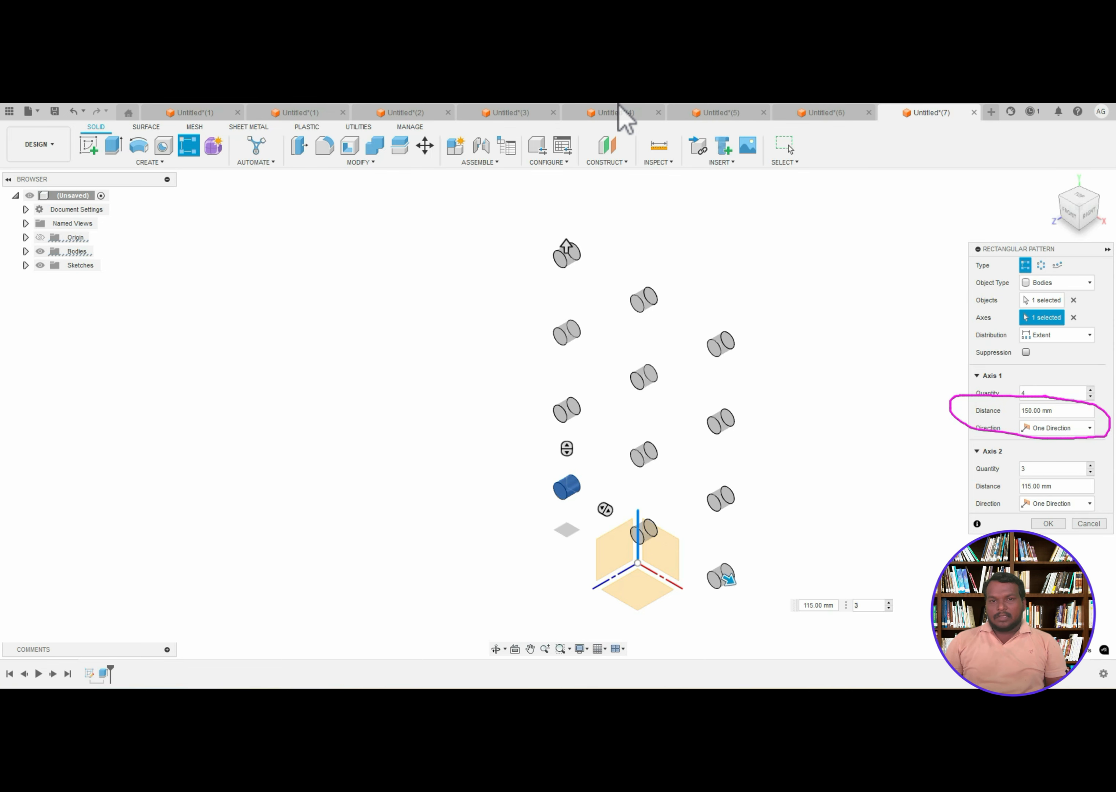
{"action": "left_click_drag", "start_coordinate": [567, 254], "coordinate": [567, 222]}
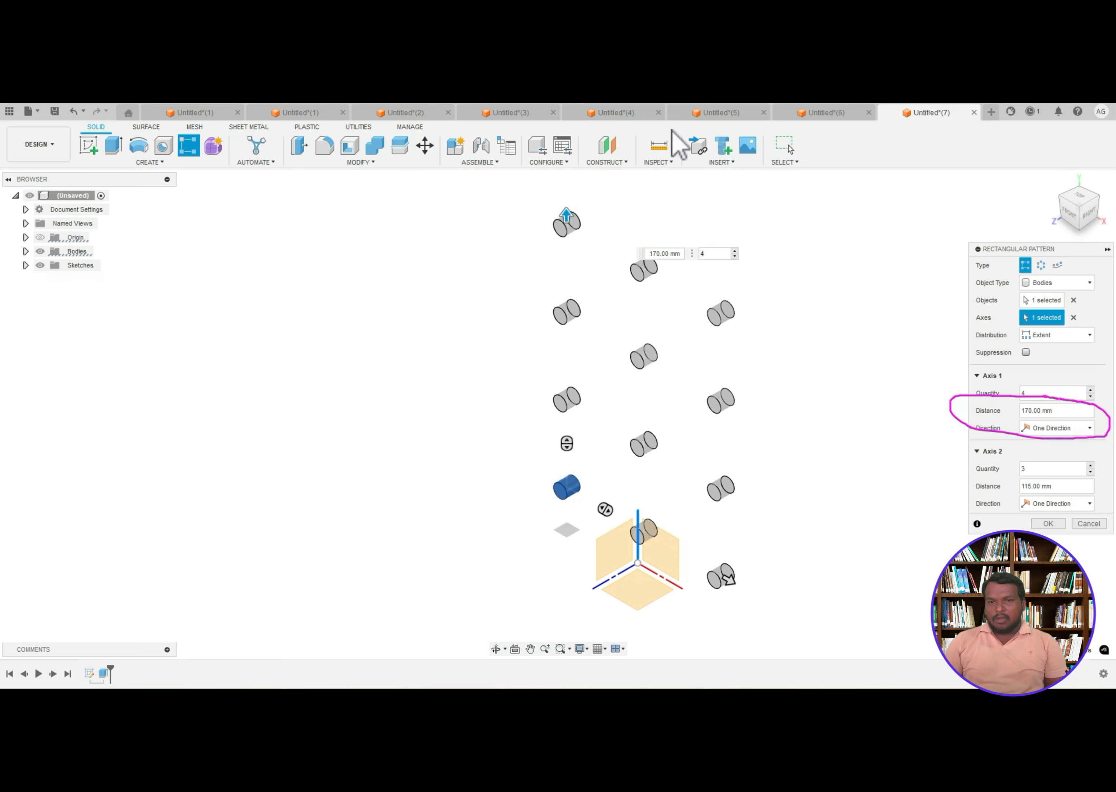
{"action": "mouse_move", "coordinate": [633, 250]}
{"action": "left_mouse_down"}
{"action": "mouse_move", "coordinate": [654, 275]}
{"action": "mouse_move", "coordinate": [693, 265]}
{"action": "mouse_move", "coordinate": [691, 241]}
{"action": "mouse_move", "coordinate": [653, 228]}
{"action": "left_mouse_up"}
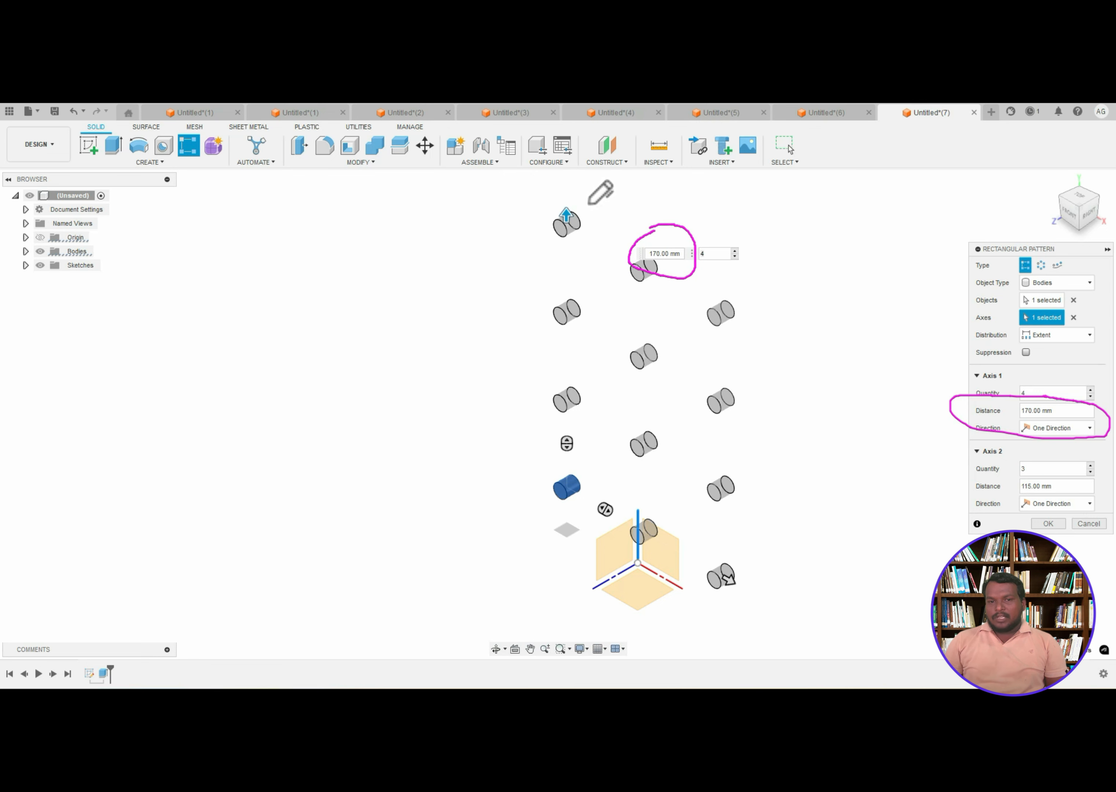
{"action": "mouse_move", "coordinate": [568, 220]}
{"action": "left_mouse_down"}
{"action": "mouse_move", "coordinate": [565, 204]}
{"action": "mouse_move", "coordinate": [565, 231]}
{"action": "left_mouse_up"}
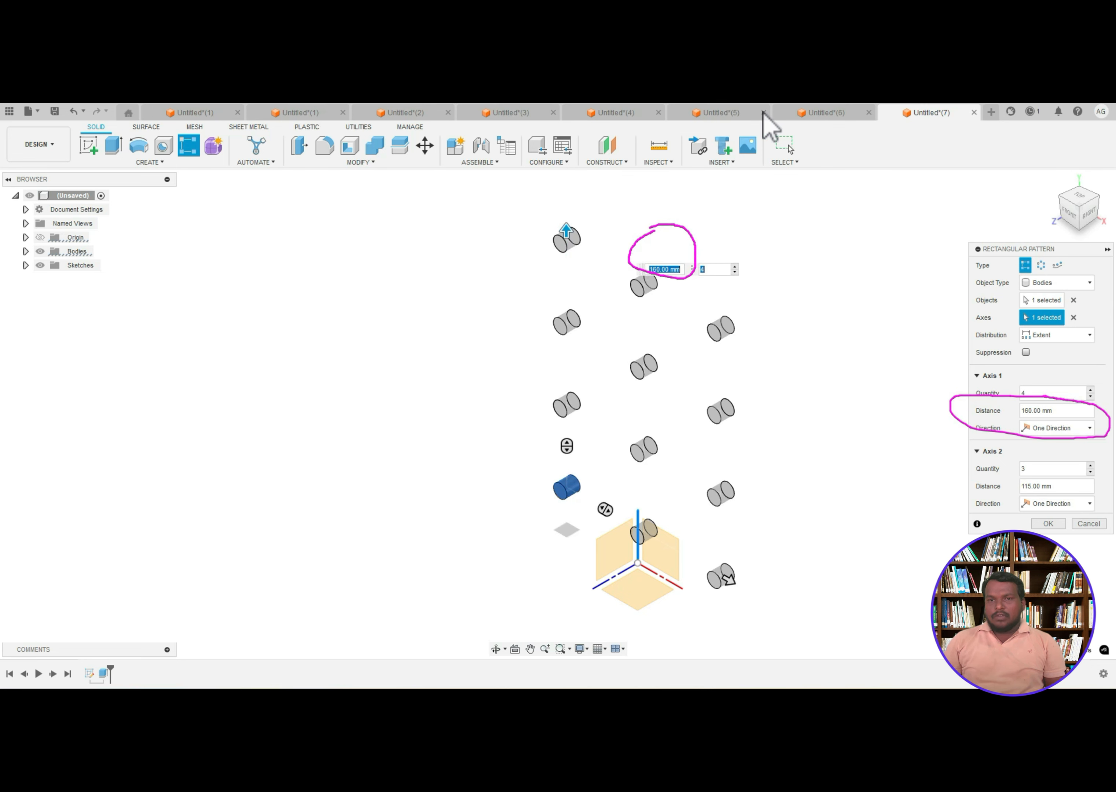
{"action": "left_click", "coordinate": [938, 106]}
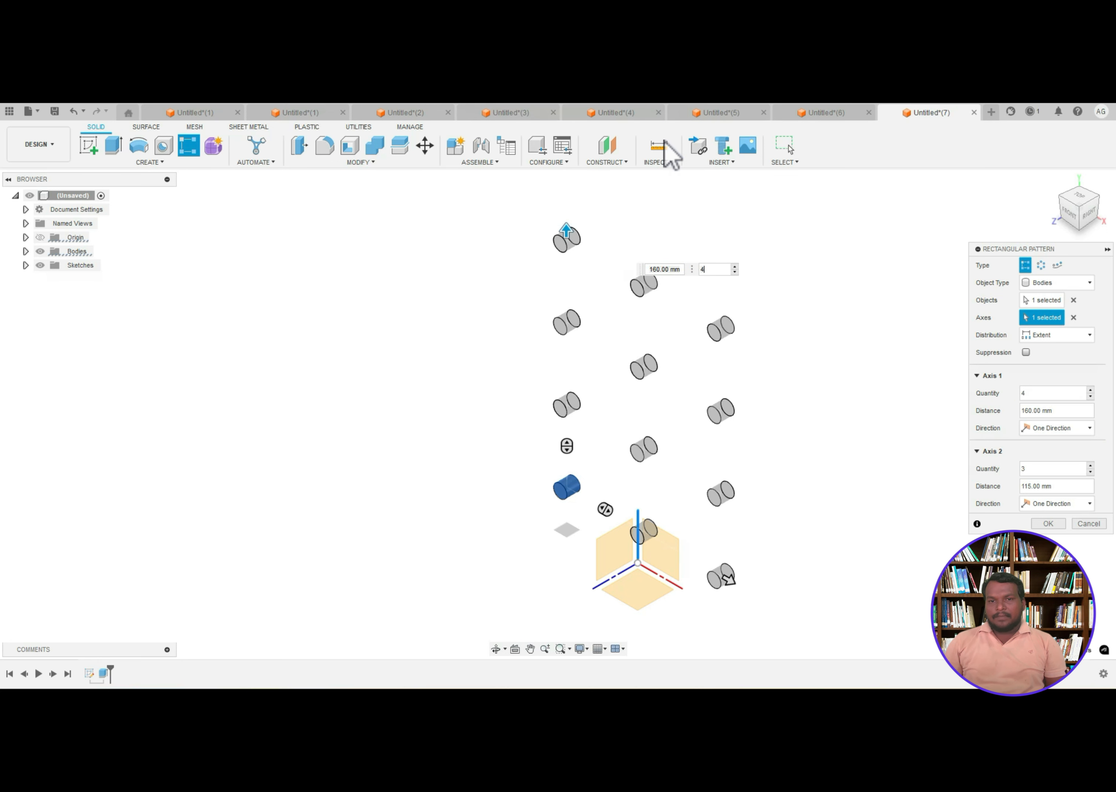
{"action": "mouse_move", "coordinate": [1041, 458]}
{"action": "left_mouse_down"}
{"action": "mouse_move", "coordinate": [1013, 509]}
{"action": "mouse_move", "coordinate": [1092, 501]}
{"action": "mouse_move", "coordinate": [1039, 460]}
{"action": "left_mouse_up"}
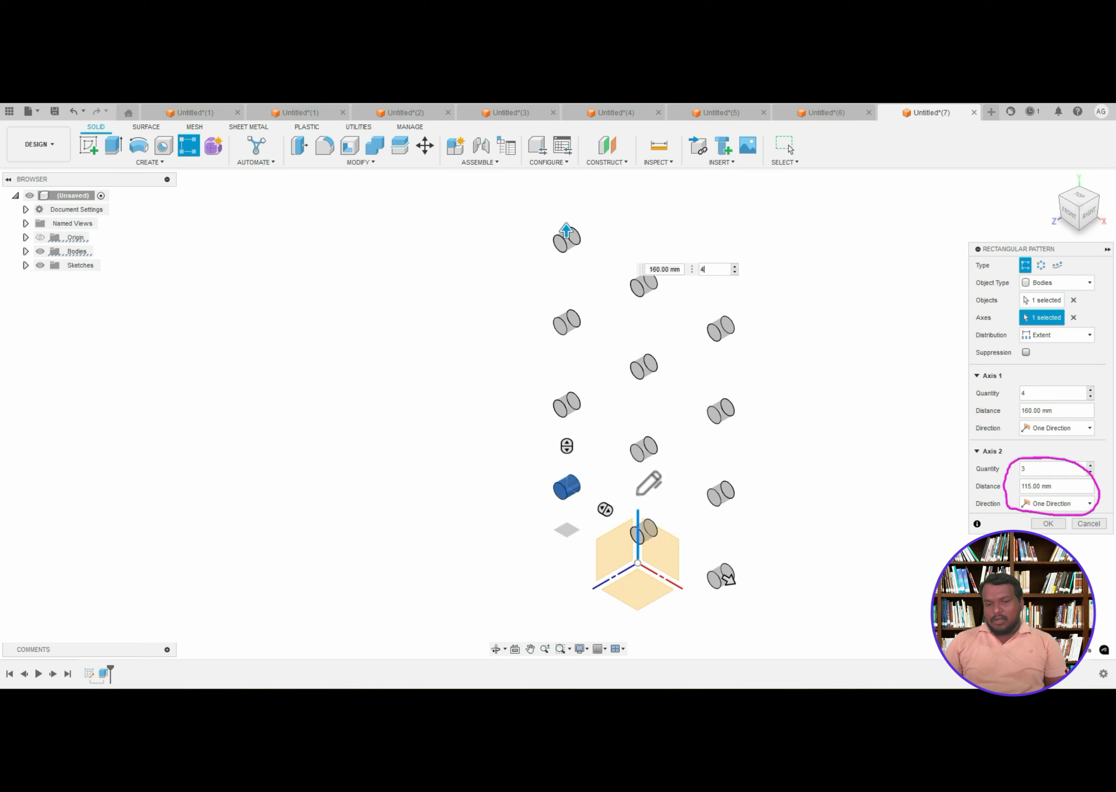
{"action": "left_click_drag", "start_coordinate": [539, 461], "coordinate": [544, 417]}
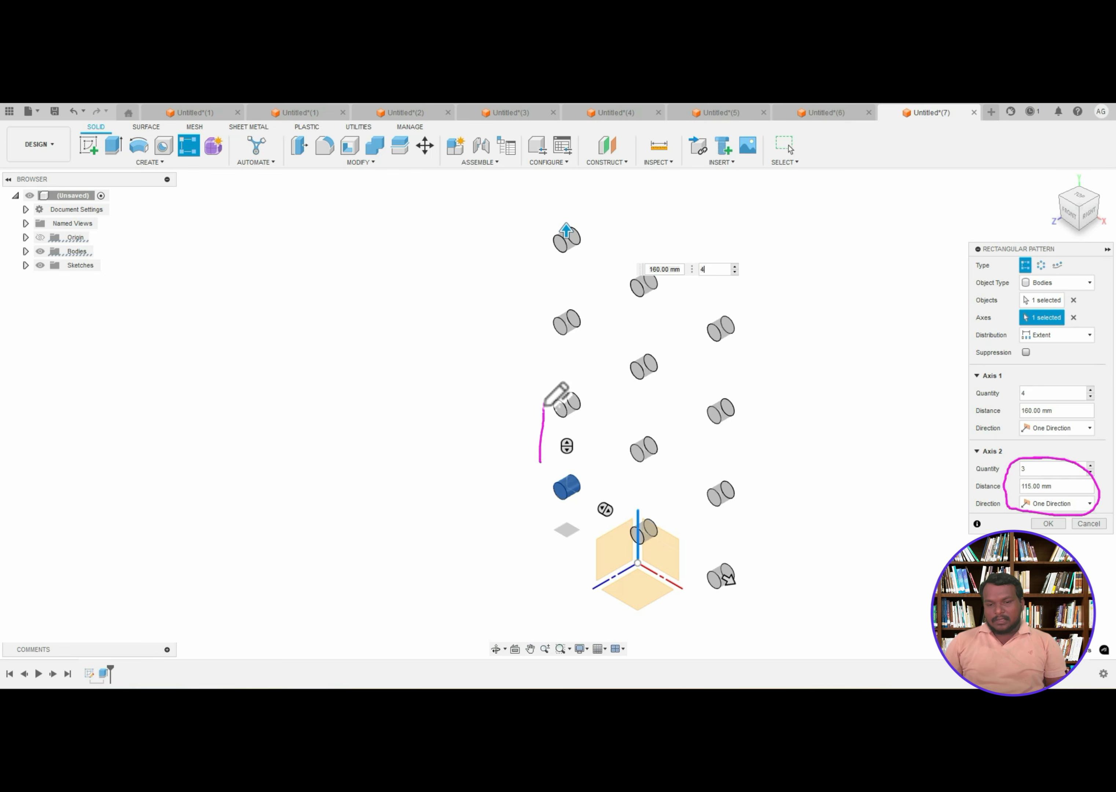
{"action": "left_click_drag", "start_coordinate": [574, 501], "coordinate": [634, 540]}
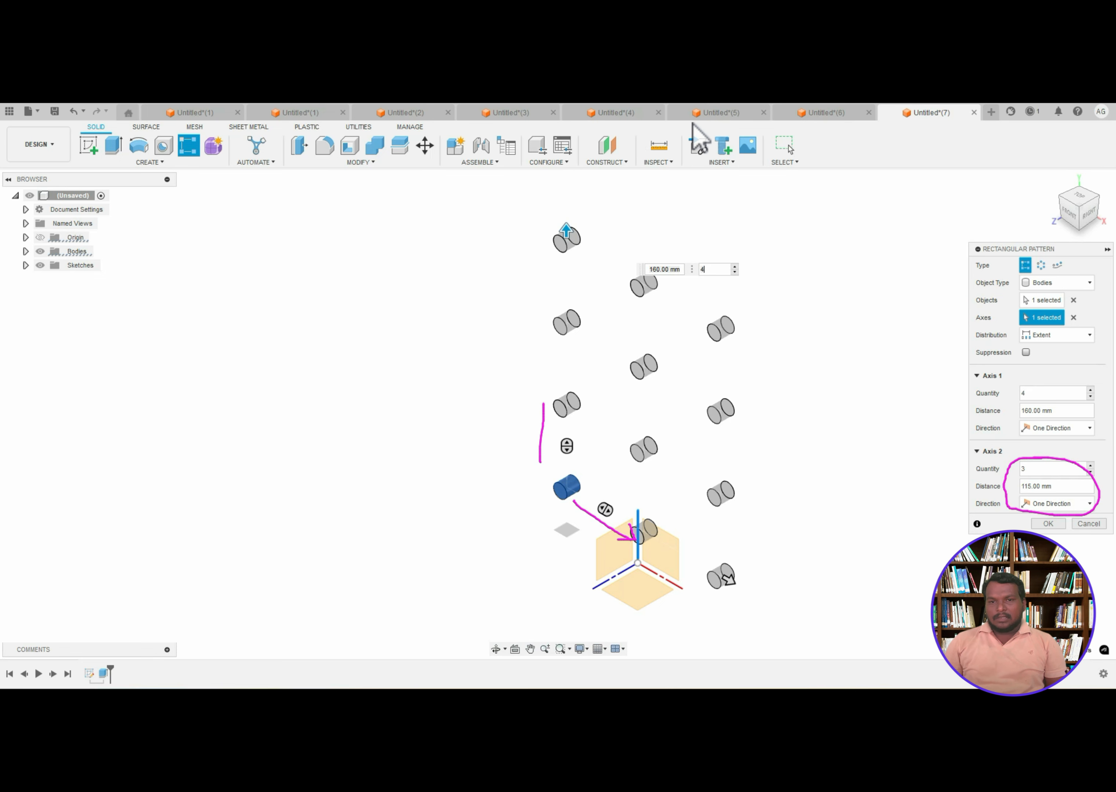
{"action": "mouse_move", "coordinate": [1009, 365]}
{"action": "left_mouse_down"}
{"action": "mouse_move", "coordinate": [965, 389]}
{"action": "mouse_move", "coordinate": [1107, 421]}
{"action": "mouse_move", "coordinate": [1023, 368]}
{"action": "left_mouse_up"}
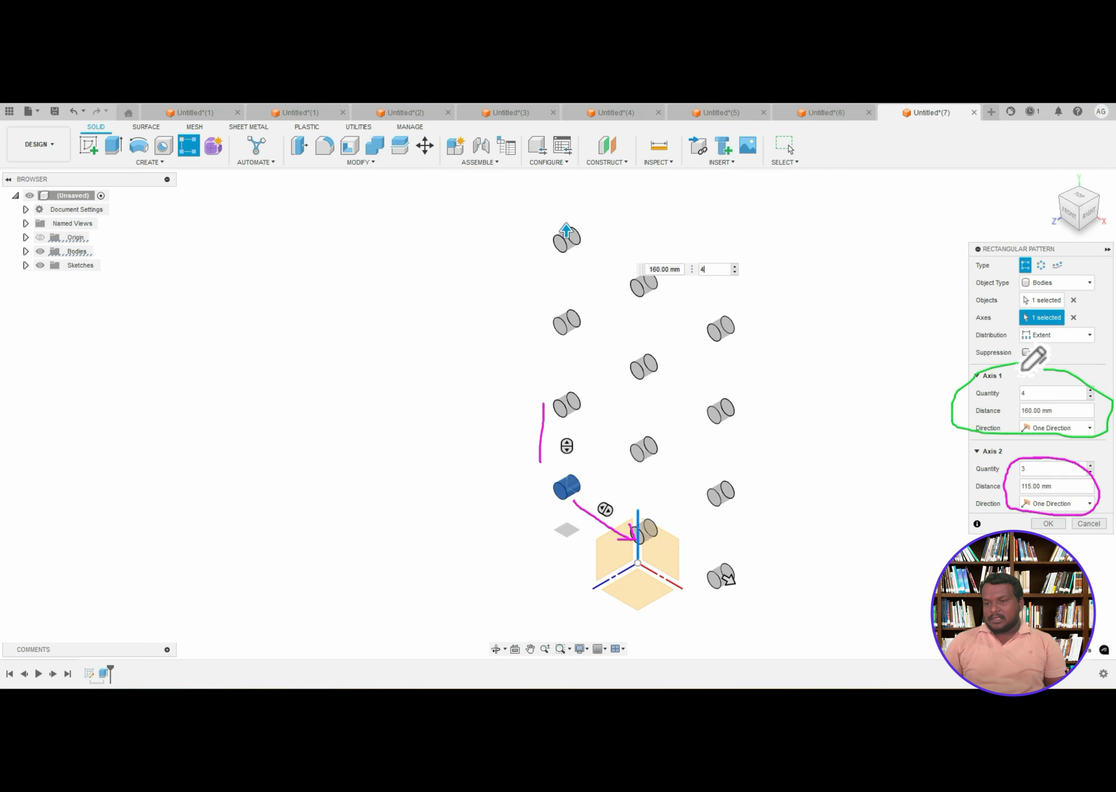
{"action": "mouse_move", "coordinate": [536, 463]}
{"action": "left_mouse_down"}
{"action": "mouse_move", "coordinate": [536, 421]}
{"action": "mouse_move", "coordinate": [552, 400]}
{"action": "left_mouse_up"}
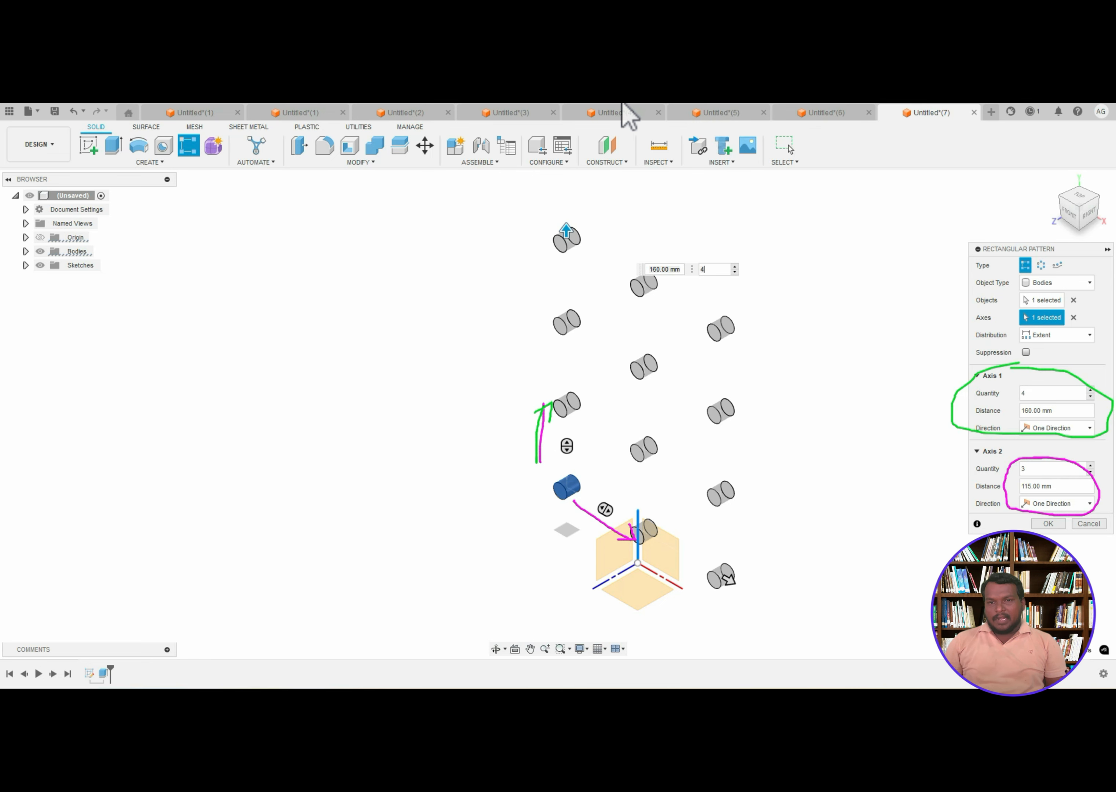
- Set the pattern's second axis to the Symmetric direction with a distance of 55 mm
{"action": "left_click", "coordinate": [1063, 503]}
{"action": "left_click", "coordinate": [1053, 520]}
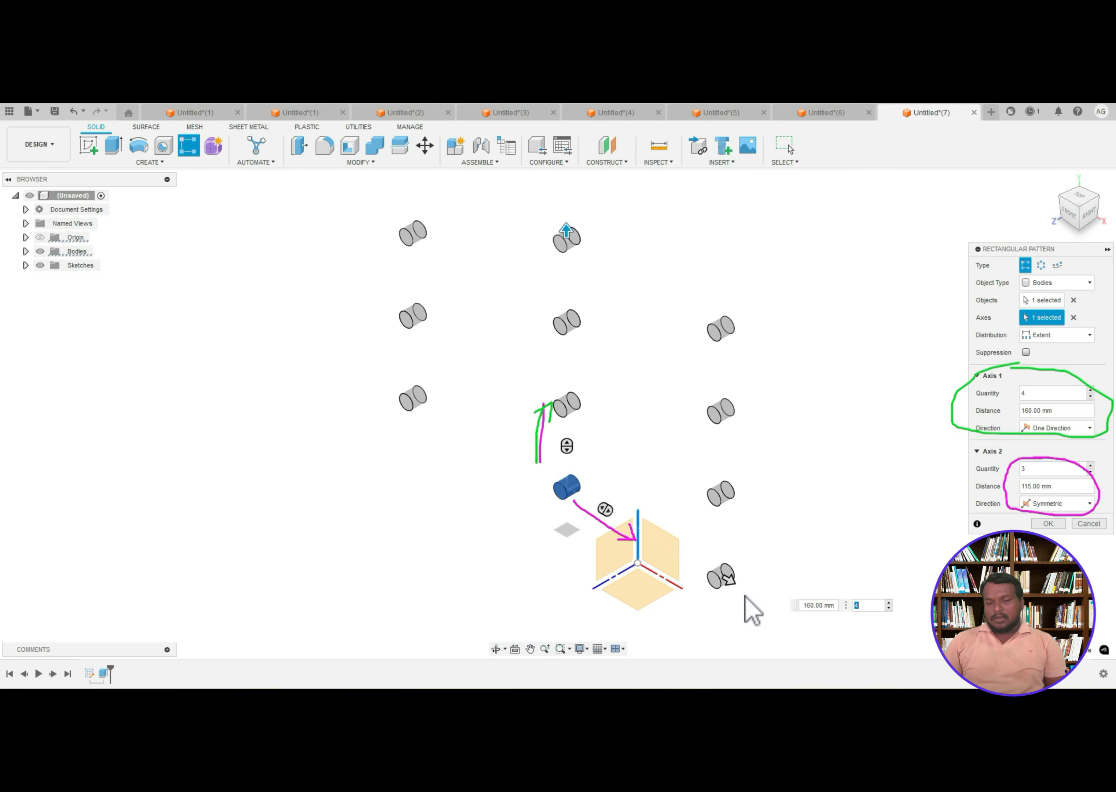
{"action": "left_click_drag", "start_coordinate": [727, 581], "coordinate": [657, 540]}
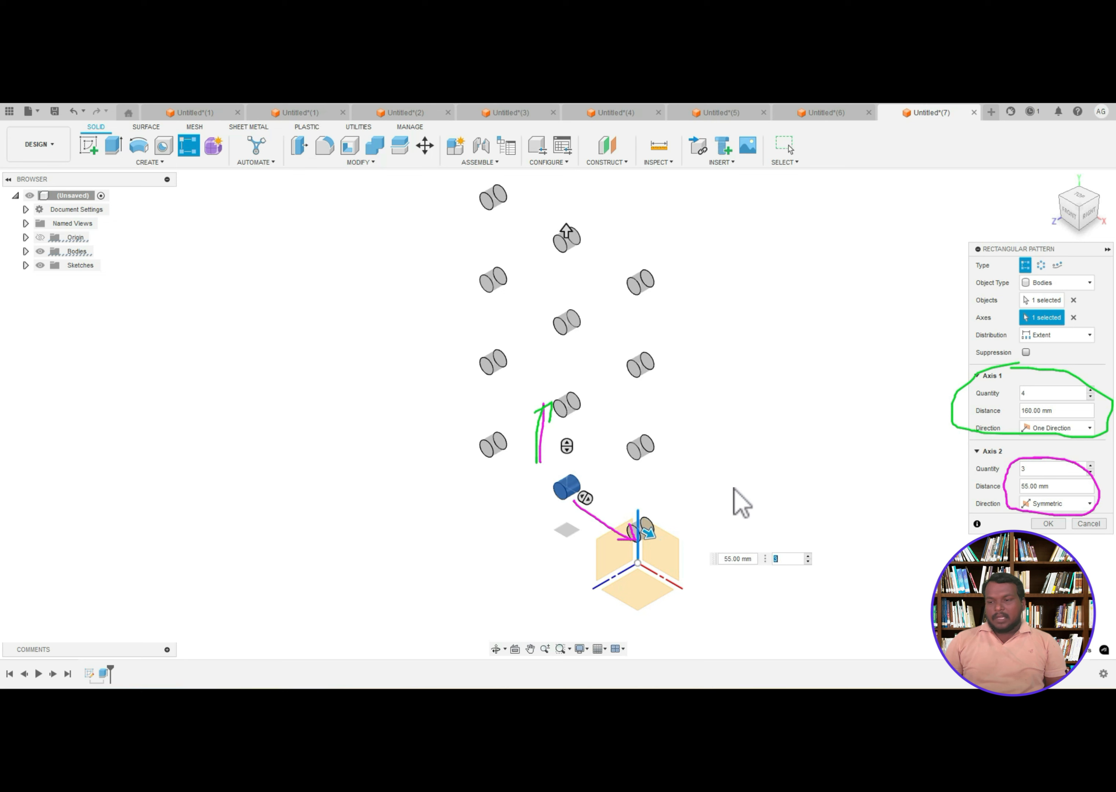
- Make the pattern's first axis symmetric as well, shorten its distance slightly, and complete the rectangular pattern
{"action": "left_click", "coordinate": [1058, 428]}
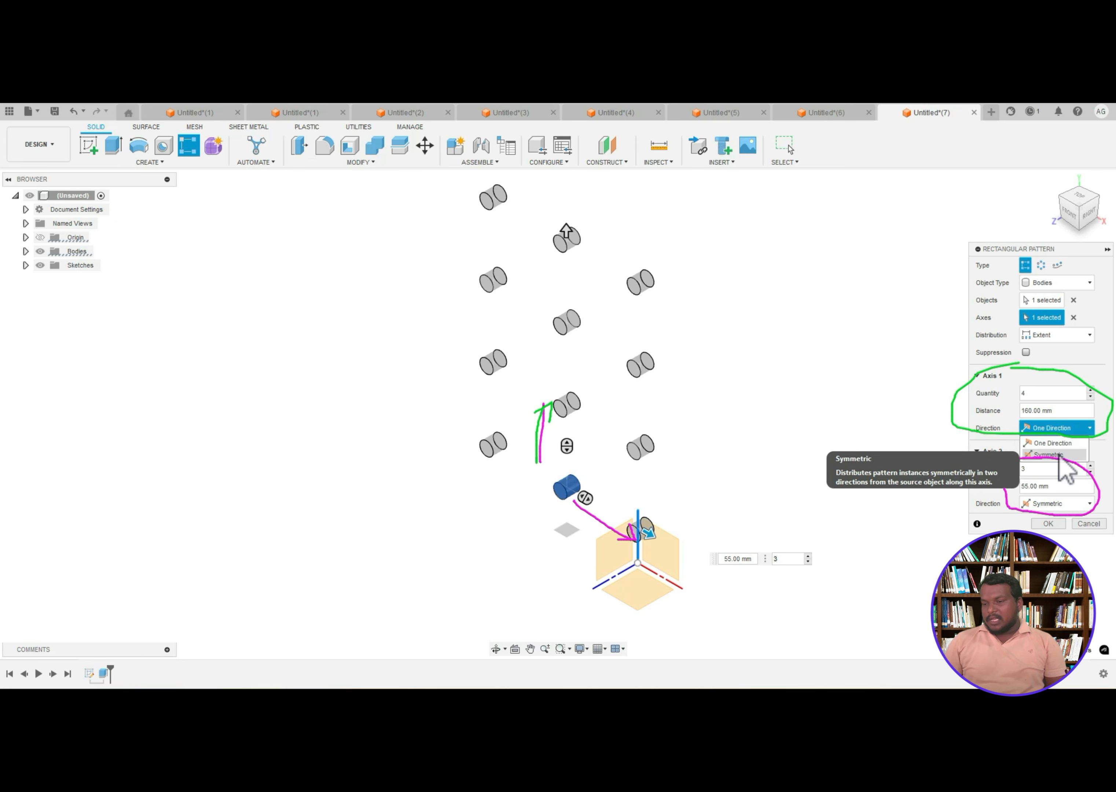
{"action": "left_click", "coordinate": [1060, 467]}
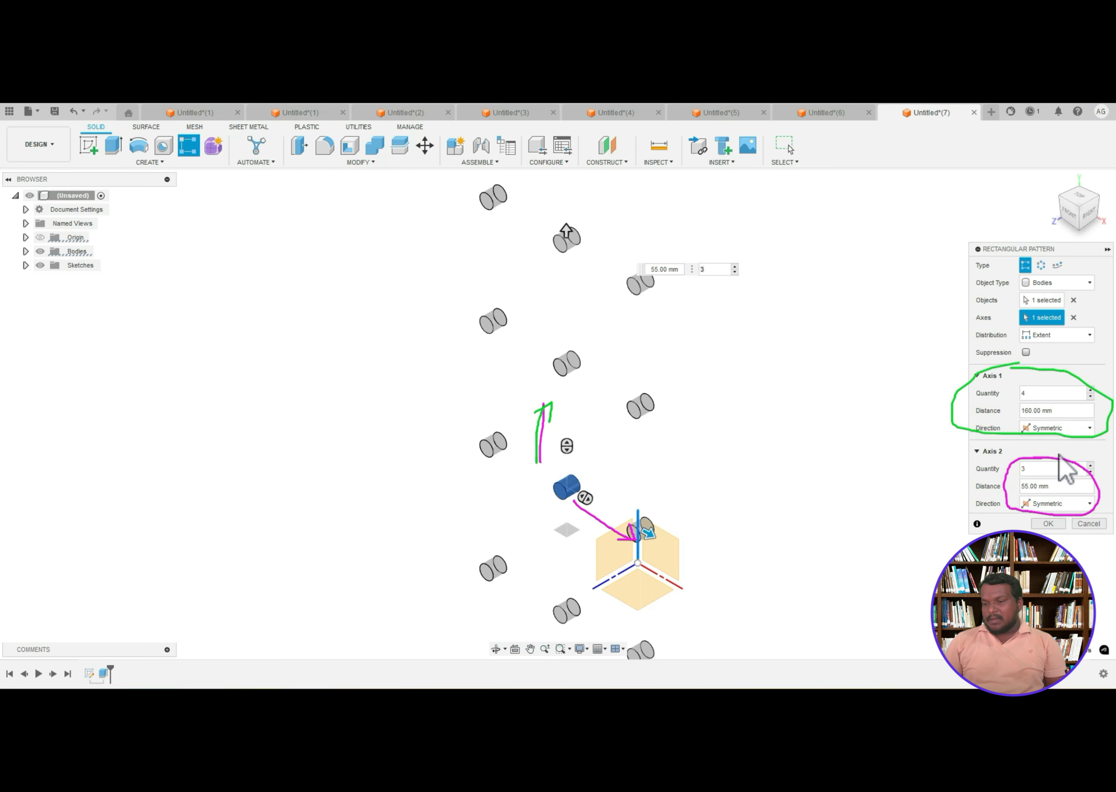
{"action": "left_click", "coordinate": [566, 231]}
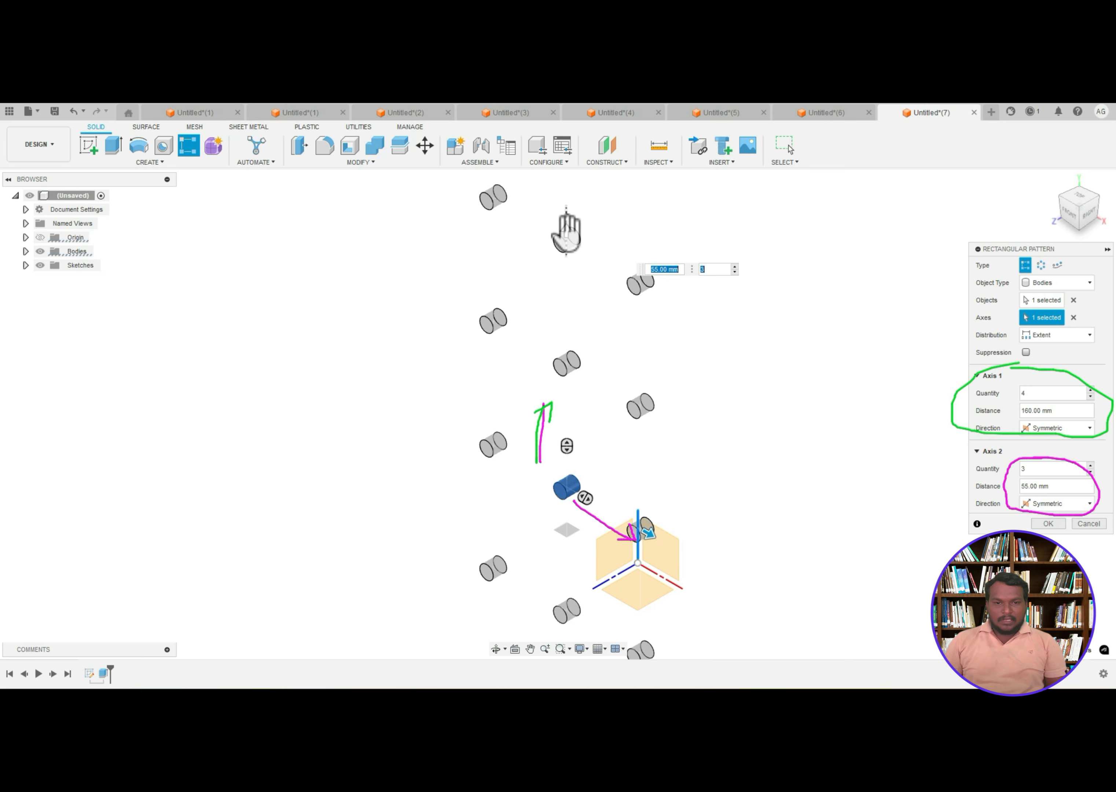
{"action": "mouse_move", "coordinate": [567, 257]}
{"action": "left_mouse_down"}
{"action": "mouse_move", "coordinate": [566, 357]}
{"action": "mouse_move", "coordinate": [569, 250]}
{"action": "left_mouse_up"}
{"action": "key", "text": "Tab"}
{"action": "left_click", "coordinate": [1047, 523]}
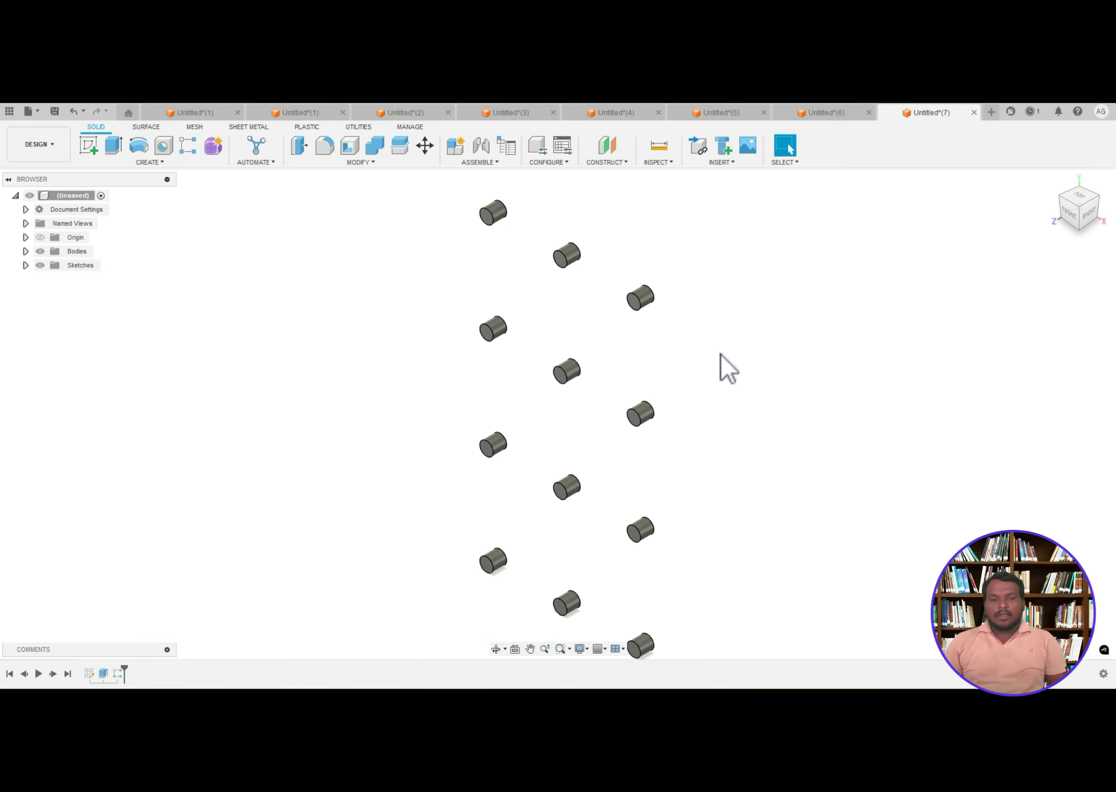
- In a new design, sketch a 10 mm circle on the front (XY) plane, above and left of the origin, and extrude it 10 mm
{"action": "left_click", "coordinate": [991, 112]}
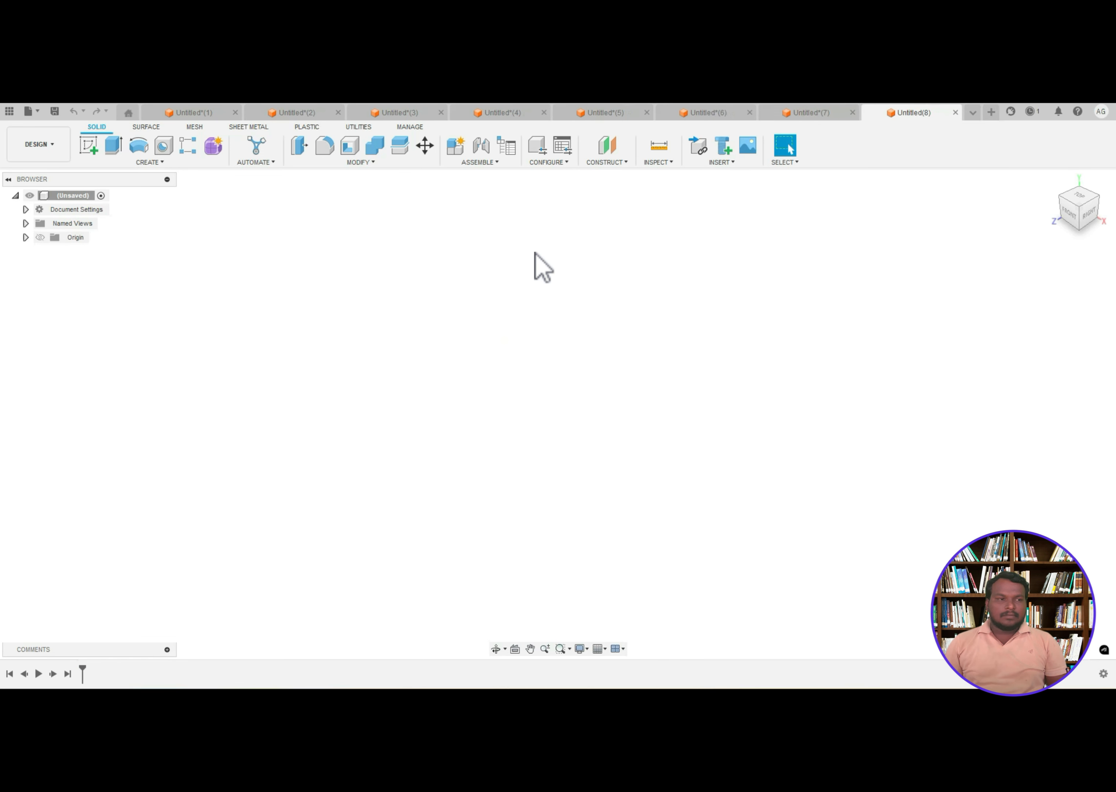
{"action": "left_click", "coordinate": [89, 145]}
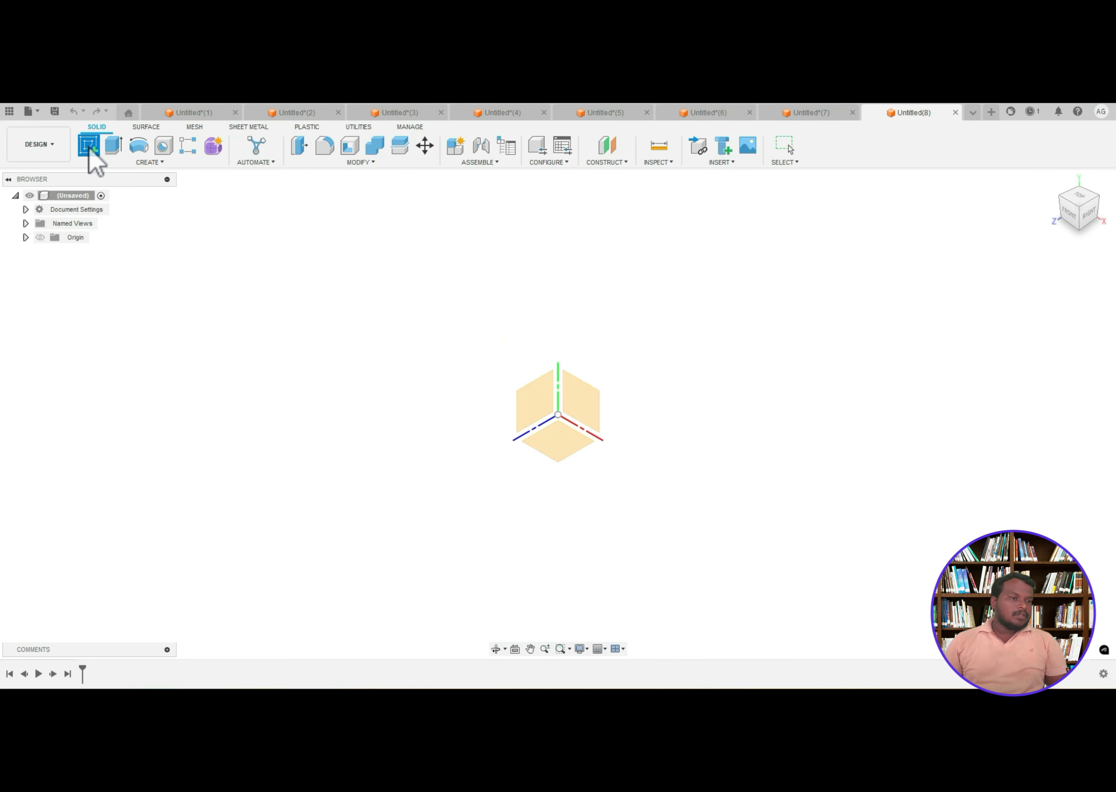
{"action": "left_click", "coordinate": [576, 400]}
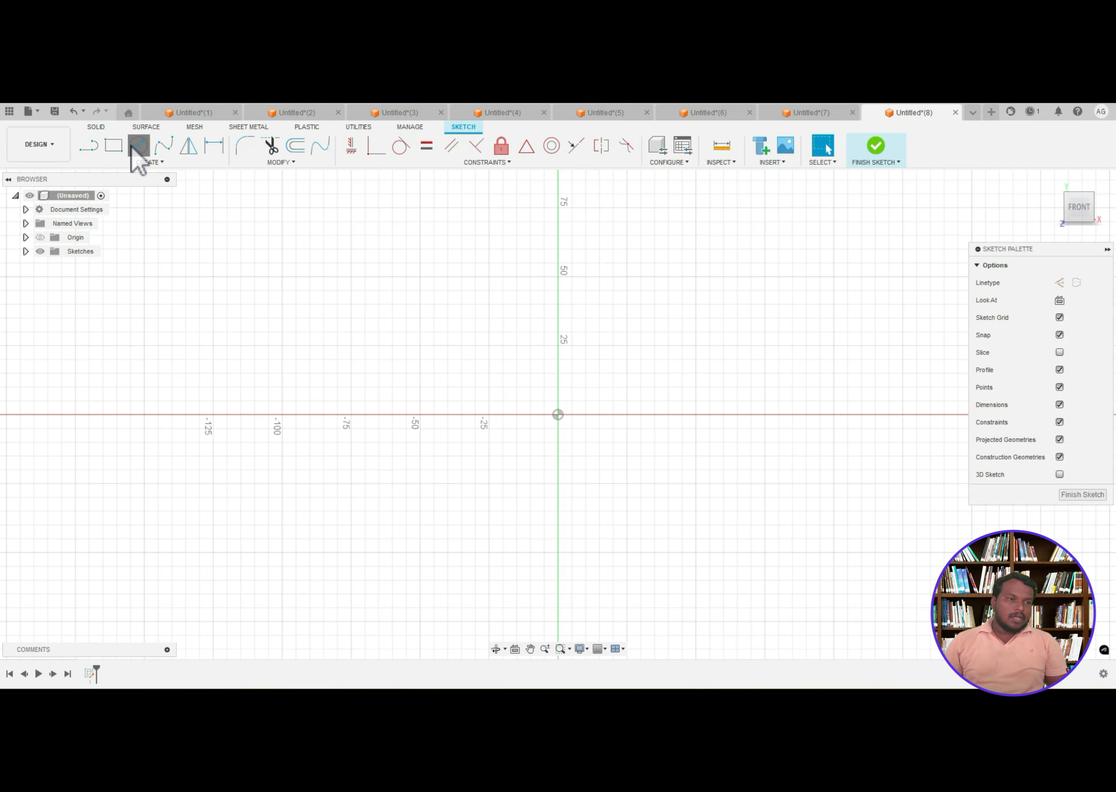
{"action": "left_click", "coordinate": [139, 147]}
{"action": "left_click", "coordinate": [411, 336]}
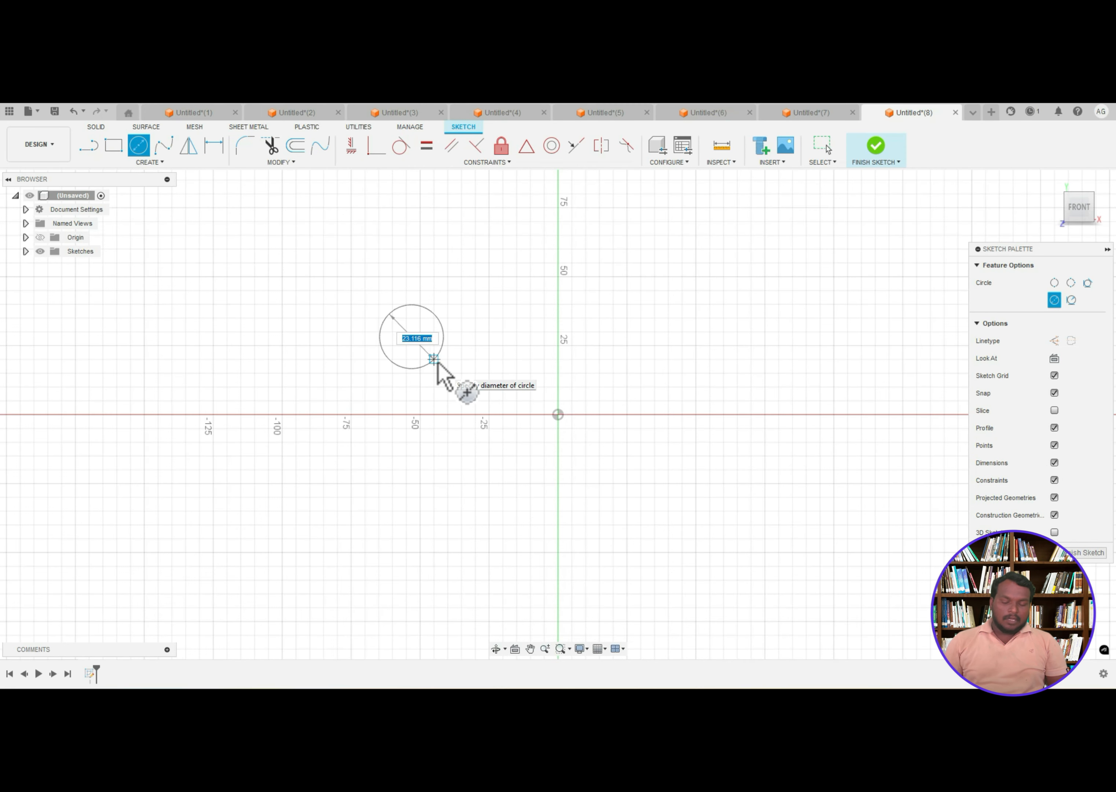
{"action": "type", "text": "10"}
{"action": "key", "text": "Return"}
{"action": "key", "text": "Escape"}
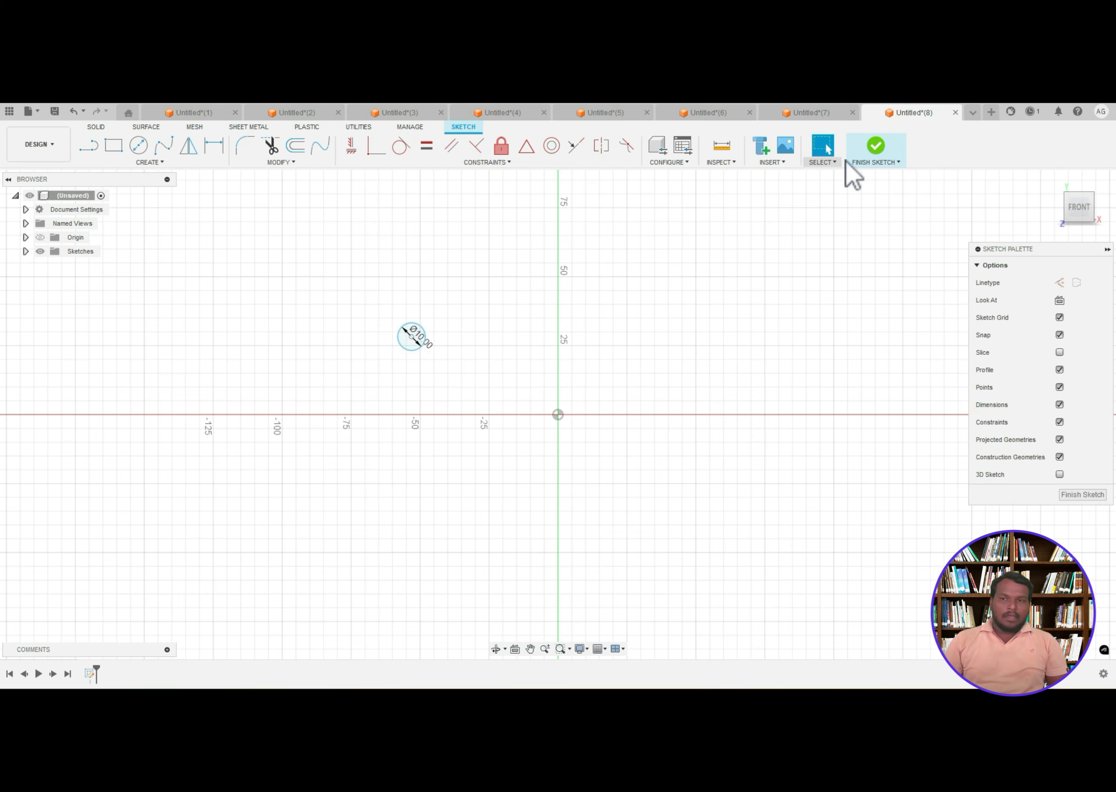
{"action": "left_click", "coordinate": [875, 157]}
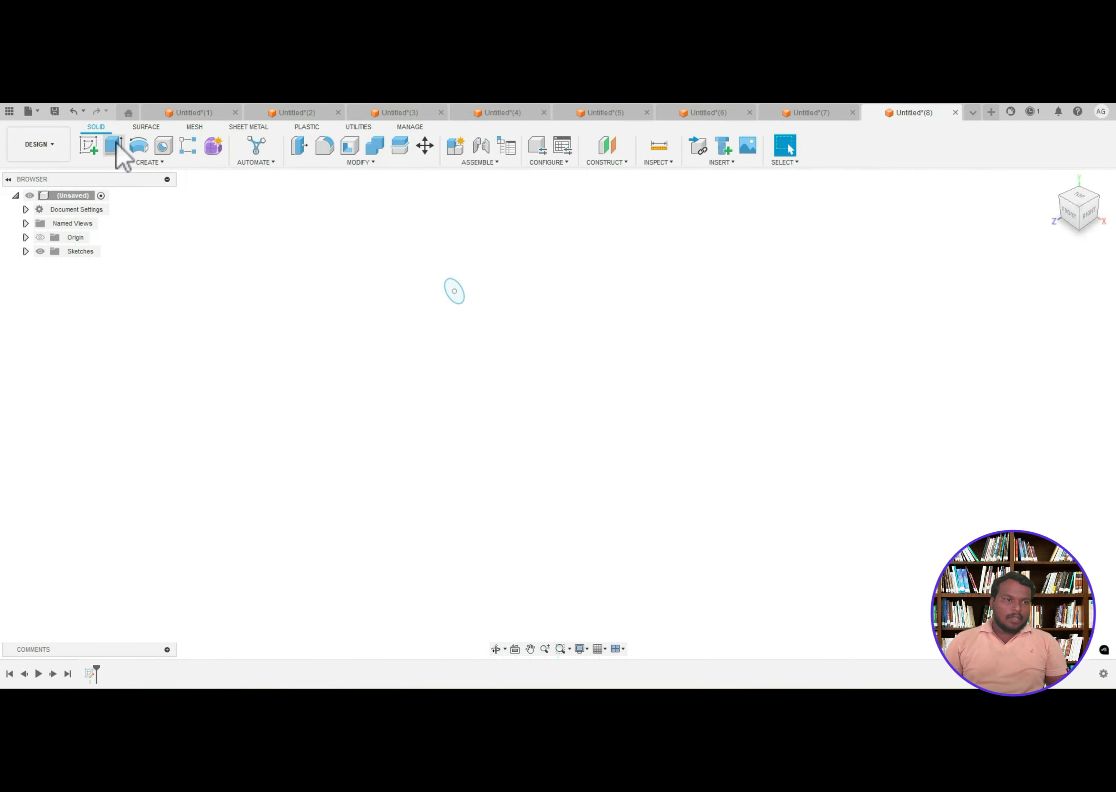
{"action": "key", "text": "e"}
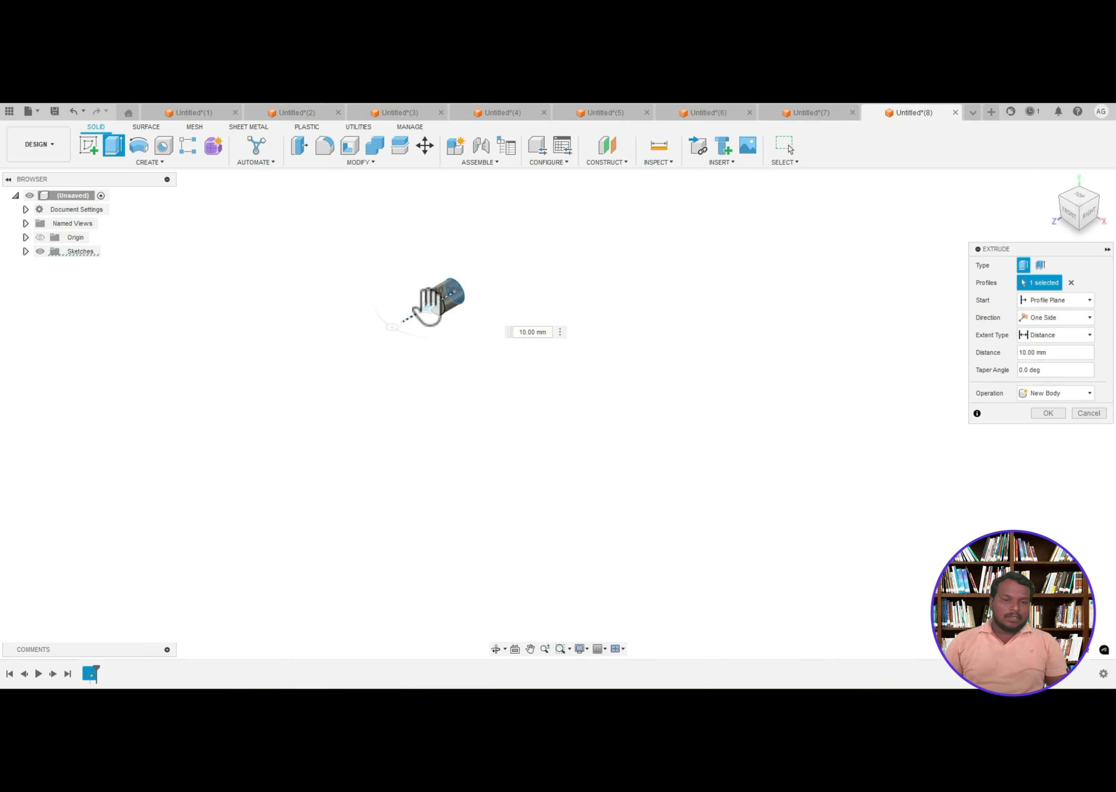
{"action": "key", "text": "Return"}
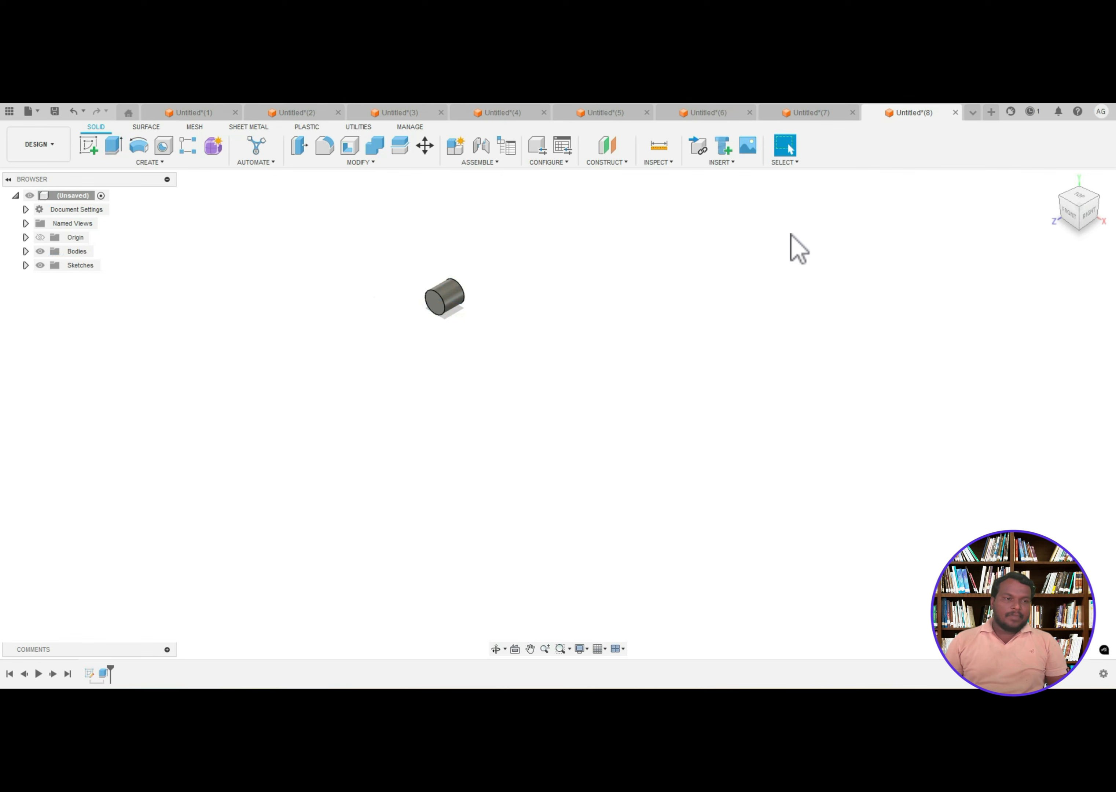
- Start a circular pattern of bodies with the small cylinder as its object, ready for the axis choice
{"action": "left_click", "coordinate": [148, 163]}
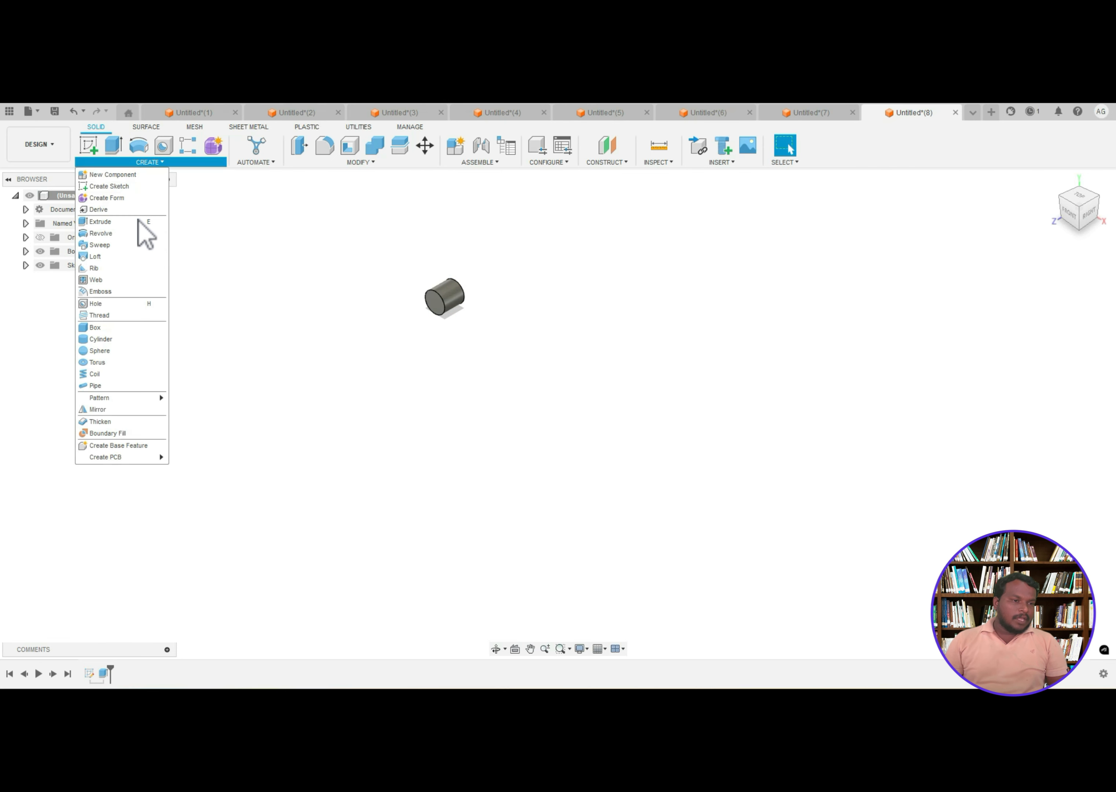
{"action": "mouse_move", "coordinate": [147, 399]}
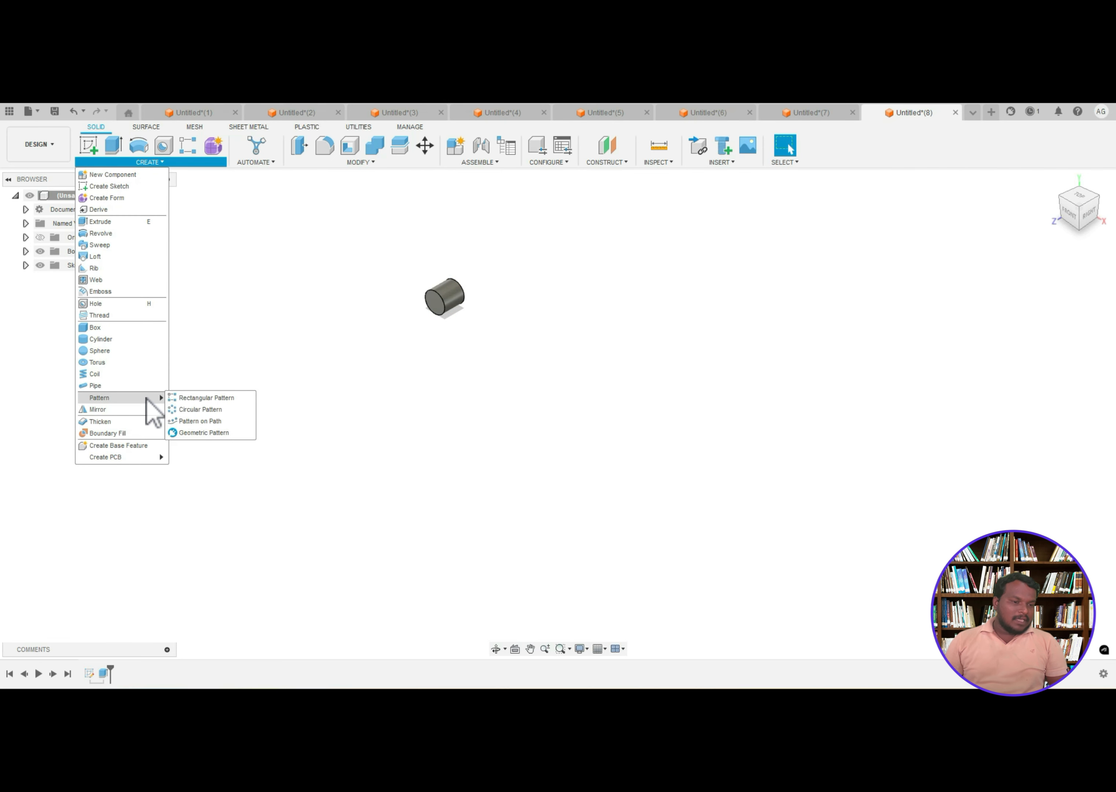
{"action": "left_click", "coordinate": [200, 410]}
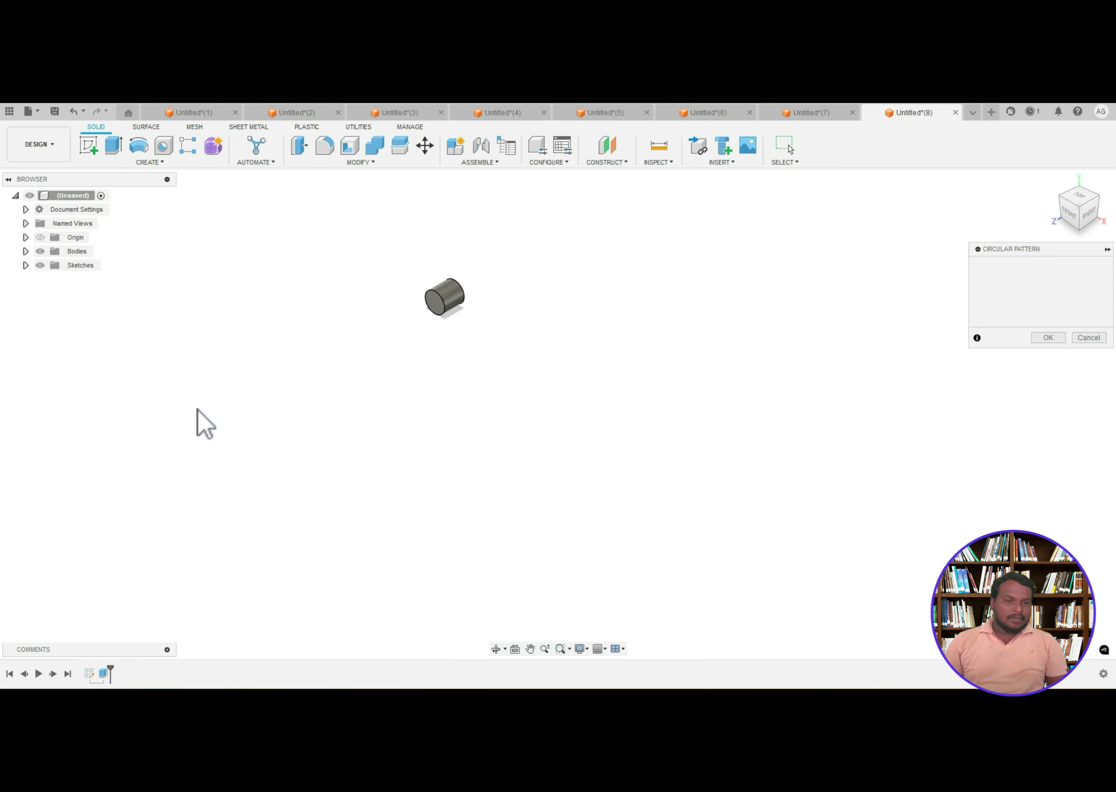
{"action": "left_click", "coordinate": [450, 305]}
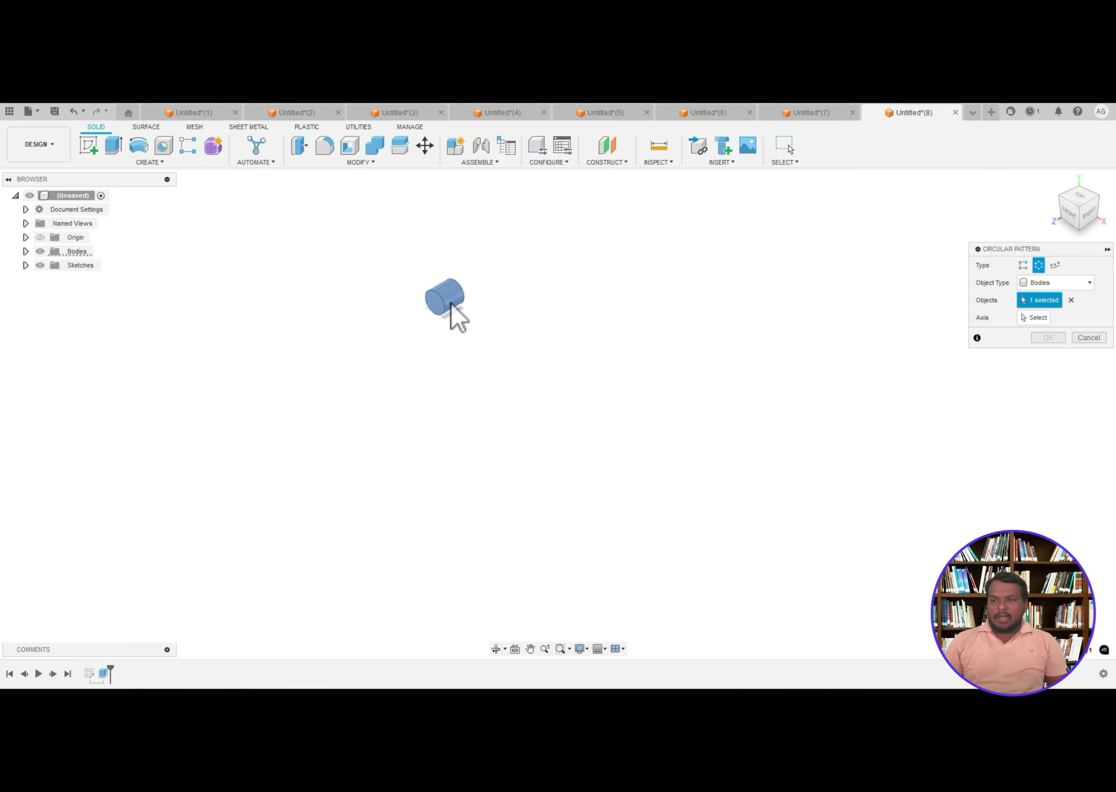
{"action": "left_click", "coordinate": [1035, 317]}
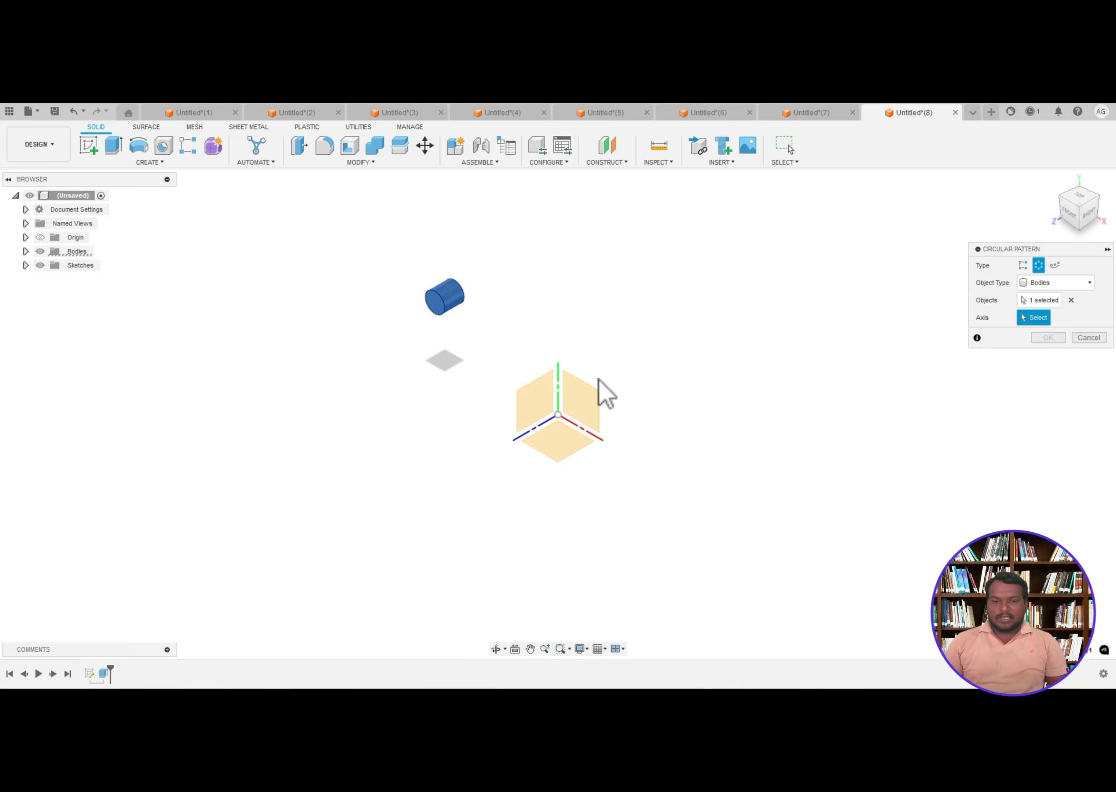
- Try the Z, Y and X origin axes in turn as the circular pattern's axis, clearing each selection
{"action": "left_click", "coordinate": [539, 427]}
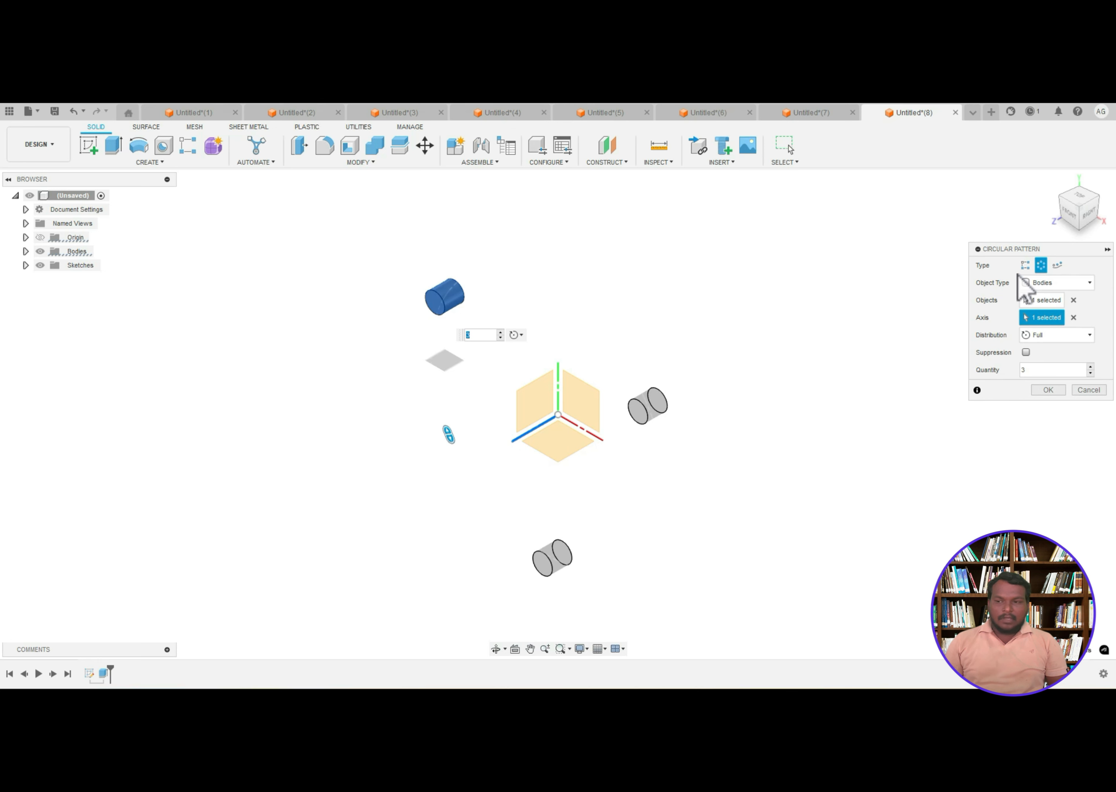
{"action": "left_click", "coordinate": [1074, 317]}
{"action": "left_click", "coordinate": [559, 386]}
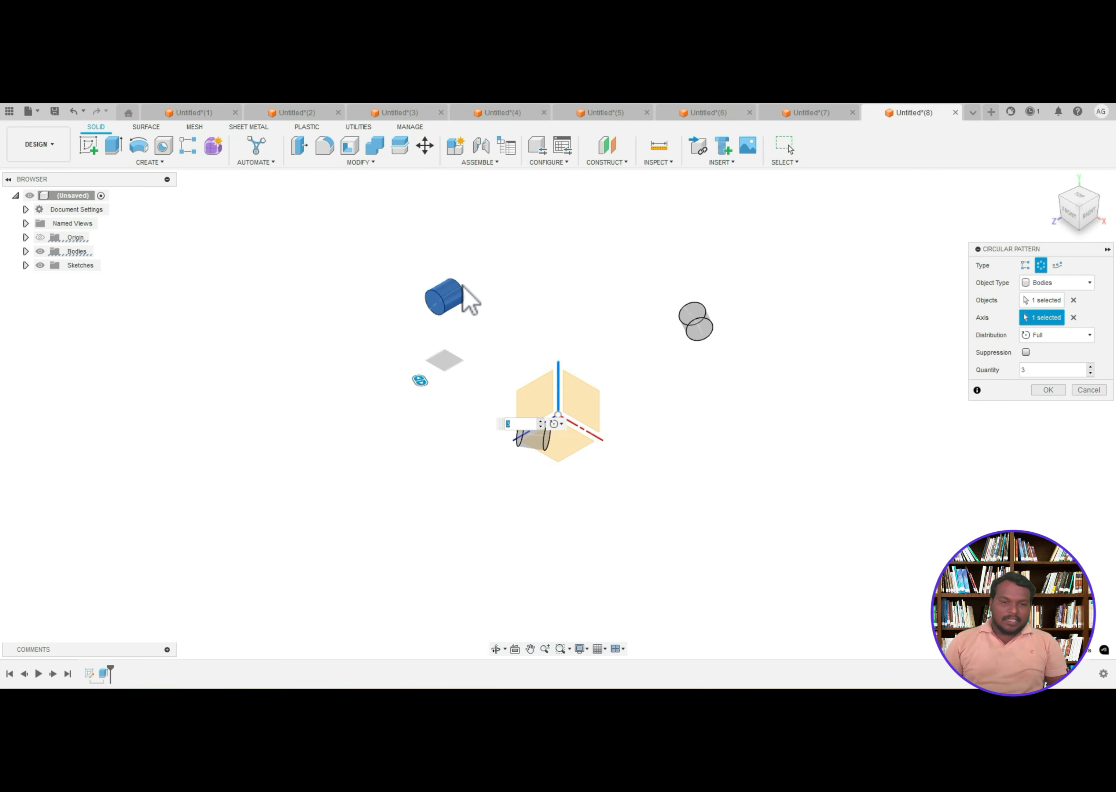
{"action": "left_click", "coordinate": [1073, 317]}
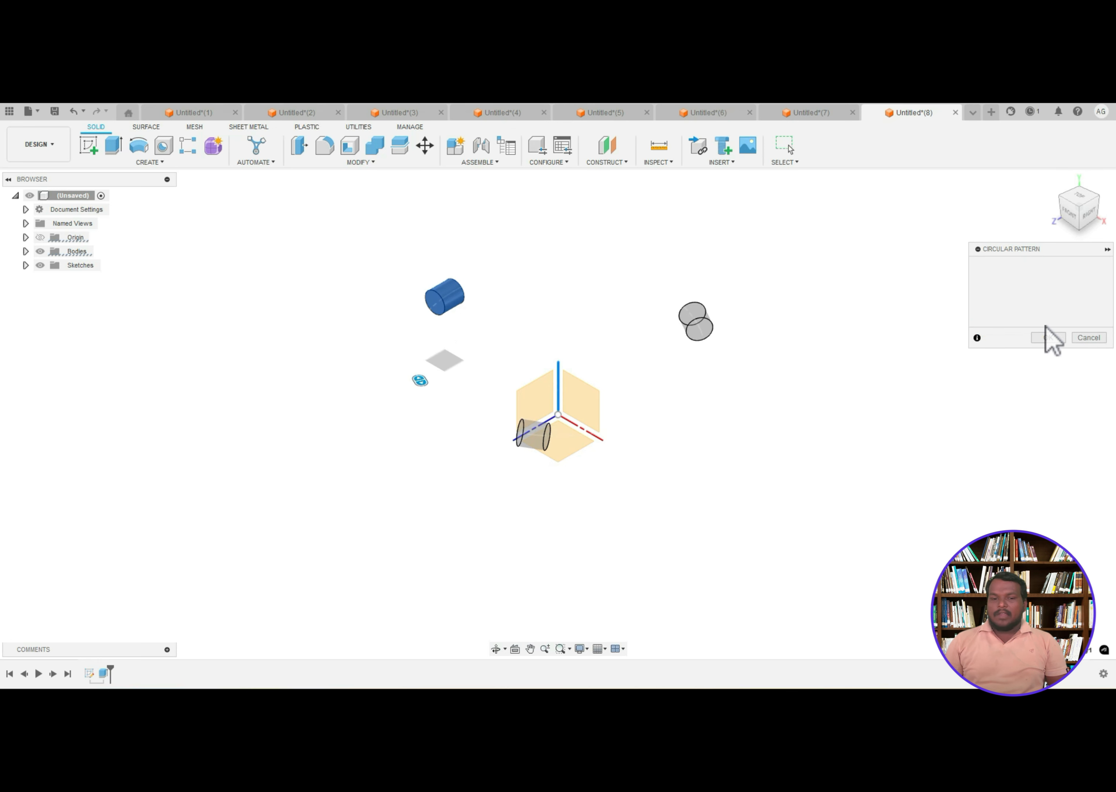
{"action": "left_click", "coordinate": [581, 429]}
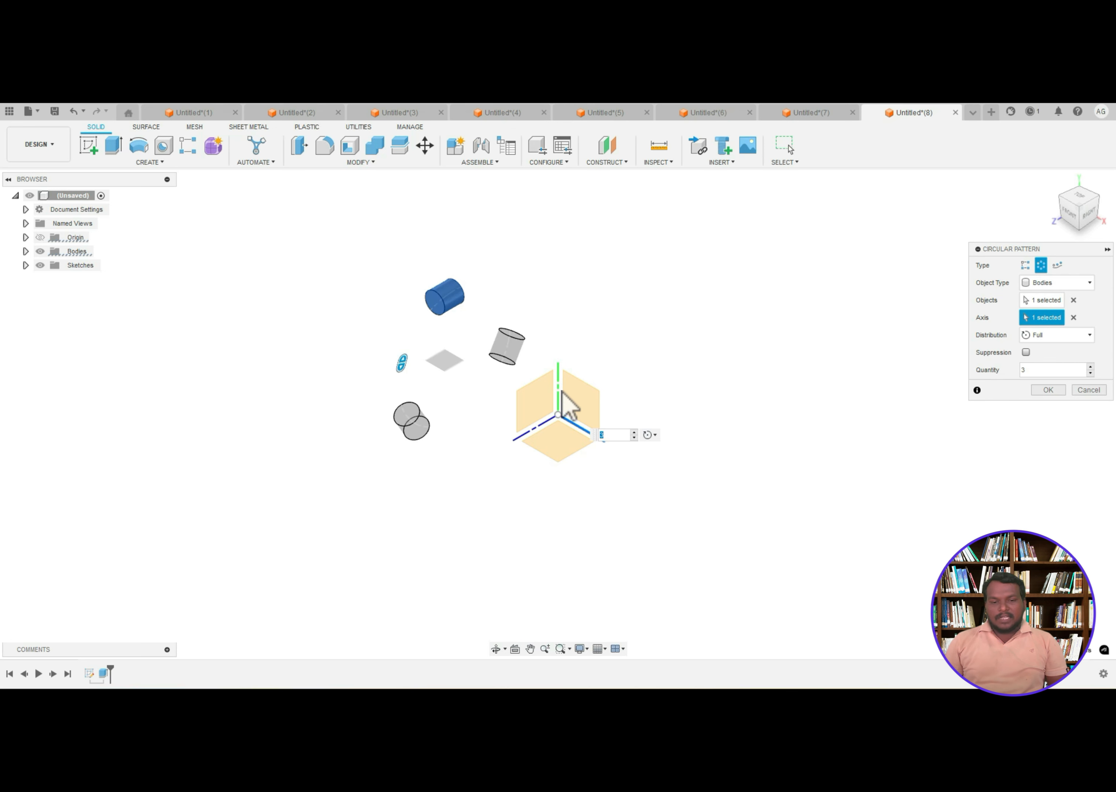
{"action": "left_click", "coordinate": [1074, 317]}
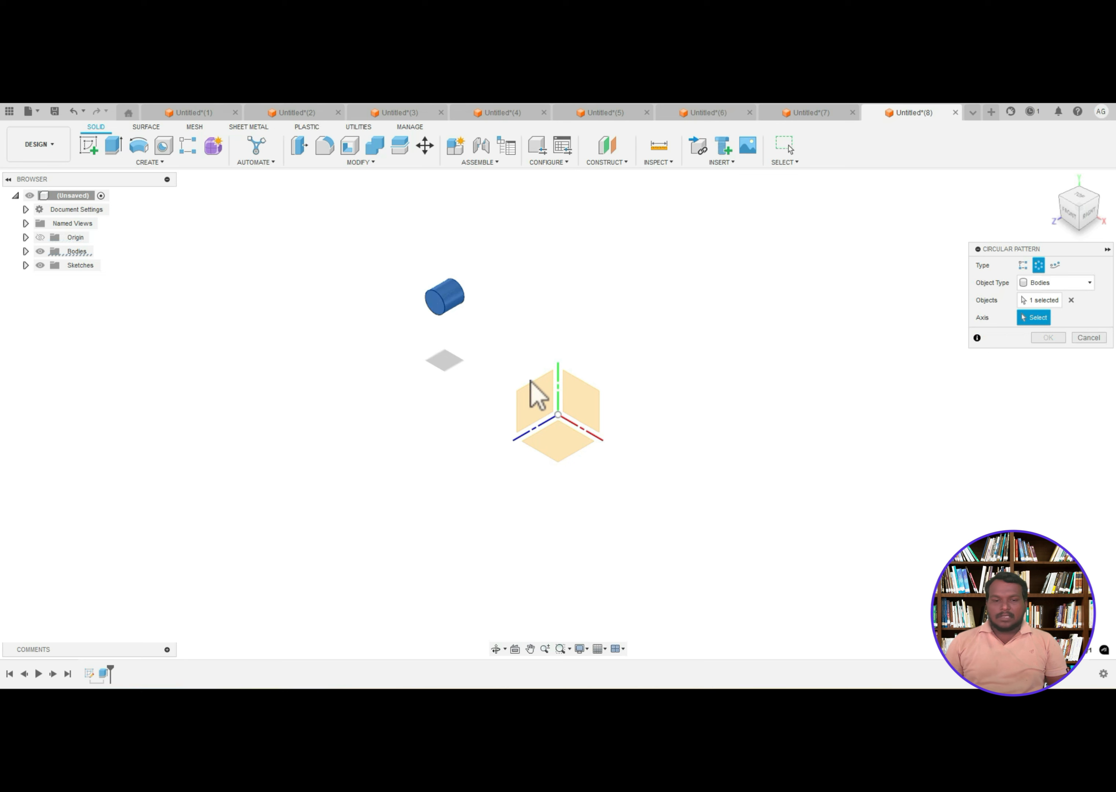
- Complete the circular pattern around the Z axis with a quantity of 4, and edit the finished pattern's quantity to 10
{"action": "left_click", "coordinate": [540, 424]}
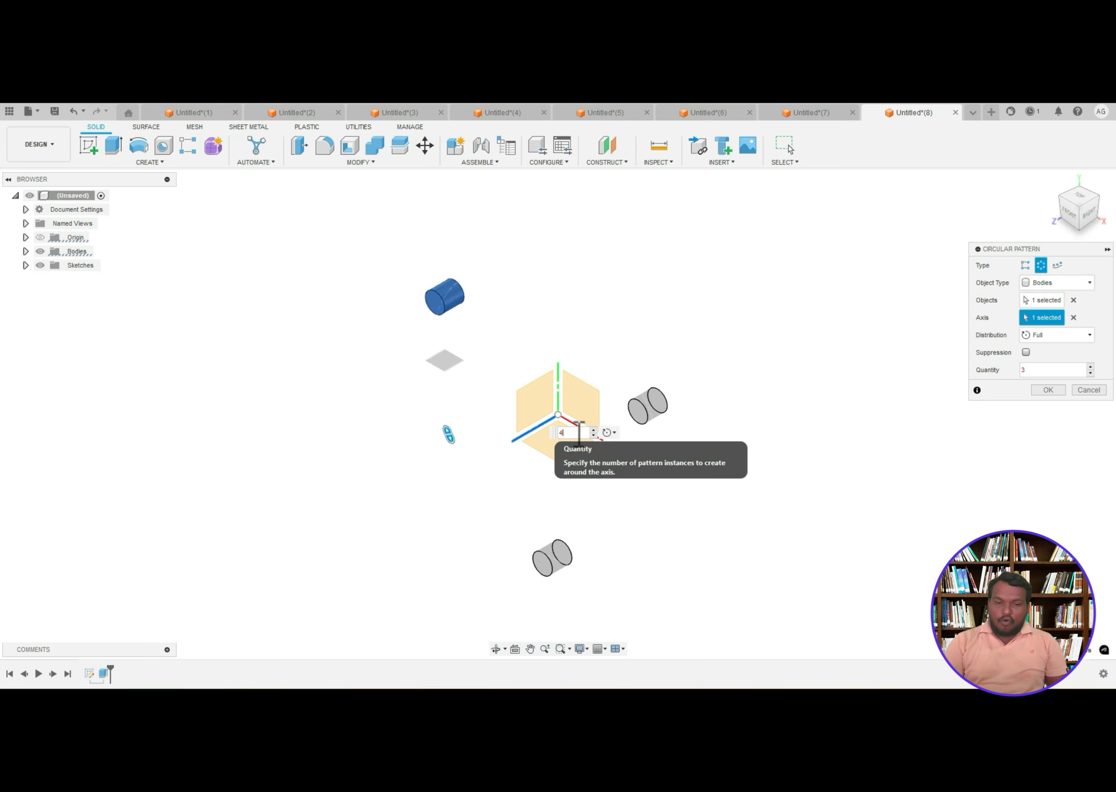
{"action": "key", "text": "Return"}
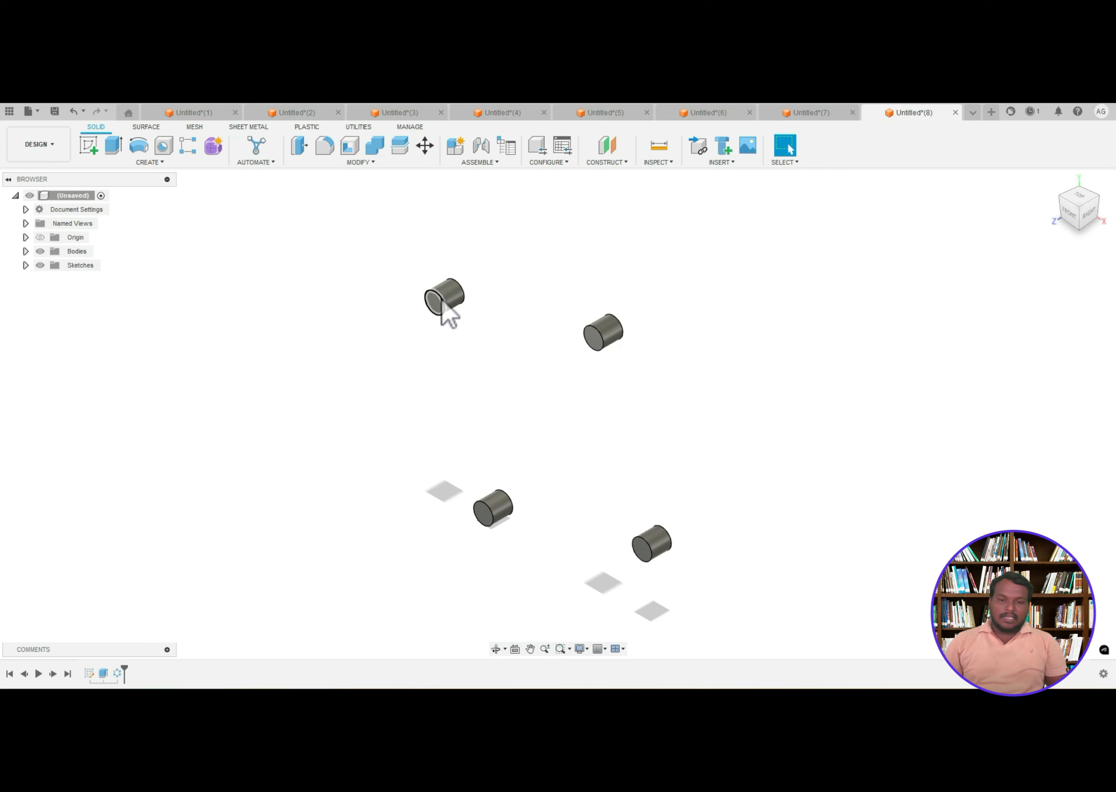
{"action": "right_click", "coordinate": [120, 675]}
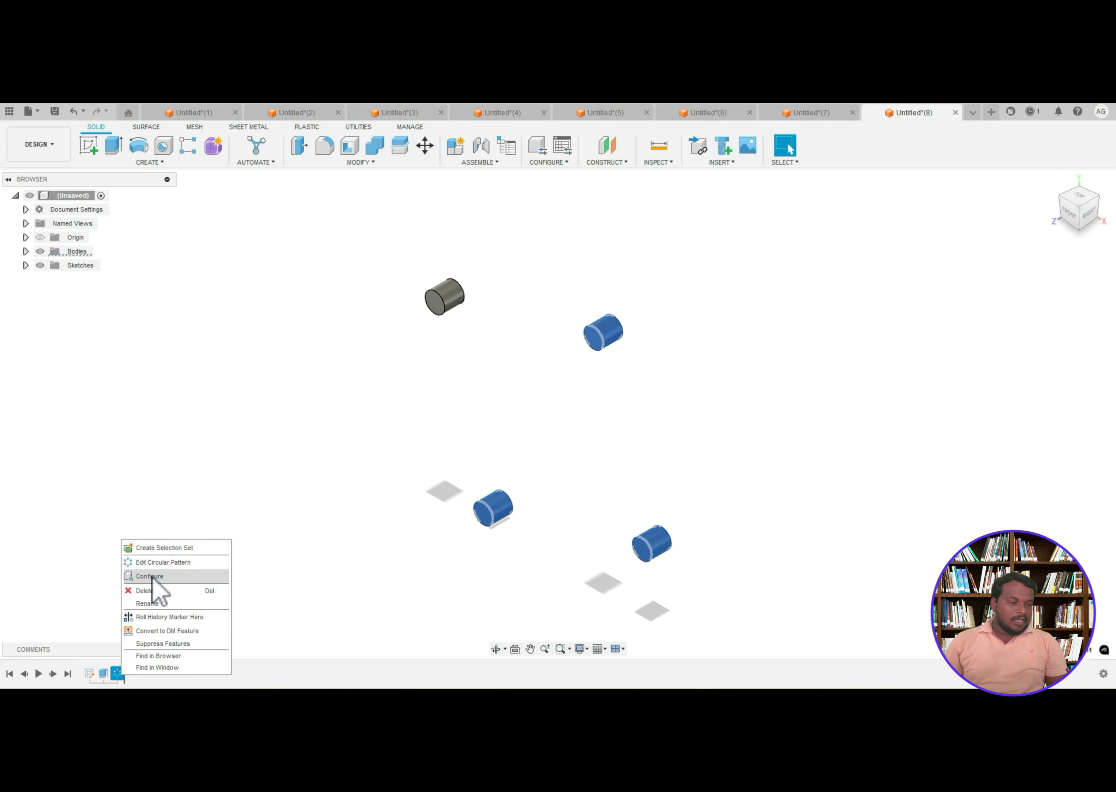
{"action": "left_click", "coordinate": [167, 562]}
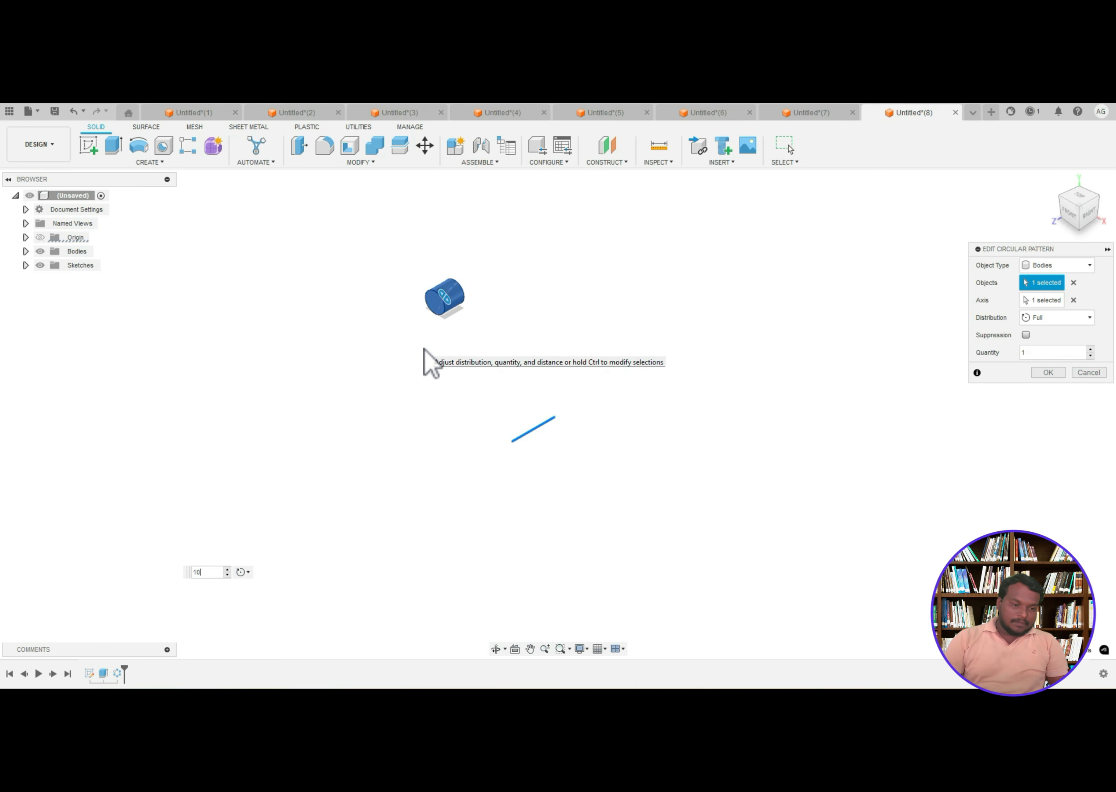
{"action": "type", "text": "0"}
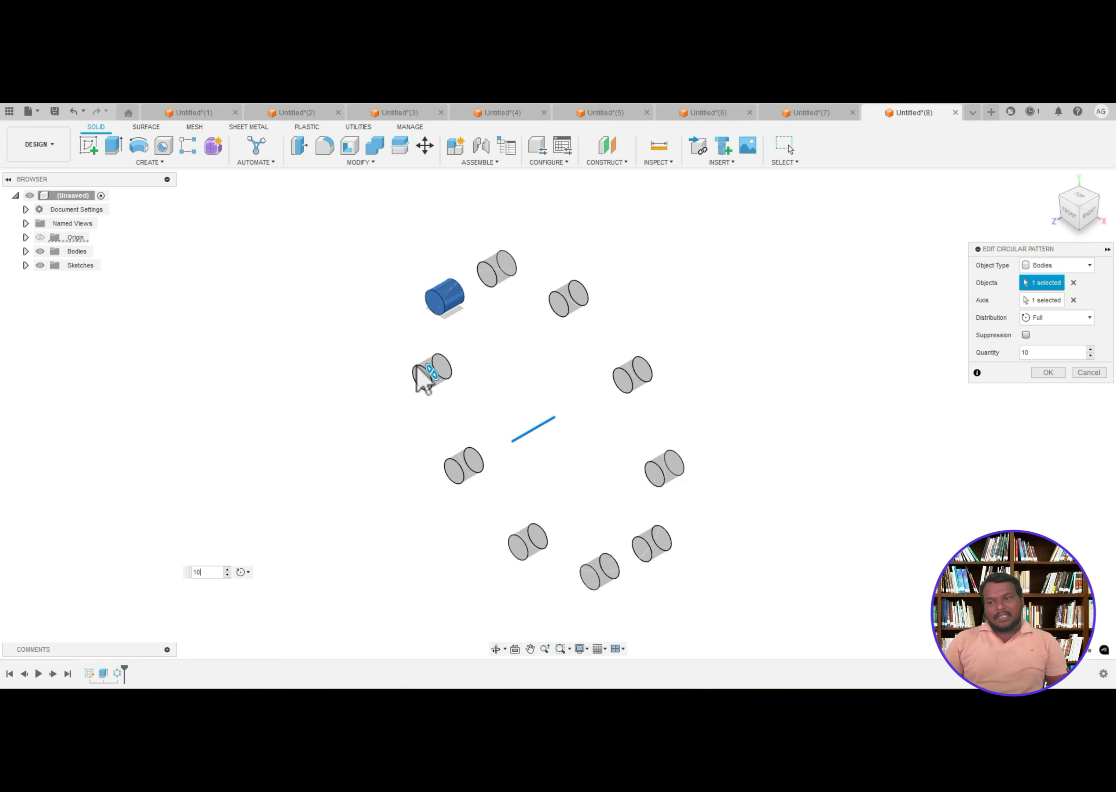
{"action": "left_click", "coordinate": [1050, 373]}
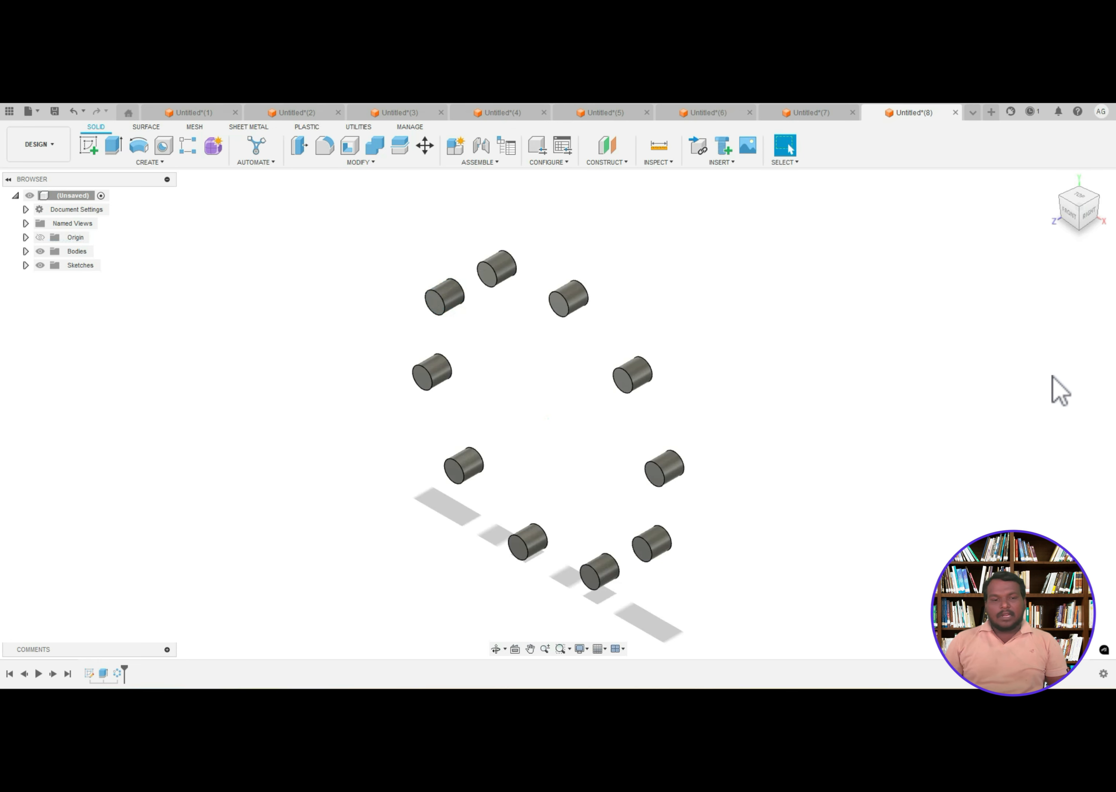
- In another new design, sketch a freehand circle on the front (XY) plane, about 50 mm above and well left of the origin
{"action": "left_click", "coordinate": [991, 113]}
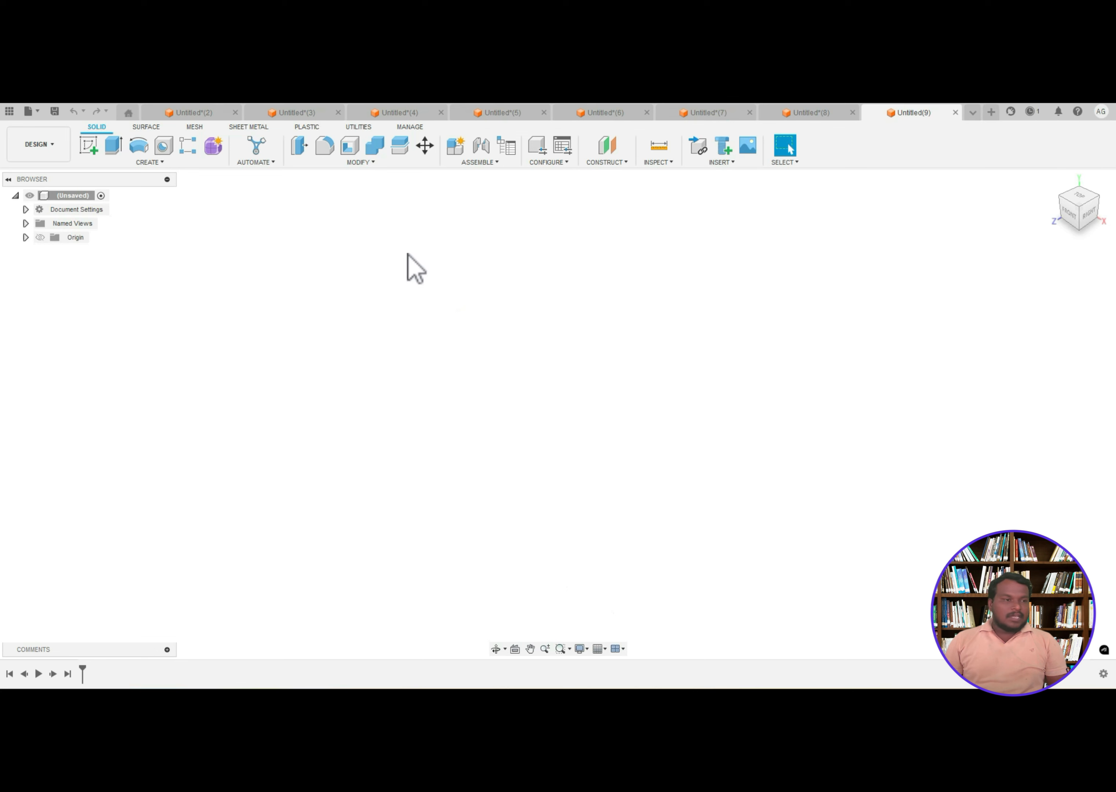
{"action": "left_click", "coordinate": [129, 162]}
{"action": "mouse_move", "coordinate": [143, 399]}
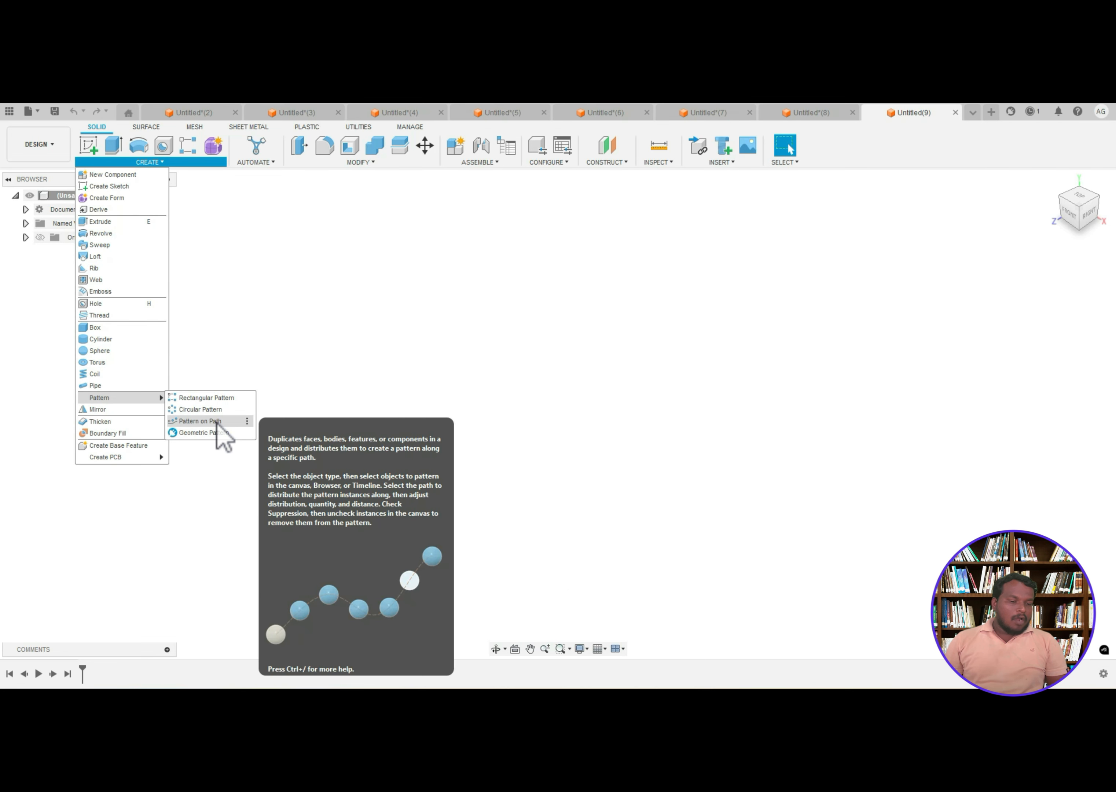
{"action": "left_click", "coordinate": [89, 145]}
{"action": "left_click", "coordinate": [571, 415]}
{"action": "left_click", "coordinate": [139, 146]}
{"action": "left_click", "coordinate": [323, 276]}
{"action": "left_click", "coordinate": [338, 291]}
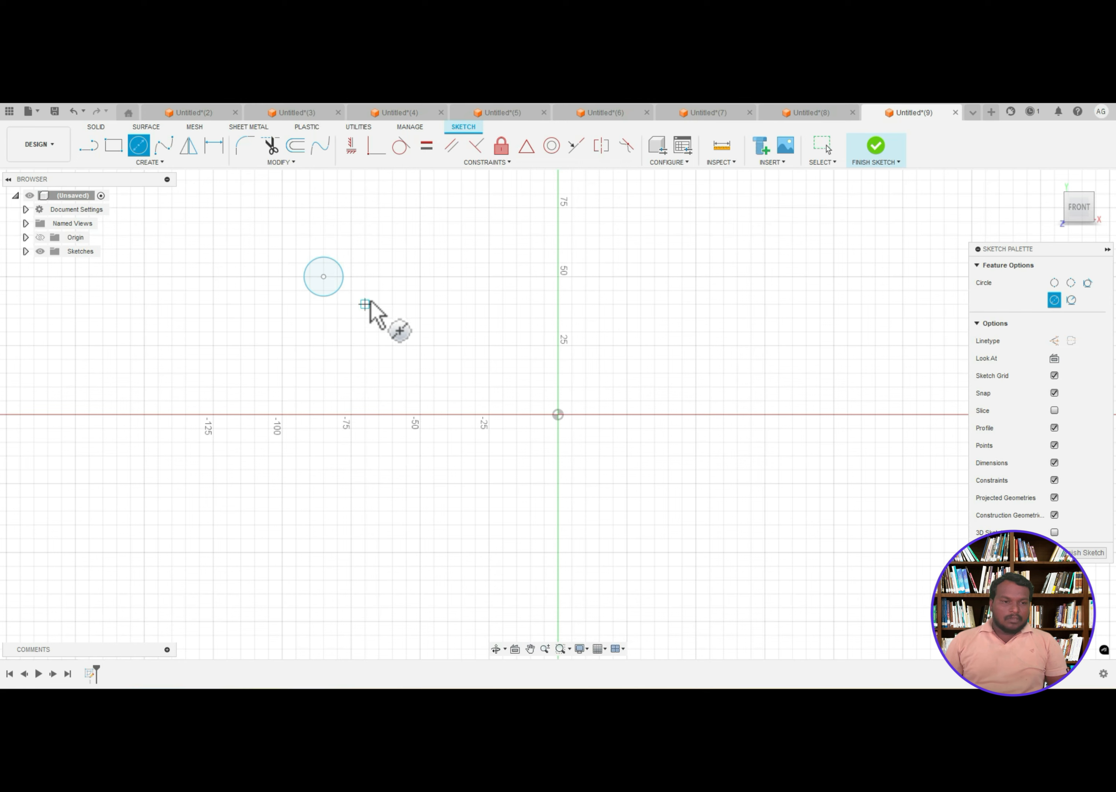
{"action": "key", "text": "Escape"}
{"action": "left_click", "coordinate": [863, 164]}
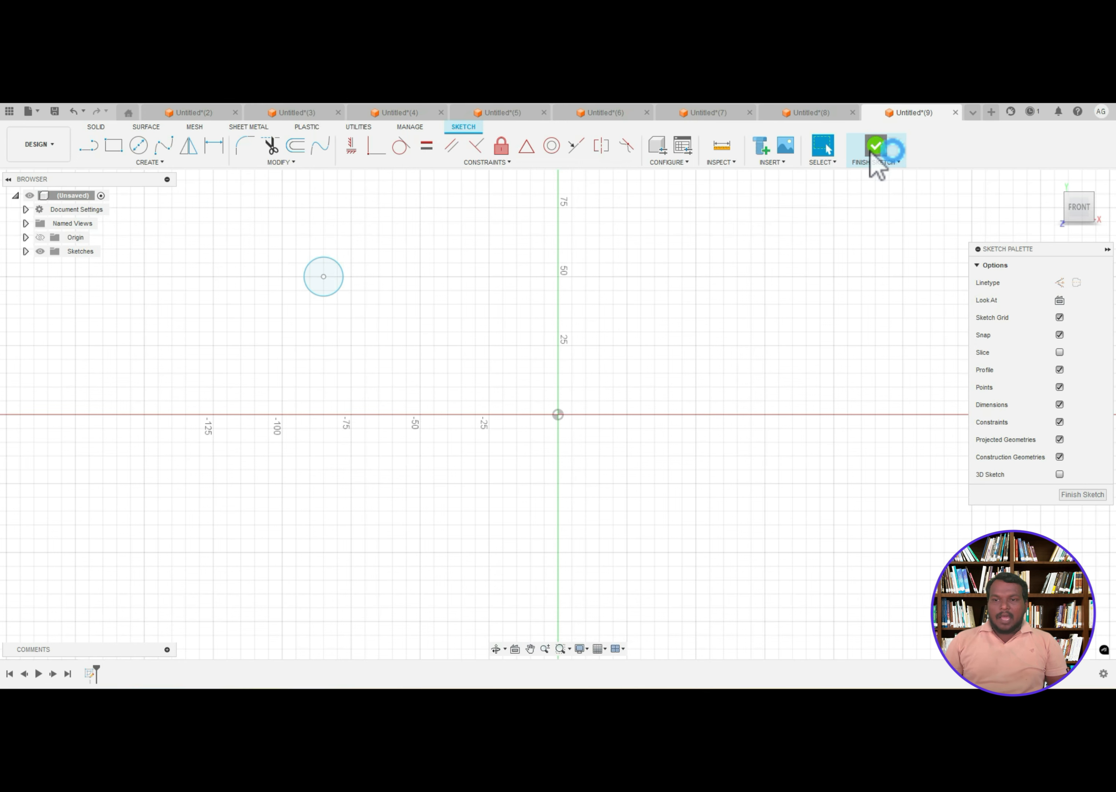
- Extrude the circle 15 mm to one side as a new body
{"action": "left_click", "coordinate": [114, 145]}
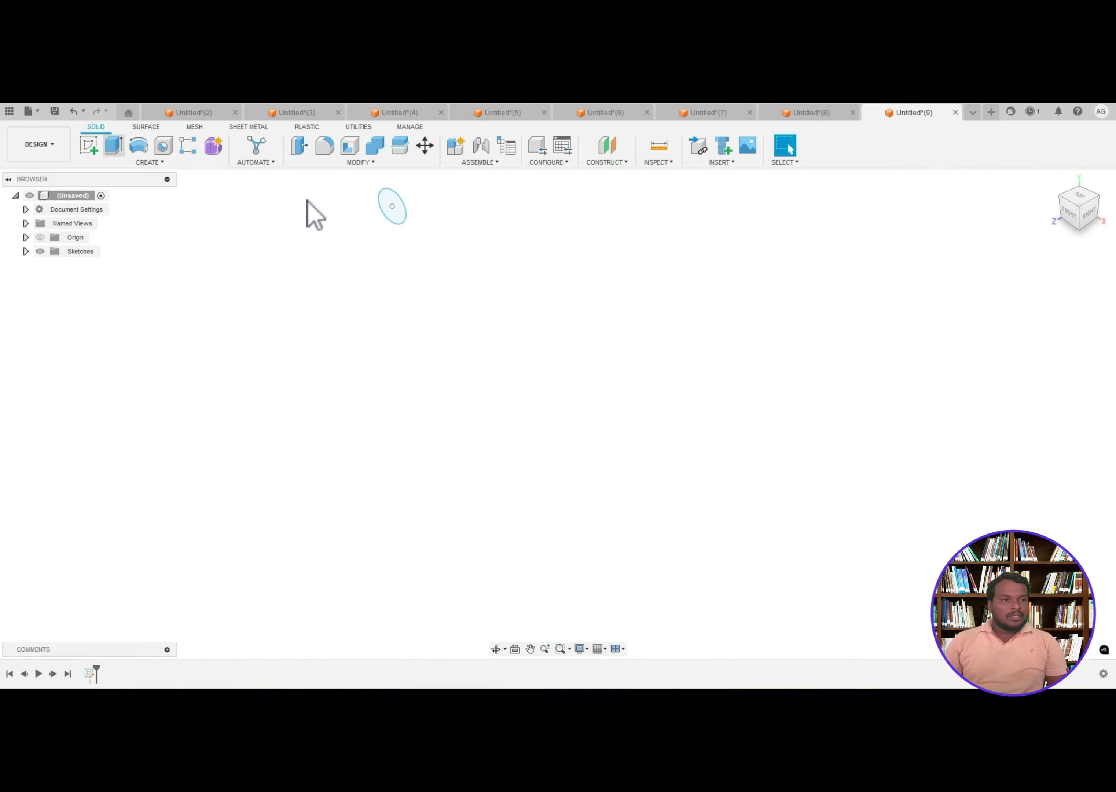
{"action": "left_click_drag", "start_coordinate": [376, 221], "coordinate": [359, 227]}
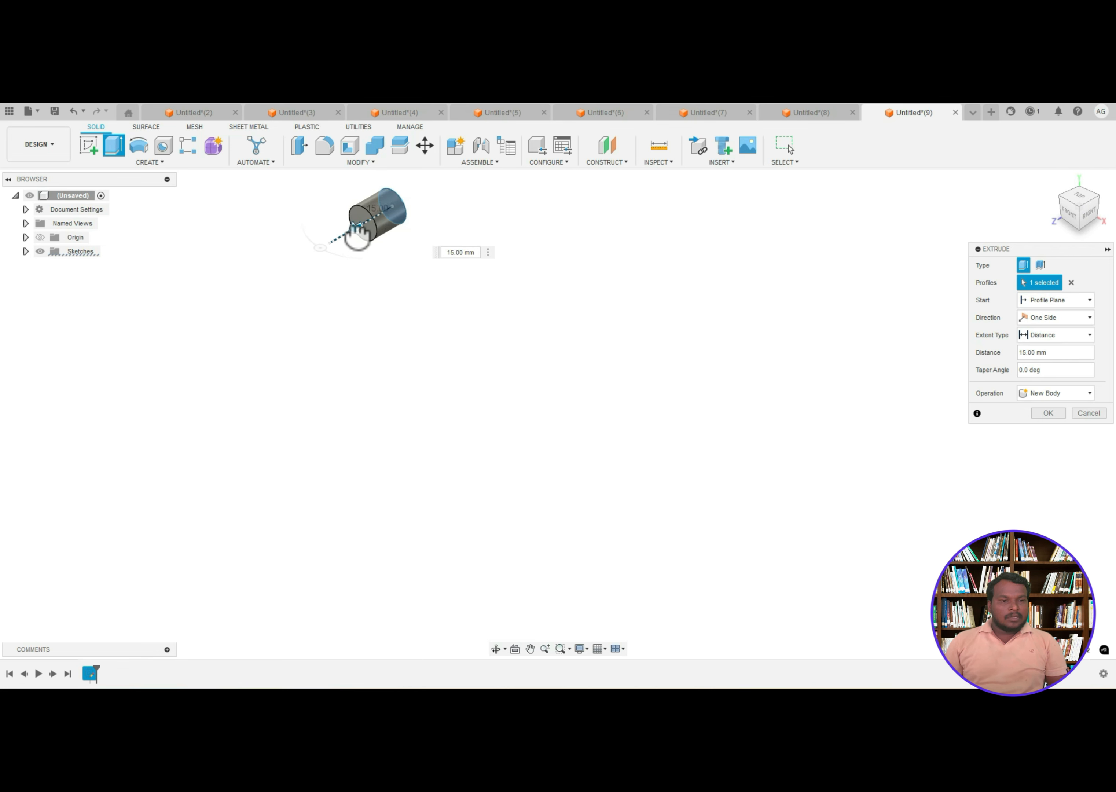
{"action": "key", "text": "Return"}
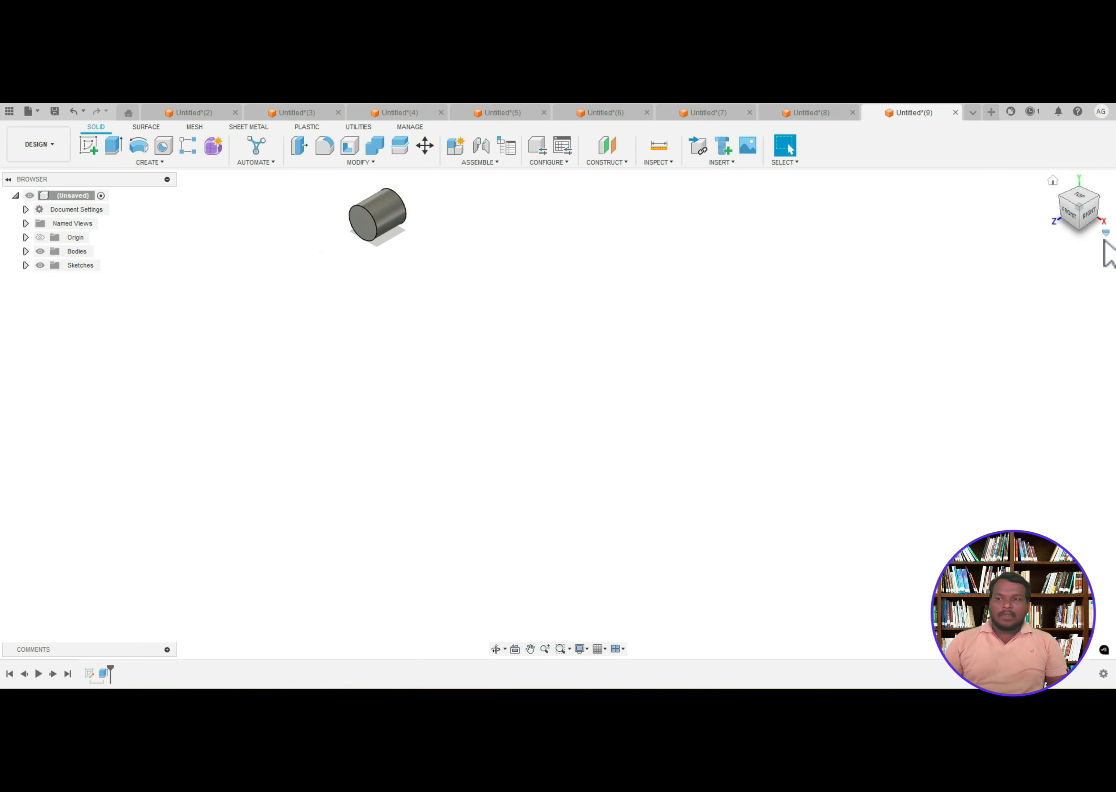
- Start a new sketch on the front (XY) origin plane
{"action": "left_click", "coordinate": [1052, 181]}
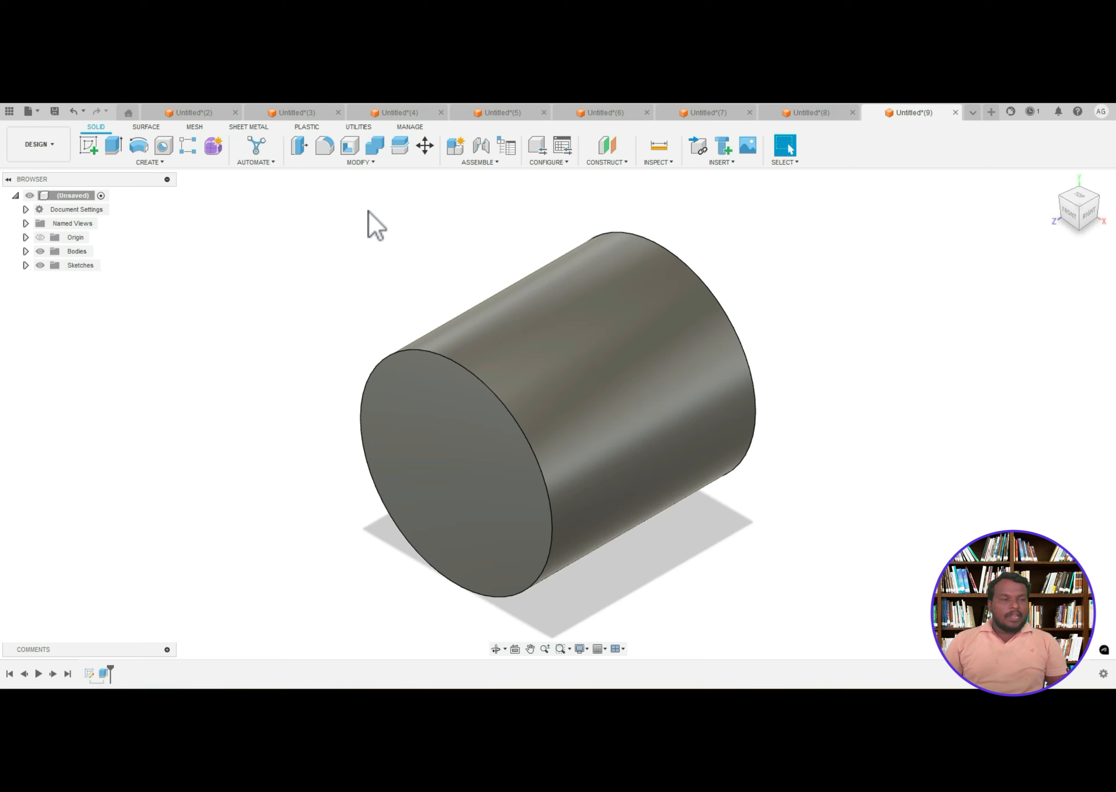
{"action": "left_click", "coordinate": [90, 147]}
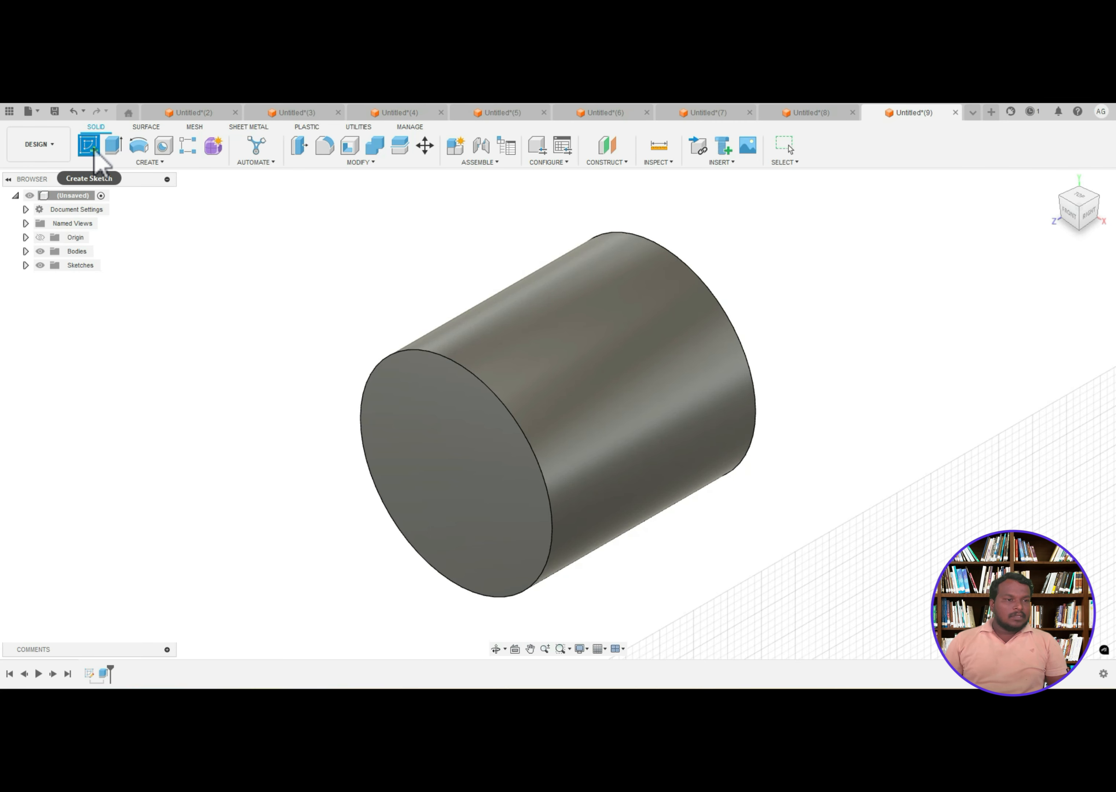
{"action": "scroll", "coordinate": [435, 364], "scroll_direction": "down", "scroll_amount": 3}
{"action": "scroll", "coordinate": [435, 363], "scroll_direction": "down", "scroll_amount": 10}
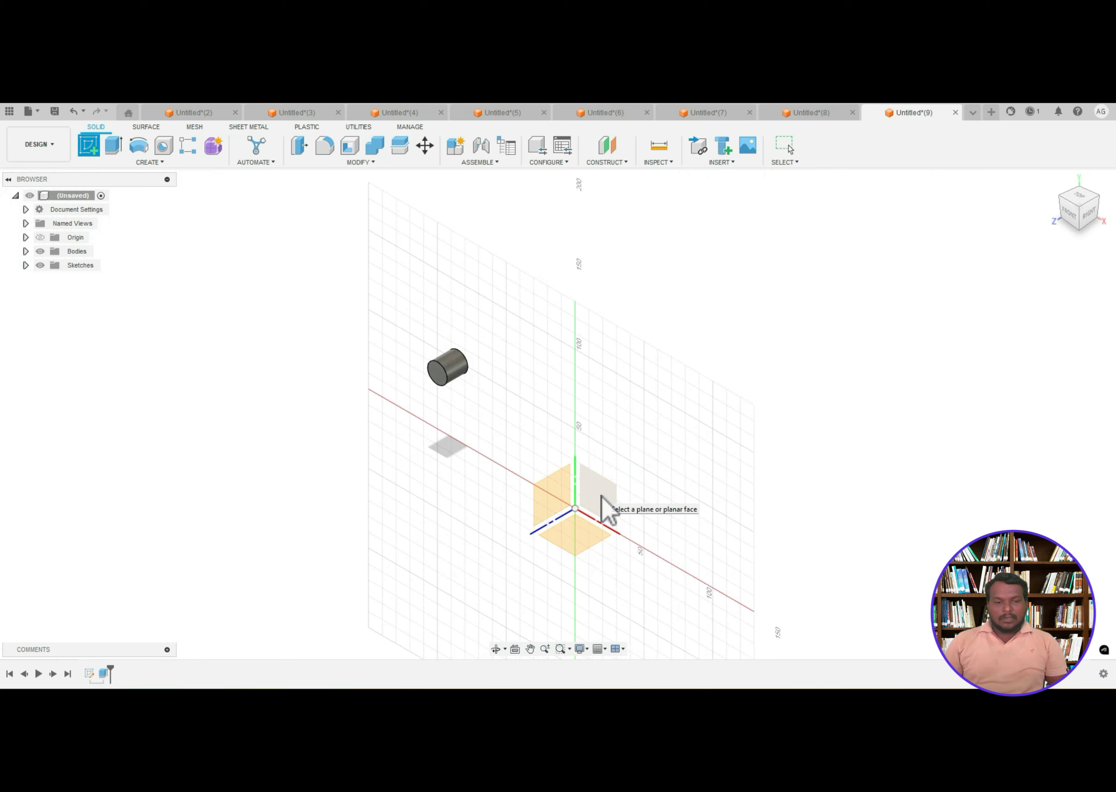
{"action": "left_click", "coordinate": [603, 497]}
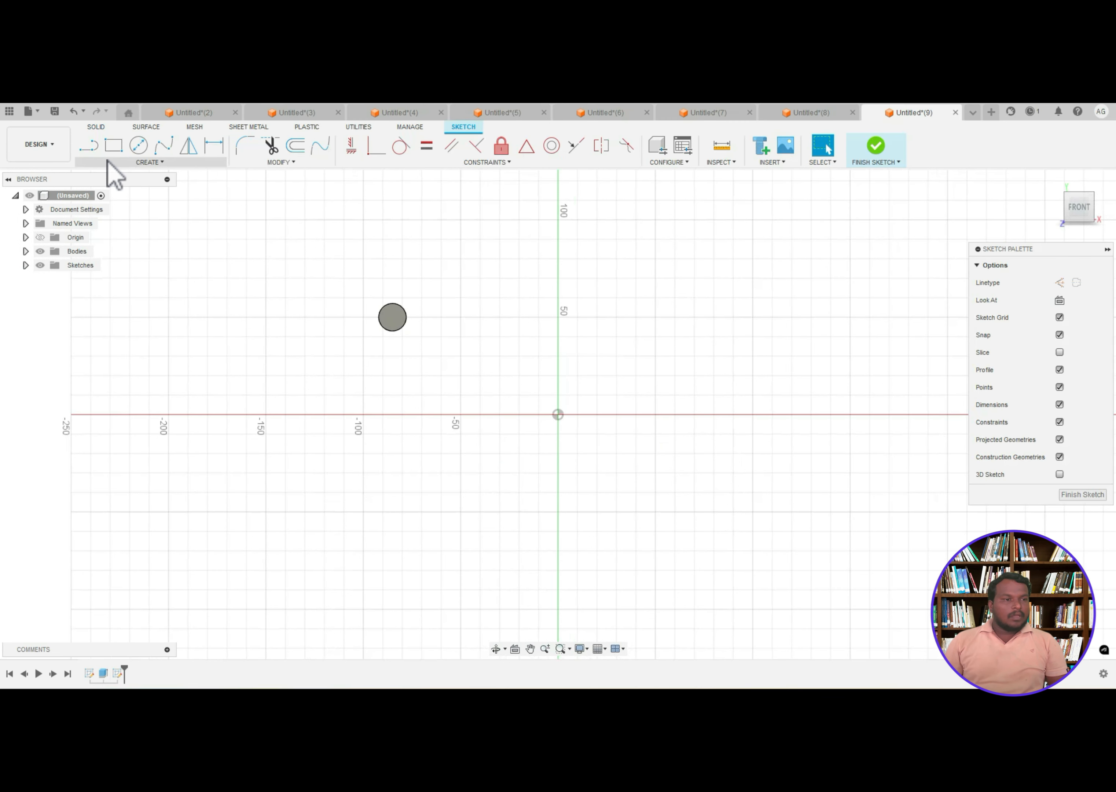
{"action": "left_click", "coordinate": [96, 147]}
{"action": "left_click", "coordinate": [312, 456]}
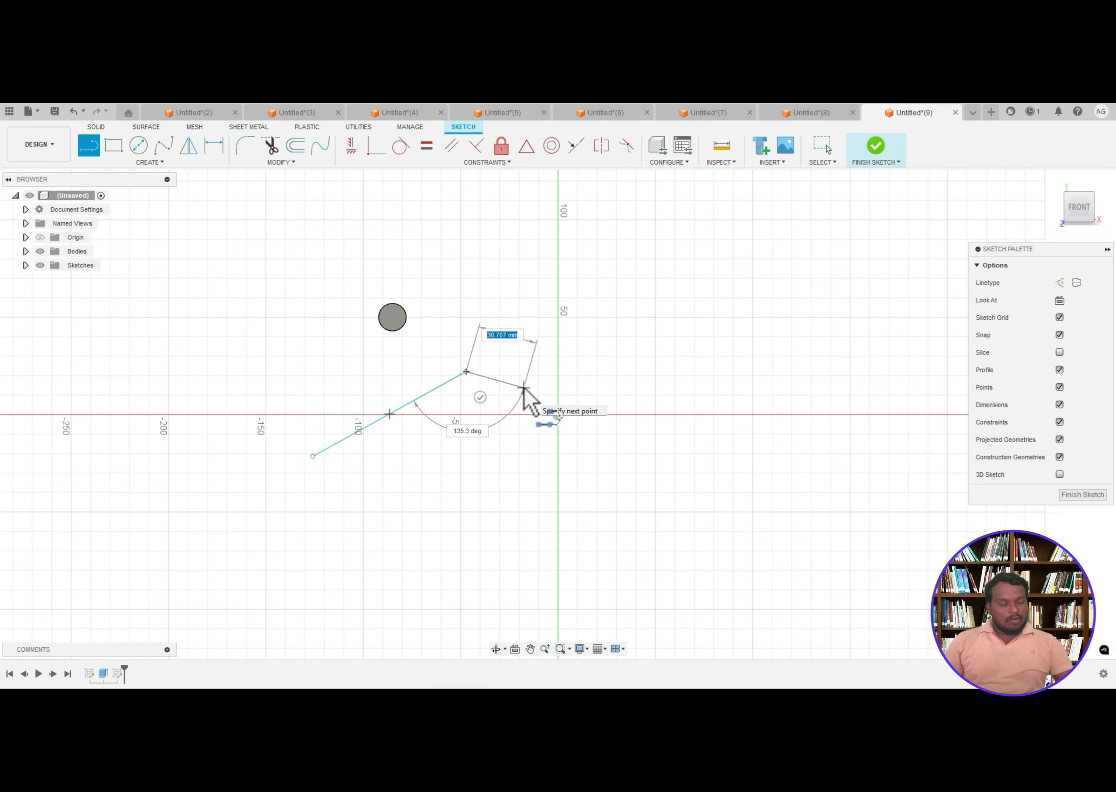
{"action": "key", "text": "Escape"}
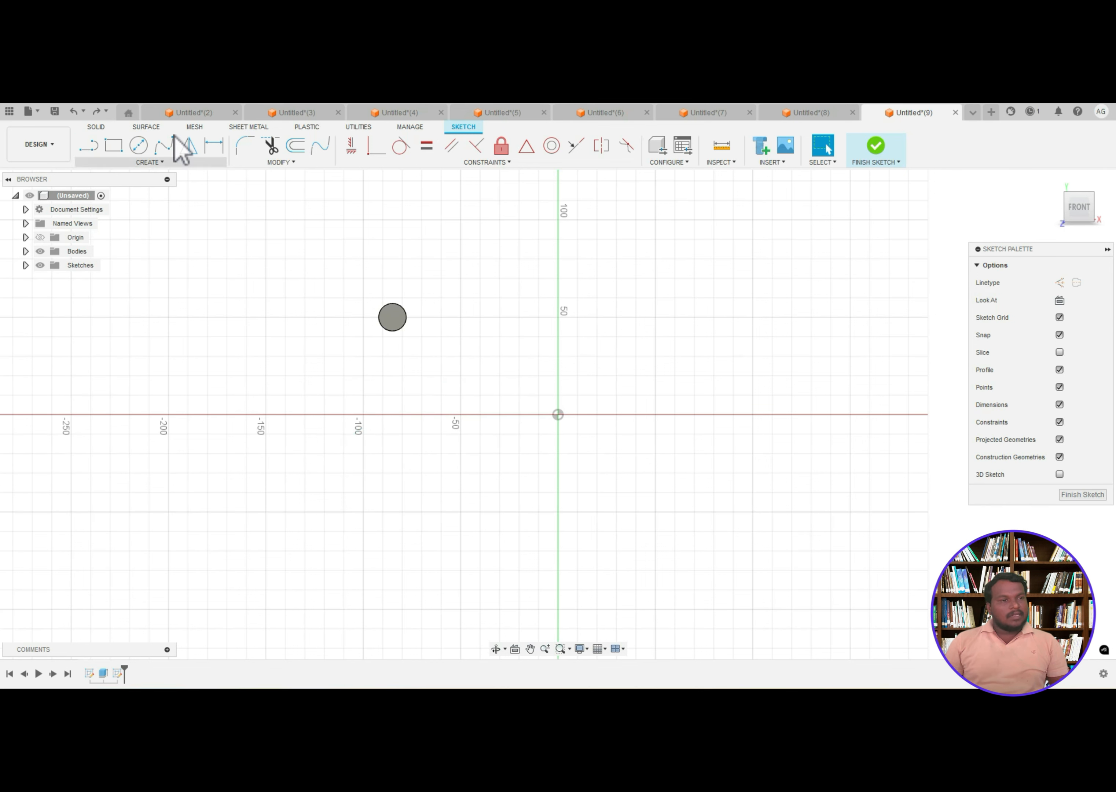
- Sketch a wavy five-point fit spline from about (-145, -40) mm to about (165, 48) mm relative to the origin, and finish the sketch
{"action": "left_click", "coordinate": [164, 146]}
{"action": "left_click", "coordinate": [273, 494]}
{"action": "left_click", "coordinate": [471, 471]}
{"action": "left_click", "coordinate": [619, 346]}
{"action": "left_click", "coordinate": [762, 345]}
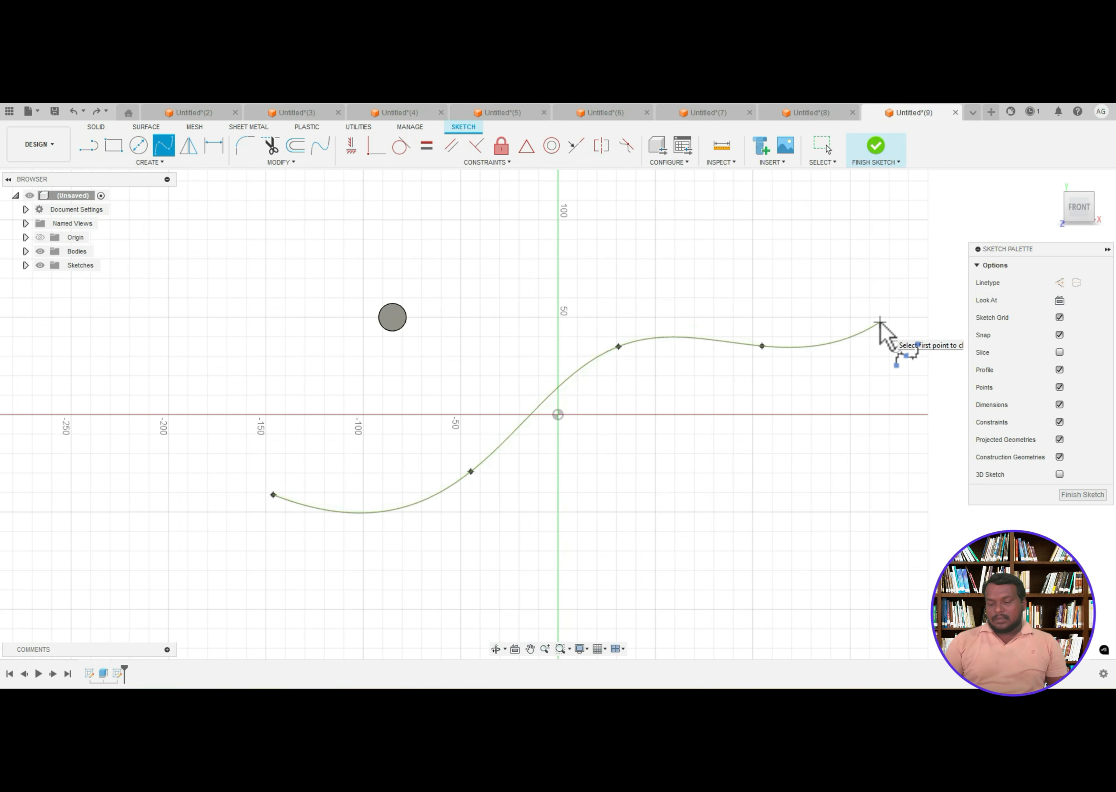
{"action": "double_click", "coordinate": [879, 322]}
{"action": "left_click", "coordinate": [888, 148]}
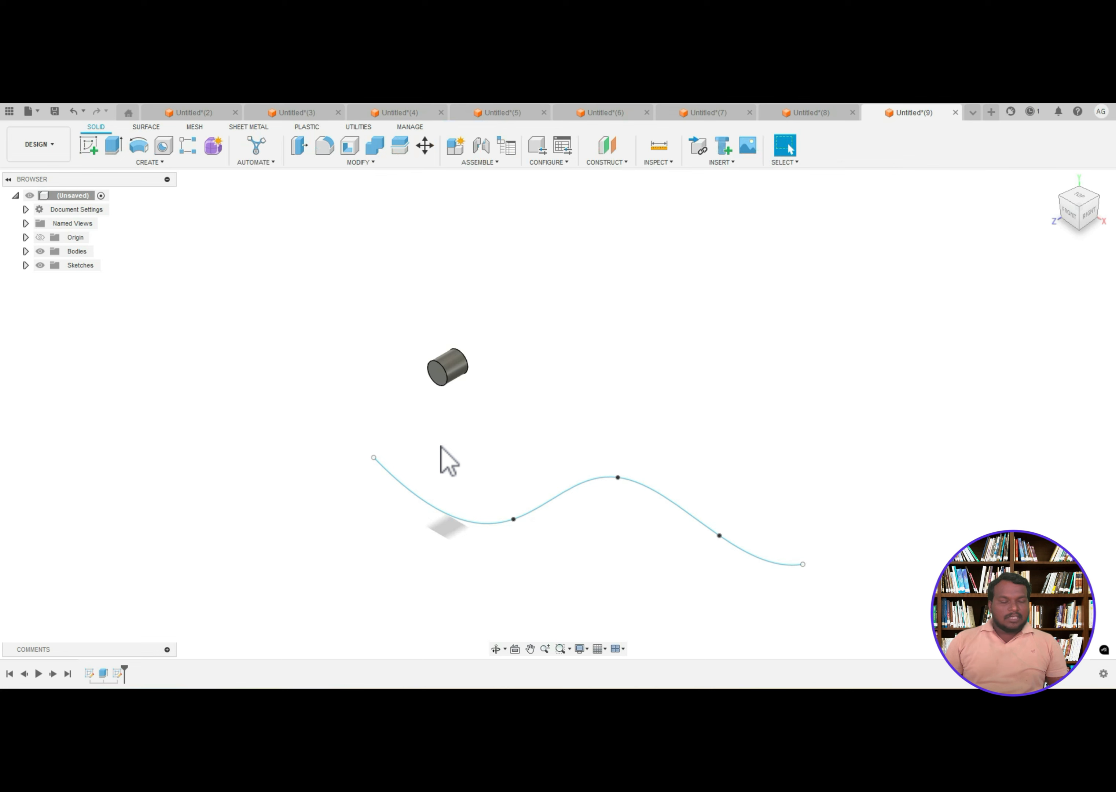
- Pattern the cylinder body along the spline path with a quantity of 5, a distance of 200 mm and Extent distribution
{"action": "left_click", "coordinate": [151, 164]}
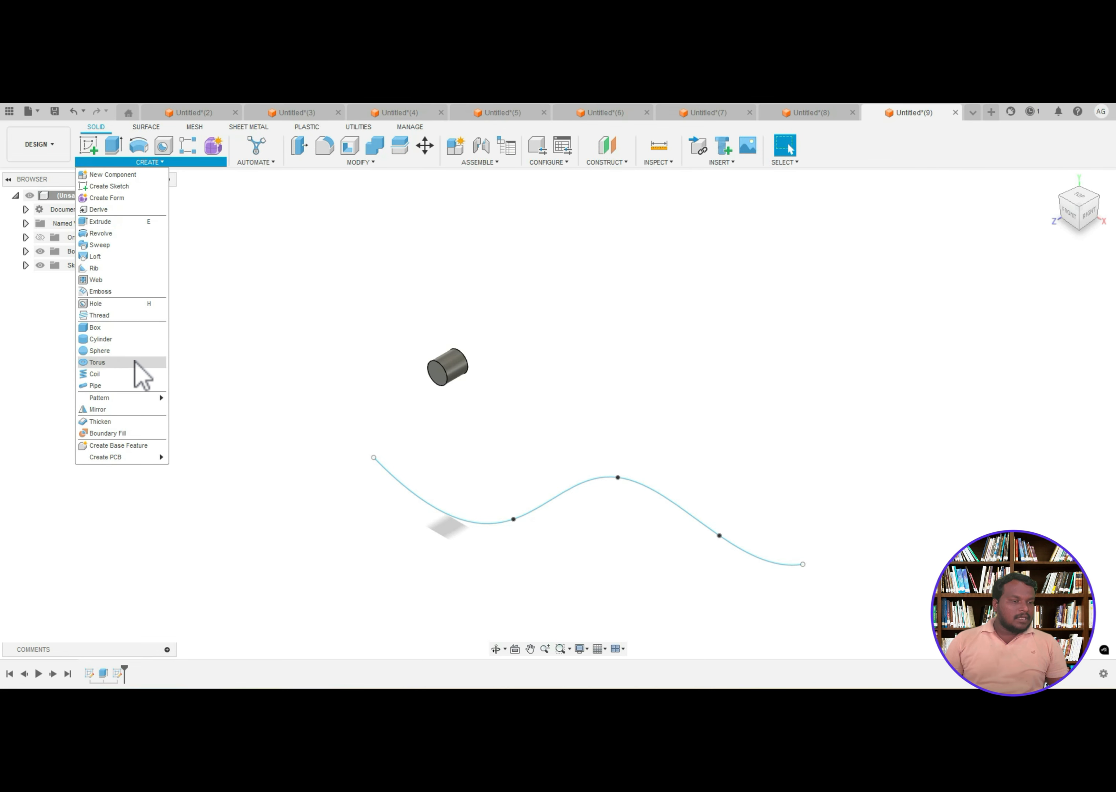
{"action": "mouse_move", "coordinate": [141, 399]}
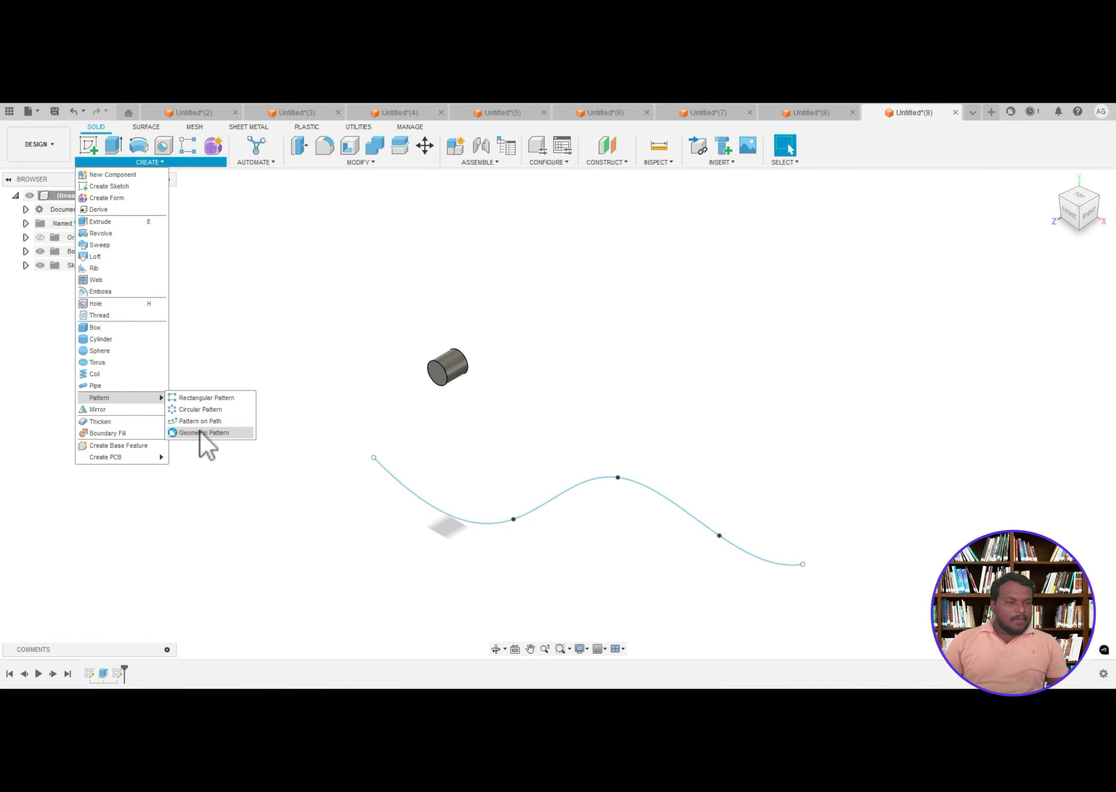
{"action": "left_click", "coordinate": [219, 422]}
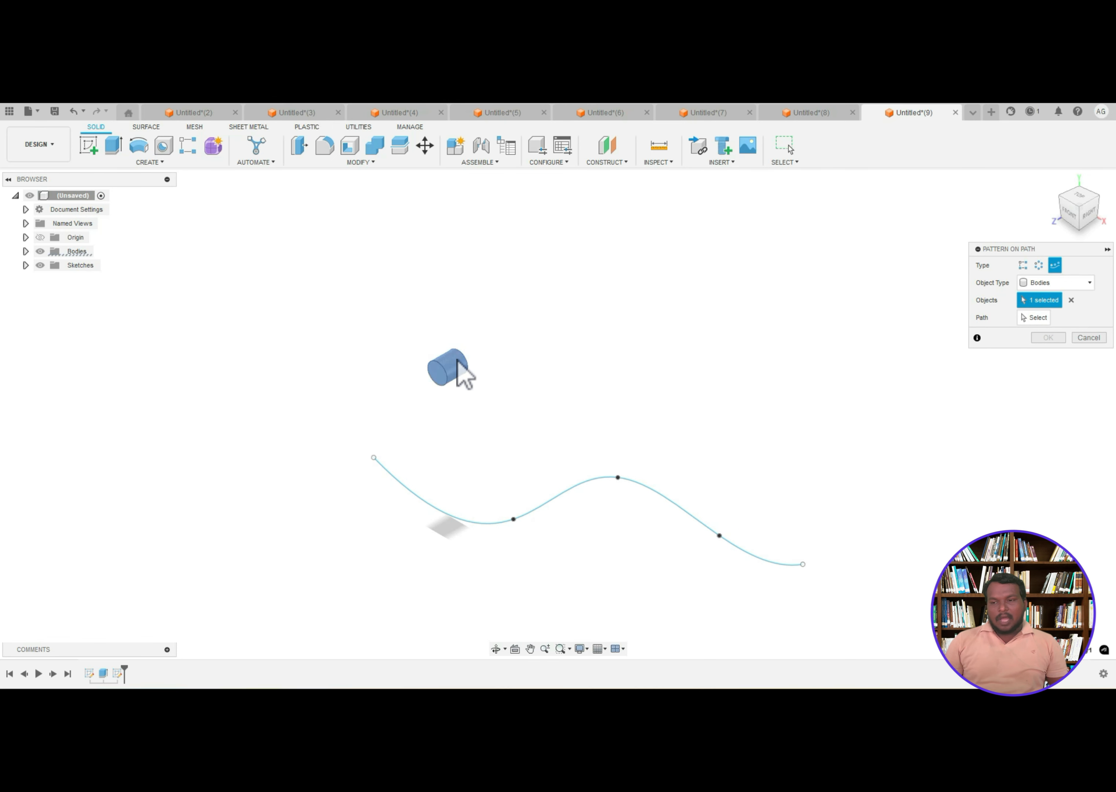
{"action": "left_click", "coordinate": [1034, 318]}
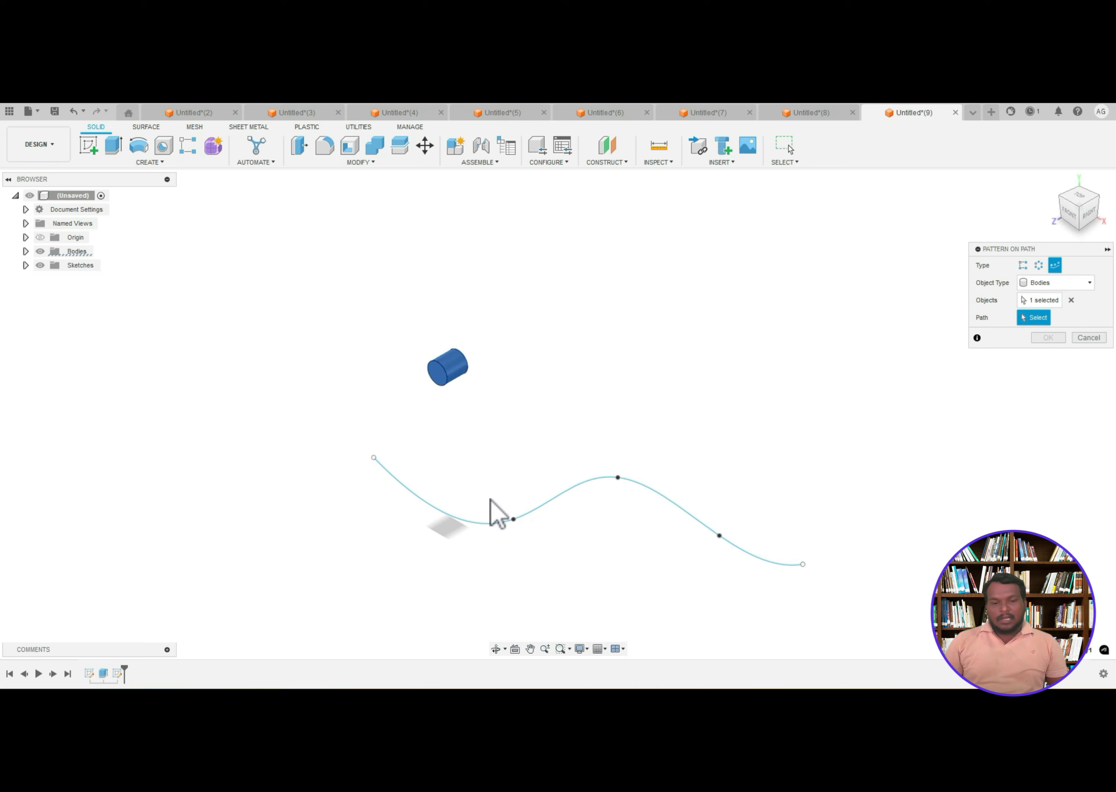
{"action": "left_click", "coordinate": [517, 517]}
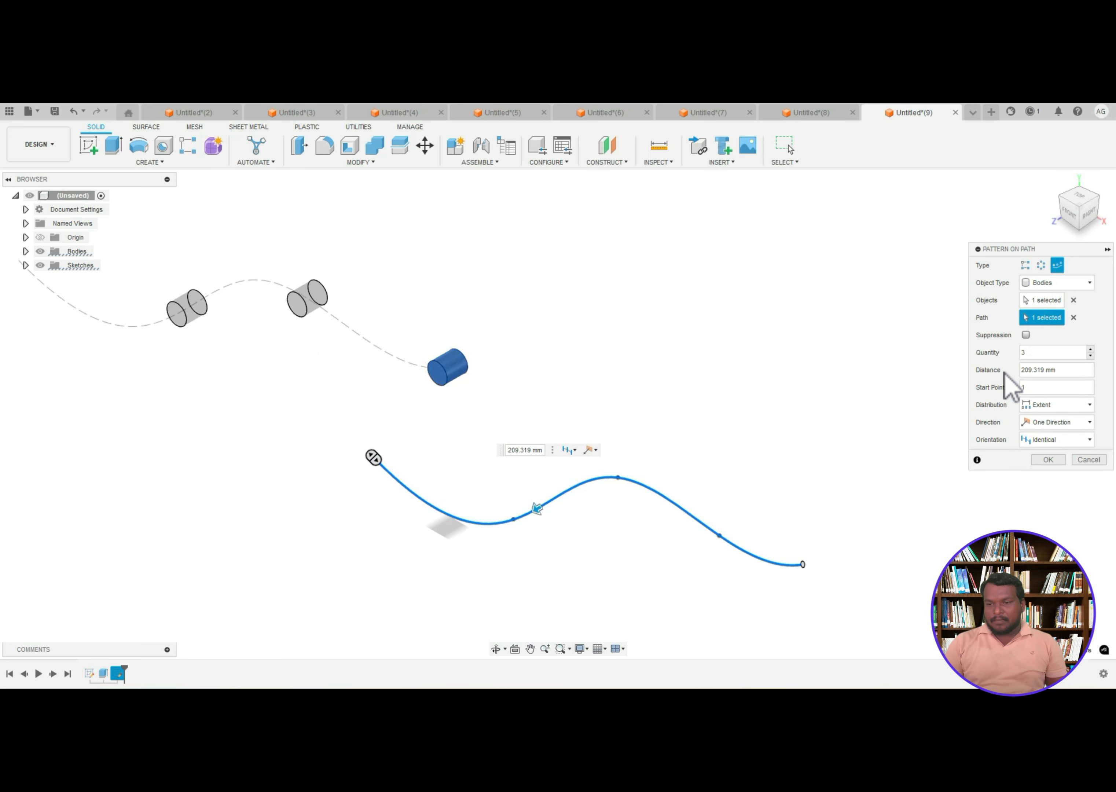
{"action": "scroll", "coordinate": [646, 409], "scroll_direction": "down", "scroll_amount": 4}
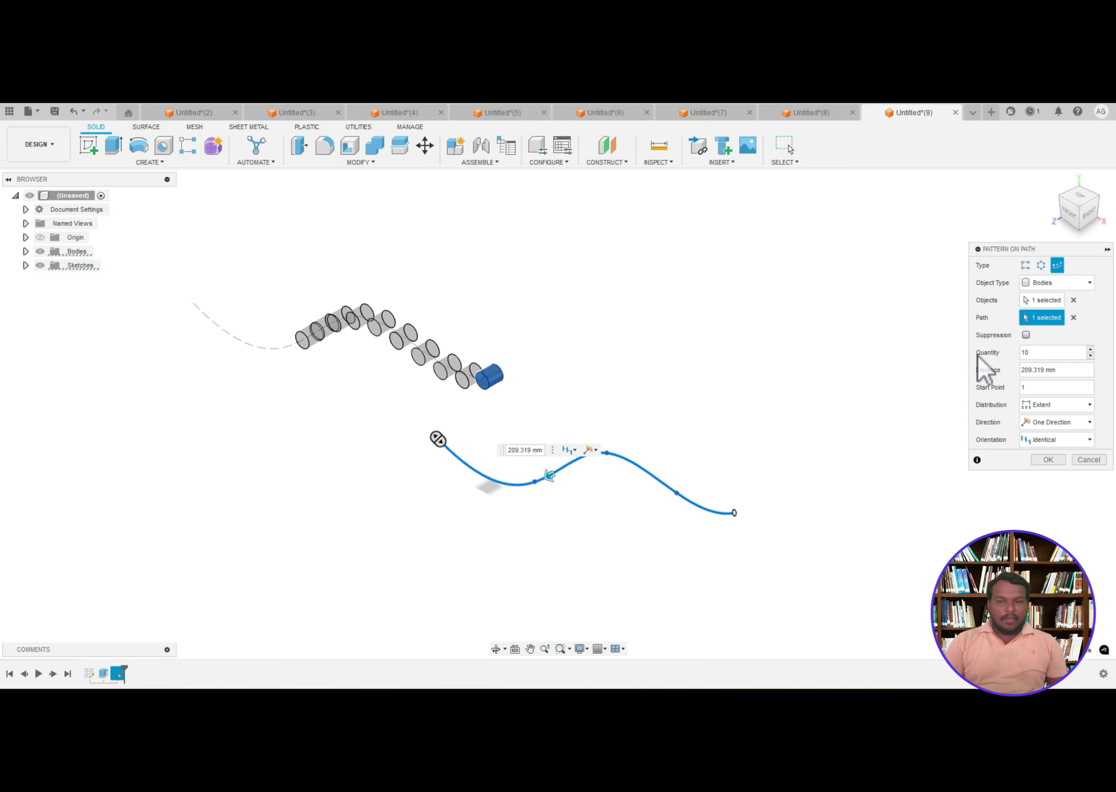
{"action": "left_click", "coordinate": [1065, 372]}
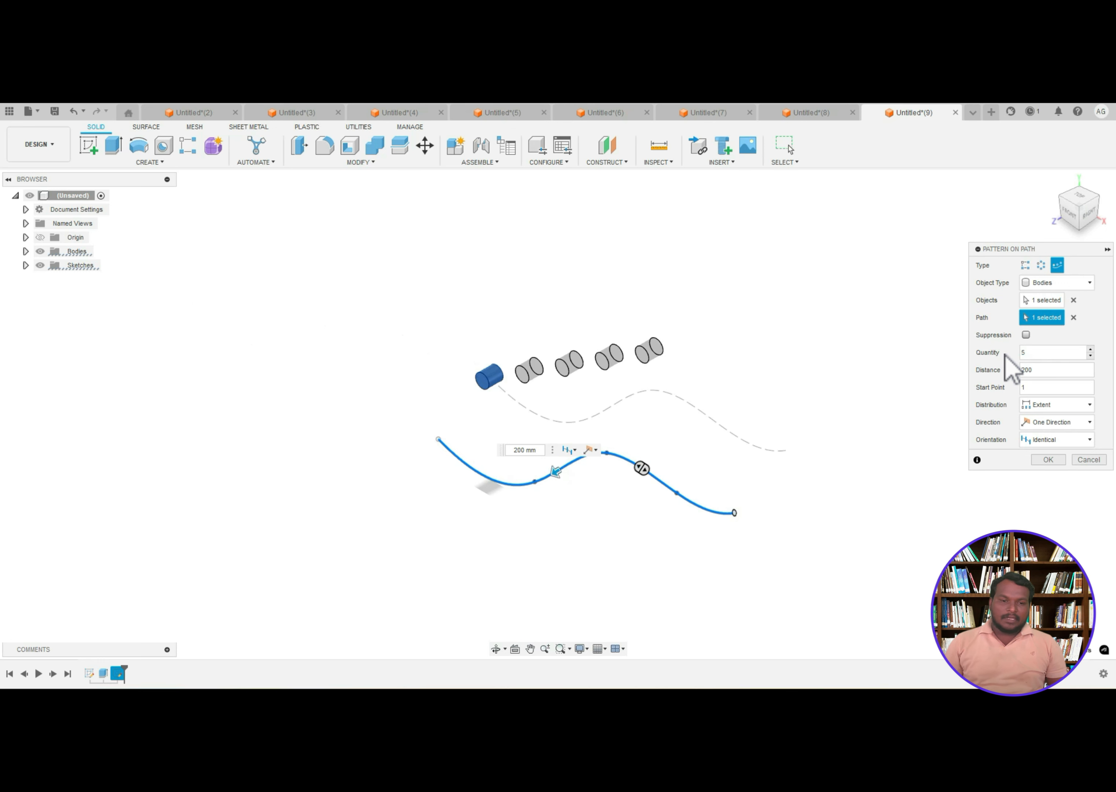
{"action": "left_click", "coordinate": [1048, 459]}
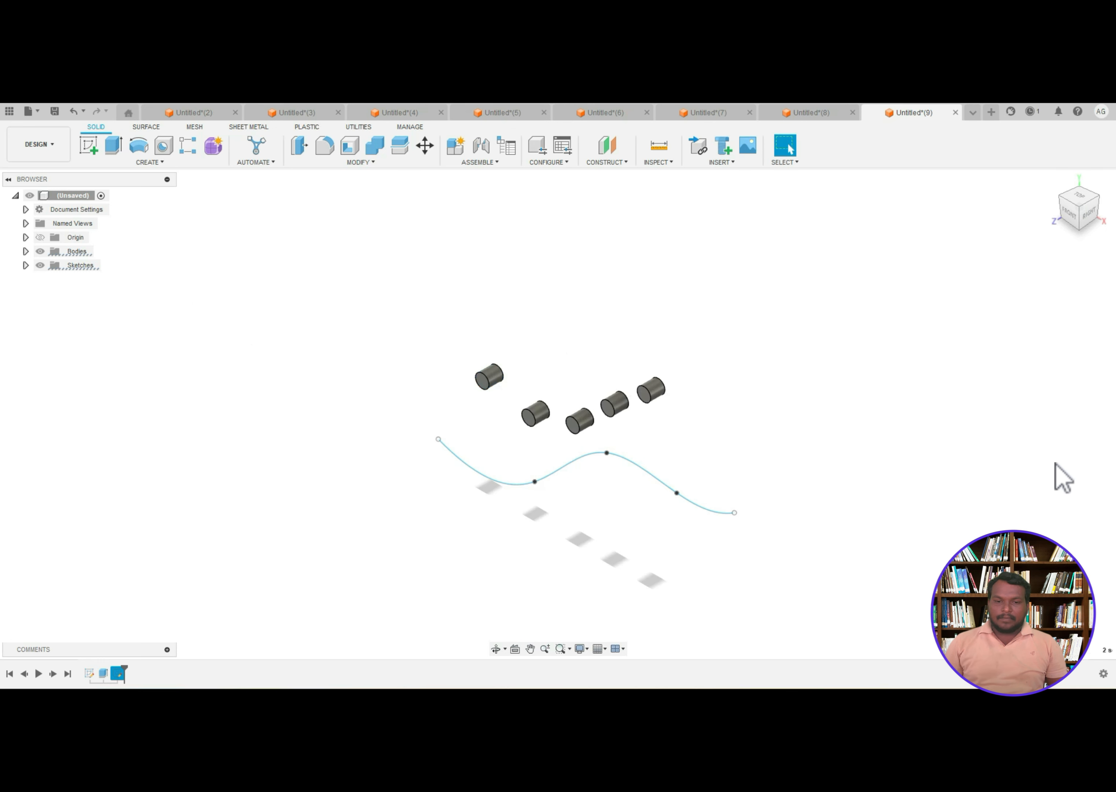
- Examine the patterned cylinders against the spline from several angles, and return to the home view
{"action": "middle_click_drag", "start_coordinate": [551, 473], "coordinate": [639, 454]}
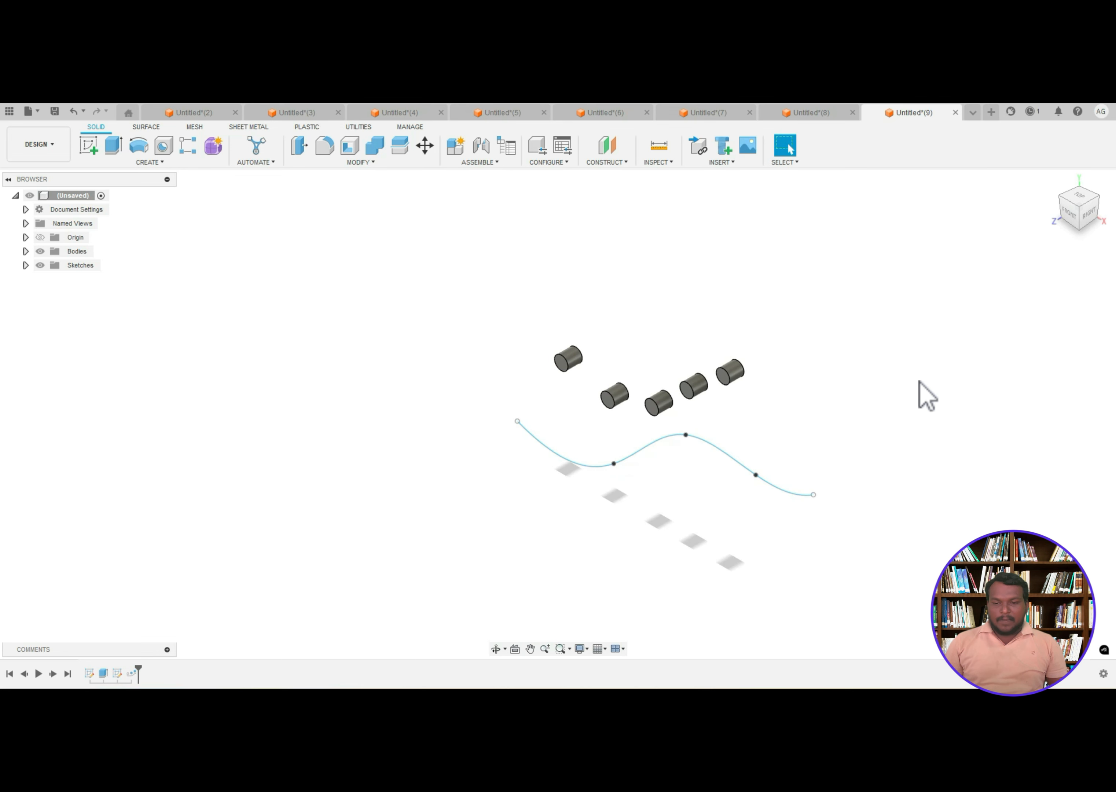
{"action": "left_click", "coordinate": [497, 649]}
{"action": "middle_click_drag", "start_coordinate": [469, 571], "coordinate": [485, 565]}
{"action": "key", "text": "Escape"}
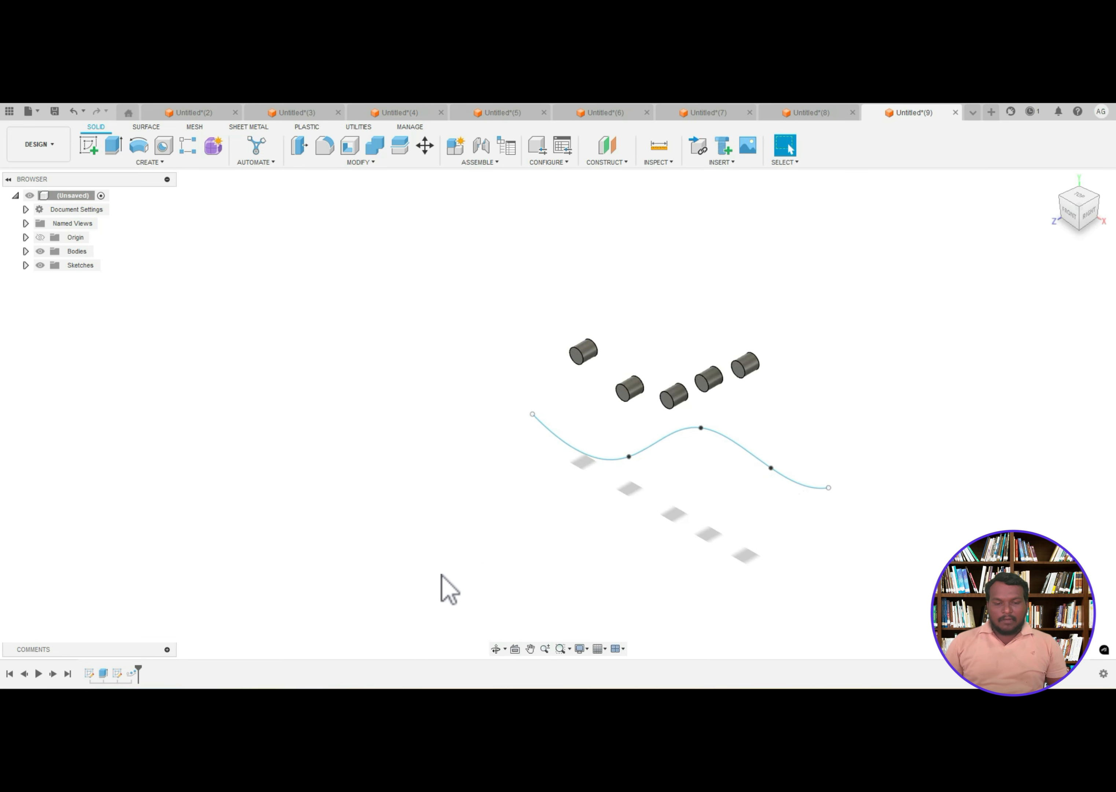
{"action": "left_click", "coordinate": [495, 649]}
{"action": "left_click_drag", "start_coordinate": [443, 581], "coordinate": [509, 567]}
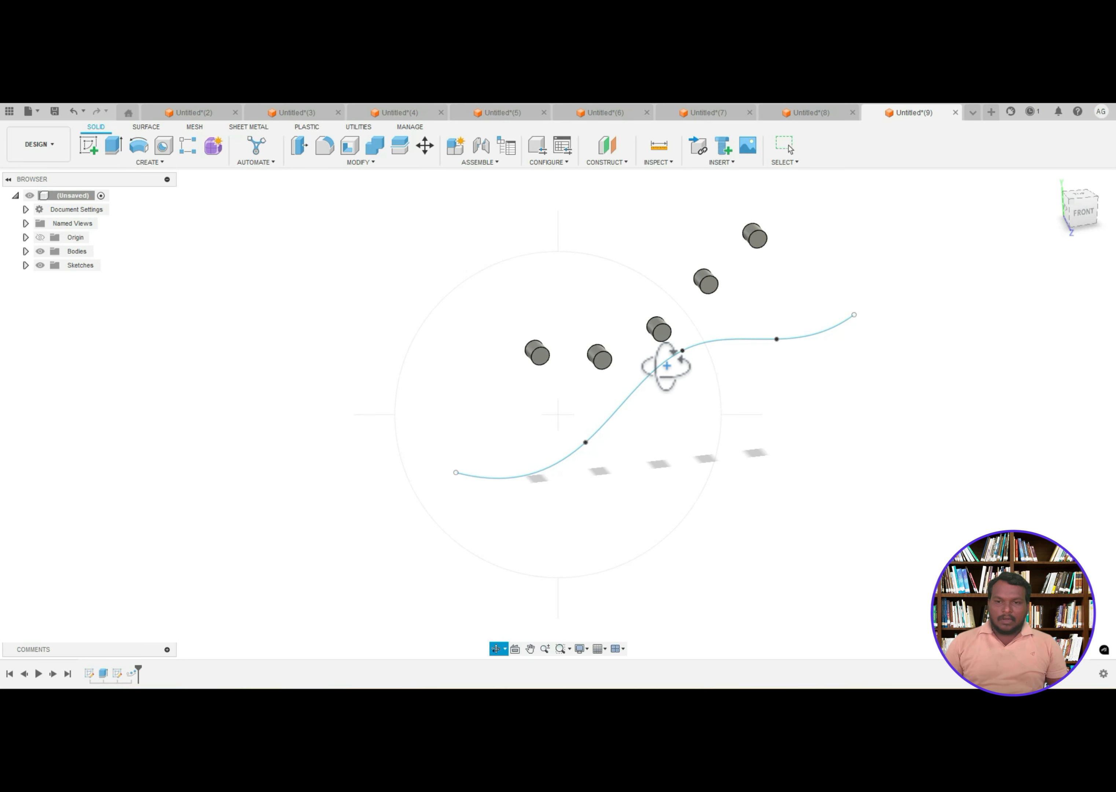
{"action": "left_click_drag", "start_coordinate": [728, 351], "coordinate": [540, 558]}
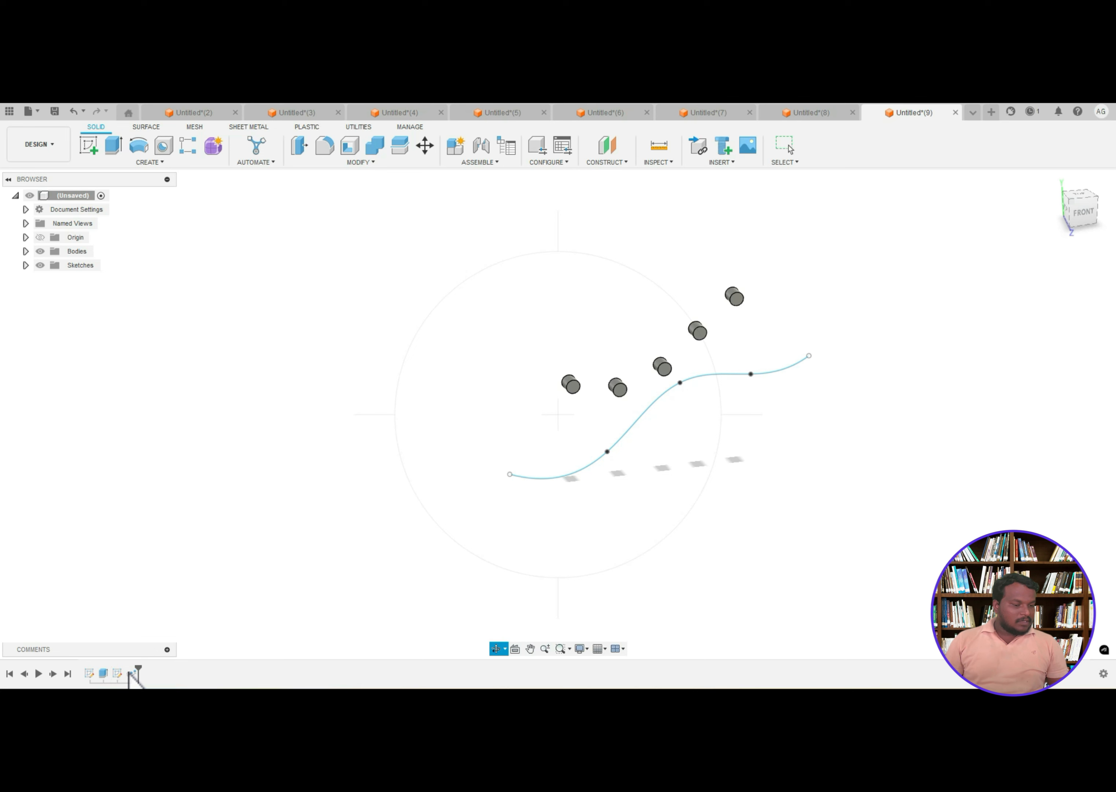
{"action": "left_click", "coordinate": [285, 547]}
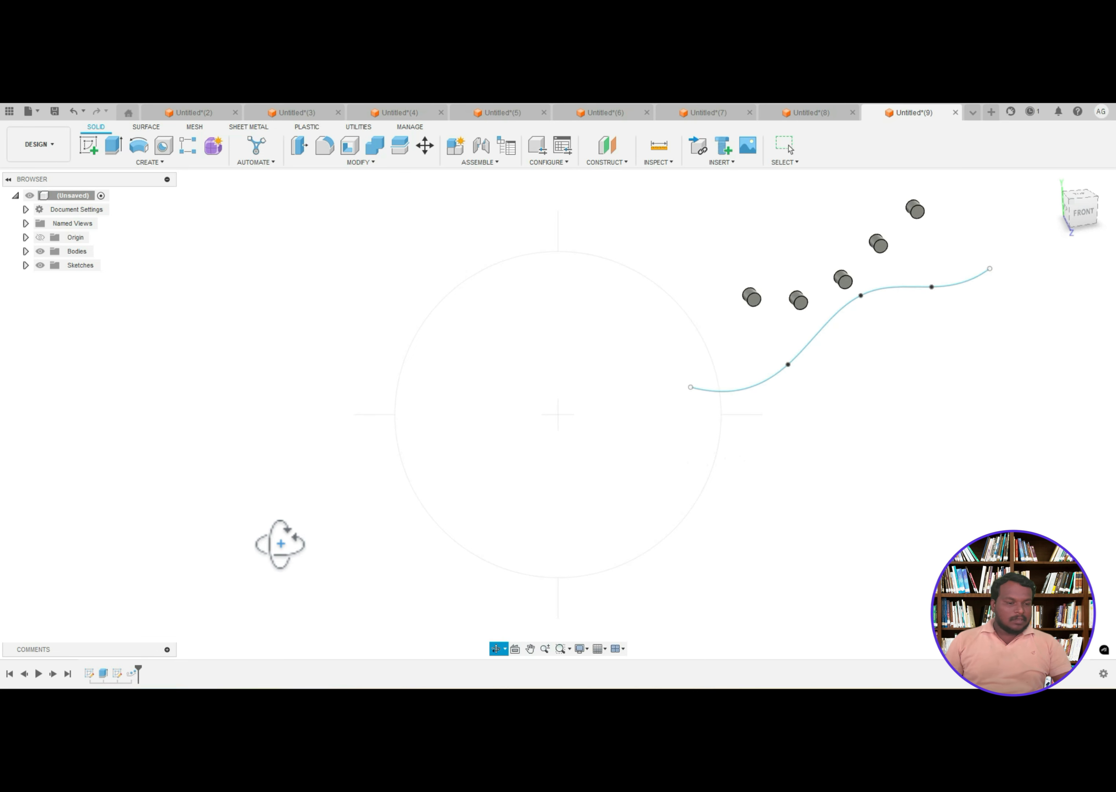
{"action": "key", "text": "Escape"}
{"action": "left_click", "coordinate": [1055, 183]}
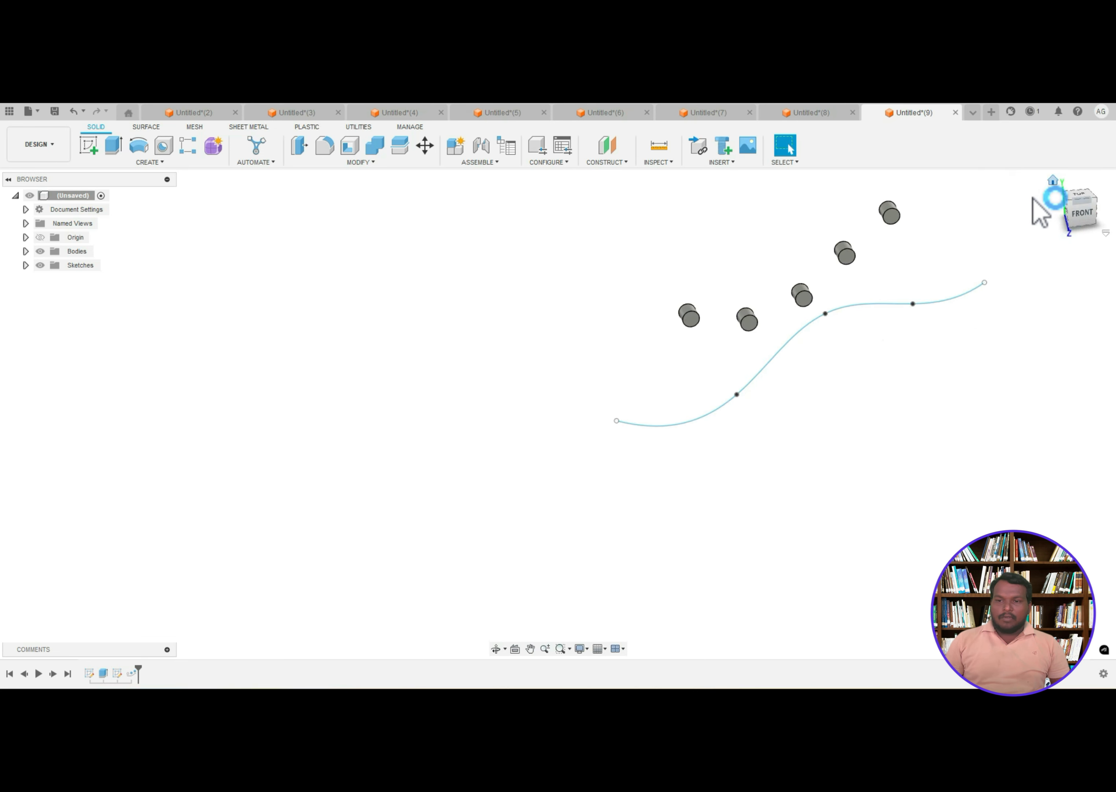
- Edit the path pattern, setting its quantity to 10 and its distribution to Spacing
{"action": "right_click", "coordinate": [132, 673]}
{"action": "left_click", "coordinate": [187, 558]}
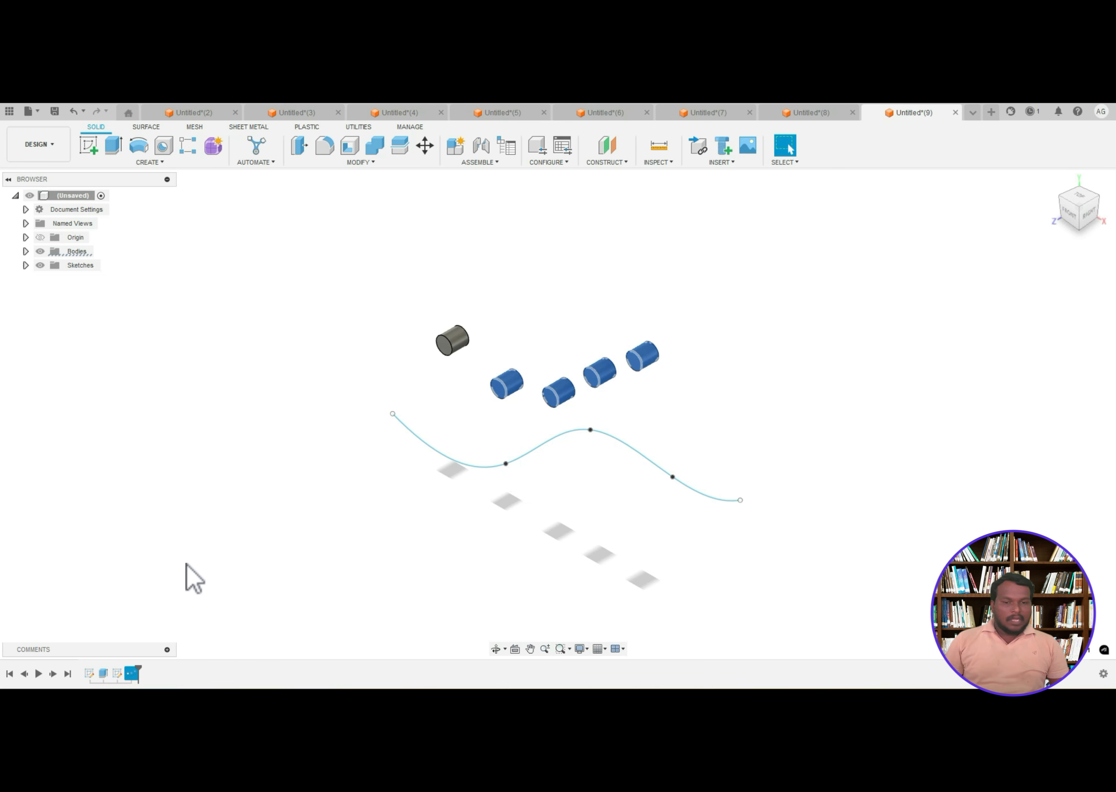
{"action": "left_click", "coordinate": [1033, 335]}
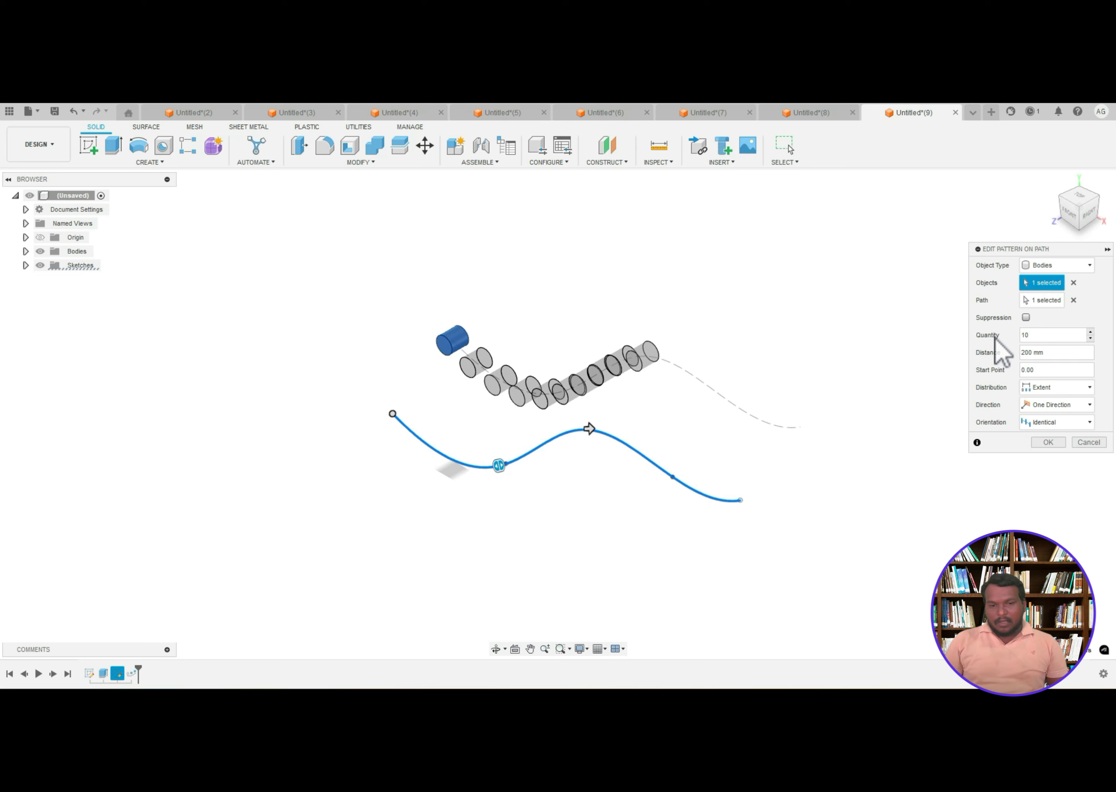
{"action": "left_click", "coordinate": [1068, 388]}
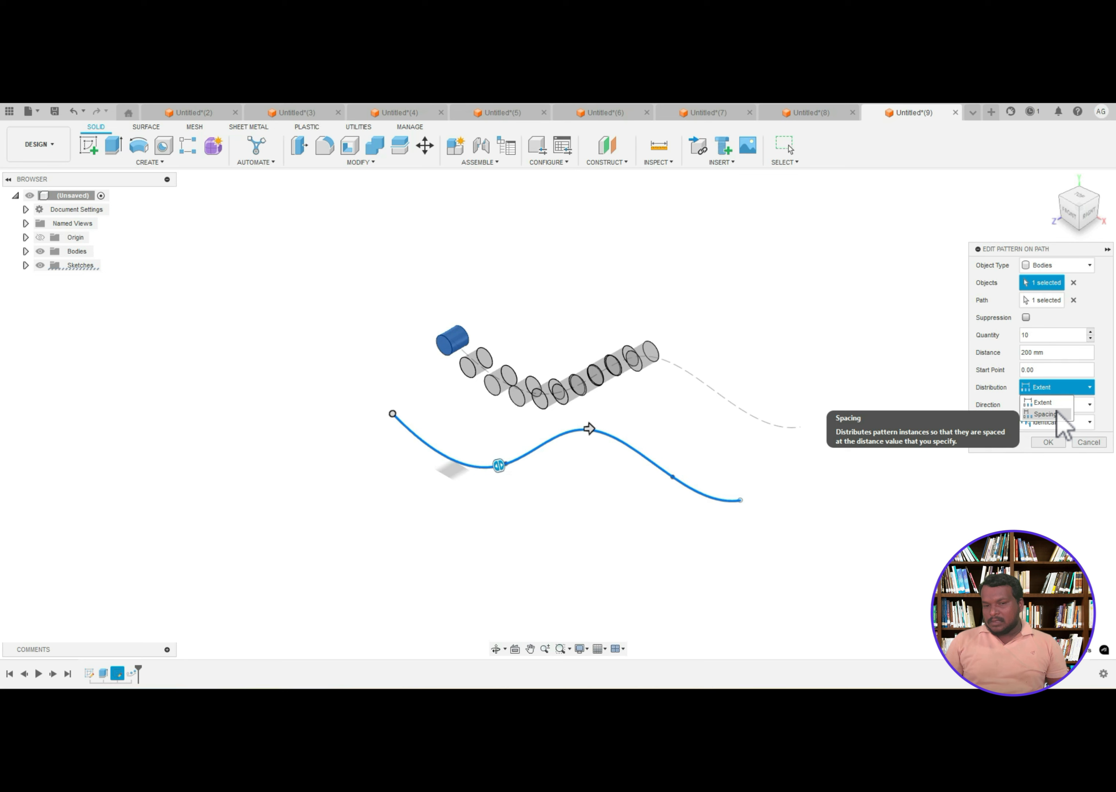
{"action": "left_click", "coordinate": [1045, 414]}
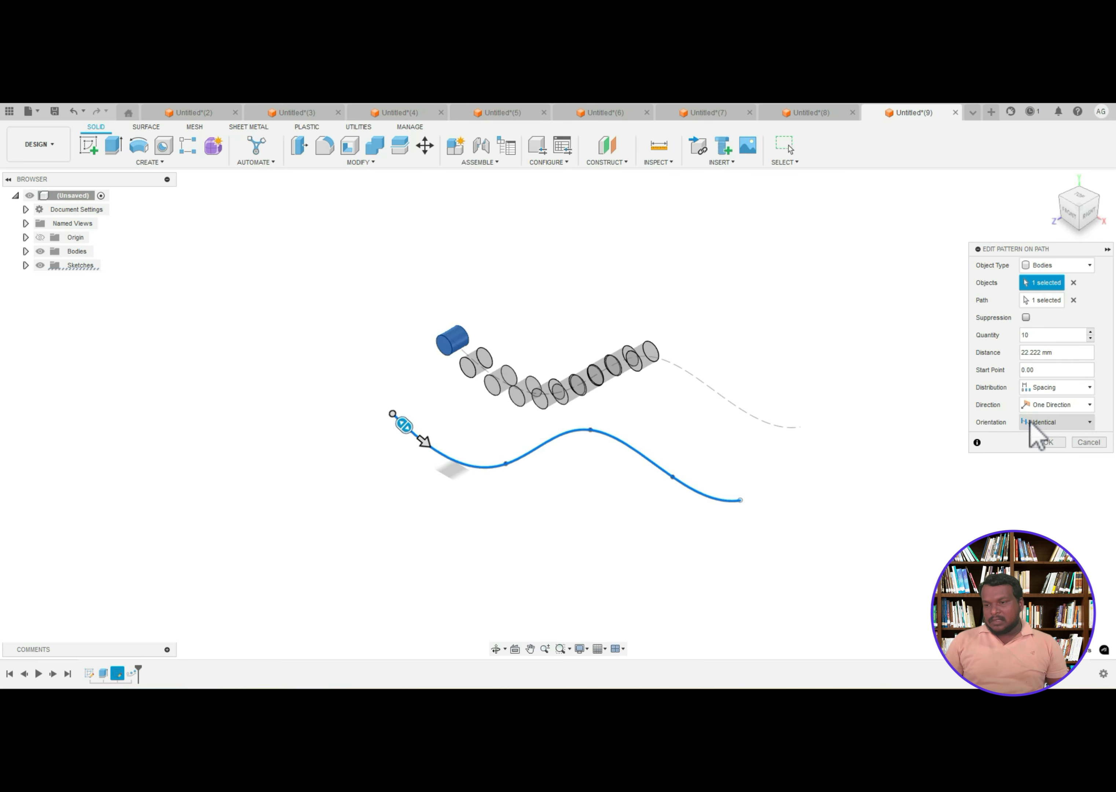
- Try the Symmetric direction for the path pattern, and return it to One Direction
{"action": "left_click", "coordinate": [1048, 411]}
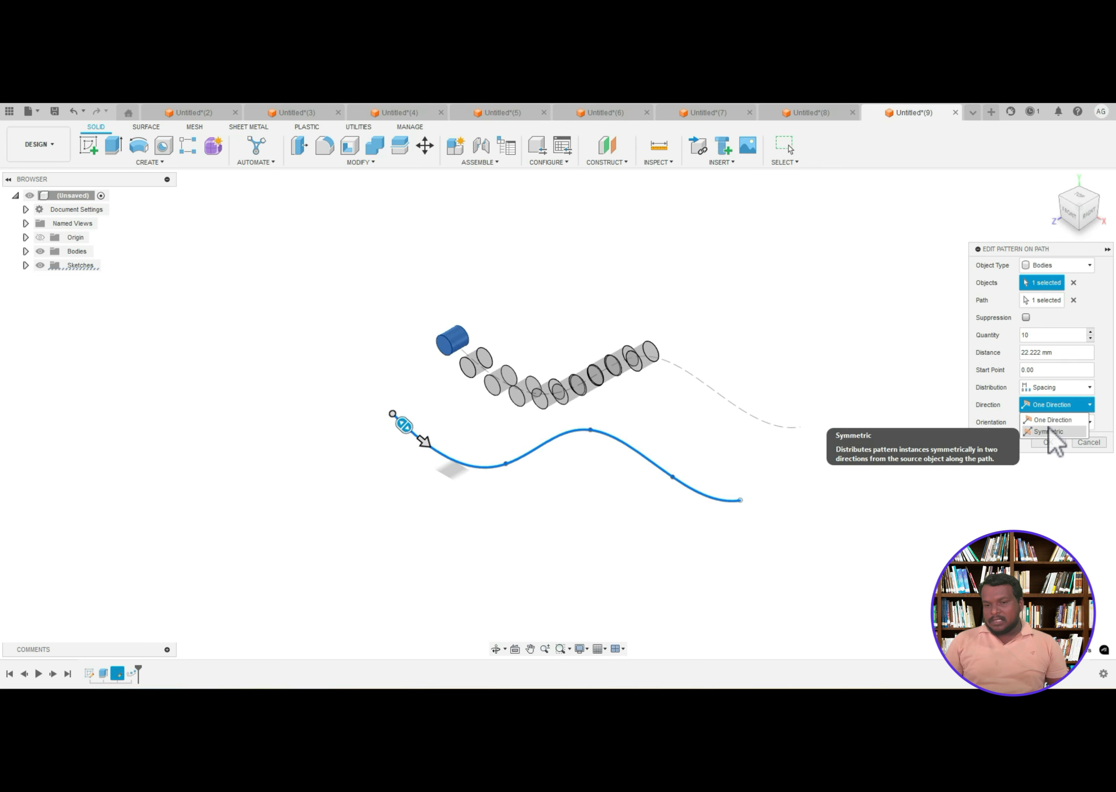
{"action": "left_click", "coordinate": [1050, 439]}
{"action": "left_click", "coordinate": [1048, 407]}
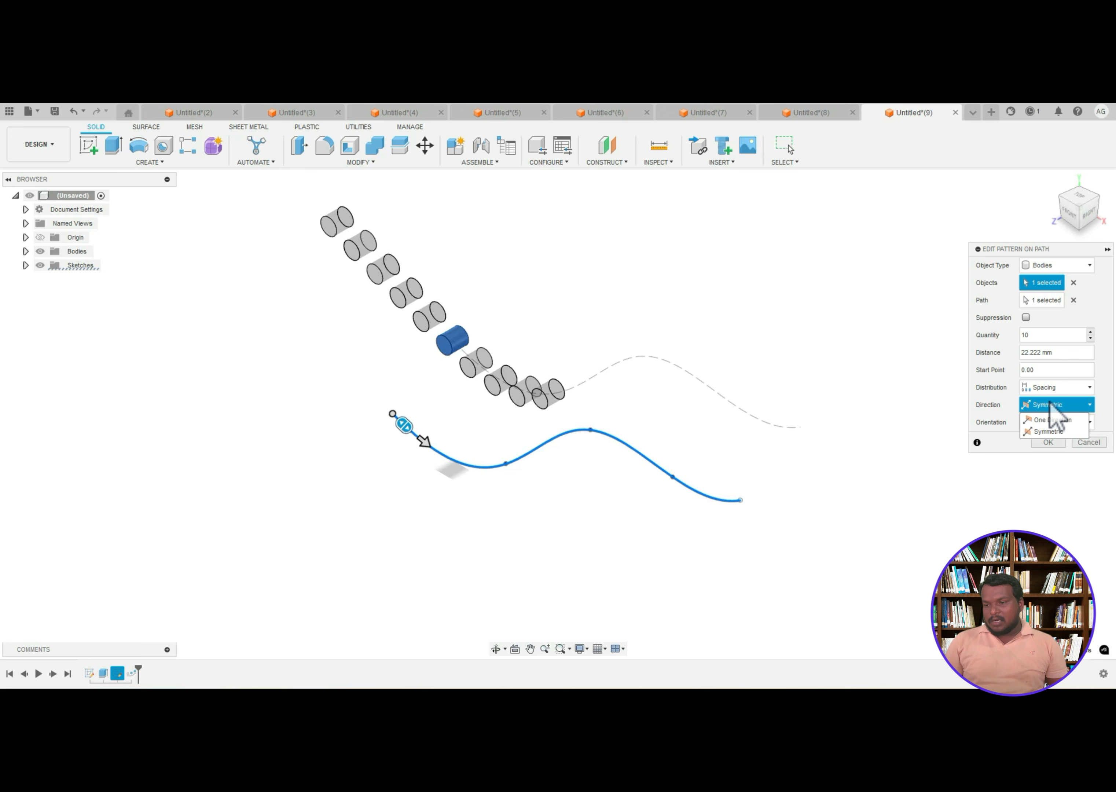
{"action": "left_click", "coordinate": [1053, 426]}
- Set the pattern distance to 20 mm, stretch the spacing freehand to about 38 mm, and complete the edit
{"action": "double_click", "coordinate": [1048, 353]}
{"action": "type", "text": "20"}
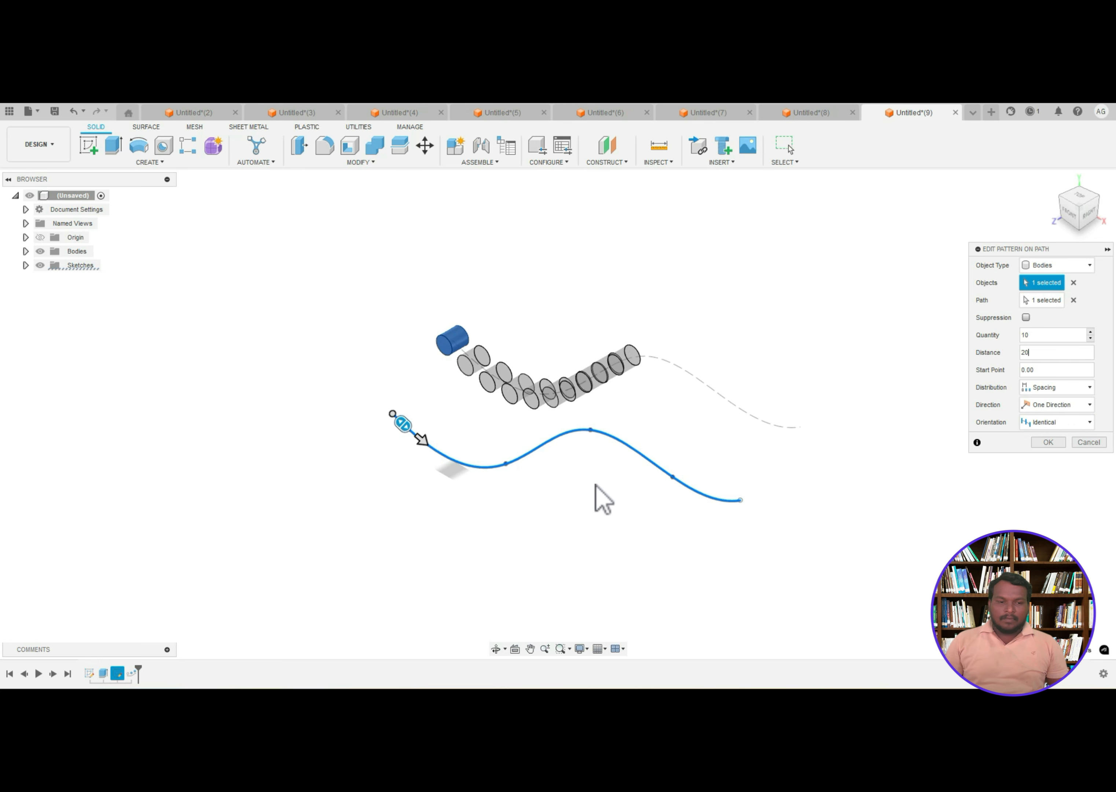
{"action": "left_click_drag", "start_coordinate": [424, 441], "coordinate": [433, 473]}
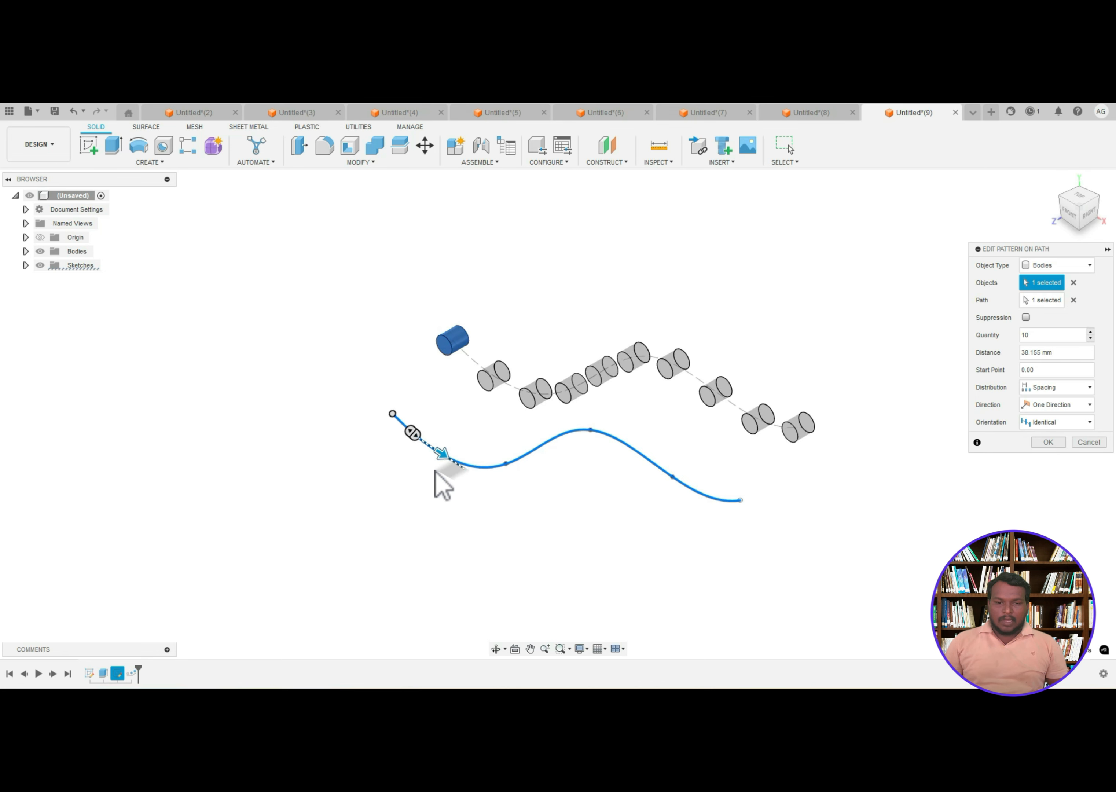
{"action": "left_click", "coordinate": [1045, 443]}
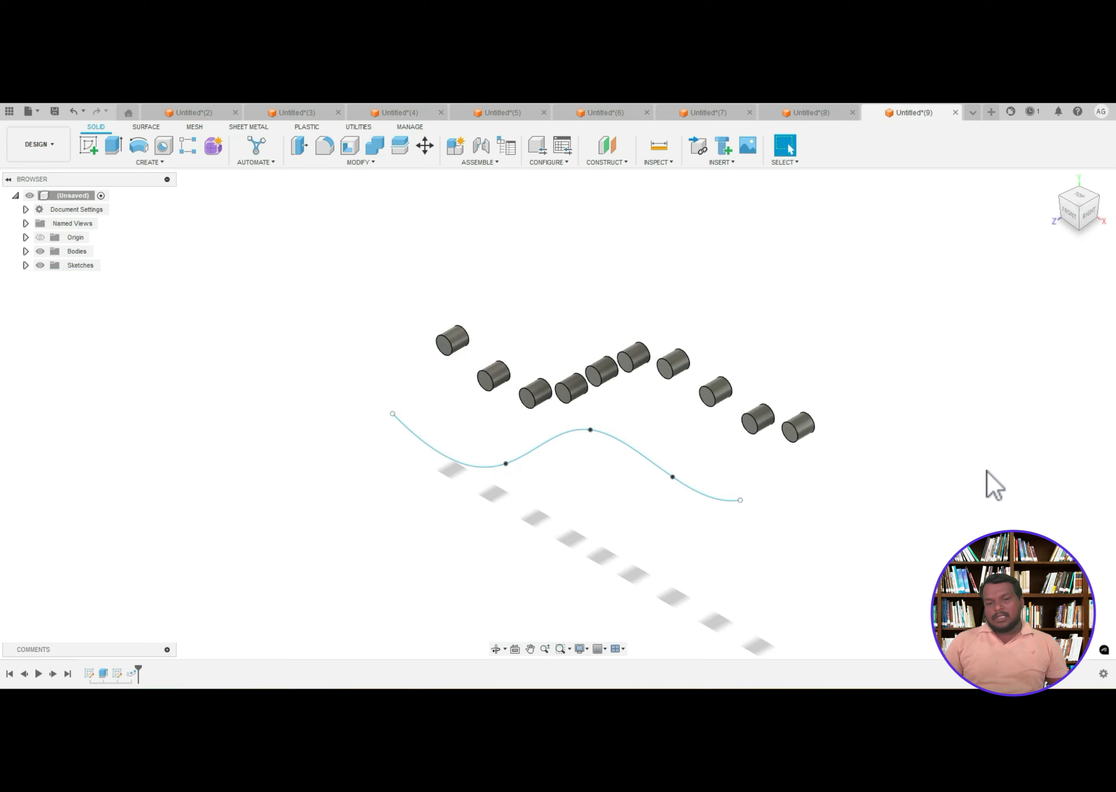
- Inspect the finished path pattern nearly face-on from the front, and switch to the earlier curved pipe design, Untitled(6)
{"action": "left_click", "coordinate": [496, 648]}
{"action": "left_click_drag", "start_coordinate": [525, 570], "coordinate": [321, 555]}
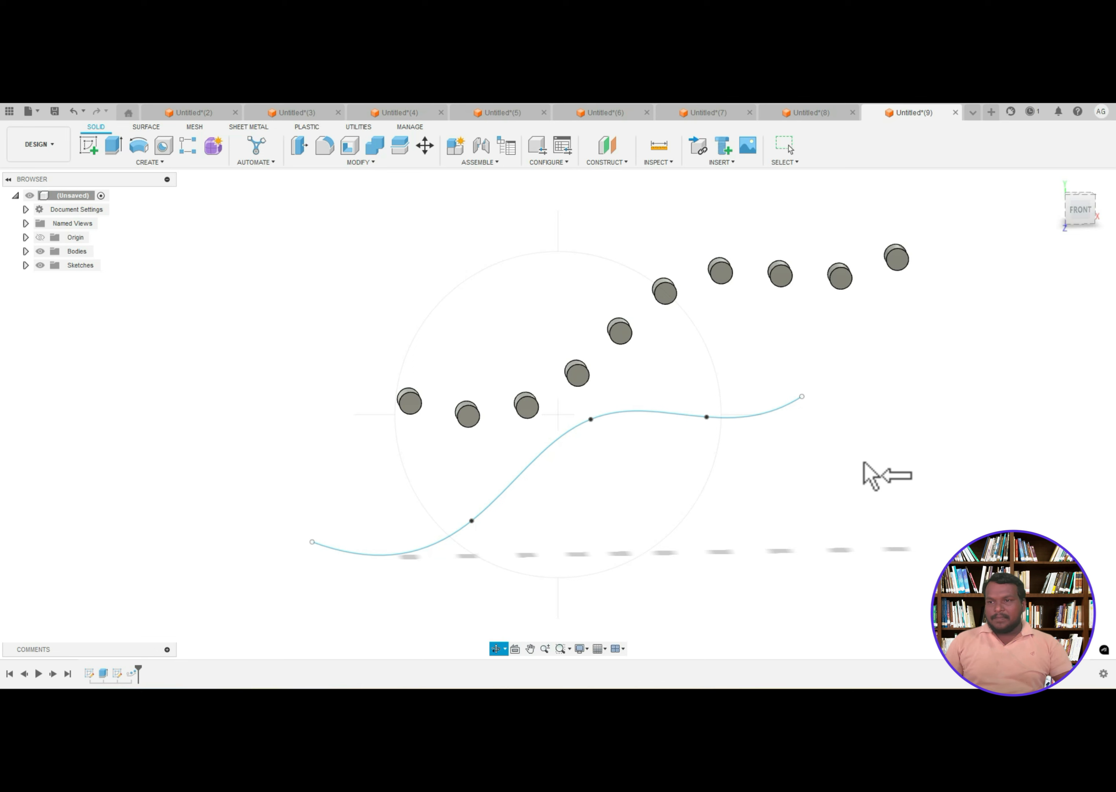
{"action": "key", "text": "Escape"}
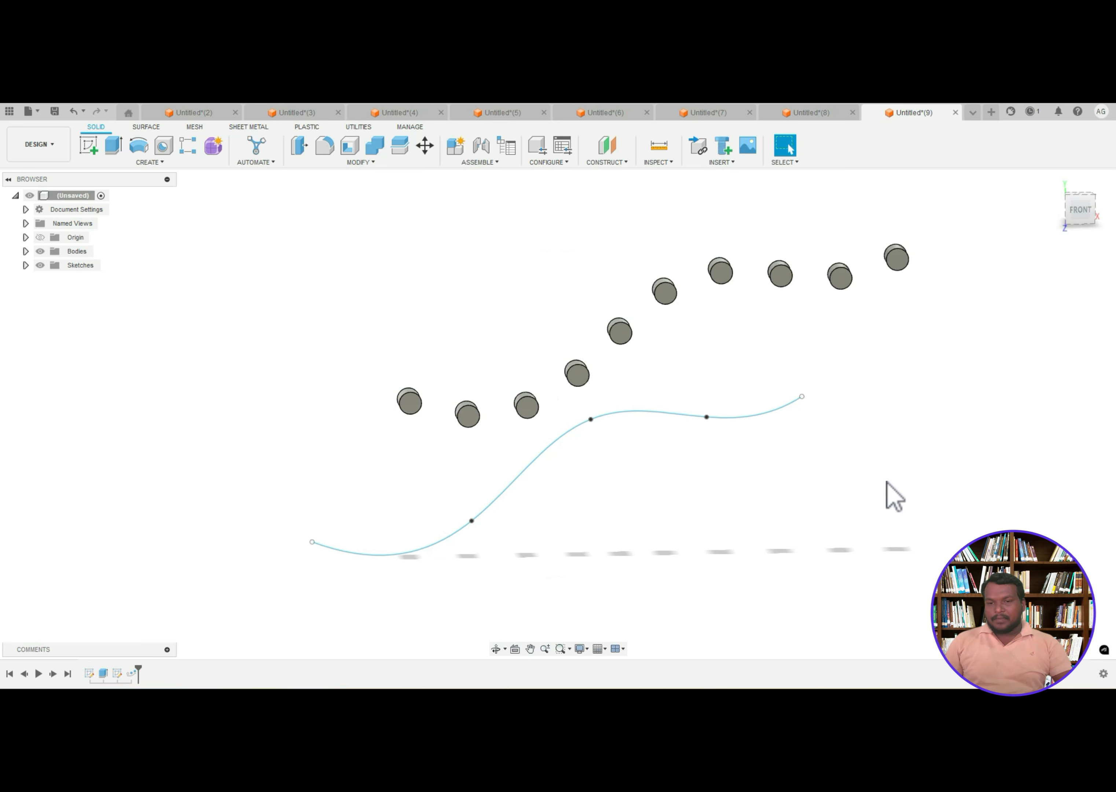
{"action": "left_click", "coordinate": [150, 162]}
{"action": "mouse_move", "coordinate": [151, 399]}
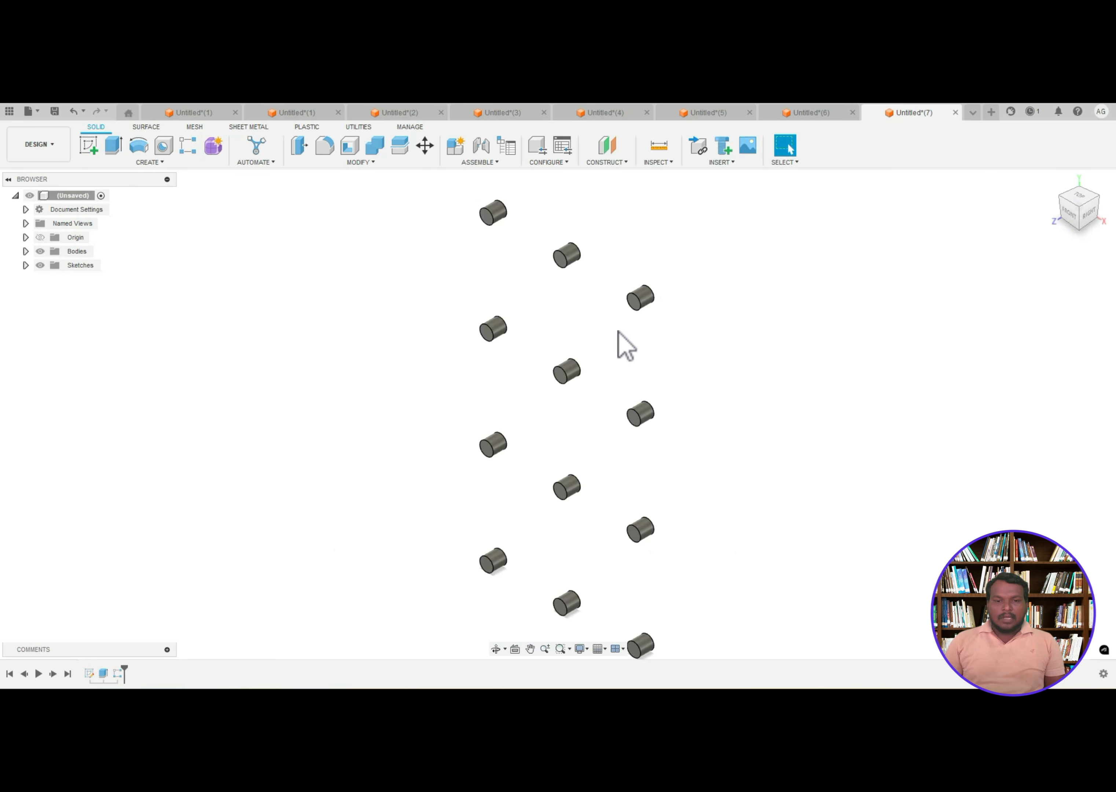
{"action": "left_click", "coordinate": [807, 115]}
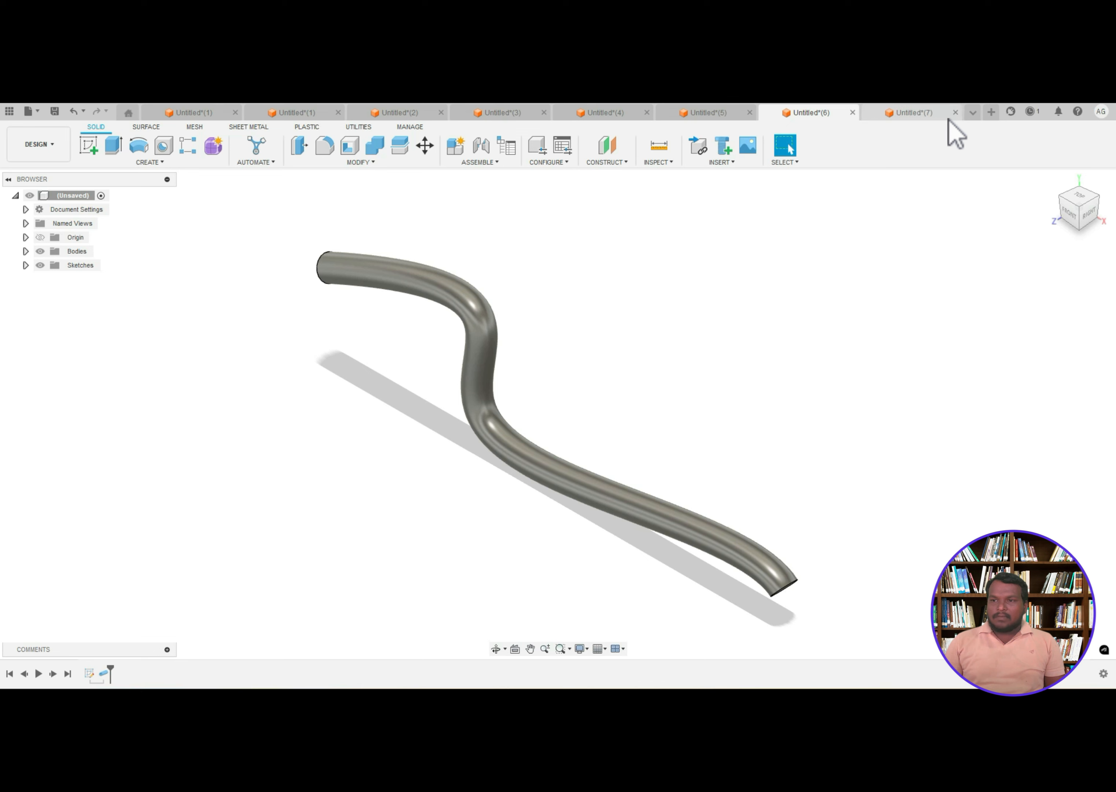
- Close the box, single-cylinder, two-cylinder and sphere designs without saving them
{"action": "left_click", "coordinate": [402, 115]}
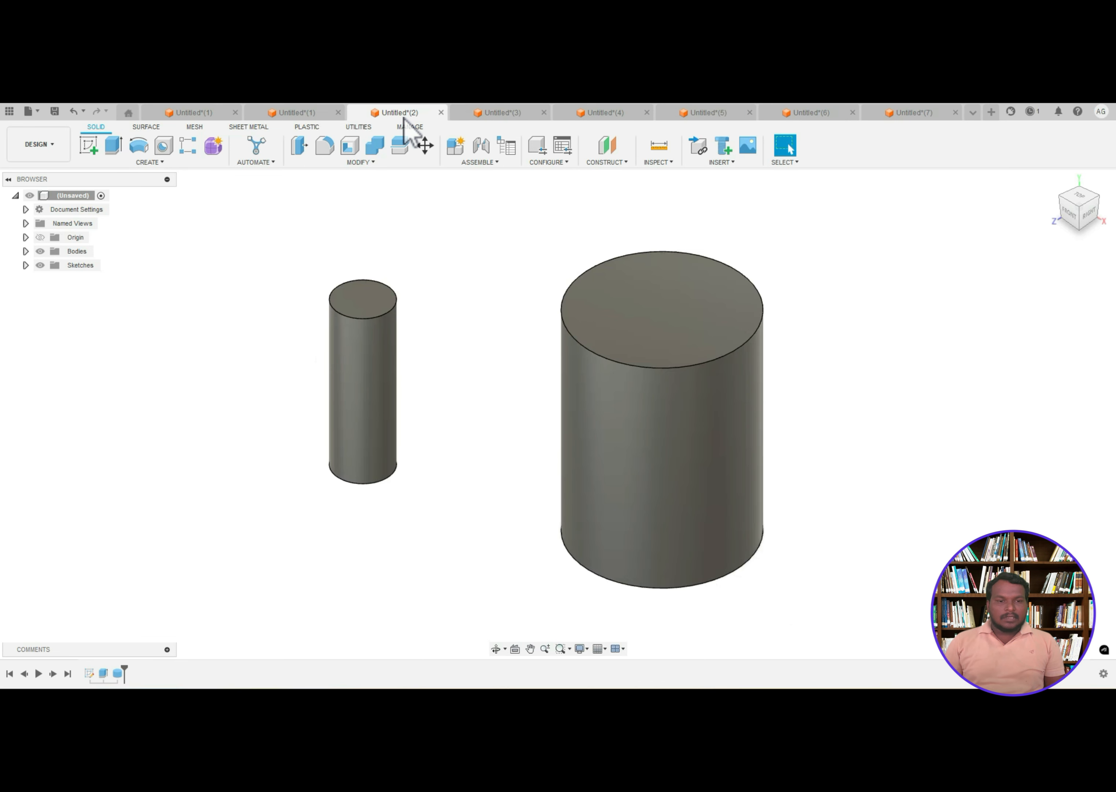
{"action": "left_click", "coordinate": [199, 113]}
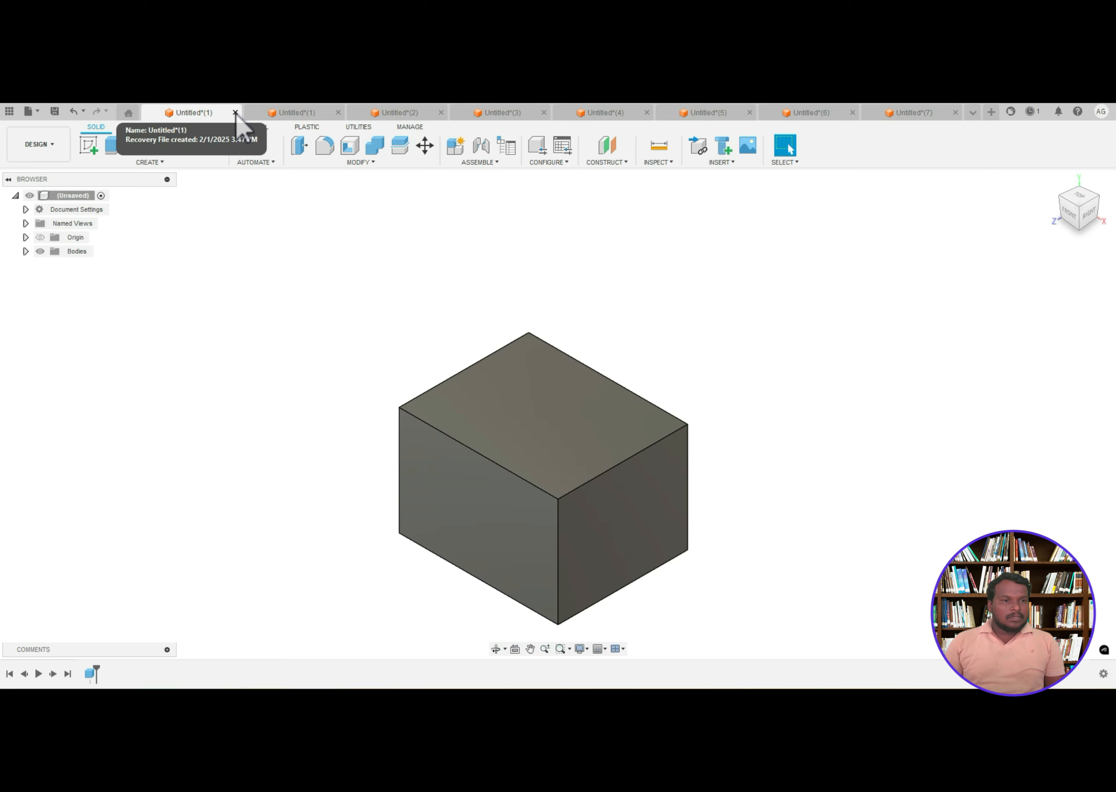
{"action": "left_click", "coordinate": [235, 112]}
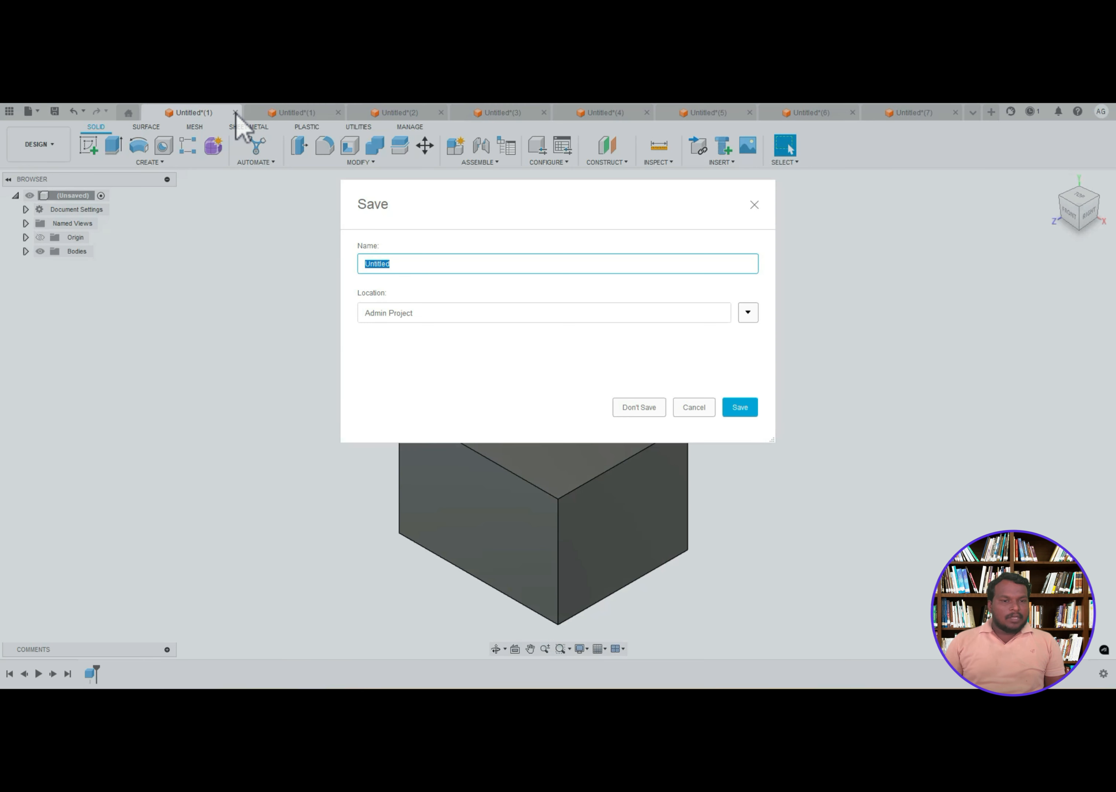
{"action": "left_click", "coordinate": [693, 408]}
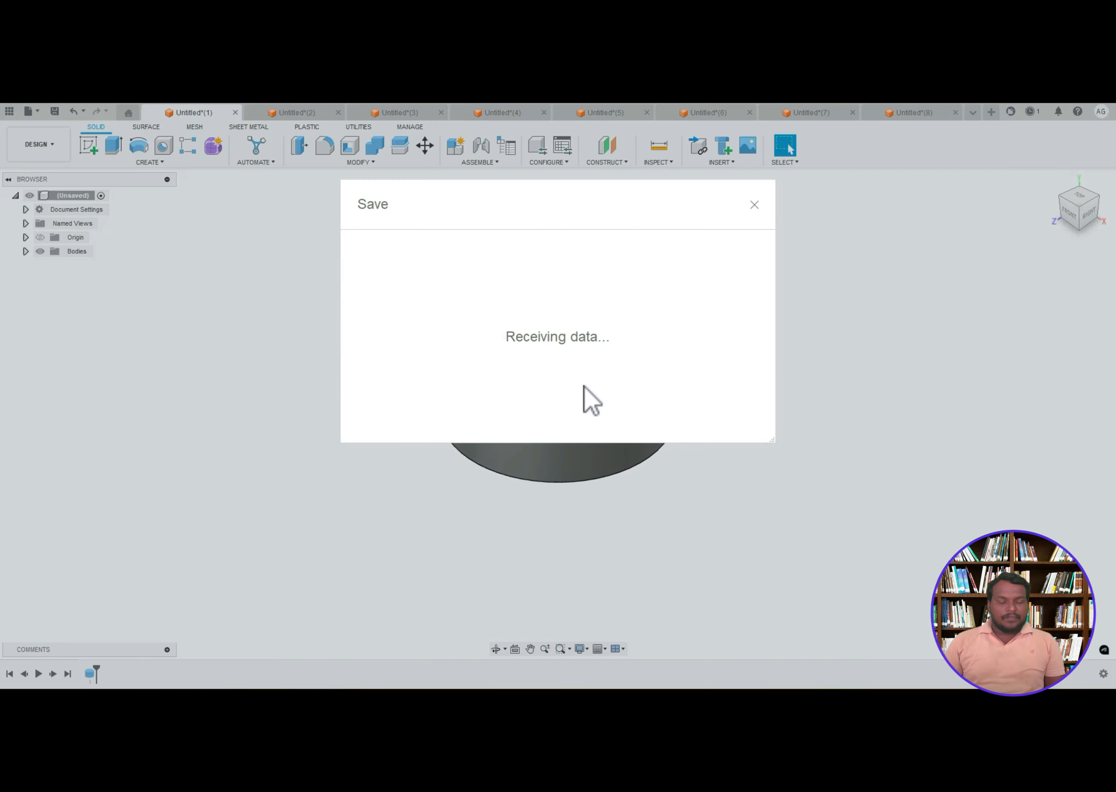
{"action": "left_click", "coordinate": [637, 412]}
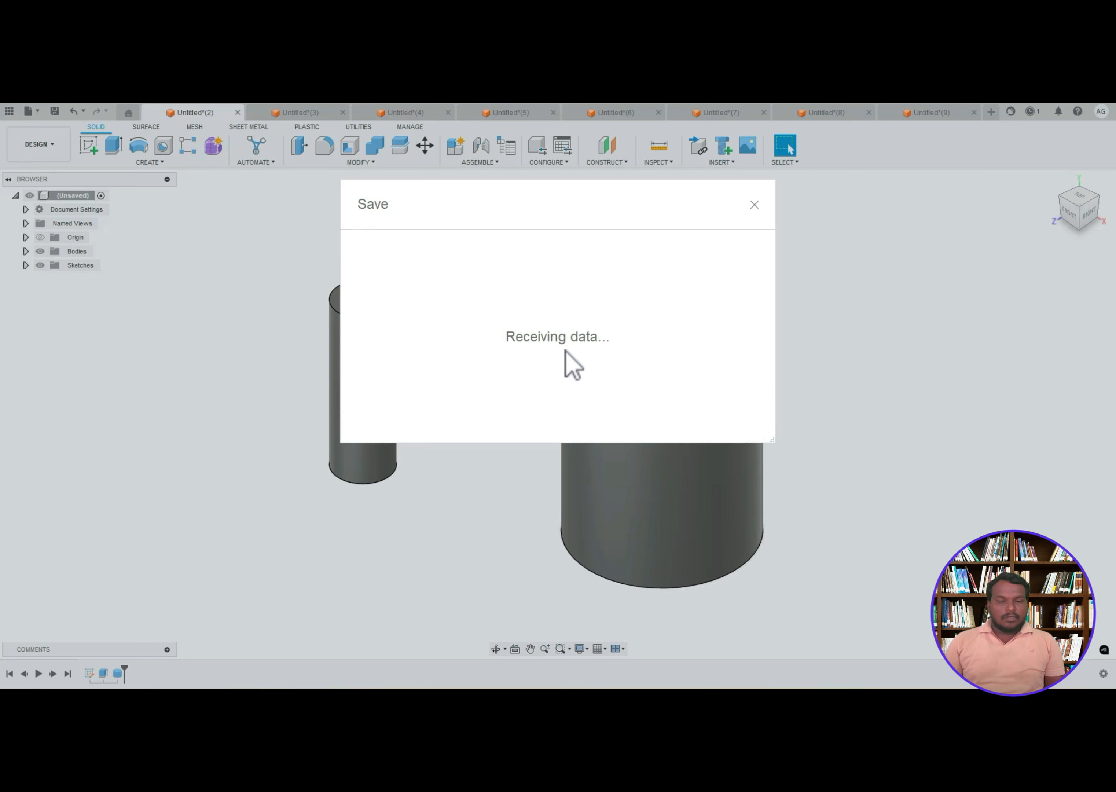
{"action": "left_click", "coordinate": [655, 410]}
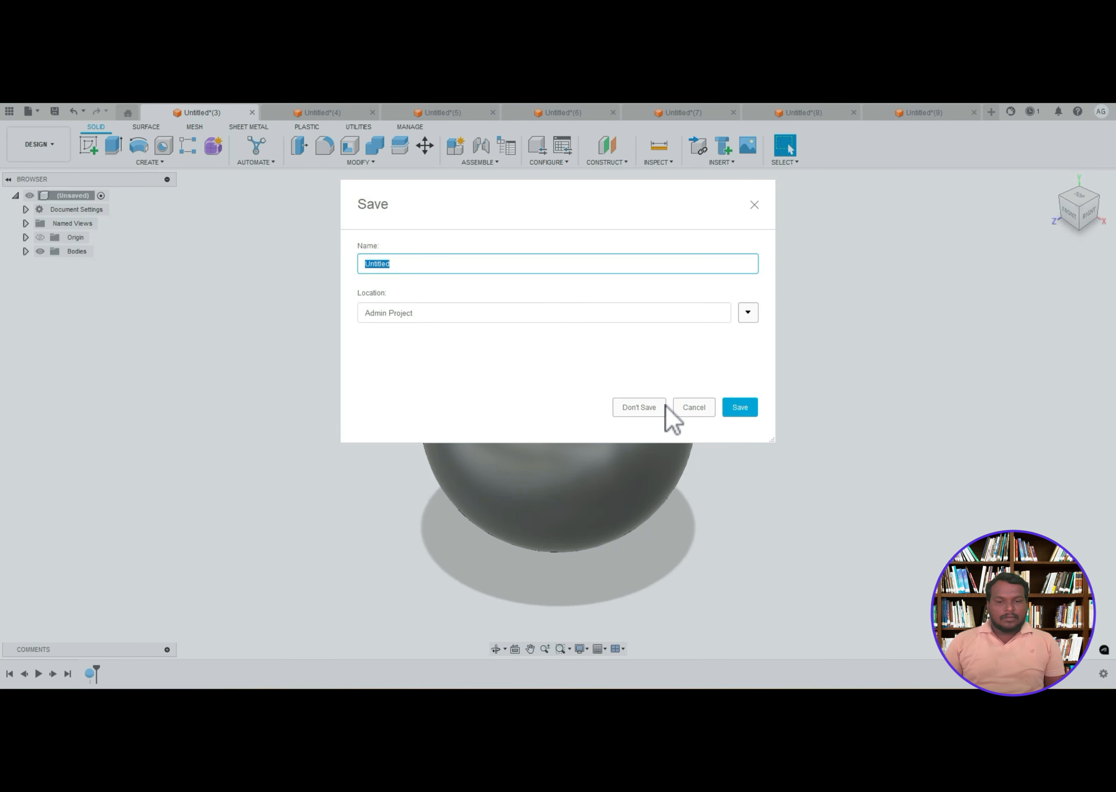
{"action": "left_click", "coordinate": [655, 409]}
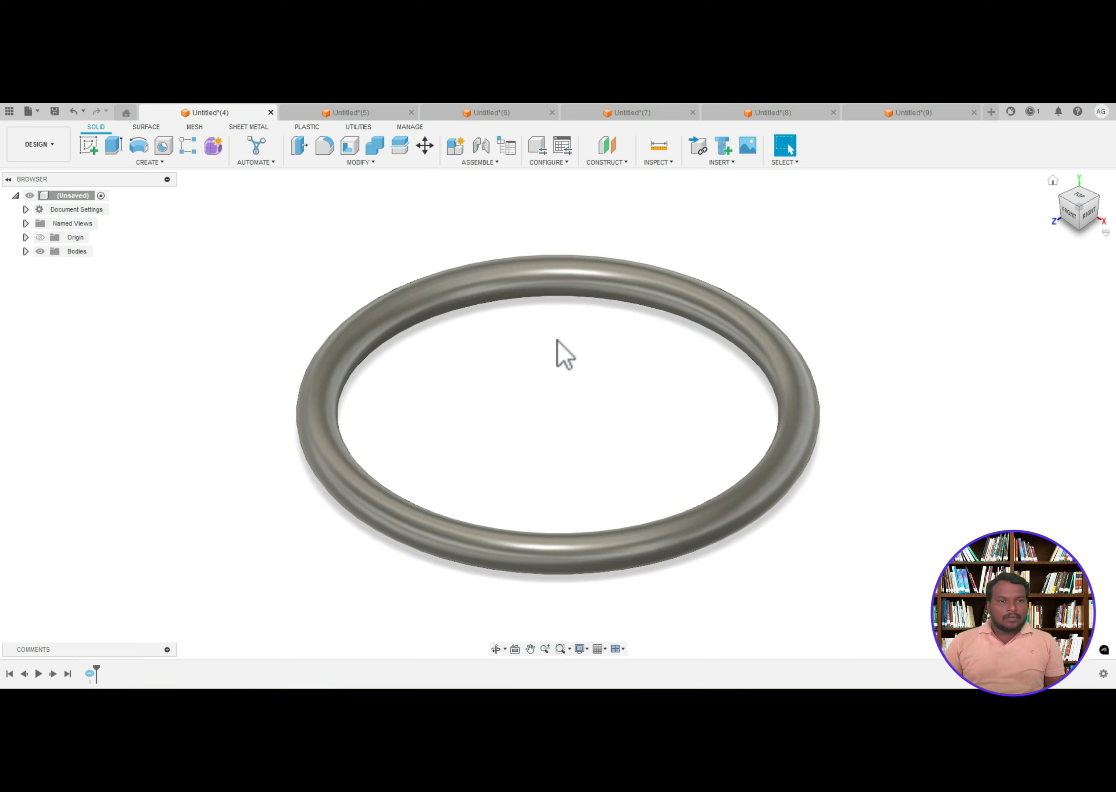
- Close the torus, coil and curved pipe designs without saving them
{"action": "key", "text": "ctrl+w"}
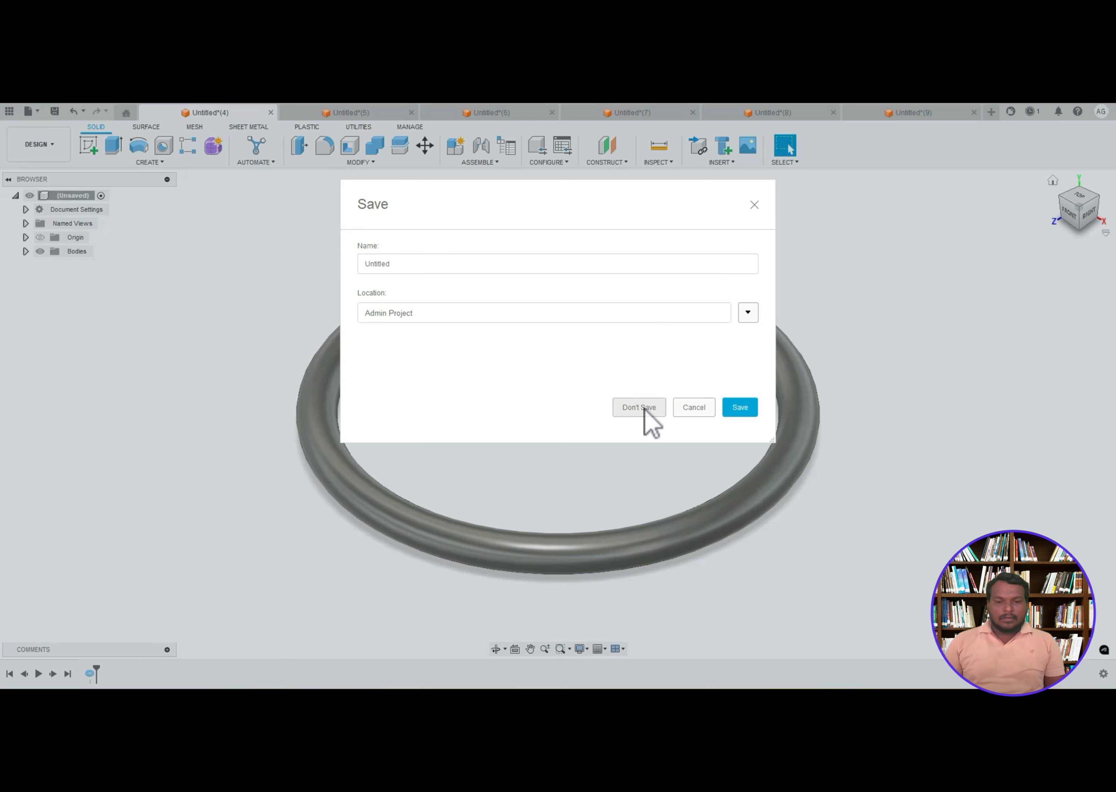
{"action": "left_click", "coordinate": [646, 408]}
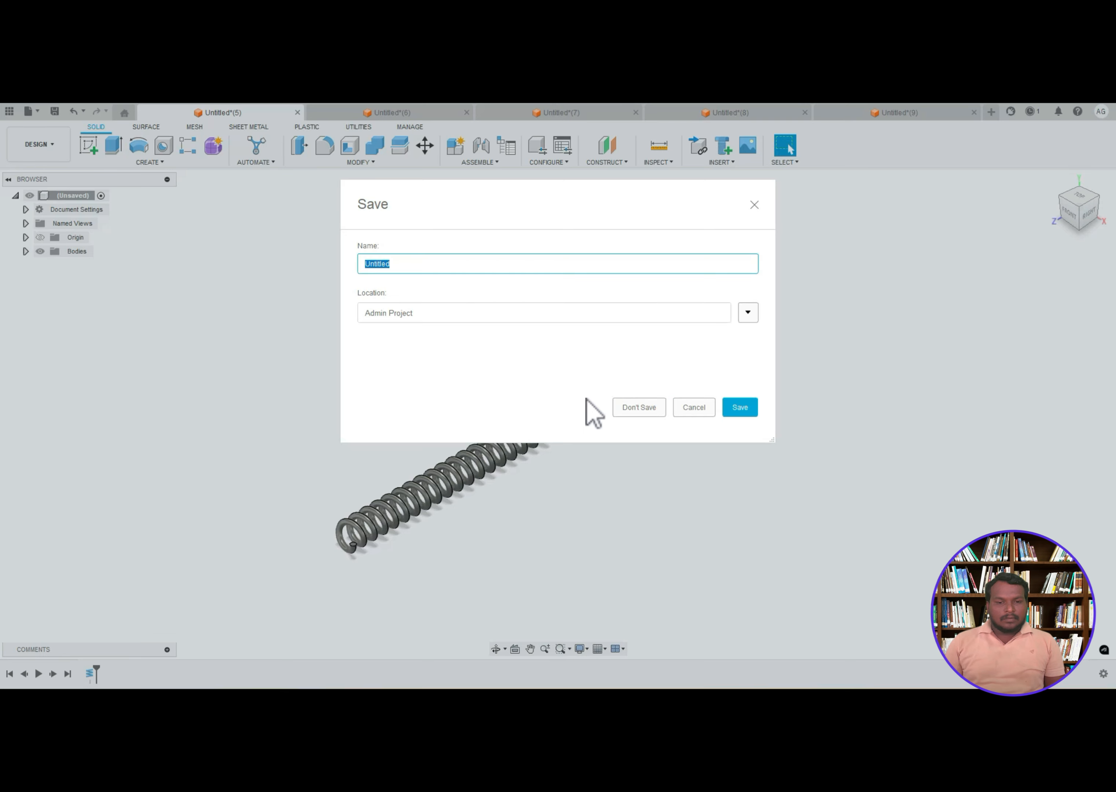
{"action": "left_click", "coordinate": [624, 409]}
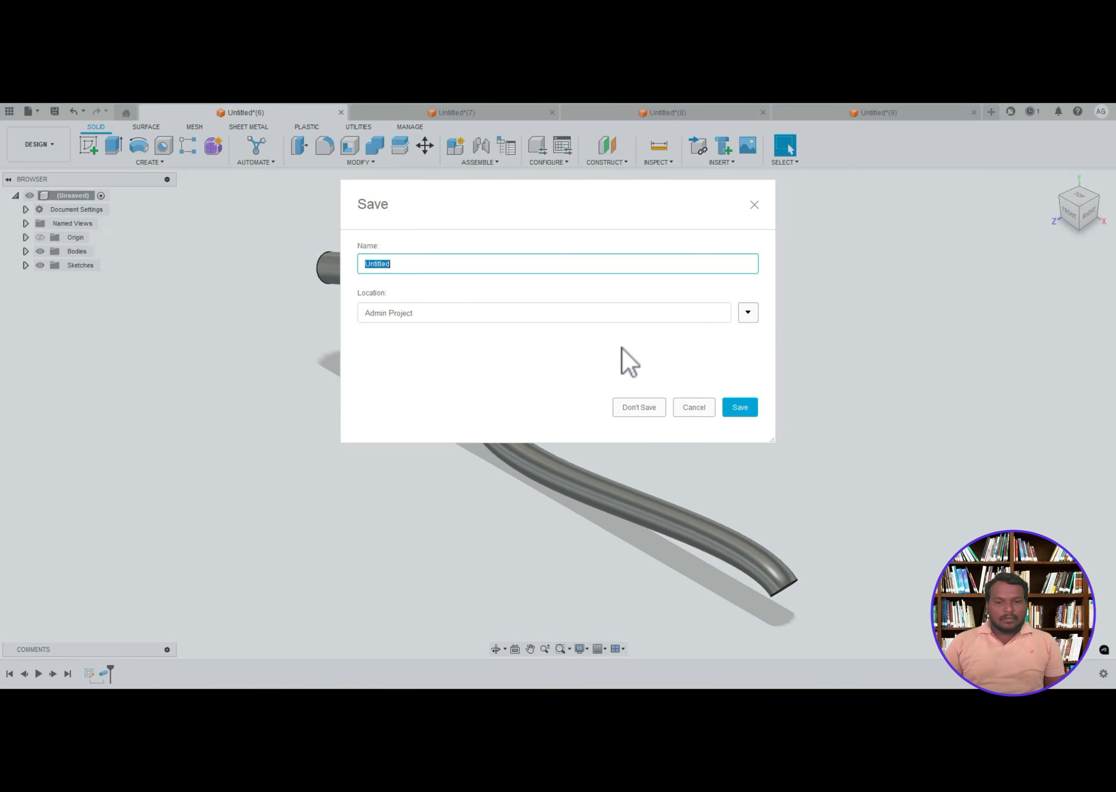
{"action": "left_click", "coordinate": [634, 410]}
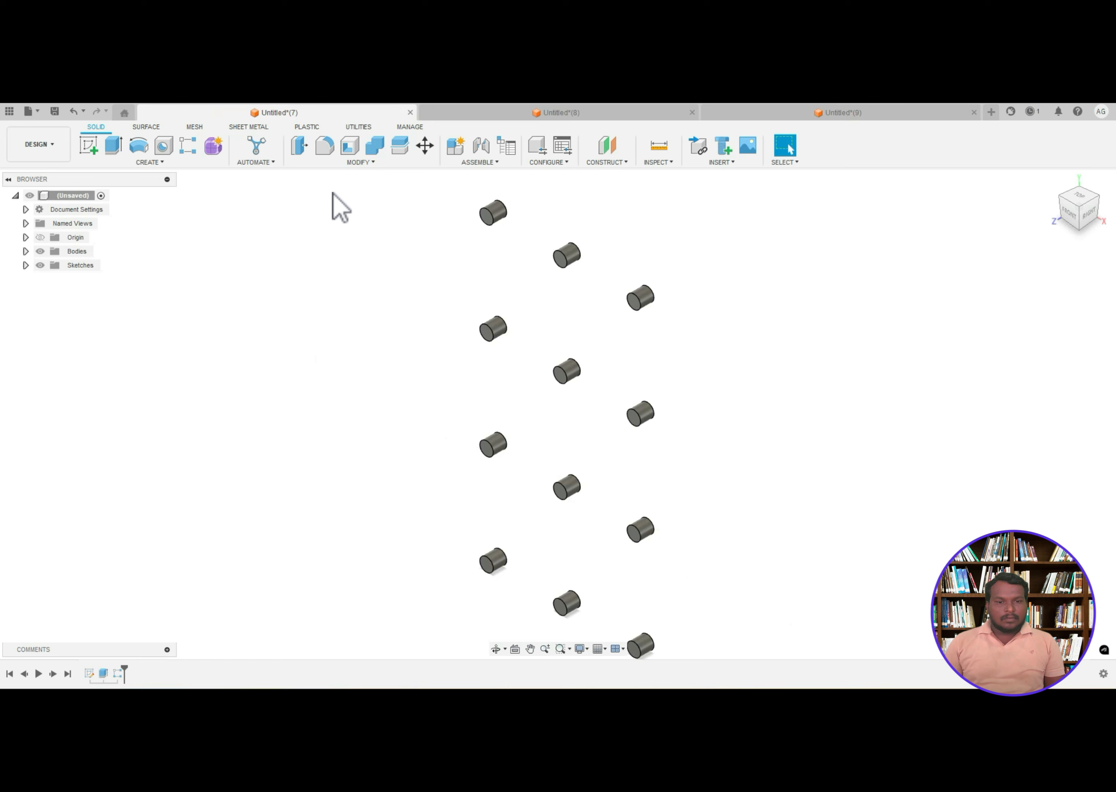
- Review the rectangular pattern in Untitled(7), its two directions and the available pattern types
{"action": "scroll", "coordinate": [575, 317], "scroll_direction": "down", "scroll_amount": 2}
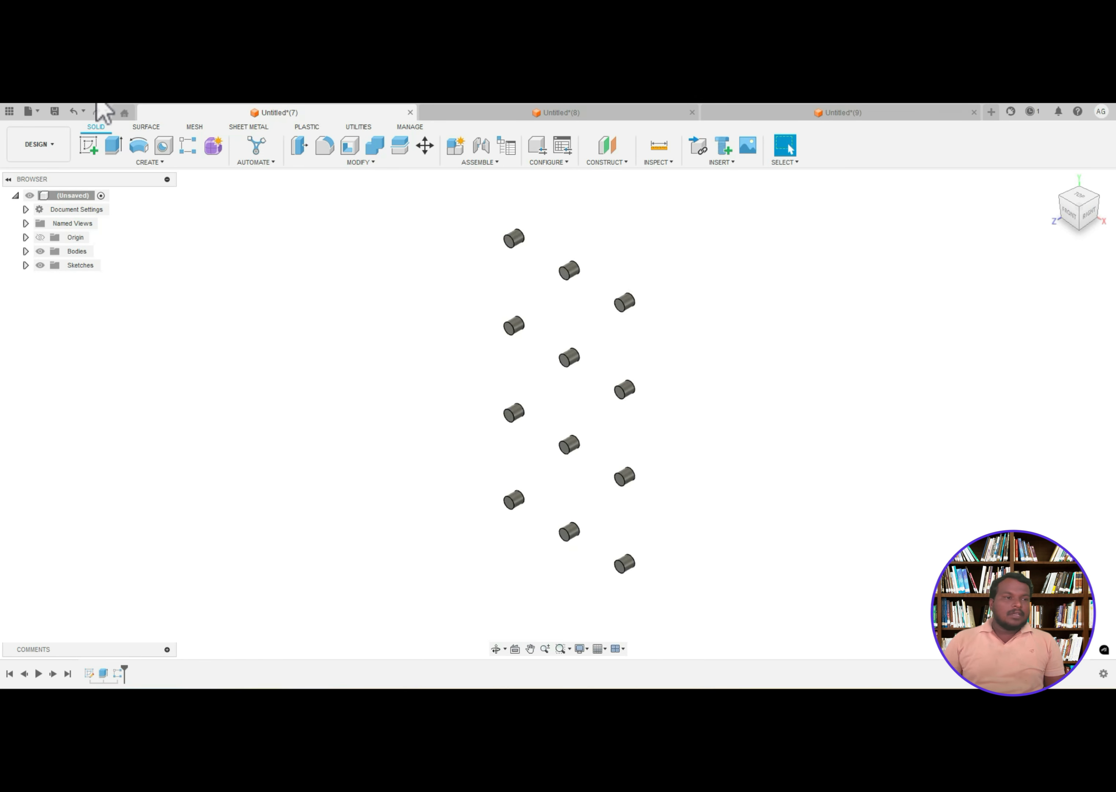
{"action": "left_click", "coordinate": [153, 164]}
{"action": "mouse_move", "coordinate": [141, 397]}
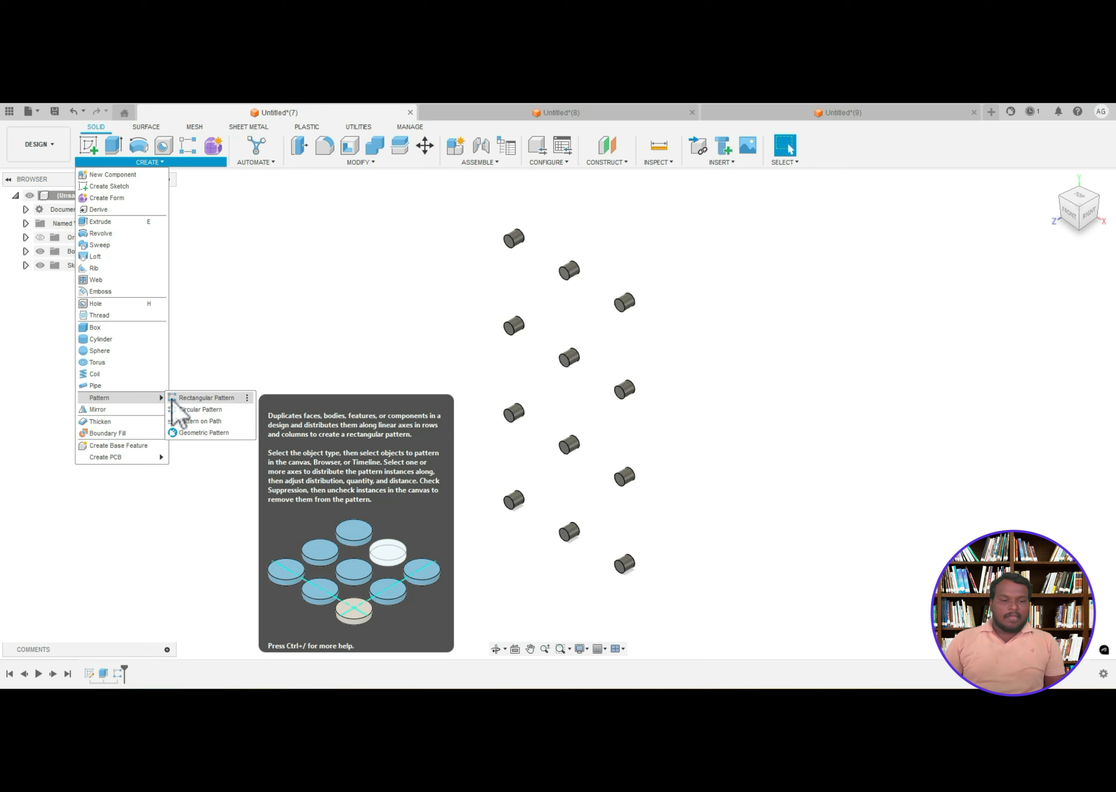
{"action": "left_click", "coordinate": [650, 105]}
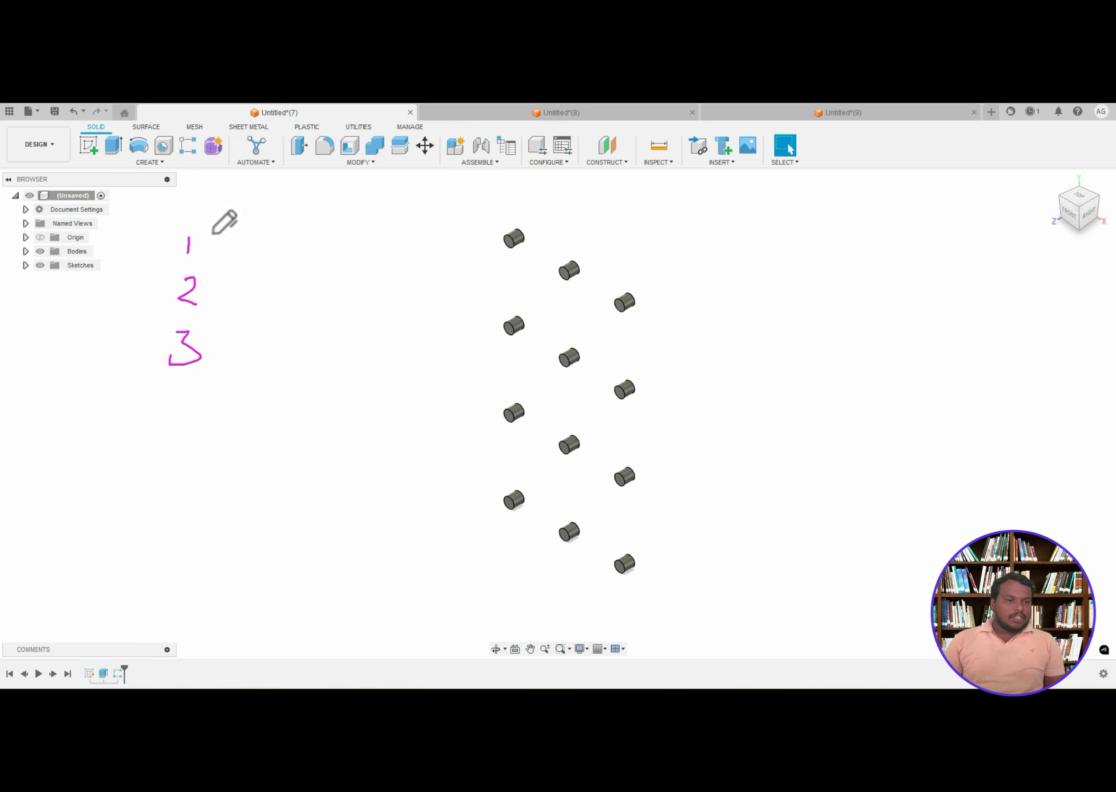
{"action": "left_click_drag", "start_coordinate": [206, 228], "coordinate": [232, 259]}
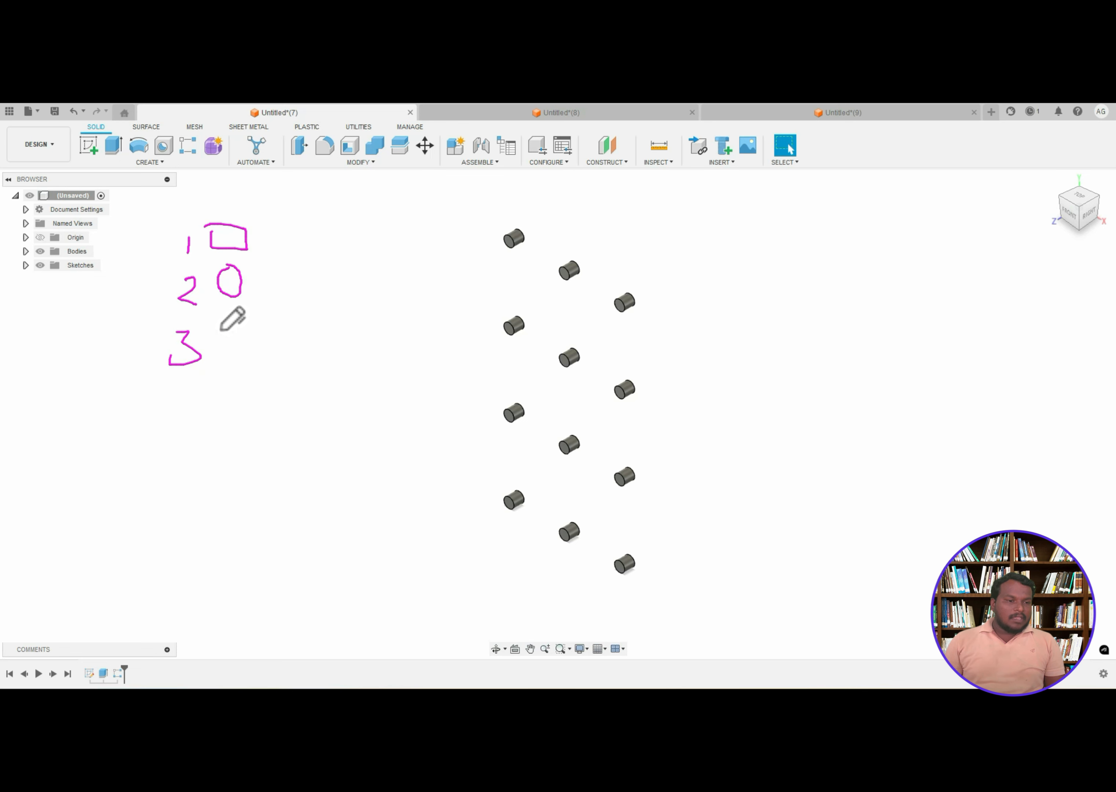
{"action": "mouse_move", "coordinate": [668, 269]}
{"action": "left_mouse_down"}
{"action": "mouse_move", "coordinate": [667, 286]}
{"action": "mouse_move", "coordinate": [668, 269]}
{"action": "left_mouse_up"}
{"action": "mouse_move", "coordinate": [530, 252]}
{"action": "left_mouse_down"}
{"action": "mouse_move", "coordinate": [593, 279]}
{"action": "mouse_move", "coordinate": [514, 242]}
{"action": "mouse_move", "coordinate": [517, 430]}
{"action": "left_mouse_up"}
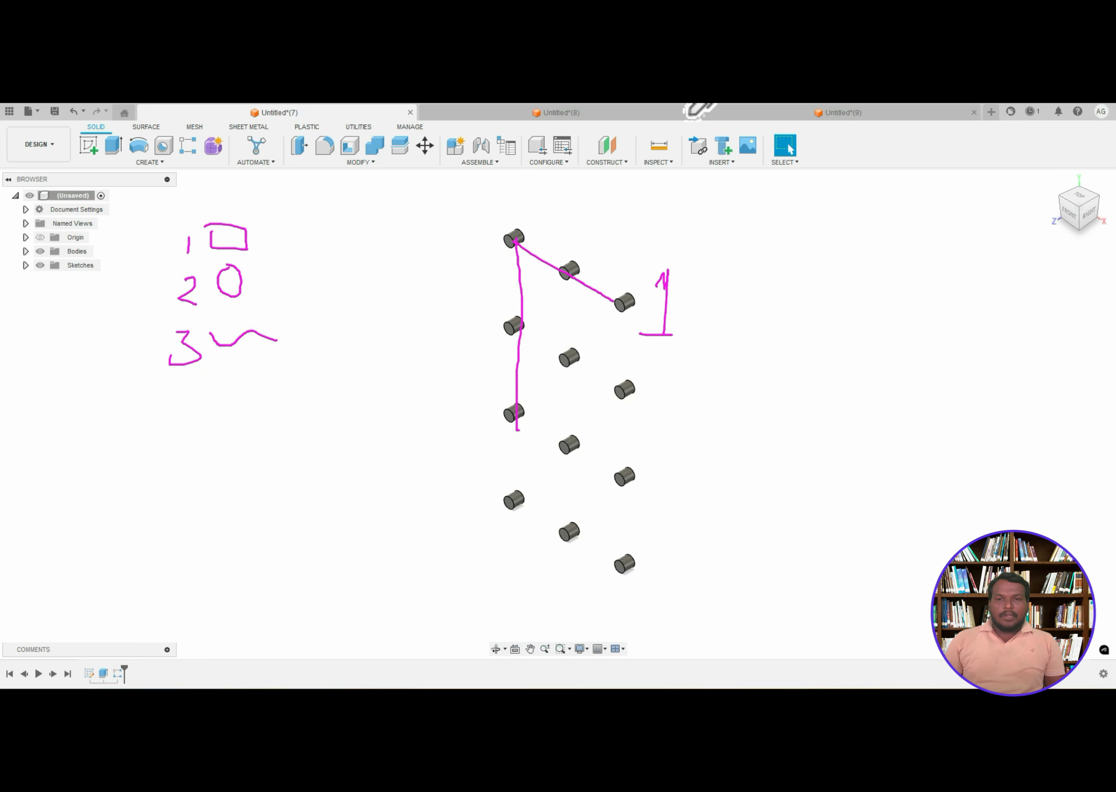
- Review the circular pattern in Untitled(8), and switch to the path pattern design, Untitled(9)
{"action": "left_click", "coordinate": [507, 112]}
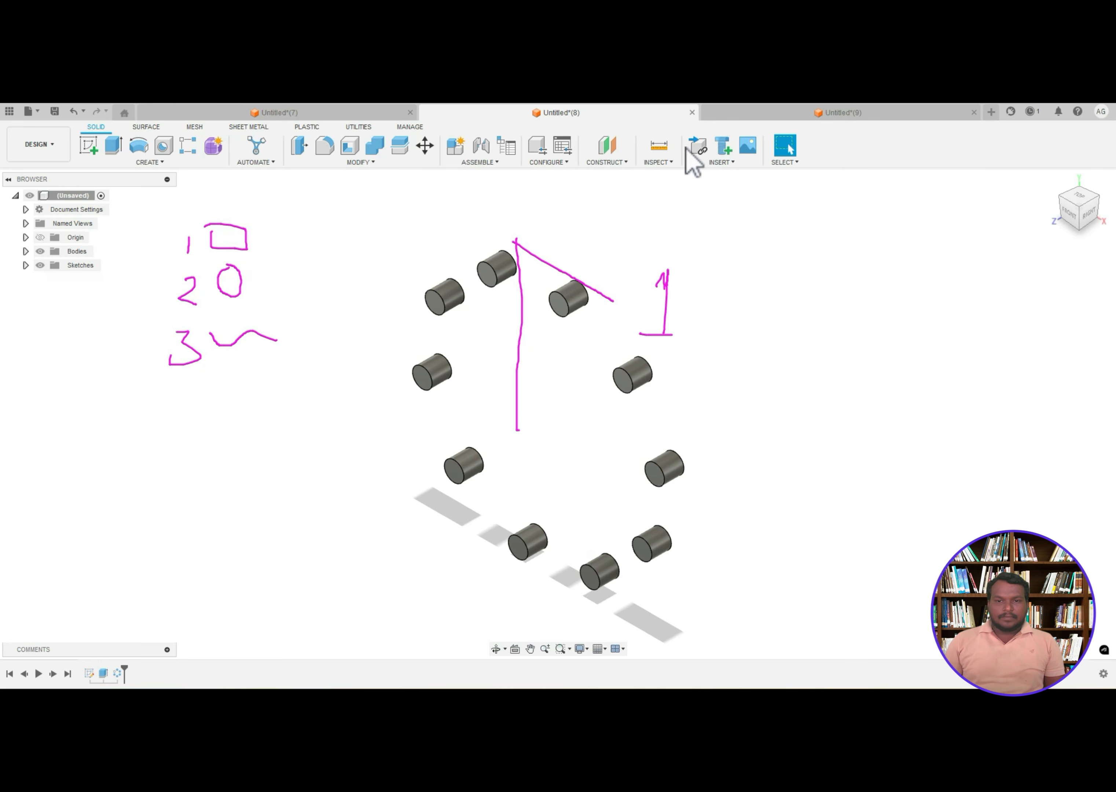
{"action": "left_click", "coordinate": [937, 104]}
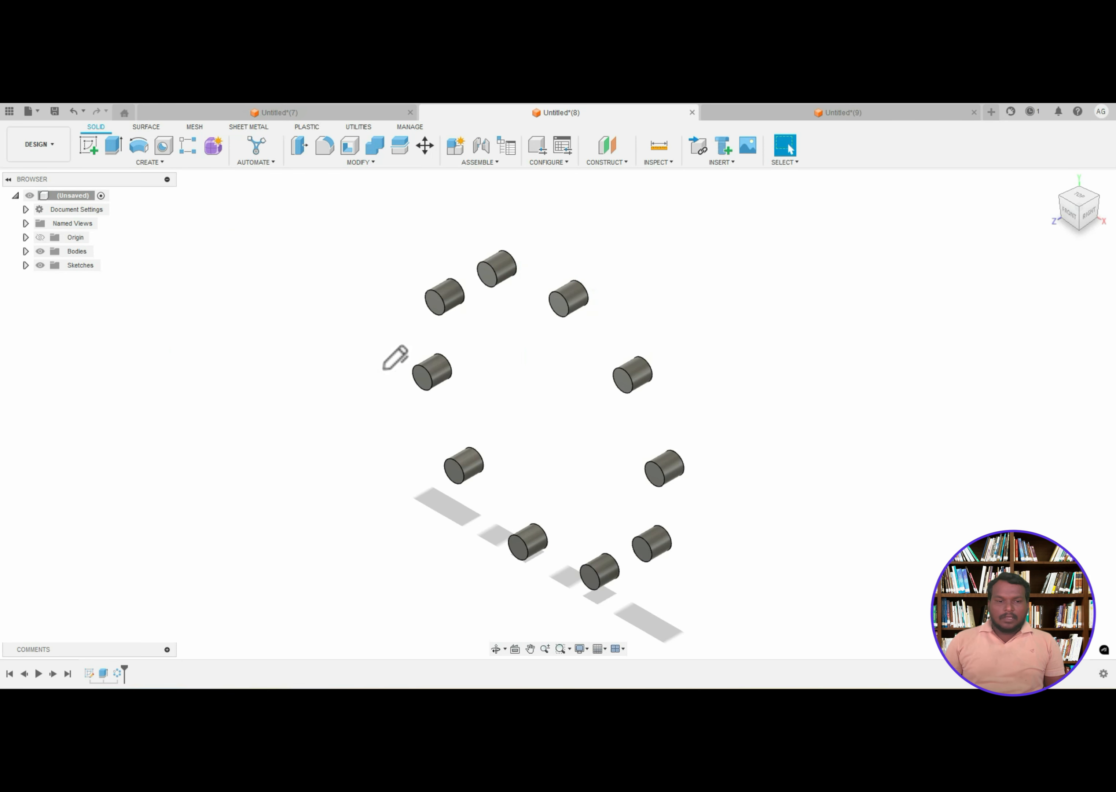
{"action": "mouse_move", "coordinate": [519, 378]}
{"action": "left_mouse_down"}
{"action": "mouse_move", "coordinate": [549, 429]}
{"action": "mouse_move", "coordinate": [609, 431]}
{"action": "left_mouse_up"}
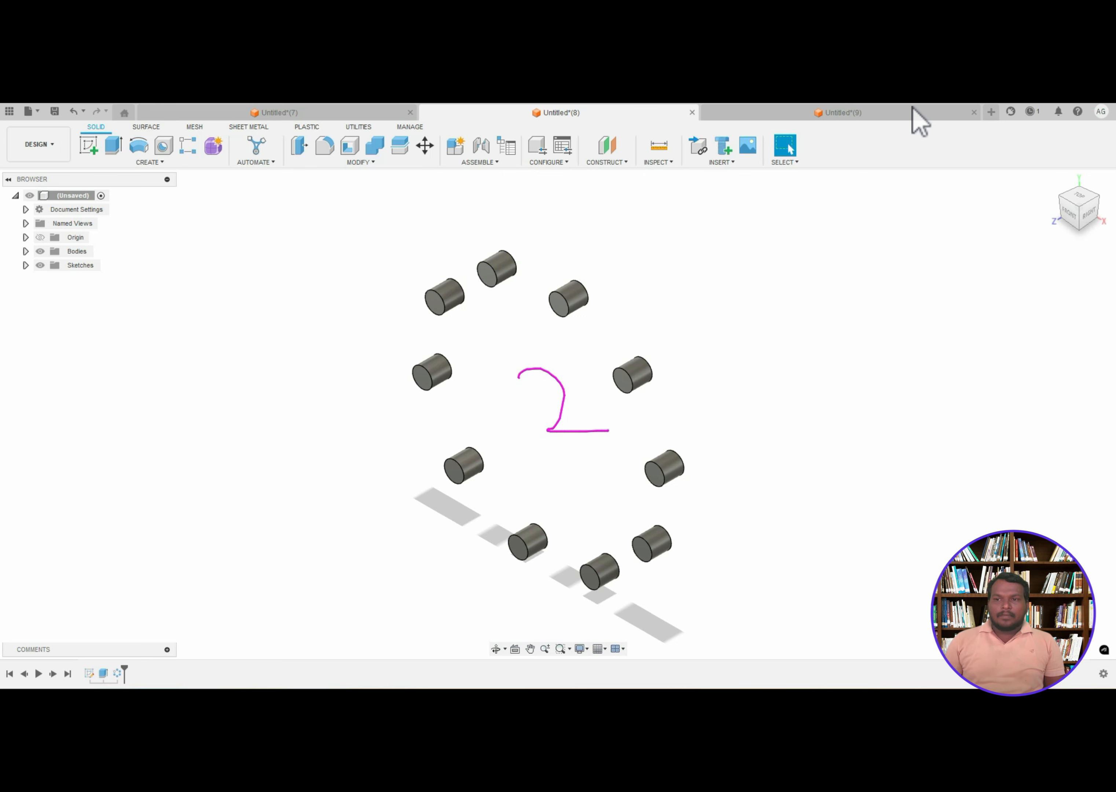
{"action": "left_click", "coordinate": [937, 104]}
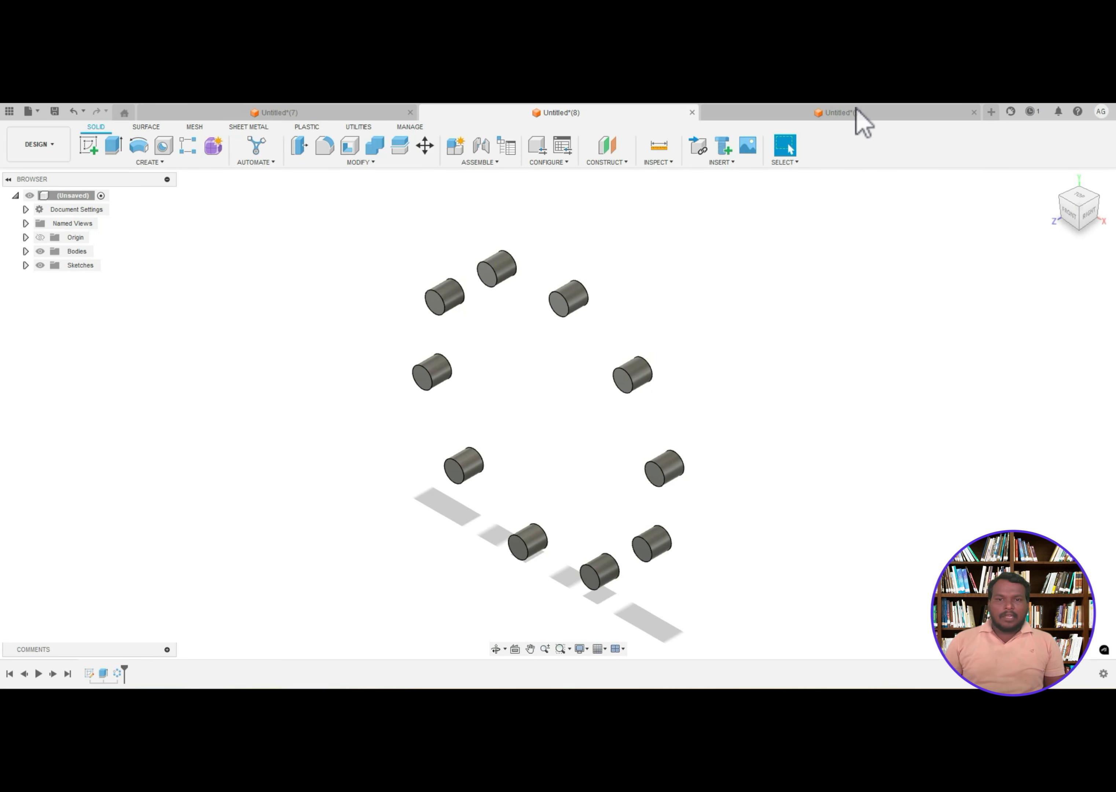
{"action": "left_click", "coordinate": [821, 116]}
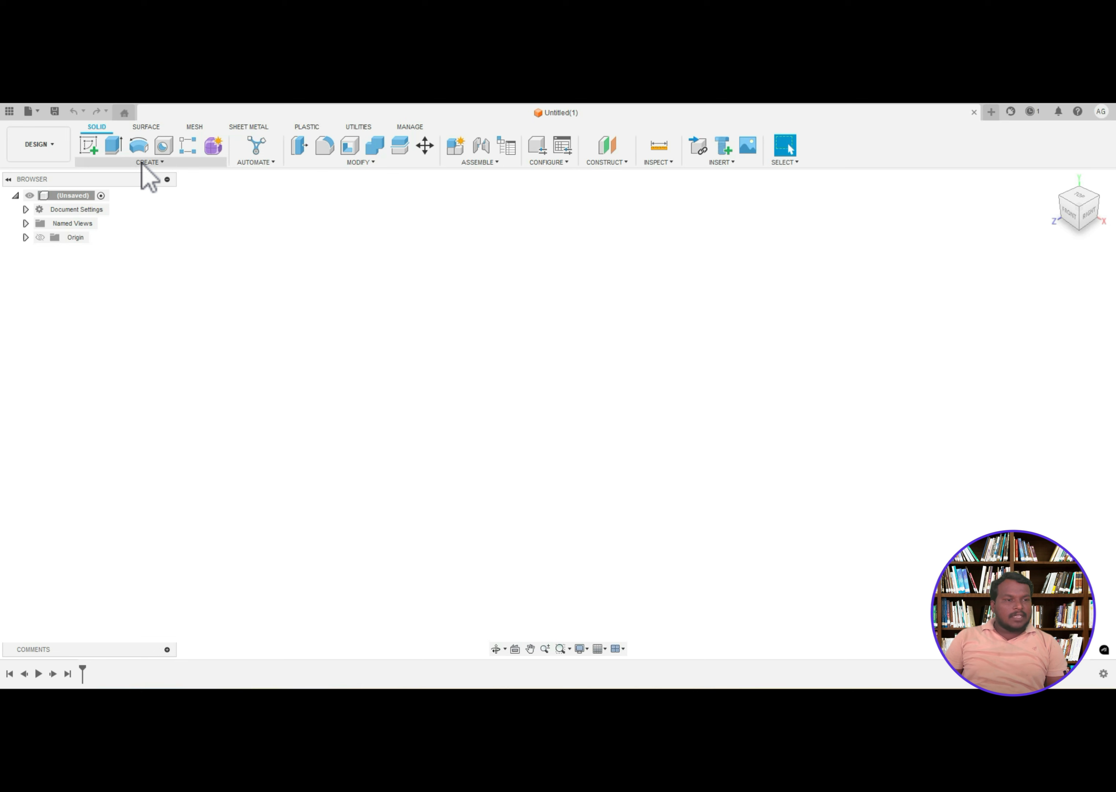
- Start a sketch on the front plane and draw three overlapping rectangles staggered diagonally, left of the origin
{"action": "left_click", "coordinate": [142, 163]}
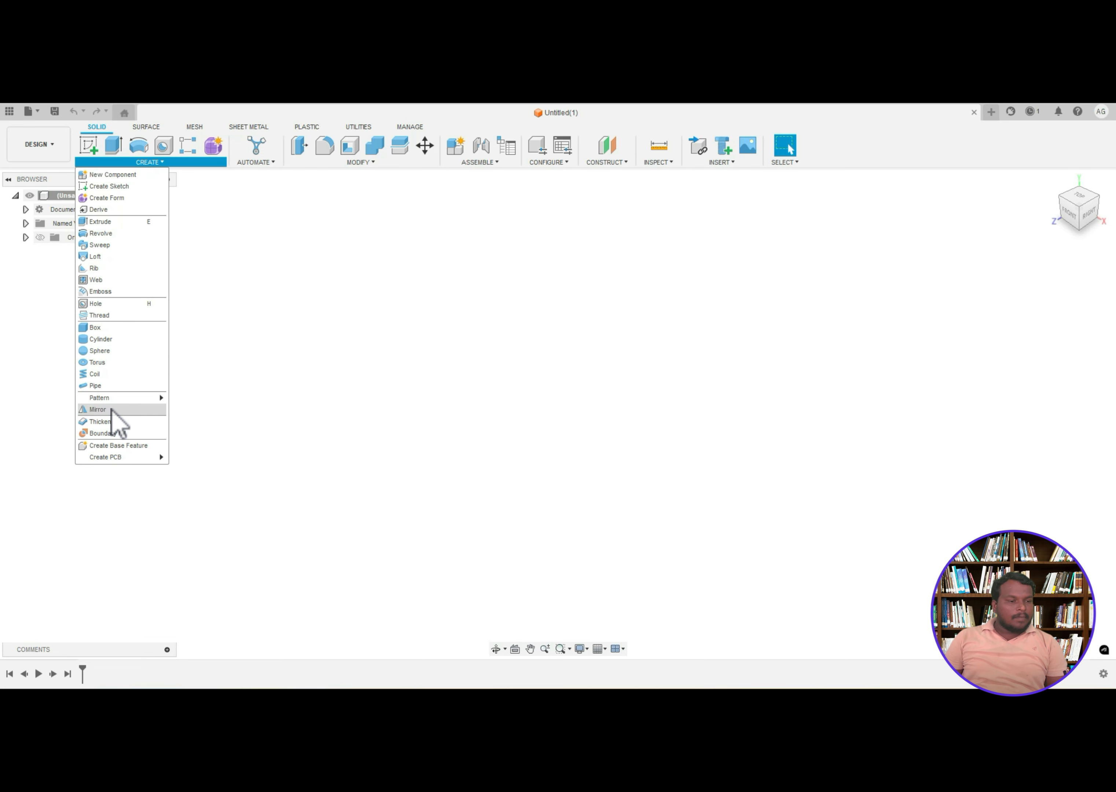
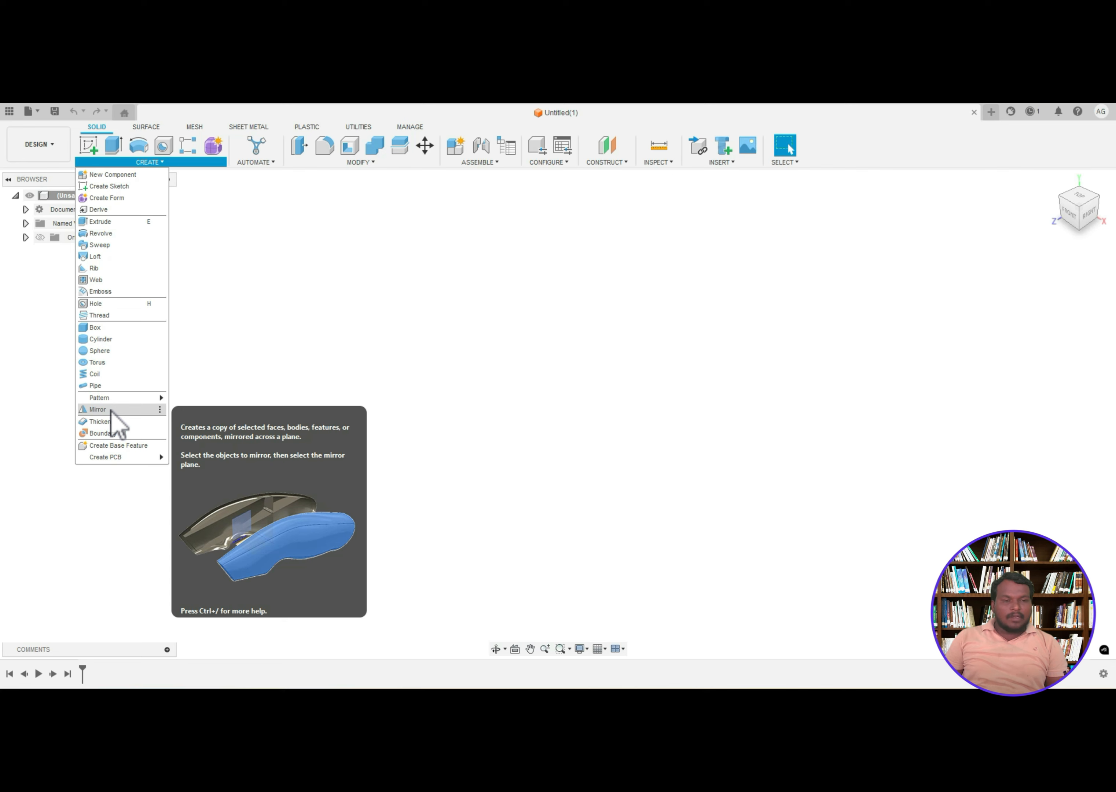
{"action": "left_click", "coordinate": [91, 147]}
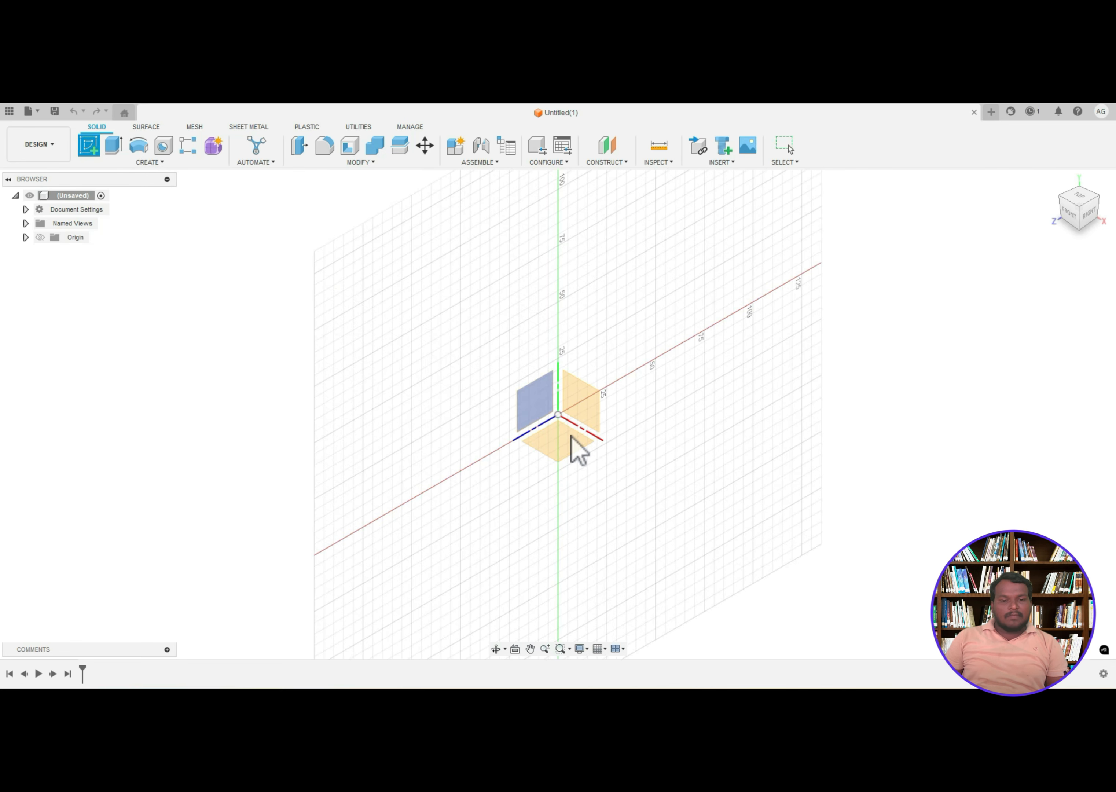
{"action": "left_click", "coordinate": [588, 410]}
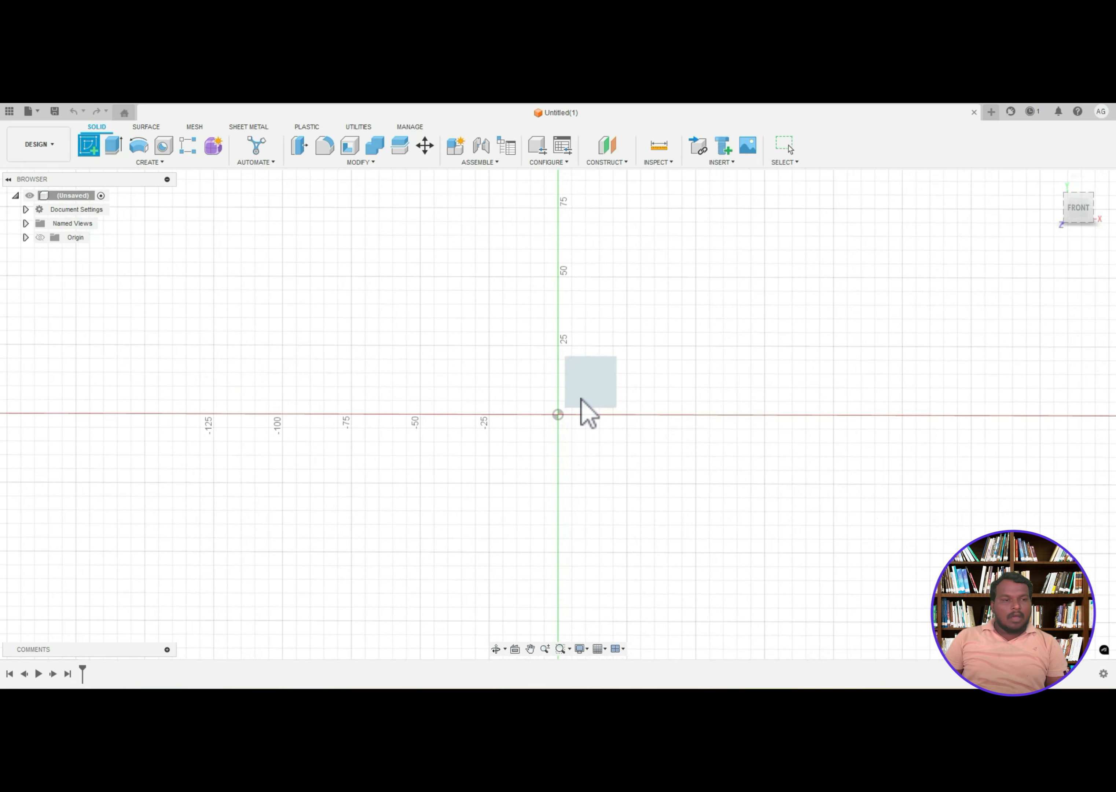
{"action": "left_click", "coordinate": [114, 147]}
{"action": "left_click", "coordinate": [403, 298]}
{"action": "left_click", "coordinate": [496, 382]}
{"action": "left_click", "coordinate": [441, 274]}
{"action": "left_click", "coordinate": [542, 340]}
{"action": "left_click", "coordinate": [375, 350]}
{"action": "left_click", "coordinate": [443, 427]}
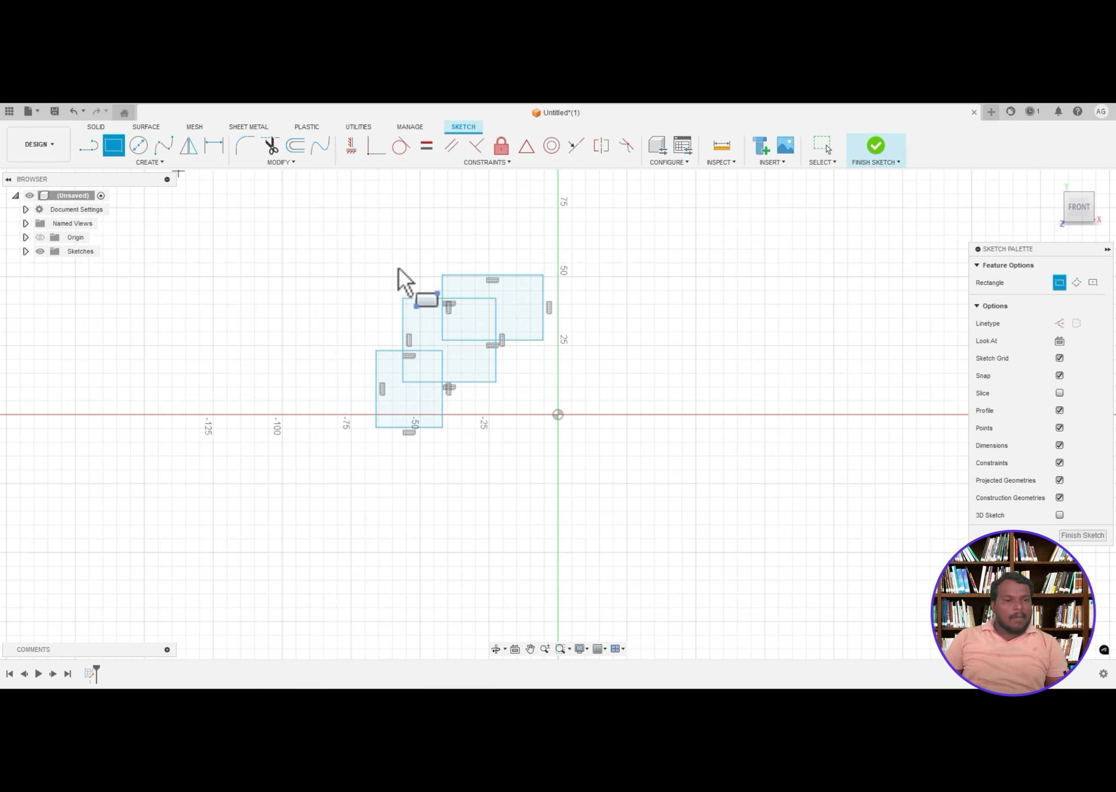
{"action": "left_click", "coordinate": [402, 298]}
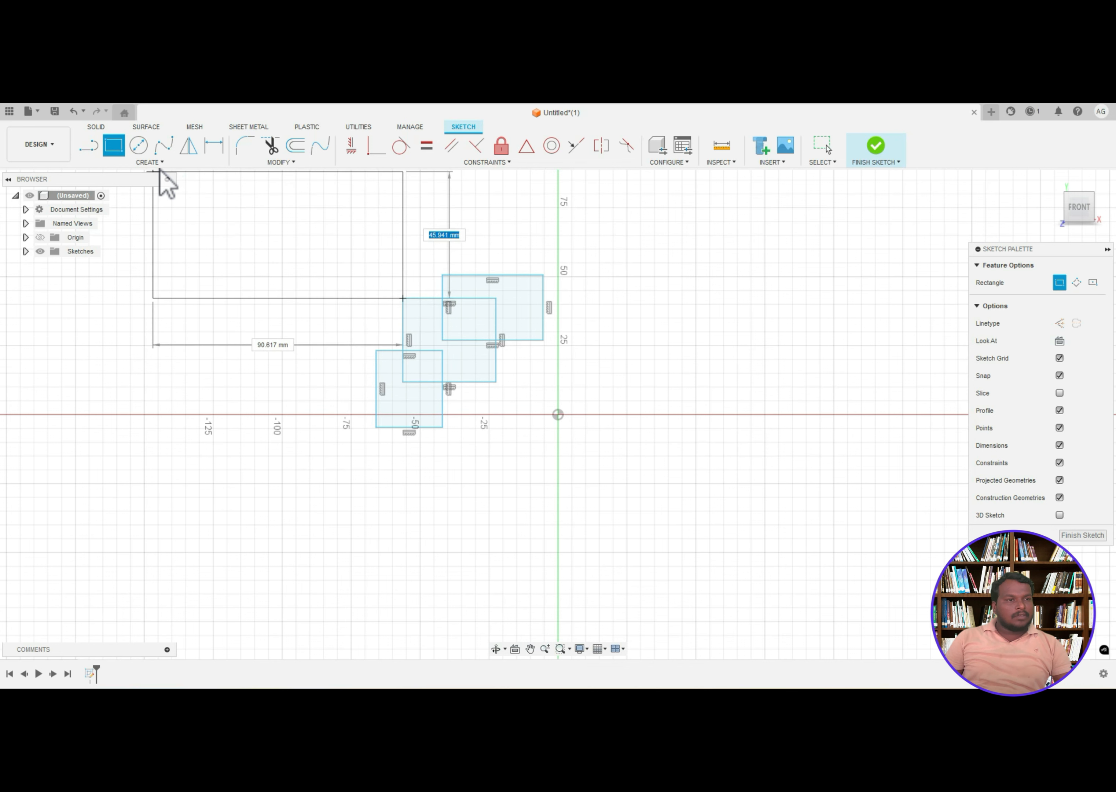
{"action": "left_click", "coordinate": [351, 318]}
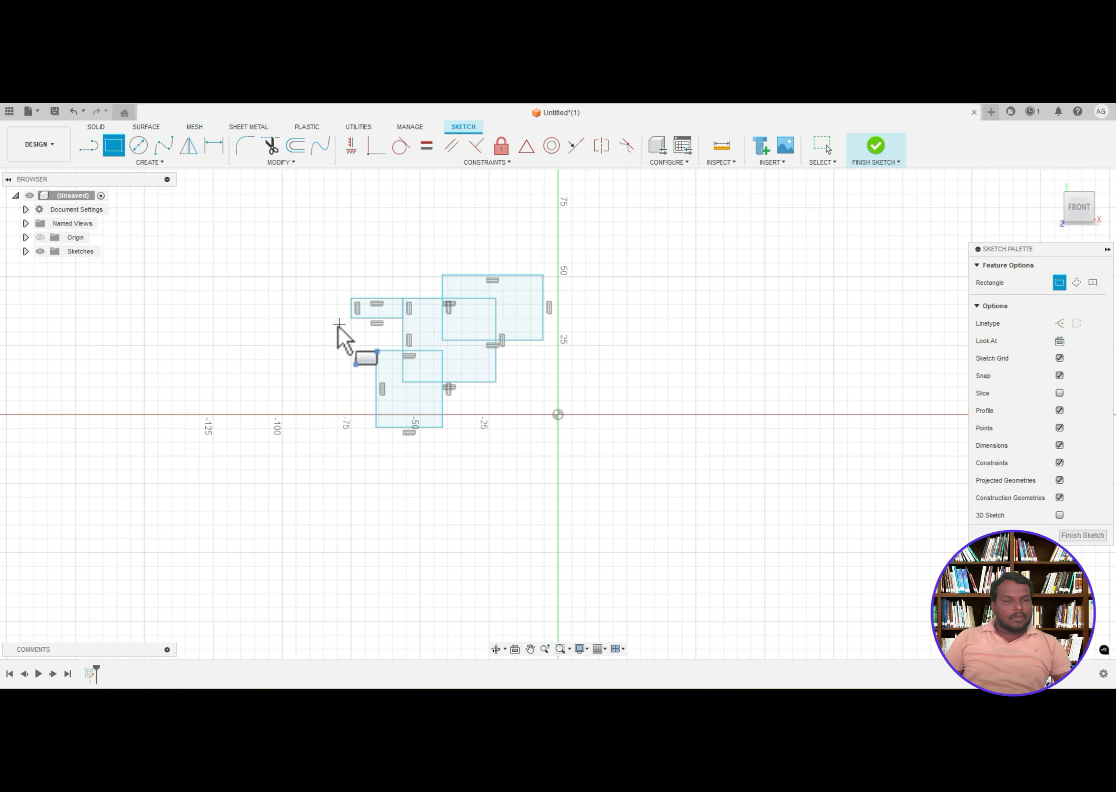
{"action": "left_click", "coordinate": [139, 146]}
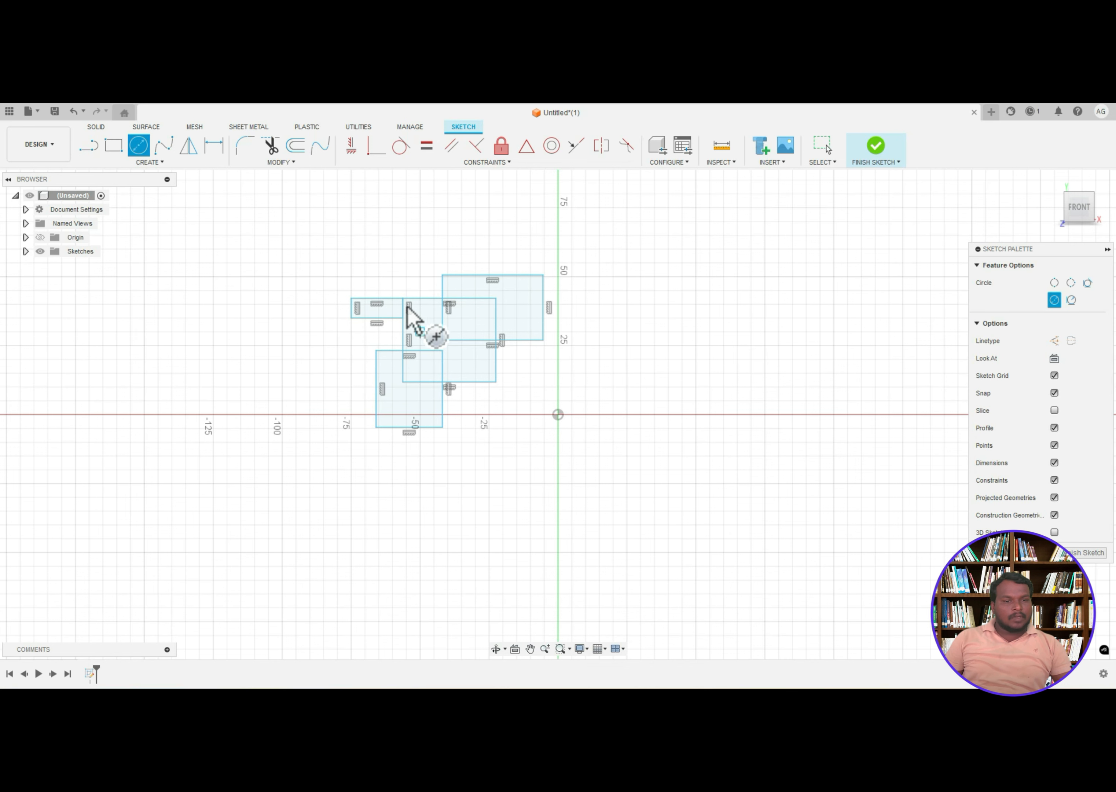
{"action": "left_click", "coordinate": [271, 147]}
{"action": "left_click", "coordinate": [384, 318]}
{"action": "left_click", "coordinate": [384, 299]}
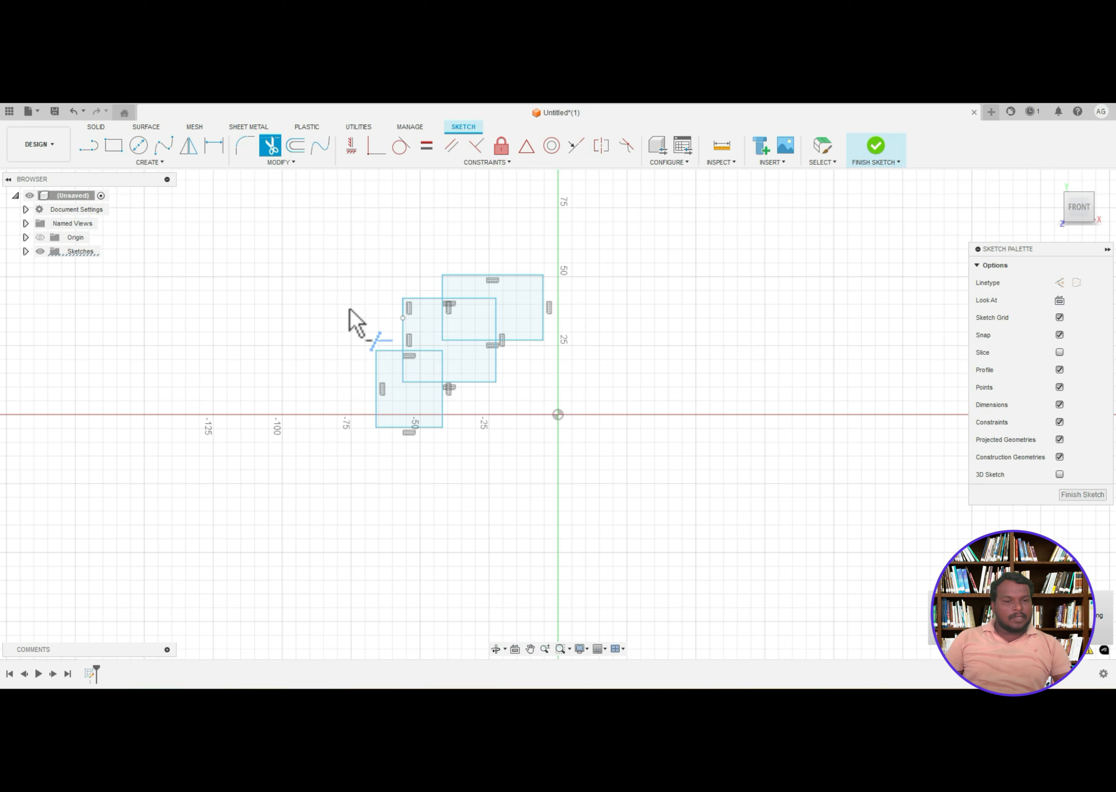
- Sketch two circles centred on the upper-left and lower-right corners of the middle rectangle
{"action": "left_click", "coordinate": [138, 146]}
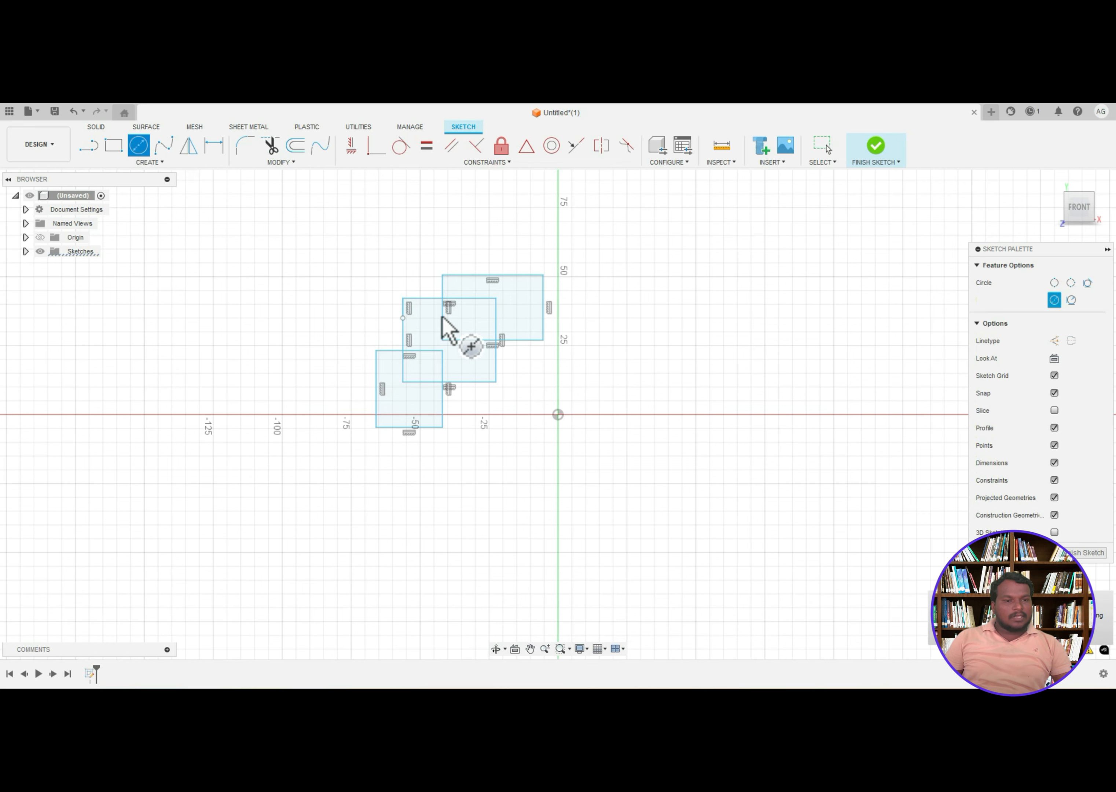
{"action": "left_click", "coordinate": [403, 298]}
{"action": "left_click", "coordinate": [420, 317]}
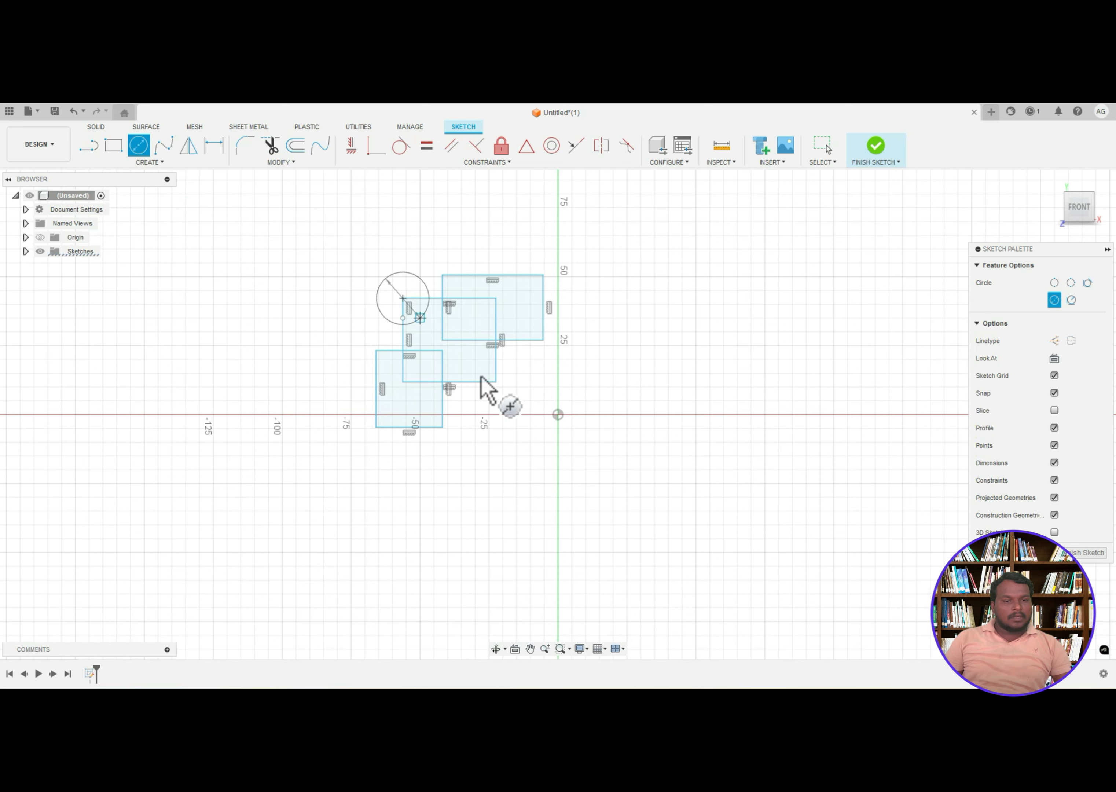
{"action": "left_click", "coordinate": [496, 382]}
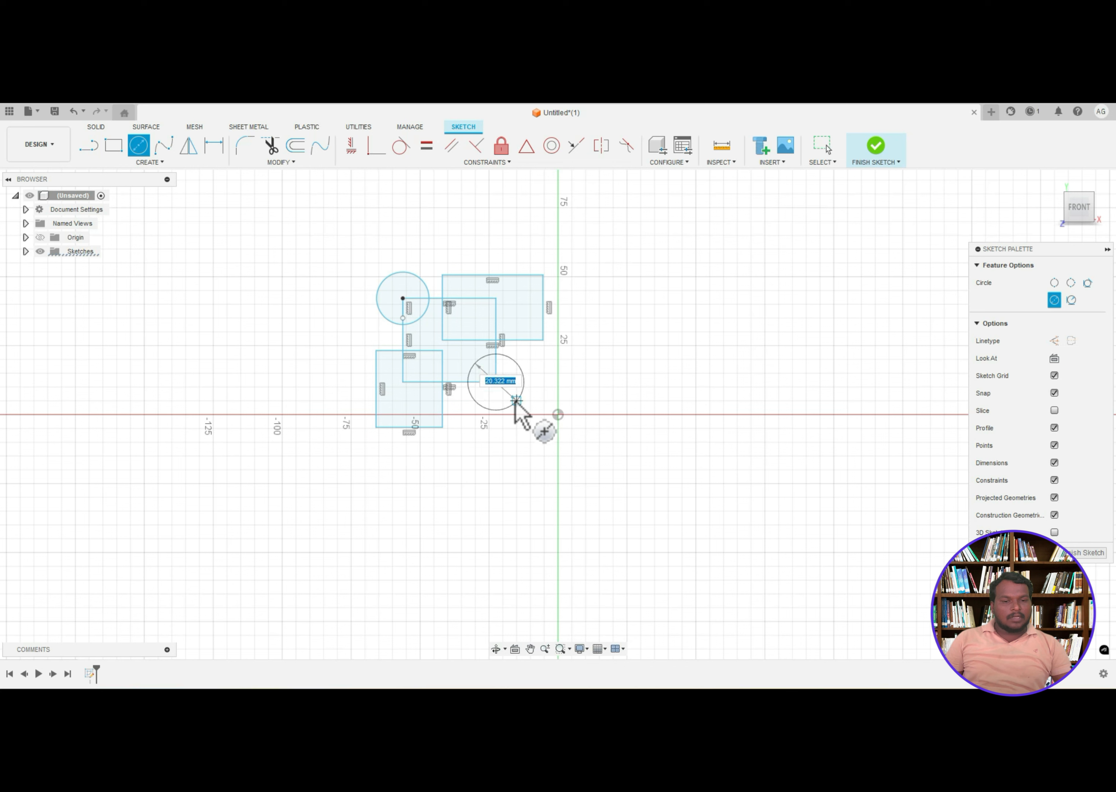
{"action": "left_click", "coordinate": [513, 399]}
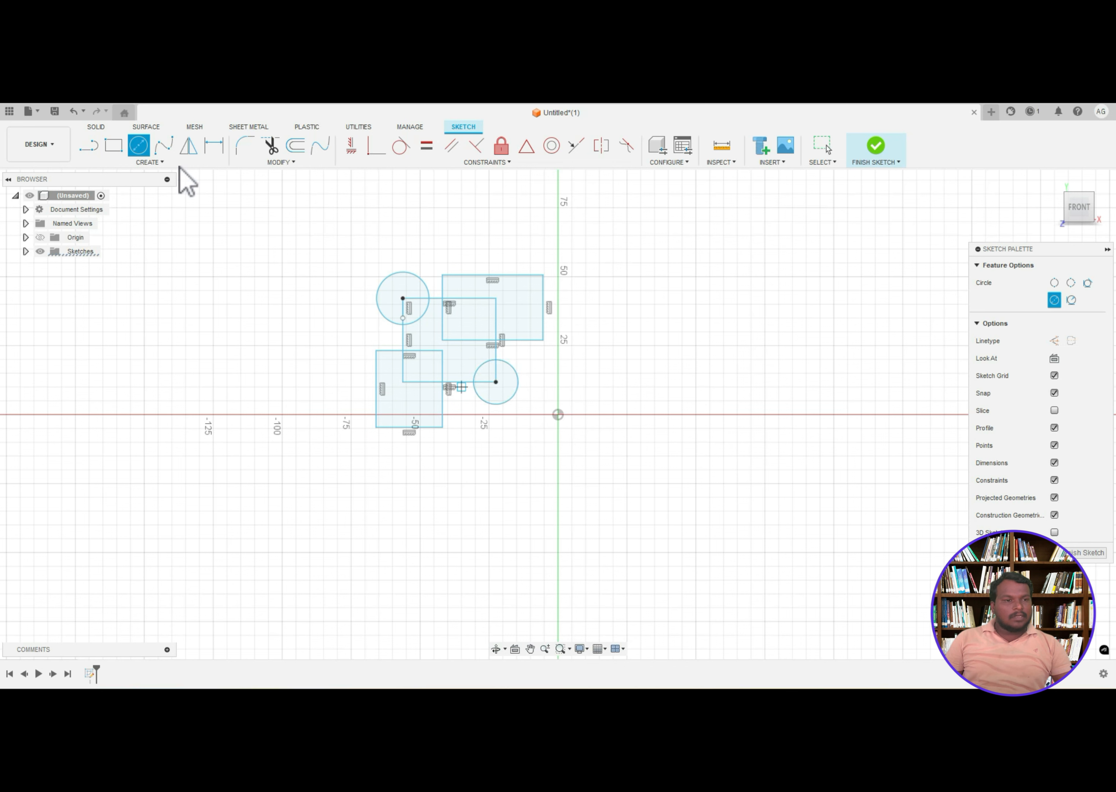
- Dimension the upper-left and lower-right circles to a diameter of 20 mm each
{"action": "left_click", "coordinate": [219, 149]}
{"action": "left_click", "coordinate": [396, 274]}
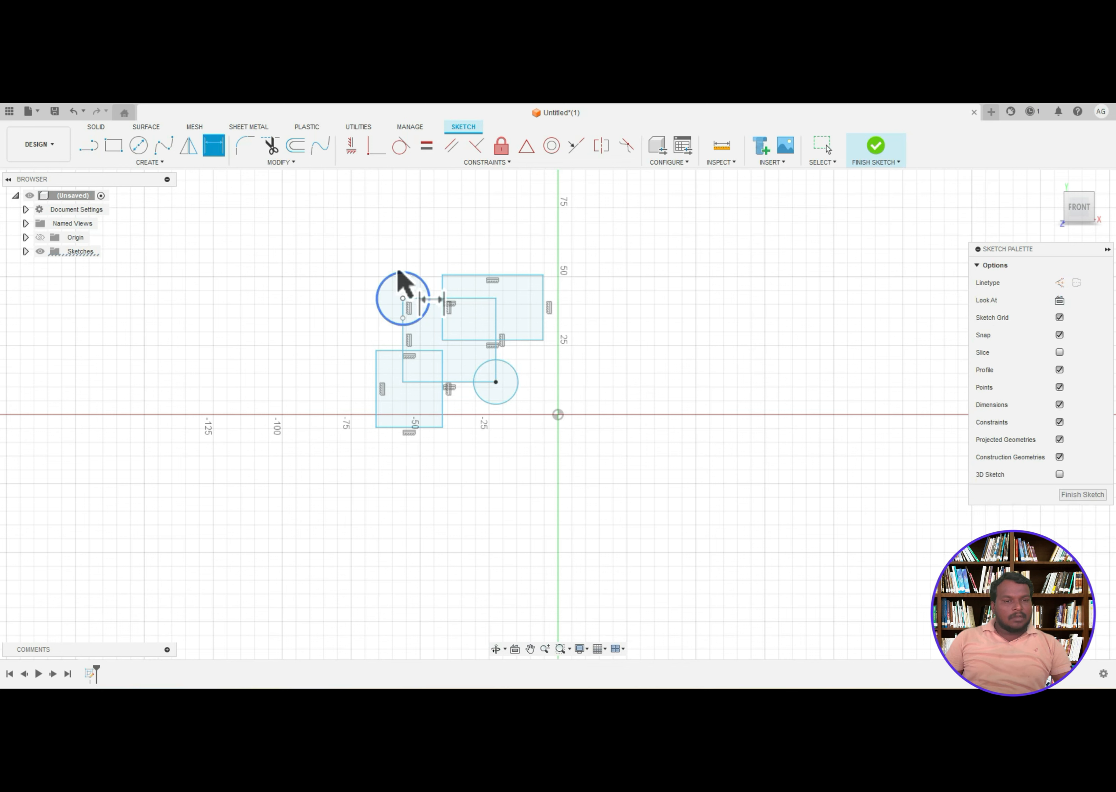
{"action": "left_click", "coordinate": [332, 257]}
{"action": "type", "text": "20"}
{"action": "key", "text": "Return"}
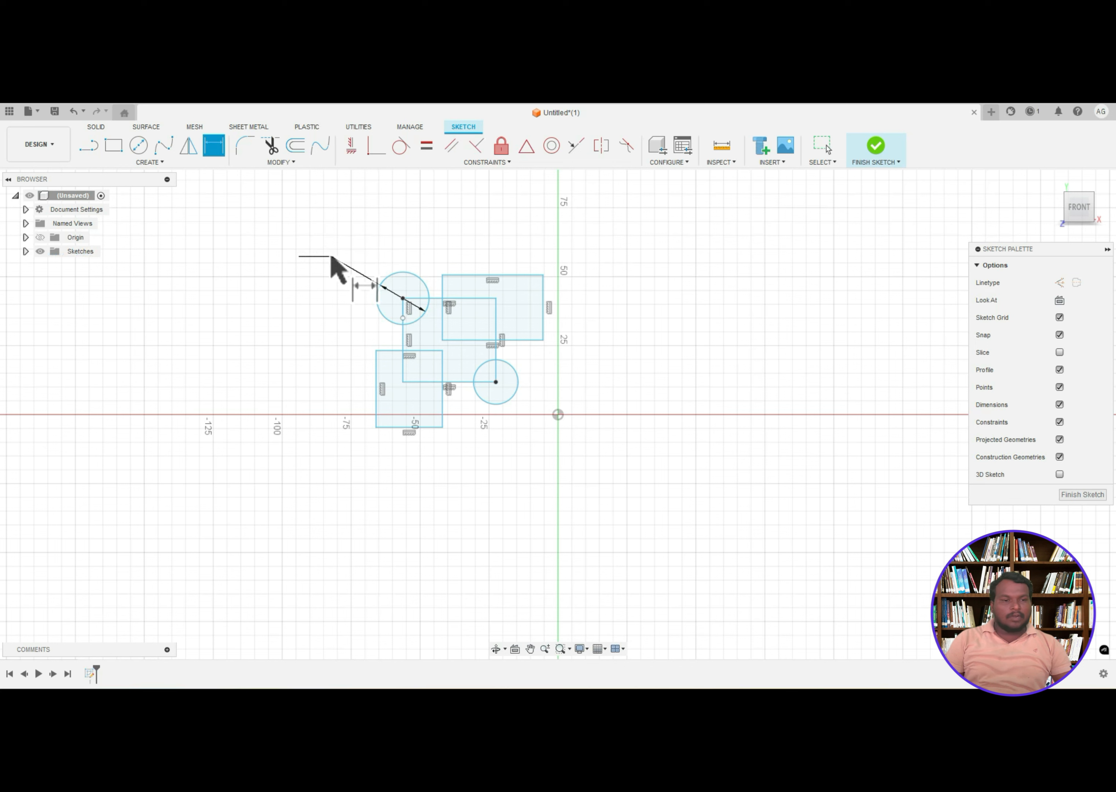
{"action": "left_click", "coordinate": [520, 388]}
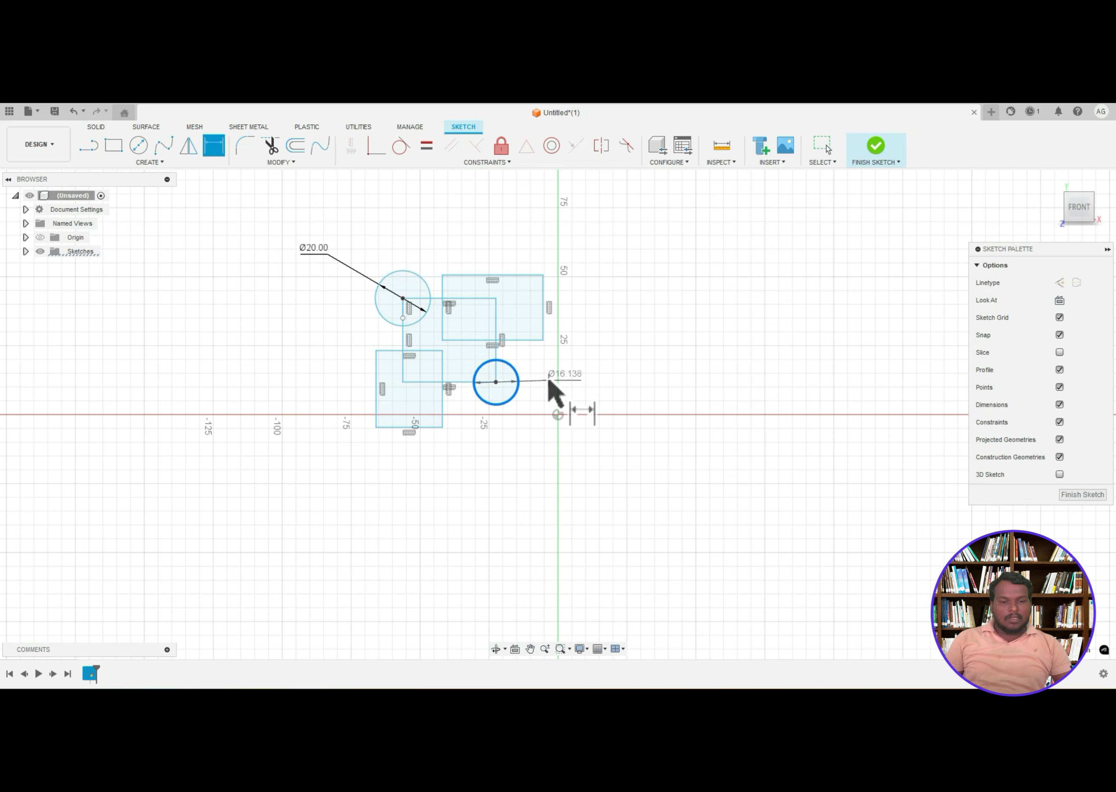
{"action": "left_click", "coordinate": [552, 382]}
{"action": "type", "text": "20"}
{"action": "key", "text": "Return"}
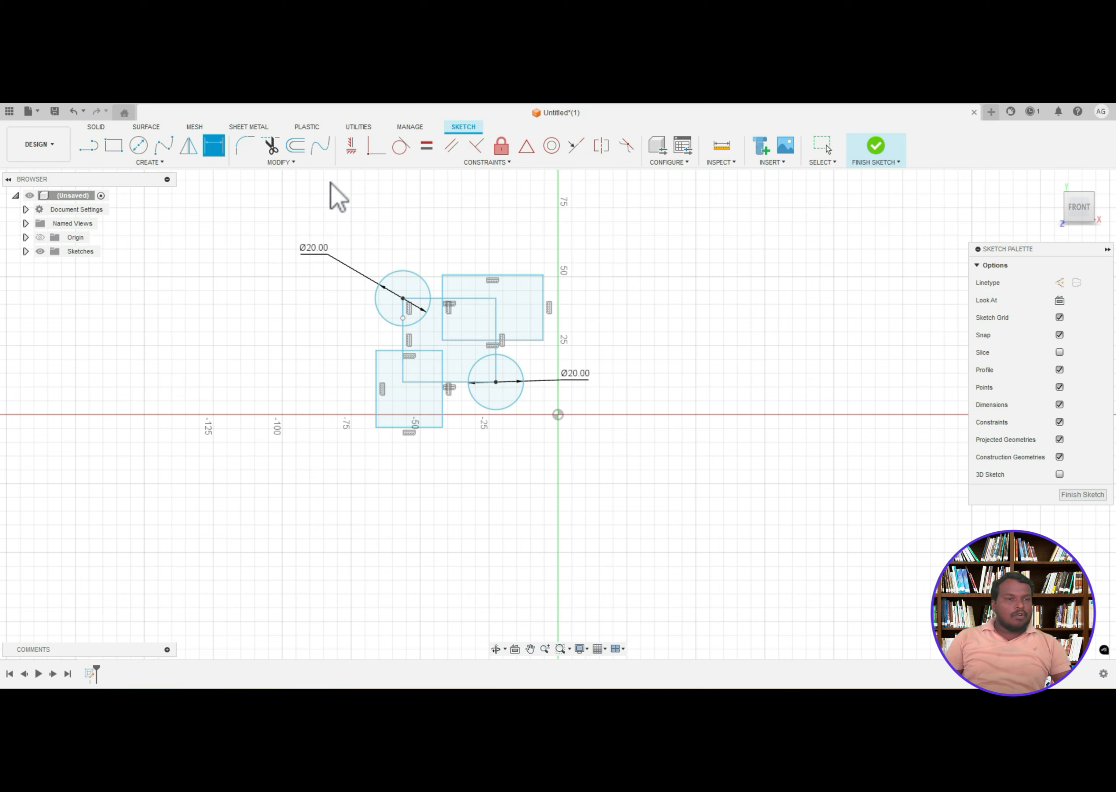
- Trim the overlapping edges between the middle and upper-right rectangles and the lines inside the lower-right circle
{"action": "left_click", "coordinate": [271, 146]}
{"action": "left_click", "coordinate": [447, 301]}
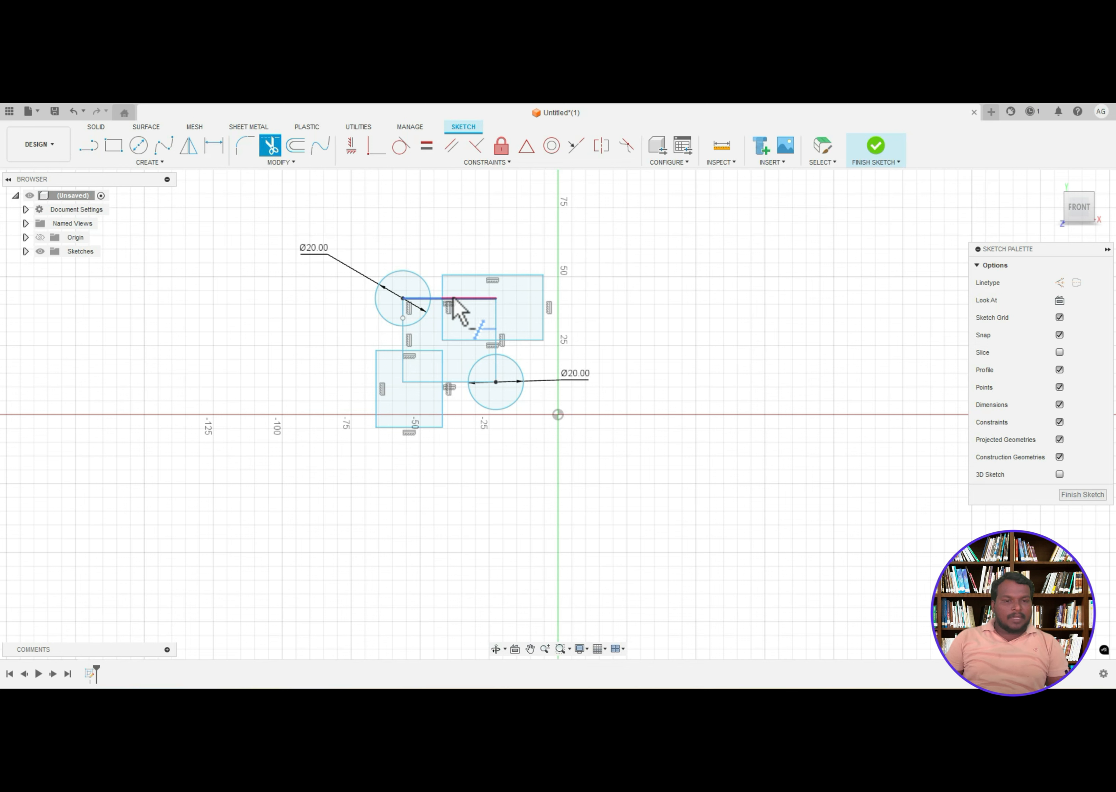
{"action": "left_click", "coordinate": [443, 324]}
{"action": "left_click", "coordinate": [460, 340]}
{"action": "left_click", "coordinate": [497, 324]}
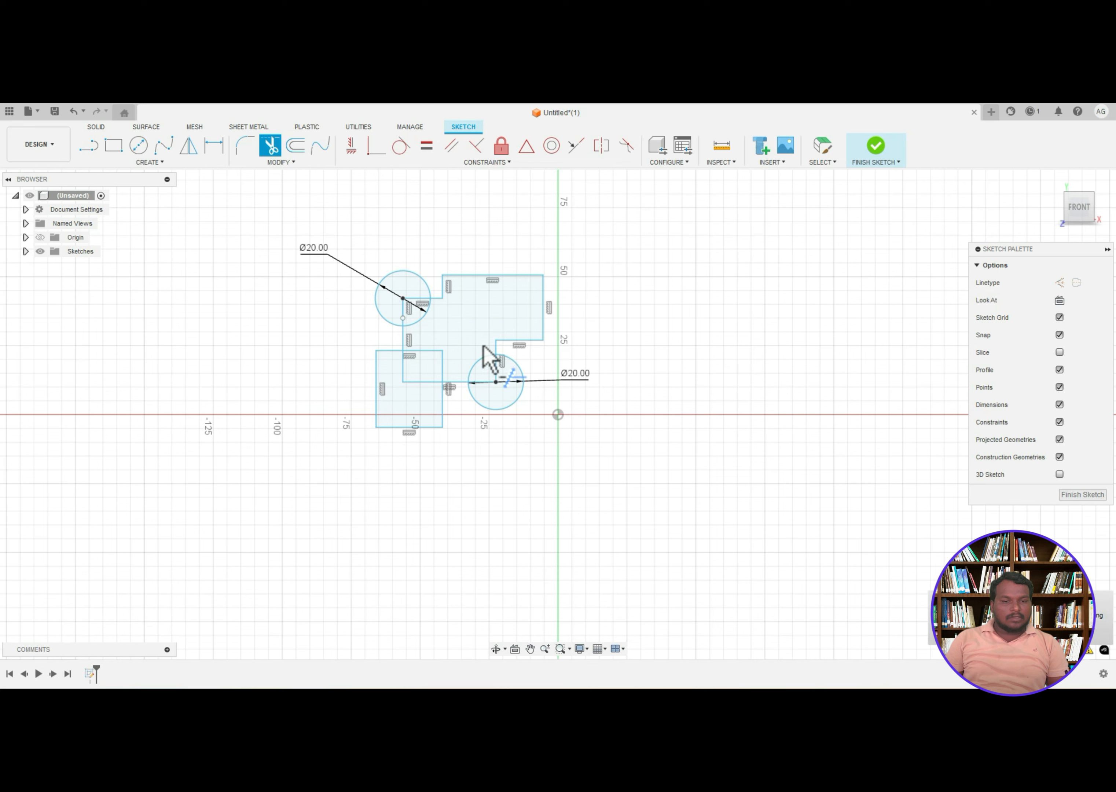
{"action": "left_click", "coordinate": [482, 368]}
{"action": "left_click", "coordinate": [482, 382]}
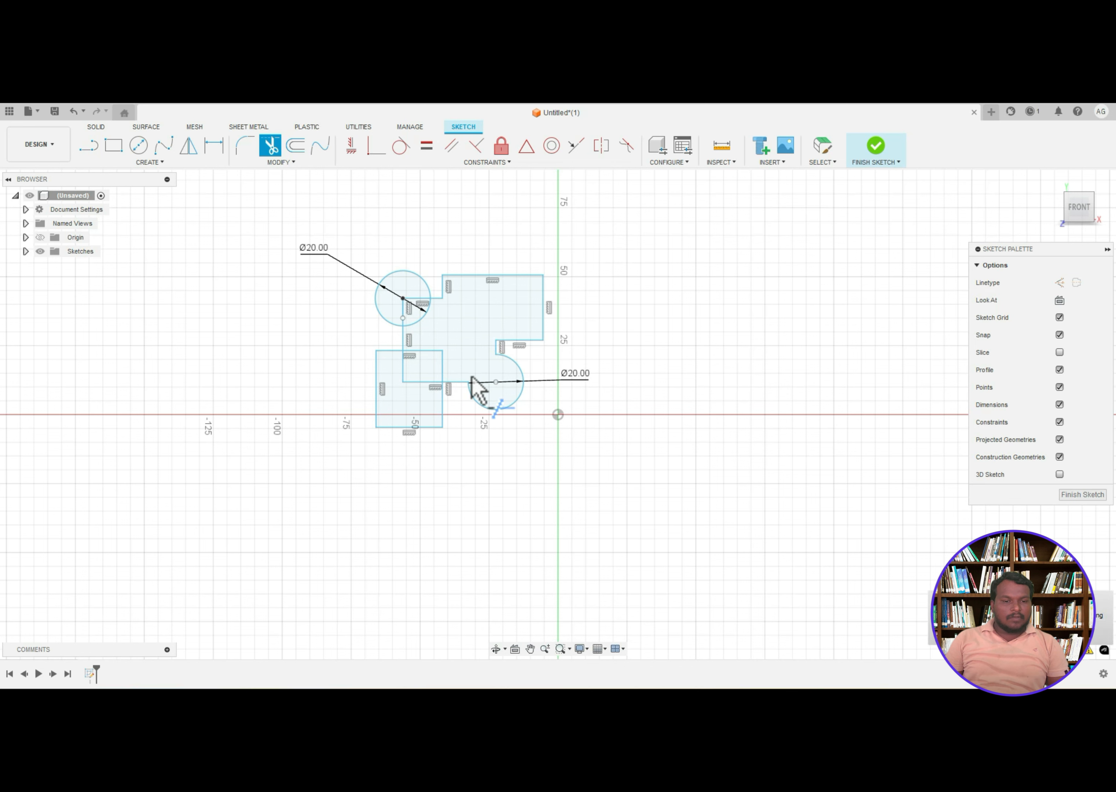
- Trim the overlapping edges between the middle and lower-left rectangles and the inner segments at the upper-left circle, leaving one closed outline
{"action": "left_click", "coordinate": [443, 368]}
{"action": "left_click", "coordinate": [432, 351]}
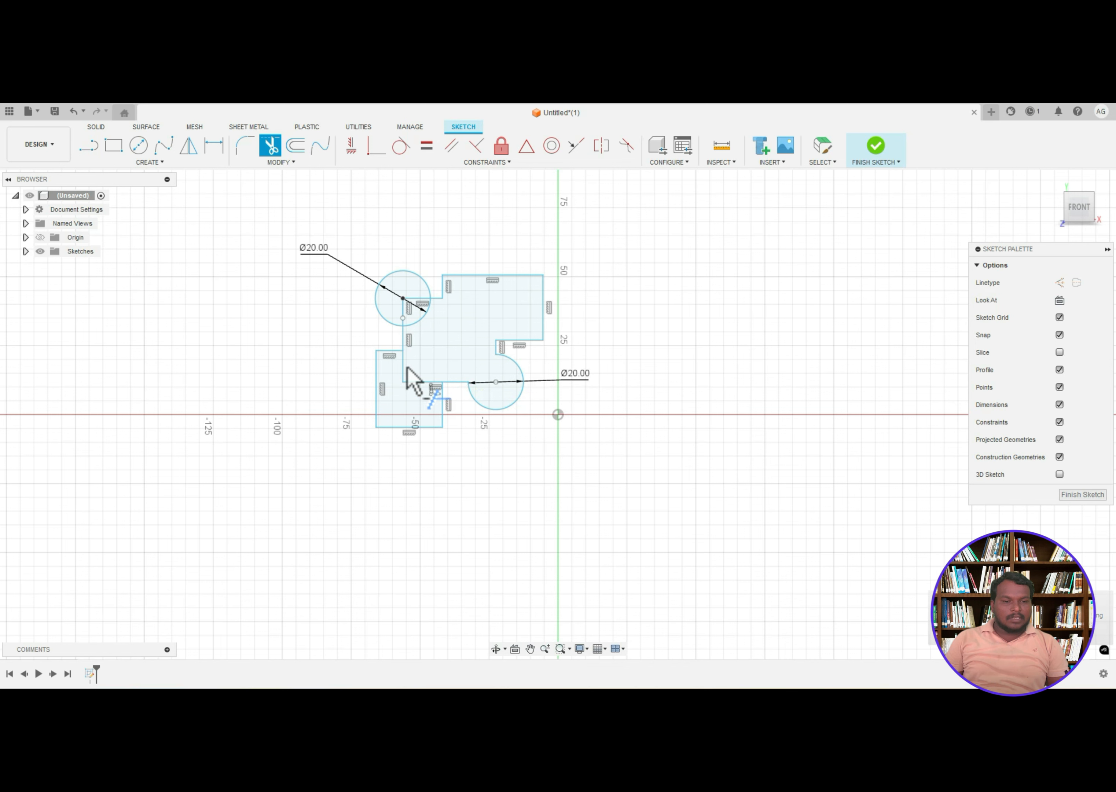
{"action": "left_click", "coordinate": [403, 369]}
{"action": "left_click", "coordinate": [421, 382]}
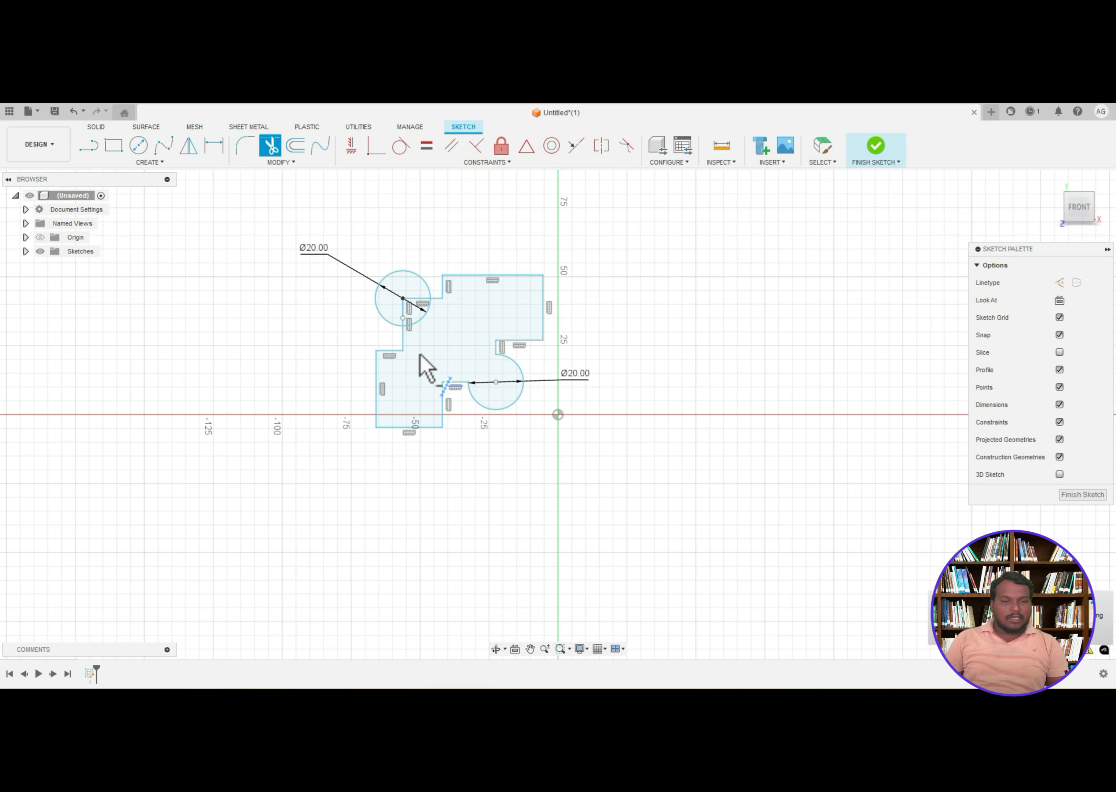
{"action": "left_click", "coordinate": [418, 316]}
{"action": "left_click", "coordinate": [402, 319]}
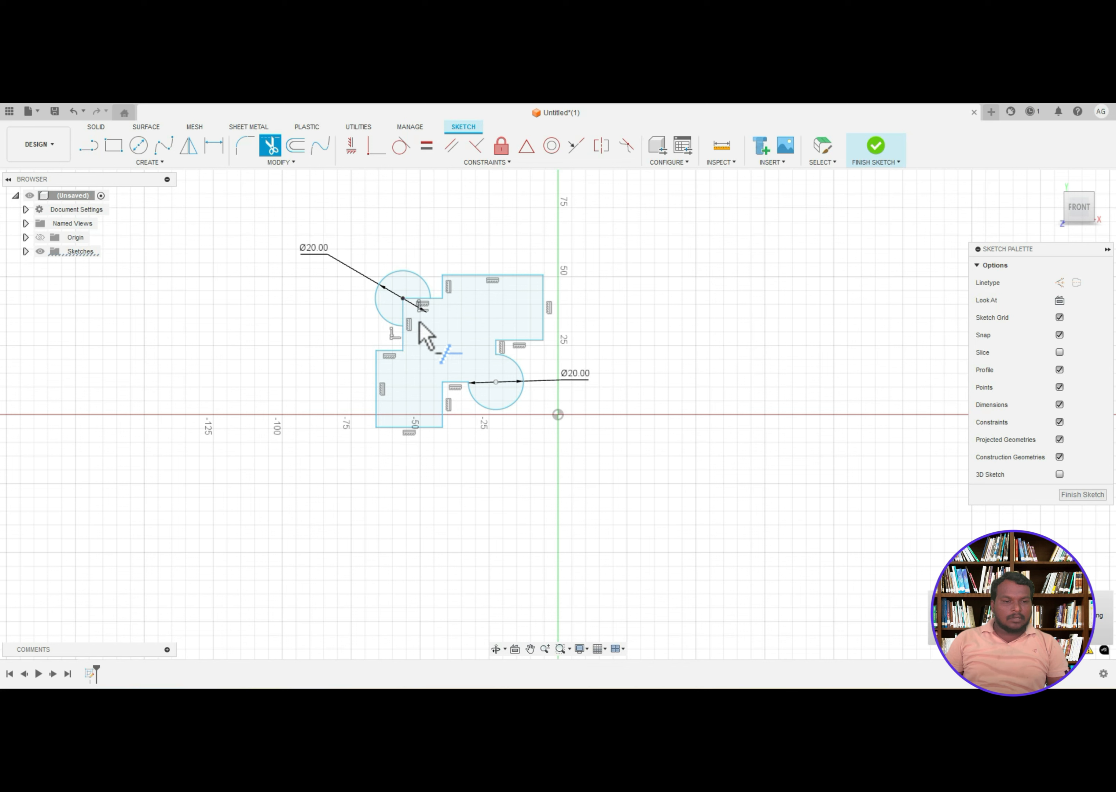
{"action": "left_click", "coordinate": [404, 317]}
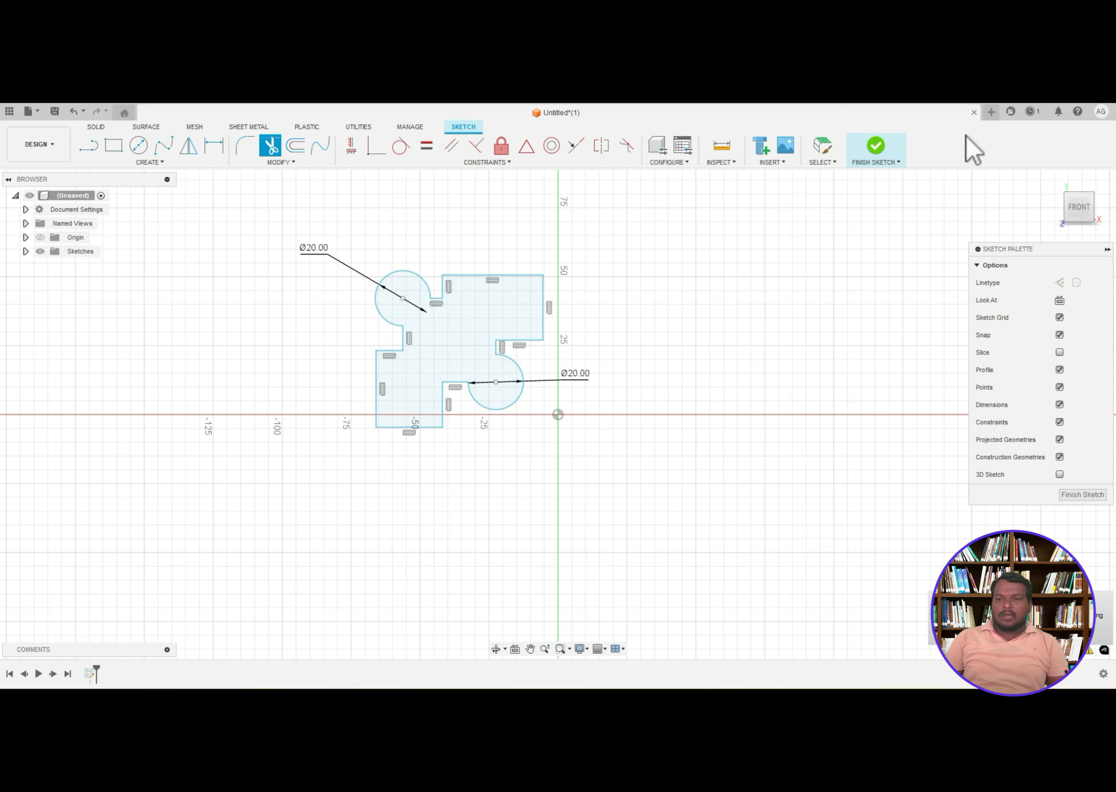
- Finish the sketch and extrude the trimmed profile 30 mm as a new body
{"action": "left_click", "coordinate": [884, 146]}
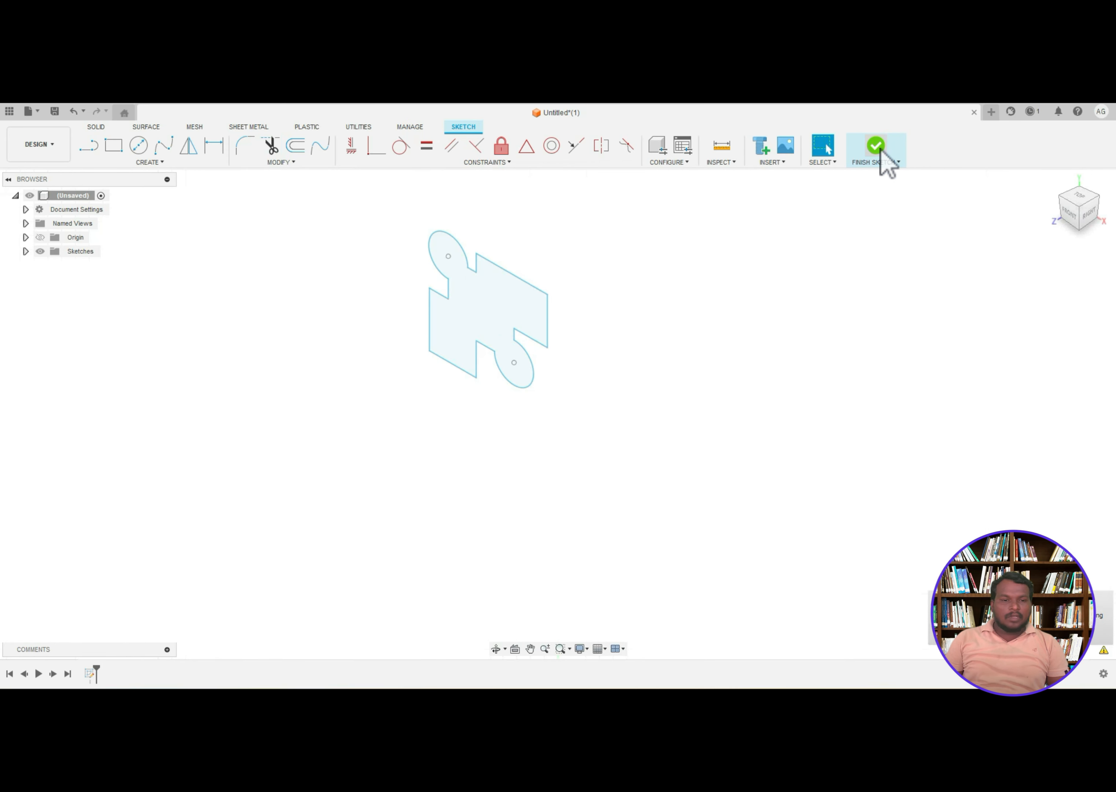
{"action": "left_click", "coordinate": [114, 146]}
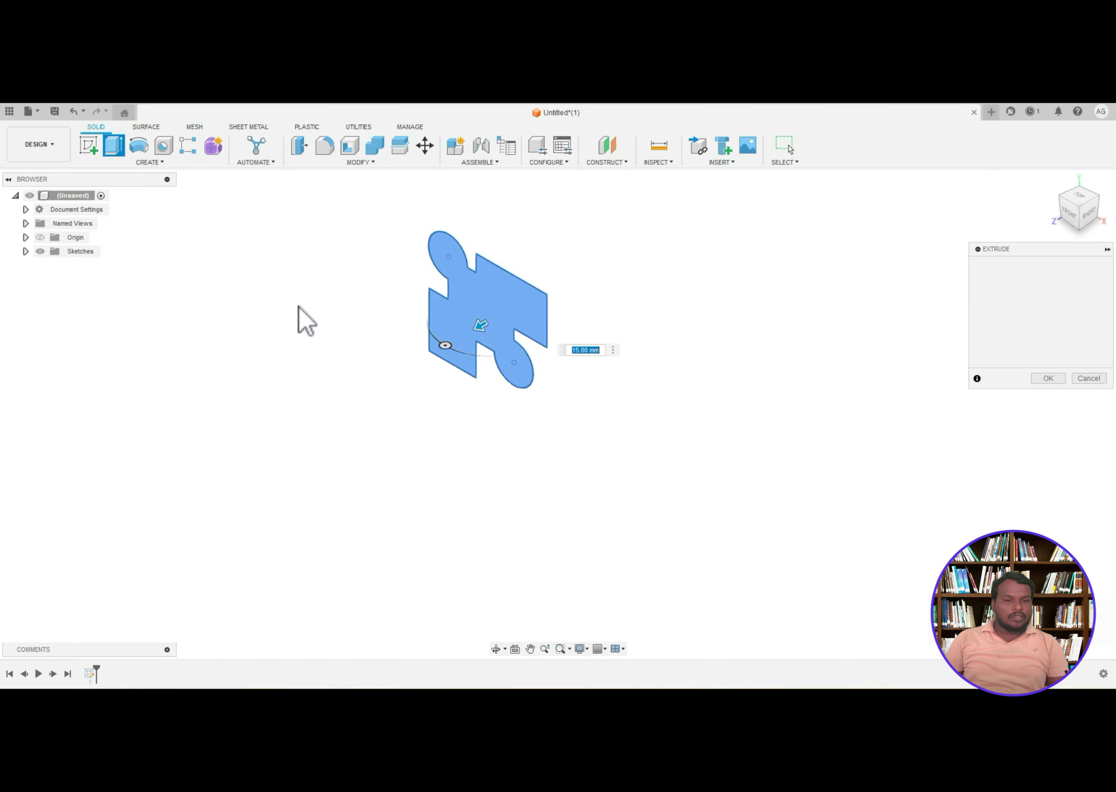
{"action": "left_click_drag", "start_coordinate": [480, 326], "coordinate": [426, 361]}
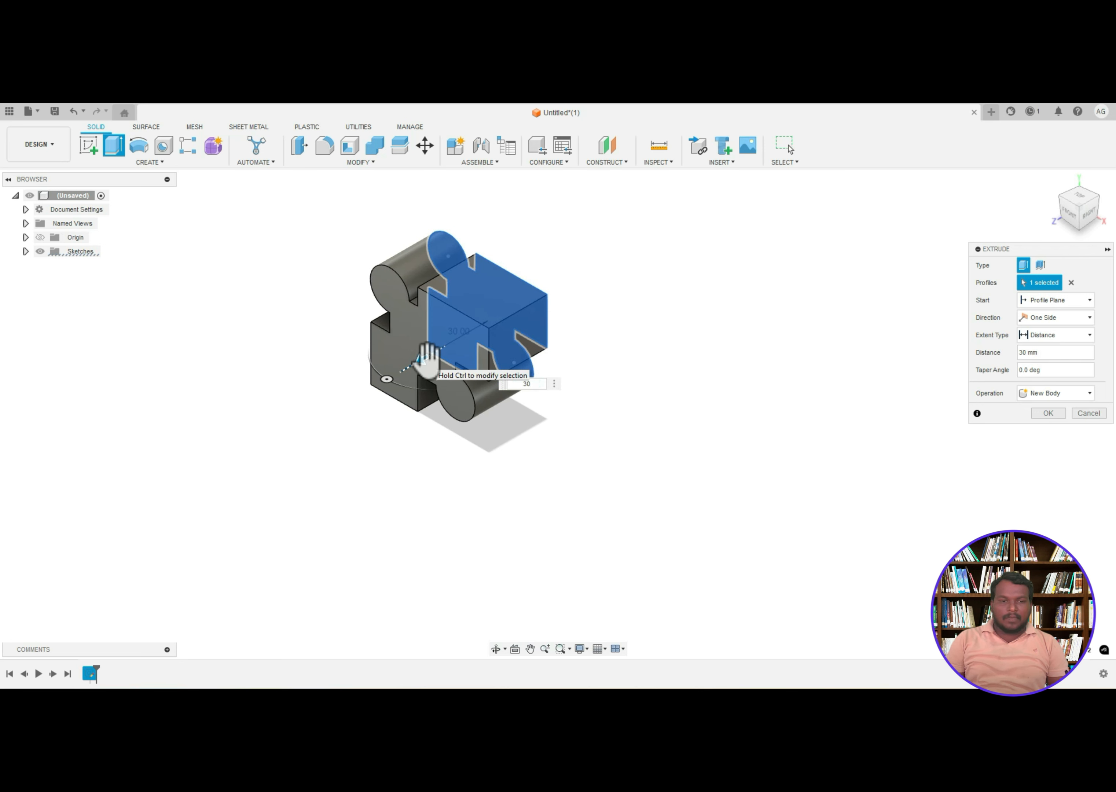
{"action": "key", "text": "Return"}
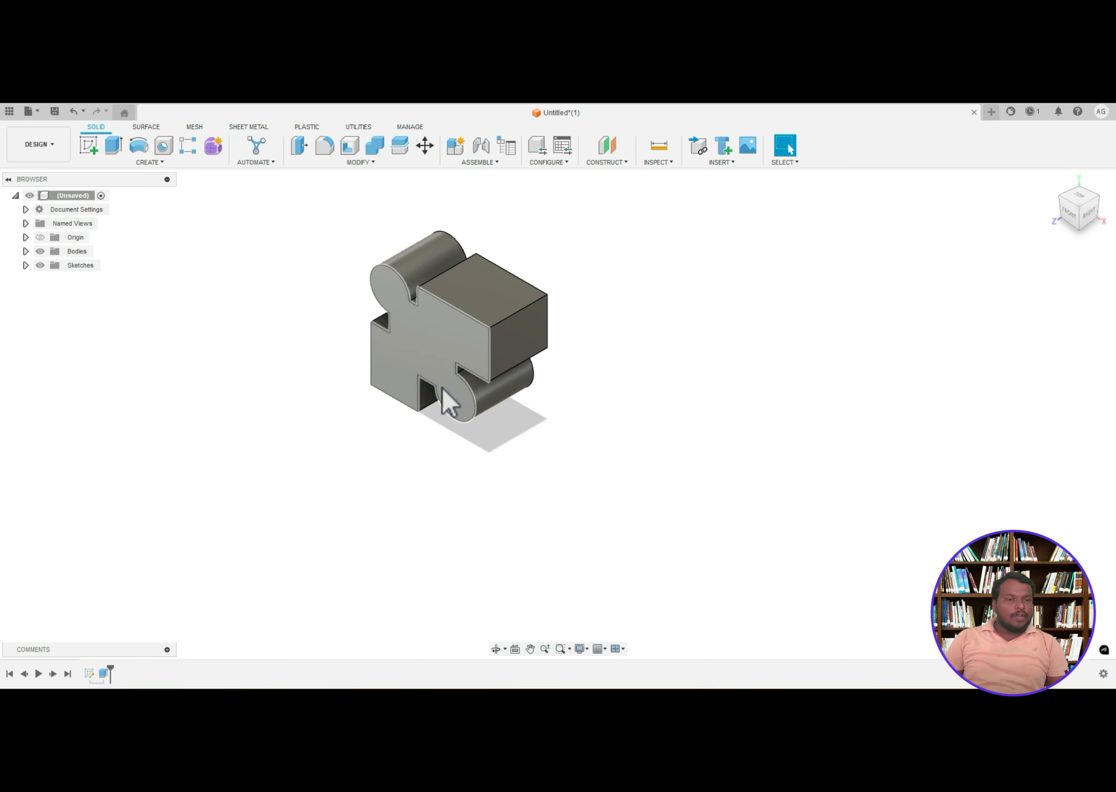
- Mirror the extruded body across the vertical YZ origin plane with the New Body operation
{"action": "left_click", "coordinate": [136, 163]}
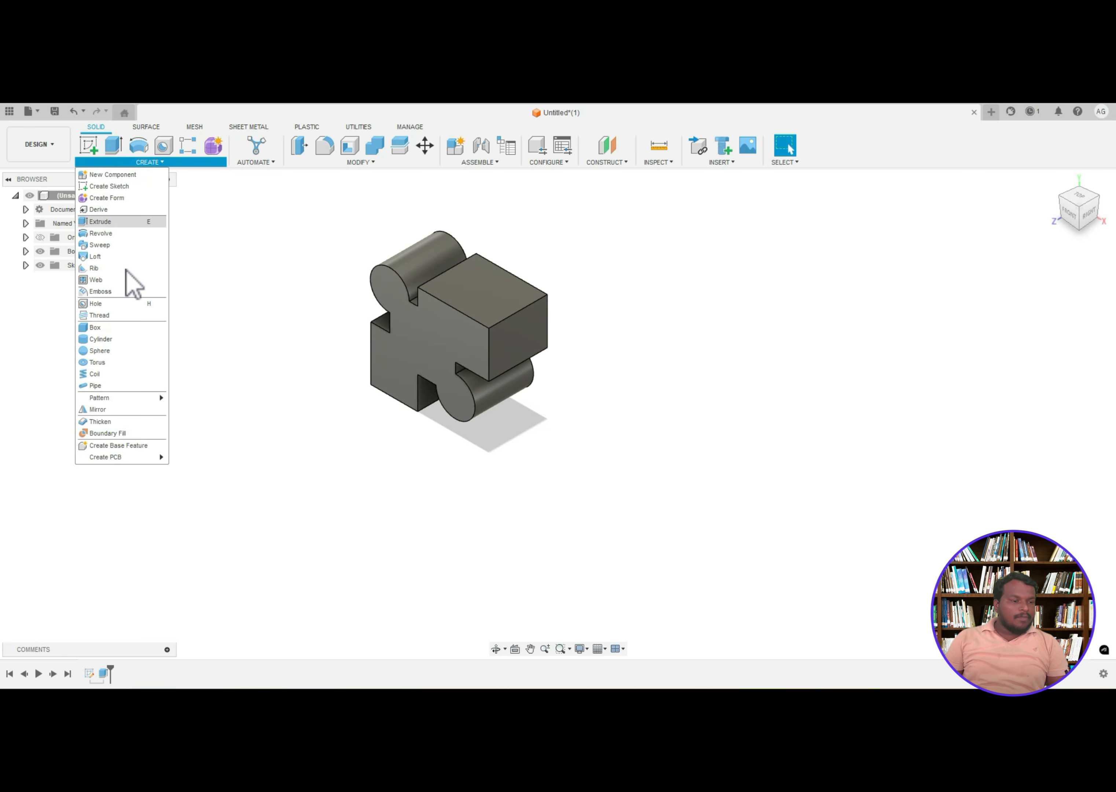
{"action": "left_click", "coordinate": [117, 409]}
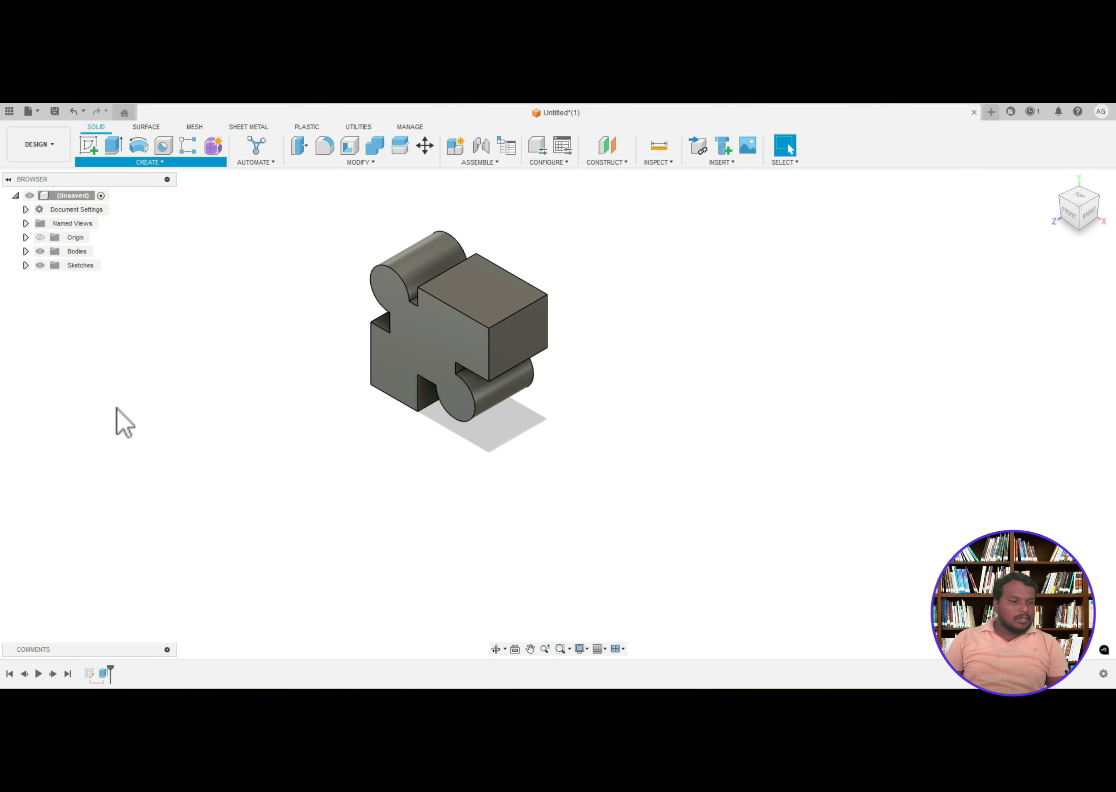
{"action": "left_click", "coordinate": [445, 339]}
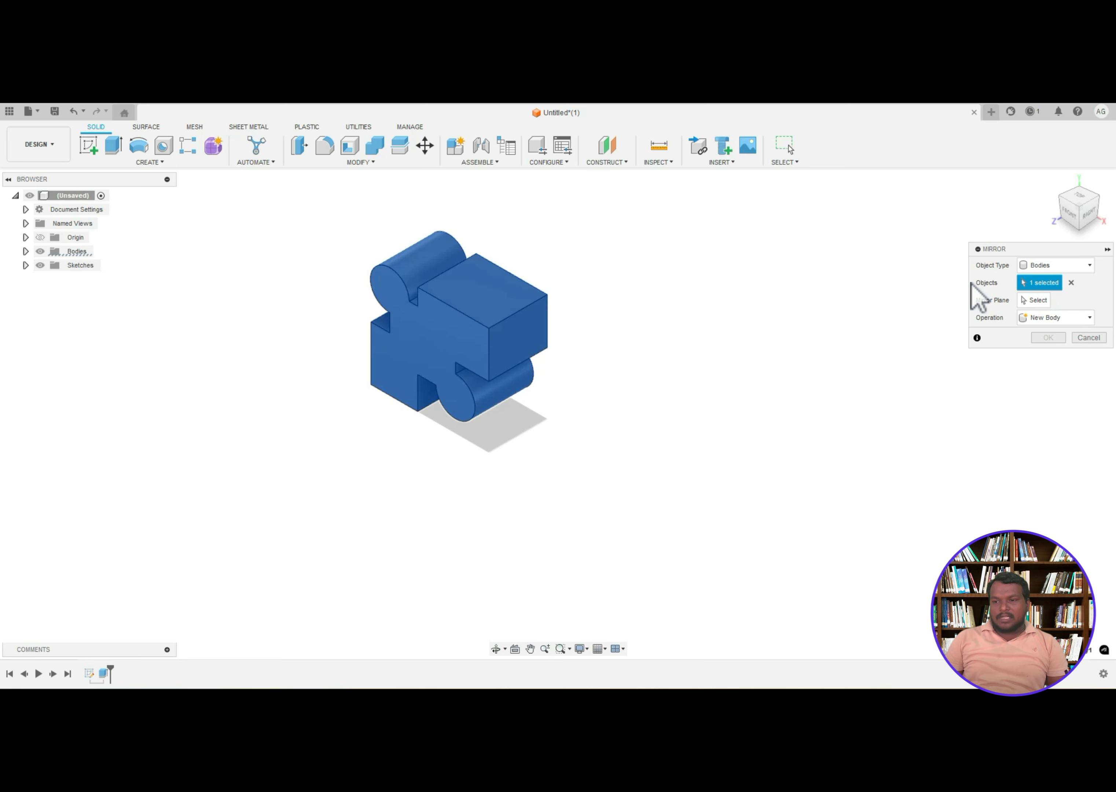
{"action": "left_click", "coordinate": [1037, 305]}
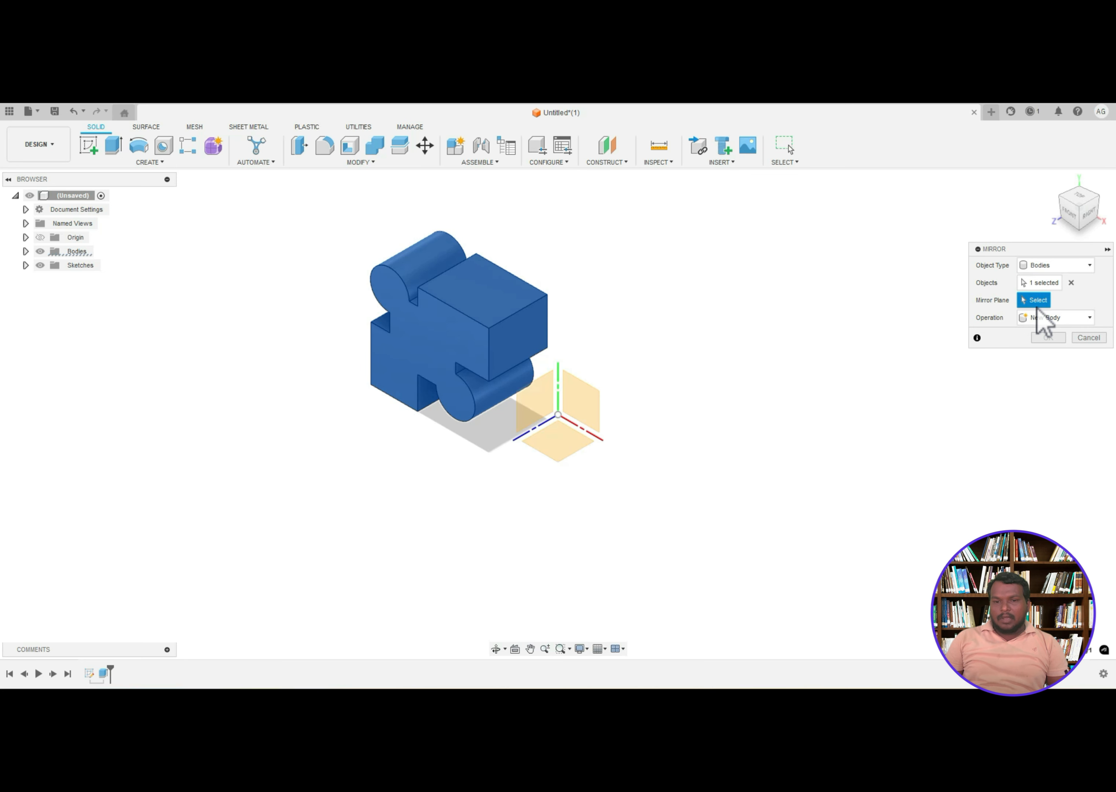
{"action": "left_click", "coordinate": [547, 389]}
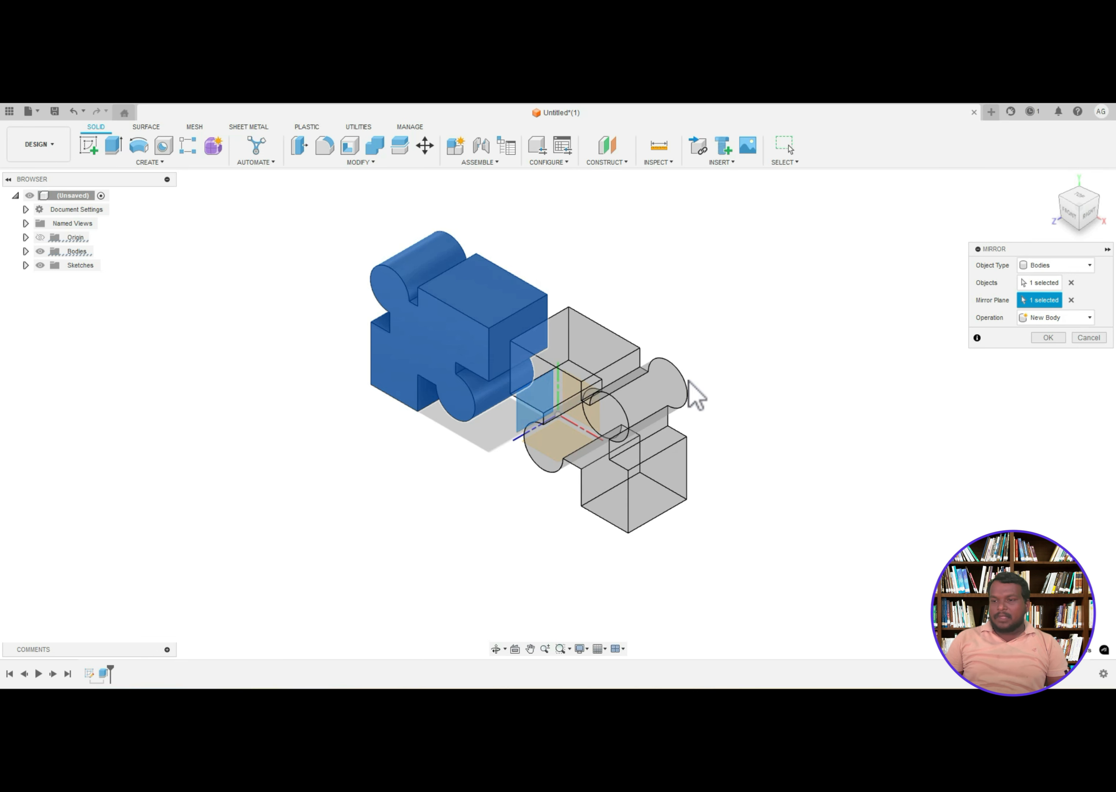
{"action": "left_click", "coordinate": [1054, 319]}
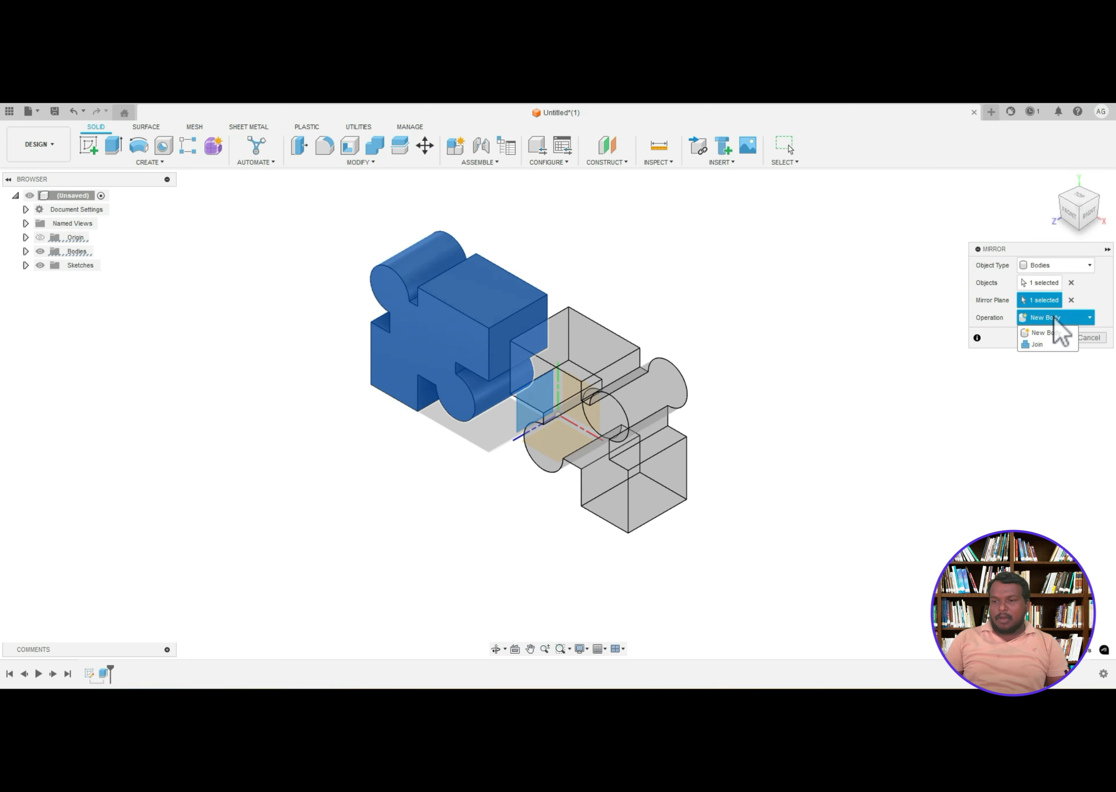
{"action": "left_click", "coordinate": [1054, 332]}
{"action": "left_click", "coordinate": [1053, 339]}
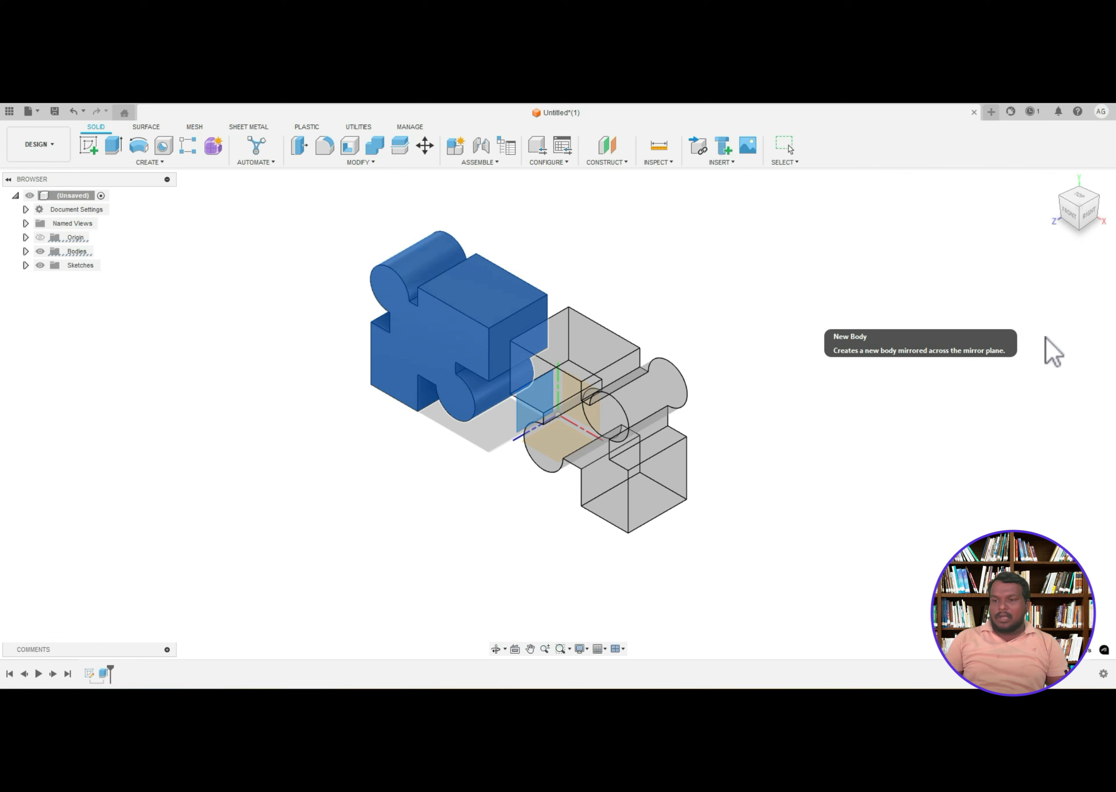
{"action": "left_click", "coordinate": [496, 648]}
{"action": "left_click_drag", "start_coordinate": [489, 561], "coordinate": [857, 421]}
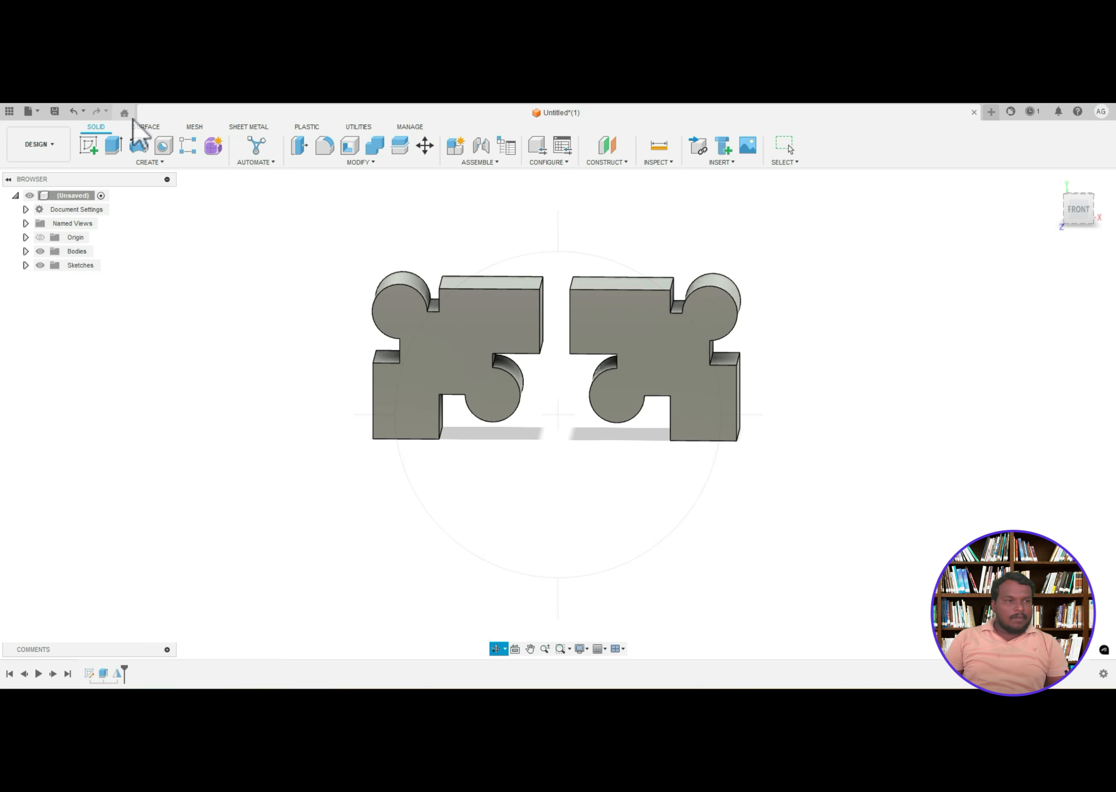
{"action": "left_click", "coordinate": [93, 149]}
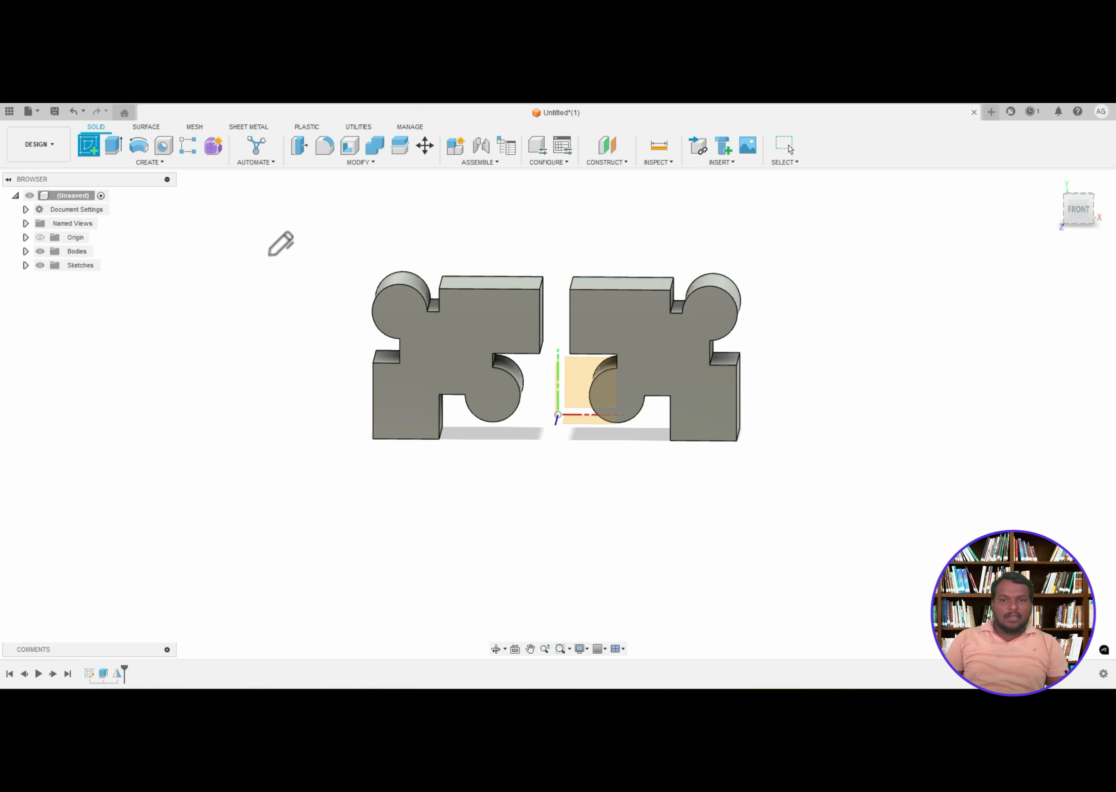
{"action": "mouse_move", "coordinate": [355, 245]}
{"action": "left_mouse_down"}
{"action": "mouse_move", "coordinate": [317, 452]}
{"action": "mouse_move", "coordinate": [508, 417]}
{"action": "mouse_move", "coordinate": [546, 340]}
{"action": "mouse_move", "coordinate": [525, 283]}
{"action": "mouse_move", "coordinate": [384, 251]}
{"action": "mouse_move", "coordinate": [320, 276]}
{"action": "mouse_move", "coordinate": [298, 339]}
{"action": "mouse_move", "coordinate": [315, 449]}
{"action": "mouse_move", "coordinate": [465, 461]}
{"action": "mouse_move", "coordinate": [478, 441]}
{"action": "left_mouse_up"}
{"action": "left_click_drag", "start_coordinate": [414, 525], "coordinate": [425, 509]}
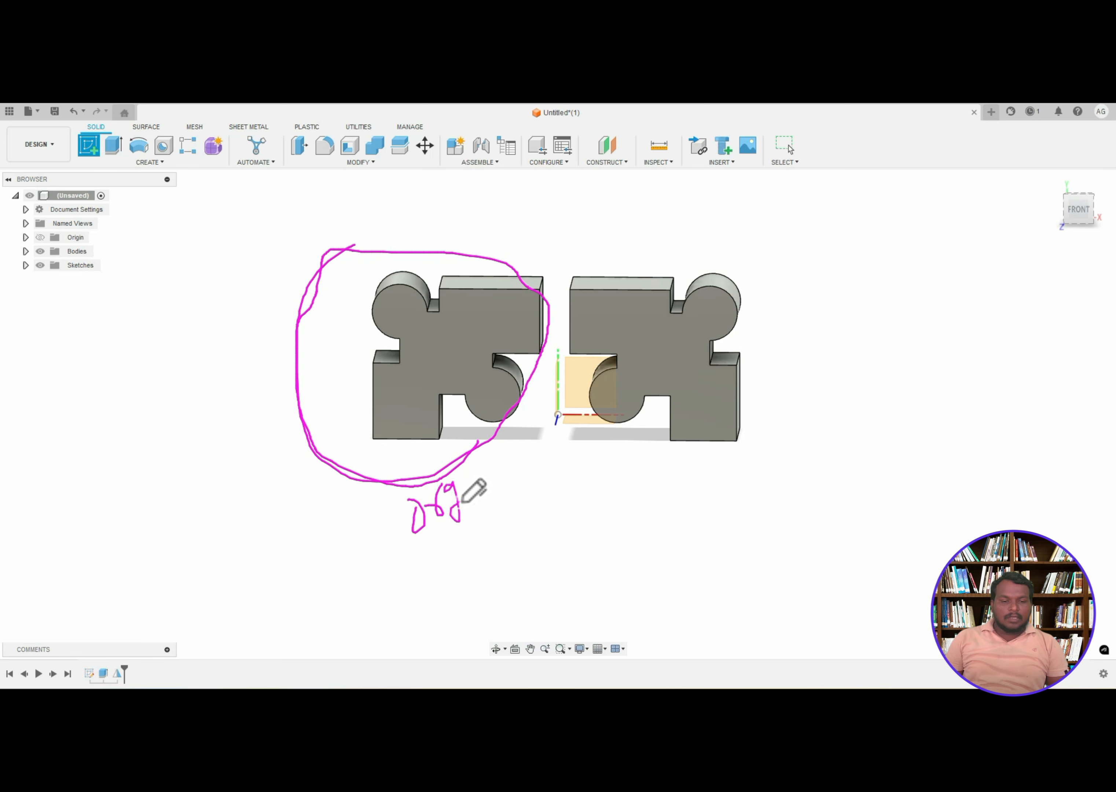
{"action": "left_click_drag", "start_coordinate": [487, 478], "coordinate": [493, 458]}
{"action": "mouse_move", "coordinate": [578, 268]}
{"action": "left_mouse_down"}
{"action": "mouse_move", "coordinate": [560, 300]}
{"action": "mouse_move", "coordinate": [633, 434]}
{"action": "mouse_move", "coordinate": [770, 309]}
{"action": "mouse_move", "coordinate": [590, 289]}
{"action": "left_mouse_up"}
{"action": "mouse_move", "coordinate": [550, 352]}
{"action": "left_mouse_down"}
{"action": "mouse_move", "coordinate": [554, 399]}
{"action": "mouse_move", "coordinate": [566, 406]}
{"action": "mouse_move", "coordinate": [572, 355]}
{"action": "mouse_move", "coordinate": [558, 347]}
{"action": "left_mouse_up"}
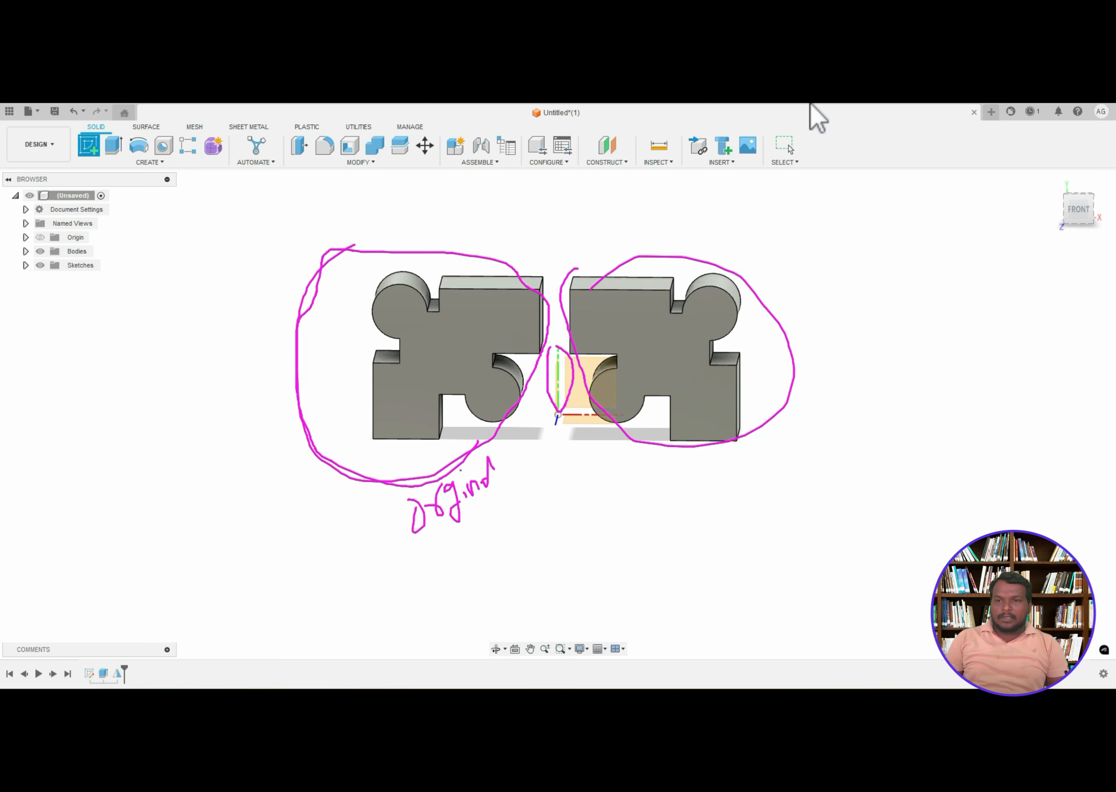
{"action": "left_click", "coordinate": [699, 257]}
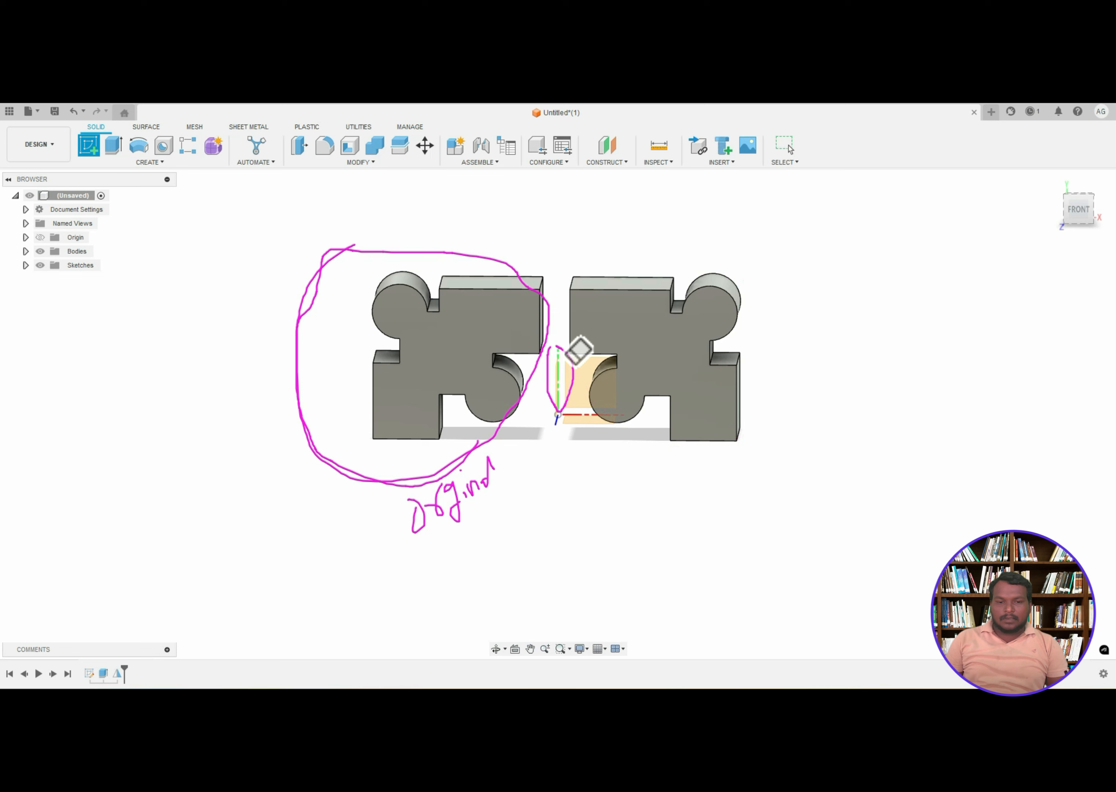
{"action": "left_click", "coordinate": [573, 384]}
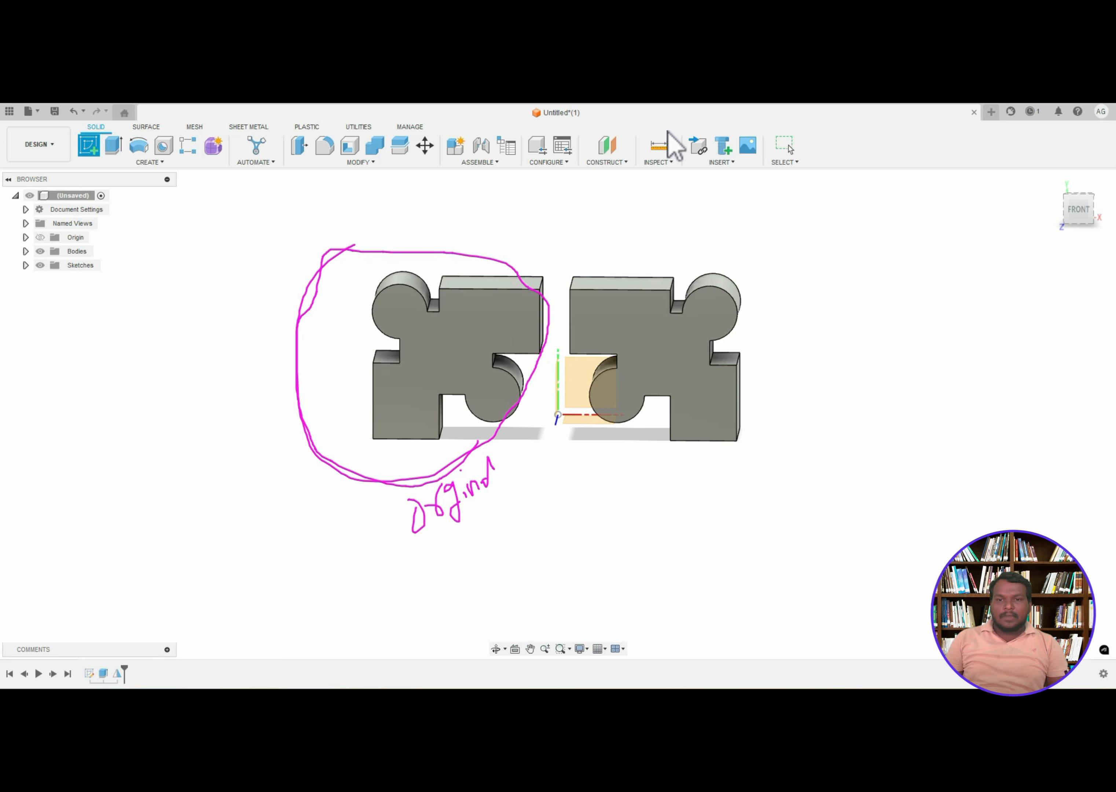
{"action": "mouse_move", "coordinate": [605, 234]}
{"action": "left_mouse_down"}
{"action": "mouse_move", "coordinate": [565, 288]}
{"action": "mouse_move", "coordinate": [569, 351]}
{"action": "mouse_move", "coordinate": [621, 427]}
{"action": "mouse_move", "coordinate": [796, 419]}
{"action": "mouse_move", "coordinate": [660, 224]}
{"action": "mouse_move", "coordinate": [581, 250]}
{"action": "left_mouse_up"}
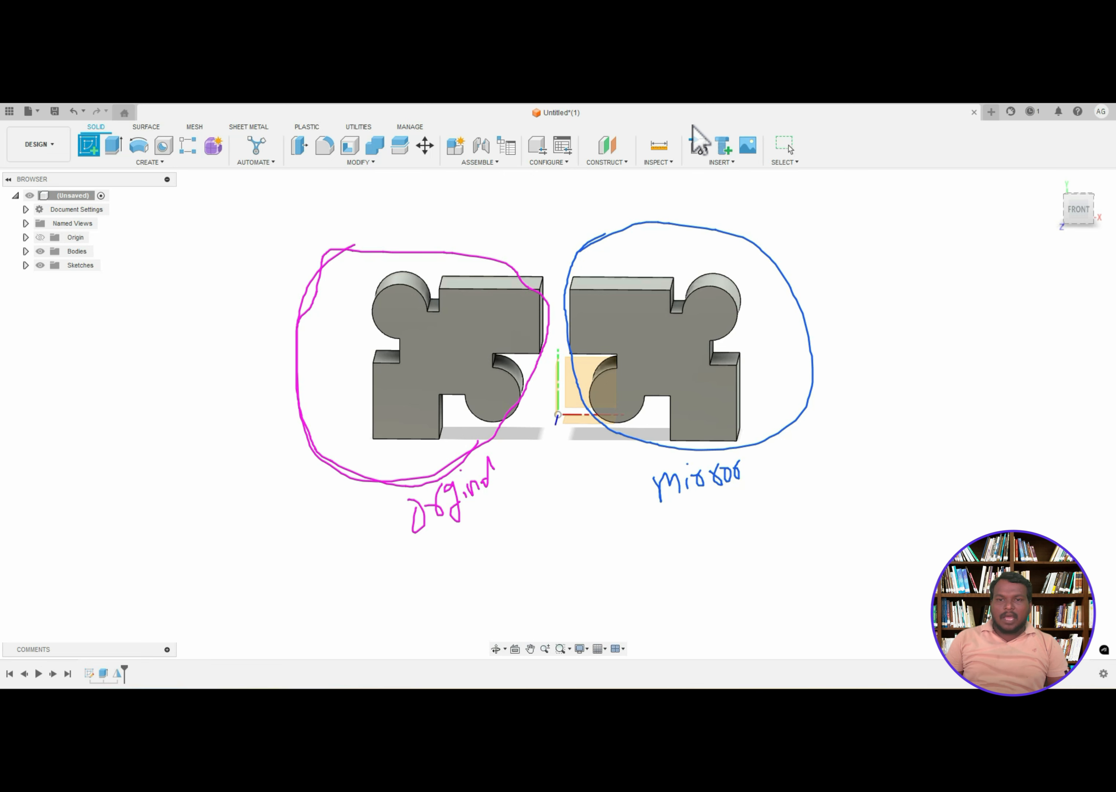
{"action": "mouse_move", "coordinate": [558, 343]}
{"action": "left_mouse_down"}
{"action": "mouse_move", "coordinate": [553, 373]}
{"action": "mouse_move", "coordinate": [568, 418]}
{"action": "mouse_move", "coordinate": [589, 362]}
{"action": "mouse_move", "coordinate": [555, 344]}
{"action": "left_mouse_up"}
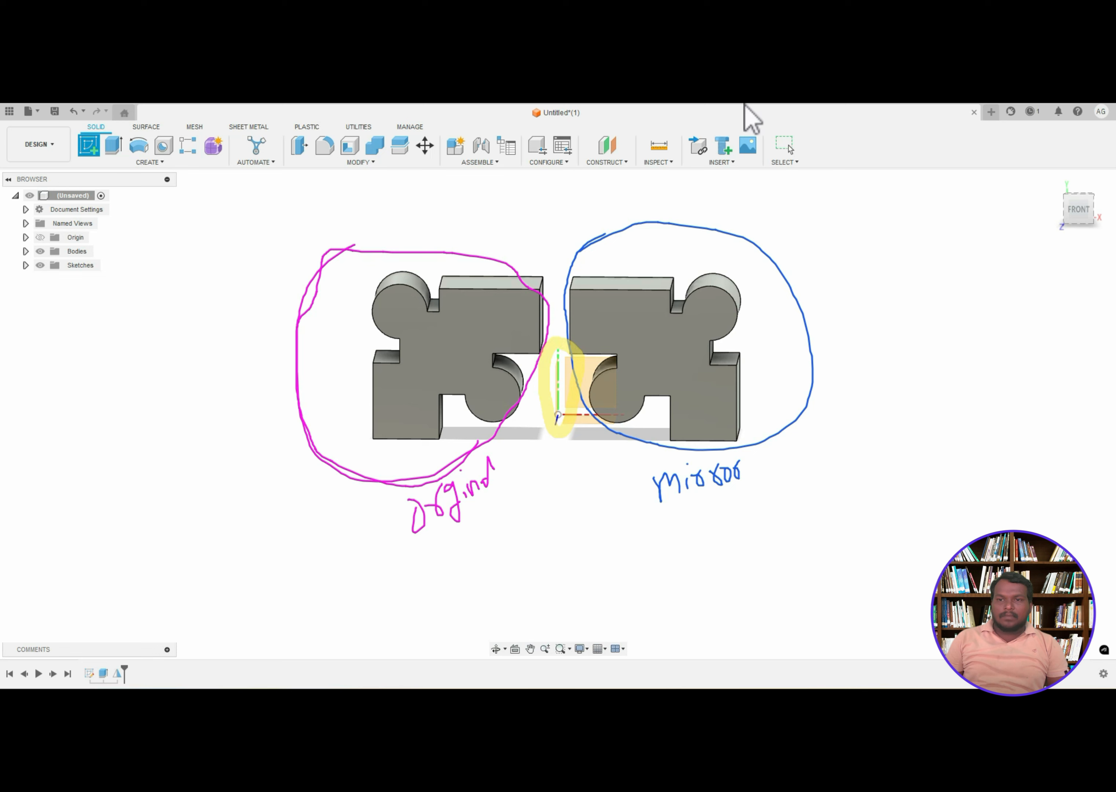
{"action": "left_click", "coordinate": [577, 366]}
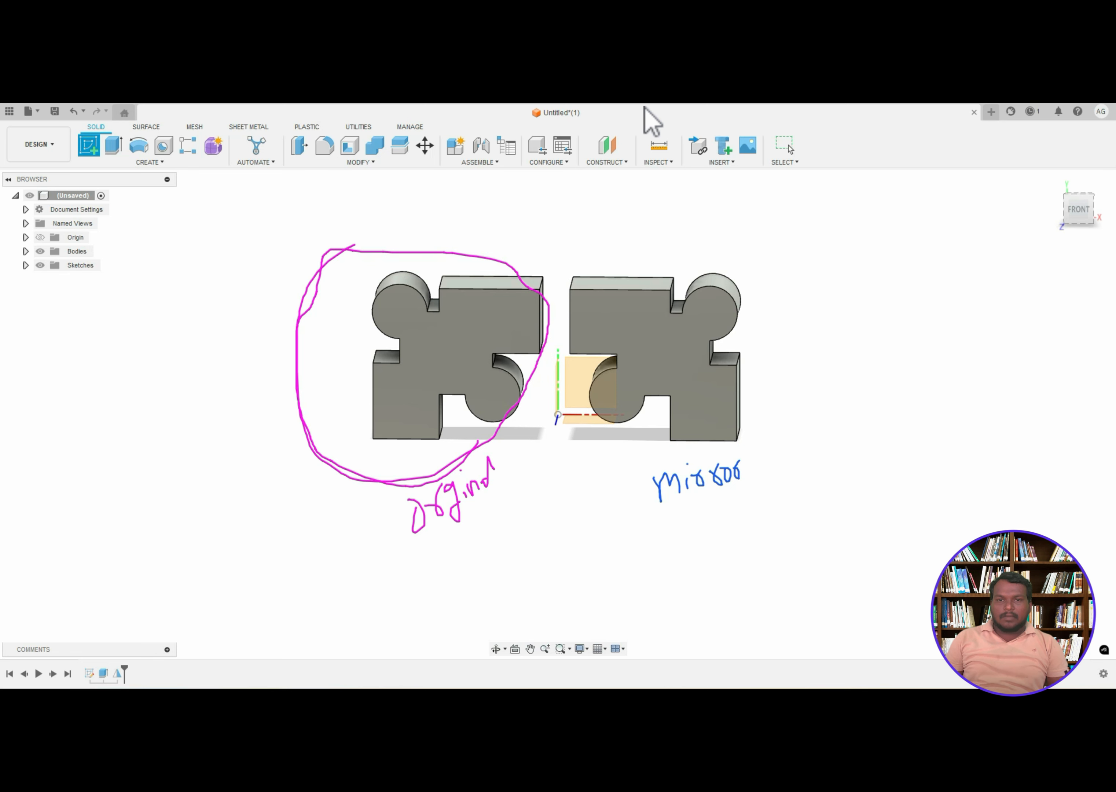
{"action": "mouse_move", "coordinate": [602, 226]}
{"action": "left_mouse_down"}
{"action": "mouse_move", "coordinate": [566, 280]}
{"action": "mouse_move", "coordinate": [598, 395]}
{"action": "mouse_move", "coordinate": [686, 451]}
{"action": "mouse_move", "coordinate": [738, 278]}
{"action": "mouse_move", "coordinate": [595, 228]}
{"action": "left_mouse_up"}
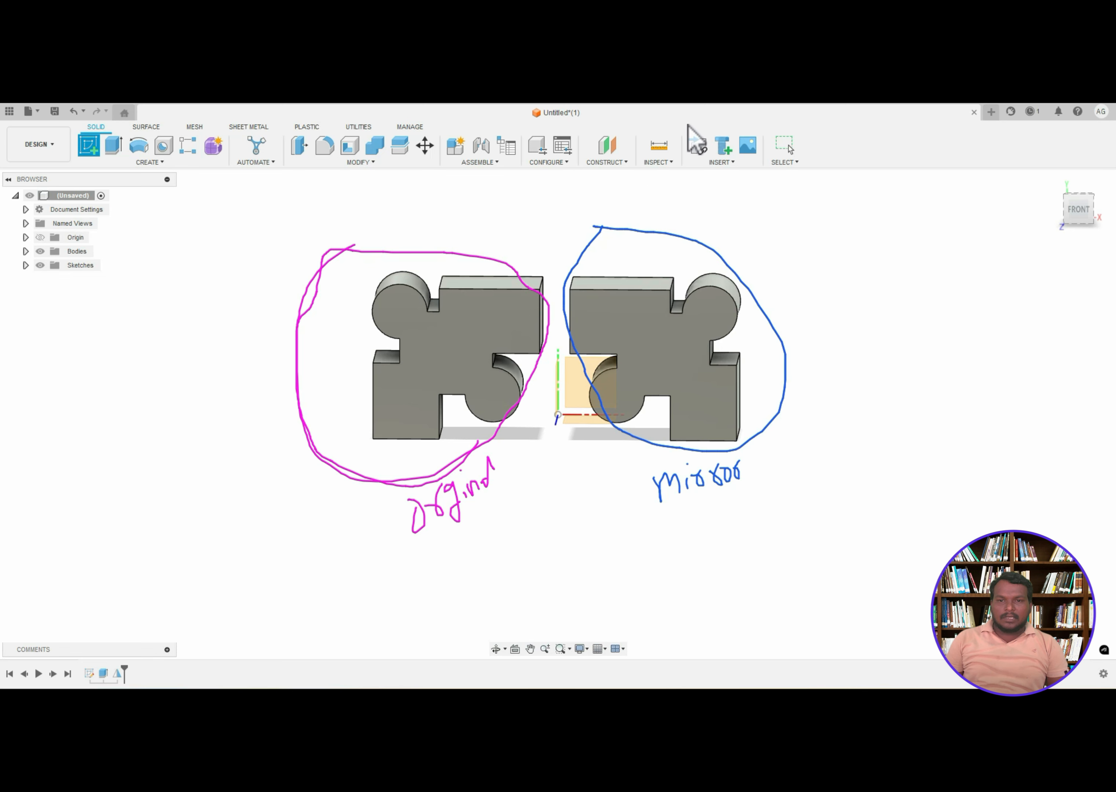
{"action": "mouse_move", "coordinate": [561, 337]}
{"action": "left_mouse_down"}
{"action": "mouse_move", "coordinate": [568, 424]}
{"action": "mouse_move", "coordinate": [593, 349]}
{"action": "mouse_move", "coordinate": [561, 352]}
{"action": "left_mouse_up"}
{"action": "left_click_drag", "start_coordinate": [555, 471], "coordinate": [561, 463]}
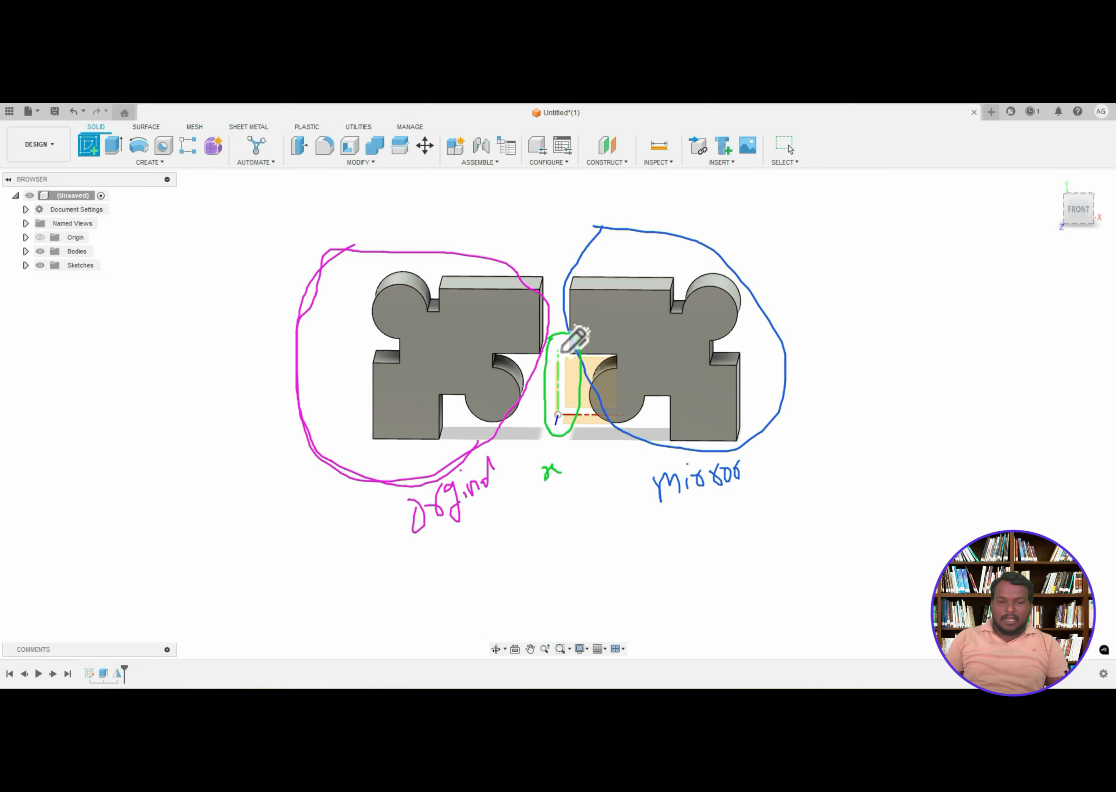
{"action": "left_click", "coordinate": [939, 104]}
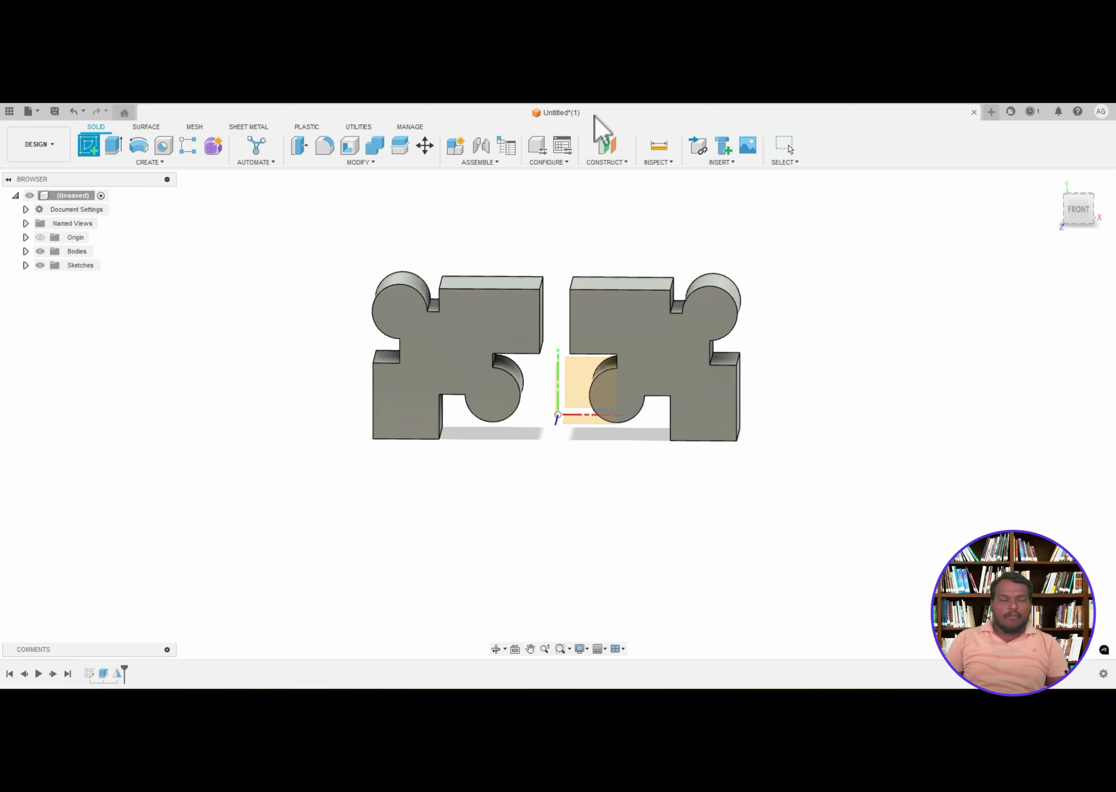
- Mirror both existing bodies across the horizontal XZ origin plane with the Join operation
{"action": "left_click", "coordinate": [158, 163]}
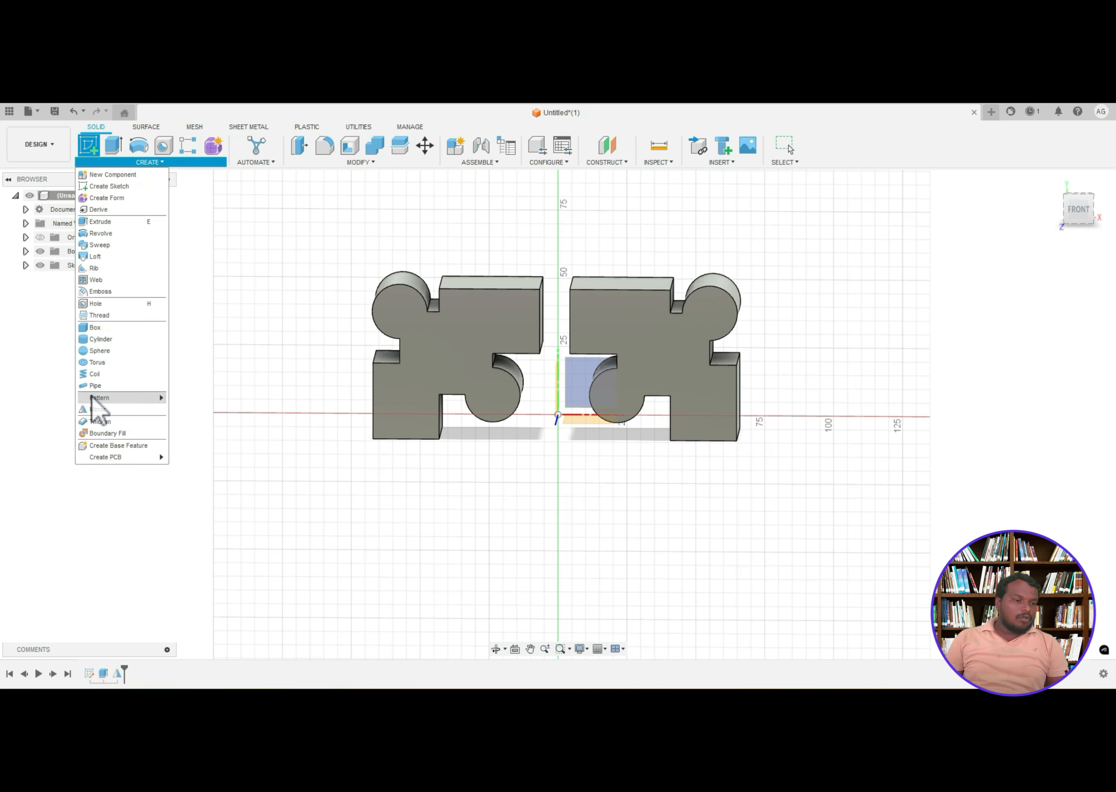
{"action": "left_click", "coordinate": [105, 411]}
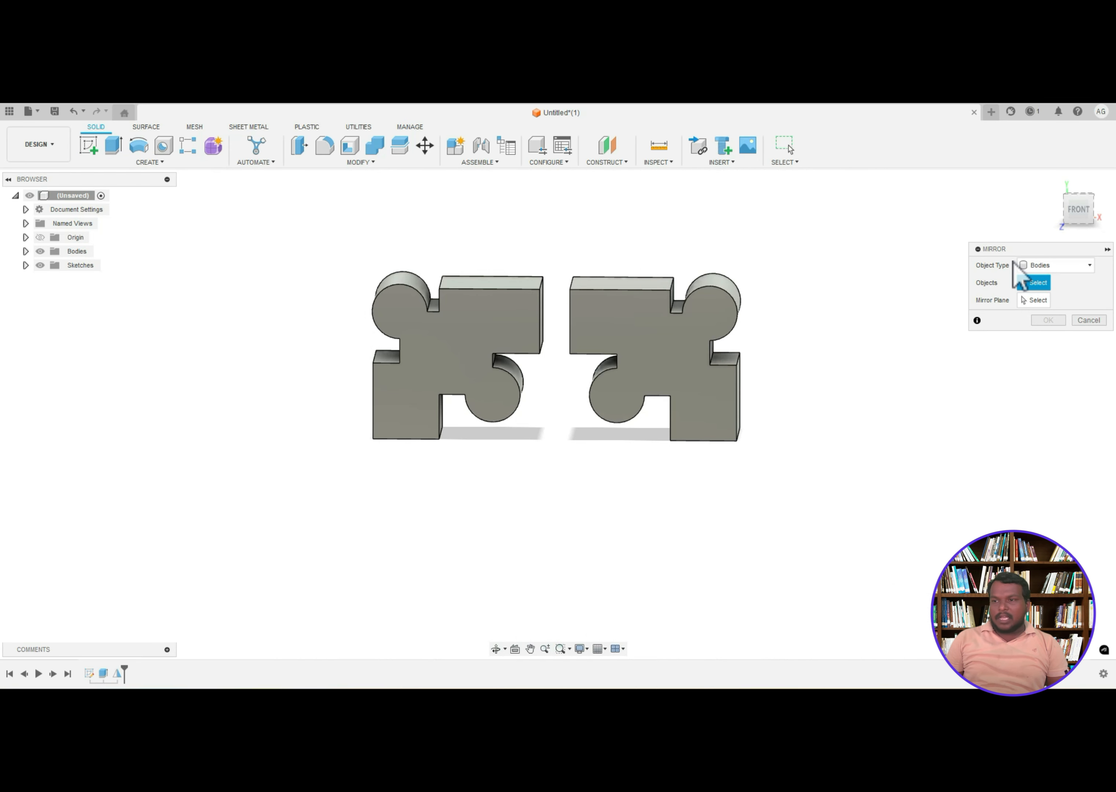
{"action": "left_click", "coordinate": [1052, 181]}
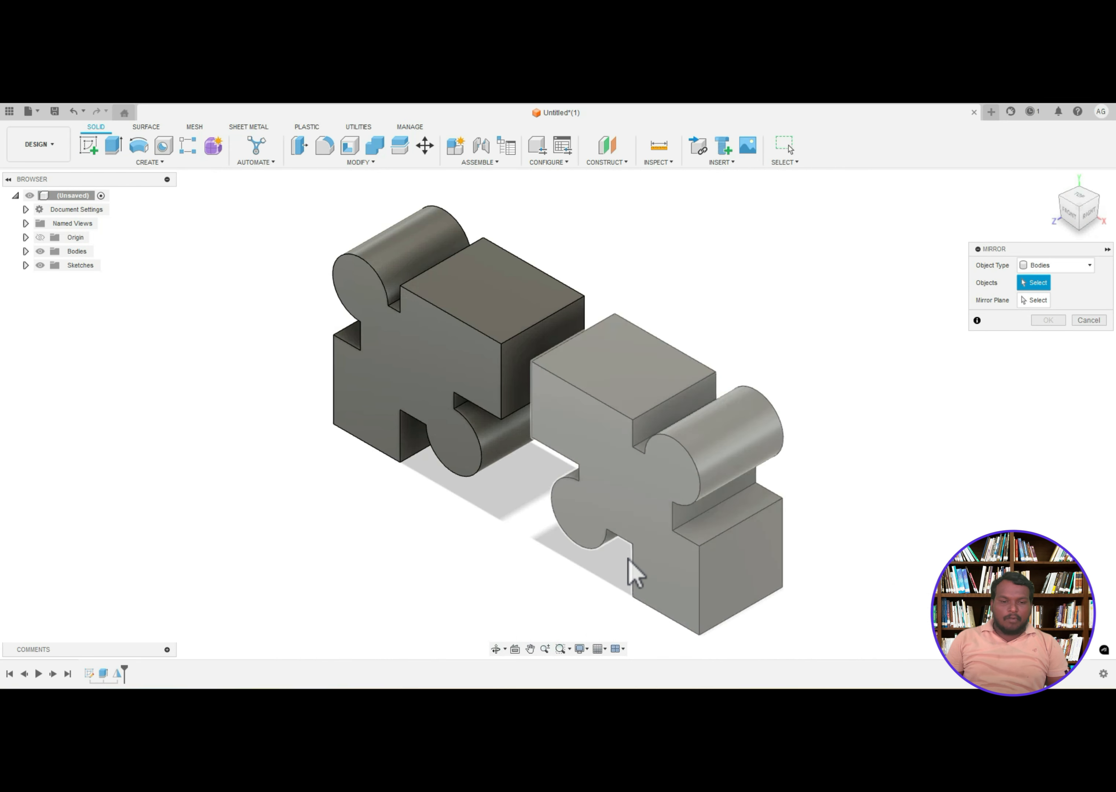
{"action": "scroll", "coordinate": [628, 557], "scroll_direction": "down", "scroll_amount": 5}
{"action": "scroll", "coordinate": [596, 607], "scroll_direction": "up", "scroll_amount": 3}
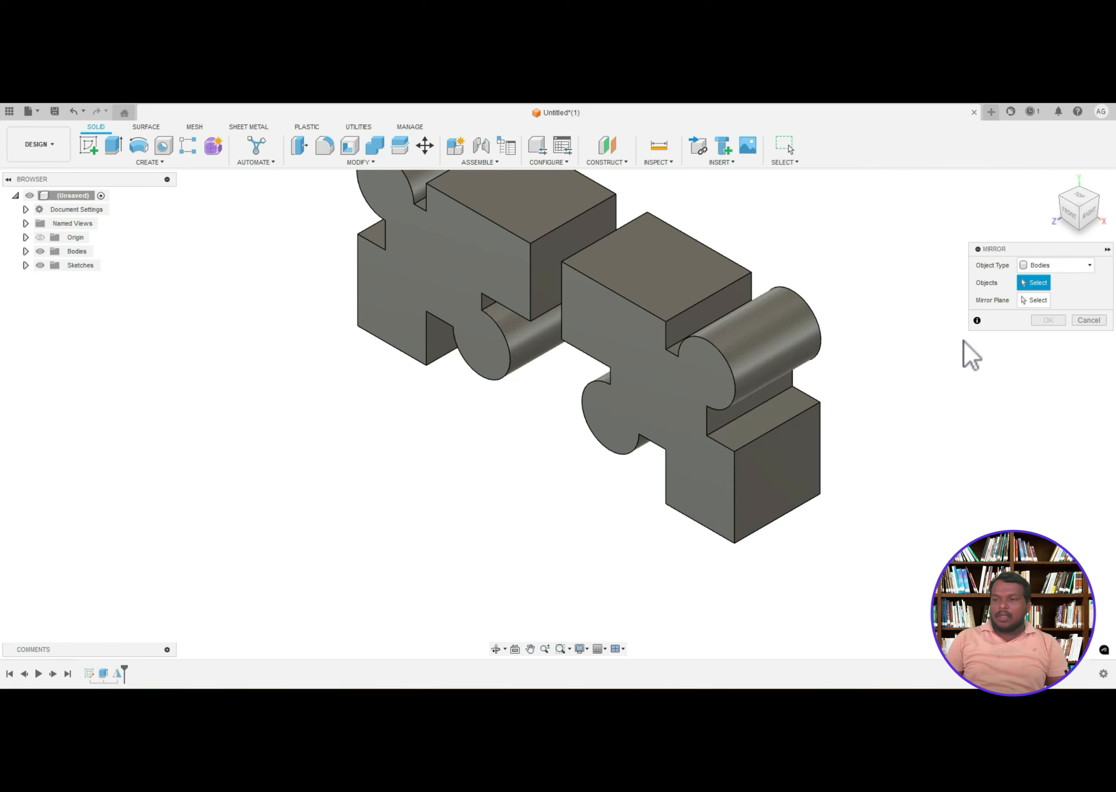
{"action": "left_click", "coordinate": [498, 275]}
{"action": "left_click", "coordinate": [625, 325]}
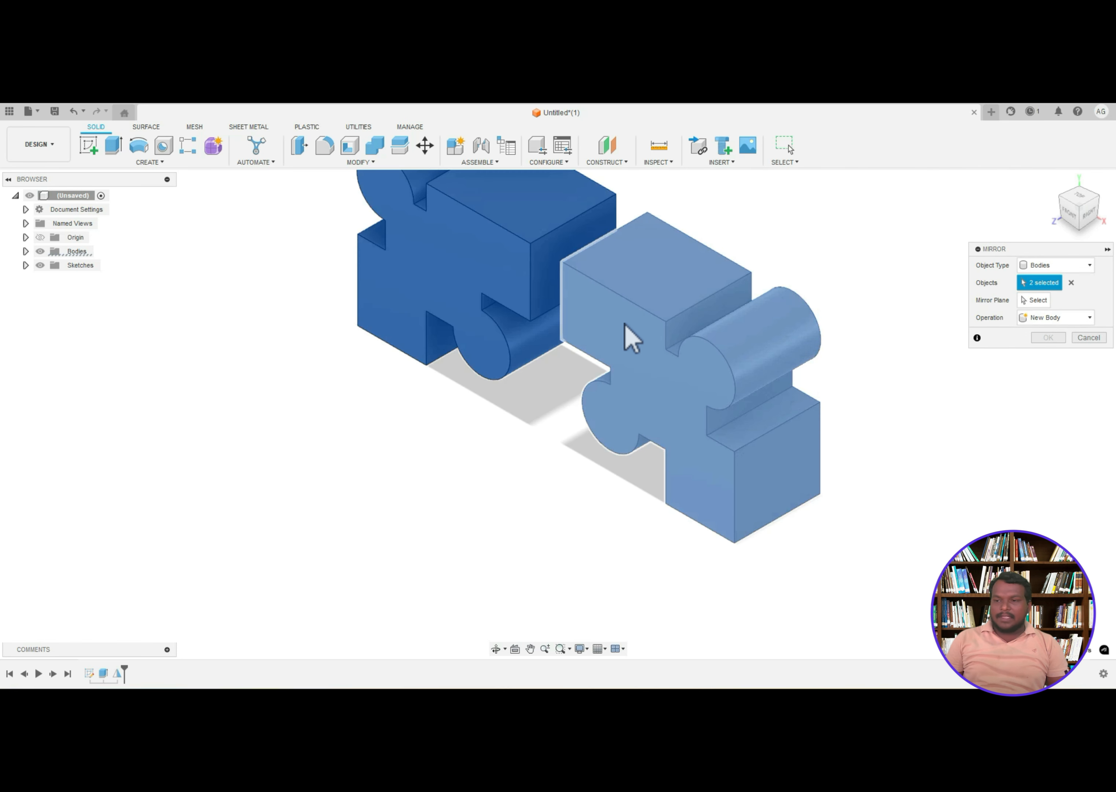
{"action": "left_click", "coordinate": [1034, 300]}
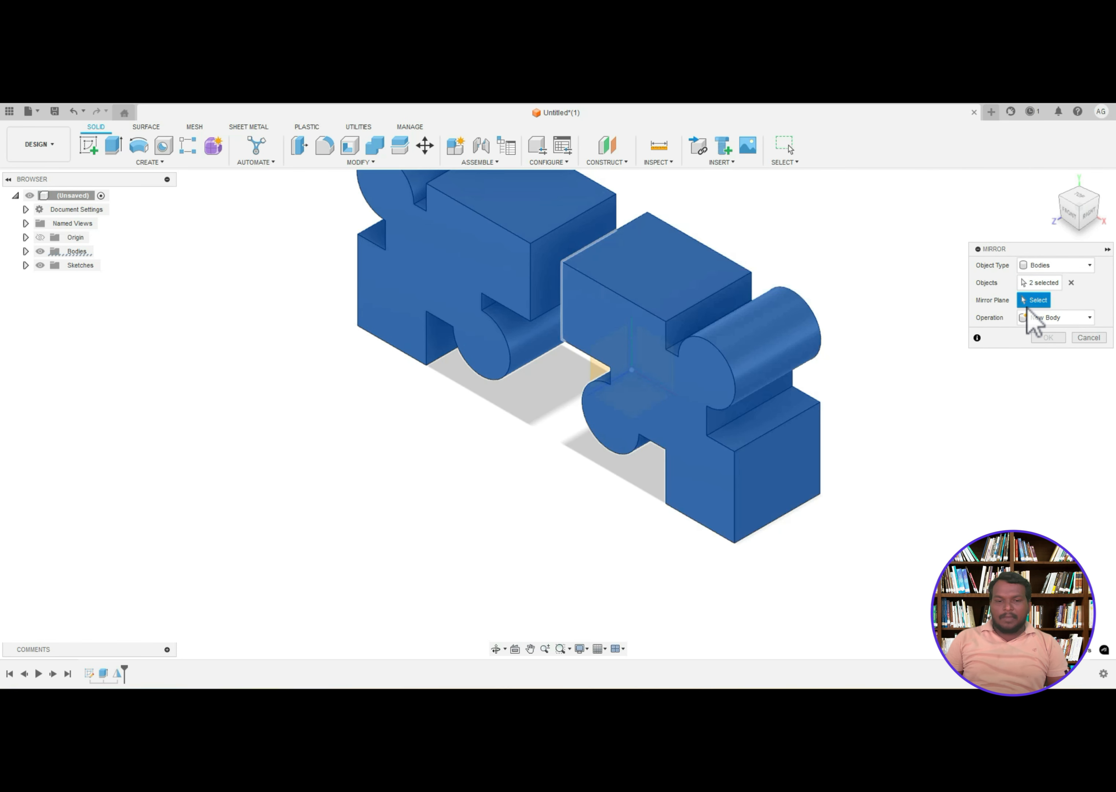
{"action": "scroll", "coordinate": [620, 380], "scroll_direction": "up", "scroll_amount": 2}
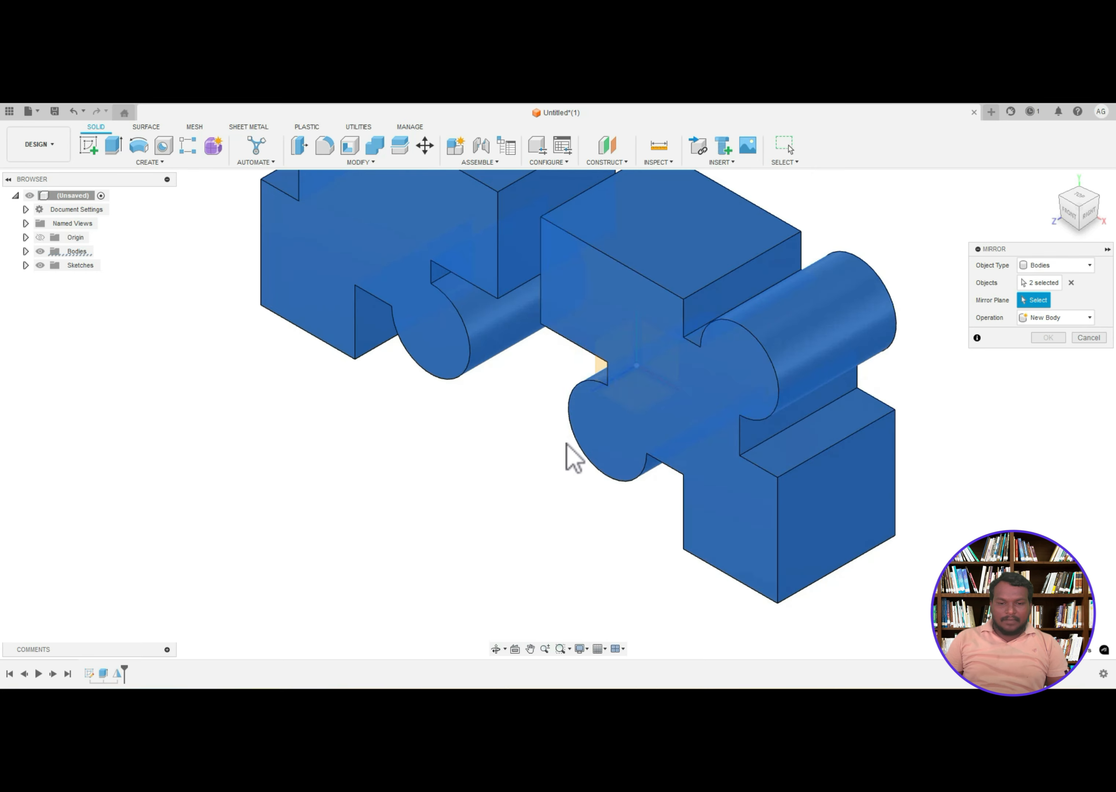
{"action": "scroll", "coordinate": [582, 438], "scroll_direction": "down", "scroll_amount": 2}
{"action": "scroll", "coordinate": [583, 438], "scroll_direction": "down", "scroll_amount": 6}
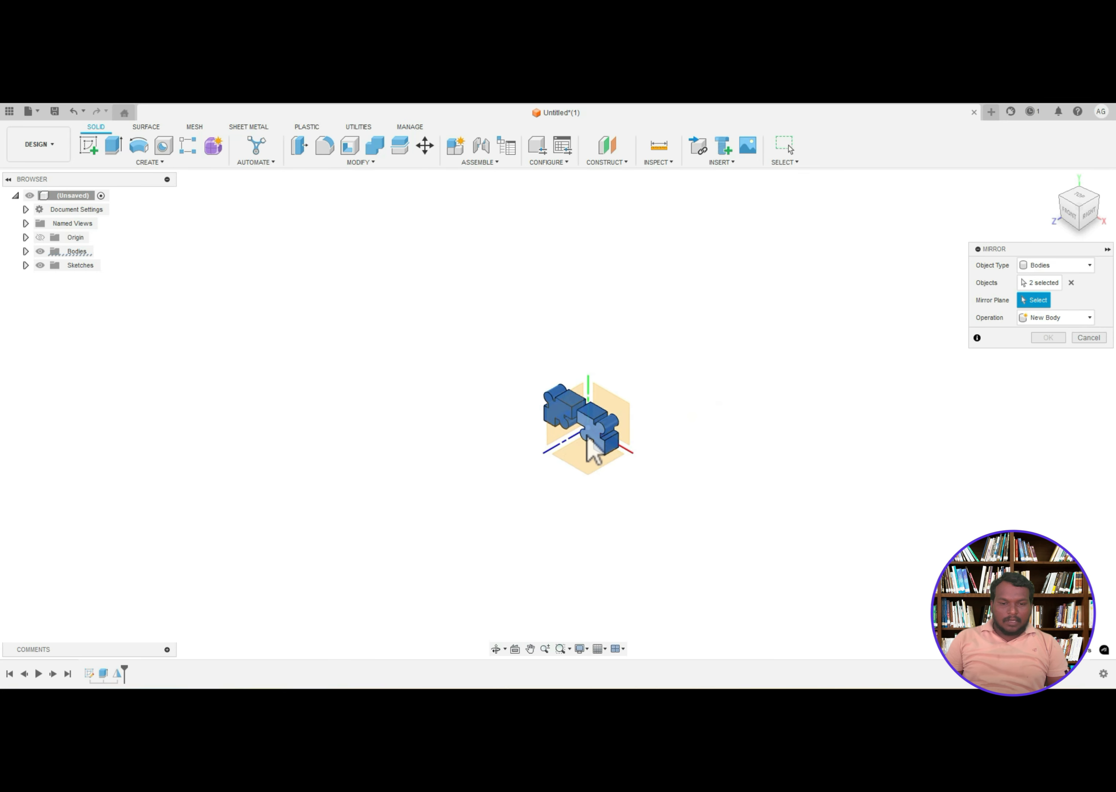
{"action": "scroll", "coordinate": [615, 413], "scroll_direction": "up", "scroll_amount": 4}
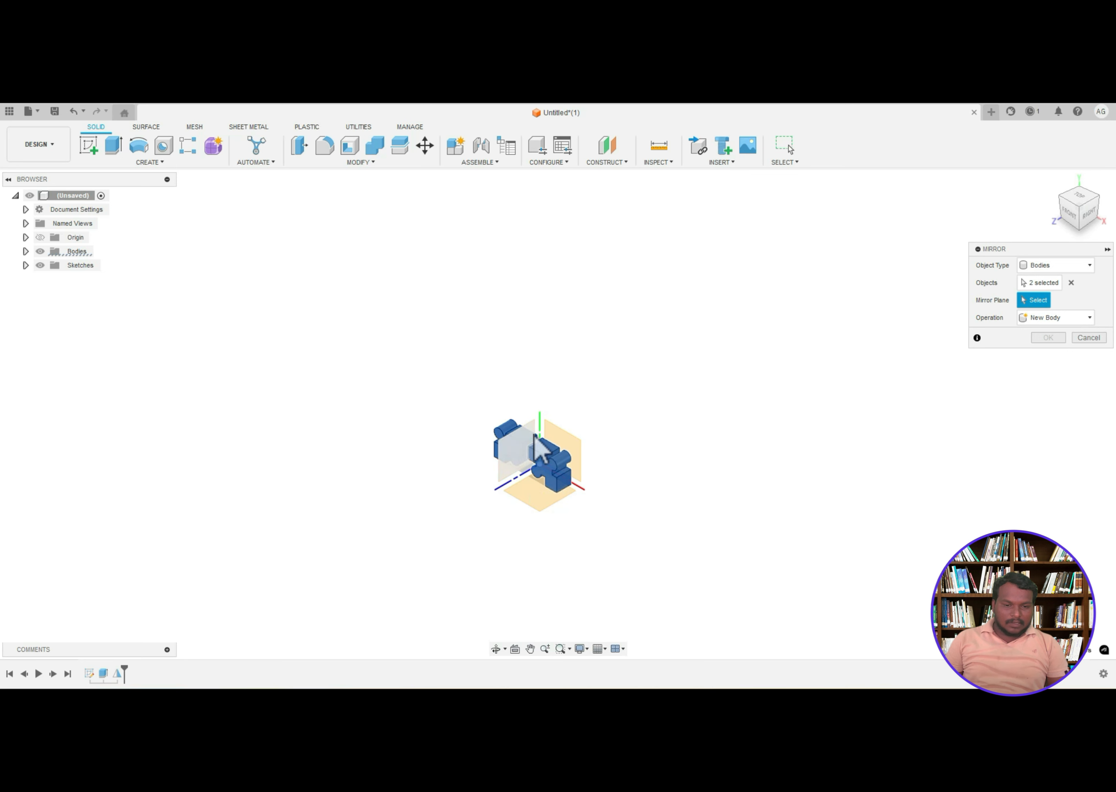
{"action": "left_click", "coordinate": [539, 504]}
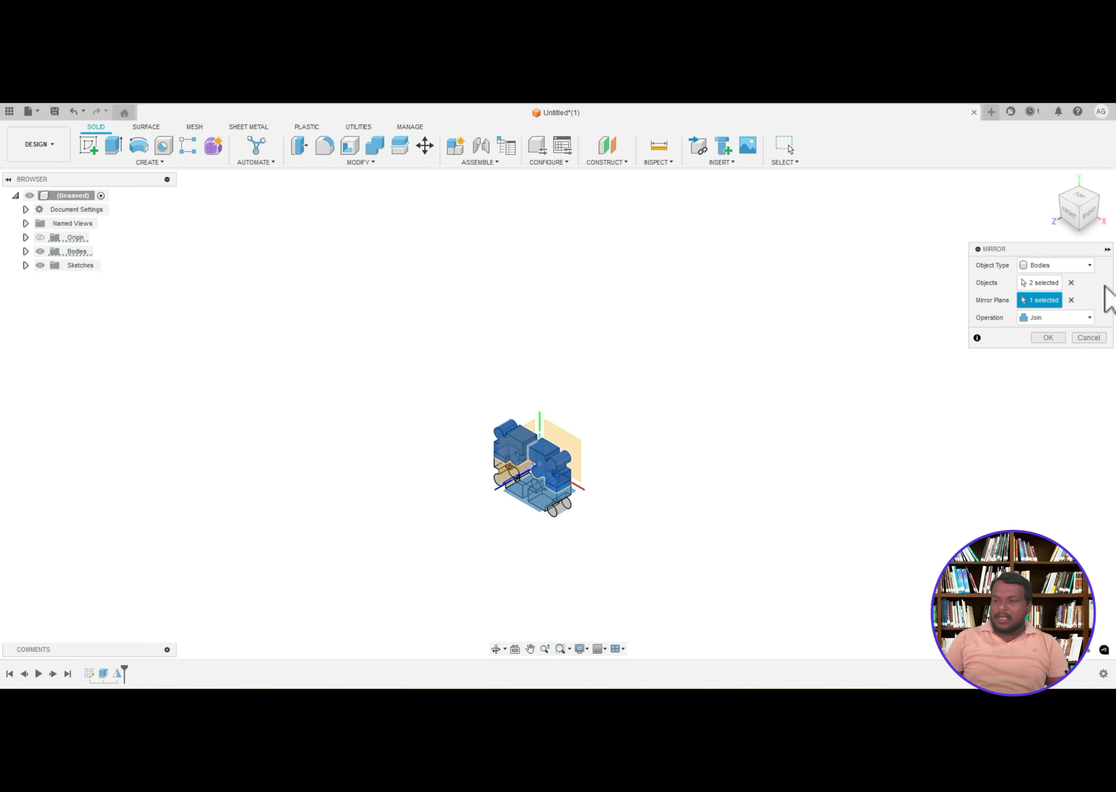
{"action": "left_click", "coordinate": [1048, 337]}
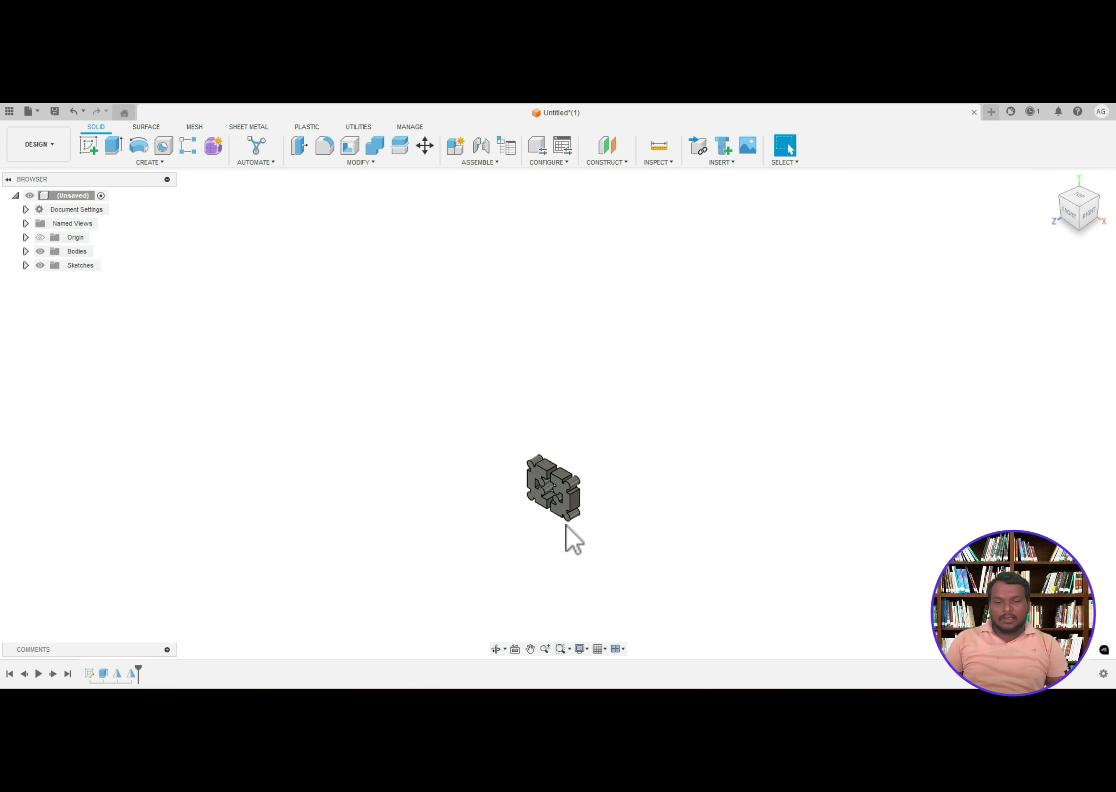
- Examine the mirrored bodies from the front, comparing the upper and lower halves
{"action": "scroll", "coordinate": [556, 516], "scroll_direction": "up", "scroll_amount": 4}
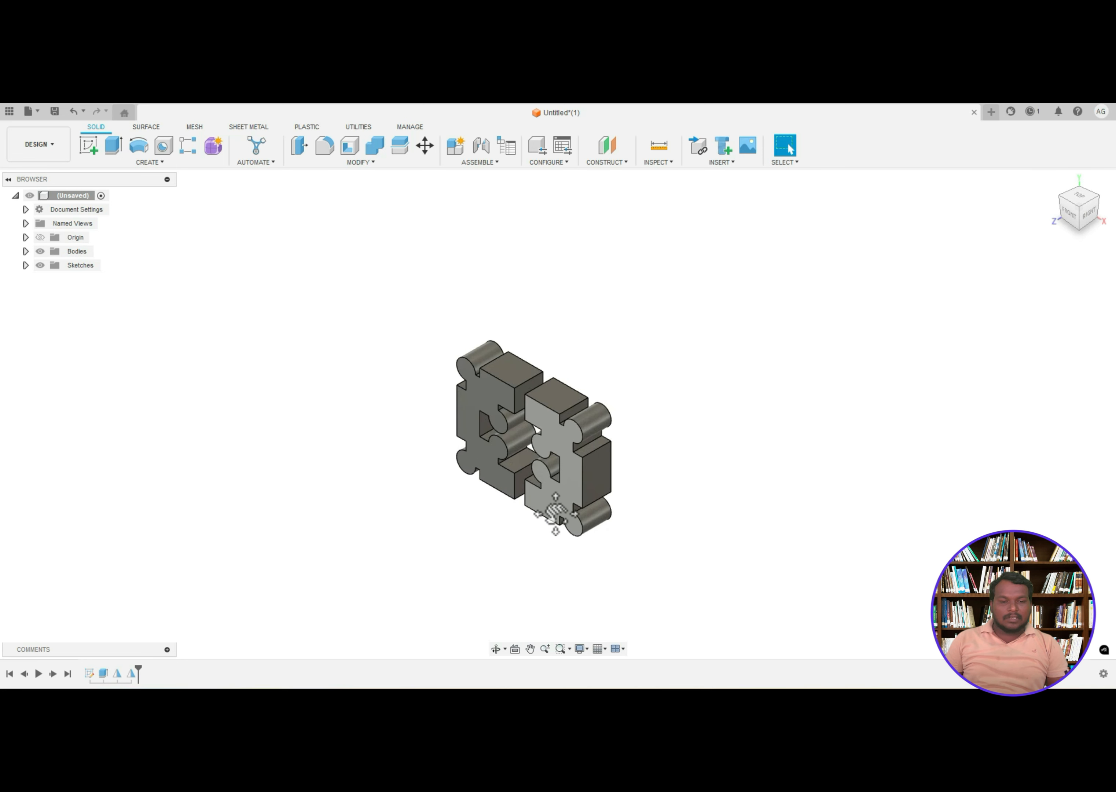
{"action": "middle_click_drag", "start_coordinate": [563, 510], "coordinate": [639, 489]}
{"action": "left_click", "coordinate": [496, 648]}
{"action": "left_click_drag", "start_coordinate": [553, 548], "coordinate": [600, 497]}
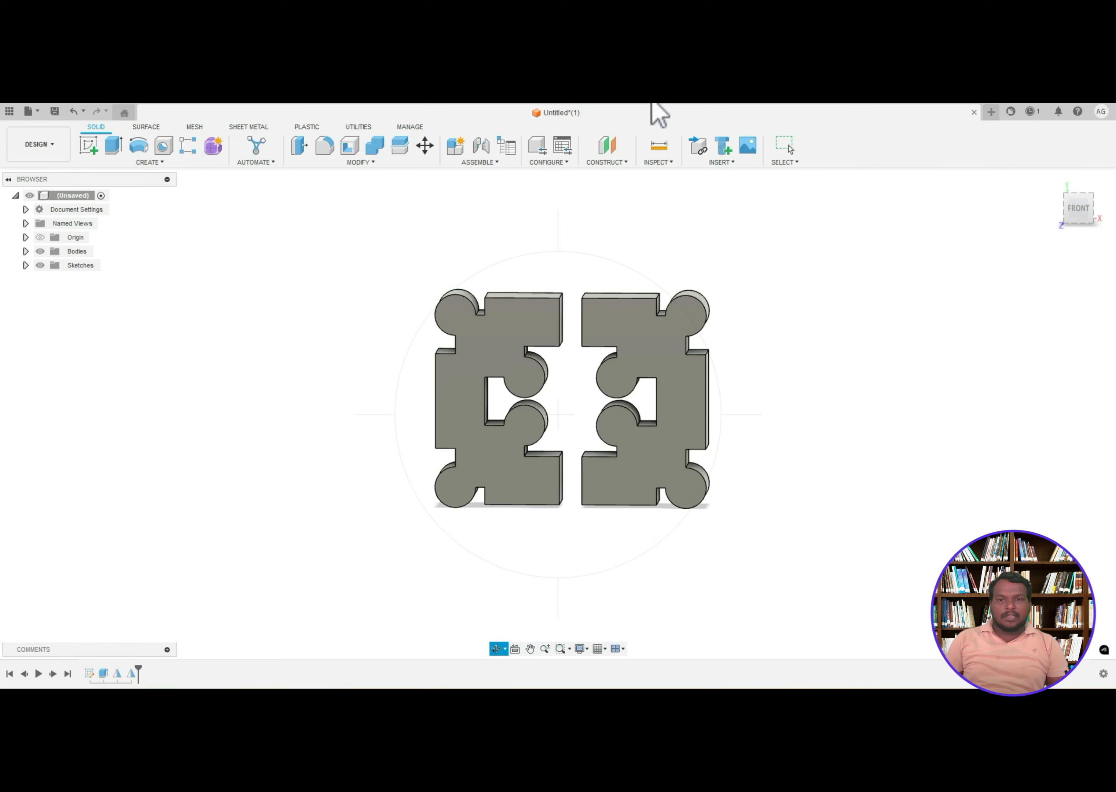
{"action": "mouse_move", "coordinate": [446, 283]}
{"action": "left_mouse_down"}
{"action": "mouse_move", "coordinate": [429, 306]}
{"action": "mouse_move", "coordinate": [421, 361]}
{"action": "mouse_move", "coordinate": [468, 394]}
{"action": "mouse_move", "coordinate": [511, 399]}
{"action": "mouse_move", "coordinate": [544, 397]}
{"action": "mouse_move", "coordinate": [573, 341]}
{"action": "mouse_move", "coordinate": [552, 283]}
{"action": "left_mouse_up"}
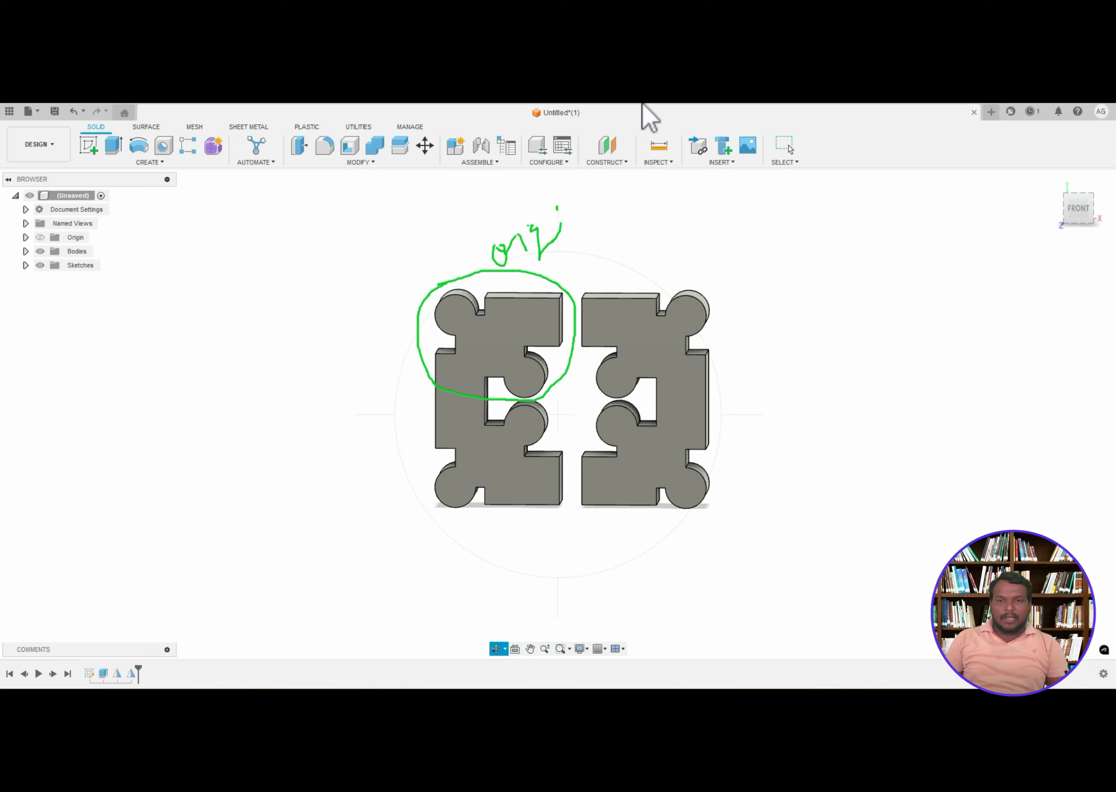
{"action": "mouse_move", "coordinate": [583, 281]}
{"action": "left_mouse_down"}
{"action": "mouse_move", "coordinate": [602, 390]}
{"action": "mouse_move", "coordinate": [631, 397]}
{"action": "mouse_move", "coordinate": [735, 328]}
{"action": "mouse_move", "coordinate": [620, 278]}
{"action": "mouse_move", "coordinate": [572, 277]}
{"action": "mouse_move", "coordinate": [588, 339]}
{"action": "mouse_move", "coordinate": [578, 396]}
{"action": "mouse_move", "coordinate": [583, 269]}
{"action": "mouse_move", "coordinate": [578, 370]}
{"action": "left_mouse_up"}
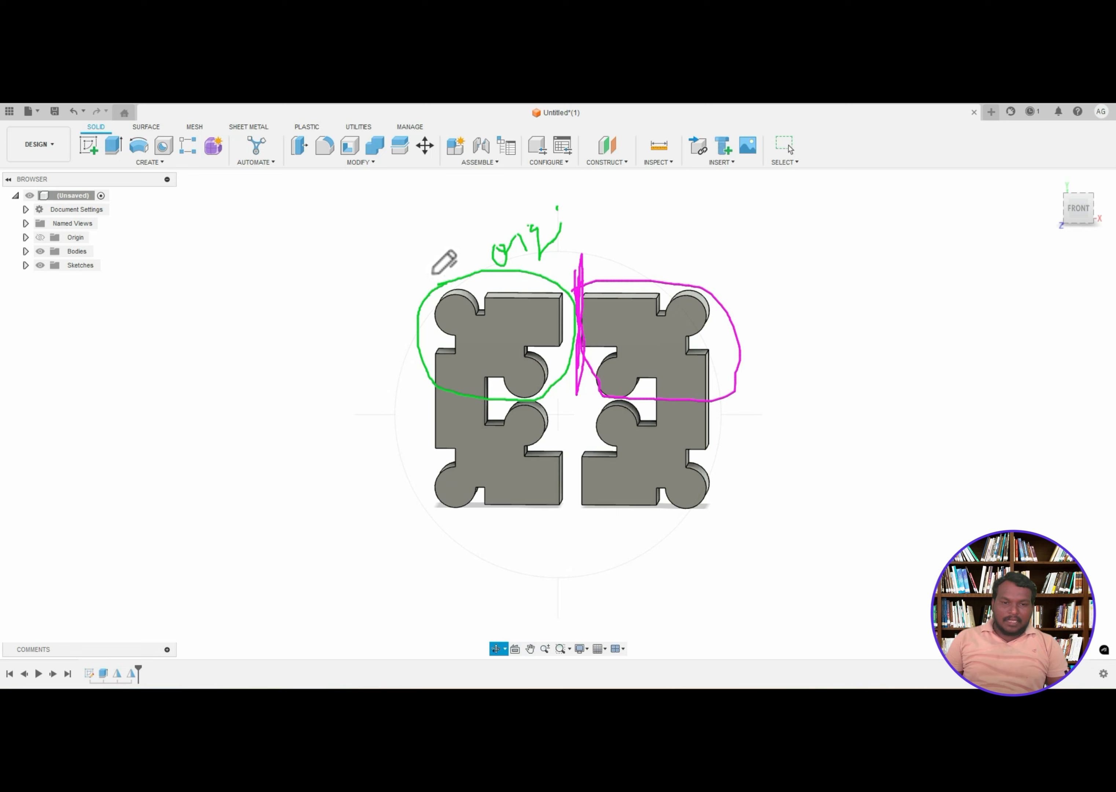
{"action": "mouse_move", "coordinate": [767, 269]}
{"action": "left_mouse_down"}
{"action": "mouse_move", "coordinate": [578, 240]}
{"action": "mouse_move", "coordinate": [392, 290]}
{"action": "mouse_move", "coordinate": [466, 381]}
{"action": "mouse_move", "coordinate": [749, 387]}
{"action": "mouse_move", "coordinate": [760, 270]}
{"action": "mouse_move", "coordinate": [687, 242]}
{"action": "left_mouse_up"}
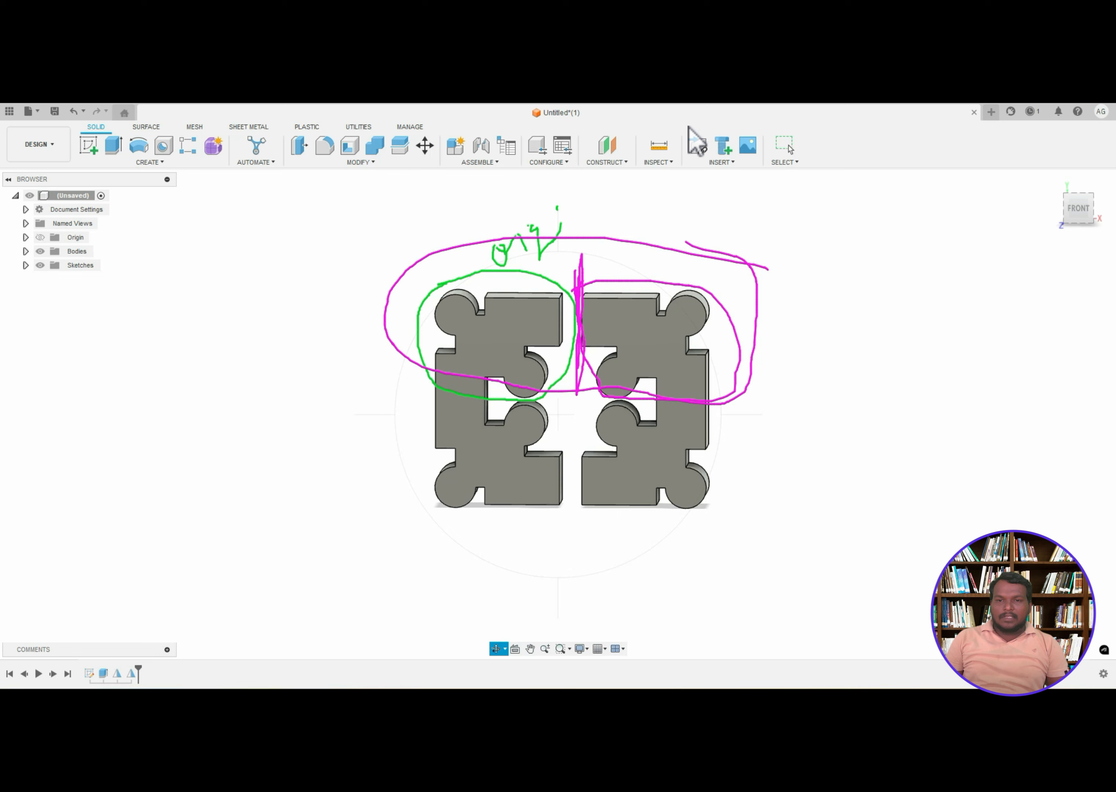
{"action": "mouse_move", "coordinate": [624, 222]}
{"action": "left_mouse_down"}
{"action": "mouse_move", "coordinate": [428, 244]}
{"action": "mouse_move", "coordinate": [386, 346]}
{"action": "mouse_move", "coordinate": [536, 399]}
{"action": "mouse_move", "coordinate": [644, 407]}
{"action": "mouse_move", "coordinate": [758, 324]}
{"action": "mouse_move", "coordinate": [628, 233]}
{"action": "mouse_move", "coordinate": [575, 219]}
{"action": "left_mouse_up"}
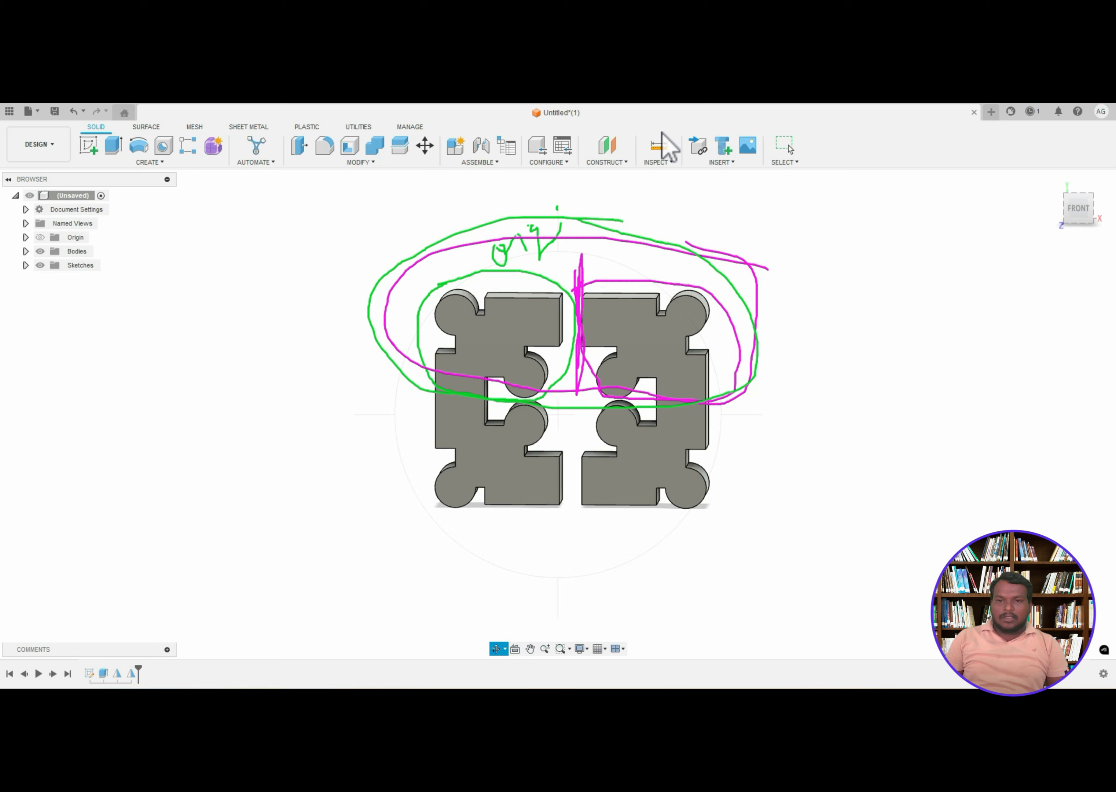
{"action": "mouse_move", "coordinate": [733, 403]}
{"action": "left_mouse_down"}
{"action": "mouse_move", "coordinate": [487, 398]}
{"action": "mouse_move", "coordinate": [402, 436]}
{"action": "mouse_move", "coordinate": [536, 550]}
{"action": "mouse_move", "coordinate": [778, 465]}
{"action": "mouse_move", "coordinate": [708, 391]}
{"action": "mouse_move", "coordinate": [649, 389]}
{"action": "left_mouse_up"}
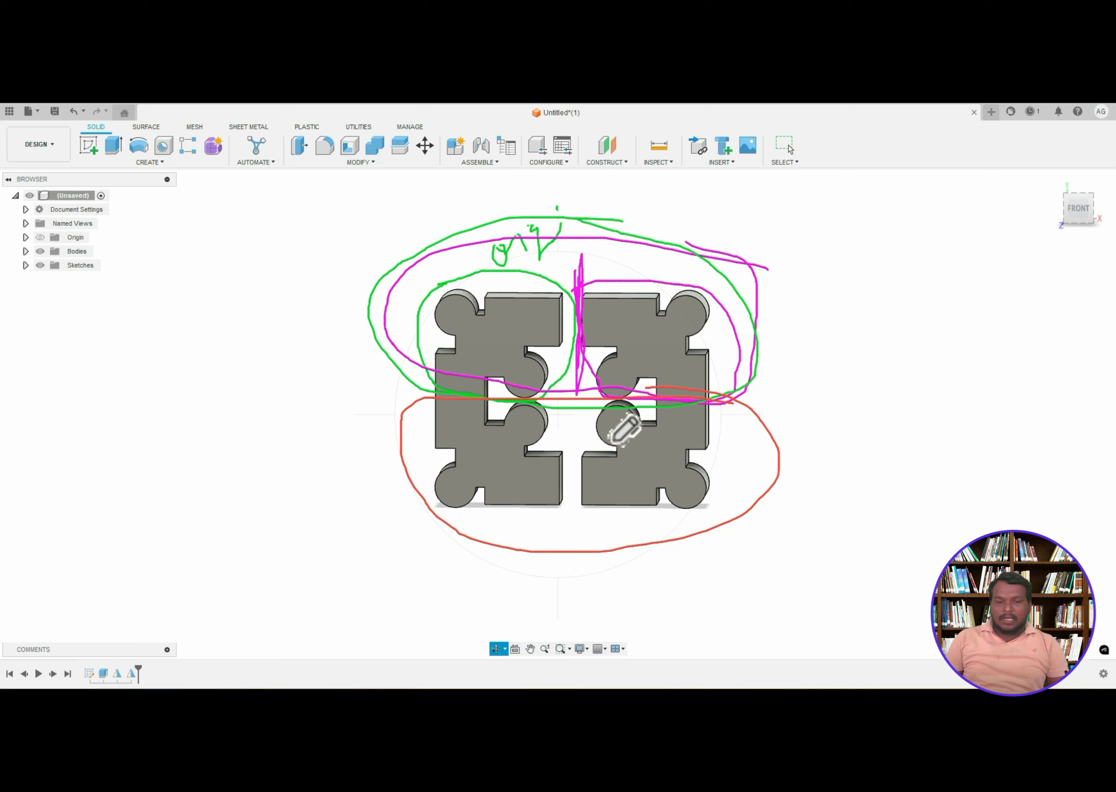
{"action": "left_click_drag", "start_coordinate": [467, 403], "coordinate": [673, 395]}
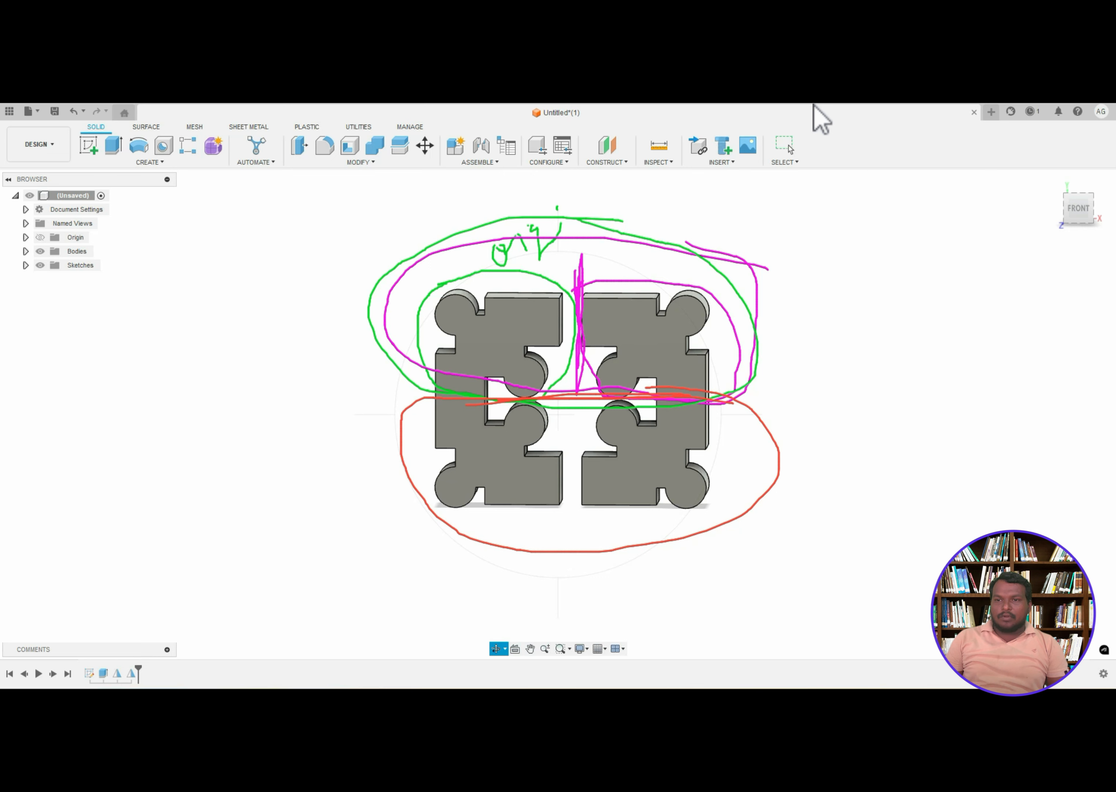
{"action": "left_click_drag", "start_coordinate": [680, 341], "coordinate": [573, 389]}
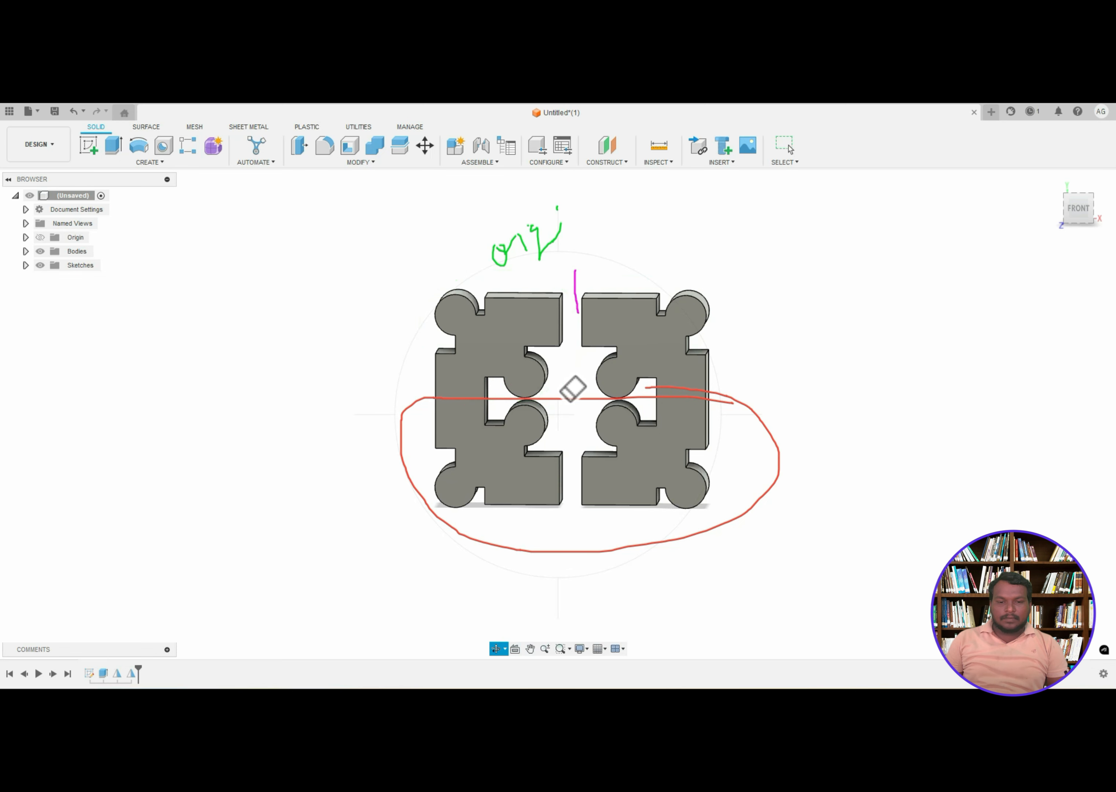
{"action": "left_click_drag", "start_coordinate": [552, 250], "coordinate": [542, 319]}
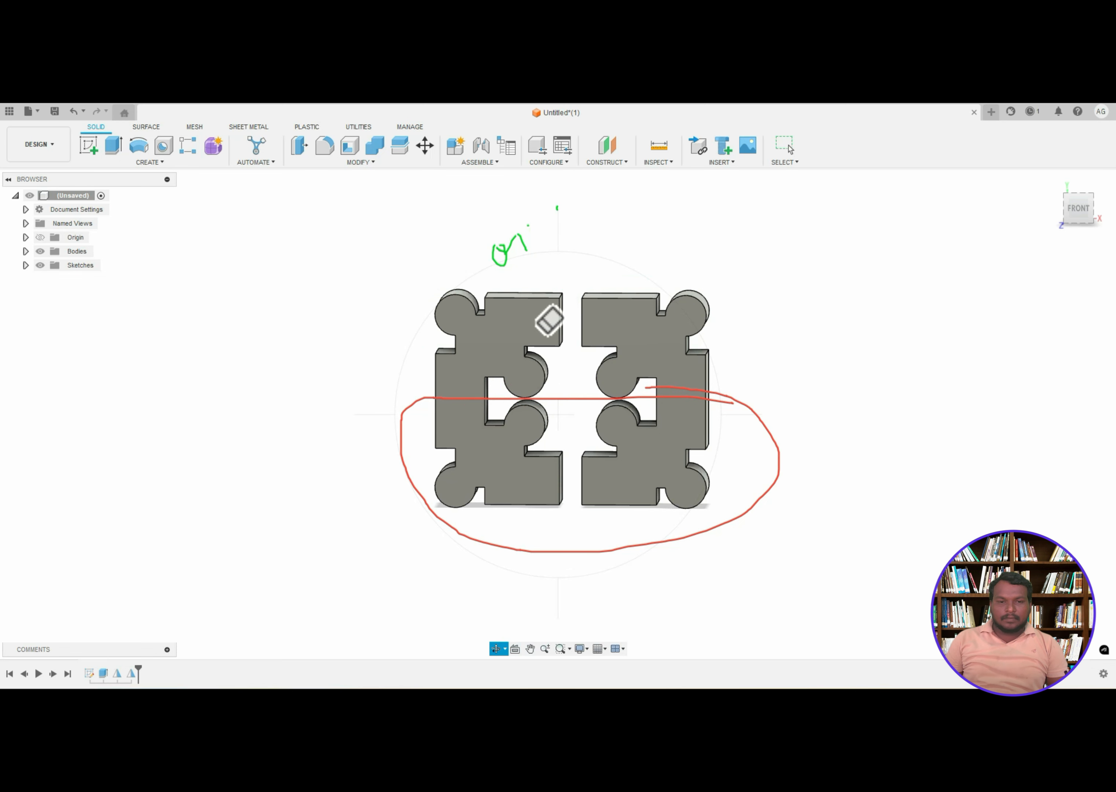
{"action": "left_click_drag", "start_coordinate": [690, 381], "coordinate": [708, 383]}
{"action": "left_click", "coordinate": [643, 100]}
{"action": "mouse_move", "coordinate": [447, 268]}
{"action": "left_mouse_down"}
{"action": "mouse_move", "coordinate": [412, 345]}
{"action": "mouse_move", "coordinate": [465, 403]}
{"action": "mouse_move", "coordinate": [518, 405]}
{"action": "mouse_move", "coordinate": [570, 375]}
{"action": "mouse_move", "coordinate": [568, 295]}
{"action": "mouse_move", "coordinate": [489, 261]}
{"action": "left_mouse_up"}
{"action": "left_click_drag", "start_coordinate": [417, 236], "coordinate": [413, 243]}
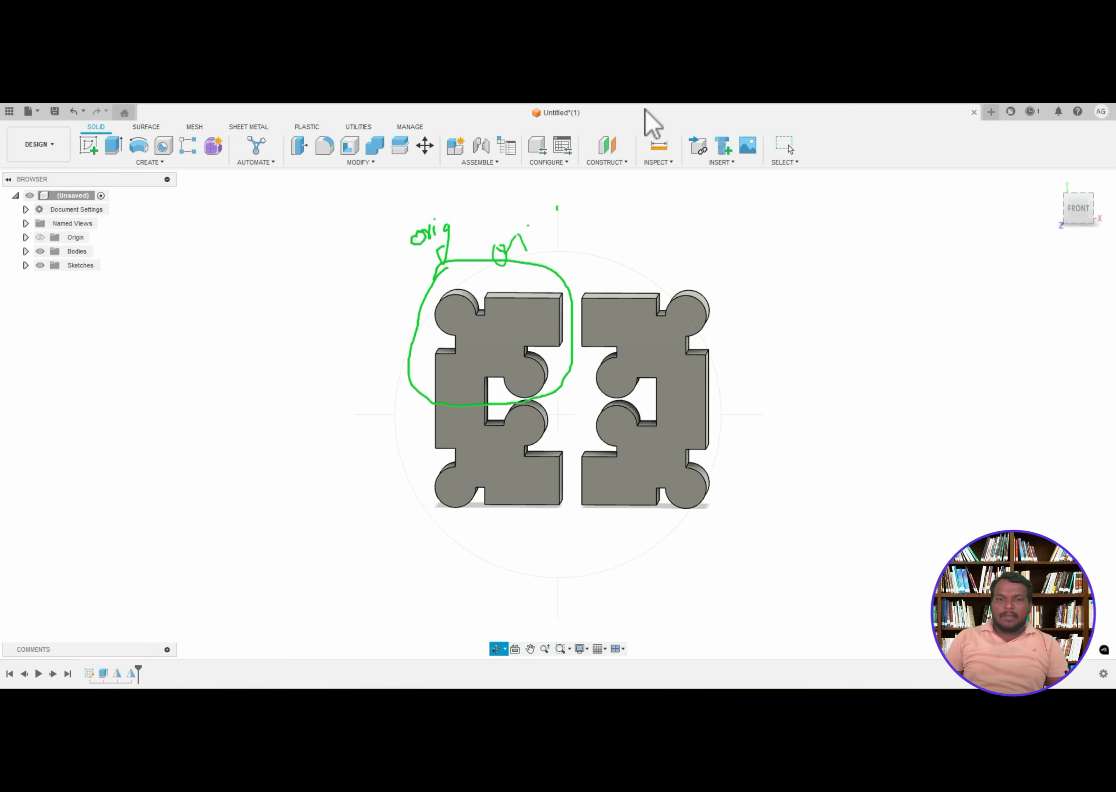
{"action": "mouse_move", "coordinate": [603, 258]}
{"action": "left_mouse_down"}
{"action": "mouse_move", "coordinate": [580, 311]}
{"action": "mouse_move", "coordinate": [590, 373]}
{"action": "mouse_move", "coordinate": [631, 410]}
{"action": "mouse_move", "coordinate": [751, 315]}
{"action": "mouse_move", "coordinate": [621, 256]}
{"action": "mouse_move", "coordinate": [598, 261]}
{"action": "mouse_move", "coordinate": [569, 310]}
{"action": "mouse_move", "coordinate": [571, 395]}
{"action": "left_mouse_up"}
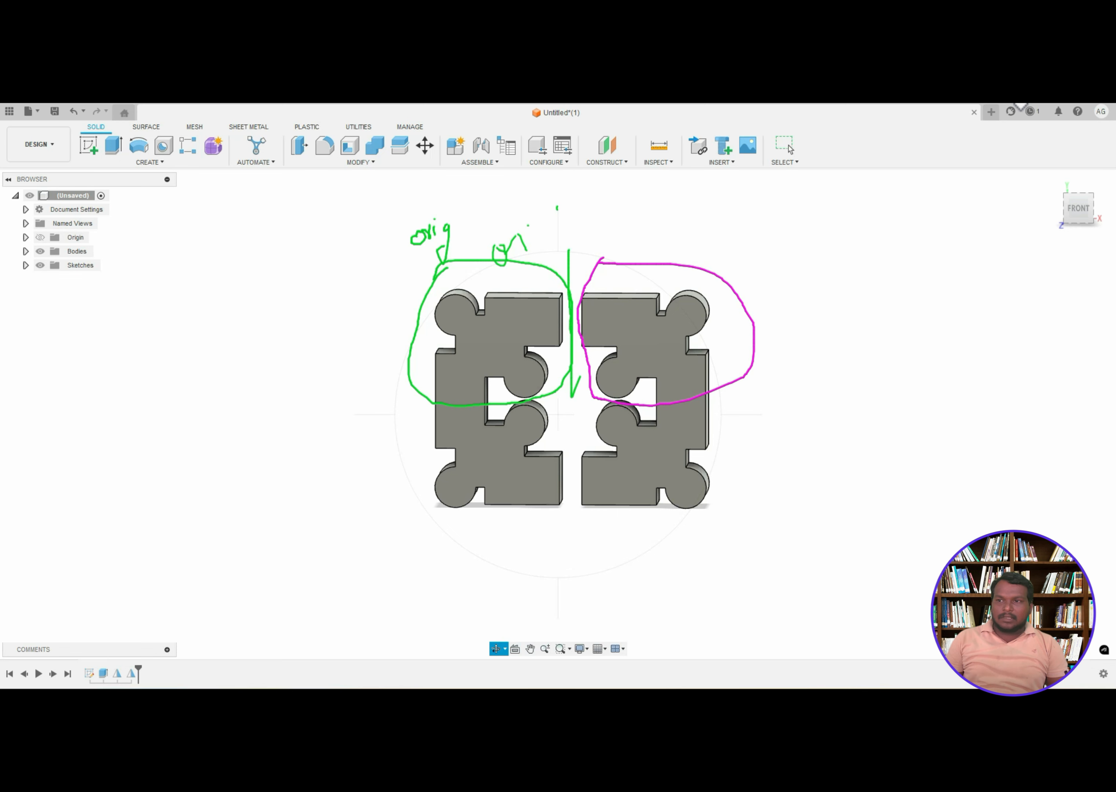
{"action": "mouse_move", "coordinate": [566, 290]}
{"action": "left_mouse_down"}
{"action": "mouse_move", "coordinate": [561, 389]}
{"action": "mouse_move", "coordinate": [577, 302]}
{"action": "left_mouse_up"}
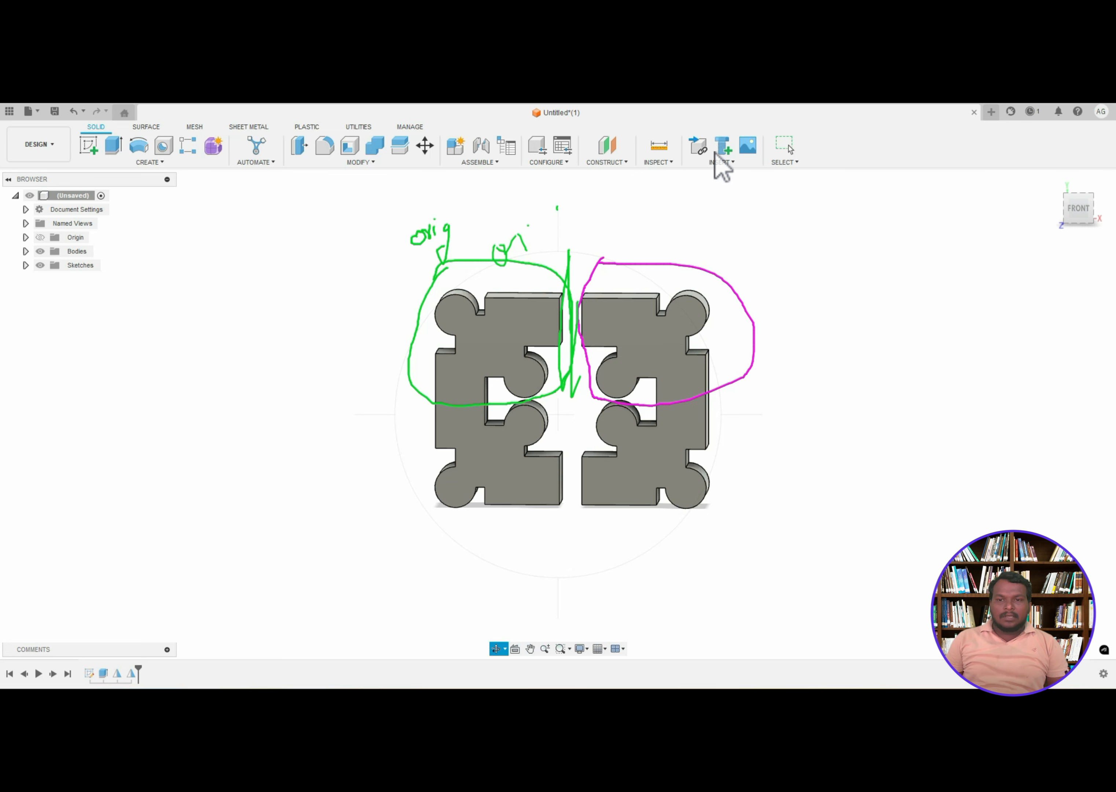
{"action": "mouse_move", "coordinate": [709, 213]}
{"action": "left_mouse_down"}
{"action": "mouse_move", "coordinate": [423, 204]}
{"action": "mouse_move", "coordinate": [369, 317]}
{"action": "mouse_move", "coordinate": [492, 397]}
{"action": "mouse_move", "coordinate": [623, 408]}
{"action": "mouse_move", "coordinate": [721, 396]}
{"action": "left_mouse_up"}
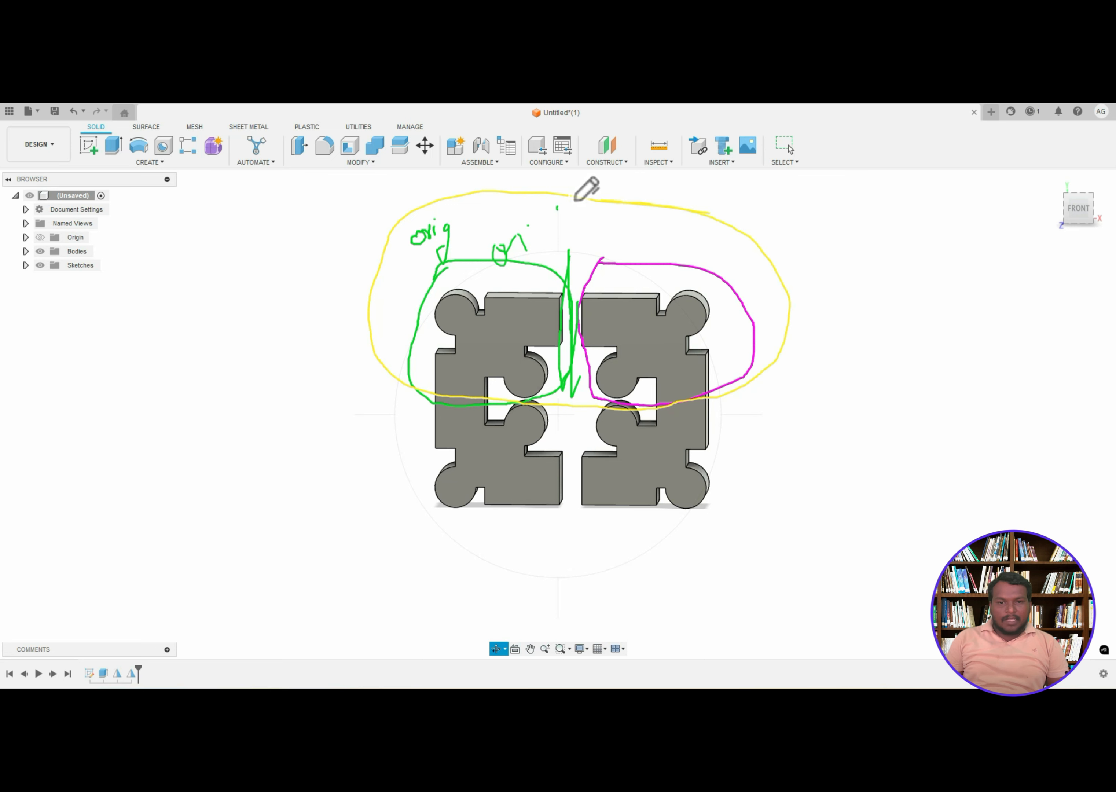
{"action": "mouse_move", "coordinate": [390, 241]}
{"action": "left_mouse_down"}
{"action": "mouse_move", "coordinate": [394, 346]}
{"action": "mouse_move", "coordinate": [473, 398]}
{"action": "left_mouse_up"}
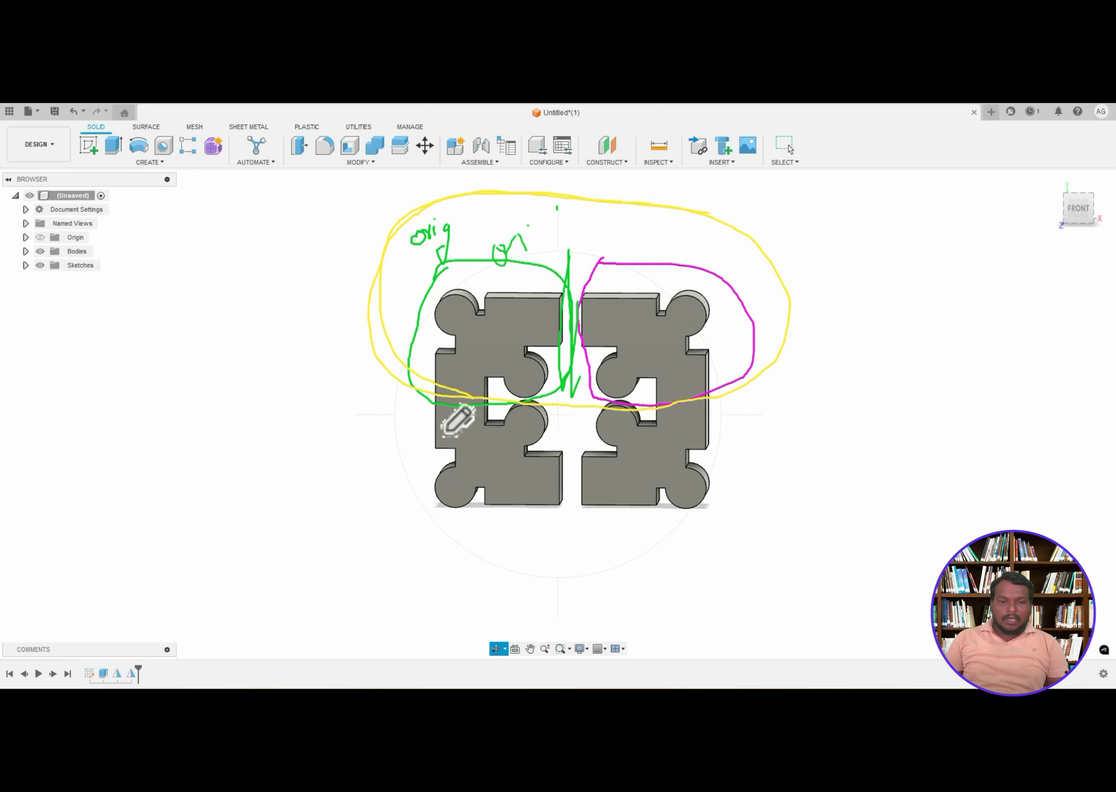
{"action": "left_click_drag", "start_coordinate": [382, 395], "coordinate": [814, 388]}
{"action": "left_click_drag", "start_coordinate": [387, 397], "coordinate": [608, 399]}
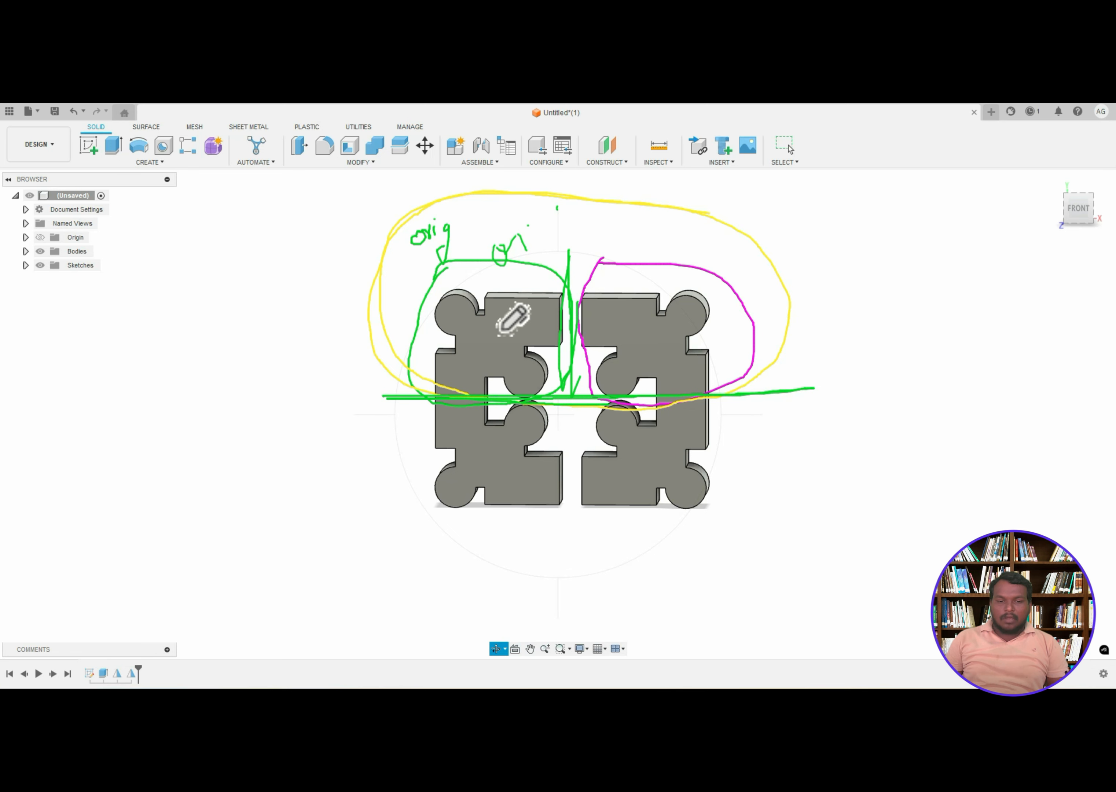
{"action": "left_click_drag", "start_coordinate": [513, 330], "coordinate": [511, 357]}
{"action": "left_click_drag", "start_coordinate": [621, 328], "coordinate": [676, 348]}
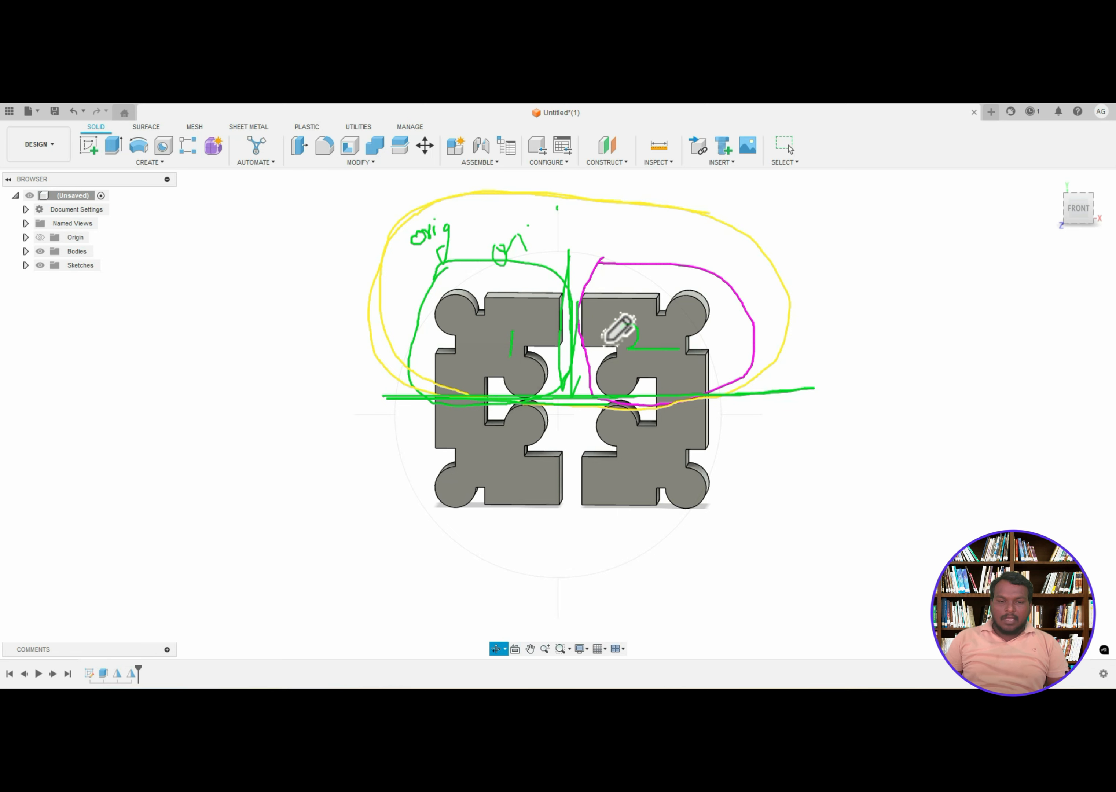
{"action": "left_click_drag", "start_coordinate": [519, 455], "coordinate": [517, 486]}
{"action": "mouse_move", "coordinate": [611, 461]}
{"action": "left_mouse_down"}
{"action": "mouse_move", "coordinate": [615, 483]}
{"action": "mouse_move", "coordinate": [648, 482]}
{"action": "left_mouse_up"}
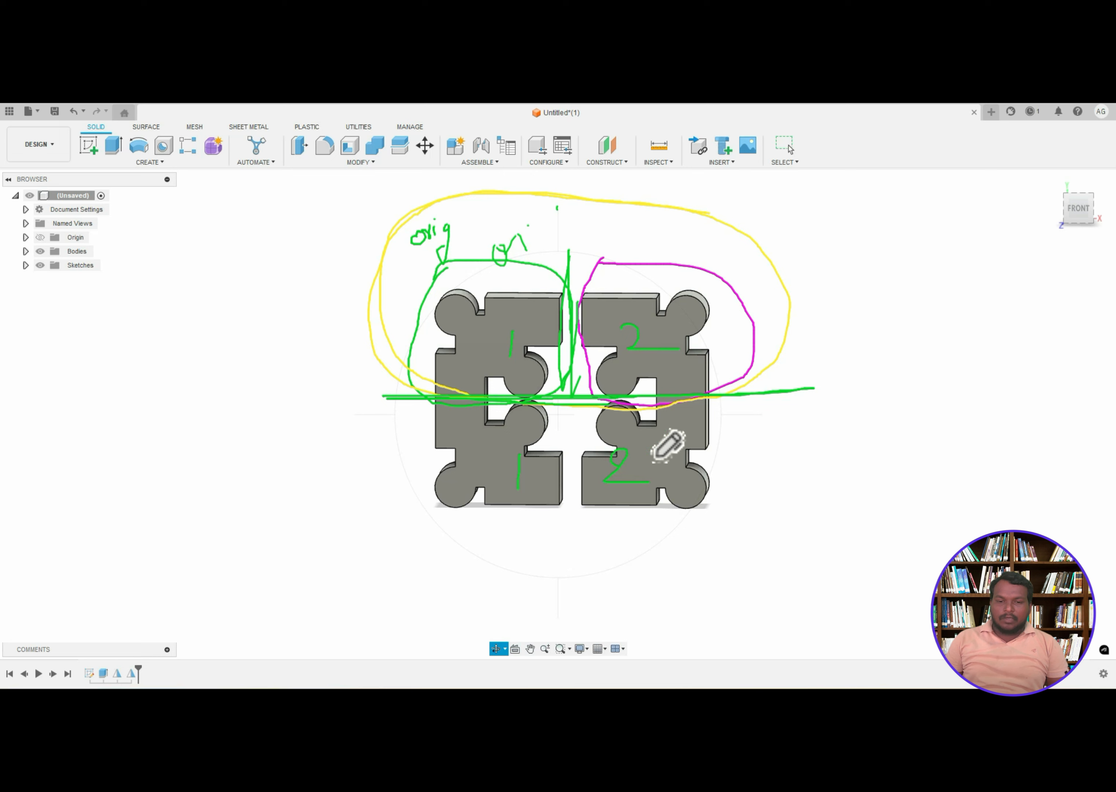
{"action": "left_click_drag", "start_coordinate": [400, 396], "coordinate": [579, 404]}
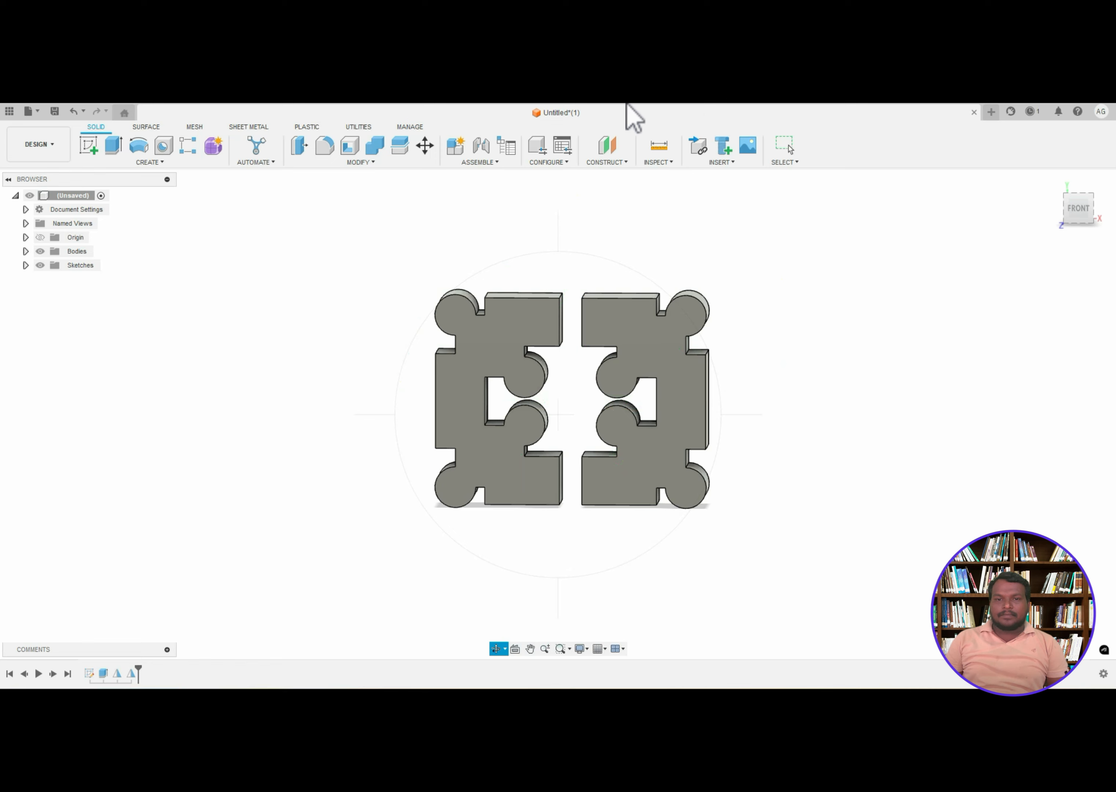
{"action": "key", "text": "Escape"}
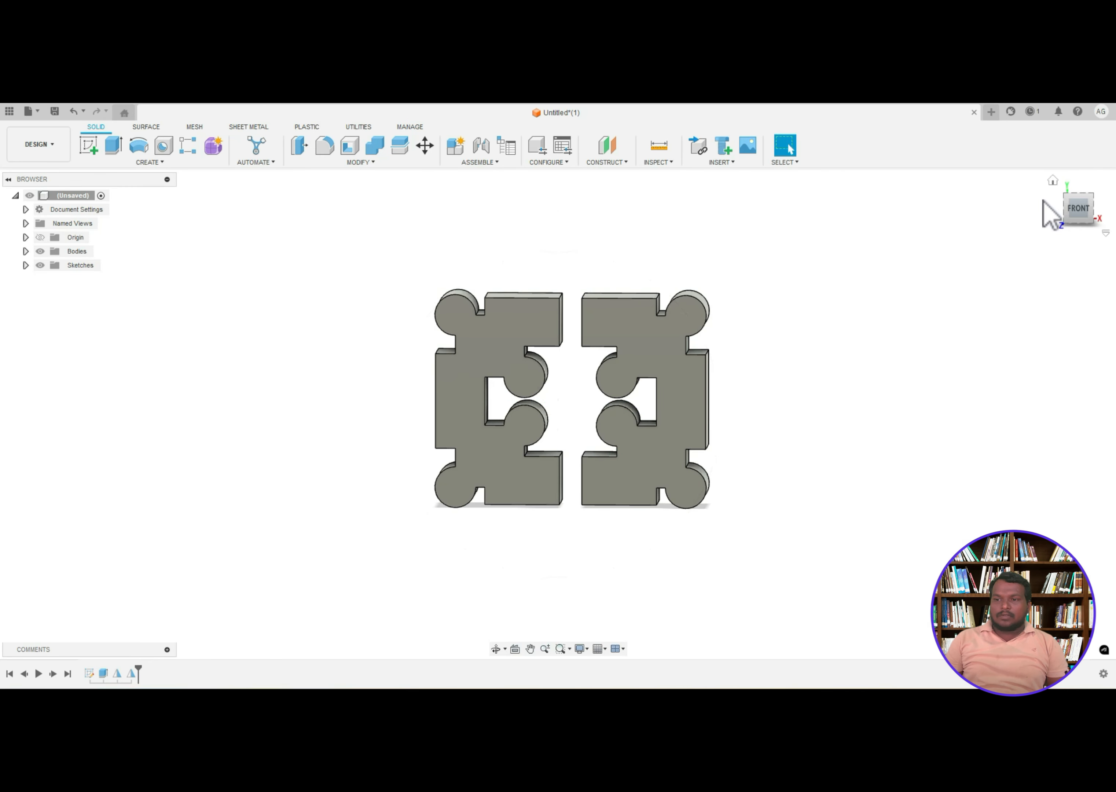
{"action": "left_click", "coordinate": [1076, 183]}
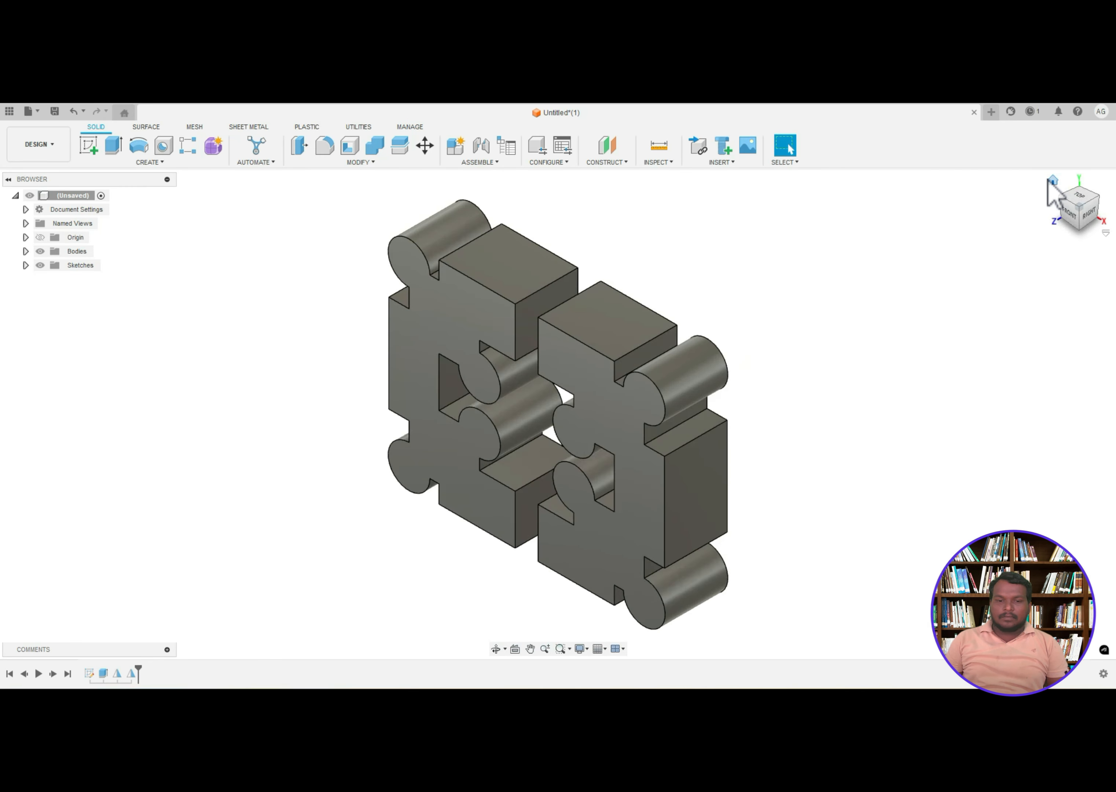
{"action": "scroll", "coordinate": [599, 559], "scroll_direction": "down", "scroll_amount": 1}
{"action": "scroll", "coordinate": [643, 611], "scroll_direction": "up", "scroll_amount": 1}
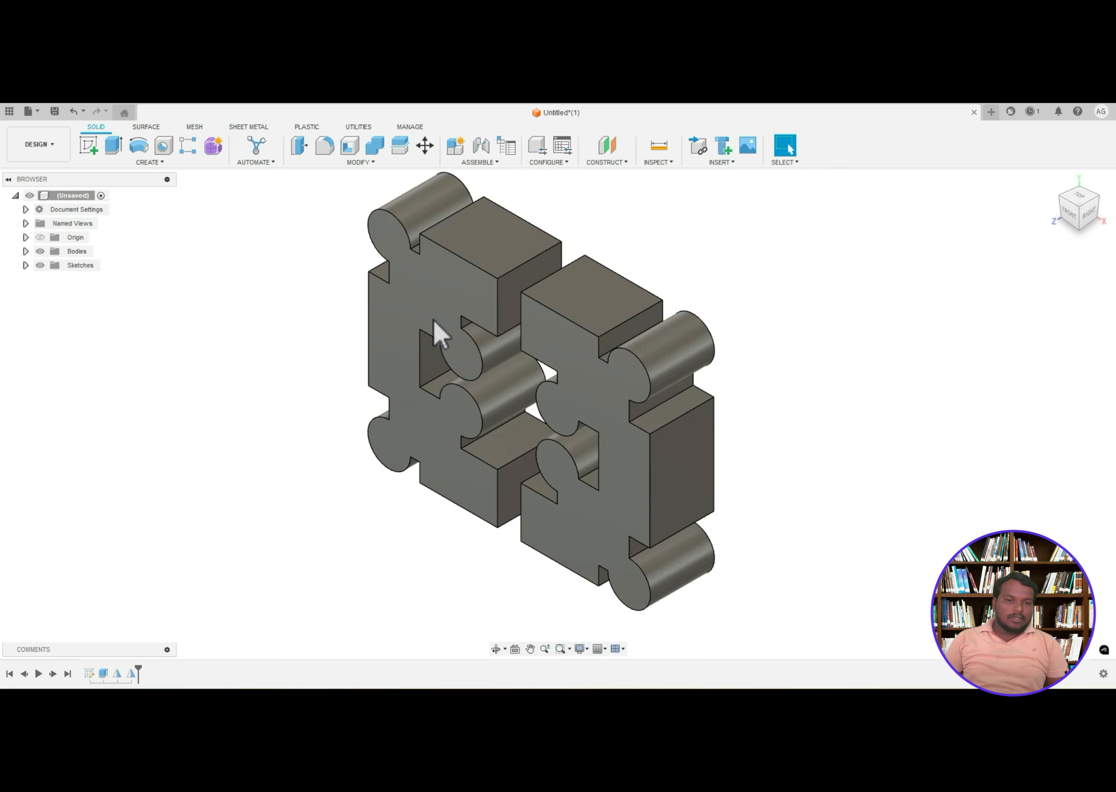